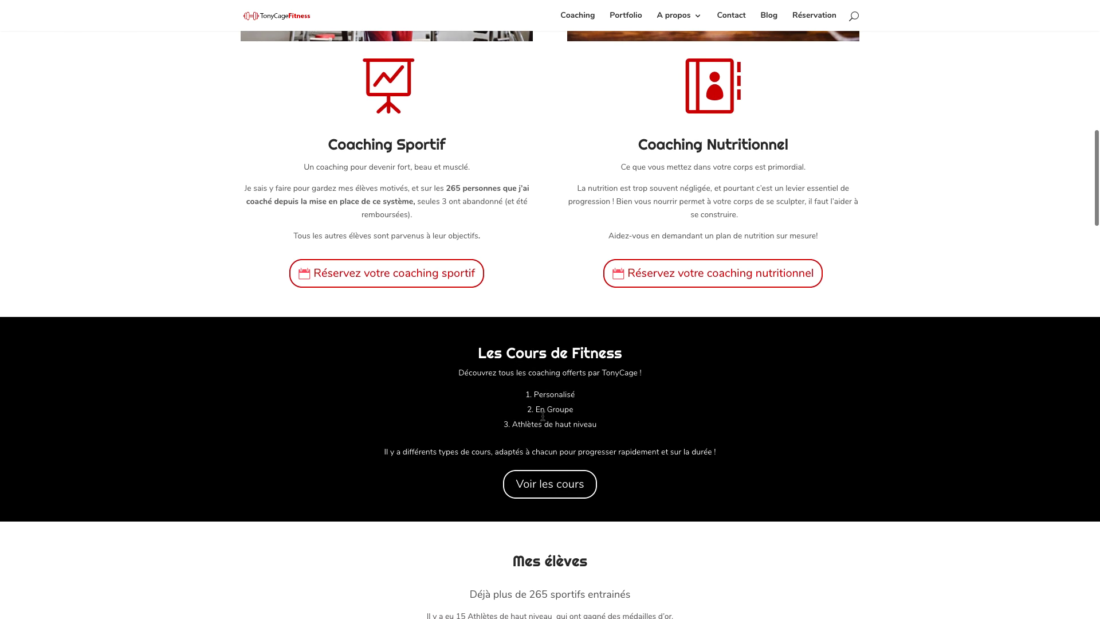
# Scroll down through the Tony Cage Fitness home page to the contact map.
pyautogui.scroll(-4, 541, 427)
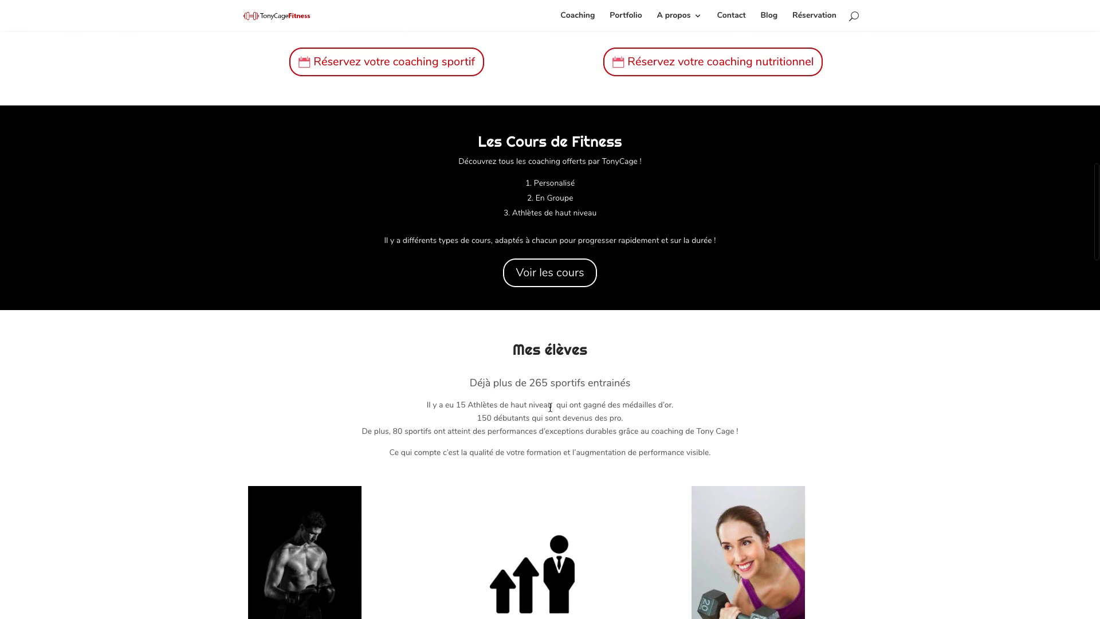
pyautogui.scroll(-5, 566, 392)
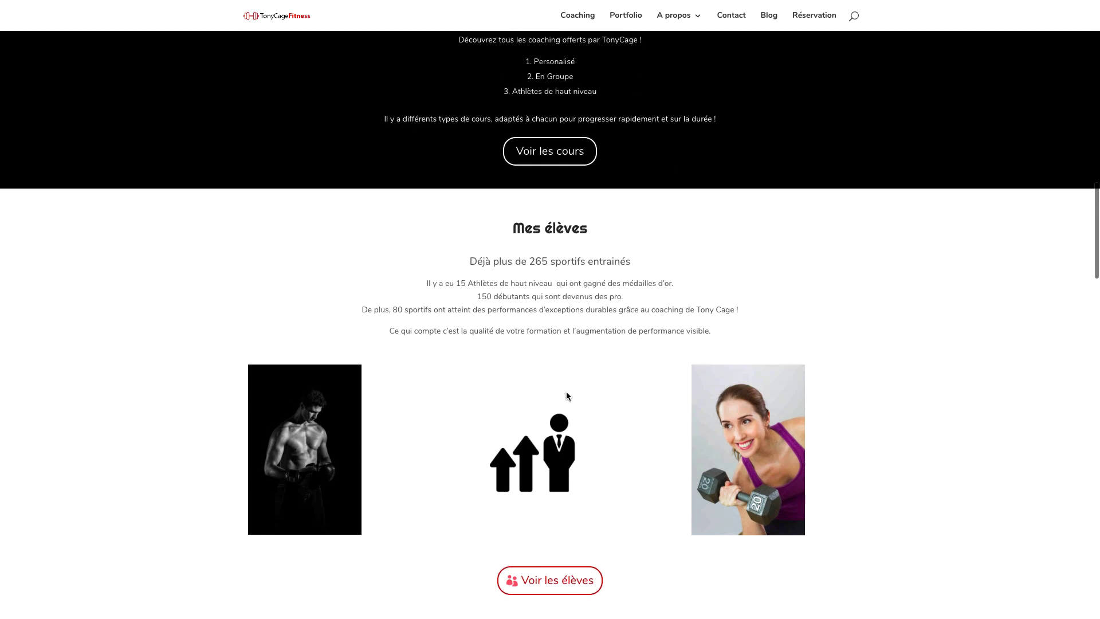
pyautogui.scroll(-3, 645, 419)
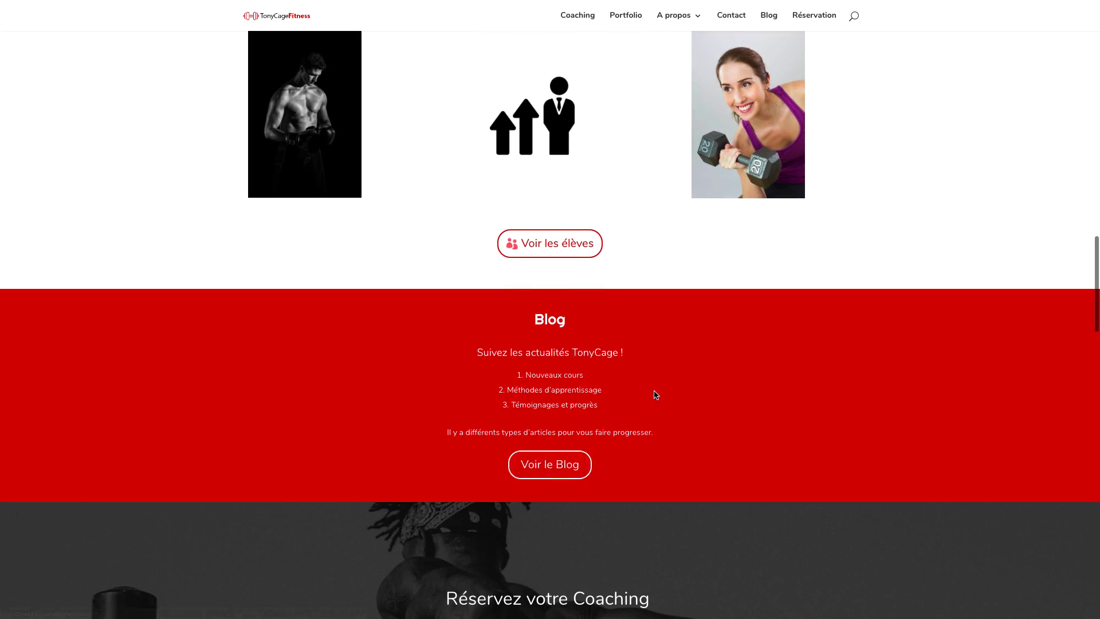
pyautogui.scroll(-4, 655, 395)
pyautogui.scroll(-2, 653, 394)
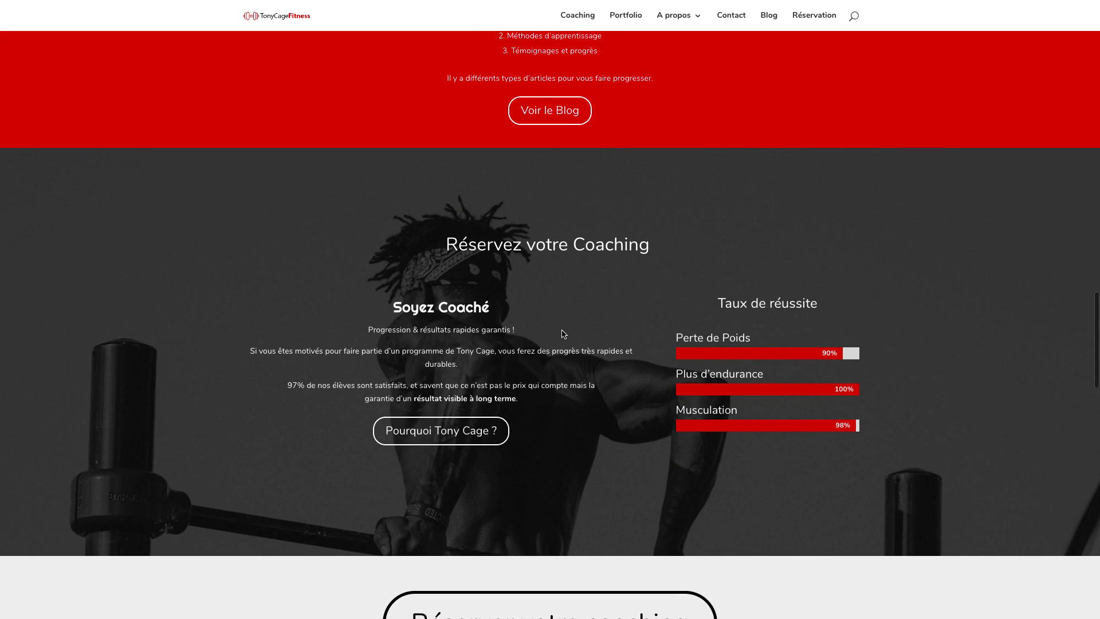
pyautogui.scroll(2, 564, 334)
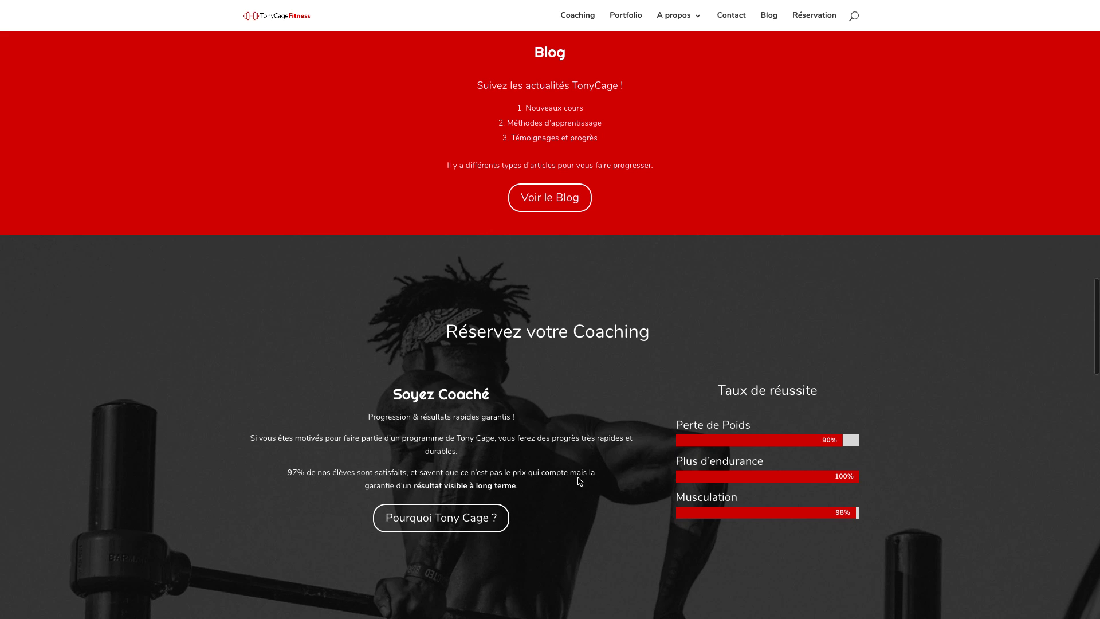
pyautogui.scroll(-2, 554, 512)
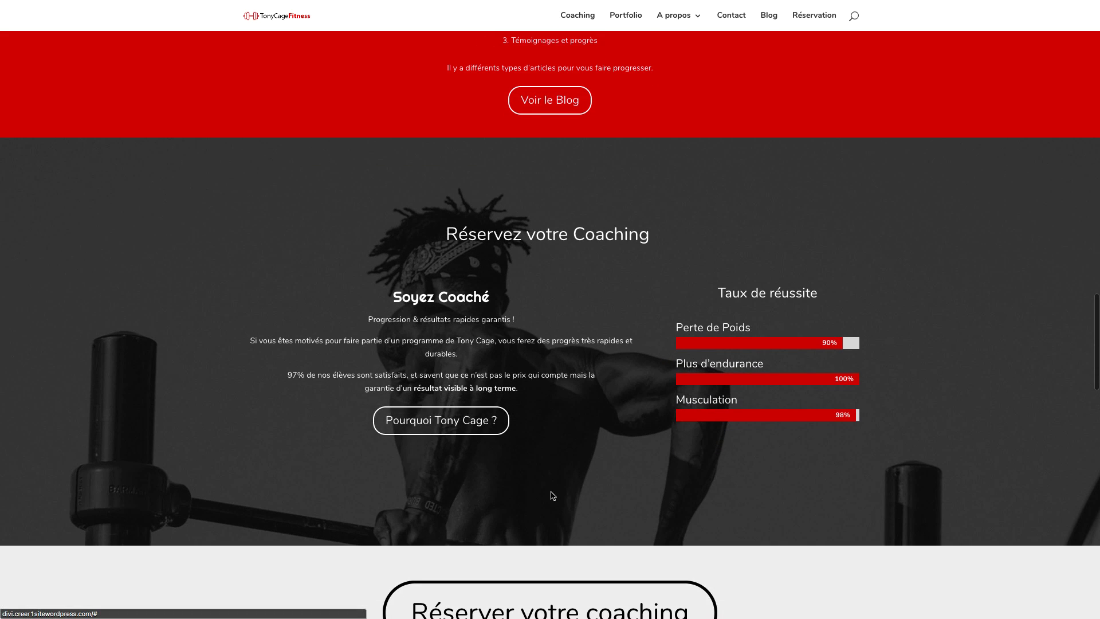
pyautogui.scroll(-5, 554, 490)
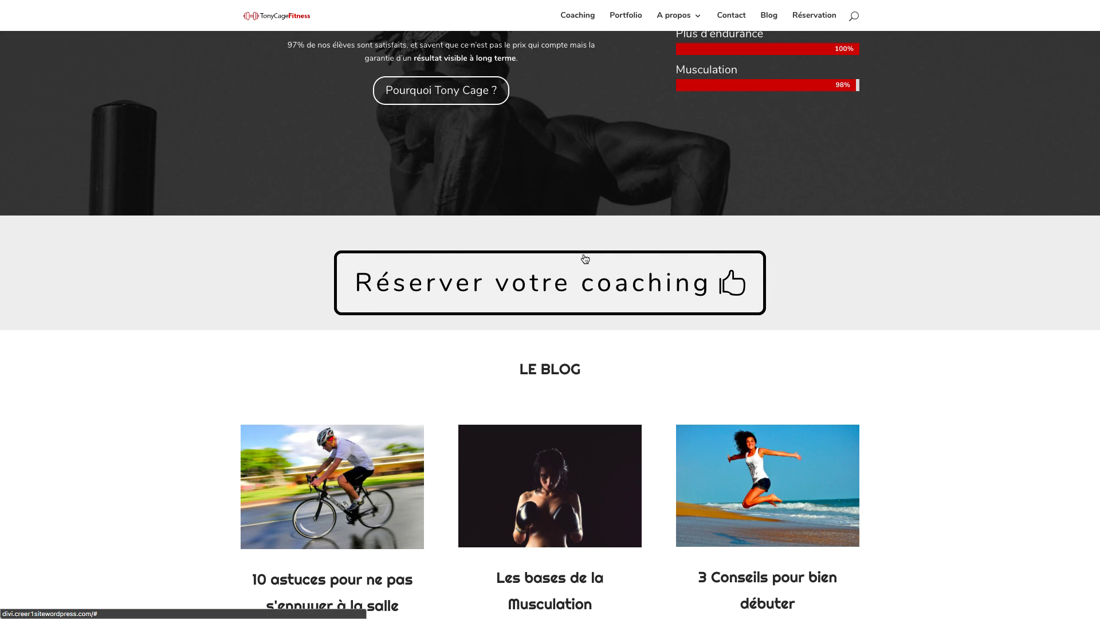
pyautogui.scroll(3, 579, 204)
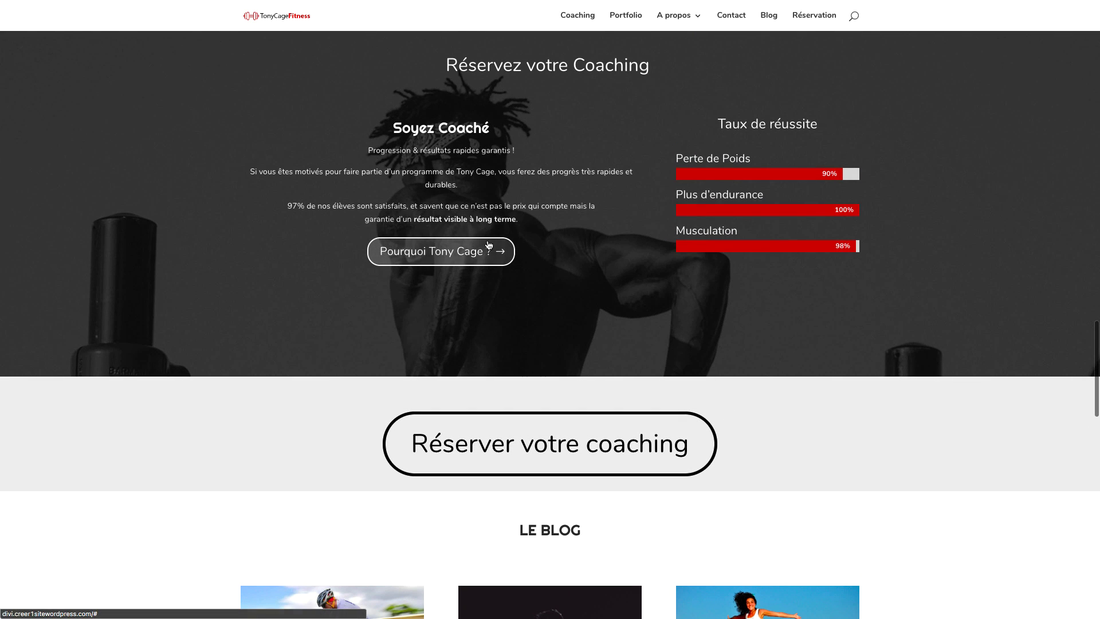
pyautogui.scroll(-5, 561, 344)
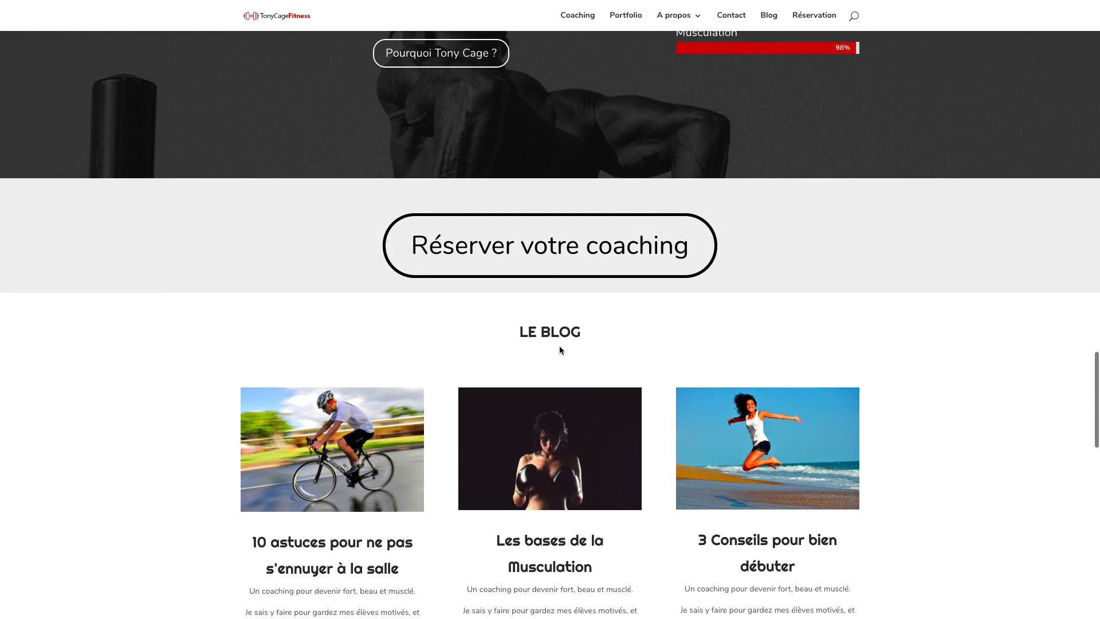
pyautogui.scroll(-2, 560, 349)
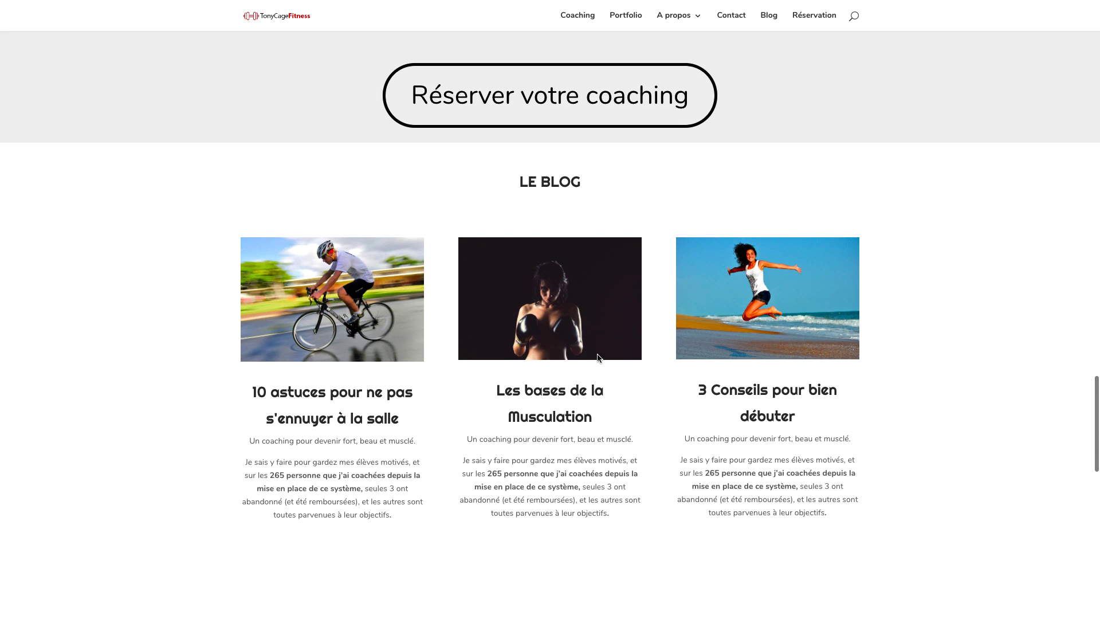
pyautogui.scroll(-1, 597, 358)
pyautogui.scroll(-2, 597, 353)
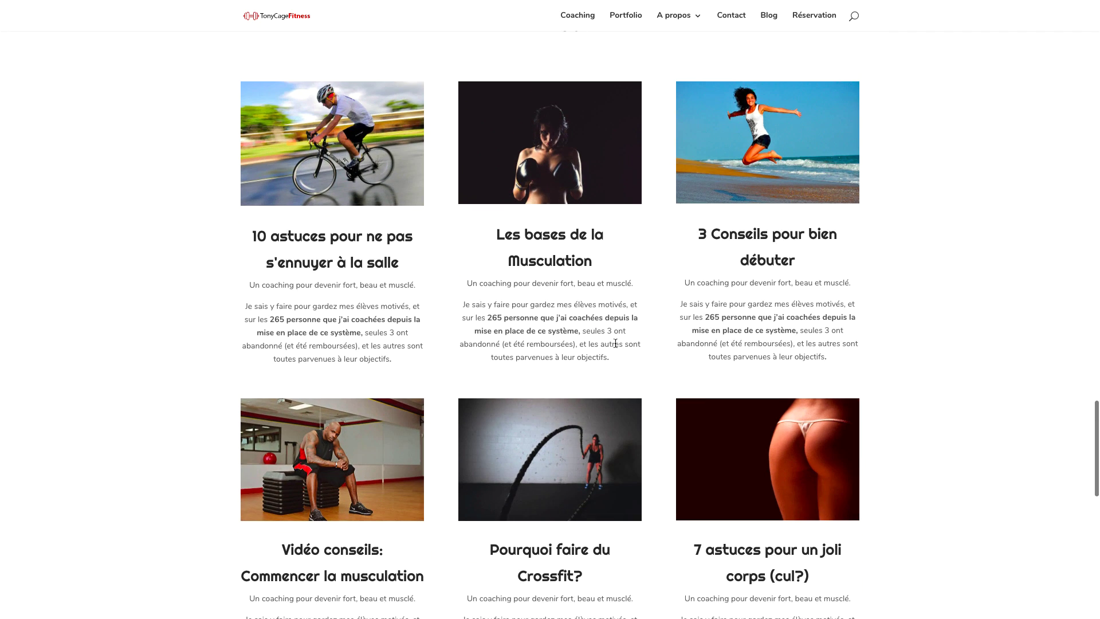
pyautogui.scroll(-8, 614, 342)
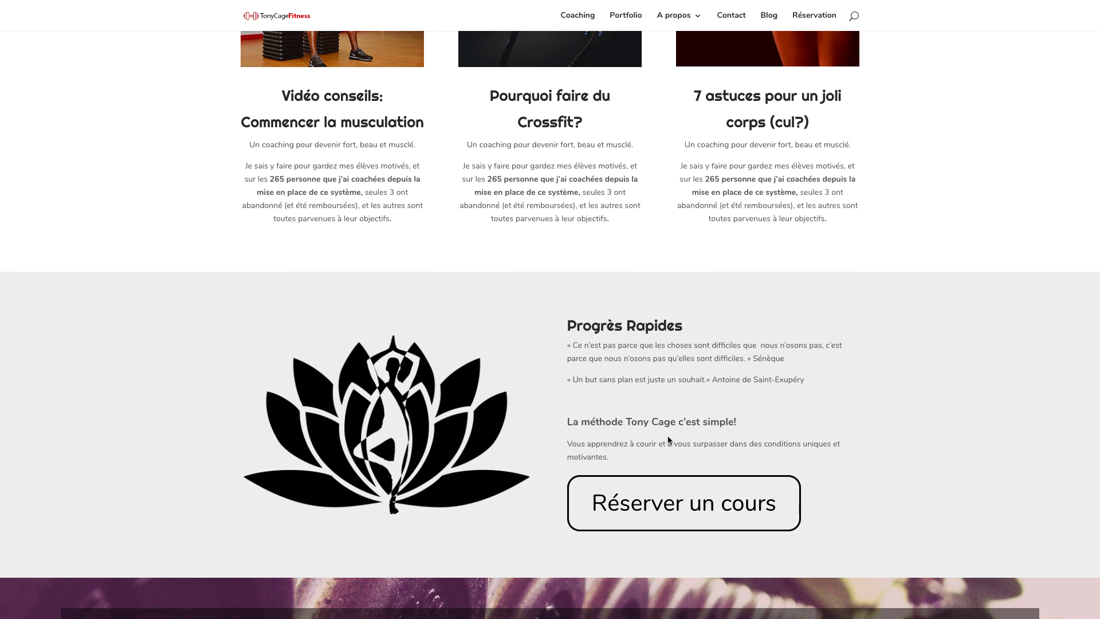
pyautogui.scroll(-5, 668, 436)
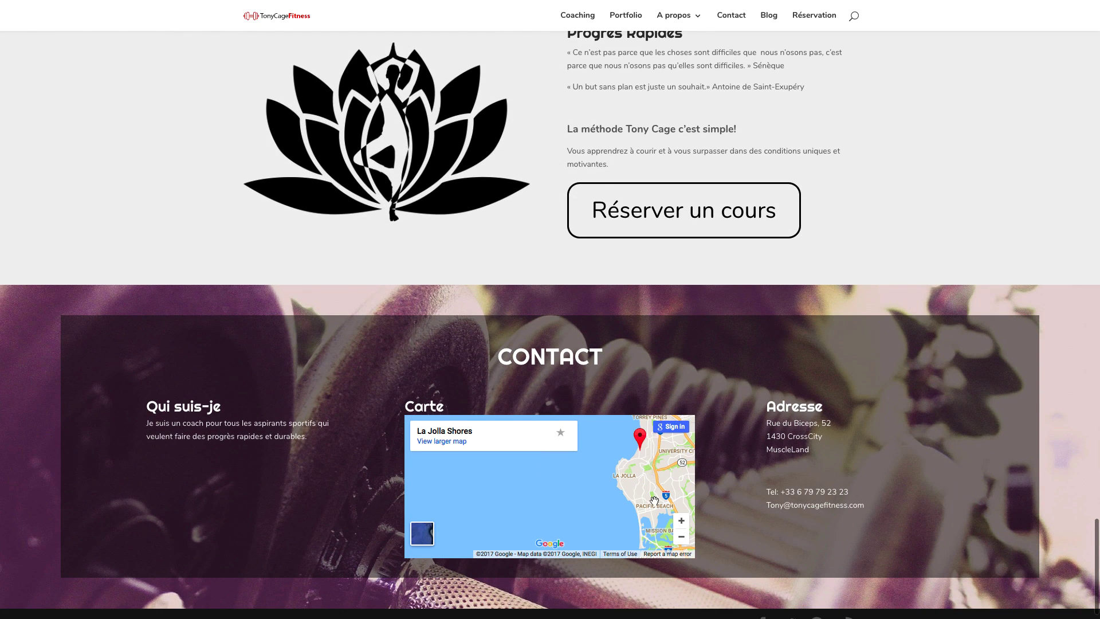
# Zoom the contact map out three levels from La Jolla to the San Diego area.
pyautogui.click(681, 538)
pyautogui.click(682, 538)
pyautogui.click(681, 537)
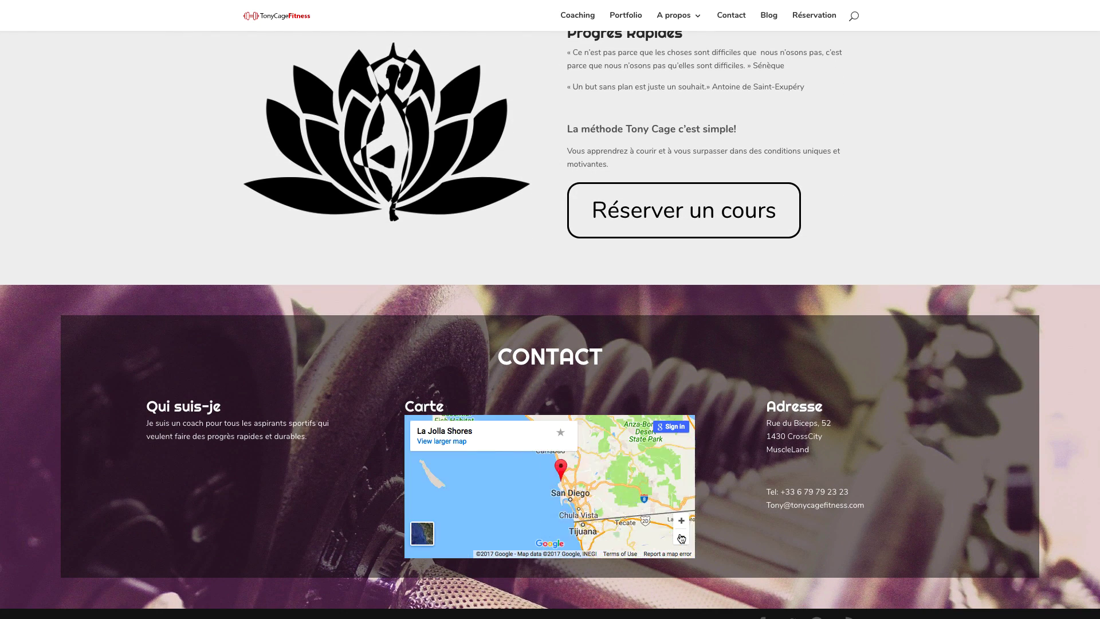
pyautogui.scroll(20, 738, 384)
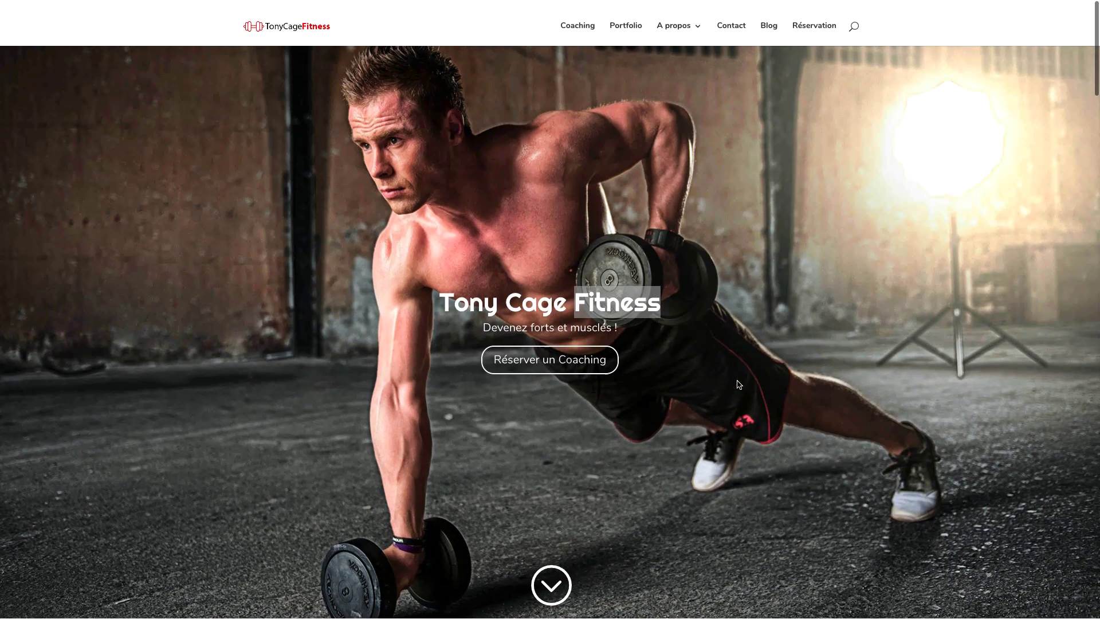
# Open the Coaching page and scroll through its content.
pyautogui.click(573, 25)
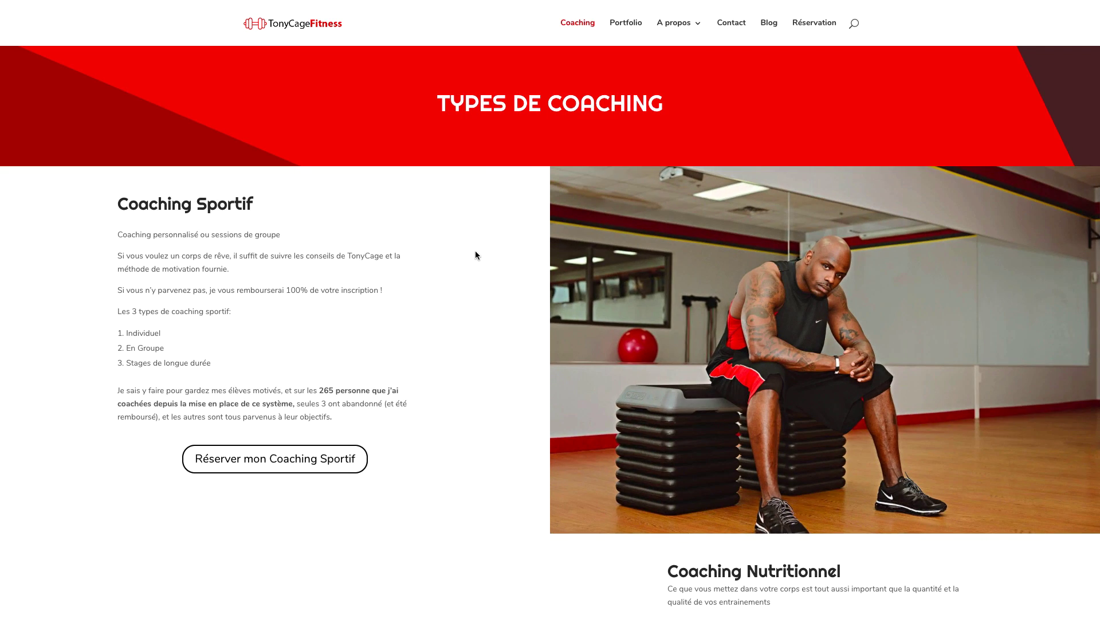
pyautogui.scroll(-3, 476, 249)
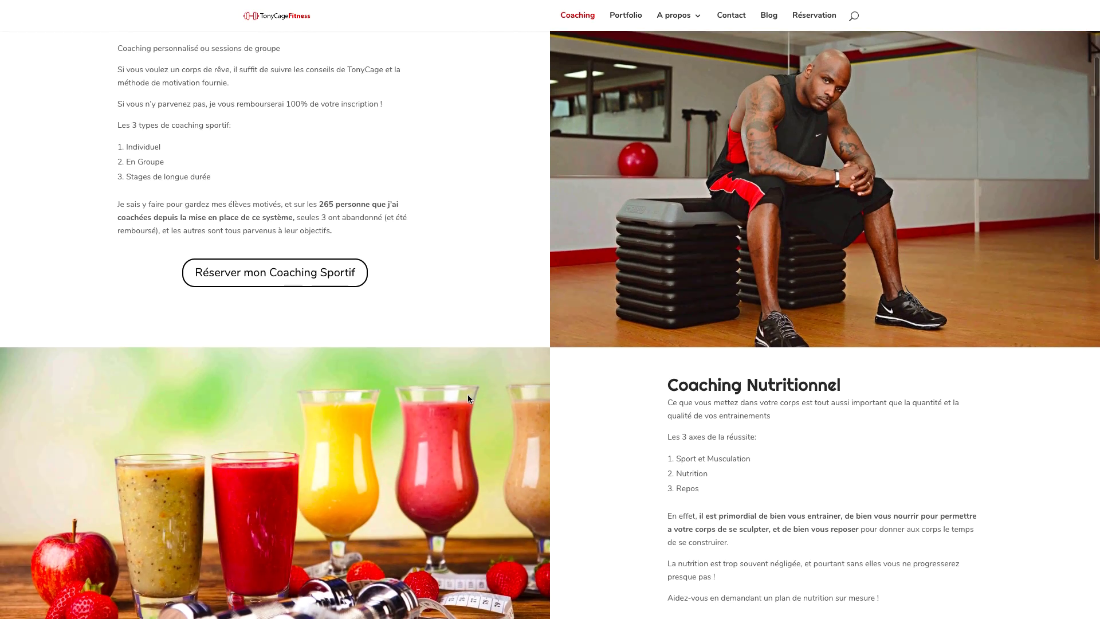
pyautogui.scroll(-1, 468, 397)
pyautogui.scroll(-7, 568, 409)
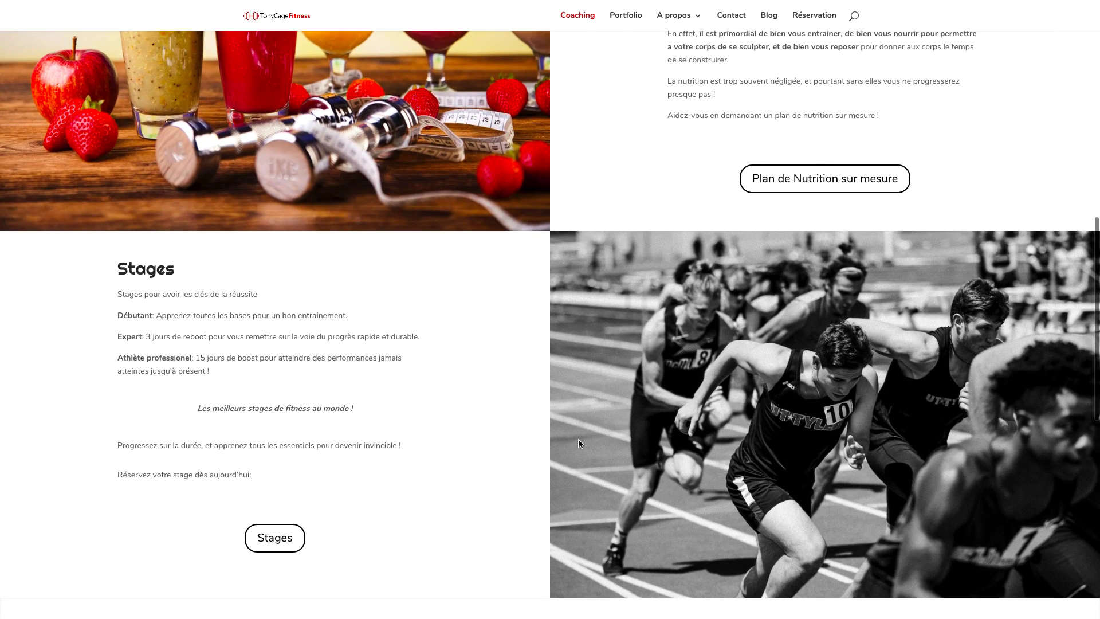
pyautogui.scroll(-6, 578, 440)
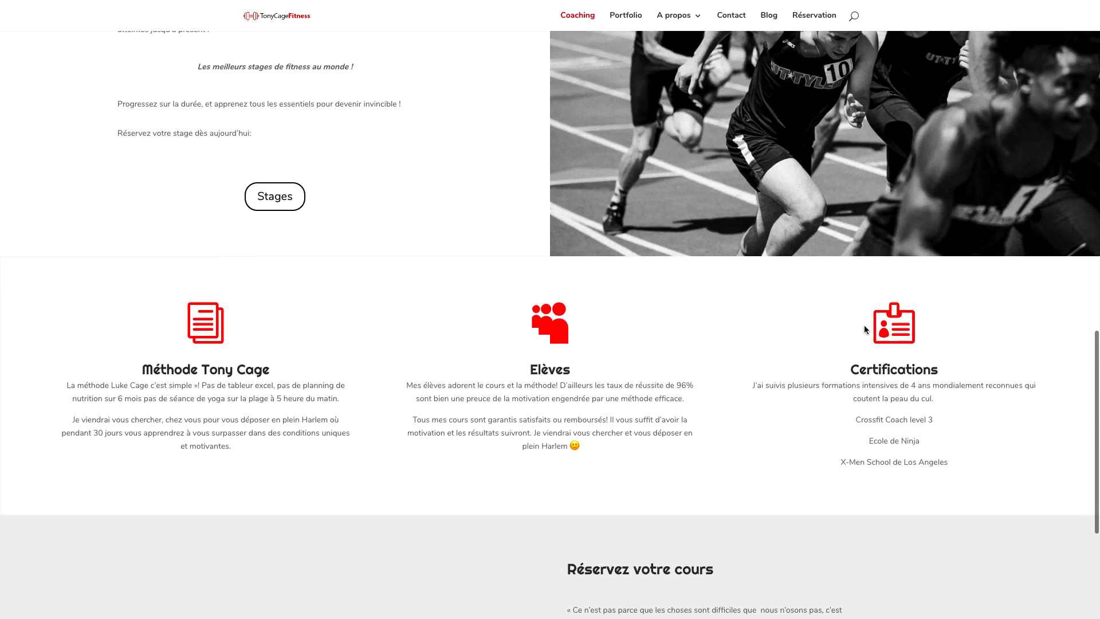
pyautogui.scroll(-1, 507, 402)
# Look over the Portfolio page, then go to the A propos students' progress page.
pyautogui.click(625, 15)
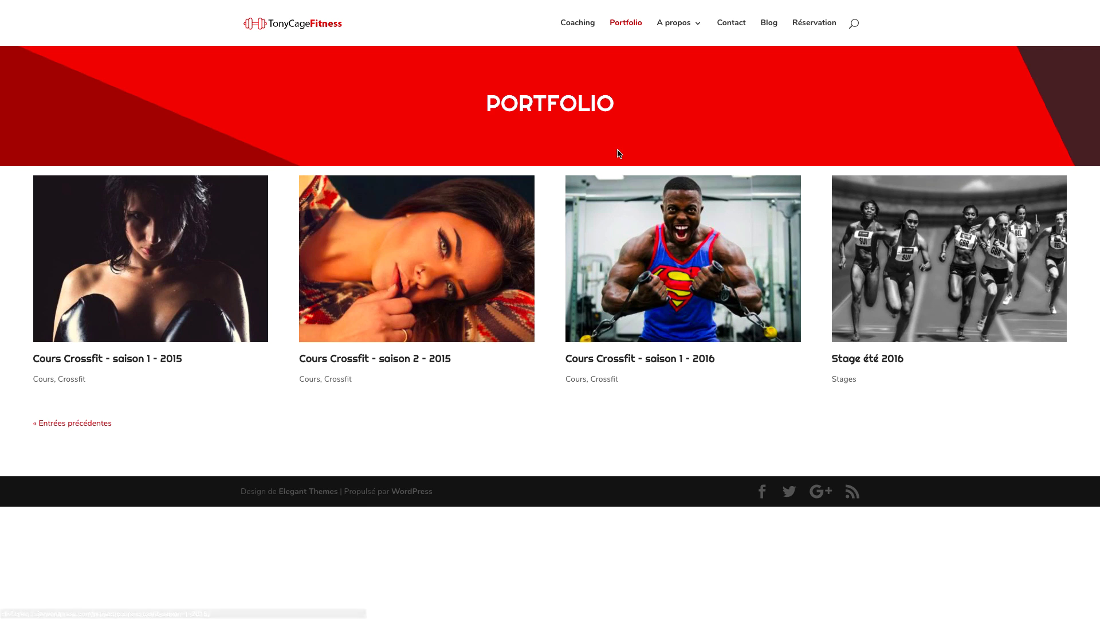
pyautogui.scroll(1, 618, 153)
pyautogui.scroll(-1, 618, 153)
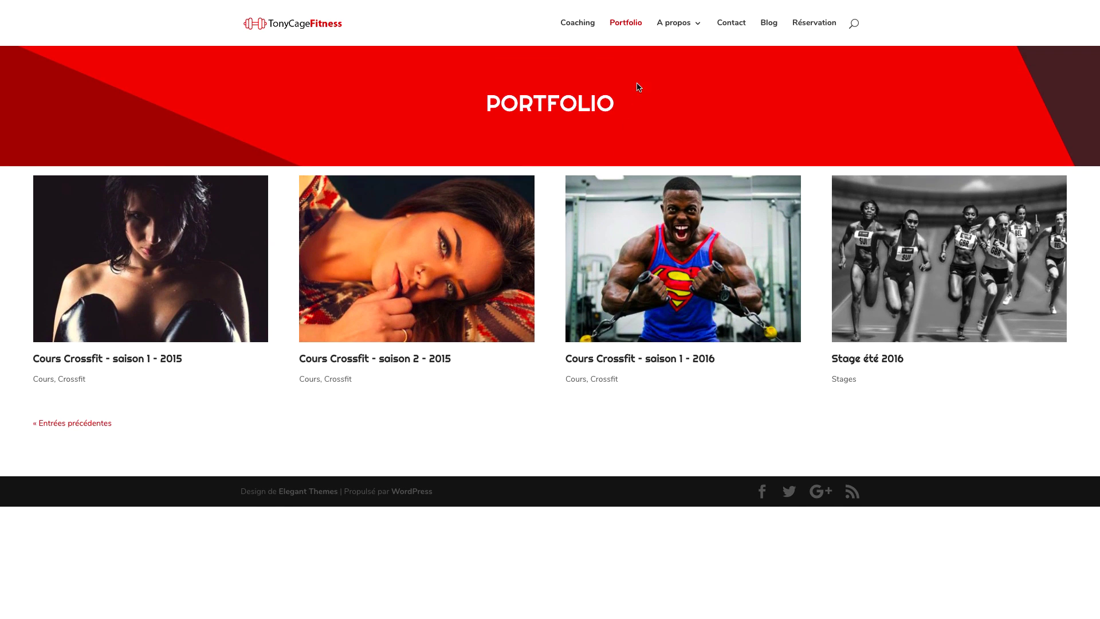
pyautogui.click(670, 27)
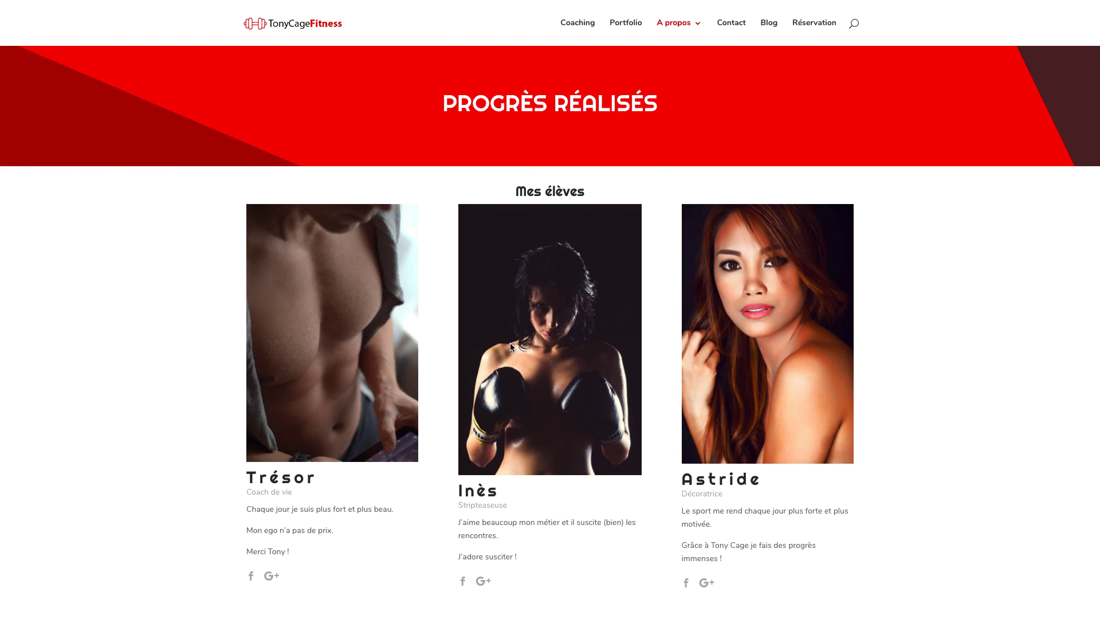
# Scroll down to the Photos gallery, view the red sunset photo enlarged, then close it.
pyautogui.scroll(-3, 510, 343)
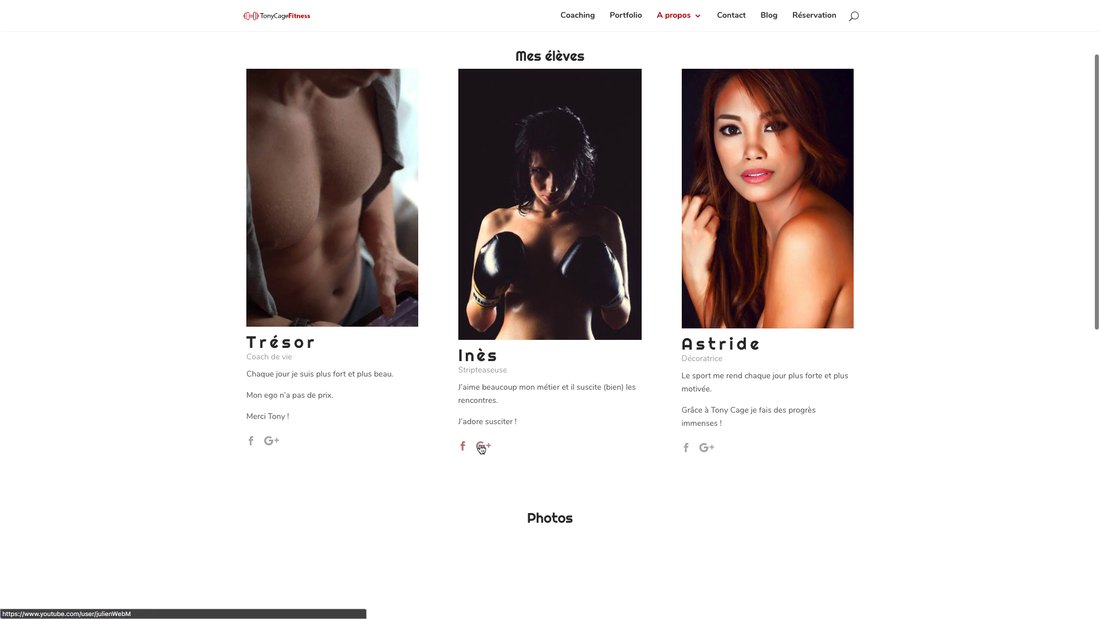
pyautogui.scroll(-5, 549, 430)
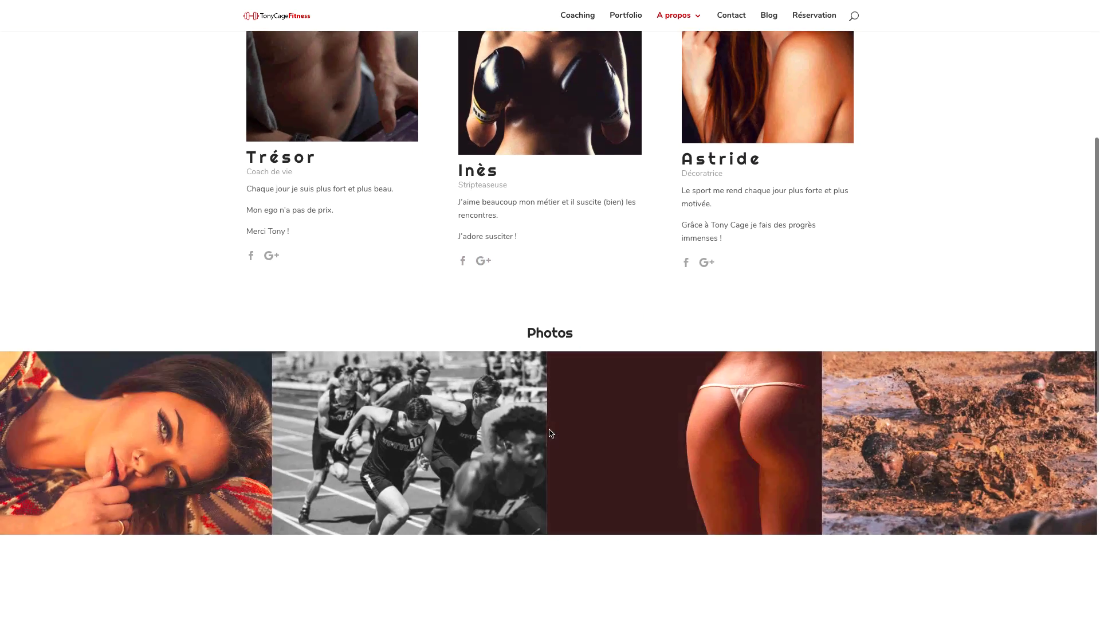
pyautogui.scroll(-2, 809, 405)
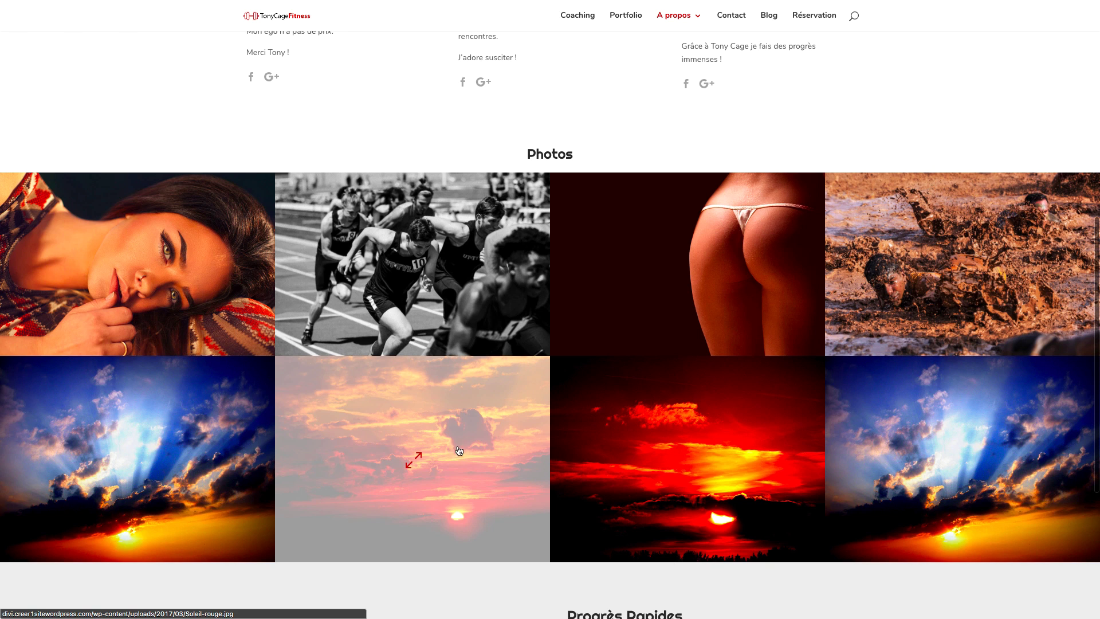
pyautogui.scroll(-1, 456, 429)
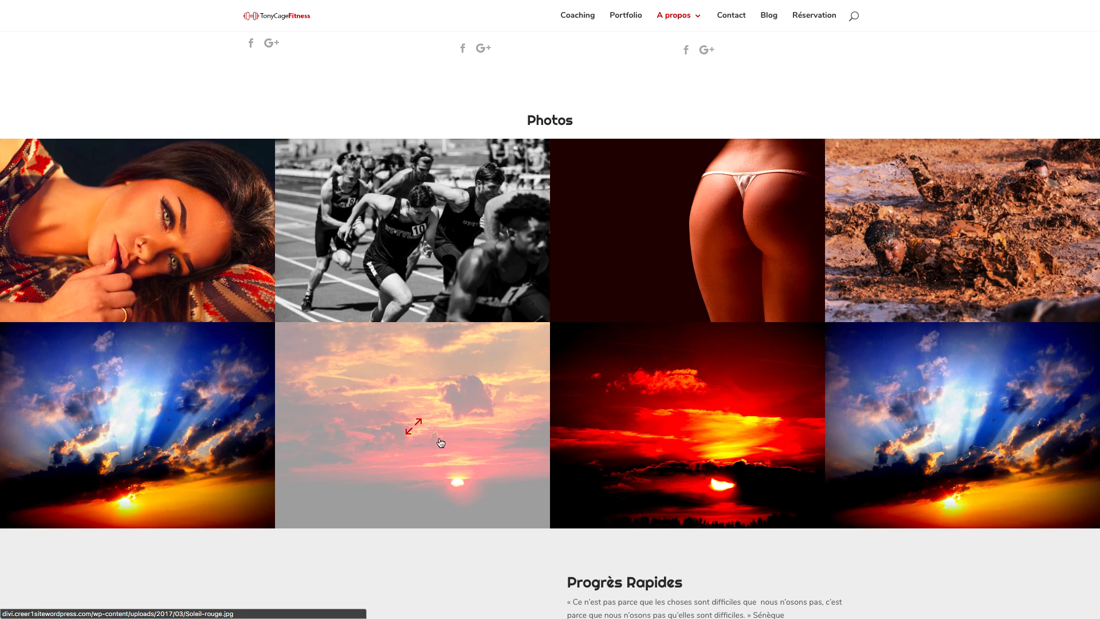
pyautogui.click(414, 427)
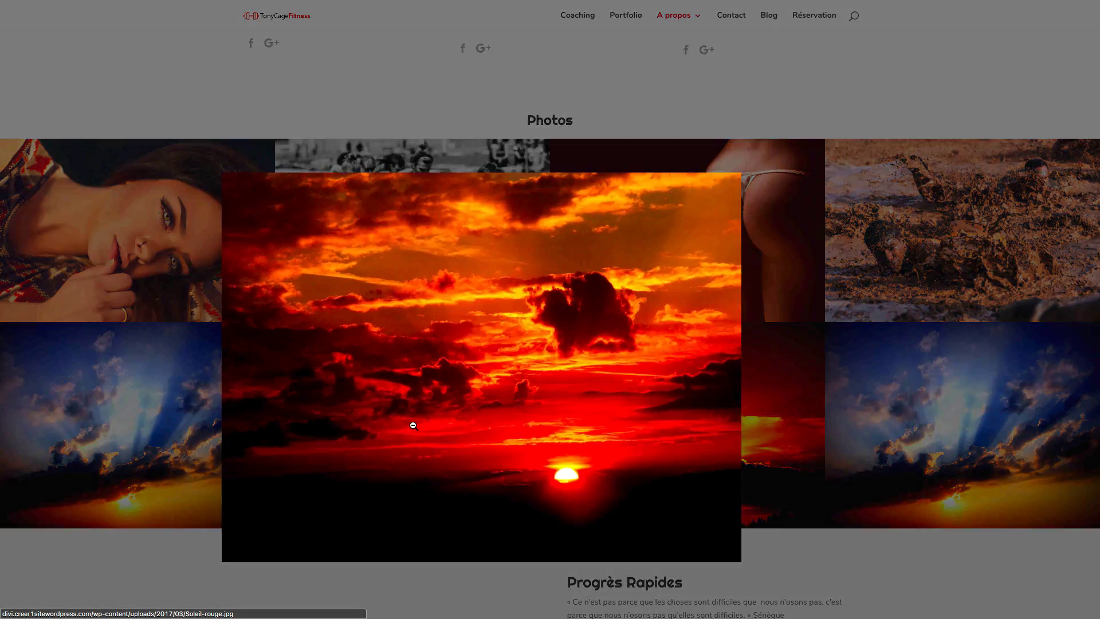
pyautogui.click(1007, 368)
# Scroll back up and go to the Contact page.
pyautogui.scroll(-4, 632, 387)
pyautogui.scroll(3, 632, 387)
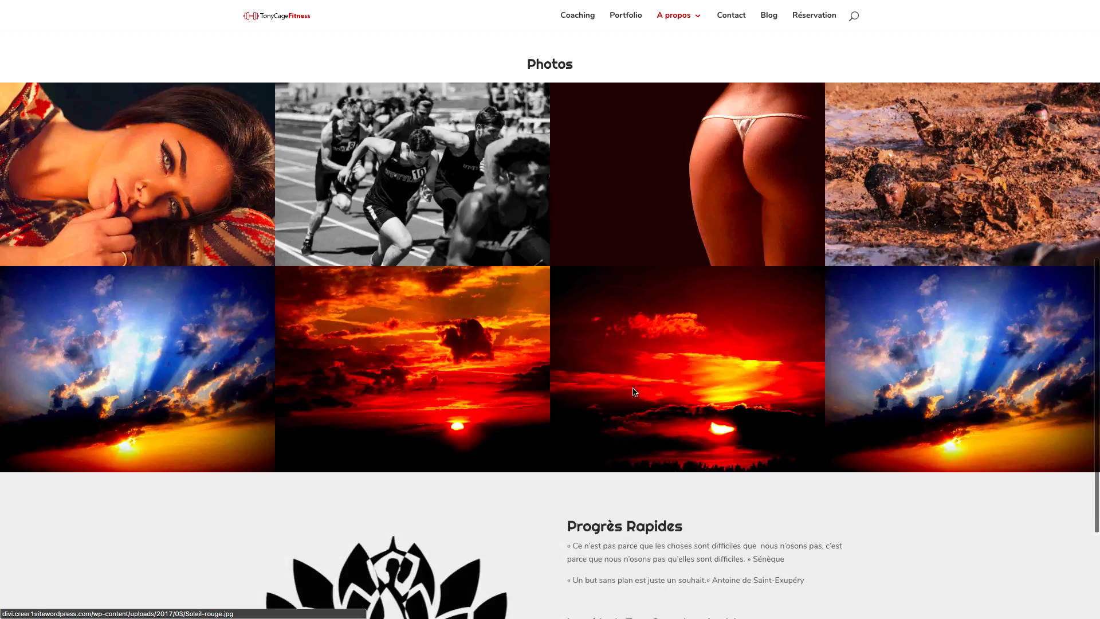
pyautogui.scroll(15, 633, 392)
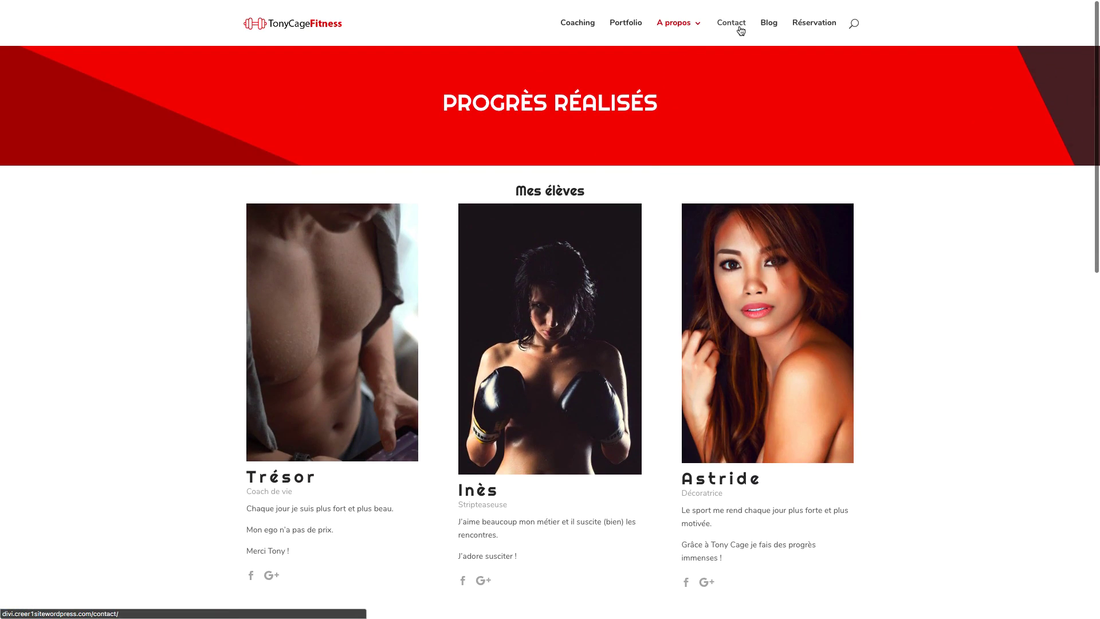
pyautogui.click(741, 30)
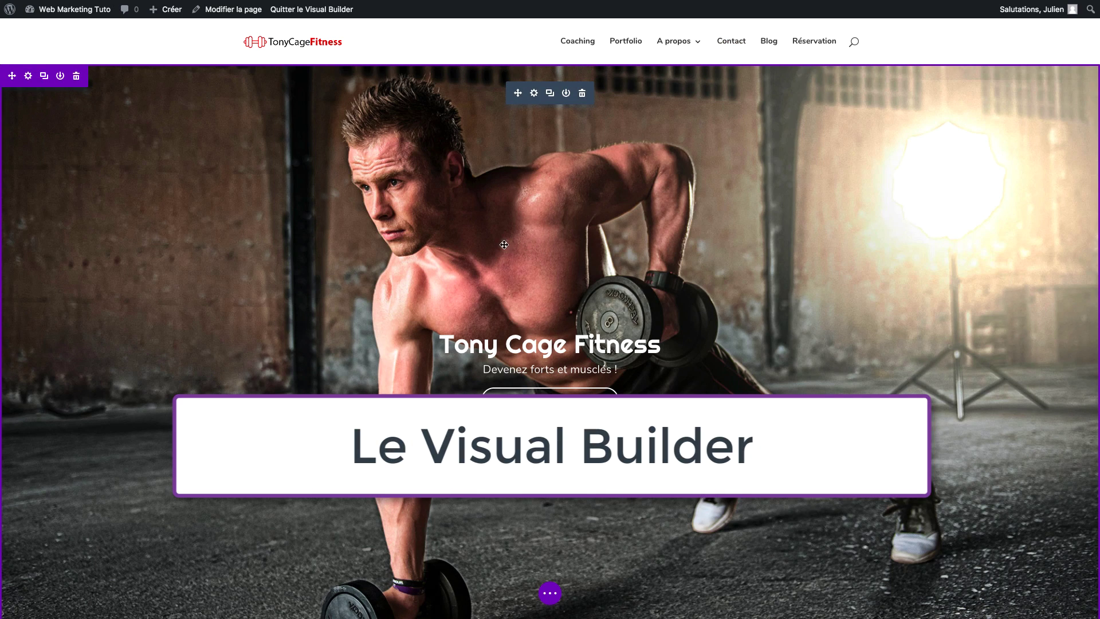
# Move the trainer photo into the right column above the smoothies.
pyautogui.scroll(-7, 461, 258)
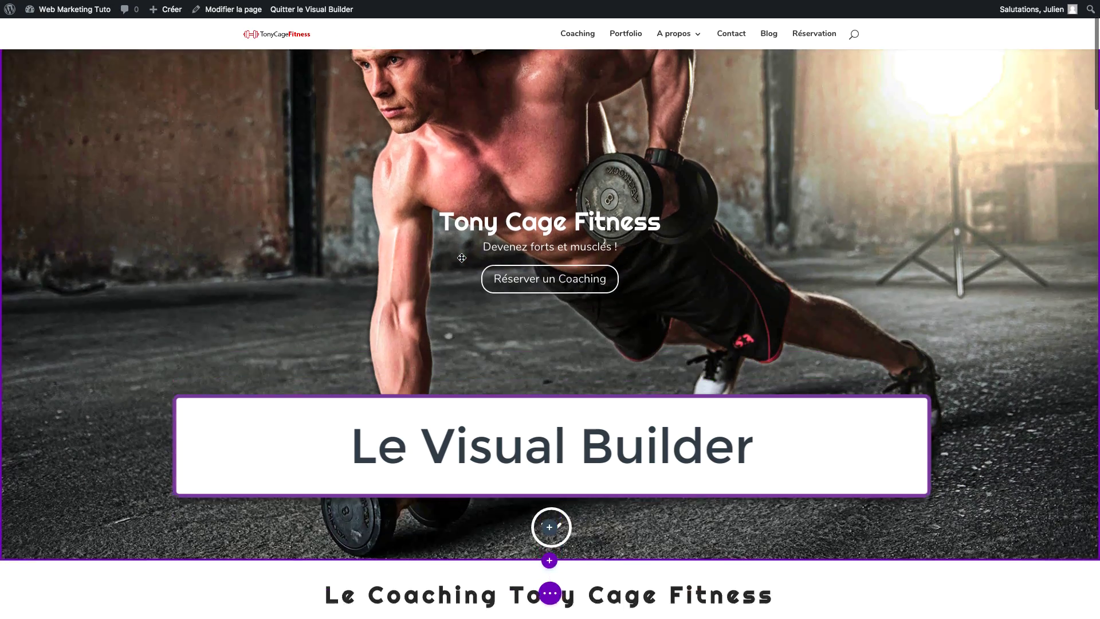
pyautogui.scroll(-2, 461, 258)
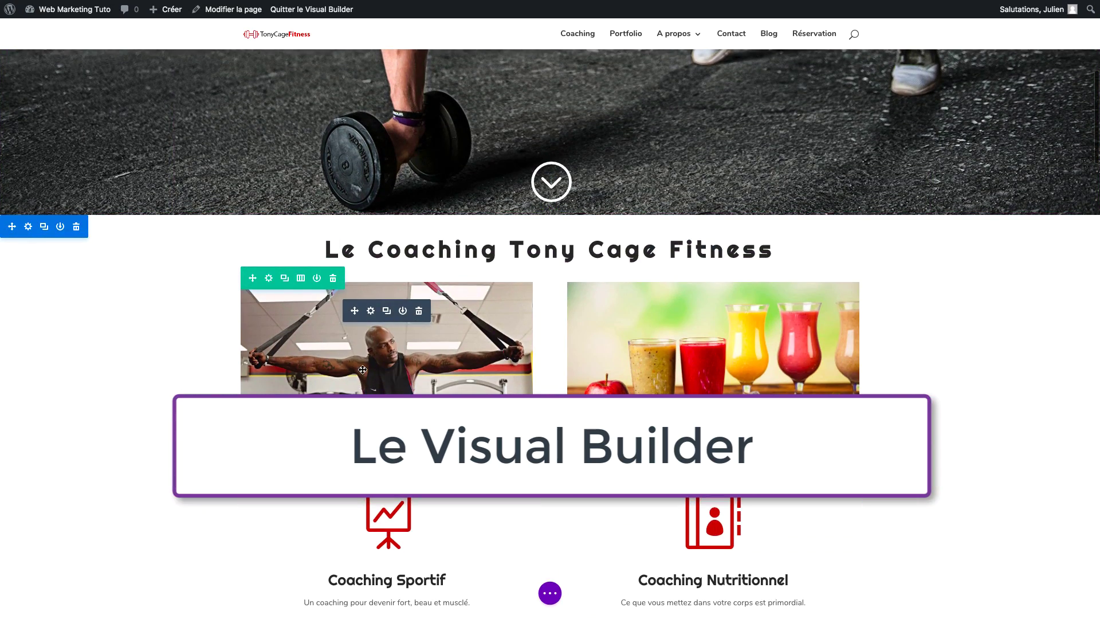
pyautogui.moveTo(285, 319); pyautogui.dragTo(630, 297)
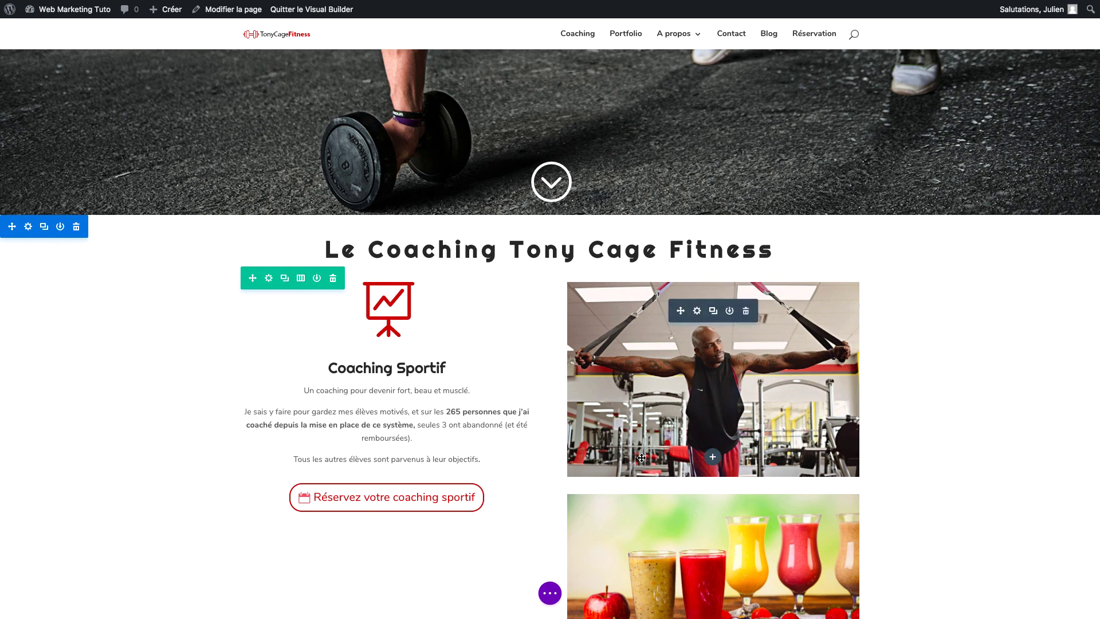
# Duplicate the Coaching Sportif blurb and retitle the copy Coaching Wordpress.
pyautogui.scroll(-2, 434, 383)
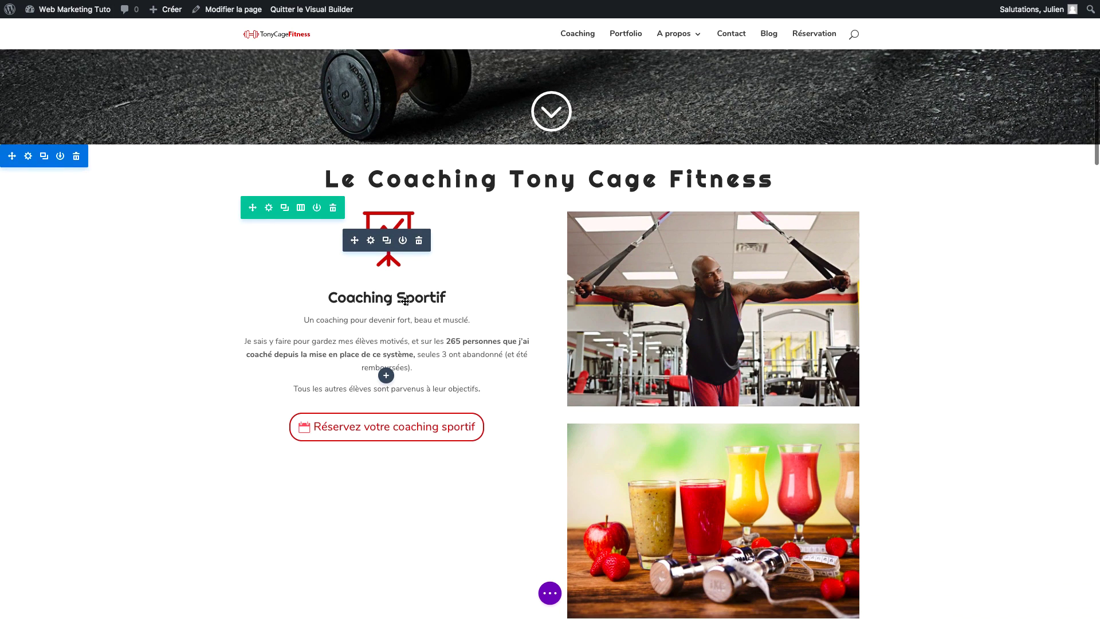
pyautogui.click(387, 242)
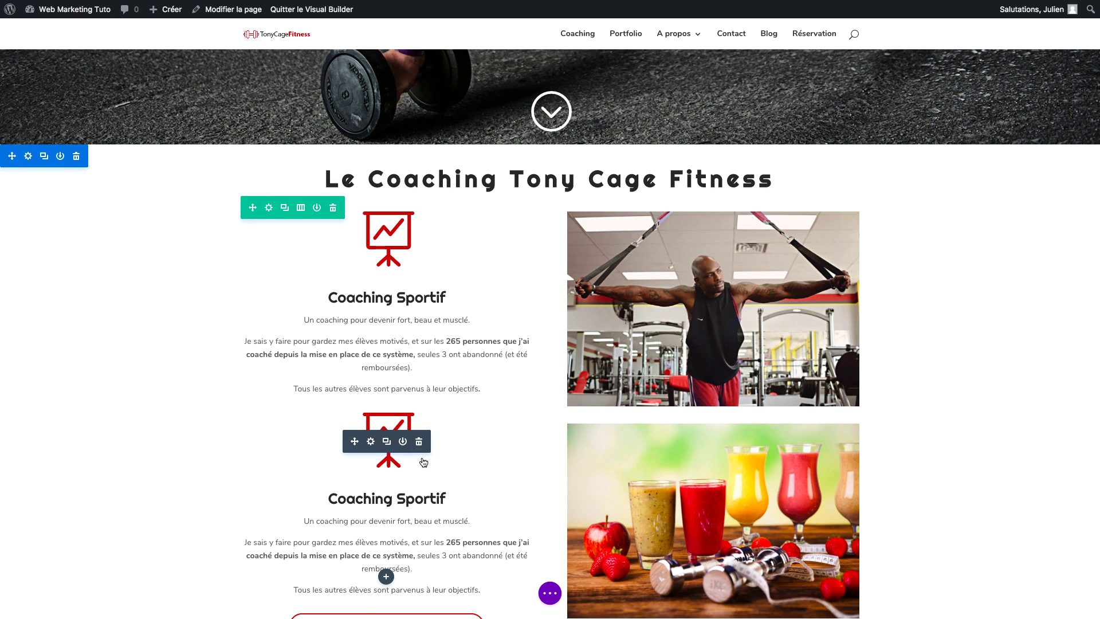
pyautogui.scroll(-3, 413, 499)
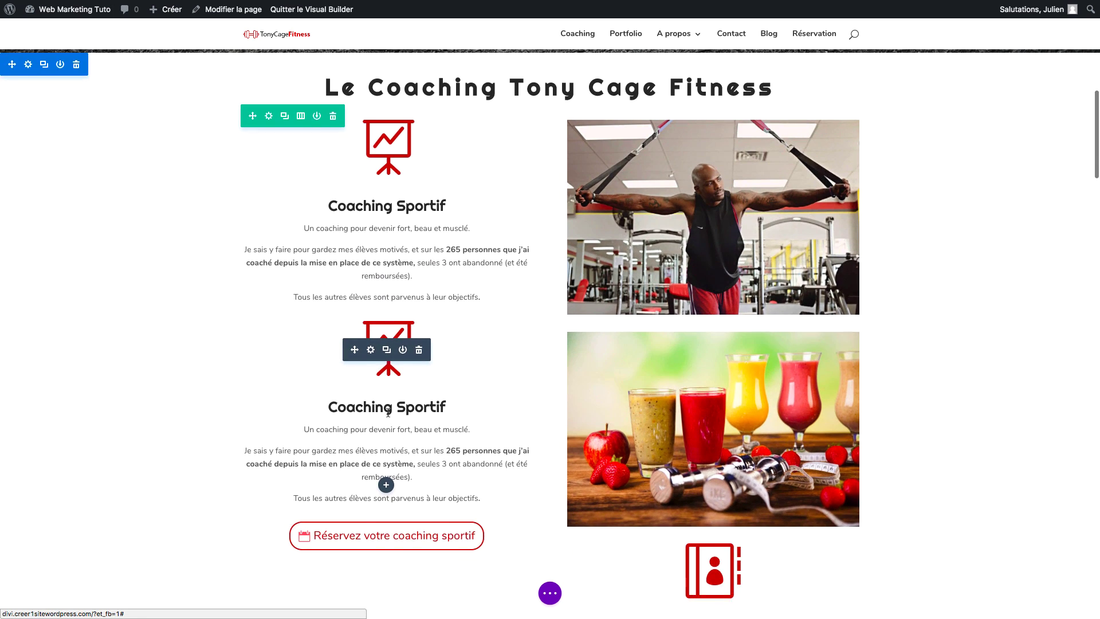
pyautogui.doubleClick(402, 412)
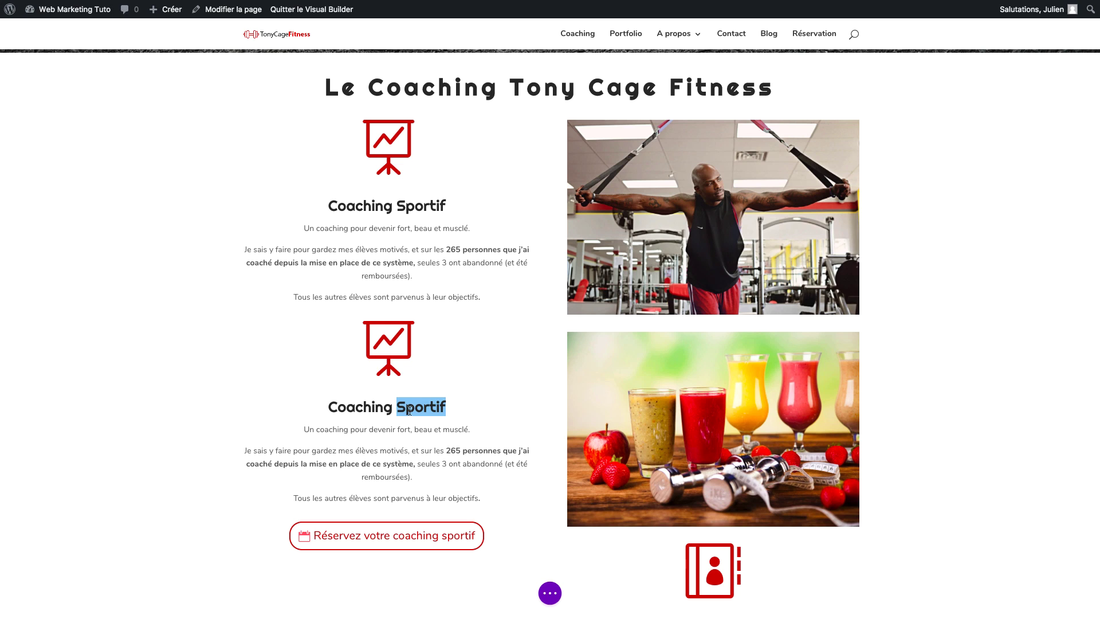
pyautogui.write('Wordpress')
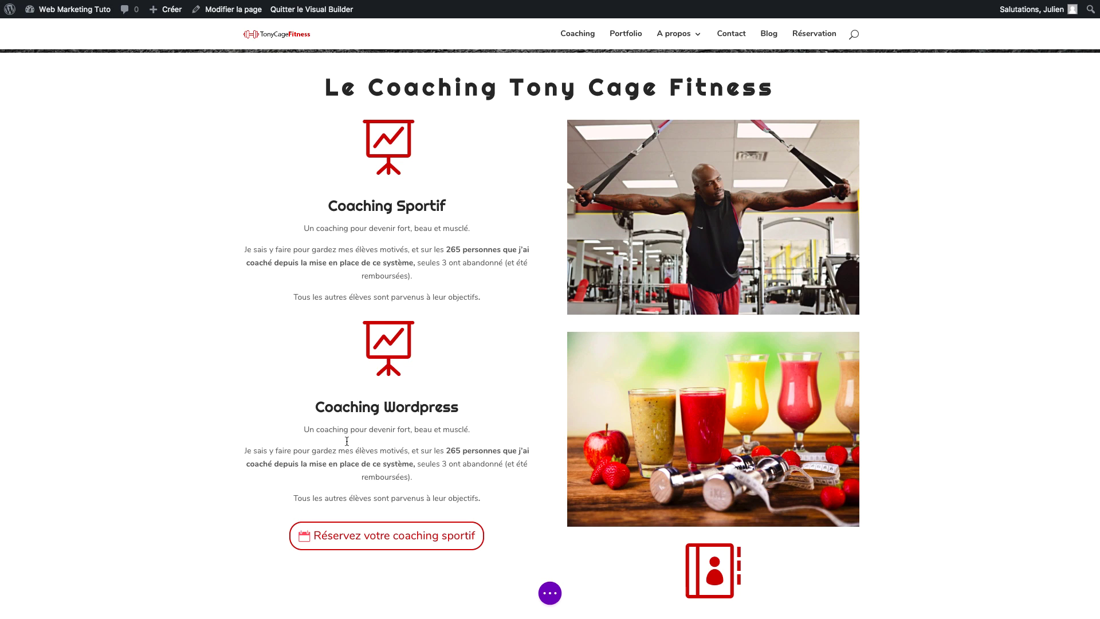
# Restyle the second block's paragraph in the Boogaloo font, larger and bold.
pyautogui.moveTo(347, 441); pyautogui.dragTo(391, 477)
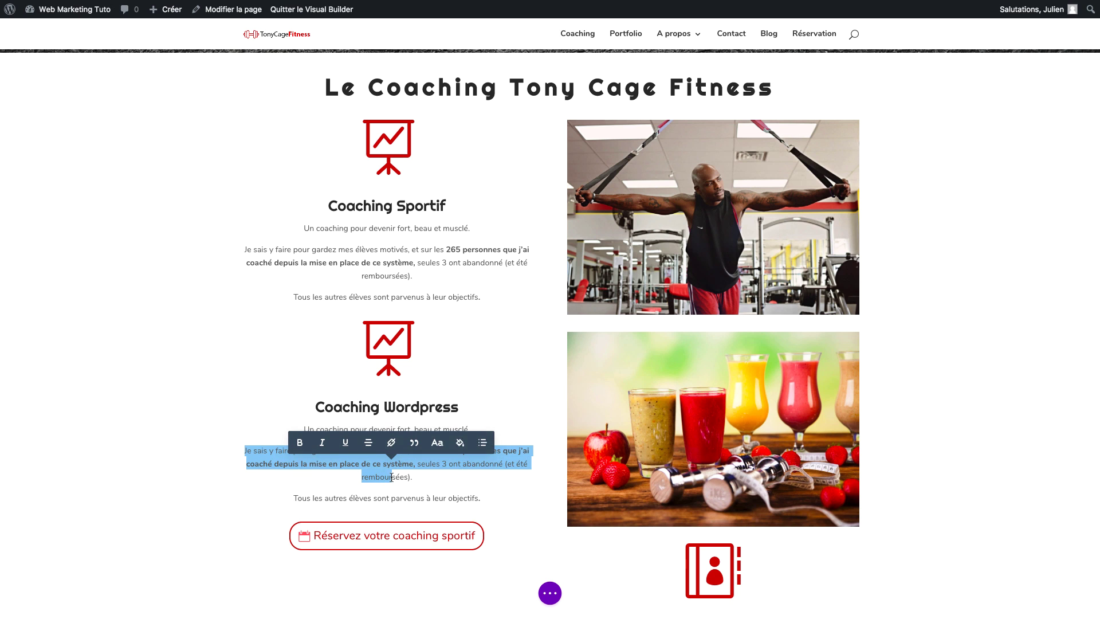
pyautogui.click(434, 442)
pyautogui.scroll(-3, 426, 509)
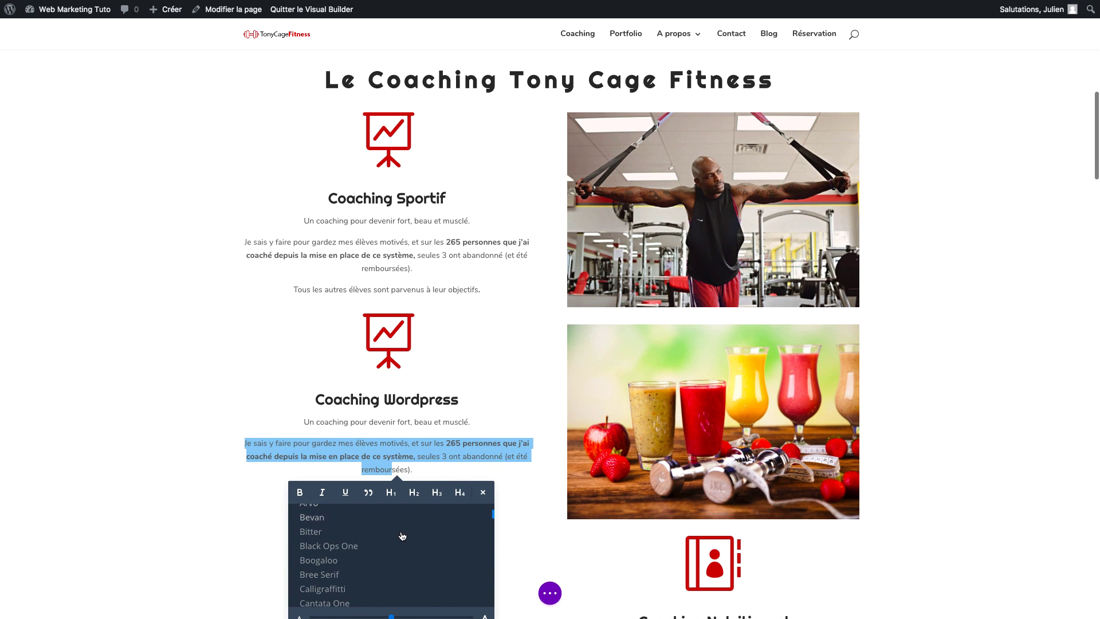
pyautogui.click(402, 559)
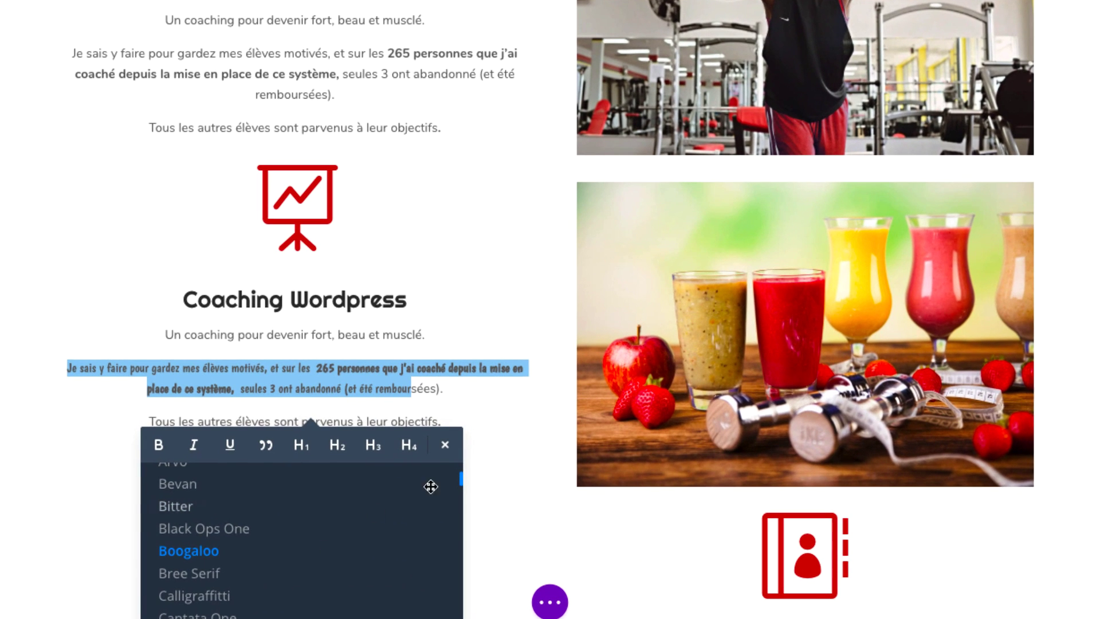
pyautogui.scroll(-2, 496, 538)
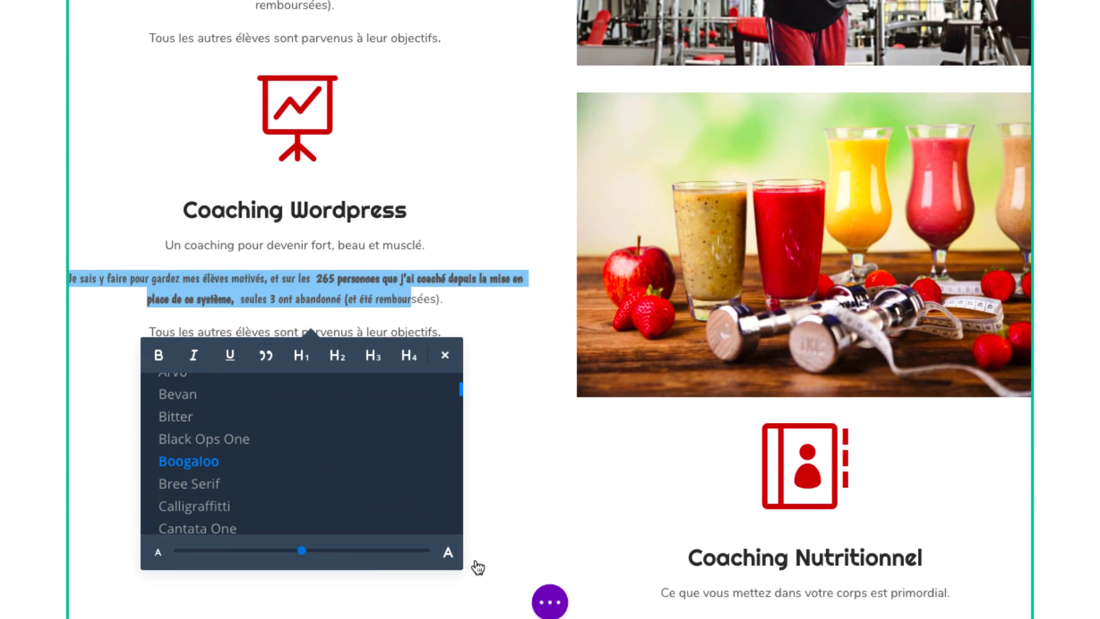
pyautogui.moveTo(303, 552); pyautogui.dragTo(377, 550)
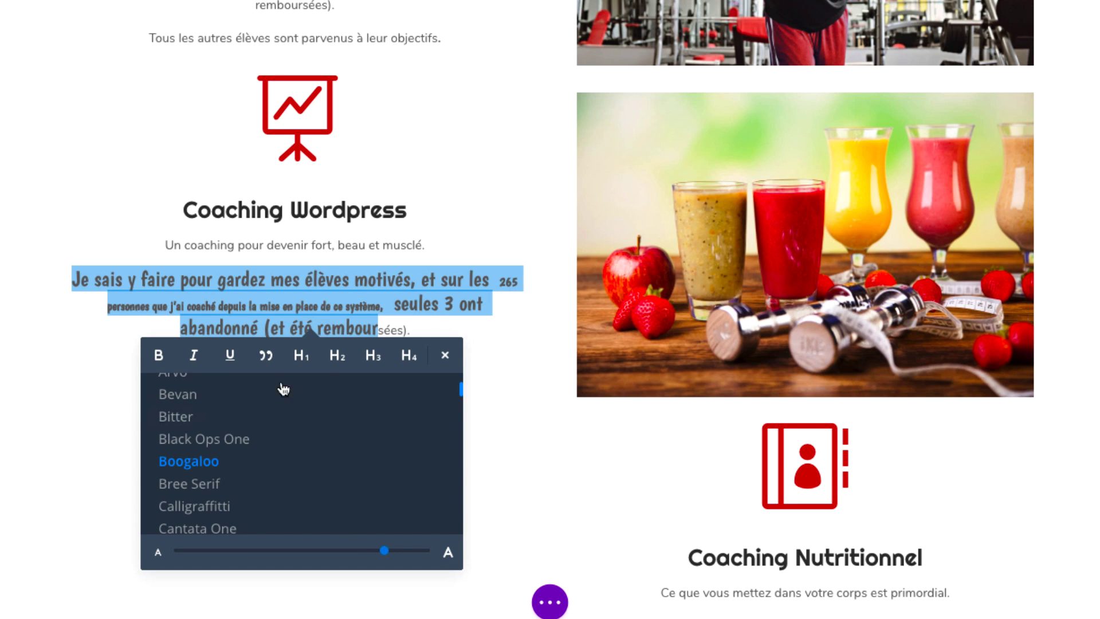
pyautogui.click(157, 355)
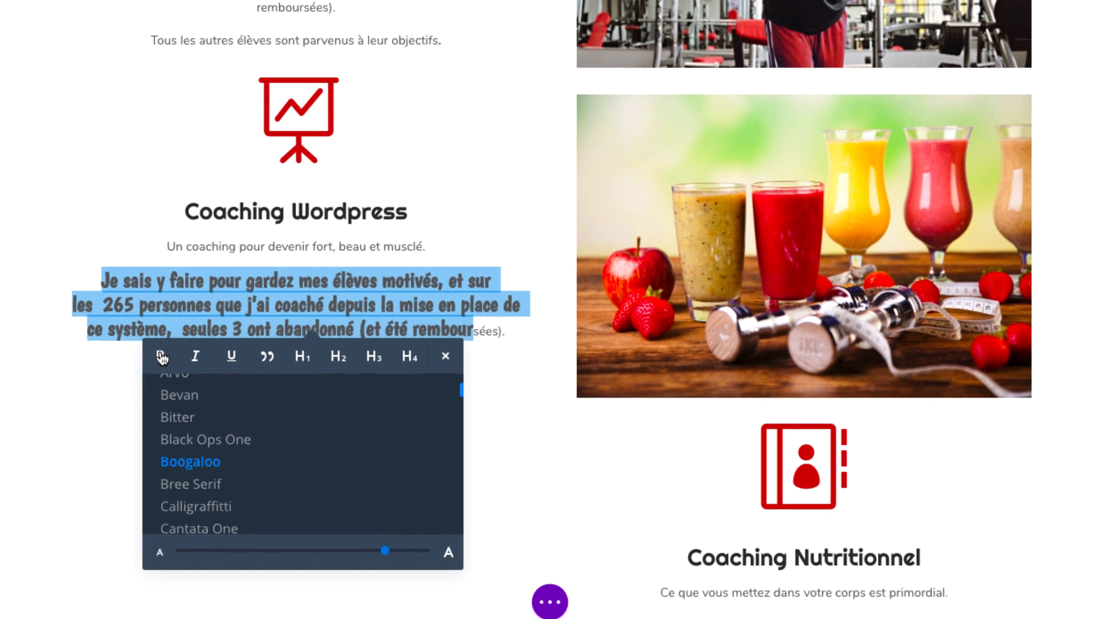
pyautogui.click(562, 257)
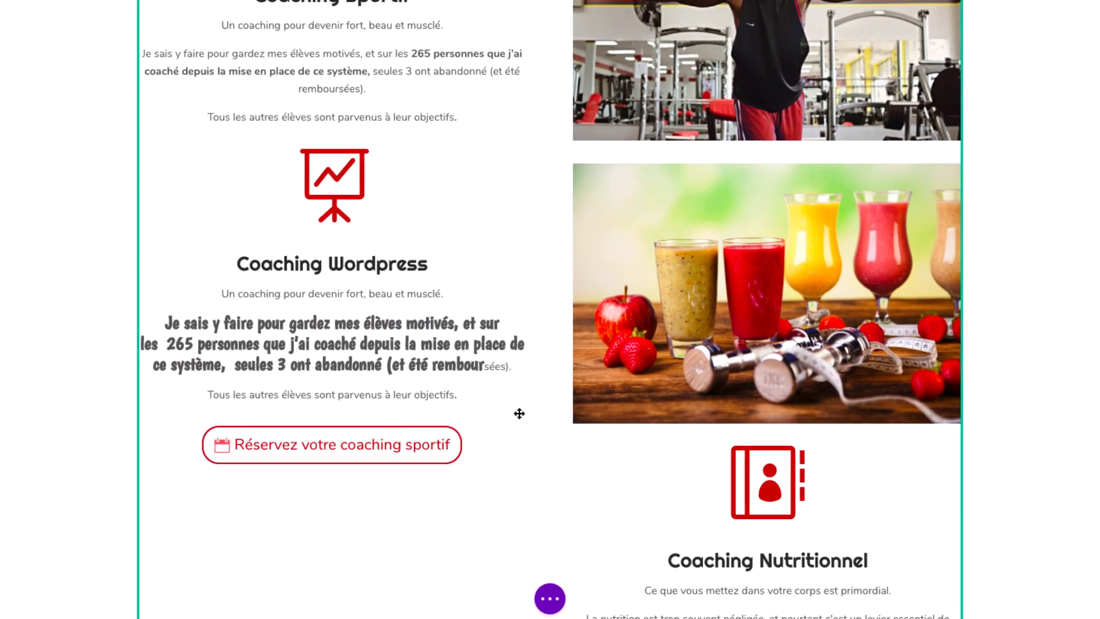
pyautogui.scroll(-8, 550, 459)
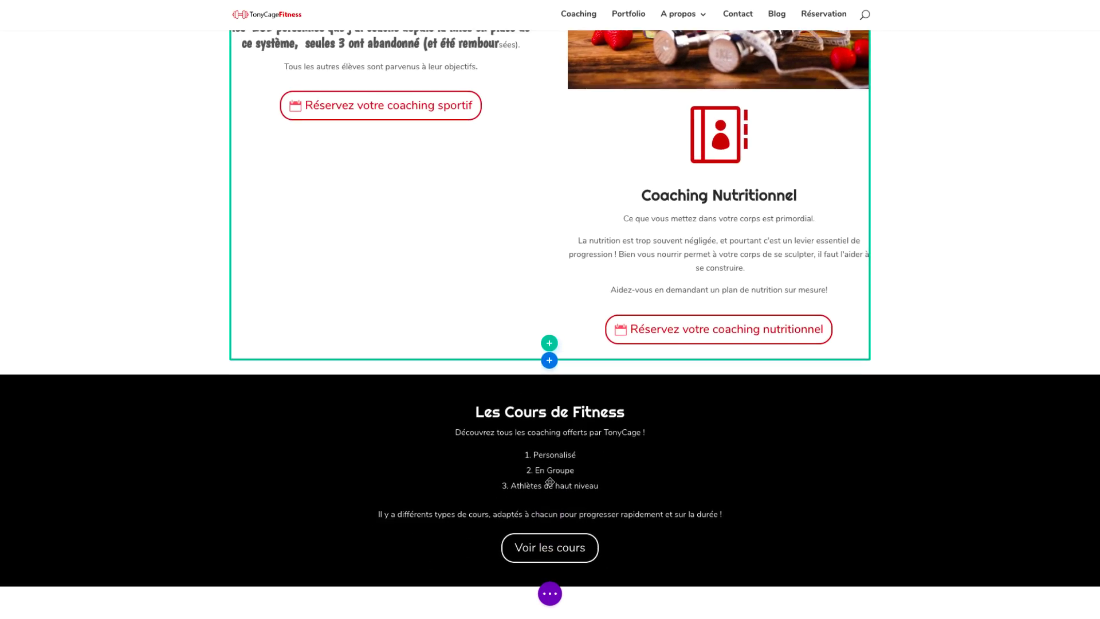
pyautogui.scroll(-2, 430, 493)
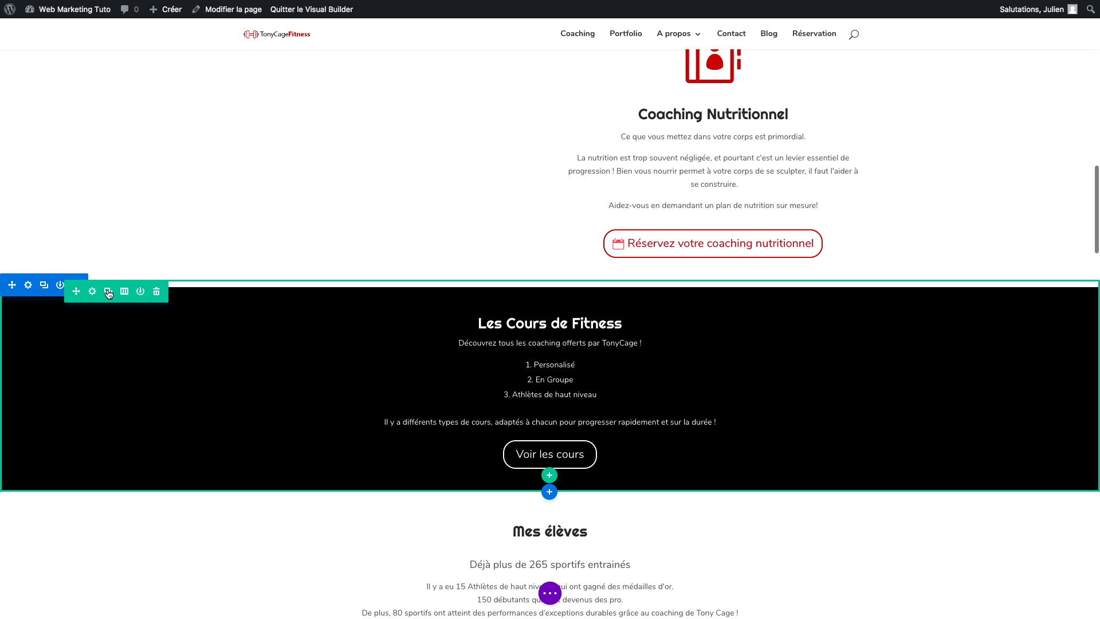
pyautogui.click(92, 291)
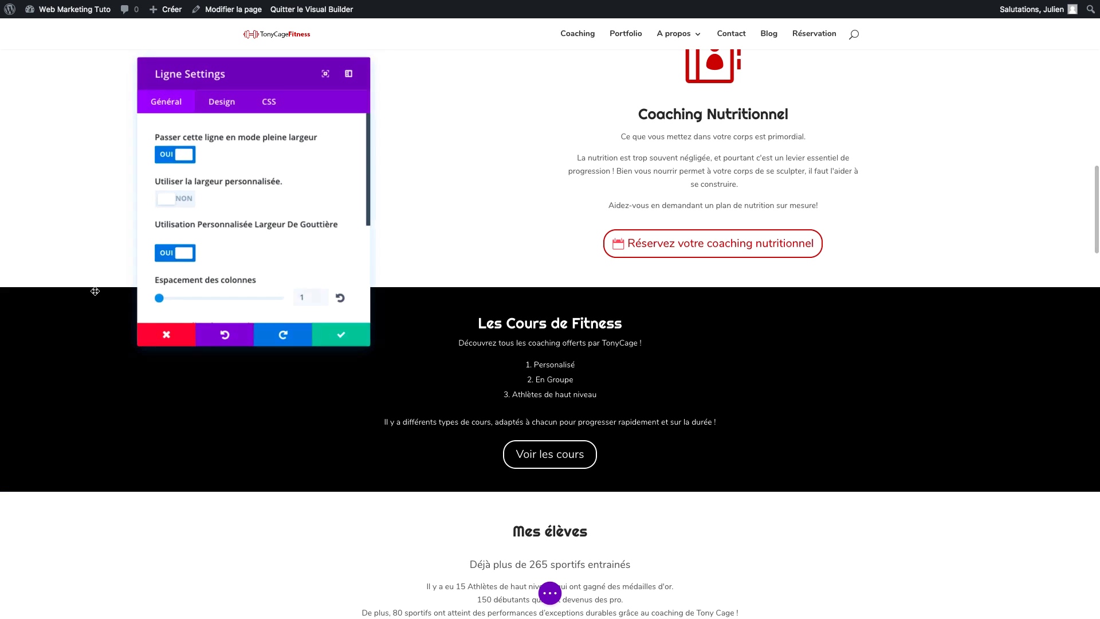
pyautogui.click(168, 155)
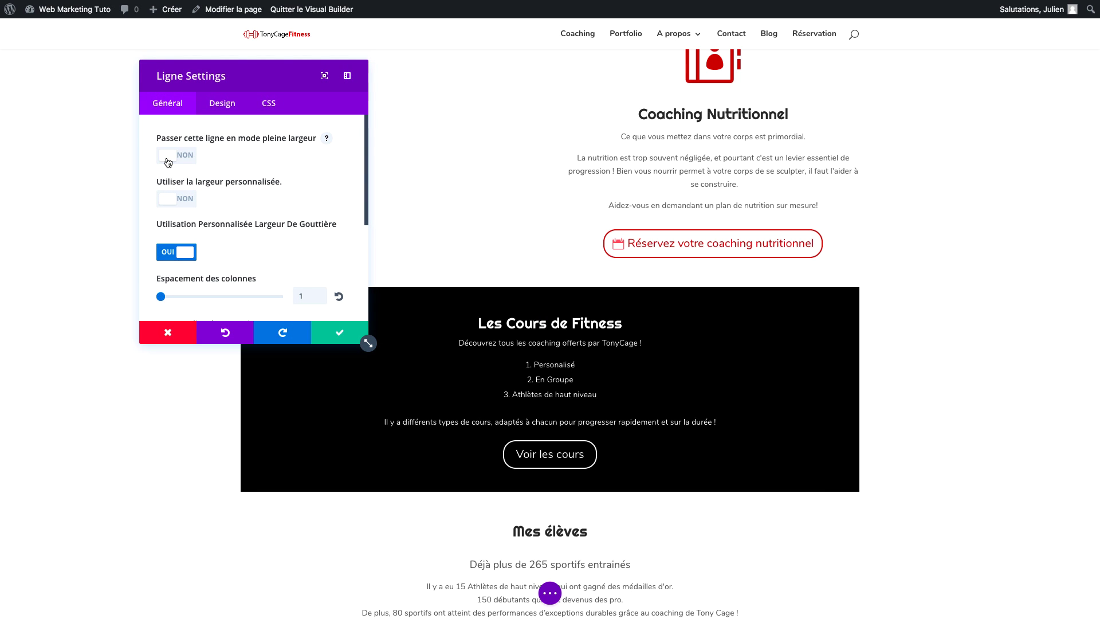
pyautogui.click(167, 156)
pyautogui.scroll(-10, 315, 425)
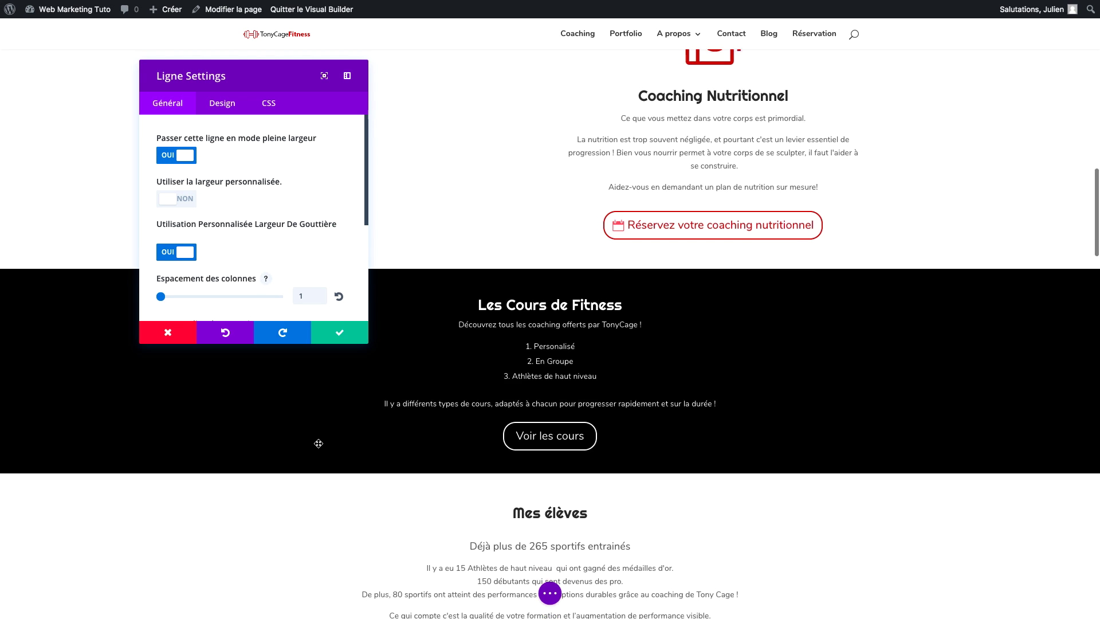
pyautogui.scroll(-3, 318, 443)
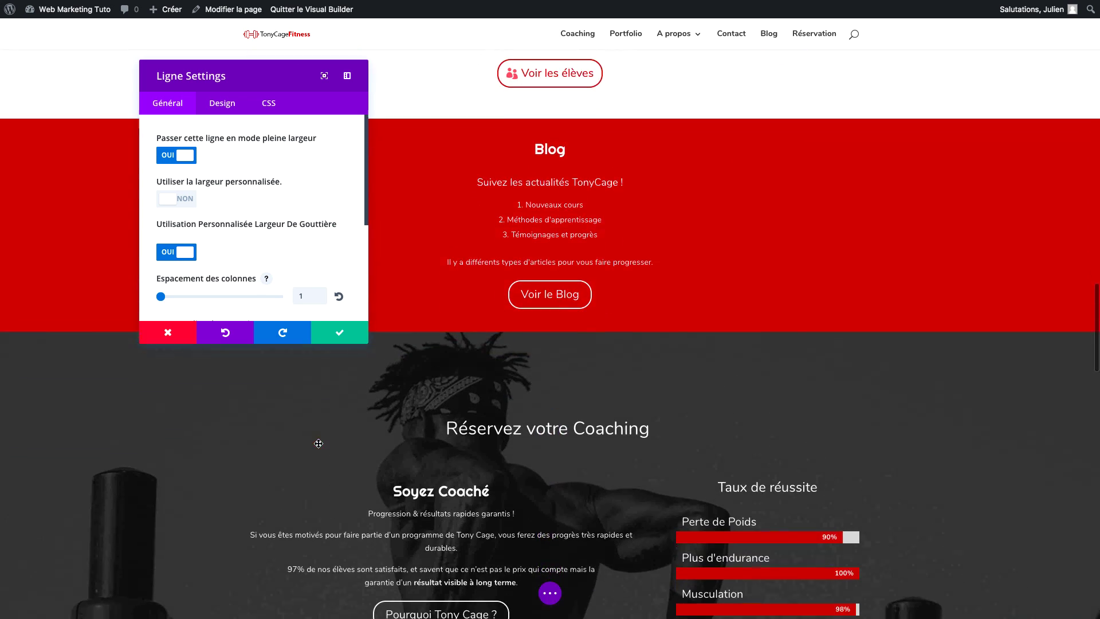
pyautogui.scroll(-2, 455, 474)
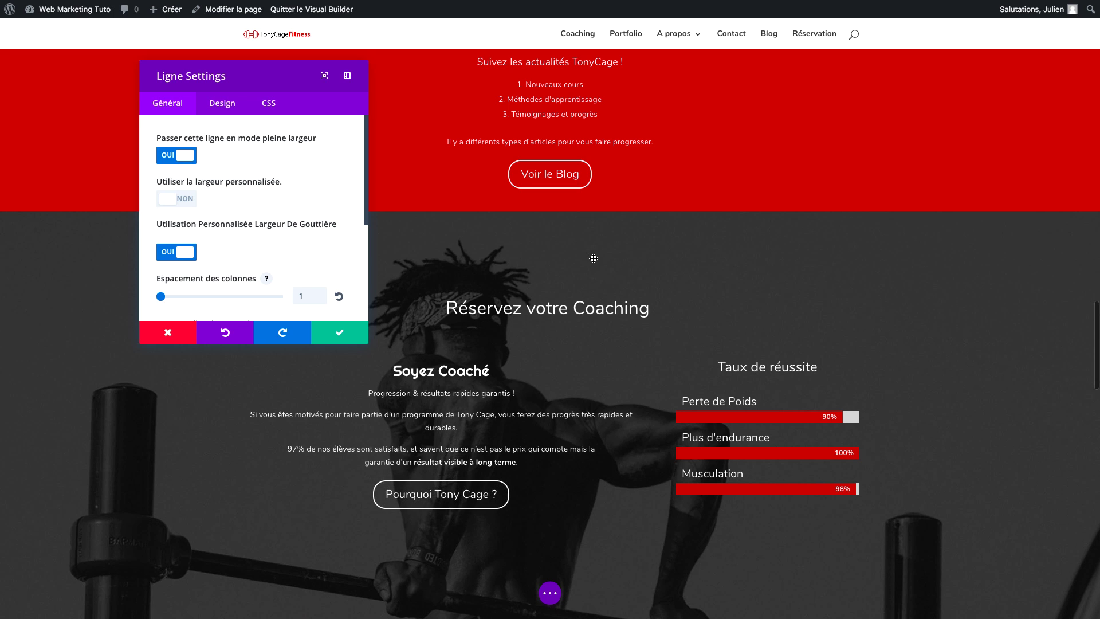
pyautogui.scroll(2, 562, 253)
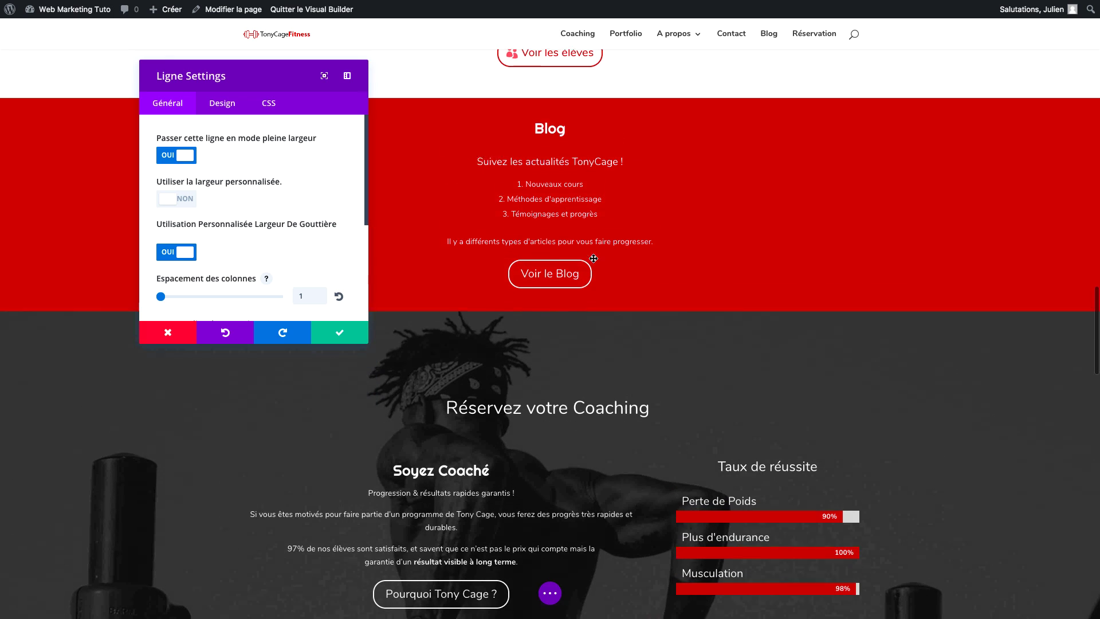
pyautogui.click(188, 336)
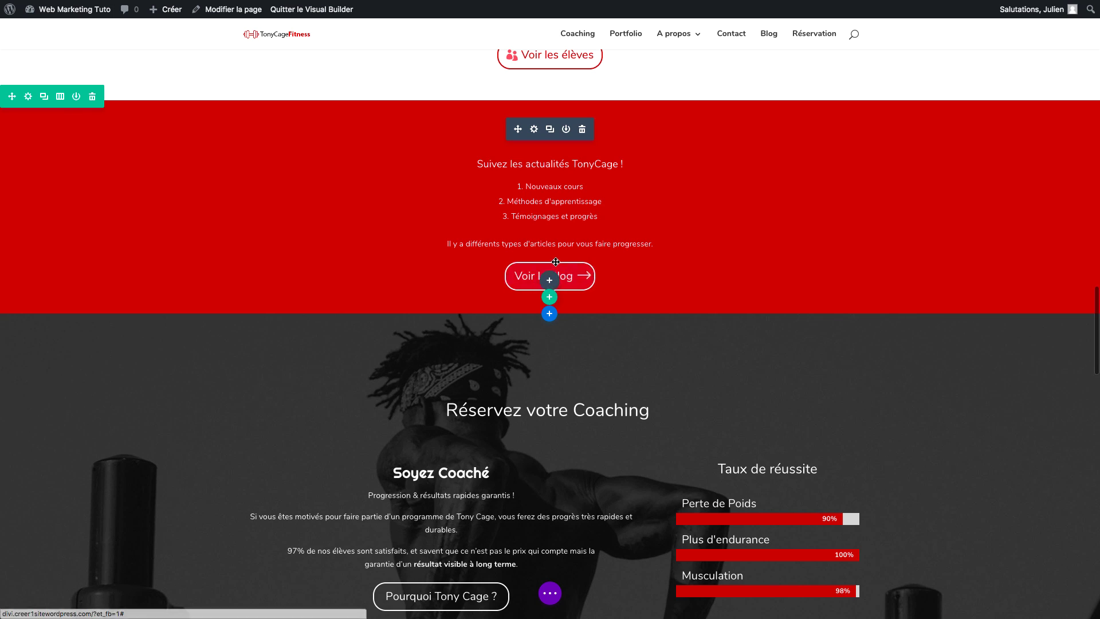
# Duplicate and delete a Blog copy, then duplicate the Voir les élèves button and open its settings.
pyautogui.click(550, 131)
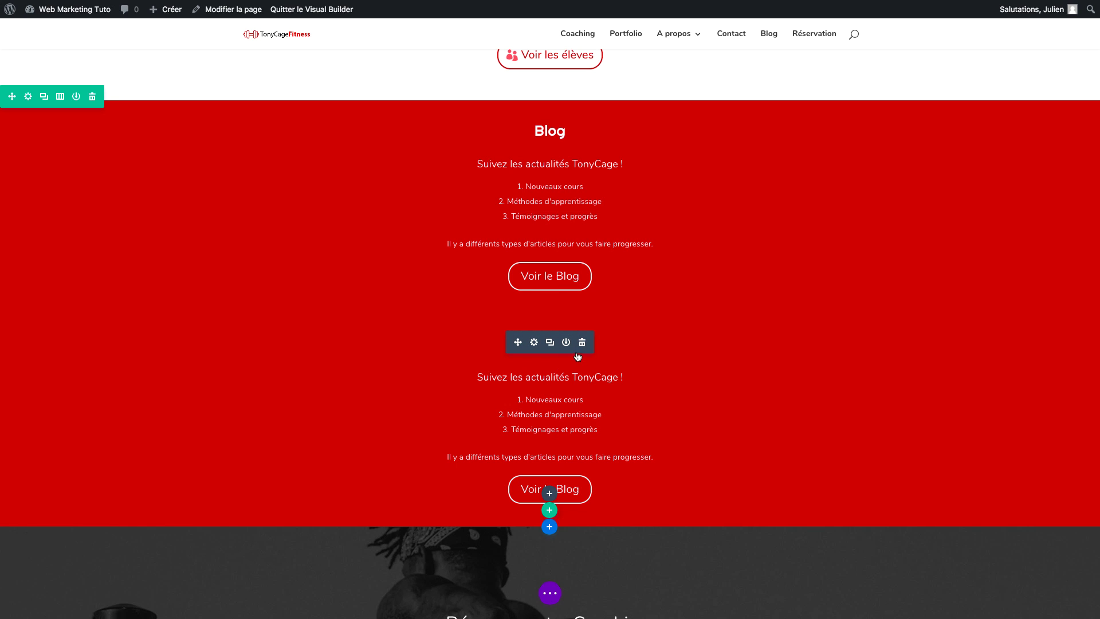
pyautogui.click(582, 349)
pyautogui.scroll(5, 571, 330)
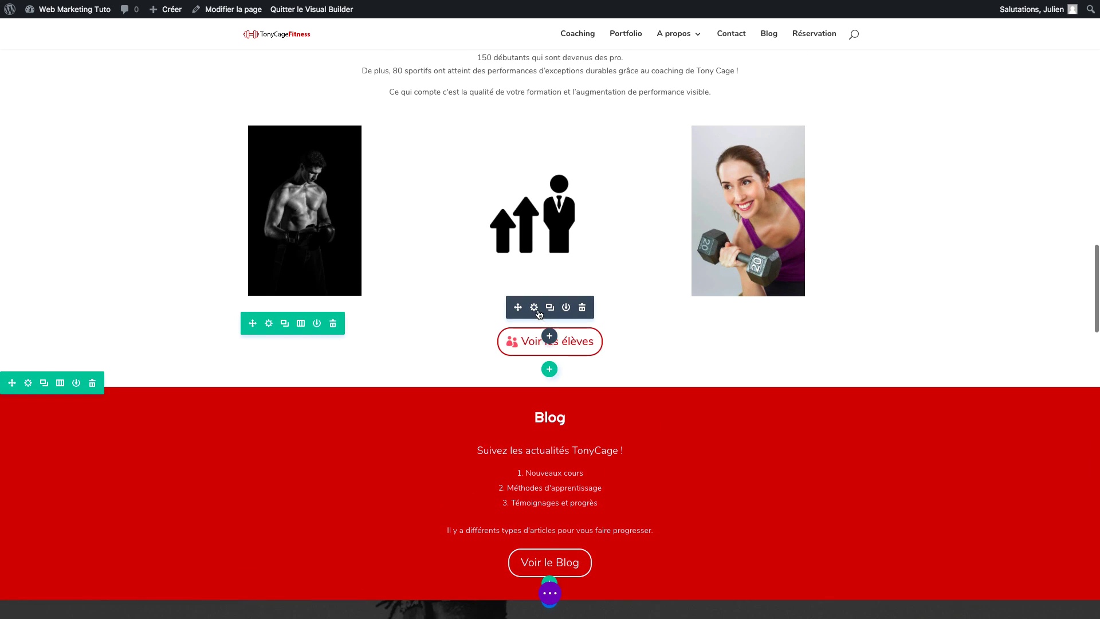
pyautogui.click(550, 309)
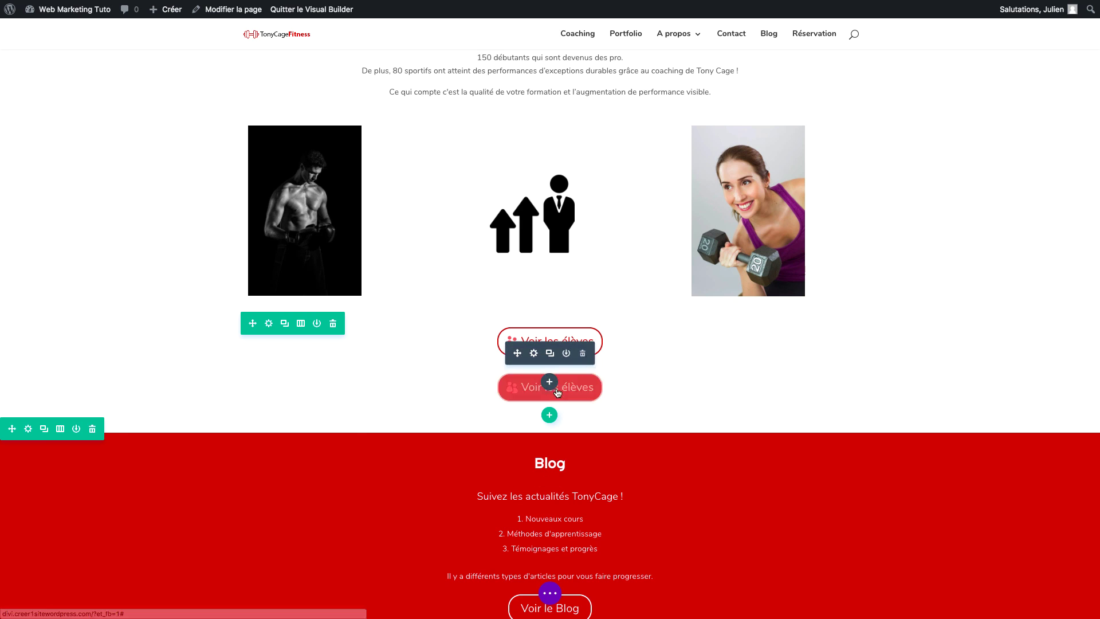
pyautogui.click(534, 353)
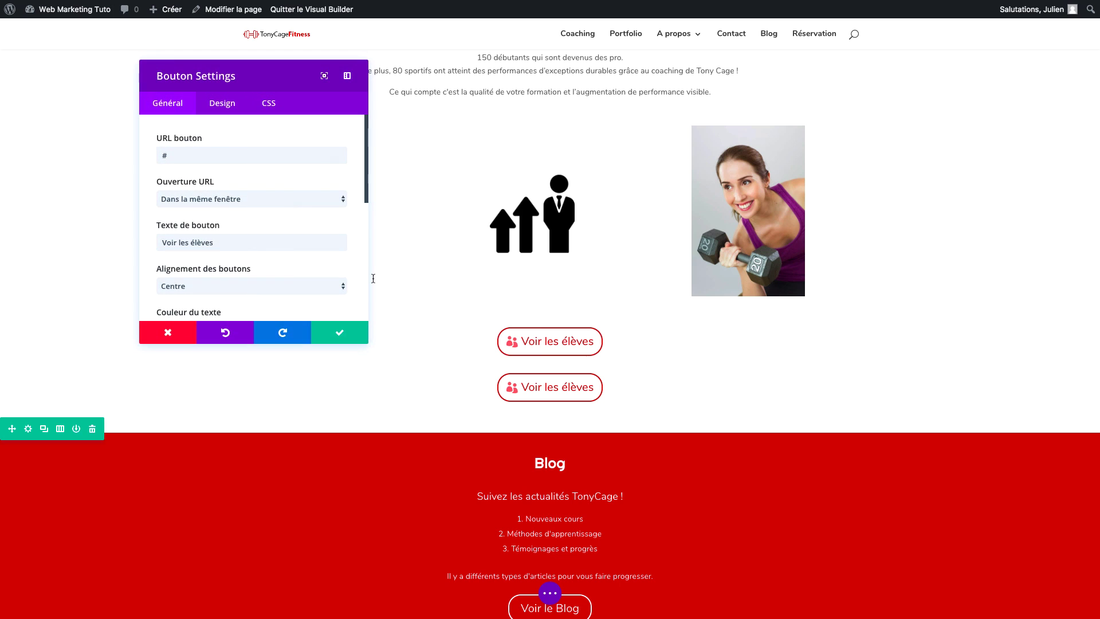
# In the button's design options, enlarge the button text to 34px.
pyautogui.click(234, 114)
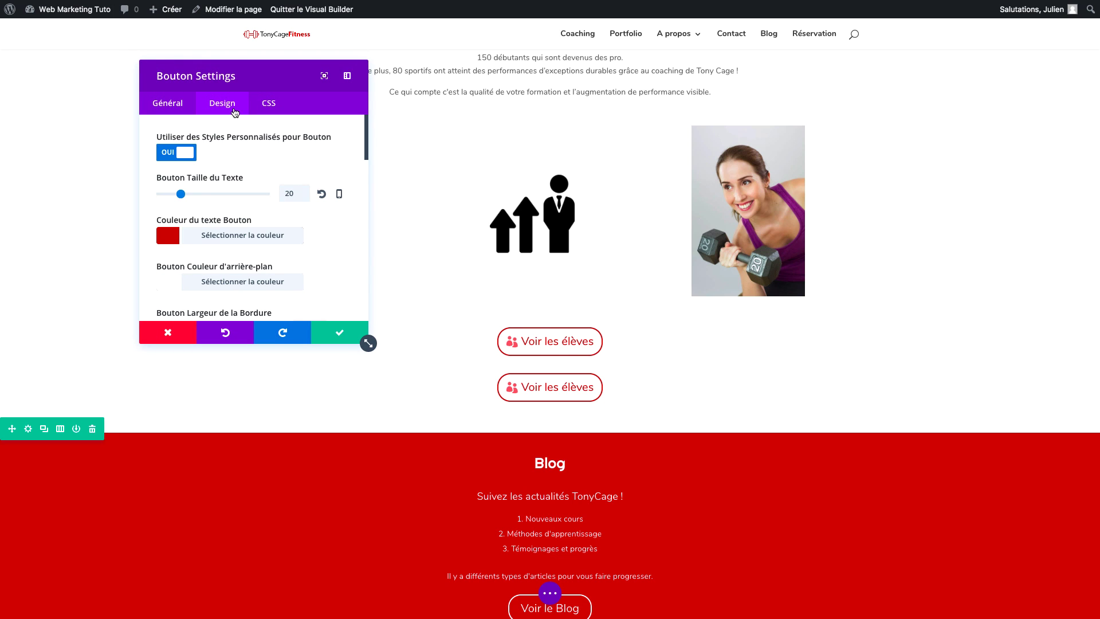
pyautogui.click(191, 195)
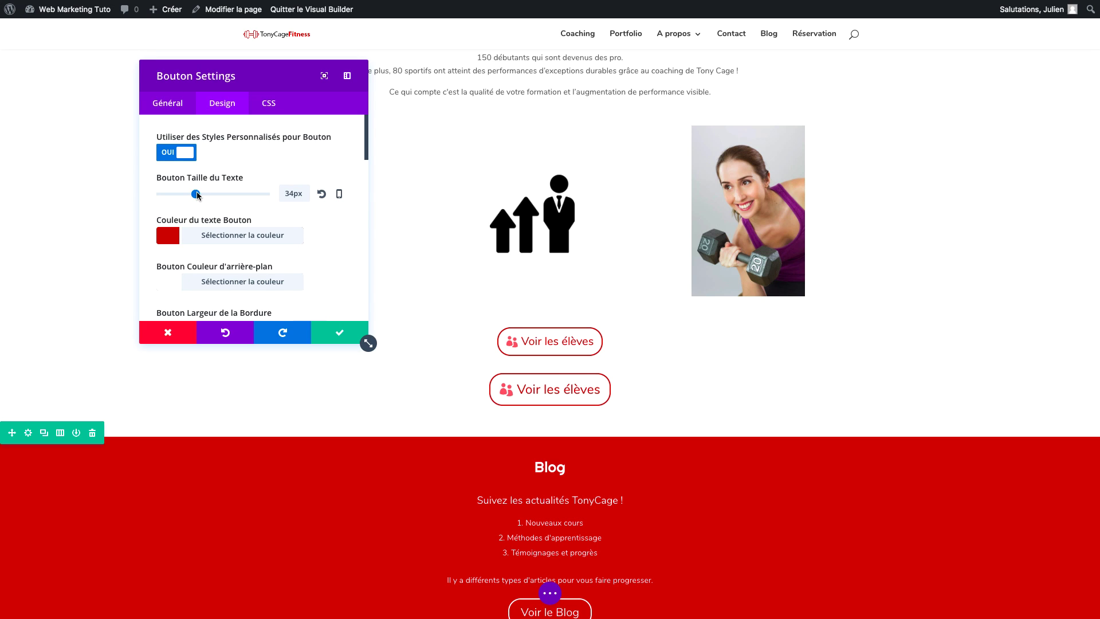
pyautogui.moveTo(207, 195); pyautogui.dragTo(211, 196)
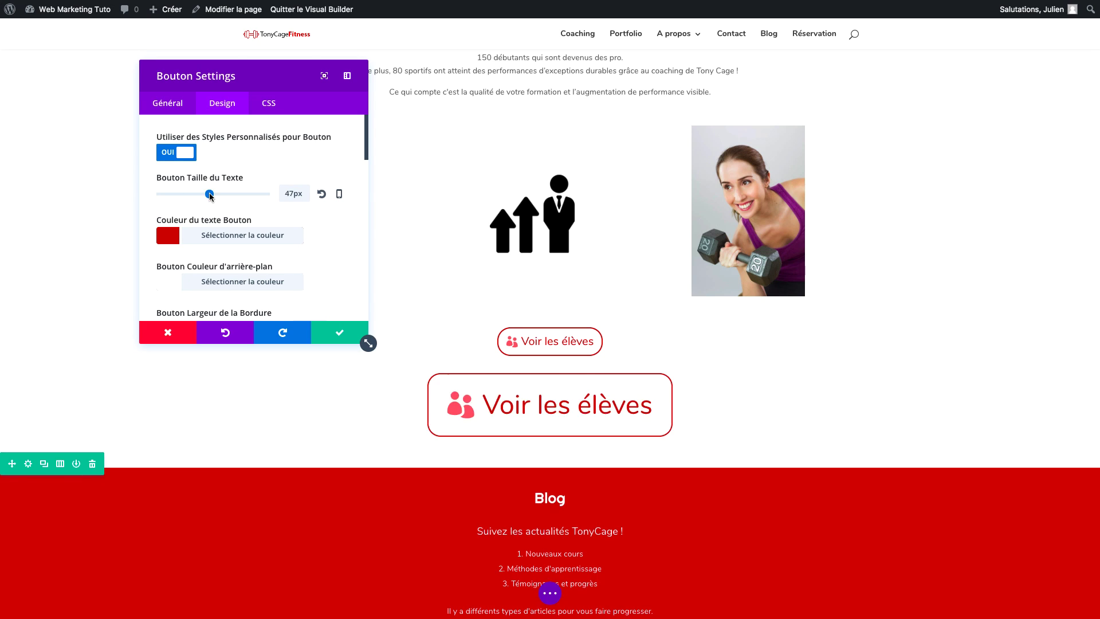
# Set the button border width to 7px, after trying 14px.
pyautogui.scroll(-3, 275, 212)
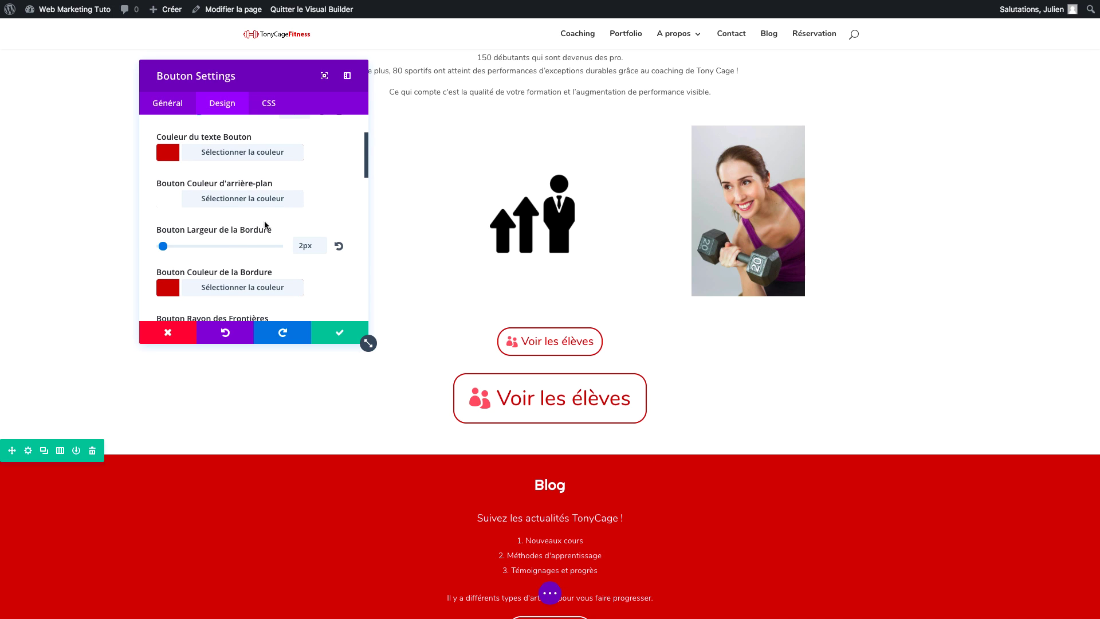
pyautogui.moveTo(163, 247); pyautogui.dragTo(178, 249)
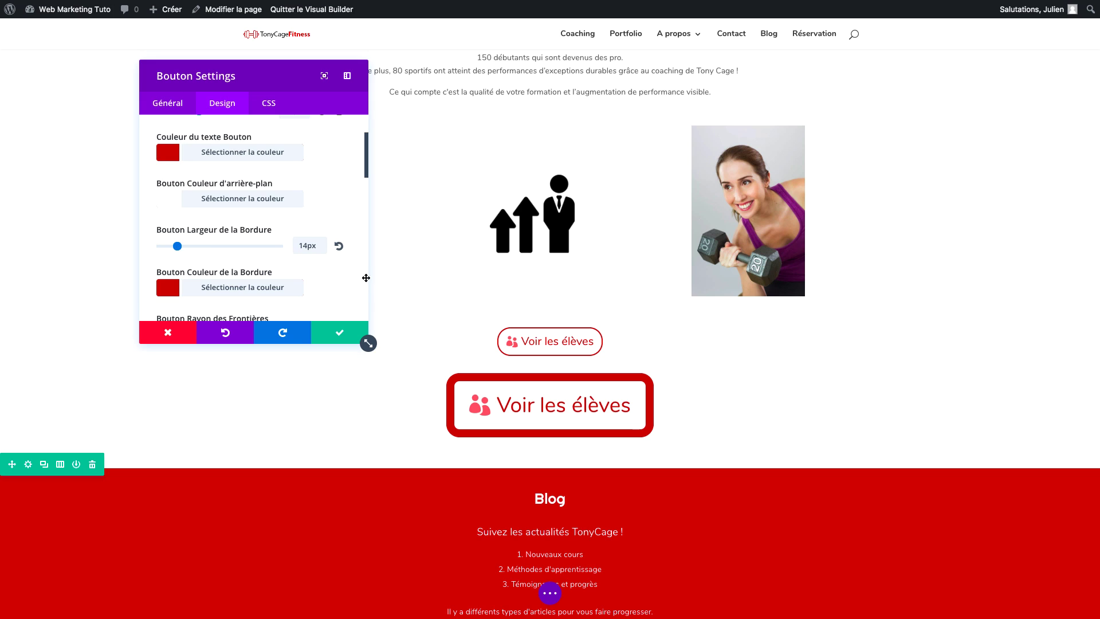
pyautogui.moveTo(177, 248); pyautogui.dragTo(168, 248)
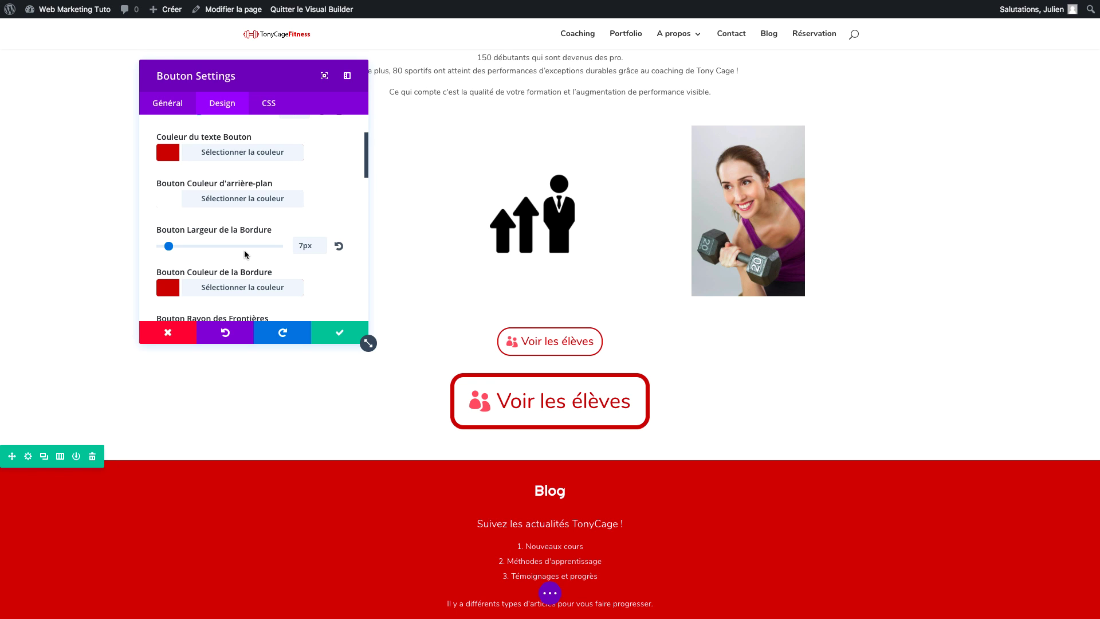
pyautogui.scroll(-15, 400, 367)
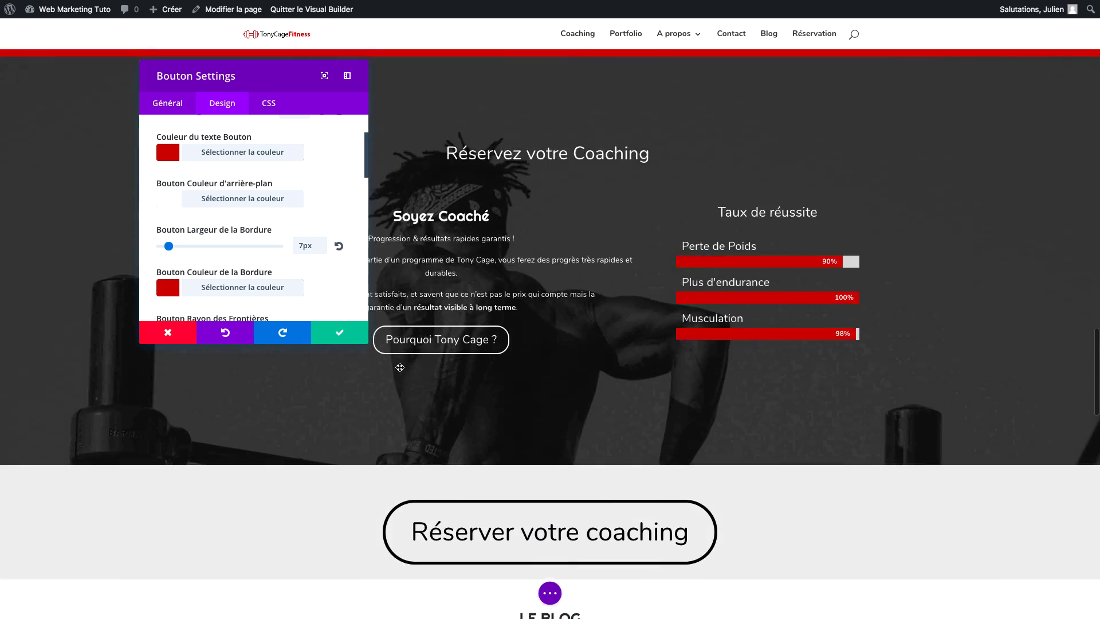
pyautogui.scroll(5, 400, 366)
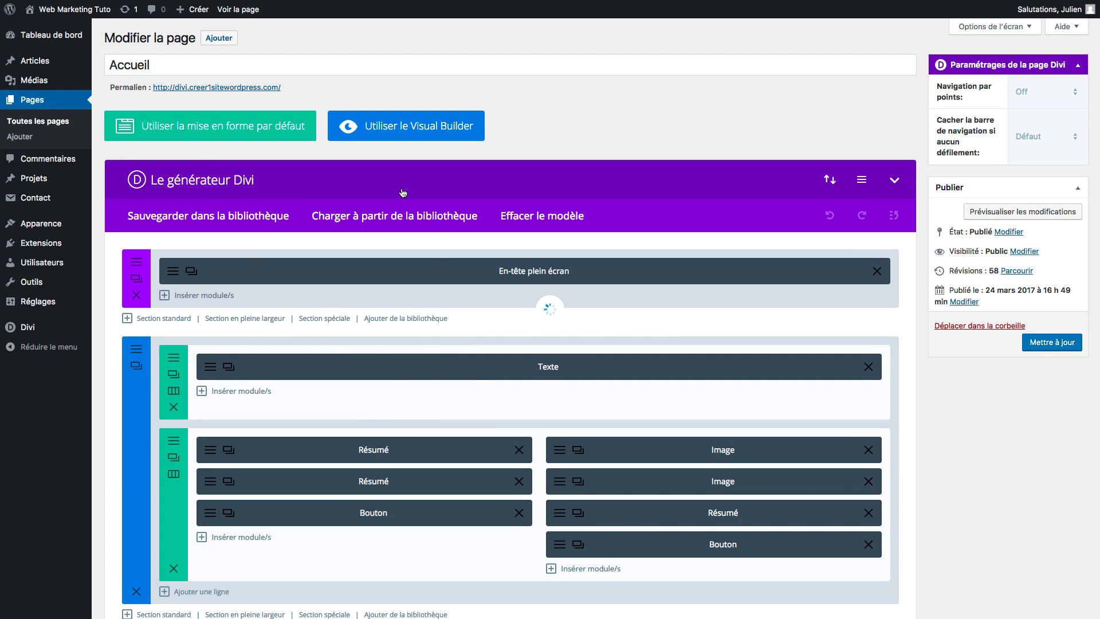
pyautogui.scroll(-3, 421, 433)
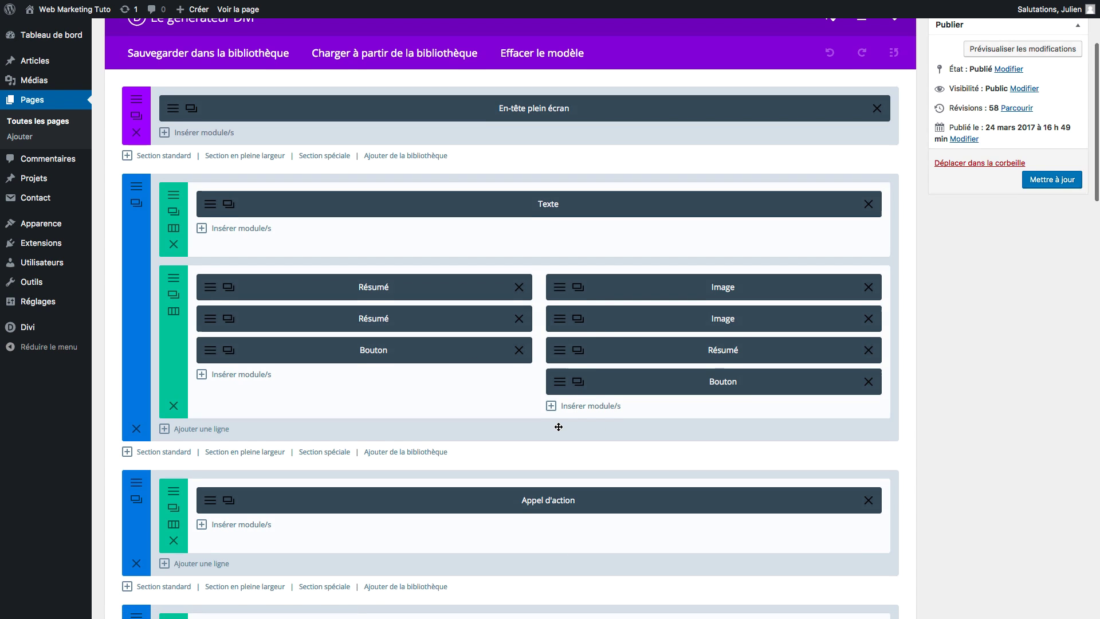
pyautogui.scroll(-8, 559, 427)
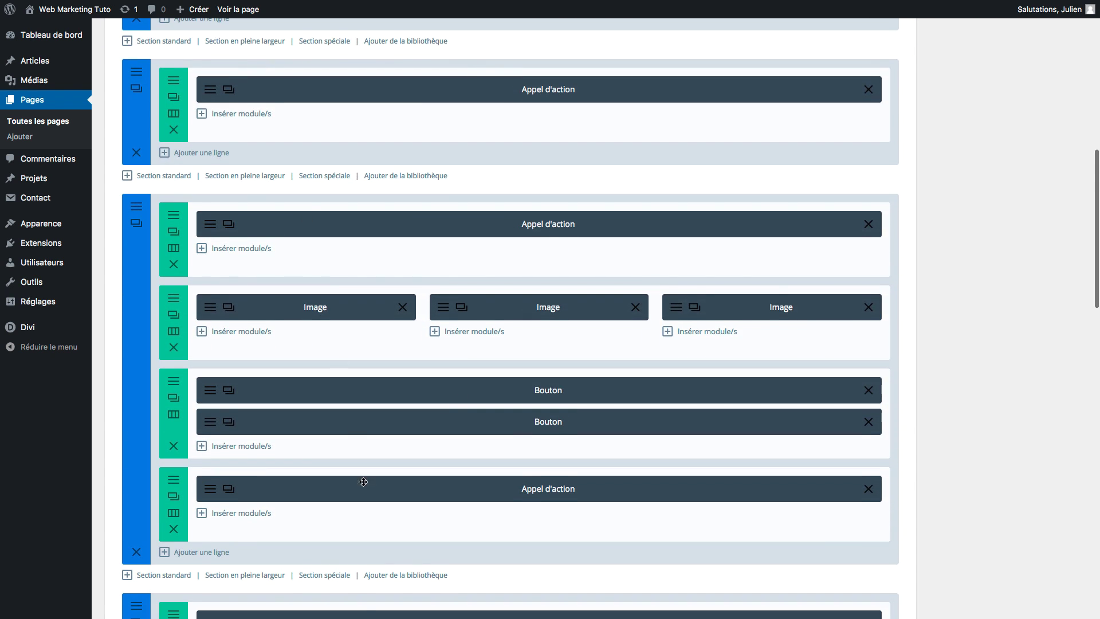
pyautogui.scroll(-20, 364, 482)
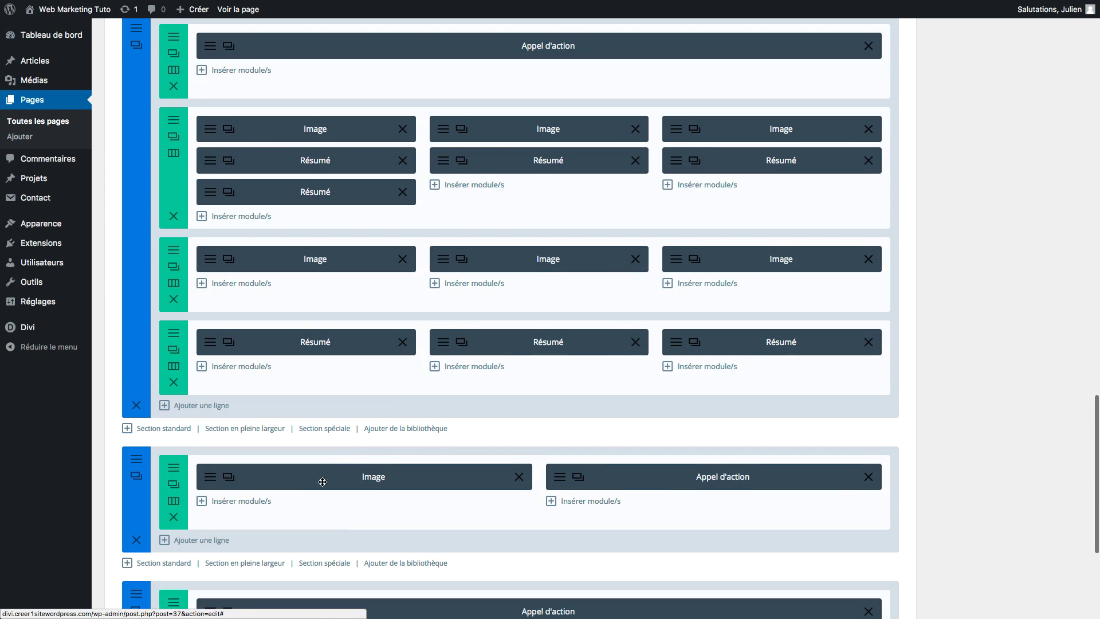
pyautogui.scroll(-5, 550, 275)
pyautogui.scroll(17, 550, 278)
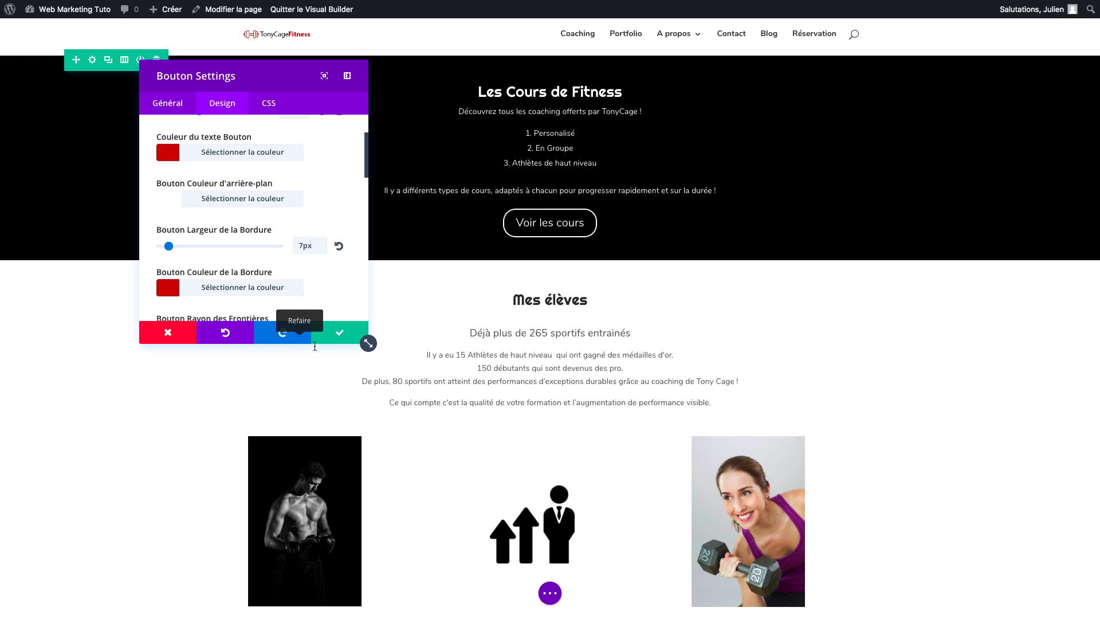
# Open the edit history and step back past the Cloné Bouton and Supprimé Appel states.
pyautogui.click(552, 594)
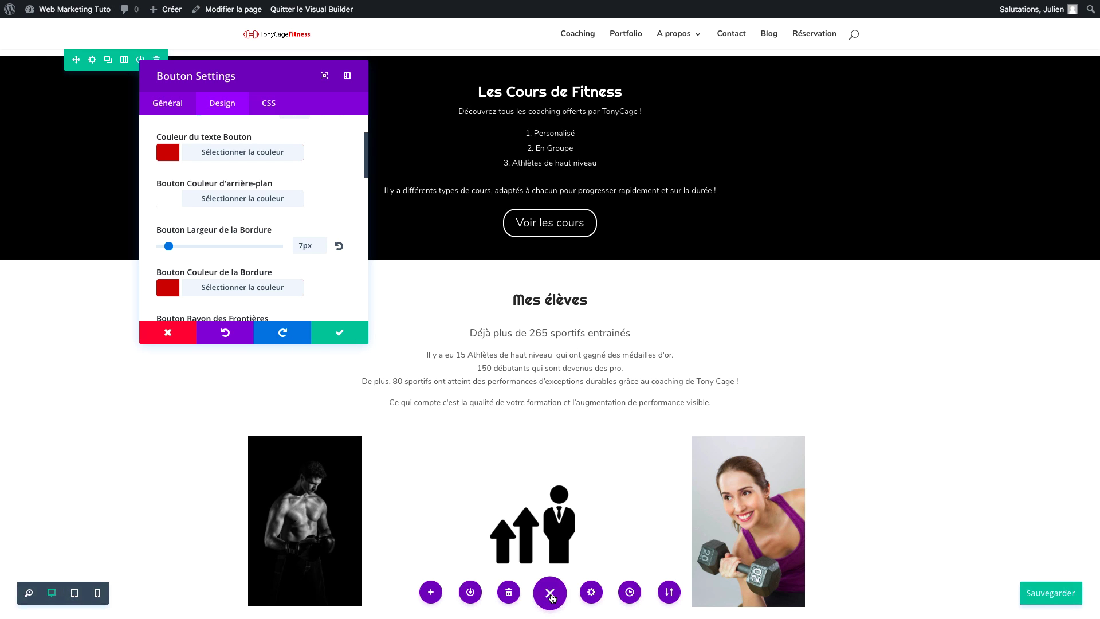
pyautogui.click(628, 591)
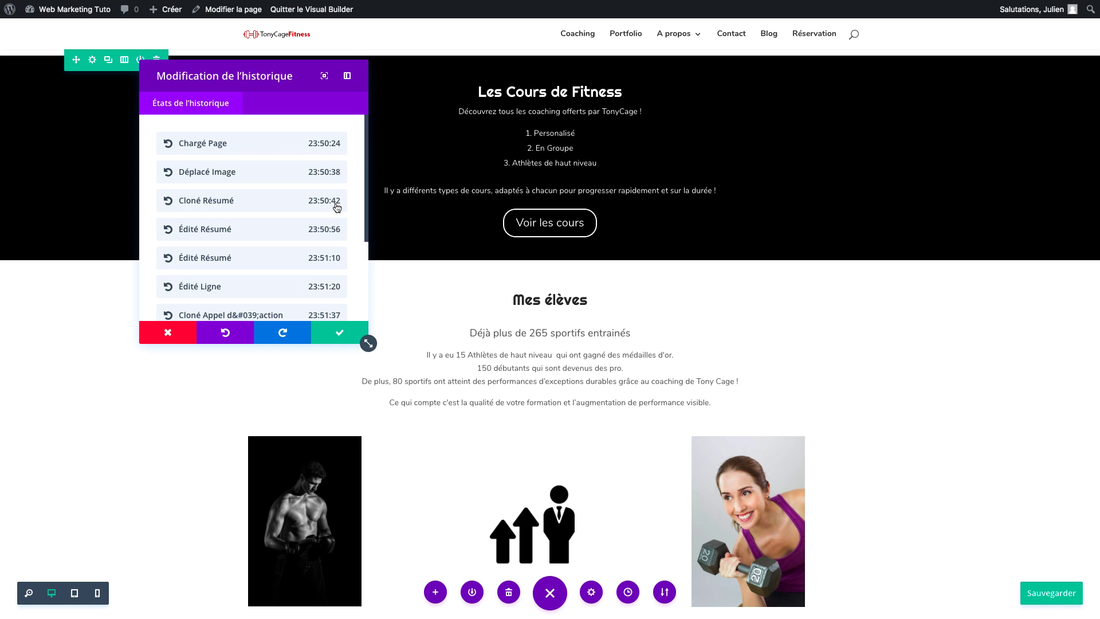
pyautogui.scroll(-3, 336, 208)
pyautogui.click(271, 252)
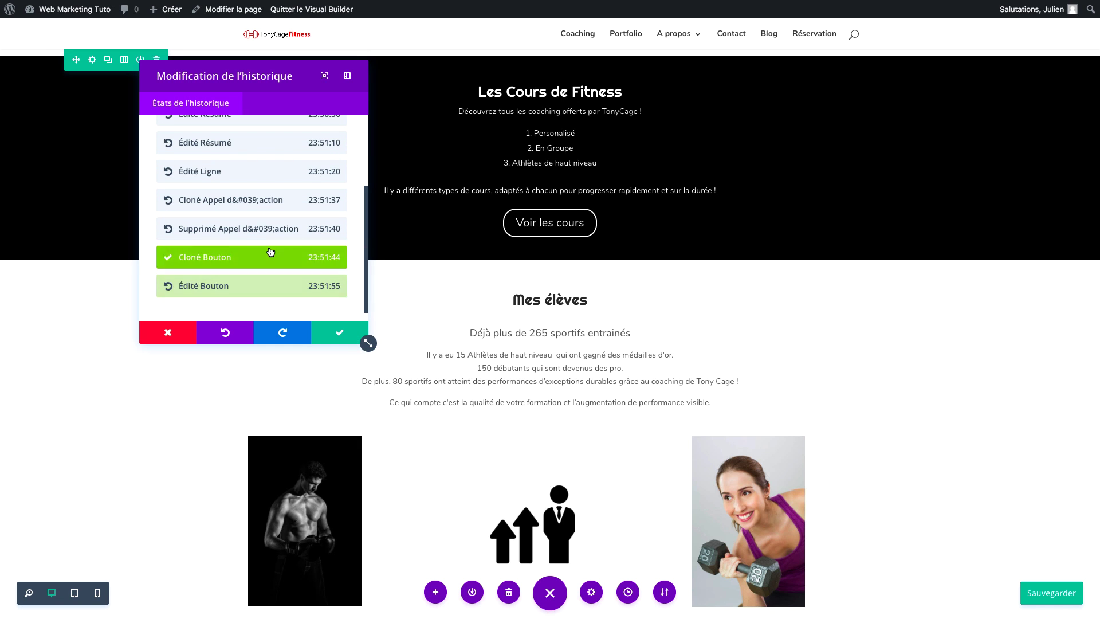
pyautogui.click(261, 226)
pyautogui.scroll(4, 270, 209)
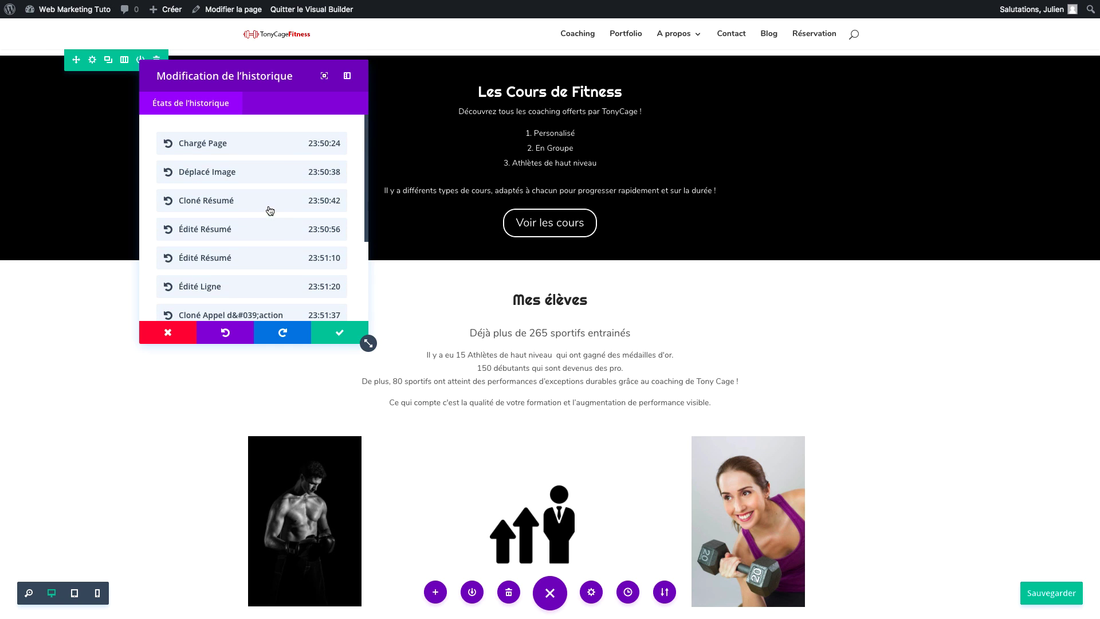
pyautogui.scroll(15, 457, 186)
pyautogui.scroll(-4, 457, 187)
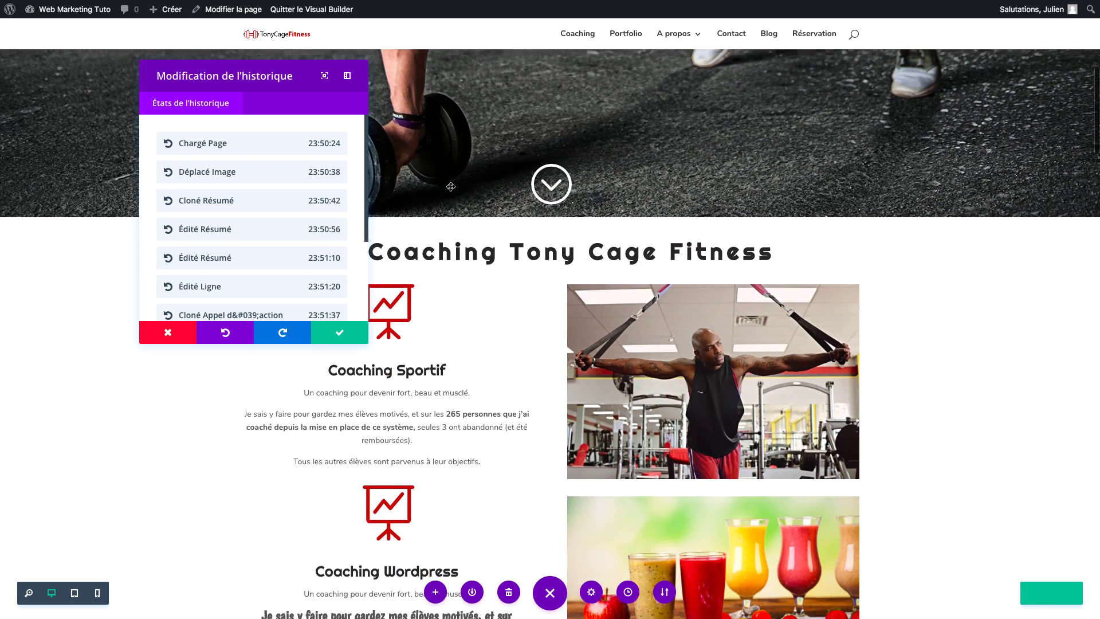
# Step back to the Chargé Page state, accept the revert and save with Sauvegarder.
pyautogui.click(302, 292)
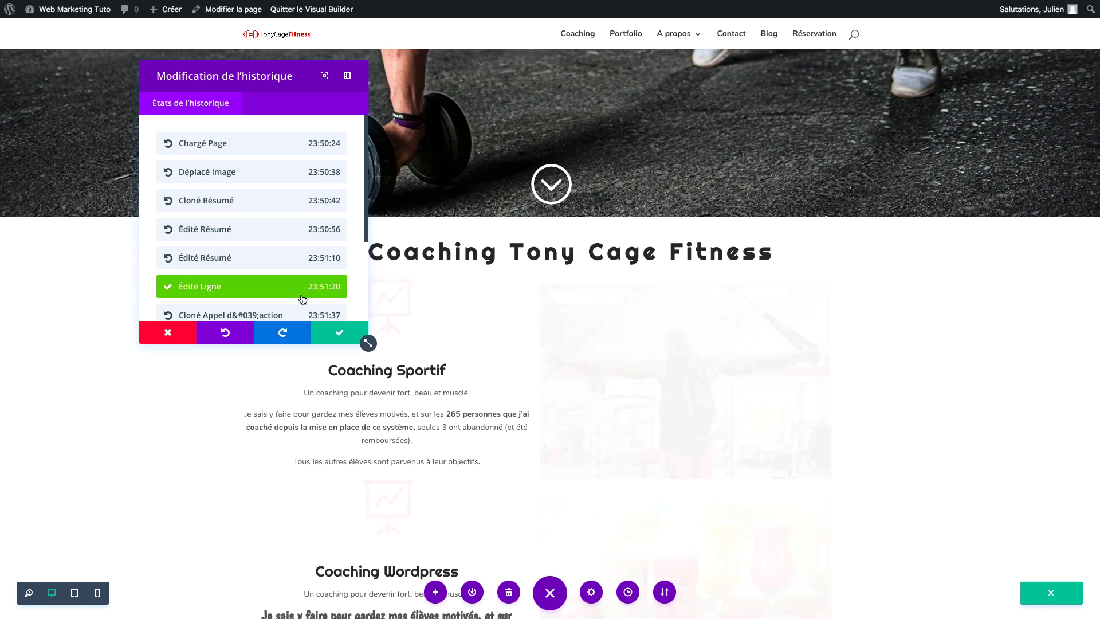
pyautogui.click(292, 261)
pyautogui.click(288, 234)
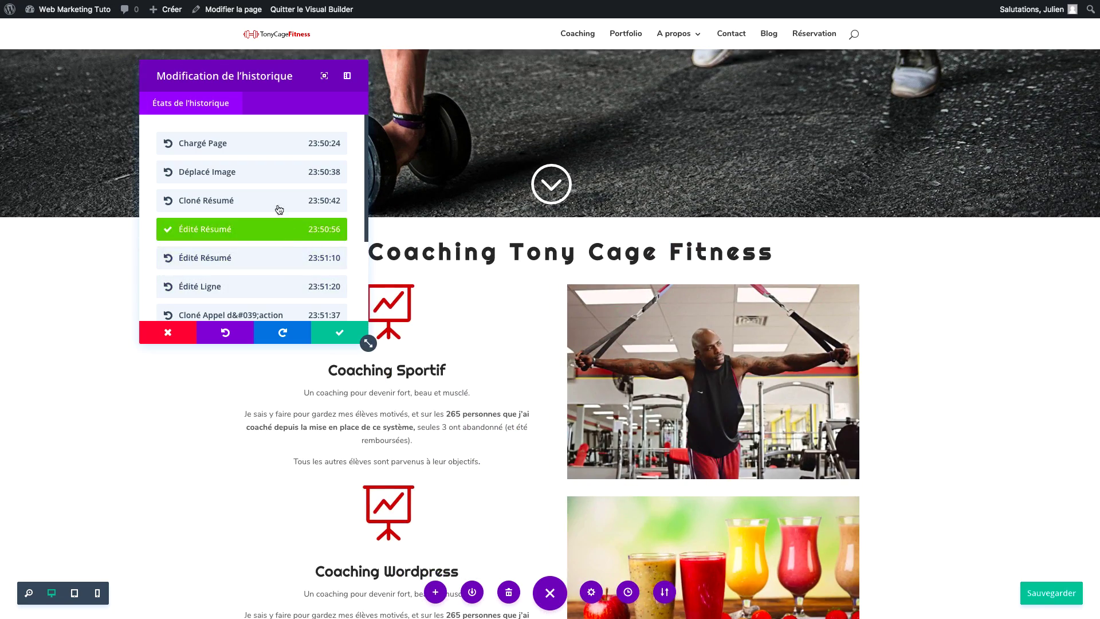
pyautogui.click(277, 206)
pyautogui.click(279, 176)
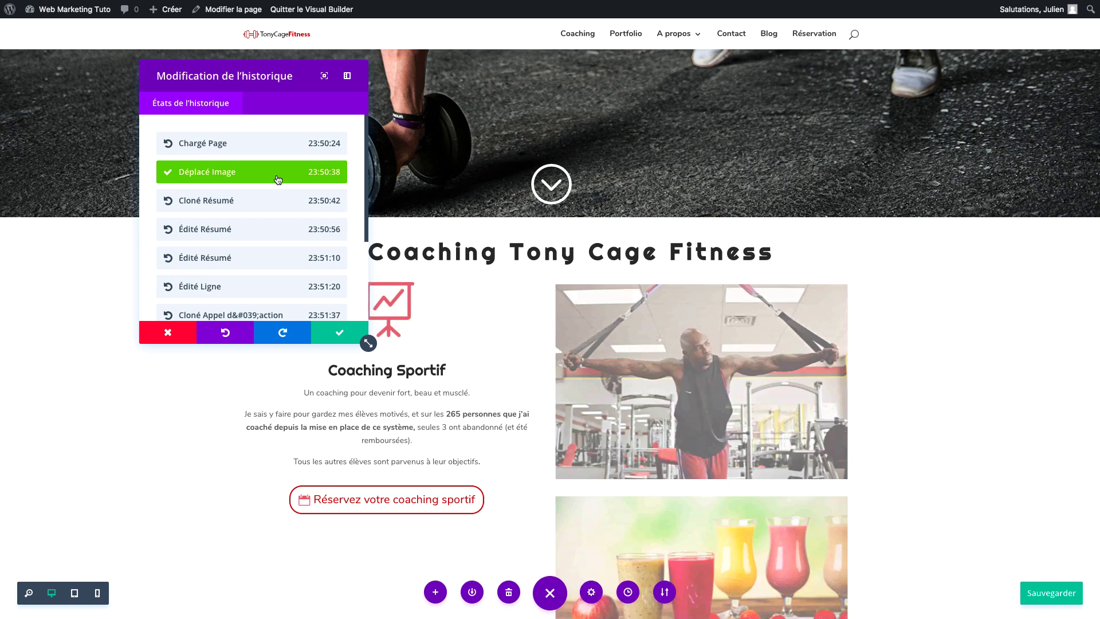
pyautogui.click(261, 150)
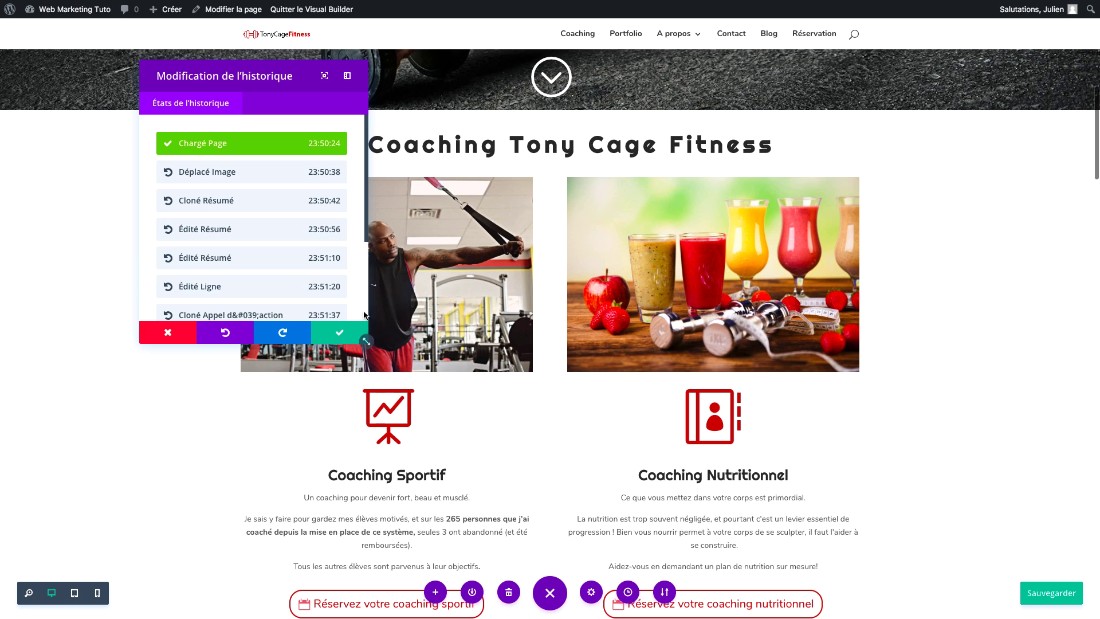
pyautogui.click(347, 332)
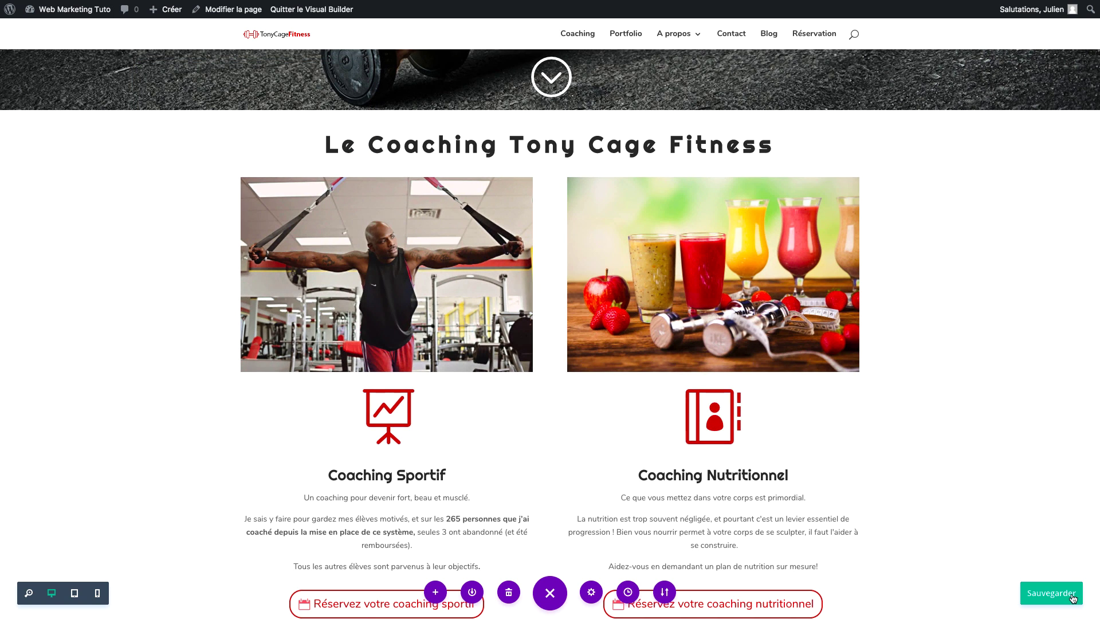
pyautogui.click(1059, 603)
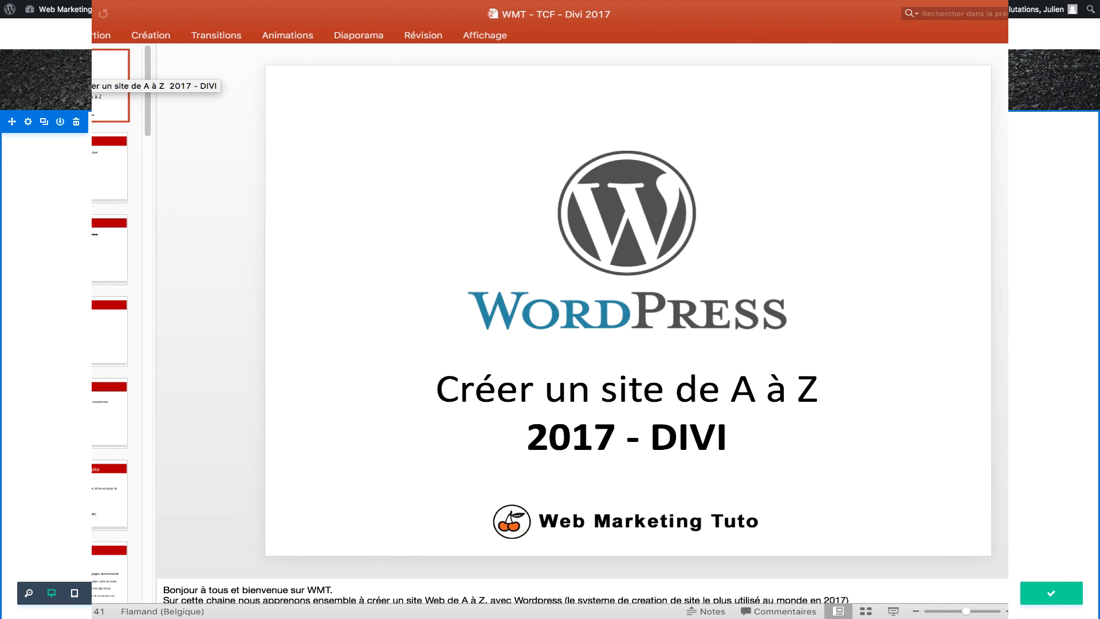
# On slide 2, replace 'Enfold' with 'Divi' in the third checklist item.
pyautogui.click(64, 157)
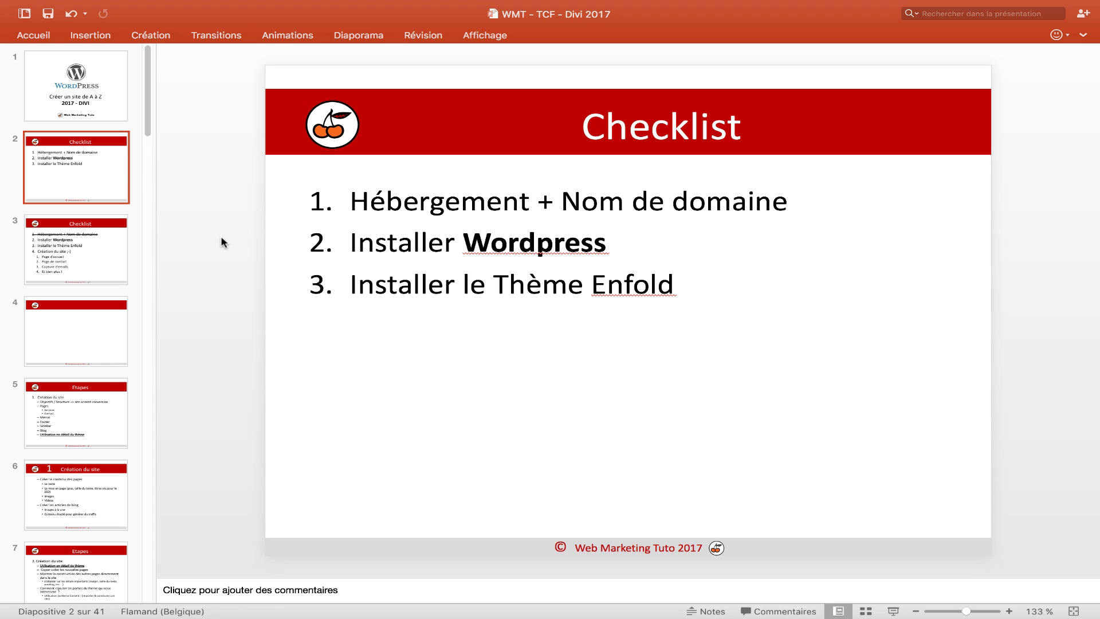
pyautogui.moveTo(341, 202); pyautogui.dragTo(750, 214)
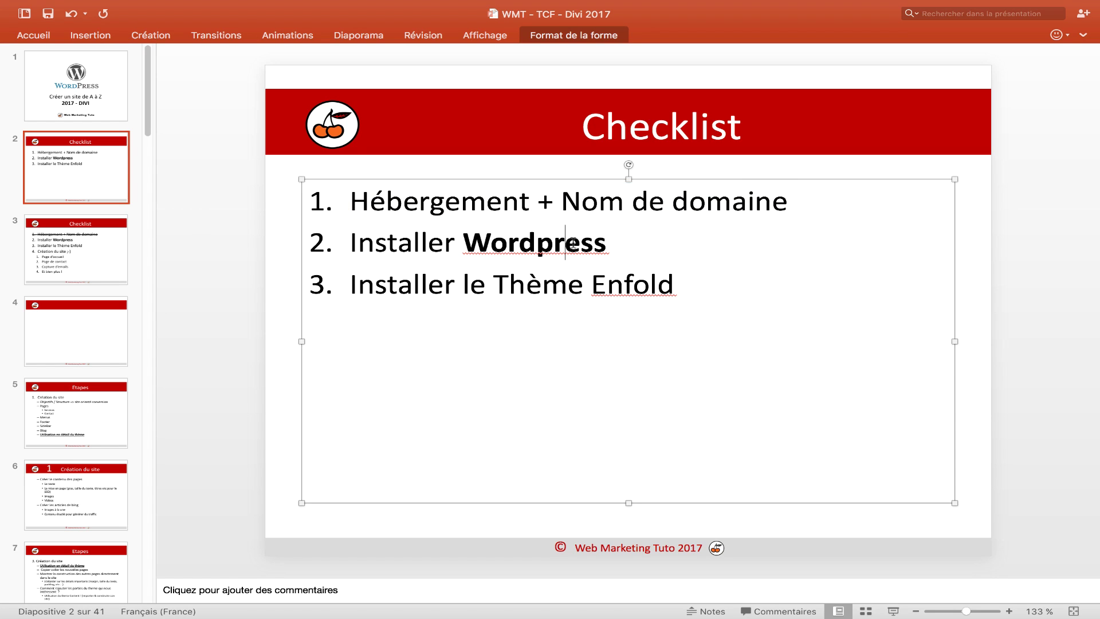
pyautogui.tripleClick(573, 245)
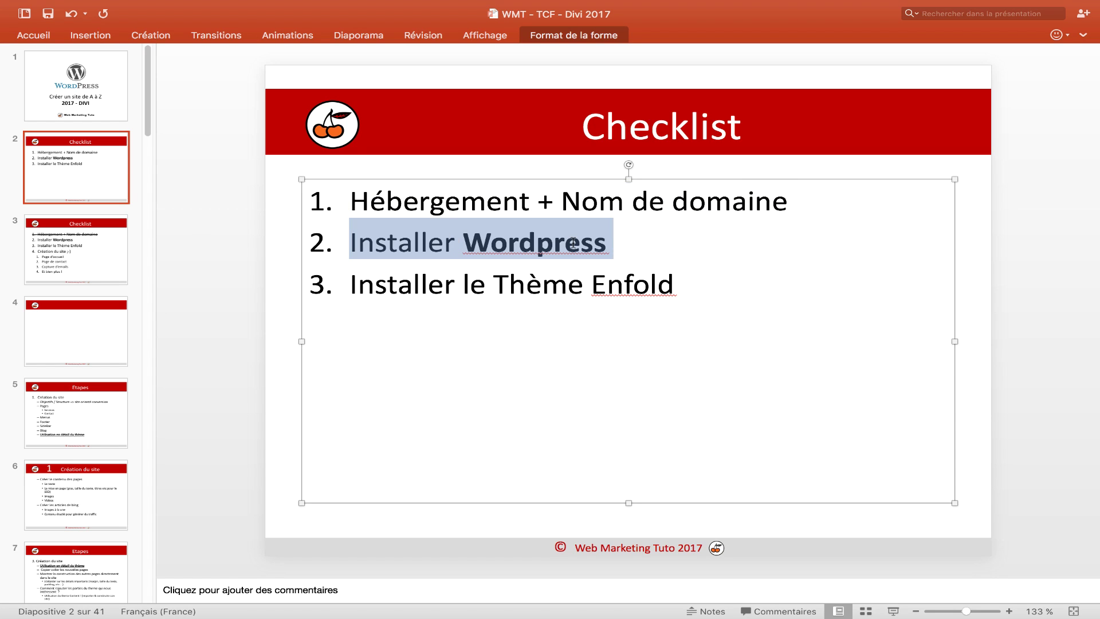
pyautogui.doubleClick(624, 284)
pyautogui.write('£Di')
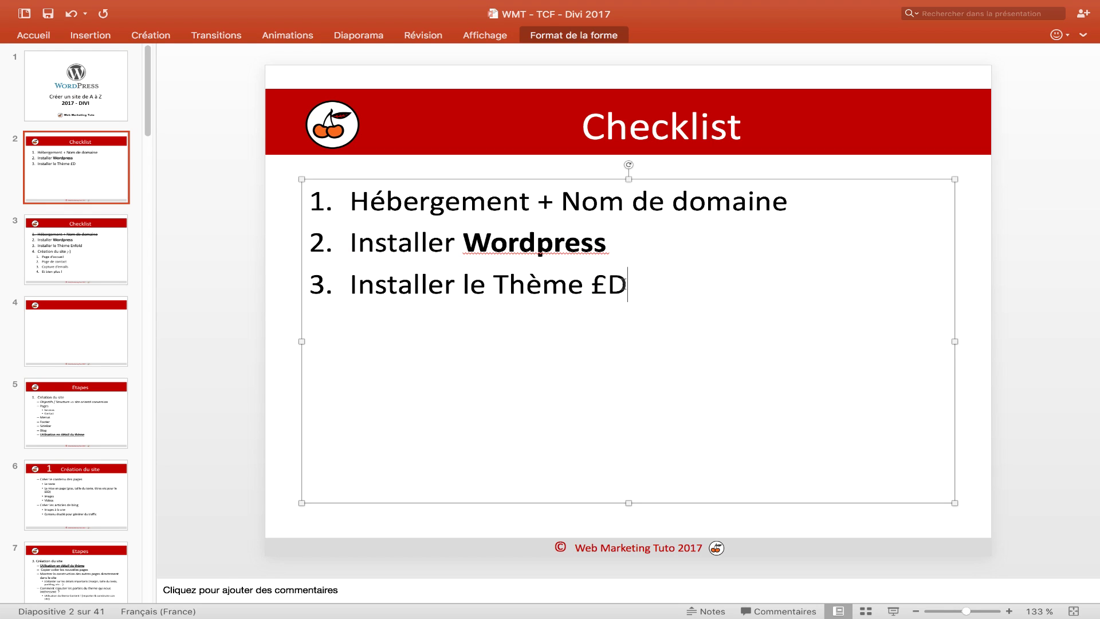
pyautogui.press('BackSpace')
pyautogui.press('BackSpace')
pyautogui.press('BackSpace')
pyautogui.write('Divi')
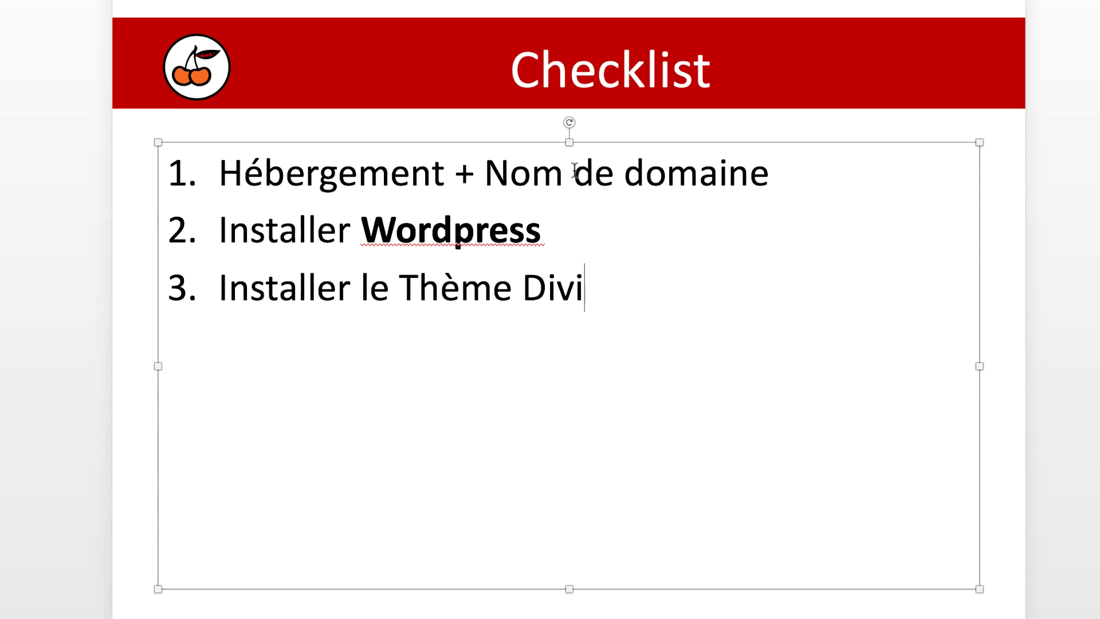
# Glance at the other checklist lines and slide 3, then return to the slide 2 Checklist.
pyautogui.tripleClick(515, 201)
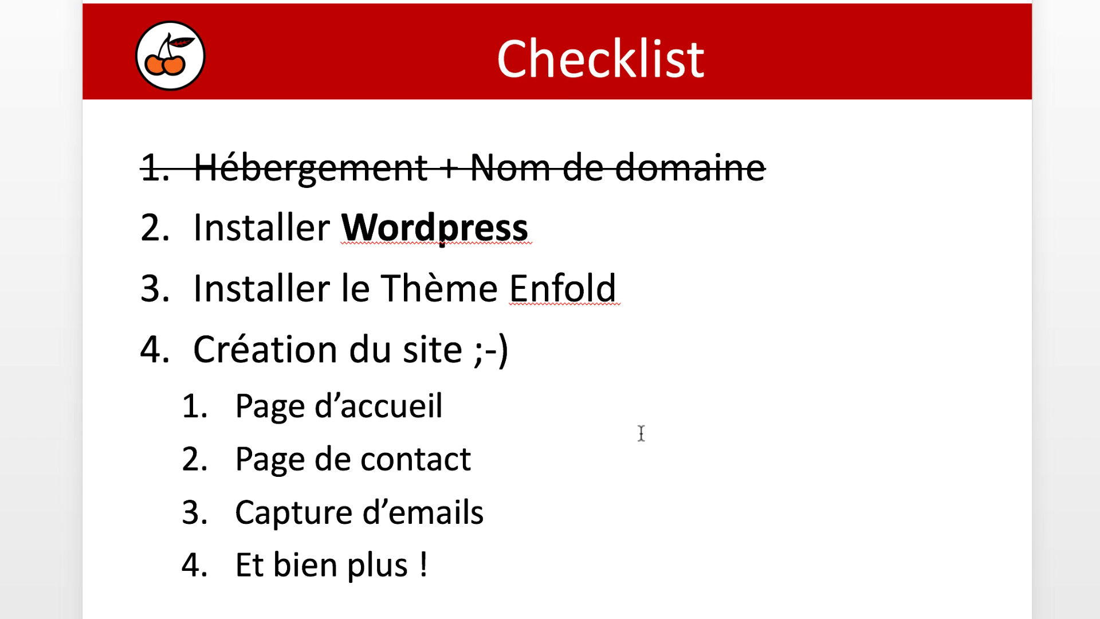
pyautogui.click(496, 582)
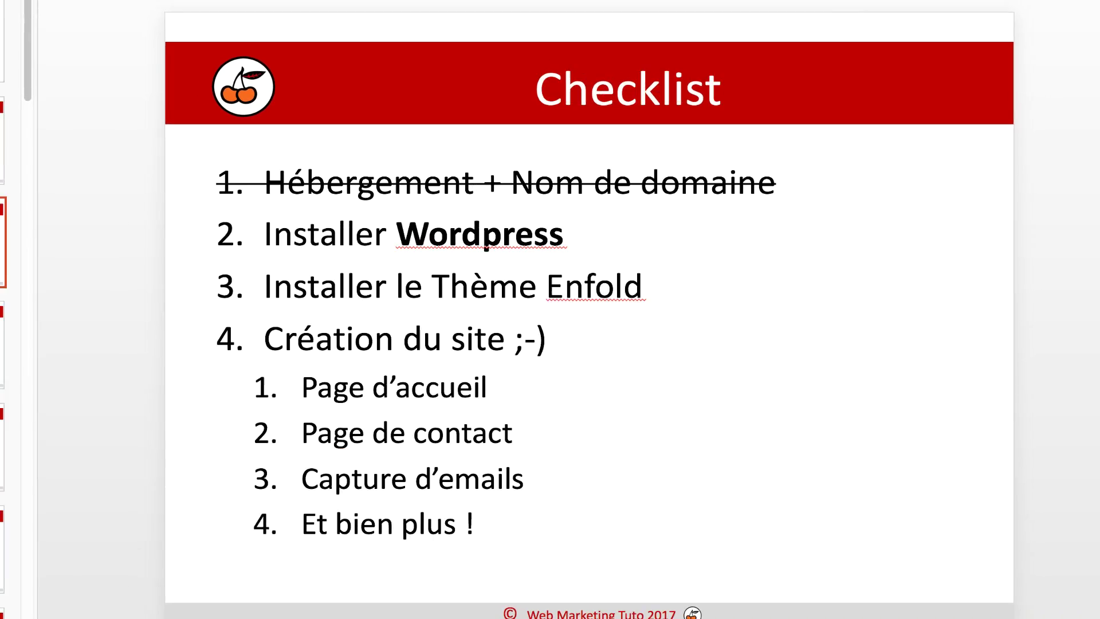
pyautogui.click(84, 195)
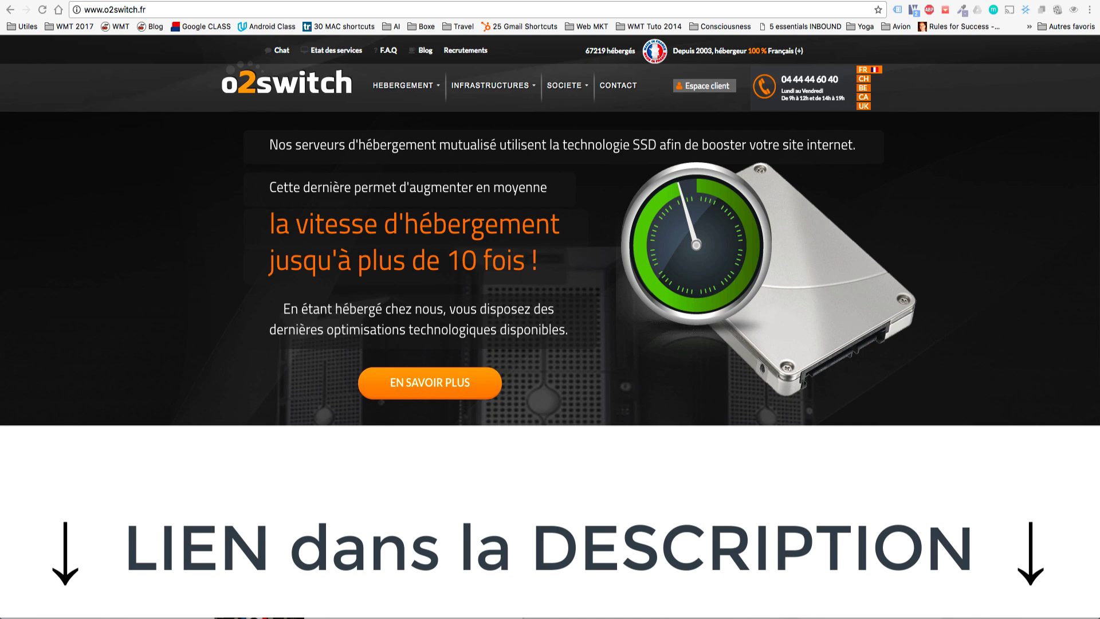
# Open the o2switch sign-up form, enter the last name and autofill the saved contact details.
pyautogui.scroll(-10, 485, 338)
pyautogui.scroll(-1, 486, 338)
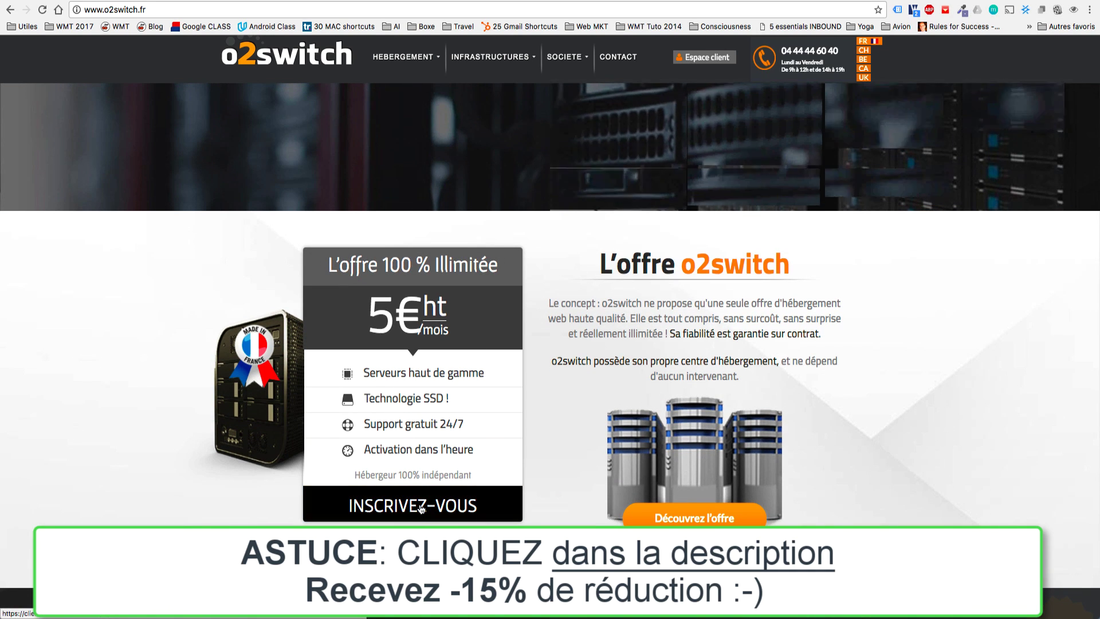
pyautogui.click(421, 507)
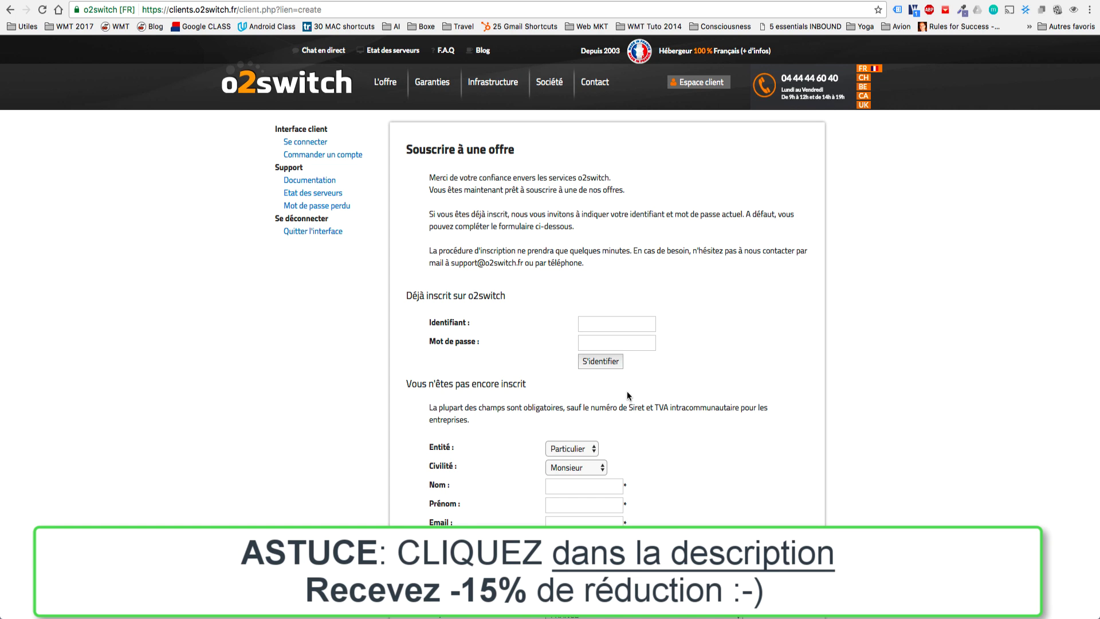
pyautogui.scroll(-5, 627, 396)
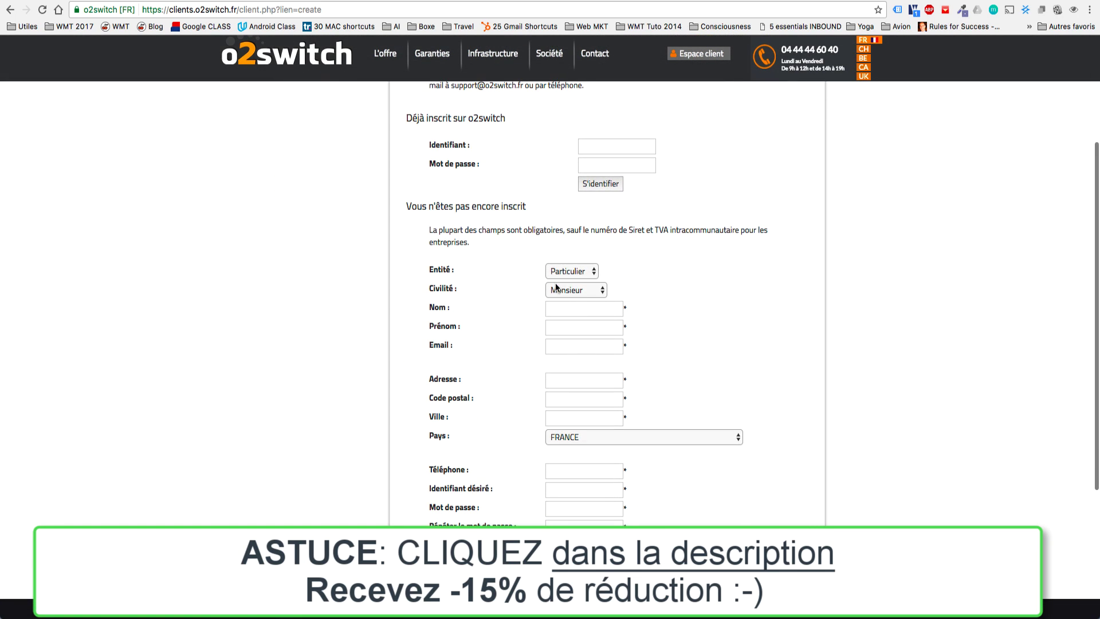
pyautogui.click(566, 310)
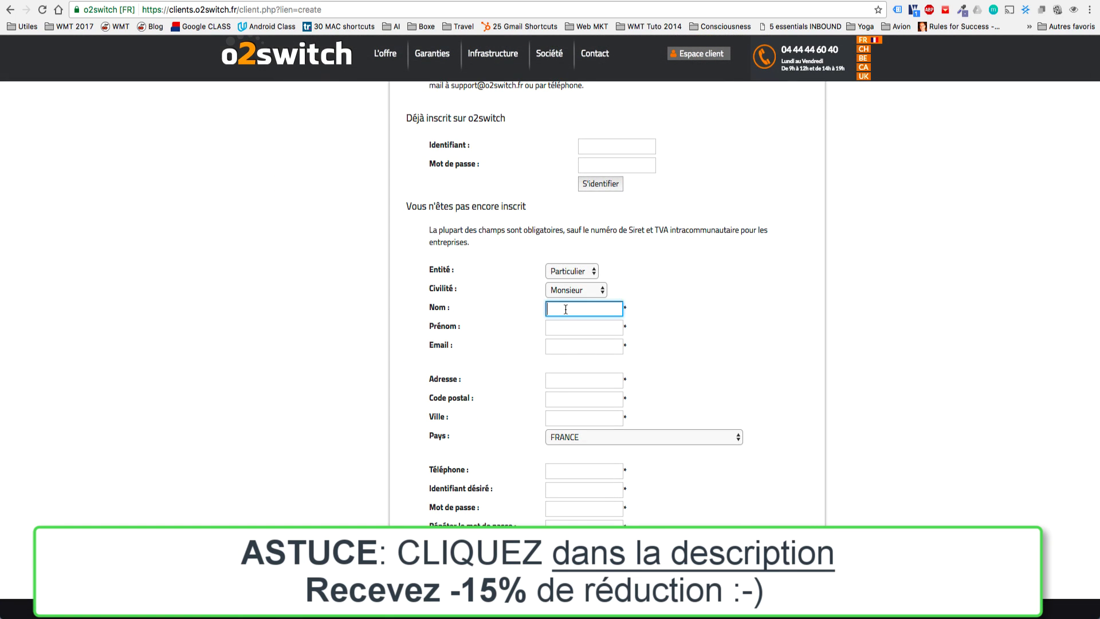
pyautogui.write('Morthi')
pyautogui.press('Down')
pyautogui.press('Return')
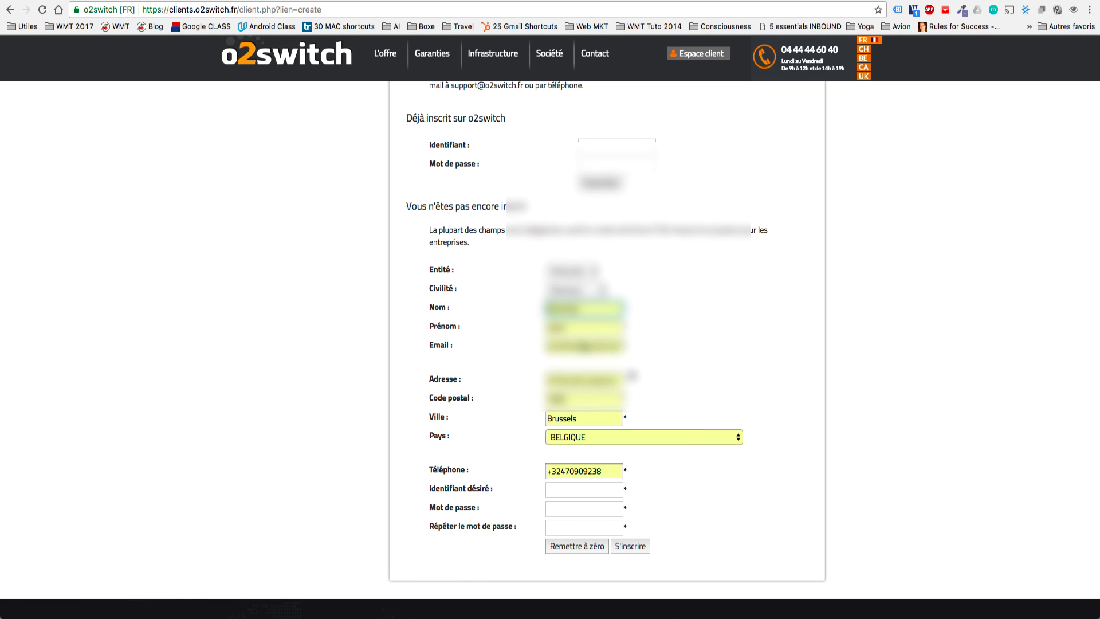
pyautogui.scroll(-3, 632, 367)
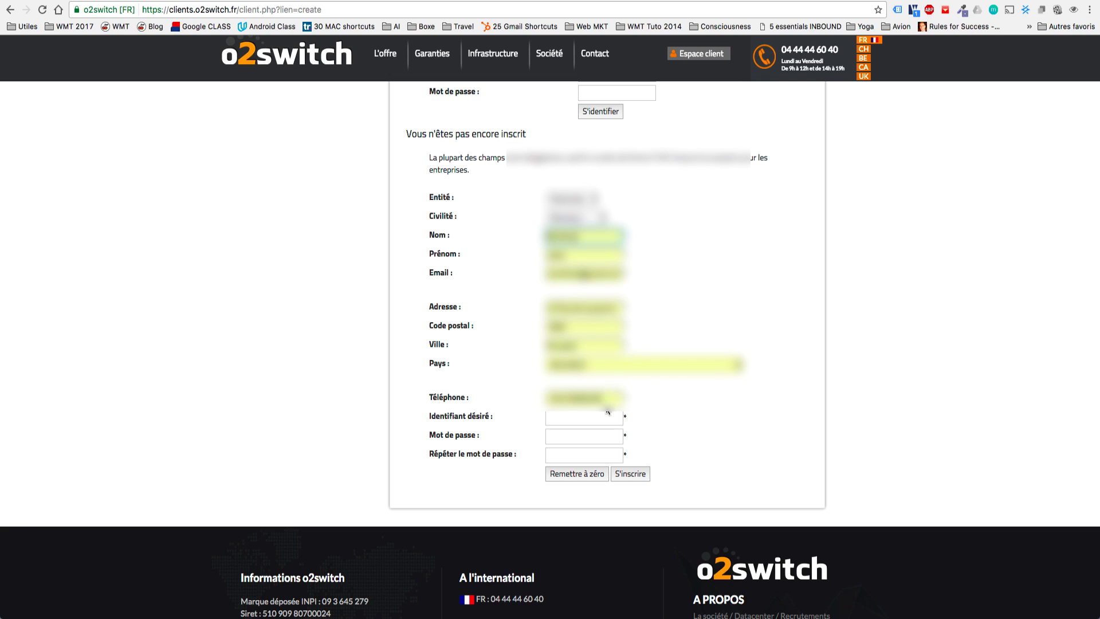
# Enter the desired login and the password twice, then register with S'inscrire.
pyautogui.click(576, 421)
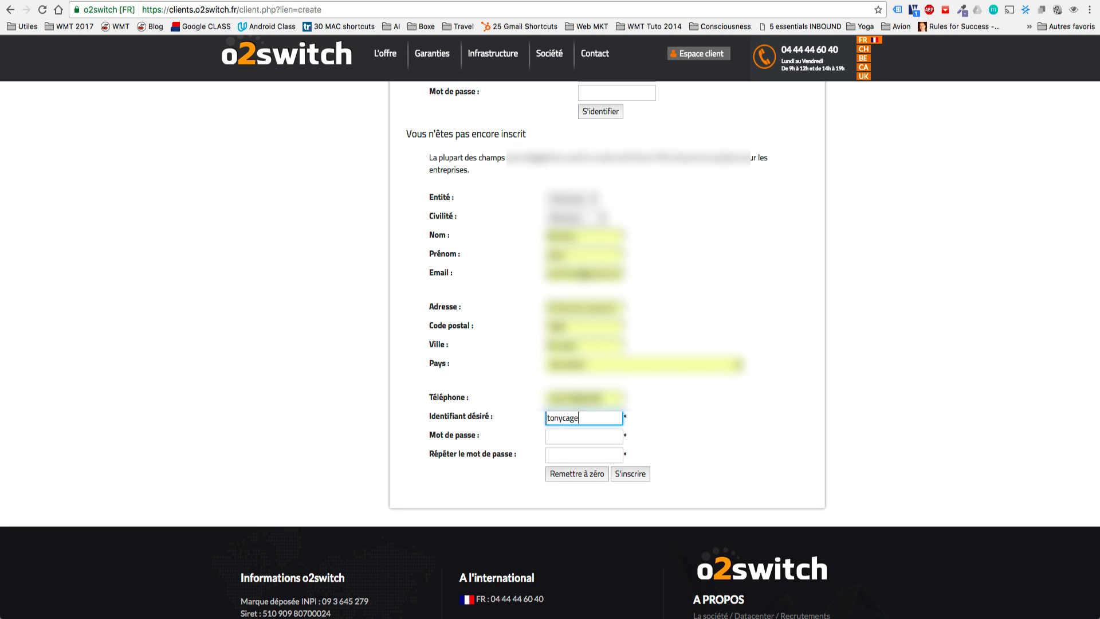
pyautogui.press('Tab')
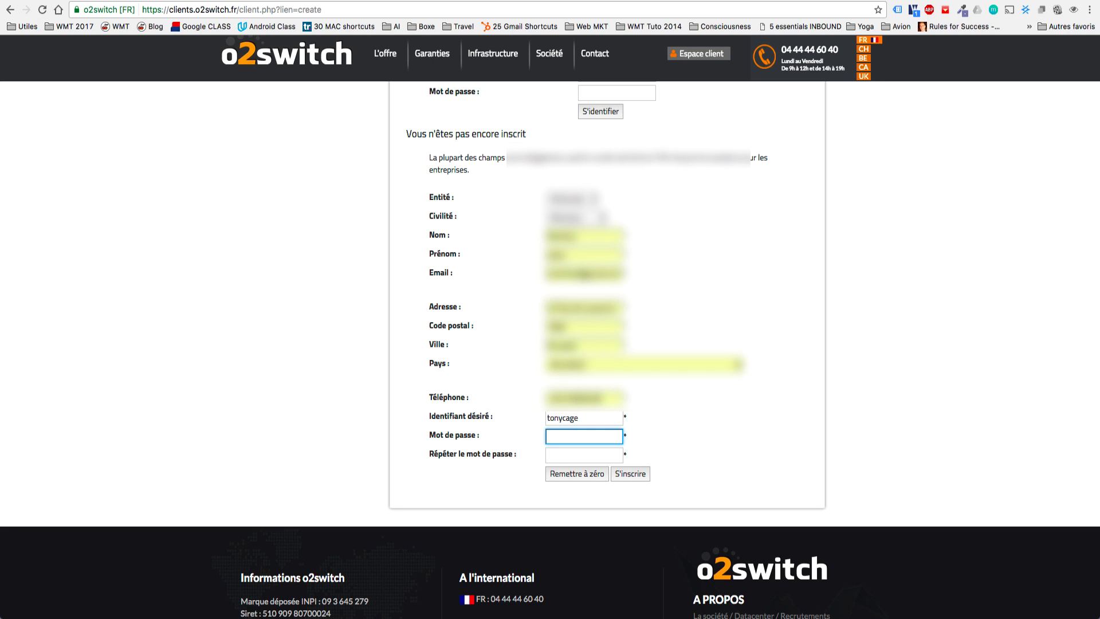
pyautogui.write('••••••••••••••')
pyautogui.press('Tab')
pyautogui.write('•••••••••')
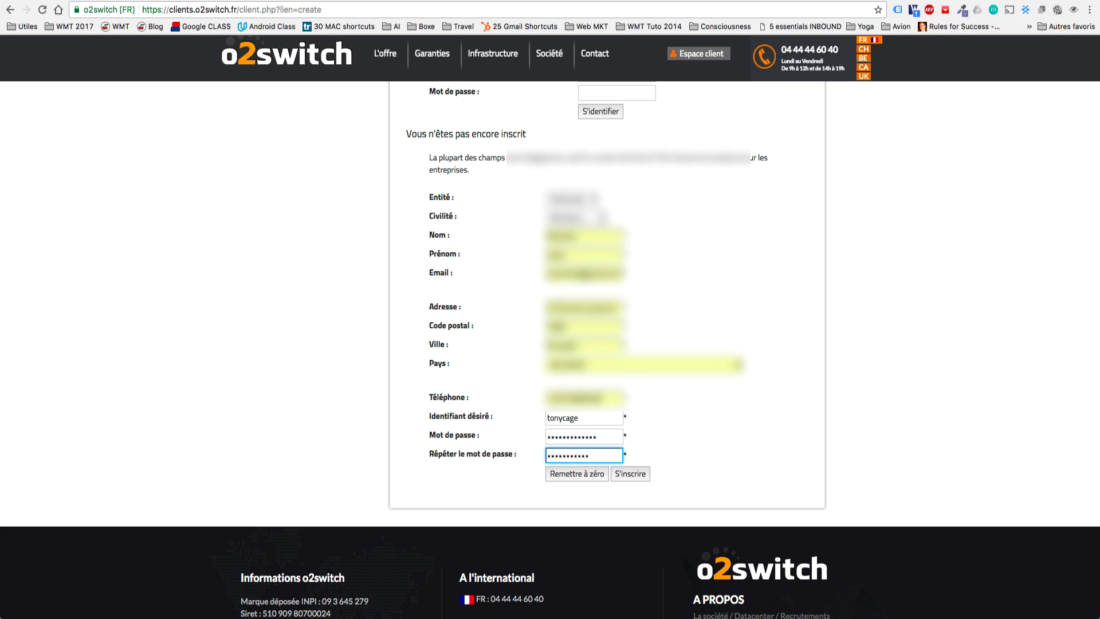
pyautogui.click(622, 470)
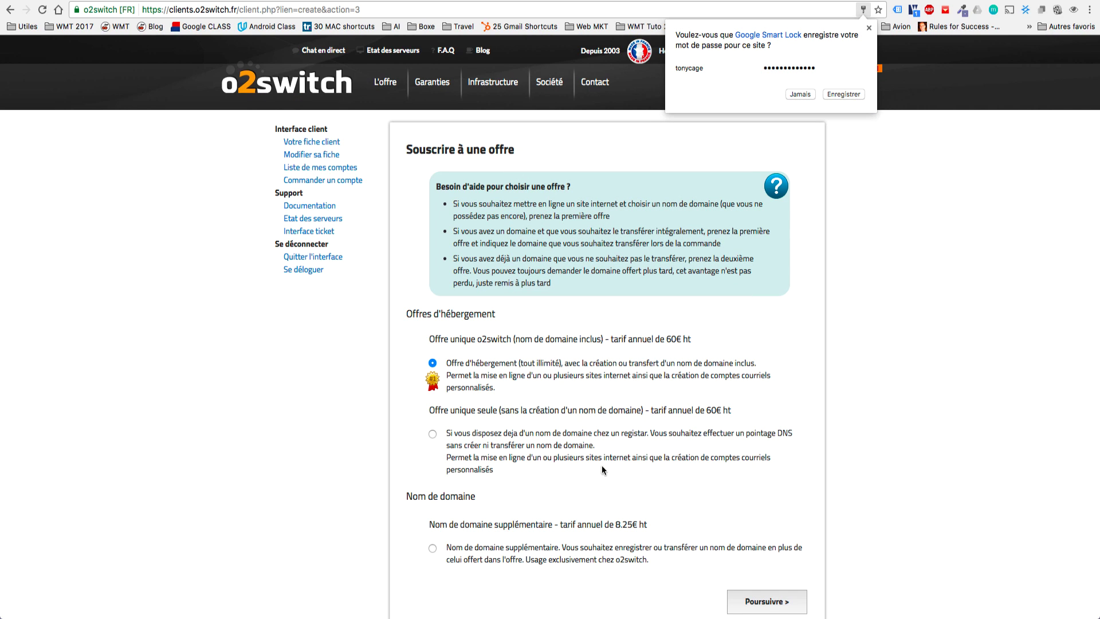
# Dismiss the save-password prompt, keep the 60€ ht domain-included offer and continue via Poursuivre.
pyautogui.scroll(-2, 563, 406)
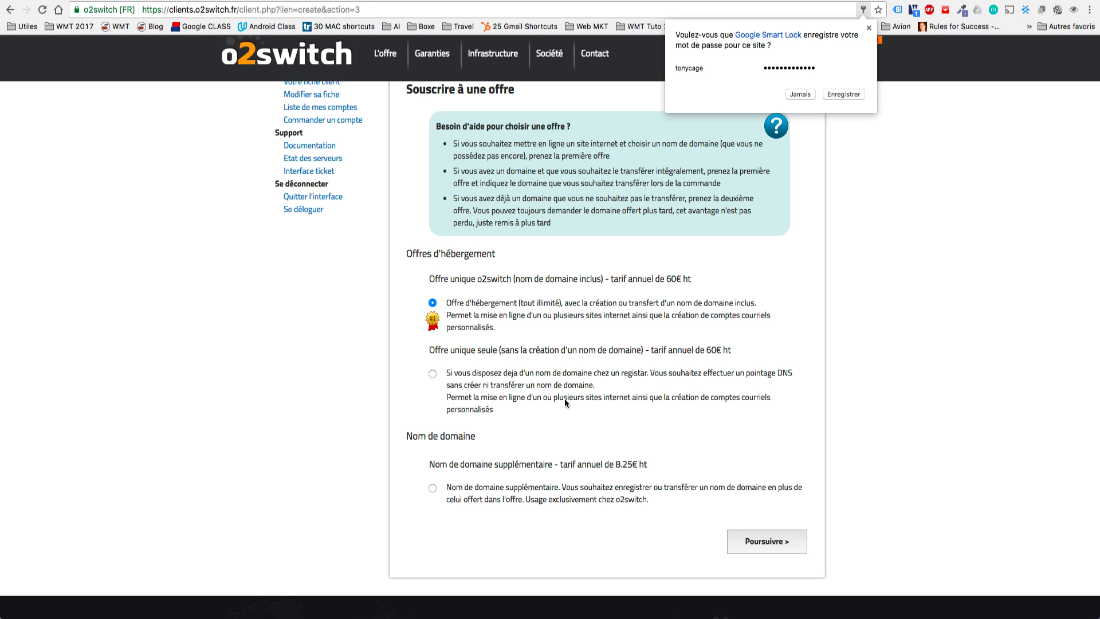
pyautogui.click(869, 27)
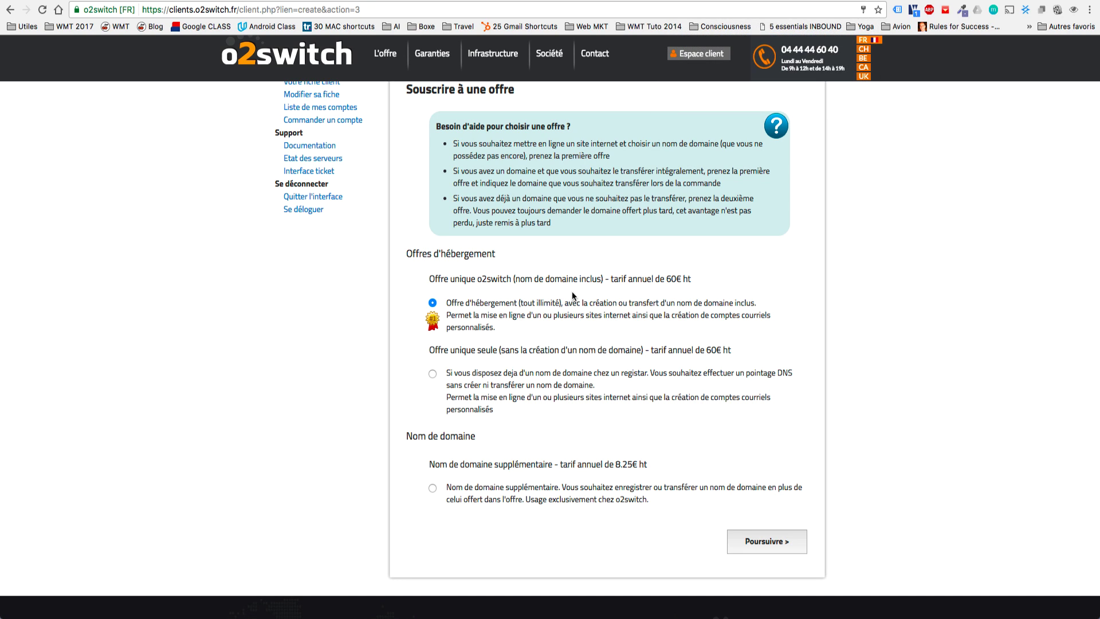
pyautogui.tripleClick(553, 284)
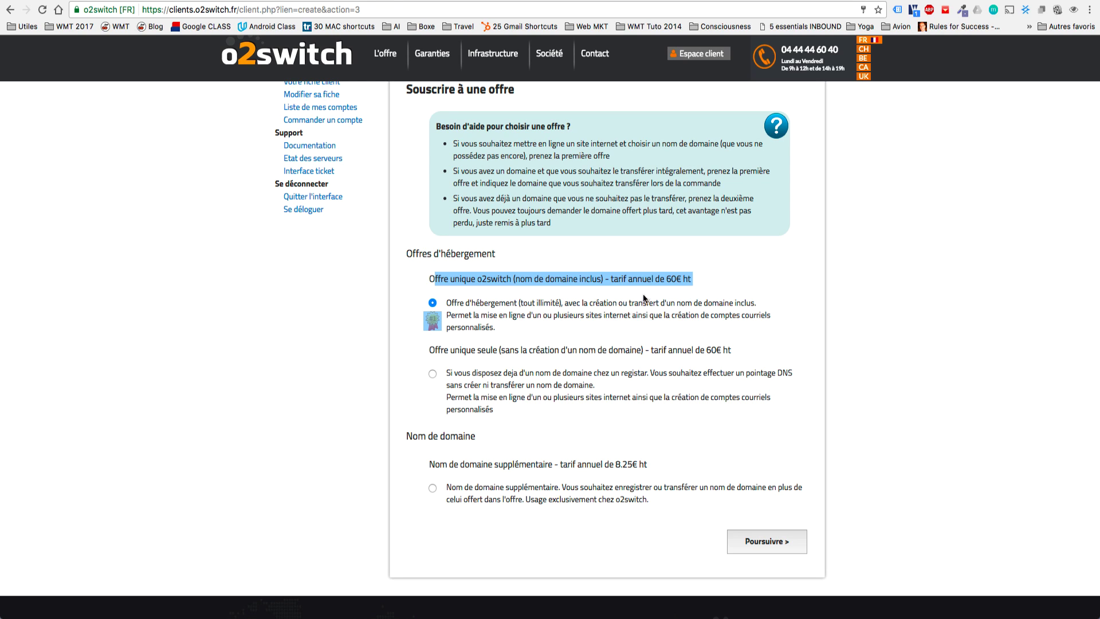
pyautogui.click(664, 278)
pyautogui.moveTo(689, 279); pyautogui.dragTo(665, 279)
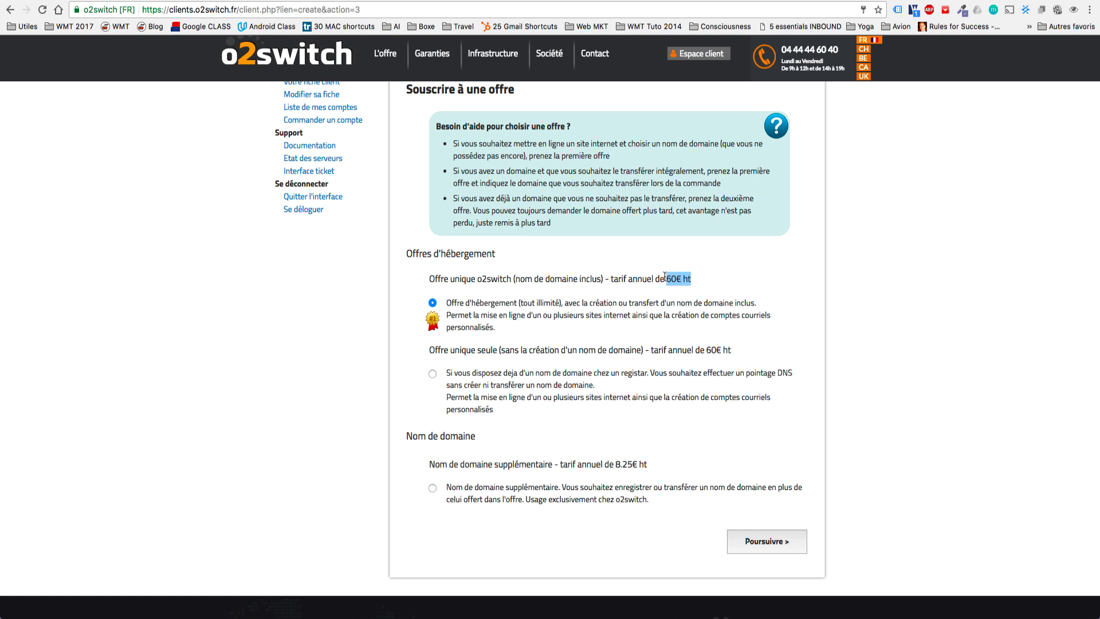
pyautogui.scroll(-1, 665, 278)
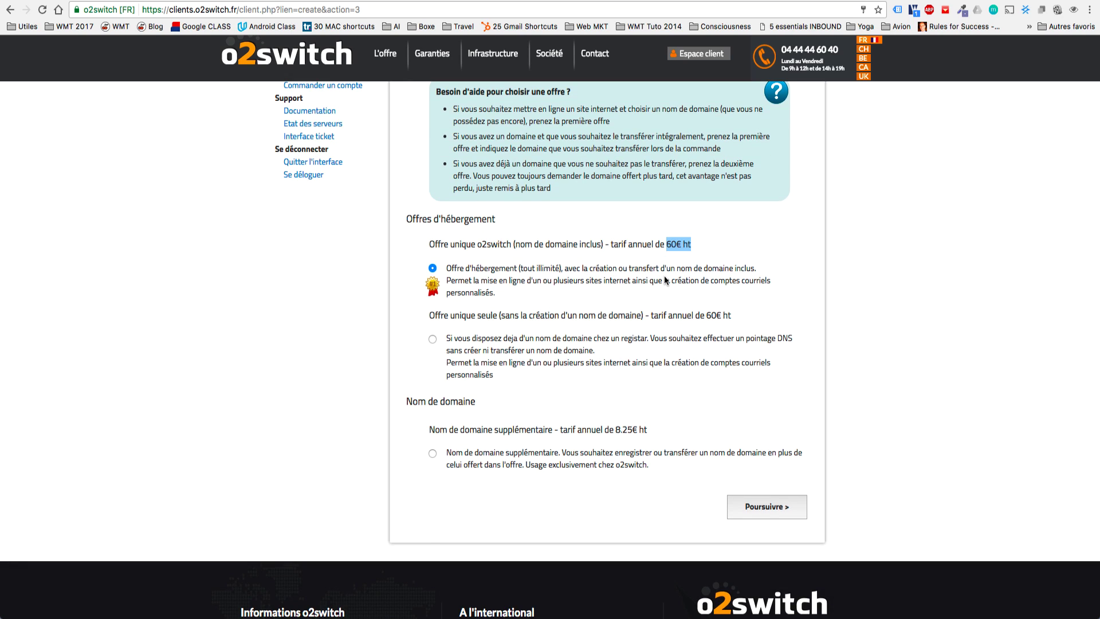
pyautogui.click(748, 504)
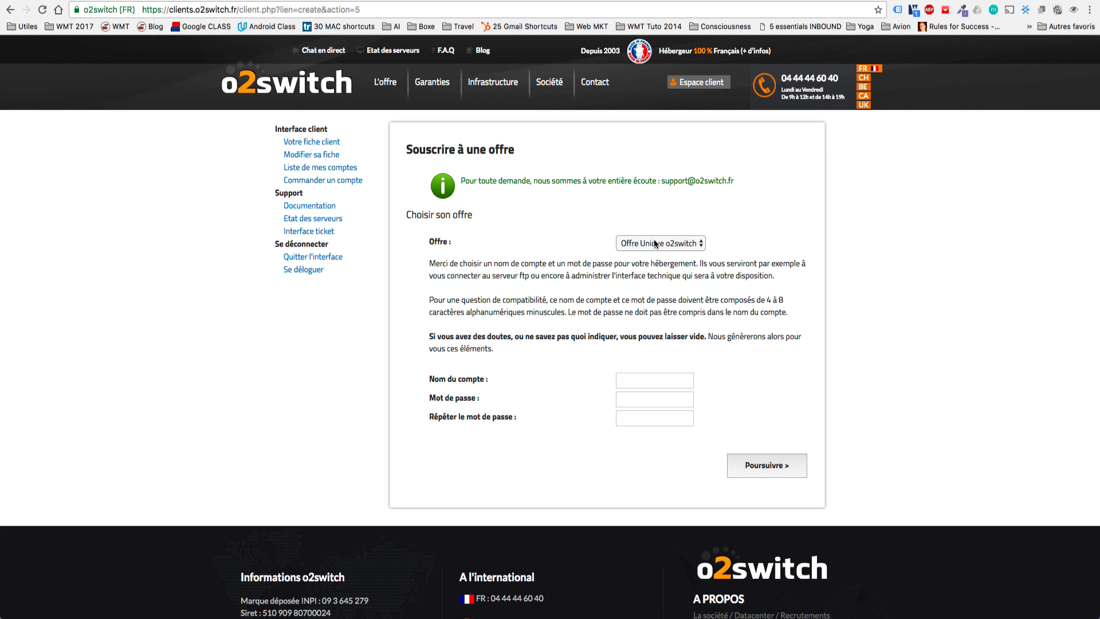
# Keep Offre Unique o2switch, enter the hosting account name and password, and continue.
pyautogui.click(655, 244)
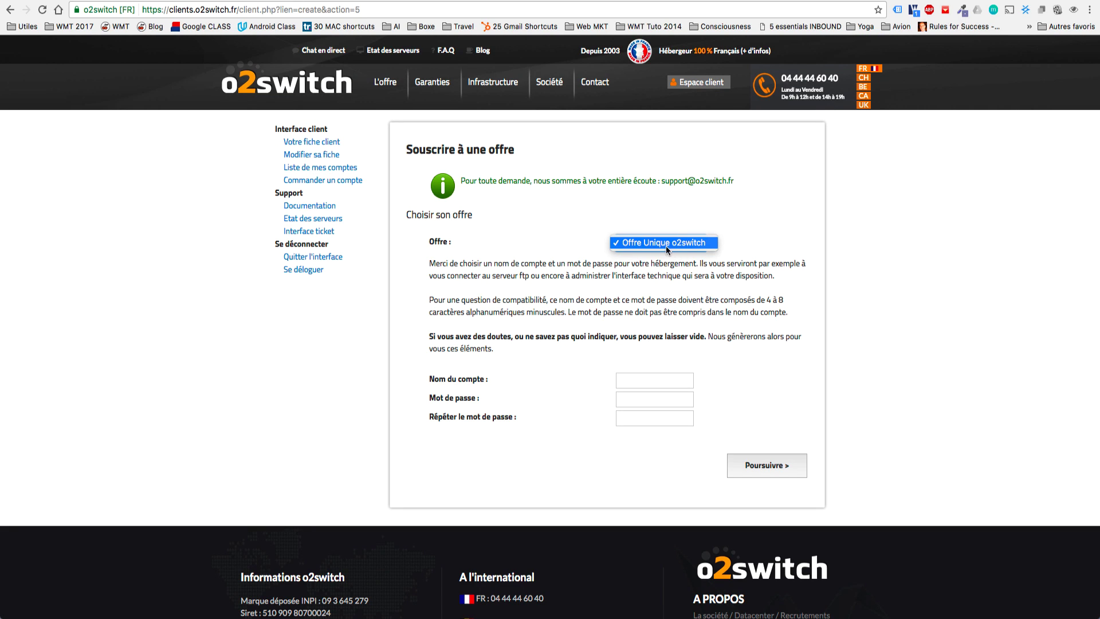
pyautogui.click(668, 244)
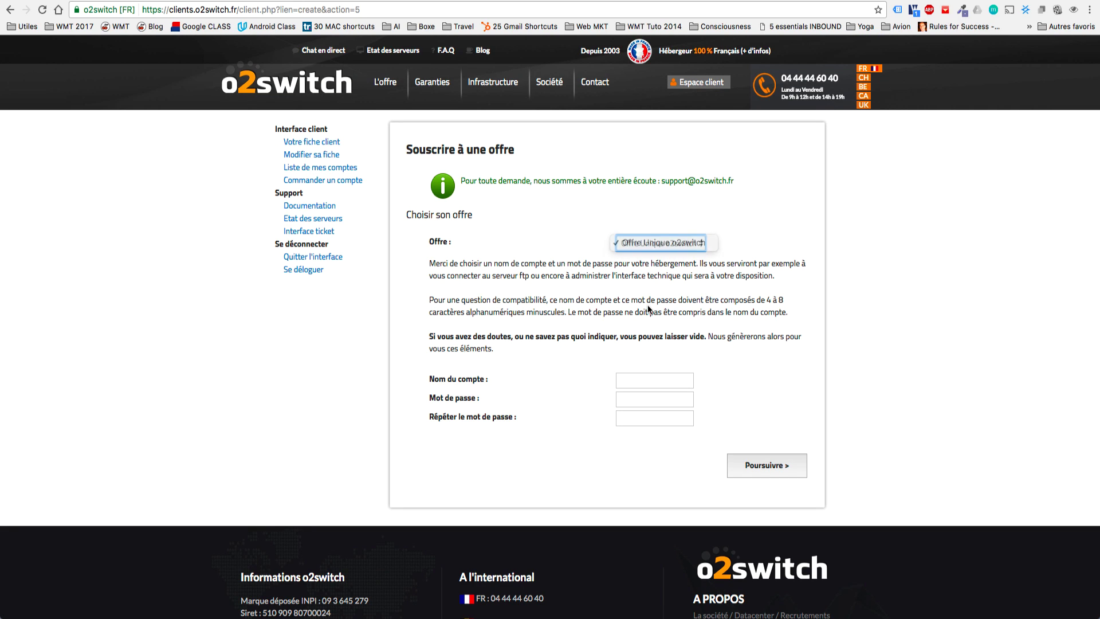
pyautogui.click(634, 375)
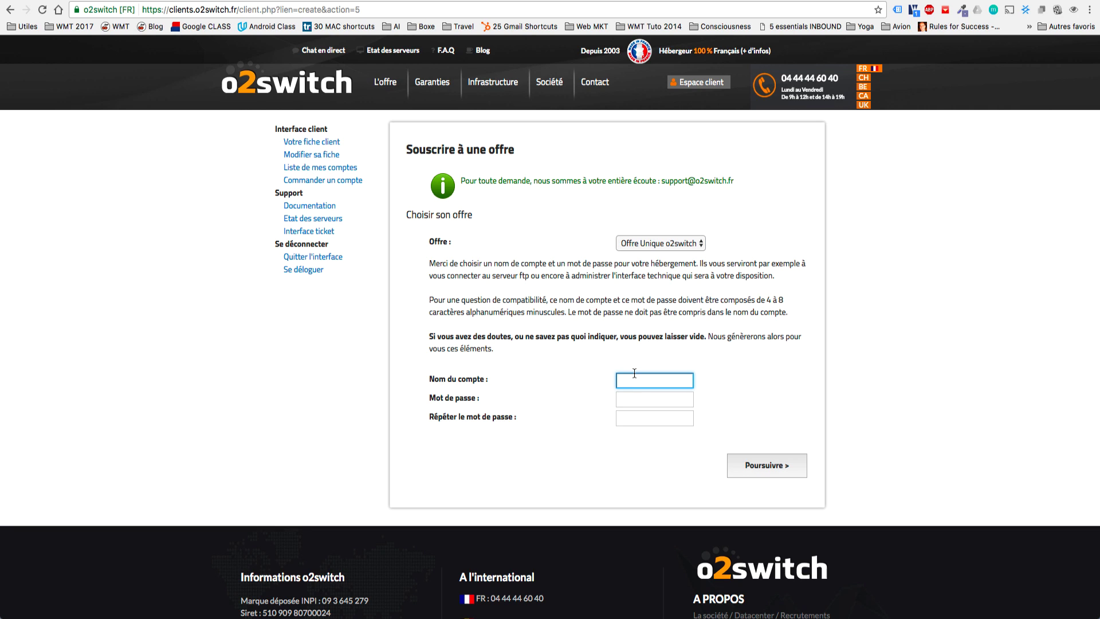
pyautogui.write('tonycage')
pyautogui.press('Tab')
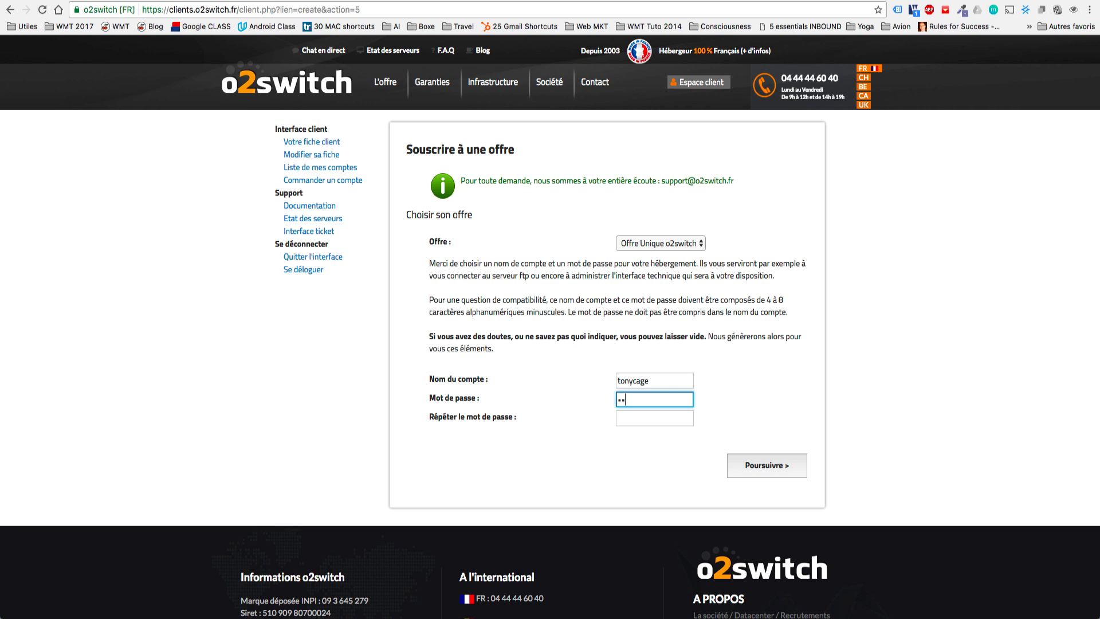
pyautogui.click(654, 417)
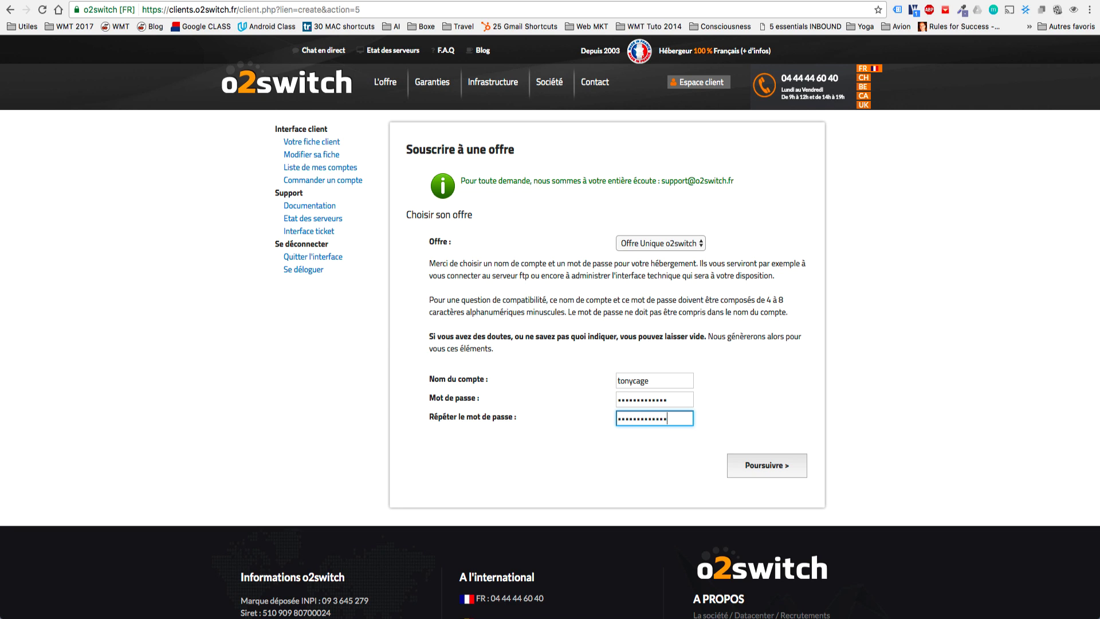
pyautogui.click(763, 471)
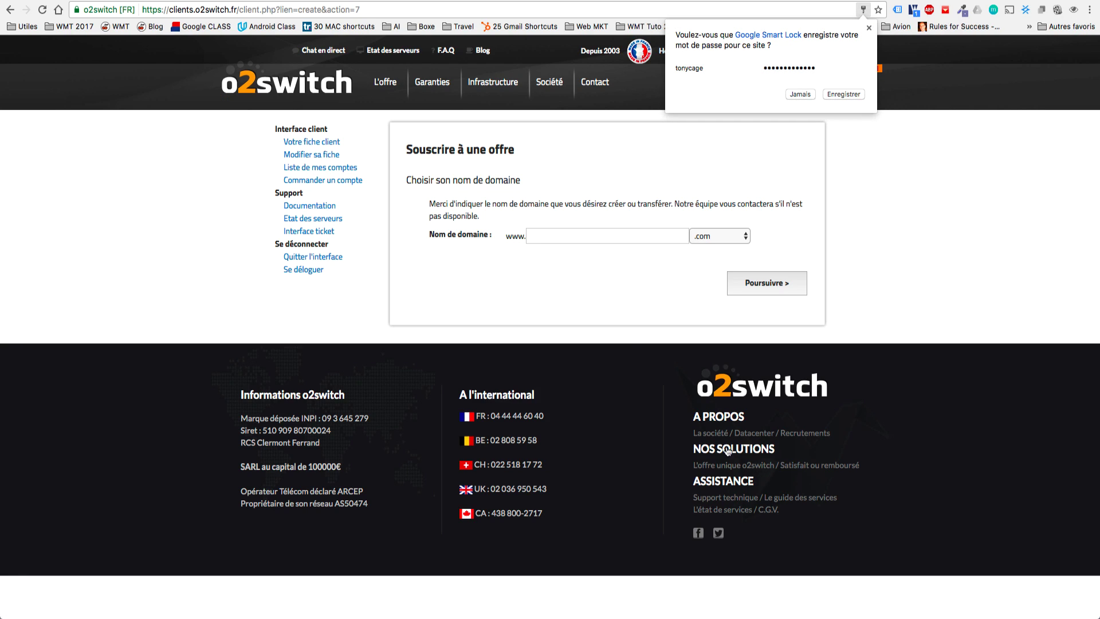
# Enter tonycagefitness as the desired domain name.
pyautogui.click(575, 243)
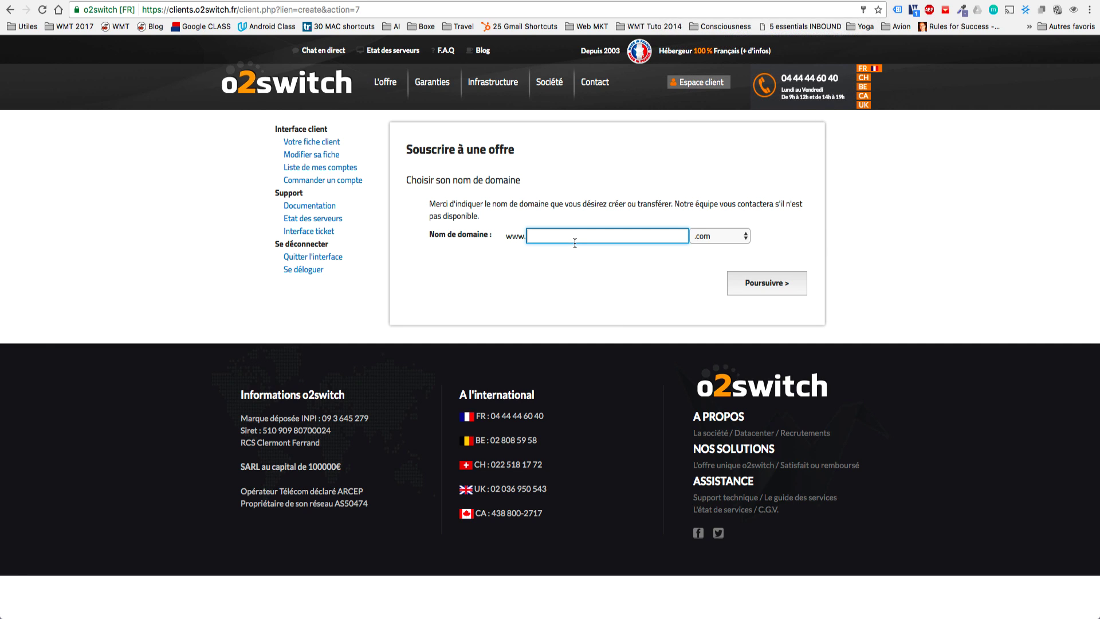
pyautogui.write('to')
pyautogui.press('BackSpace')
pyautogui.write('tonycagefitness')
# Keep .com as the domain extension and continue to the order summary.
pyautogui.click(701, 241)
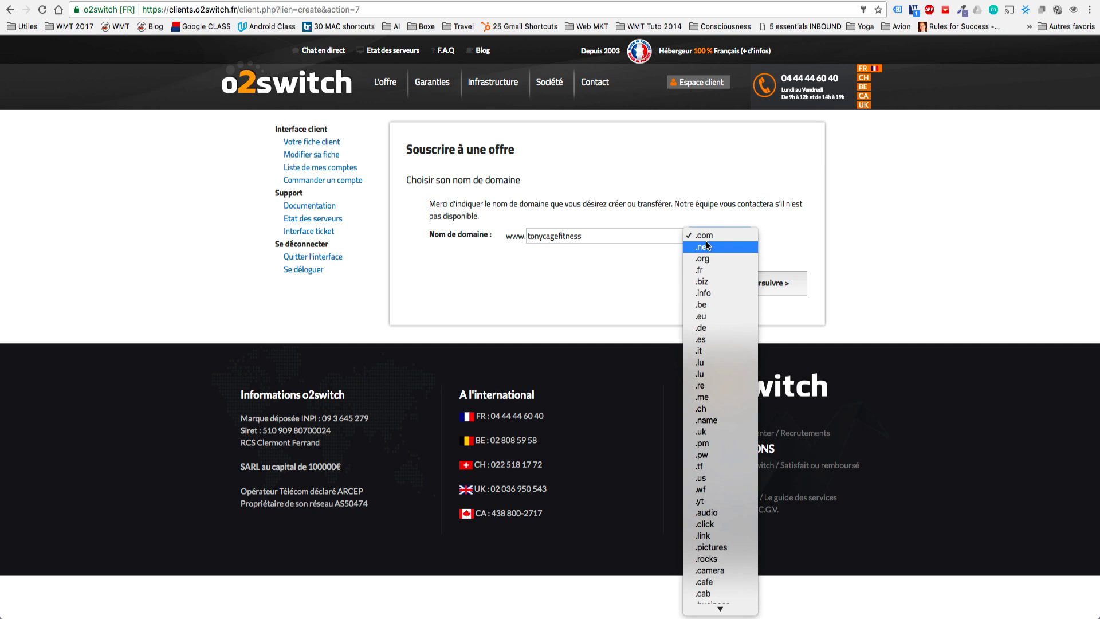
pyautogui.scroll(-5, 702, 384)
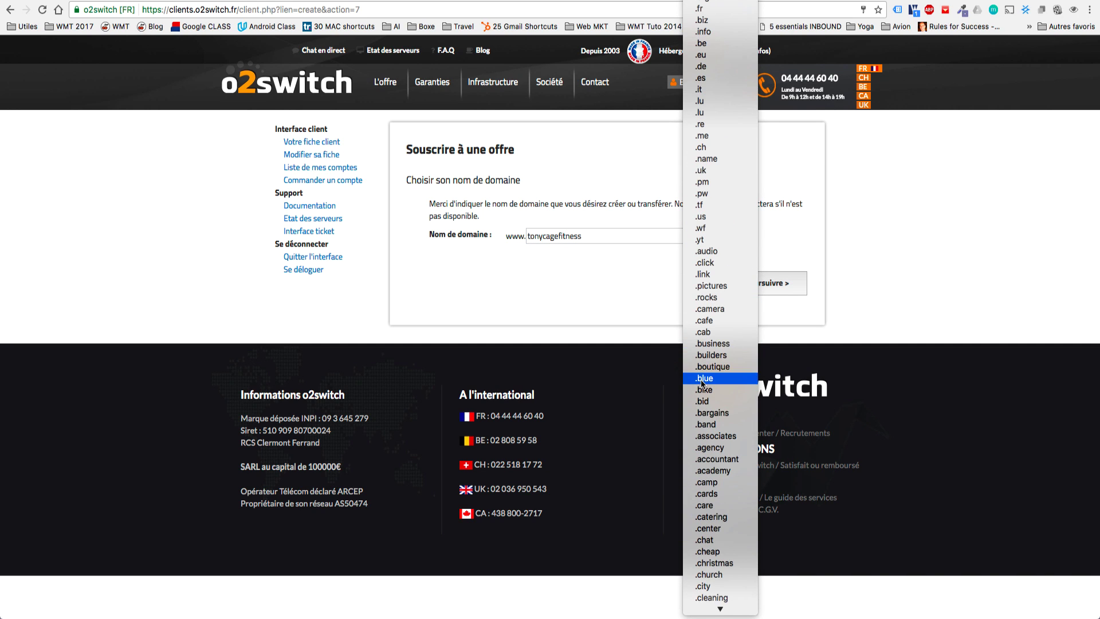
pyautogui.click(646, 294)
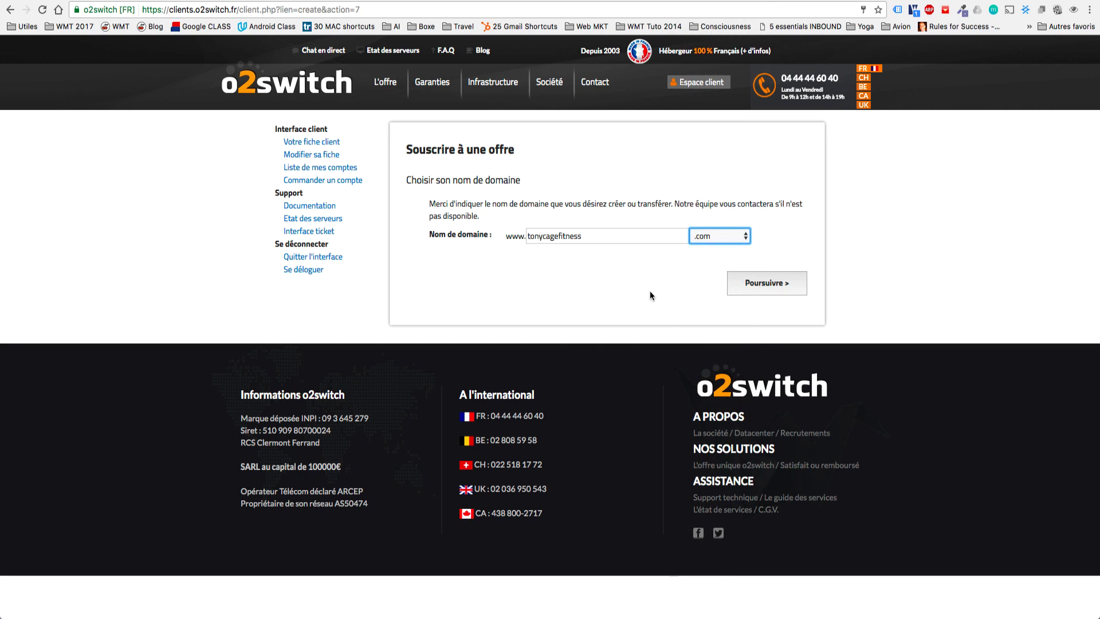
pyautogui.click(730, 238)
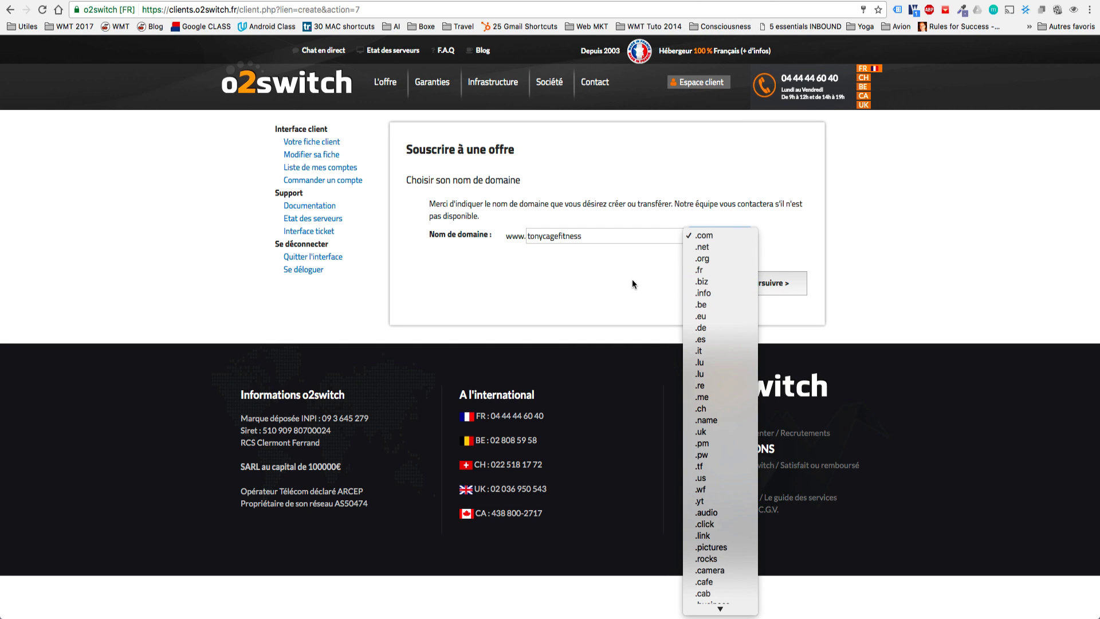
pyautogui.click(648, 277)
pyautogui.click(728, 241)
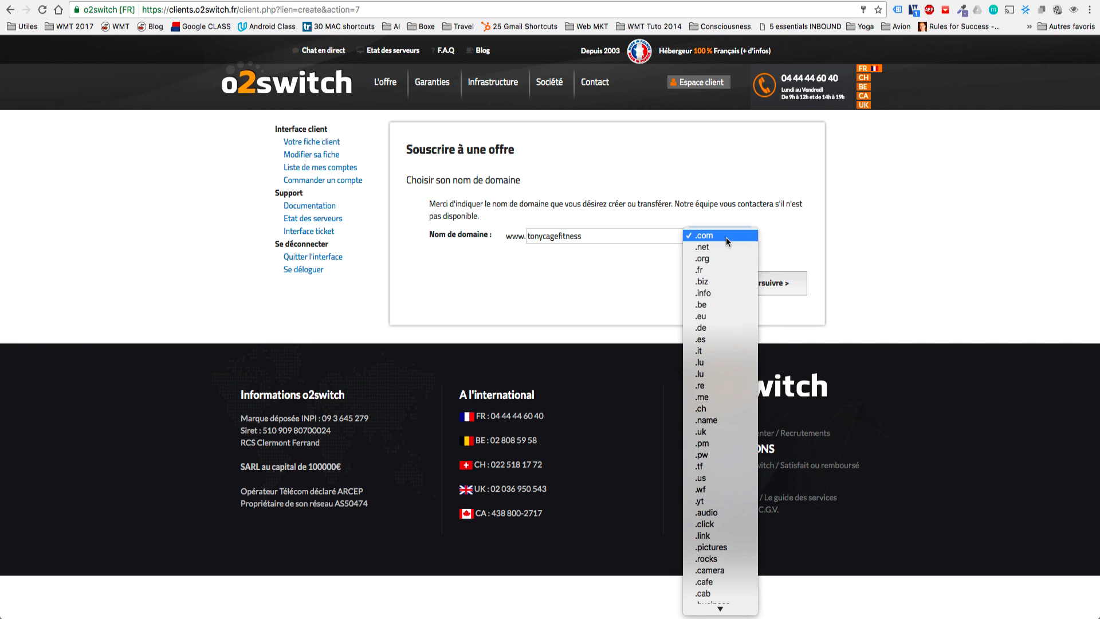
pyautogui.click(777, 232)
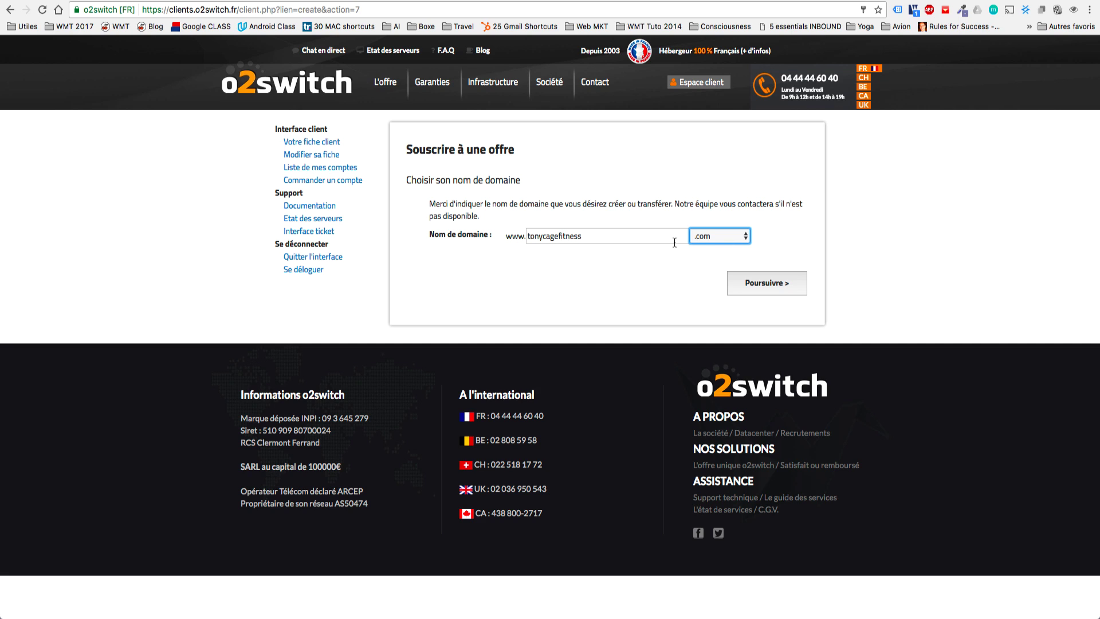
pyautogui.moveTo(610, 234); pyautogui.dragTo(518, 235)
pyautogui.click(721, 255)
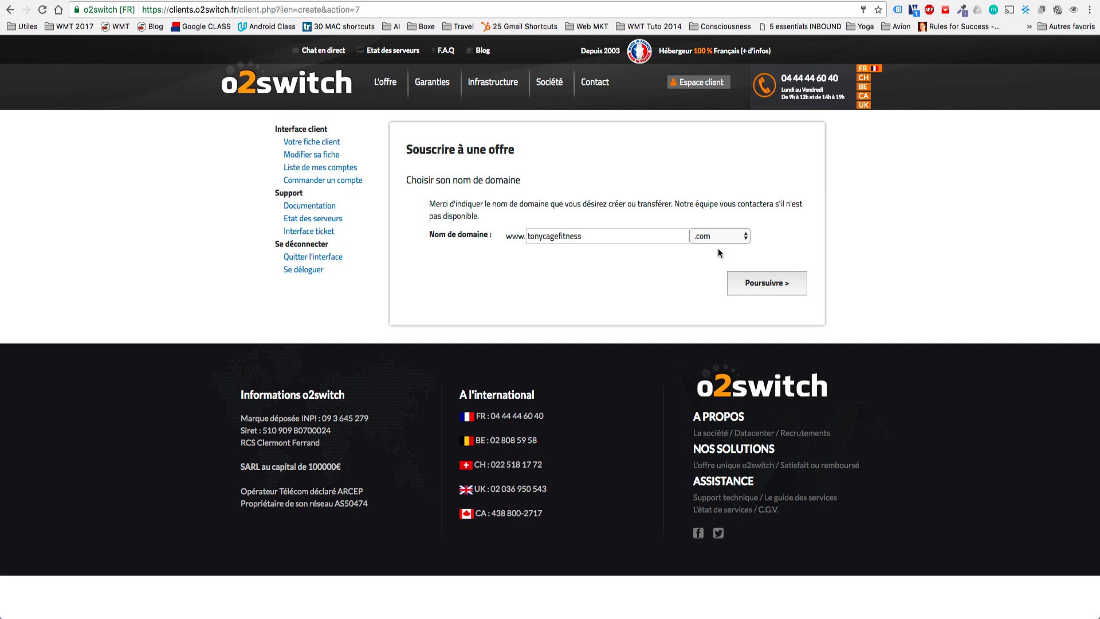
pyautogui.click(747, 280)
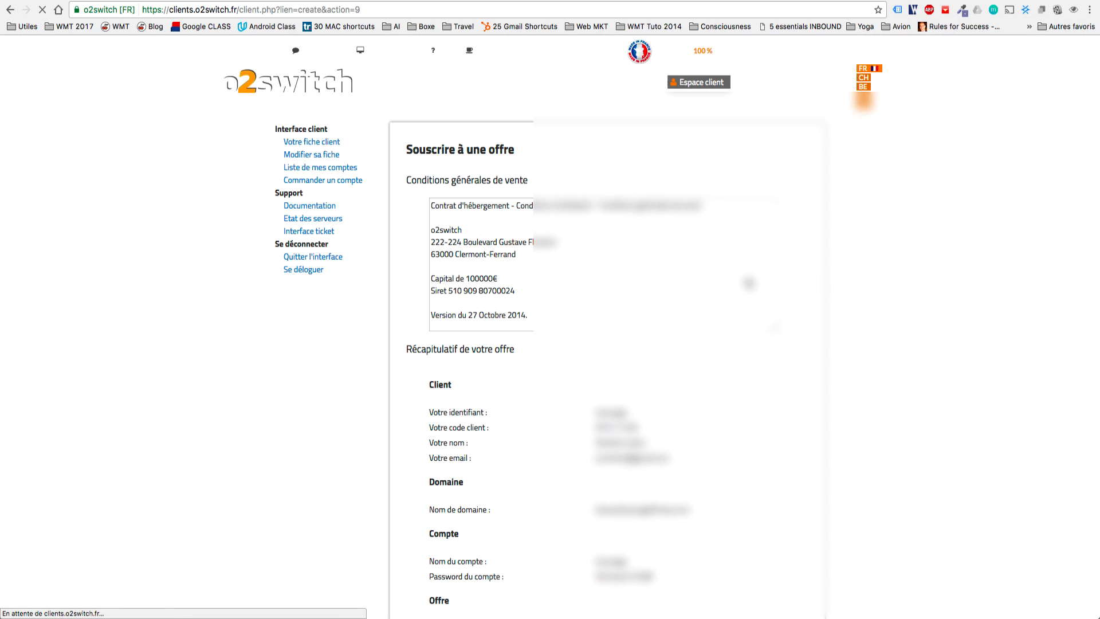
# Review the account name and password shown in the order summary.
pyautogui.scroll(-1, 748, 282)
pyautogui.scroll(-4, 550, 321)
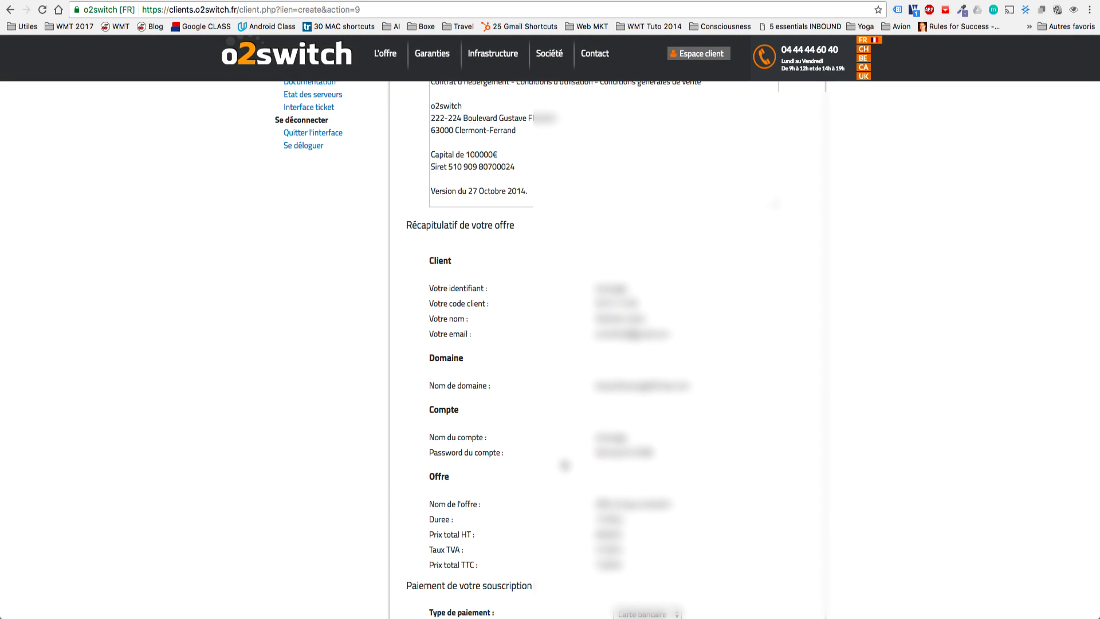
pyautogui.moveTo(655, 452); pyautogui.dragTo(601, 436)
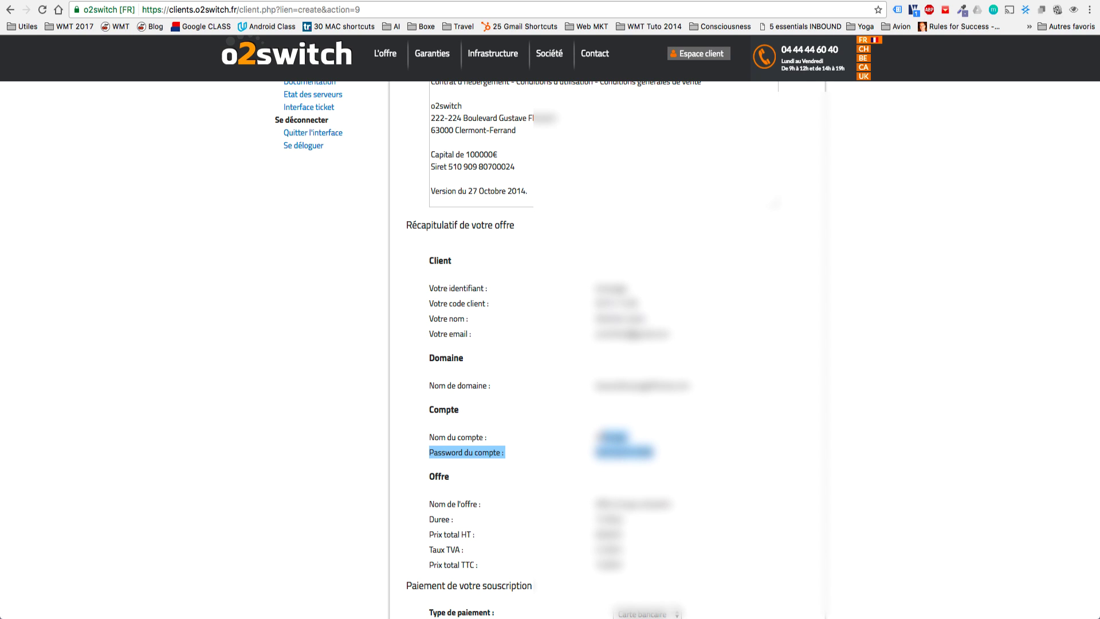
pyautogui.scroll(-3, 607, 350)
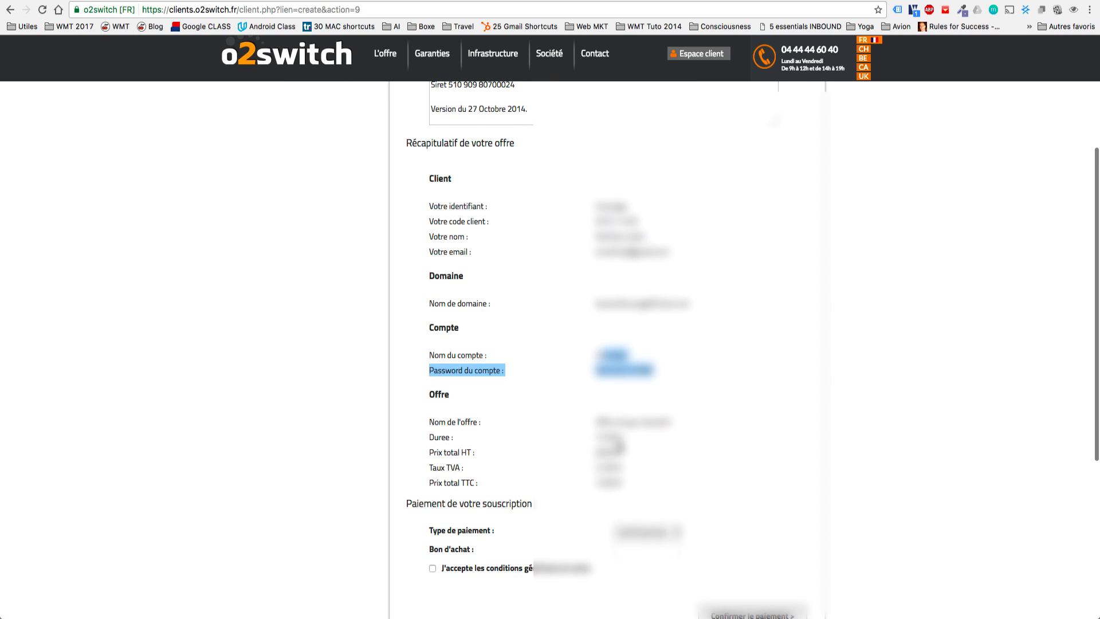
pyautogui.scroll(-1, 621, 467)
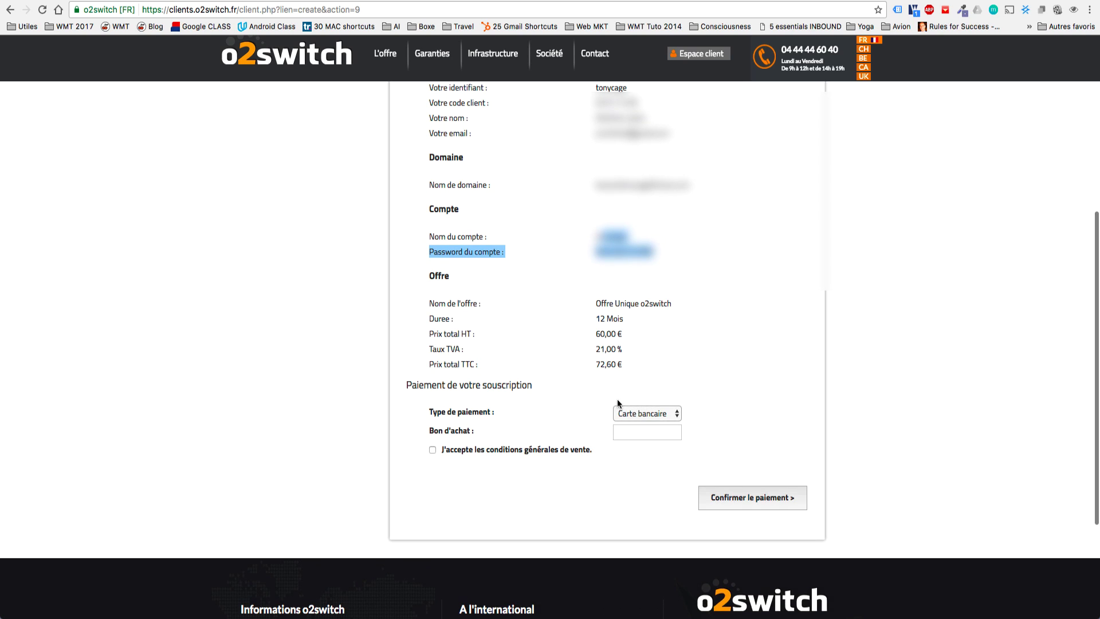
# Apply voucher code wmt, accept the general terms of sale, and confirm payment.
pyautogui.click(623, 429)
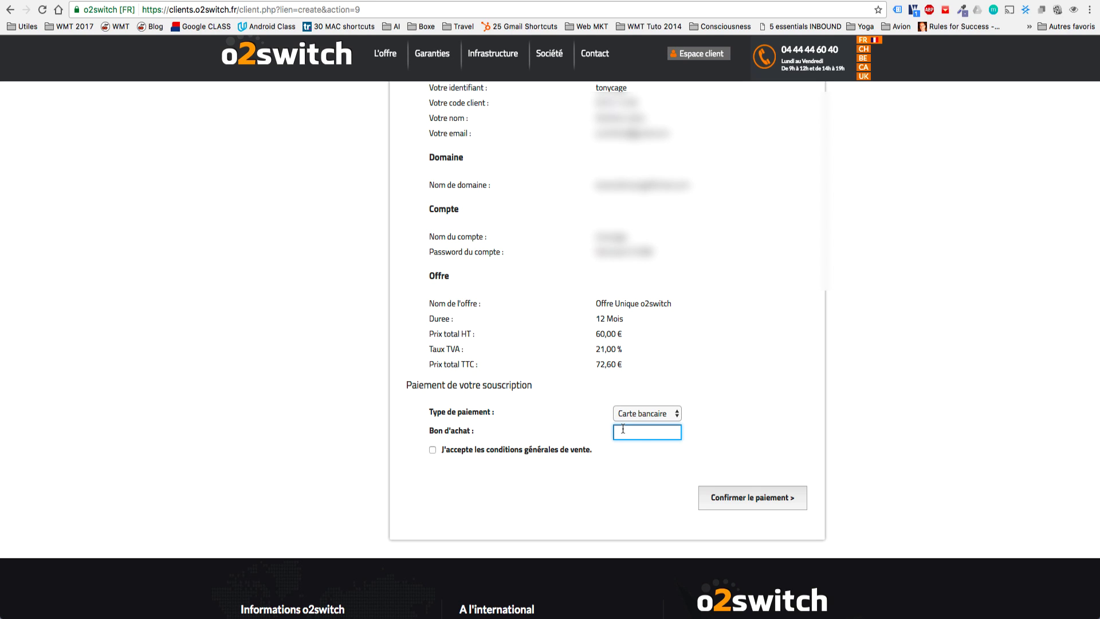
pyautogui.write('wmt')
pyautogui.click(433, 450)
pyautogui.click(715, 499)
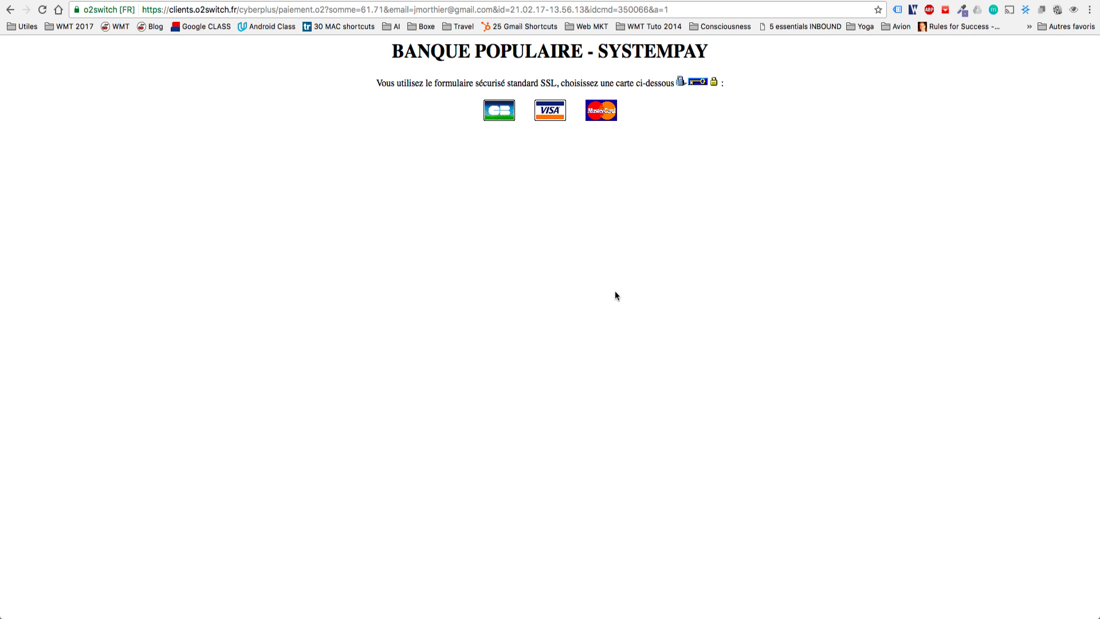
# Pay the 61.71 EUR order by Mastercard, entering and submitting the card details.
pyautogui.click(598, 123)
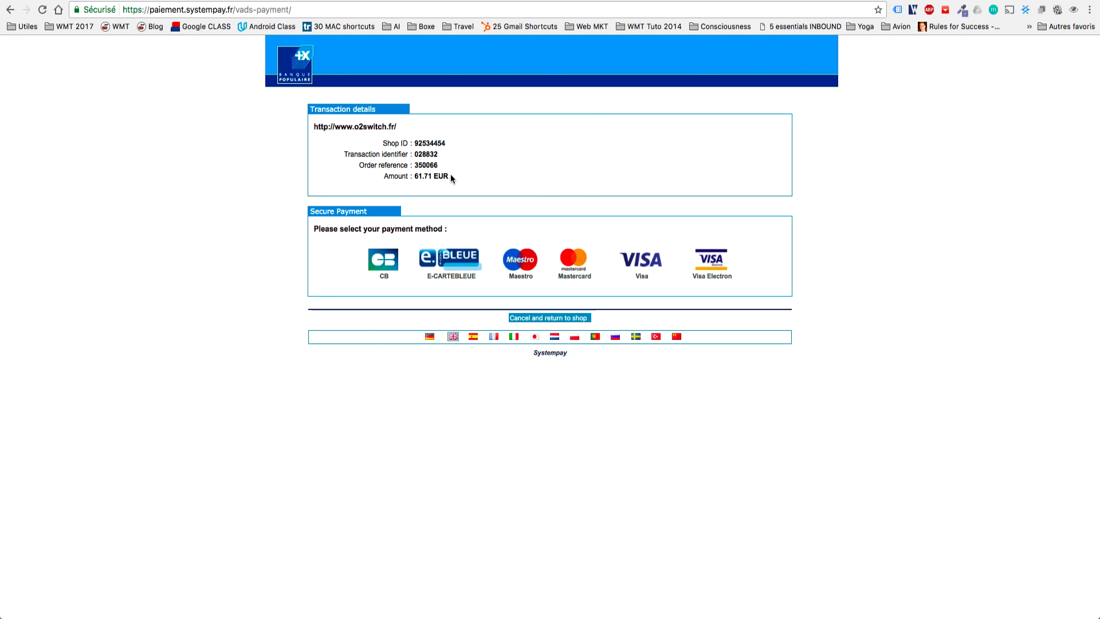
pyautogui.moveTo(450, 178); pyautogui.dragTo(414, 176)
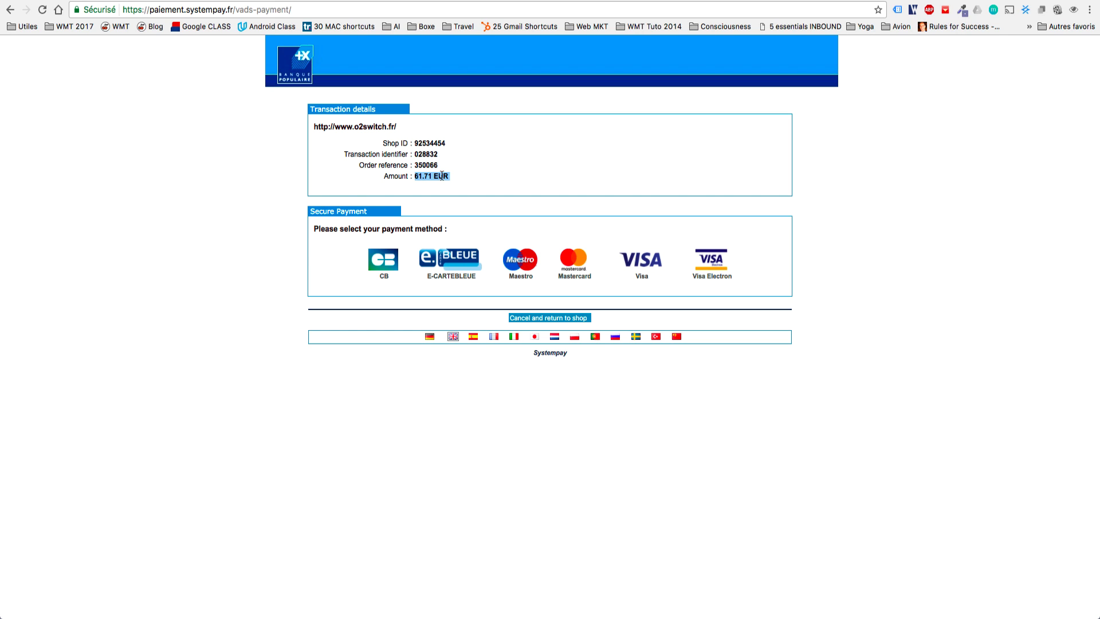
pyautogui.click(570, 271)
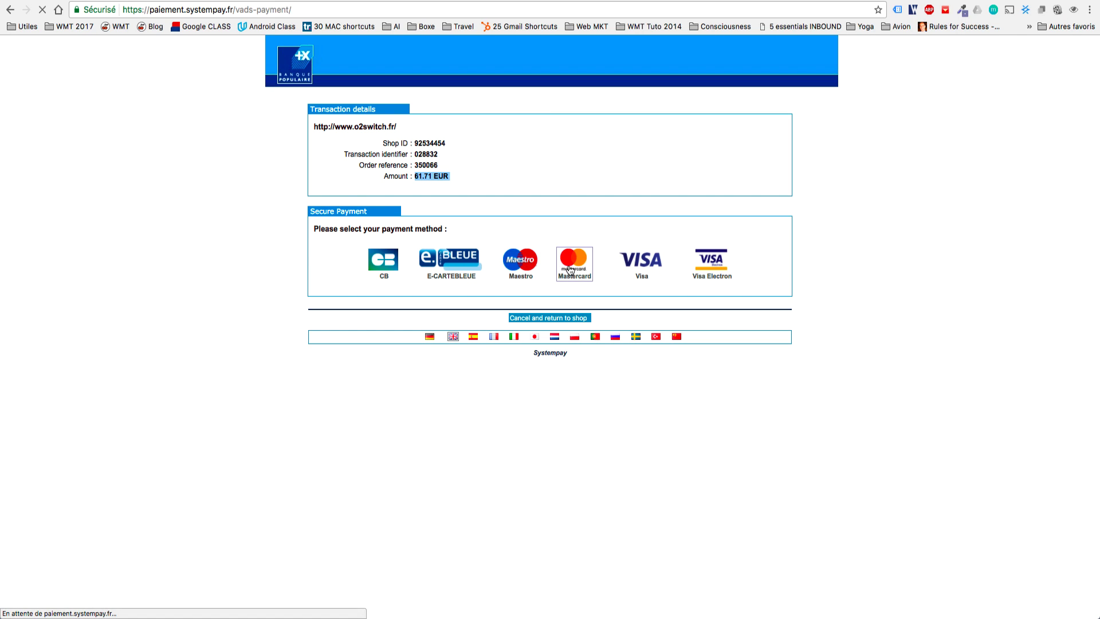
pyautogui.click(497, 297)
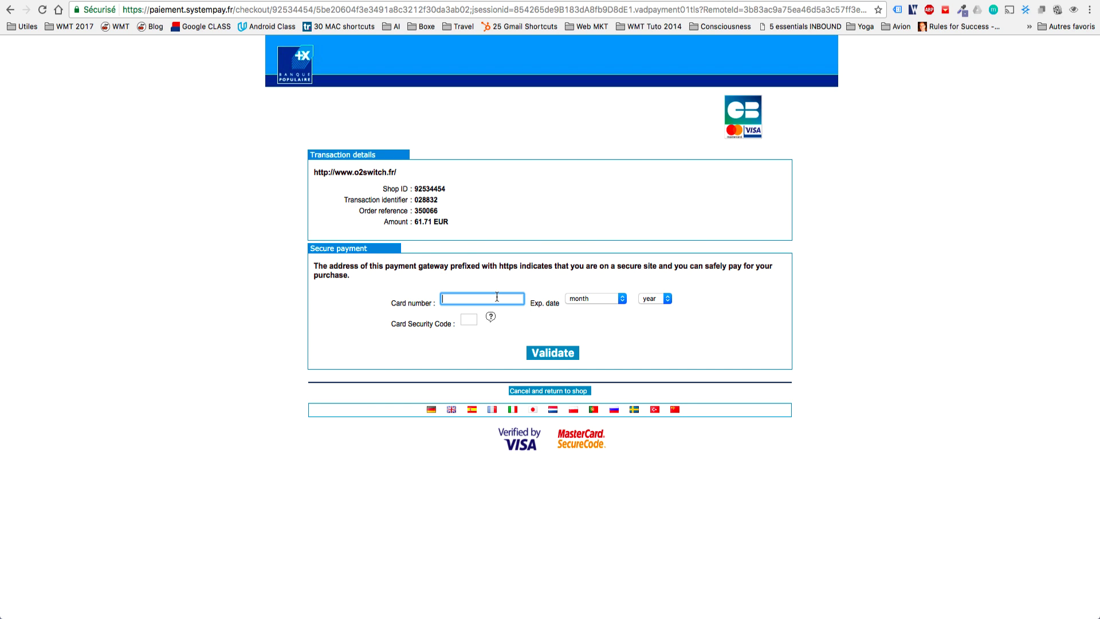
pyautogui.write('••••')
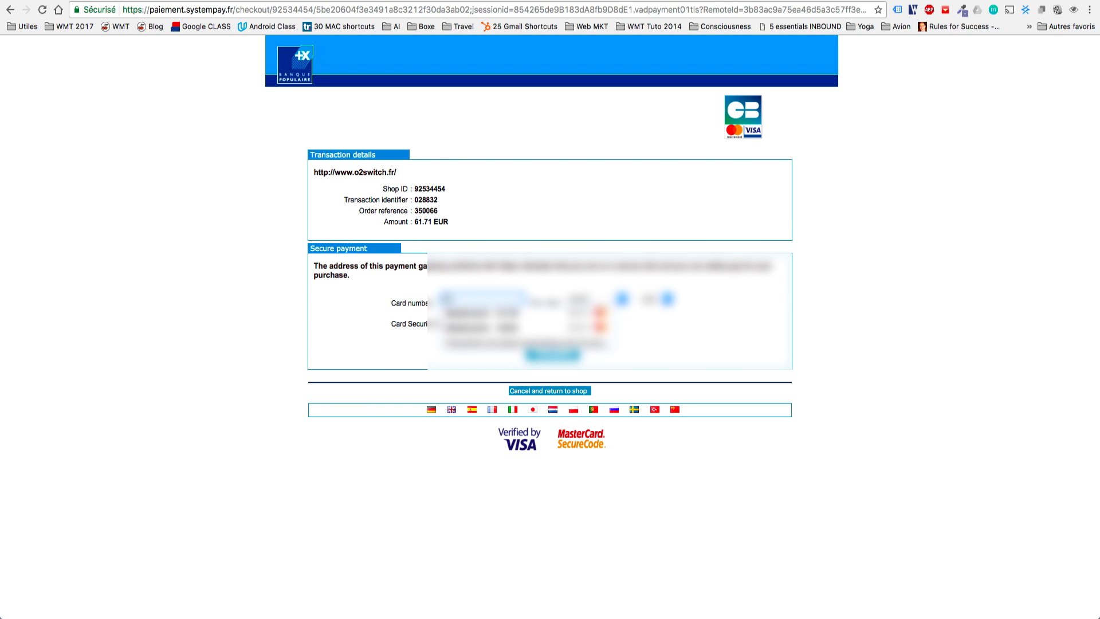
pyautogui.write('••')
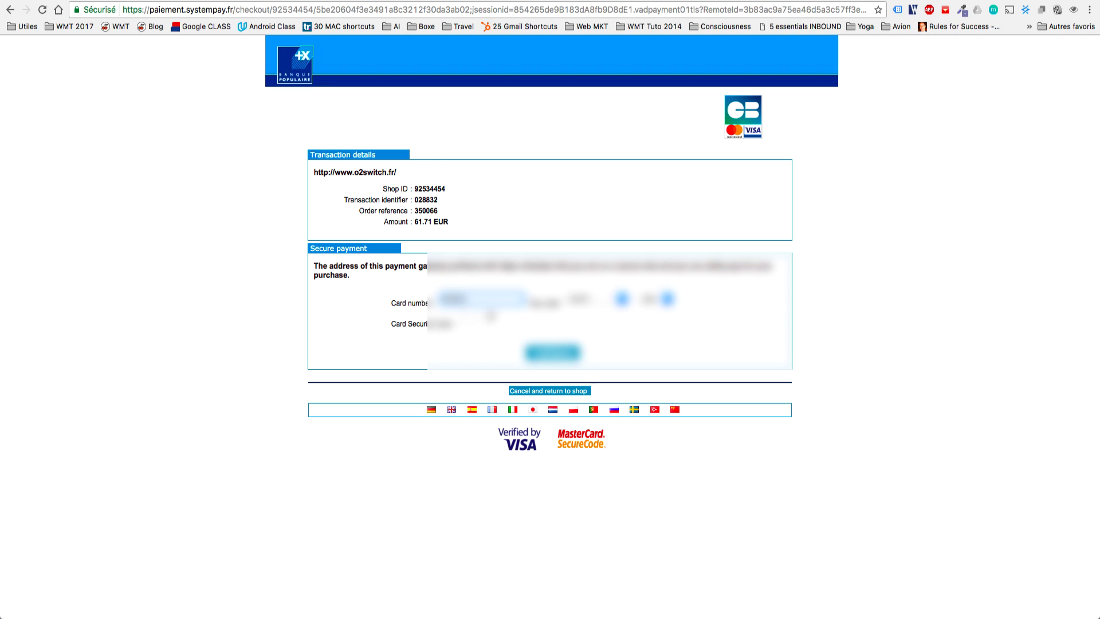
pyautogui.press('BackSpace')
pyautogui.press('BackSpace')
pyautogui.press('BackSpace')
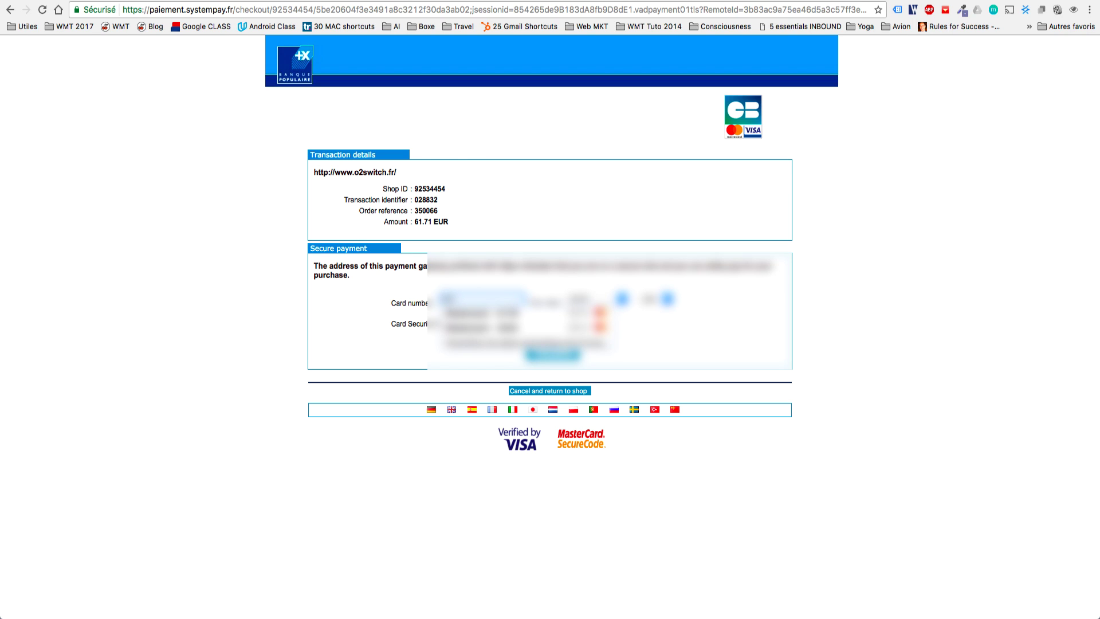
pyautogui.write('••••')
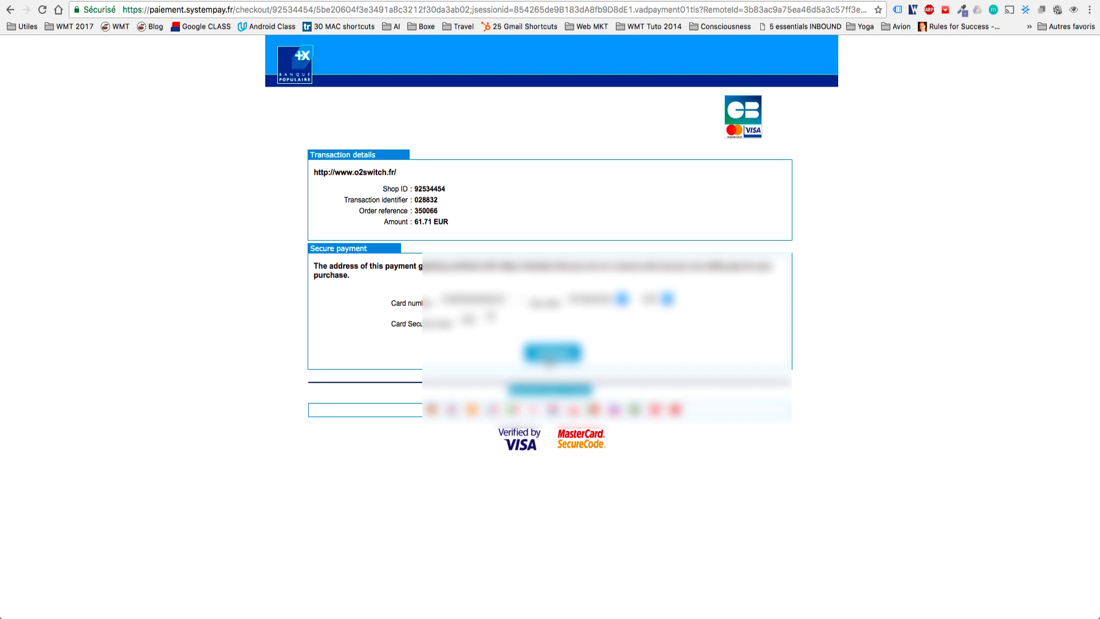
pyautogui.click(549, 355)
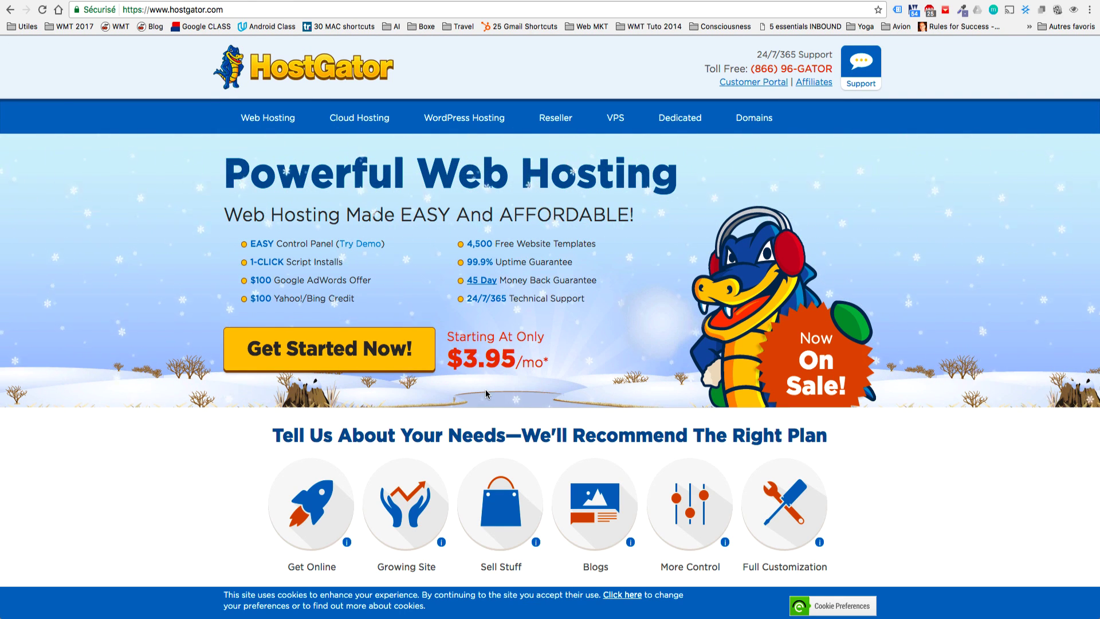
# Open the 'Bienvenue chez o2switch !' welcome email from the Gmail inbox.
pyautogui.scroll(-2, 486, 389)
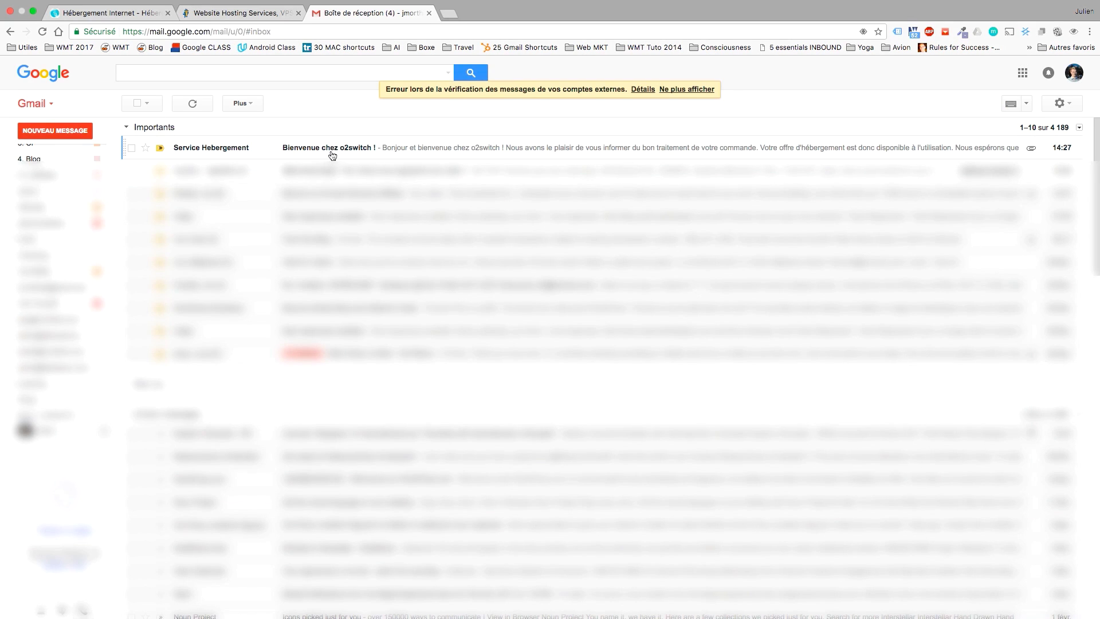
pyautogui.click(331, 150)
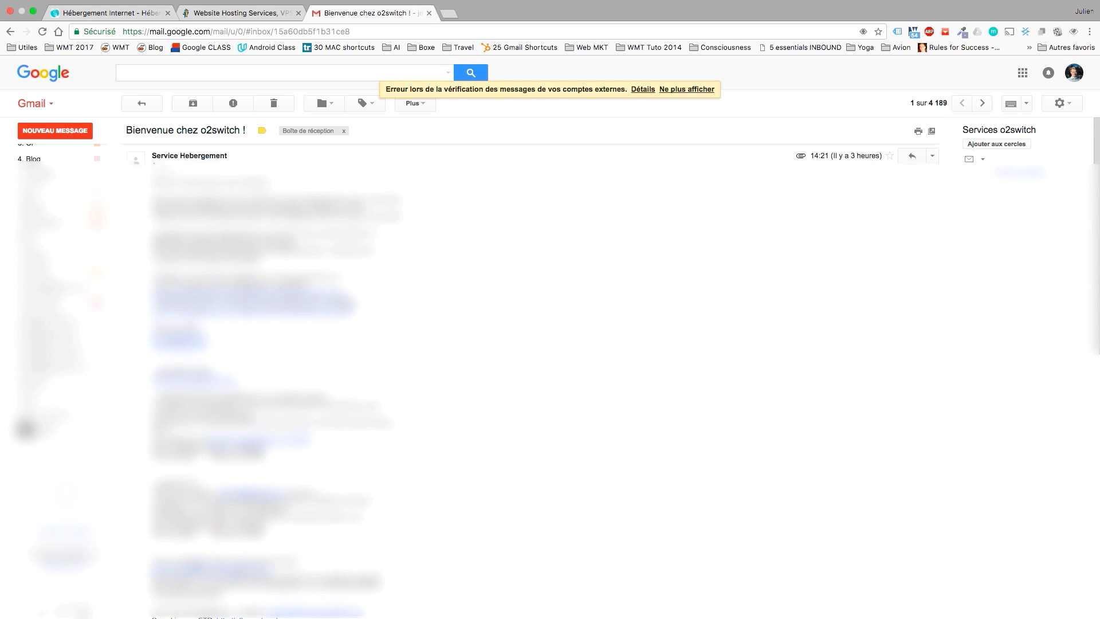
pyautogui.hotkey('ctrl', 'Left')
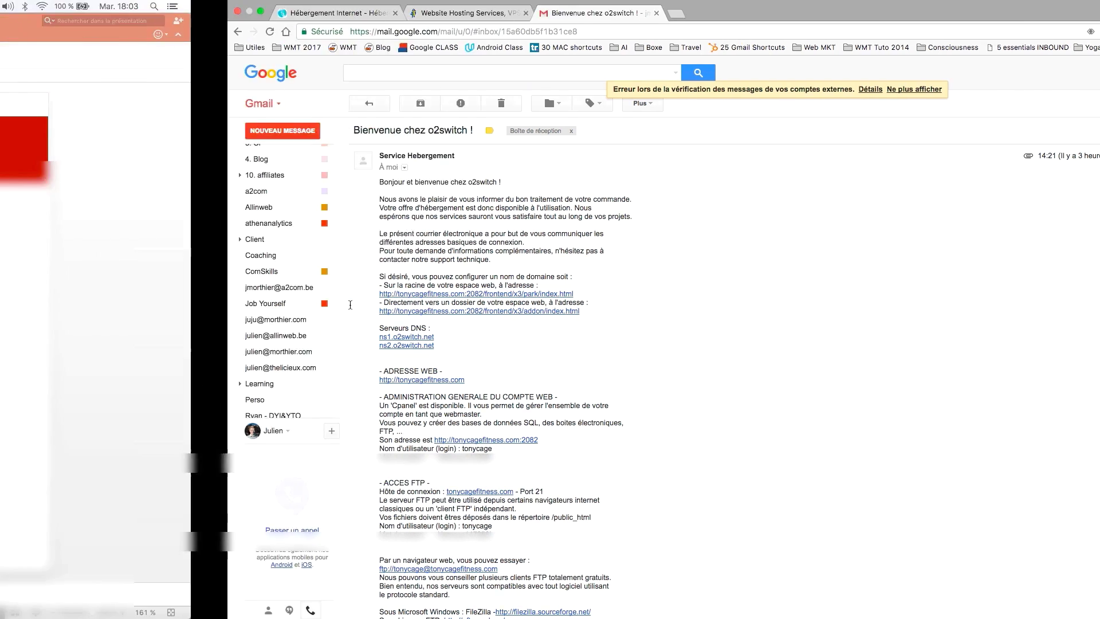
# Strike through the Hébergement checklist item and make Wordpress bold.
pyautogui.doubleClick(391, 244)
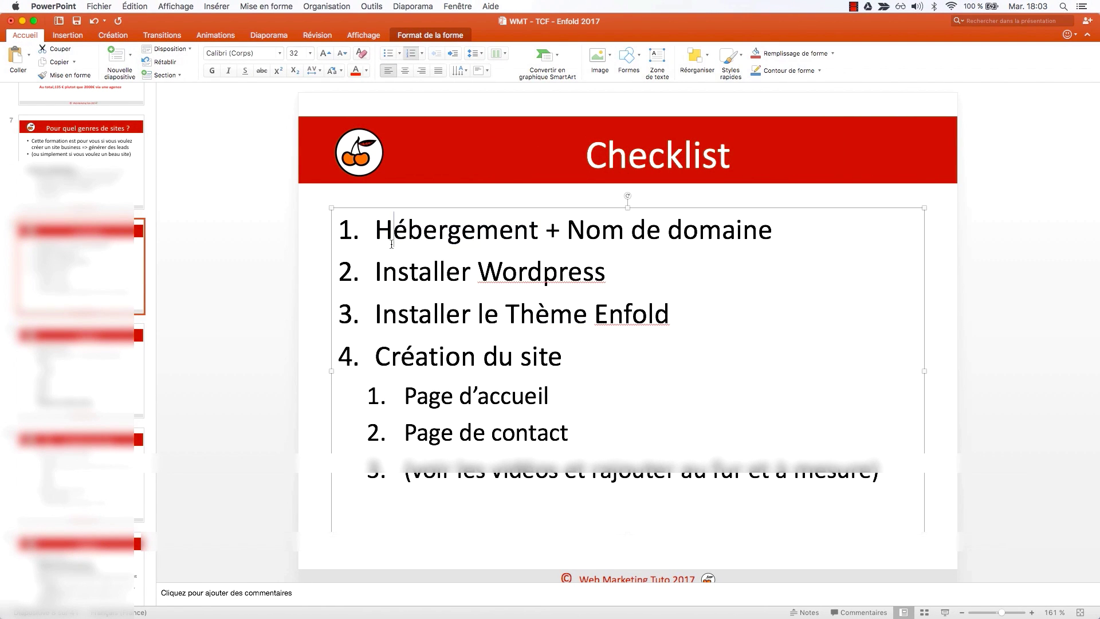
pyautogui.tripleClick(392, 244)
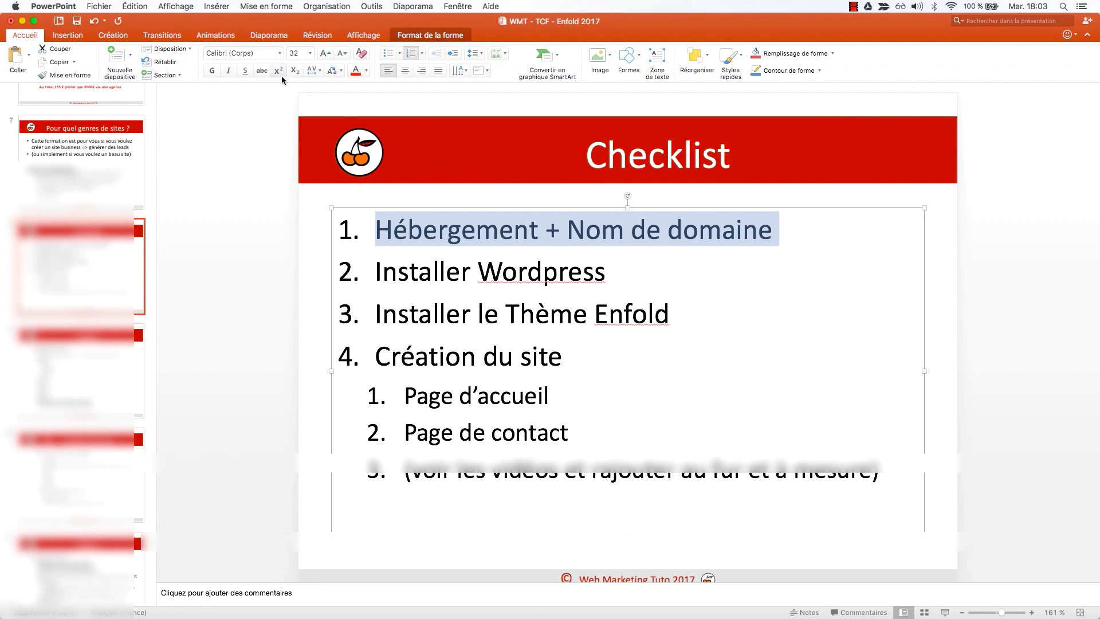
pyautogui.click(261, 71)
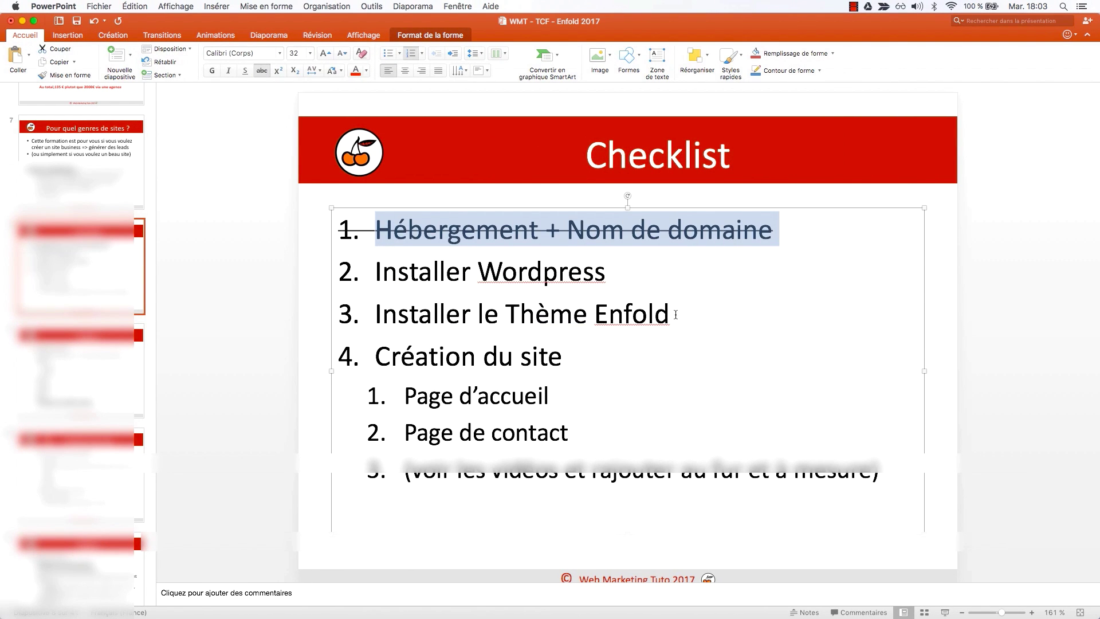
pyautogui.doubleClick(533, 274)
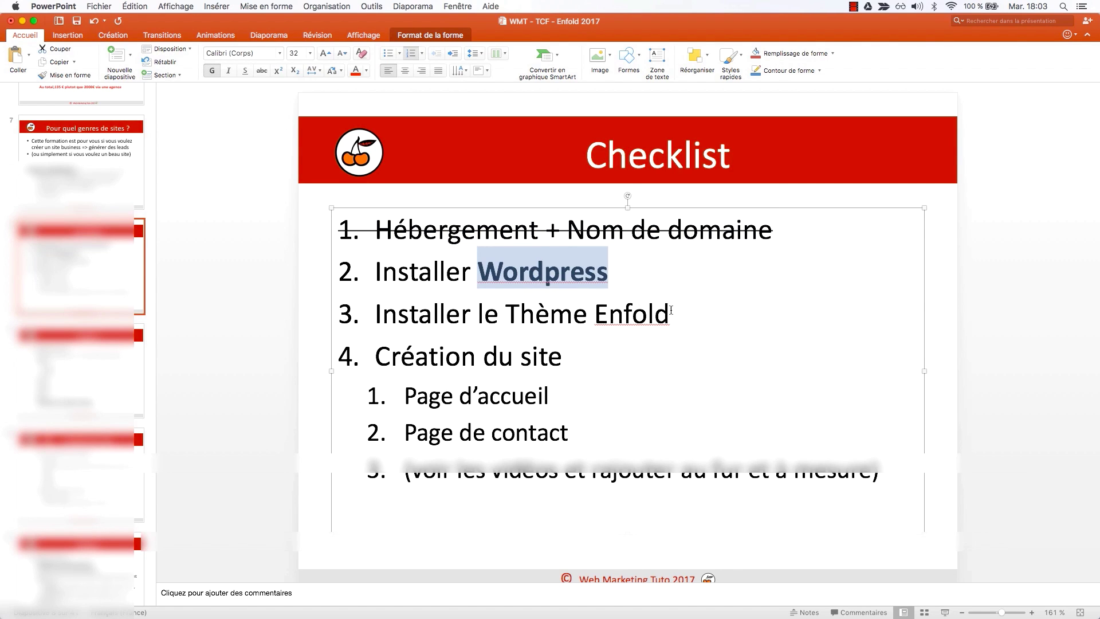
pyautogui.press('super+b')
# Add ;-) after Création du site and strike through the Page de contact item.
pyautogui.moveTo(672, 314); pyautogui.dragTo(523, 306)
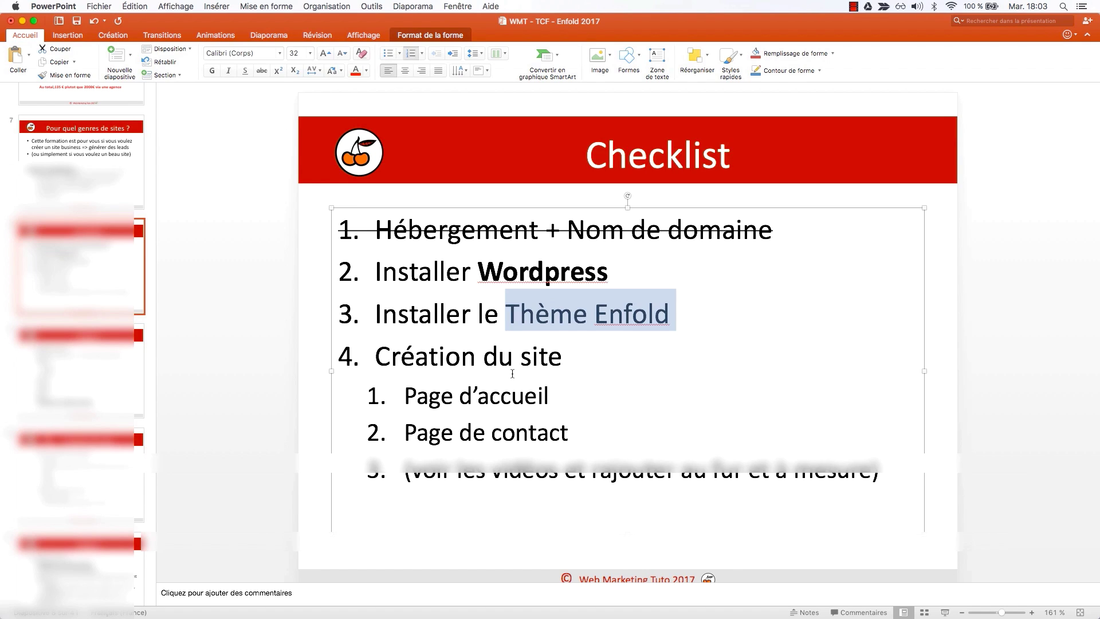
pyautogui.click(580, 361)
pyautogui.write(';-)')
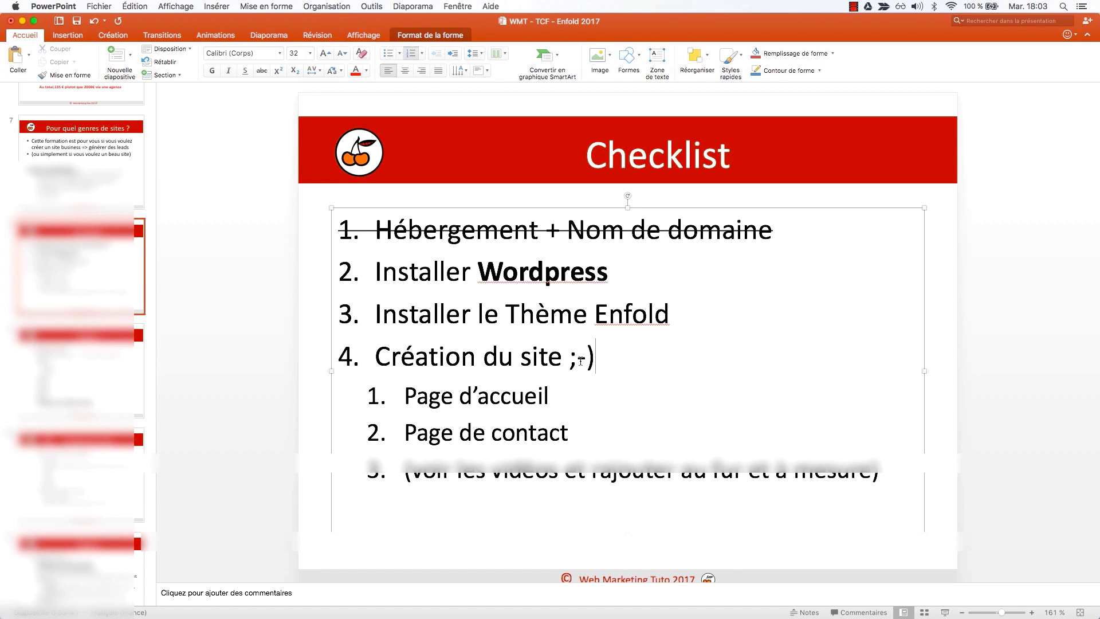
pyautogui.tripleClick(550, 439)
pyautogui.press('super+shift+x')
pyautogui.hotkey('ctrl', 'Right')
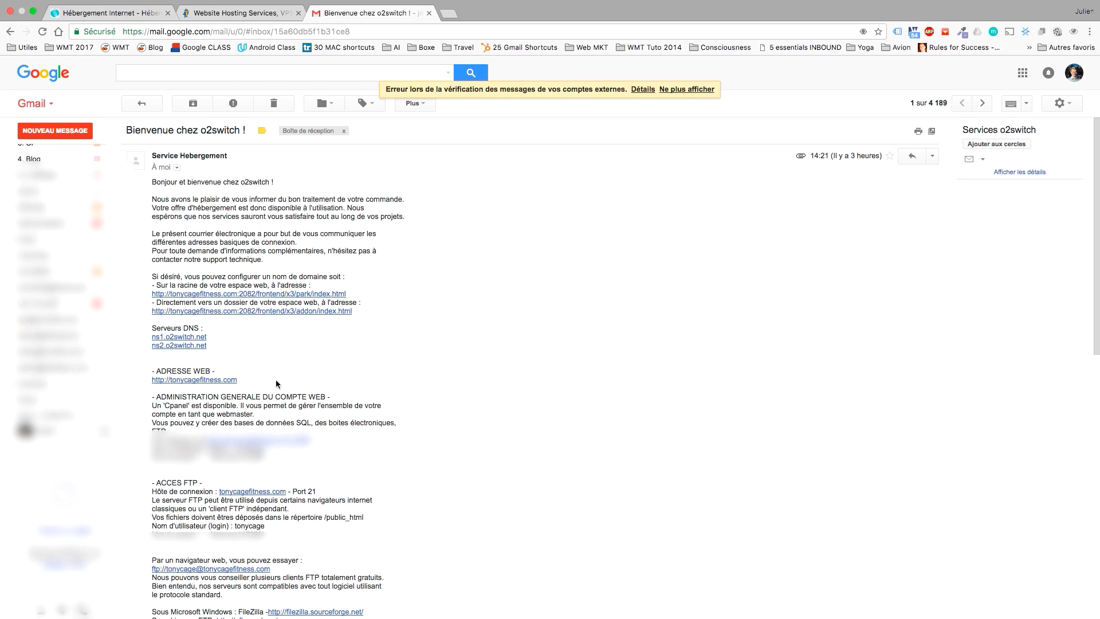
# Open the tonycagefitness.com:2082 cPanel link from the email's ADMINISTRATION section.
pyautogui.scroll(-1, 278, 384)
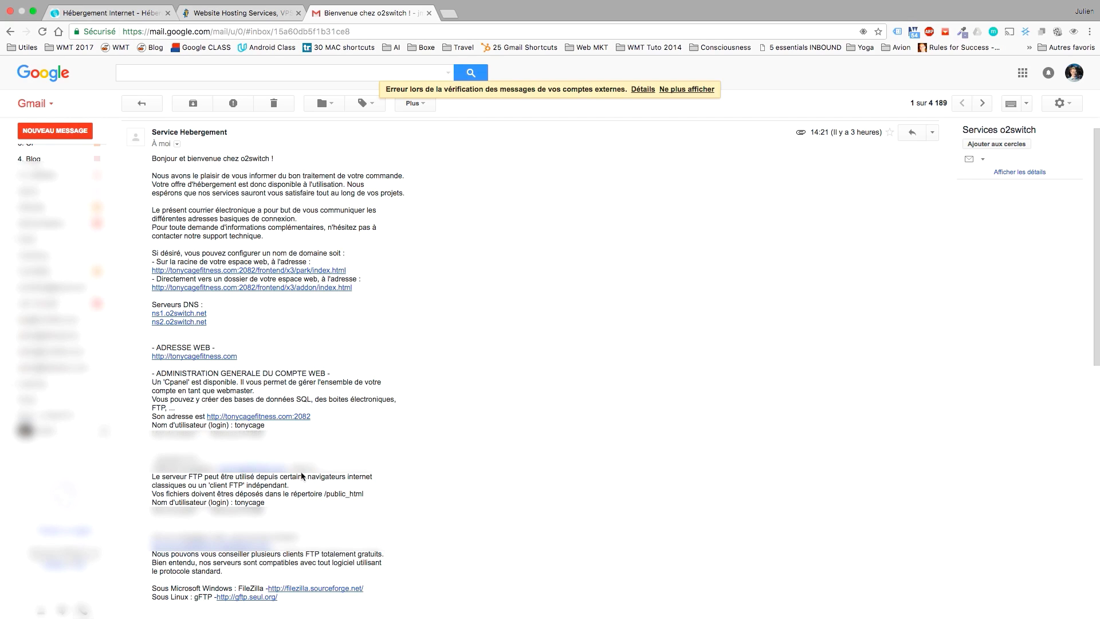
pyautogui.click(212, 417)
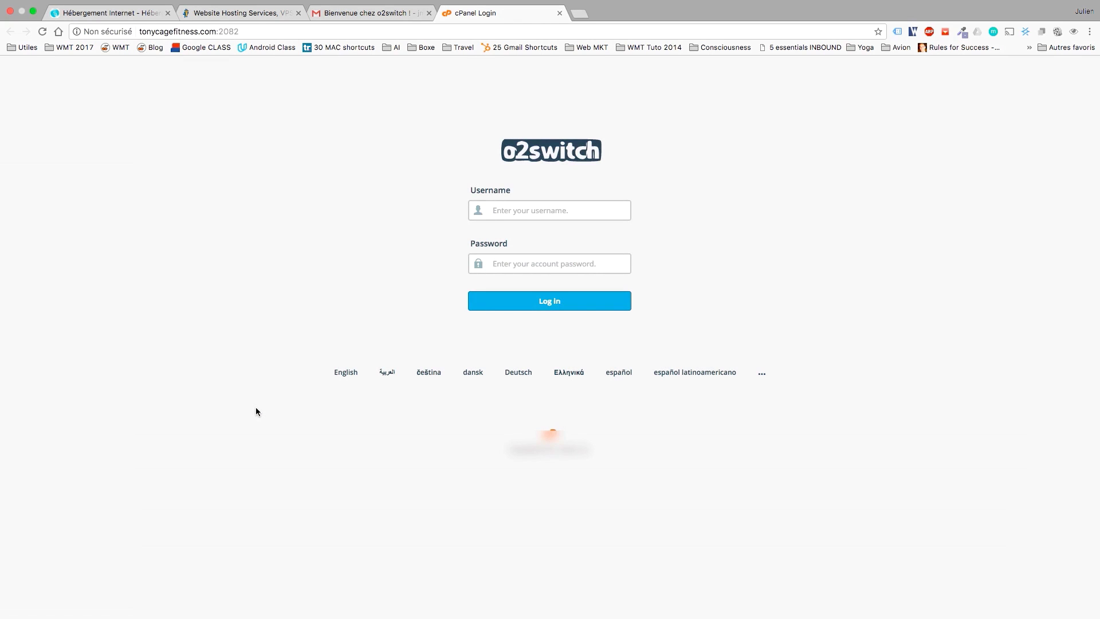
# Log in to cPanel with the username from the welcome email and the pasted password.
pyautogui.click(397, 12)
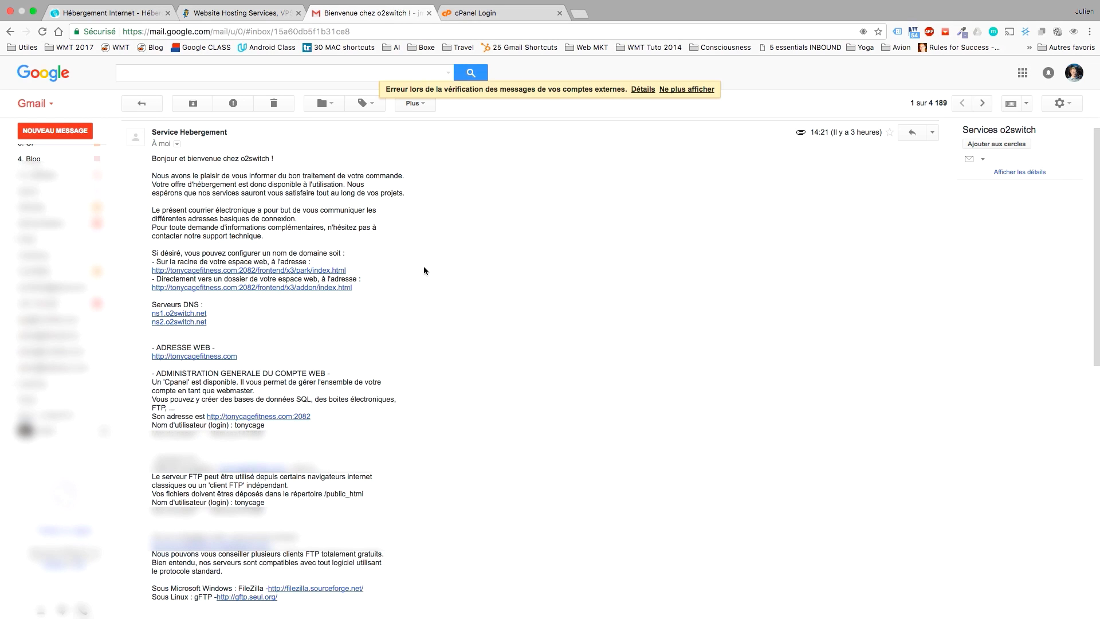
pyautogui.moveTo(265, 424); pyautogui.dragTo(176, 424)
pyautogui.click(274, 434)
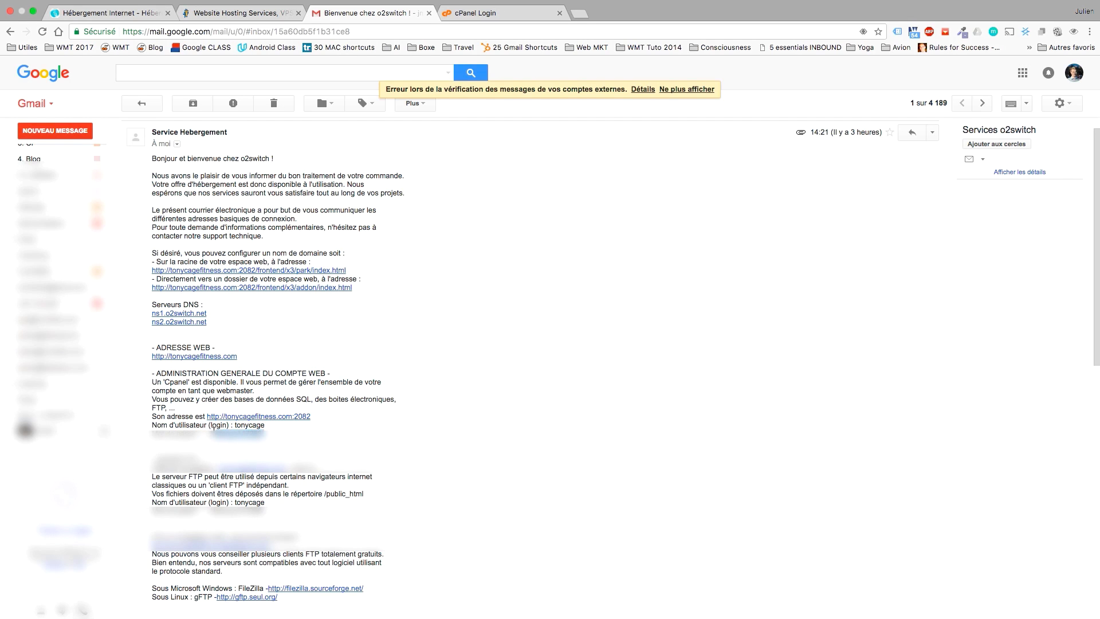
pyautogui.click(474, 13)
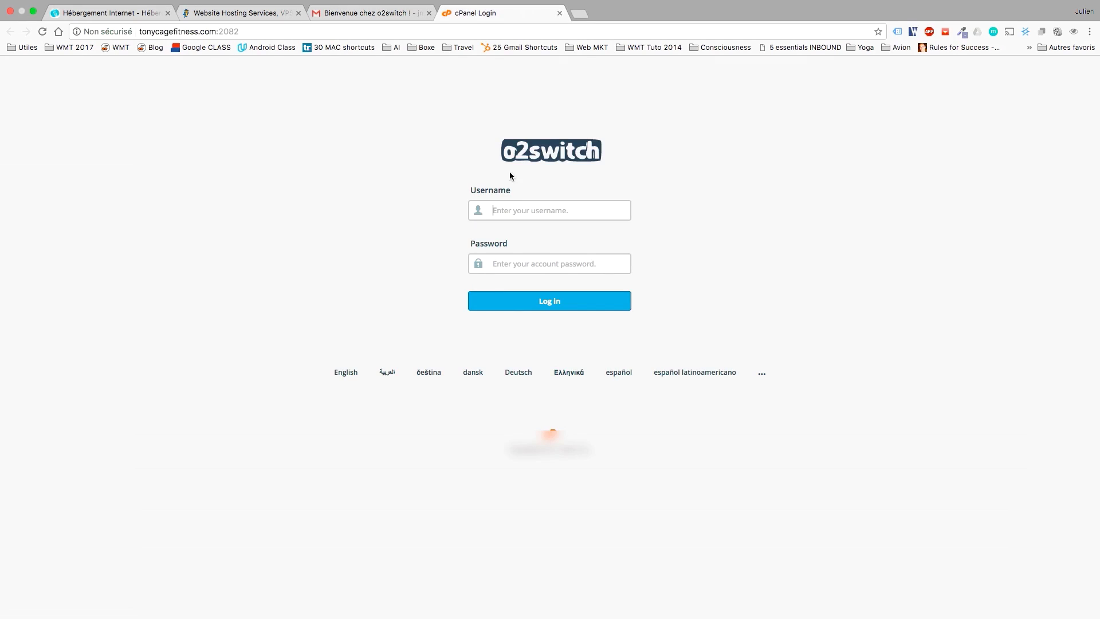
pyautogui.click(509, 201)
pyautogui.write('tonycage')
pyautogui.click(546, 262)
pyautogui.press('super+v')
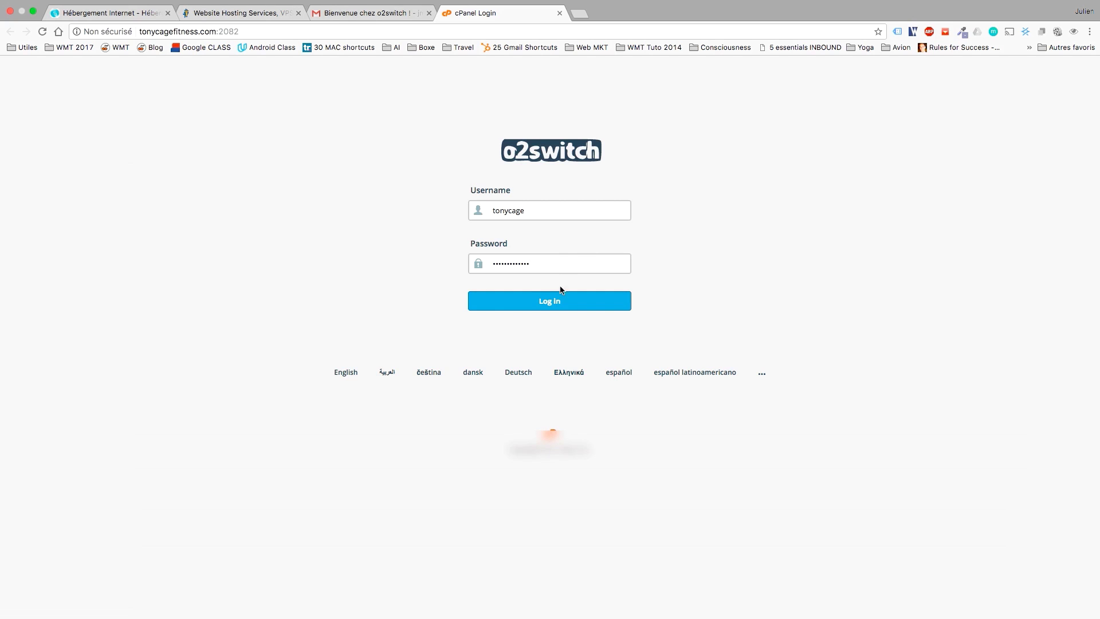
pyautogui.click(559, 298)
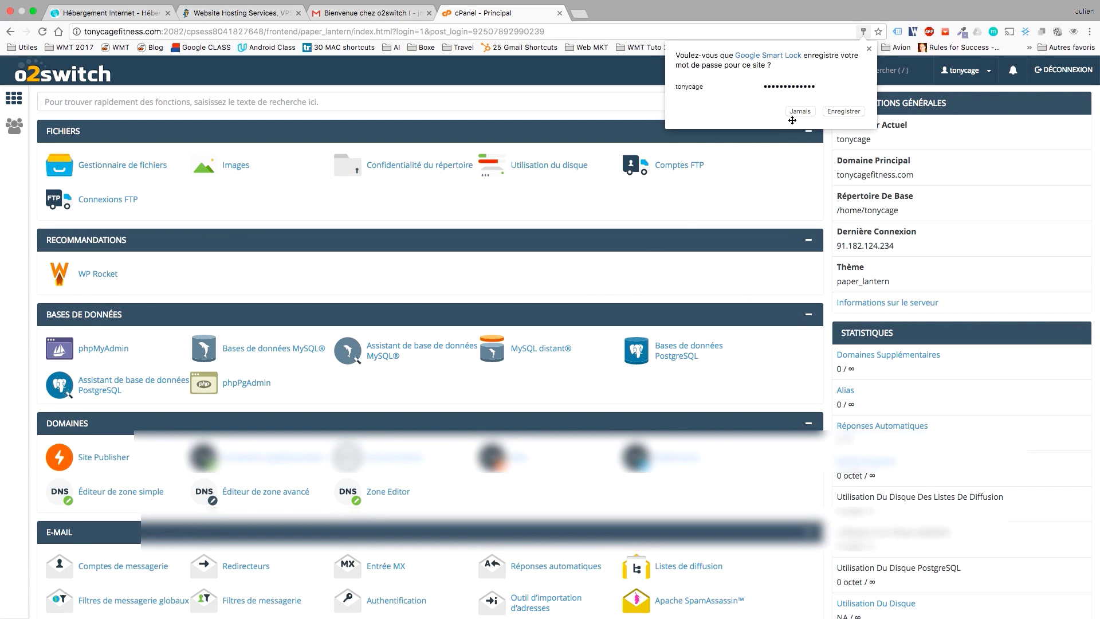
# Save the login with Enregistrer, then open WordPress from Softaculous Apps Installer.
pyautogui.click(831, 112)
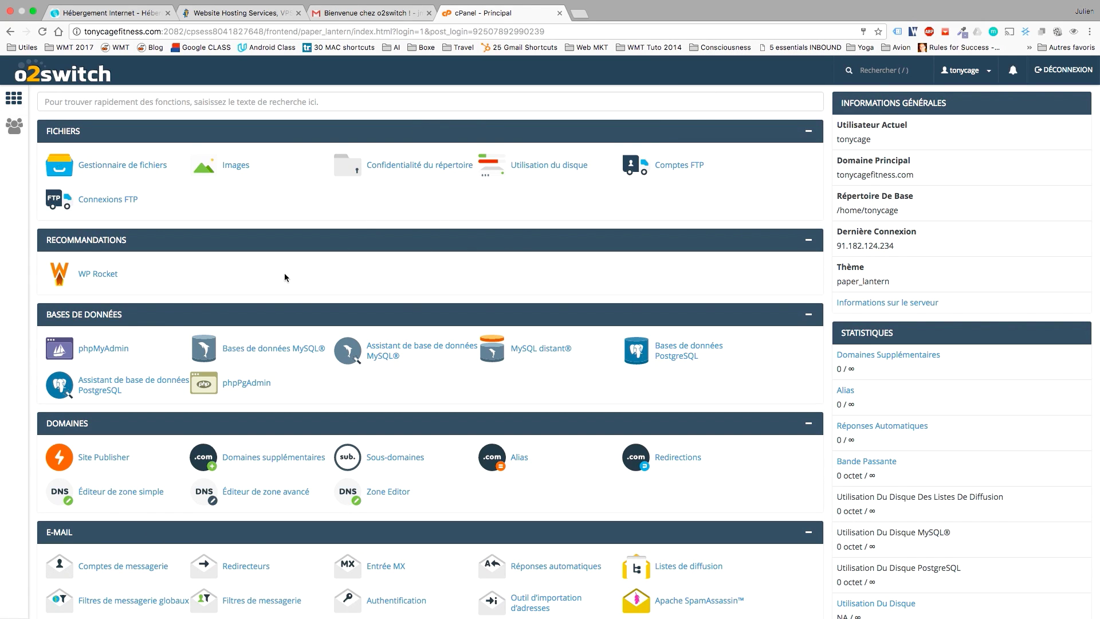
pyautogui.scroll(-5, 284, 277)
pyautogui.scroll(-10, 285, 277)
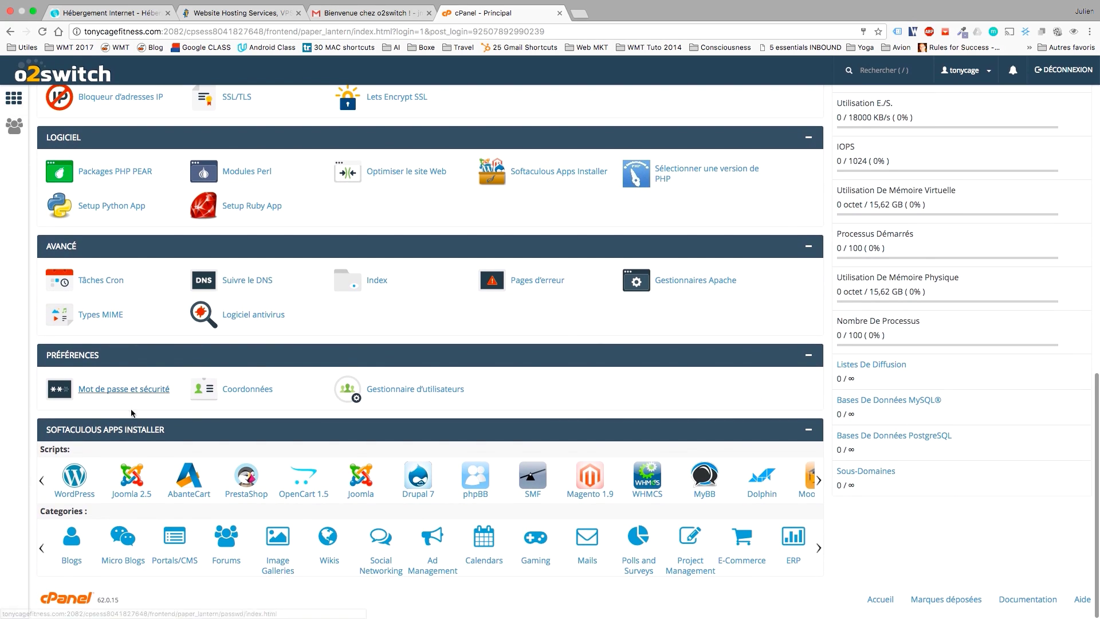
pyautogui.click(72, 480)
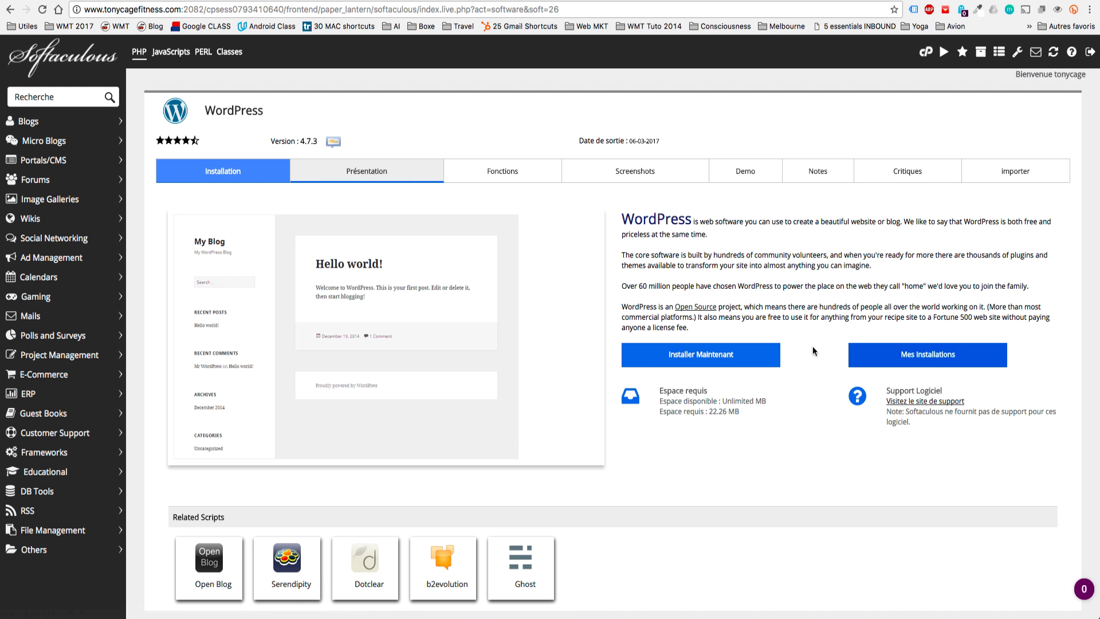
pyautogui.click(742, 352)
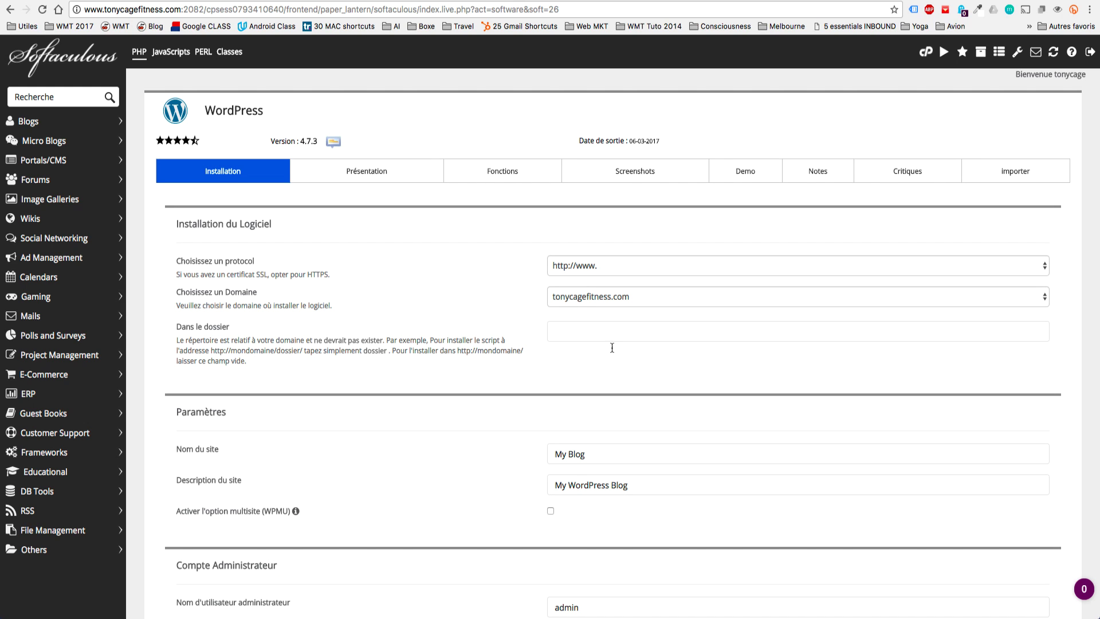
pyautogui.click(627, 263)
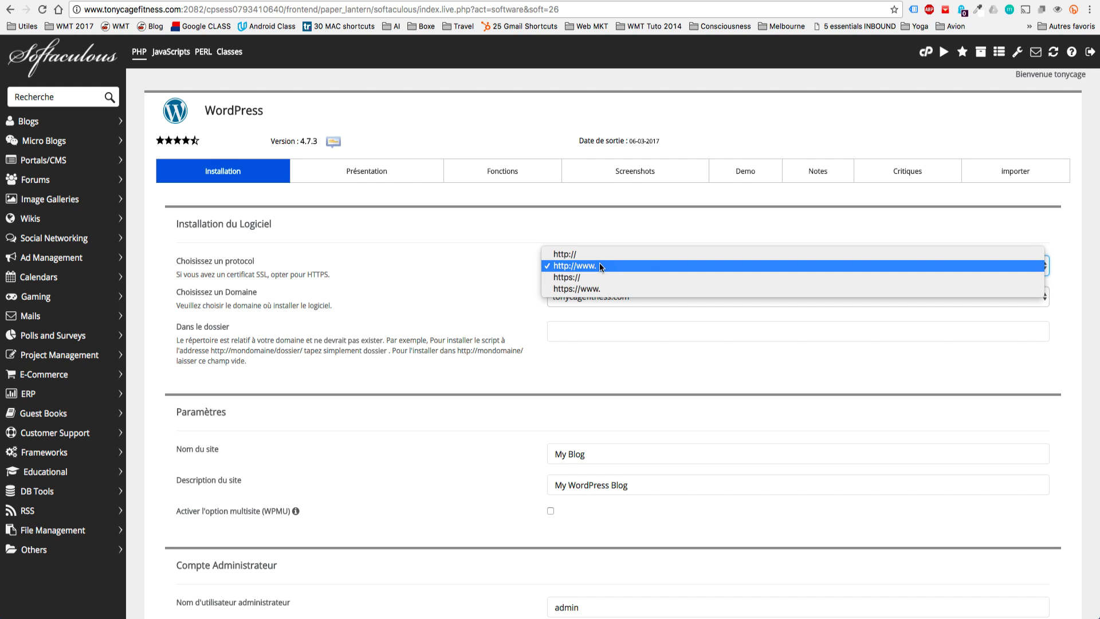
pyautogui.click(600, 264)
pyautogui.click(568, 267)
pyautogui.click(452, 277)
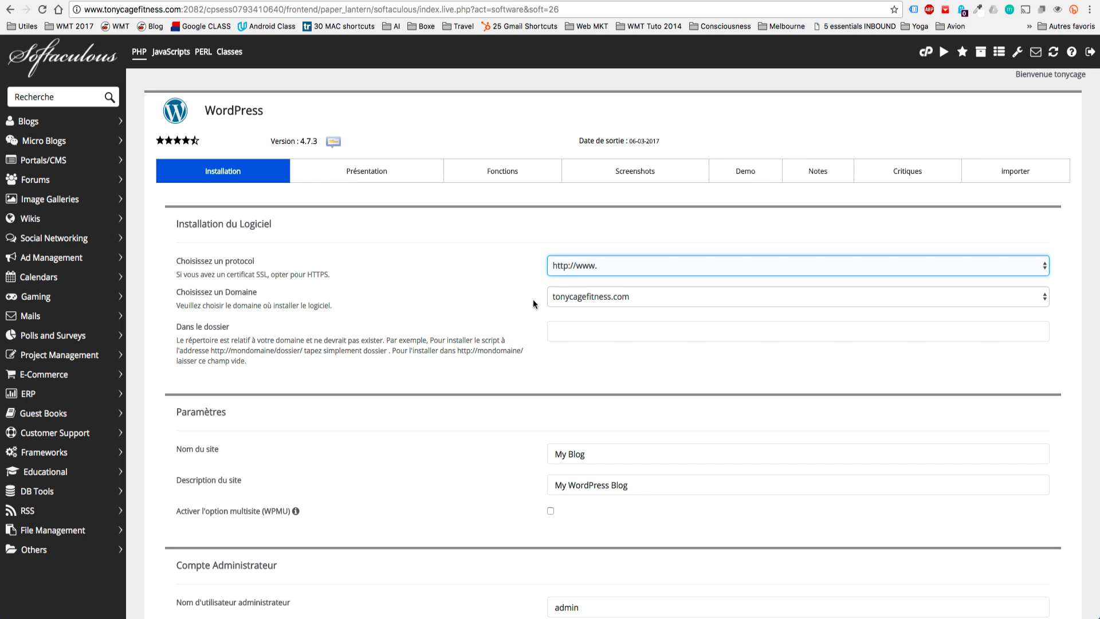
pyautogui.click(618, 296)
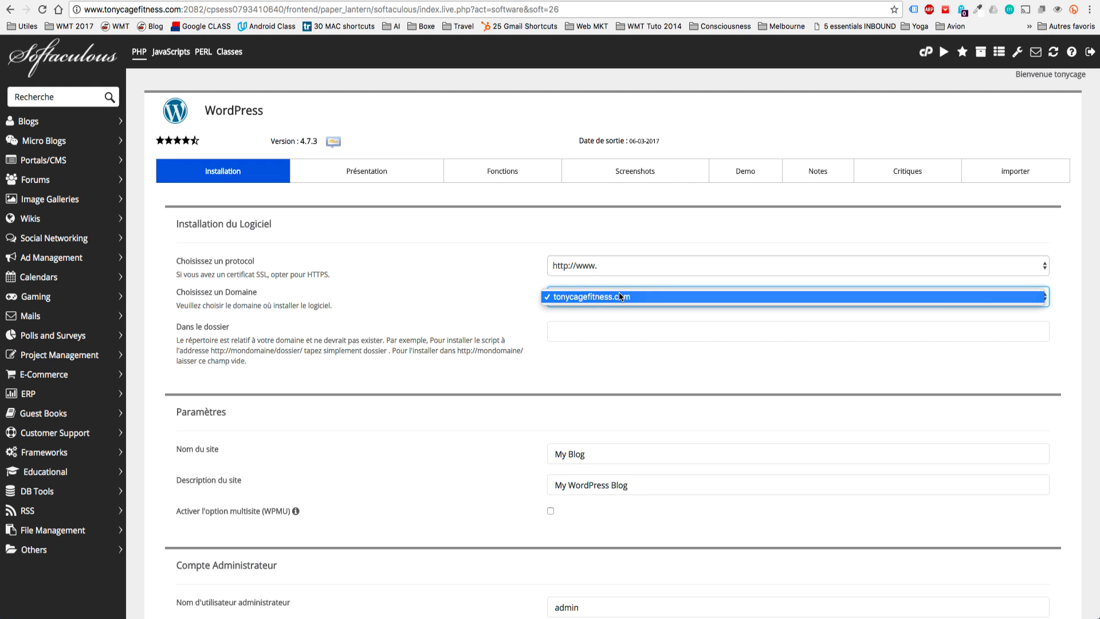
pyautogui.click(619, 296)
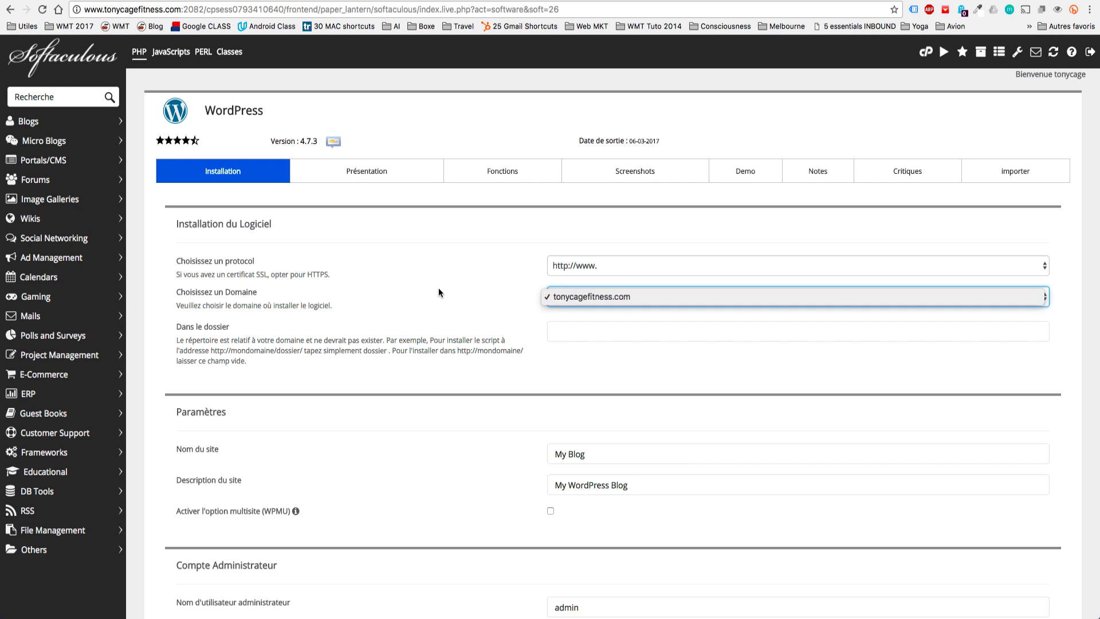
pyautogui.click(630, 296)
pyautogui.click(602, 319)
pyautogui.click(642, 331)
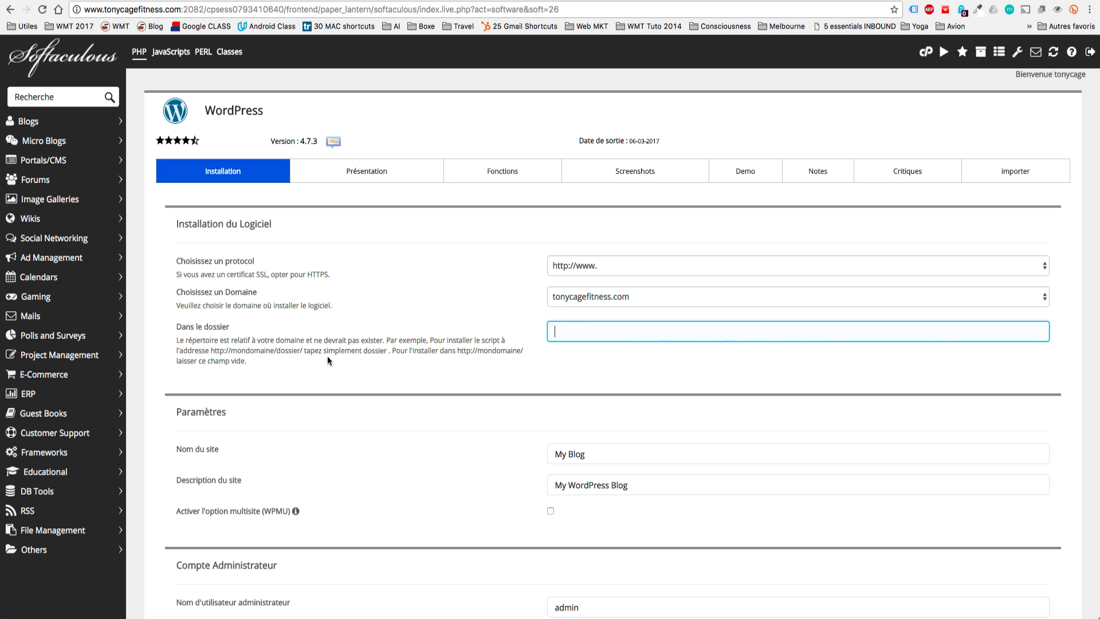
pyautogui.moveTo(303, 351); pyautogui.dragTo(273, 350)
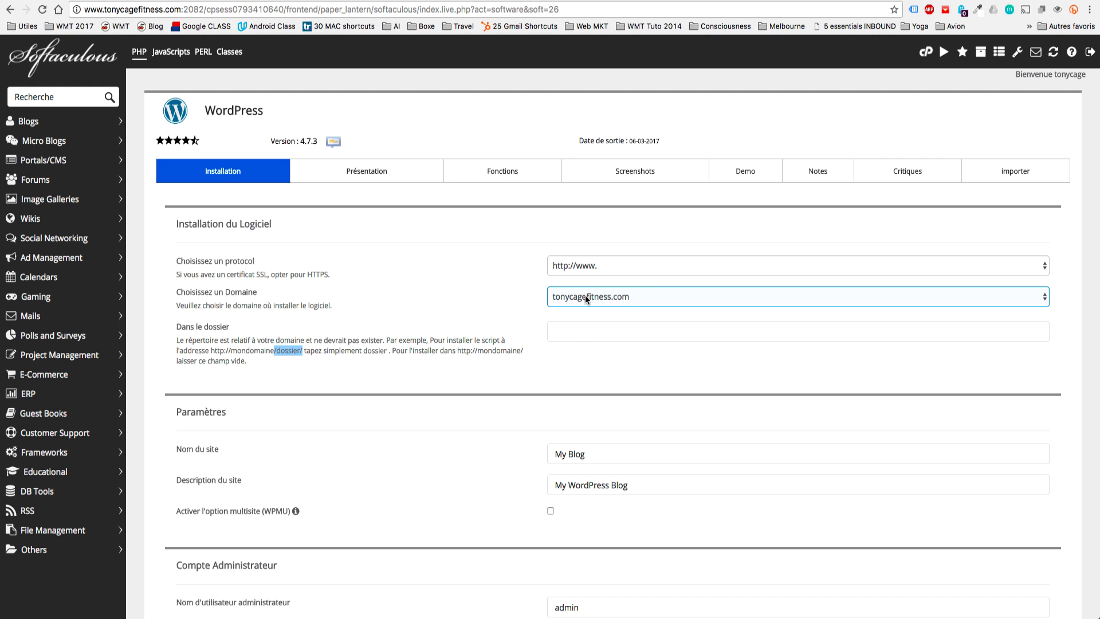
pyautogui.click(615, 329)
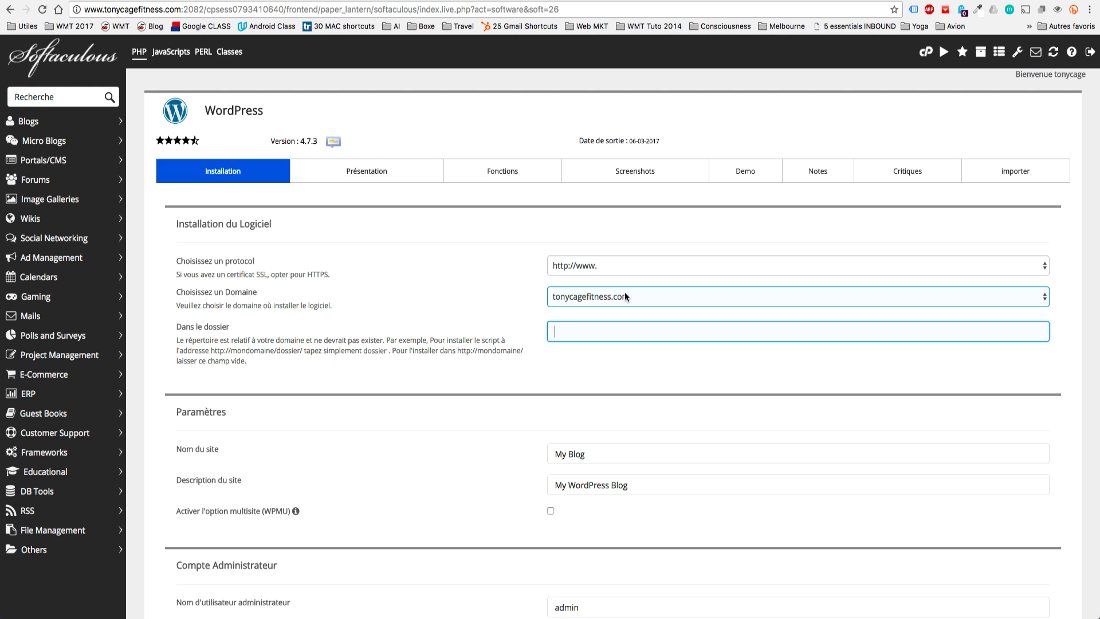
# Name the site Tony Cage Fitness with description 'Devenez fort et musclé'.
pyautogui.scroll(-3, 613, 294)
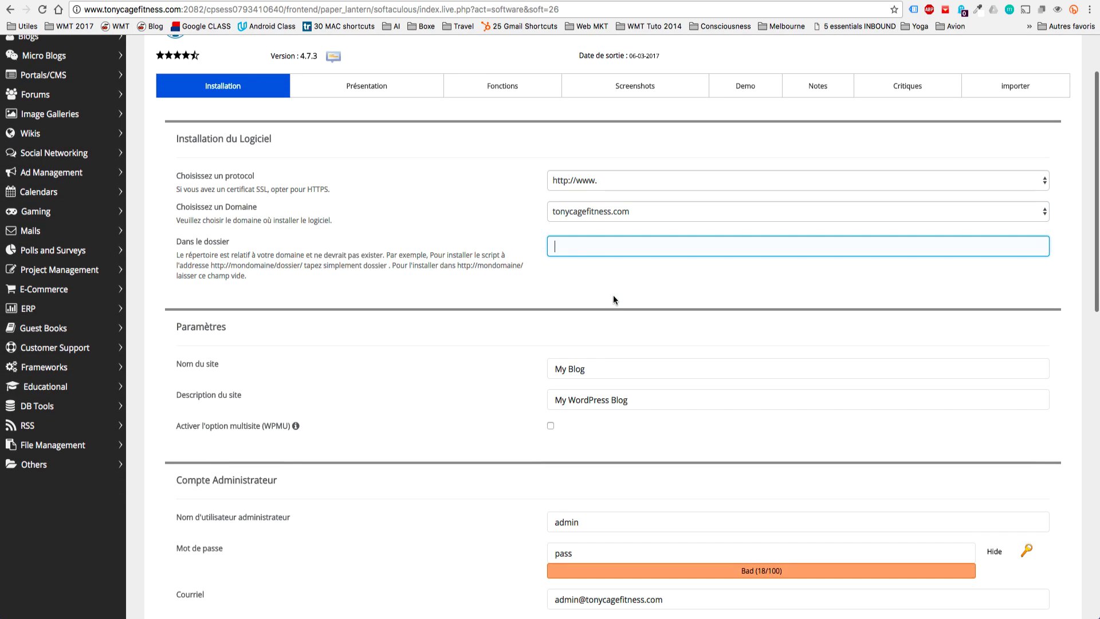
pyautogui.moveTo(665, 368); pyautogui.dragTo(507, 369)
pyautogui.write('Tony Cage Fitness')
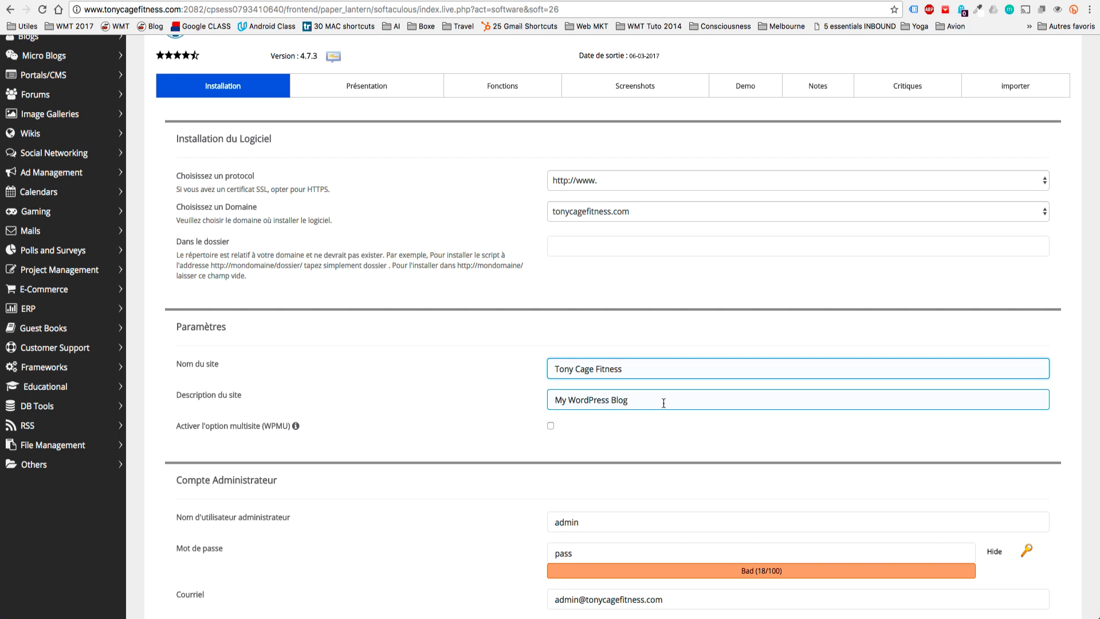
pyautogui.press('Tab')
pyautogui.write('Devenez fort')
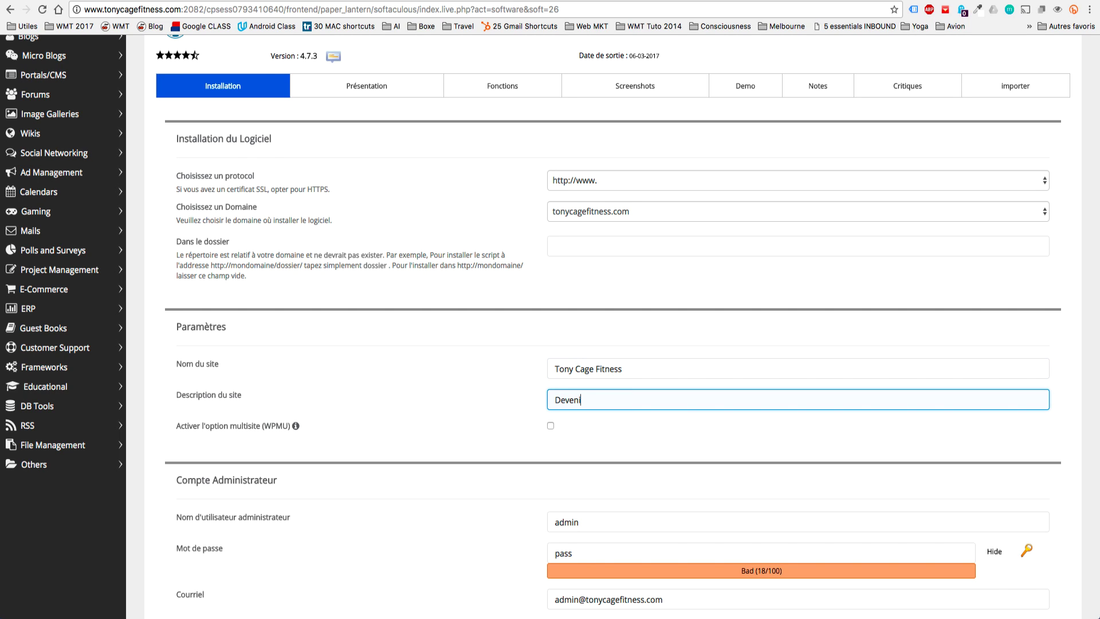
pyautogui.write(' et musclé')
# Replace the default 'admin' username with the autocompleted custom admin username.
pyautogui.scroll(-3, 488, 369)
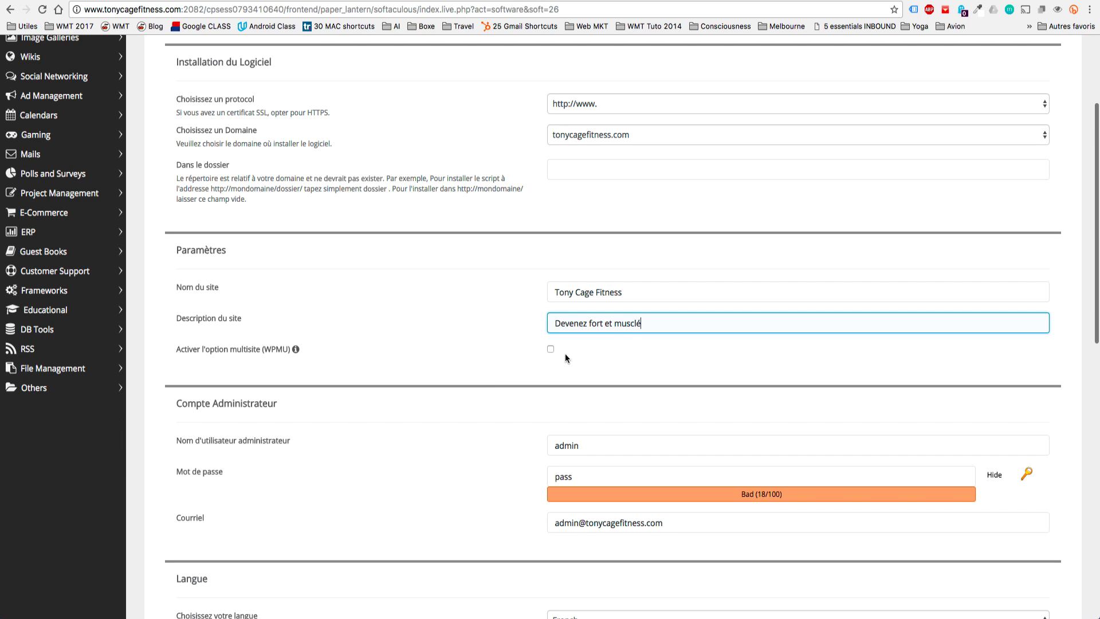
pyautogui.scroll(-4, 565, 353)
pyautogui.moveTo(589, 319); pyautogui.dragTo(531, 316)
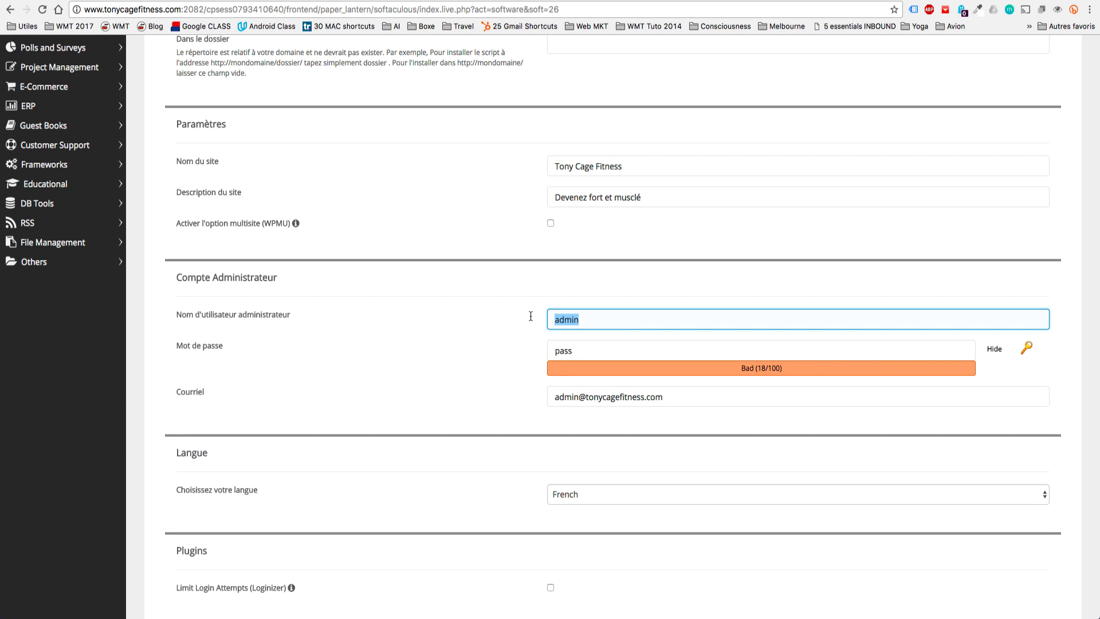
pyautogui.write('J')
pyautogui.press('Down')
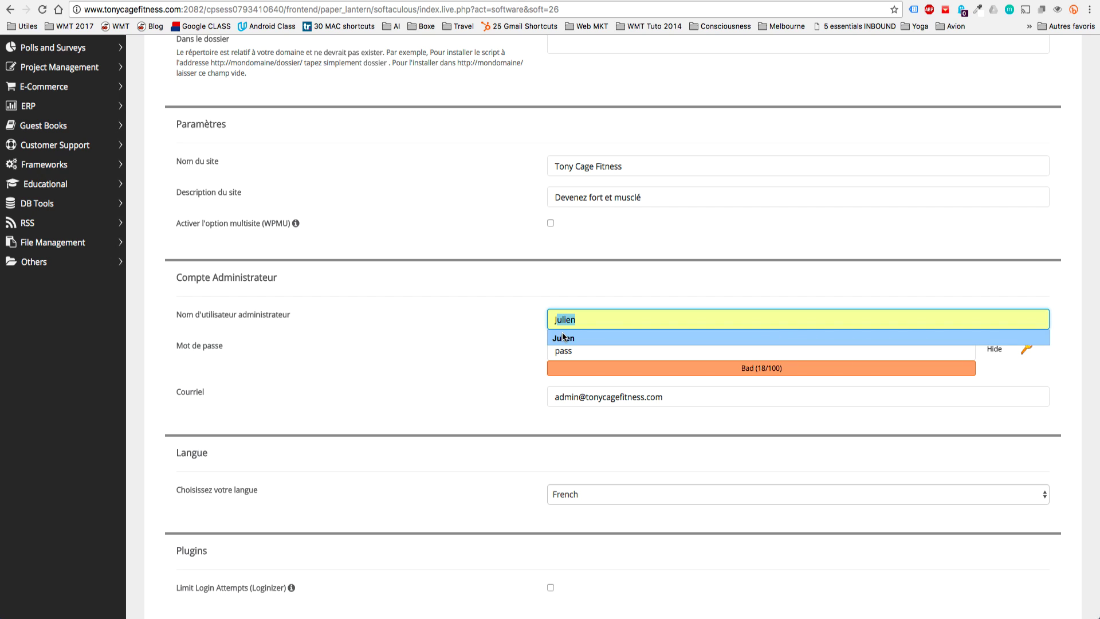
pyautogui.press('Return')
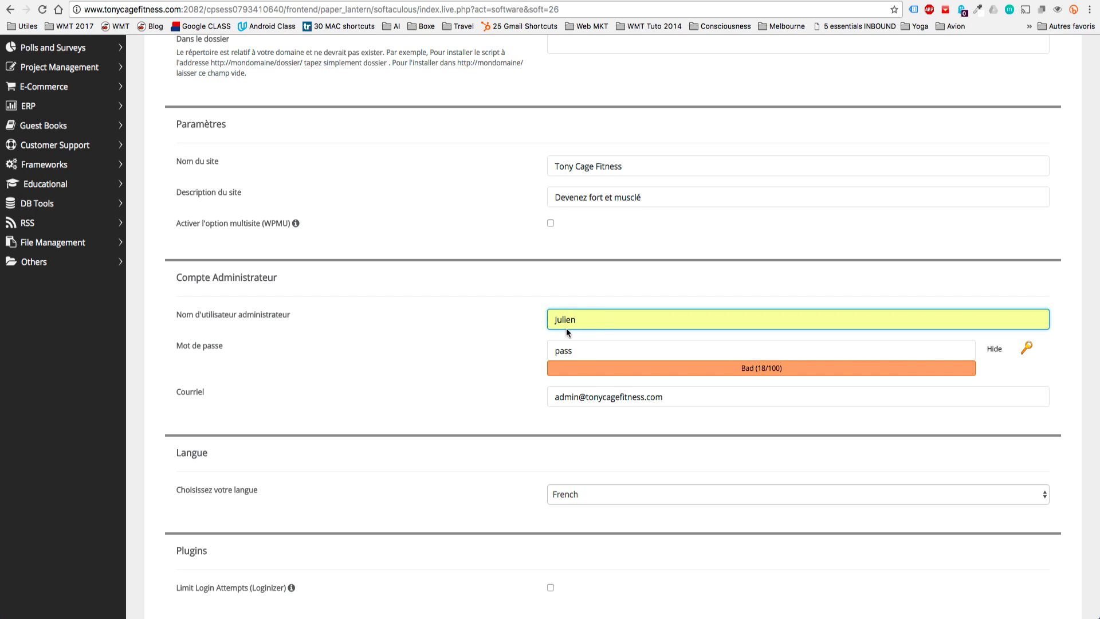
pyautogui.scroll(-2, 505, 373)
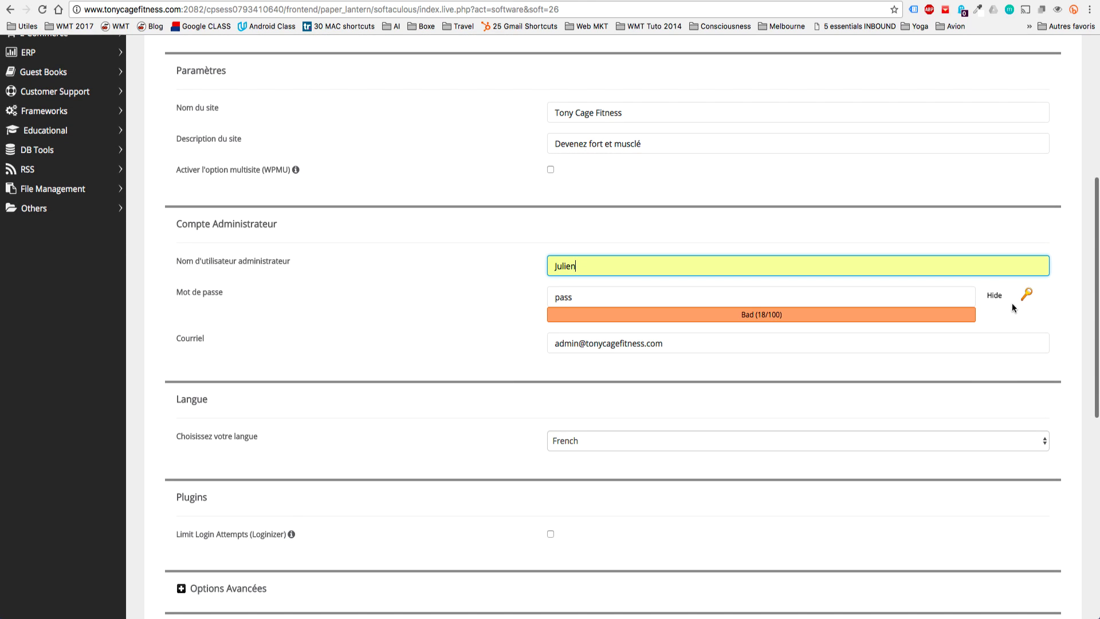
# Replace the default admin password with a strong, masked password in the Mot de passe field.
pyautogui.click(995, 295)
pyautogui.doubleClick(561, 296)
pyautogui.write('123')
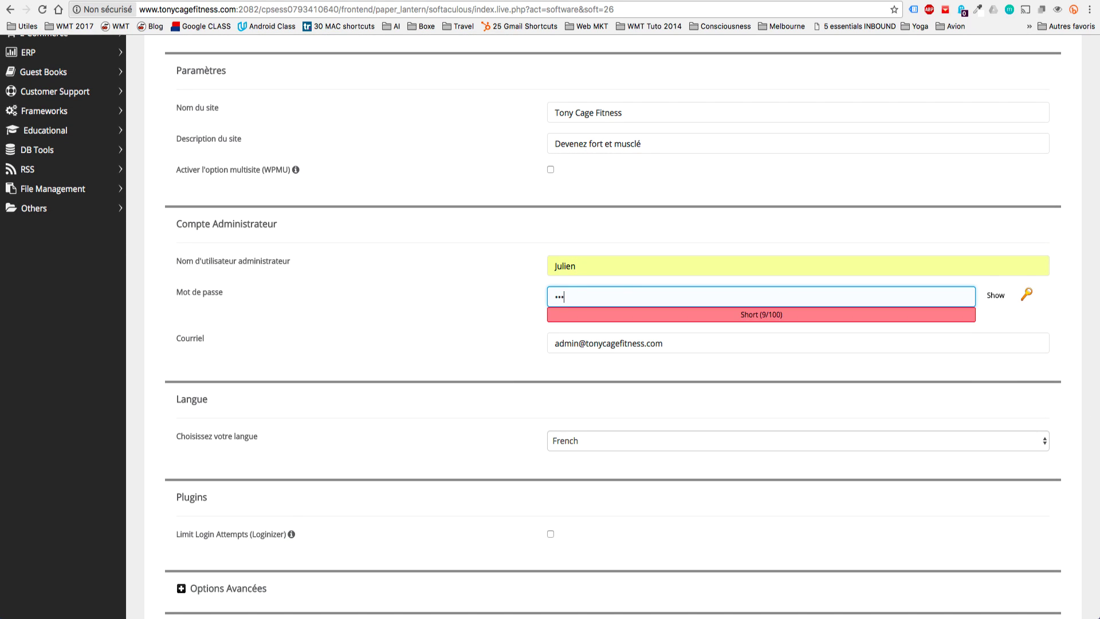
pyautogui.write('••••••••••')
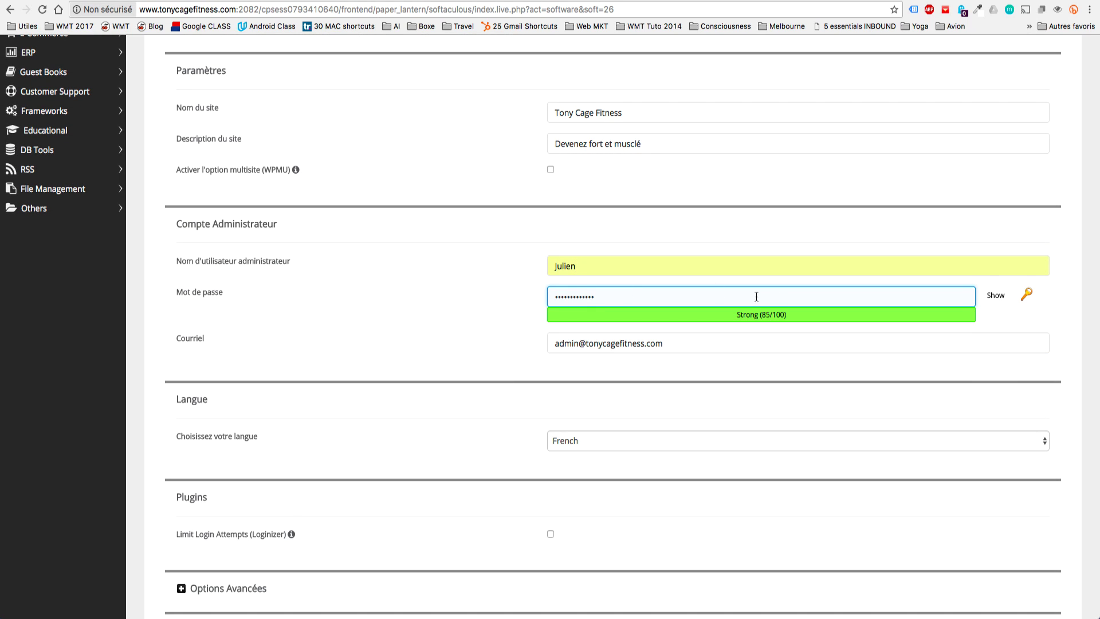
# Clear the default admin e-mail in Courriel and fill in the owner's saved address from autofill.
pyautogui.click(681, 342)
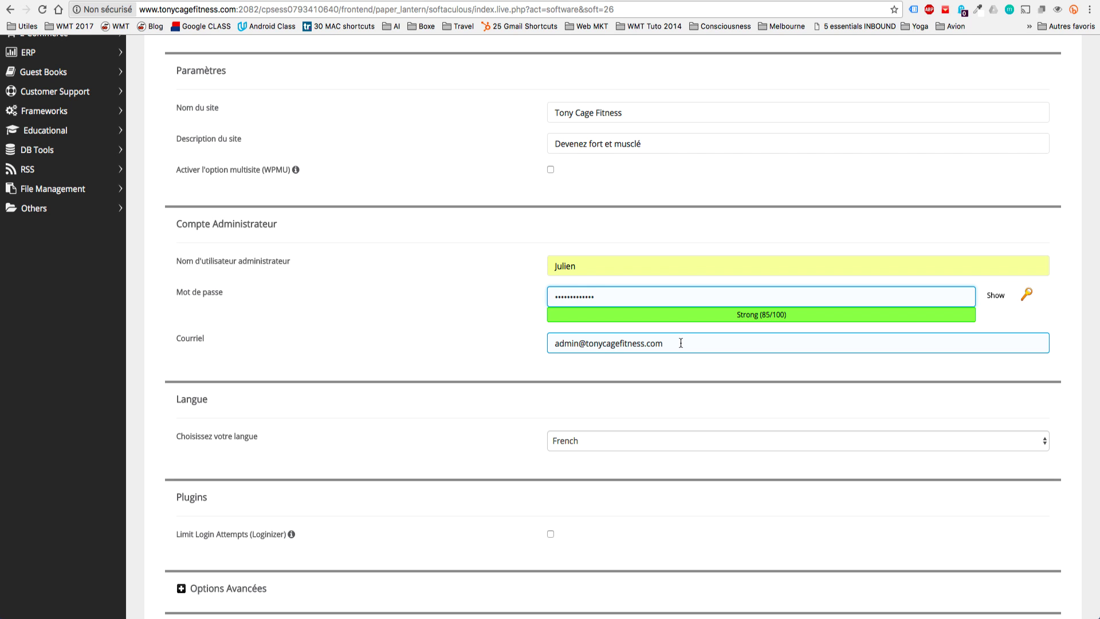
pyautogui.click(578, 343)
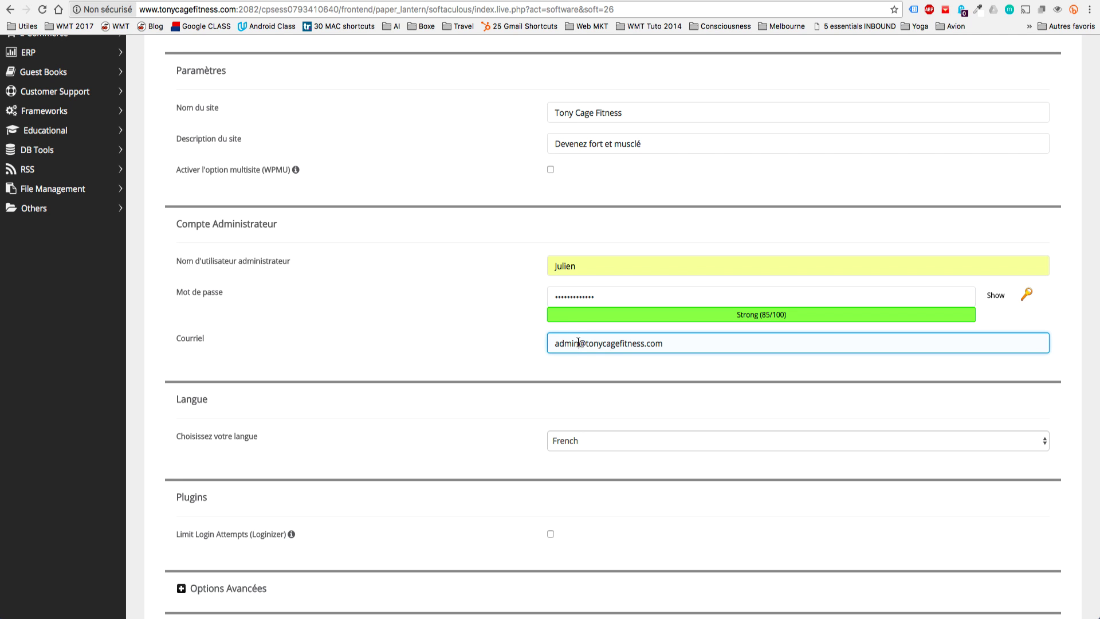
pyautogui.moveTo(578, 342); pyautogui.dragTo(531, 339)
pyautogui.moveTo(586, 347); pyautogui.dragTo(722, 345)
pyautogui.doubleClick(569, 347)
pyautogui.moveTo(678, 345); pyautogui.dragTo(486, 317)
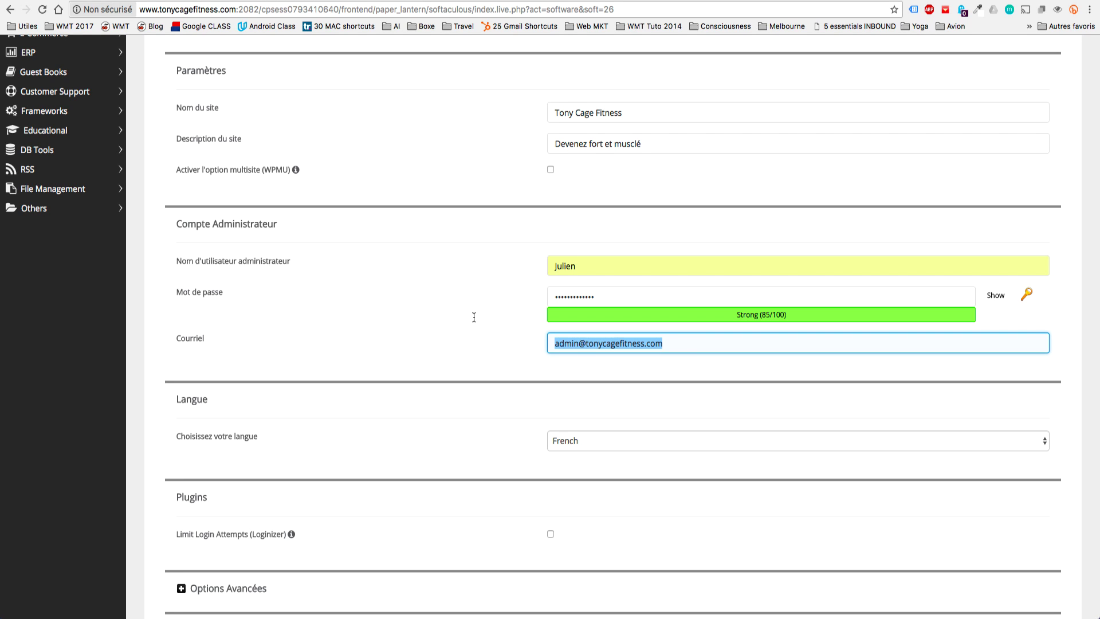
pyautogui.press('BackSpace')
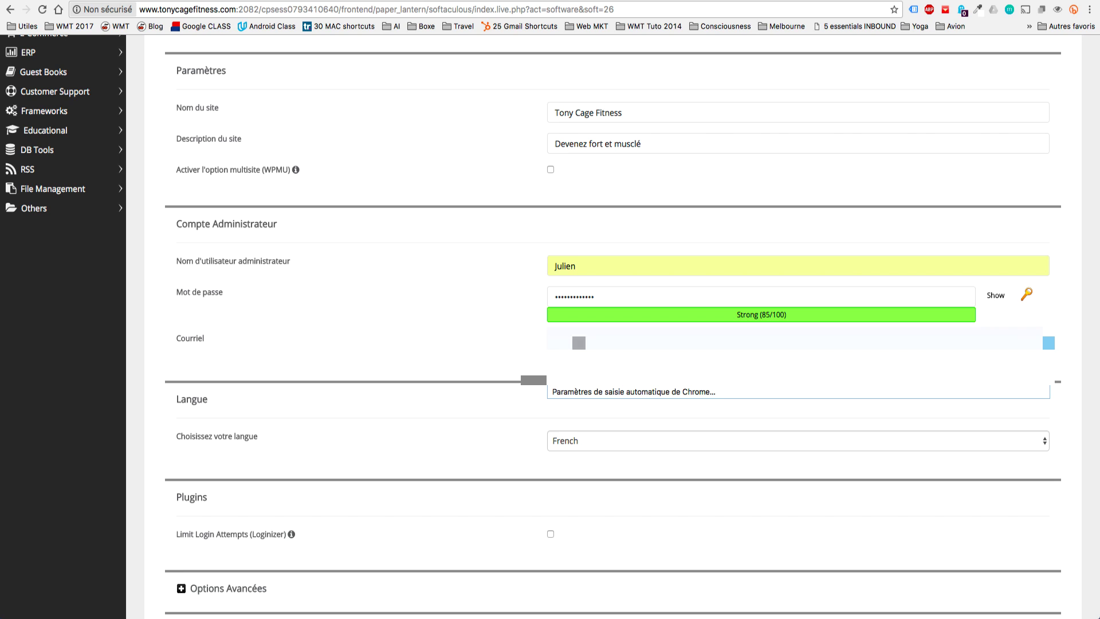
pyautogui.press('Down')
pyautogui.press('Return')
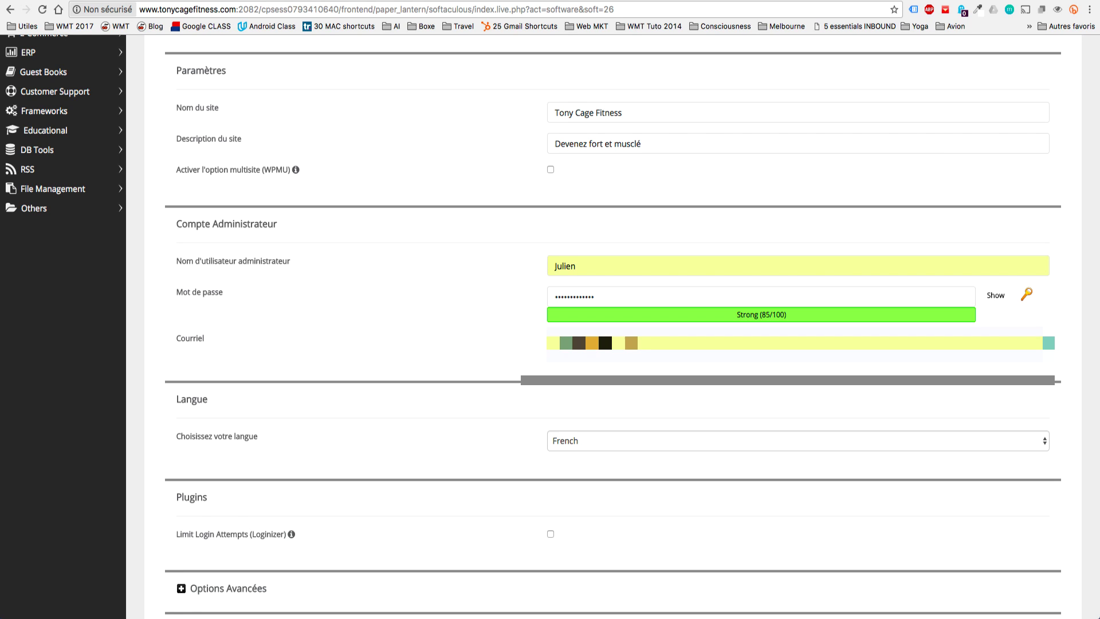
pyautogui.press('Down')
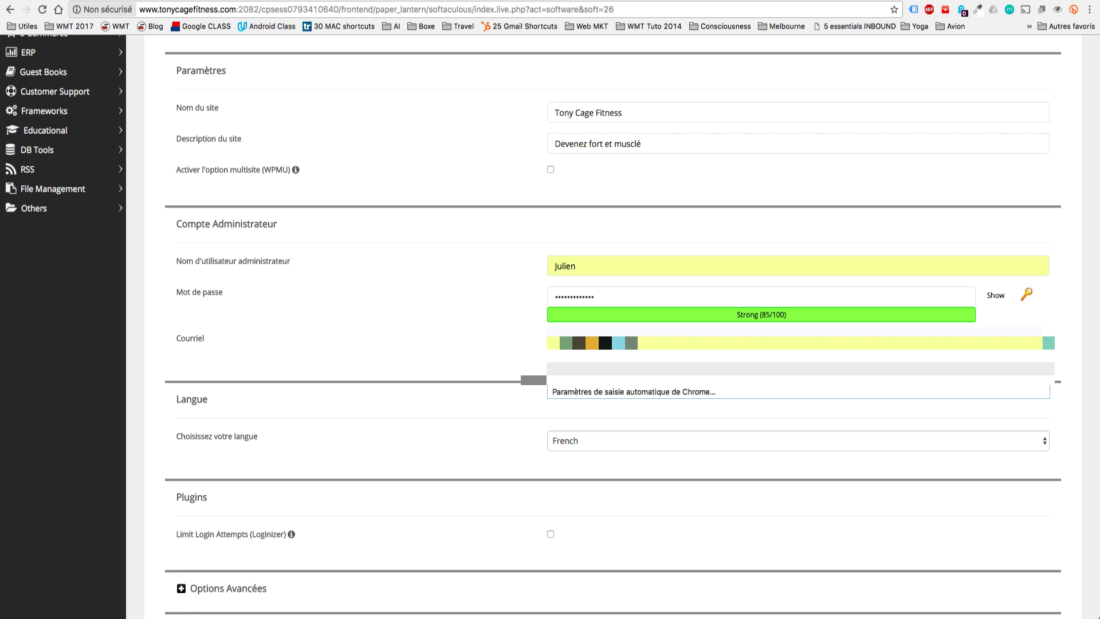
pyautogui.click(498, 328)
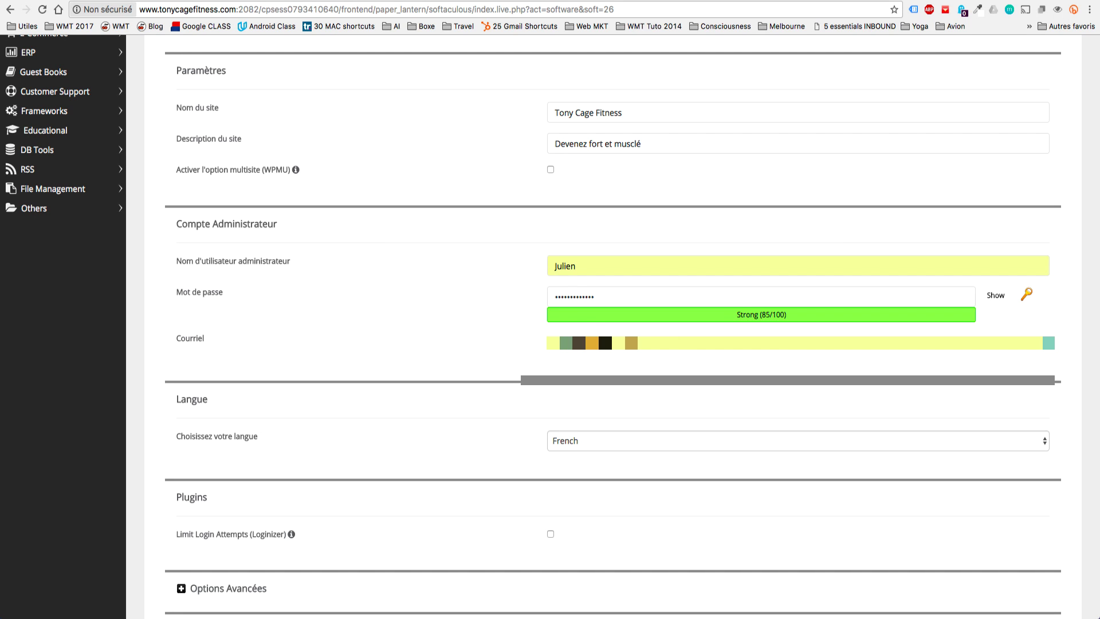
# Tick the Limit Login Attempts (Loginizer) plugin option.
pyautogui.scroll(-3, 601, 325)
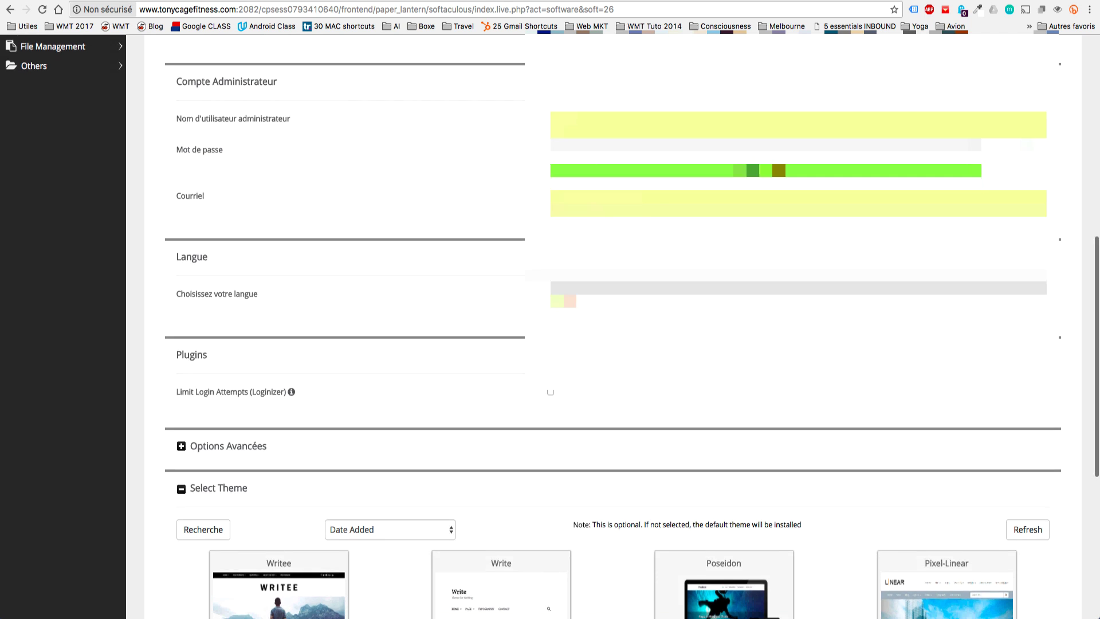
pyautogui.scroll(-3, 600, 325)
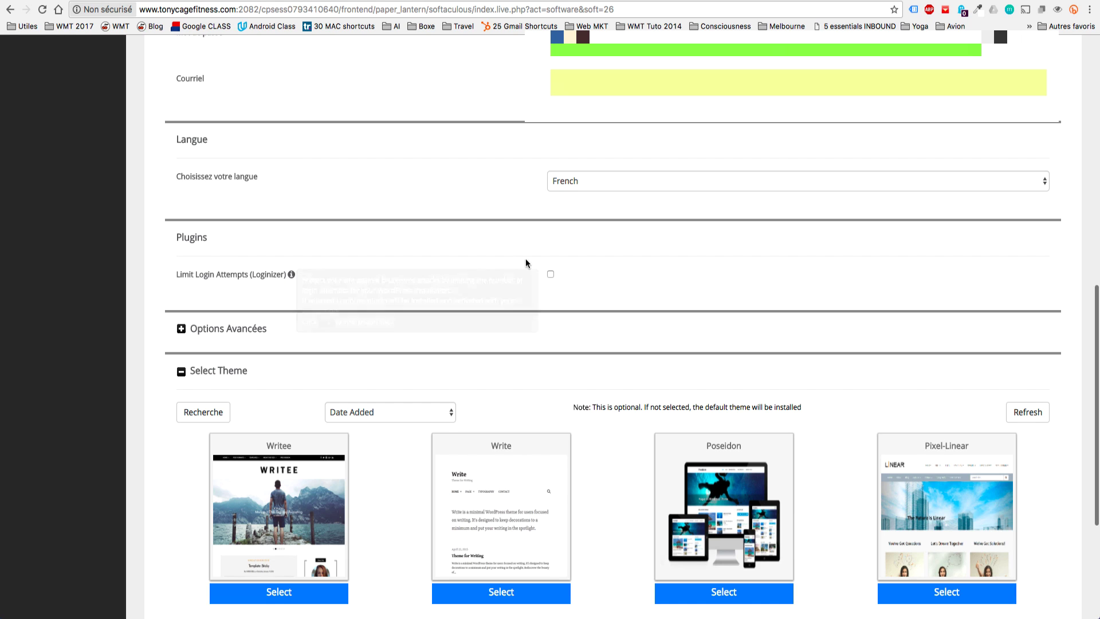
pyautogui.click(550, 276)
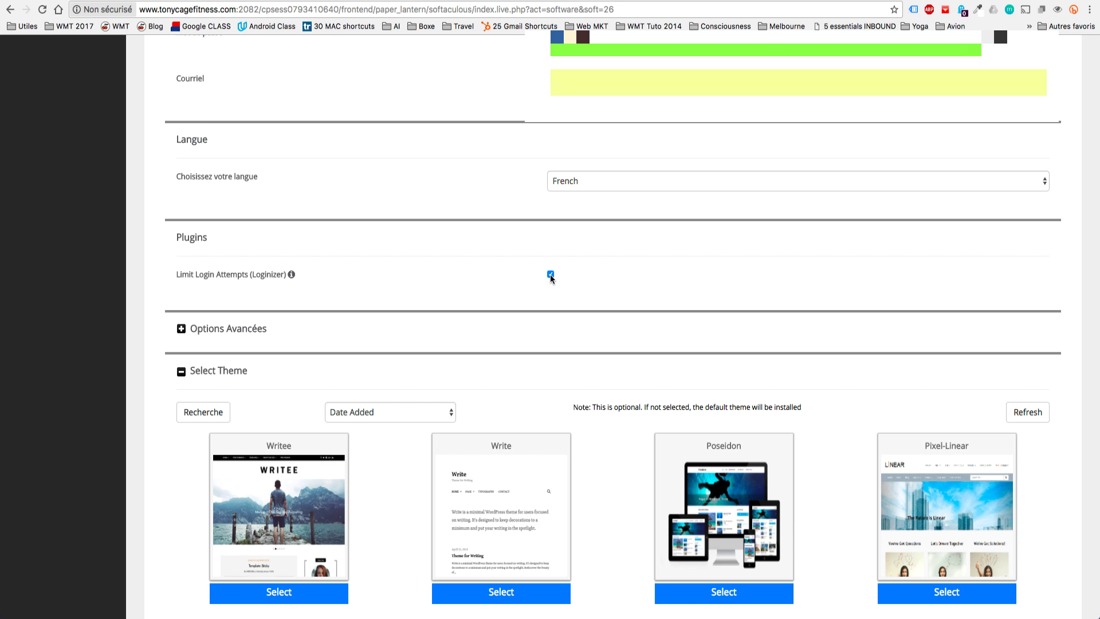
# Leave the theme selection at its default and accept the suggested e-mail for installation details.
pyautogui.scroll(-2, 550, 275)
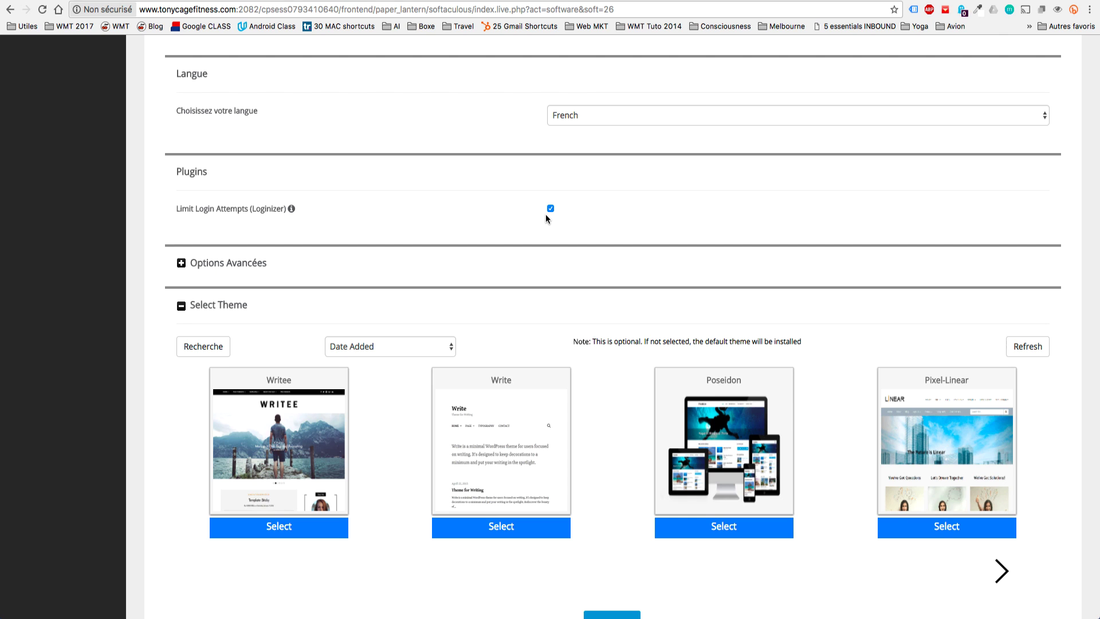
pyautogui.scroll(-3, 545, 214)
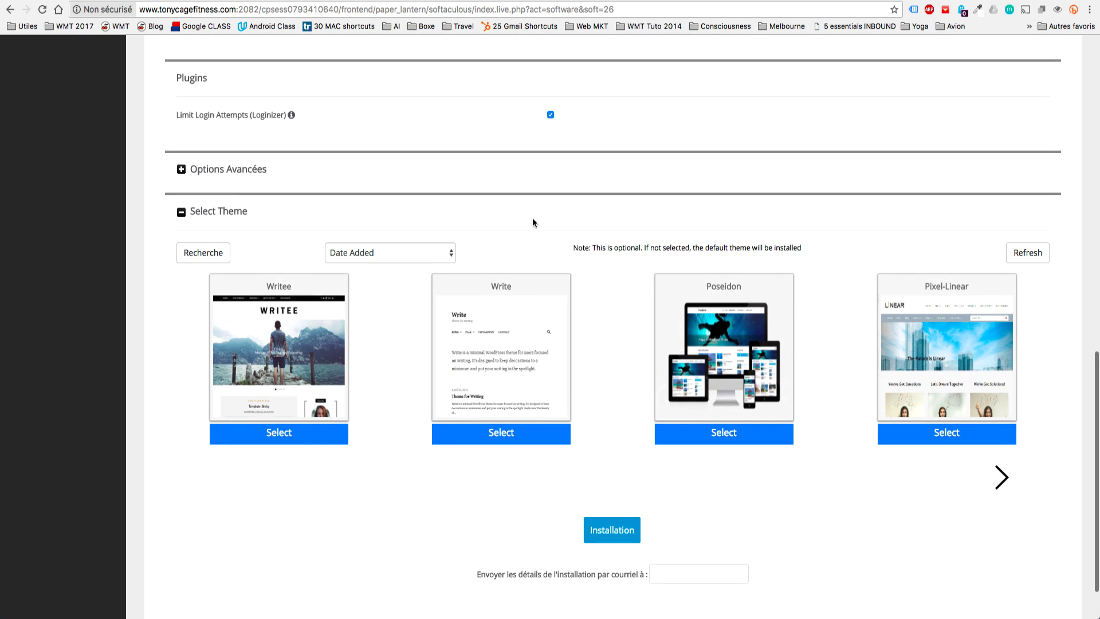
pyautogui.click(1001, 476)
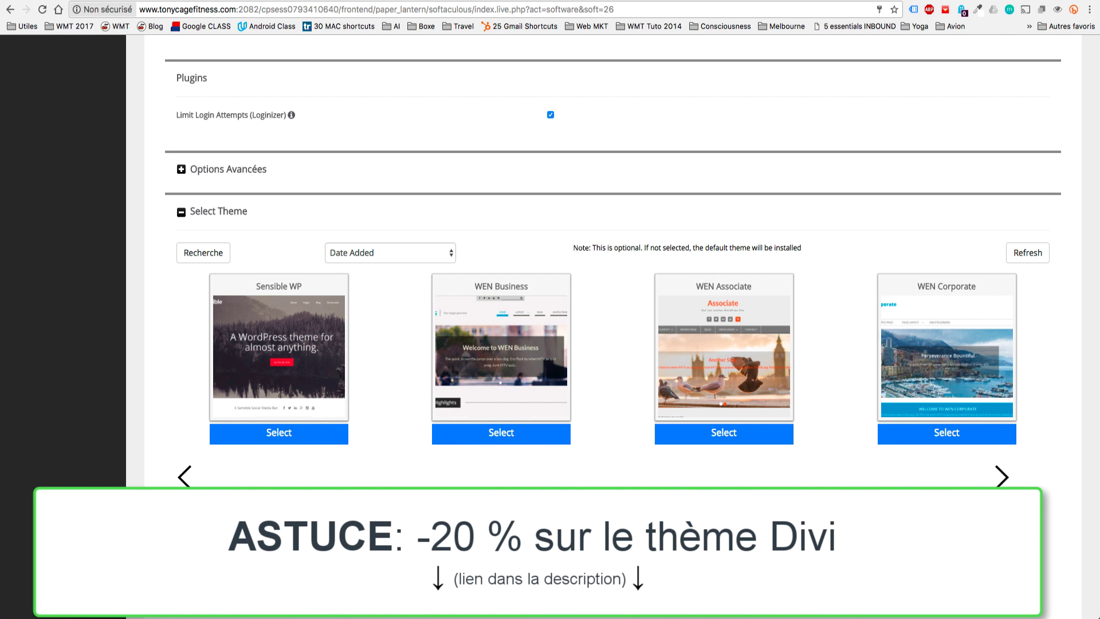
pyautogui.scroll(-1, 622, 258)
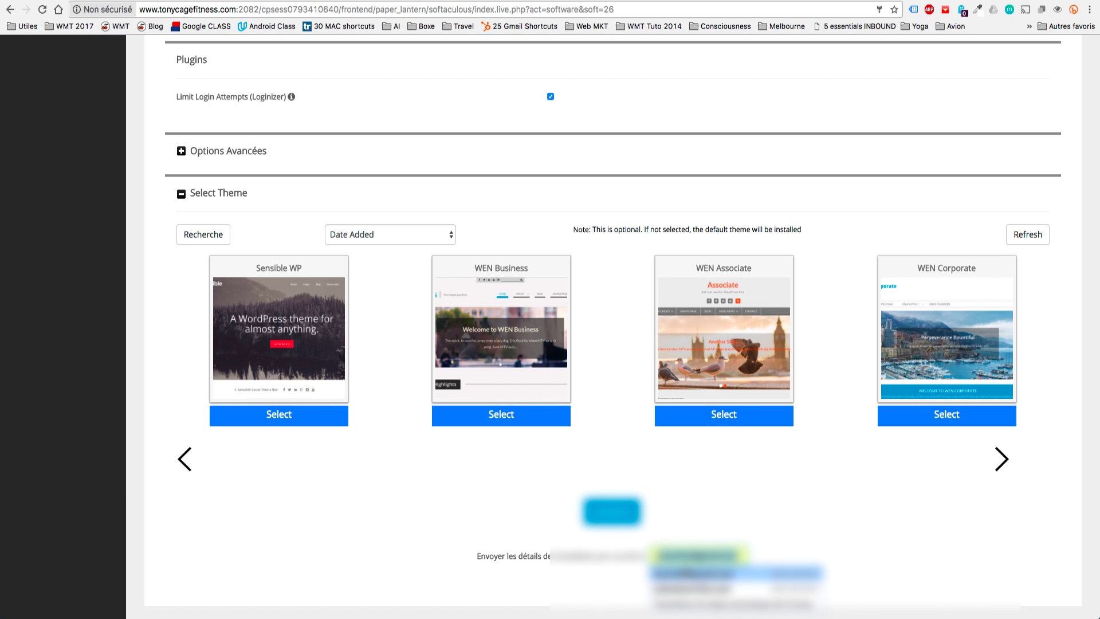
pyautogui.click(690, 573)
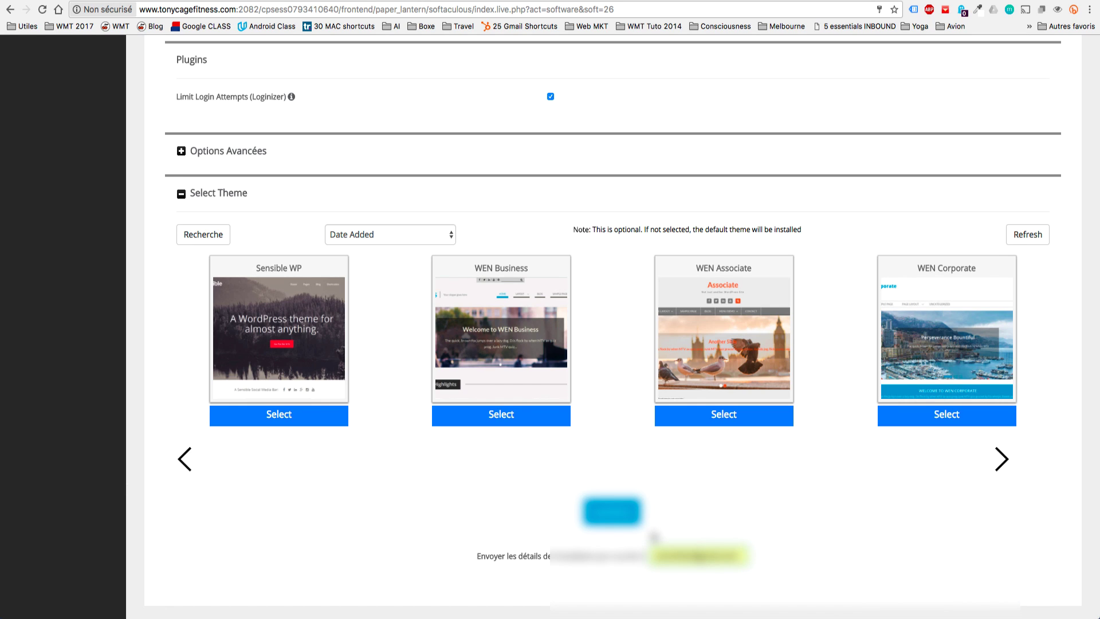
pyautogui.scroll(-1, 654, 537)
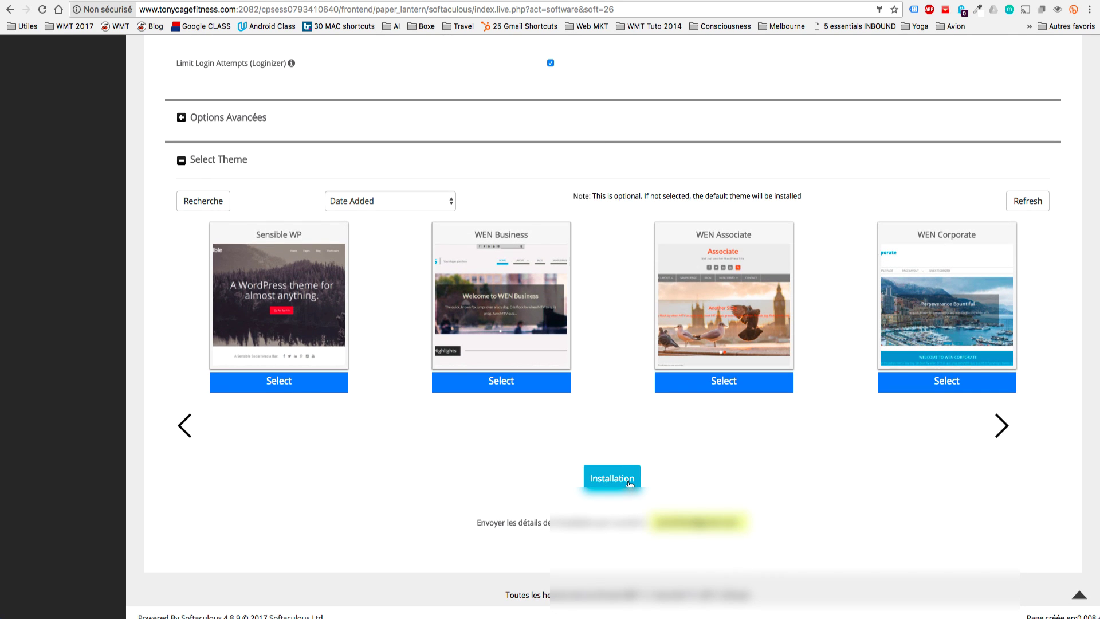
pyautogui.click(629, 484)
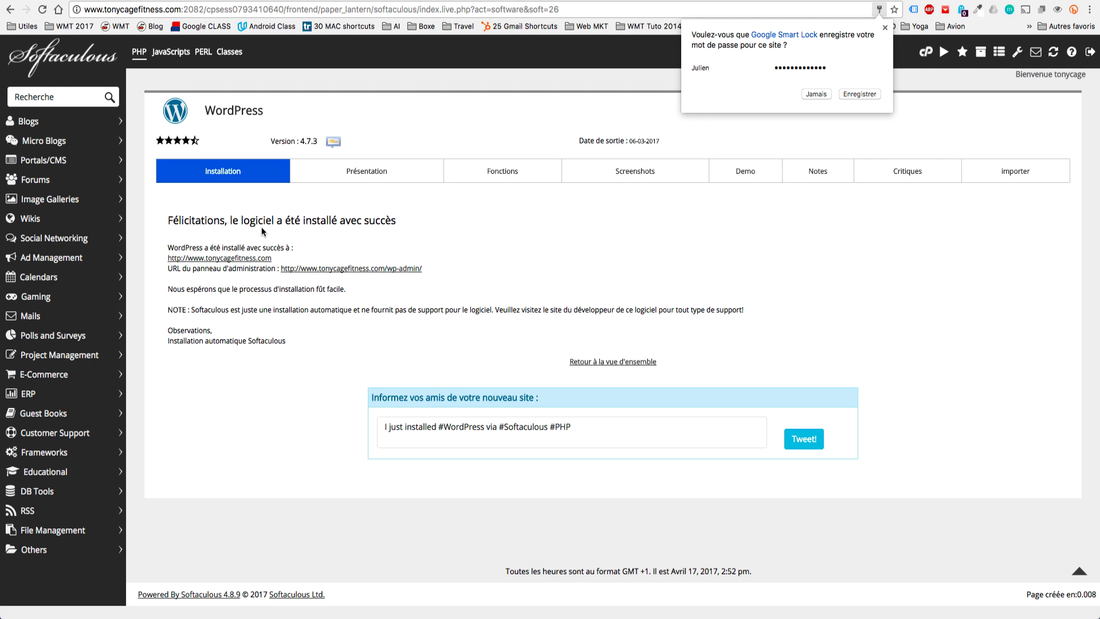
pyautogui.moveTo(475, 272); pyautogui.dragTo(172, 247)
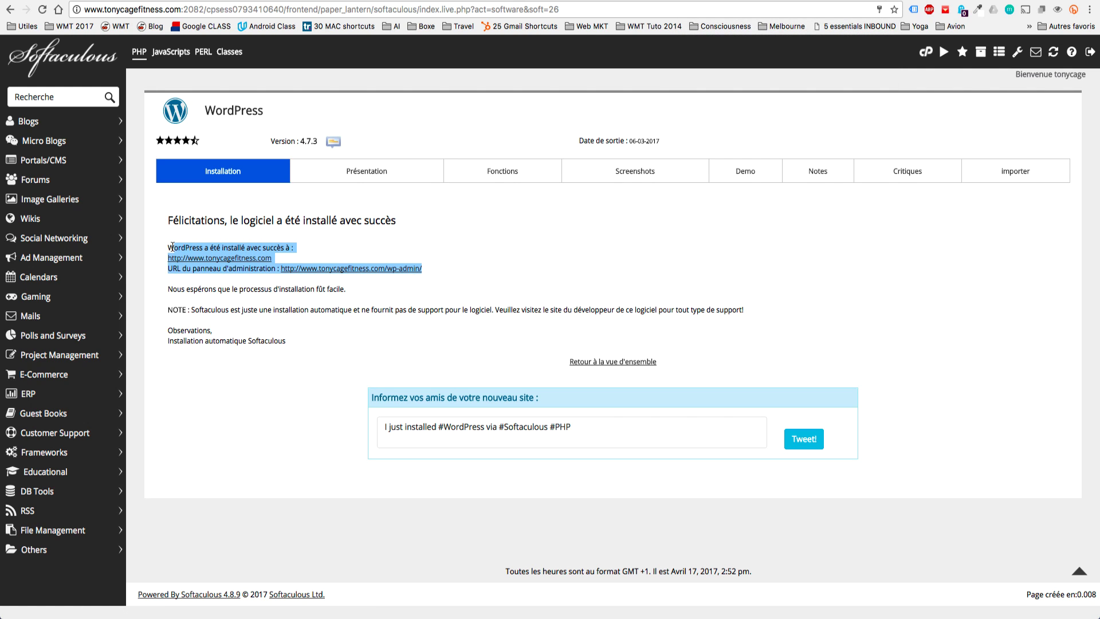
pyautogui.click(189, 247)
pyautogui.moveTo(274, 258); pyautogui.dragTo(167, 259)
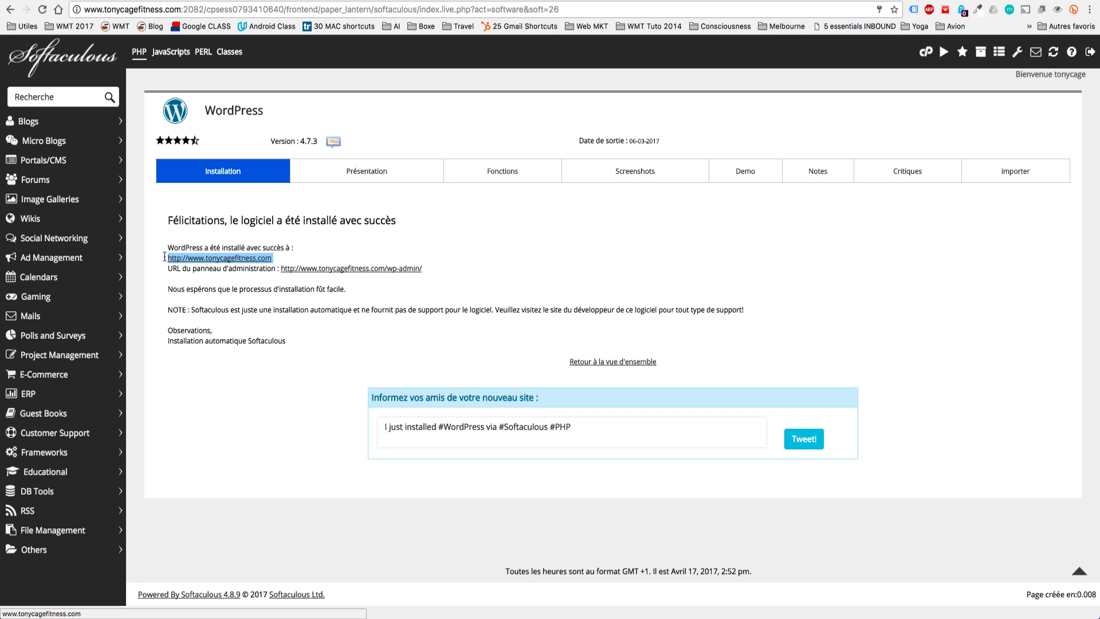
# View the new Tony Cage Fitness site, then go to its wp-admin dashboard from the Softaculous page.
pyautogui.click(186, 261)
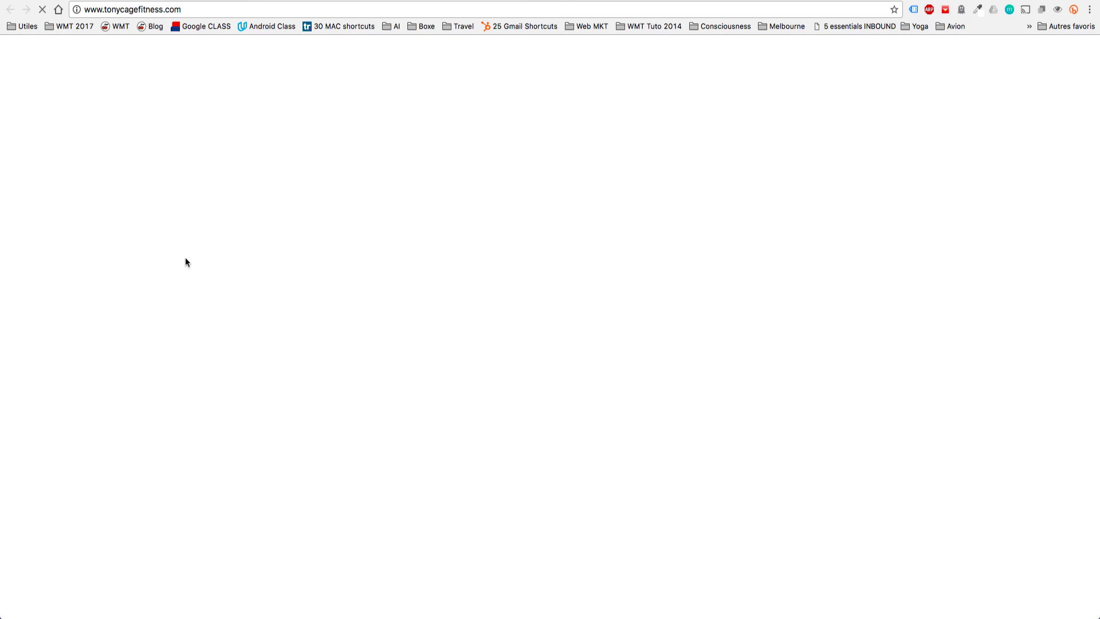
pyautogui.scroll(-10, 631, 325)
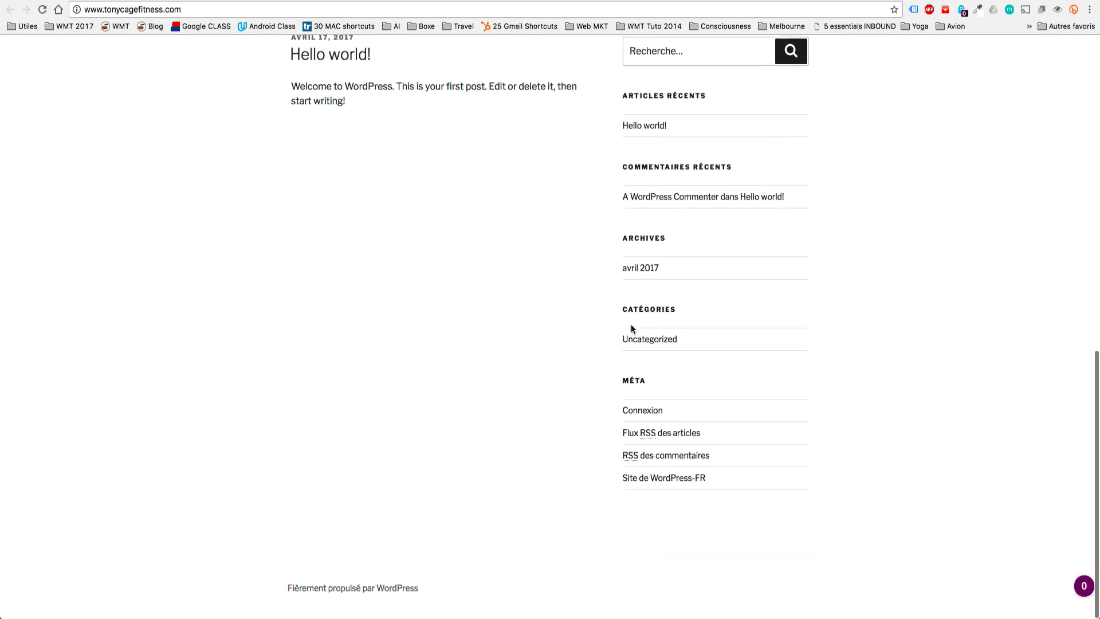
pyautogui.scroll(10, 631, 325)
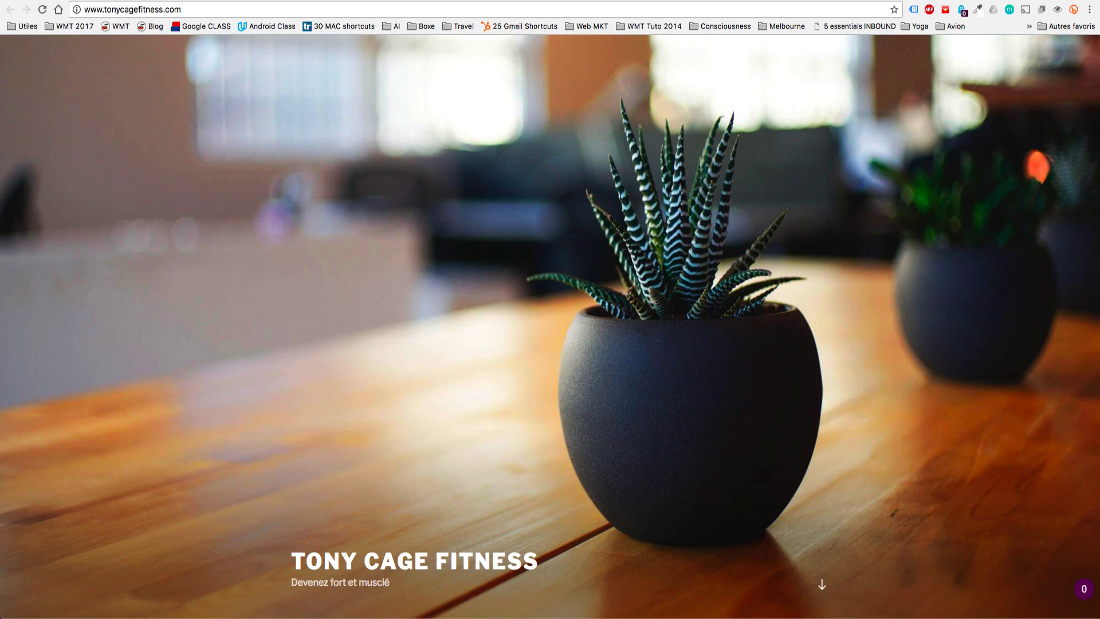
pyautogui.click(103, 1)
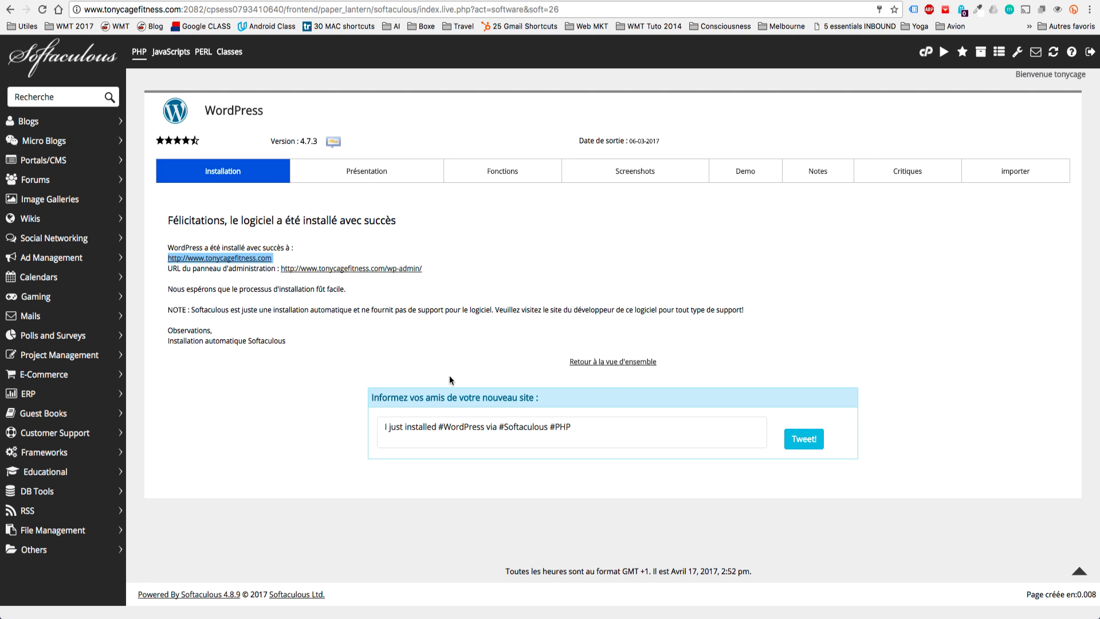
pyautogui.click(403, 269)
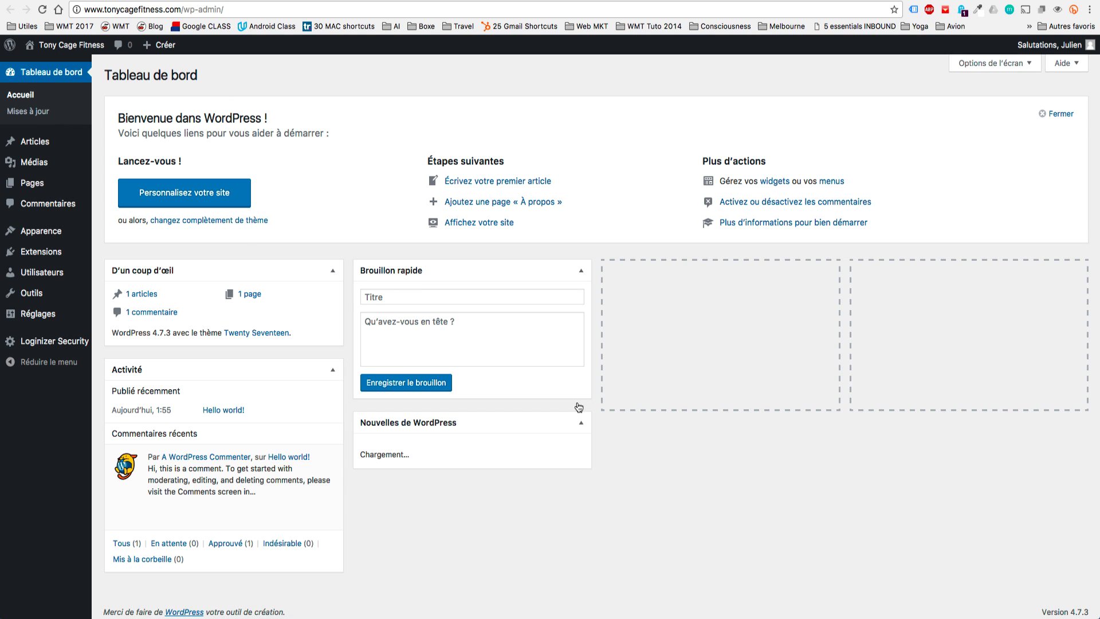
pyautogui.click(57, 273)
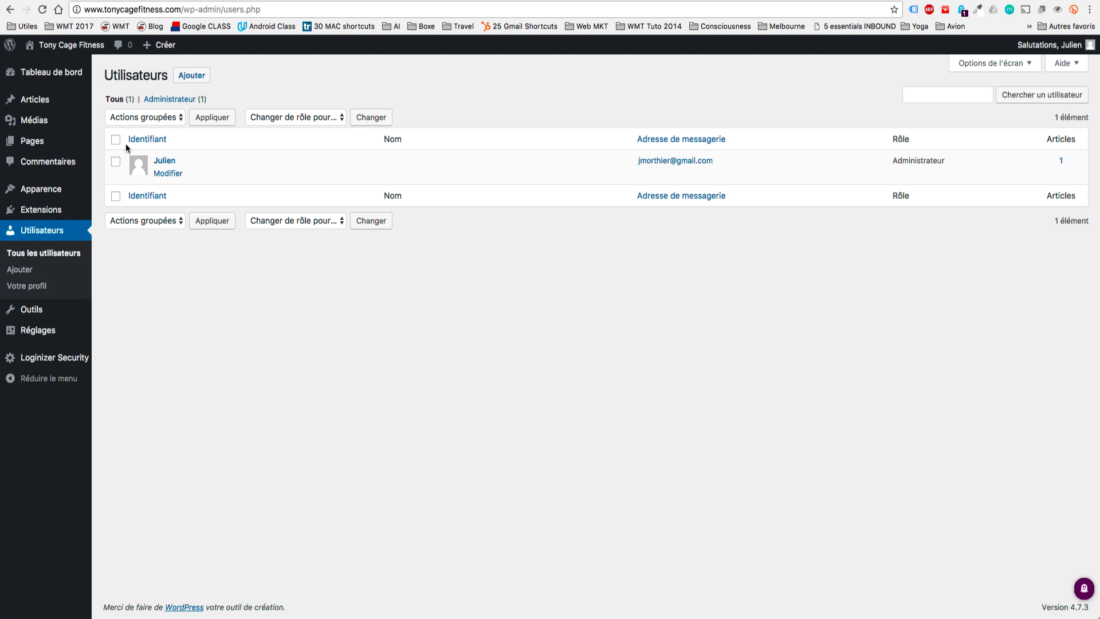
pyautogui.click(68, 45)
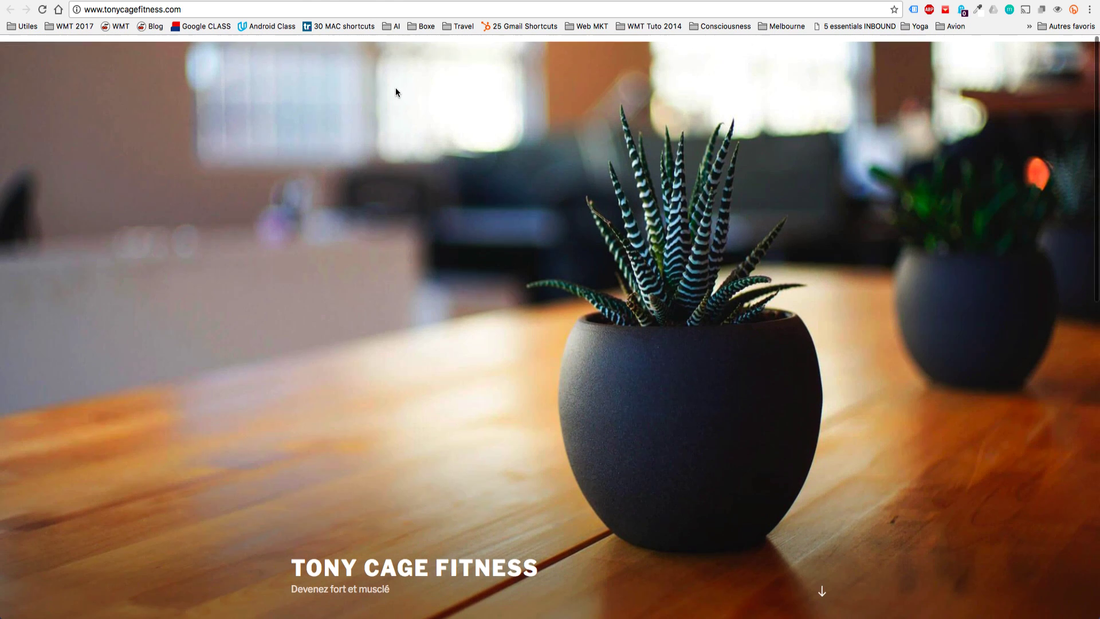
pyautogui.press('super+Left')
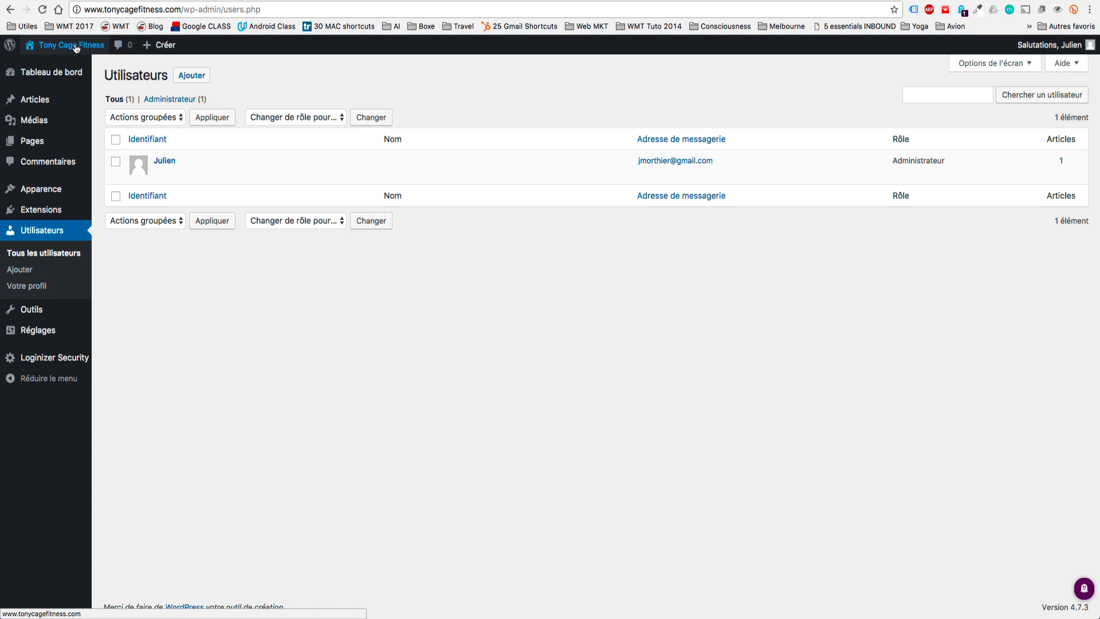
pyautogui.click(74, 46)
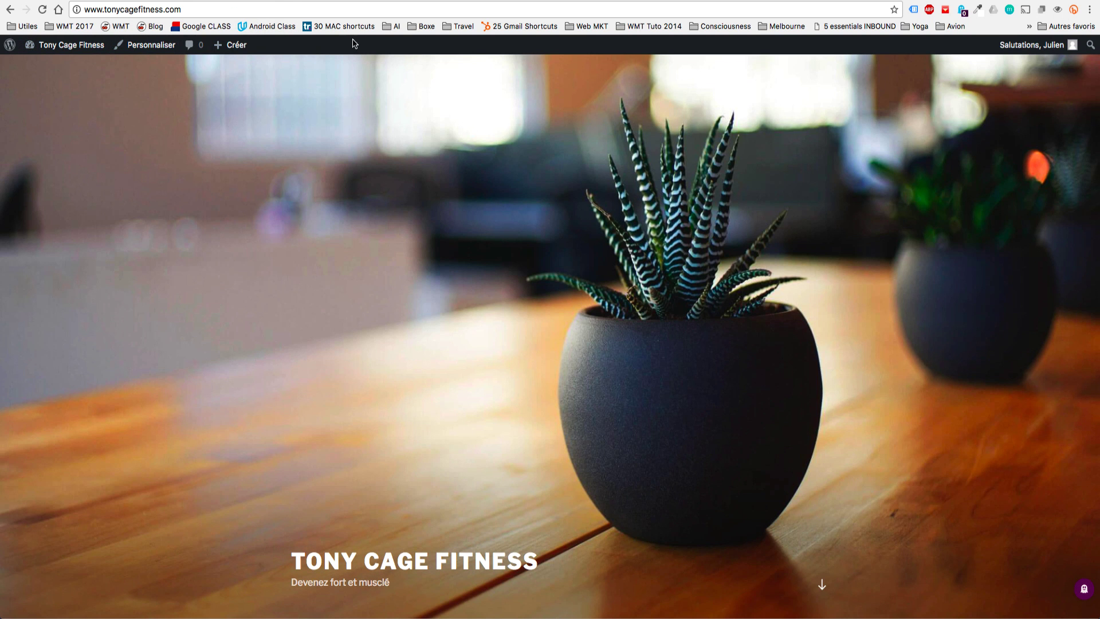
pyautogui.click(365, 0)
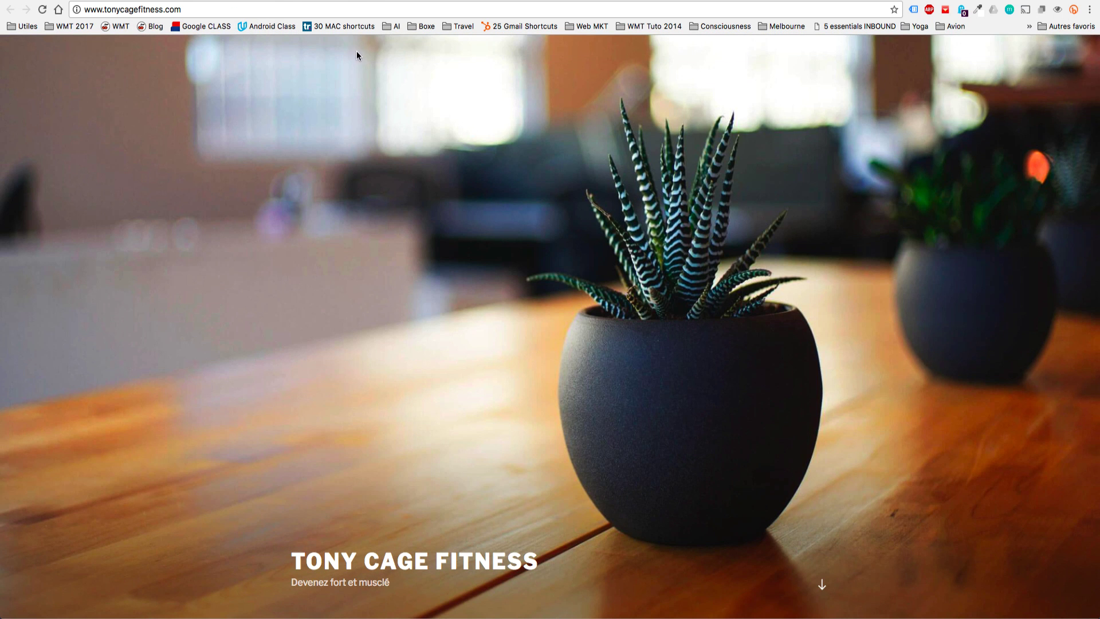
pyautogui.click(253, 0)
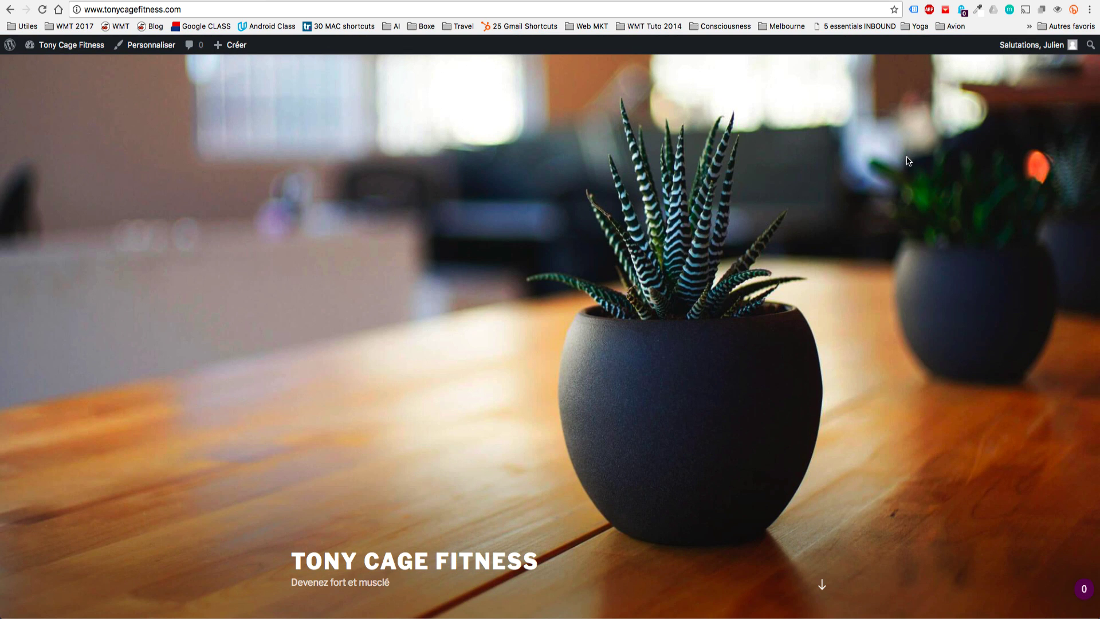
pyautogui.scroll(-10, 906, 160)
pyautogui.scroll(10, 906, 159)
pyautogui.click(65, 50)
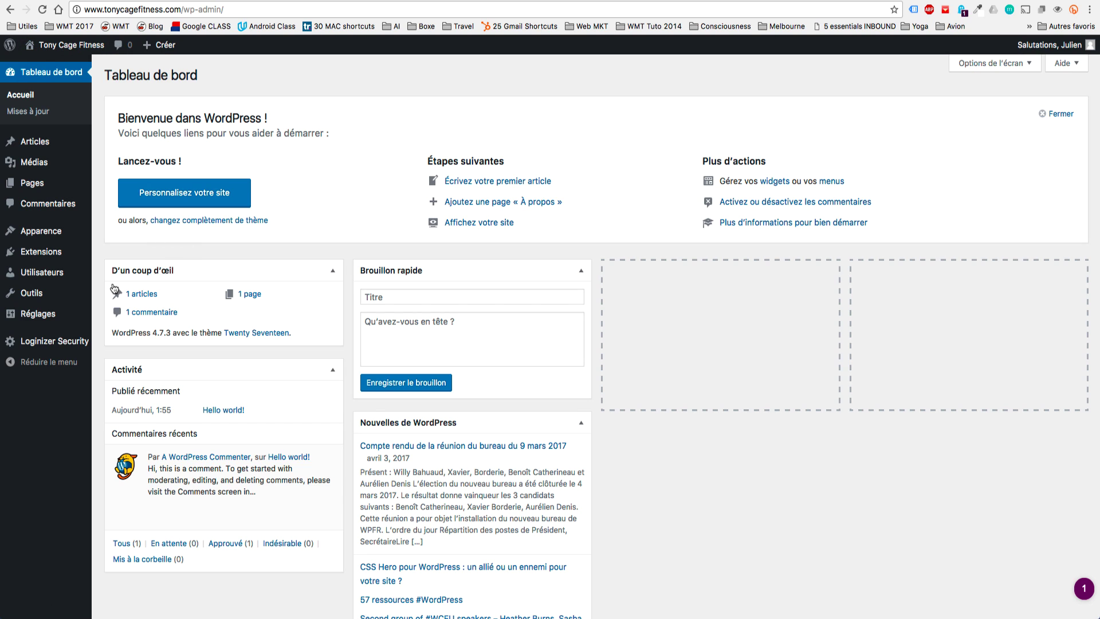
pyautogui.moveTo(49, 240)
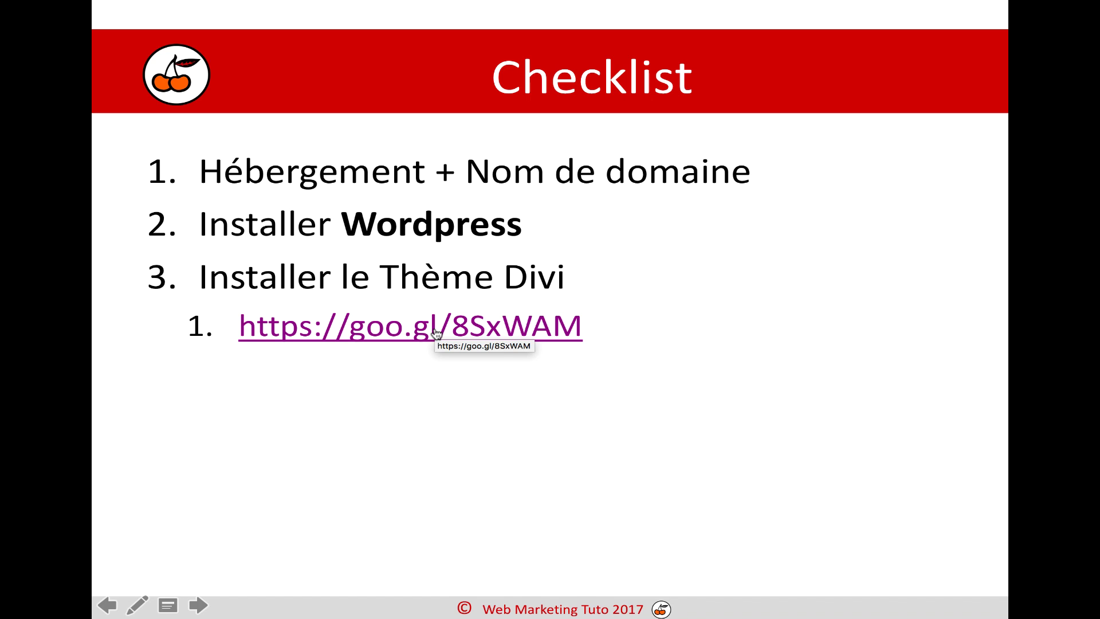
pyautogui.click(435, 332)
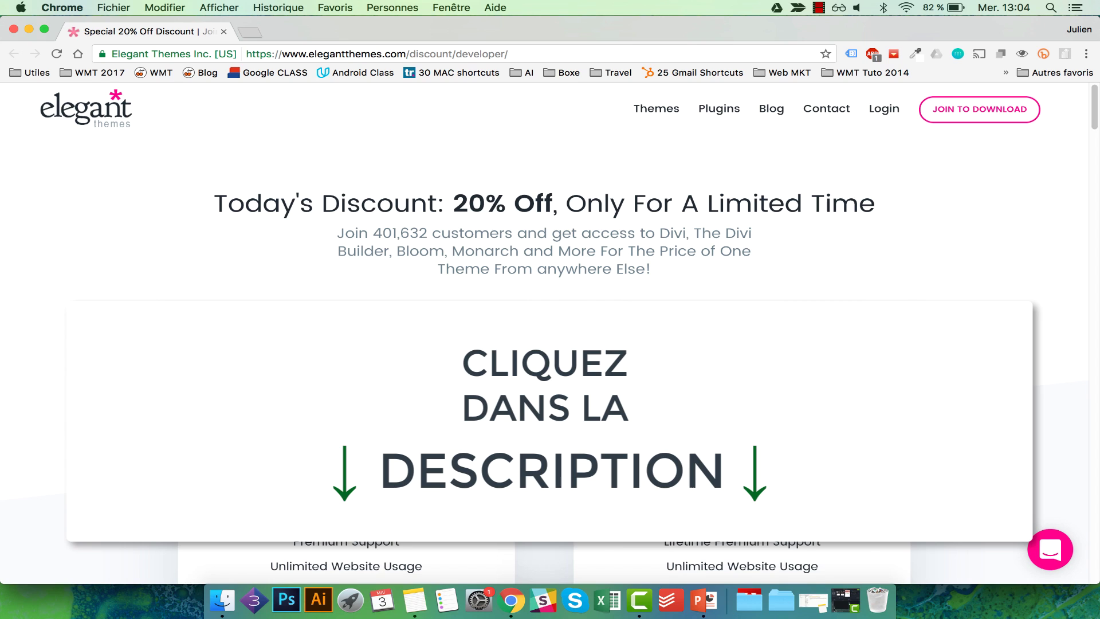
# Compare the $70 yearly and $249 lifetime prices and sign up for yearly access.
pyautogui.moveTo(337, 410); pyautogui.dragTo(424, 412)
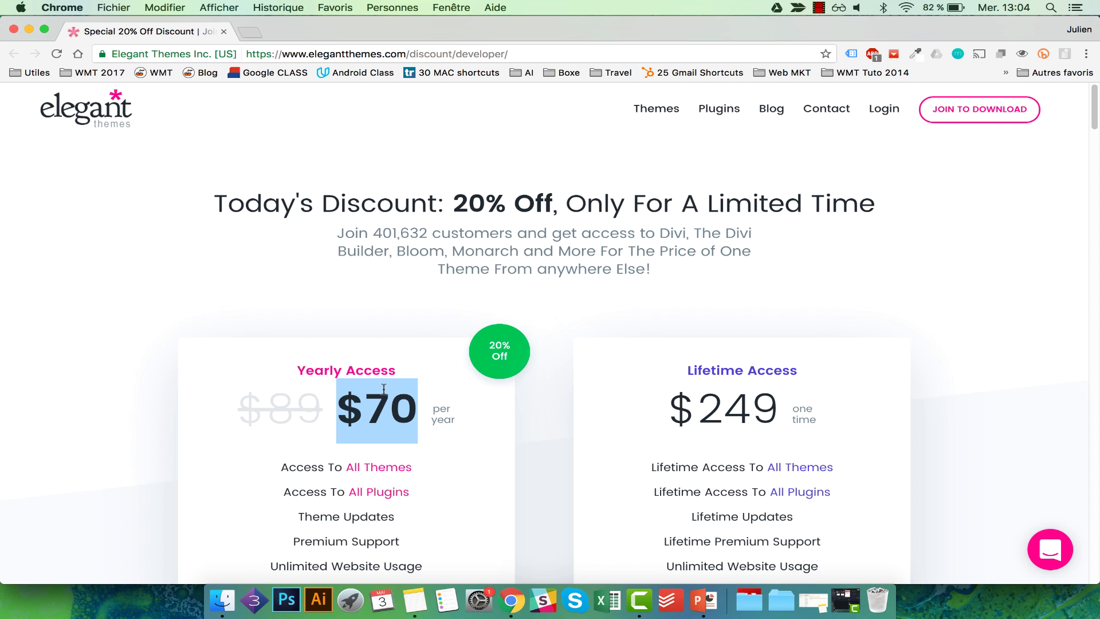
pyautogui.scroll(-2, 381, 393)
pyautogui.doubleClick(737, 373)
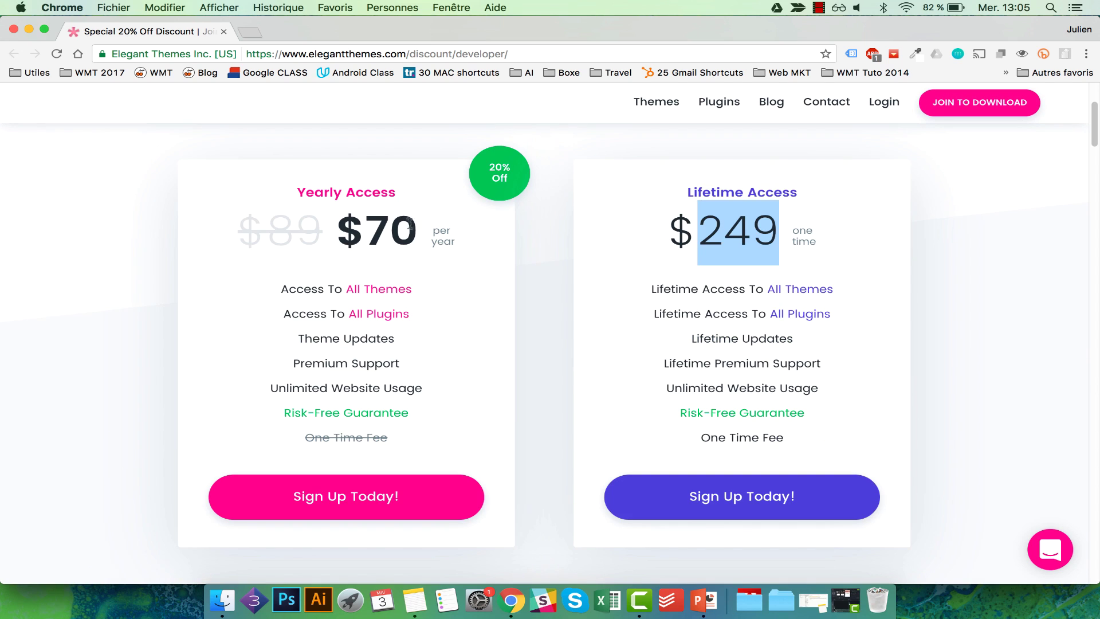
pyautogui.moveTo(417, 227); pyautogui.dragTo(358, 224)
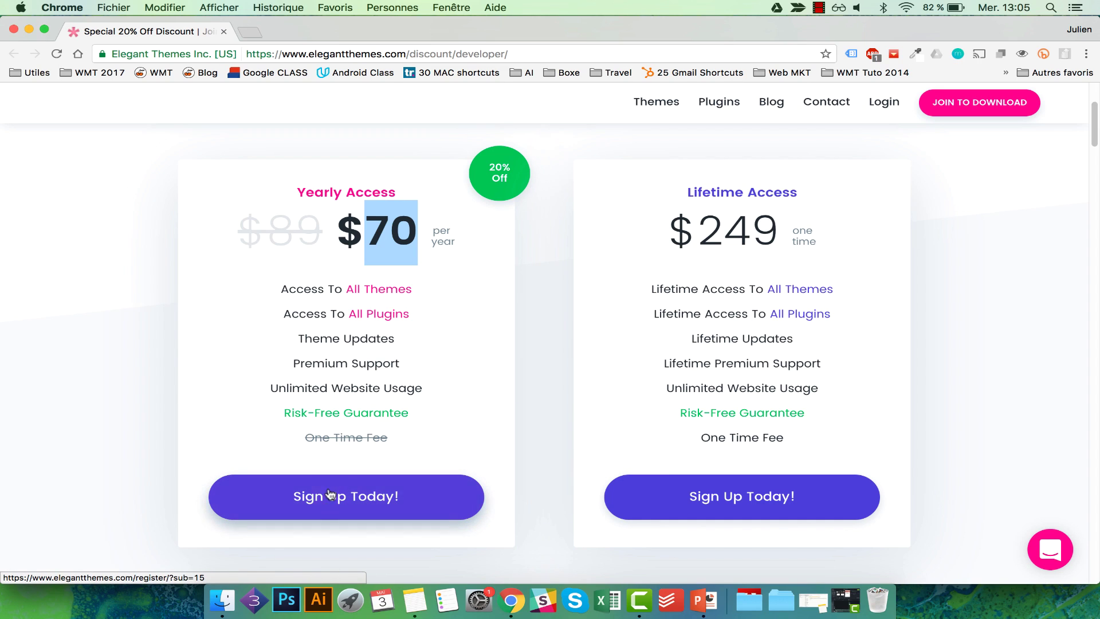
pyautogui.click(379, 497)
# Enter the account username and begin the e-mail and name fields of the sign-up form.
pyautogui.click(416, 297)
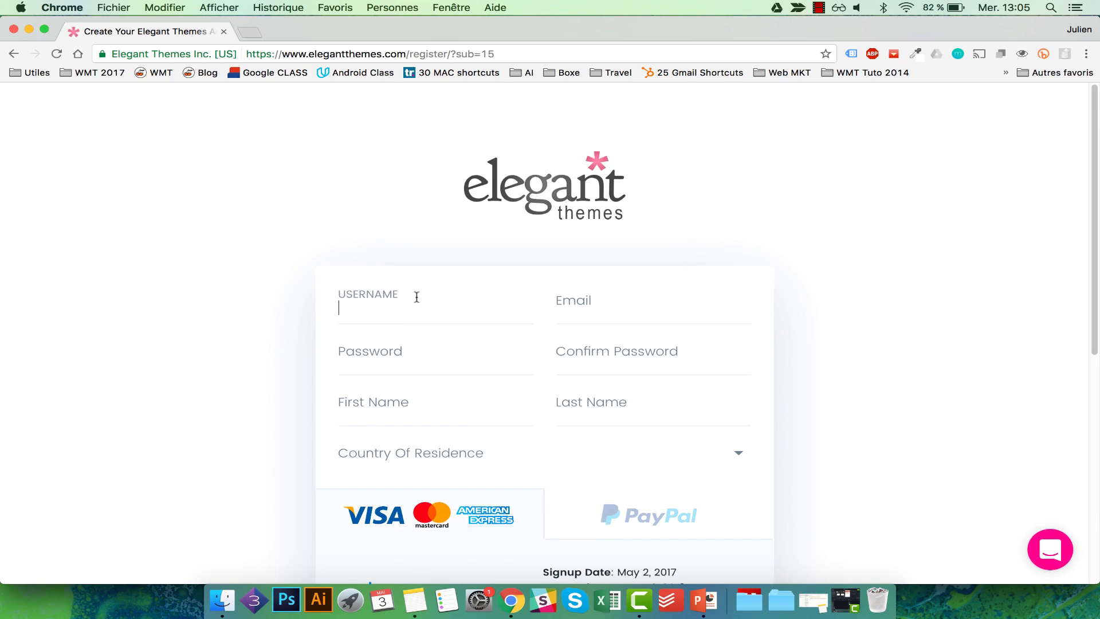
pyautogui.write('Nosua')
pyautogui.press('Tab')
pyautogui.write('h')
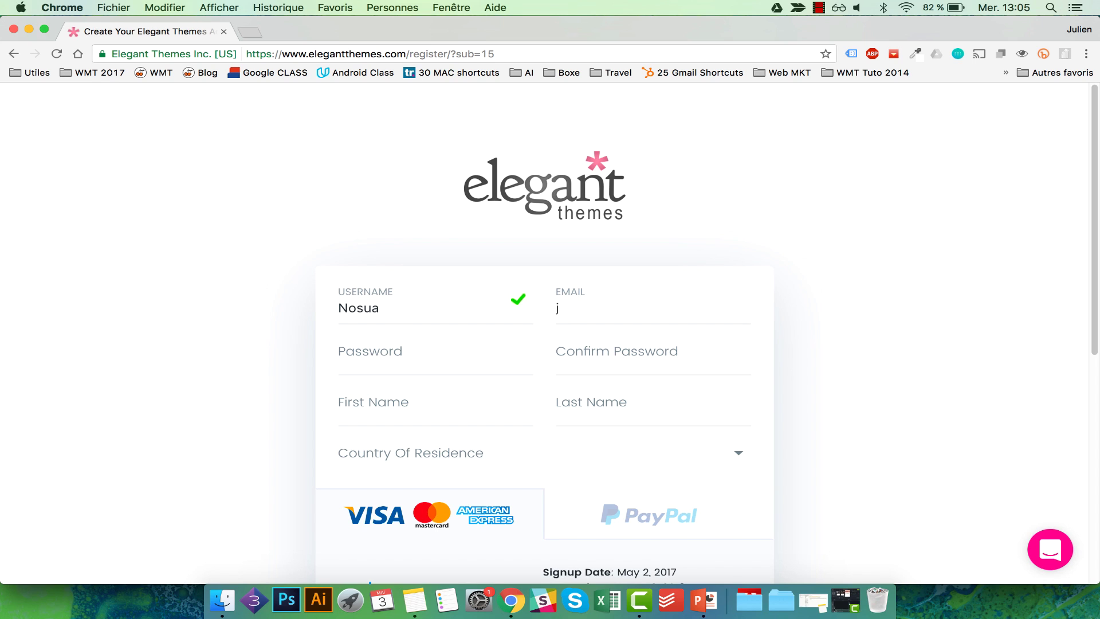
pyautogui.scroll(-3, 533, 311)
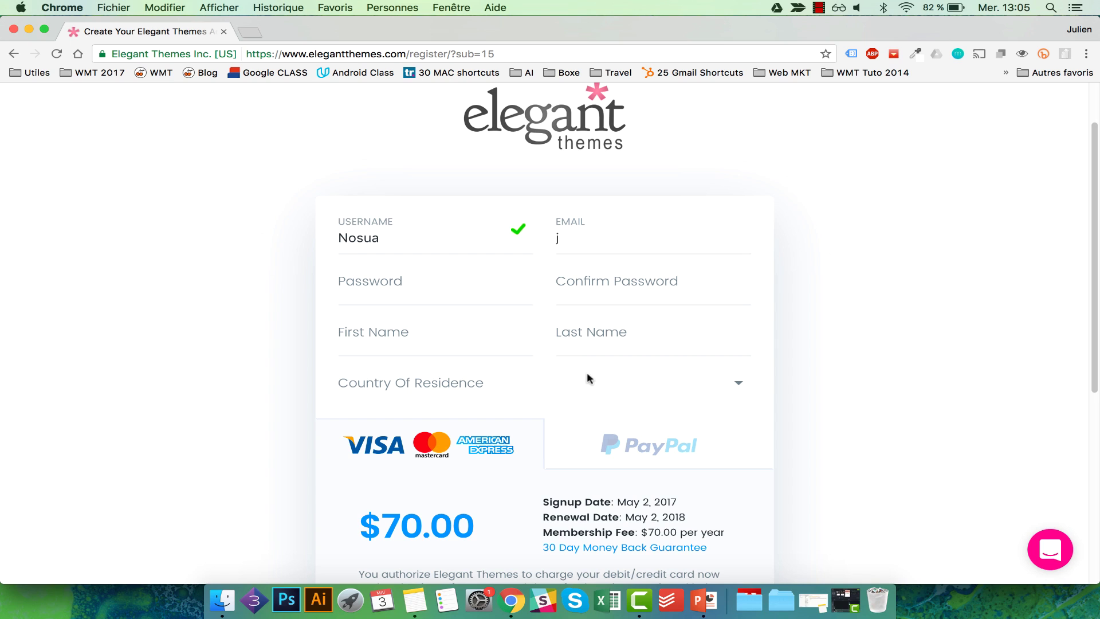
pyautogui.click(474, 326)
# Set the country of residence to Belgium and review the resulting $14.70 VAT.
pyautogui.click(459, 373)
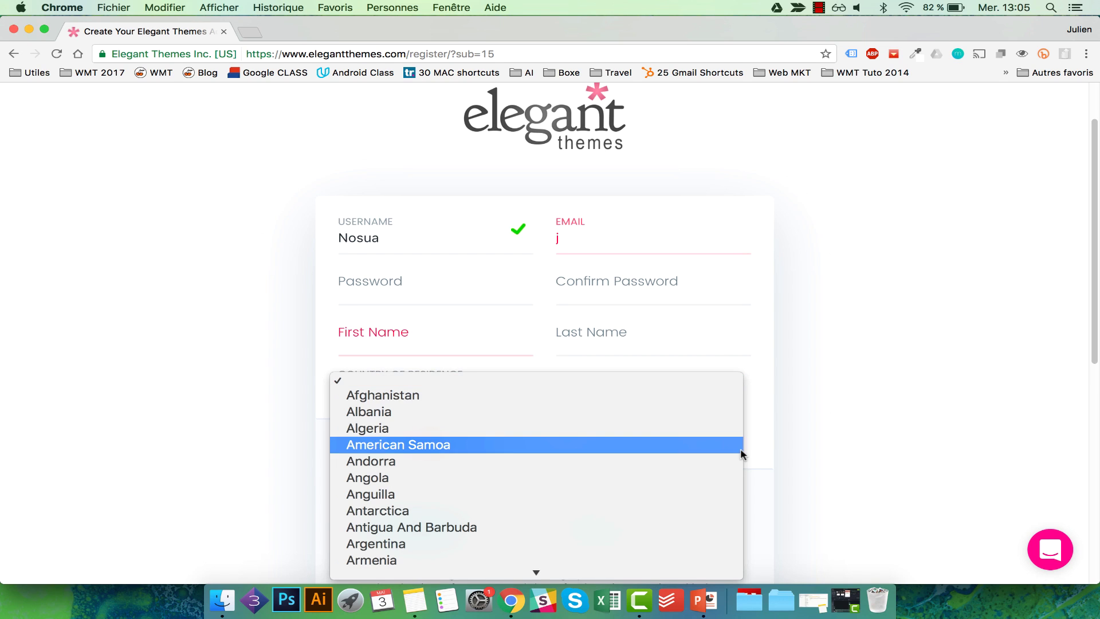
pyautogui.scroll(-5, 702, 437)
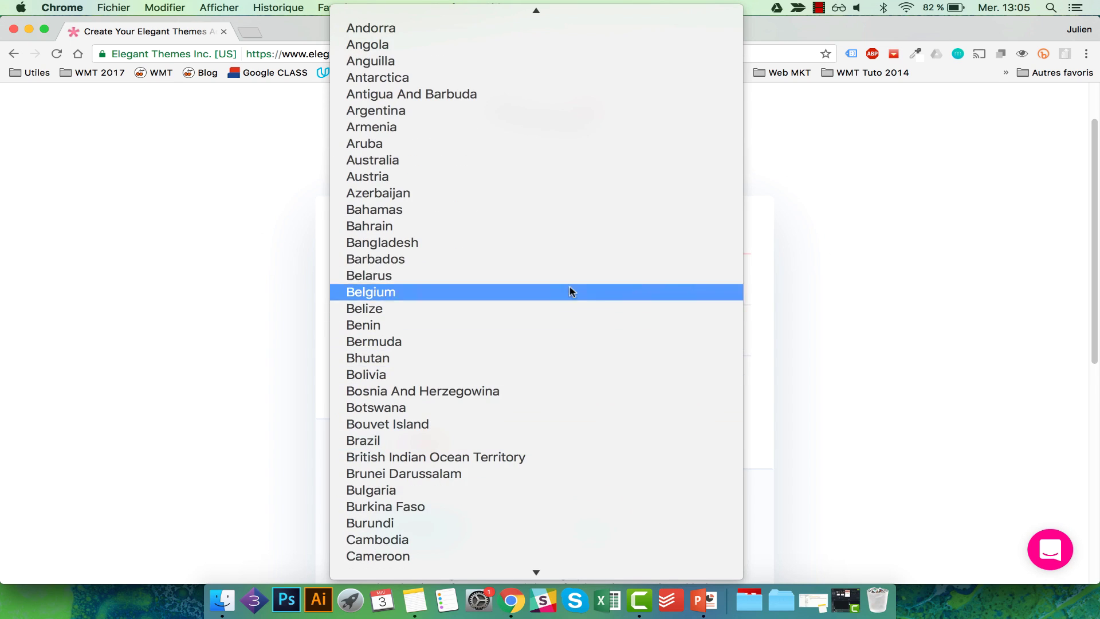
pyautogui.click(521, 289)
pyautogui.scroll(-1, 932, 380)
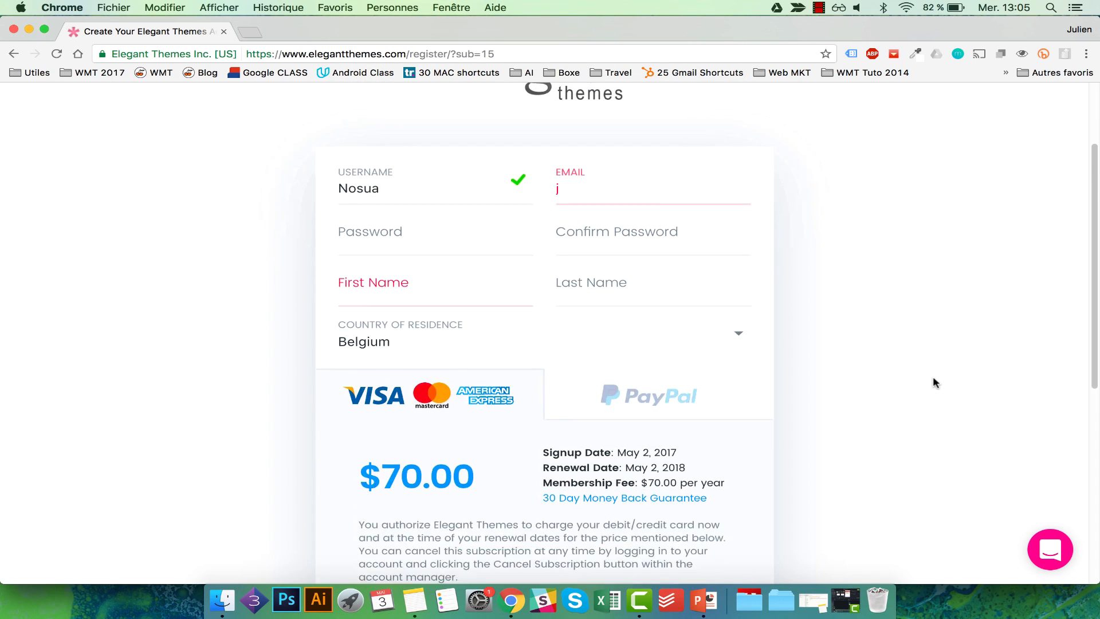
pyautogui.scroll(-4, 933, 380)
pyautogui.scroll(-1, 527, 468)
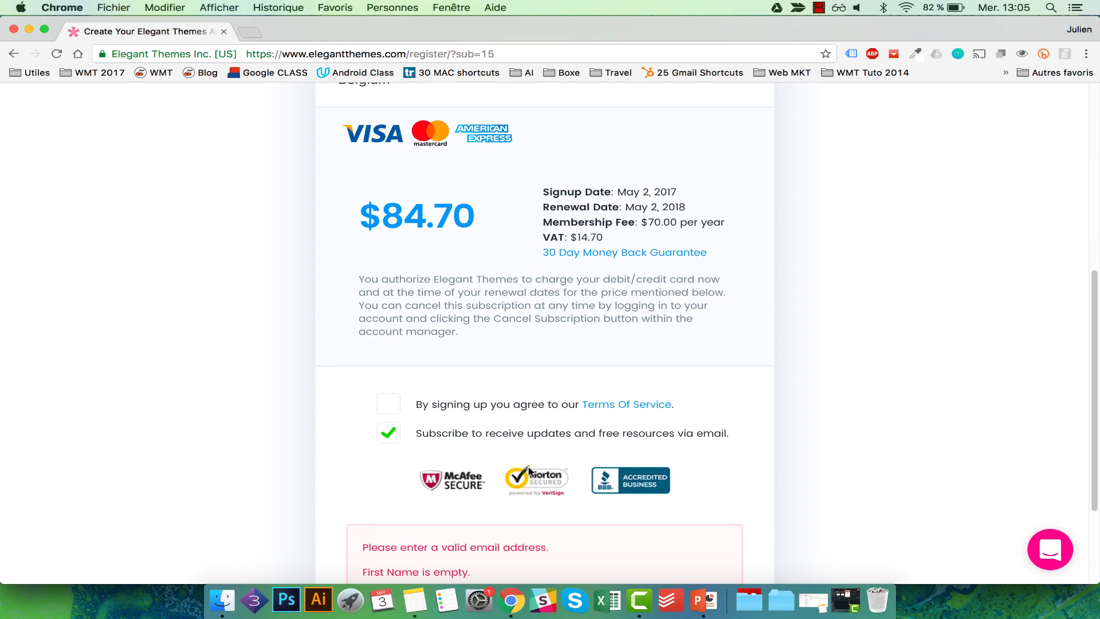
pyautogui.scroll(-2, 606, 380)
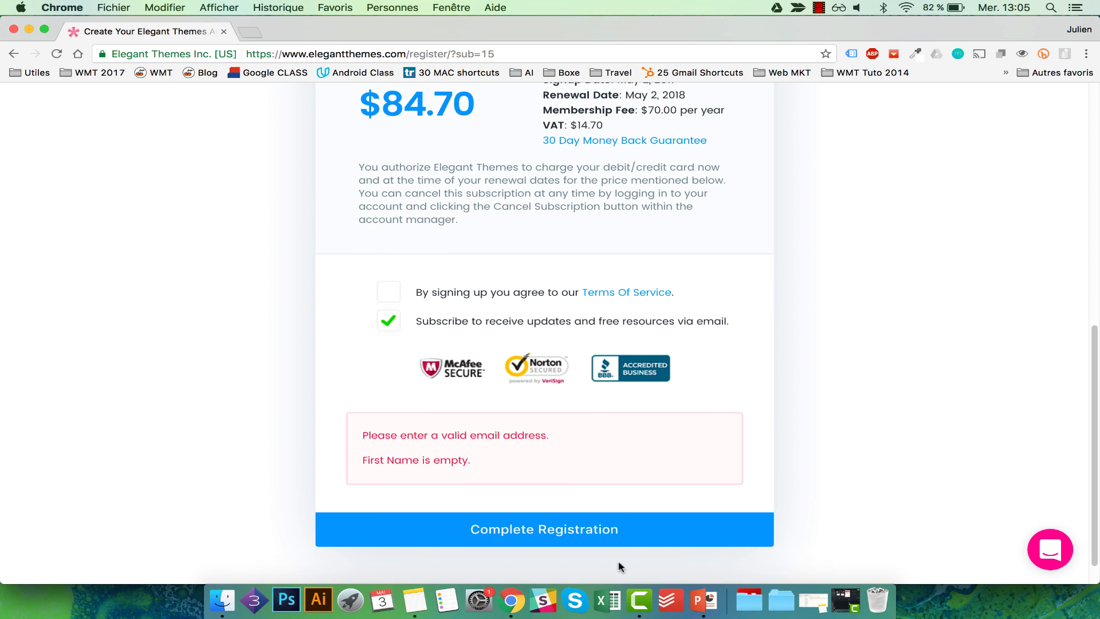
pyautogui.scroll(-1, 780, 479)
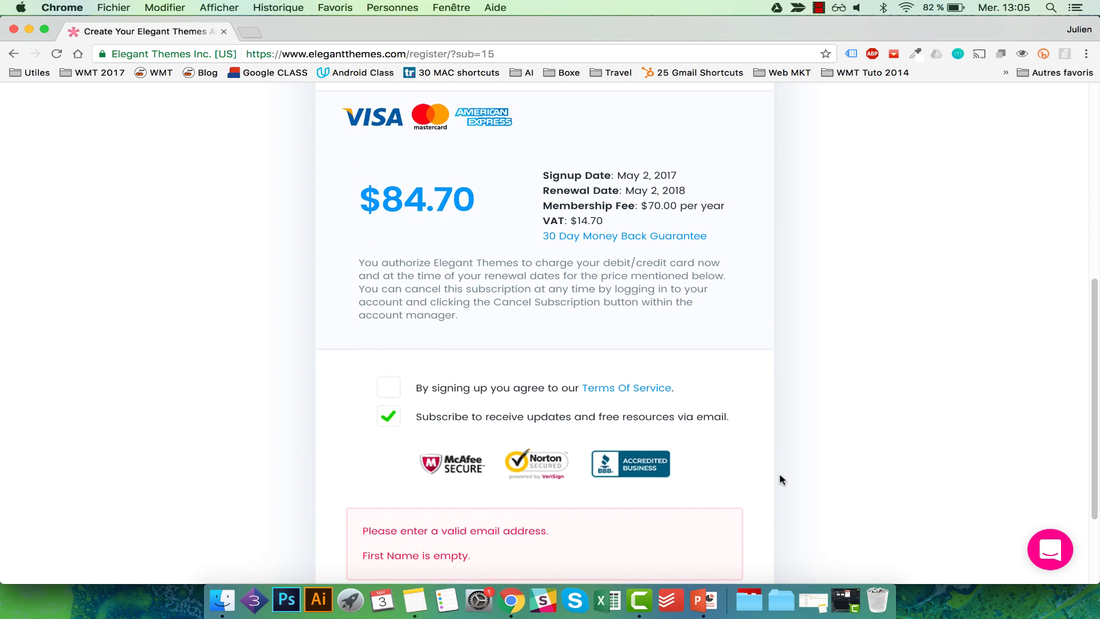
pyautogui.scroll(-3, 779, 472)
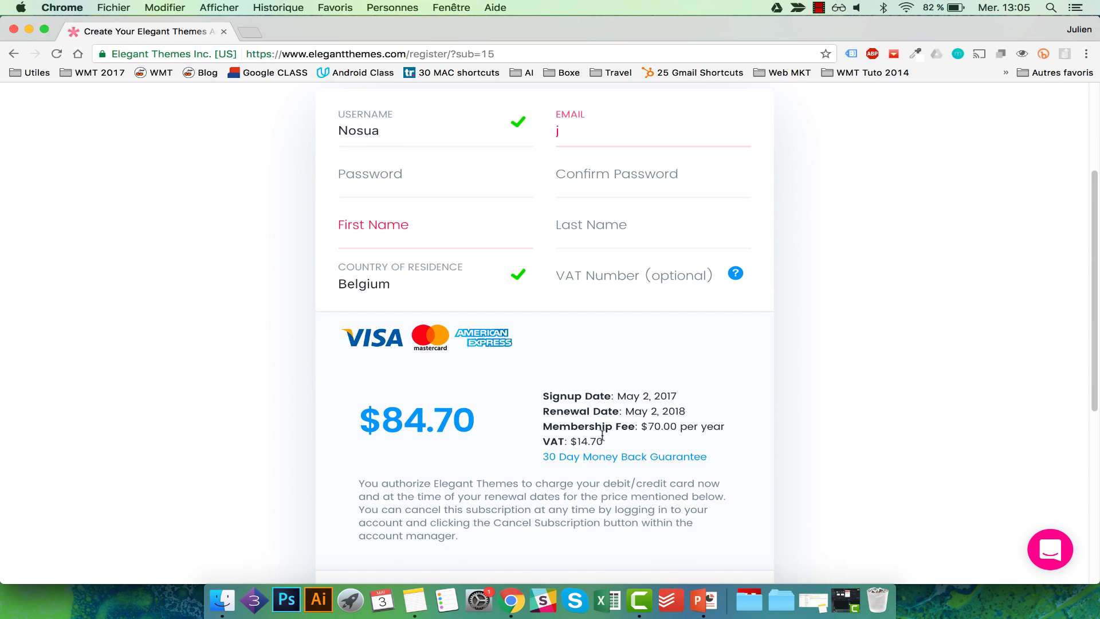
pyautogui.moveTo(605, 442); pyautogui.dragTo(576, 441)
# Switch the country of residence to France and check the new $84.00 total.
pyautogui.click(466, 282)
pyautogui.write('fi')
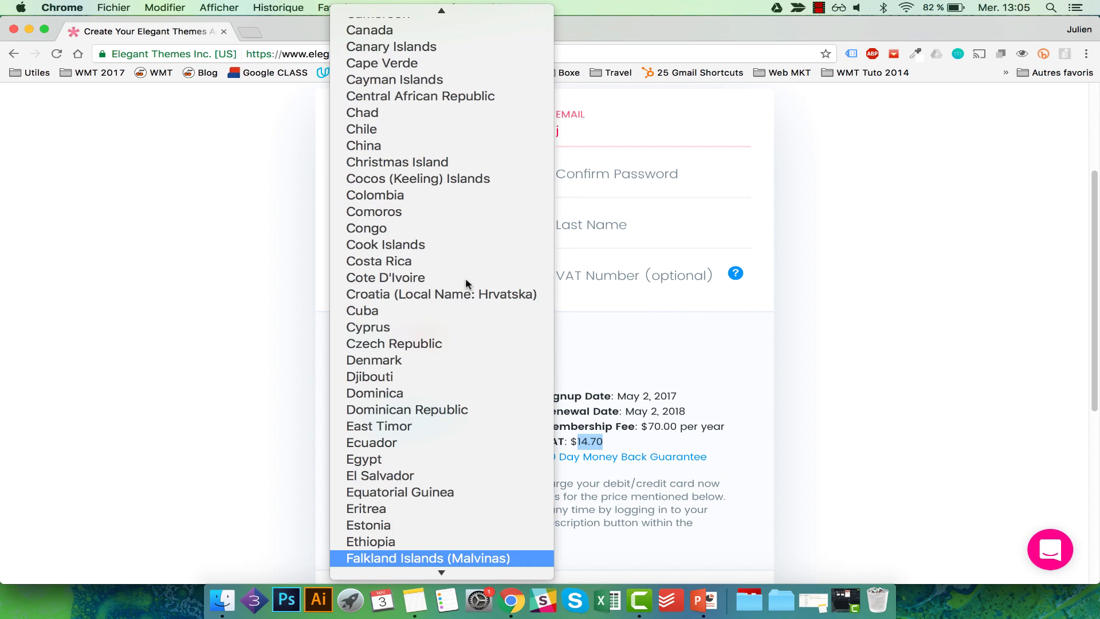
pyautogui.scroll(-3, 465, 283)
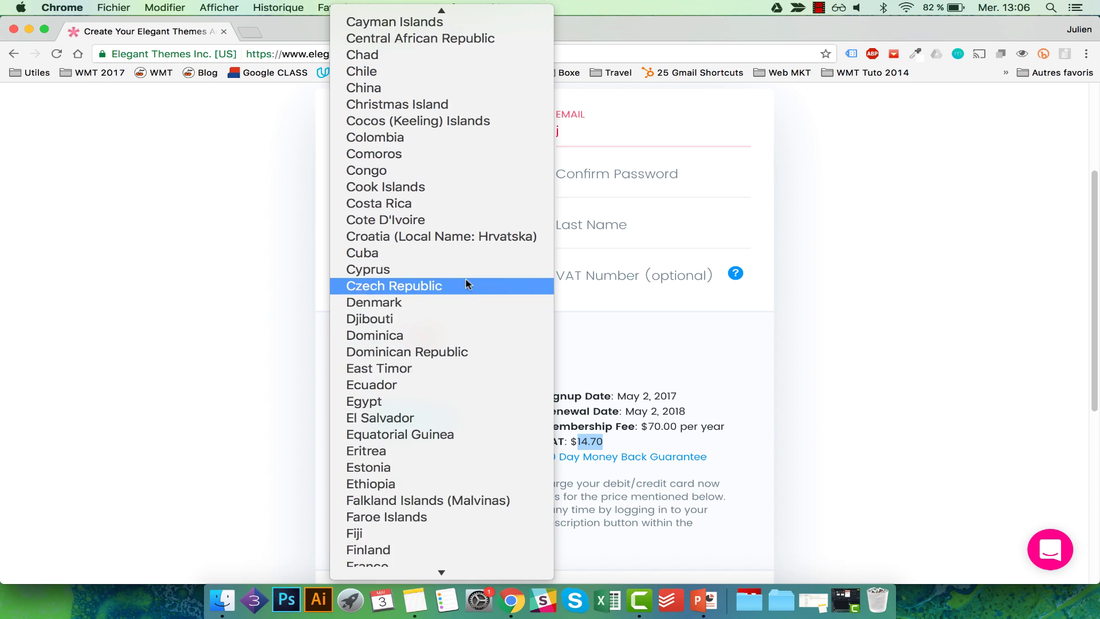
pyautogui.click(400, 505)
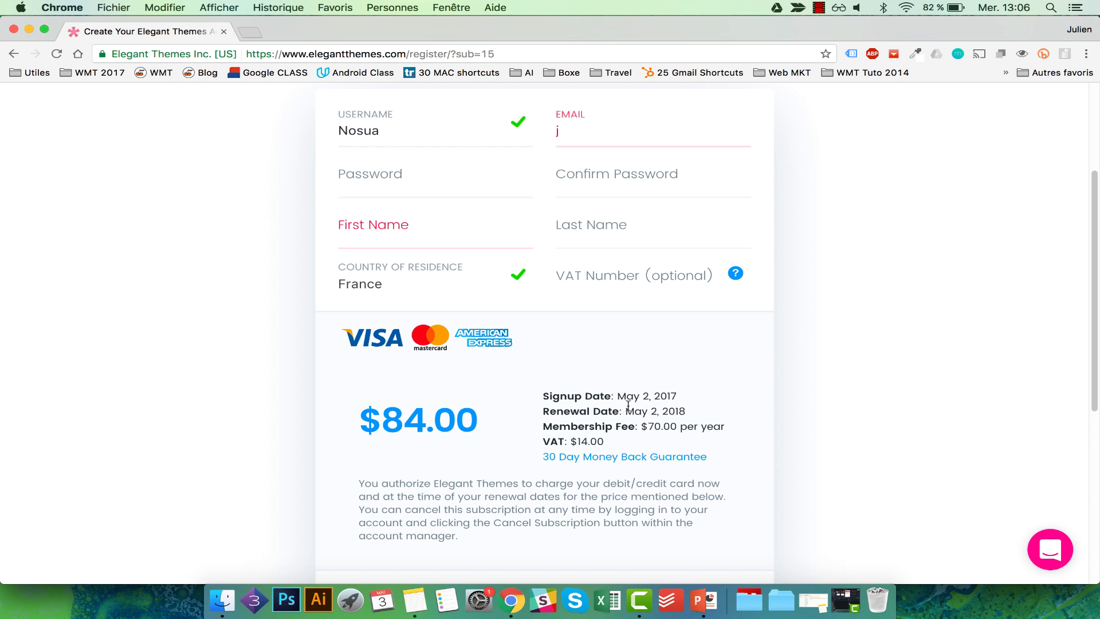
pyautogui.moveTo(461, 415); pyautogui.dragTo(389, 415)
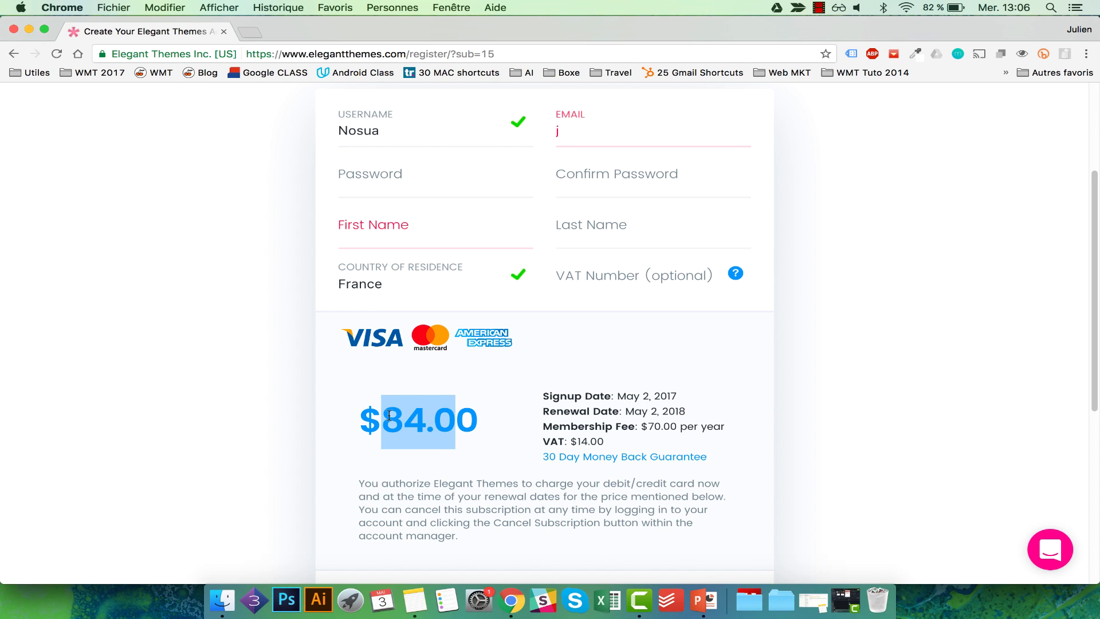
pyautogui.scroll(2, 619, 319)
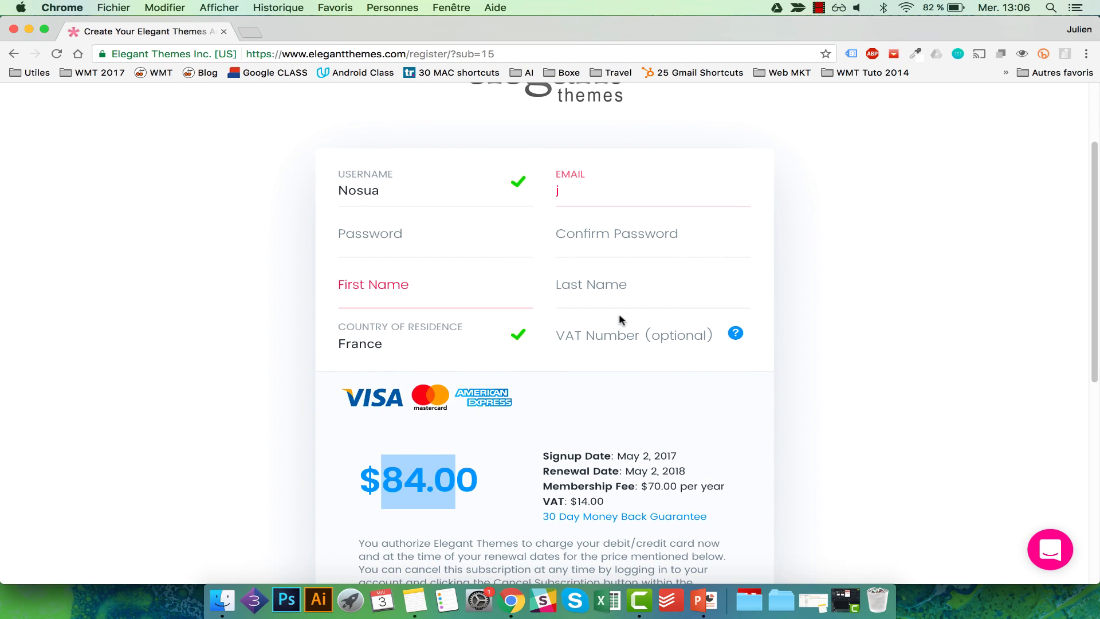
pyautogui.scroll(2, 659, 264)
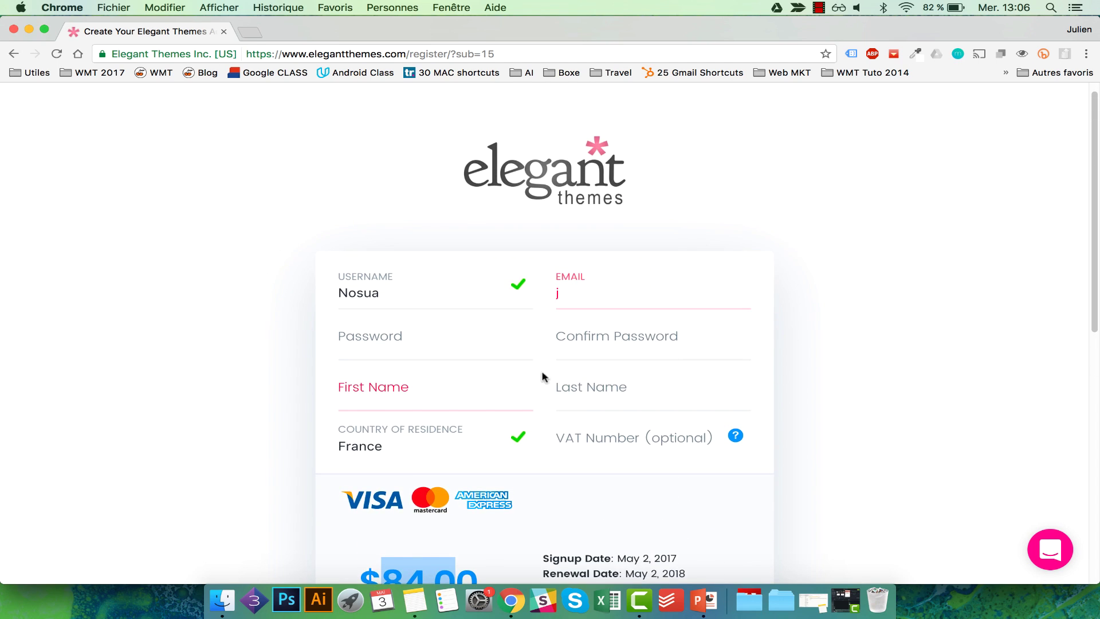
pyautogui.scroll(-4, 651, 382)
pyautogui.scroll(-2, 652, 382)
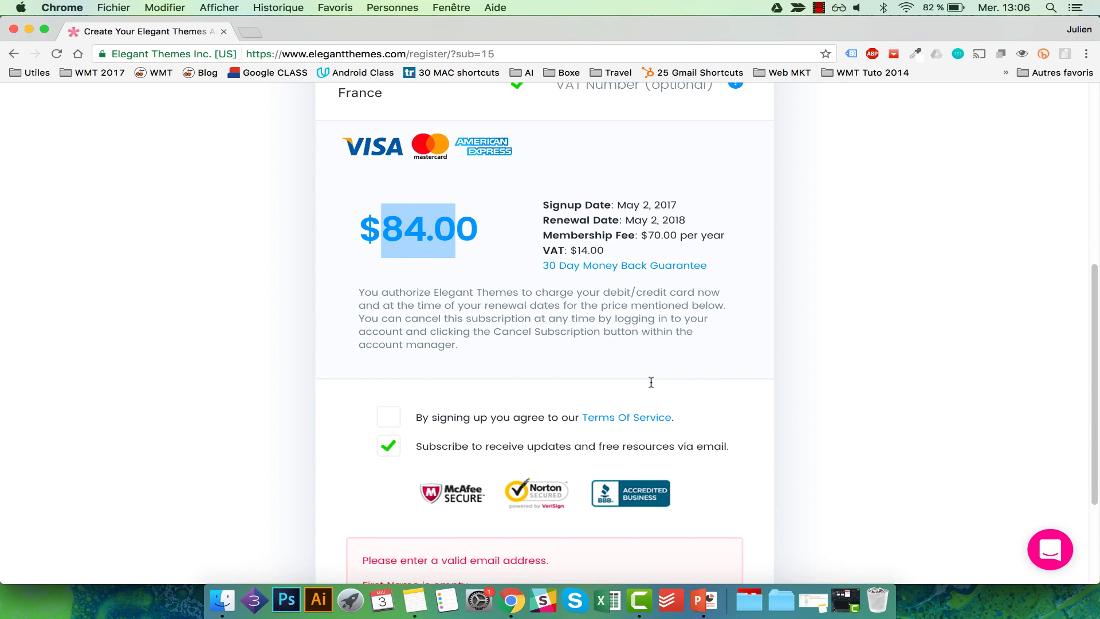
pyautogui.scroll(10, 651, 382)
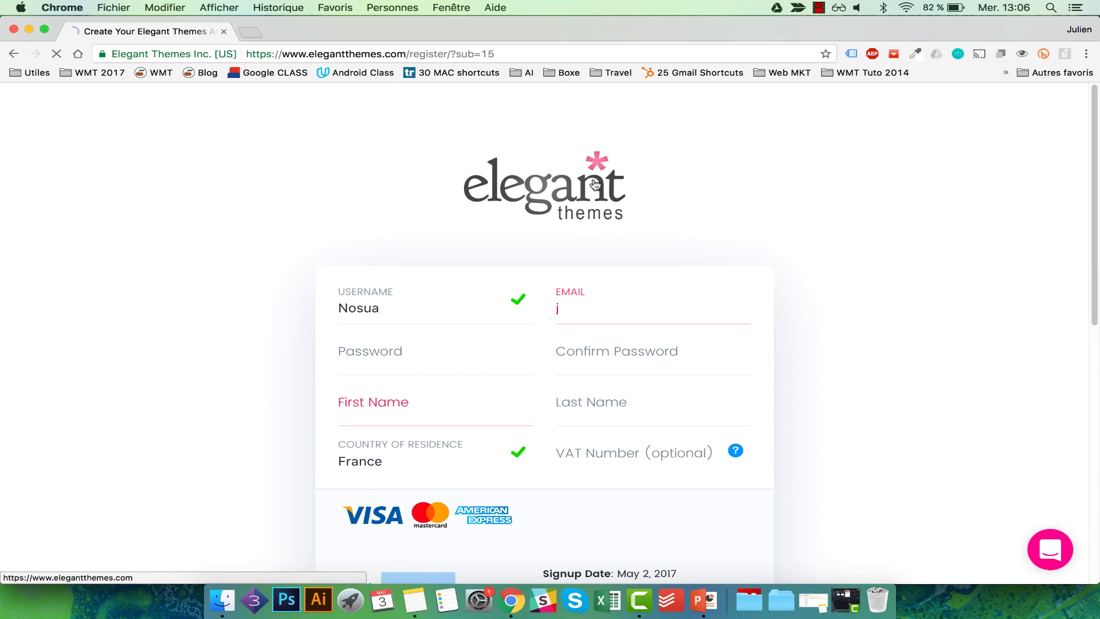
# Log in to the Elegant Themes members area with the account username and password.
pyautogui.click(590, 182)
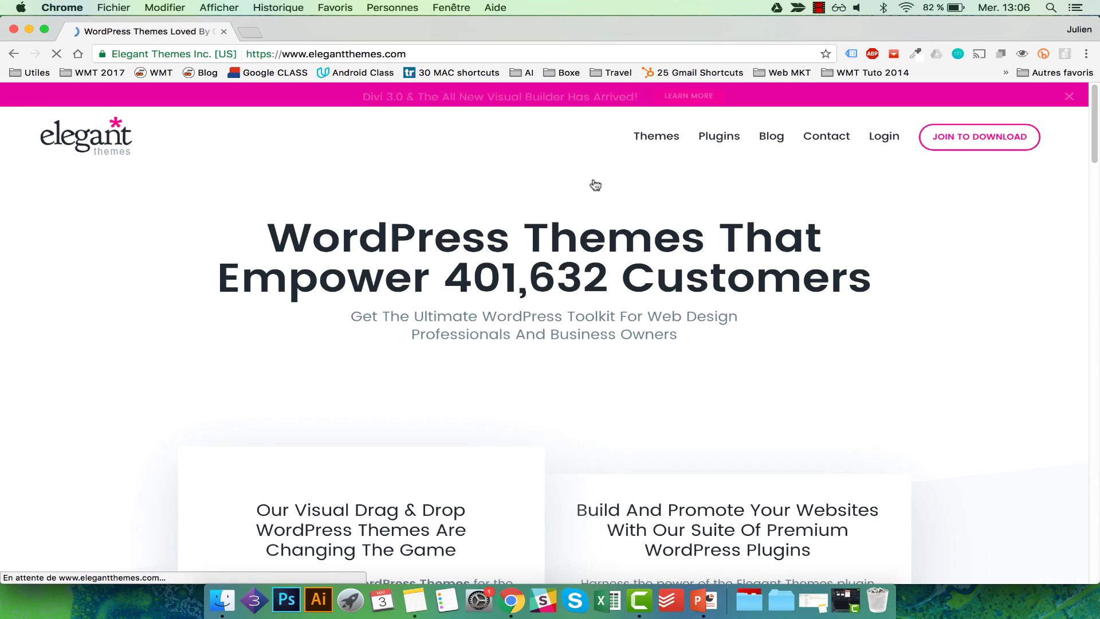
pyautogui.click(883, 137)
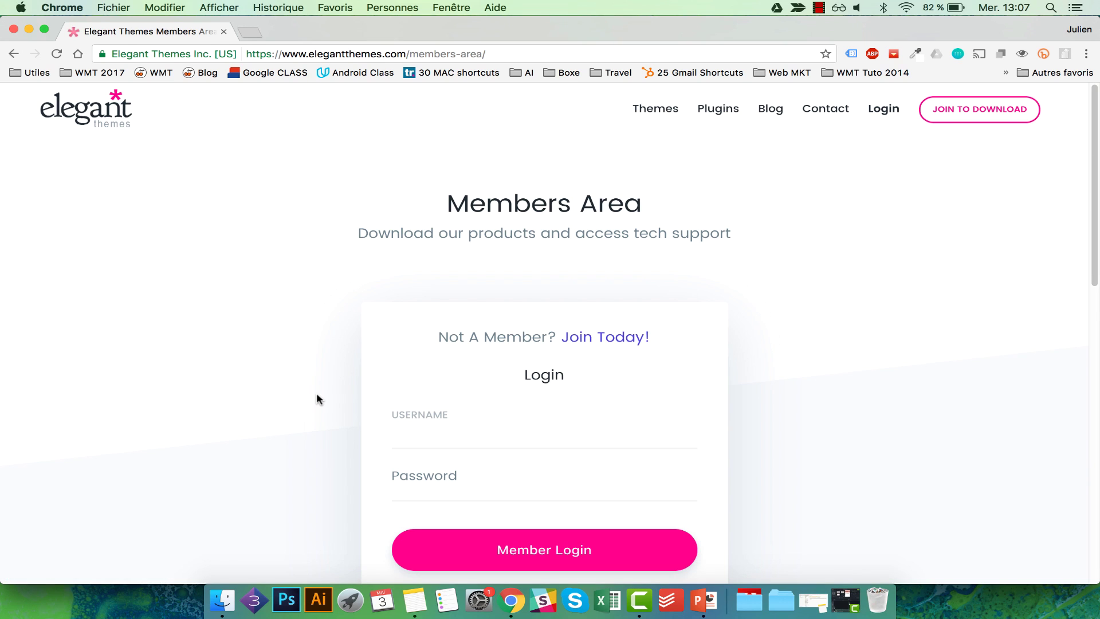
pyautogui.click(316, 393)
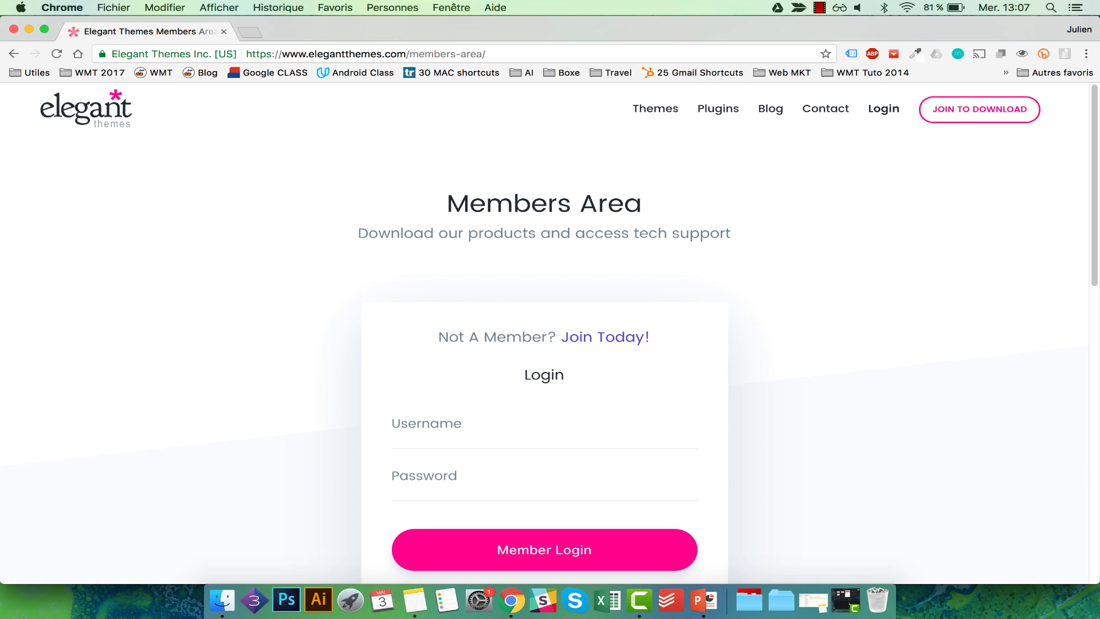
pyautogui.click(416, 446)
pyautogui.write('lem')
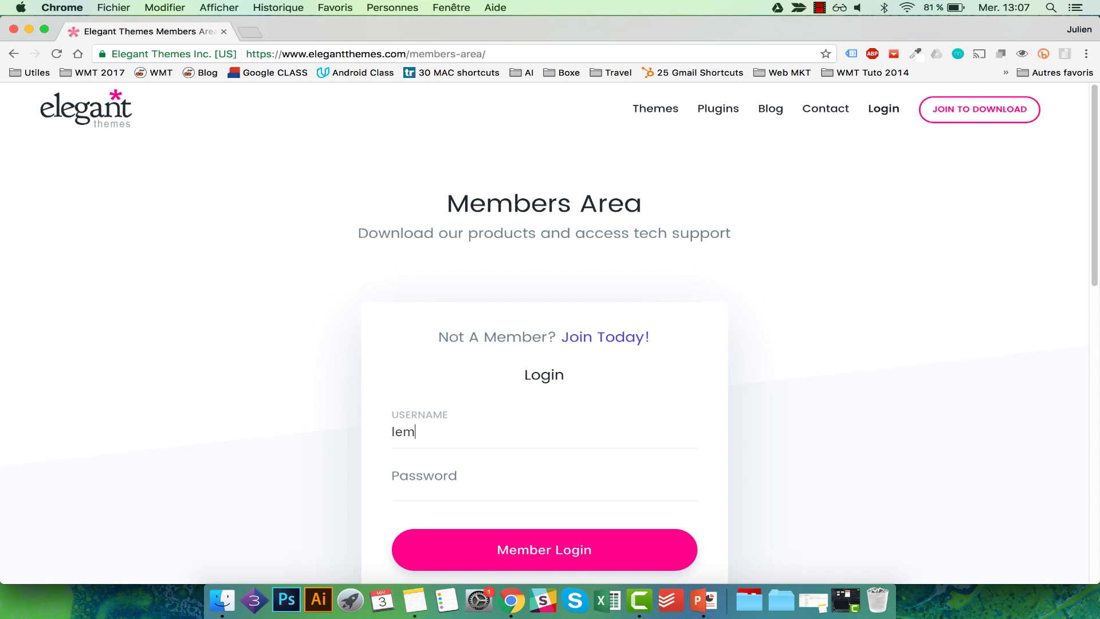
pyautogui.write('01')
pyautogui.press('Tab')
pyautogui.write('•••••••••••')
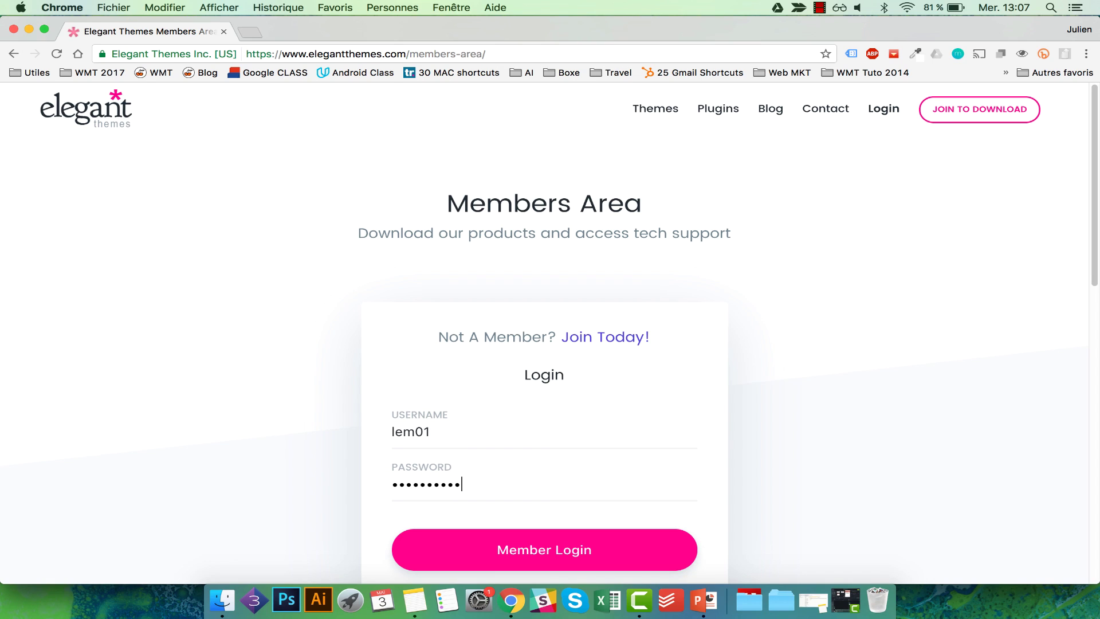
pyautogui.click(502, 547)
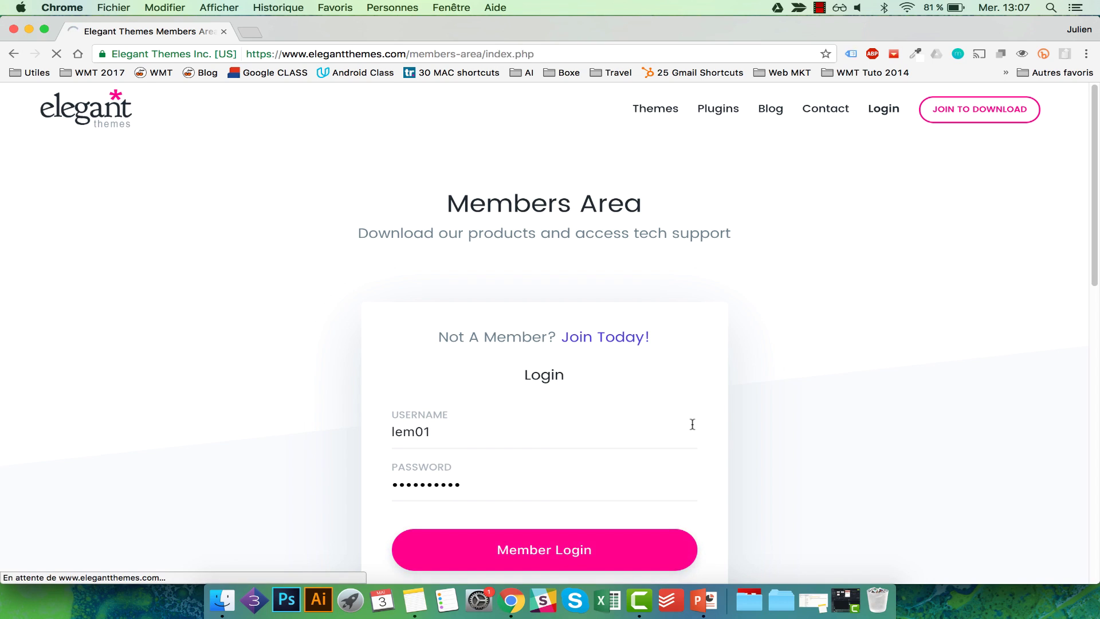
# Download the Divi theme and save Divi.zip to the desktop (Bureau).
pyautogui.scroll(-2, 692, 423)
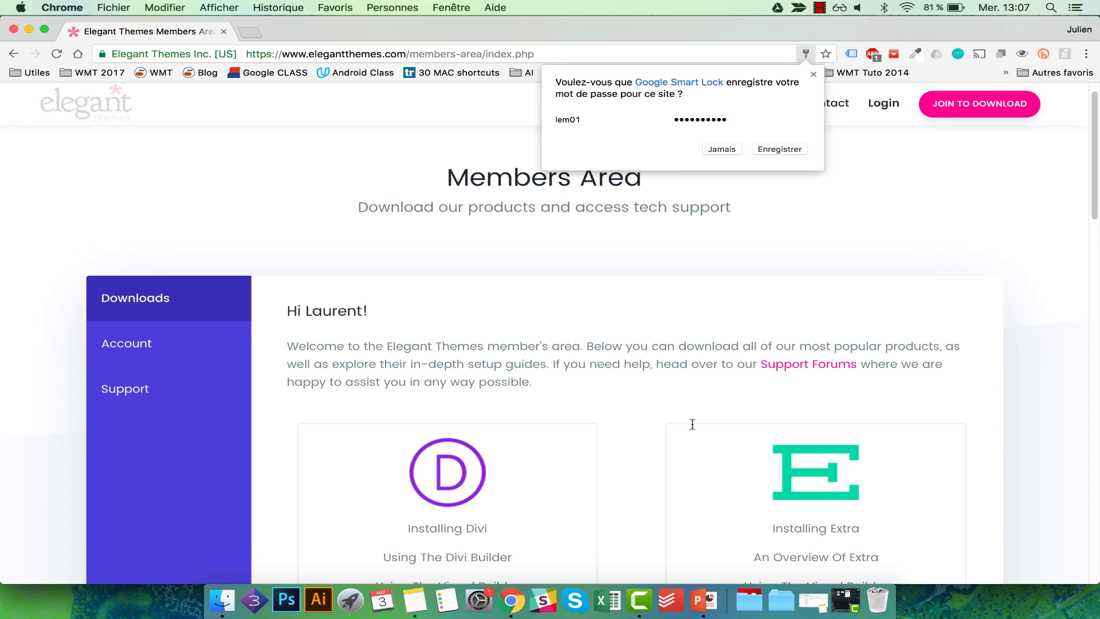
pyautogui.scroll(1, 692, 424)
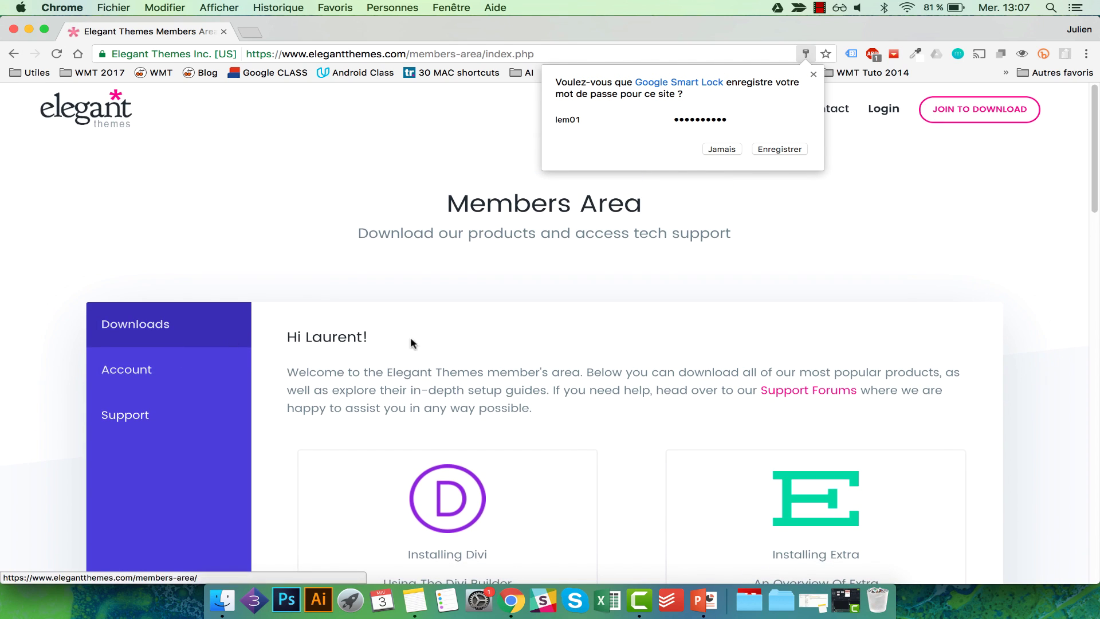
pyautogui.scroll(-8, 690, 427)
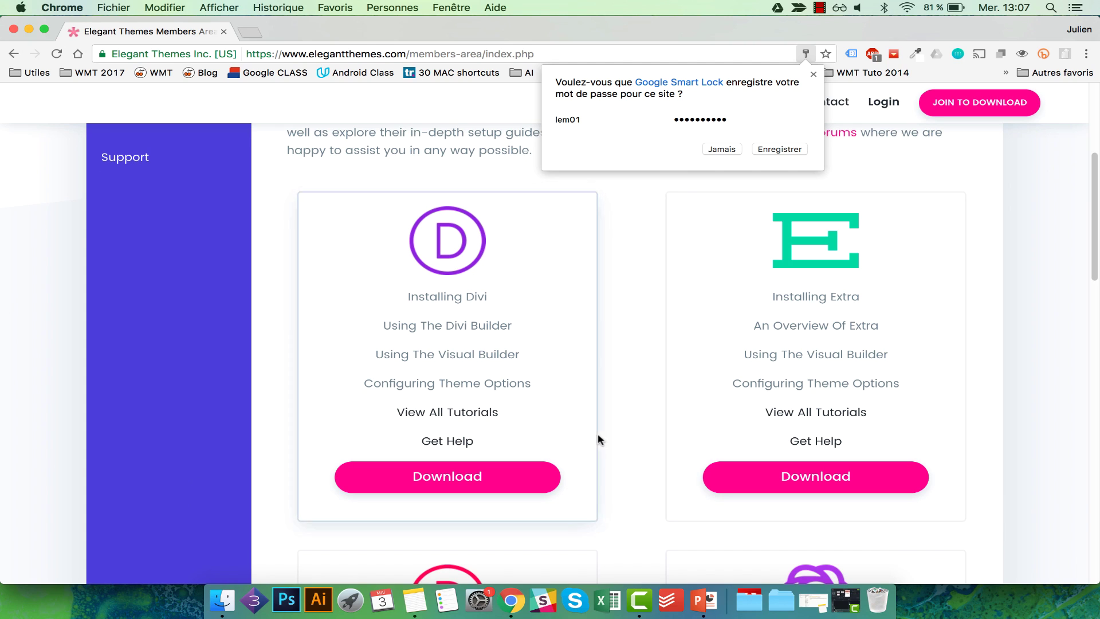
pyautogui.click(447, 474)
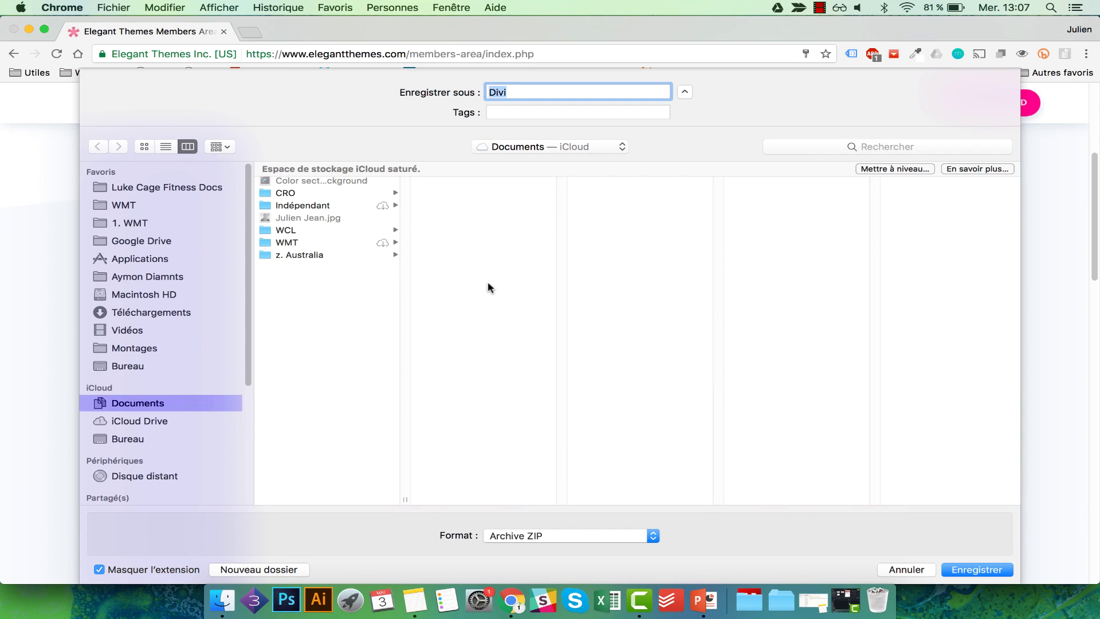
pyautogui.click(161, 365)
pyautogui.click(952, 567)
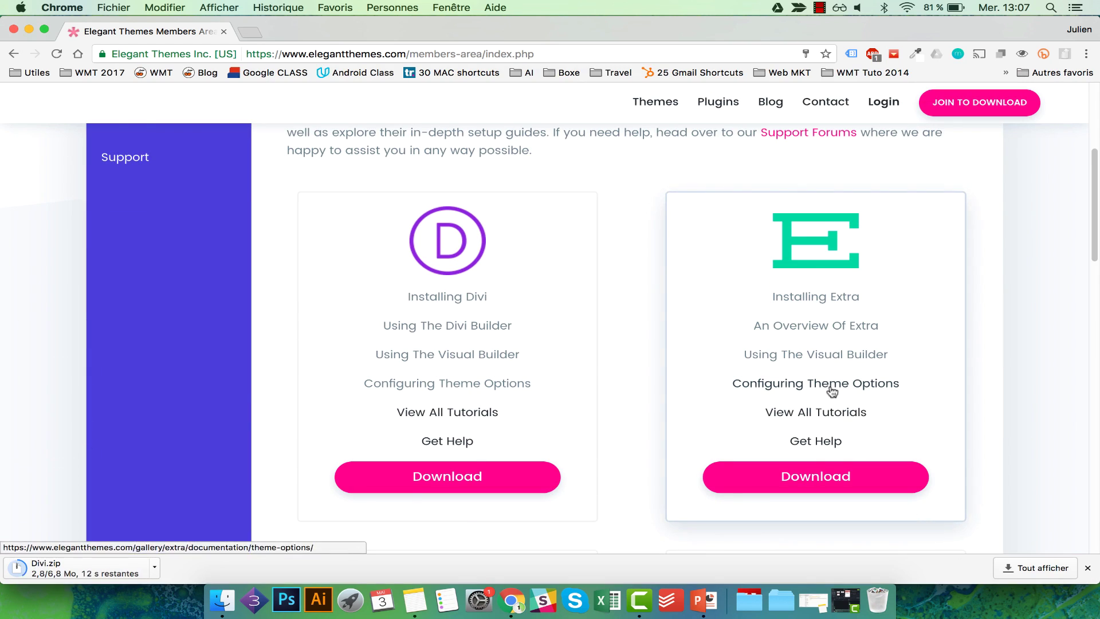
pyautogui.scroll(2, 831, 389)
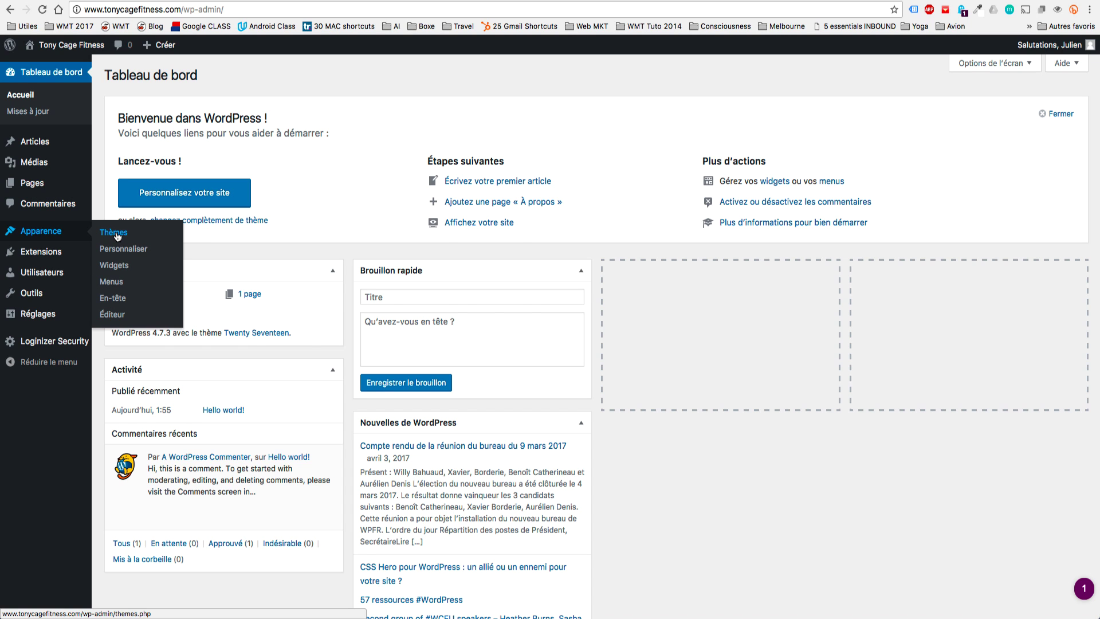
# From Apparence > Thèmes > Ajouter, choose Divi.zip as the theme file and install it.
pyautogui.click(114, 232)
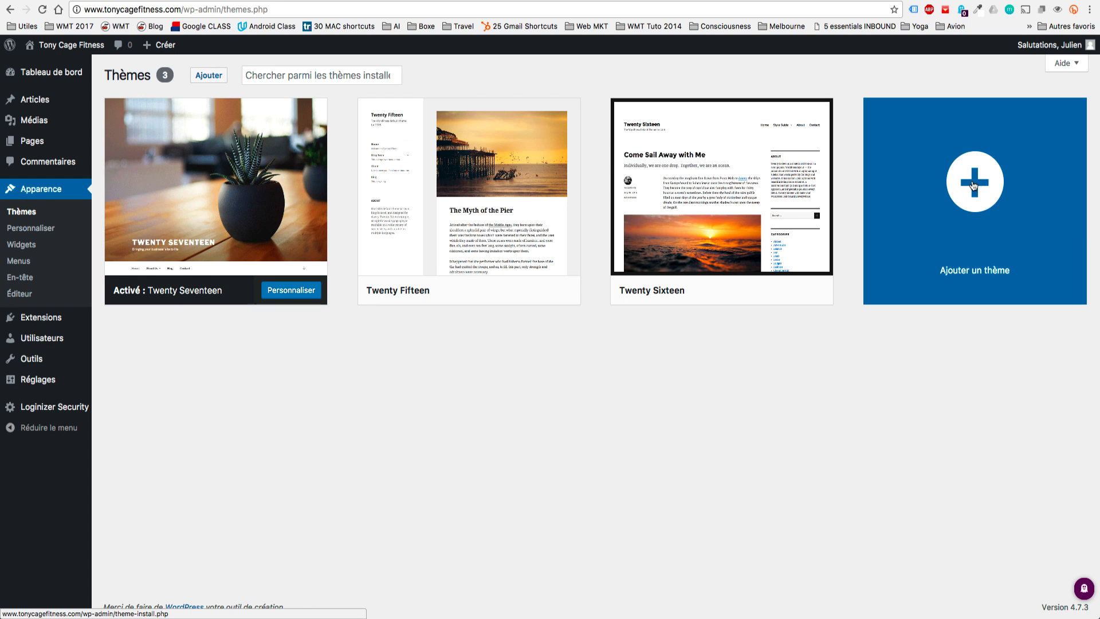
pyautogui.click(973, 192)
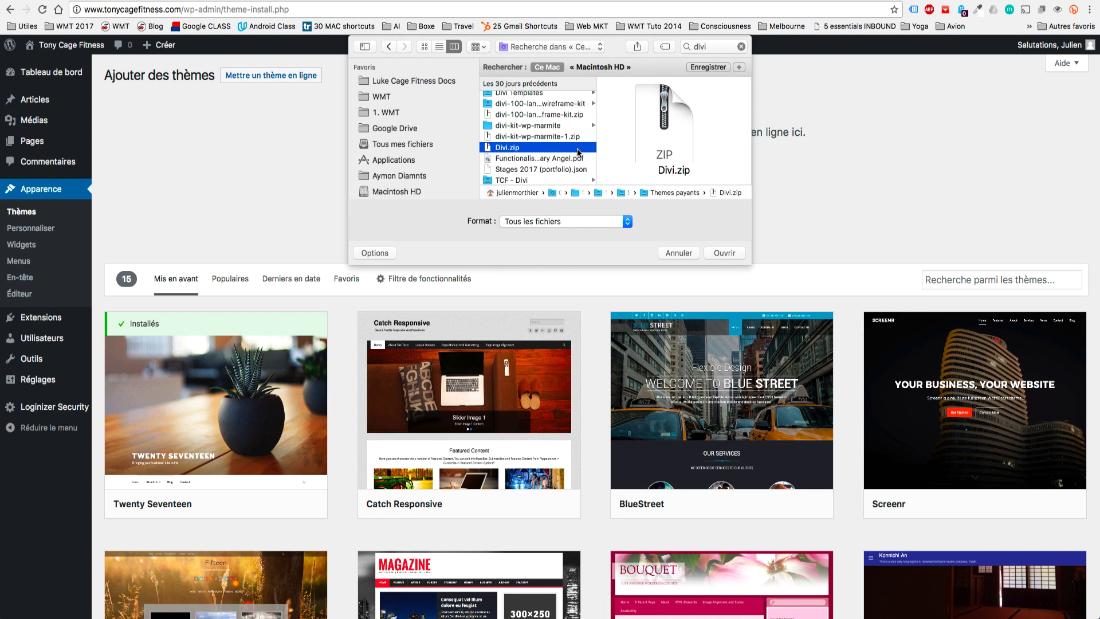
pyautogui.click(725, 253)
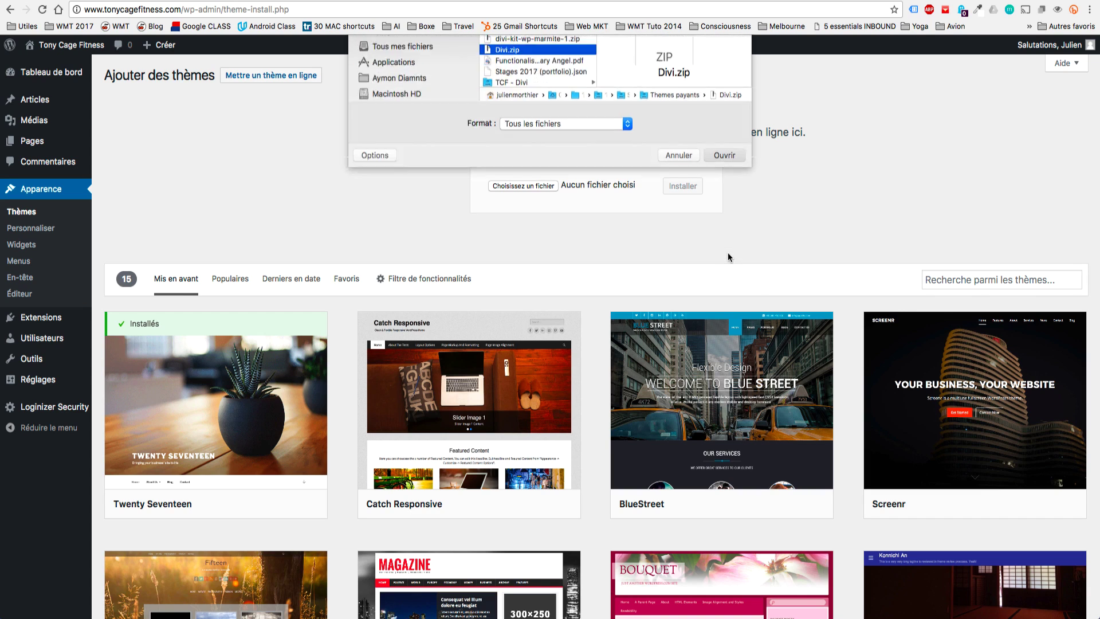
pyautogui.click(682, 188)
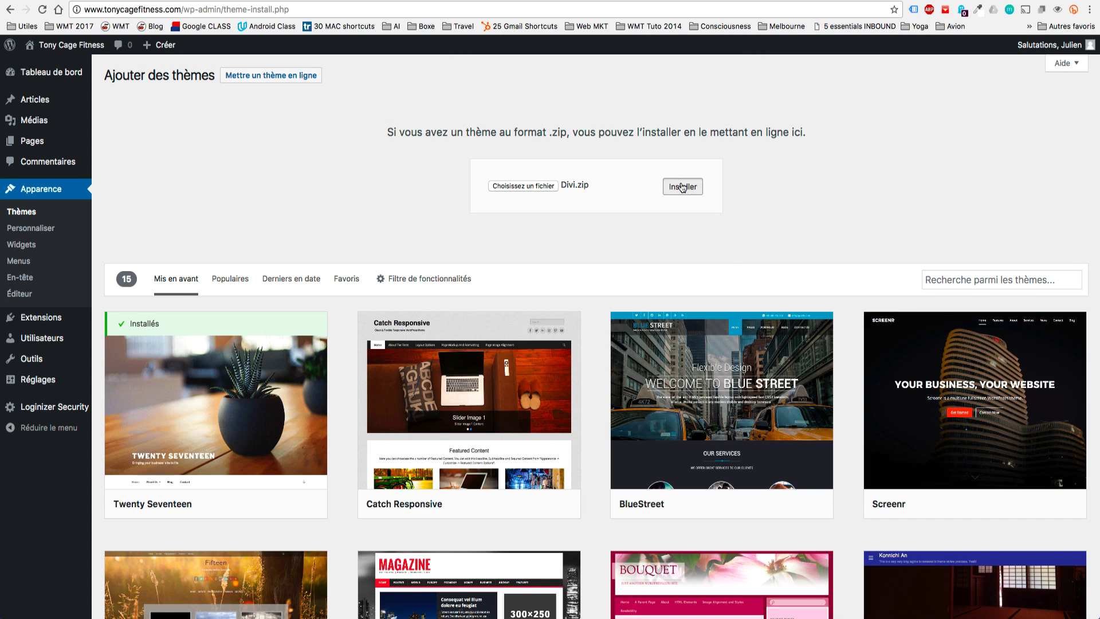
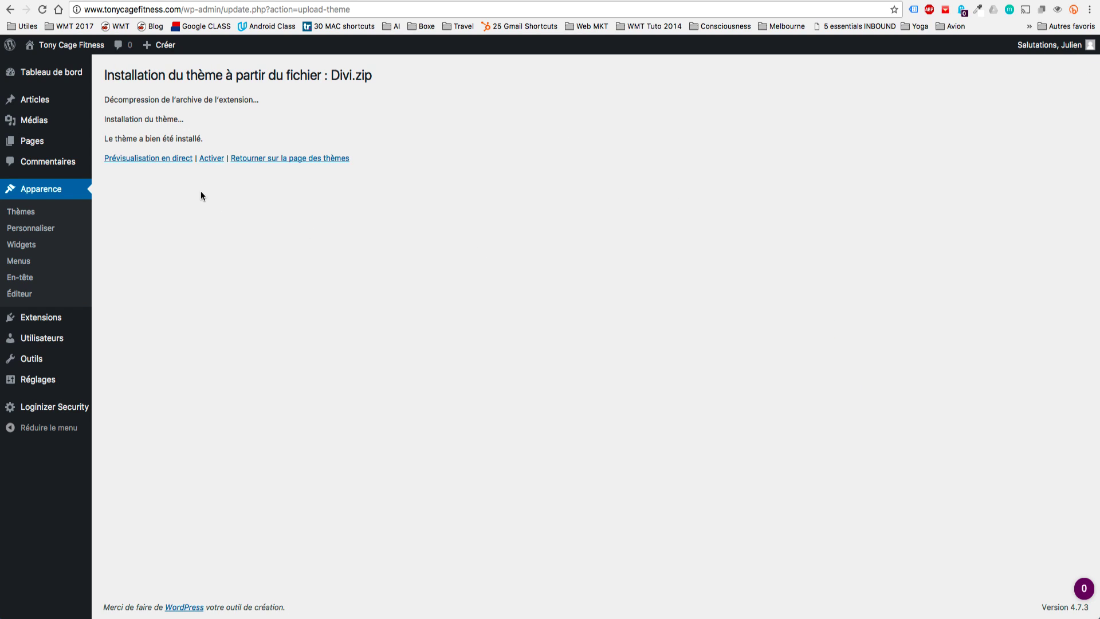
# Activate Divi, view the bare new site, and bring the Tony Cage Fitness demo window alongside.
pyautogui.click(210, 159)
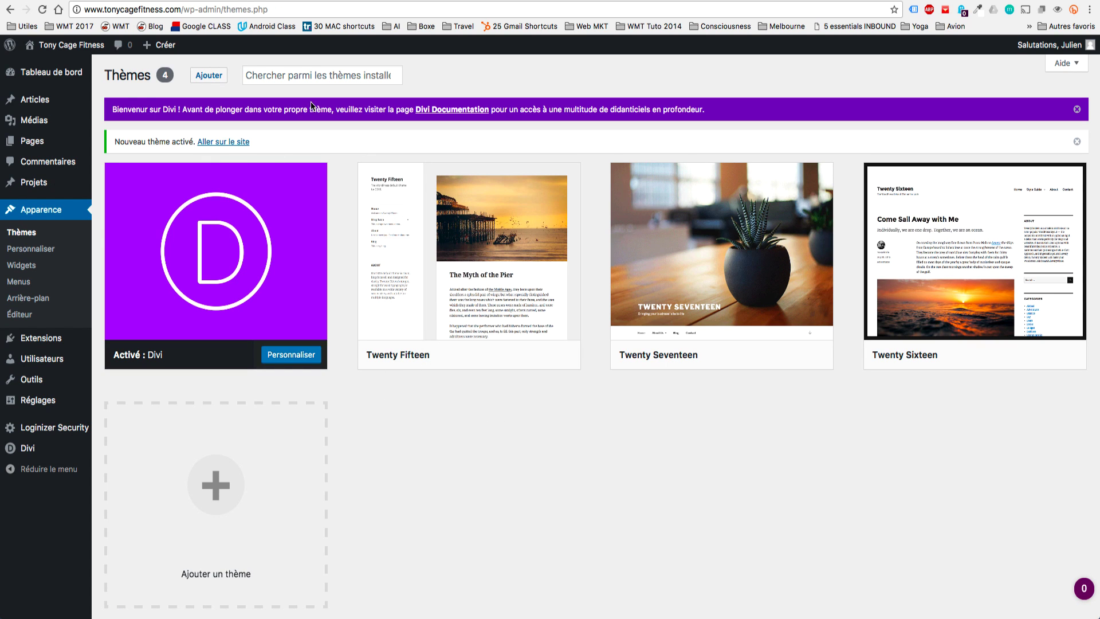
pyautogui.click(60, 63)
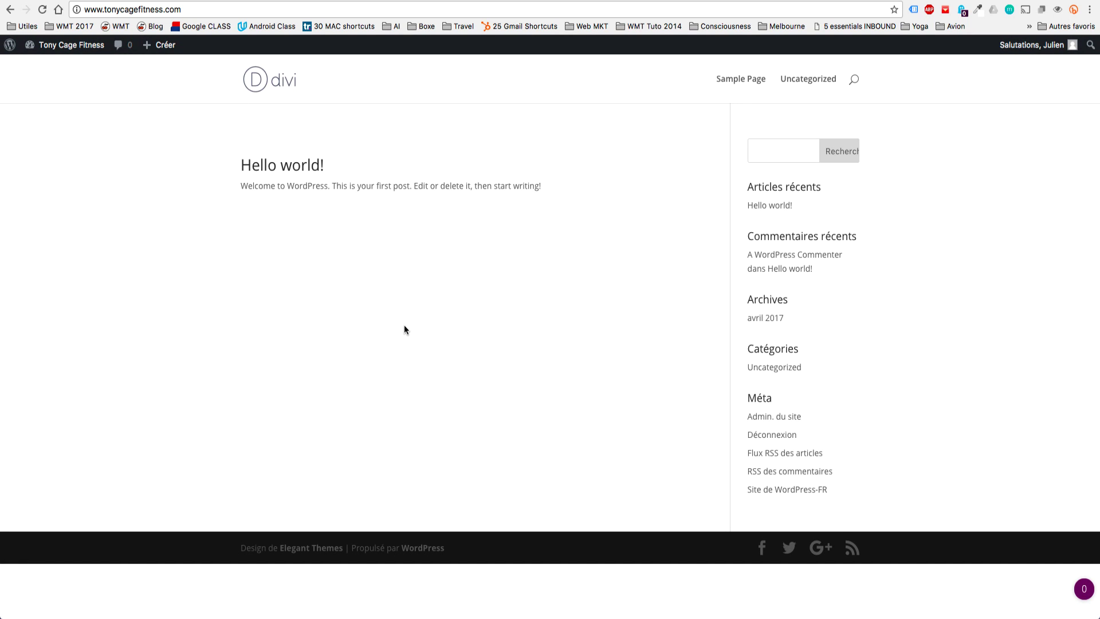
pyautogui.moveTo(733, 611); pyautogui.dragTo(742, 68)
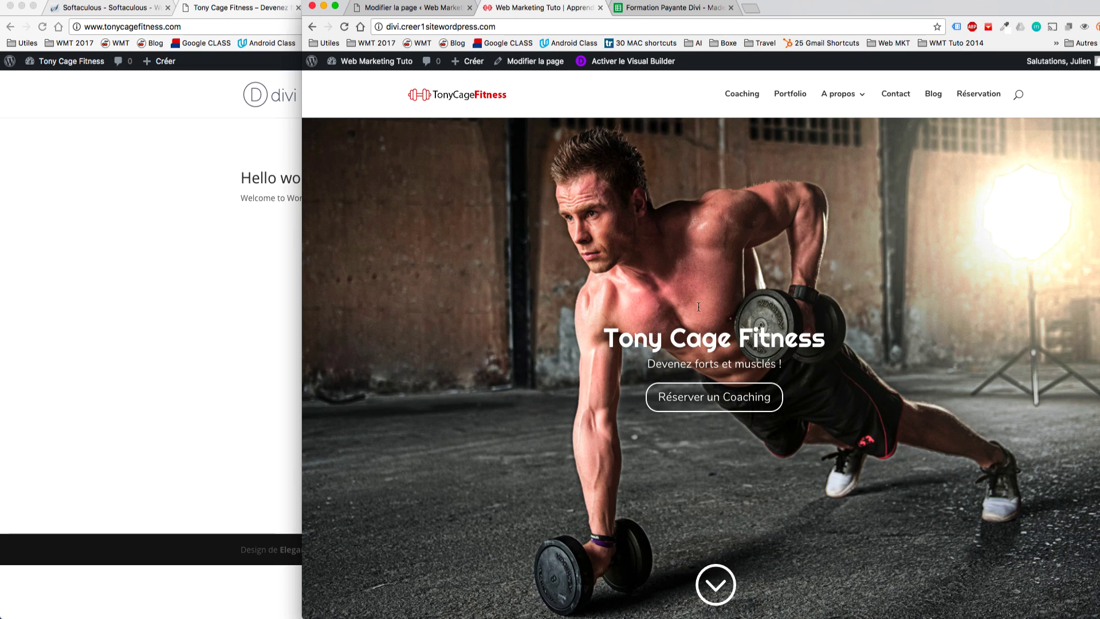
# Scroll the demo homepage from the hero down to its Contact section, then return to the new site.
pyautogui.scroll(-1, 695, 400)
pyautogui.scroll(-15, 695, 399)
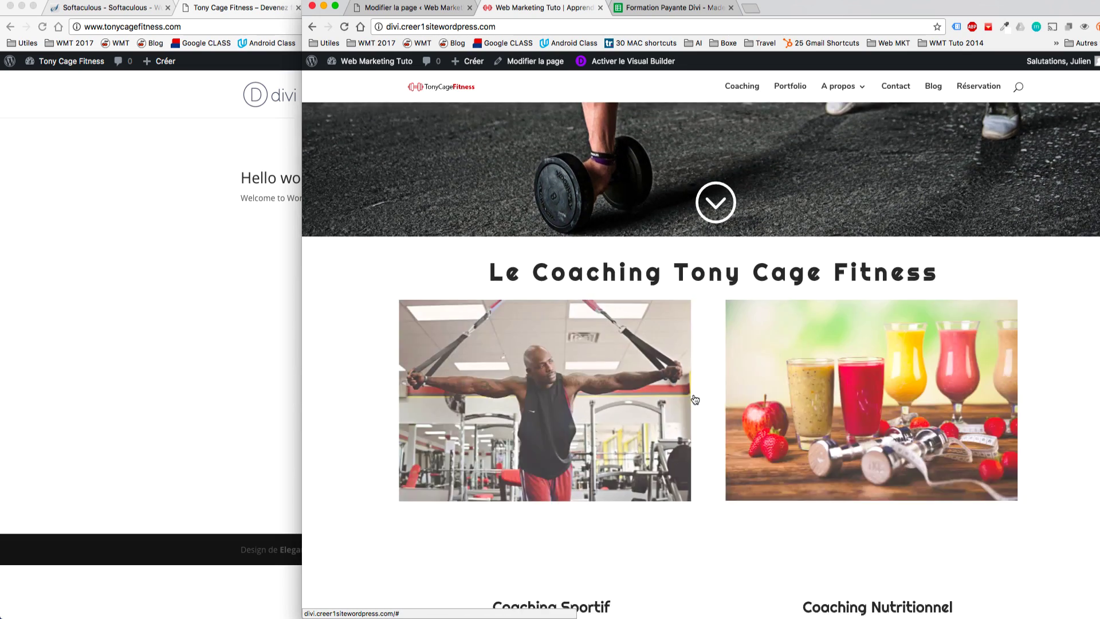
pyautogui.scroll(-15, 694, 400)
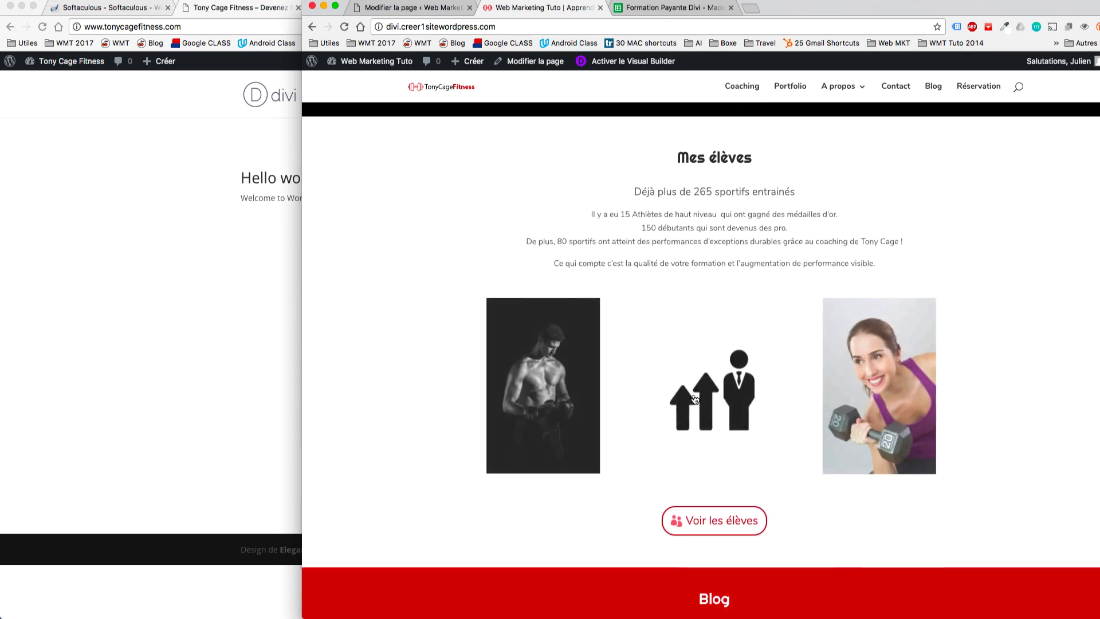
pyautogui.scroll(-15, 695, 400)
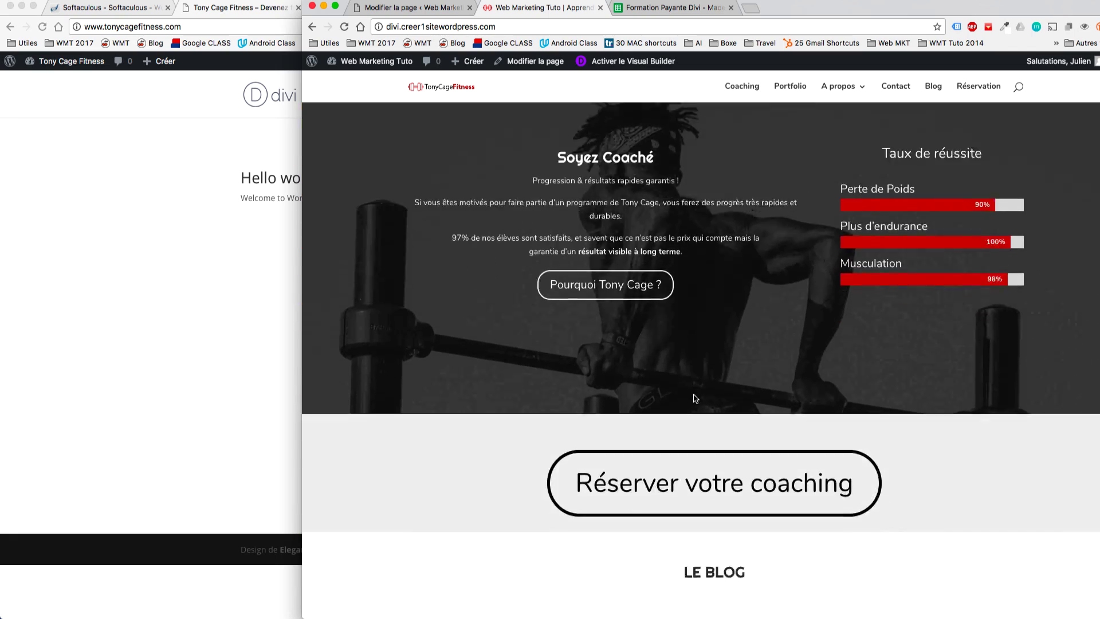
pyautogui.scroll(-10, 694, 399)
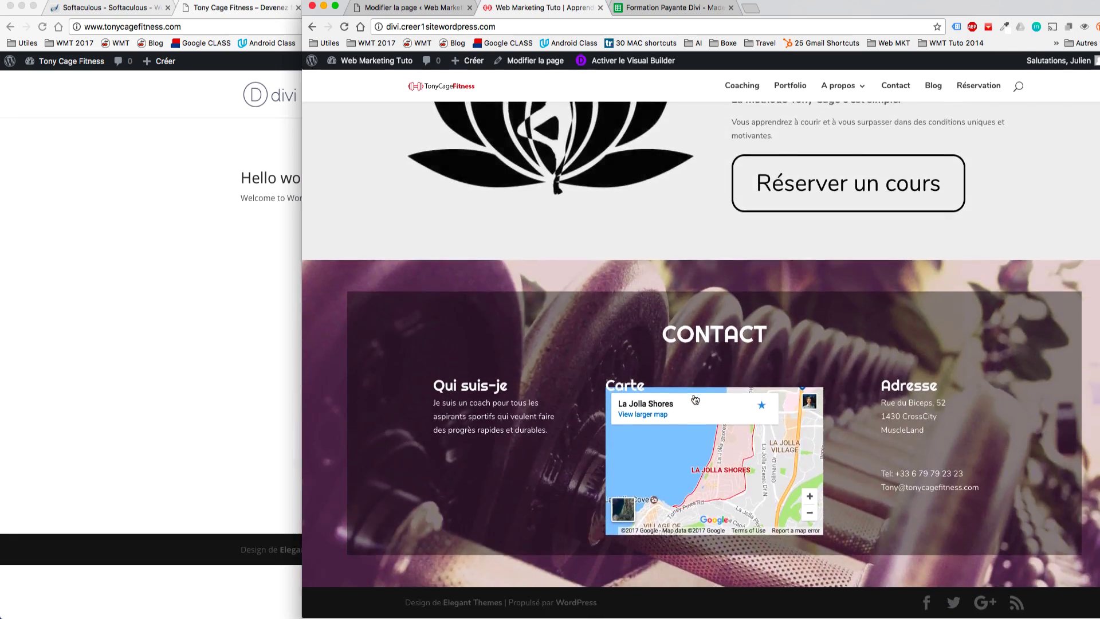
pyautogui.click(280, 73)
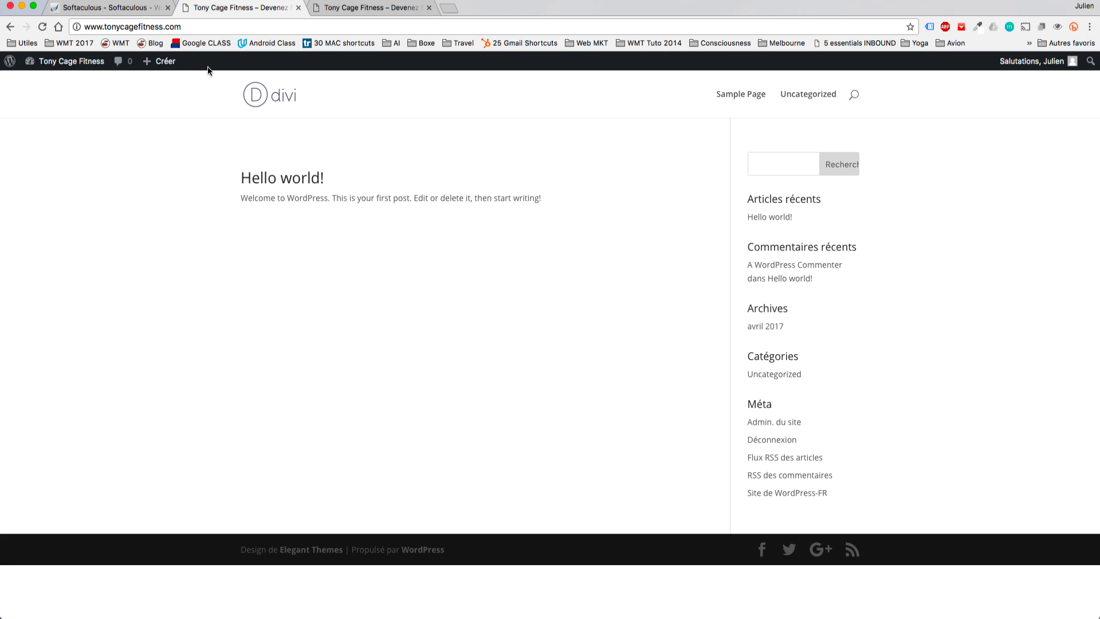
# Create page 'Accueil' in the Divi builder with a one-column and a three-column section, then open the Visual Builder.
pyautogui.moveTo(170, 66)
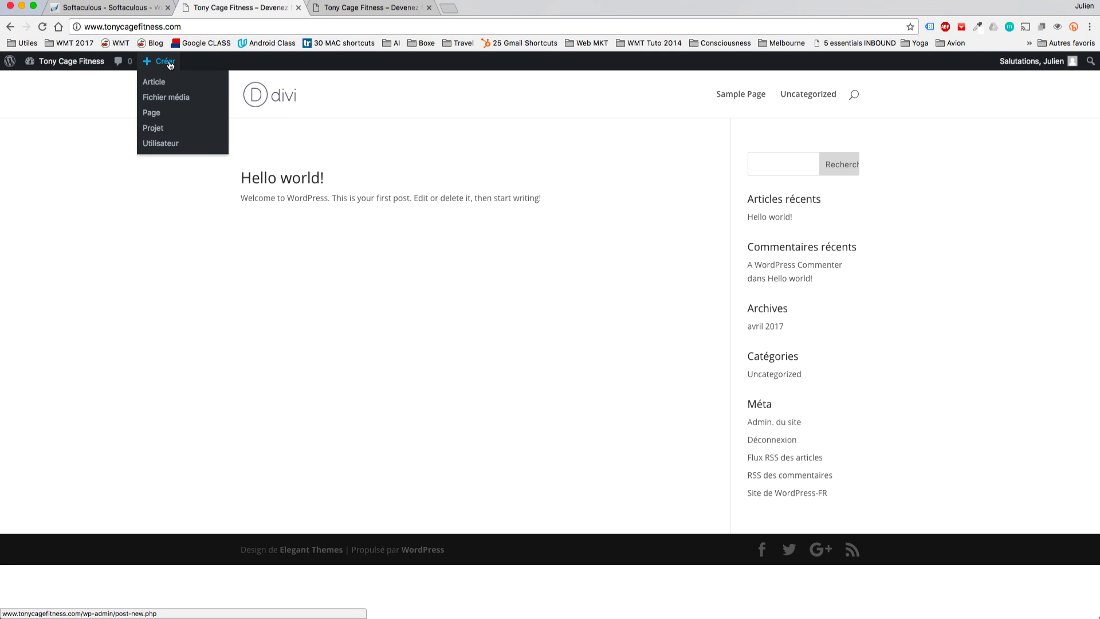
pyautogui.click(155, 116)
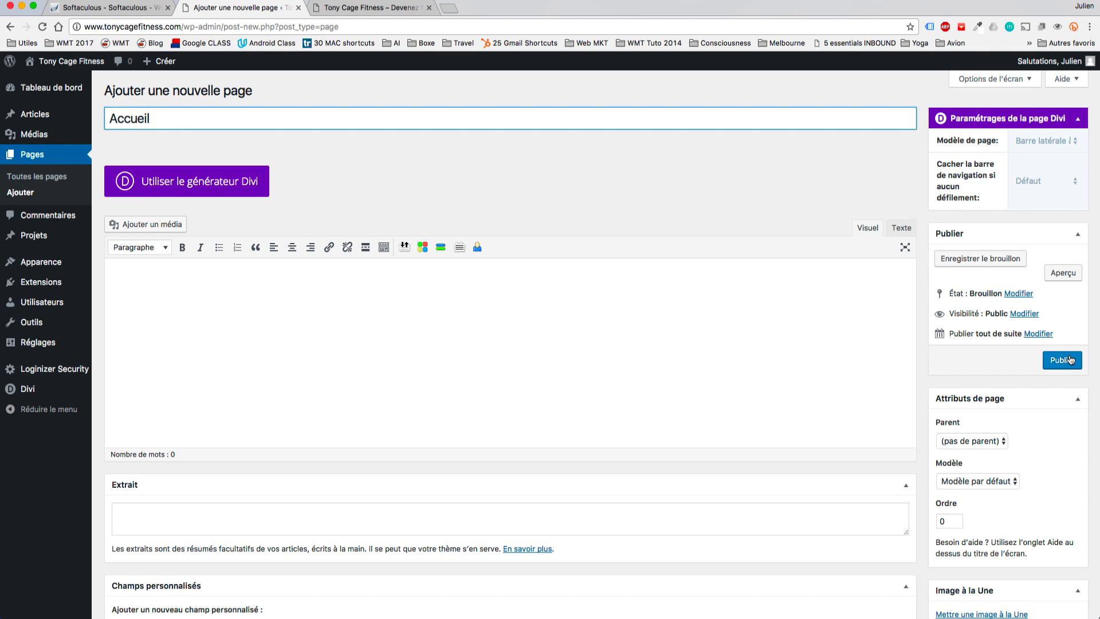
pyautogui.click(194, 183)
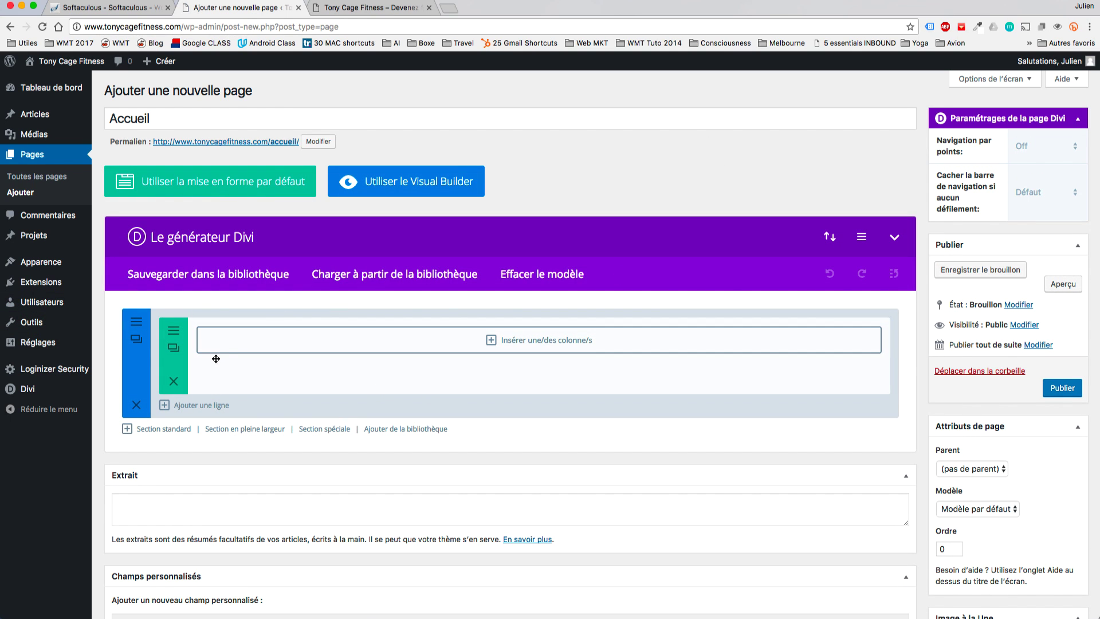
pyautogui.click(156, 429)
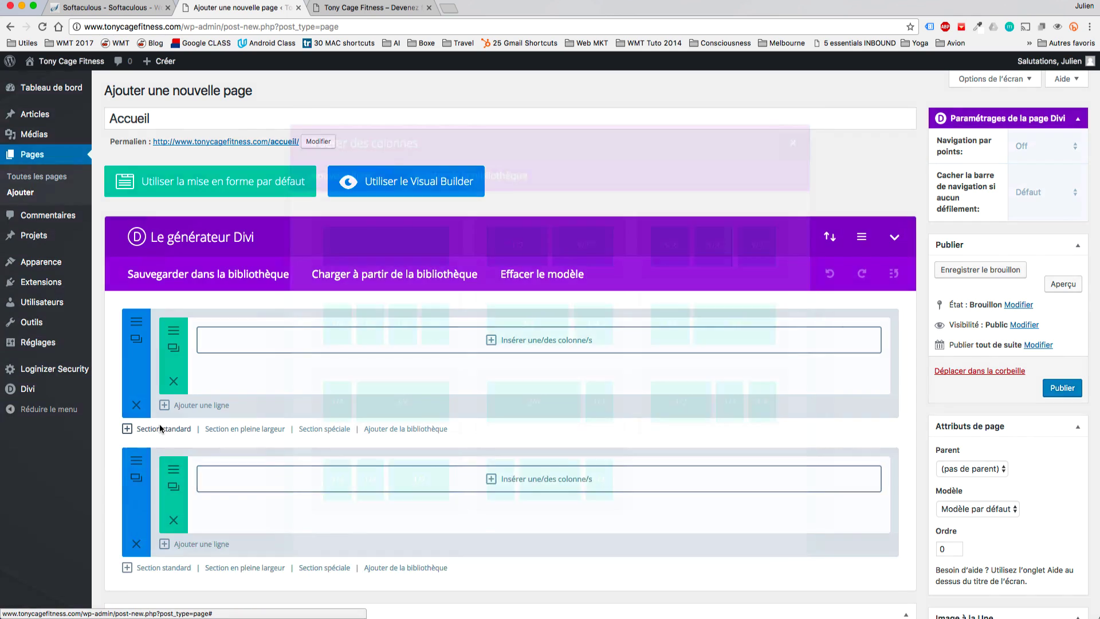
pyautogui.click(762, 255)
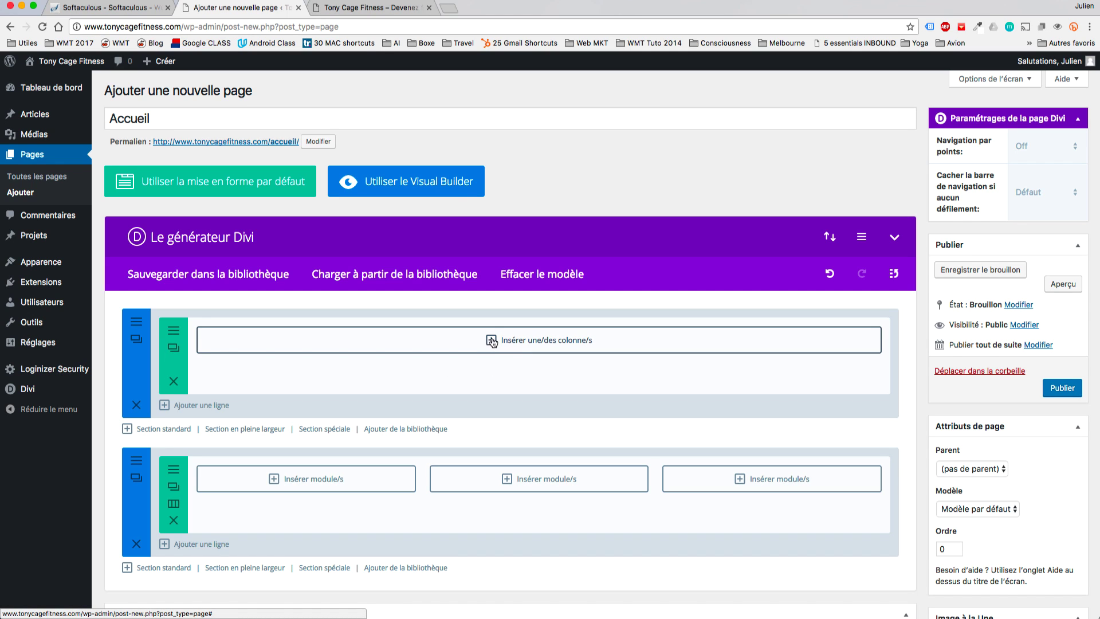
pyautogui.click(397, 181)
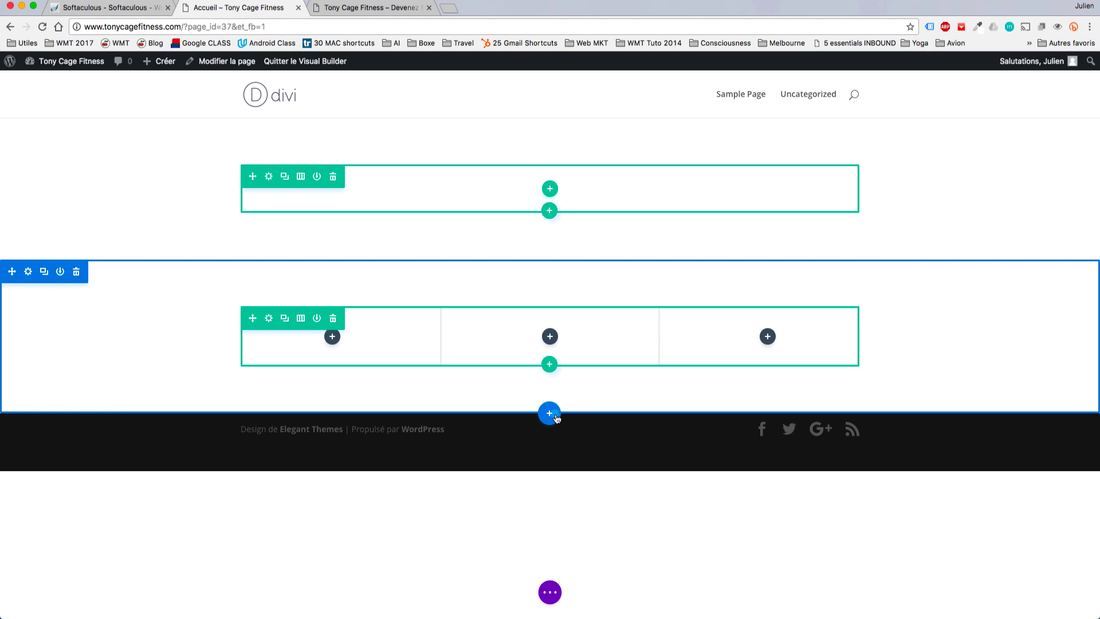
# Add a full-width section with a full-width header titled 'Réserver un Coaching'.
pyautogui.click(551, 415)
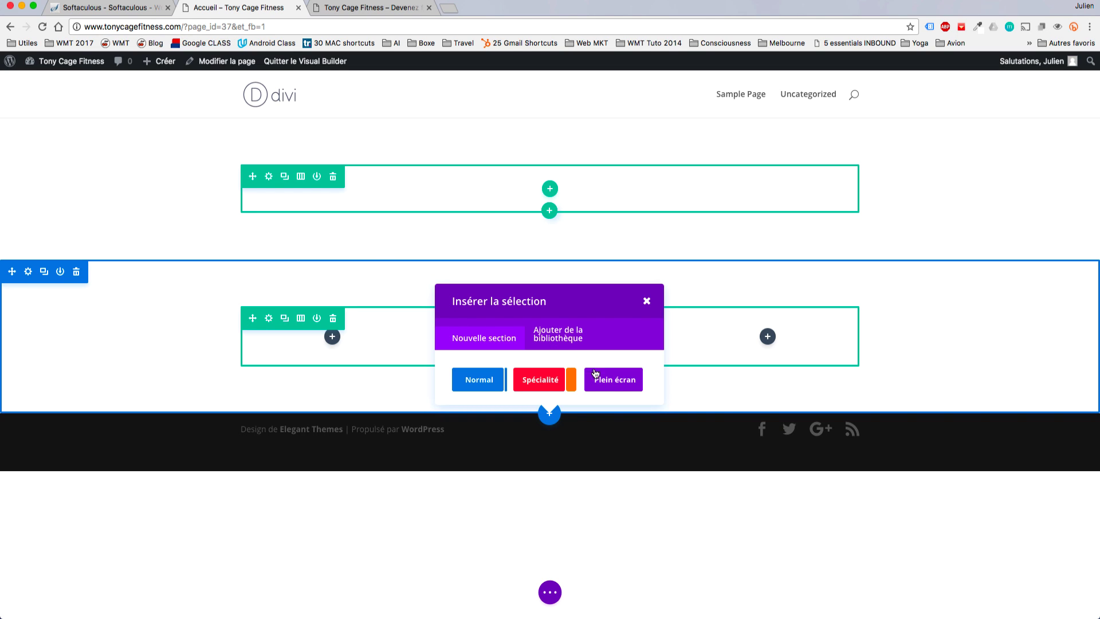
pyautogui.click(617, 388)
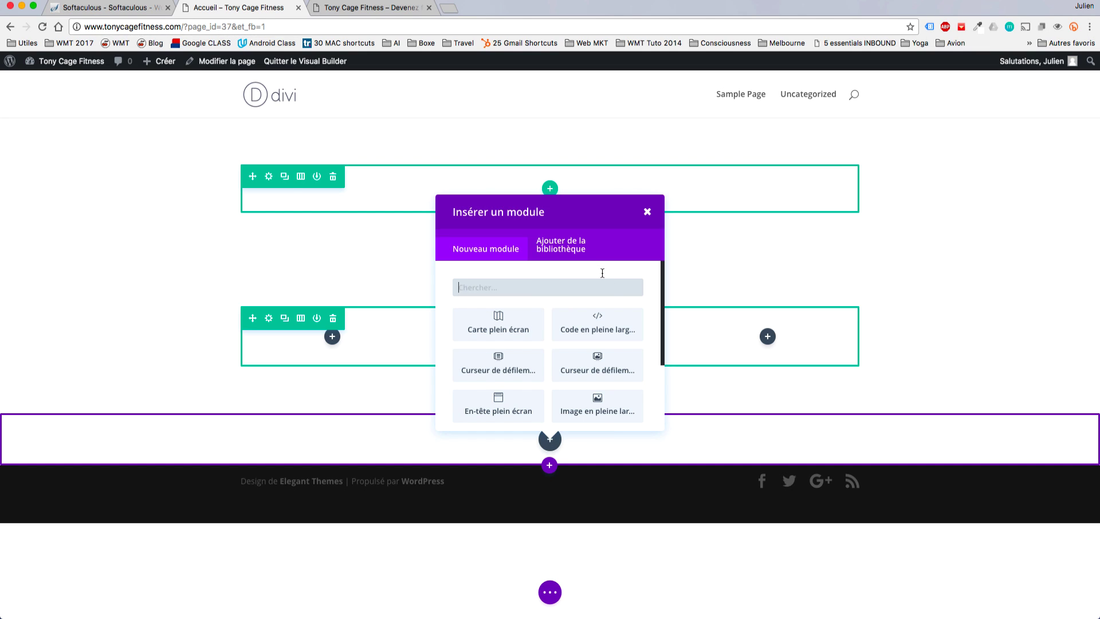
pyautogui.scroll(-1, 632, 376)
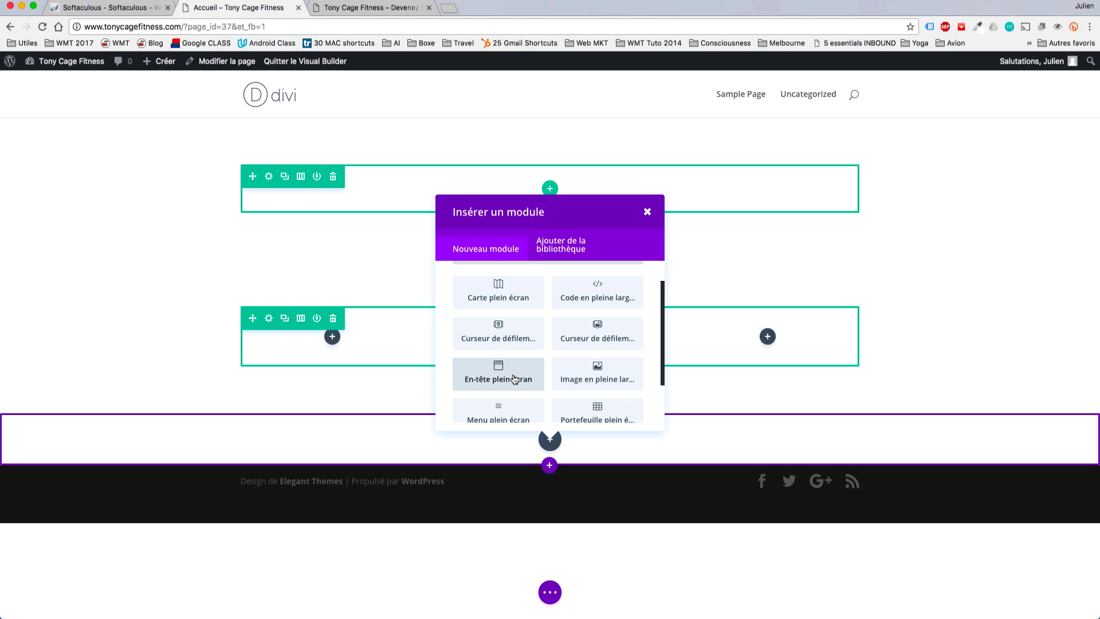
pyautogui.click(512, 378)
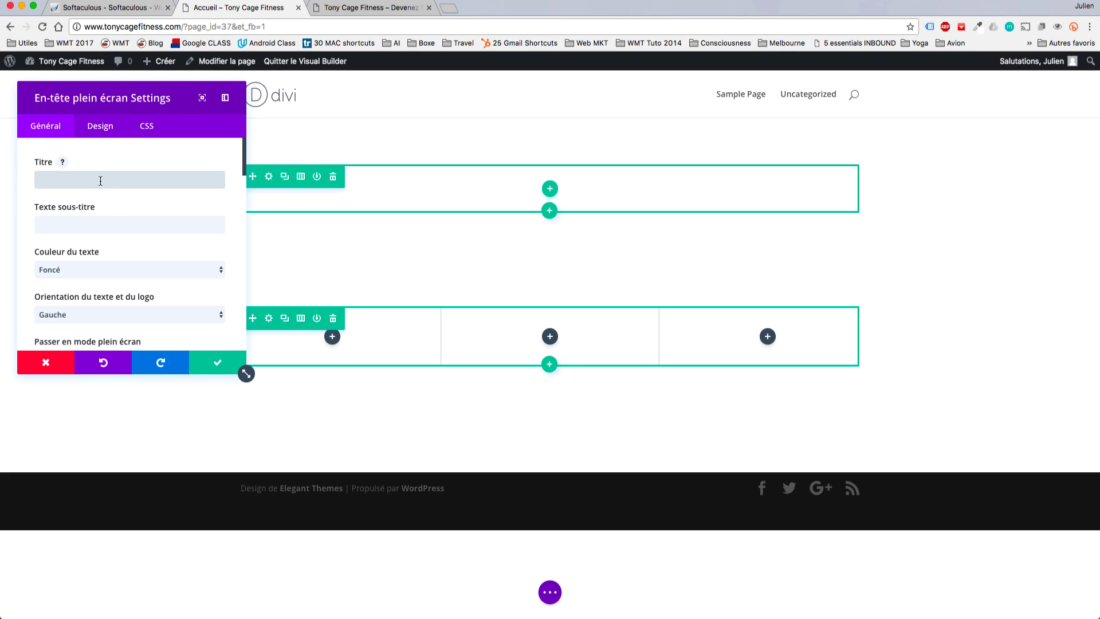
pyautogui.write('Rés')
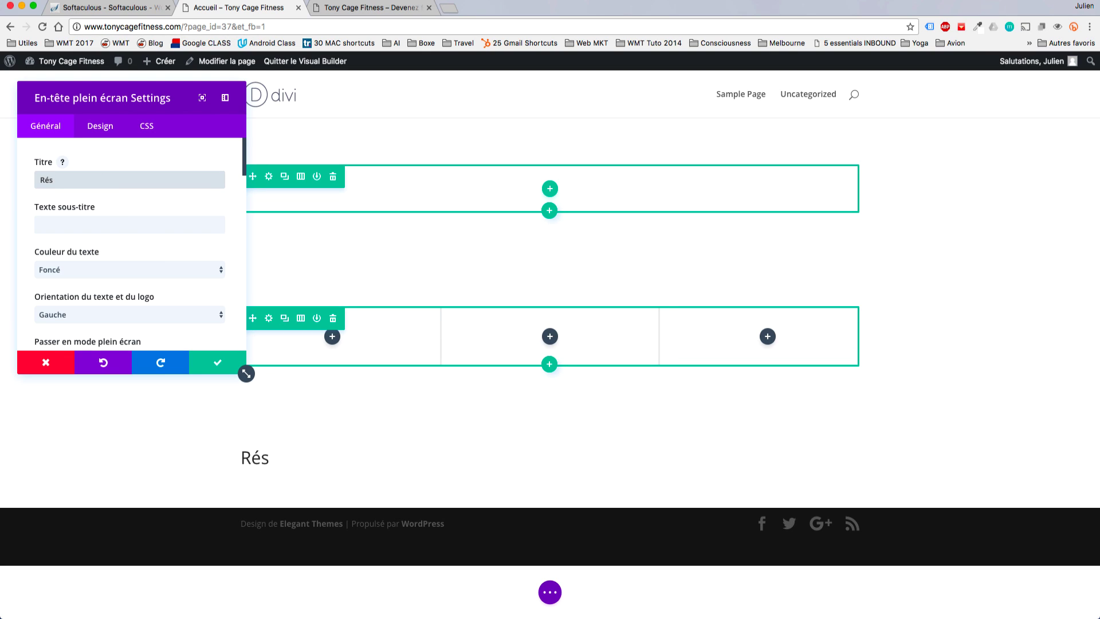
pyautogui.write('erver un Coiach')
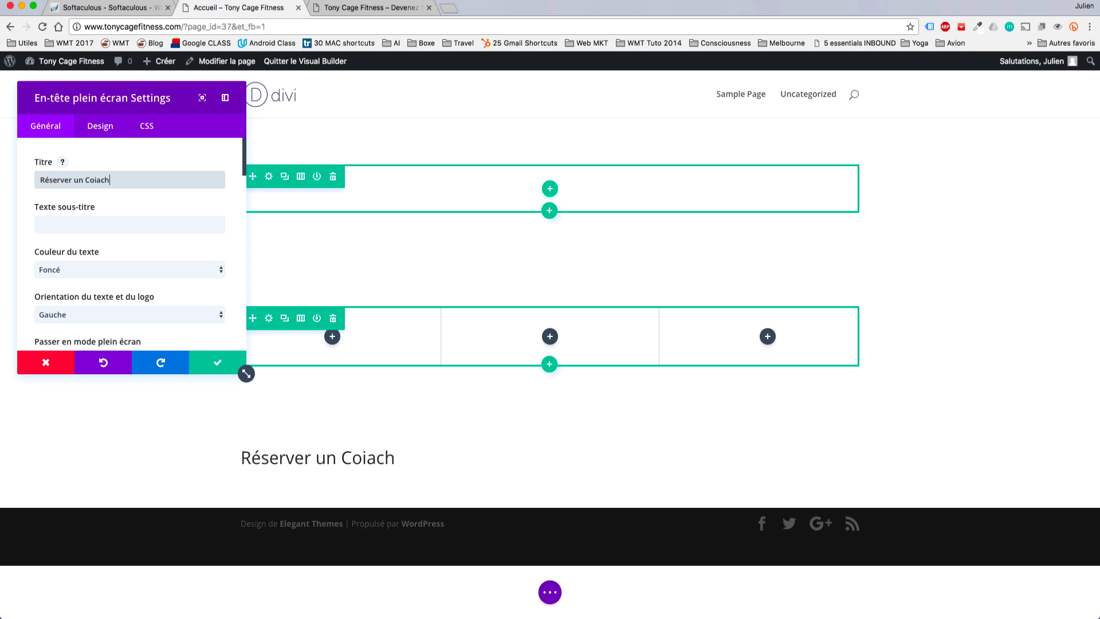
pyautogui.press('BackSpace')
pyautogui.press('BackSpace')
pyautogui.press('BackSpace')
pyautogui.press('BackSpace')
pyautogui.write('acgh')
pyautogui.press('BackSpace')
pyautogui.press('BackSpace')
pyautogui.write('hing')
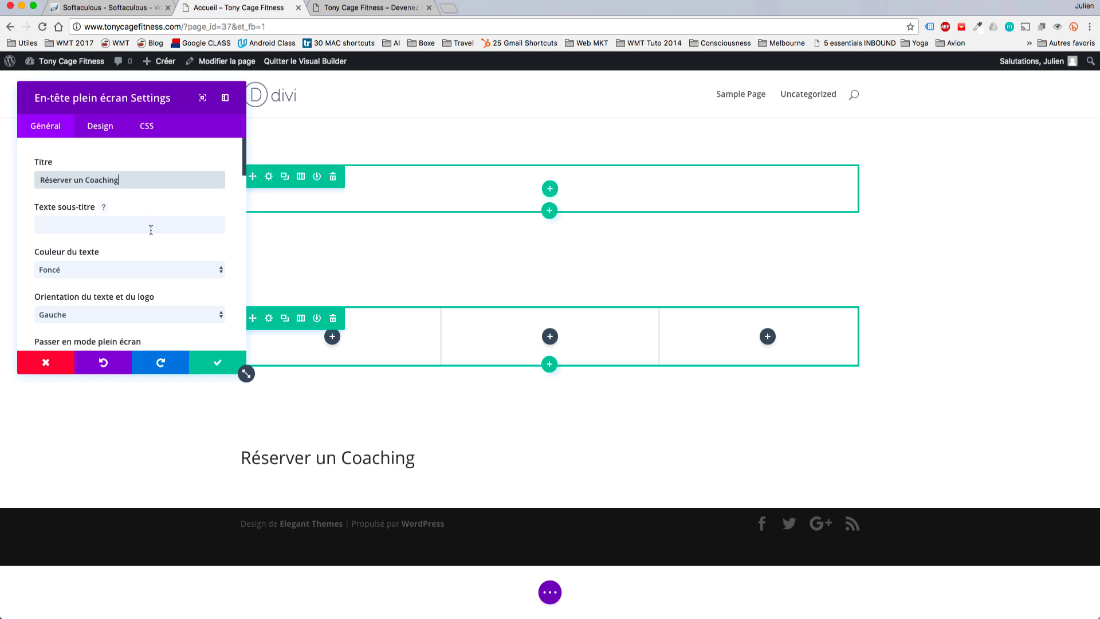
# Start uploading a background image for the header via the background image URL field.
pyautogui.scroll(-5, 151, 228)
pyautogui.scroll(-8, 151, 229)
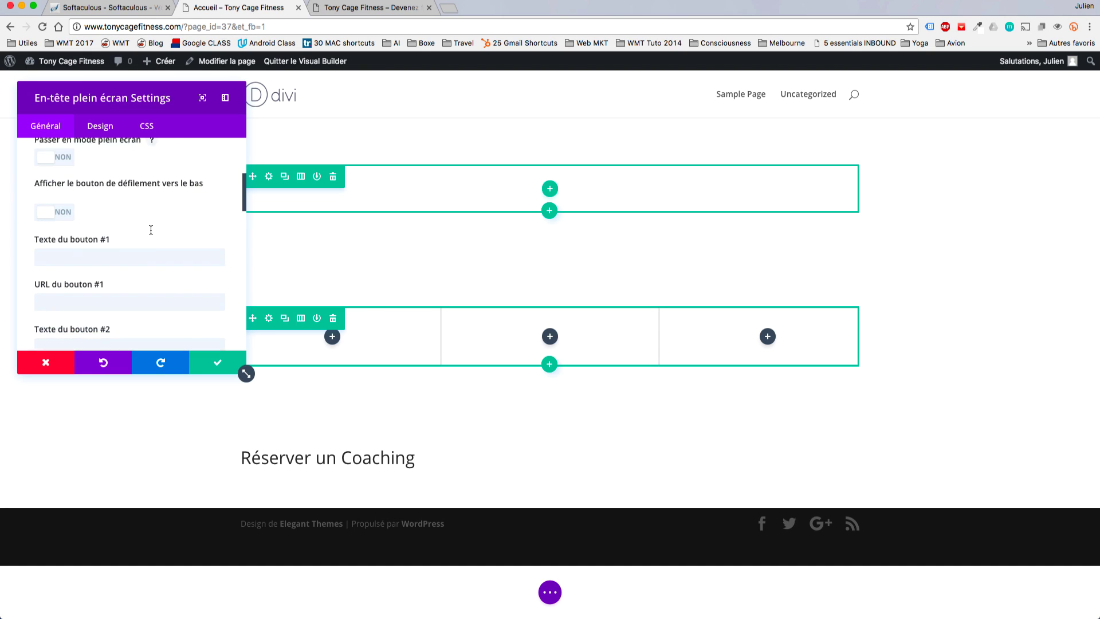
pyautogui.scroll(1, 152, 232)
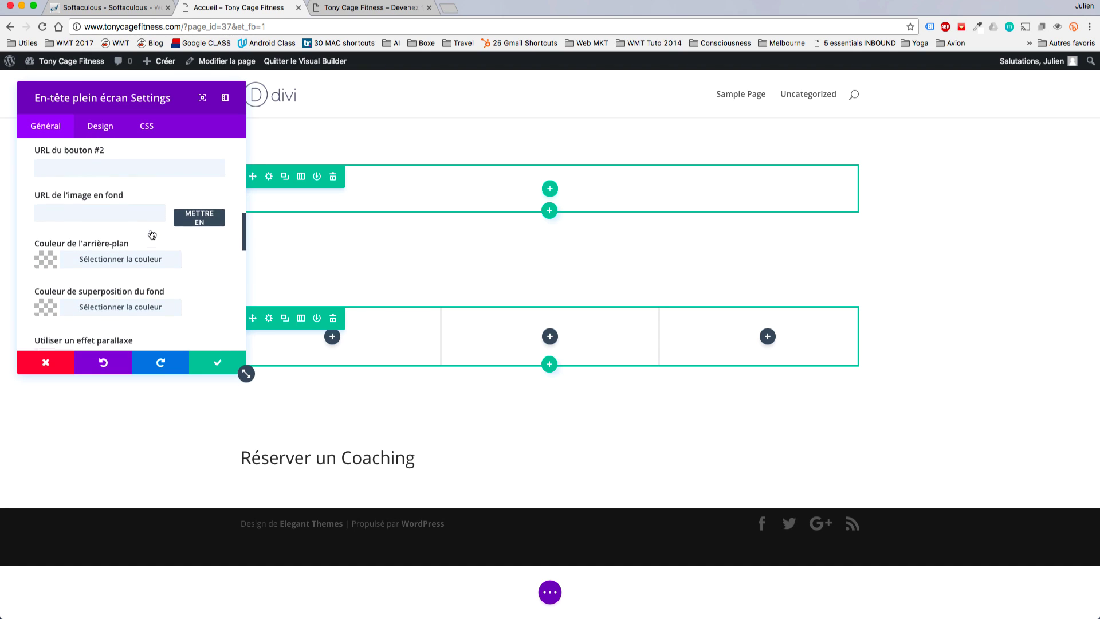
pyautogui.click(198, 223)
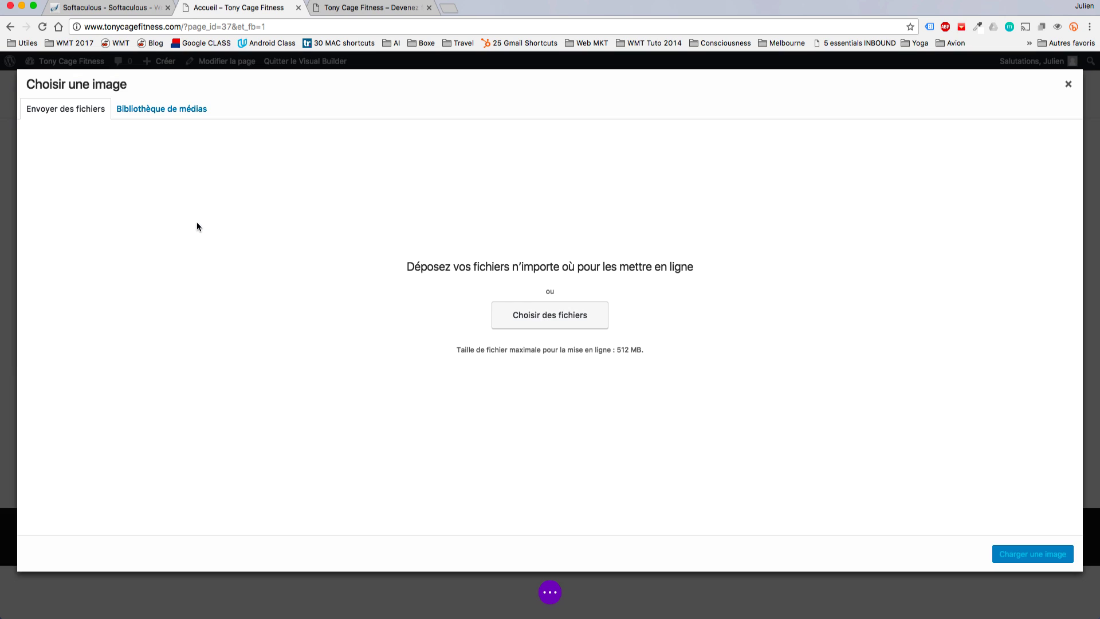
# Upload 'Slider 1 - Homme pushups' from Images > 0. Toutes and set it as the header background.
pyautogui.click(571, 310)
pyautogui.click(461, 96)
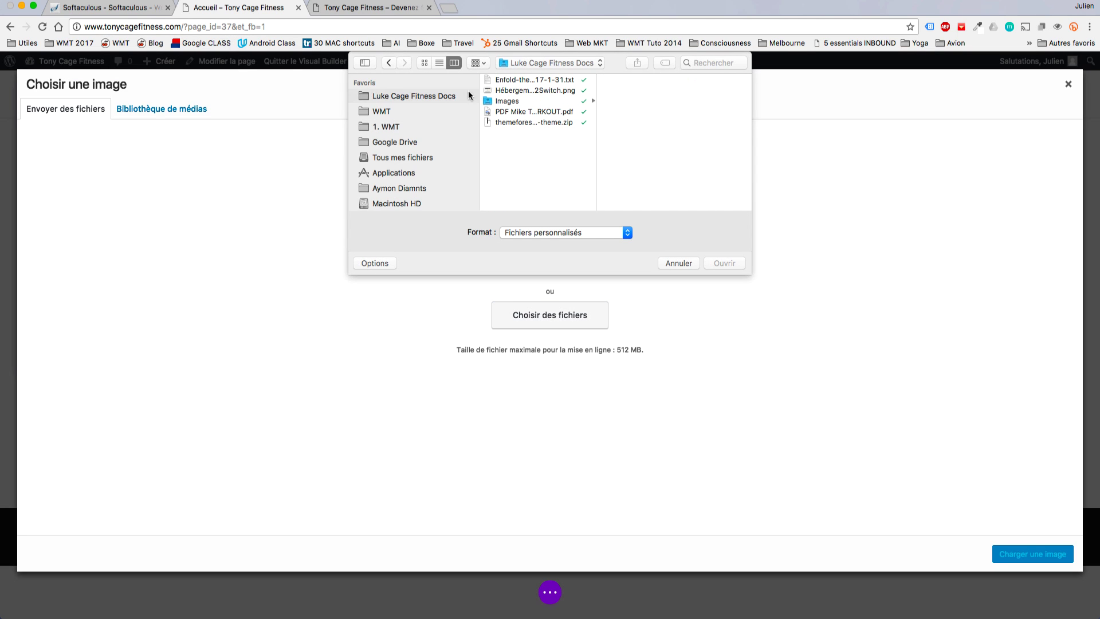
pyautogui.click(552, 102)
pyautogui.scroll(-5, 670, 156)
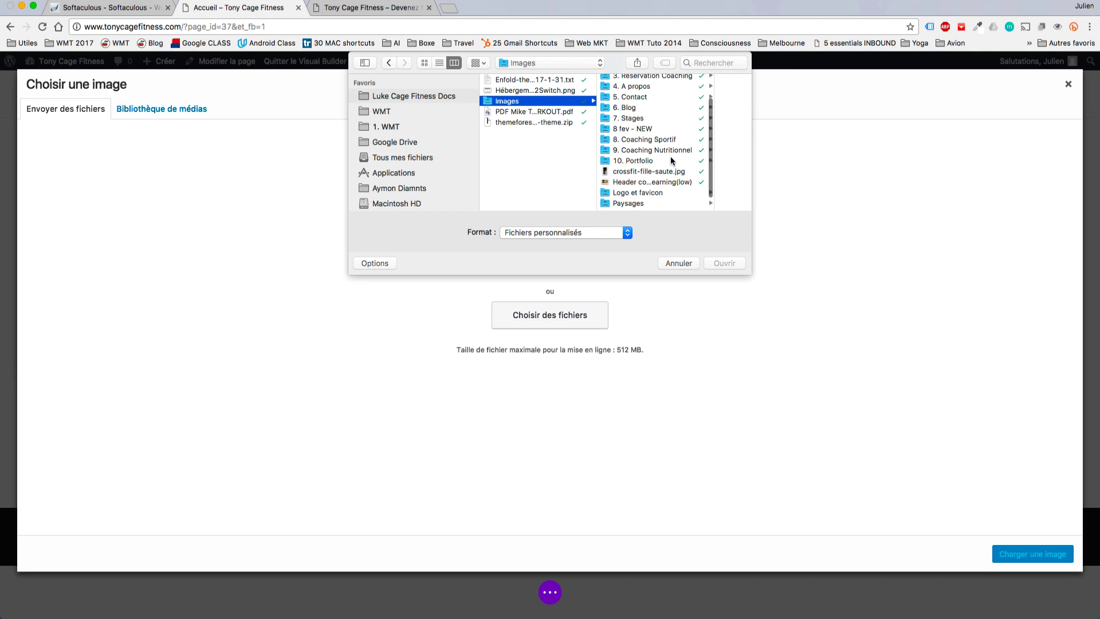
pyautogui.scroll(5, 667, 138)
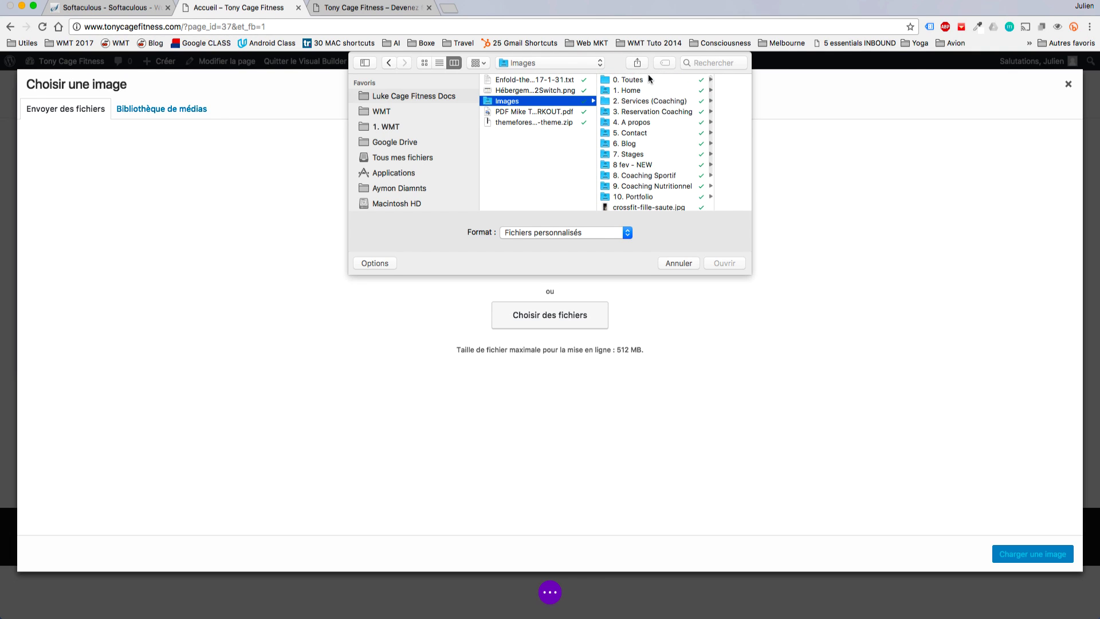
pyautogui.click(648, 79)
pyautogui.scroll(-5, 639, 198)
pyautogui.scroll(-5, 639, 196)
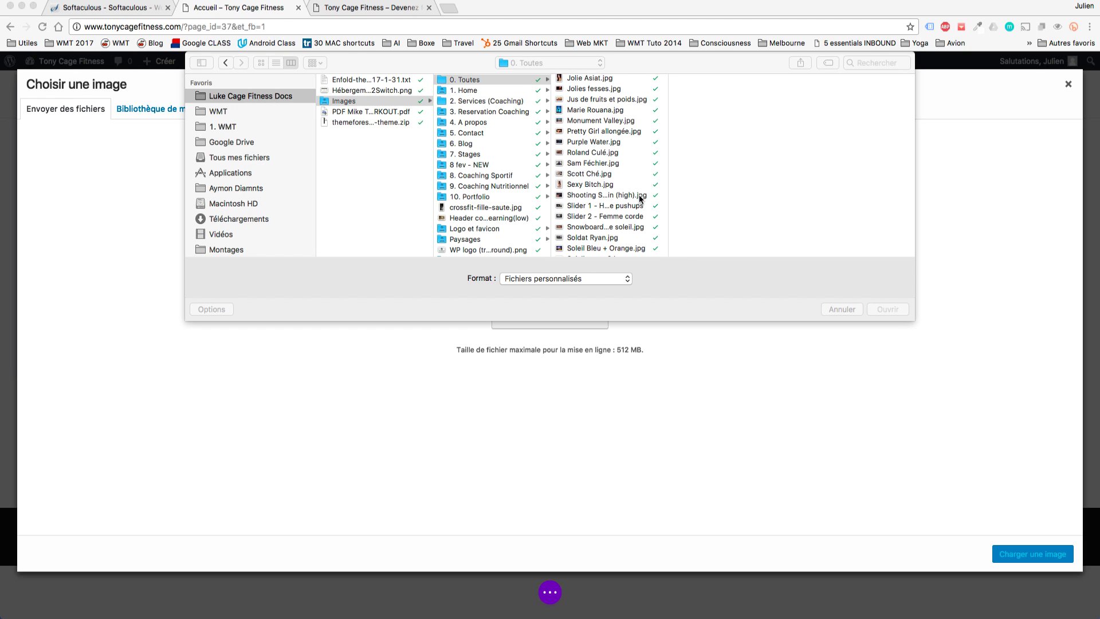
pyautogui.click(623, 202)
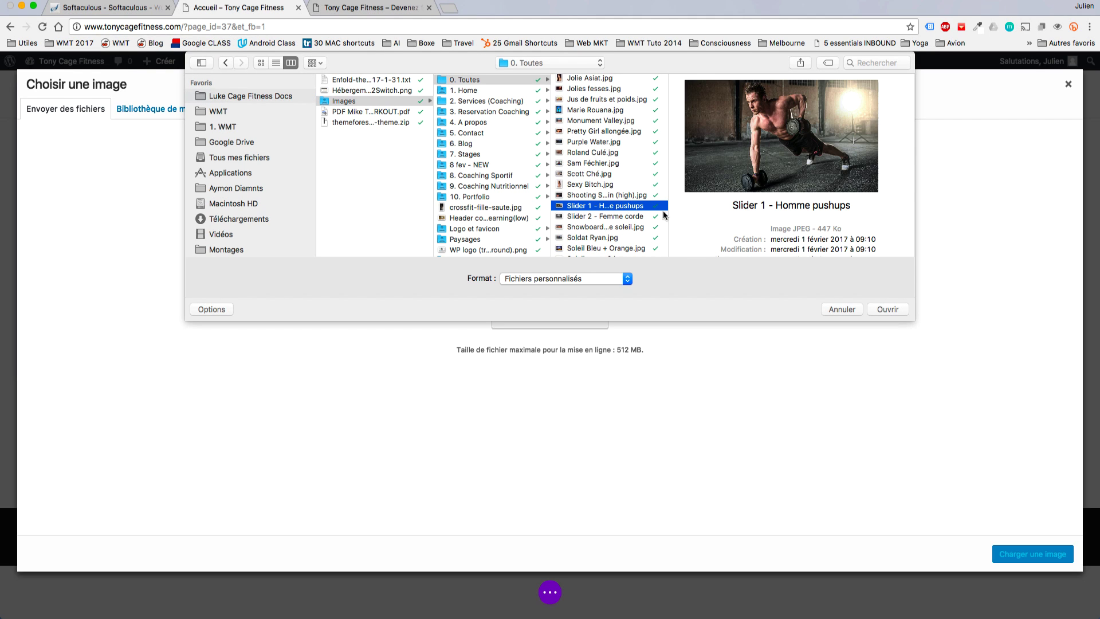
pyautogui.click(896, 308)
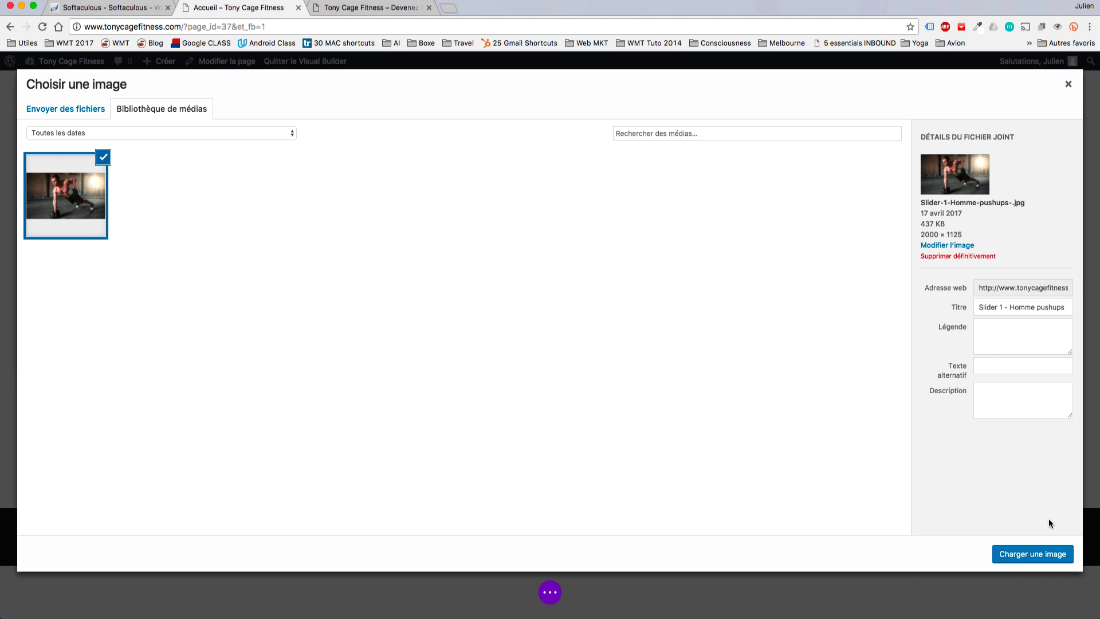
pyautogui.click(1036, 553)
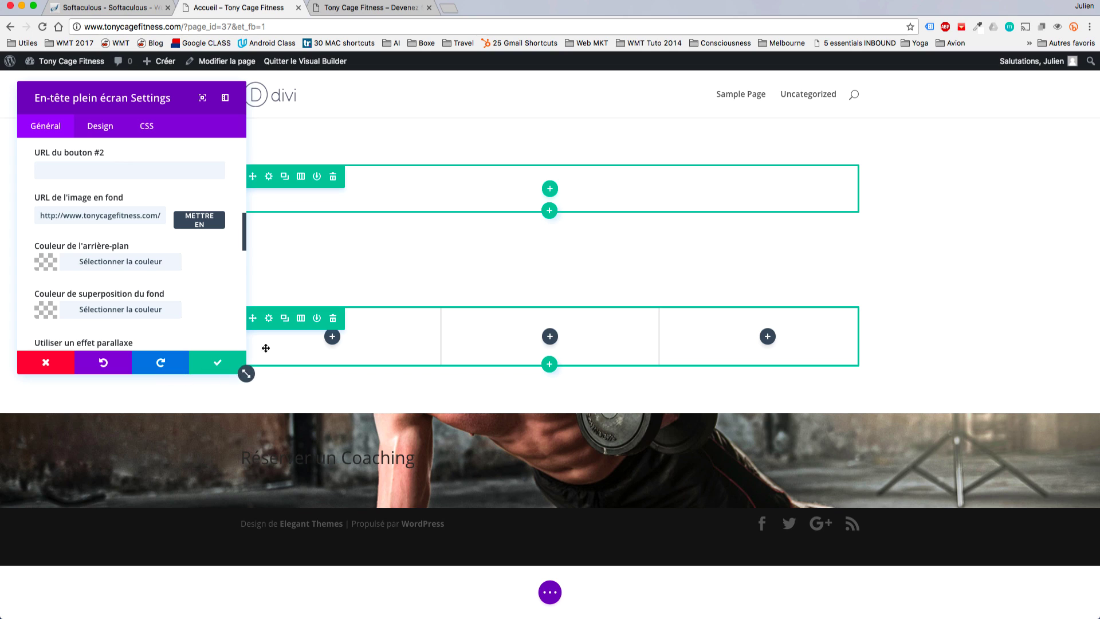
# Save the header background and delete the empty one-column and three-column sections.
pyautogui.click(235, 354)
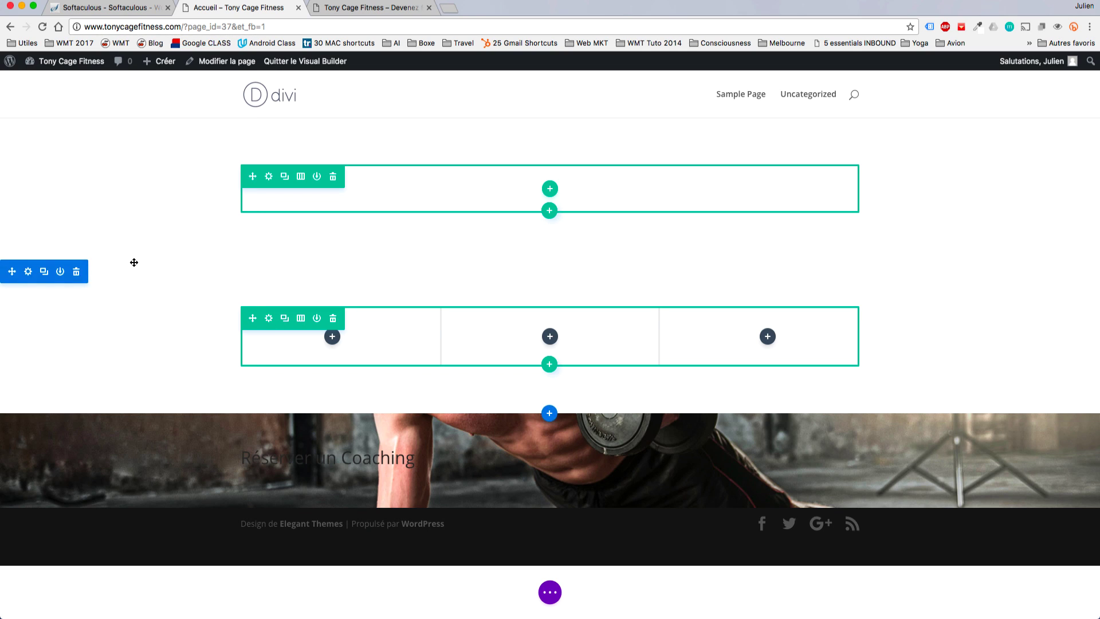
pyautogui.click(76, 132)
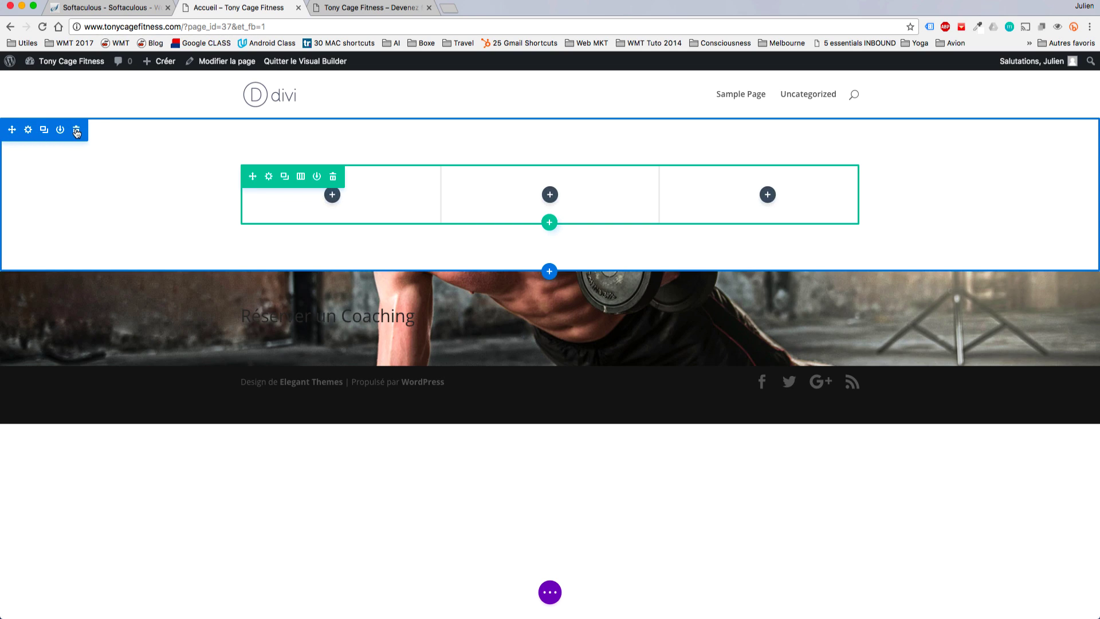
pyautogui.click(76, 130)
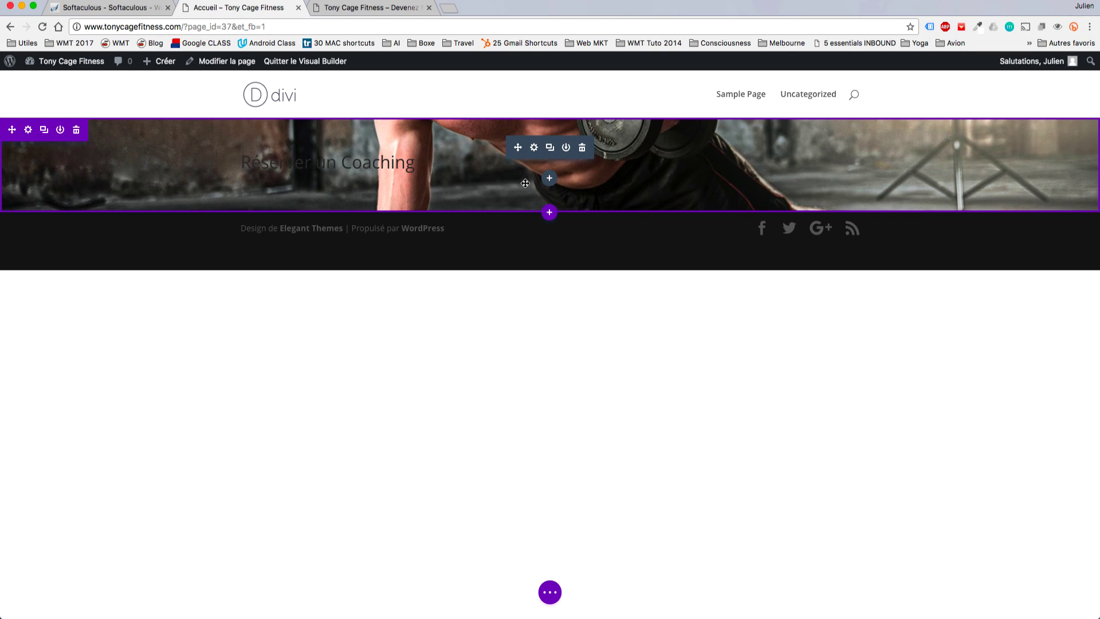
# Retitle the header 'Tony Cage Fitness' with light text and centred alignment.
pyautogui.click(535, 148)
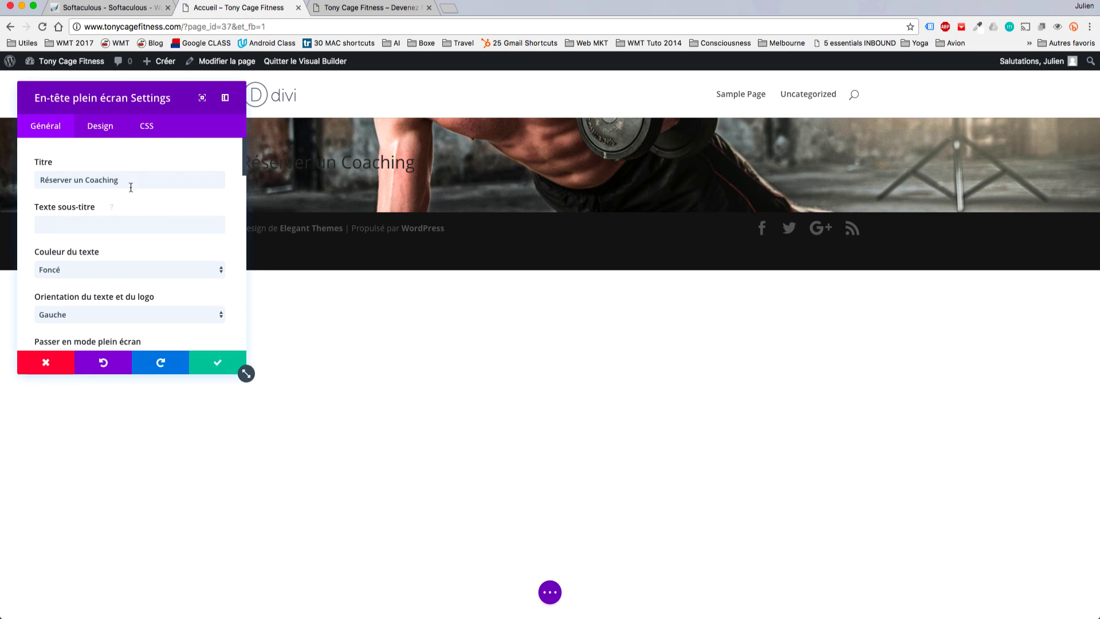
pyautogui.moveTo(130, 180); pyautogui.dragTo(2, 179)
pyautogui.press('super+c')
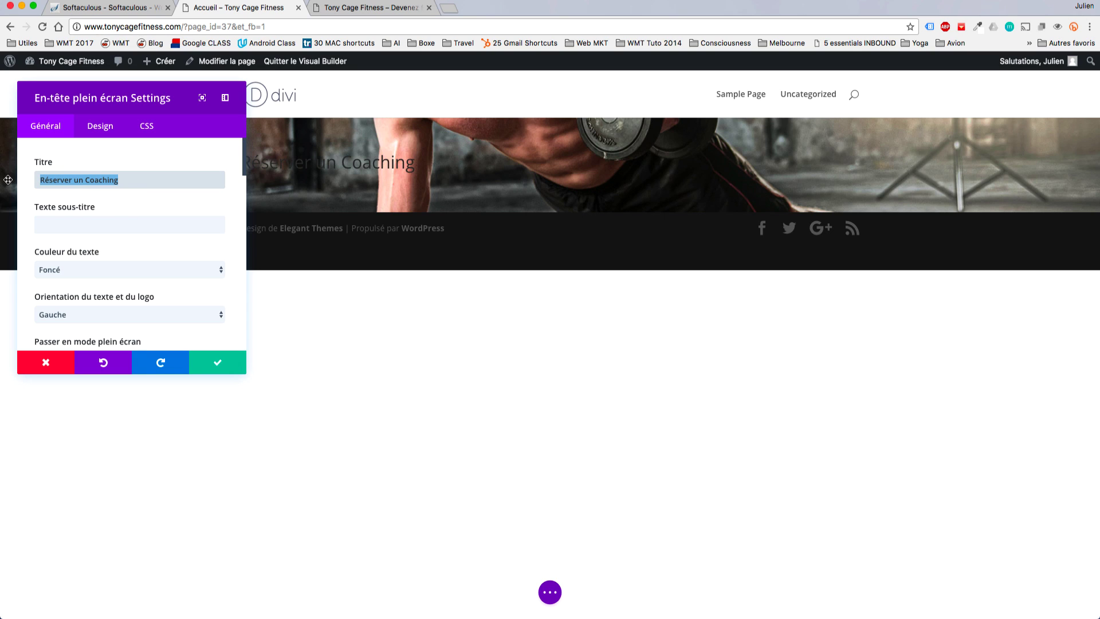
pyautogui.press('BackSpace')
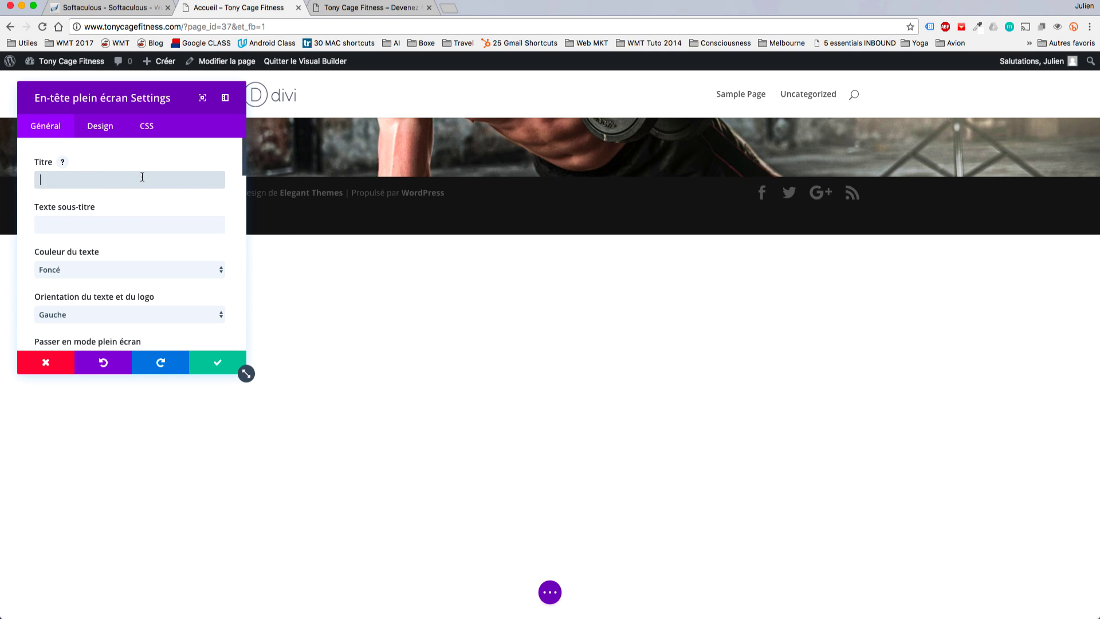
pyautogui.write('Tony Cage ')
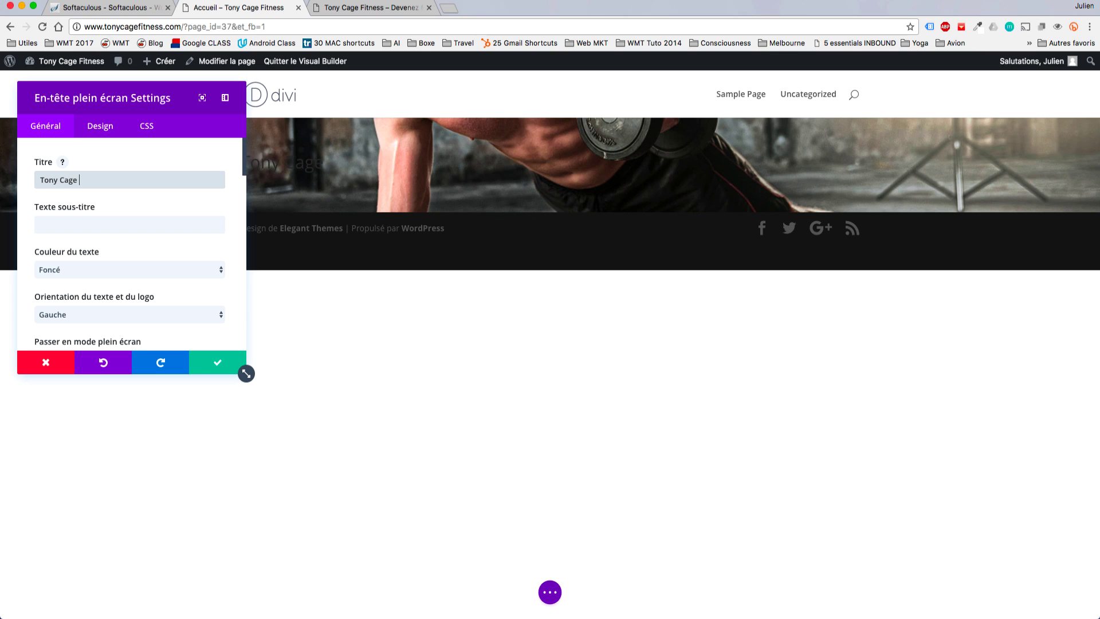
pyautogui.write('Fitness')
pyautogui.click(158, 269)
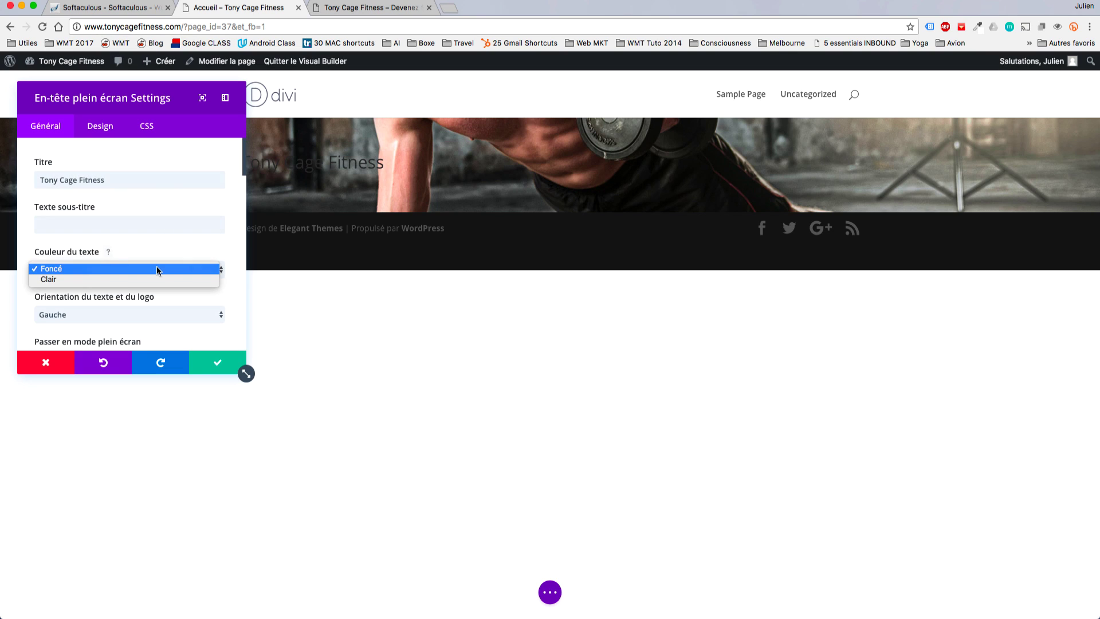
pyautogui.click(56, 279)
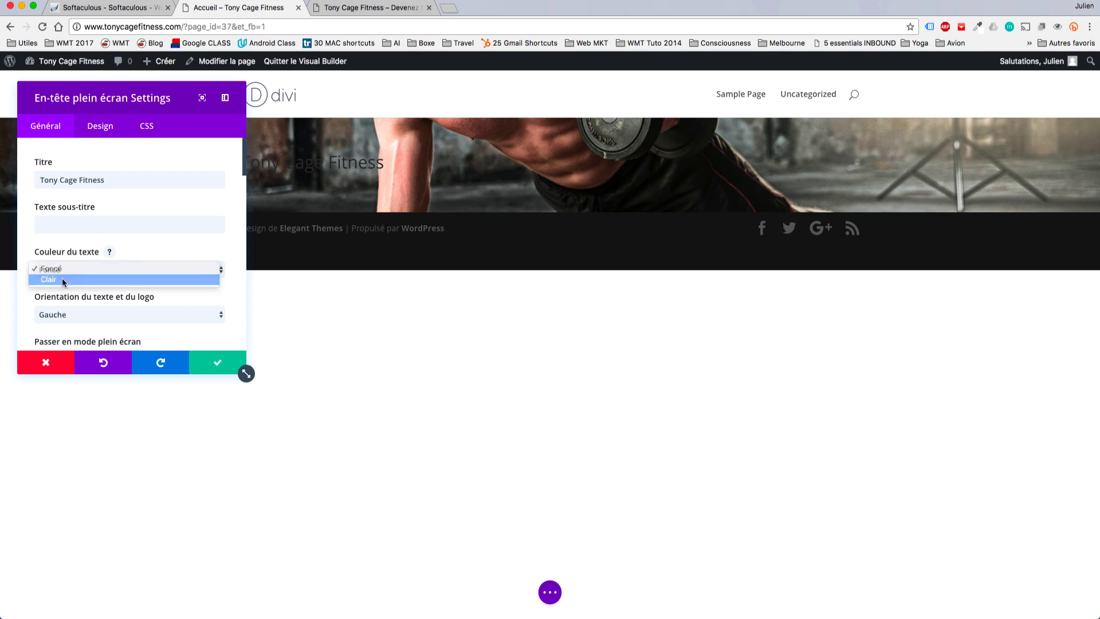
pyautogui.moveTo(246, 374); pyautogui.dragTo(246, 478)
pyautogui.moveTo(125, 89); pyautogui.dragTo(829, 129)
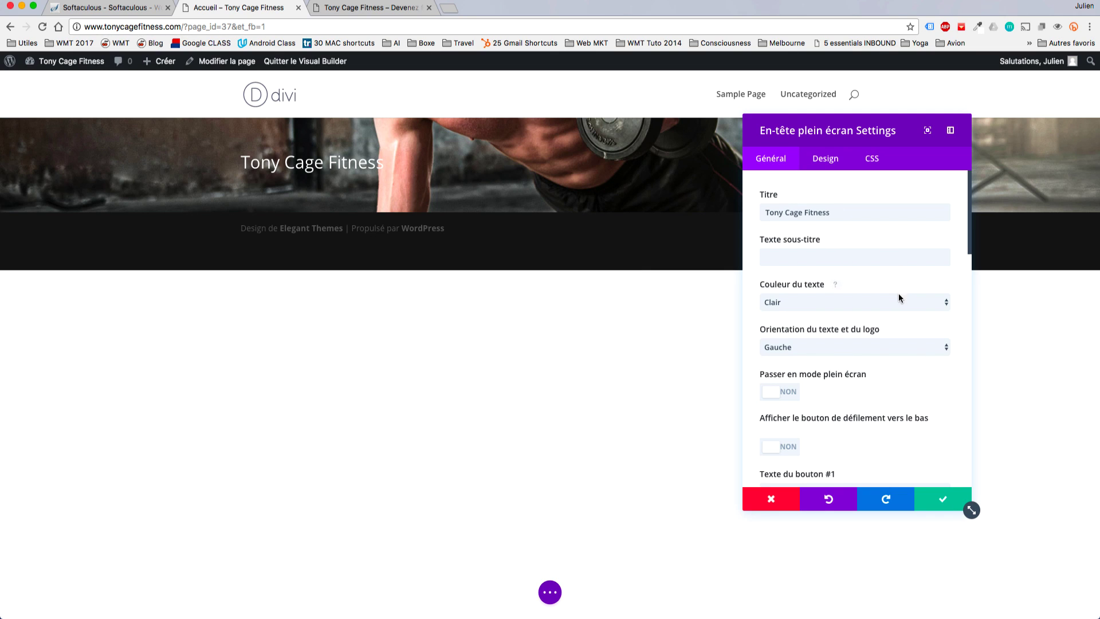
pyautogui.click(823, 348)
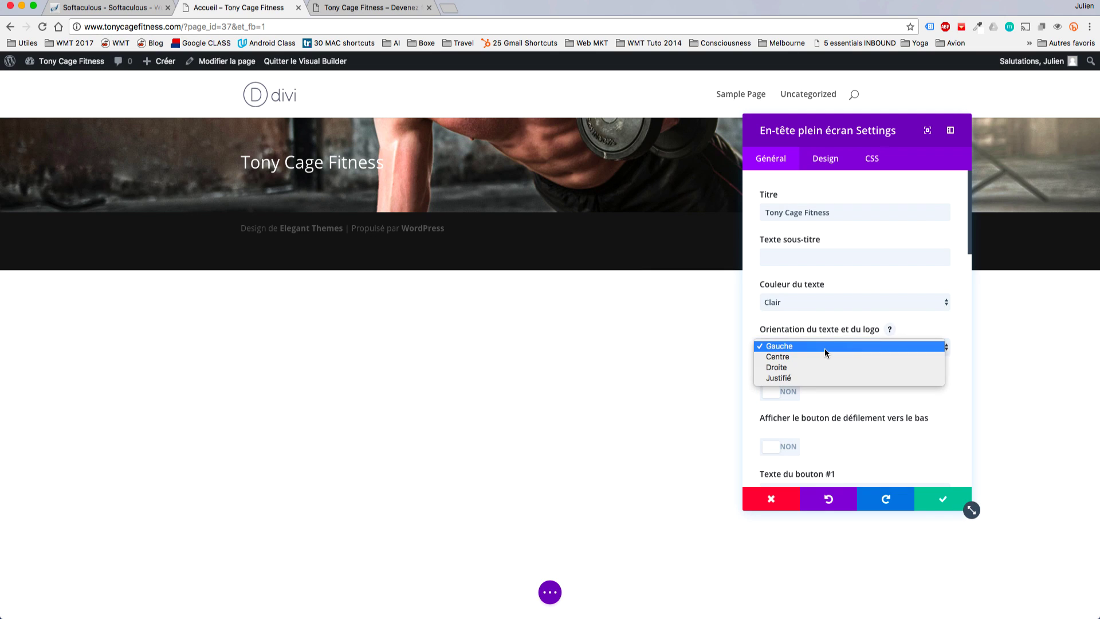
pyautogui.click(781, 356)
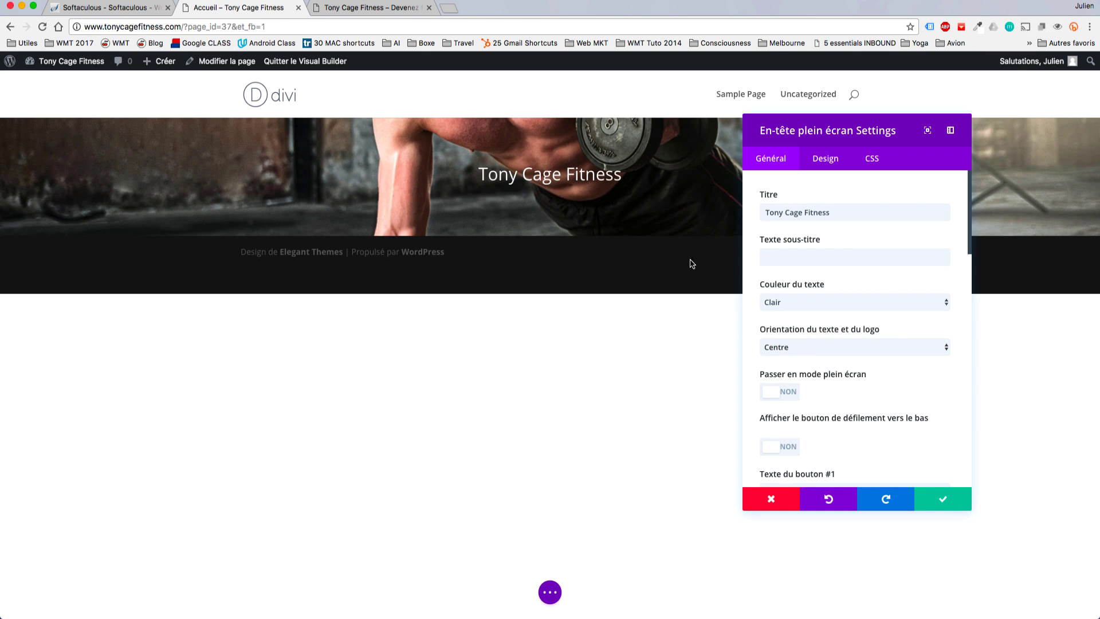
# Add subtitle 'Devenez forts et musclés' and button label 'Réserver un Coaching'.
pyautogui.click(820, 259)
pyautogui.write('D')
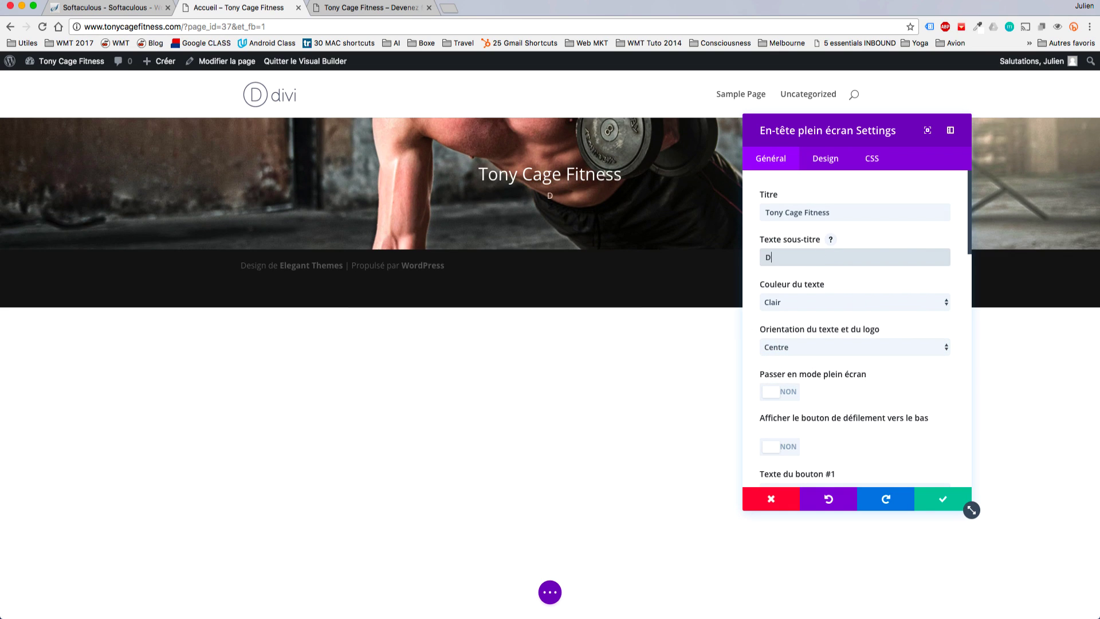
pyautogui.write('evenez forts et musclé')
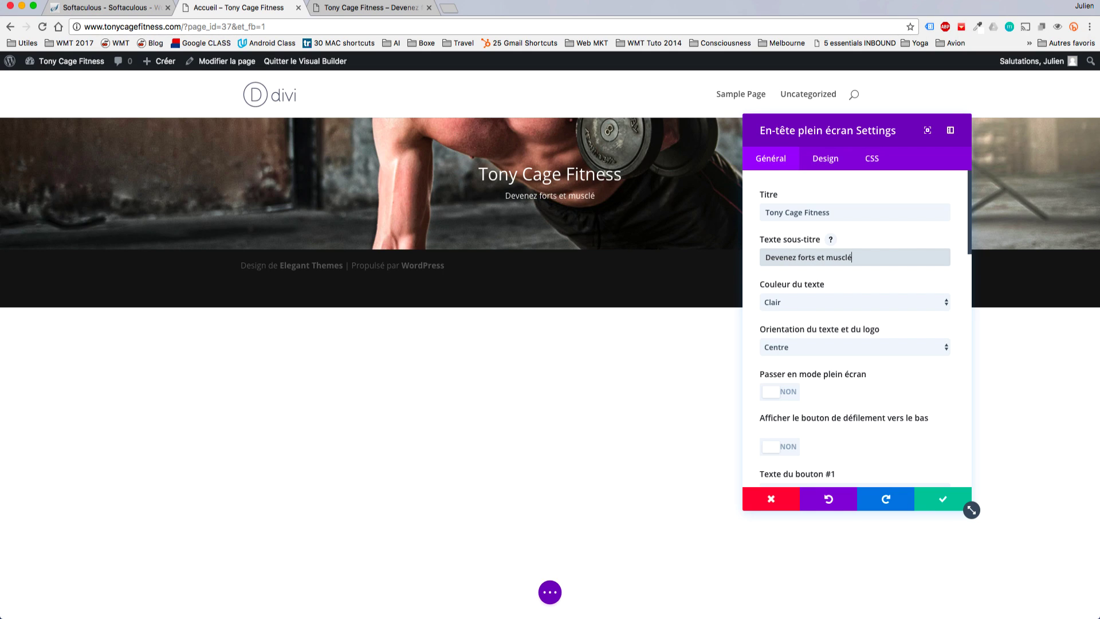
pyautogui.write('s')
pyautogui.scroll(-2, 889, 311)
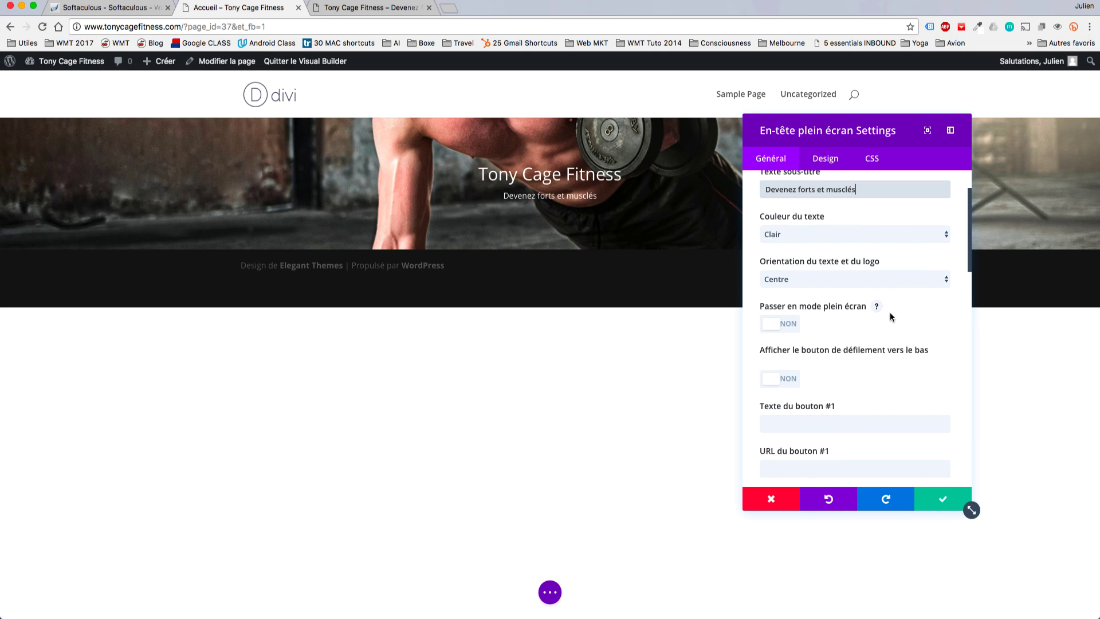
pyautogui.scroll(-2, 890, 317)
pyautogui.click(822, 362)
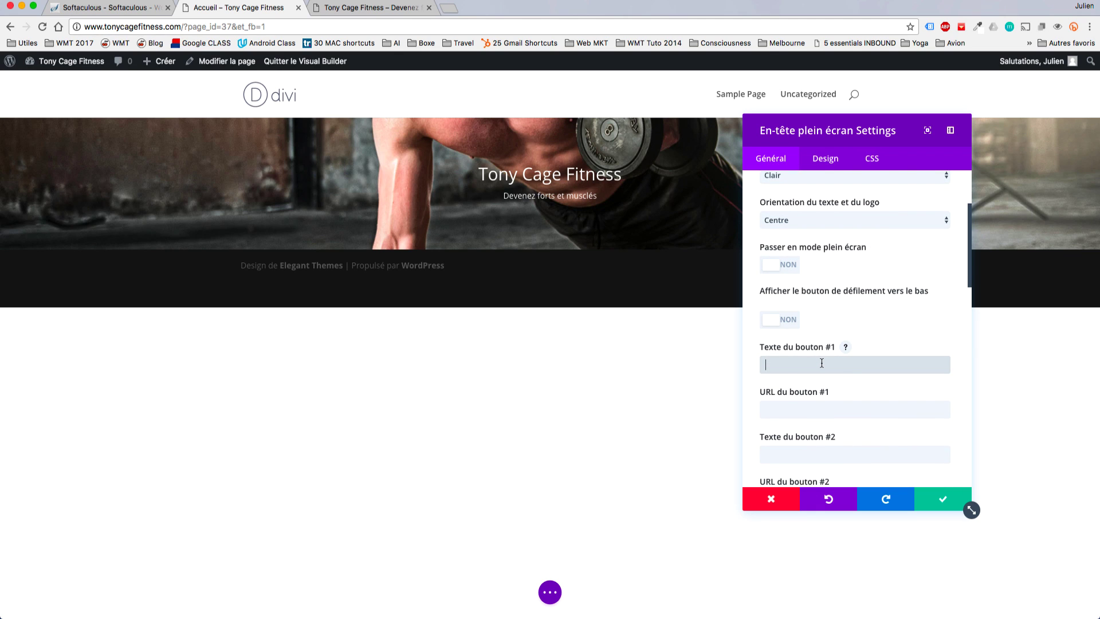
pyautogui.press('super+v')
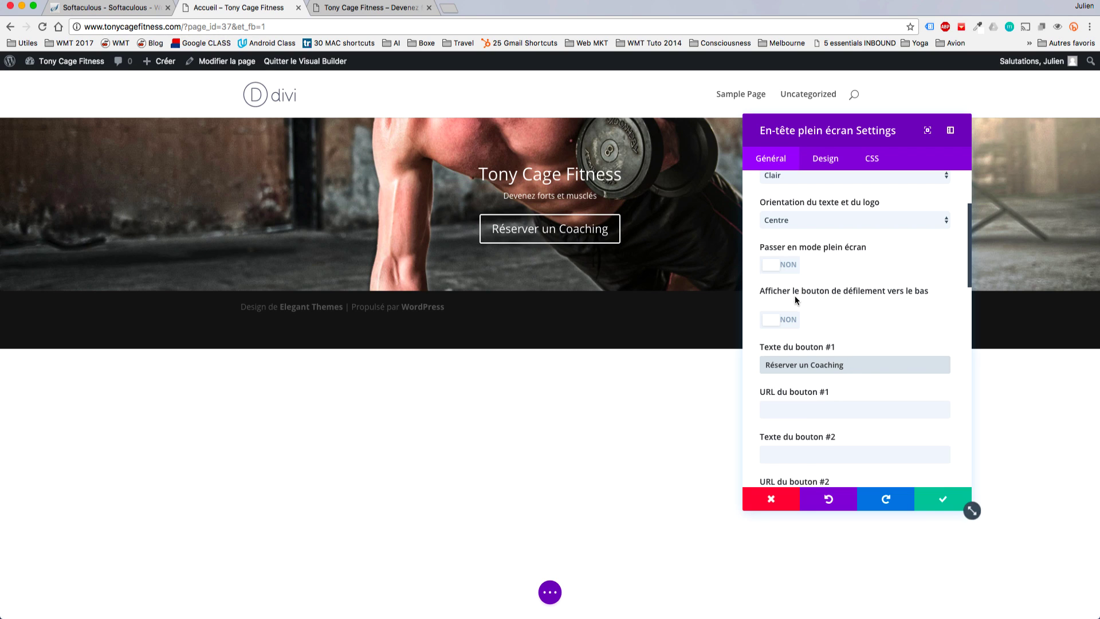
# Make the header full-screen and set the first button's link to '#'.
pyautogui.scroll(-2, 890, 318)
pyautogui.scroll(-2, 891, 319)
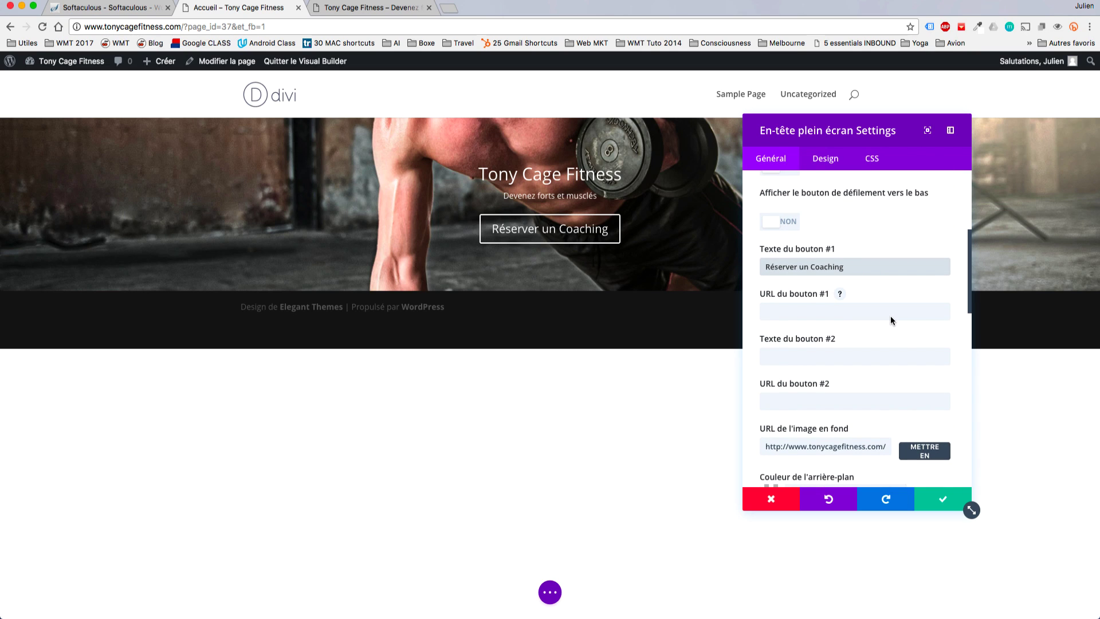
pyautogui.scroll(6, 890, 318)
pyautogui.click(773, 325)
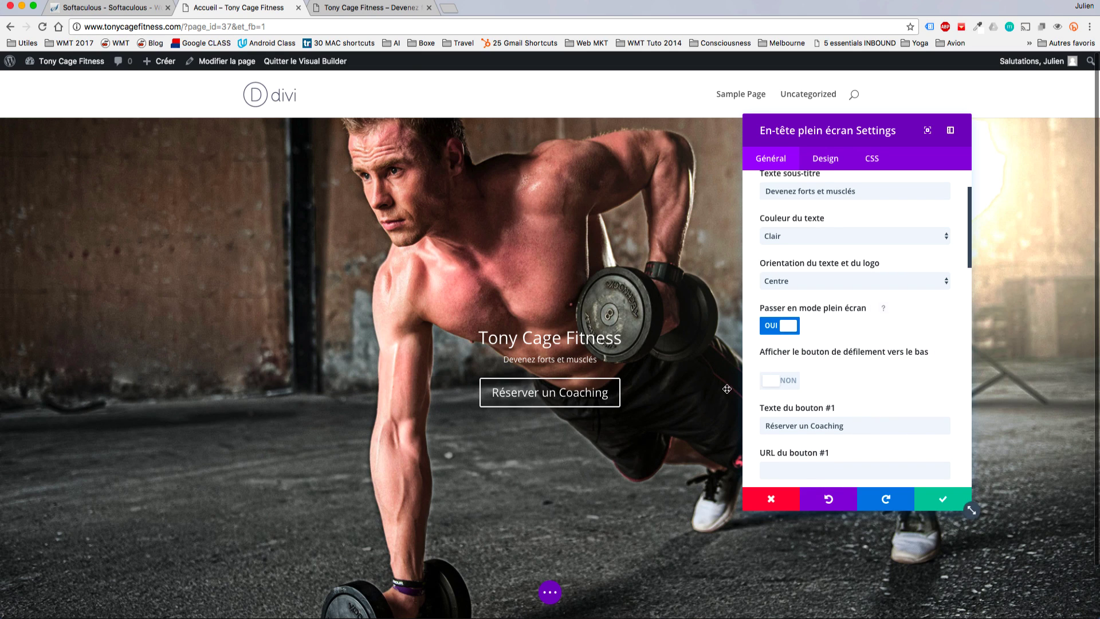
pyautogui.scroll(-3, 889, 367)
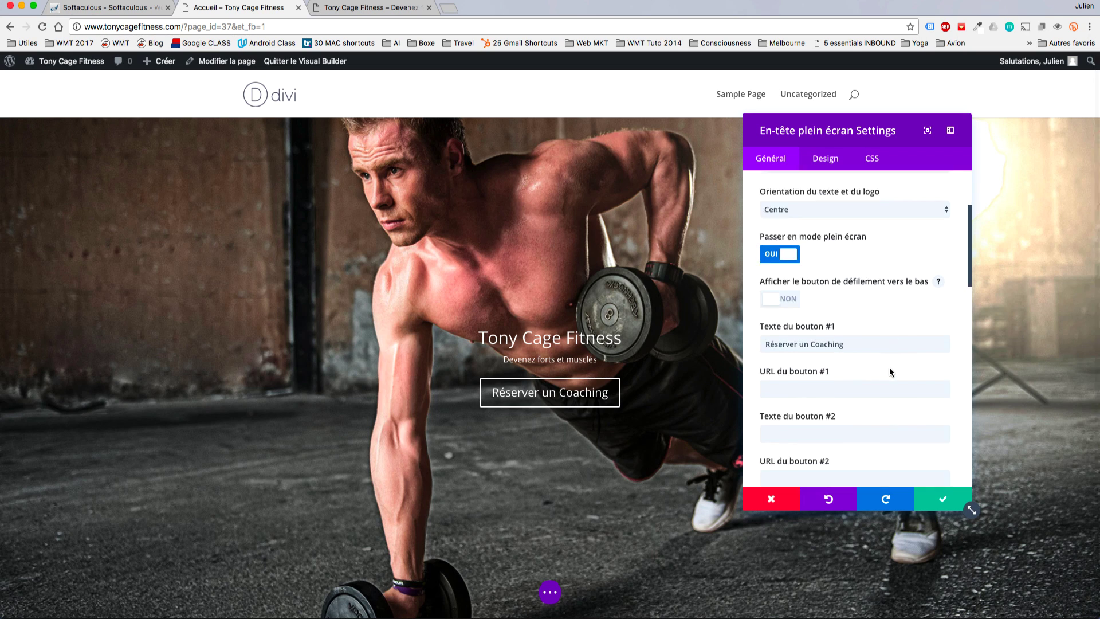
pyautogui.scroll(-4, 889, 367)
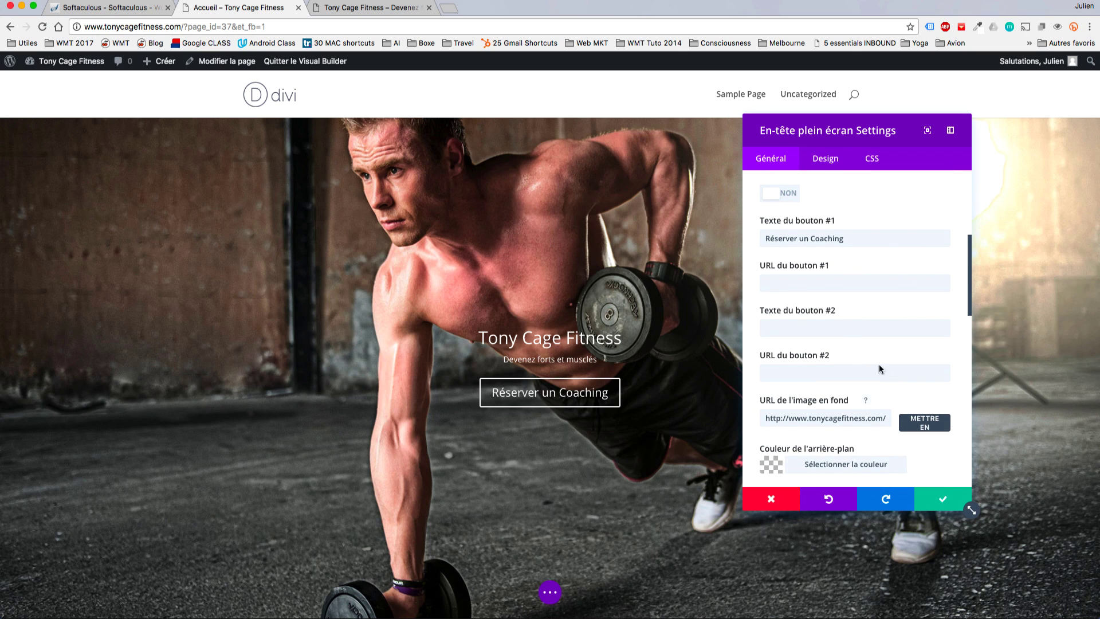
pyautogui.click(795, 280)
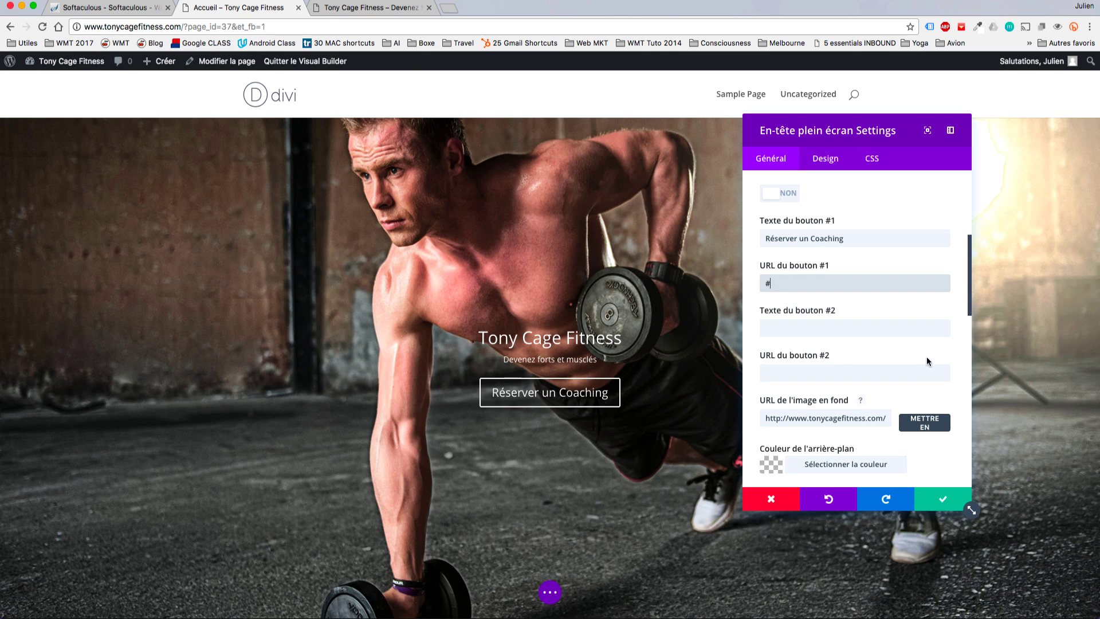
pyautogui.scroll(-4, 913, 307)
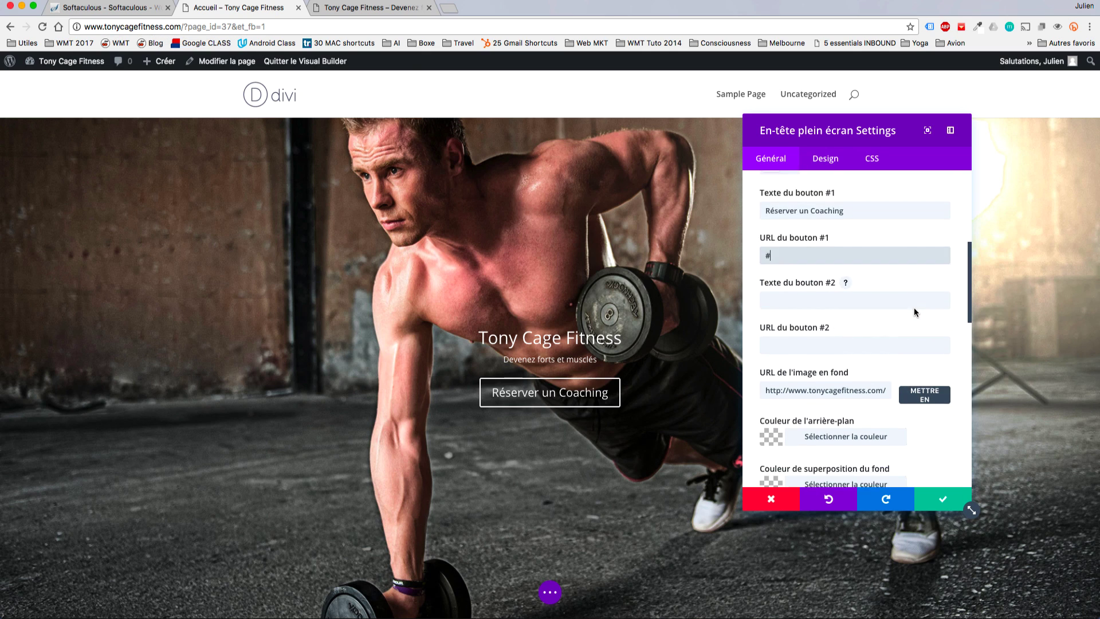
pyautogui.scroll(5, 913, 307)
pyautogui.scroll(3, 915, 312)
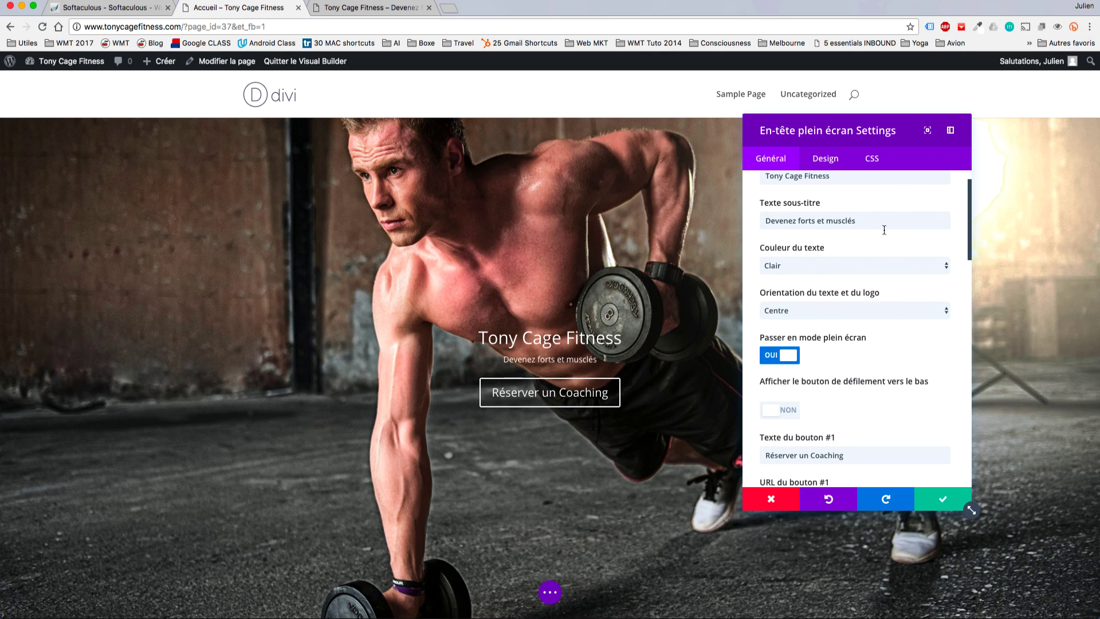
# In the header's design settings, set the title font to 50px and the subtitle to 18px.
pyautogui.click(830, 160)
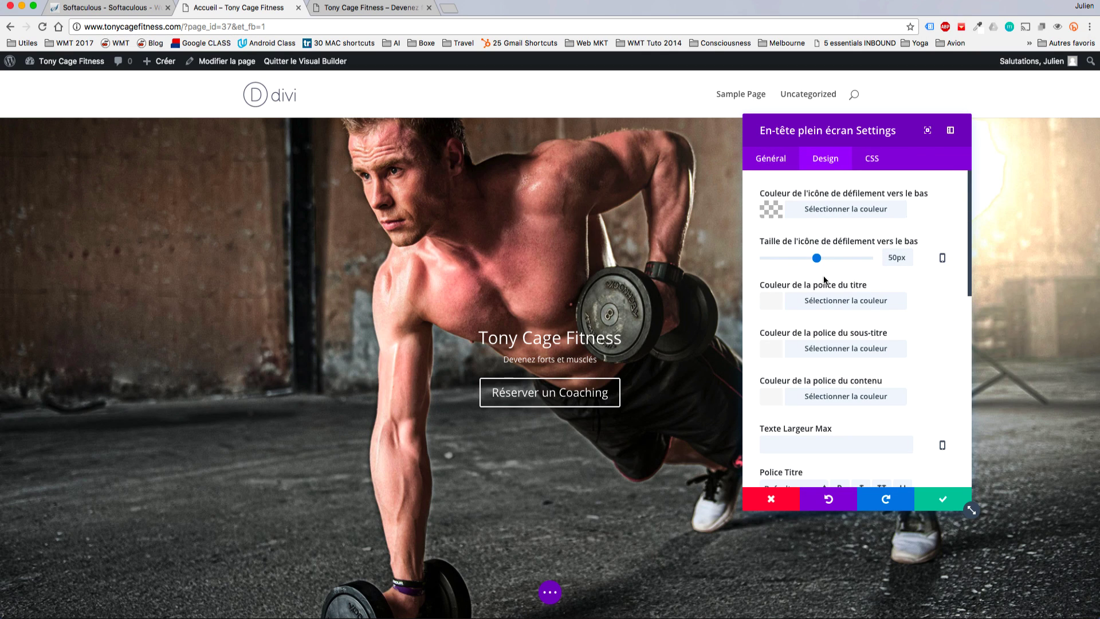
pyautogui.scroll(-1, 916, 345)
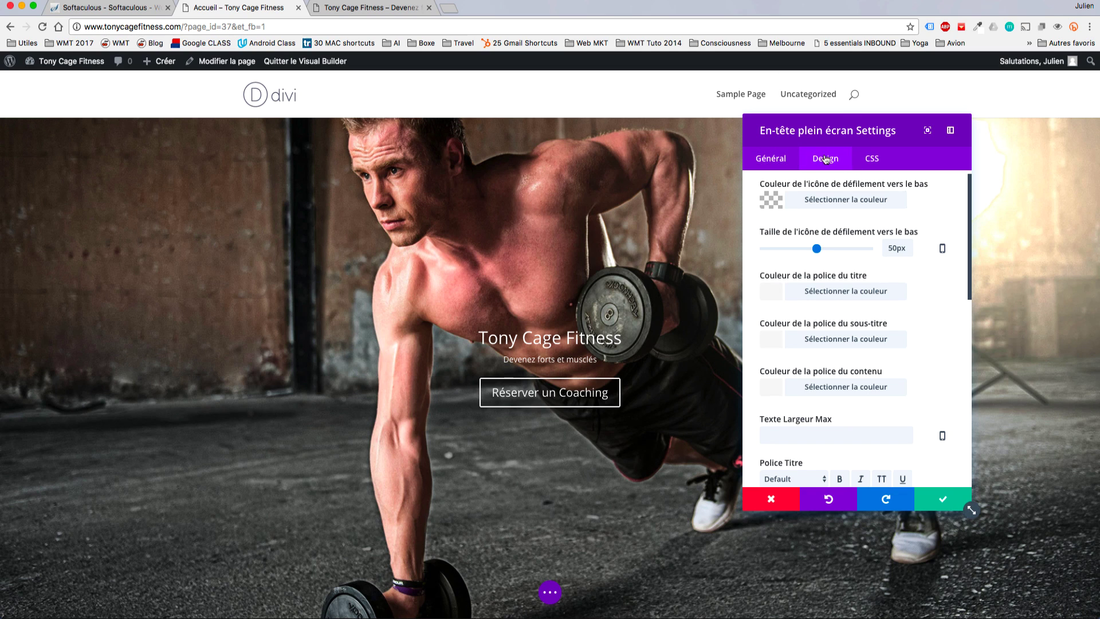
pyautogui.scroll(-2, 871, 295)
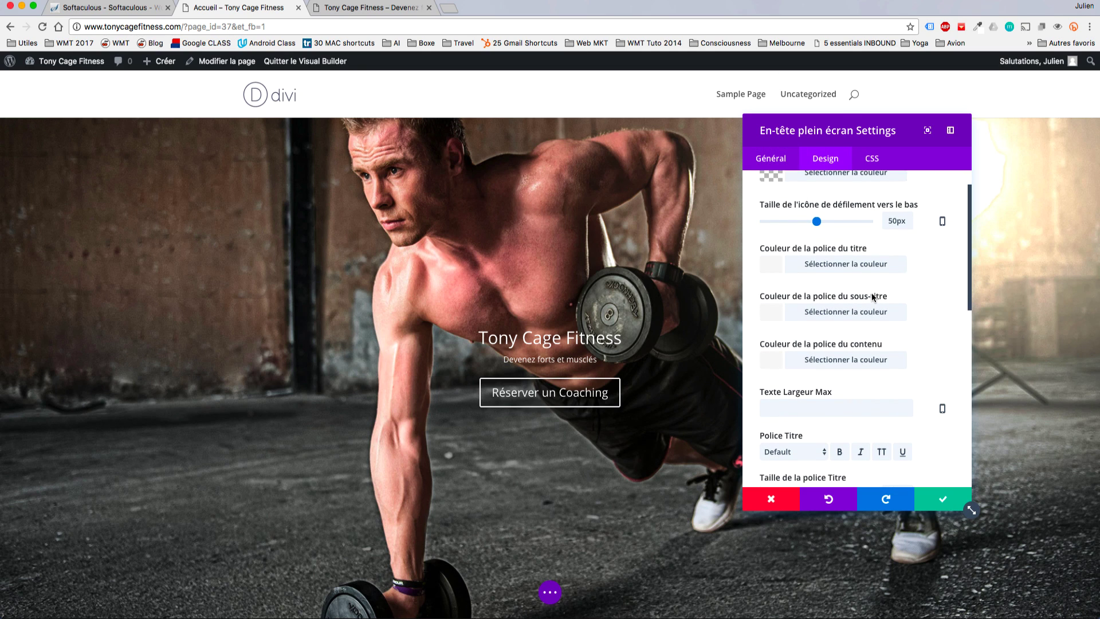
pyautogui.scroll(-5, 936, 325)
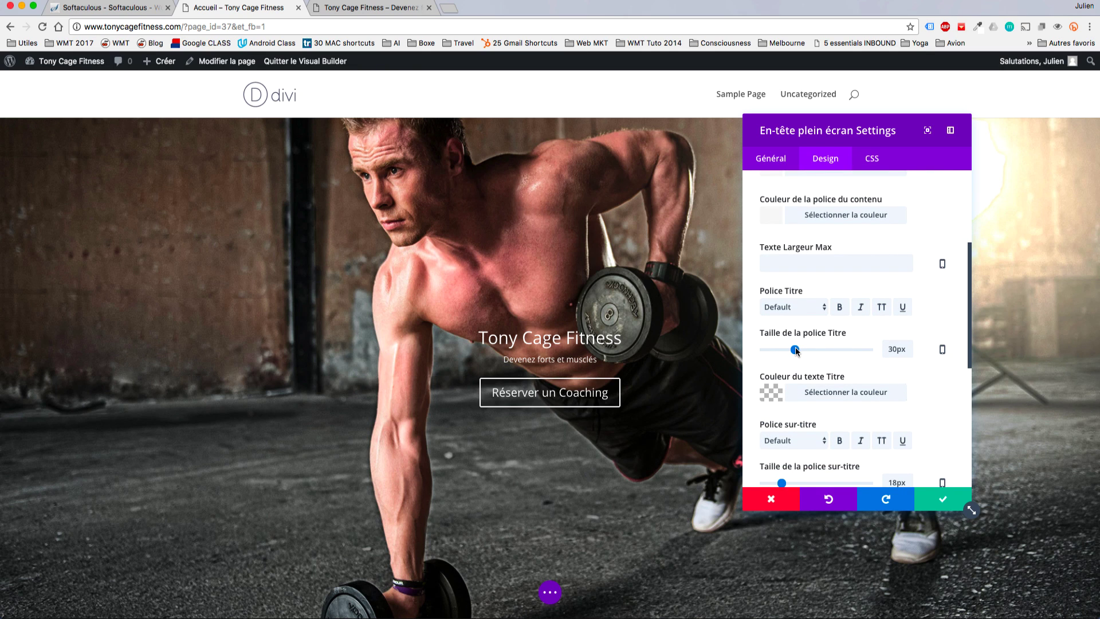
pyautogui.moveTo(796, 350); pyautogui.dragTo(816, 351)
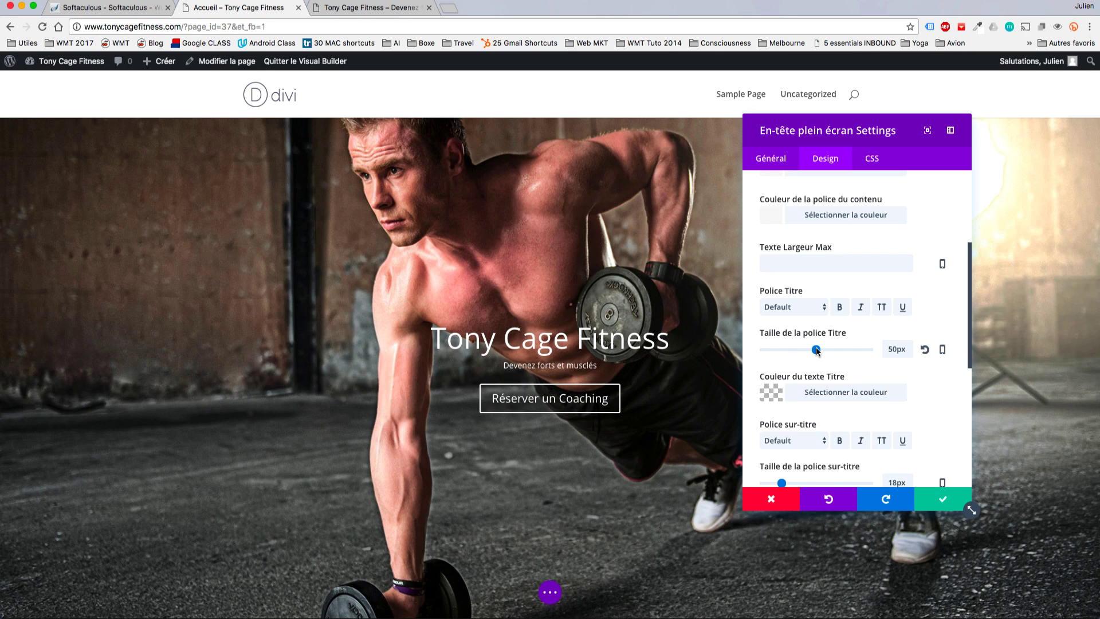
pyautogui.scroll(-3, 835, 404)
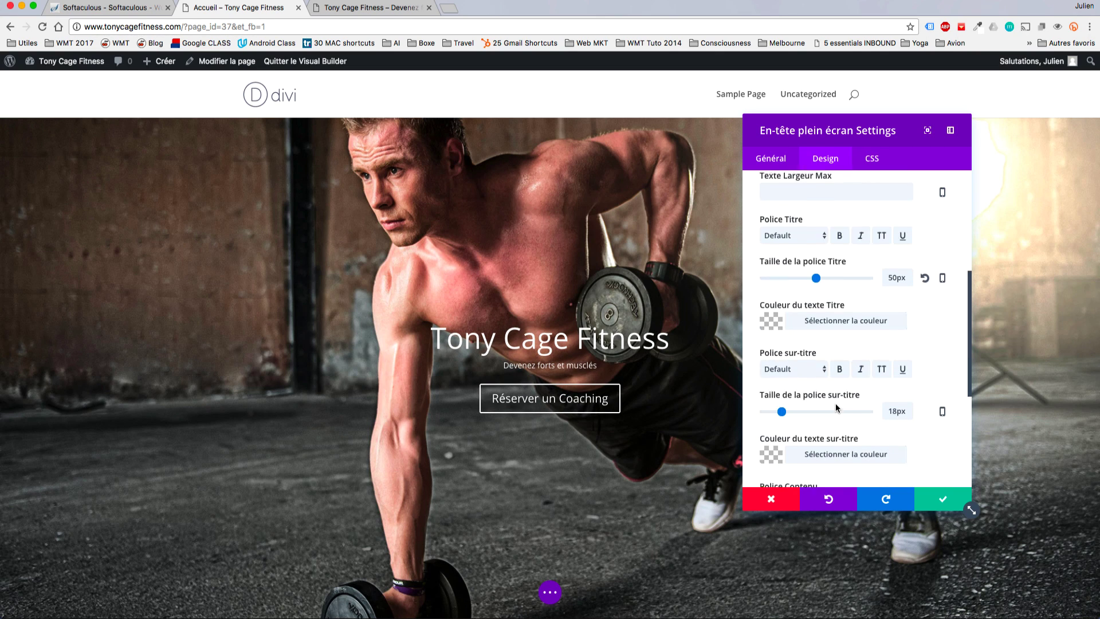
pyautogui.moveTo(782, 408); pyautogui.dragTo(789, 409)
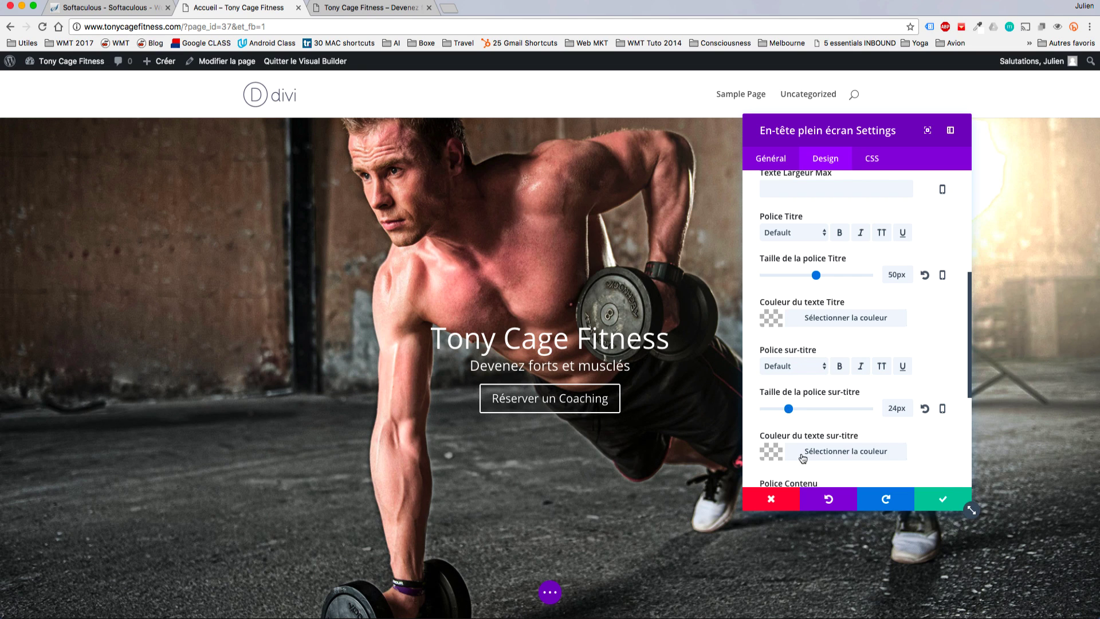
pyautogui.scroll(-3, 877, 418)
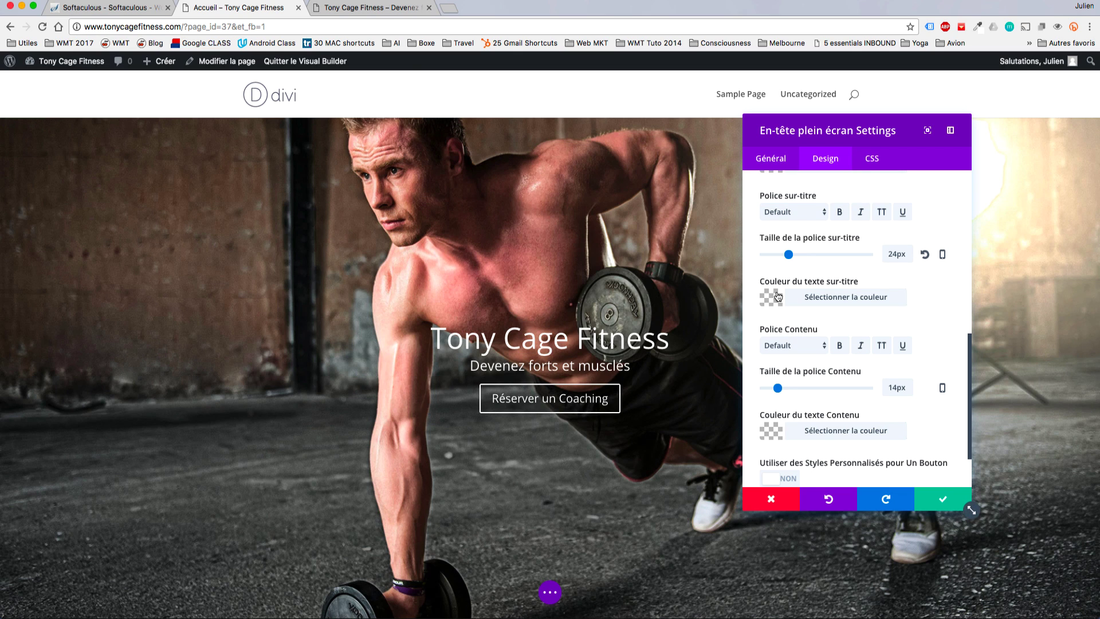
pyautogui.moveTo(789, 258); pyautogui.dragTo(783, 258)
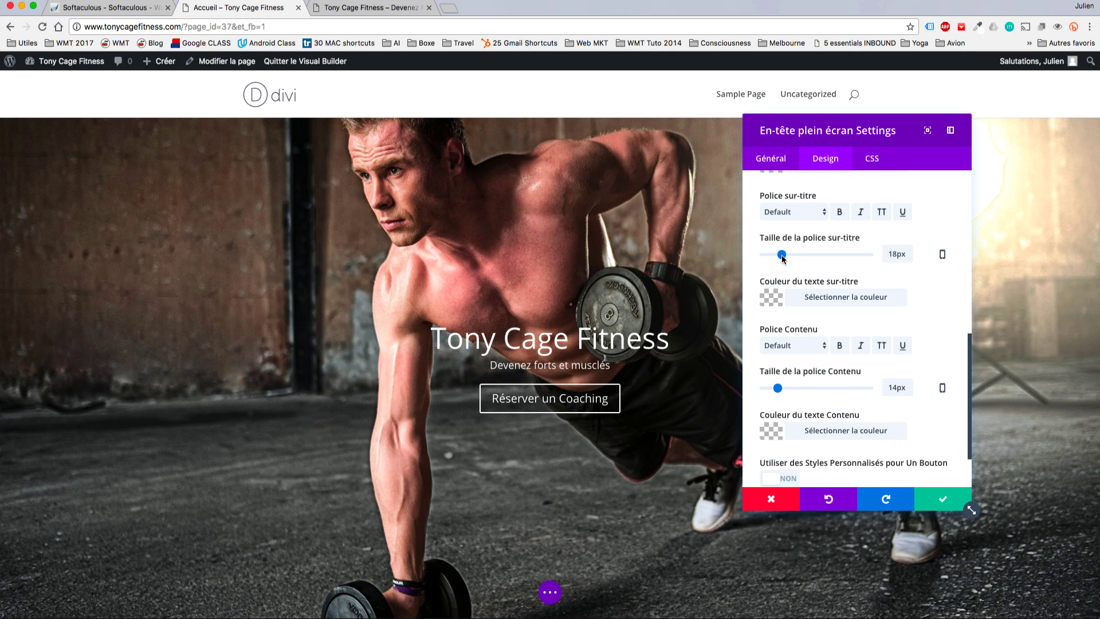
# Save the design changes and turn on the hero's scroll-down button.
pyautogui.click(946, 498)
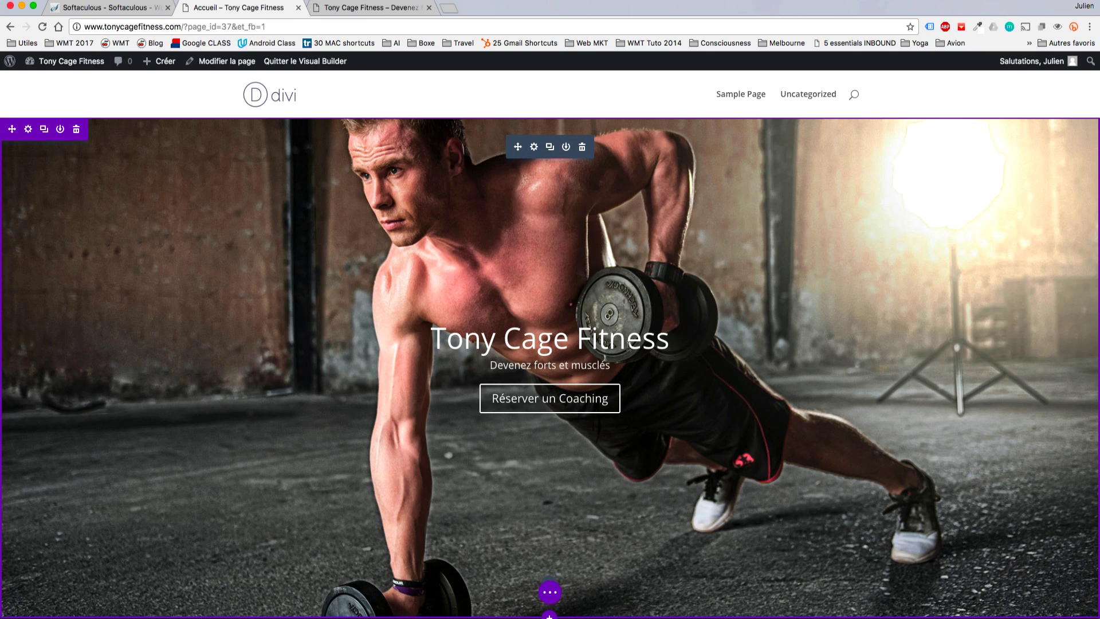
pyautogui.click(534, 147)
pyautogui.scroll(-1, 878, 400)
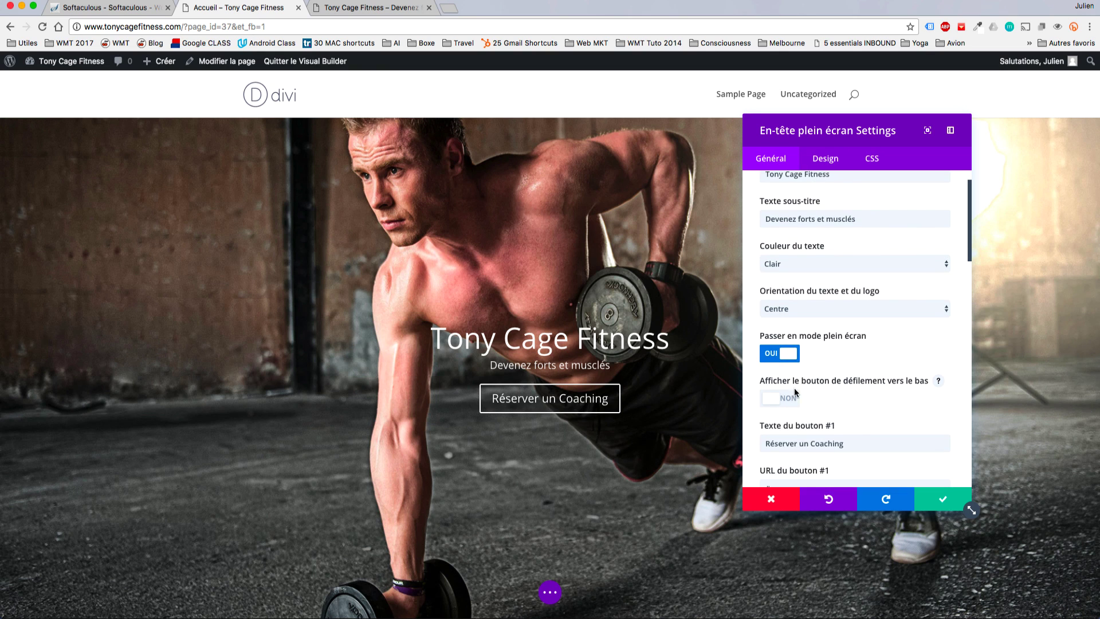
pyautogui.click(773, 399)
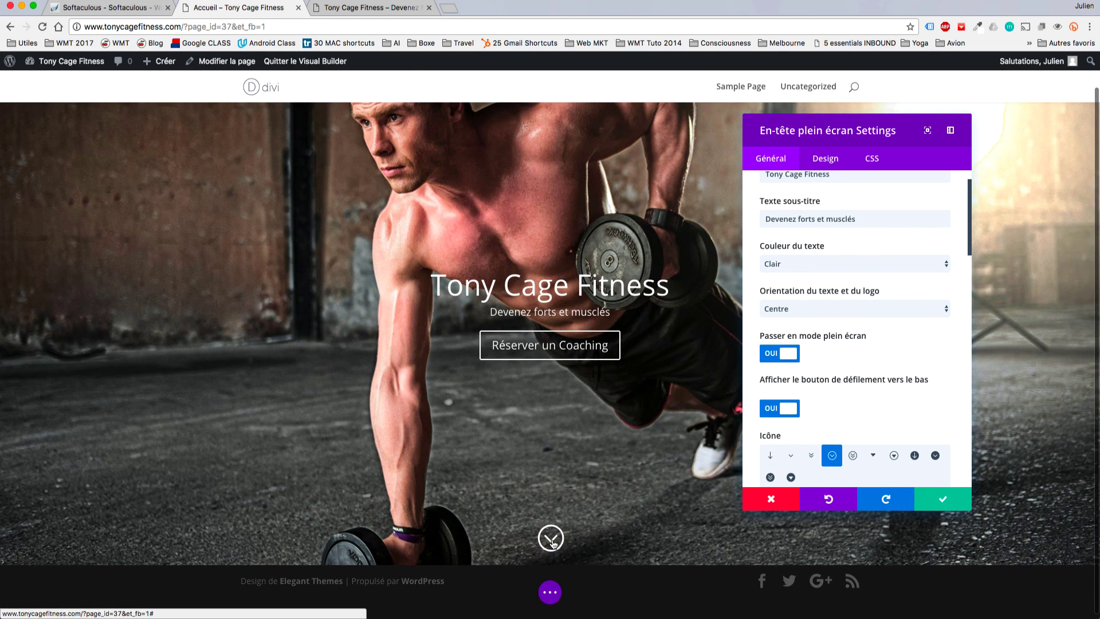
# Choose the circled chevron as the scroll-down icon and save the header settings.
pyautogui.scroll(-1, 887, 401)
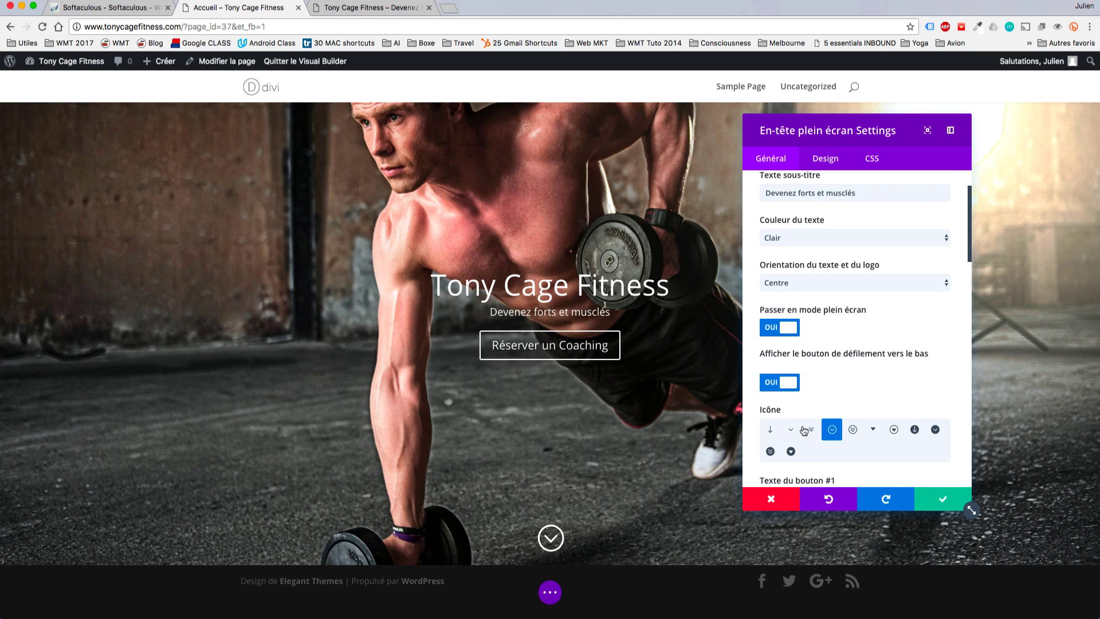
pyautogui.click(770, 429)
pyautogui.click(791, 433)
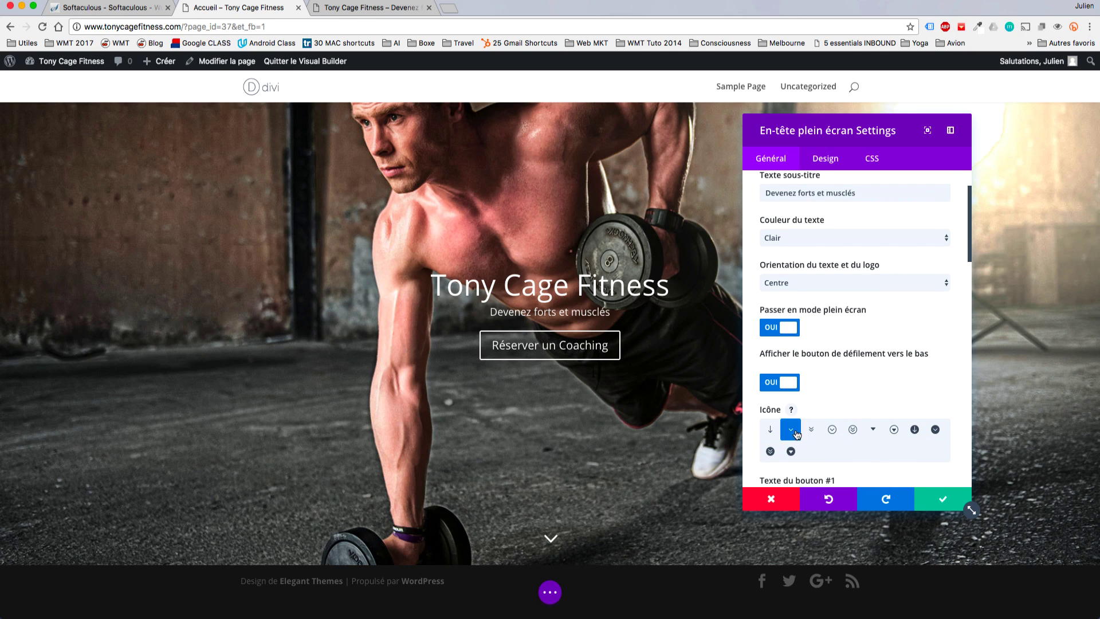
pyautogui.click(812, 433)
pyautogui.click(832, 431)
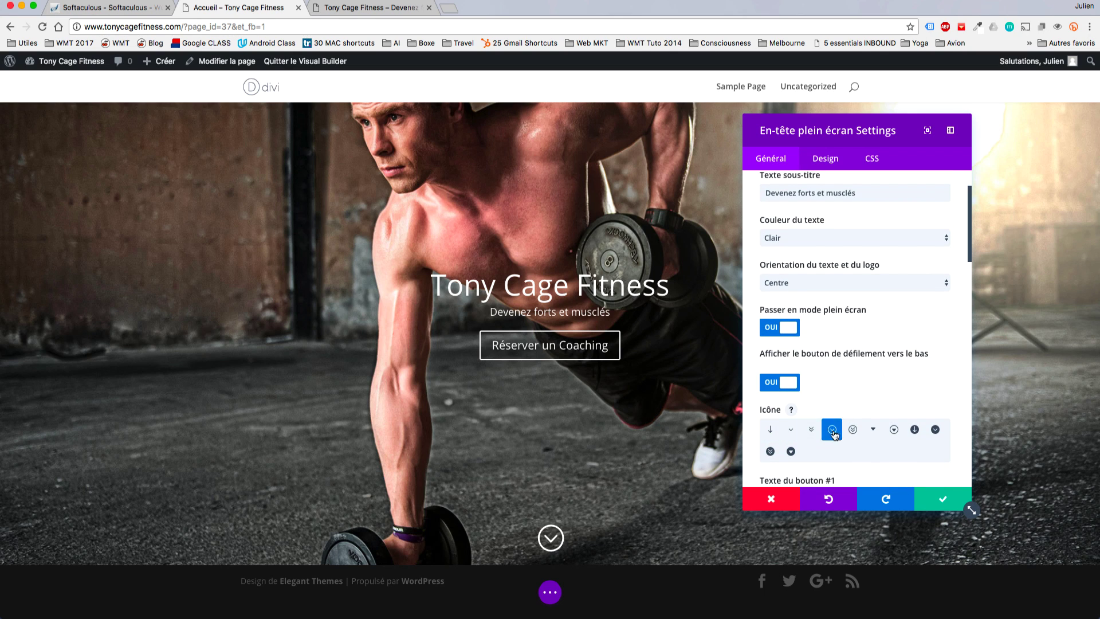
pyautogui.click(786, 436)
pyautogui.click(831, 434)
pyautogui.click(893, 435)
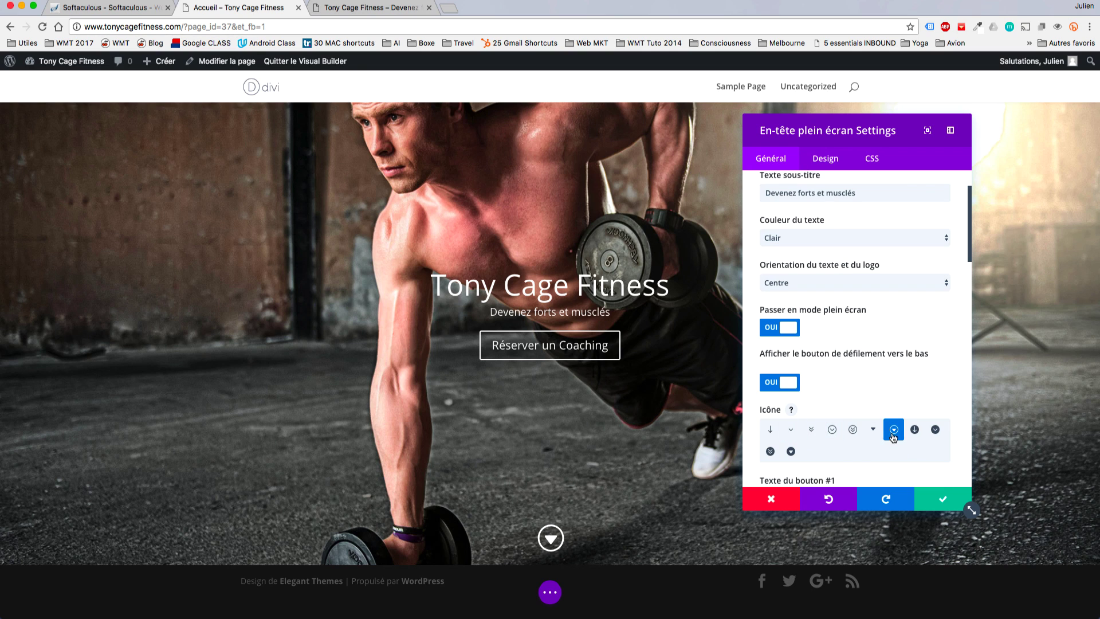
pyautogui.click(833, 433)
pyautogui.scroll(-2, 865, 410)
pyautogui.click(660, 438)
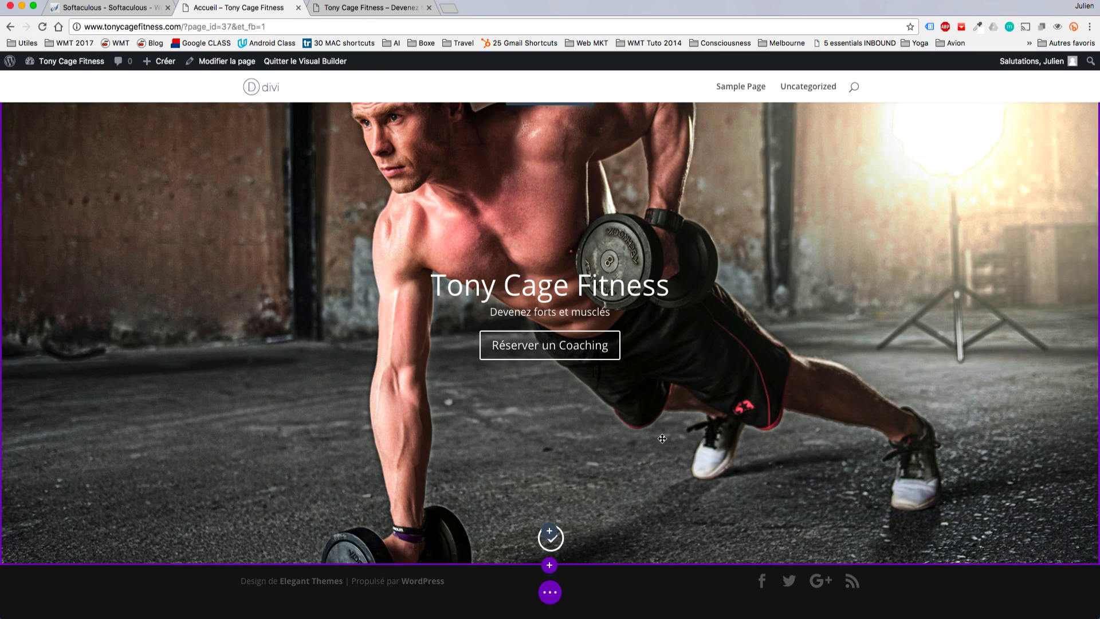
# Add a standard section below the hero with a two-equal-columns row.
pyautogui.click(549, 567)
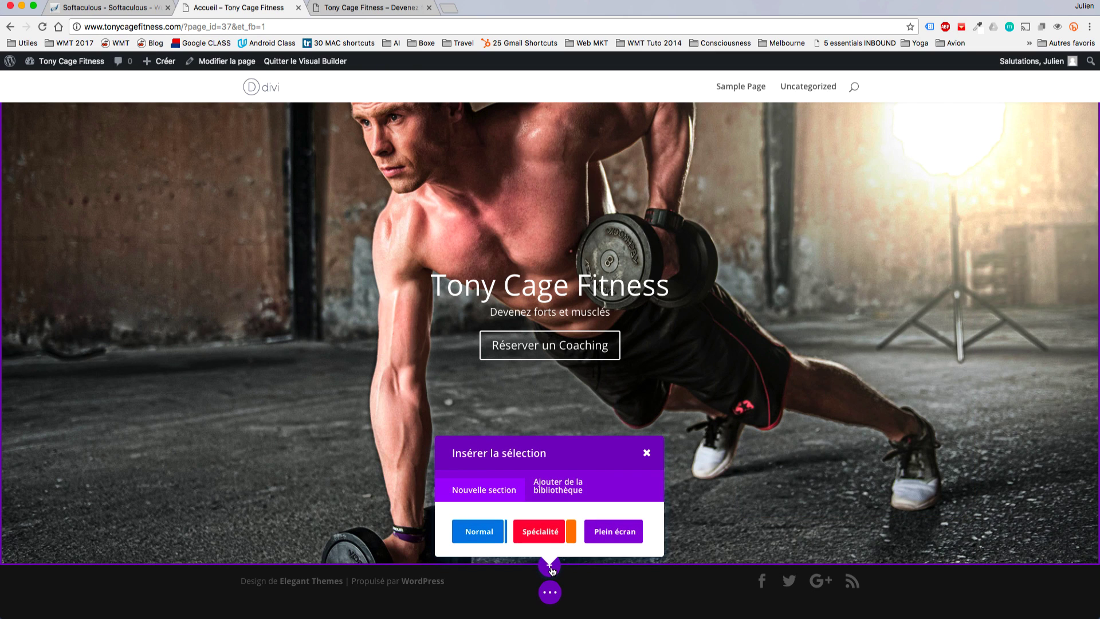
pyautogui.click(480, 532)
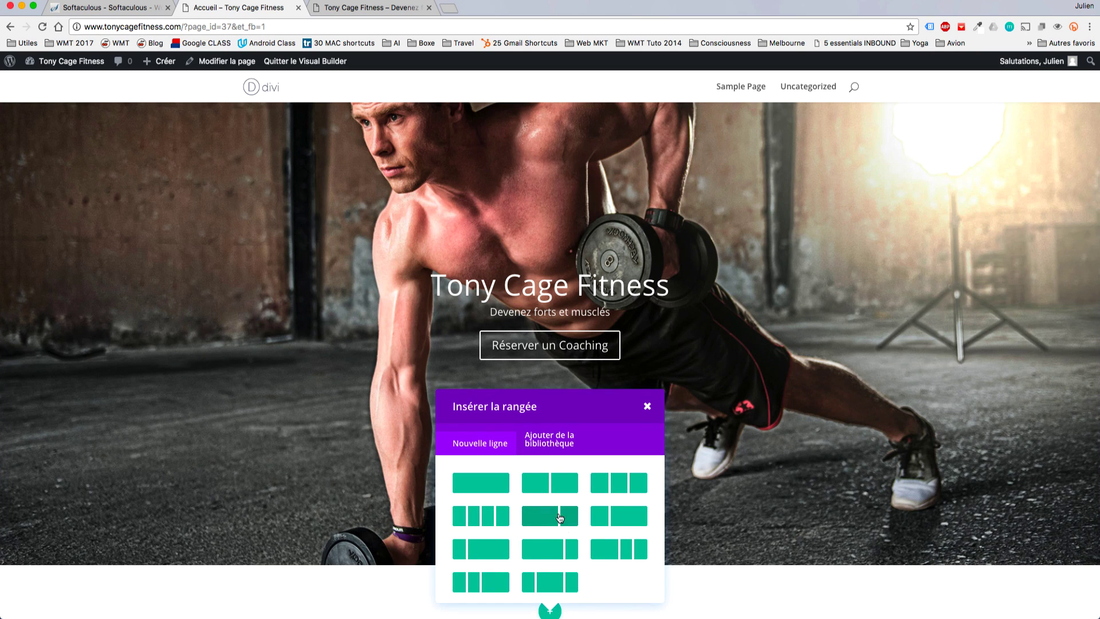
pyautogui.click(544, 482)
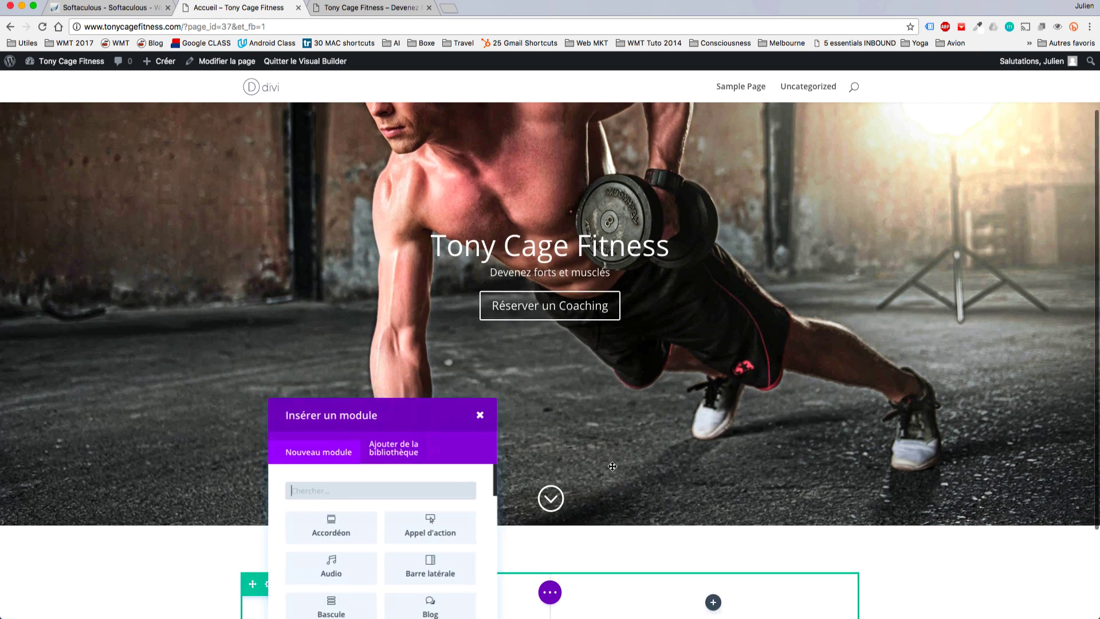
pyautogui.scroll(-4, 611, 466)
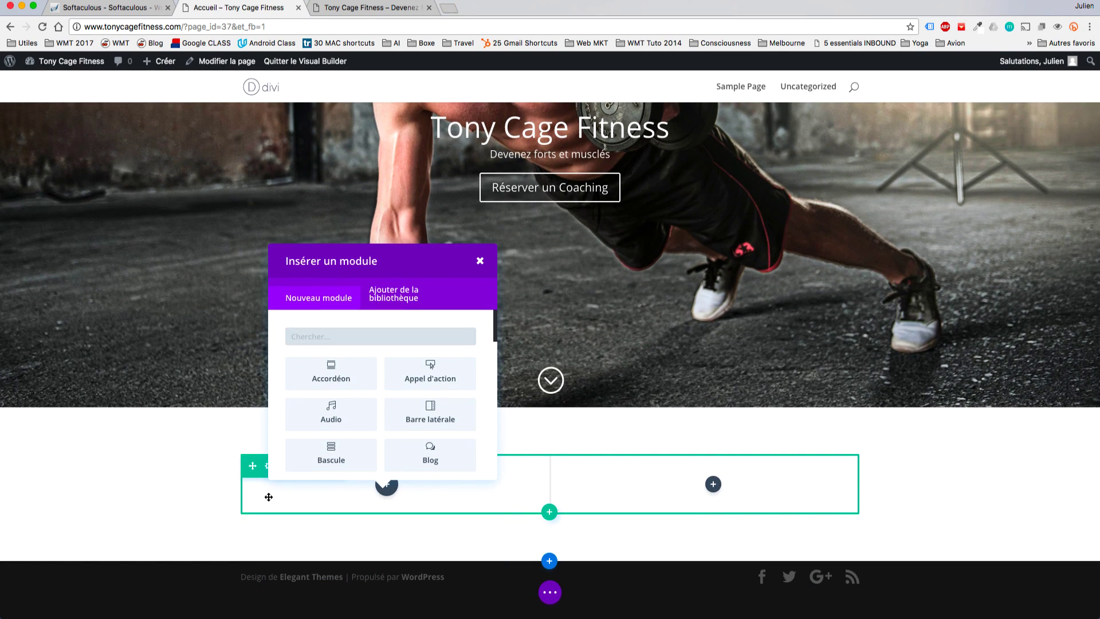
# Check the reference demo site's layout, then return to the homepage being built.
pyautogui.write('`')
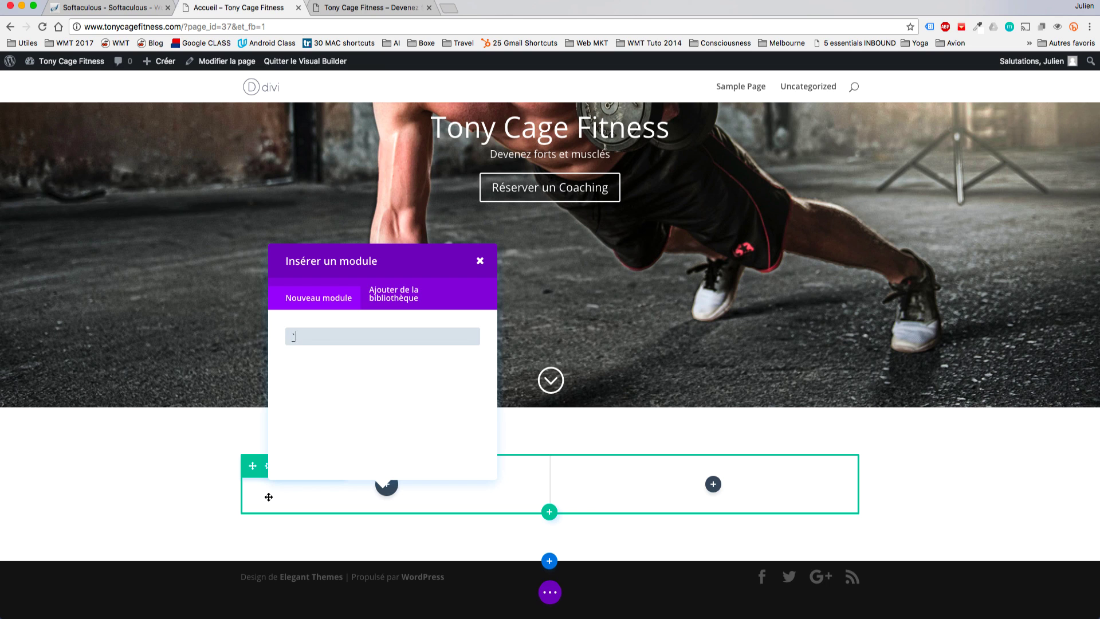
pyautogui.click(498, 23)
pyautogui.press('super+grave')
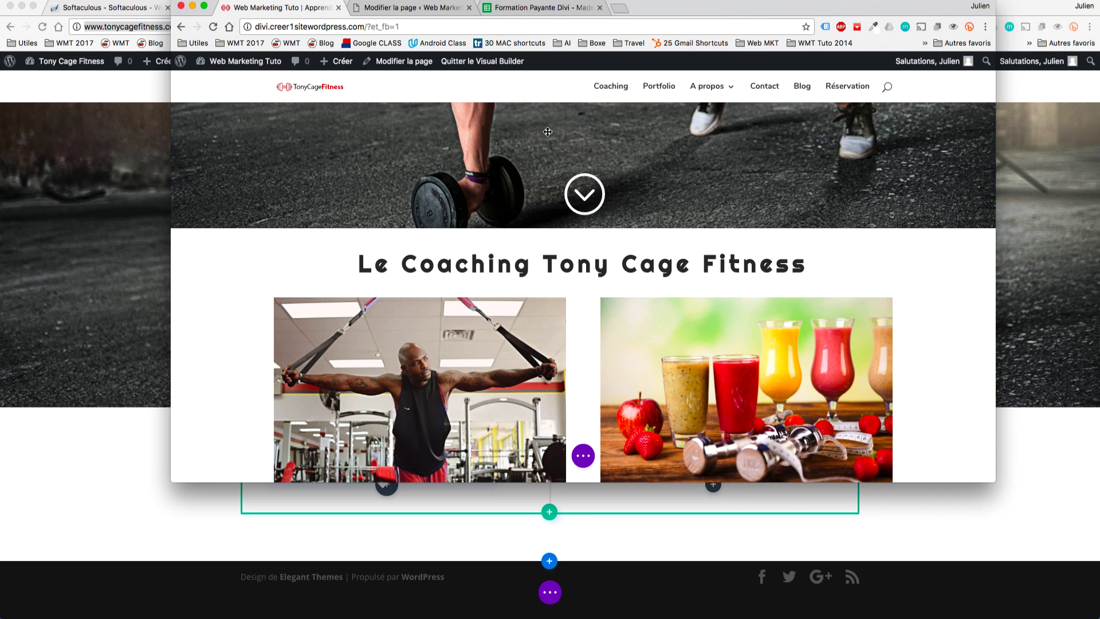
pyautogui.scroll(-10, 567, 330)
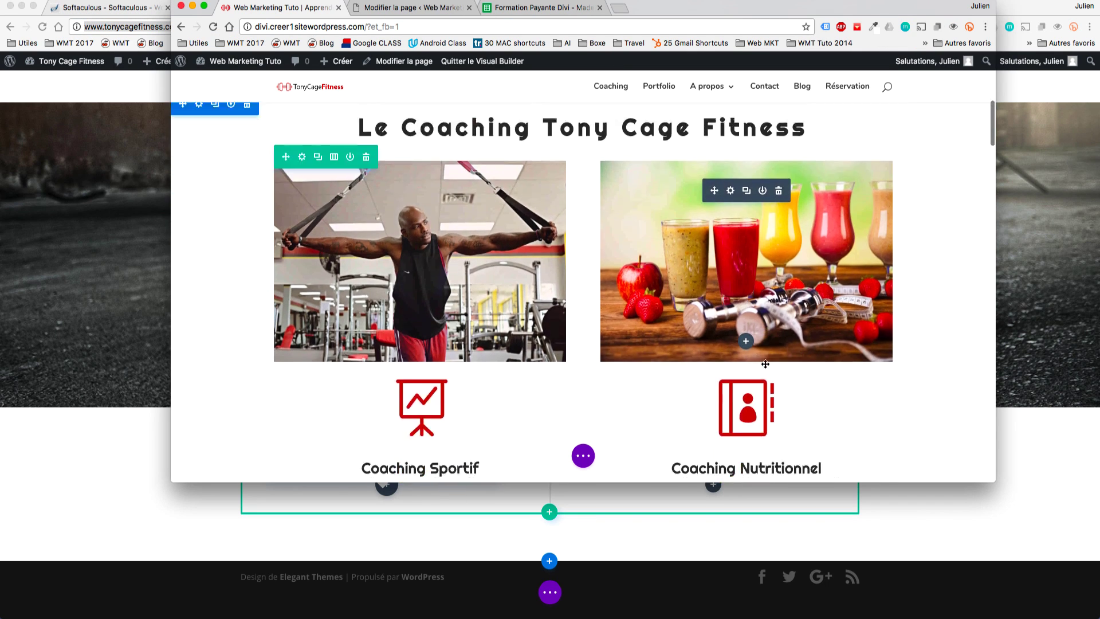
pyautogui.scroll(3, 745, 229)
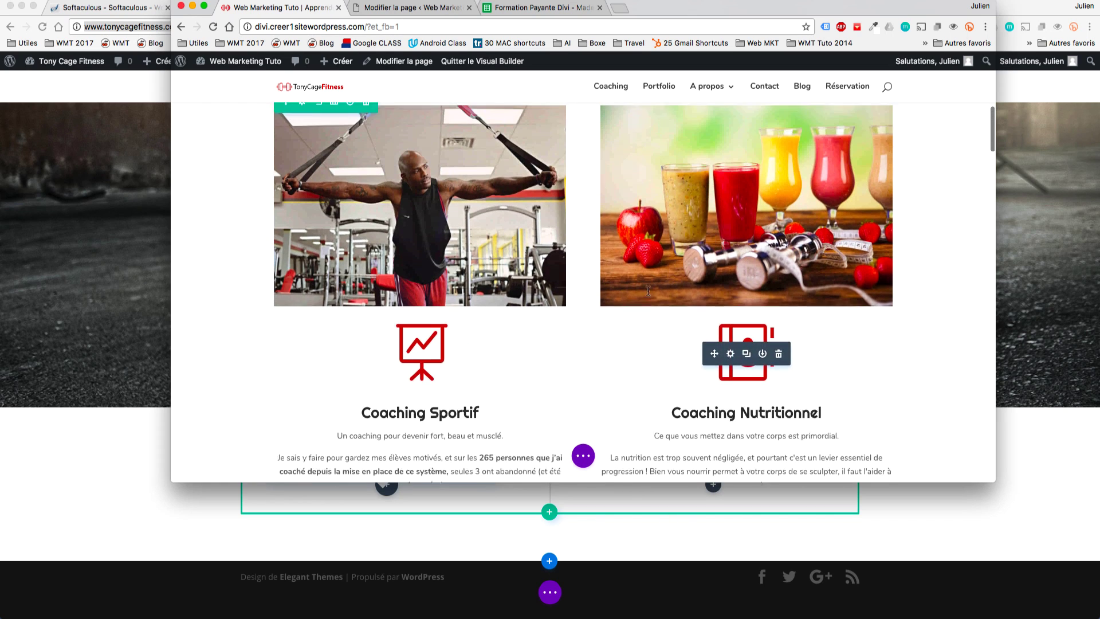
pyautogui.click(992, 512)
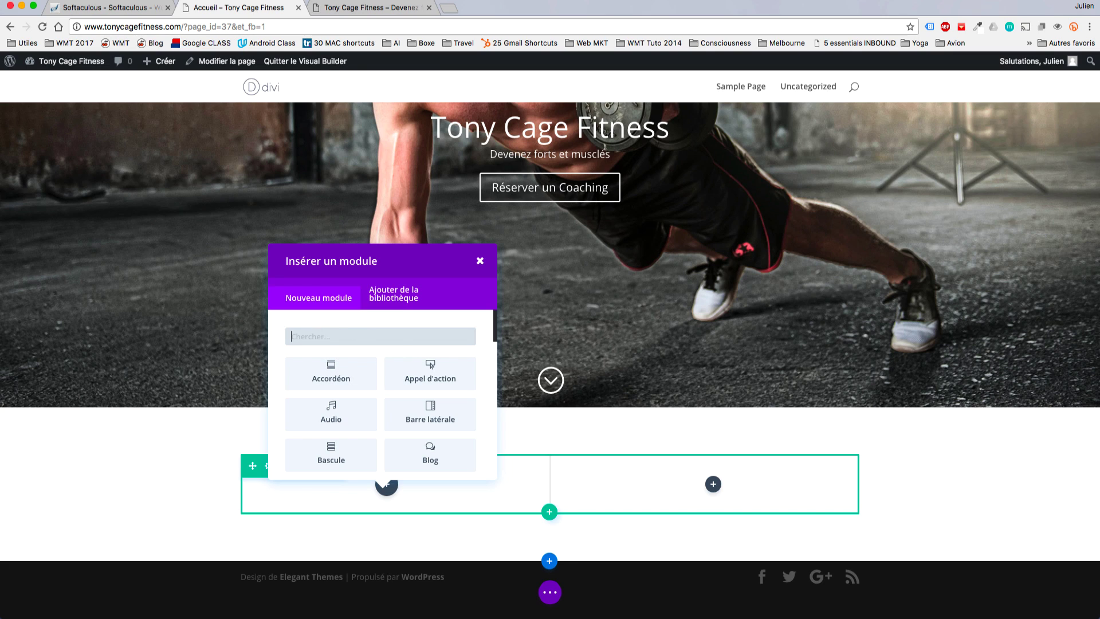
# Add an Image module to the left column.
pyautogui.write('image')
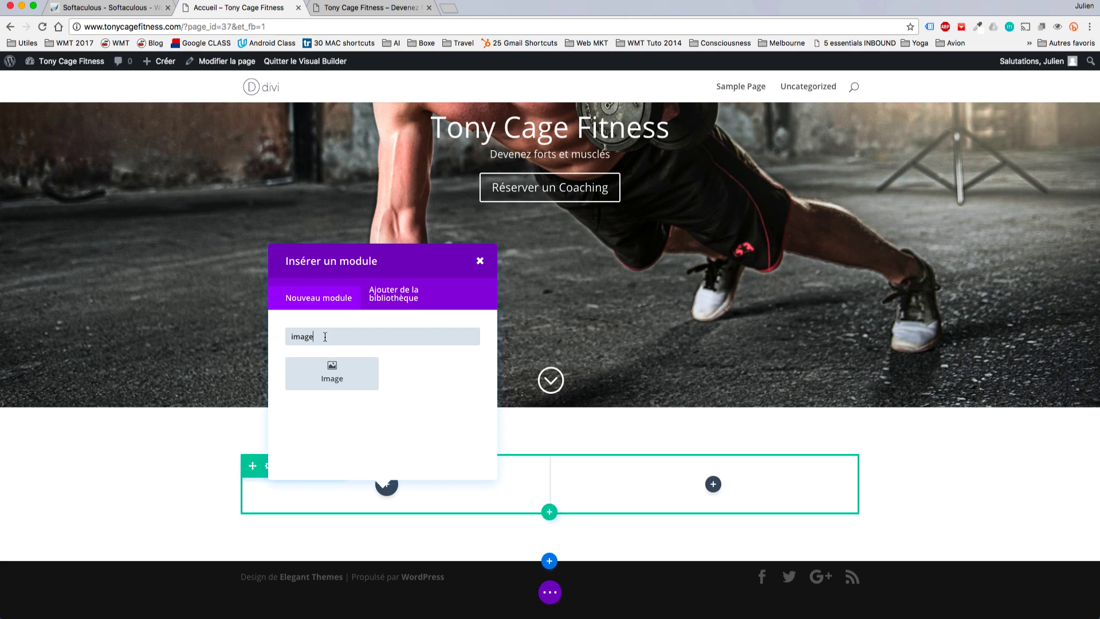
pyautogui.press('BackSpace')
pyautogui.press('BackSpace')
pyautogui.scroll(-2, 395, 401)
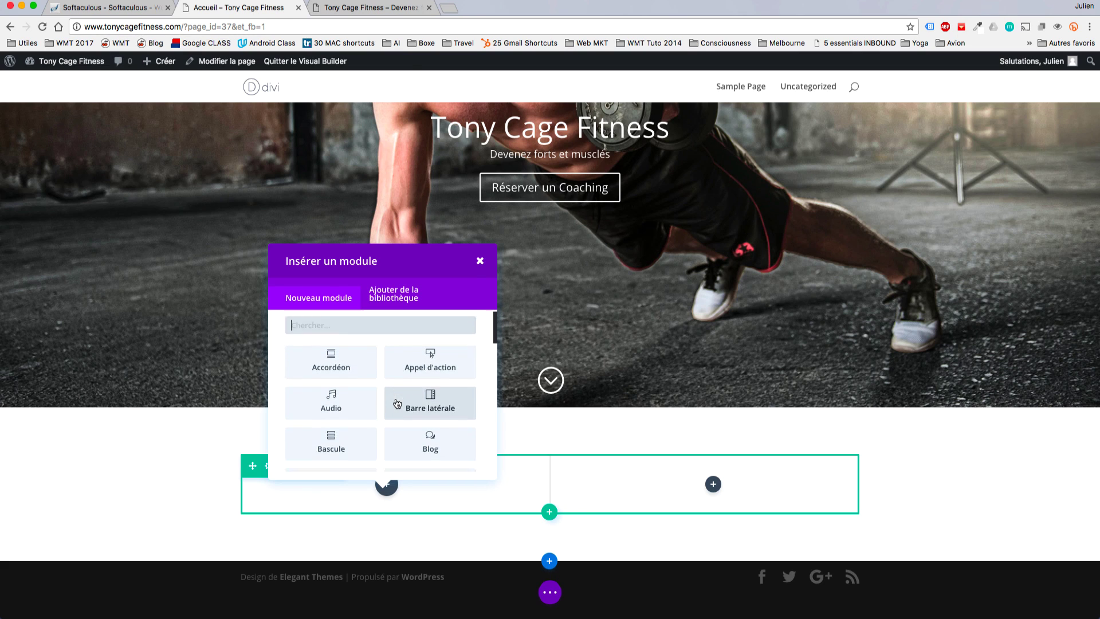
pyautogui.scroll(-4, 397, 403)
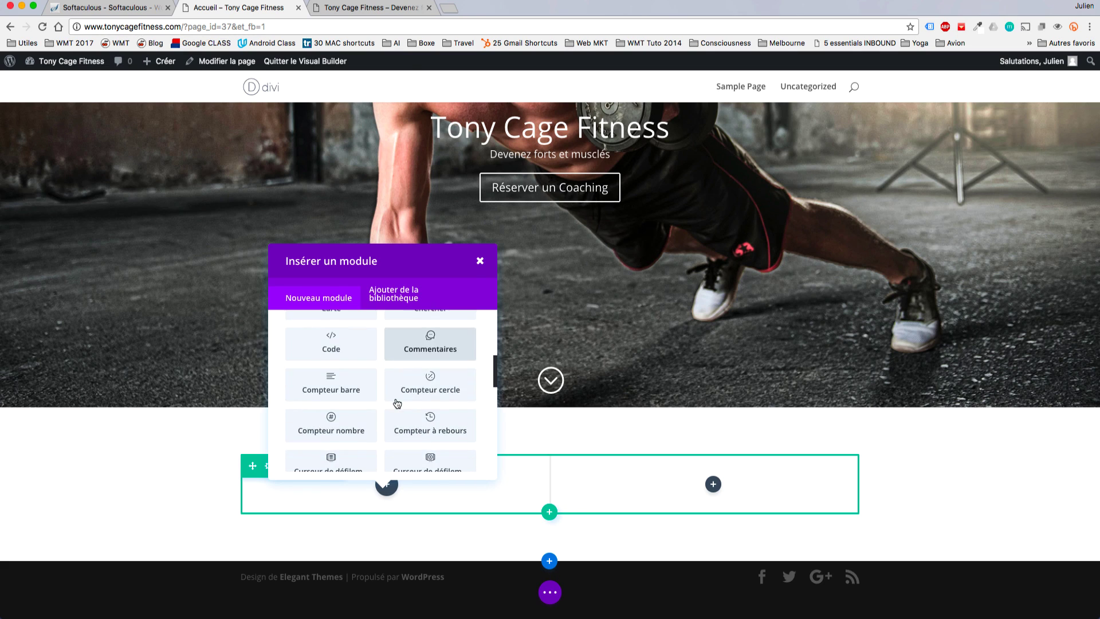
pyautogui.scroll(2, 396, 403)
pyautogui.scroll(-5, 397, 403)
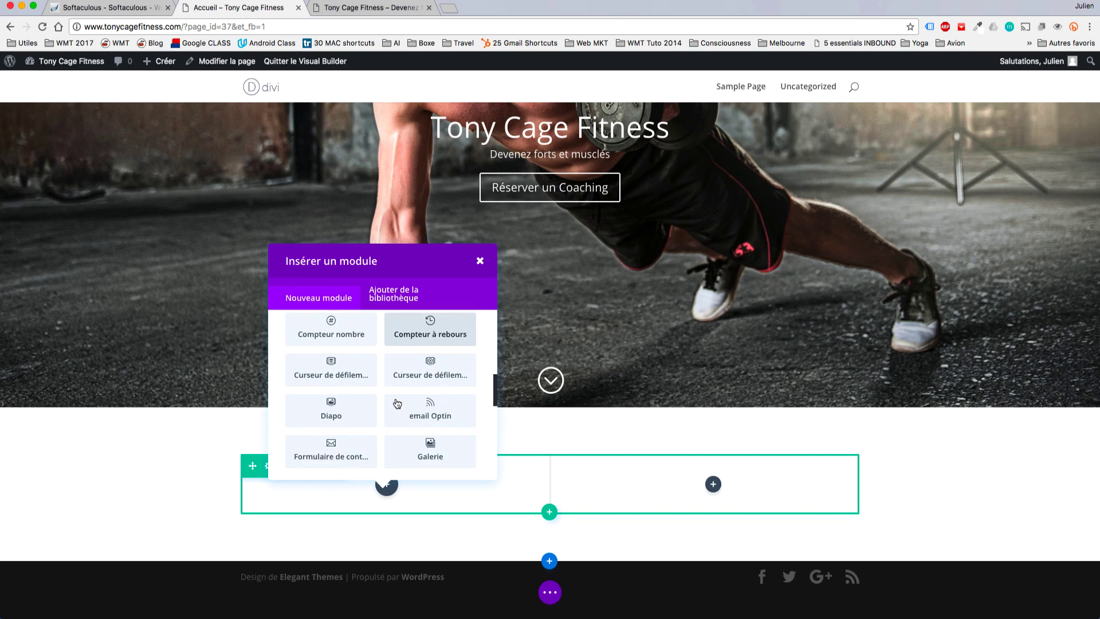
pyautogui.scroll(-2, 397, 404)
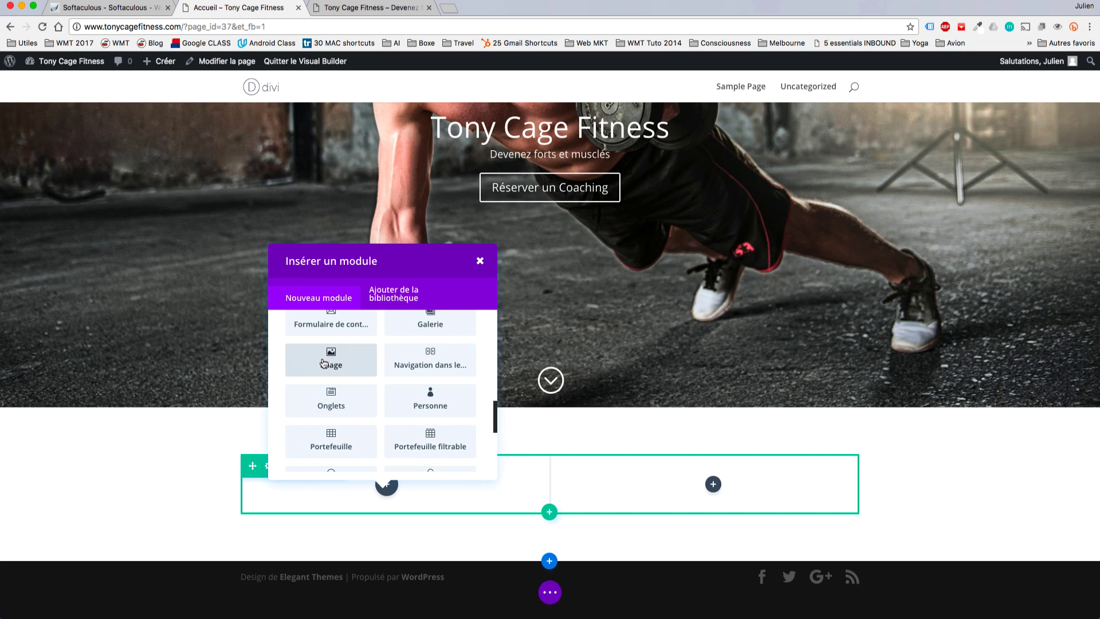
pyautogui.click(322, 360)
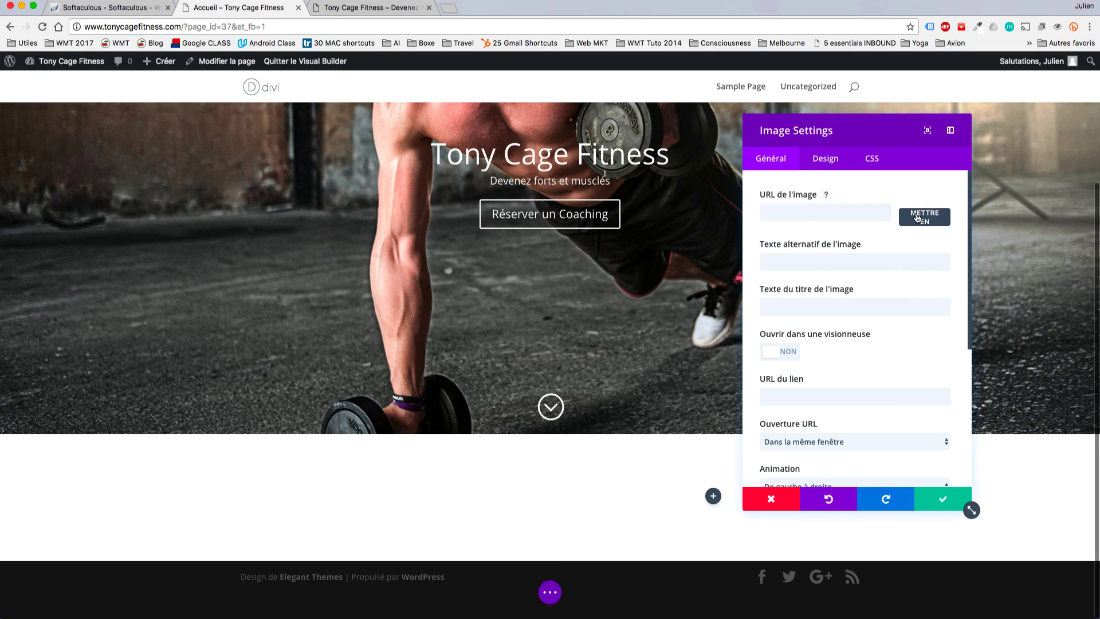
# Upload all the fitness photos from the local folder into the media library.
pyautogui.click(917, 220)
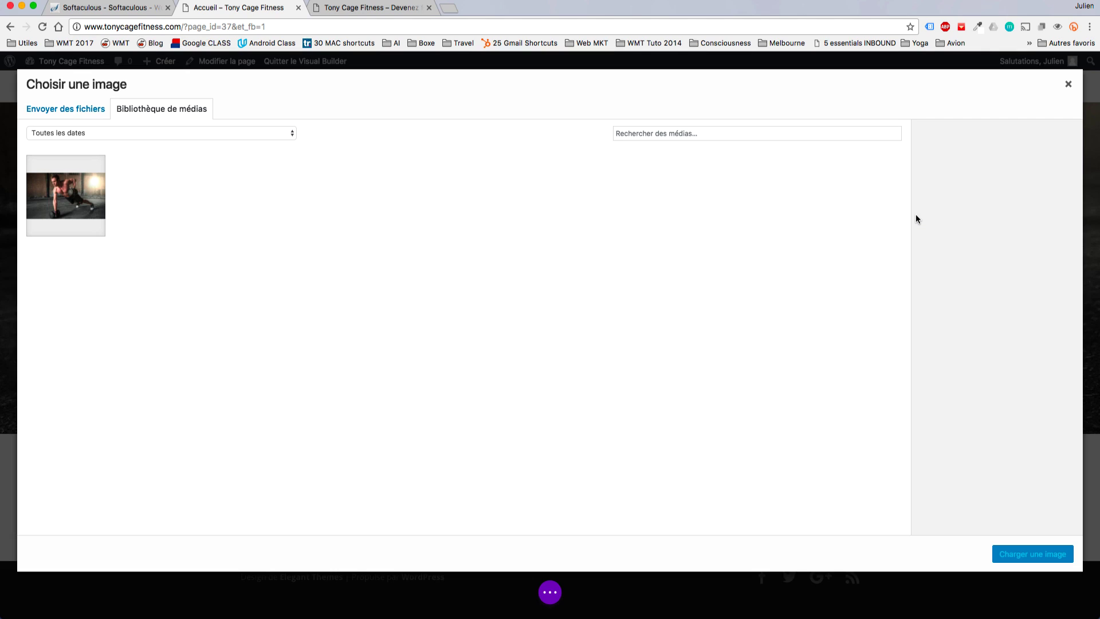
pyautogui.click(89, 112)
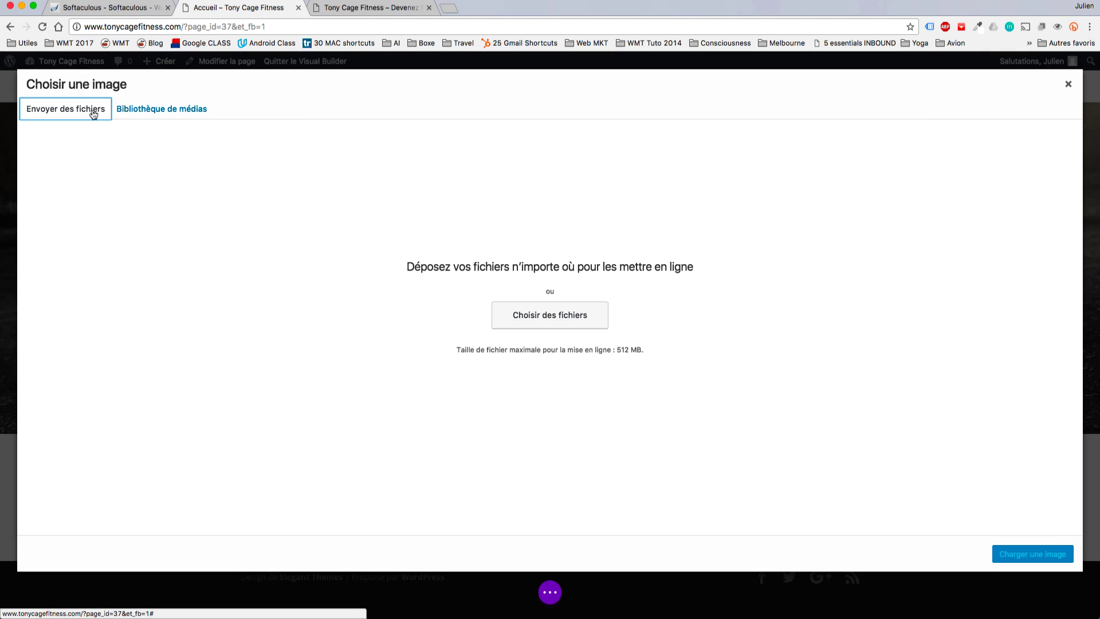
pyautogui.click(552, 309)
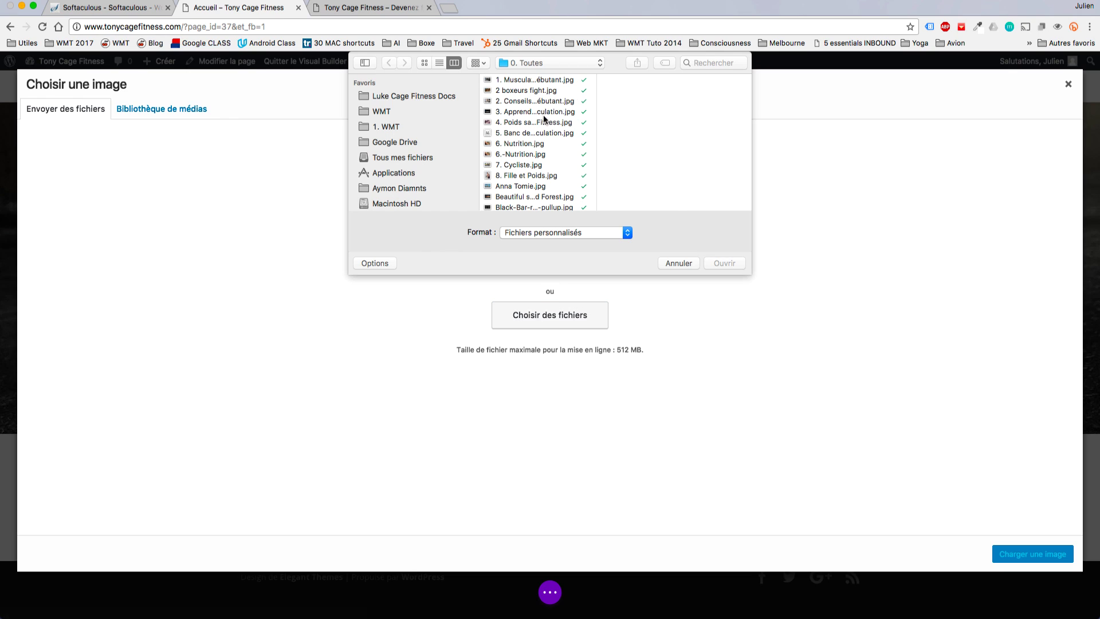
pyautogui.click(543, 102)
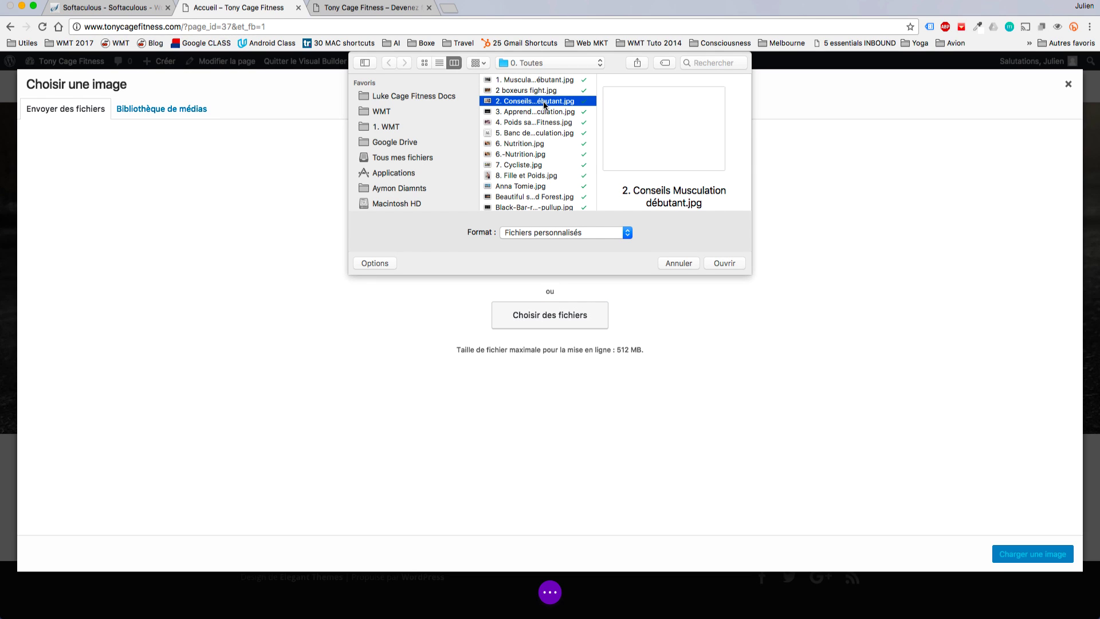
pyautogui.press('super+a')
pyautogui.click(734, 263)
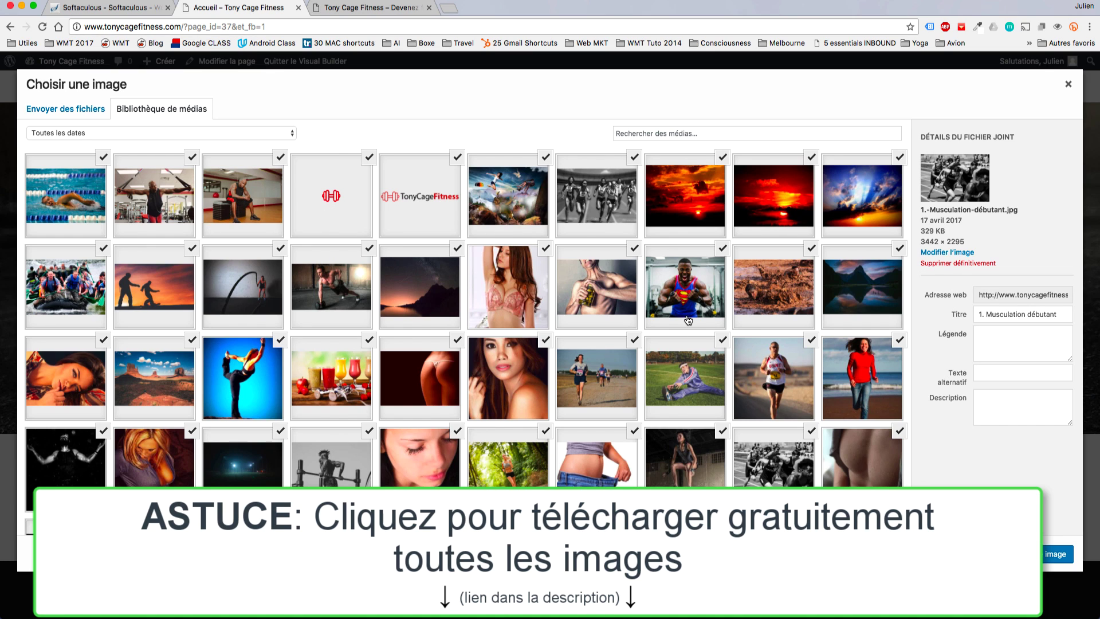
pyautogui.click(183, 197)
pyautogui.press('Left')
pyautogui.press('Right')
pyautogui.click(182, 197)
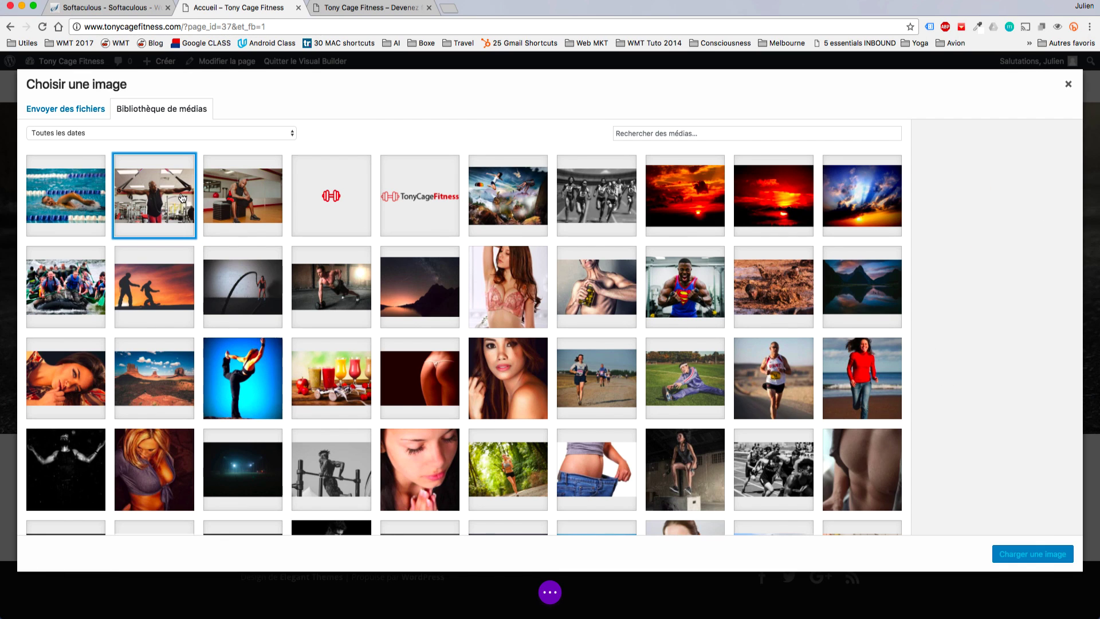
pyautogui.click(182, 197)
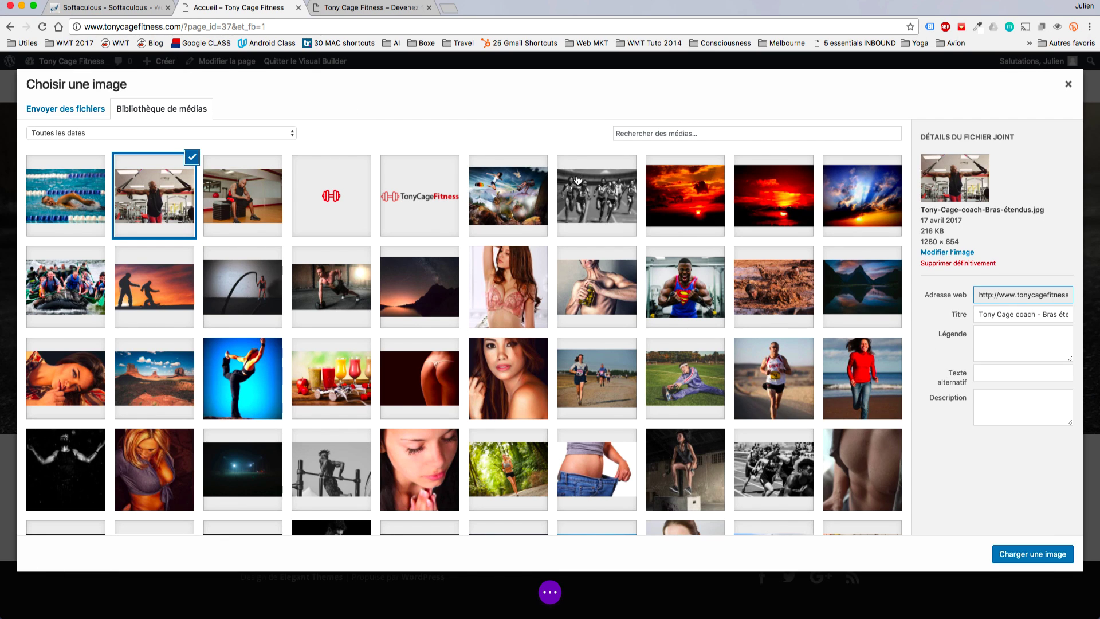
pyautogui.click(1025, 551)
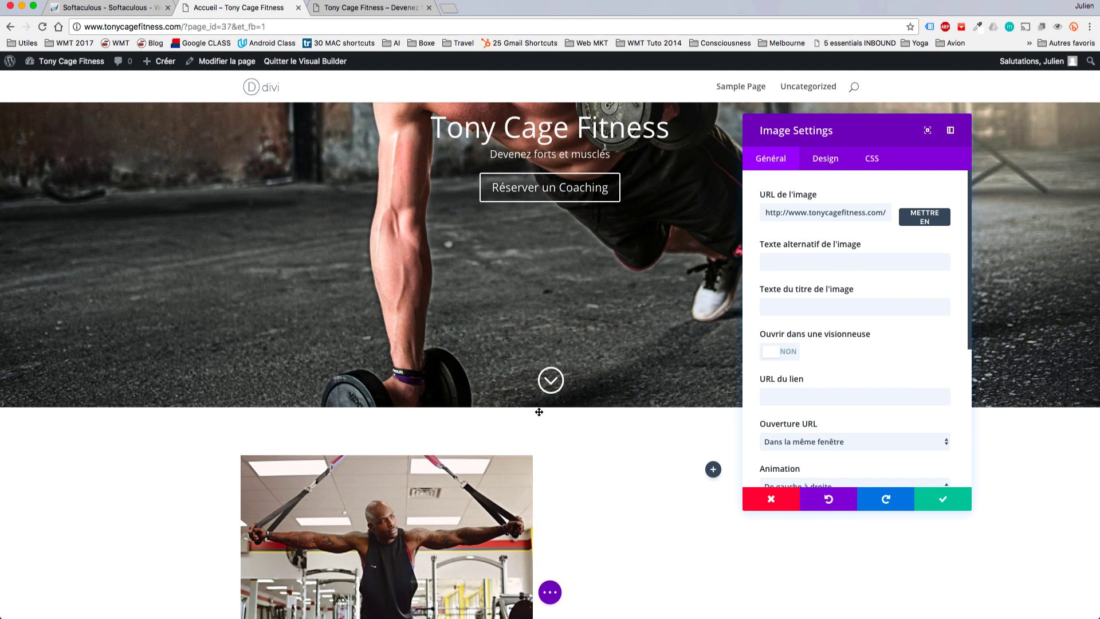
pyautogui.scroll(-5, 433, 451)
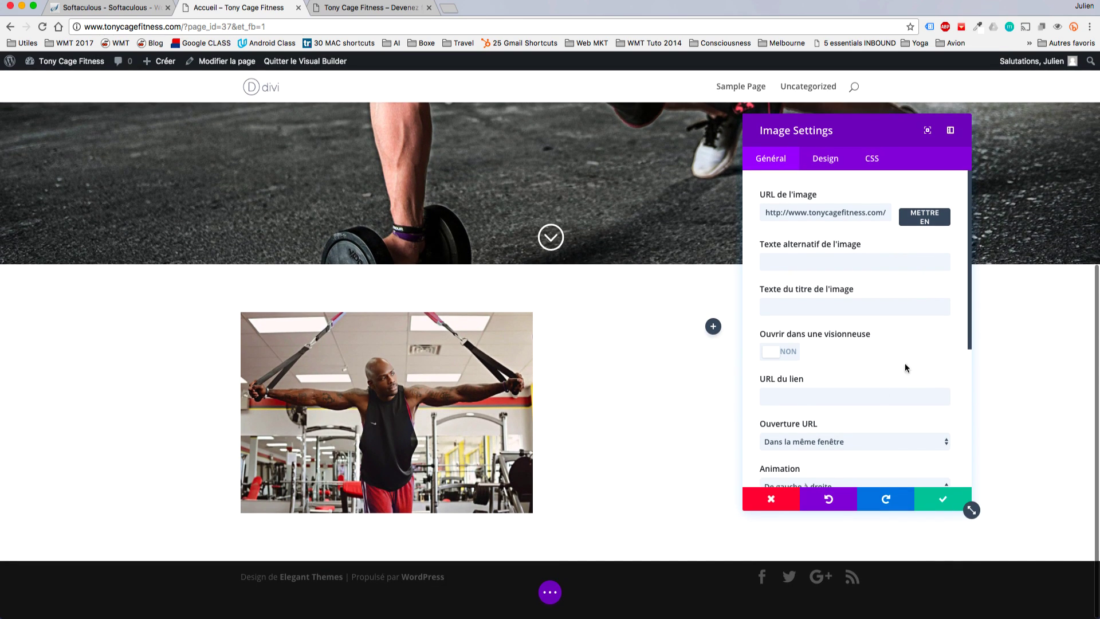
pyautogui.click(939, 496)
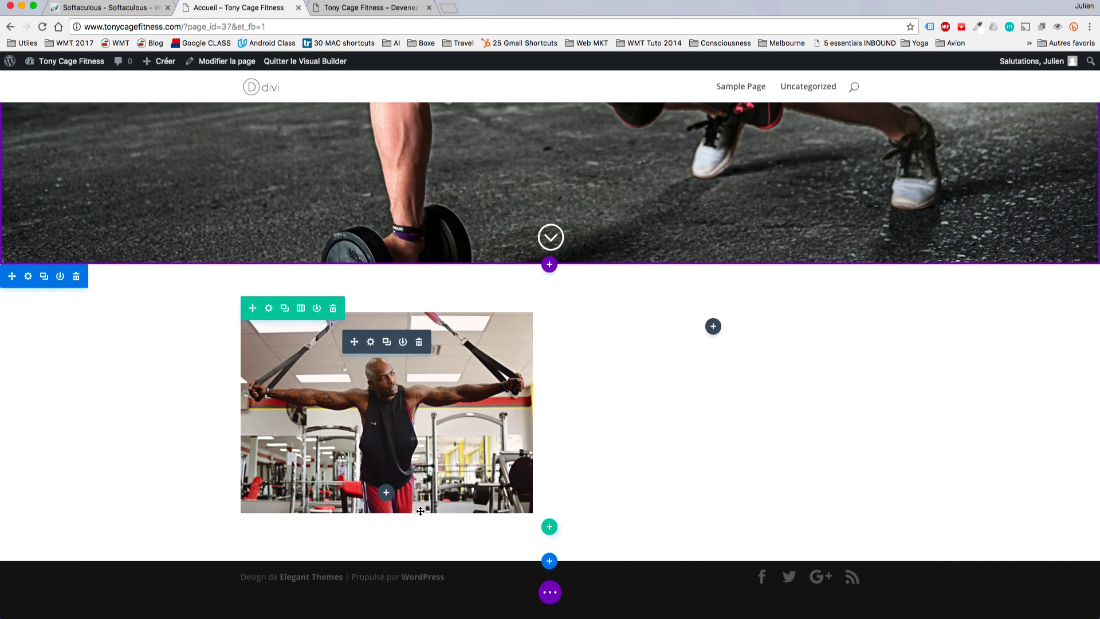
# Insert a Résumé (blurb) module below the coach photo.
pyautogui.click(386, 492)
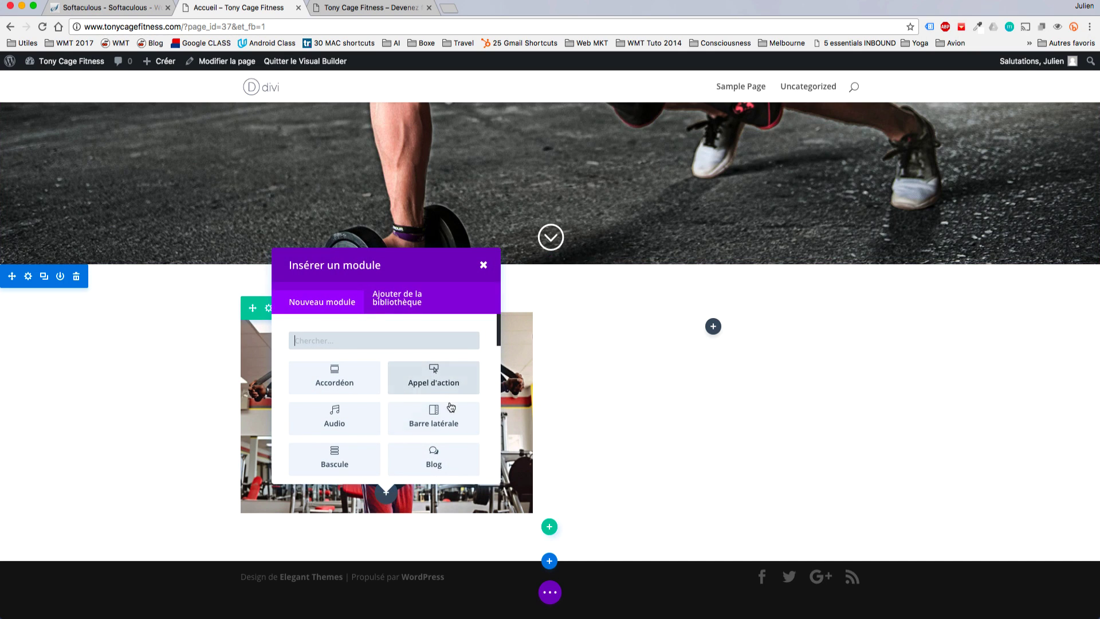
pyautogui.scroll(-1, 427, 436)
pyautogui.scroll(-6, 428, 441)
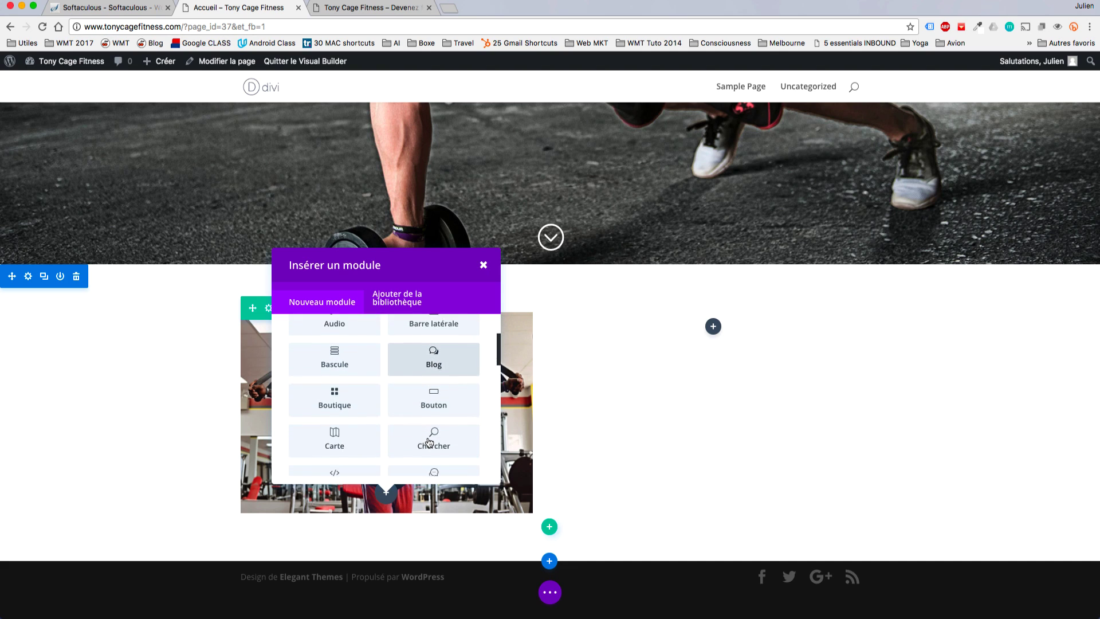
pyautogui.scroll(-5, 428, 441)
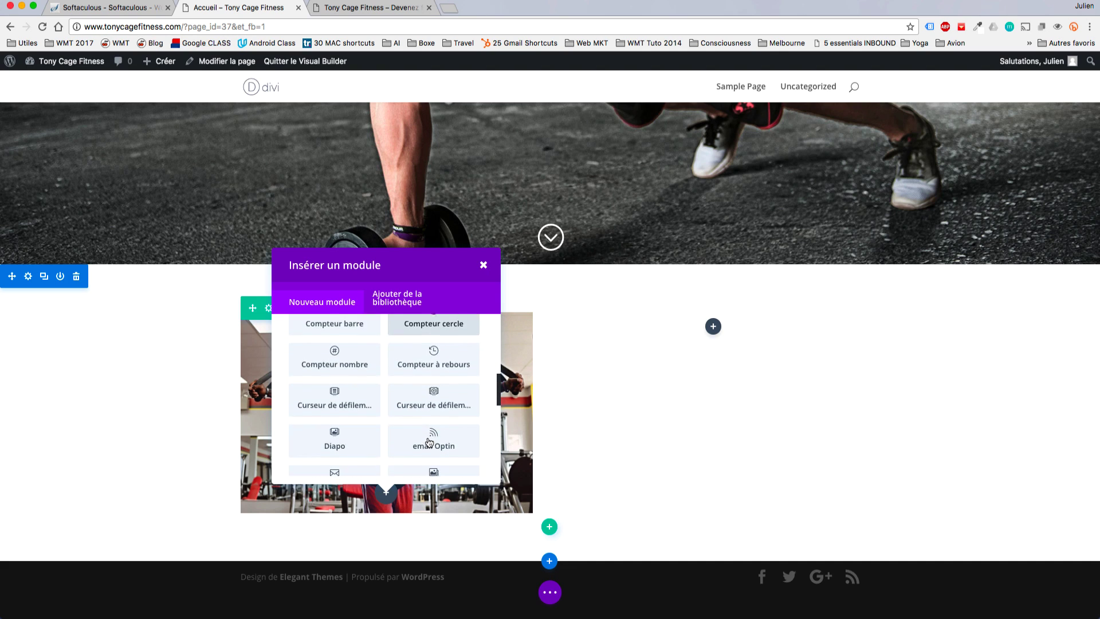
pyautogui.scroll(-3, 428, 441)
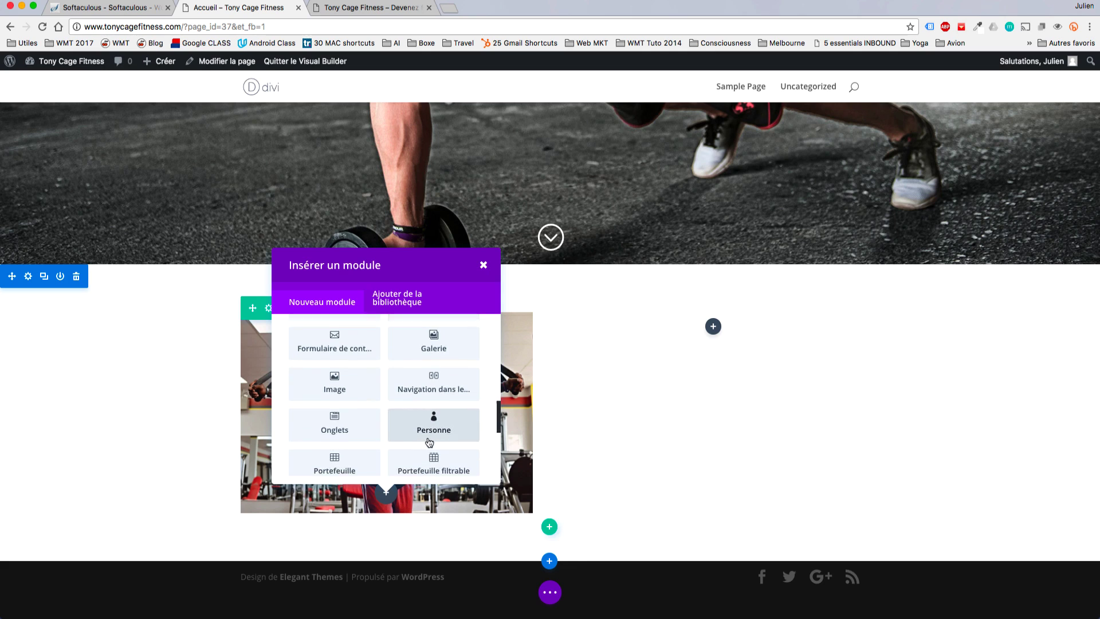
pyautogui.click(348, 438)
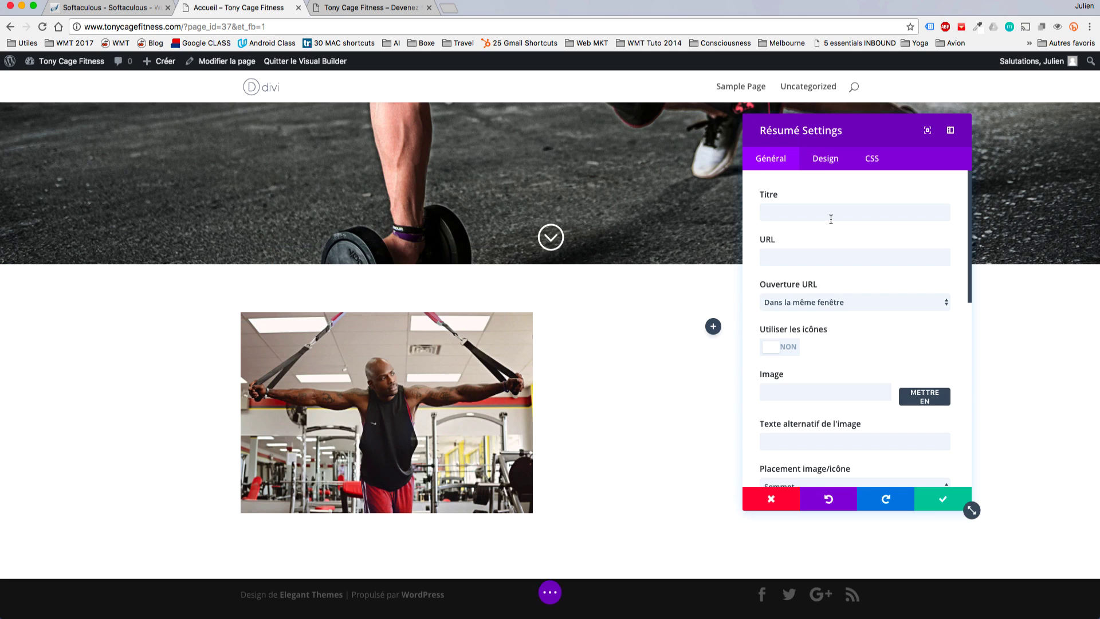
# Title the blurb 'Coaching Sportif' and set its link URL to '#'.
pyautogui.click(821, 214)
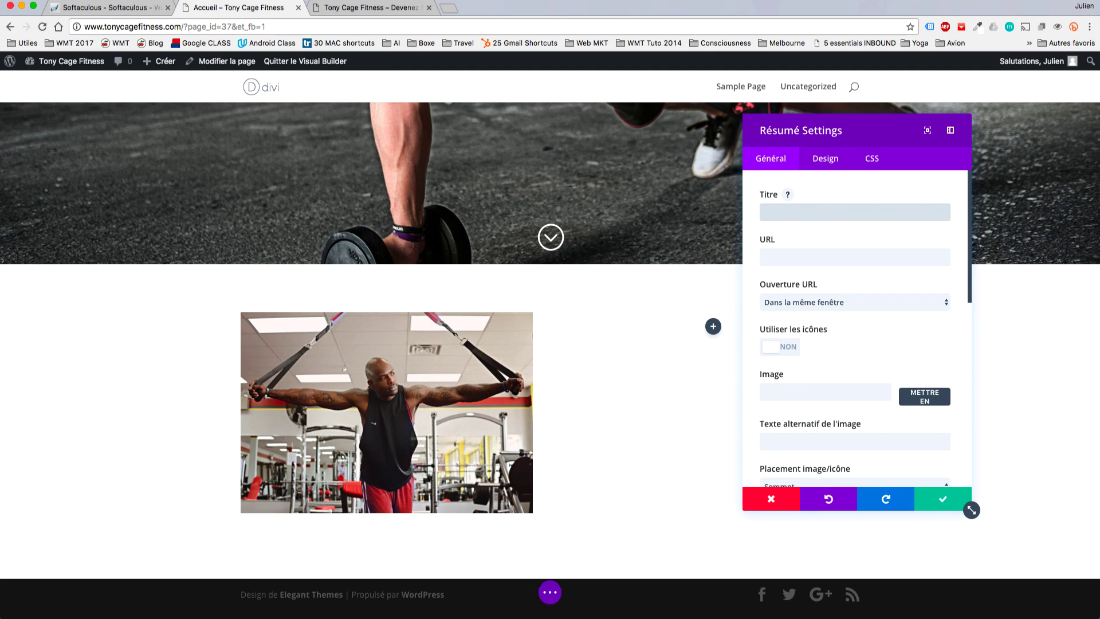
pyautogui.write('Coachi')
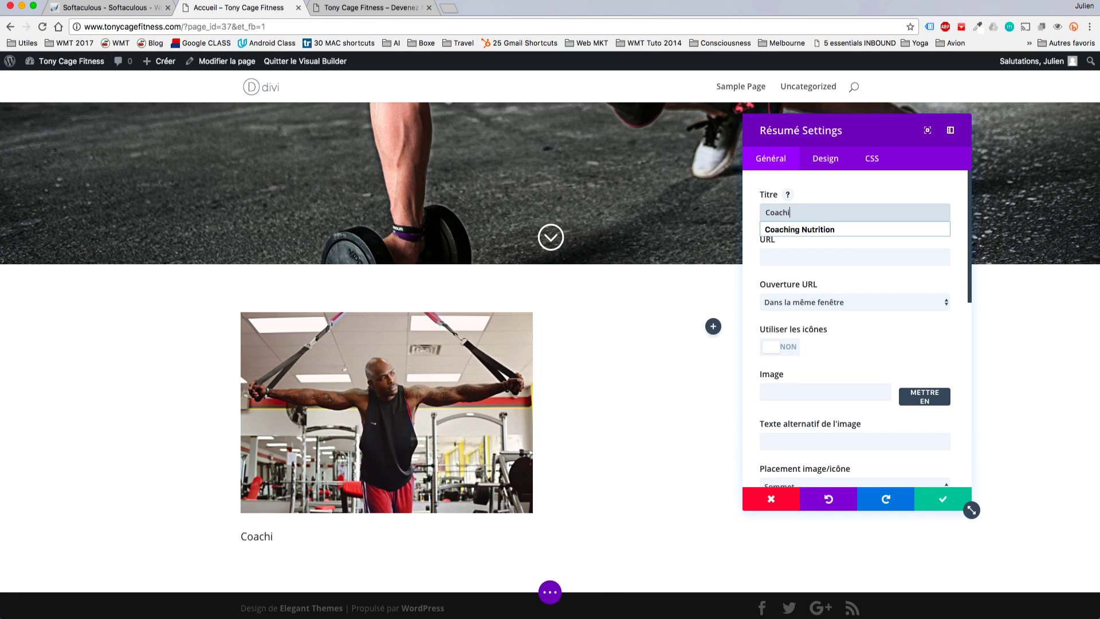
pyautogui.write('ng Spo')
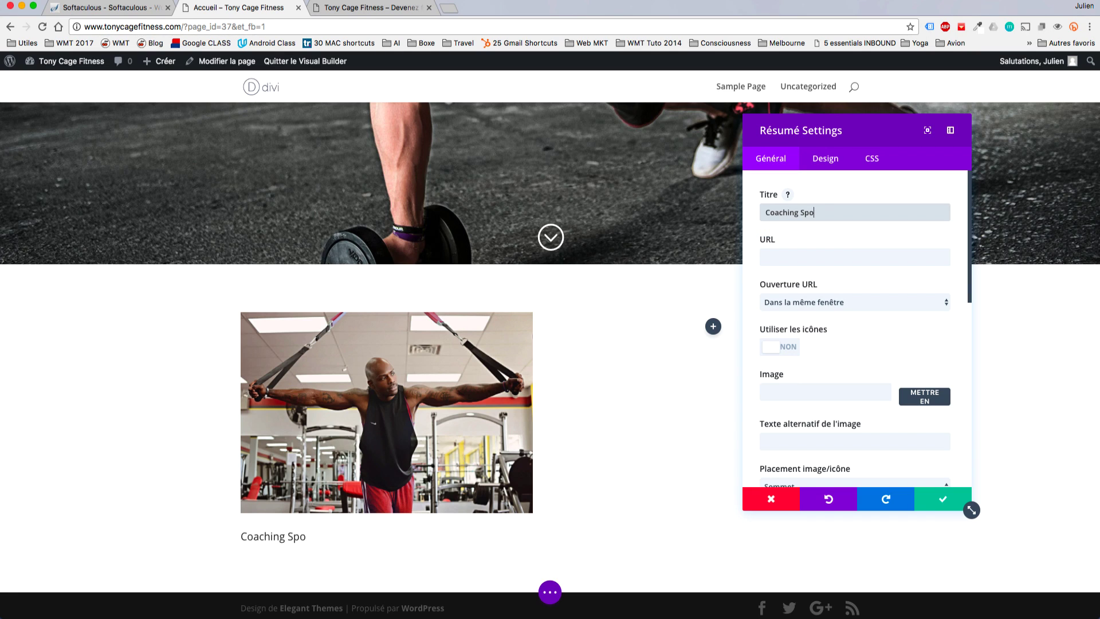
pyautogui.write('rtif')
pyautogui.click(803, 257)
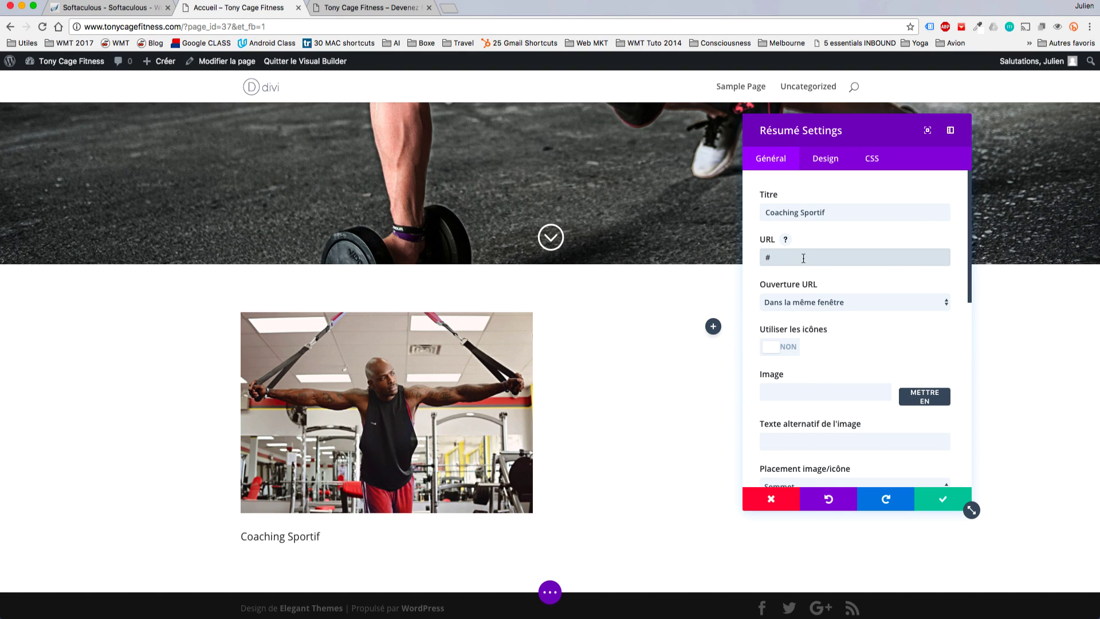
pyautogui.scroll(-3, 786, 286)
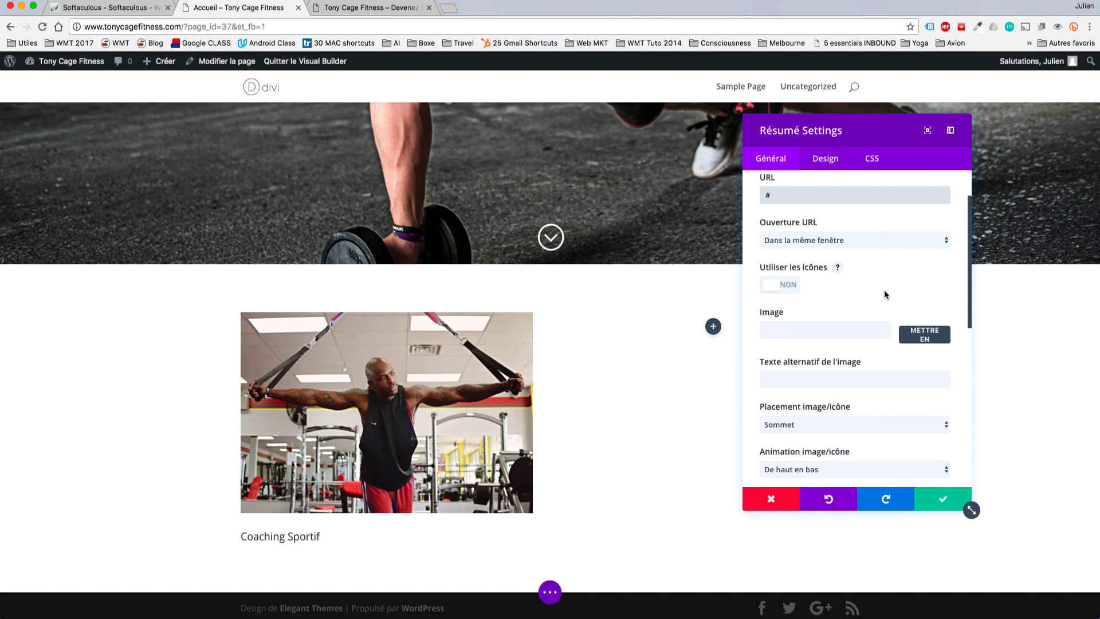
# Turn on Utiliser les icônes and pick the teal presentation-chart icon for the blurb.
pyautogui.click(773, 285)
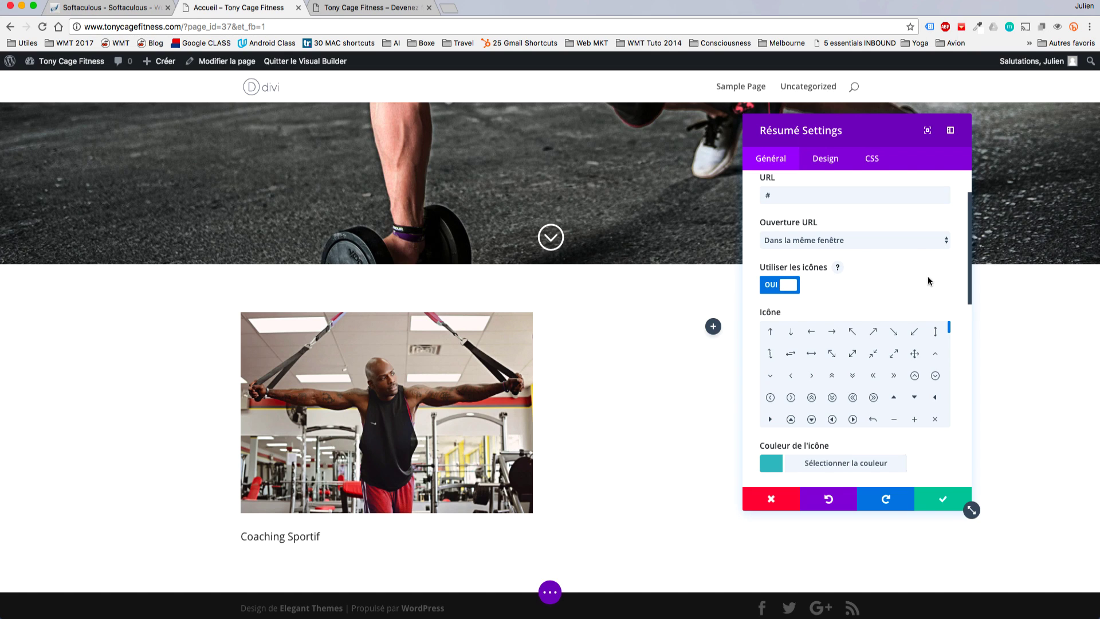
pyautogui.scroll(-2, 909, 375)
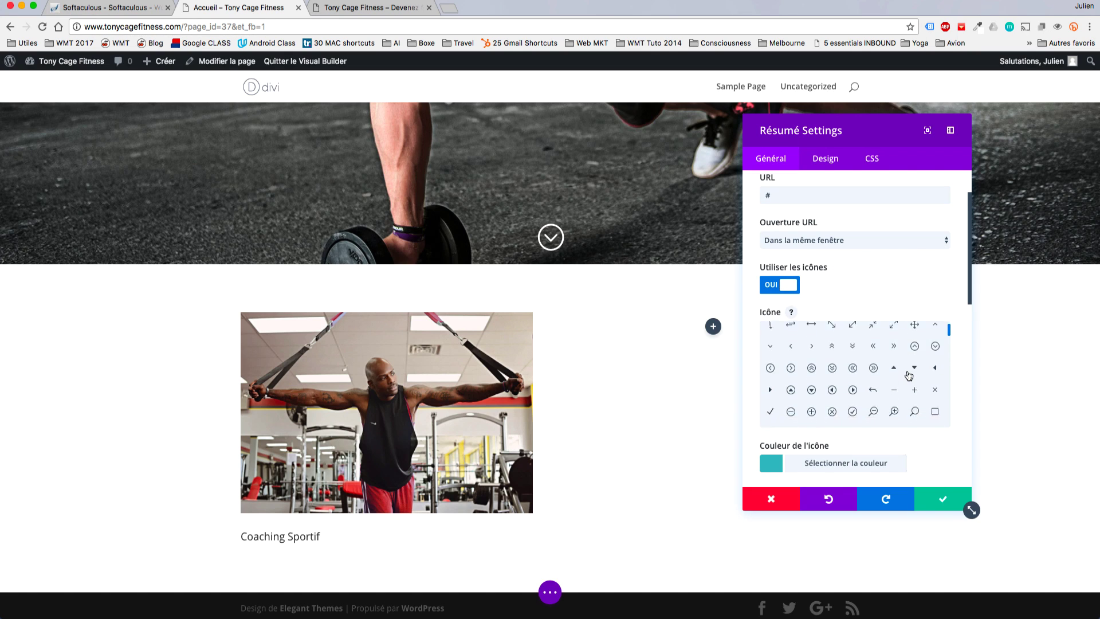
pyautogui.scroll(-4, 909, 375)
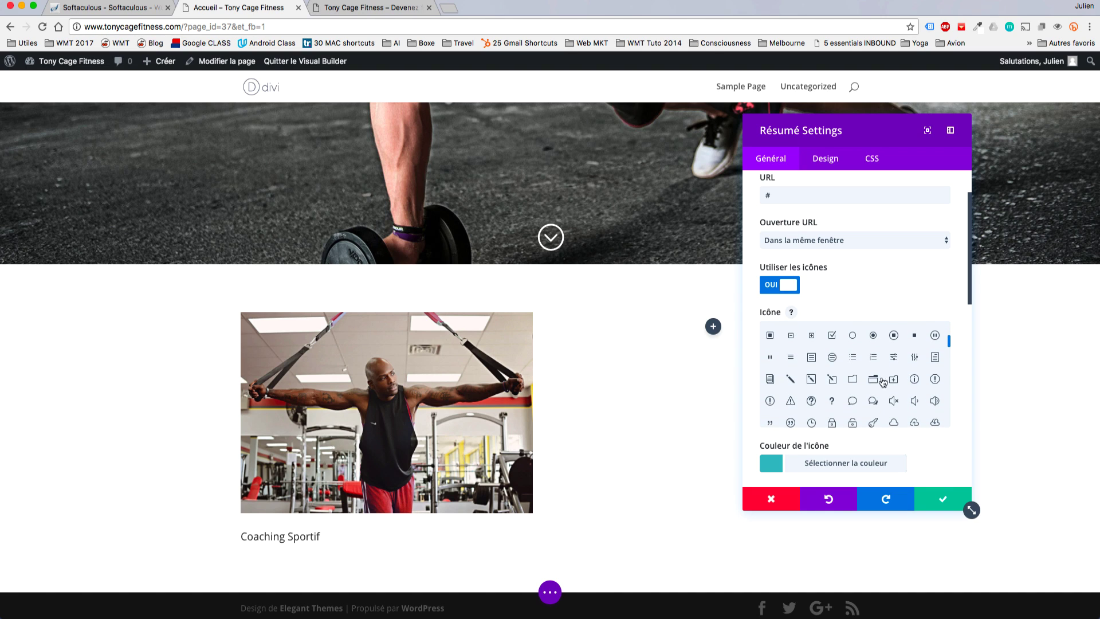
pyautogui.click(812, 379)
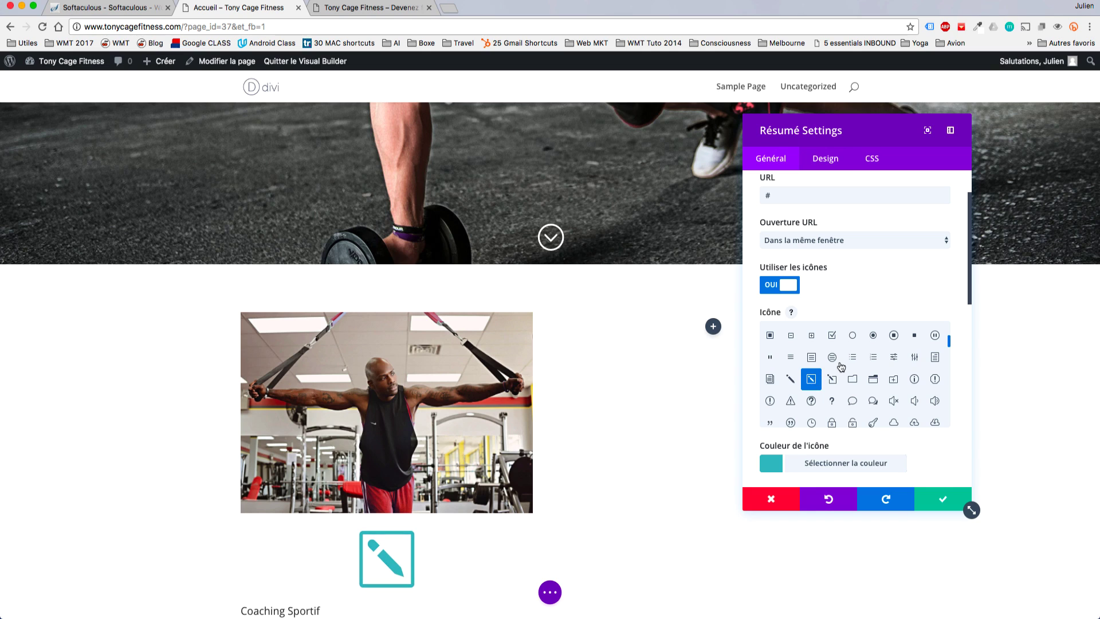
pyautogui.scroll(-3, 839, 365)
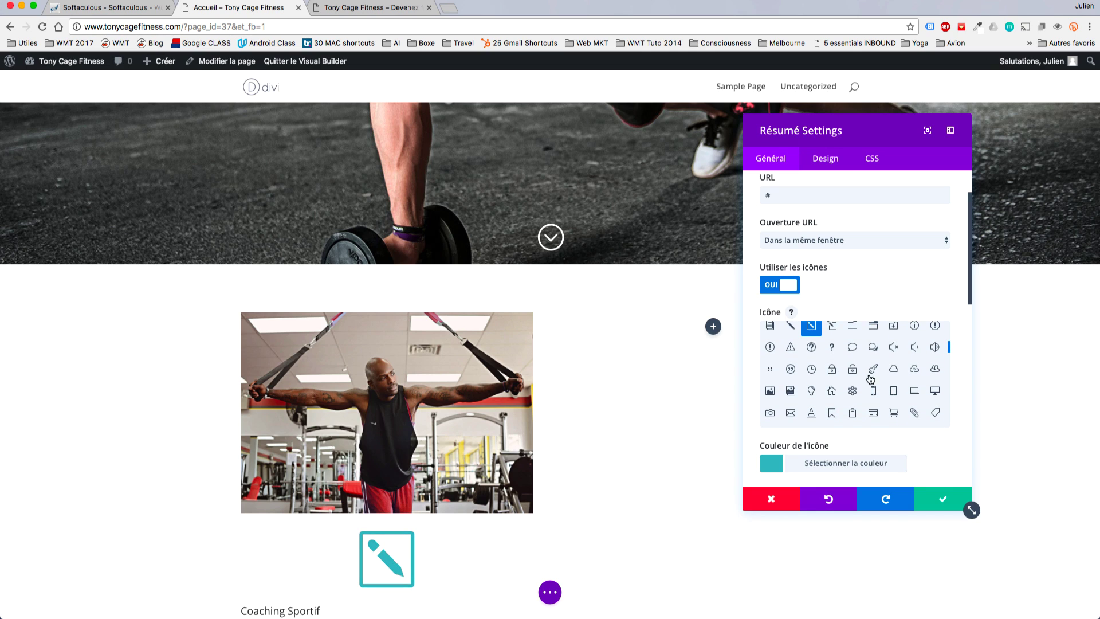
pyautogui.click(832, 326)
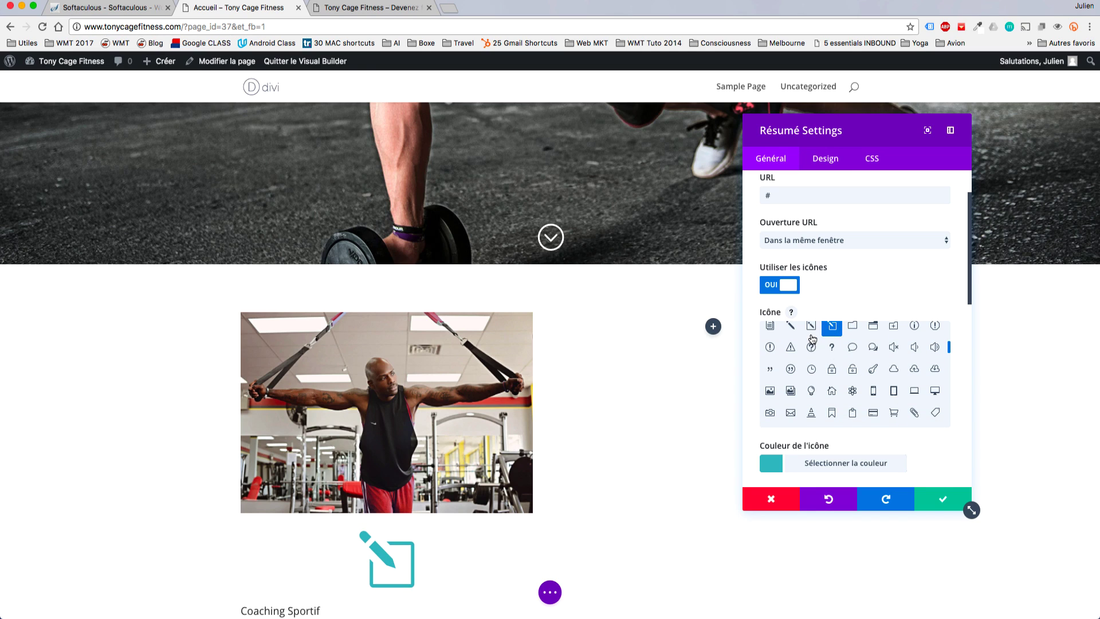
pyautogui.scroll(-4, 839, 361)
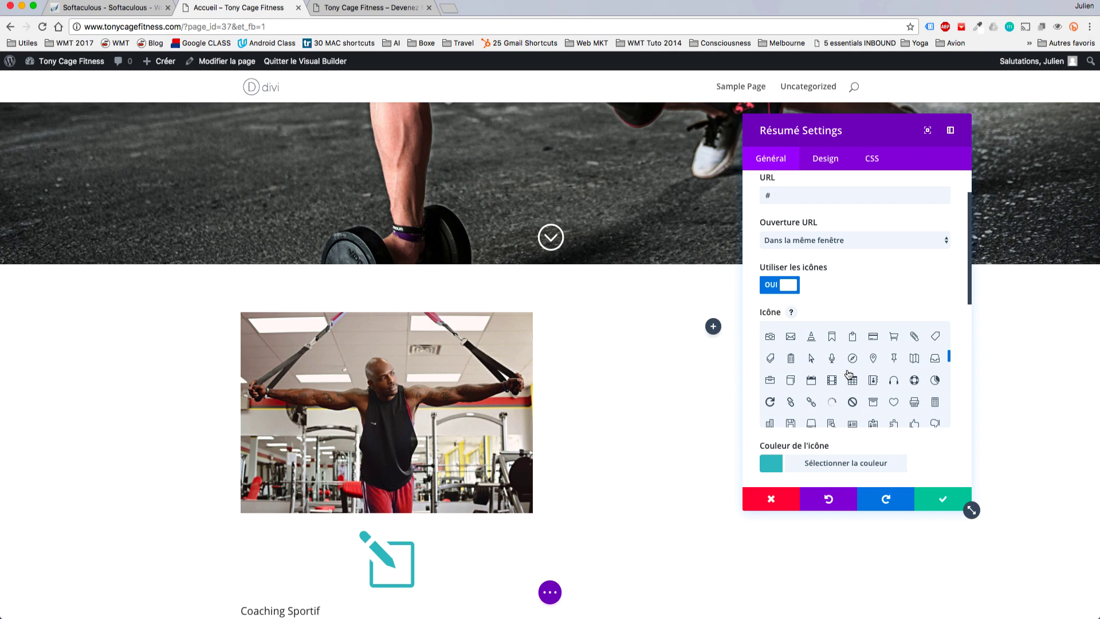
pyautogui.scroll(-3, 875, 398)
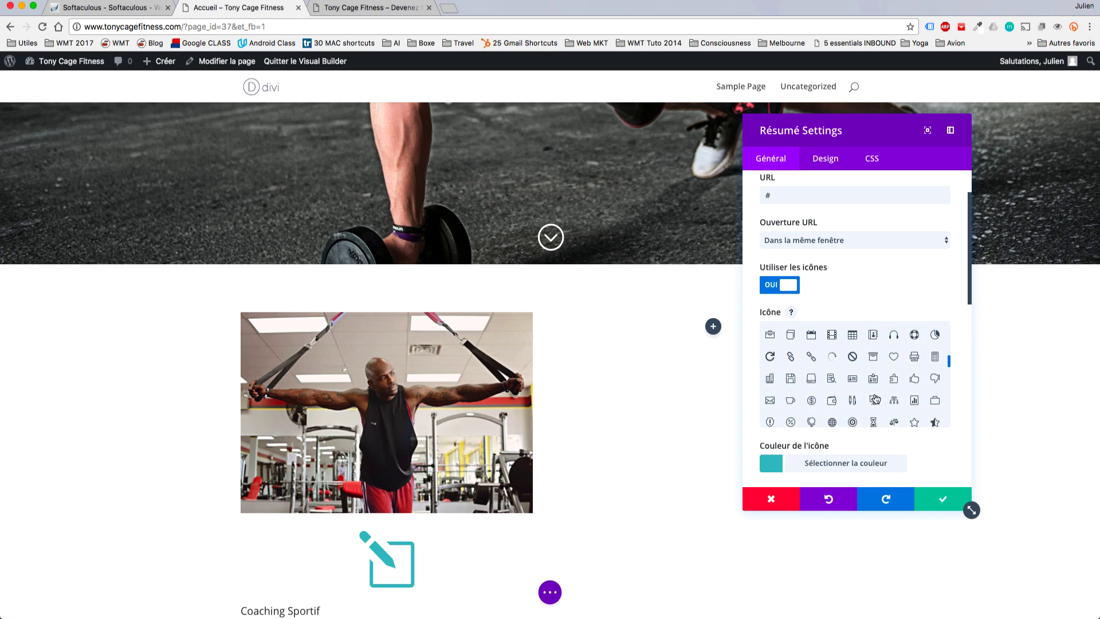
pyautogui.scroll(-1, 876, 398)
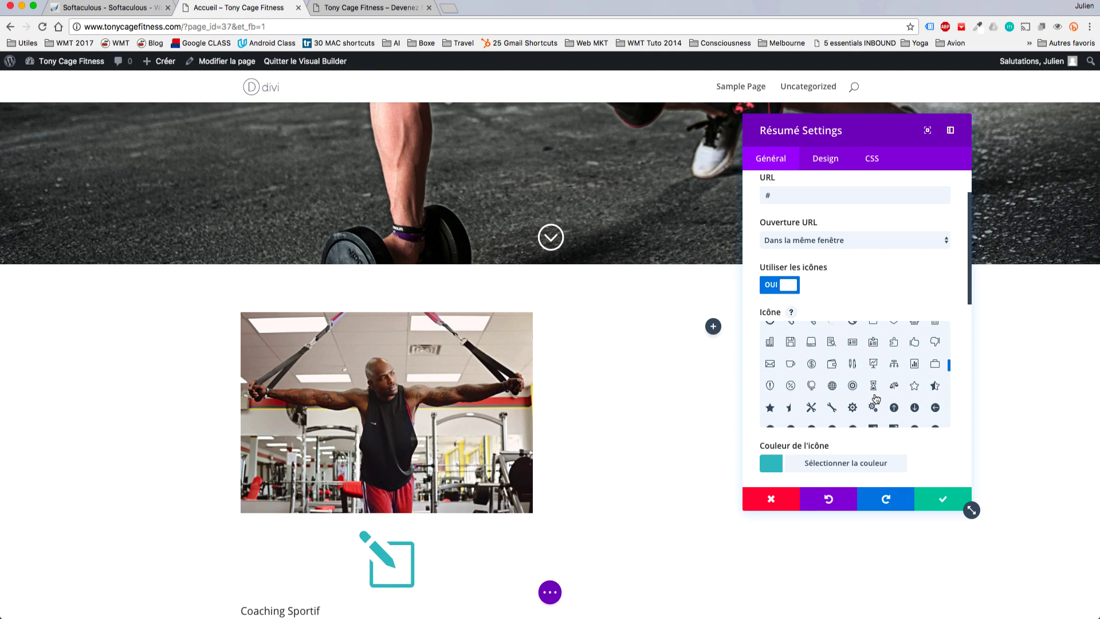
pyautogui.scroll(-1, 874, 397)
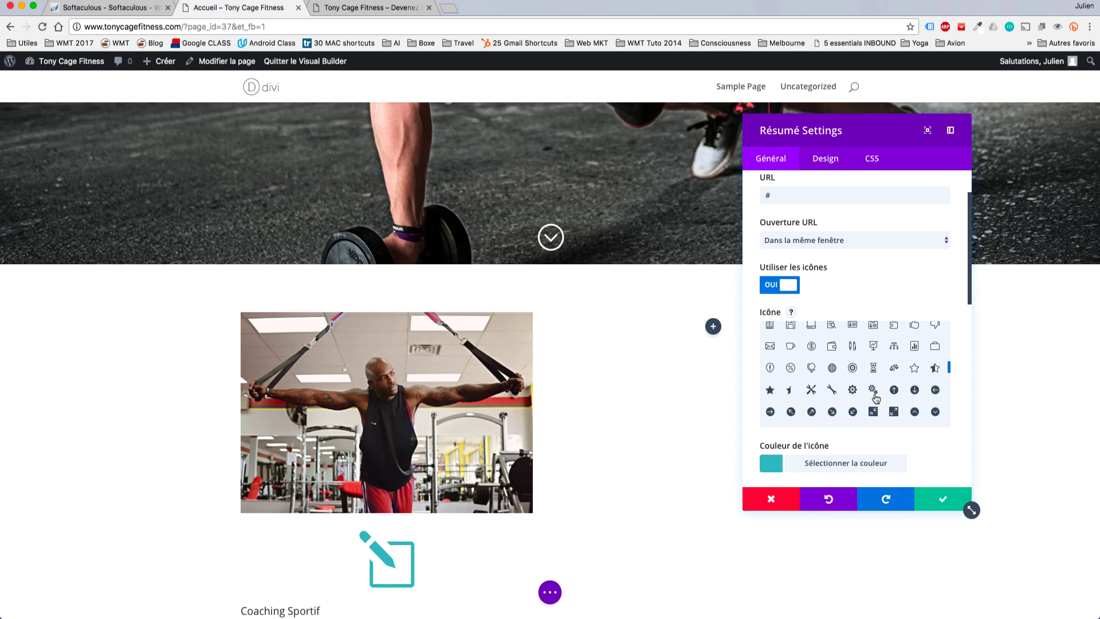
pyautogui.click(878, 355)
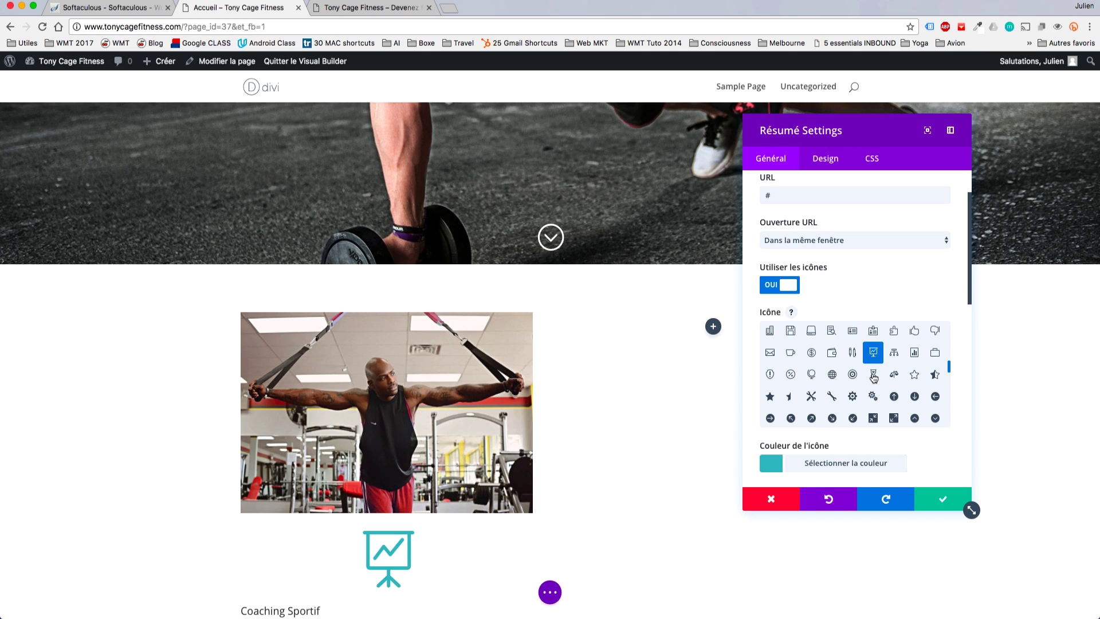
pyautogui.click(915, 354)
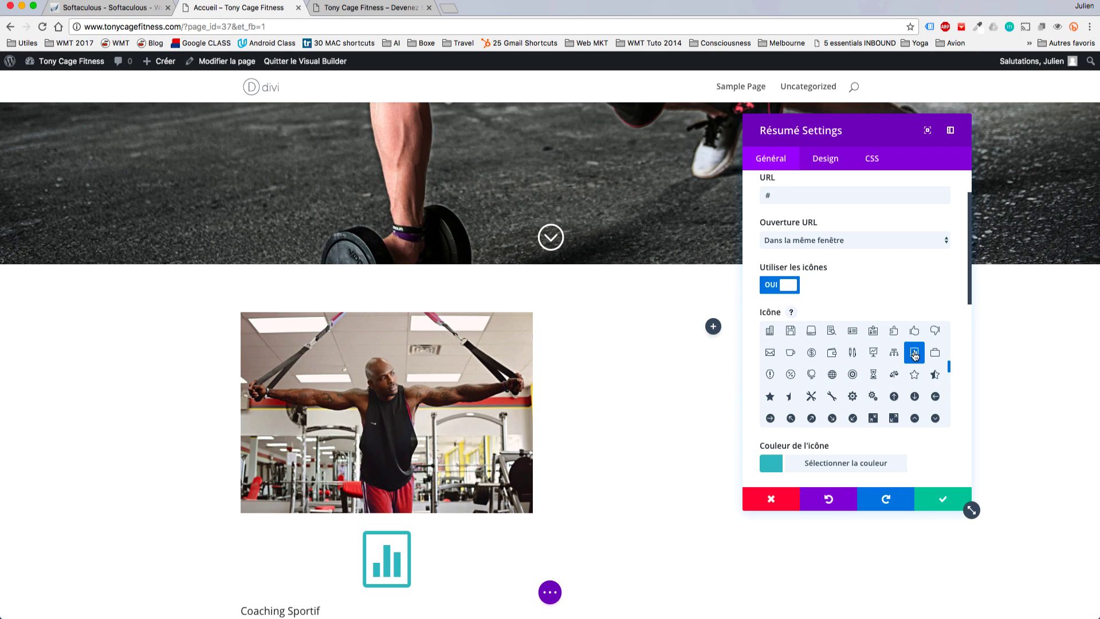
pyautogui.click(873, 354)
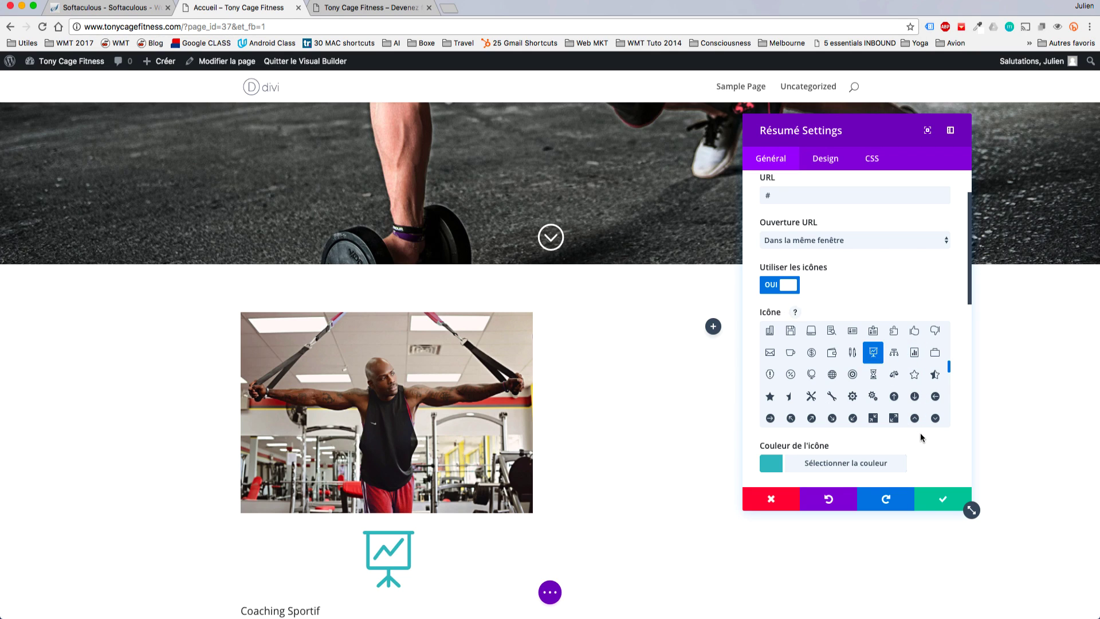
# Set the blurb's icon colour to dark red #B82A20.
pyautogui.scroll(-1, 818, 467)
pyautogui.click(800, 457)
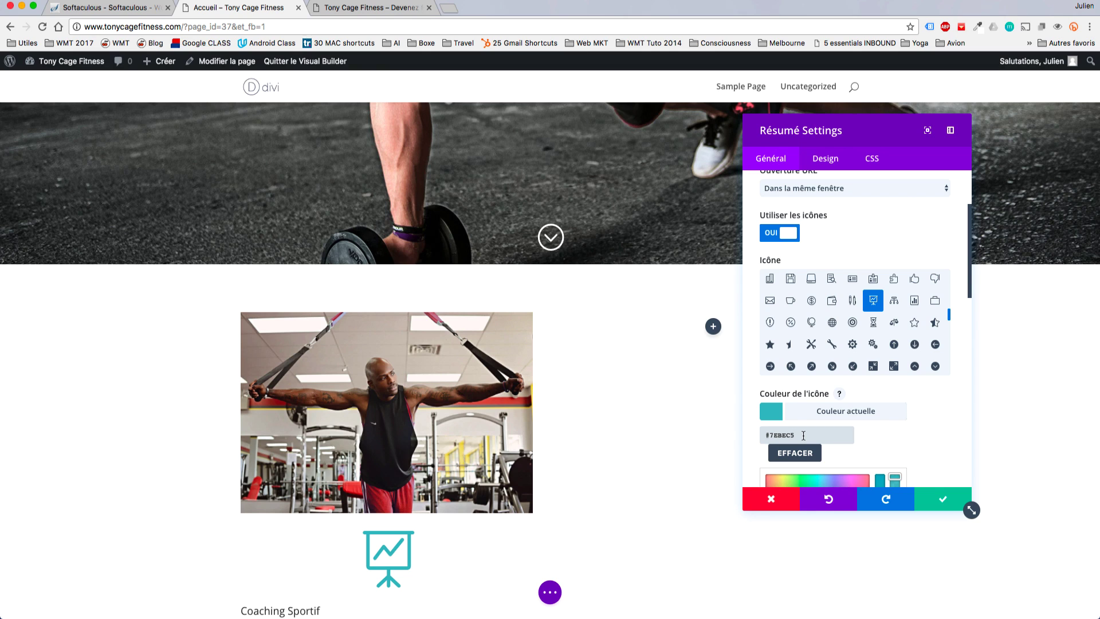
pyautogui.click(814, 413)
pyautogui.click(821, 415)
pyautogui.moveTo(821, 423)
pyautogui.mouseDown()
pyautogui.moveTo(794, 412)
pyautogui.moveTo(849, 383)
pyautogui.moveTo(786, 449)
pyautogui.moveTo(842, 412)
pyautogui.moveTo(824, 398)
pyautogui.moveTo(771, 400)
pyautogui.moveTo(842, 400)
pyautogui.mouseUp()
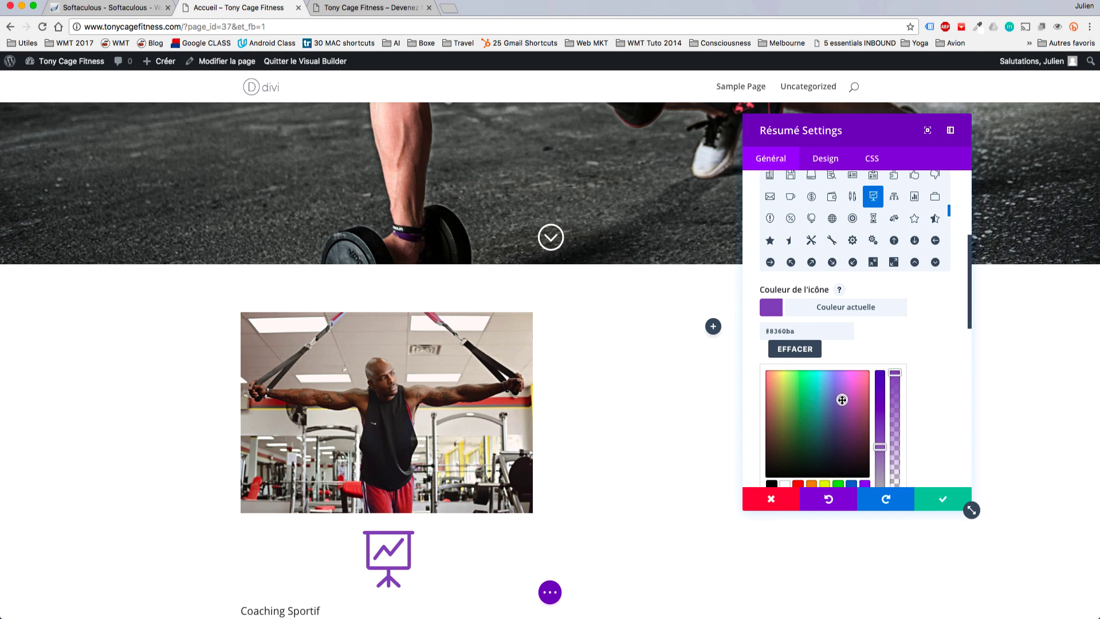
pyautogui.scroll(-2, 843, 403)
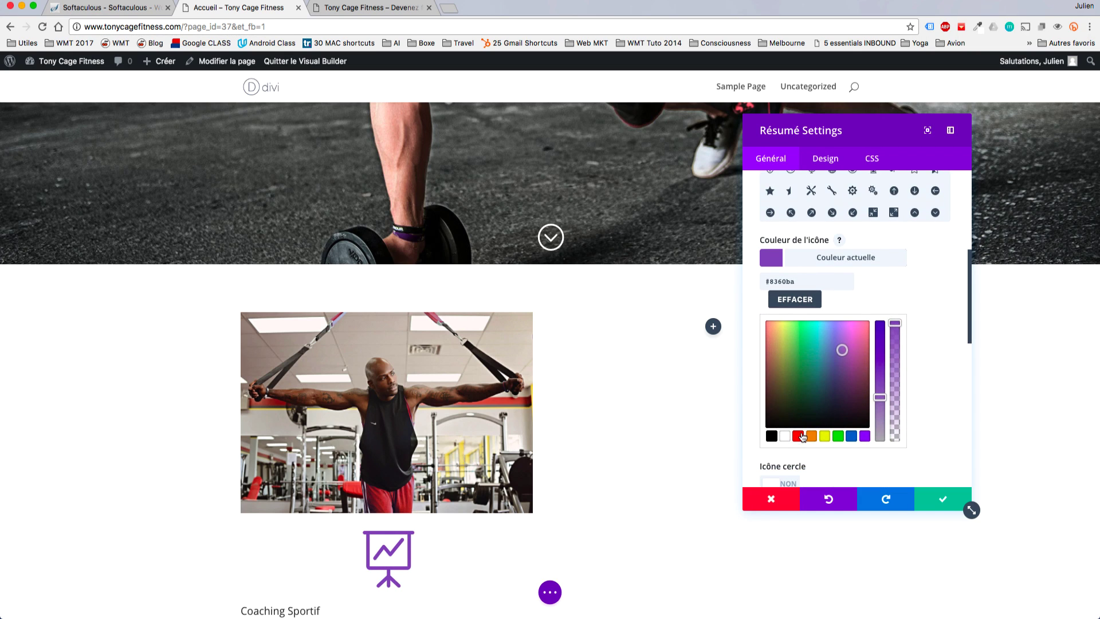
pyautogui.click(798, 436)
pyautogui.click(811, 436)
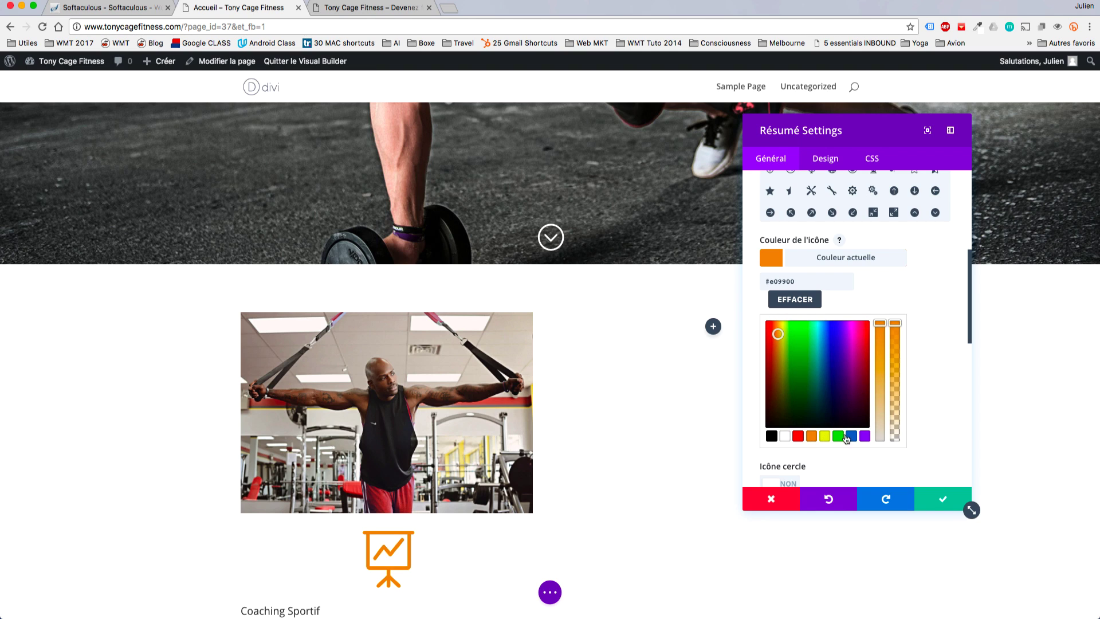
pyautogui.click(798, 437)
pyautogui.moveTo(812, 280); pyautogui.dragTo(716, 279)
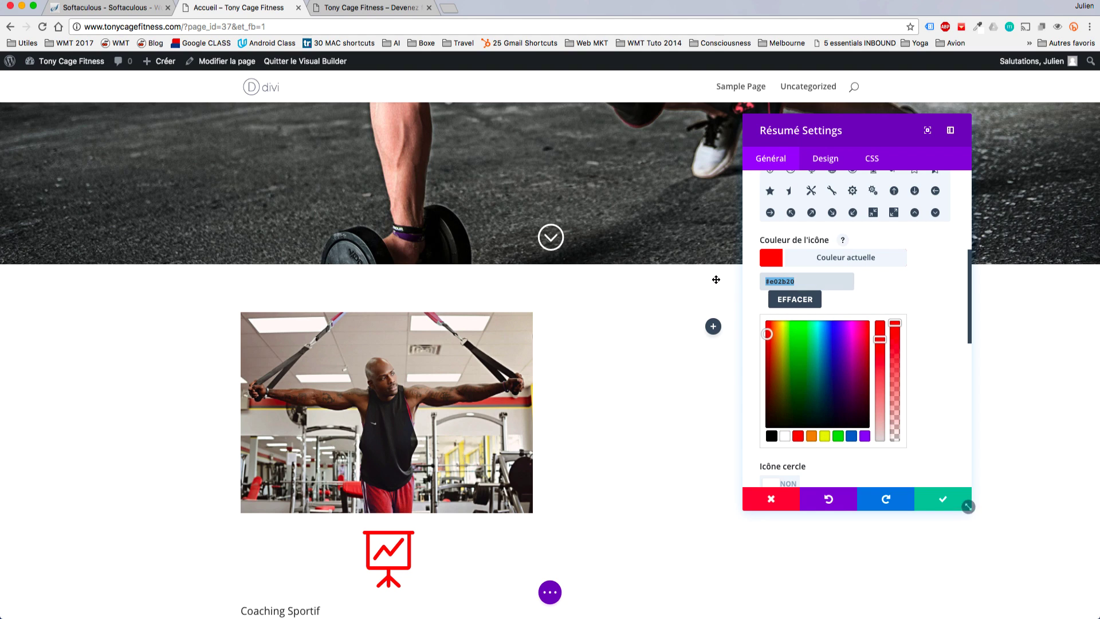
pyautogui.write('#B82A20')
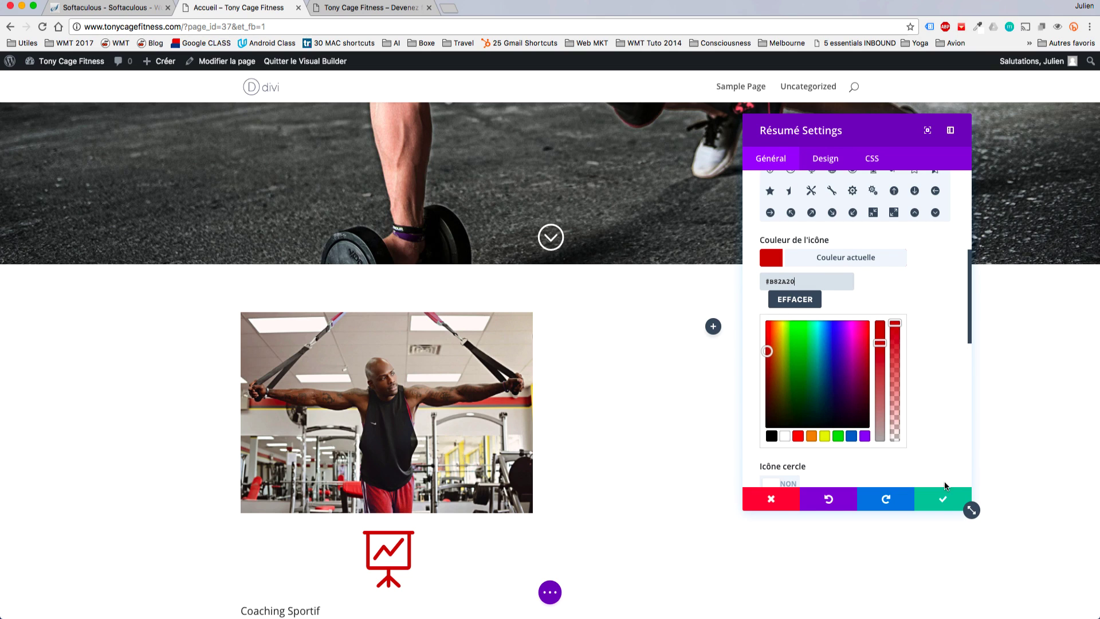
pyautogui.scroll(-5, 935, 381)
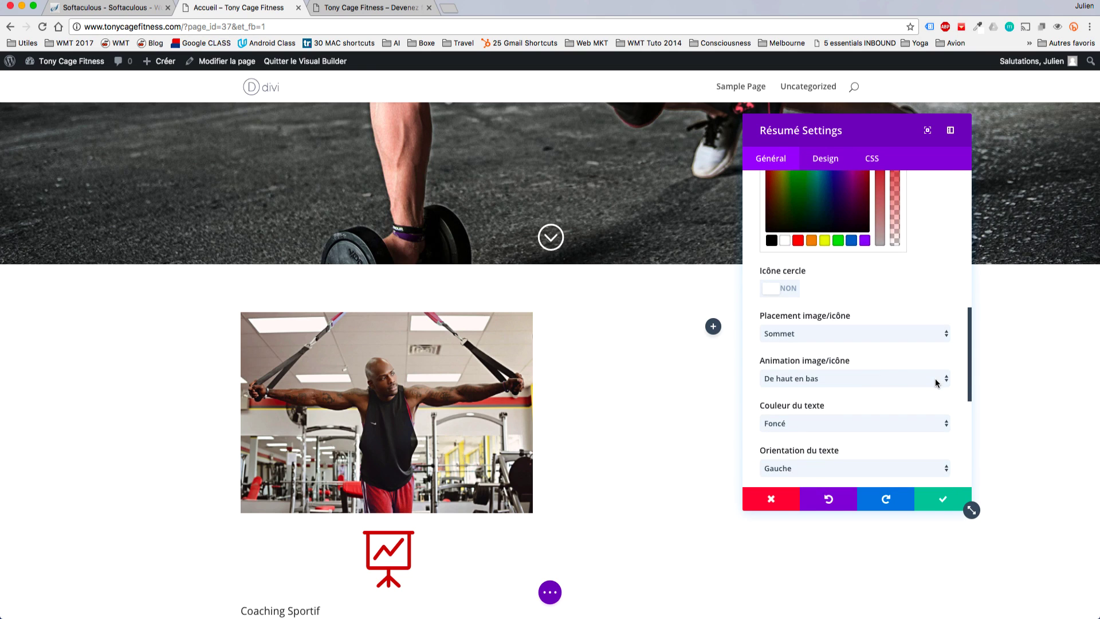
# Leave the icon without a circle and keep its placement at Sommet, above the title.
pyautogui.click(778, 291)
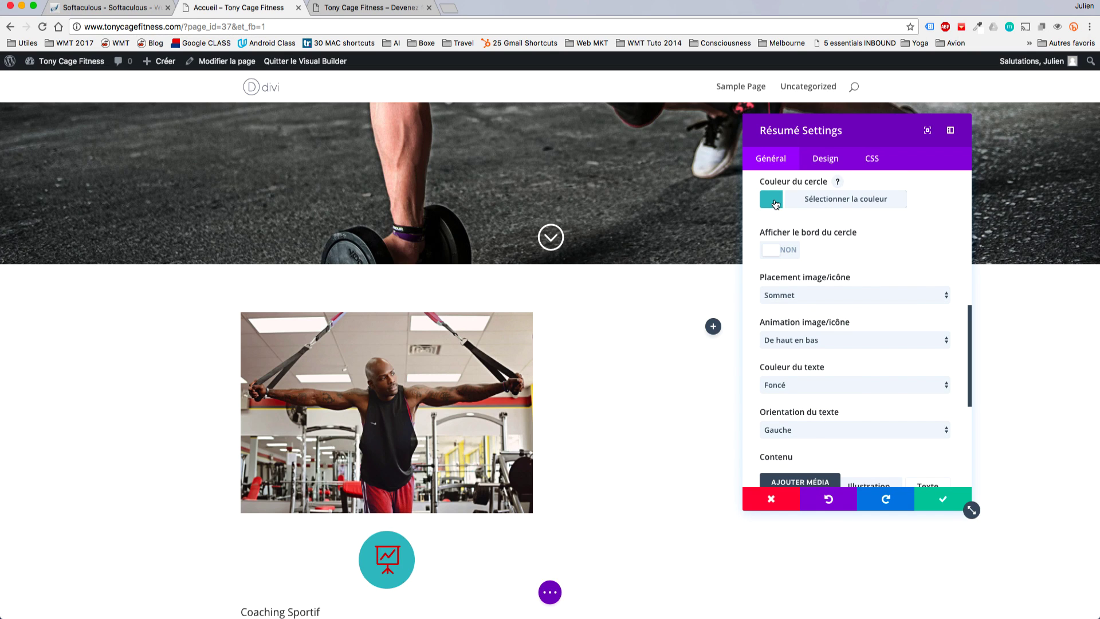
pyautogui.scroll(3, 778, 205)
pyautogui.click(768, 225)
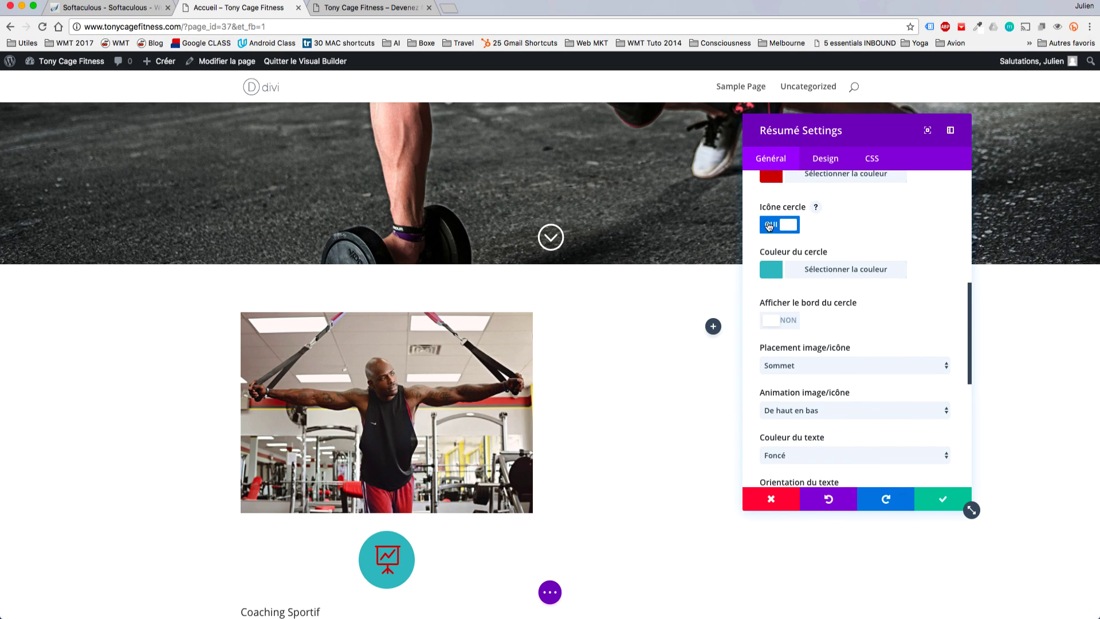
pyautogui.click(918, 262)
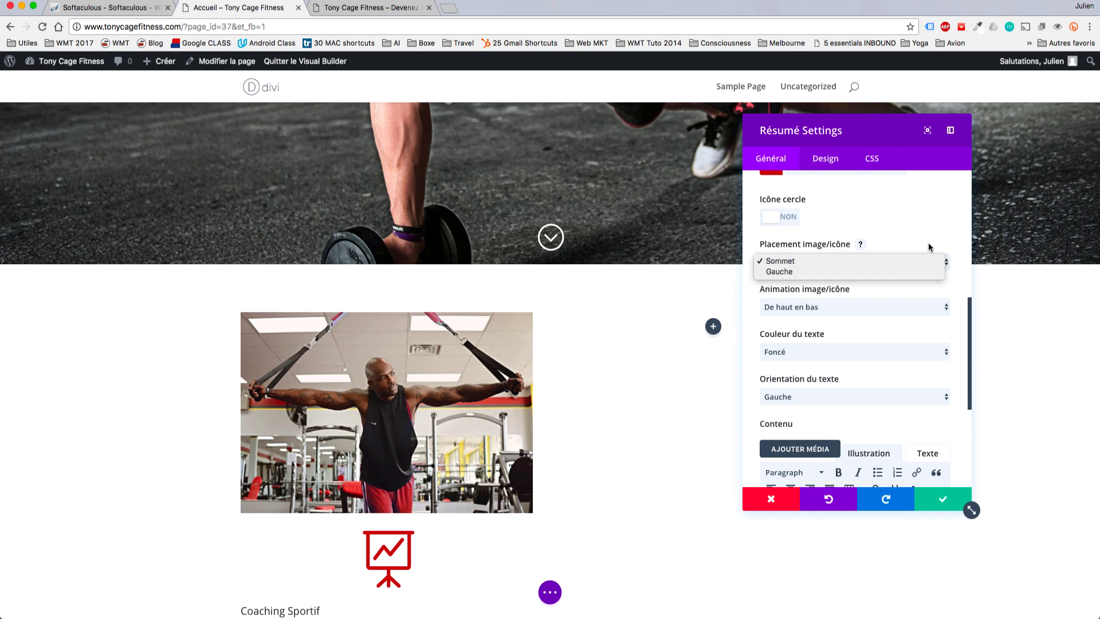
pyautogui.click(928, 242)
pyautogui.click(914, 257)
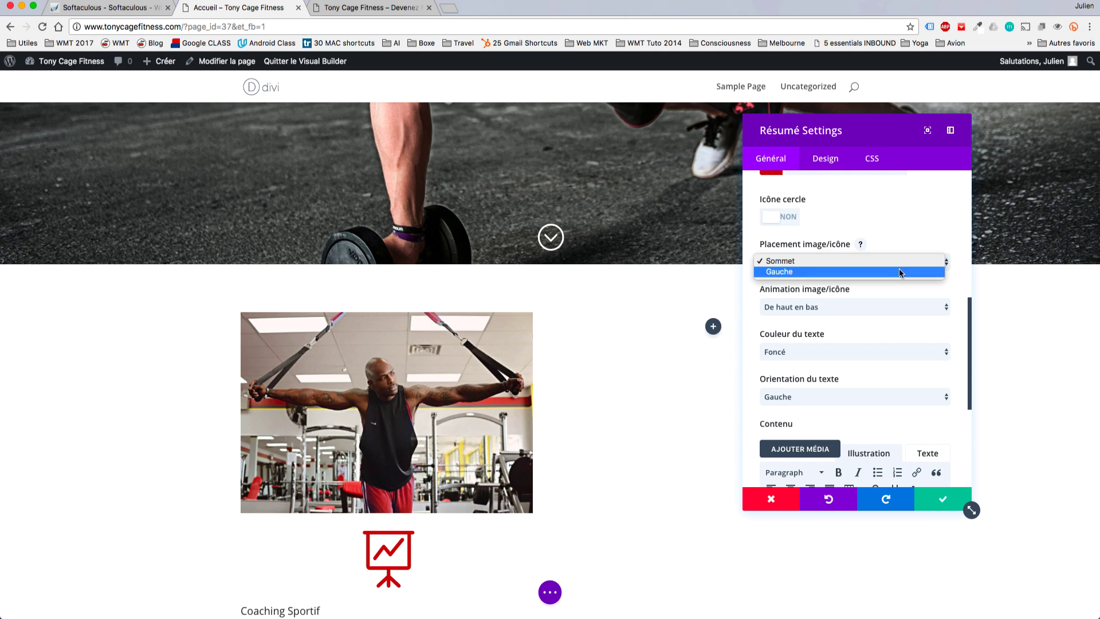
pyautogui.click(899, 270)
pyautogui.scroll(-2, 895, 271)
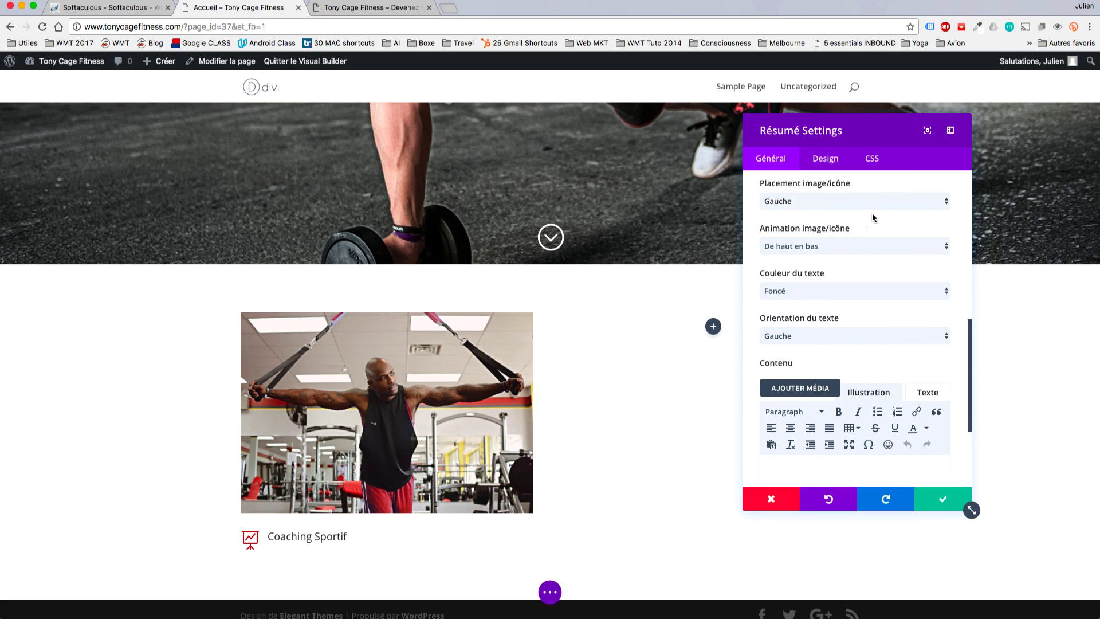
pyautogui.click(860, 198)
pyautogui.click(839, 196)
# Set the icon animation to De gauche à droite and centre the blurb text.
pyautogui.click(923, 246)
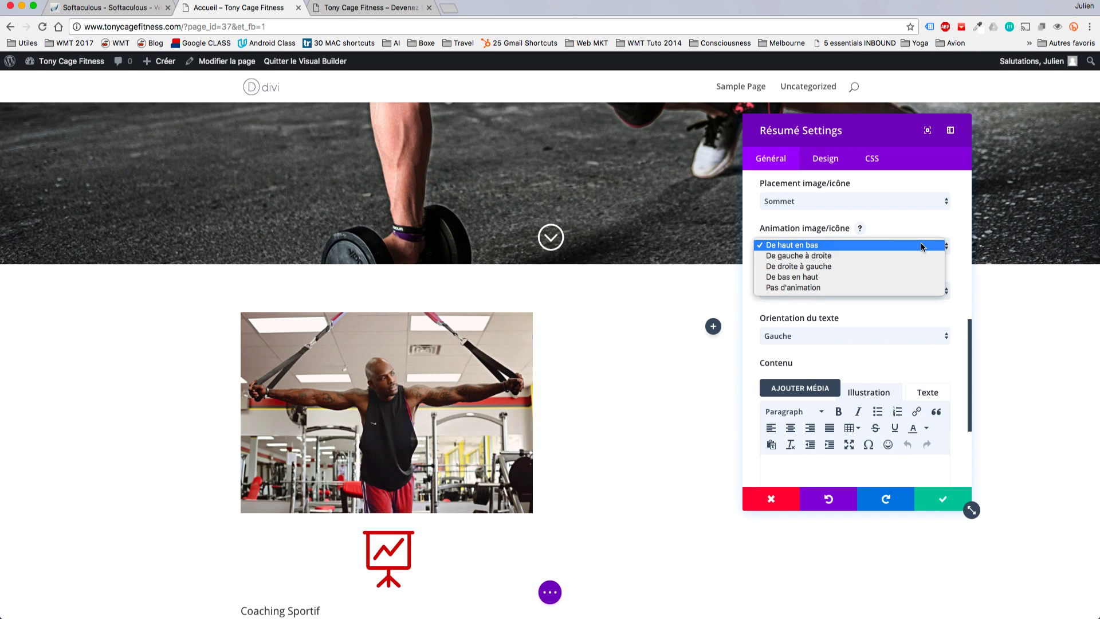
pyautogui.click(813, 287)
pyautogui.click(823, 246)
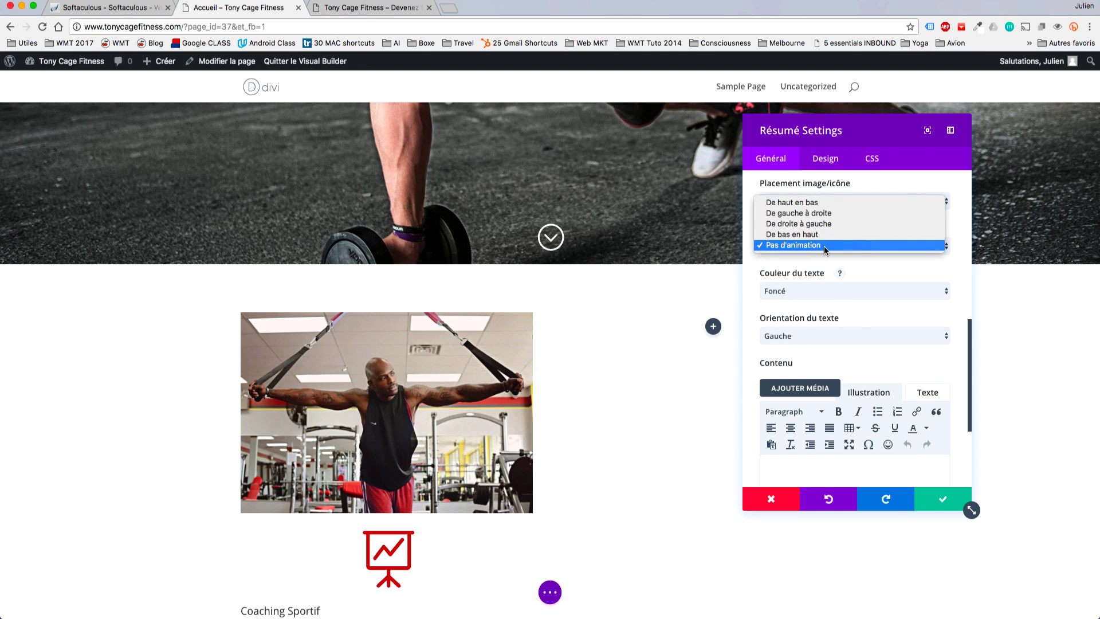
pyautogui.click(831, 213)
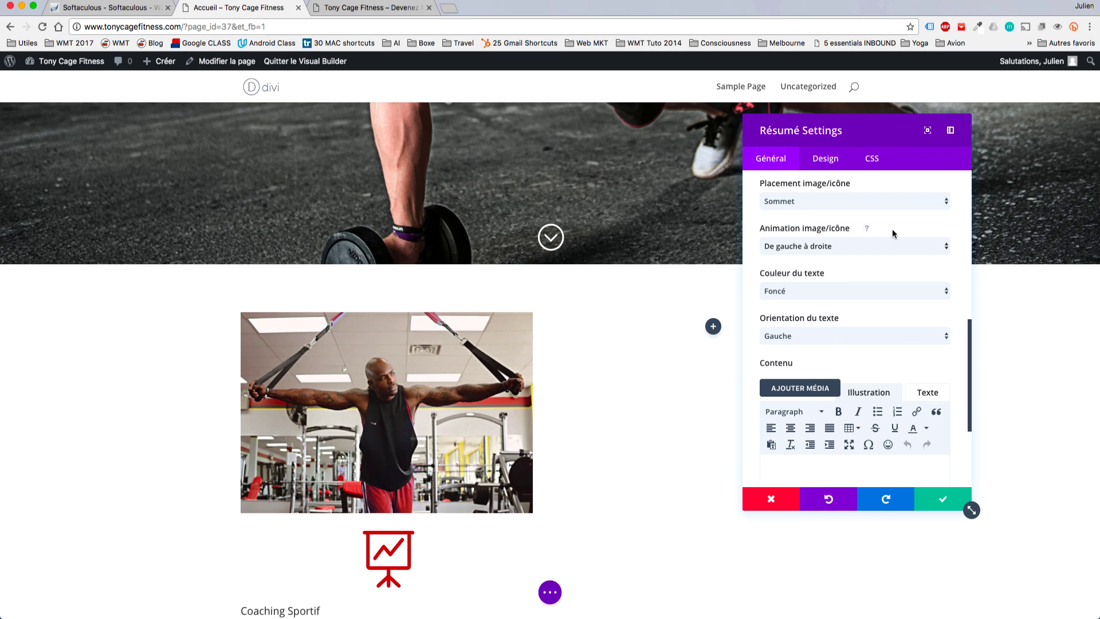
pyautogui.scroll(-3, 958, 255)
pyautogui.click(917, 254)
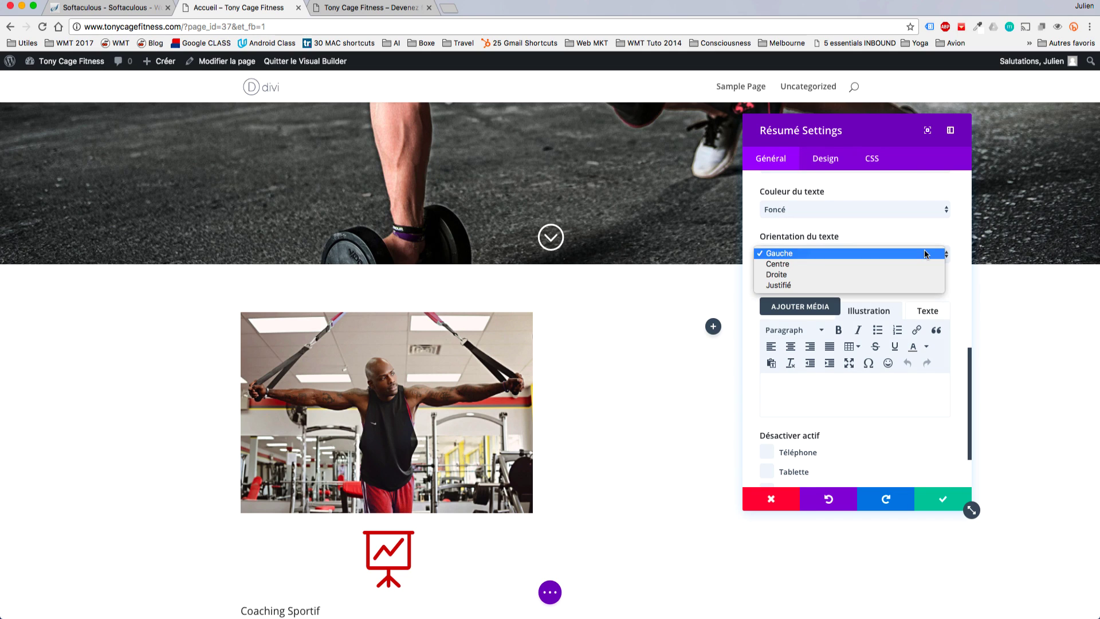
pyautogui.click(892, 264)
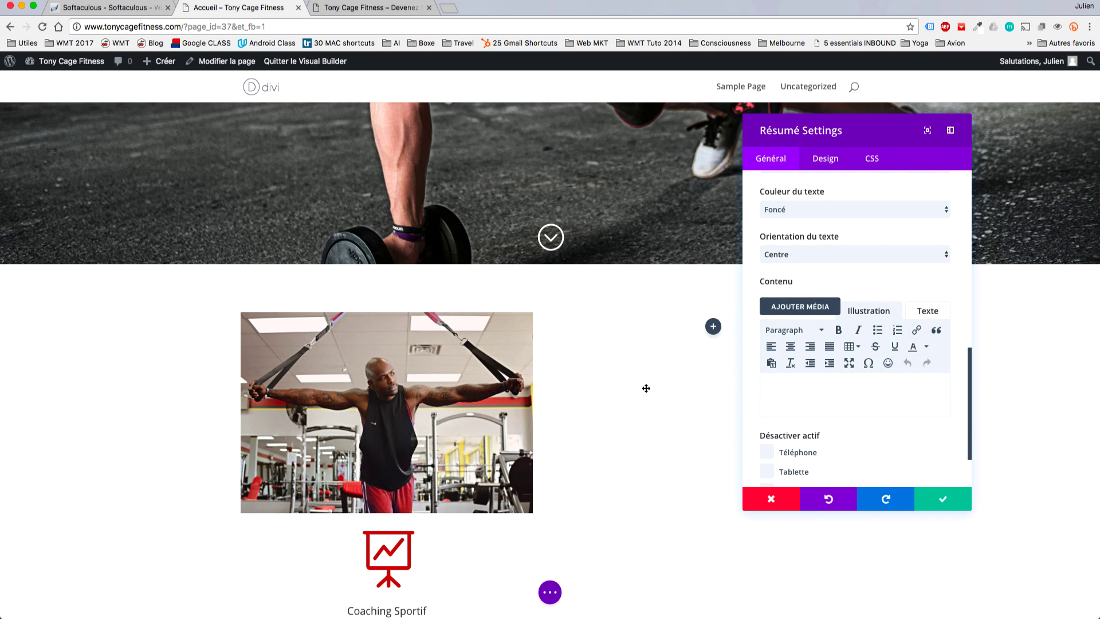
pyautogui.scroll(-3, 646, 388)
pyautogui.click(857, 395)
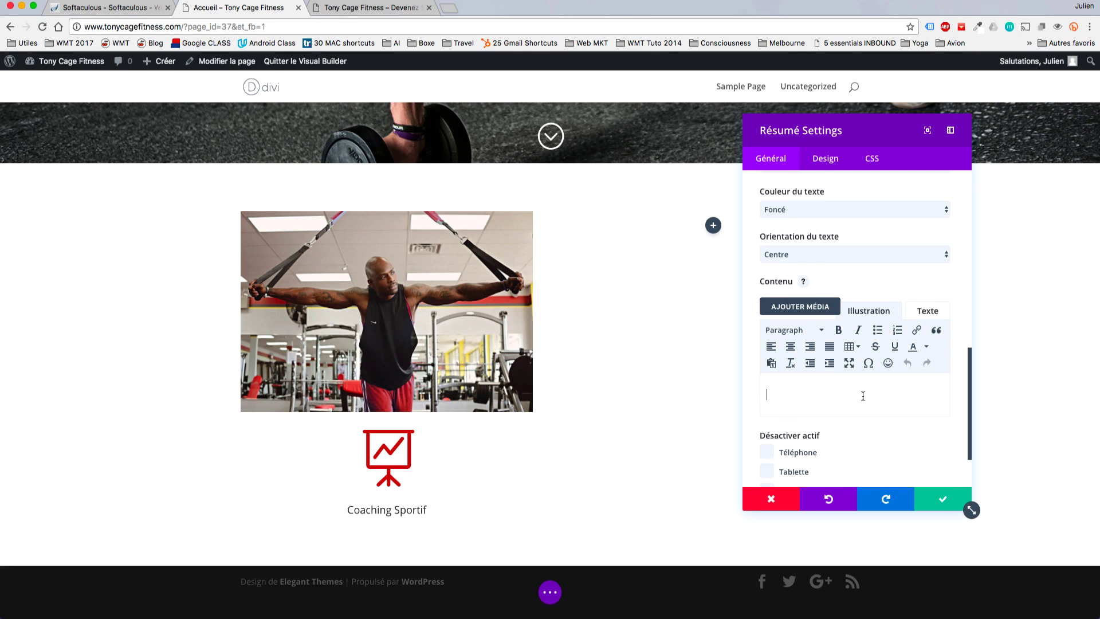
# Paste the three-paragraph coaching description with a line break above it, and save the blurb.
pyautogui.write("Un coaching pour devenir fort, beau et musclé. Je sais y faire pour gardez mes élèves motivés, et sur les 265 personnes que j'ai coaché depuis la mise en place de ce système, seules 3 ont abandonné (et été remboursées). Tous les autres élèves sont parvenus à leur objectifs.")
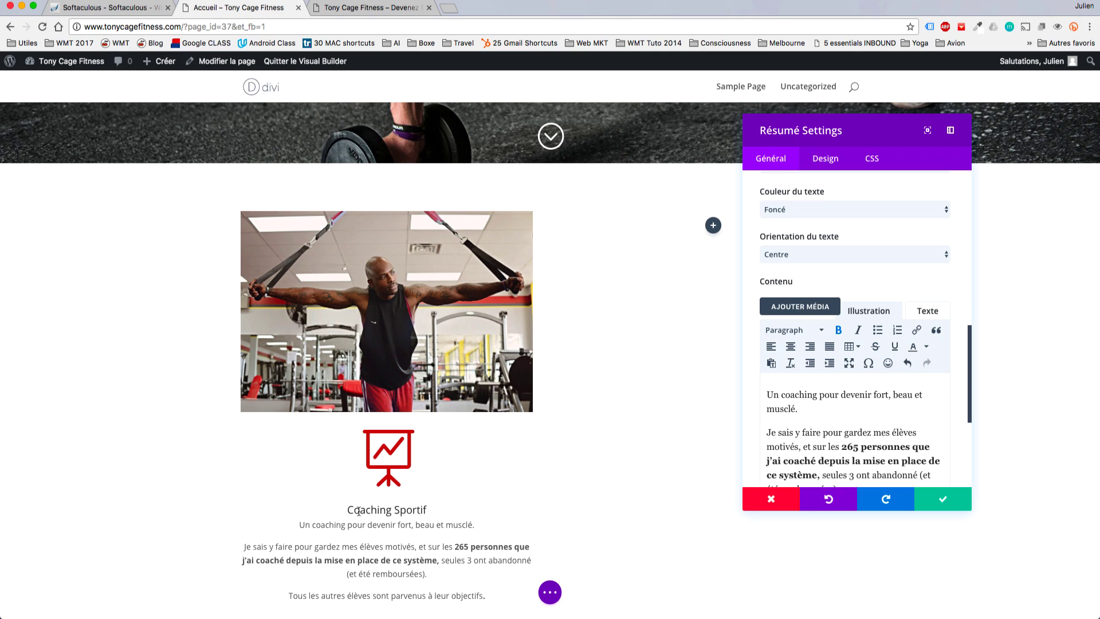
pyautogui.click(296, 524)
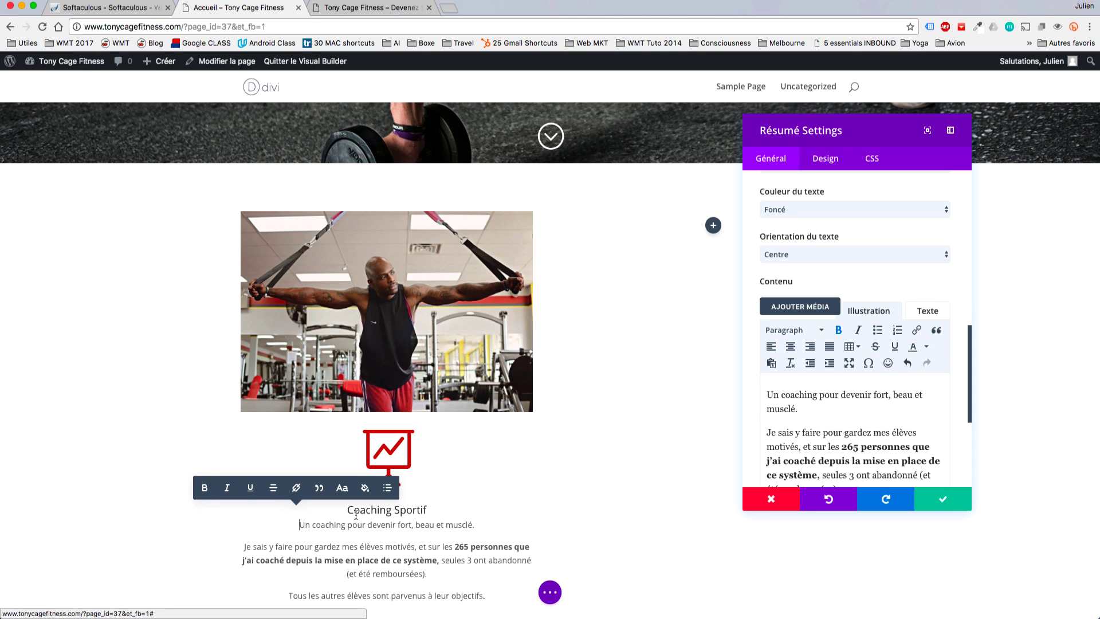
pyautogui.press('Return')
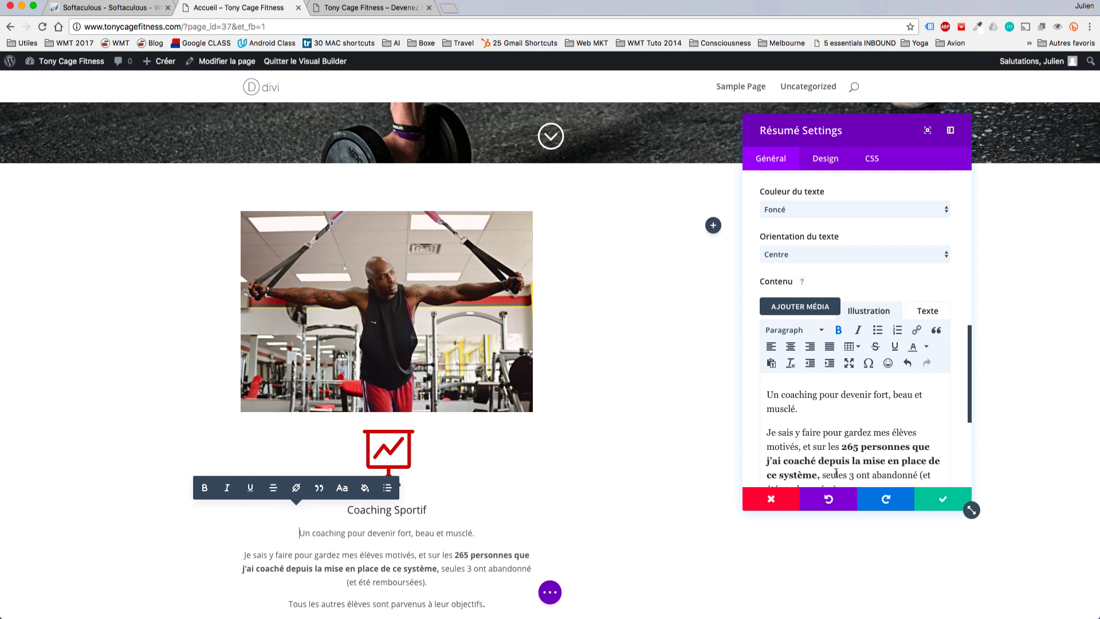
pyautogui.scroll(-5, 961, 394)
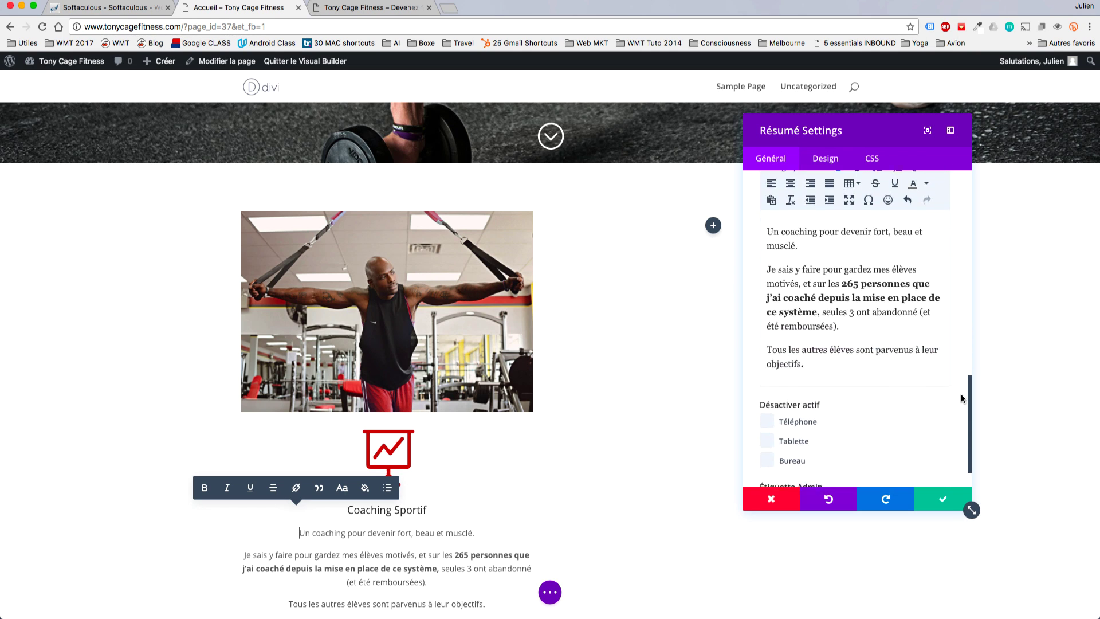
pyautogui.scroll(-1, 961, 394)
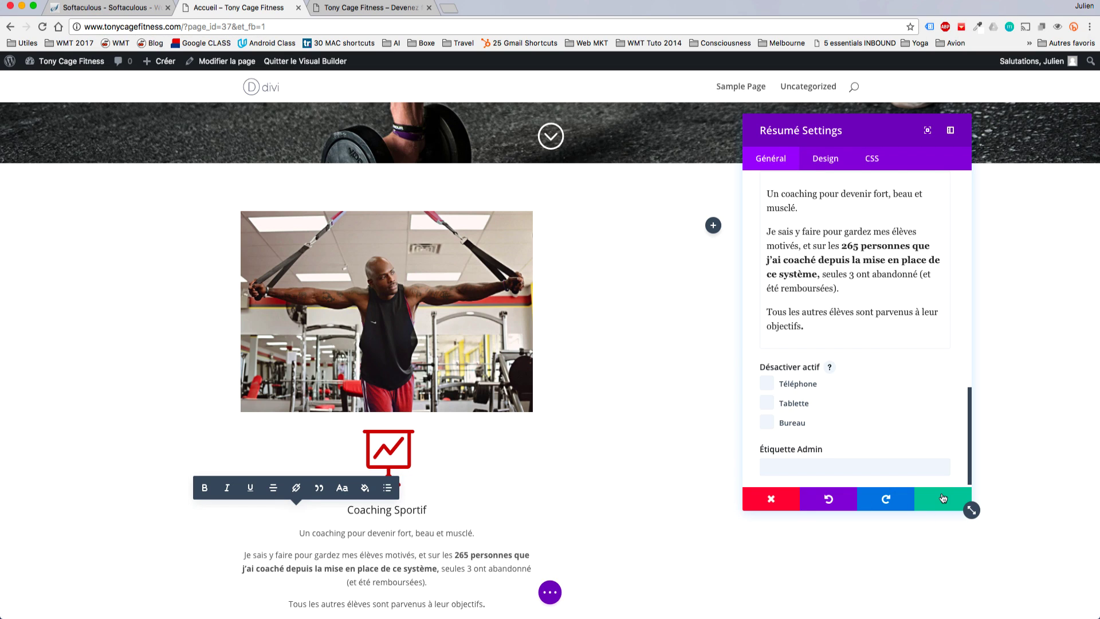
pyautogui.click(967, 503)
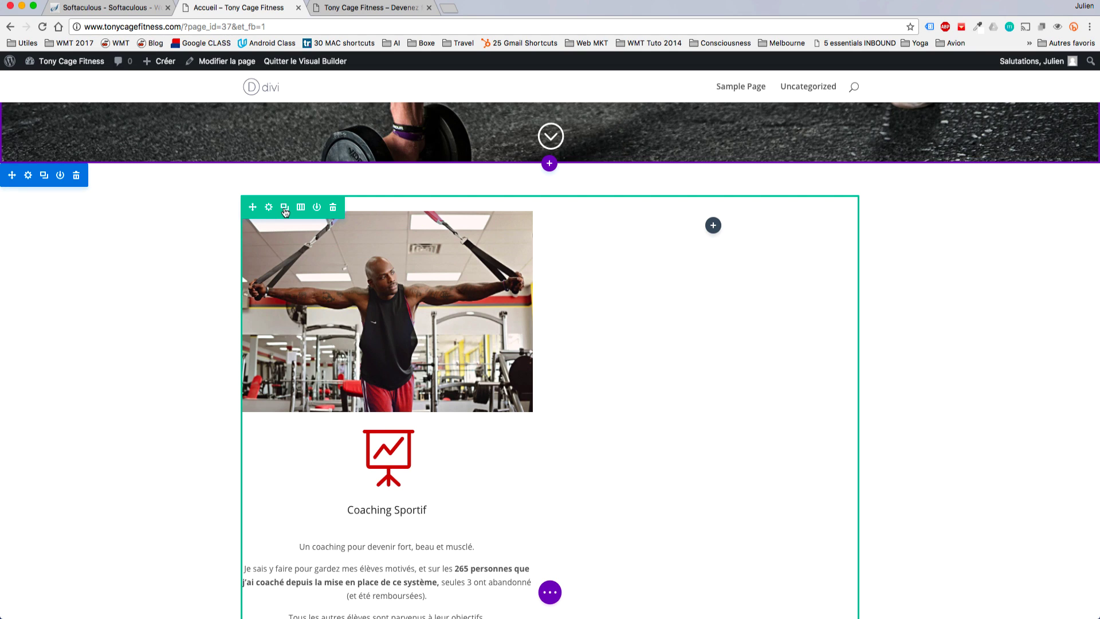
# Duplicate the gym photo and move the copy into the right column.
pyautogui.click(285, 212)
pyautogui.scroll(-3, 501, 395)
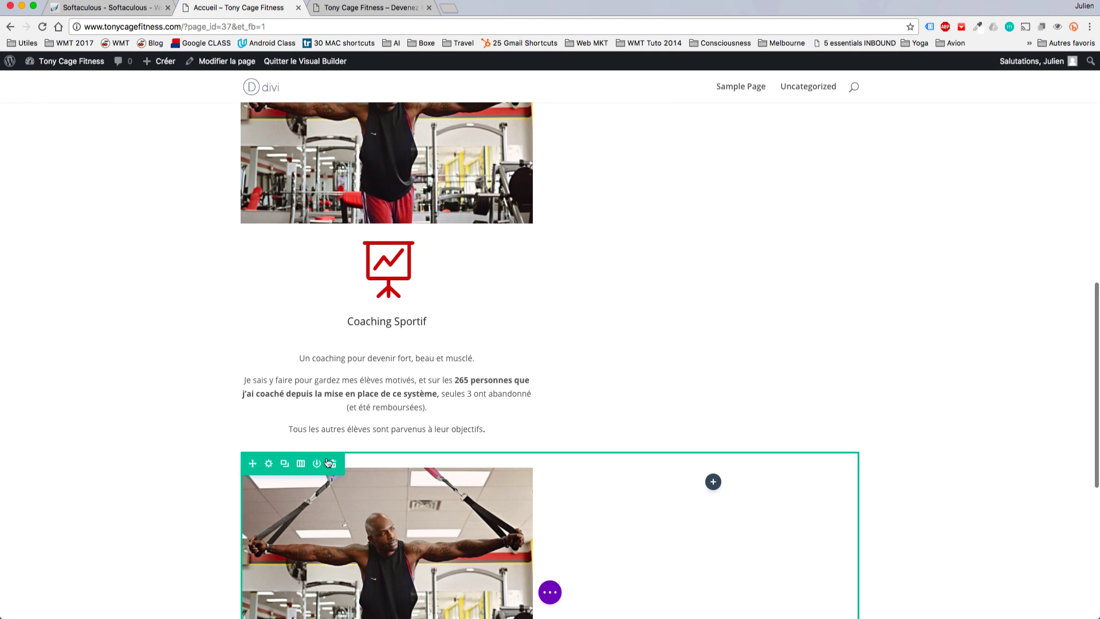
pyautogui.click(334, 464)
pyautogui.scroll(5, 618, 355)
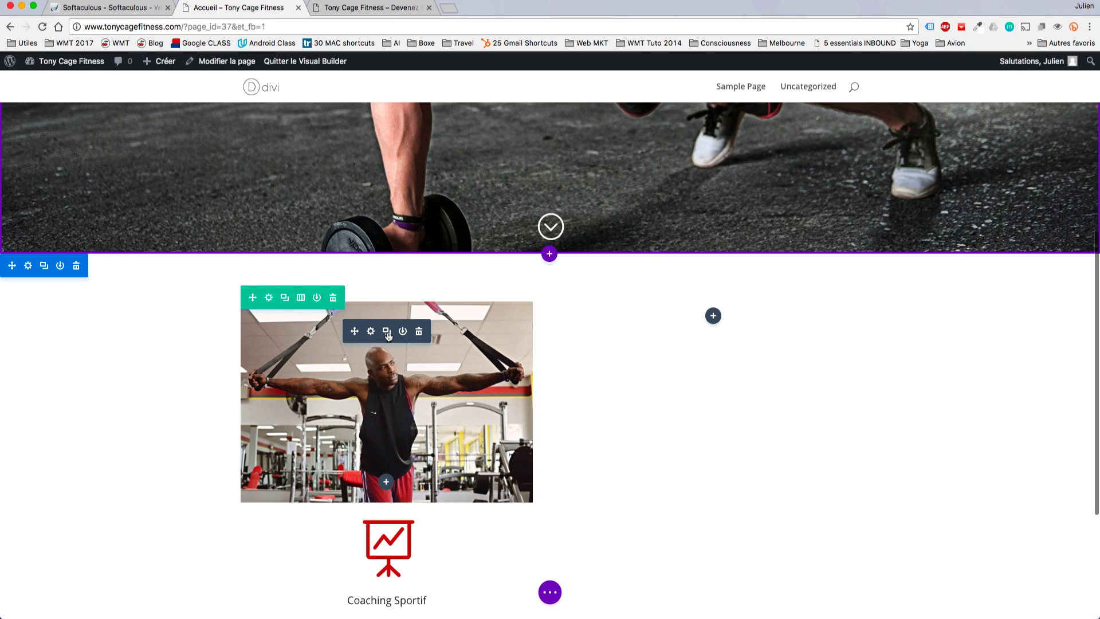
pyautogui.click(387, 331)
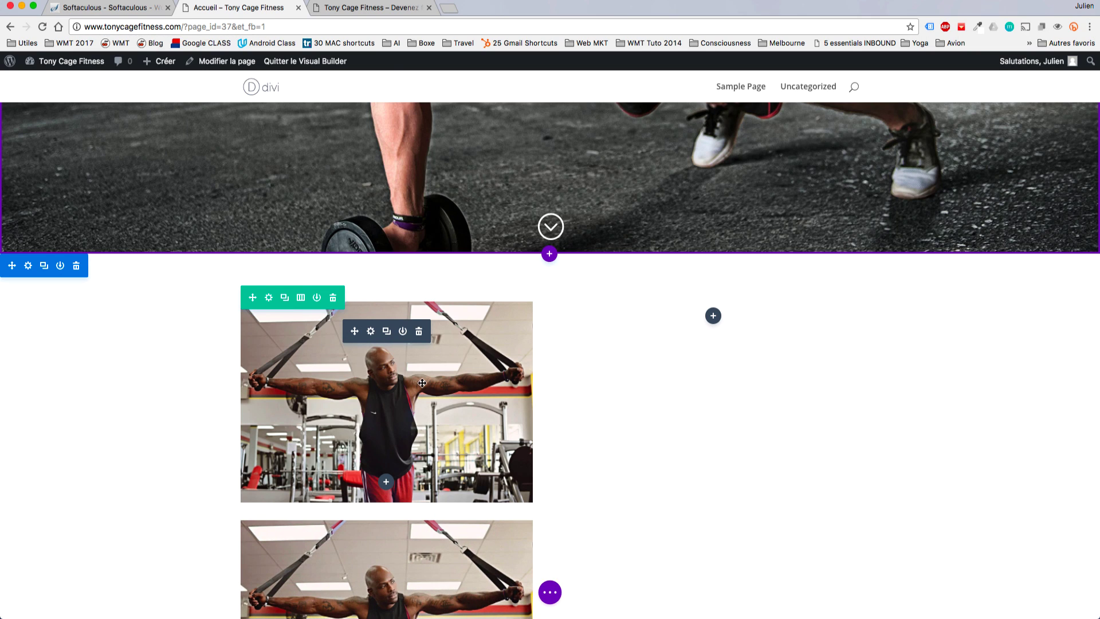
pyautogui.moveTo(420, 383); pyautogui.dragTo(679, 388)
# Paste a copy of the Coaching Sportif blurb into the right column.
pyautogui.scroll(-3, 585, 475)
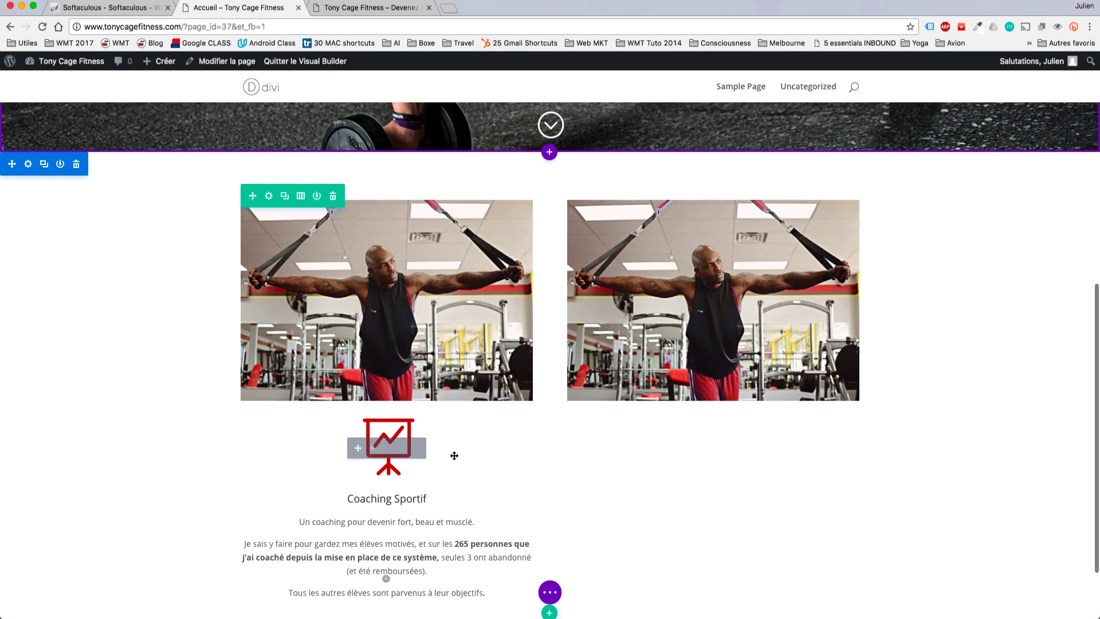
pyautogui.click(370, 448)
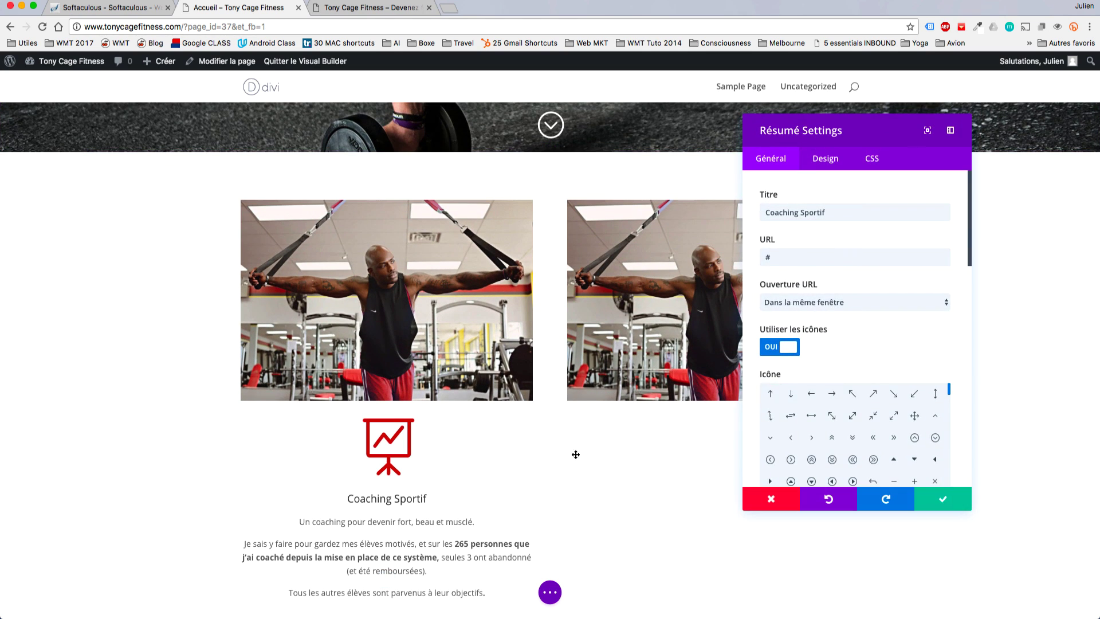
pyautogui.click(929, 501)
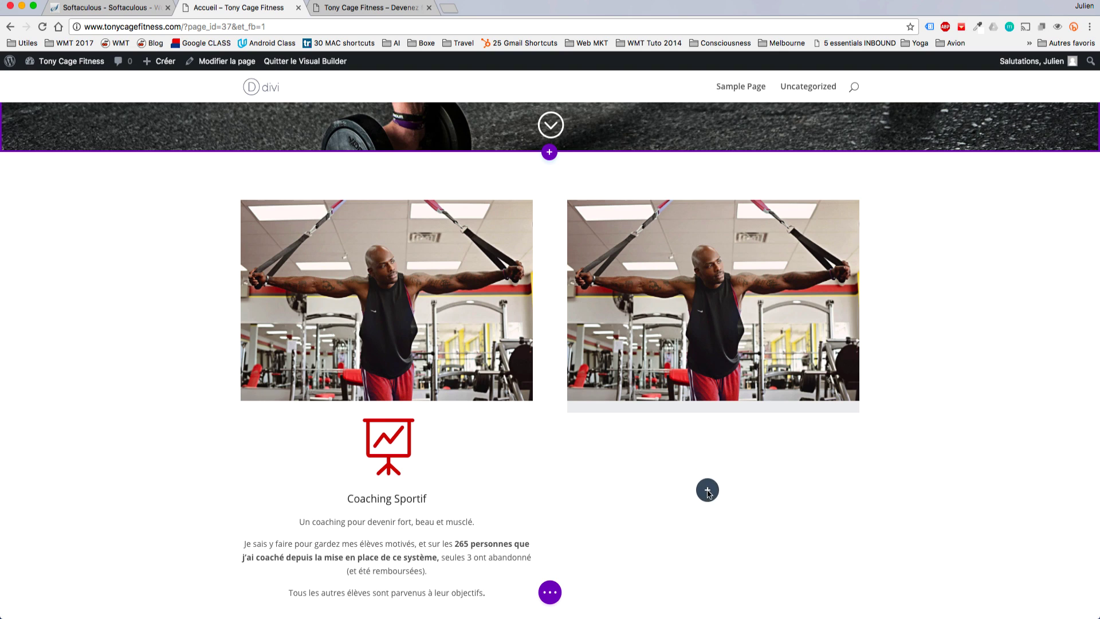
pyautogui.press('super+v')
pyautogui.scroll(-1, 638, 410)
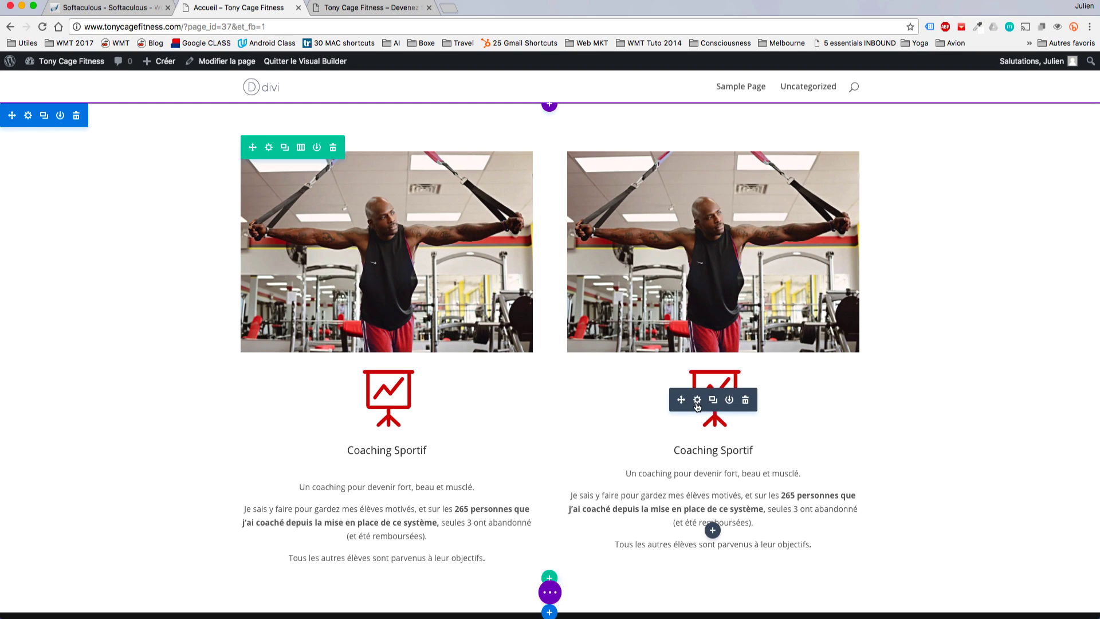
# Swap the right column's image for Jus-de-fruits-et-poids.jpg and save the image settings.
pyautogui.click(696, 181)
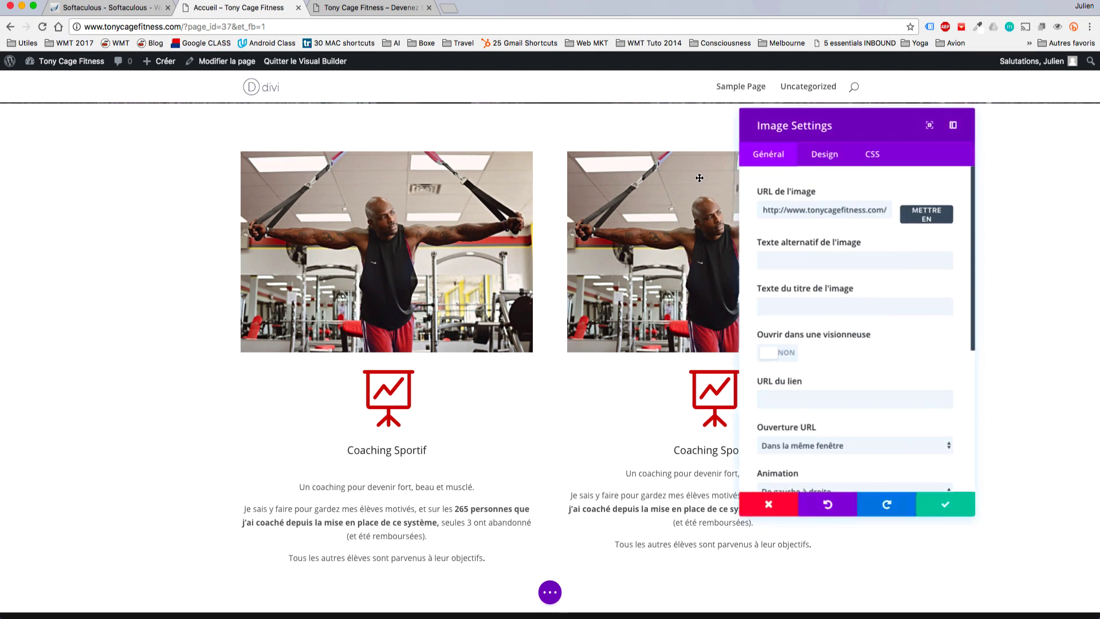
pyautogui.click(926, 218)
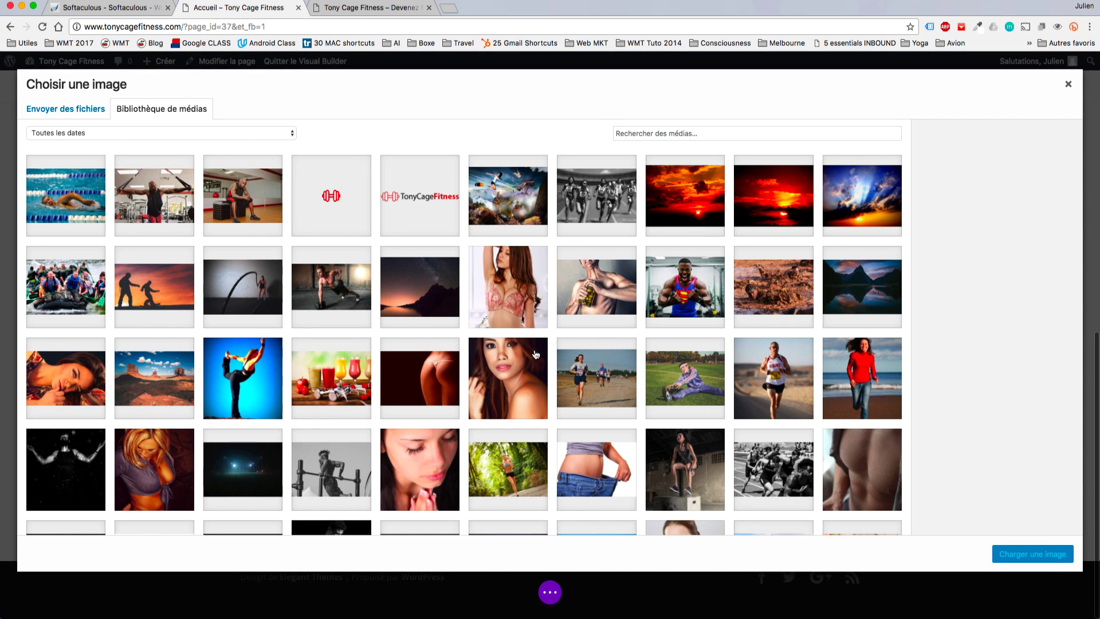
pyautogui.scroll(-5, 533, 354)
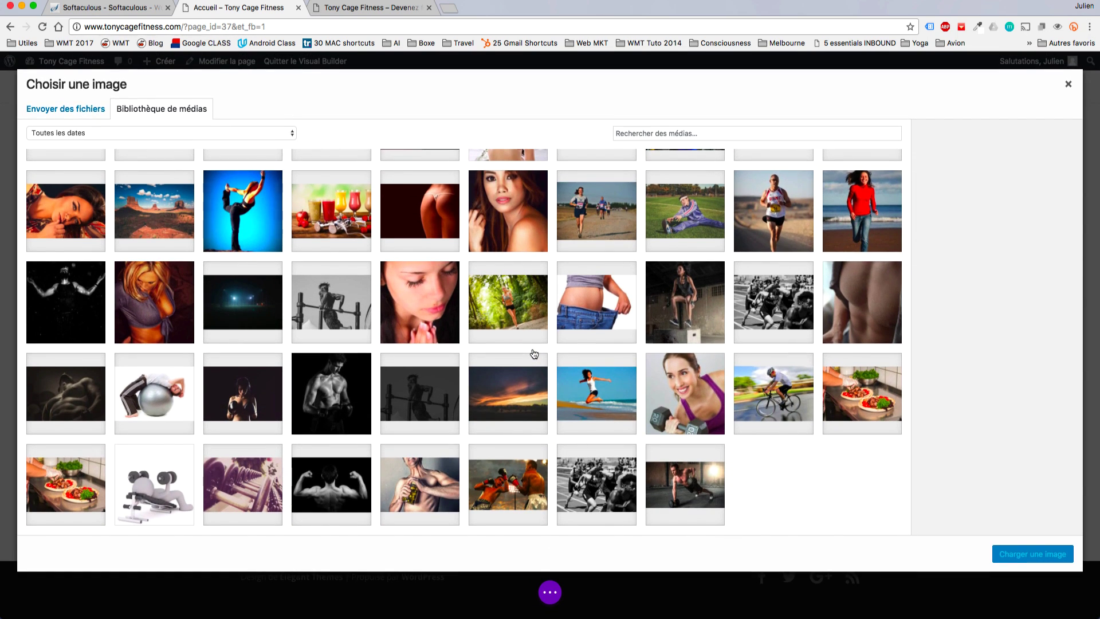
pyautogui.scroll(5, 533, 354)
pyautogui.click(358, 358)
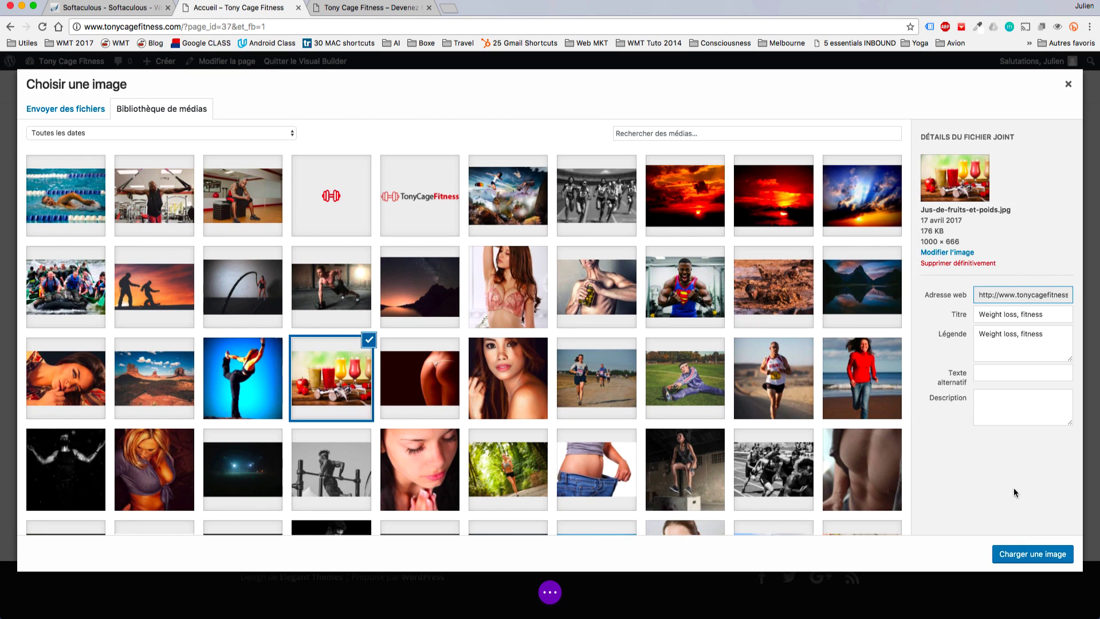
pyautogui.click(1005, 553)
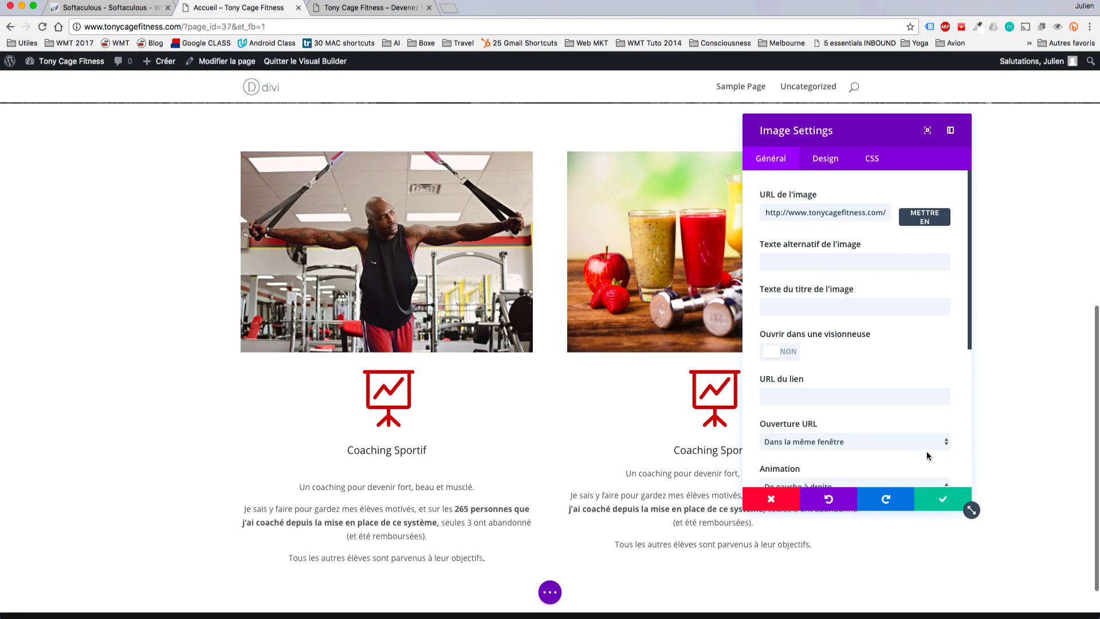
pyautogui.click(937, 498)
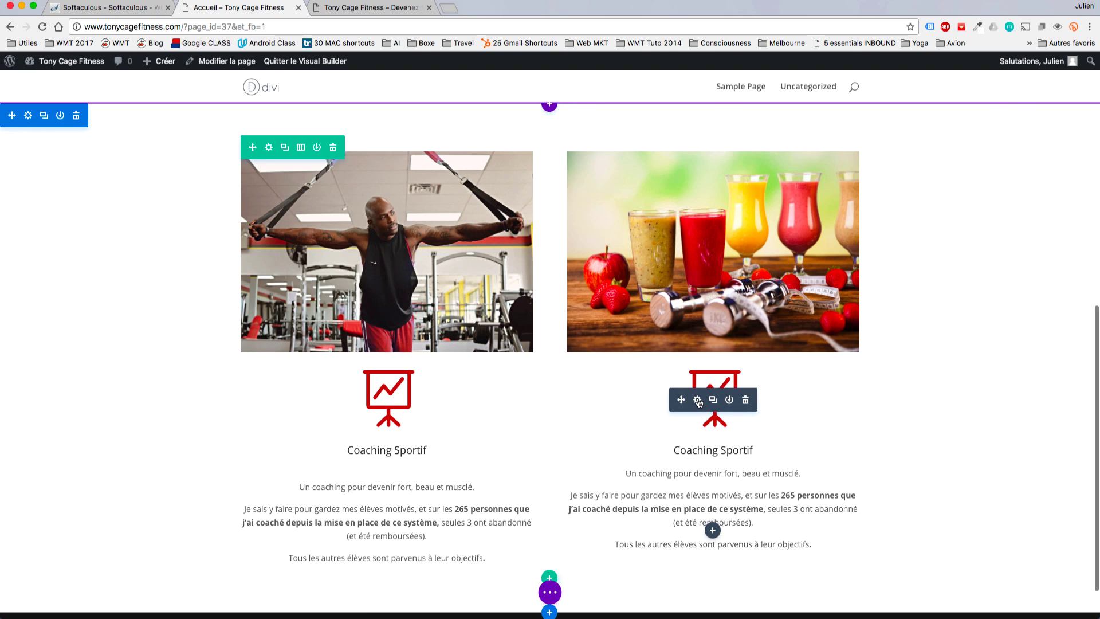
# Give the right blurb the address-book icon.
pyautogui.click(698, 401)
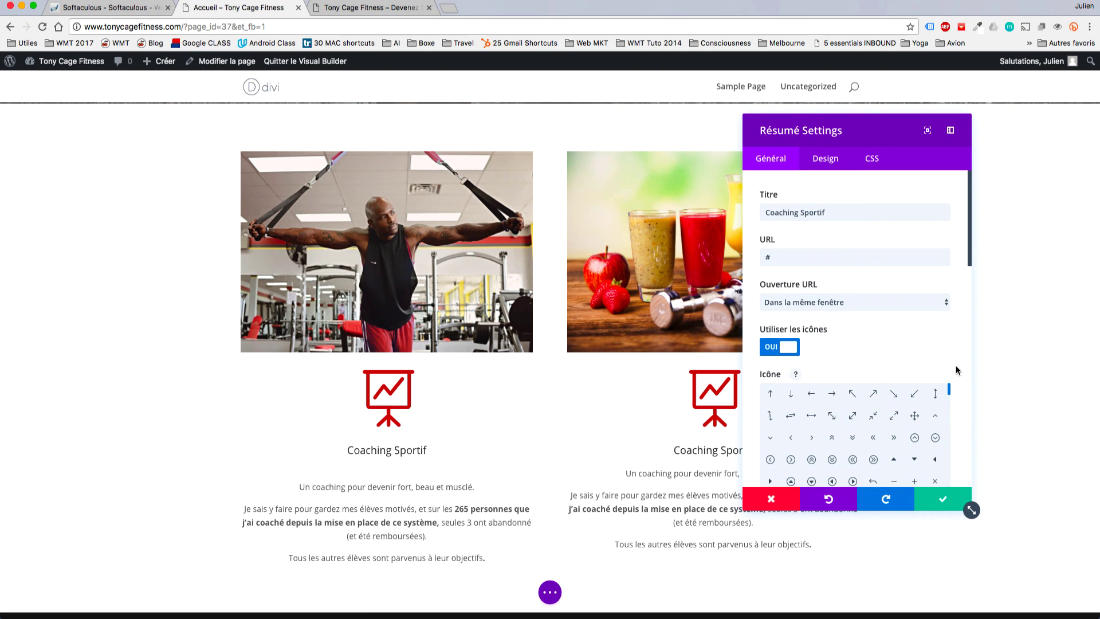
pyautogui.scroll(-1, 957, 363)
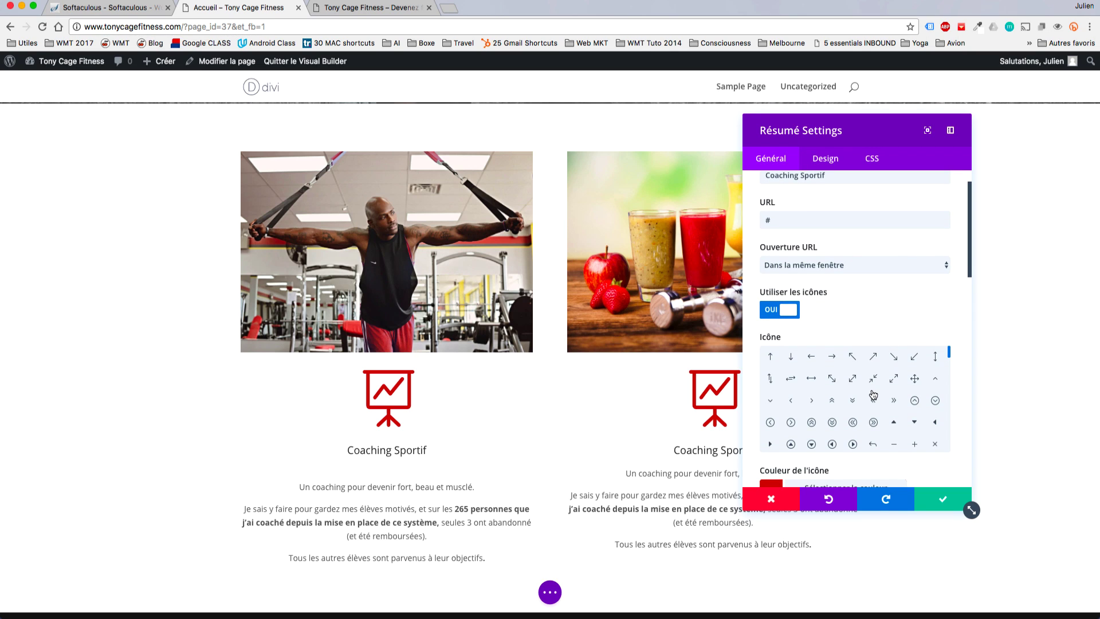
pyautogui.scroll(-5, 873, 394)
pyautogui.scroll(-5, 873, 394)
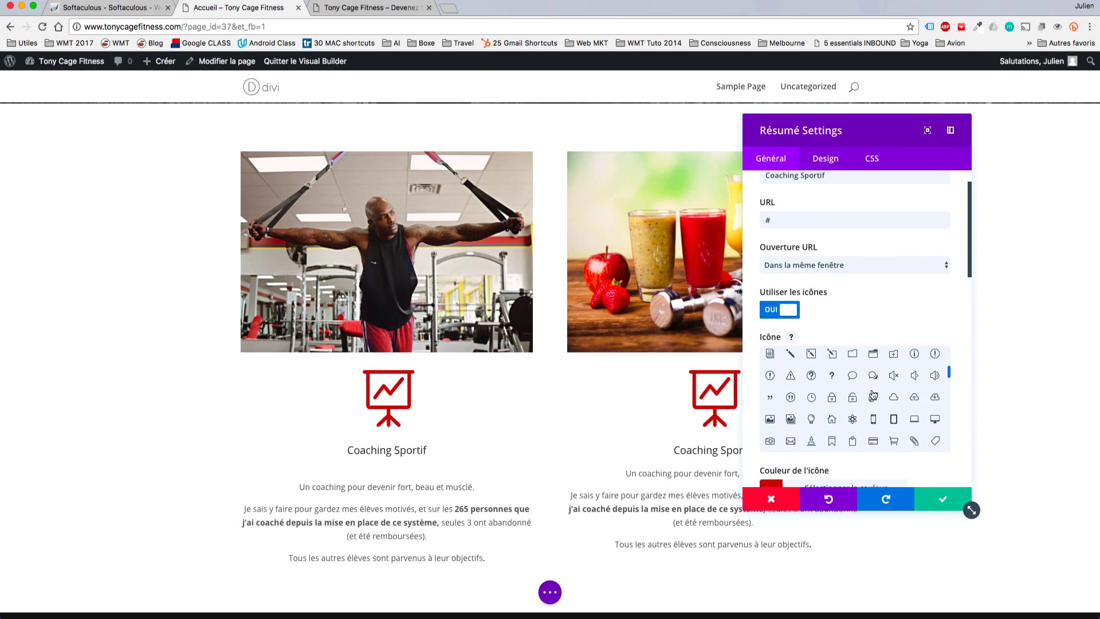
pyautogui.scroll(-2, 873, 395)
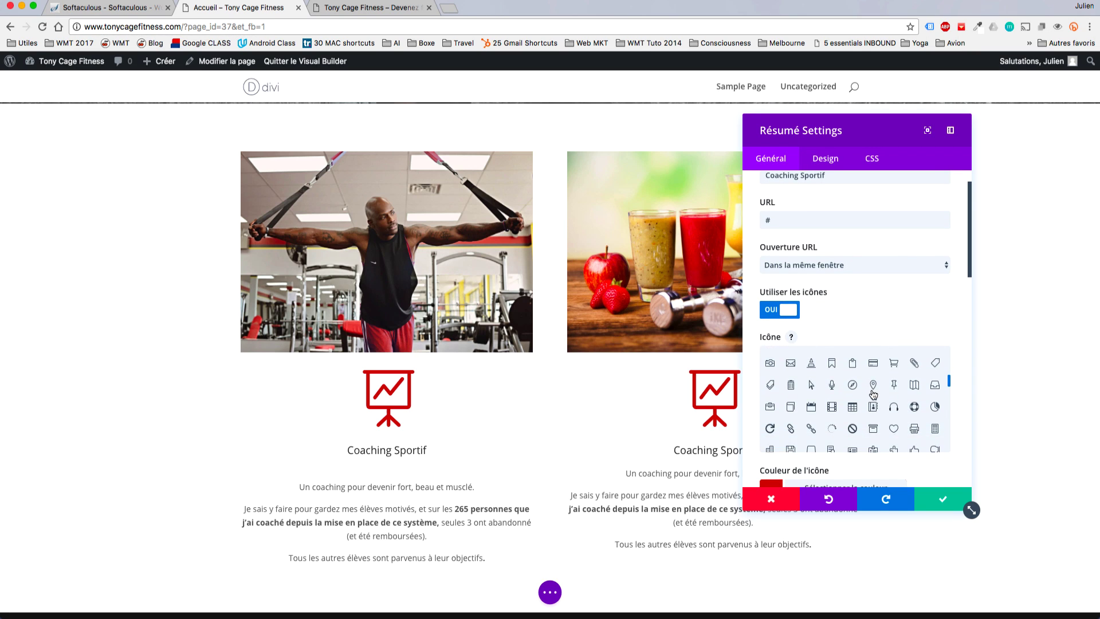
pyautogui.scroll(-3, 873, 394)
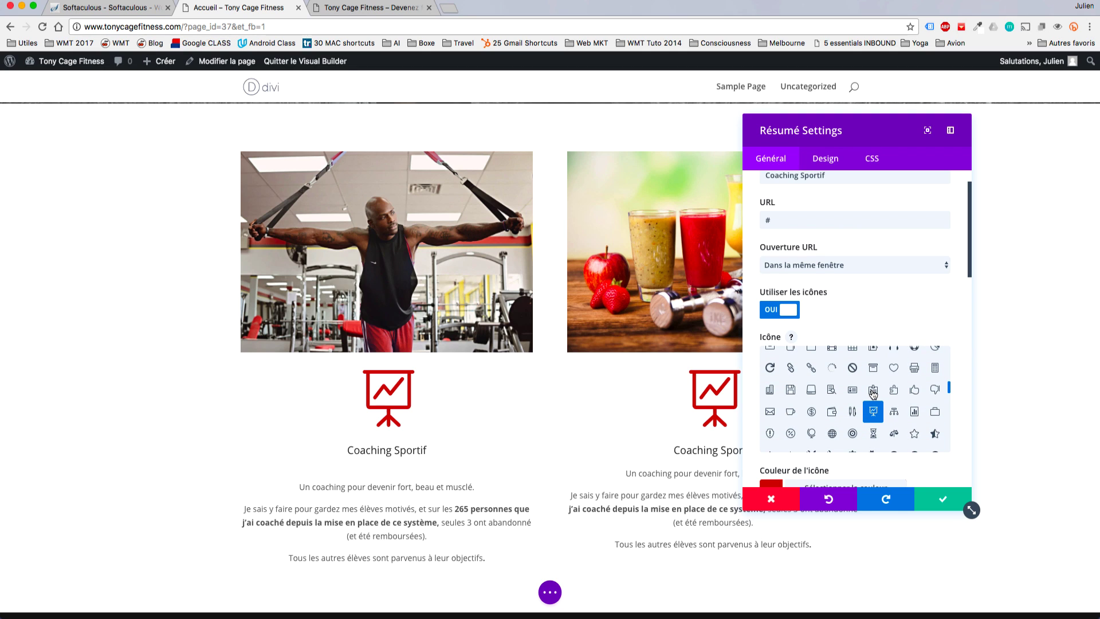
pyautogui.click(873, 391)
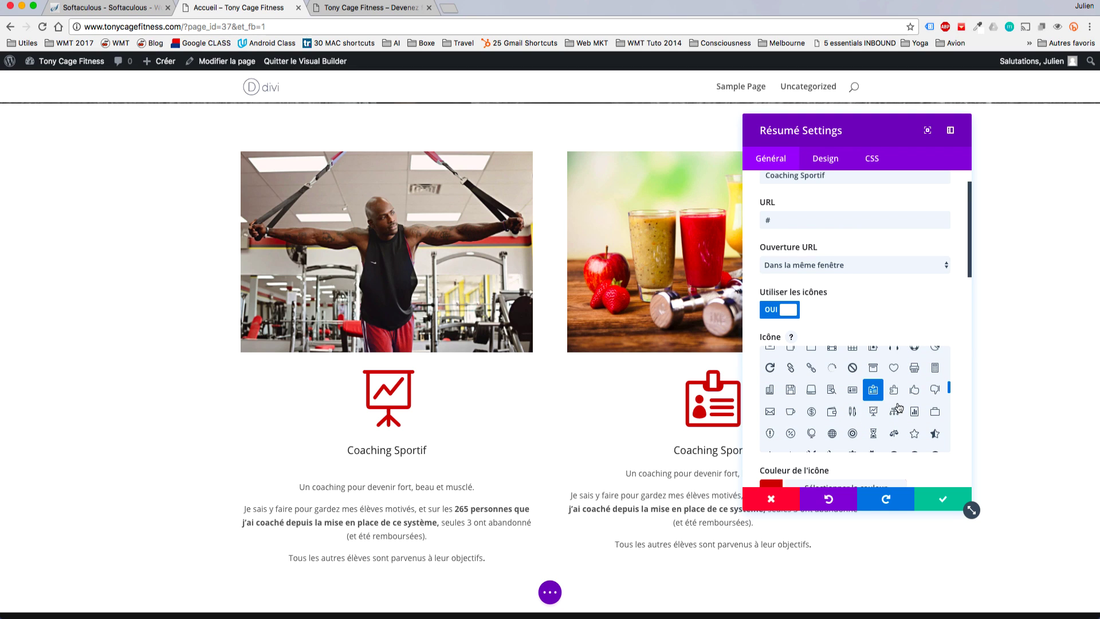
pyautogui.scroll(-2, 895, 408)
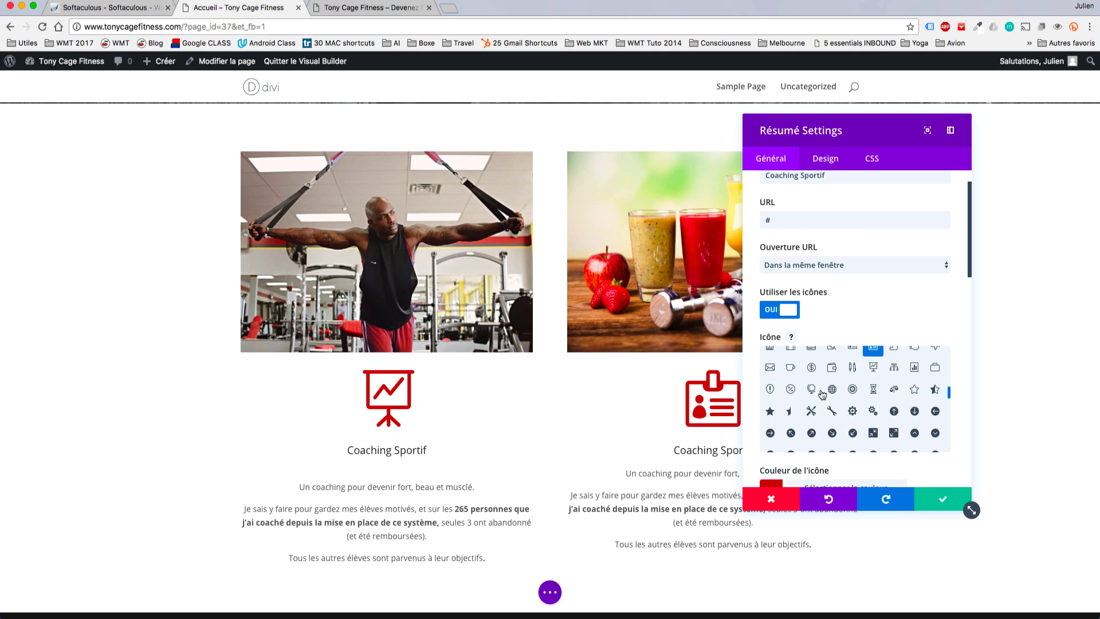
pyautogui.click(897, 390)
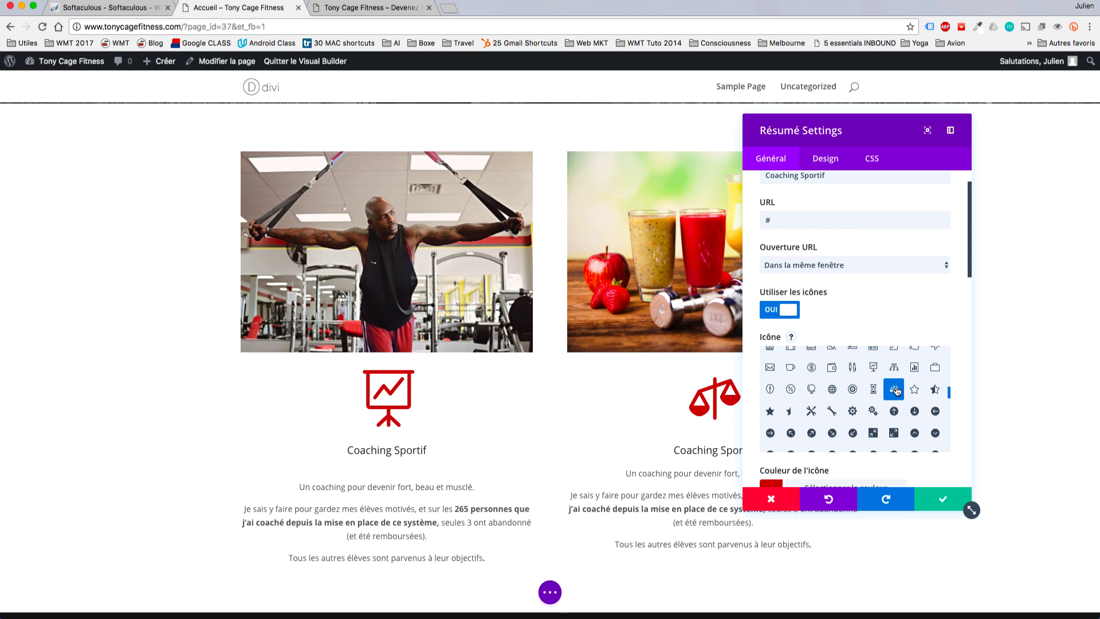
pyautogui.scroll(-5, 897, 391)
pyautogui.scroll(4, 904, 394)
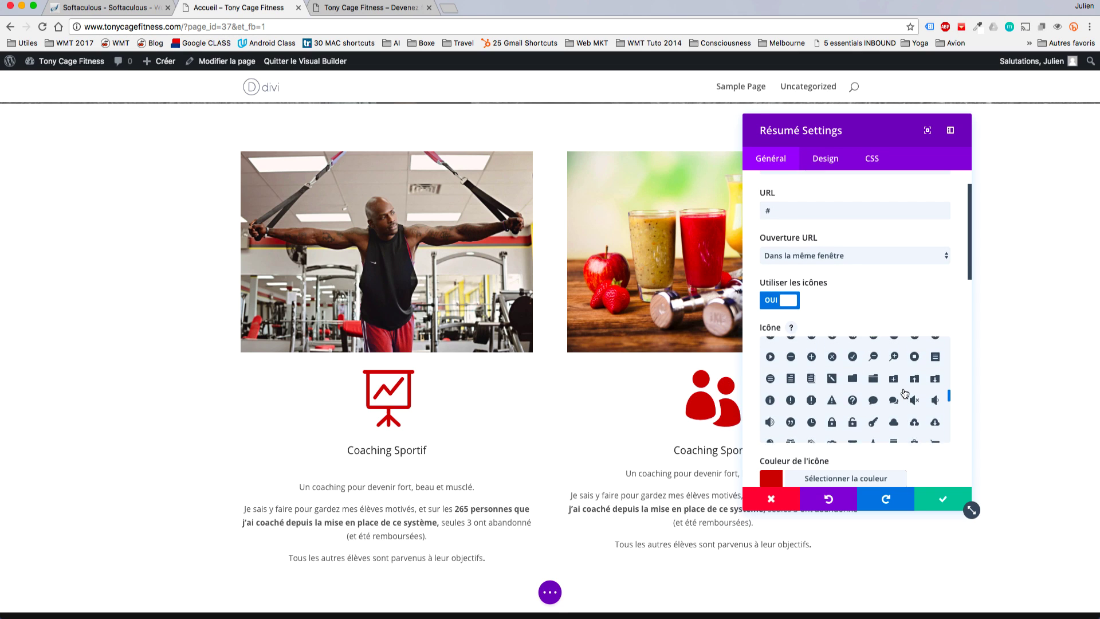
pyautogui.scroll(5, 905, 393)
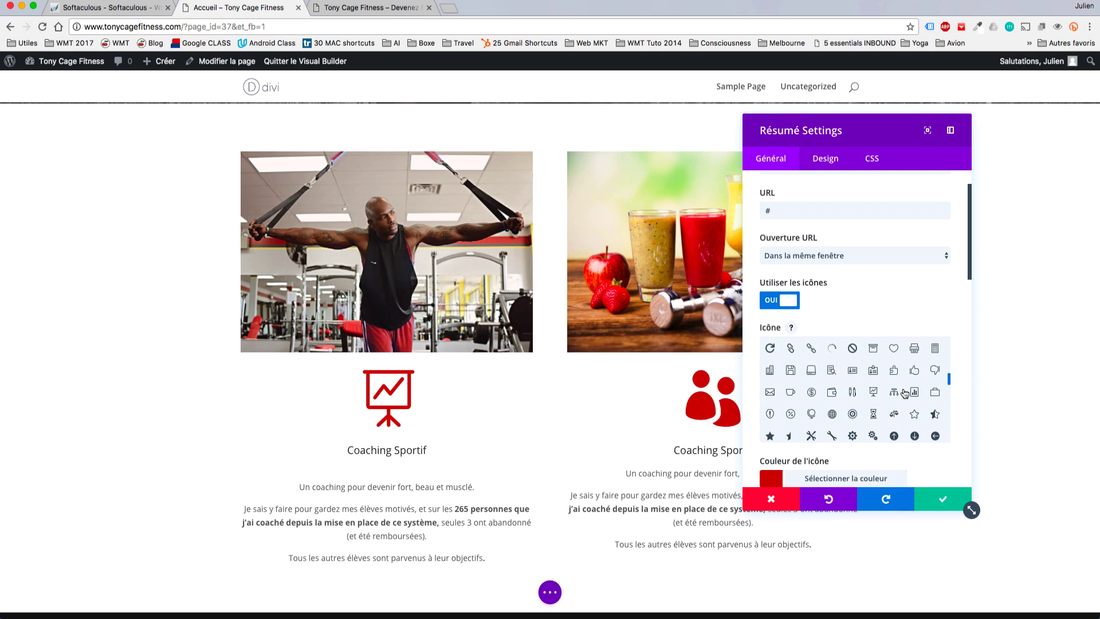
pyautogui.scroll(2, 904, 393)
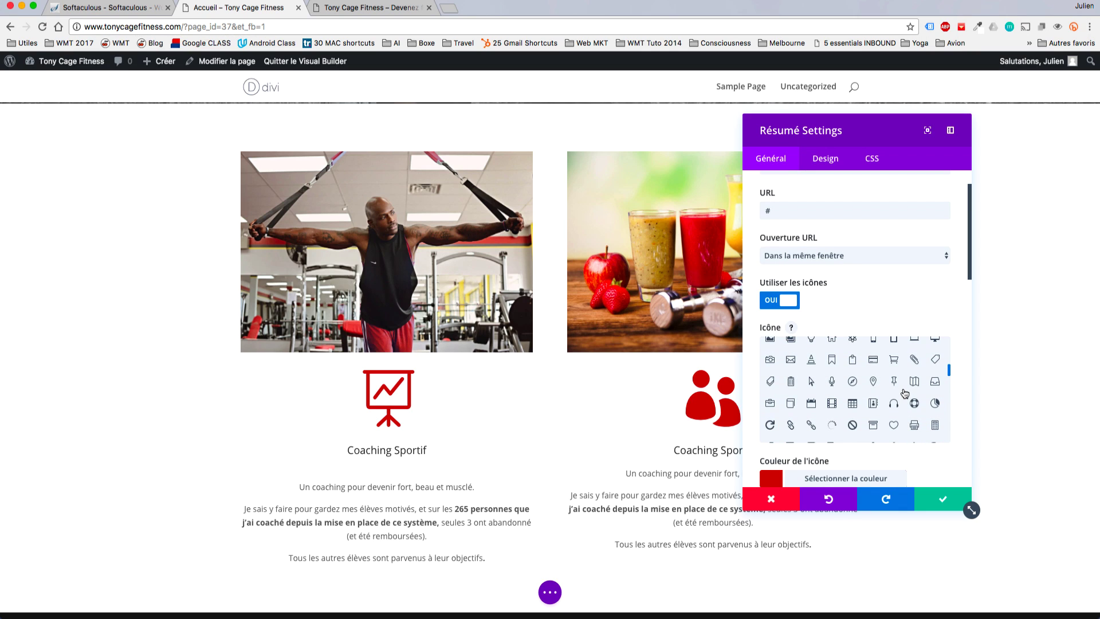
pyautogui.click(865, 405)
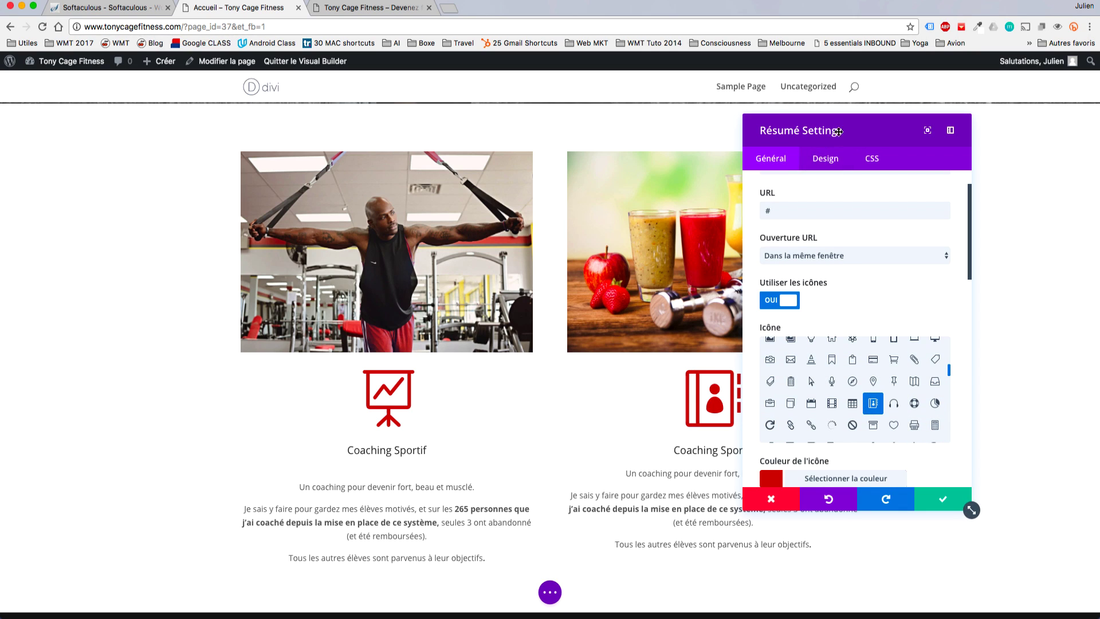
# Set the icon animation to De droite à gauche and save the blurb.
pyautogui.moveTo(854, 130); pyautogui.dragTo(916, 128)
pyautogui.scroll(-8, 1003, 470)
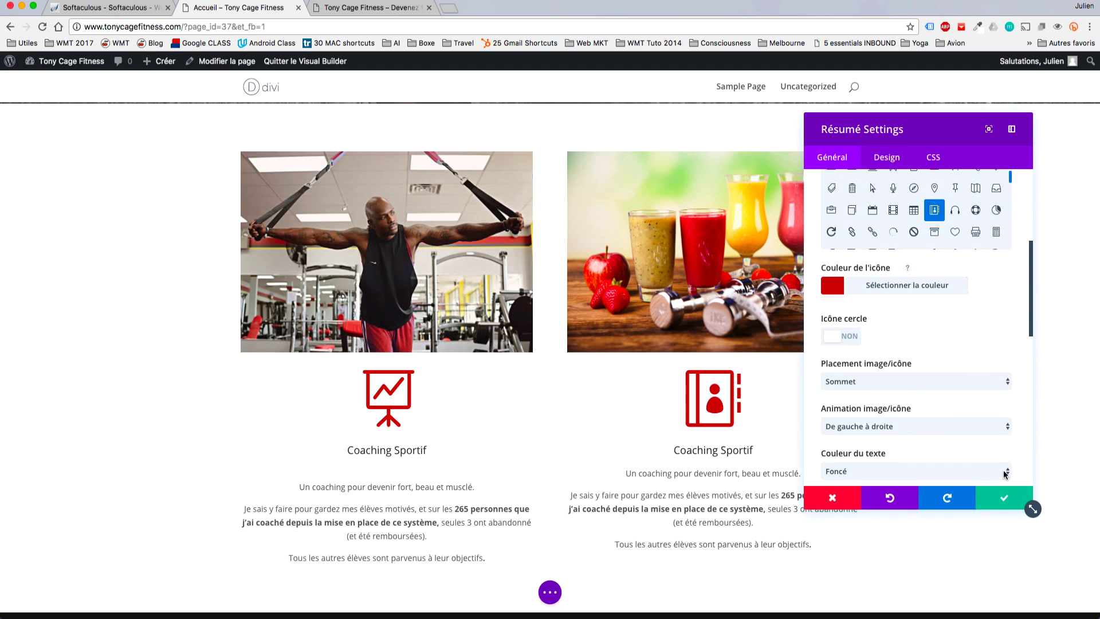
pyautogui.click(851, 370)
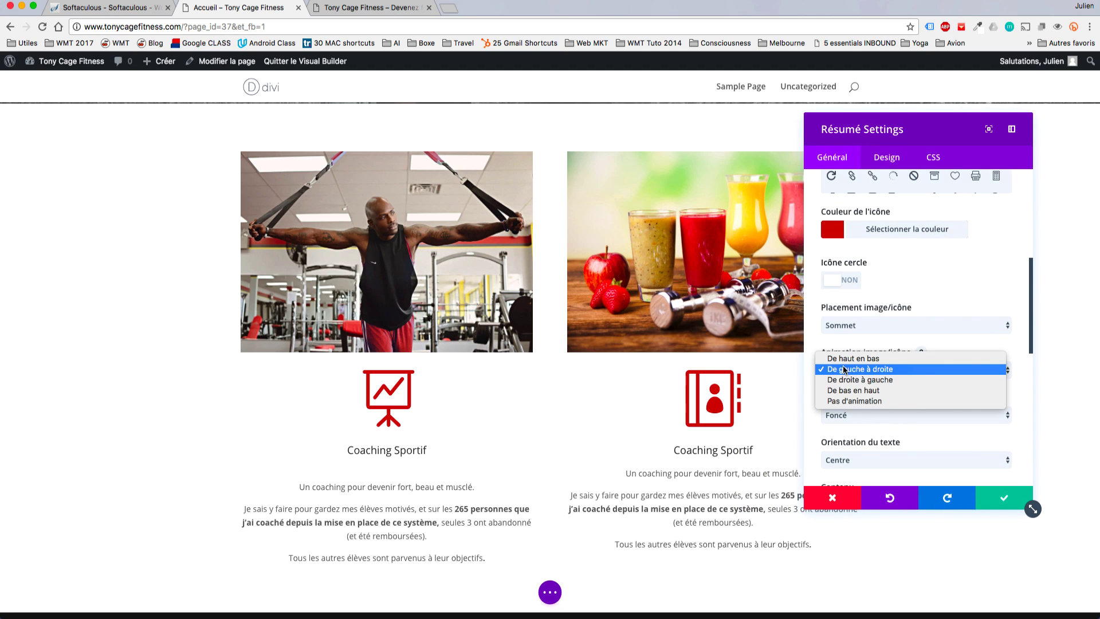
pyautogui.click(853, 379)
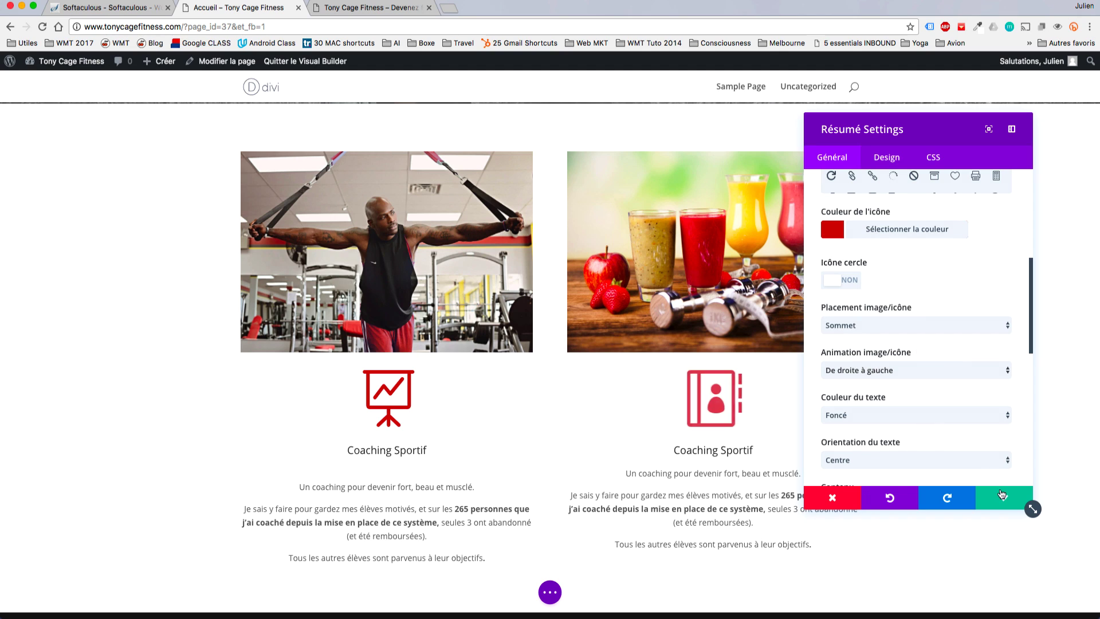
pyautogui.click(1002, 494)
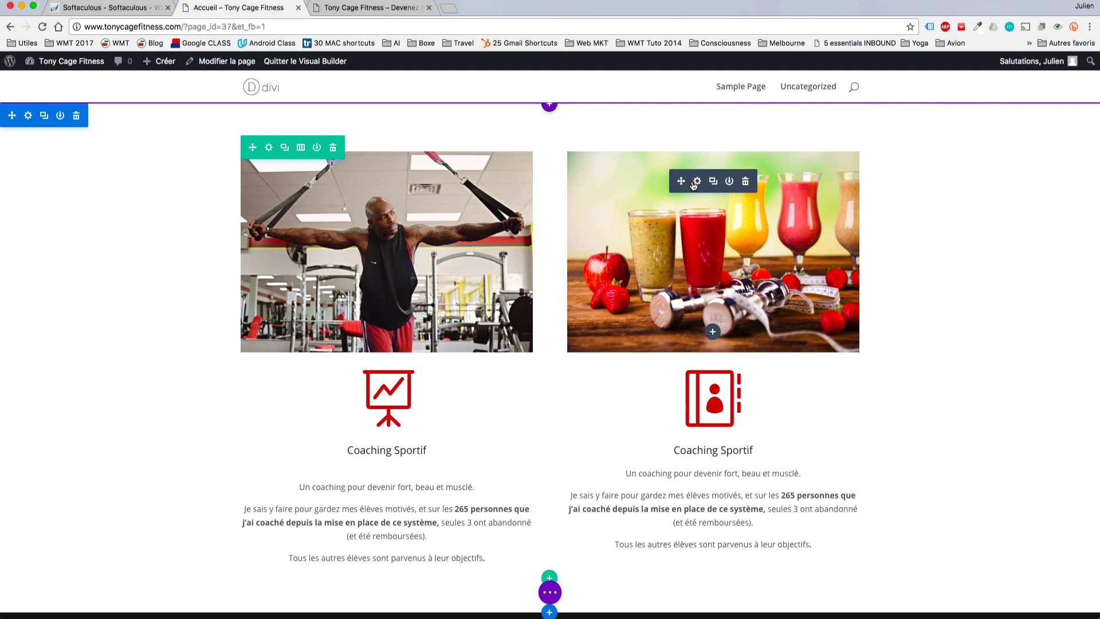
# Set the fruit-juice image's animation to De droite à gauche and save it.
pyautogui.click(697, 184)
pyautogui.scroll(-3, 974, 296)
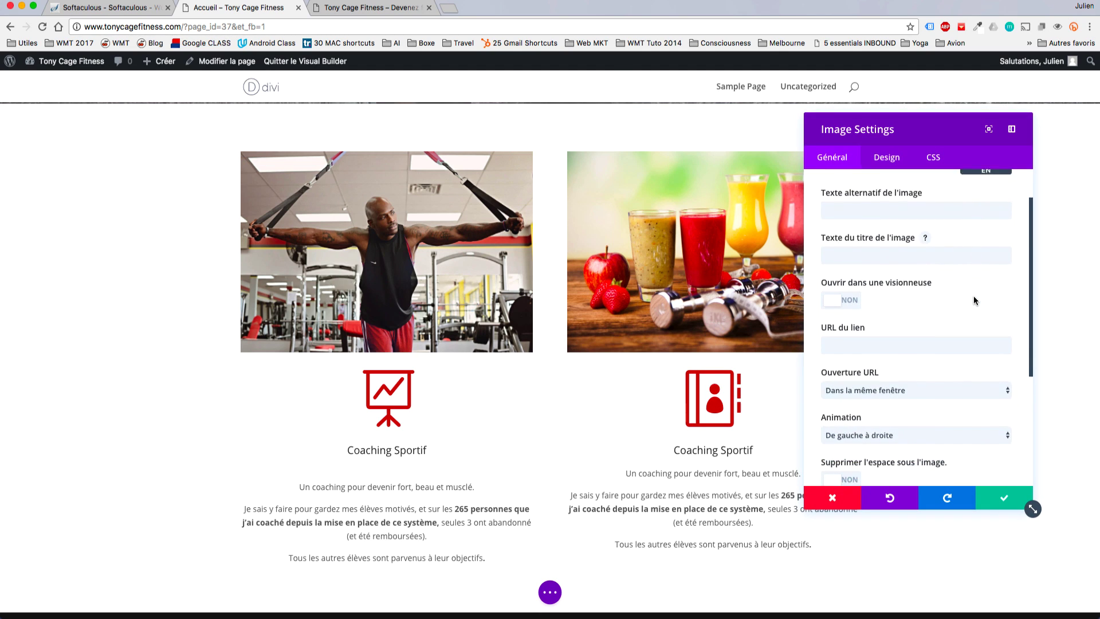
pyautogui.click(892, 417)
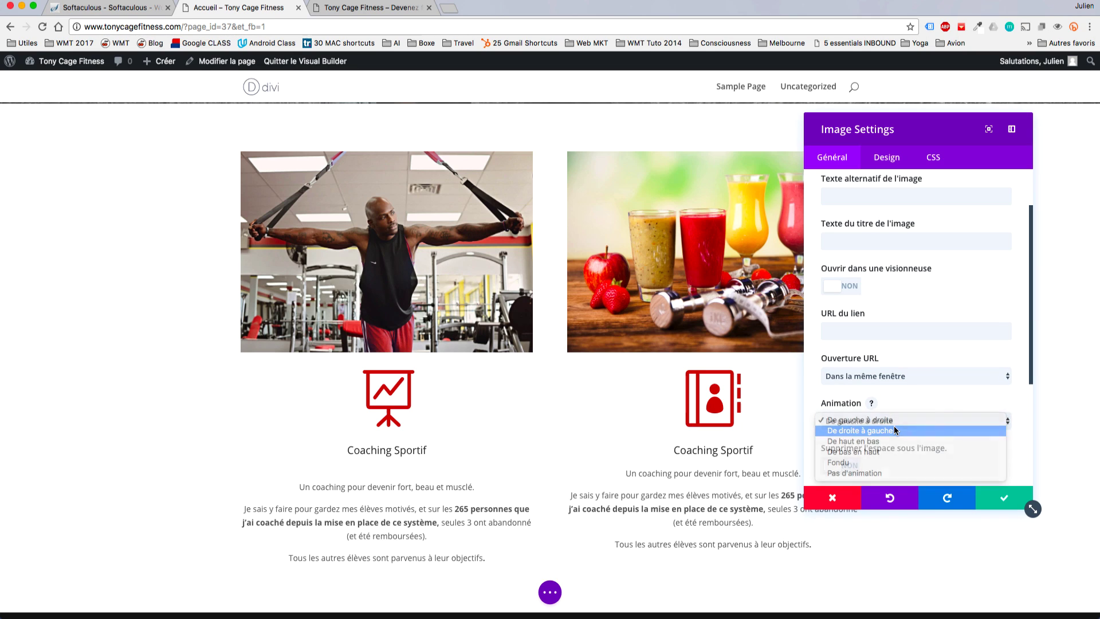
pyautogui.click(896, 430)
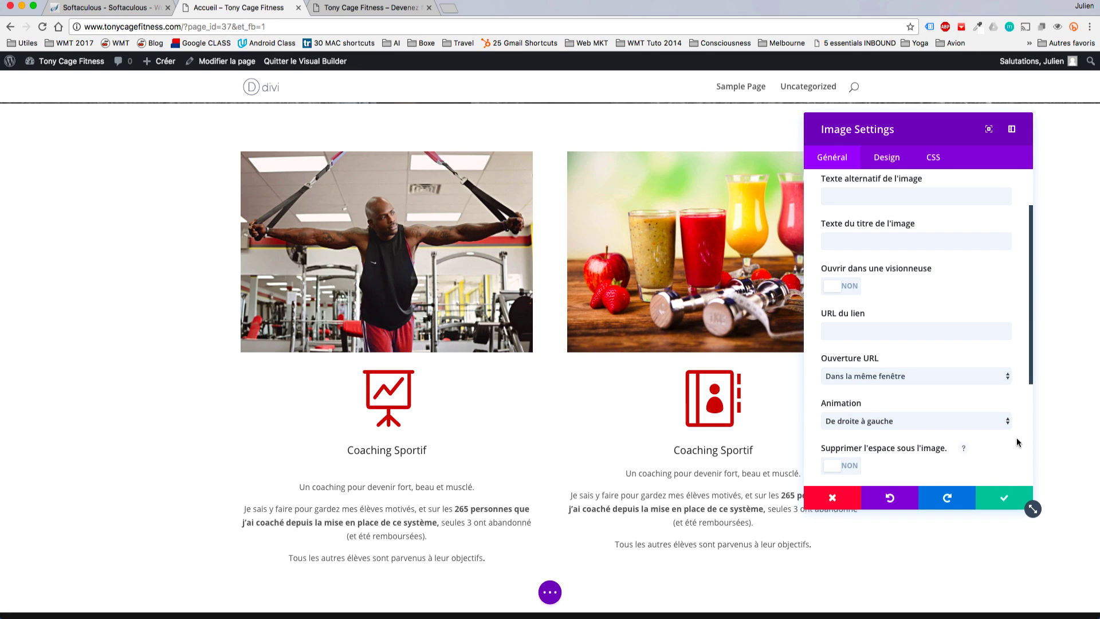
pyautogui.scroll(-3, 1016, 437)
pyautogui.scroll(5, 1016, 438)
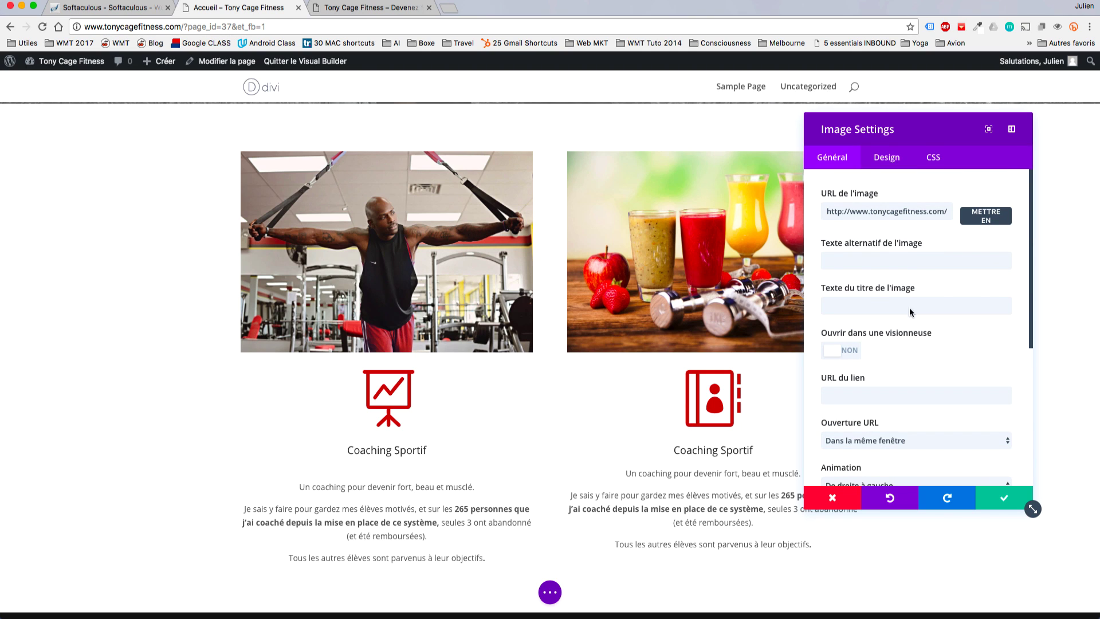
pyautogui.click(1003, 493)
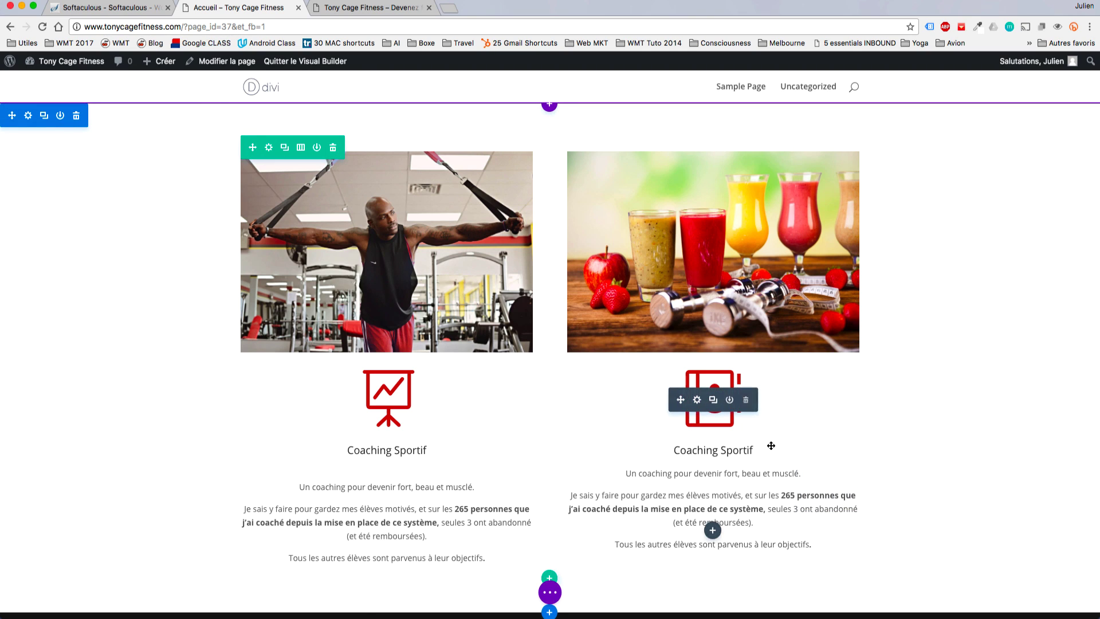
# Retitle the right blurb 'Coaching Nutritionnel' and replace its body with the nutrition text.
pyautogui.doubleClick(722, 450)
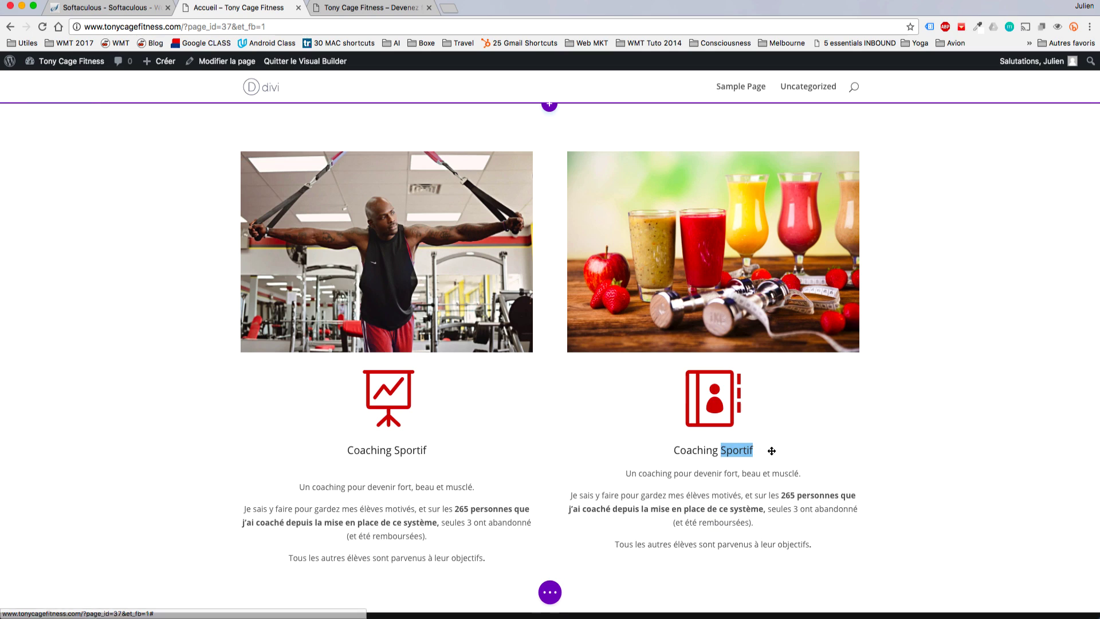
pyautogui.write('Nutritionnel')
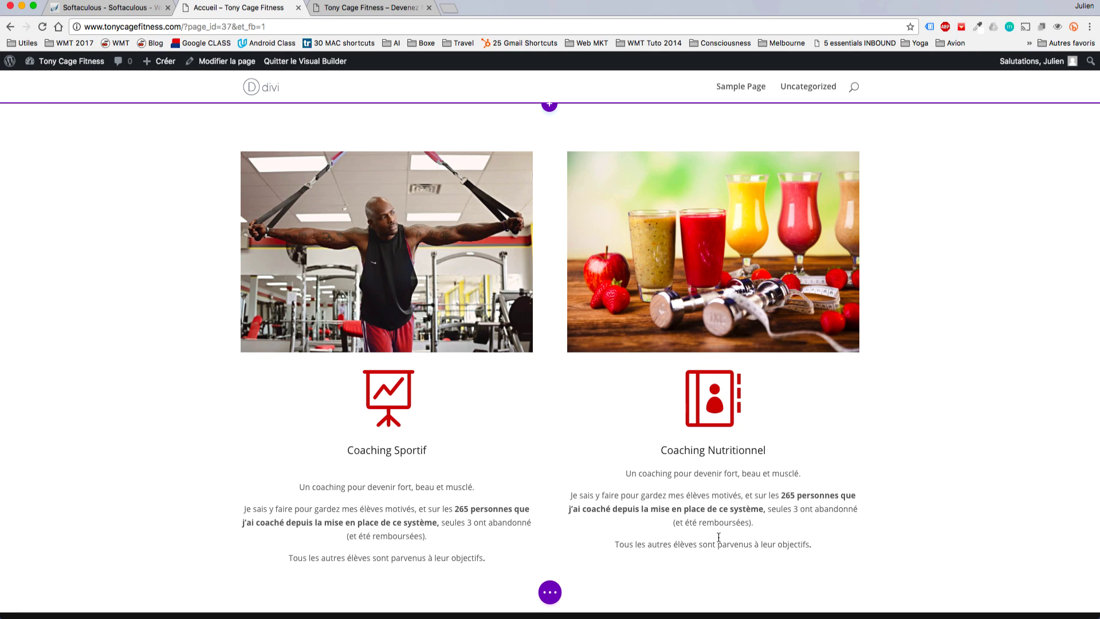
pyautogui.click(649, 542)
pyautogui.press('super+a')
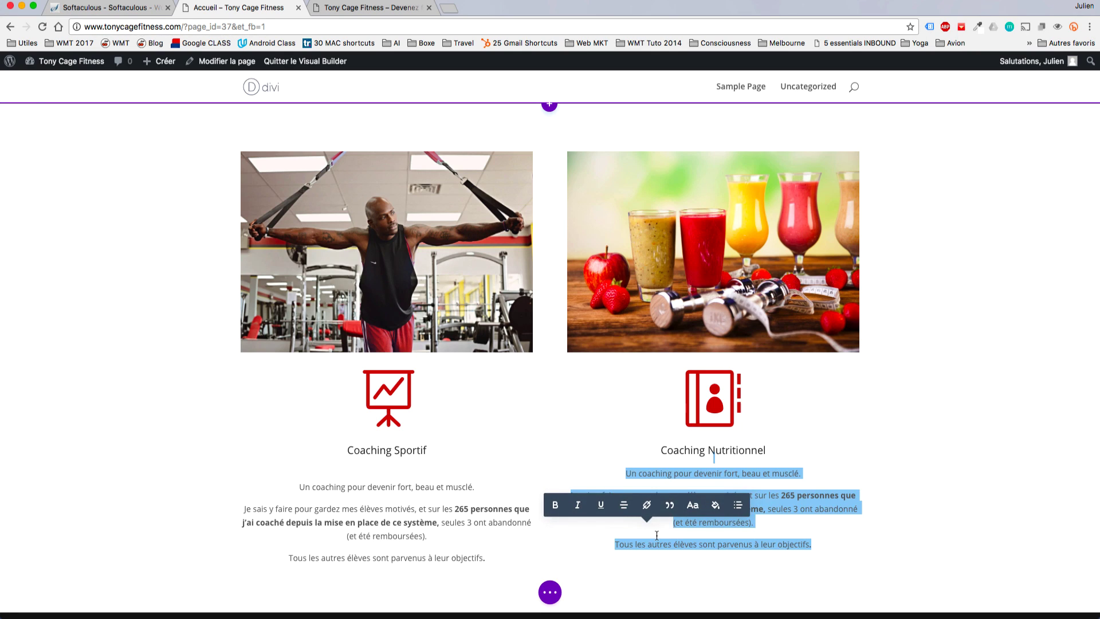
pyautogui.press('super+v')
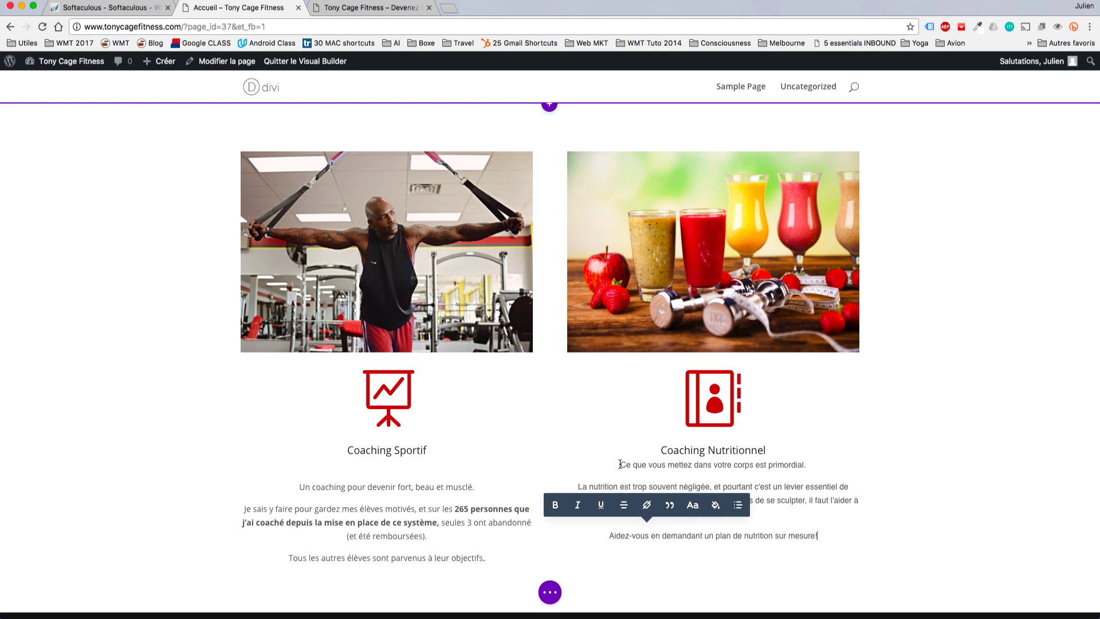
# Review the new text, then expand the page-wide builder options and edit history.
pyautogui.click(620, 464)
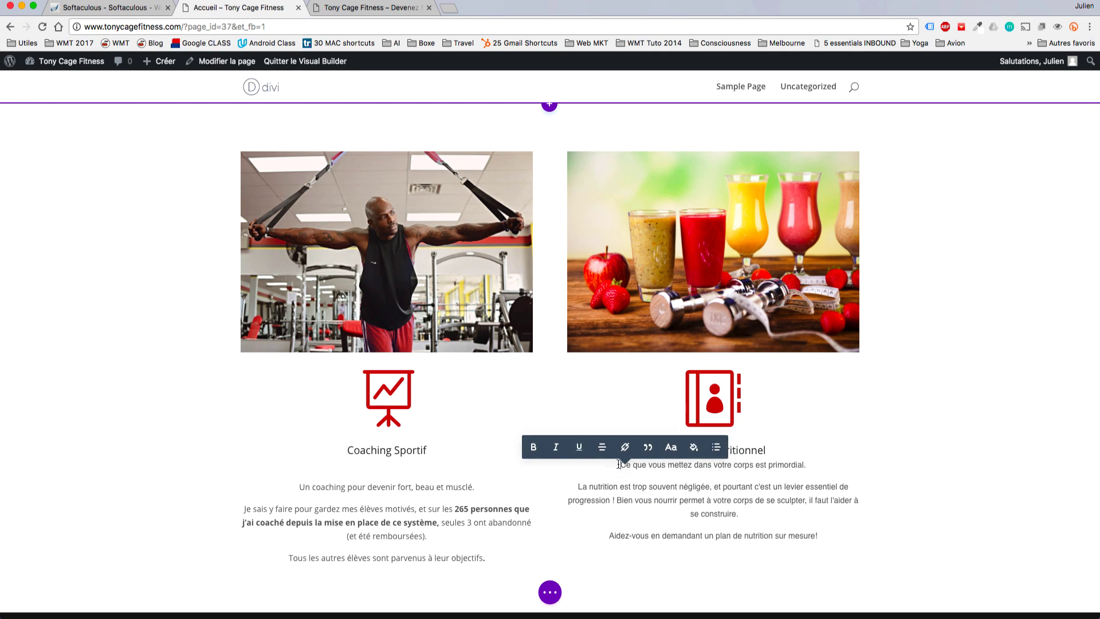
pyautogui.click(449, 475)
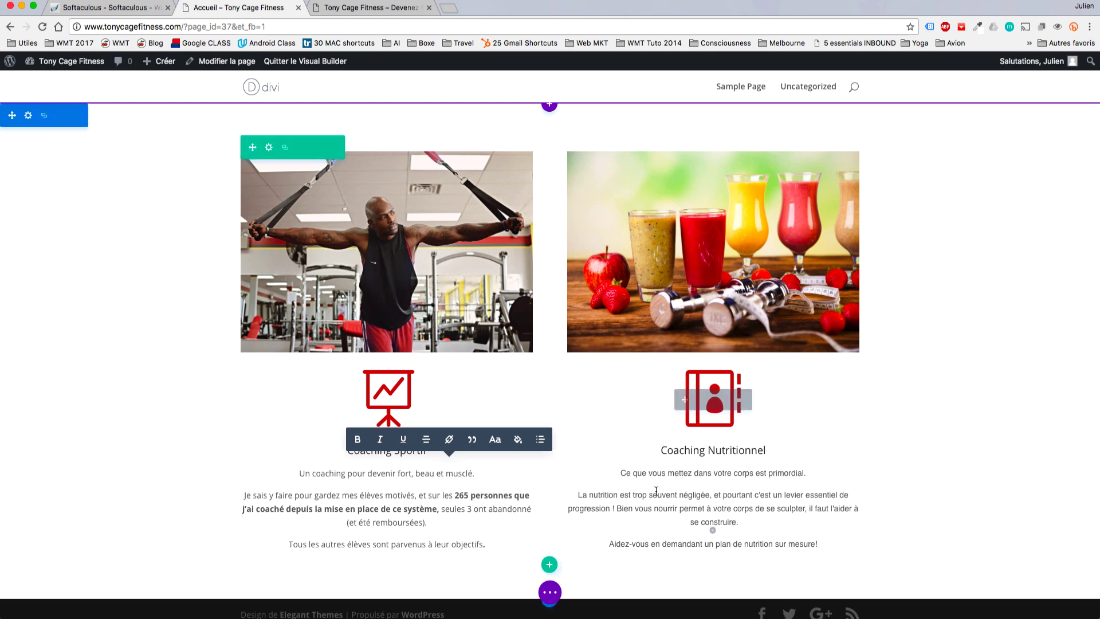
pyautogui.click(700, 461)
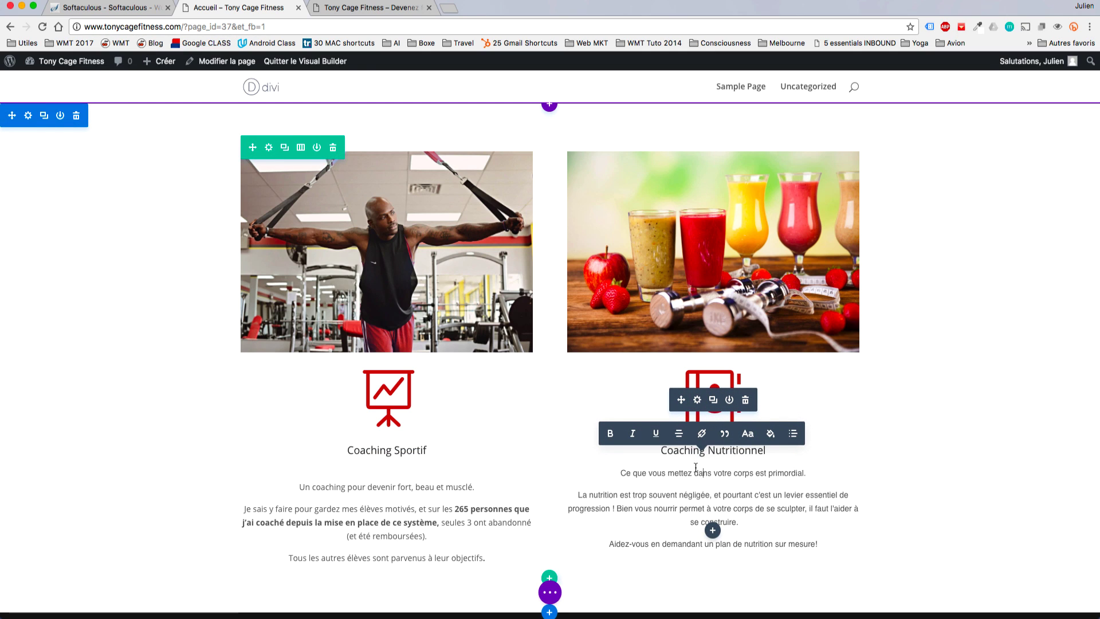
pyautogui.click(551, 593)
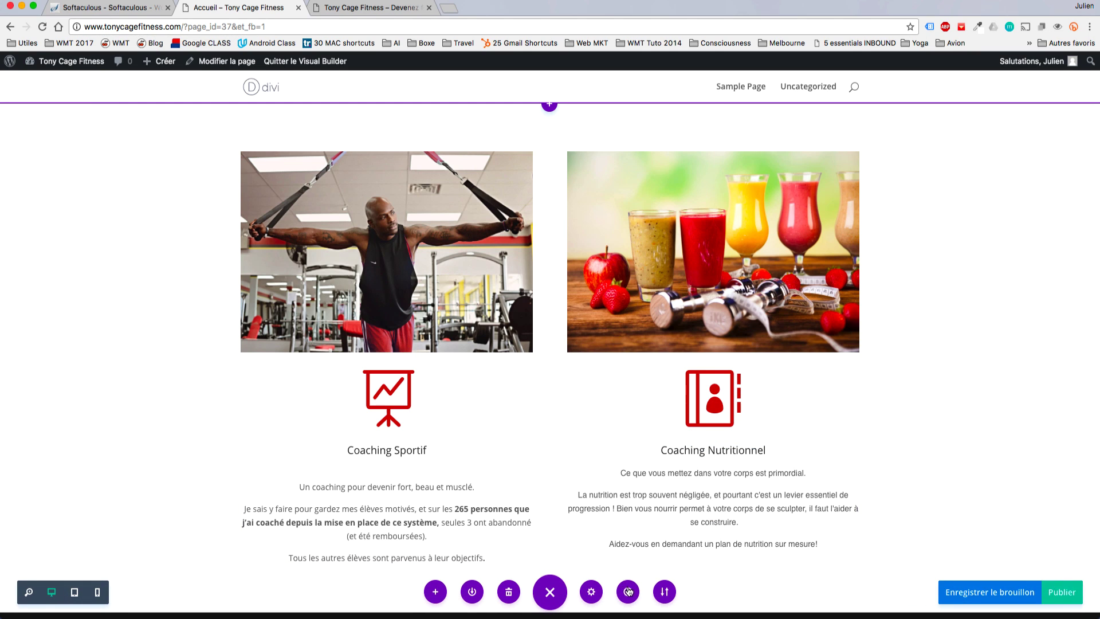
pyautogui.click(628, 591)
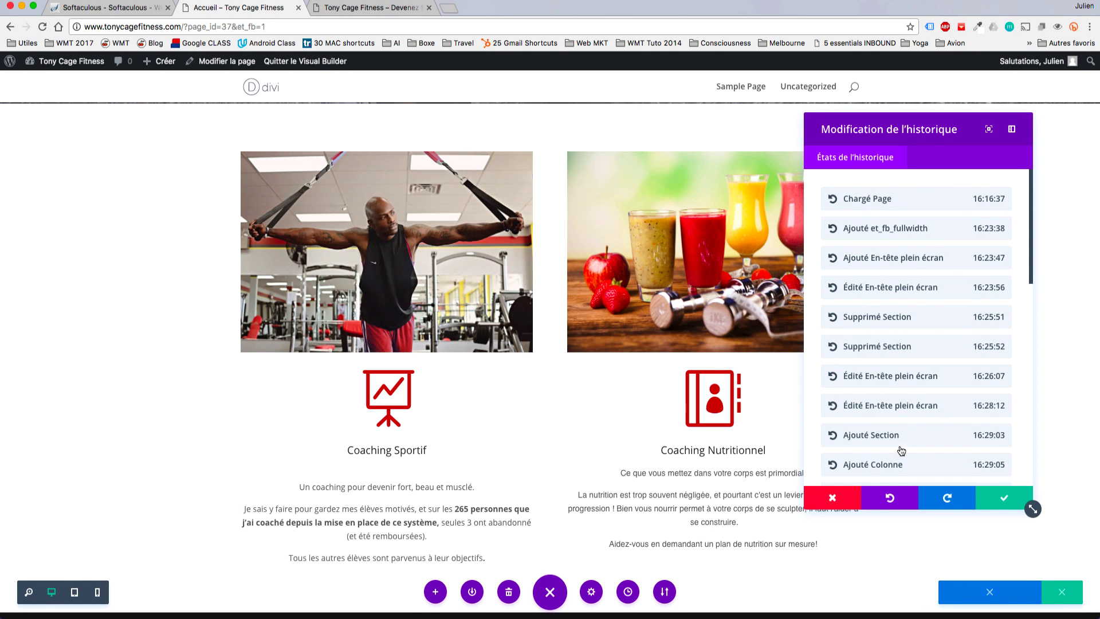
# Preview earlier history states: the 17:04:48 image edit, the image and row clones, and the Résumé addition.
pyautogui.scroll(-15, 901, 451)
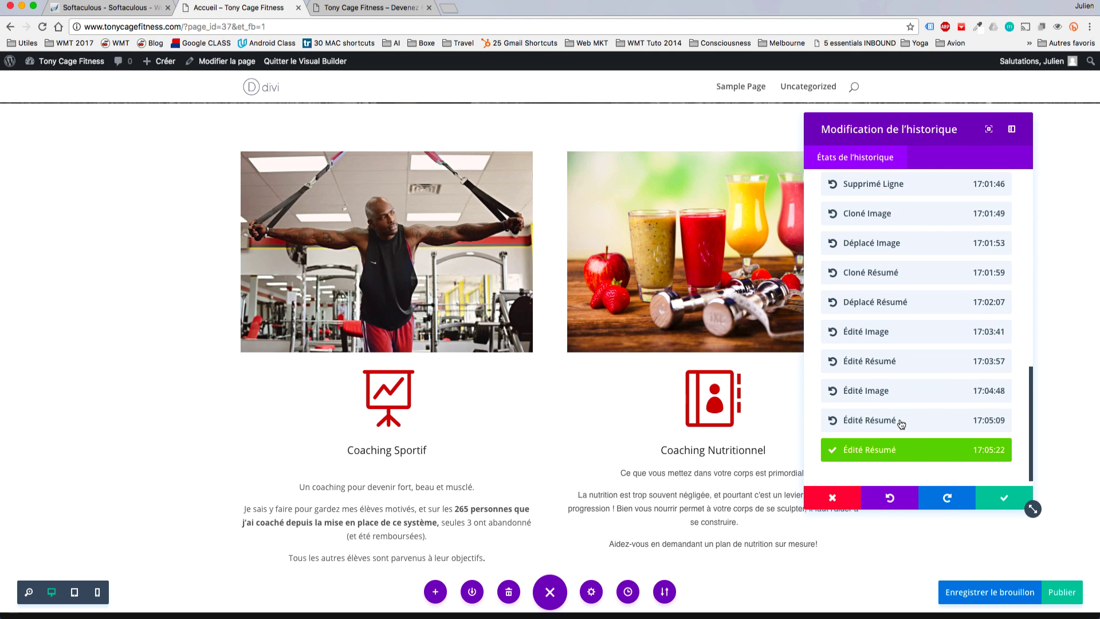
pyautogui.click(899, 422)
pyautogui.click(892, 403)
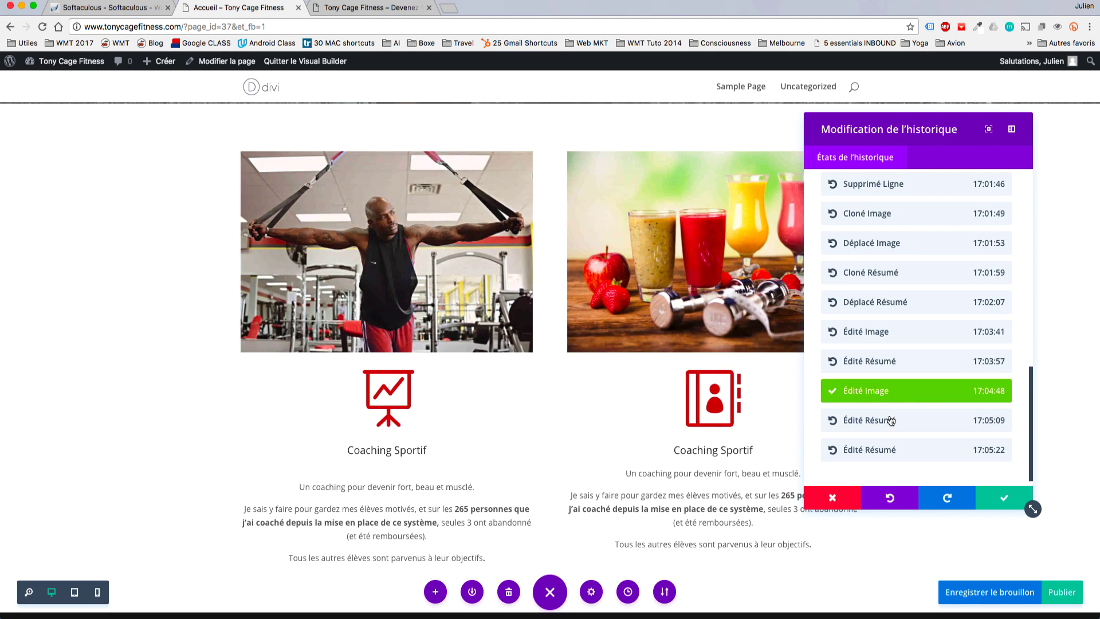
pyautogui.click(889, 420)
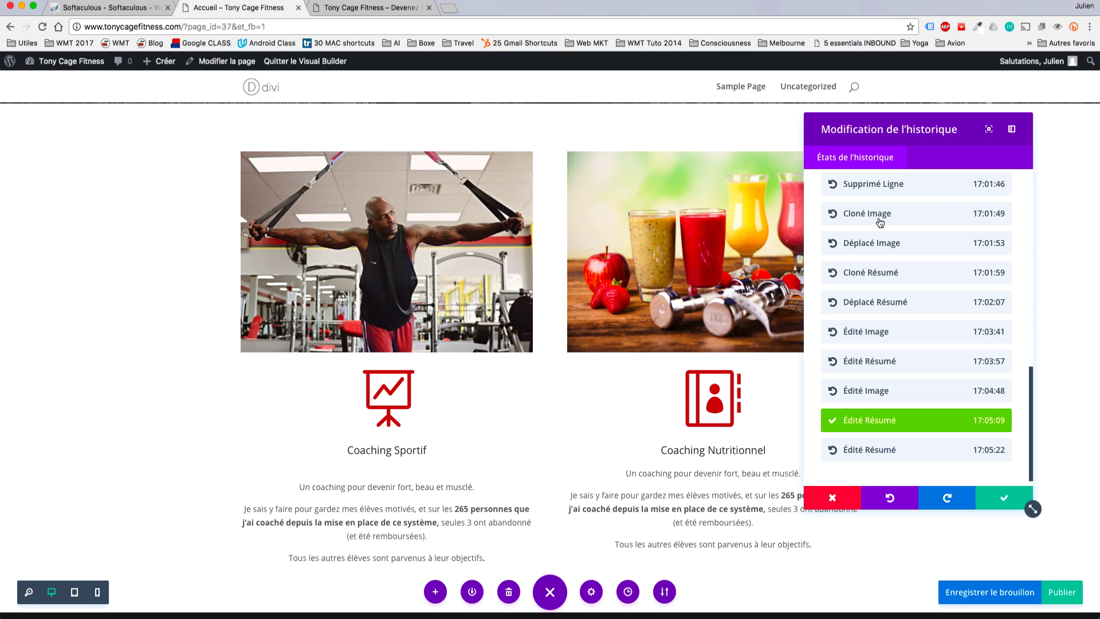
pyautogui.click(888, 221)
pyautogui.scroll(2, 889, 259)
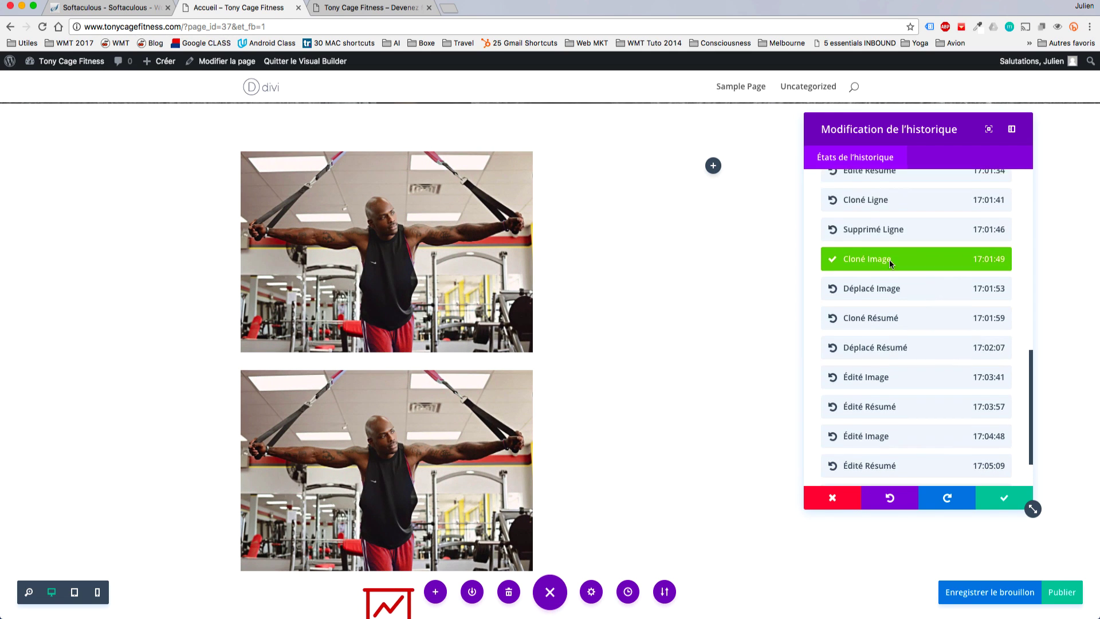
pyautogui.click(889, 220)
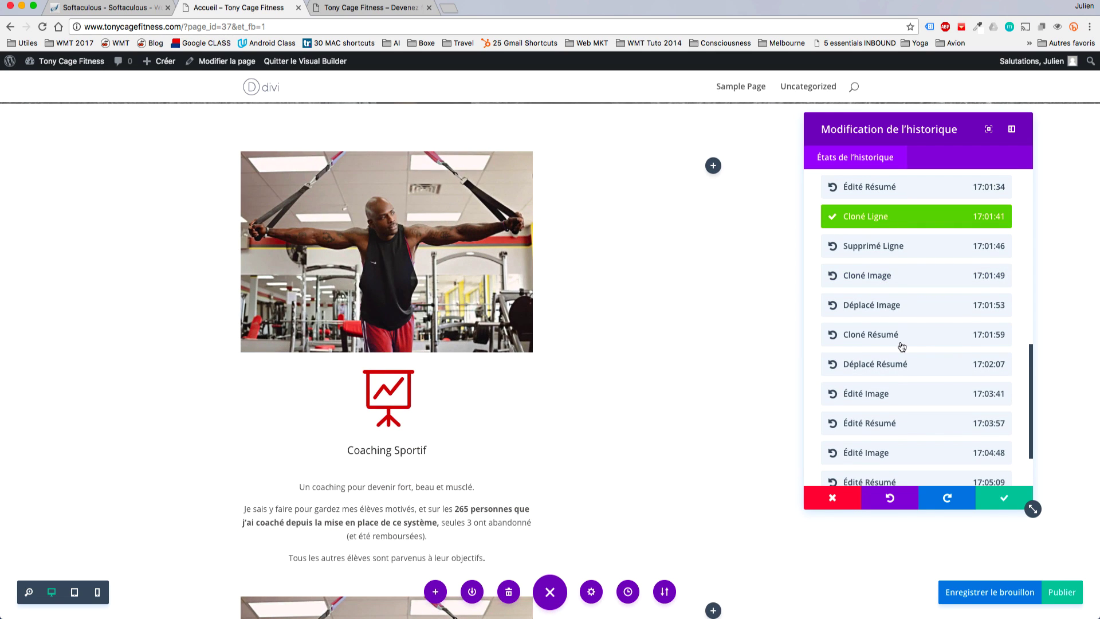
pyautogui.scroll(3, 901, 346)
pyautogui.click(914, 262)
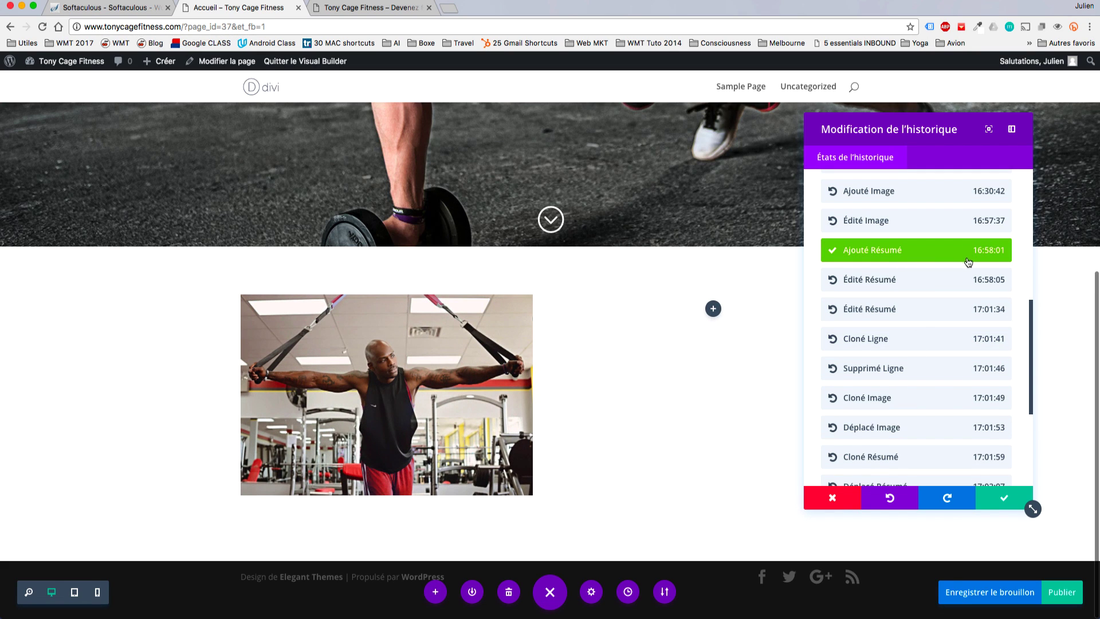
# Settle on the 'Édité Résumé 17:05:09' history state and keep it.
pyautogui.scroll(-5, 950, 346)
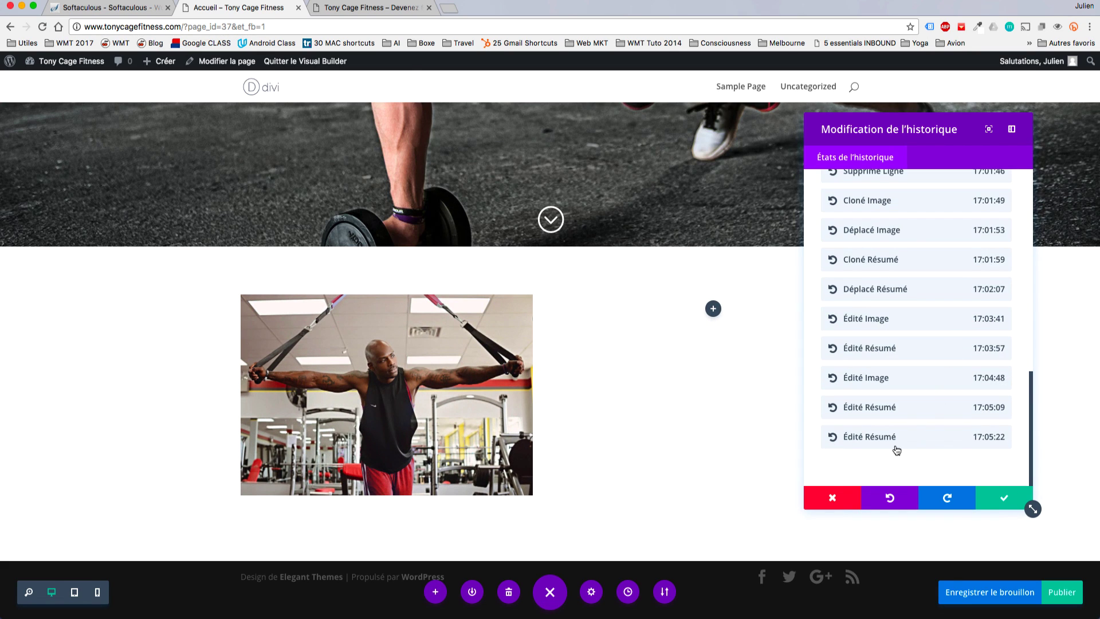
pyautogui.click(896, 446)
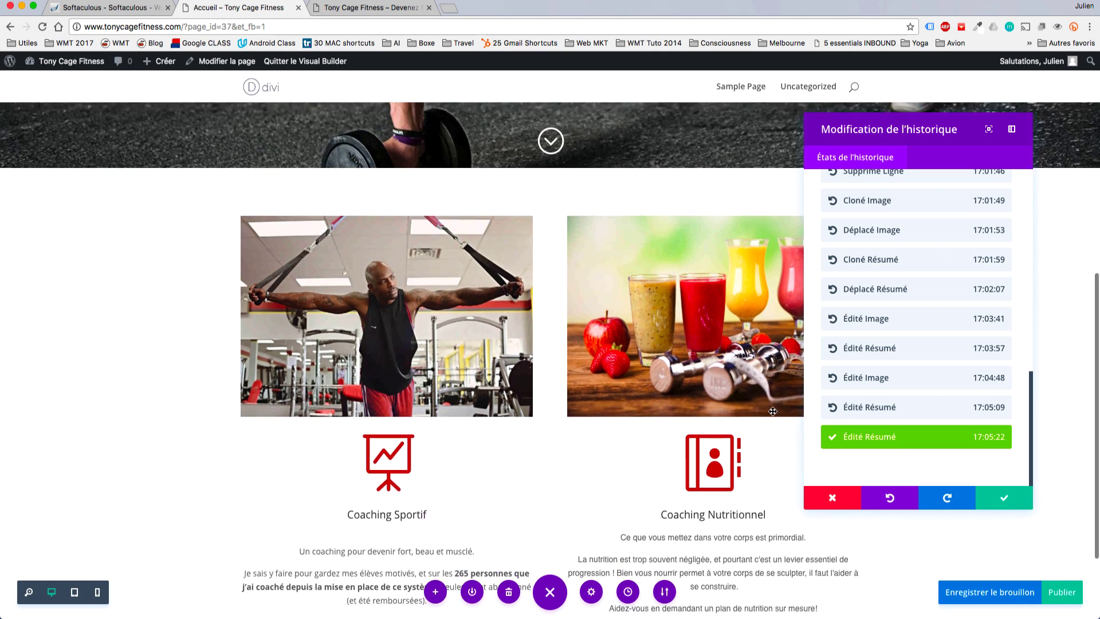
pyautogui.click(902, 403)
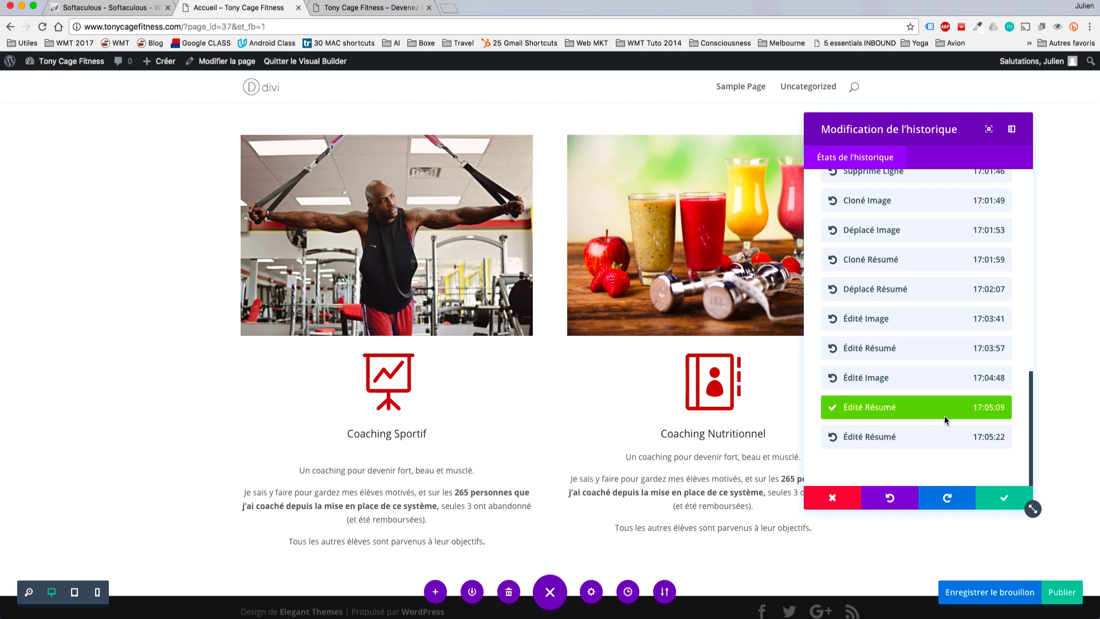
pyautogui.click(911, 495)
pyautogui.click(912, 495)
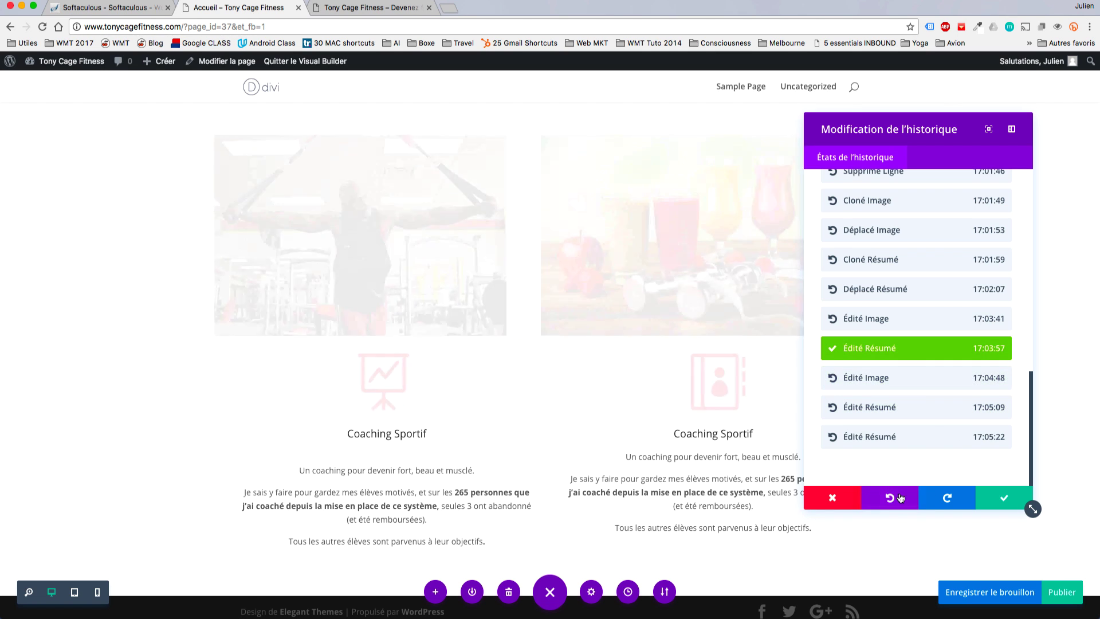
pyautogui.click(928, 495)
pyautogui.click(930, 496)
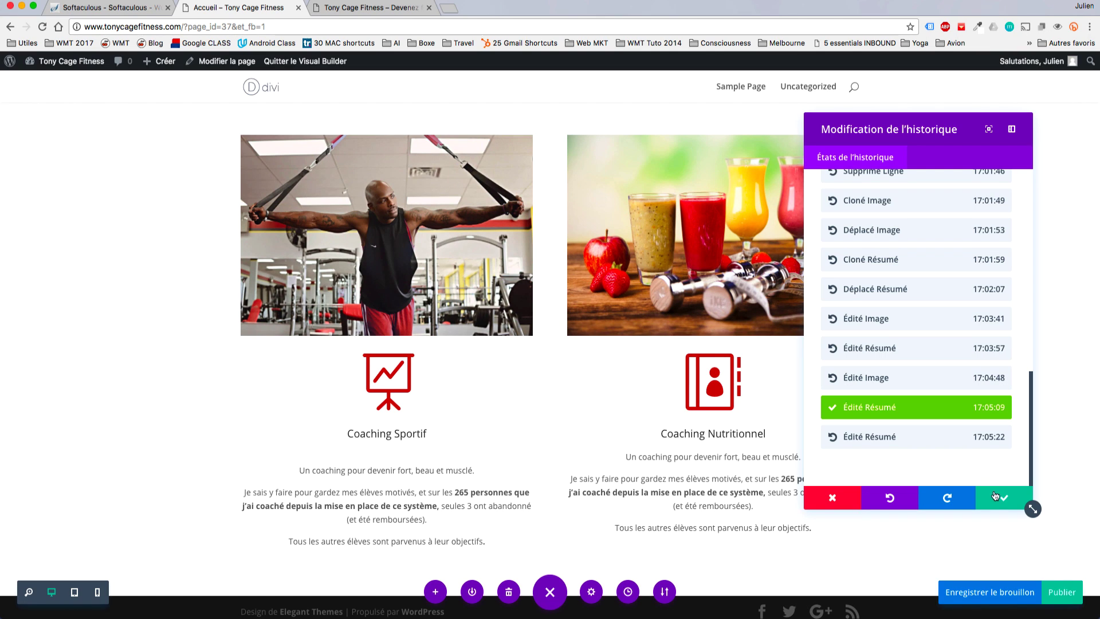
pyautogui.click(995, 496)
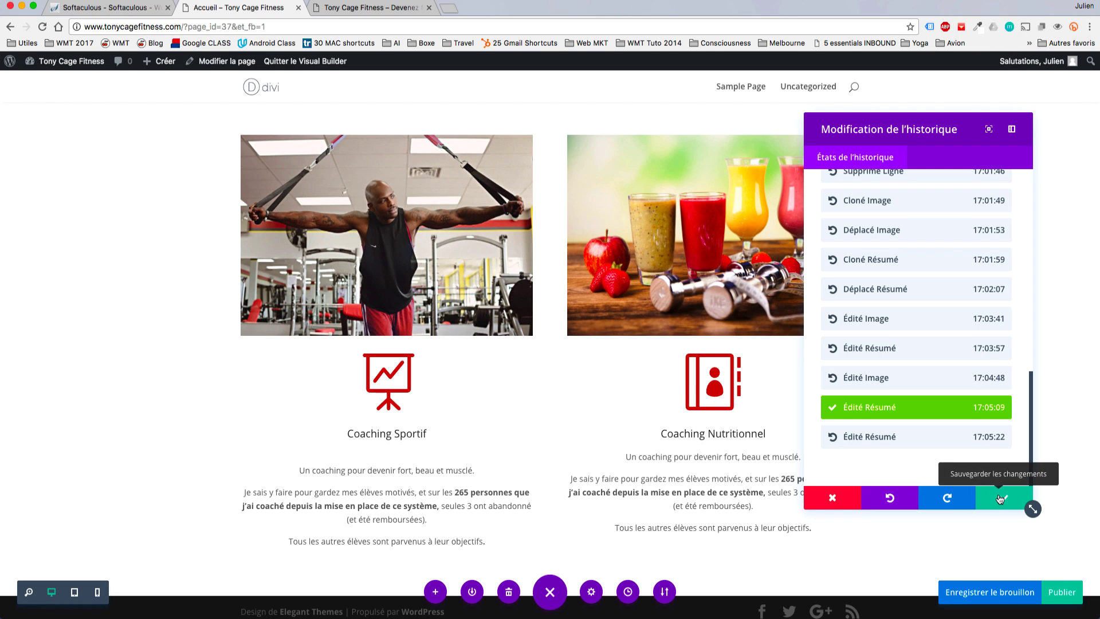
pyautogui.click(999, 498)
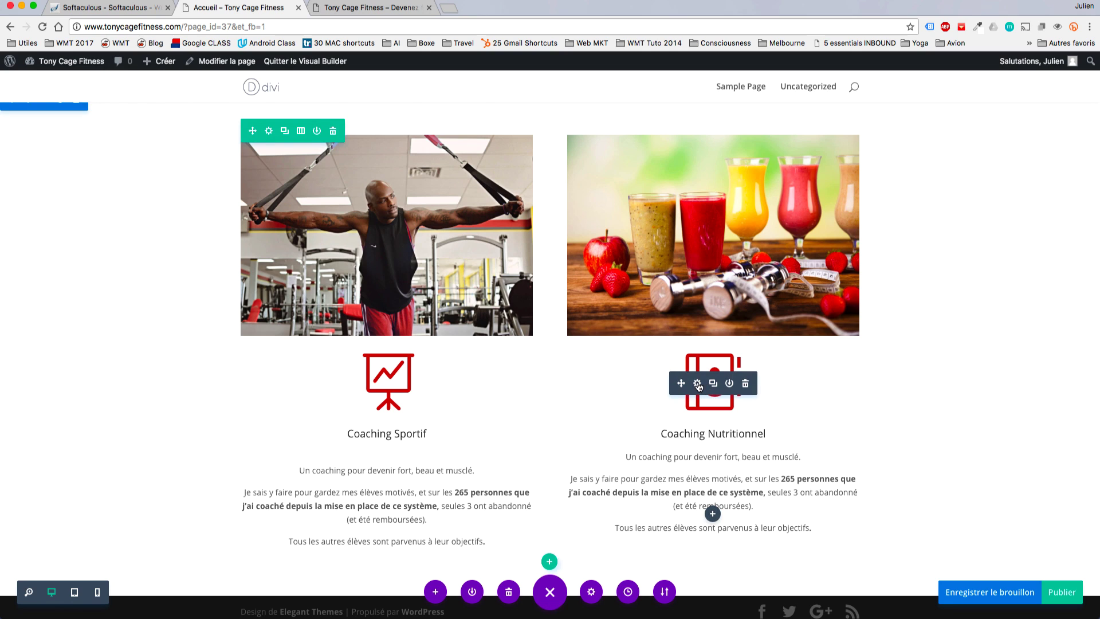
# Open the Coaching Nutritionnel blurb settings and convert the nutrition text to plain text.
pyautogui.click(697, 383)
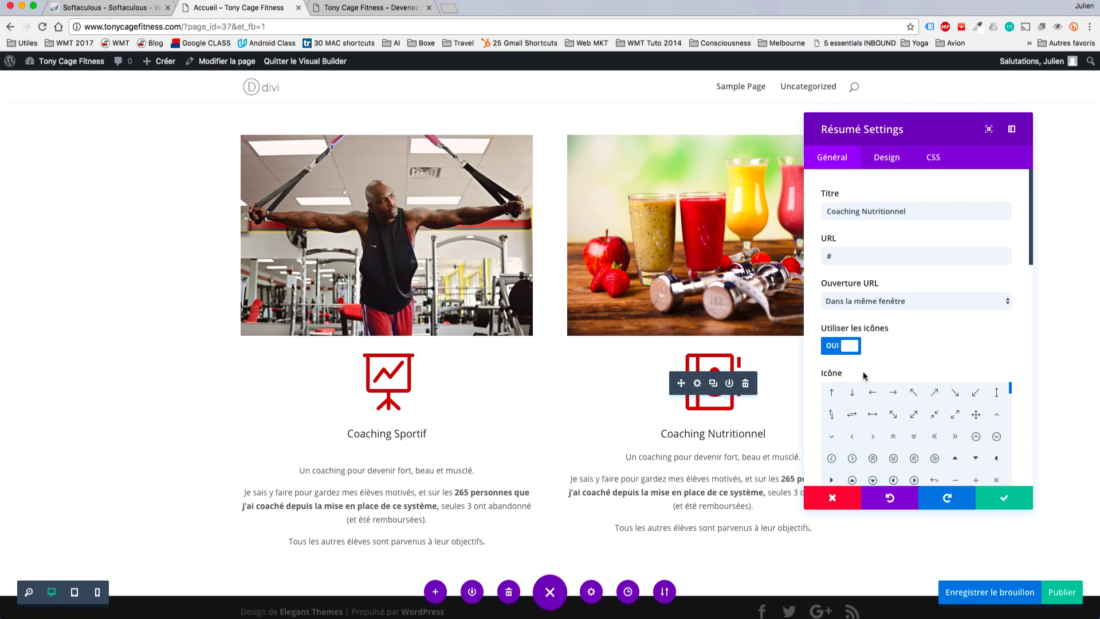
pyautogui.click(593, 30)
pyautogui.write("Ce que vous mettez dans votre corps est primordial. La nutrition est trop souvent négligée, et pourtant c'est un levier essentiel de progression ! Bien vous nourrir permet à votre corps de se sculpter, il faut l'aider à se construire. Aidez-vous en demandant un plan de nutrition sur mesure!")
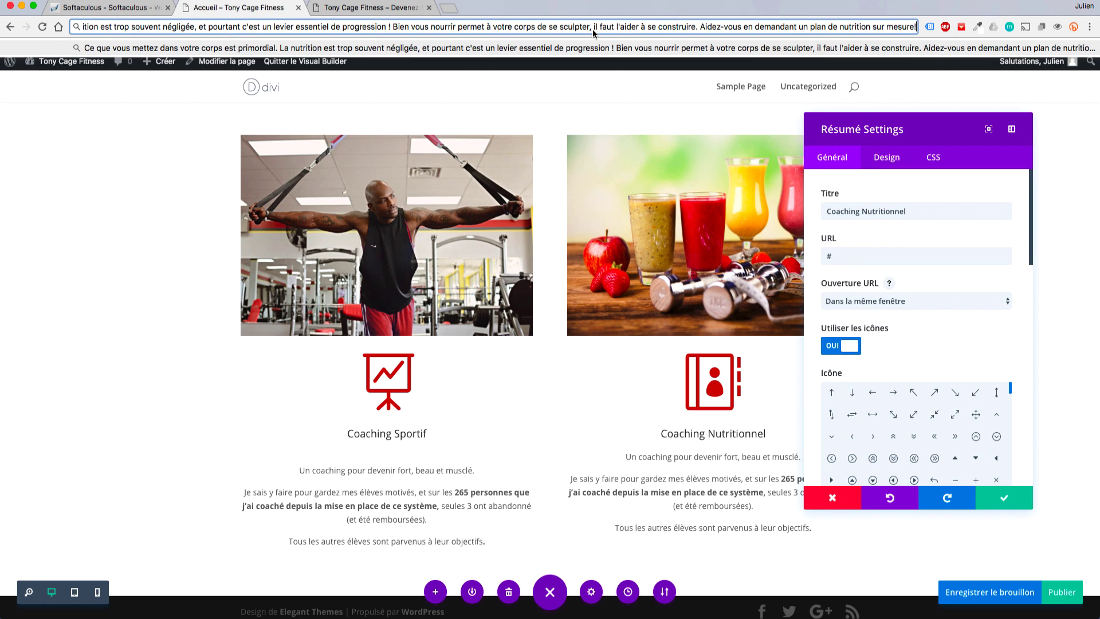
pyautogui.press('super+a')
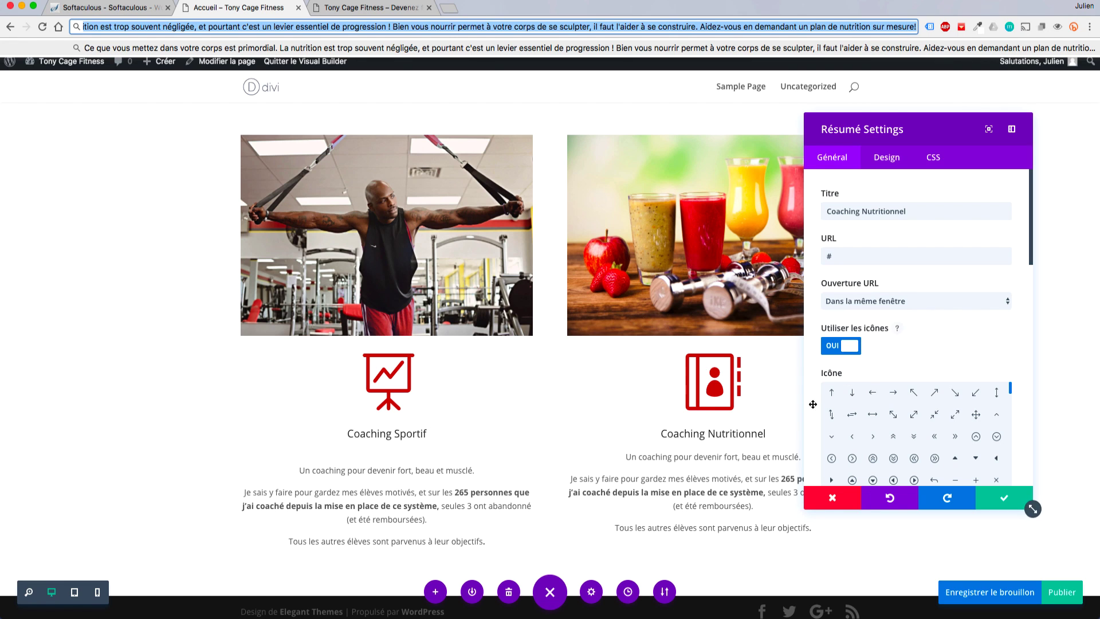
# Replace the blurb content with the nutrition text, with paragraph breaks after 'primordial.' and before 'Aidez-vous'.
pyautogui.scroll(-10, 999, 341)
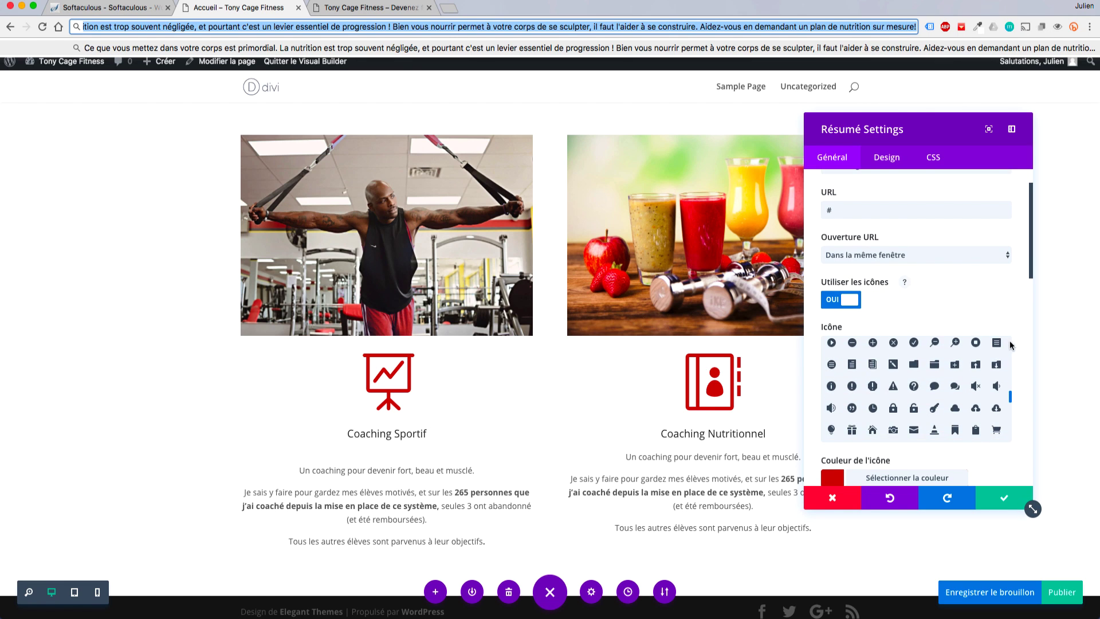
pyautogui.scroll(-2, 1019, 339)
pyautogui.click(952, 370)
pyautogui.press('super+a')
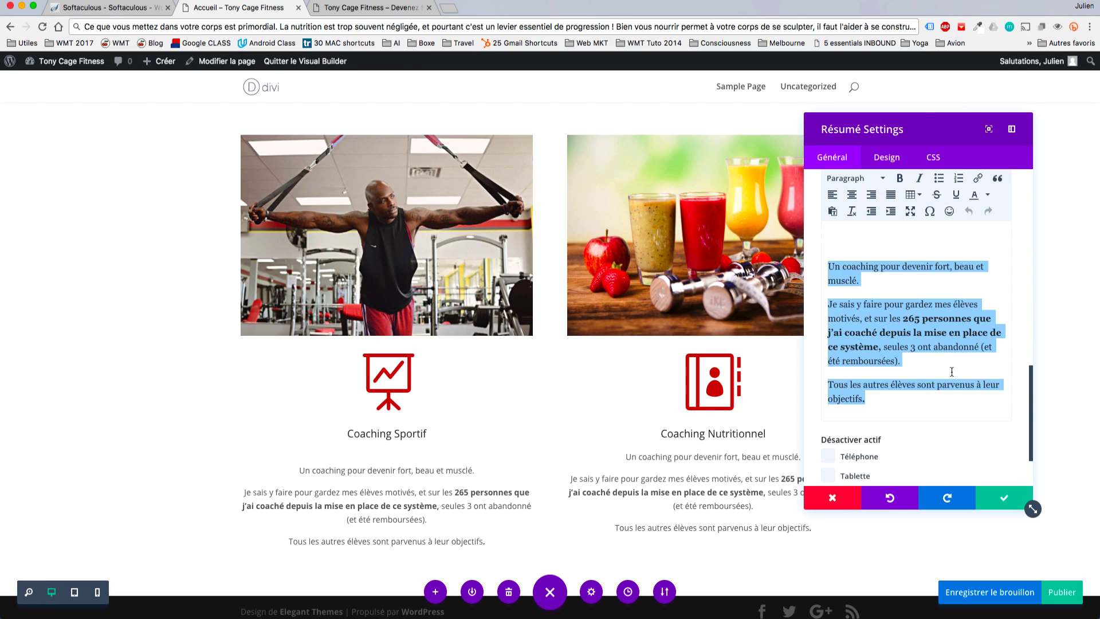
pyautogui.write("Ce que vous mettez dans votre corps est primordial. La nutrition est trop souvent négligée, et pourtant c'est un levier essentiel de progression ! Bien vous nourrir permet à votre corps de se sculpter, il faut l'aider à se construire. Aidez-vous en demandant un plan de nutrition sur mesure!")
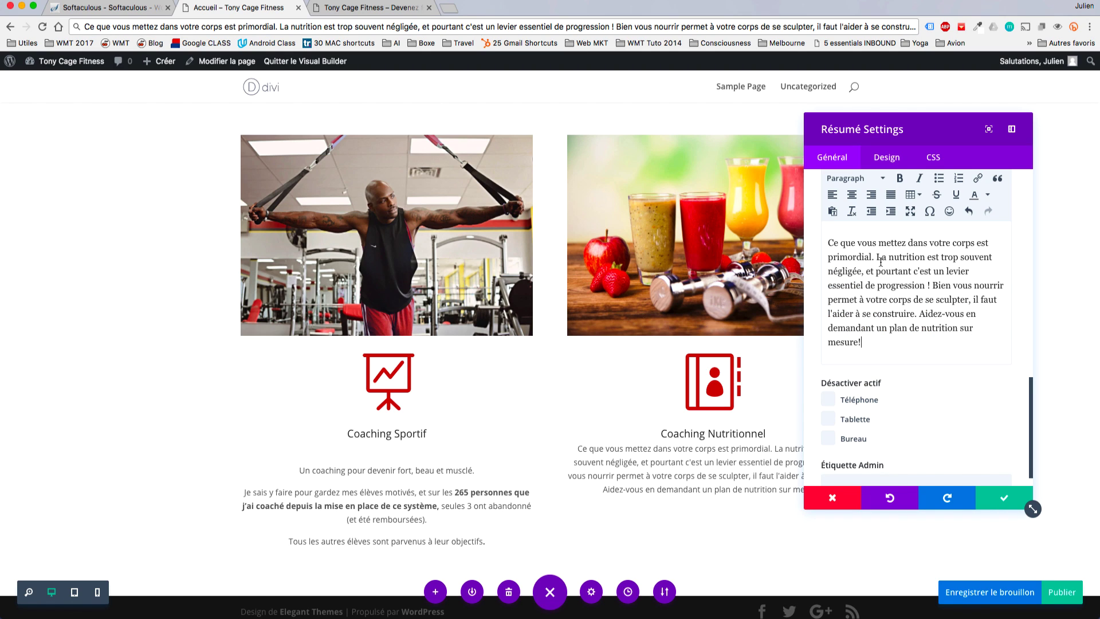
pyautogui.press('Return')
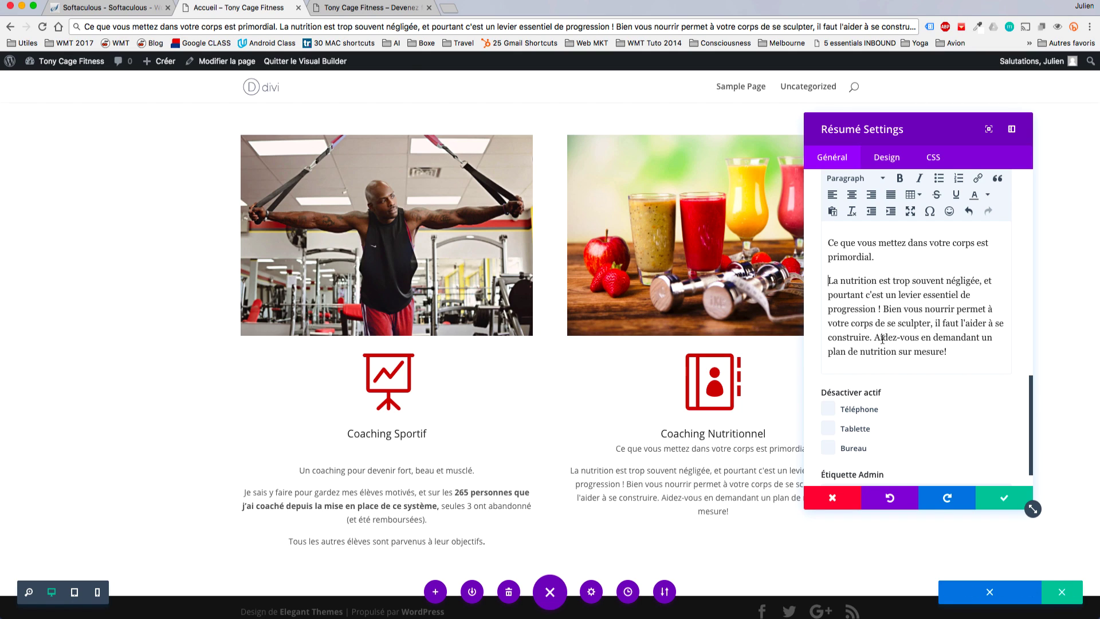
pyautogui.press('Return')
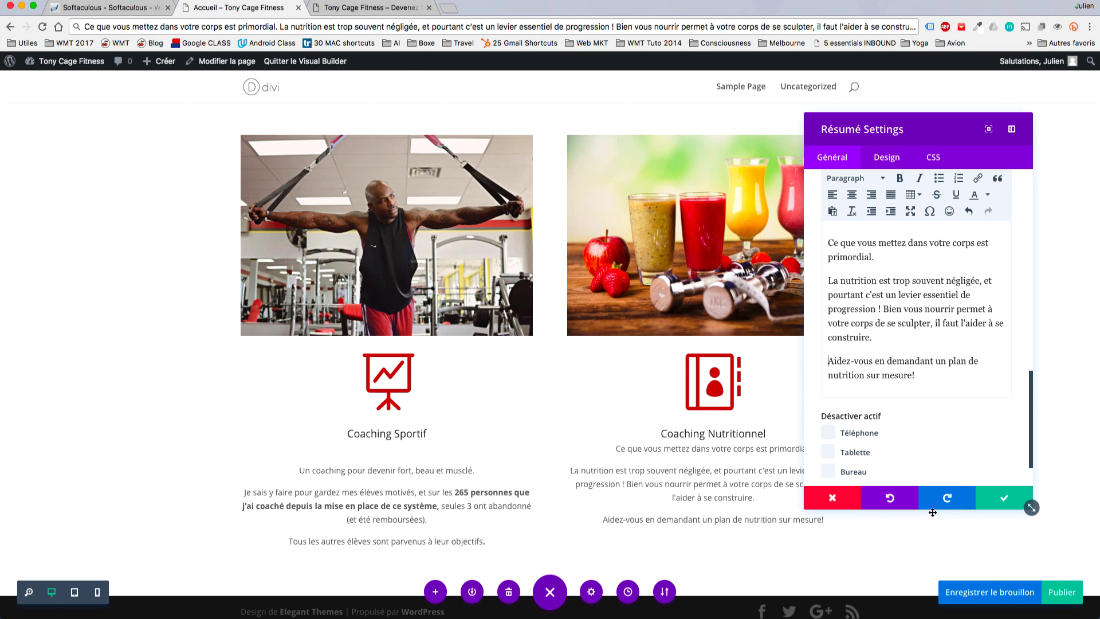
pyautogui.click(1004, 498)
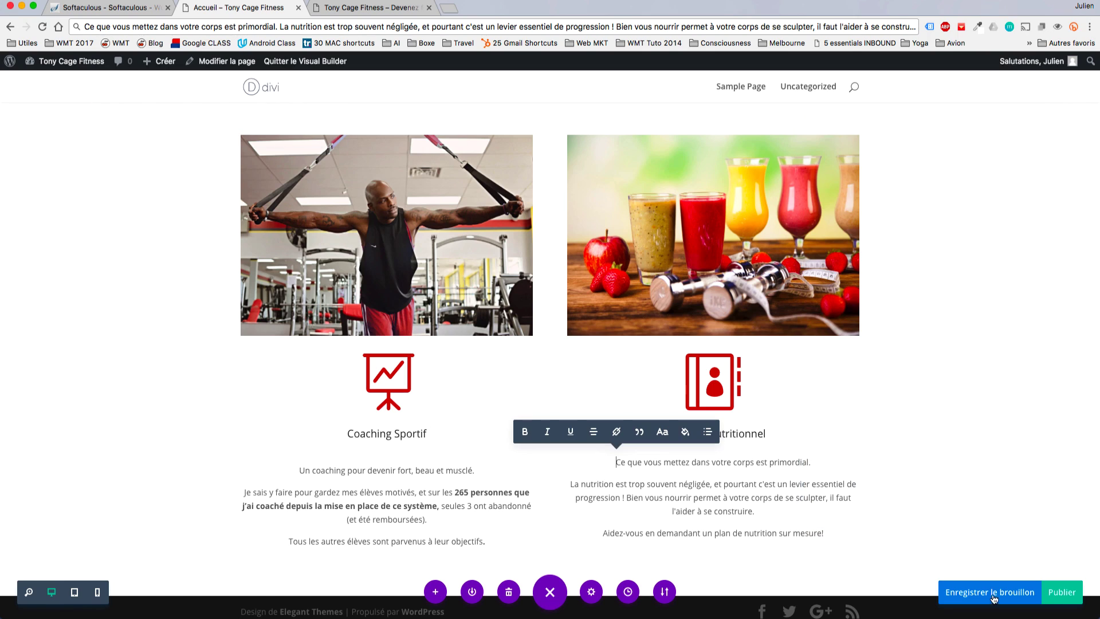
# Publish the updated Accueil page from the Visual Builder with Publier.
pyautogui.click(1054, 587)
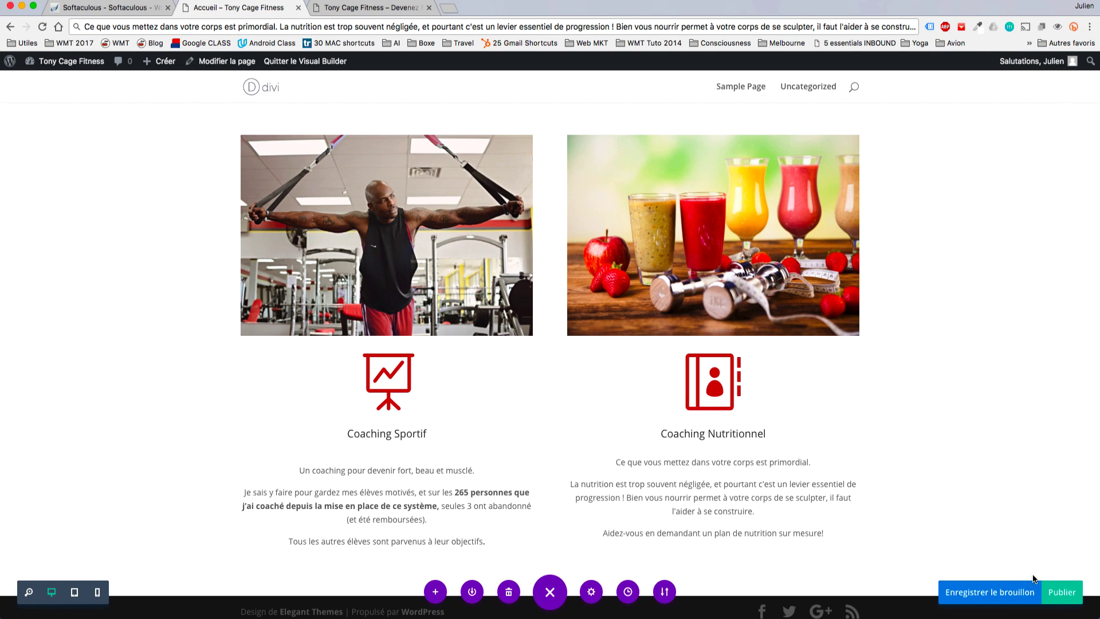
pyautogui.click(1061, 596)
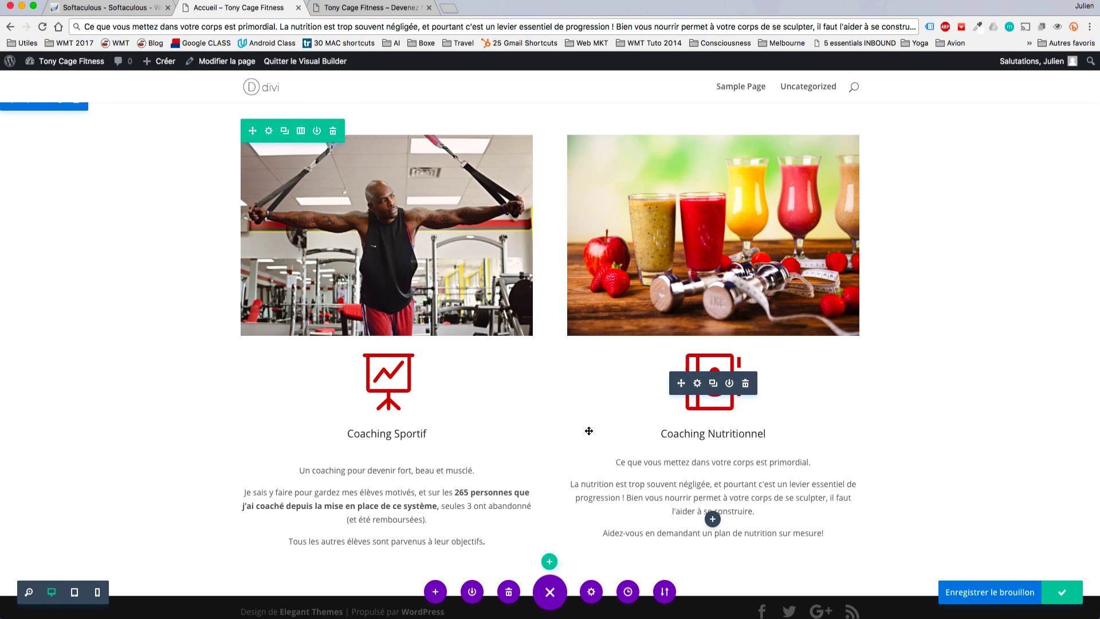
pyautogui.scroll(10, 588, 431)
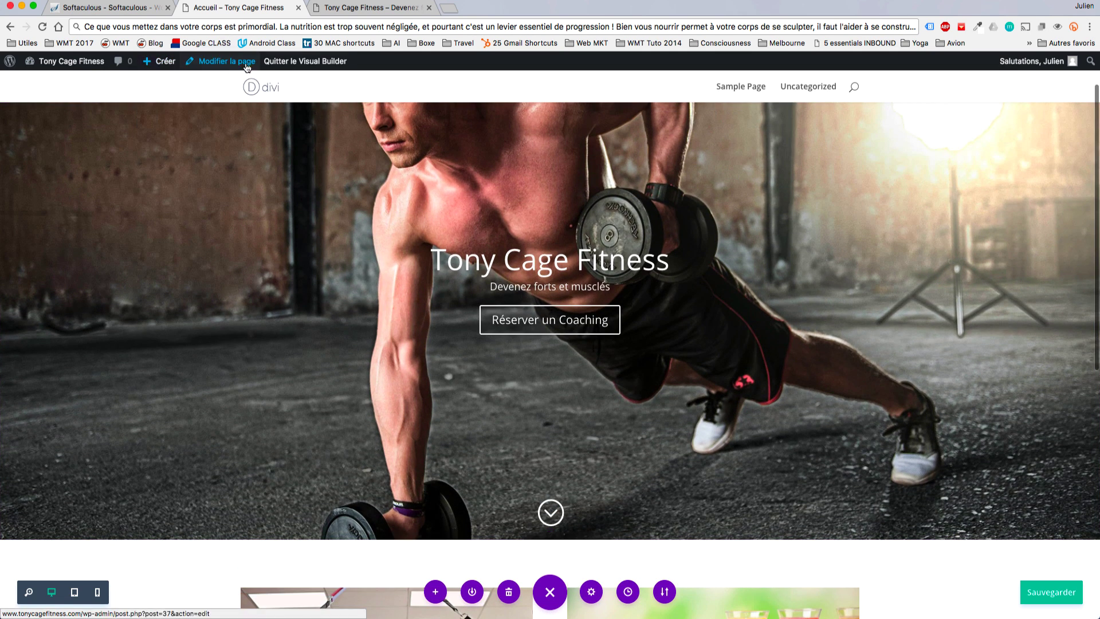
# Switch to the back-end builder, opening and closing the coaching row and section settings unchanged.
pyautogui.click(241, 64)
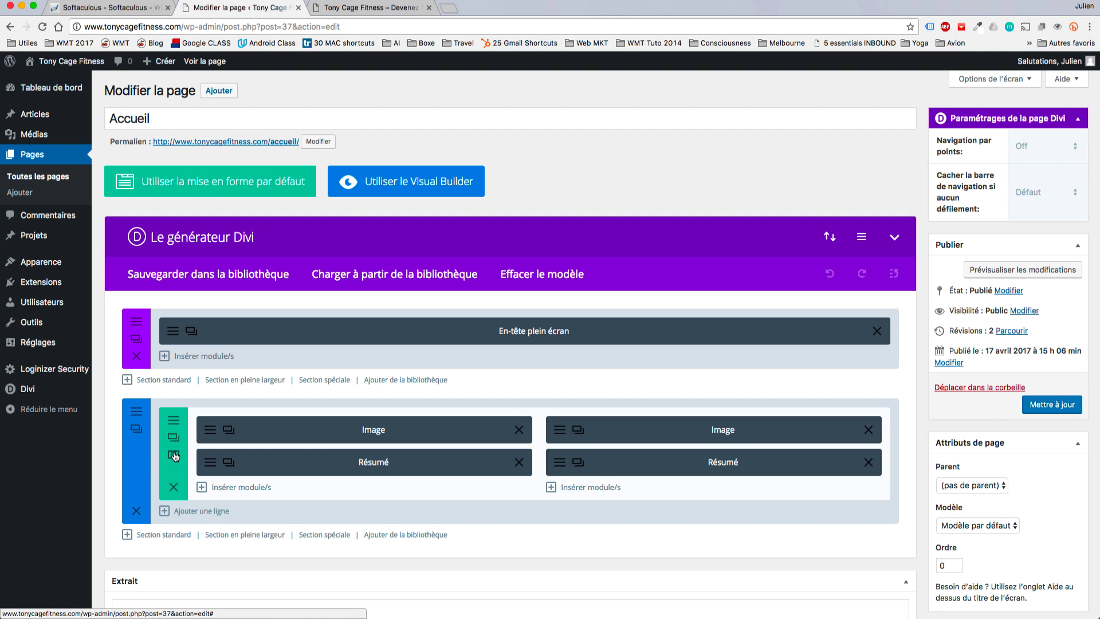
pyautogui.click(175, 420)
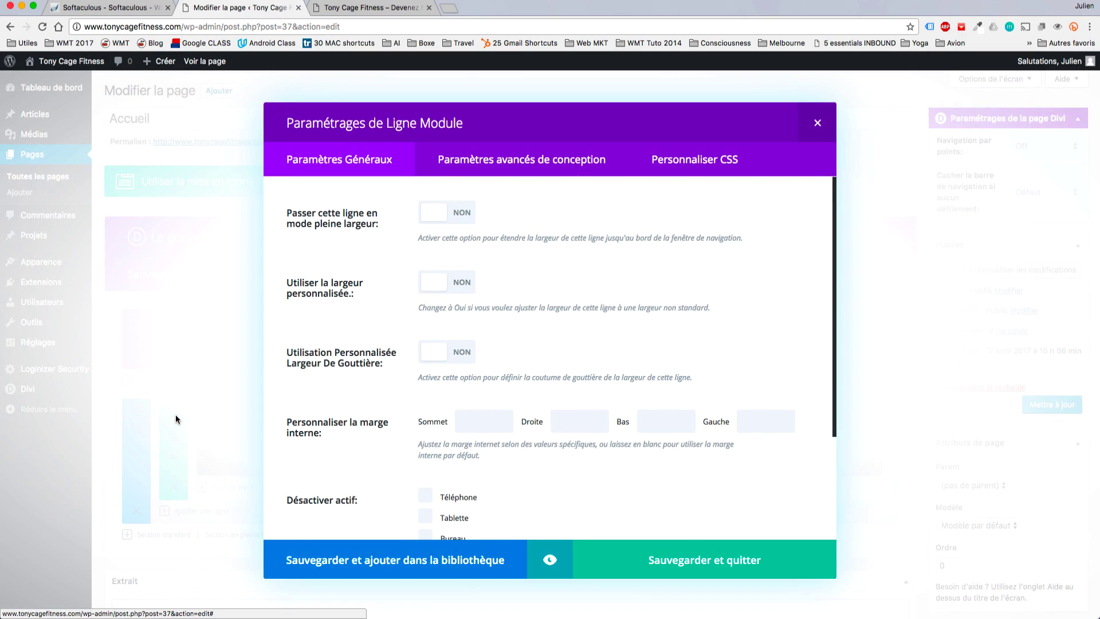
pyautogui.press('Escape')
pyautogui.click(144, 414)
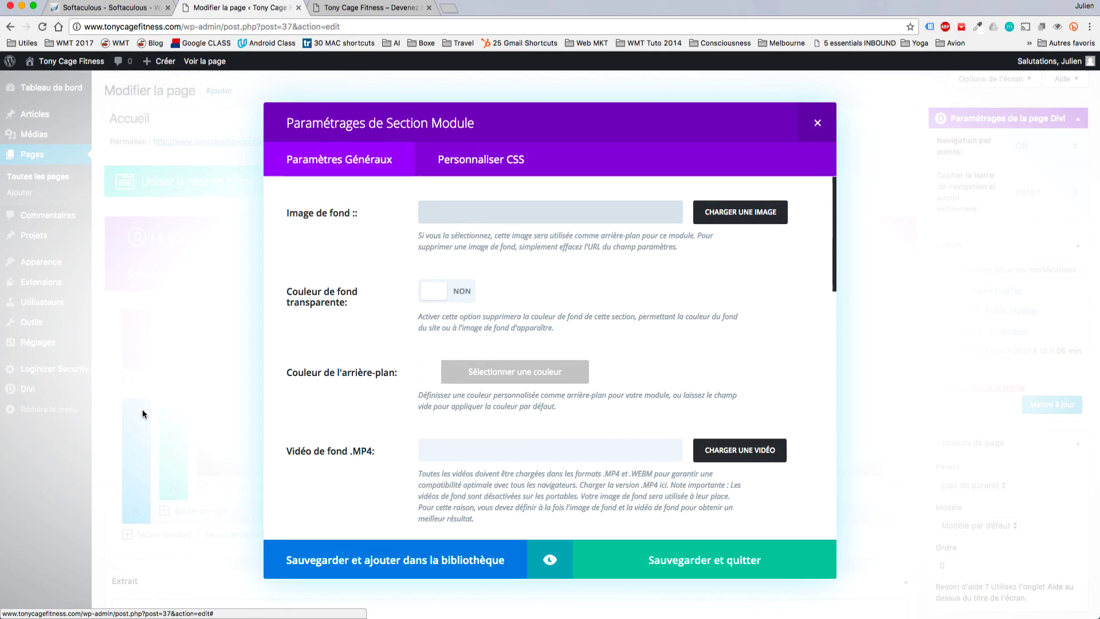
pyautogui.press('Escape')
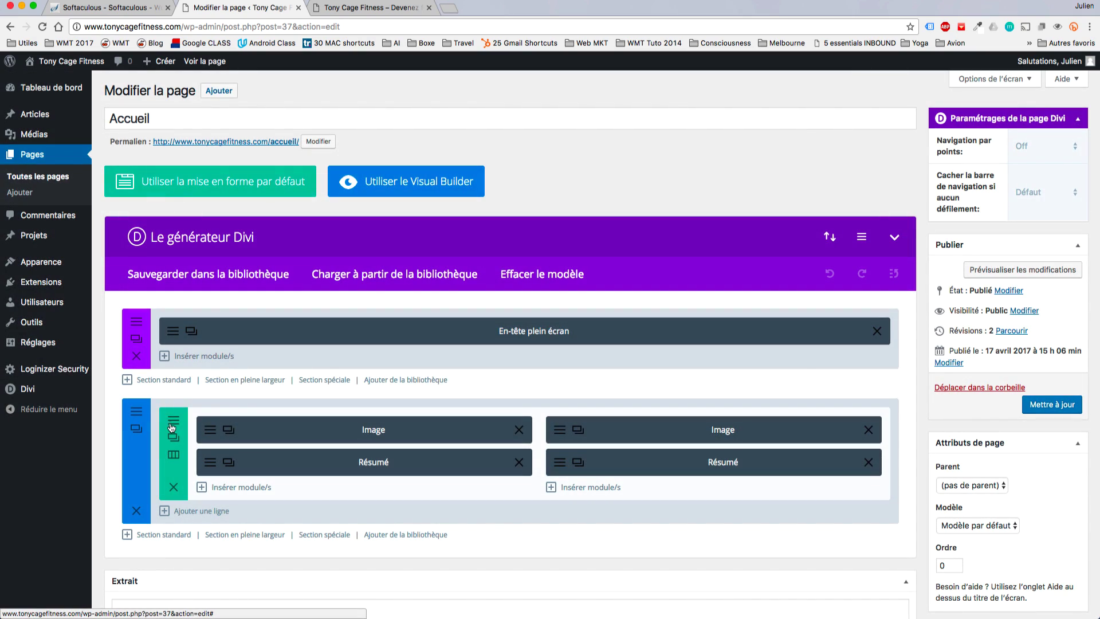
pyautogui.click(171, 423)
pyautogui.press('Escape')
# Duplicate the coaching row, keep only images in the first and blurbs in the copy, then update.
pyautogui.click(177, 442)
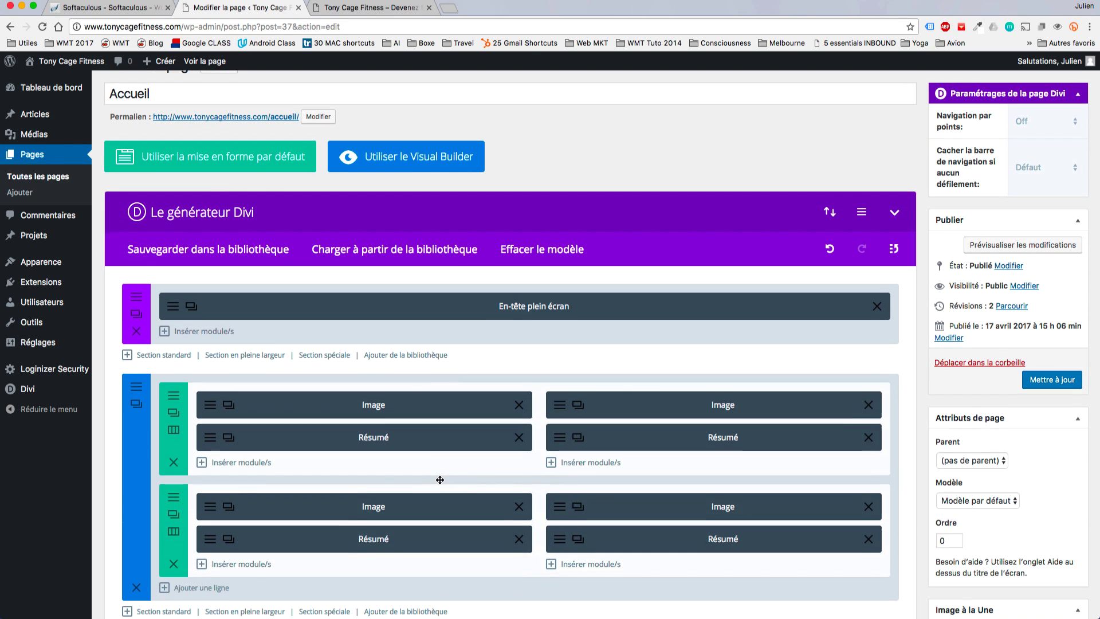
pyautogui.scroll(-1, 439, 479)
pyautogui.click(519, 506)
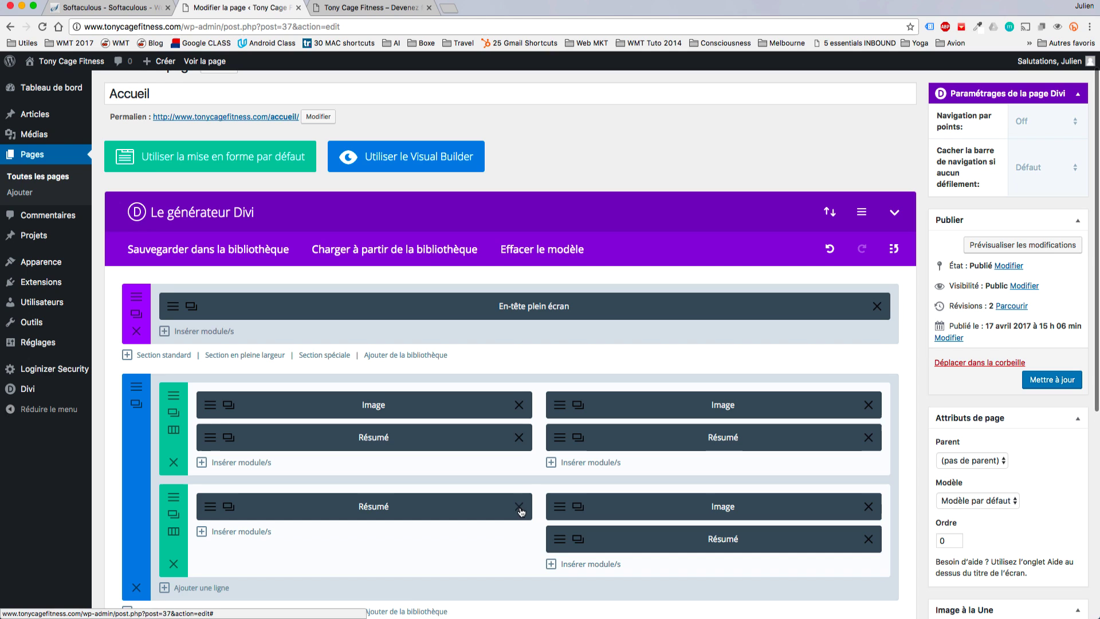
pyautogui.click(868, 506)
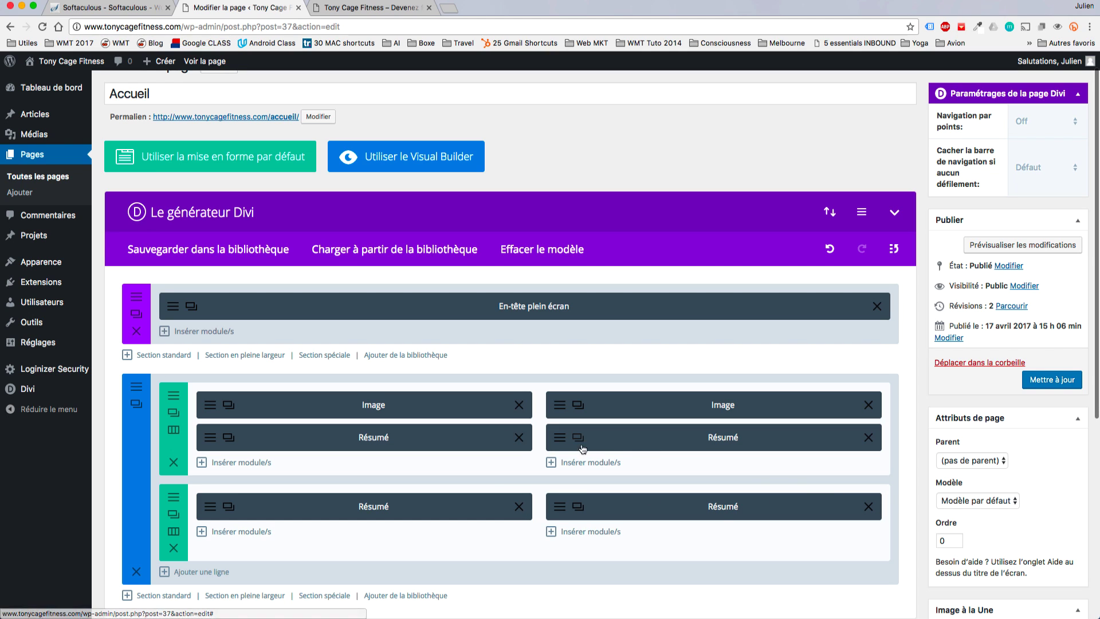
pyautogui.click(519, 437)
pyautogui.click(868, 437)
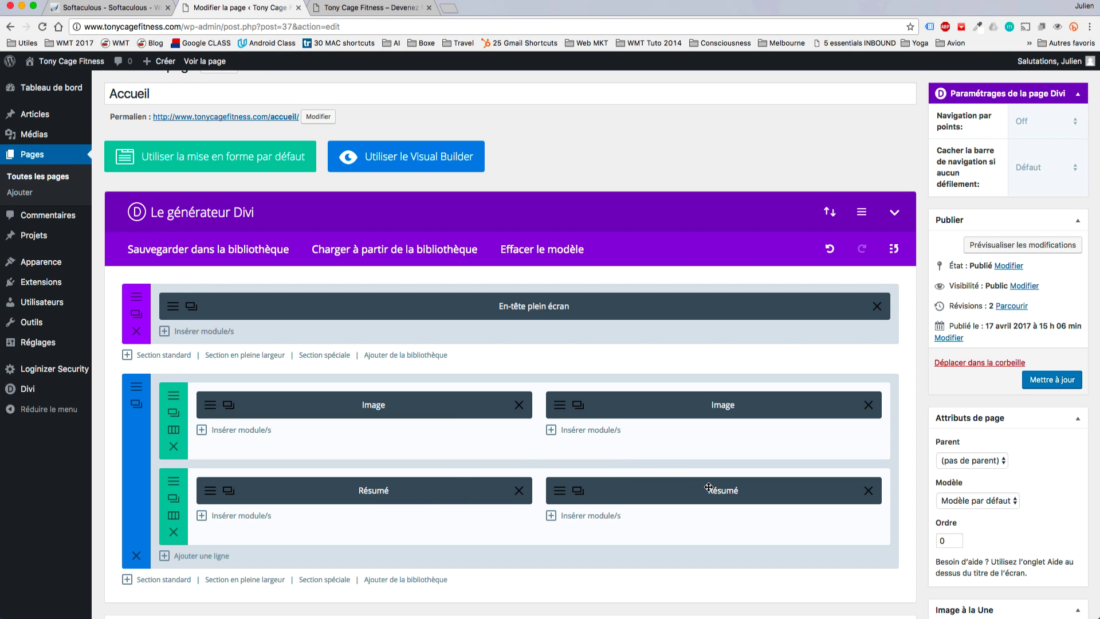
pyautogui.click(1051, 379)
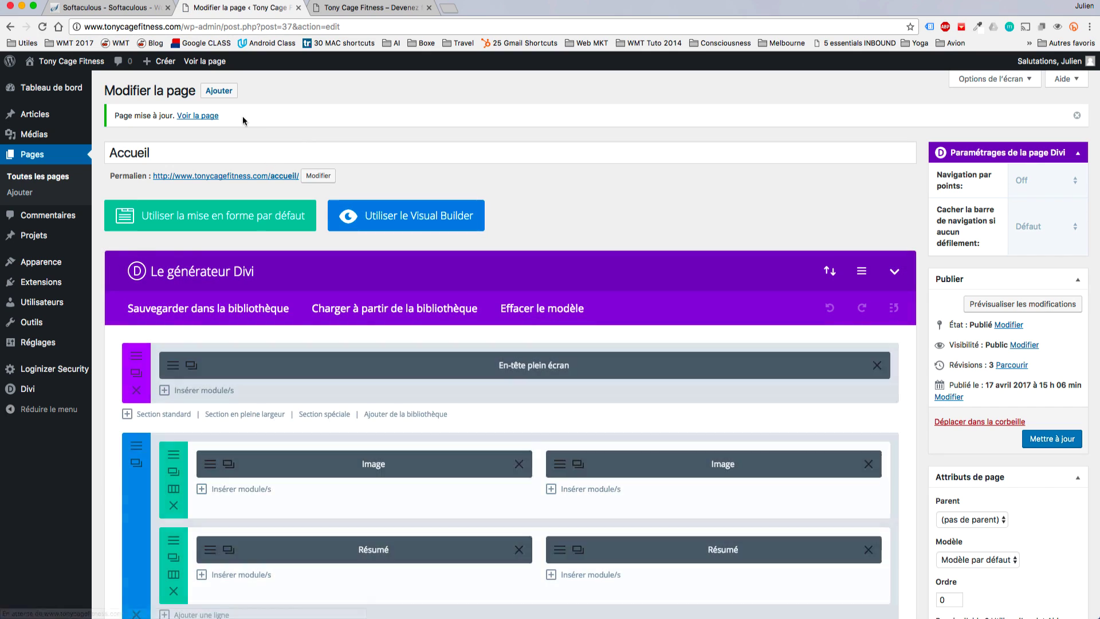
pyautogui.click(201, 116)
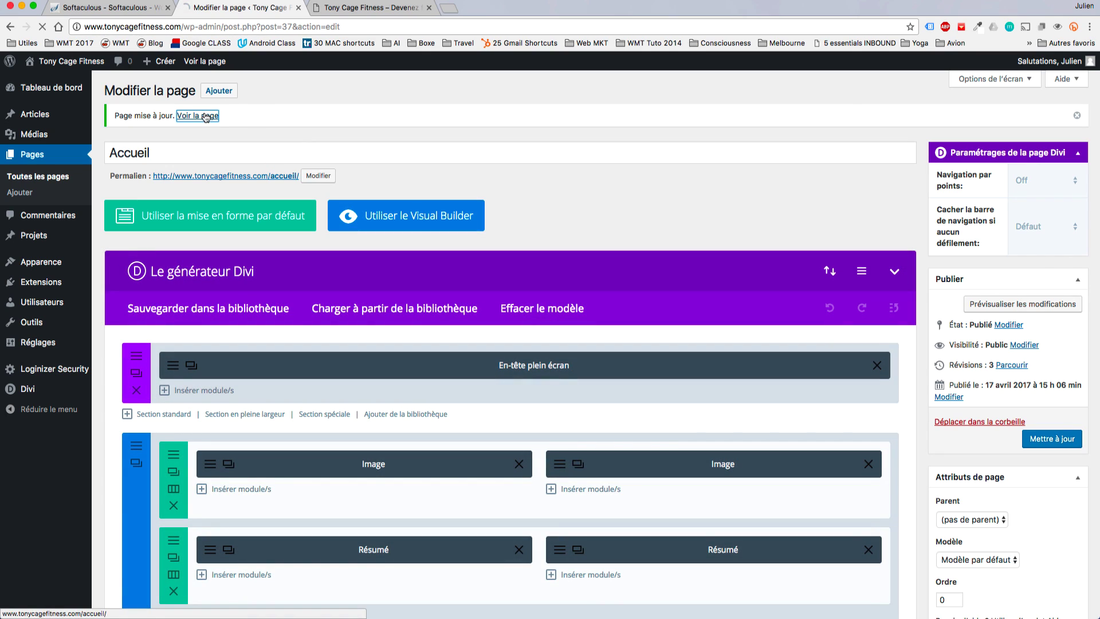
# Scroll the live Accueil page to review the photos above the coaching blurbs, then maximize the browser.
pyautogui.scroll(-10, 666, 307)
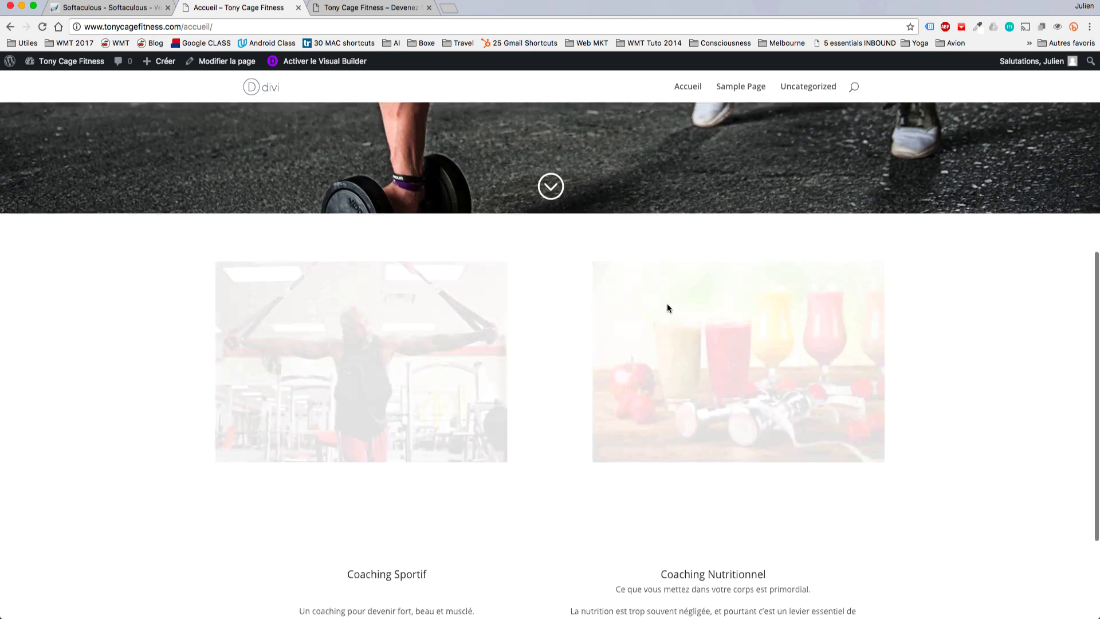
pyautogui.scroll(-2, 668, 307)
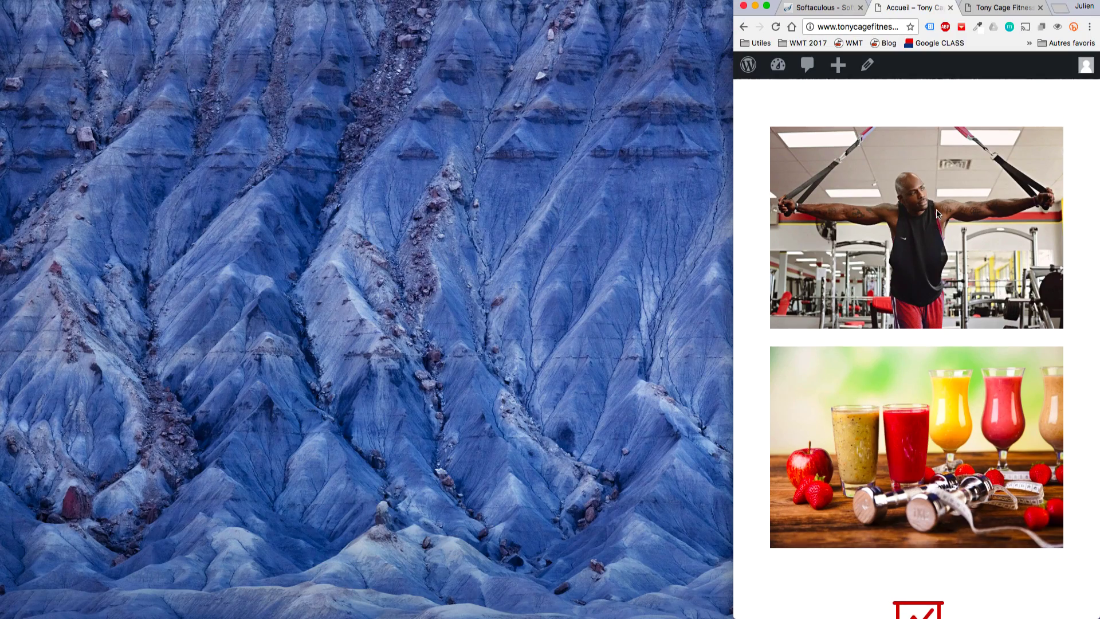
pyautogui.scroll(-3, 938, 214)
pyautogui.scroll(-3, 949, 347)
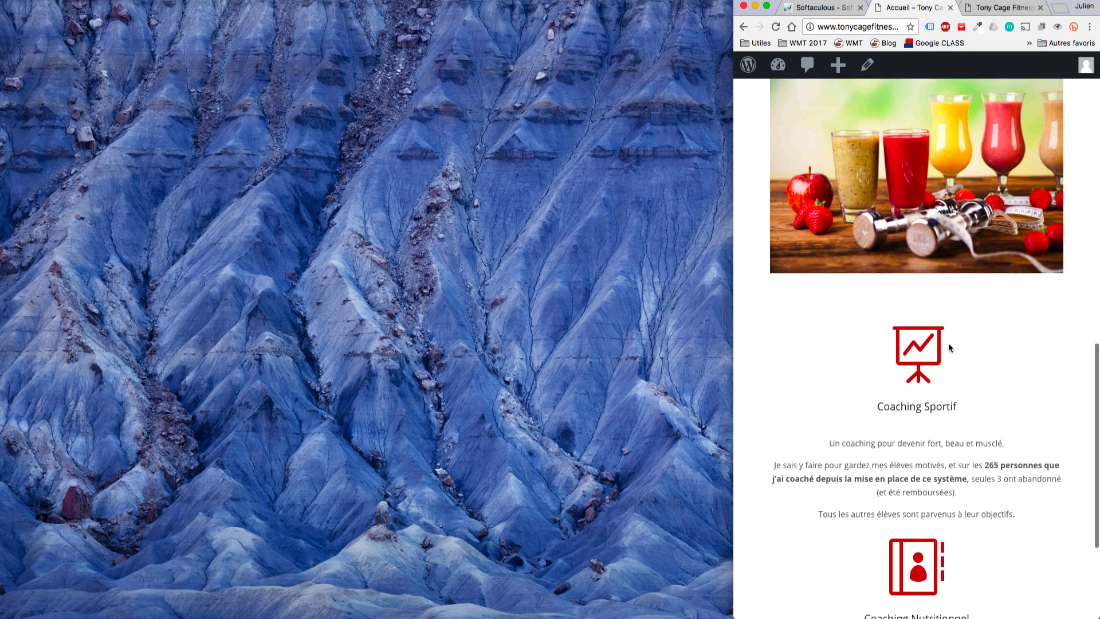
pyautogui.scroll(5, 931, 408)
pyautogui.scroll(6, 931, 409)
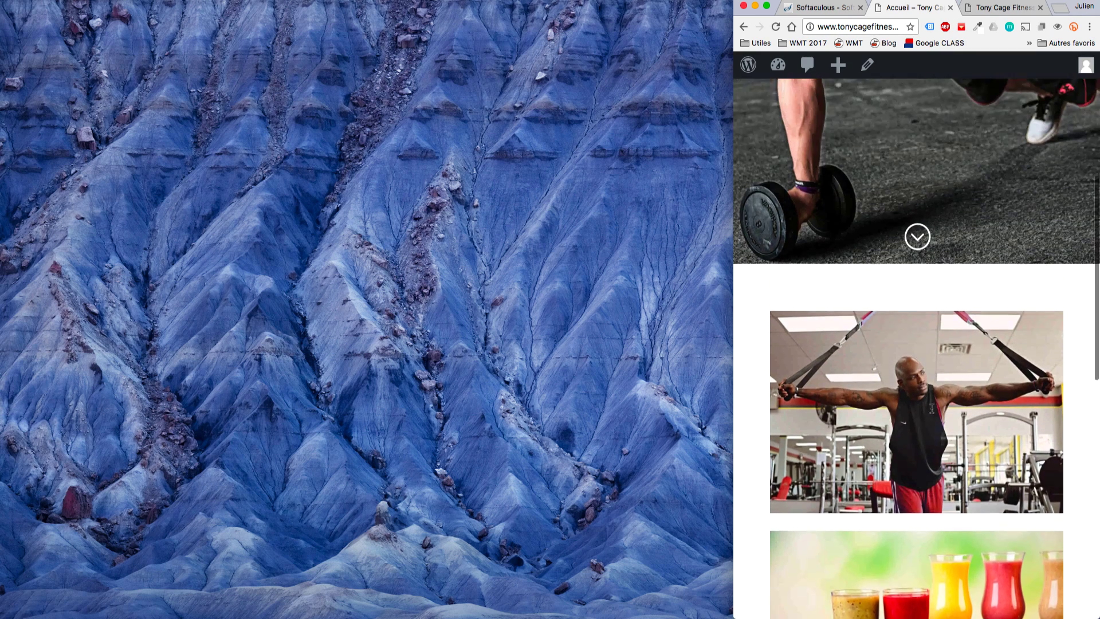
pyautogui.scroll(-8, 931, 408)
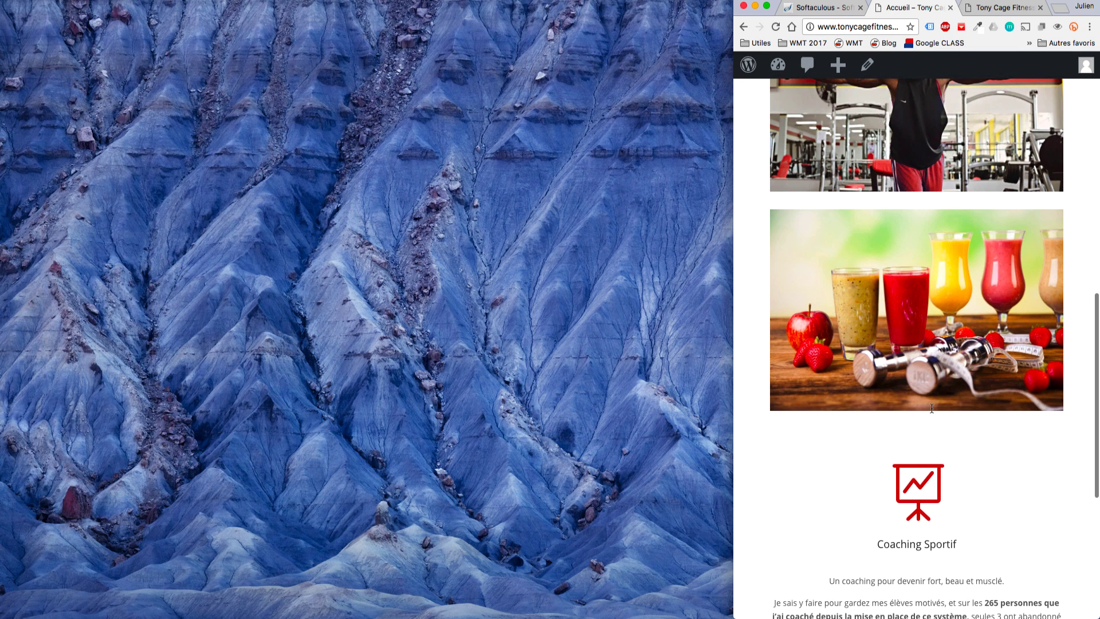
pyautogui.hotkey('ctrl', 'alt', 'Return')
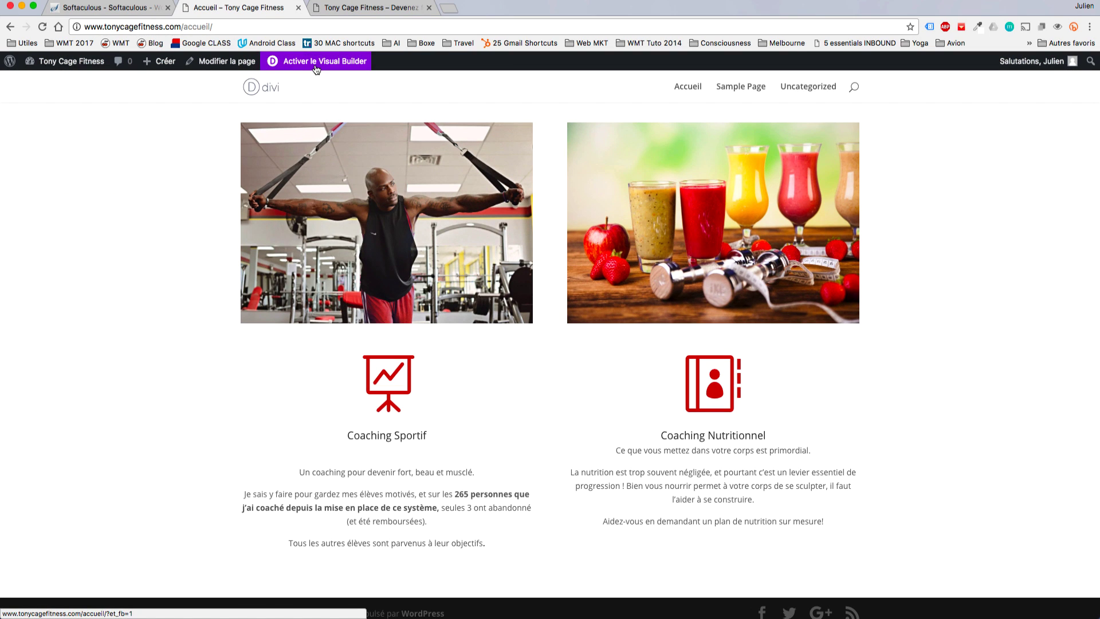
# Drag both Résumé modules back under their images, delete the empty row, and update Accueil.
pyautogui.click(241, 64)
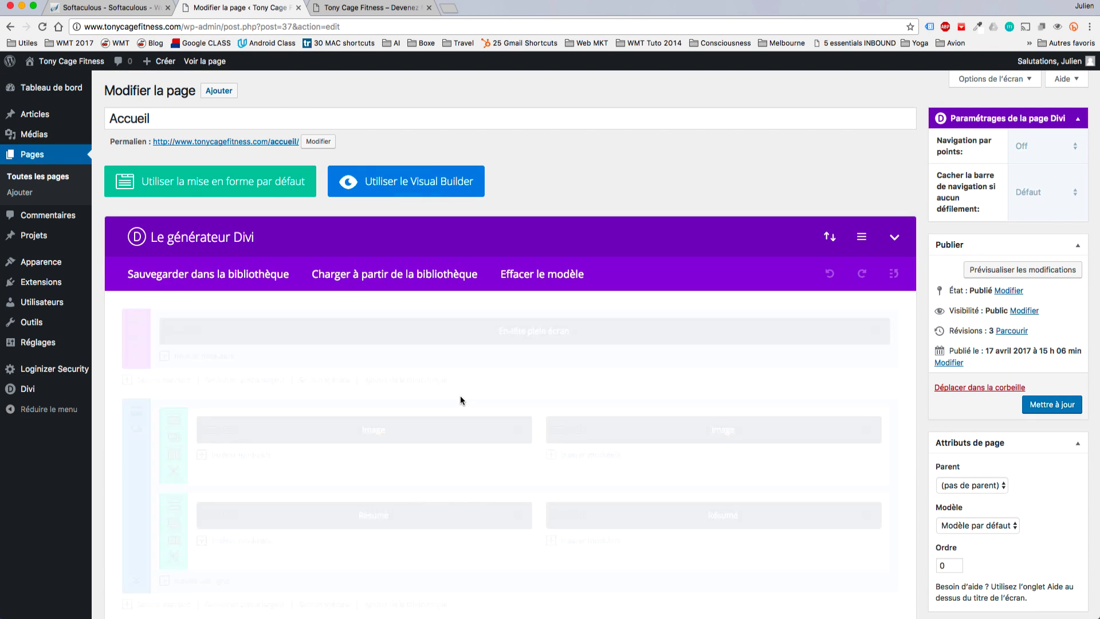
pyautogui.scroll(-2, 367, 418)
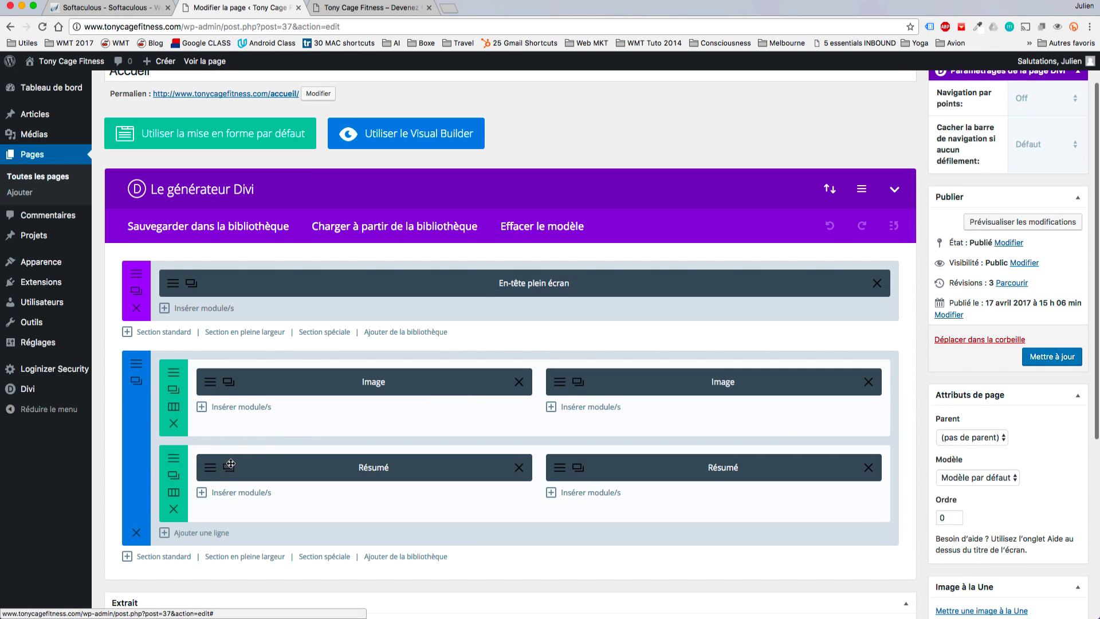
pyautogui.moveTo(230, 464); pyautogui.dragTo(292, 378)
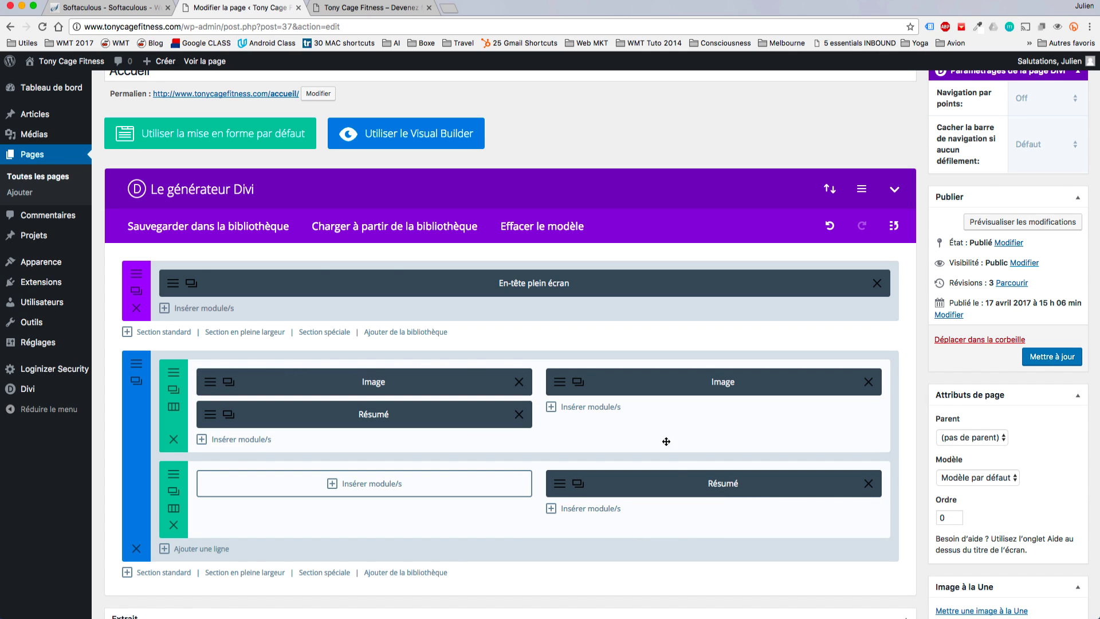
pyautogui.moveTo(674, 481); pyautogui.dragTo(670, 410)
pyautogui.moveTo(612, 484); pyautogui.dragTo(607, 421)
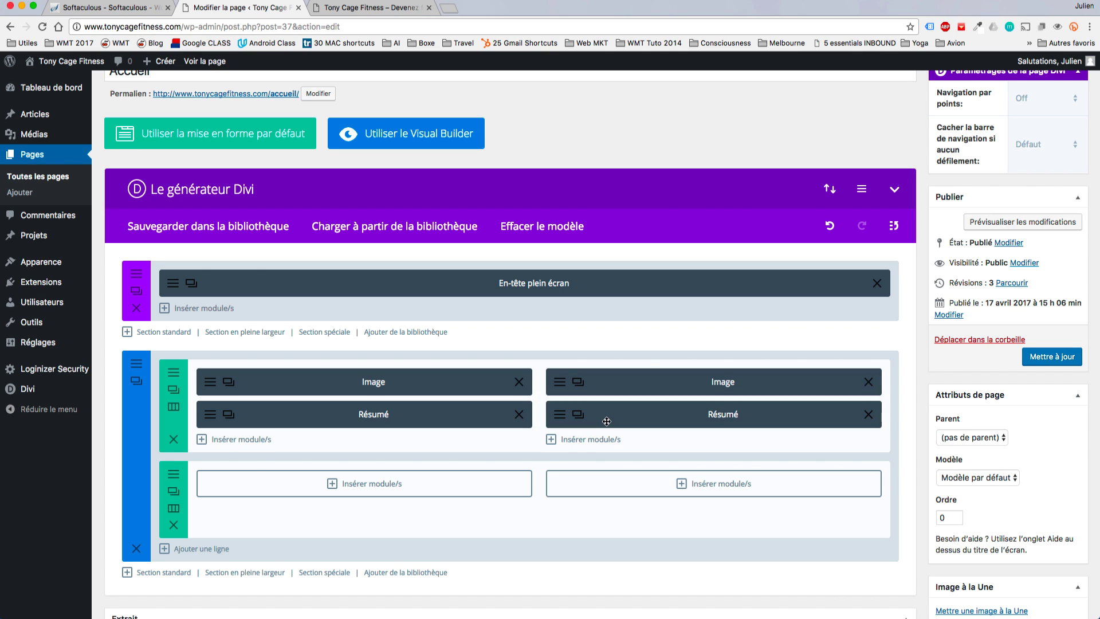
pyautogui.click(174, 525)
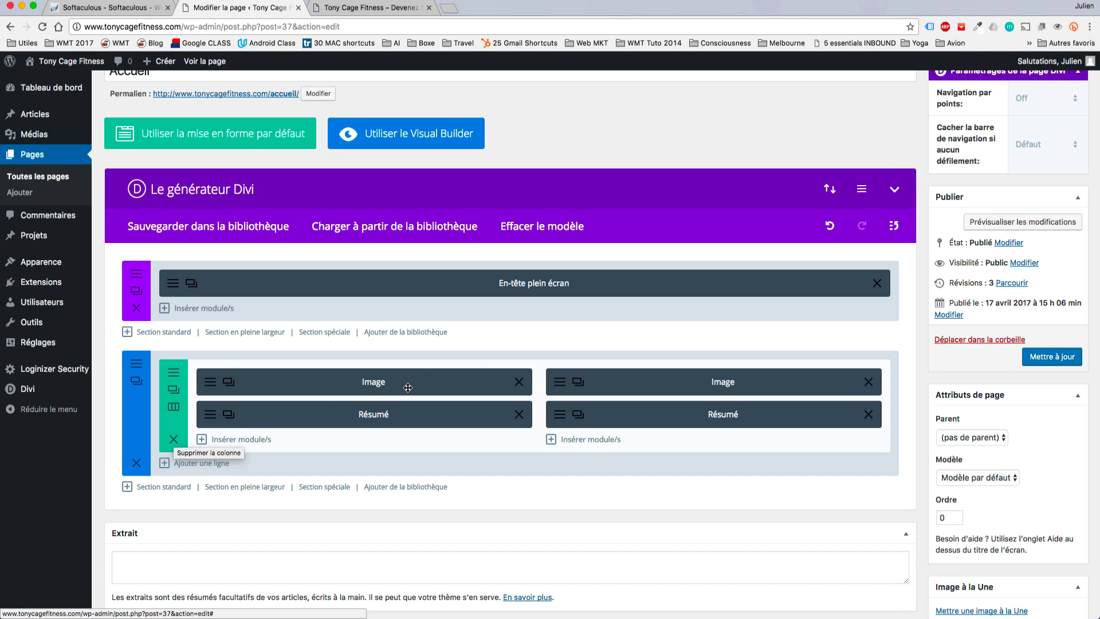
pyautogui.click(1067, 357)
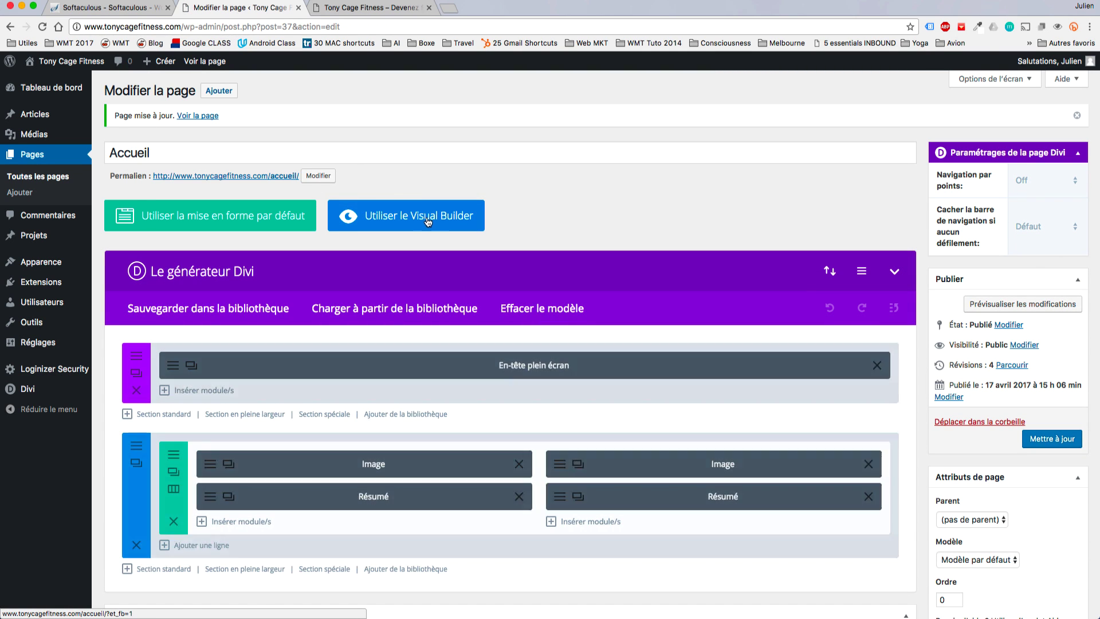
pyautogui.click(391, 217)
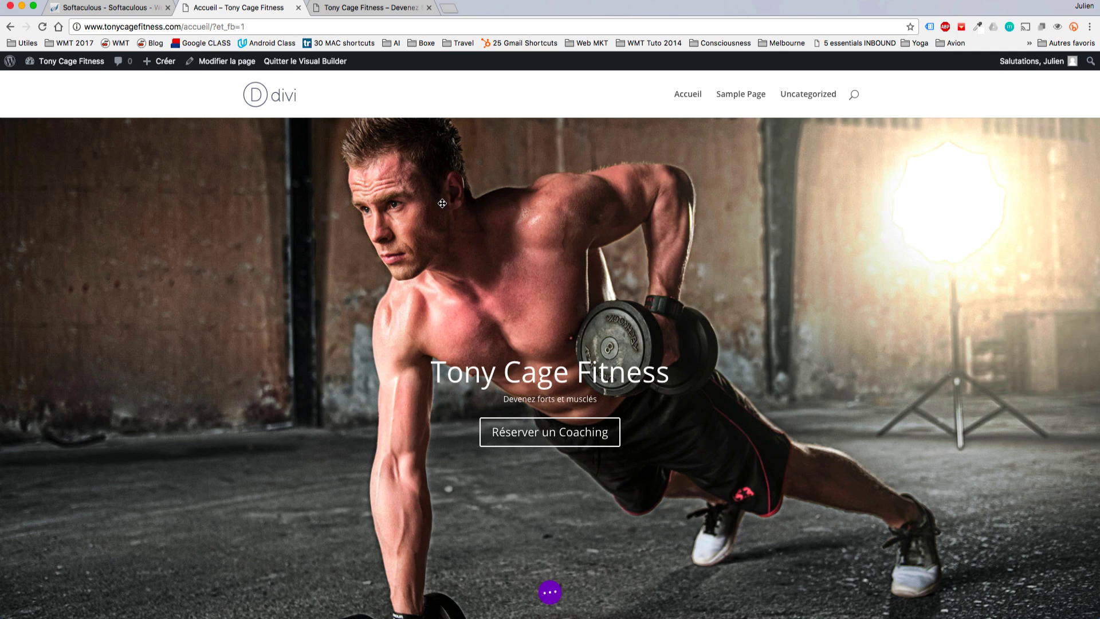
# Check the coaching columns at half and full screen width, then add a section below them.
pyautogui.scroll(-10, 537, 279)
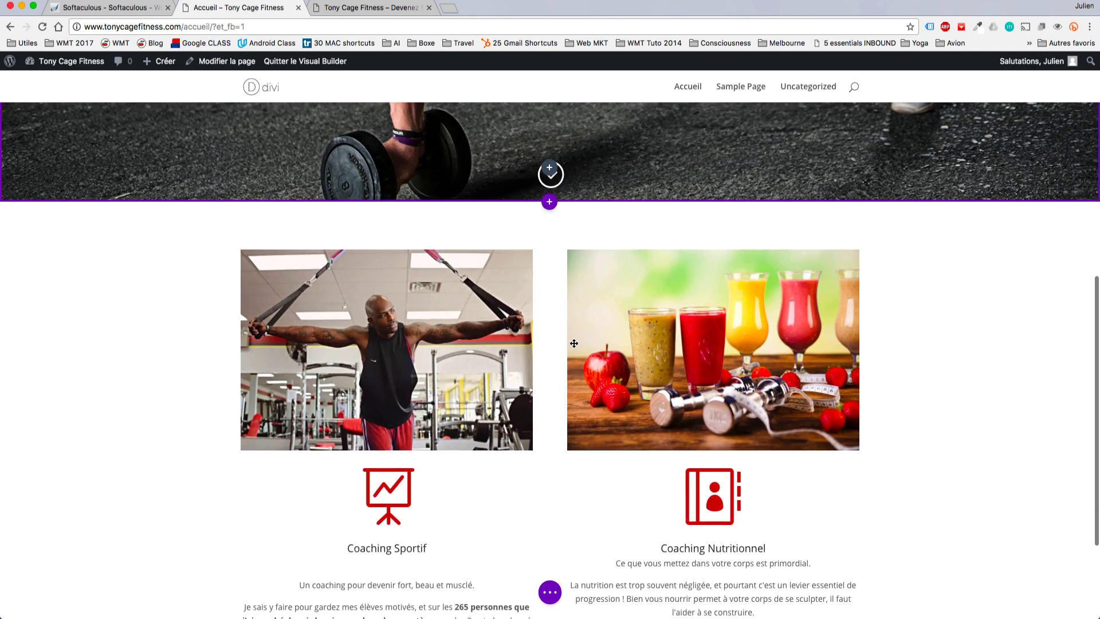
pyautogui.hotkey('ctrl', 'alt', 'Right')
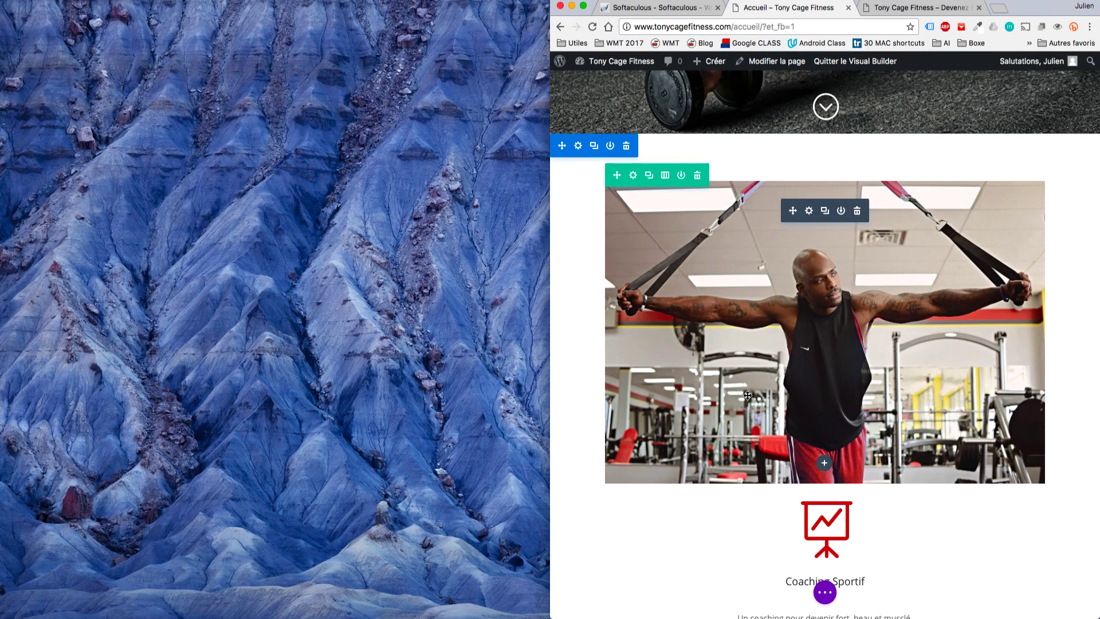
pyautogui.scroll(-15, 748, 395)
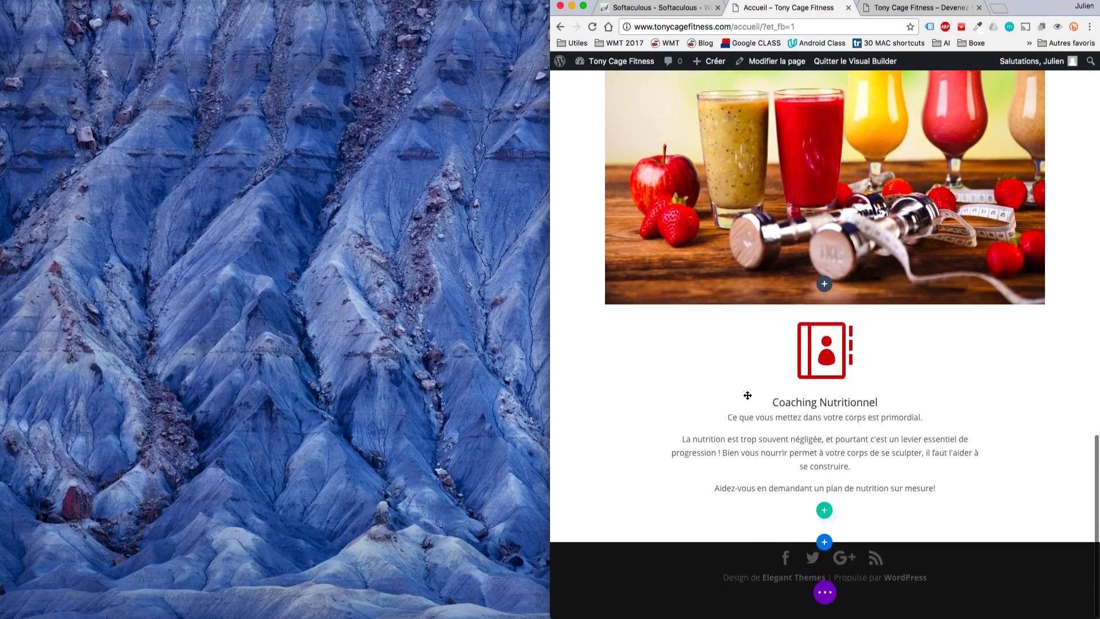
pyautogui.scroll(10, 747, 395)
pyautogui.scroll(2, 747, 396)
pyautogui.scroll(-5, 747, 395)
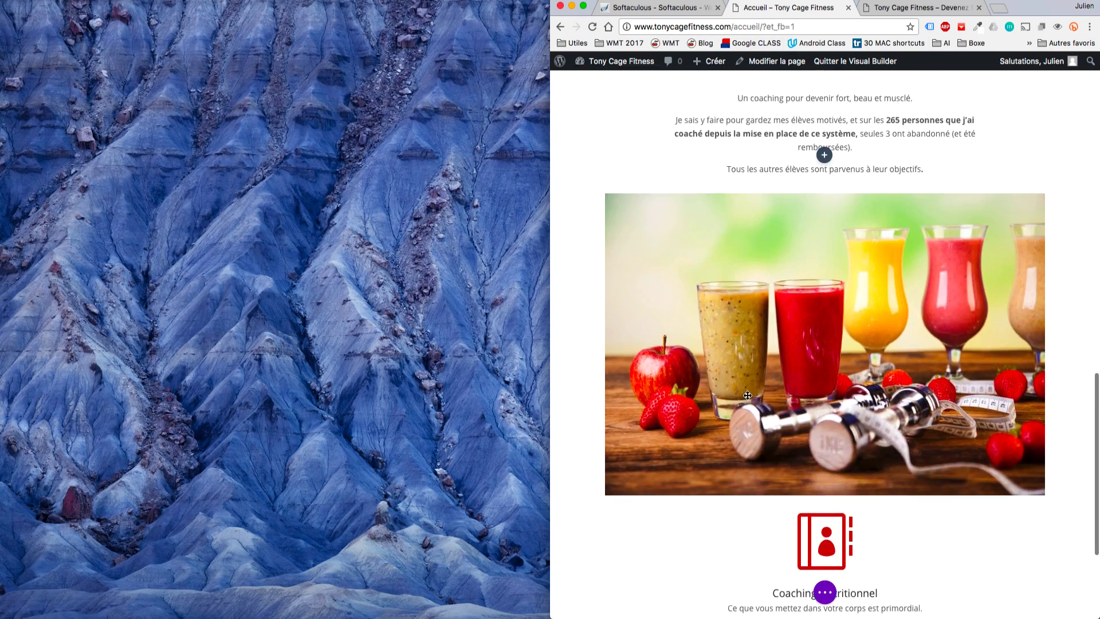
pyautogui.press('ctrl+super+f')
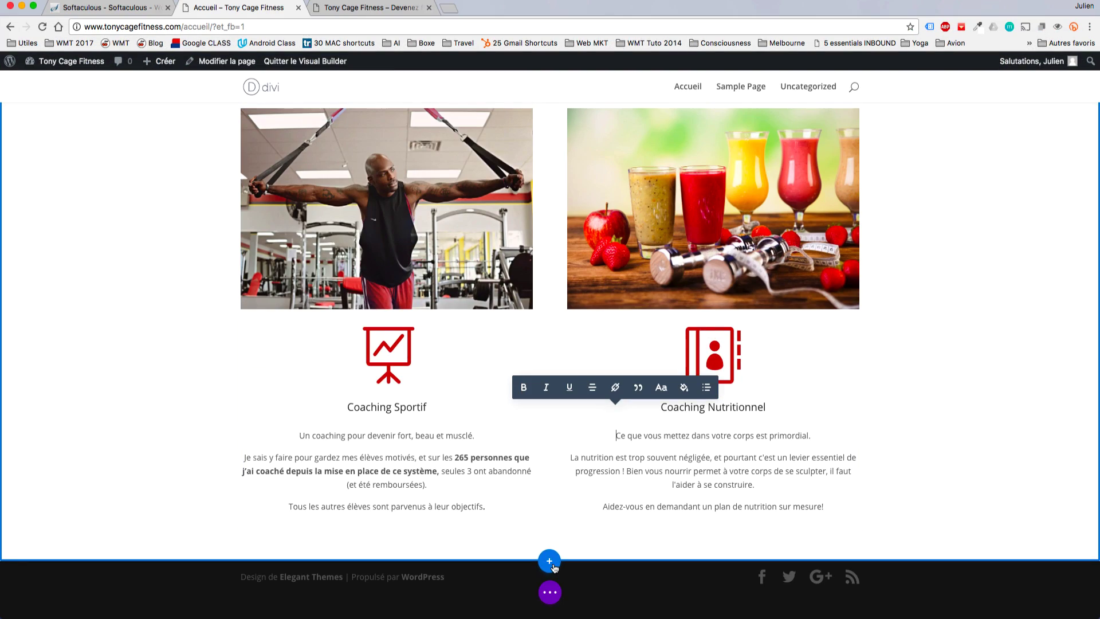
pyautogui.click(554, 567)
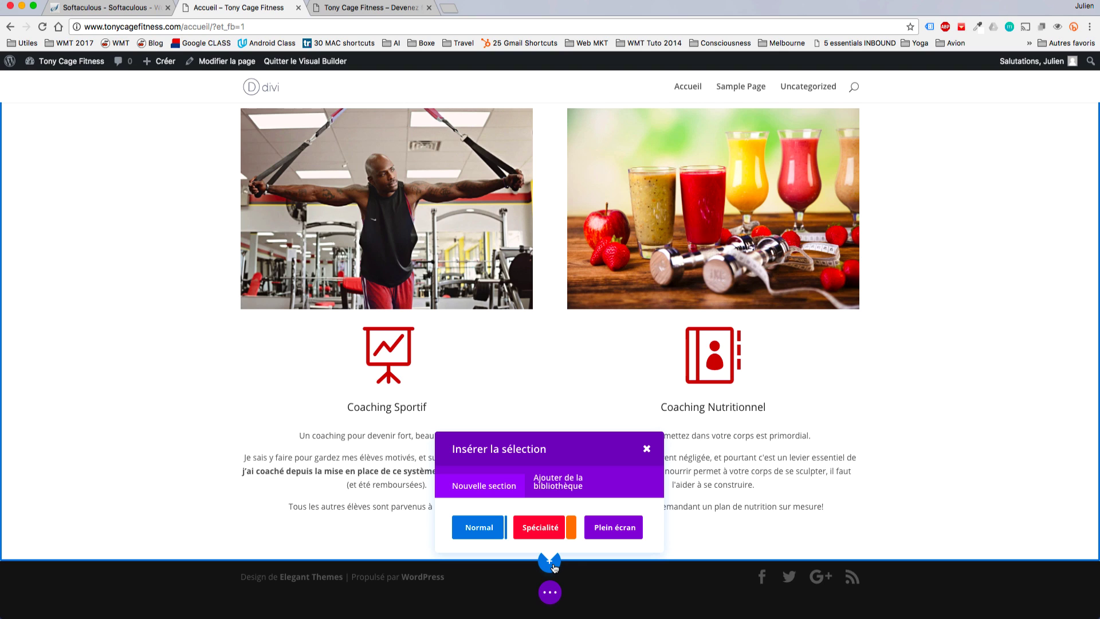
# Add a standard one-column section with a Call-to-action module below the coaching row.
pyautogui.click(483, 528)
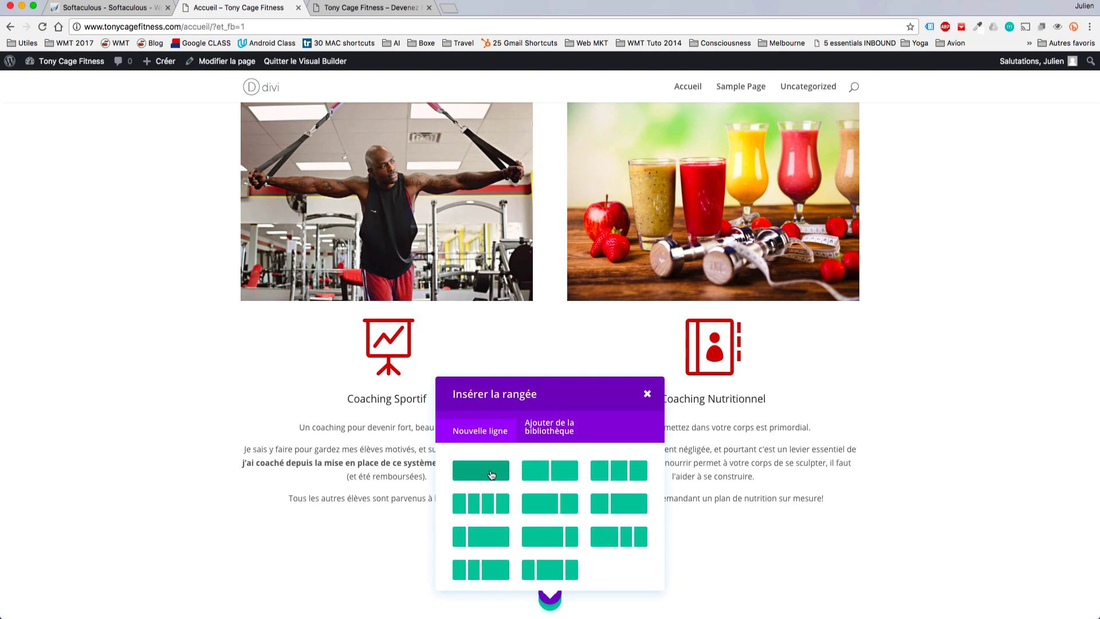
pyautogui.click(474, 471)
pyautogui.scroll(10, 524, 478)
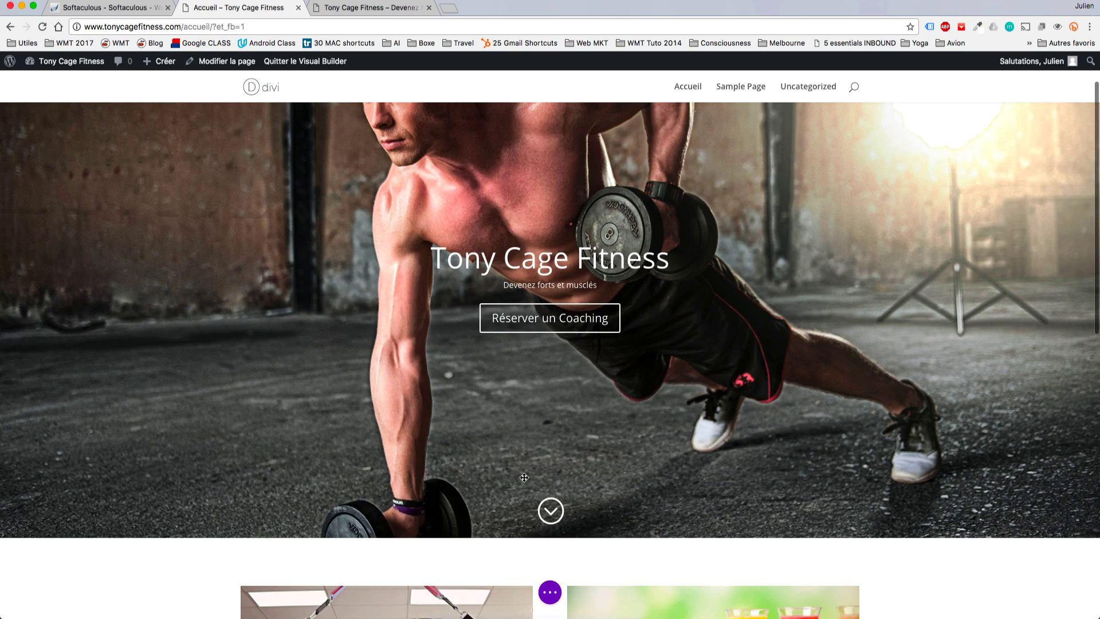
pyautogui.scroll(-10, 524, 478)
pyautogui.click(549, 483)
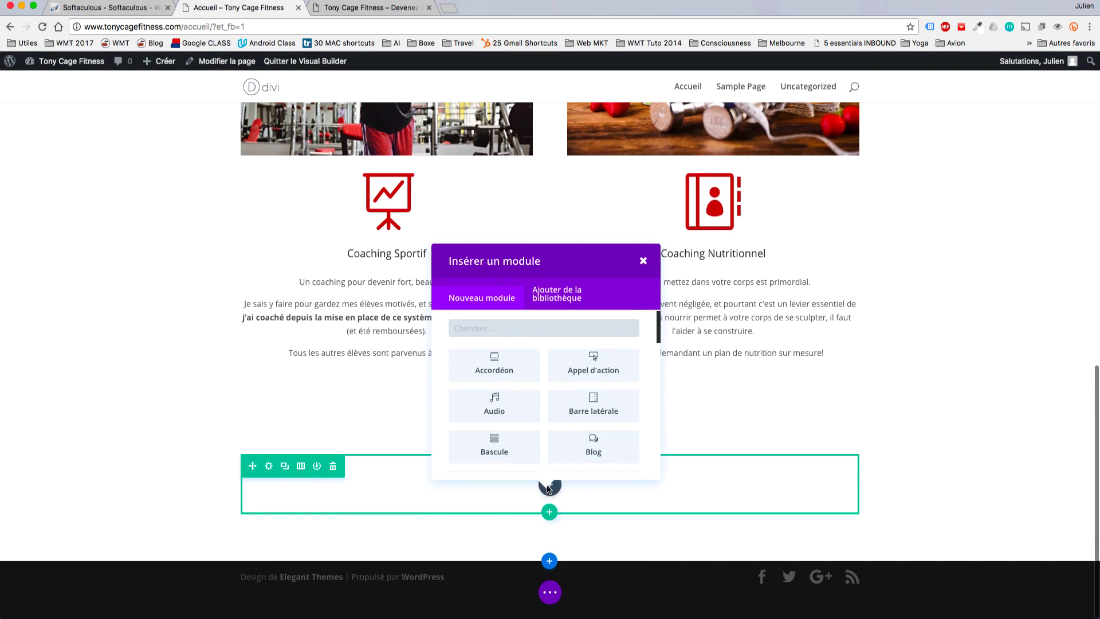
pyautogui.scroll(-1, 613, 406)
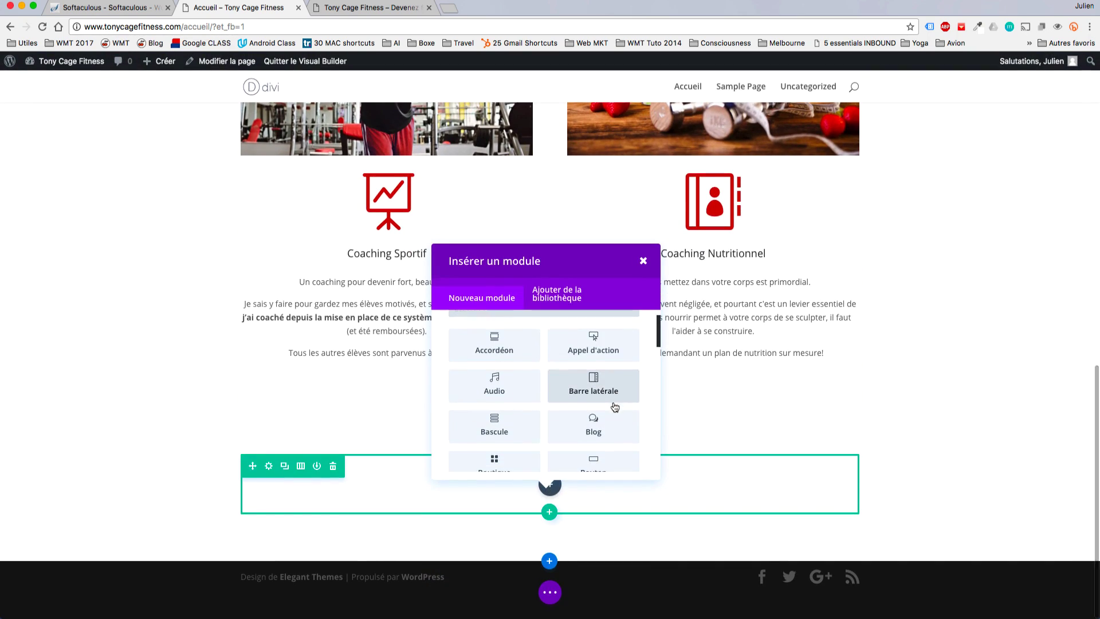
pyautogui.click(592, 349)
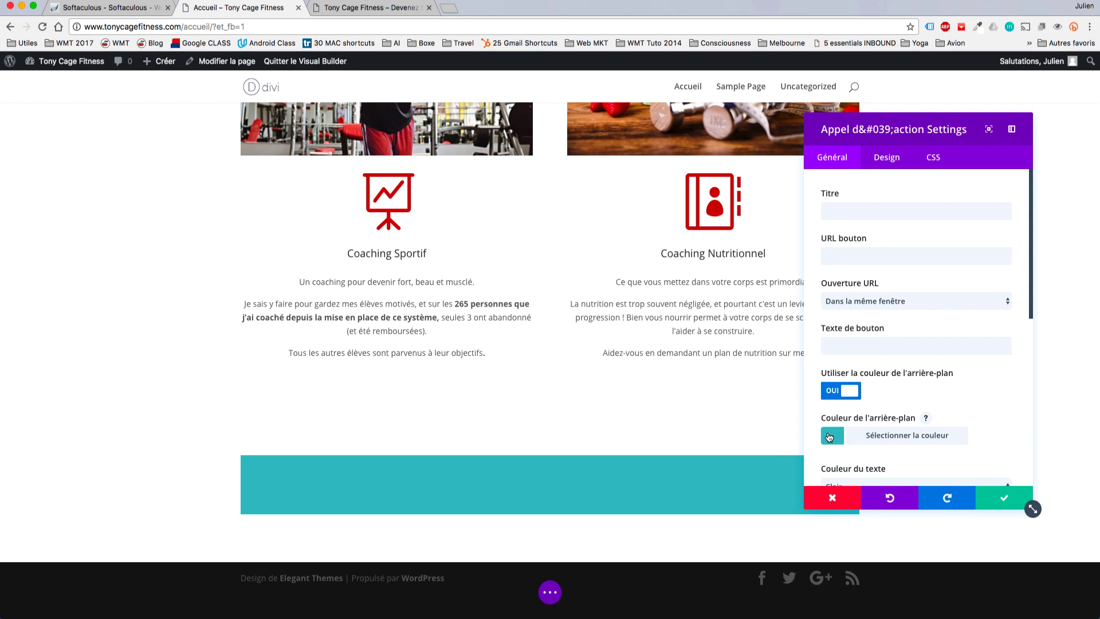
# Enter the title 'Les cours de Fitness', button URL '#' and button text 'Voir les Cours'.
pyautogui.click(838, 438)
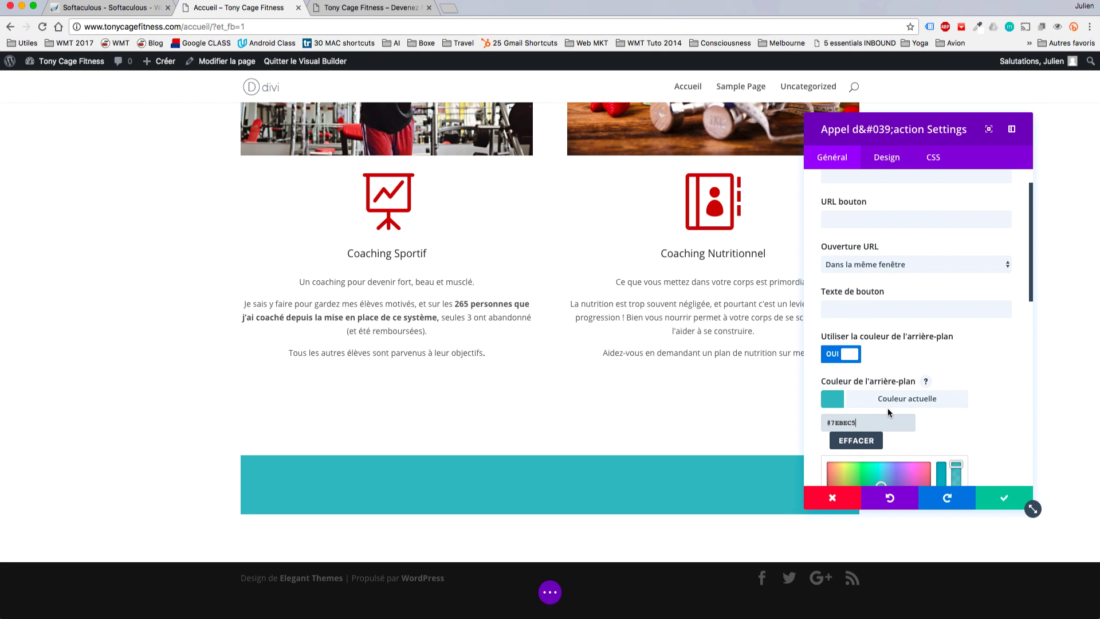
pyautogui.click(888, 408)
pyautogui.click(860, 211)
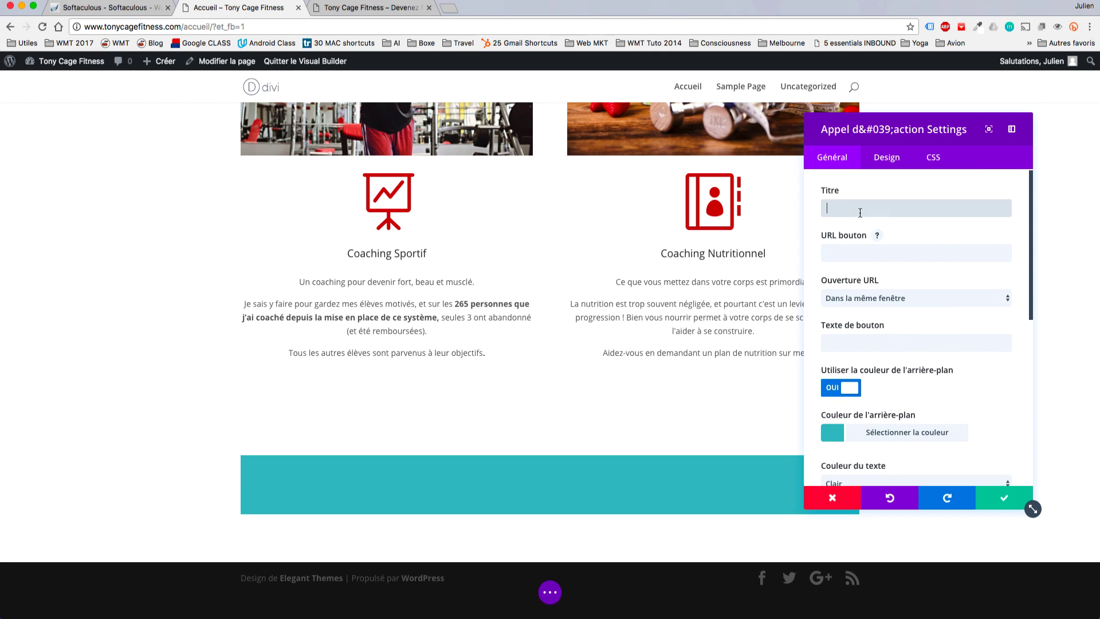
pyautogui.write('Le')
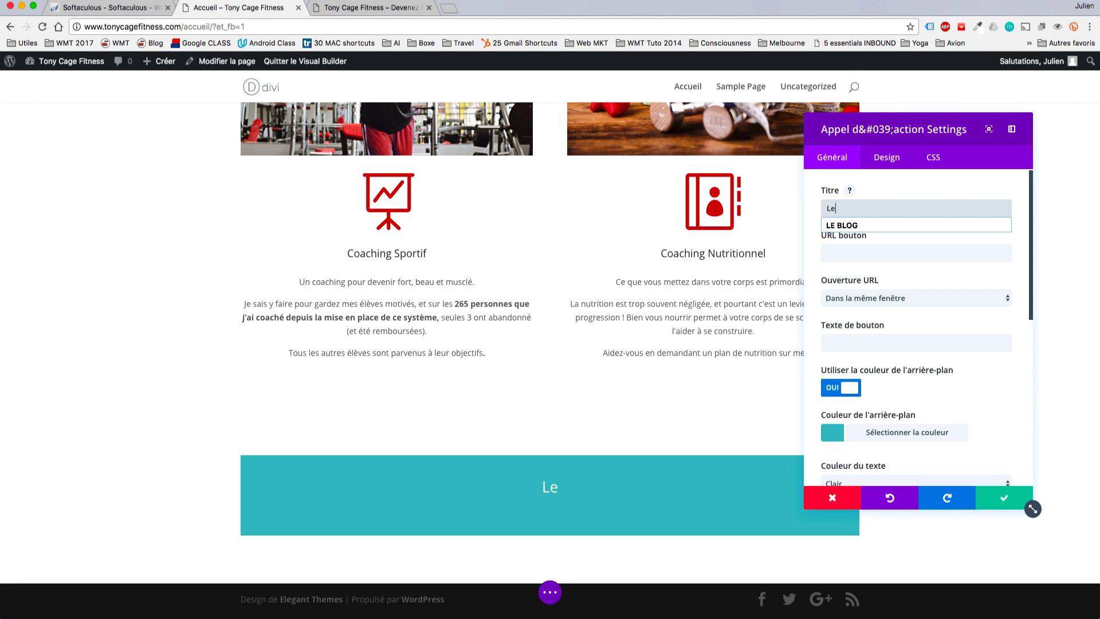
pyautogui.write('s cours de Fitness')
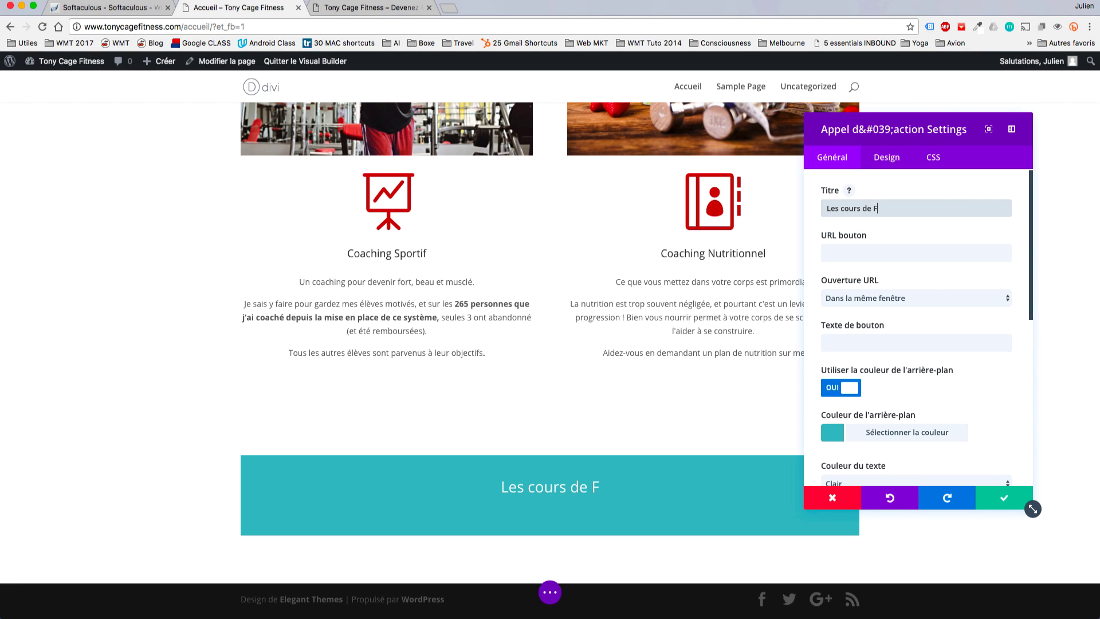
pyautogui.click(874, 255)
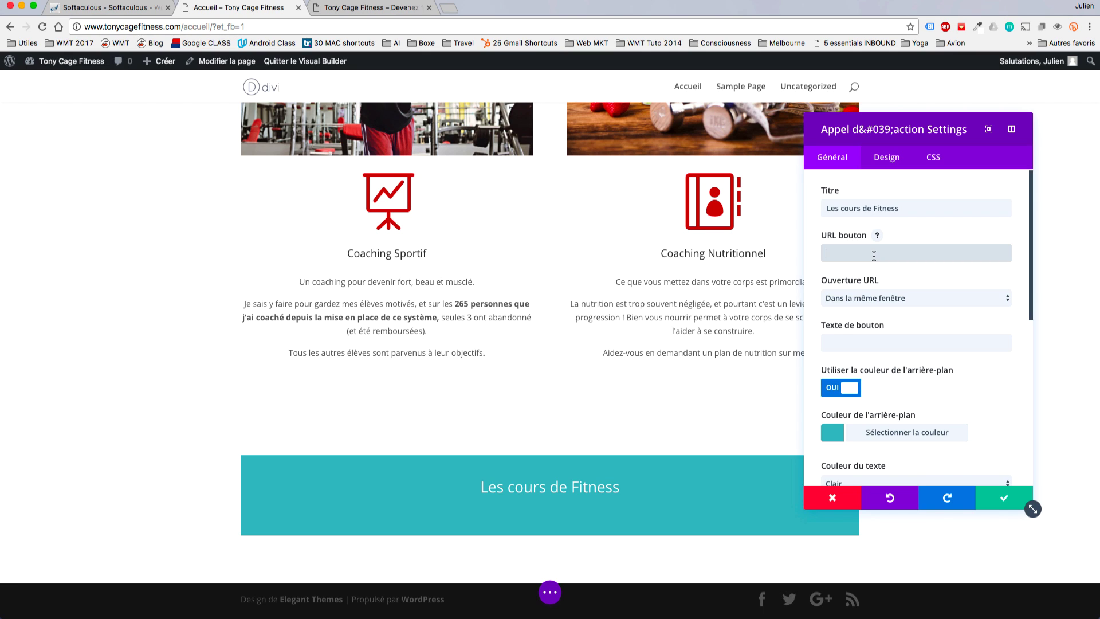
pyautogui.write('#')
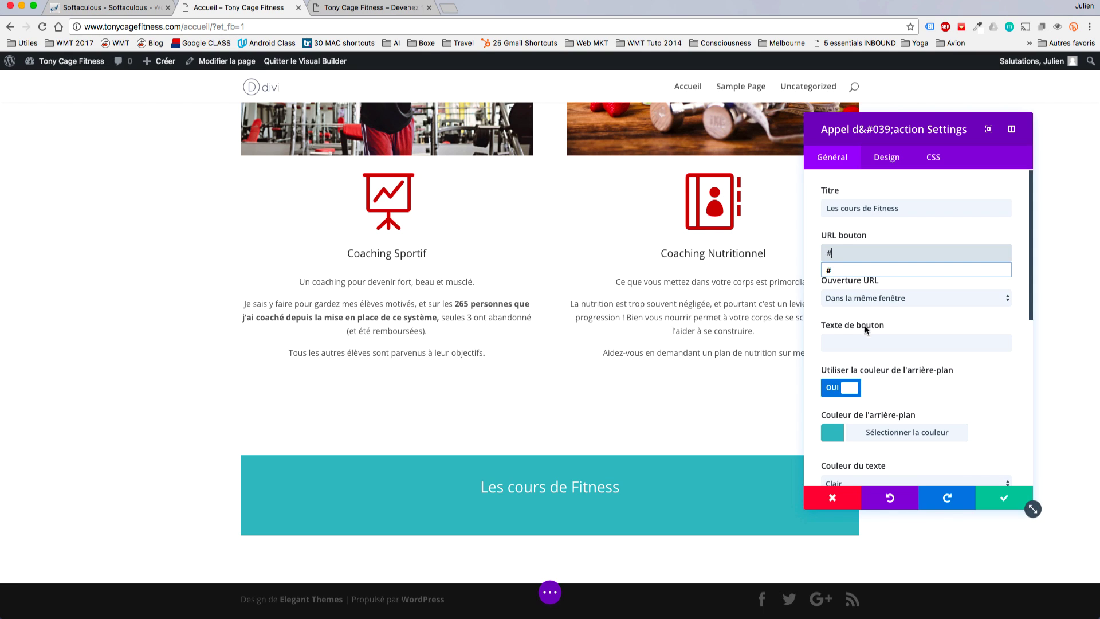
pyautogui.click(861, 337)
pyautogui.click(854, 344)
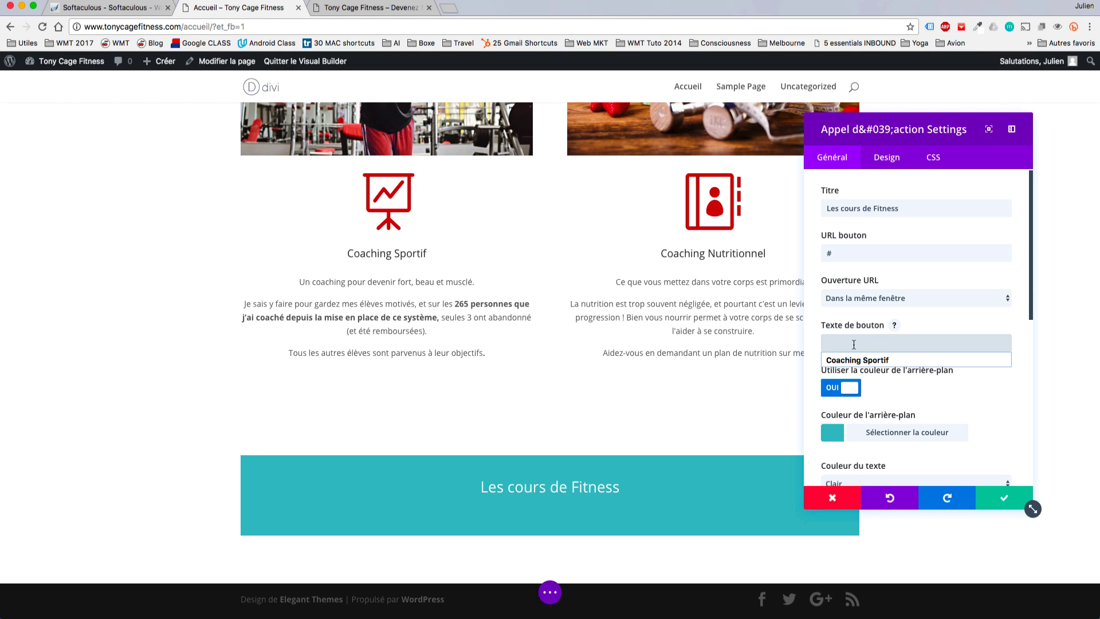
pyautogui.write('Voir les Cours')
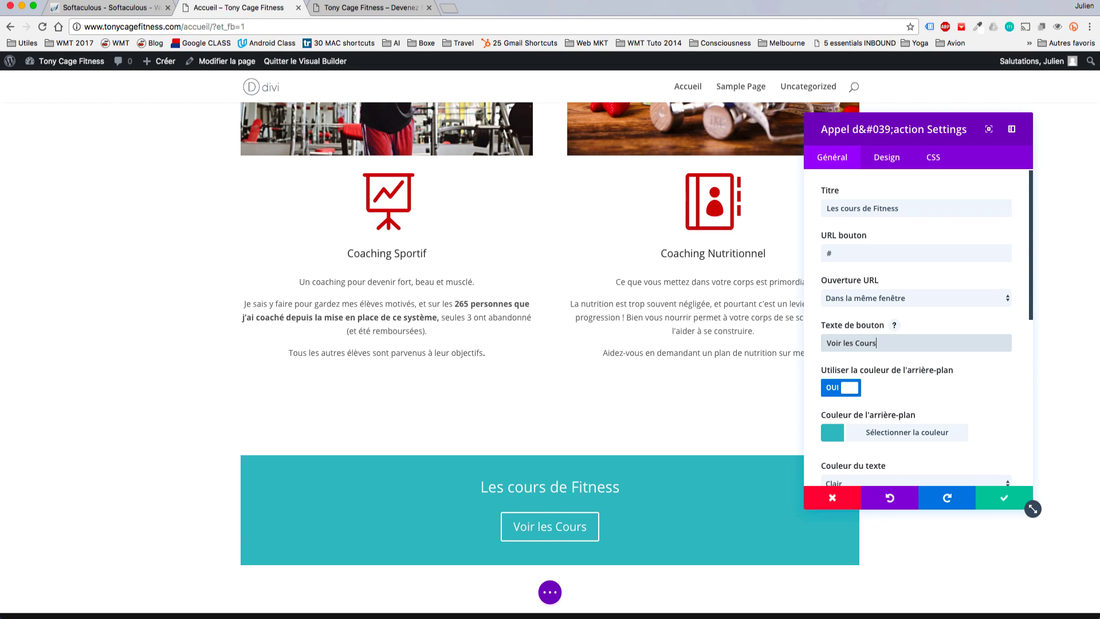
# Set the call-to-action background to black and paste the prepared body text and list.
pyautogui.click(829, 438)
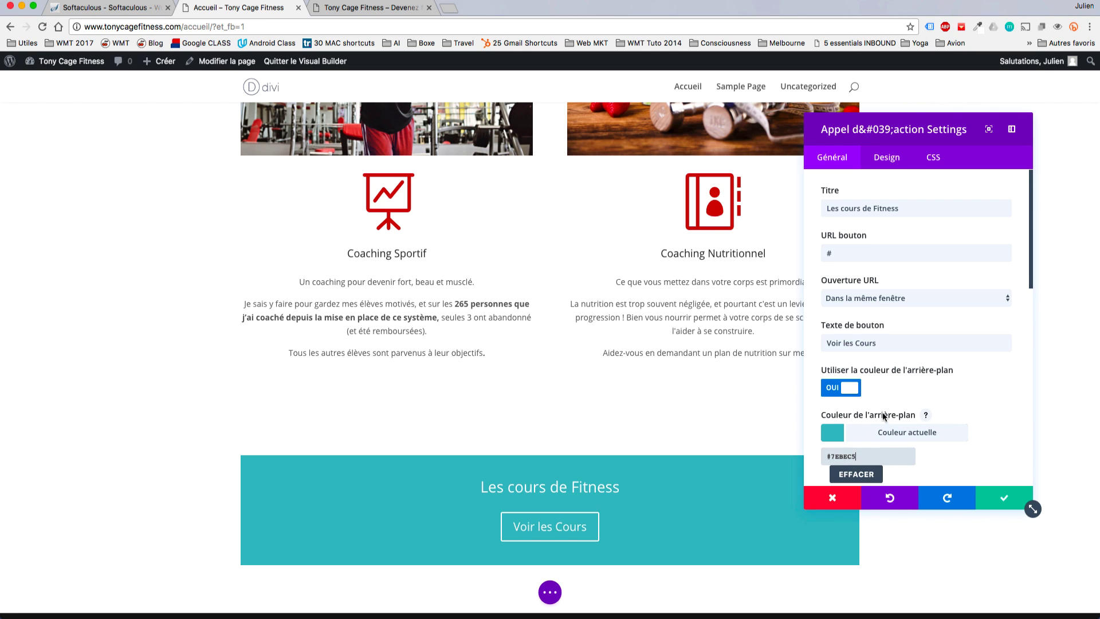
pyautogui.scroll(-5, 916, 344)
pyautogui.click(831, 480)
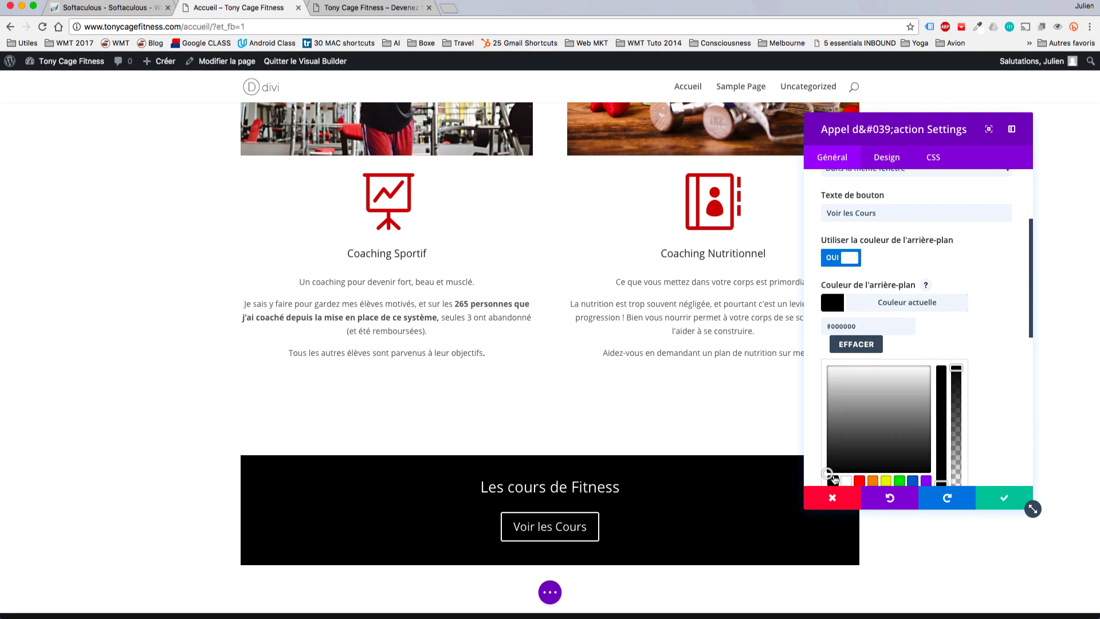
pyautogui.click(1024, 328)
pyautogui.scroll(-1, 1025, 327)
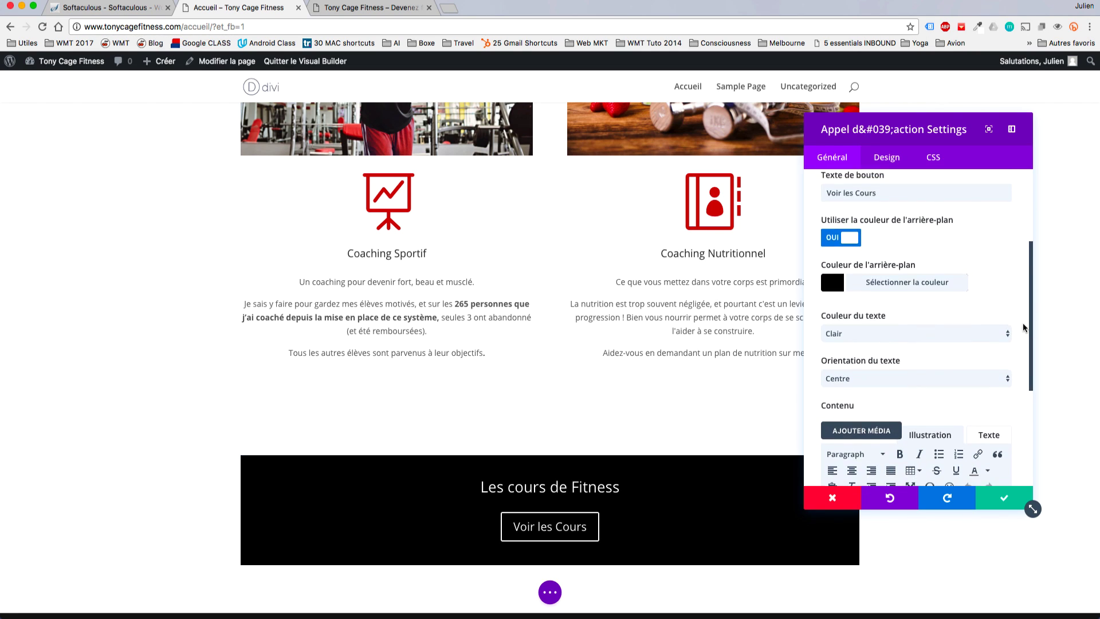
pyautogui.scroll(1, 1024, 327)
pyautogui.scroll(-3, 1024, 328)
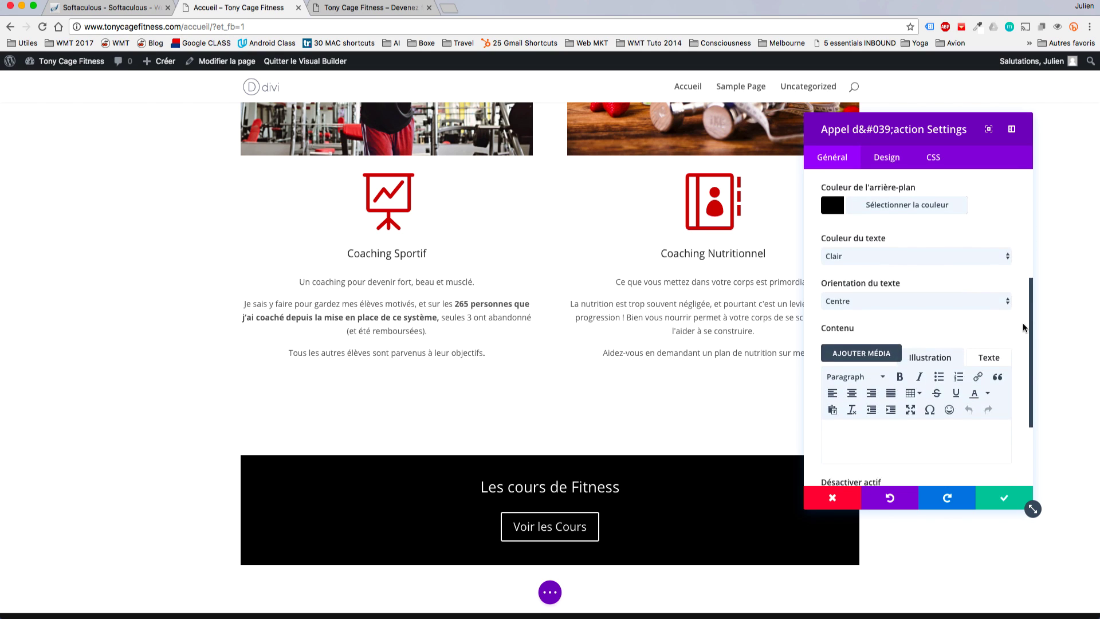
pyautogui.scroll(-2, 1022, 322)
pyautogui.click(986, 385)
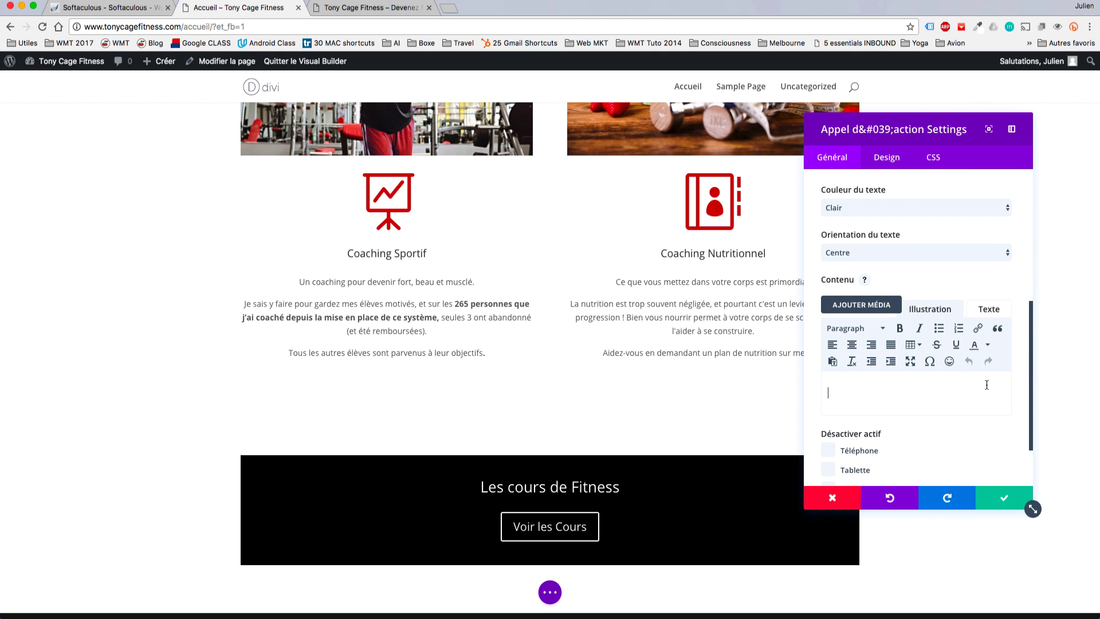
pyautogui.press('super+v')
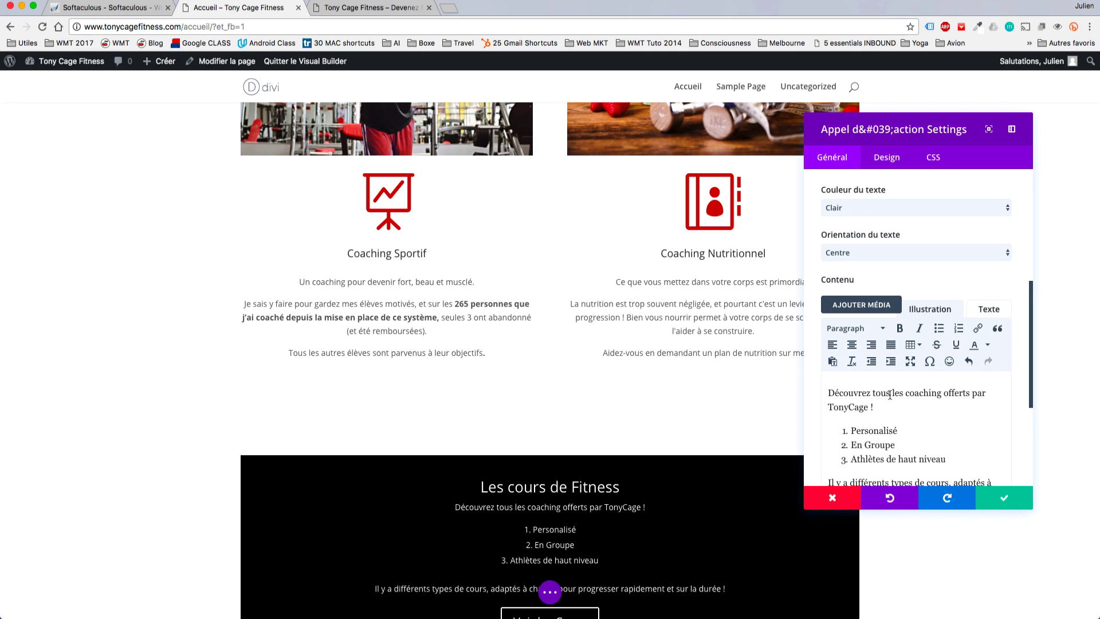
# Keep the text light and centred after trying other options, then save the call-to-action.
pyautogui.scroll(-1, 891, 398)
pyautogui.scroll(3, 891, 398)
pyautogui.click(905, 333)
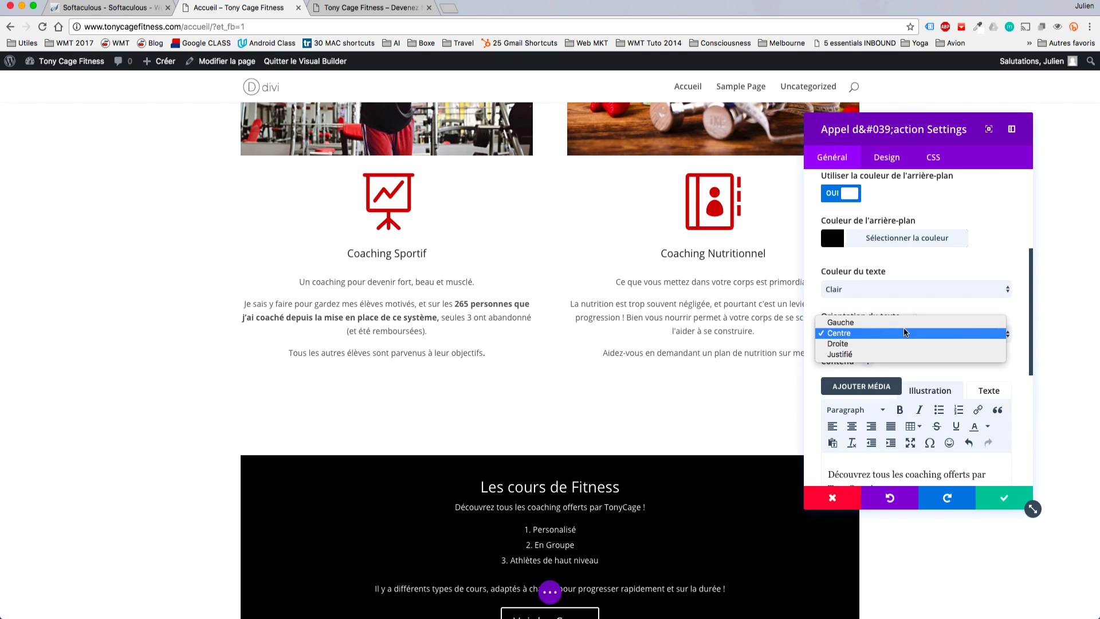
pyautogui.click(897, 323)
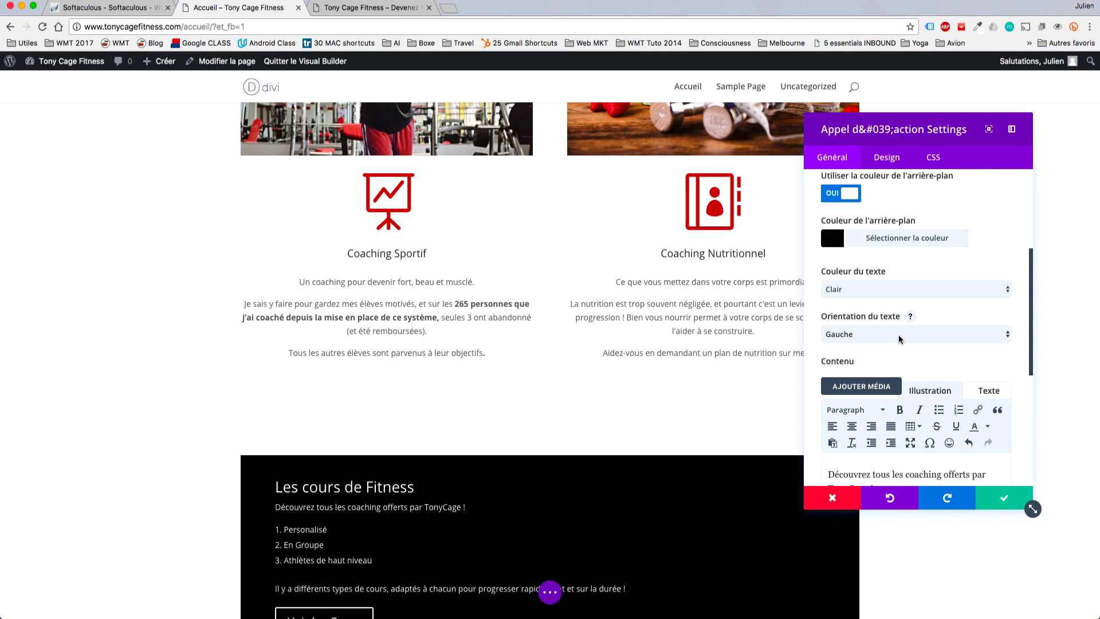
pyautogui.click(898, 339)
pyautogui.click(898, 345)
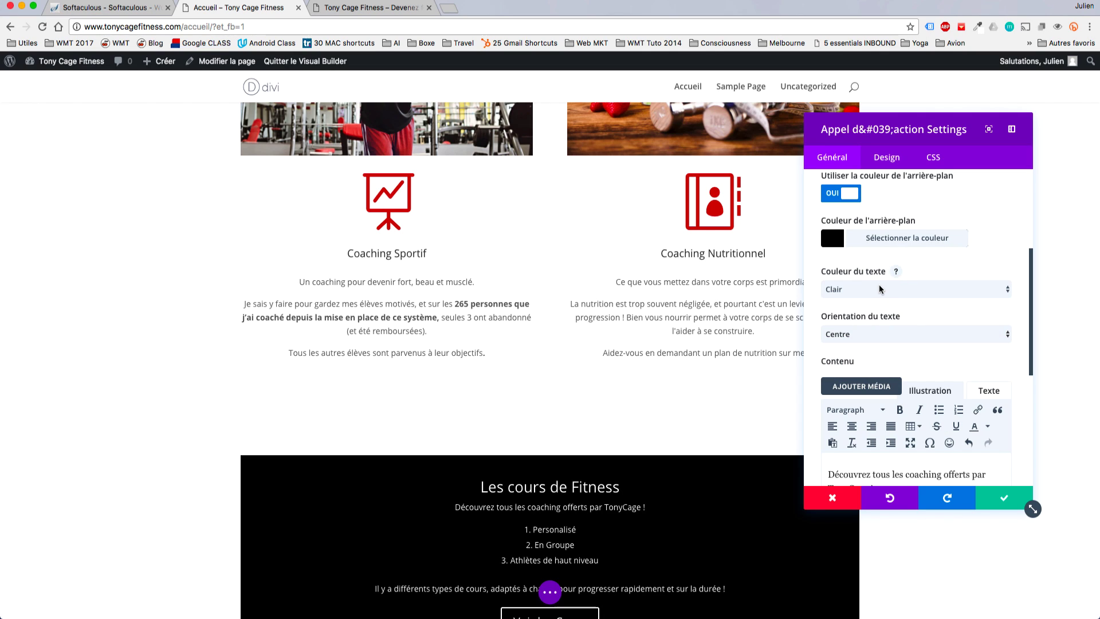
pyautogui.click(881, 289)
pyautogui.click(871, 302)
pyautogui.click(881, 289)
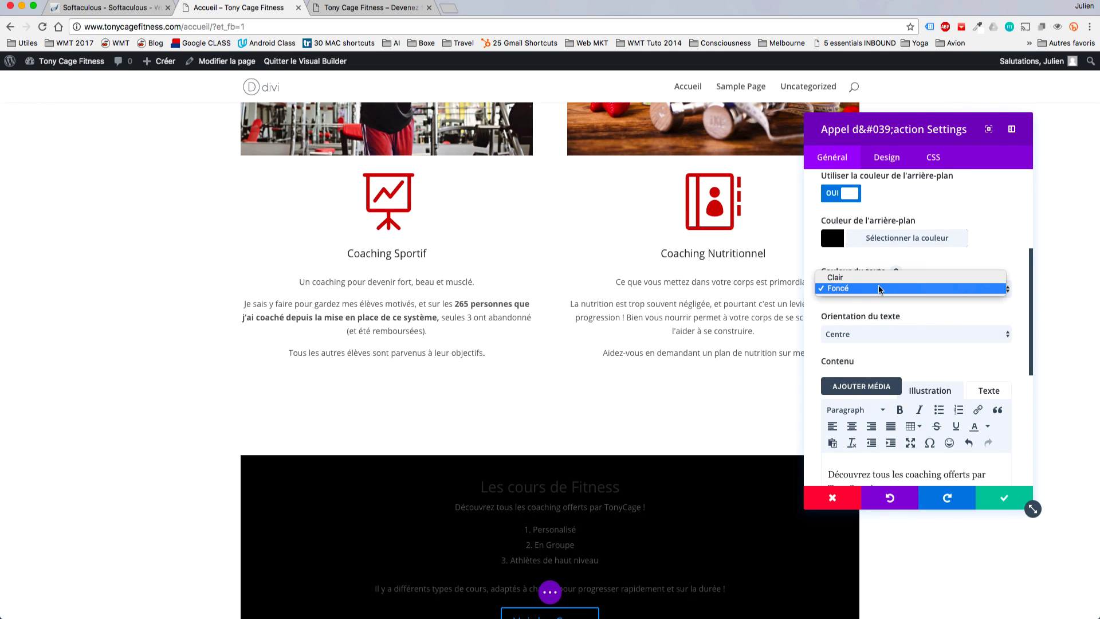
pyautogui.click(879, 278)
pyautogui.scroll(2, 936, 289)
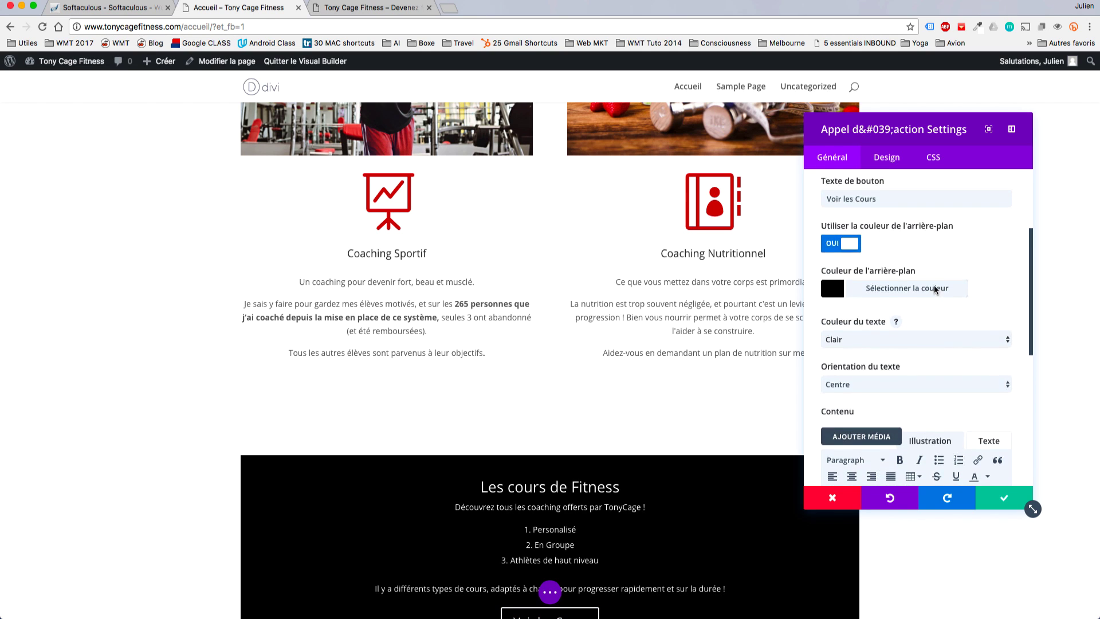
pyautogui.scroll(2, 936, 289)
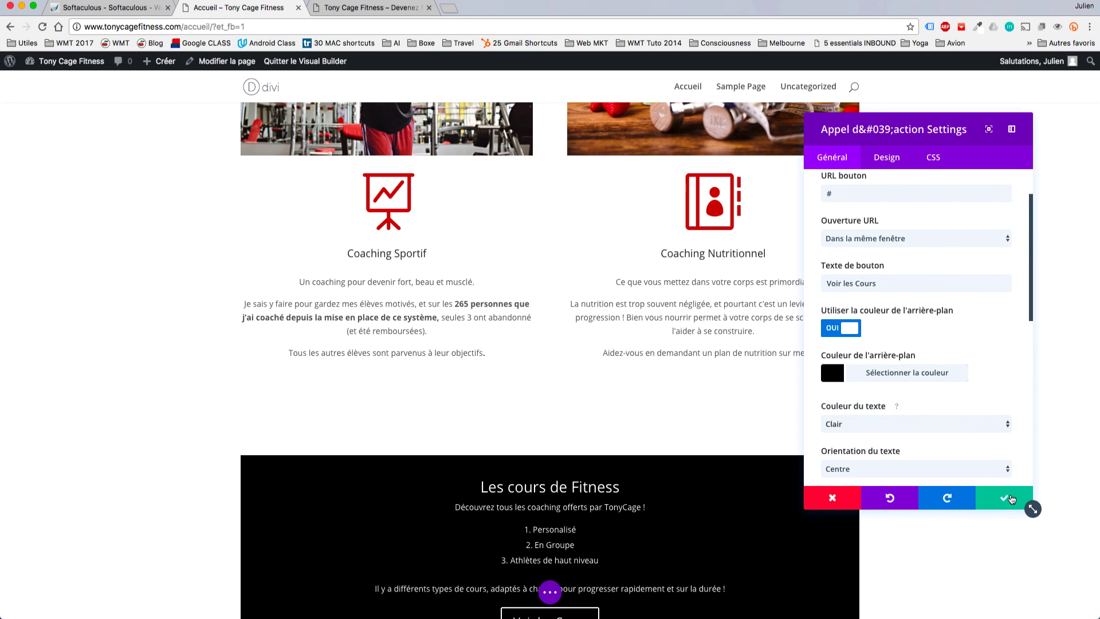
pyautogui.click(1011, 500)
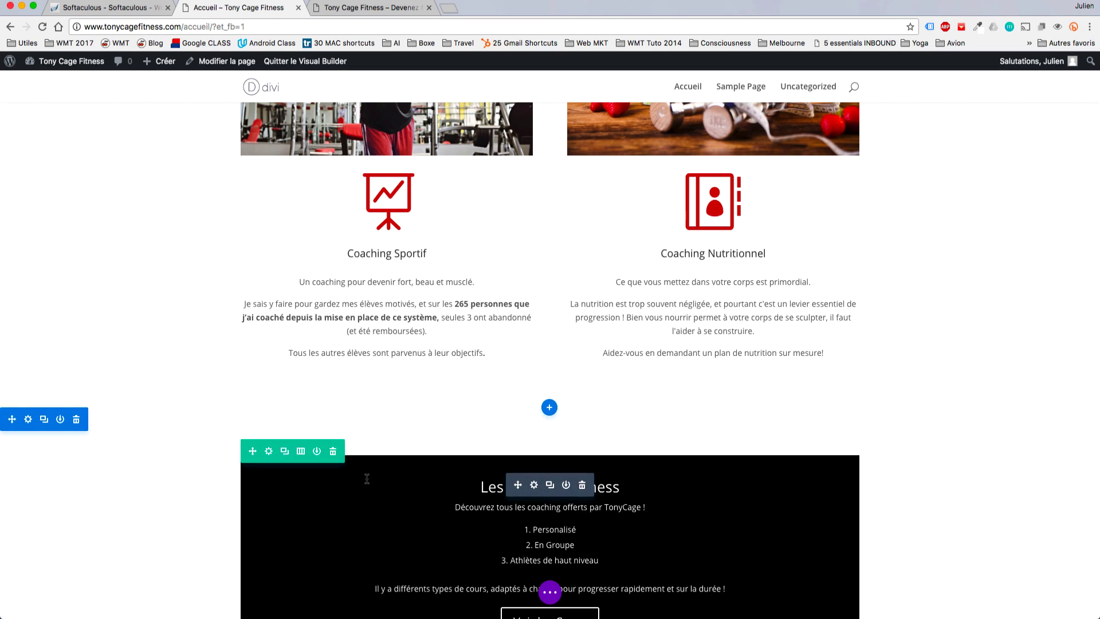
# In the black row's settings, enable full width and a custom column gutter of 1.
pyautogui.scroll(-3, 366, 479)
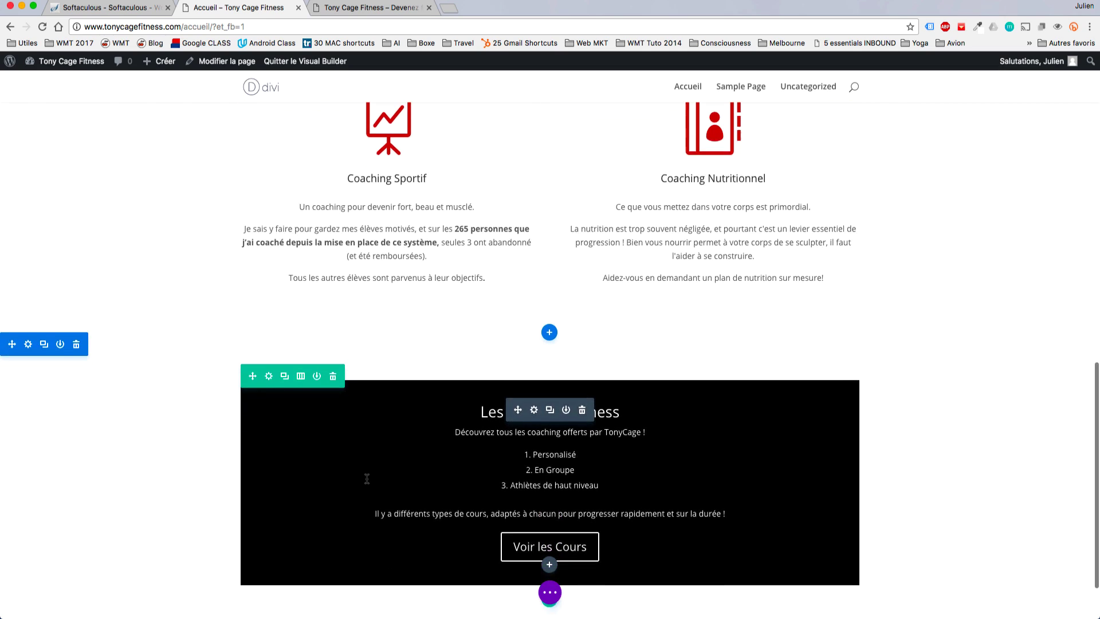
pyautogui.click(269, 370)
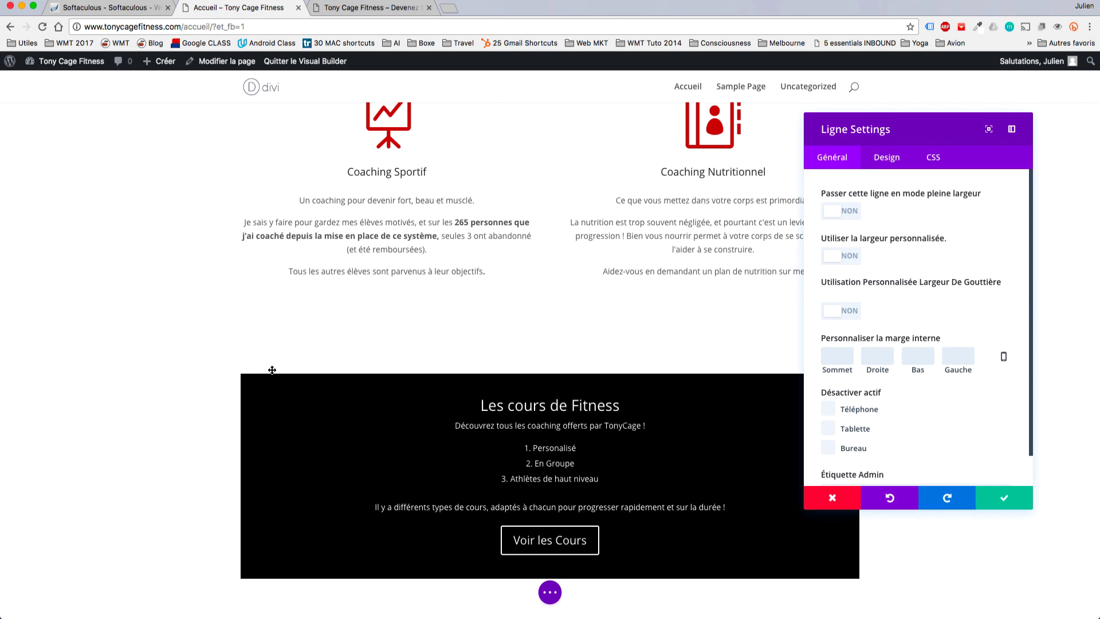
pyautogui.click(829, 210)
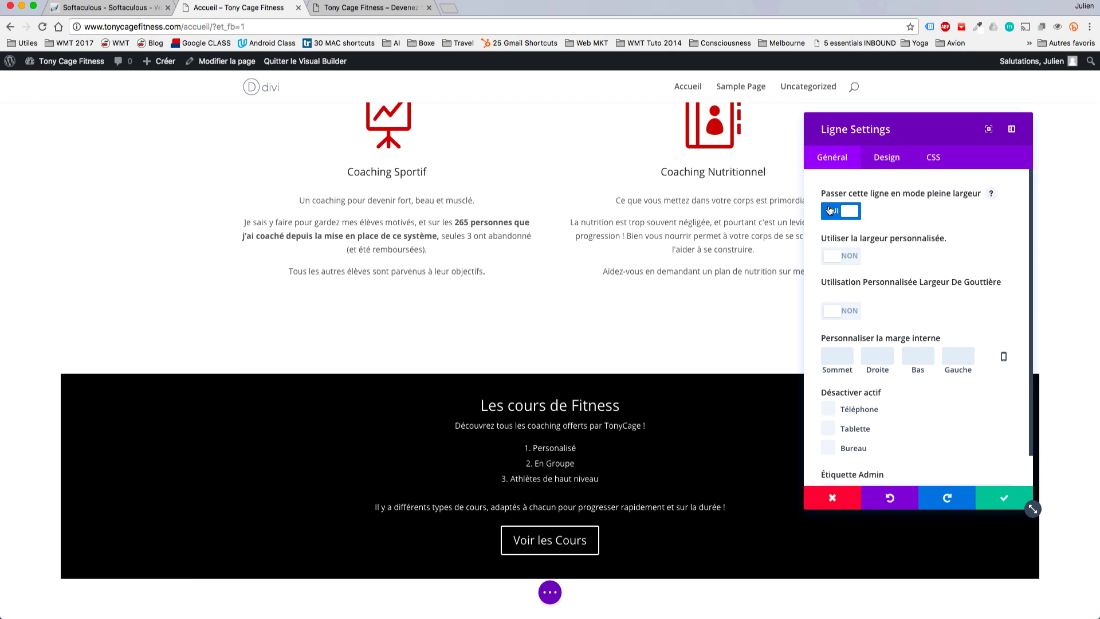
pyautogui.click(834, 312)
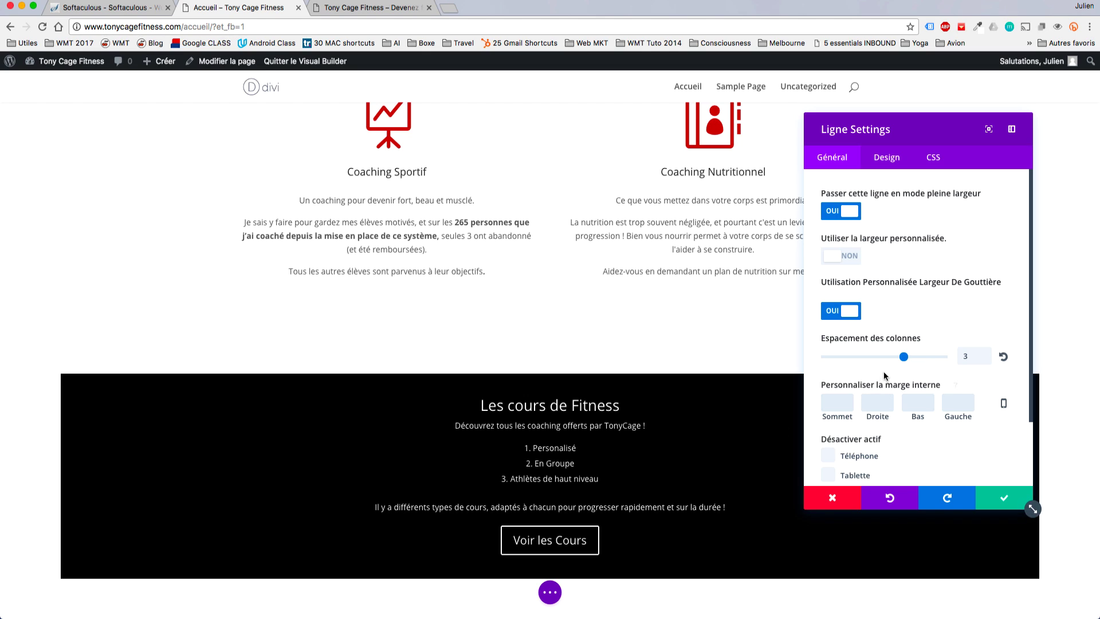
pyautogui.moveTo(903, 356); pyautogui.dragTo(828, 355)
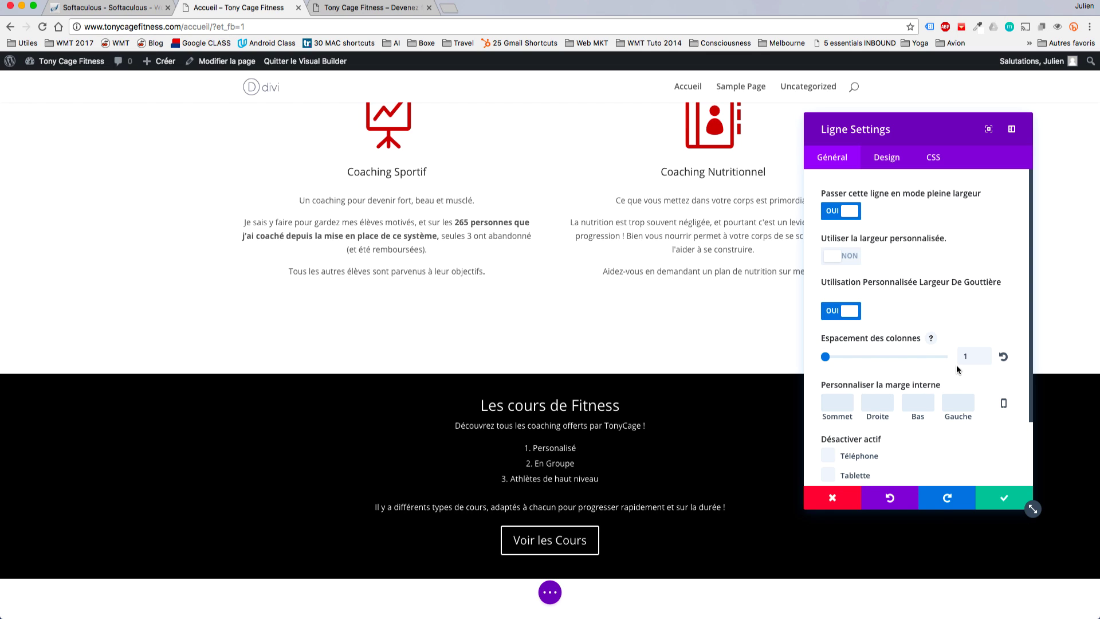
pyautogui.click(1004, 497)
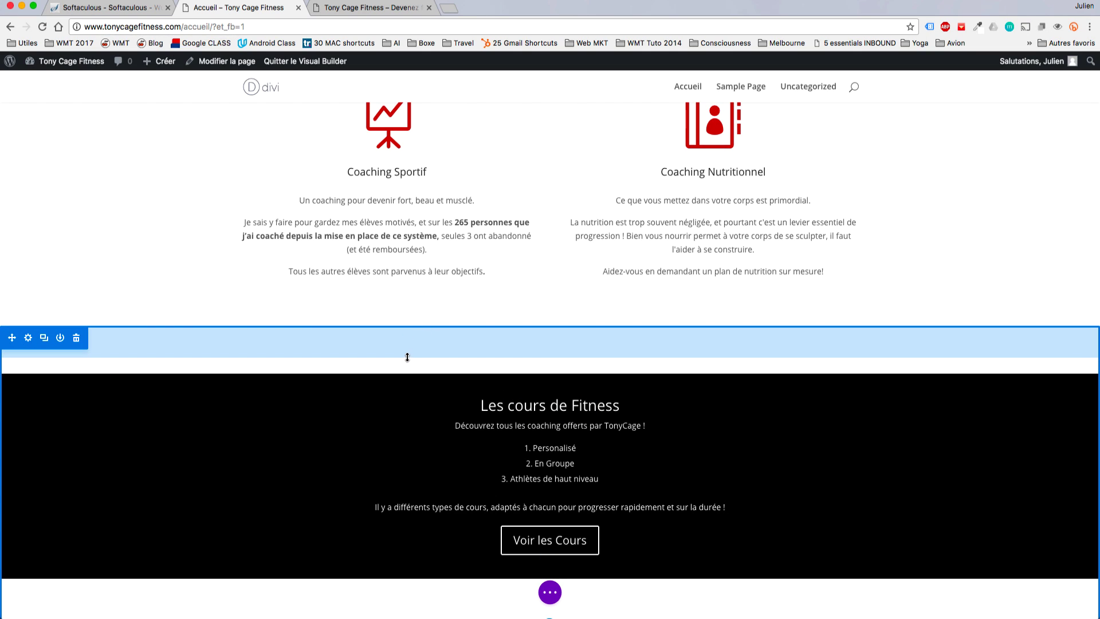
# Shrink the black call-to-action section's top padding so its row's top padding reads 27px.
pyautogui.moveTo(407, 357)
pyautogui.mouseDown()
pyautogui.moveTo(408, 325)
pyautogui.moveTo(419, 443)
pyautogui.moveTo(416, 366)
pyautogui.mouseUp()
pyautogui.scroll(-1, 416, 366)
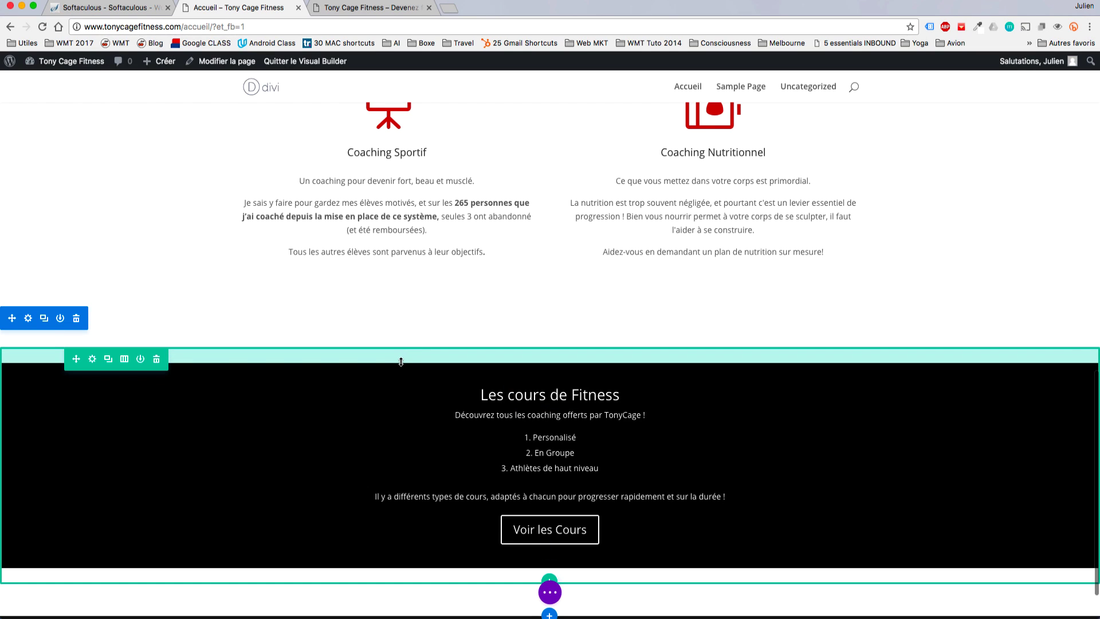
pyautogui.moveTo(401, 360)
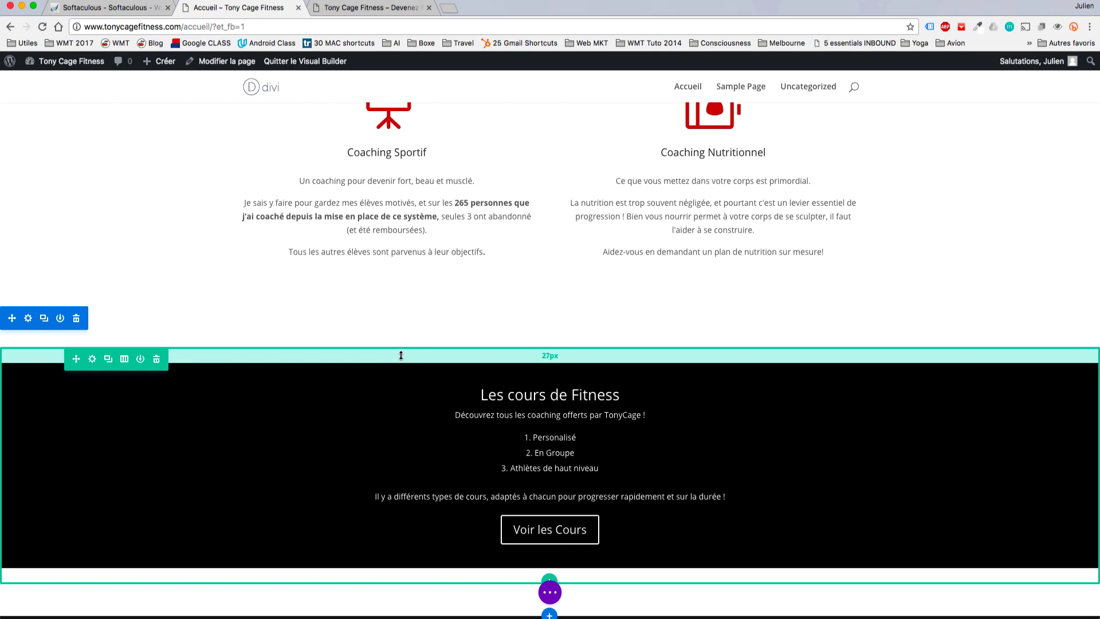
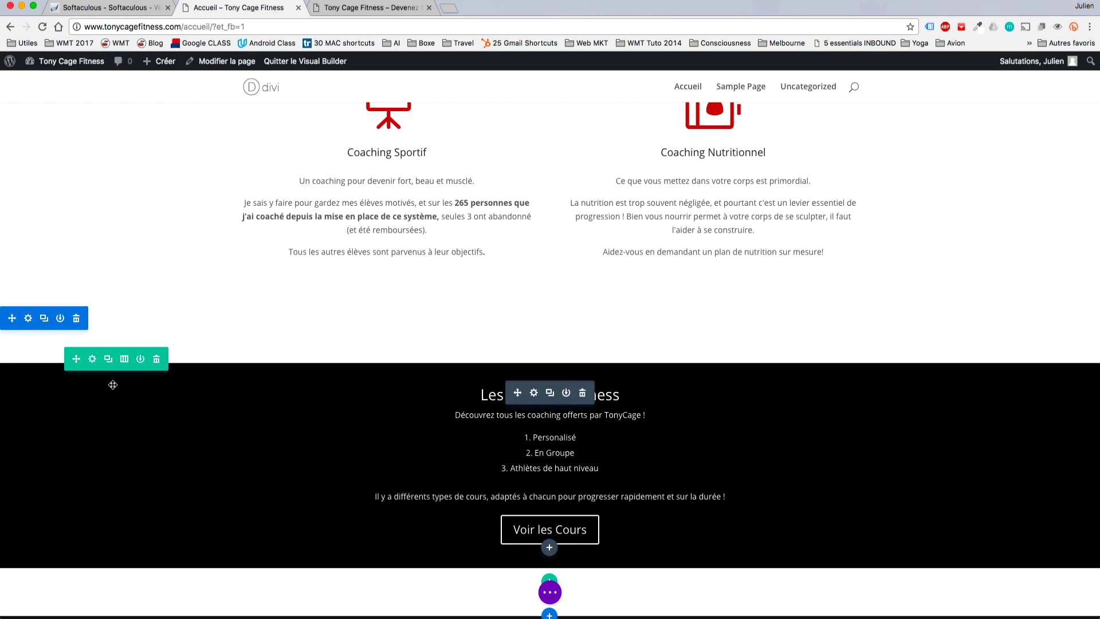
# Try 20, 30 and 50px top padding on the Fitness courses row, then leave it at 0px.
pyautogui.click(93, 357)
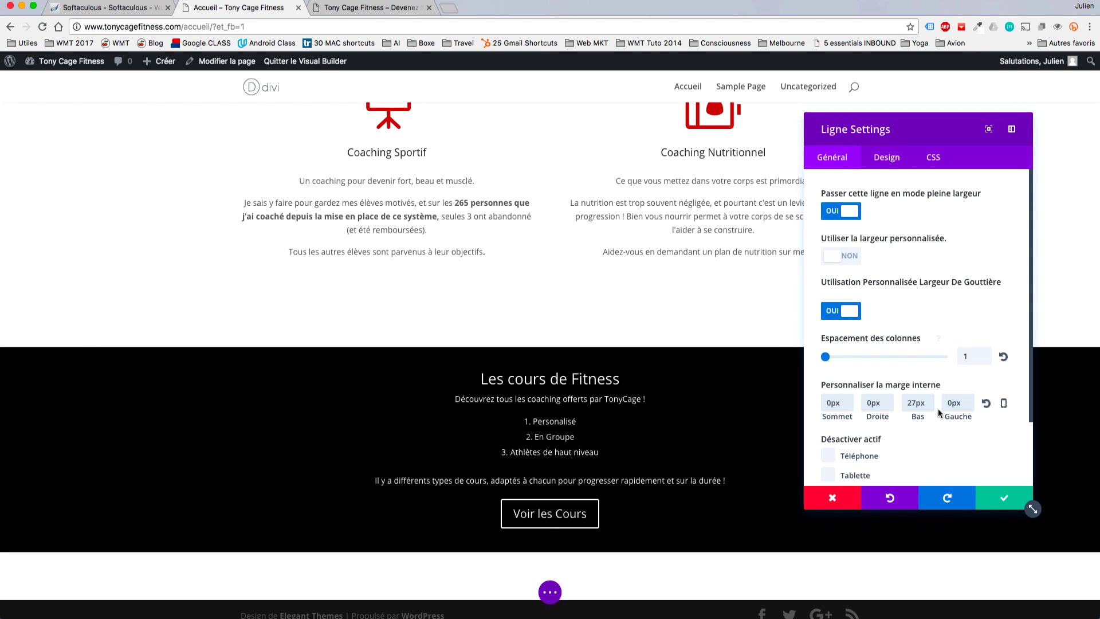
pyautogui.click(828, 402)
pyautogui.write('2')
pyautogui.press('BackSpace')
pyautogui.write('3')
pyautogui.press('BackSpace')
pyautogui.write('5')
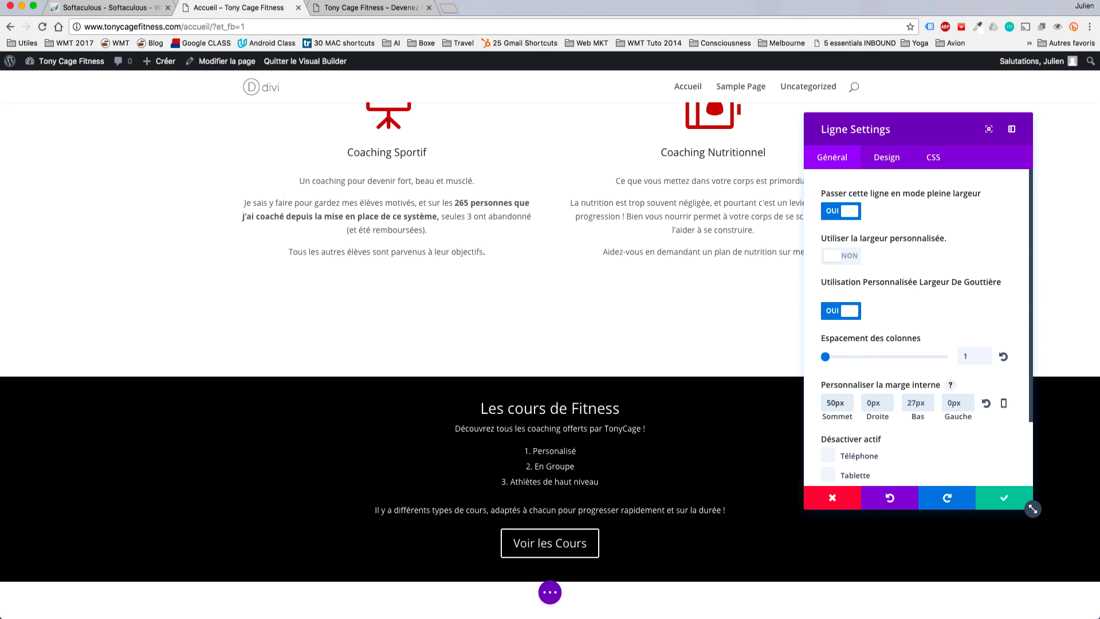
pyautogui.press('BackSpace')
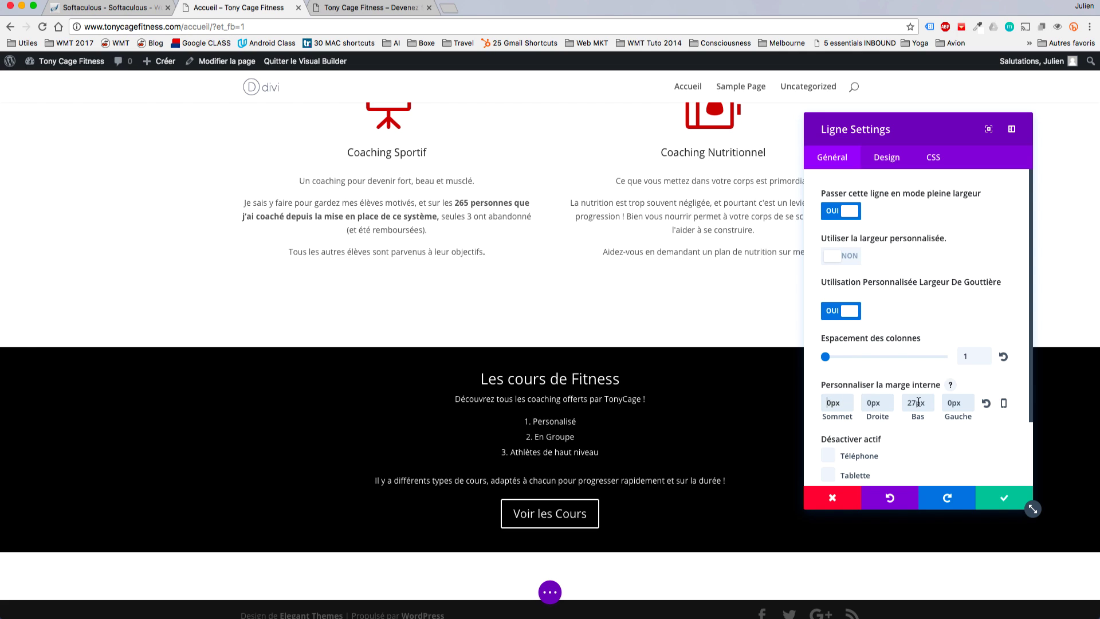
pyautogui.scroll(-3, 916, 366)
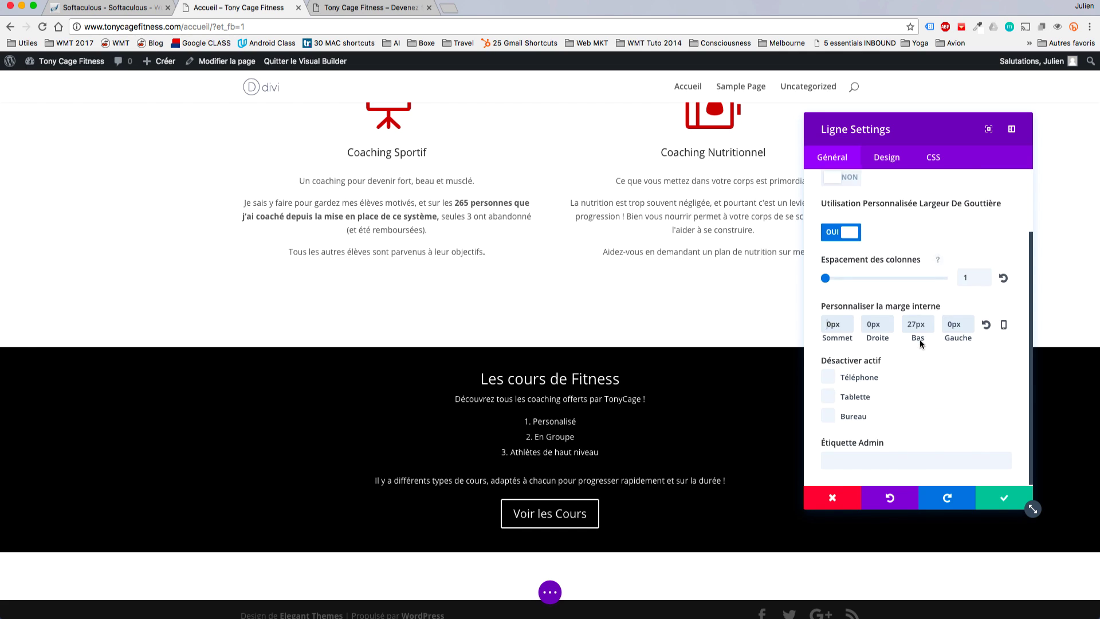
pyautogui.scroll(3, 917, 367)
pyautogui.click(989, 496)
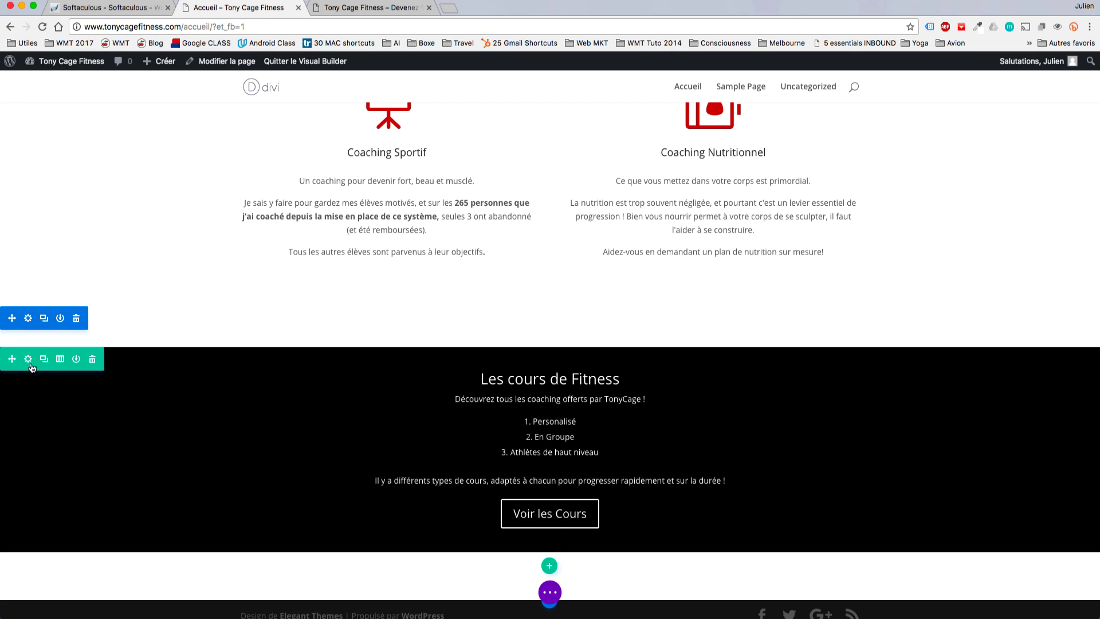
pyautogui.click(28, 360)
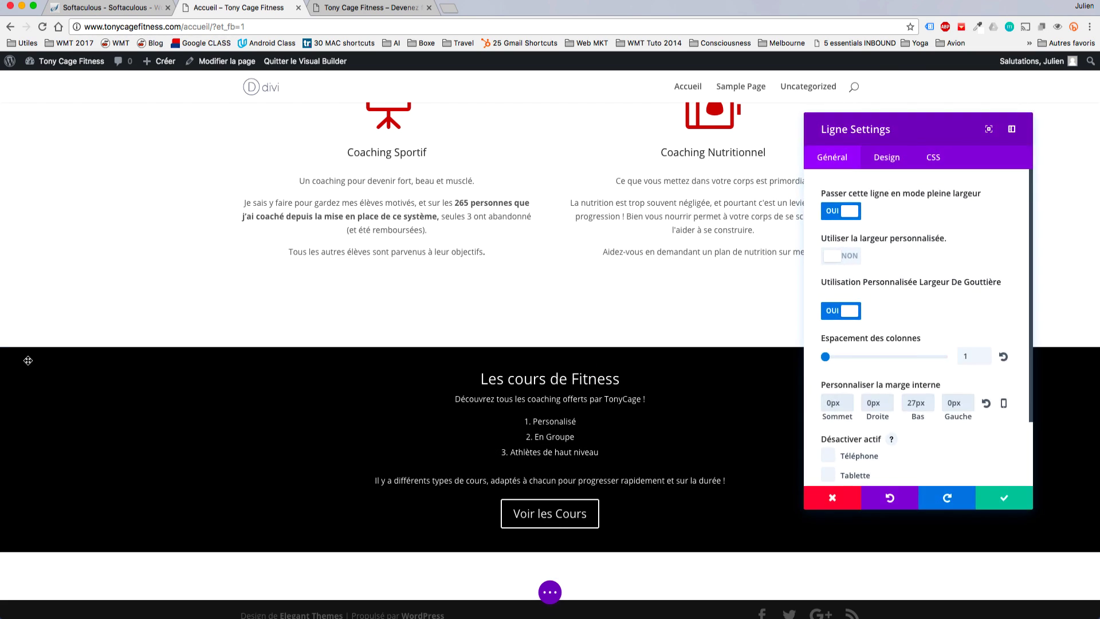
pyautogui.scroll(-2, 857, 322)
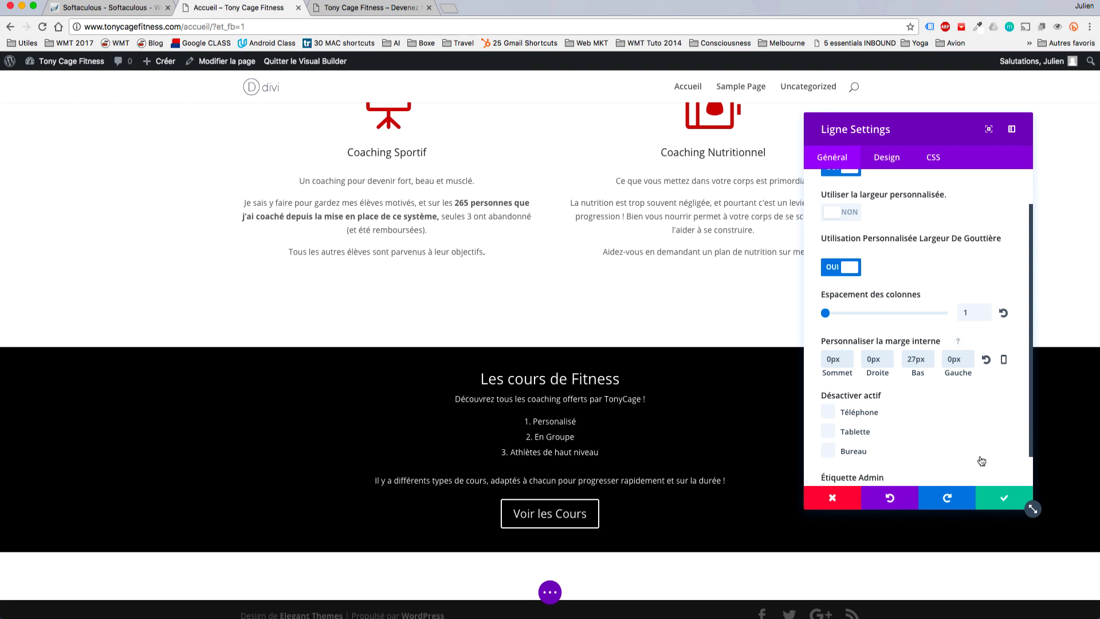
pyautogui.click(1003, 497)
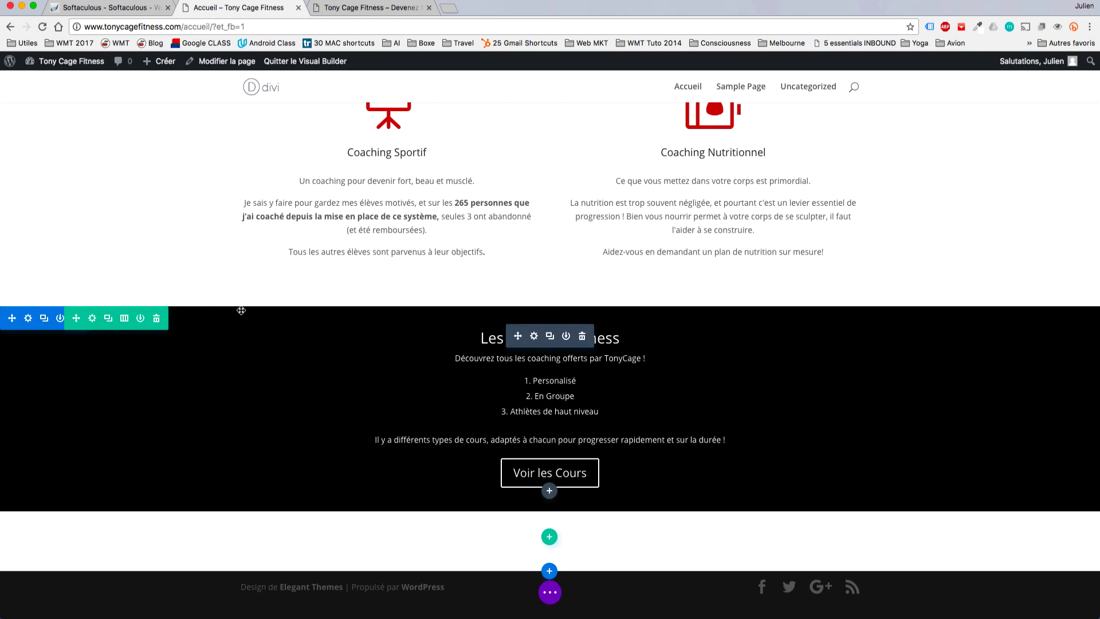
# Set the black Fitness section's top padding to 30px, then drag it down to 20px.
pyautogui.click(28, 319)
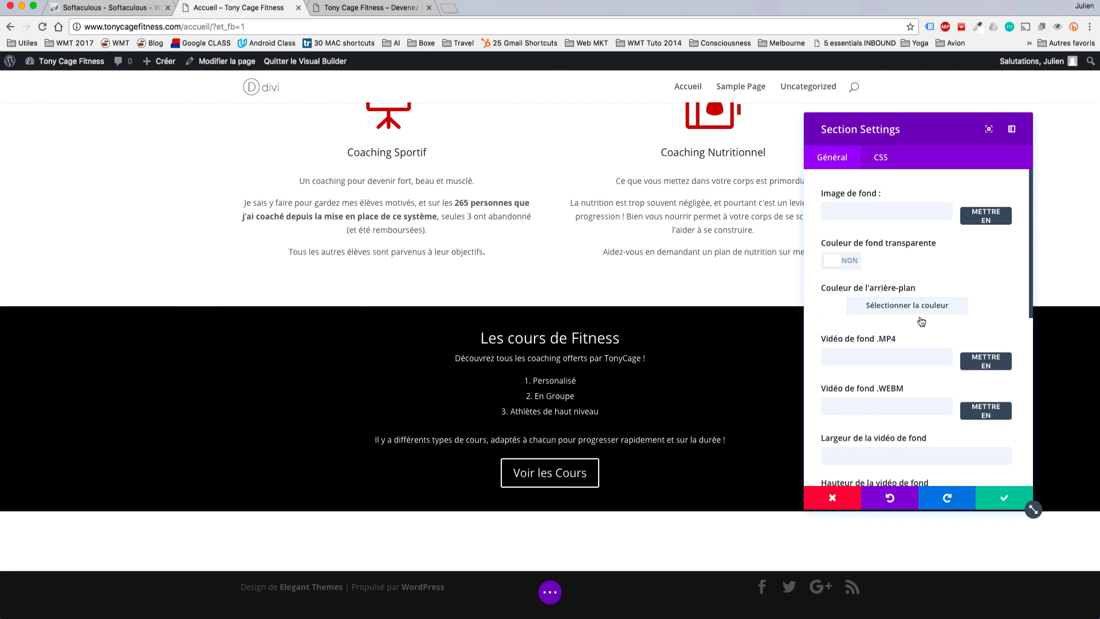
pyautogui.scroll(-3, 877, 319)
pyautogui.scroll(-1, 878, 320)
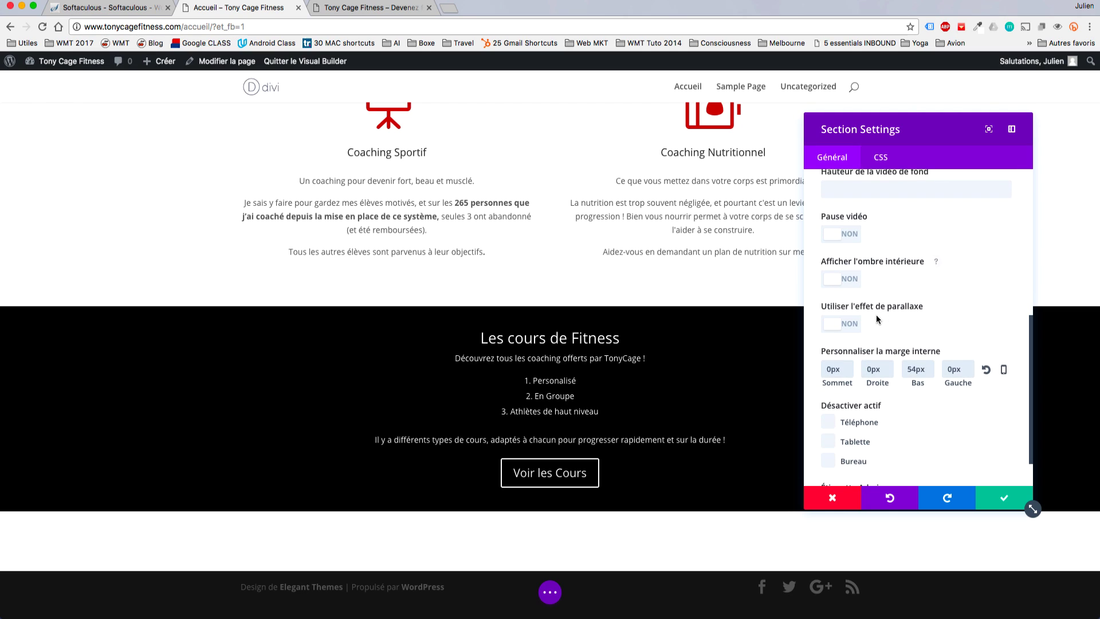
pyautogui.scroll(-1, 917, 352)
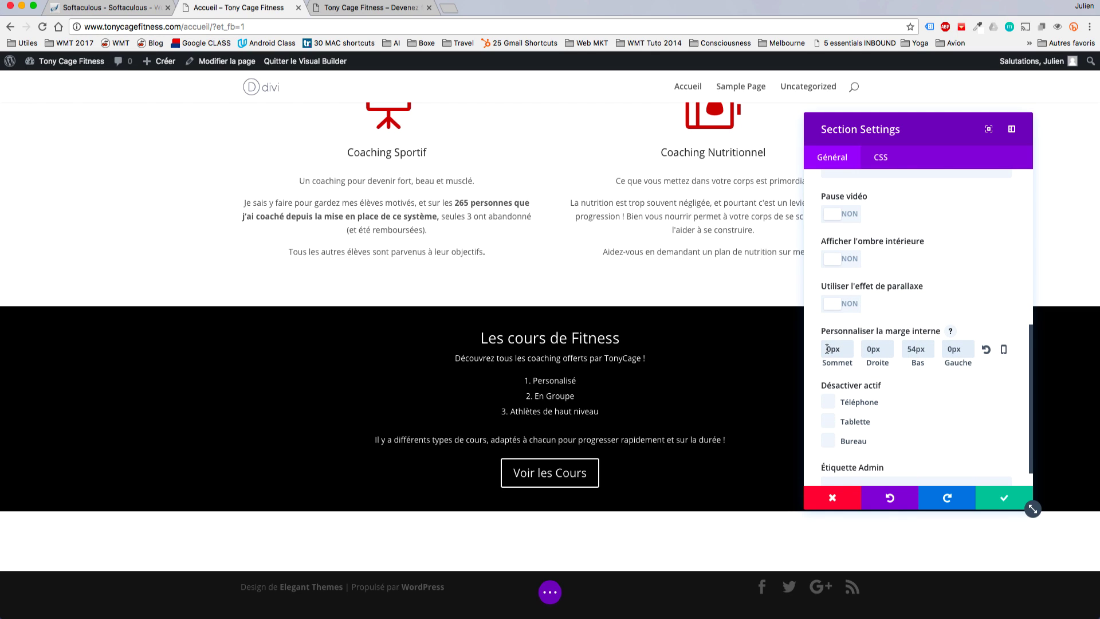
pyautogui.write('1')
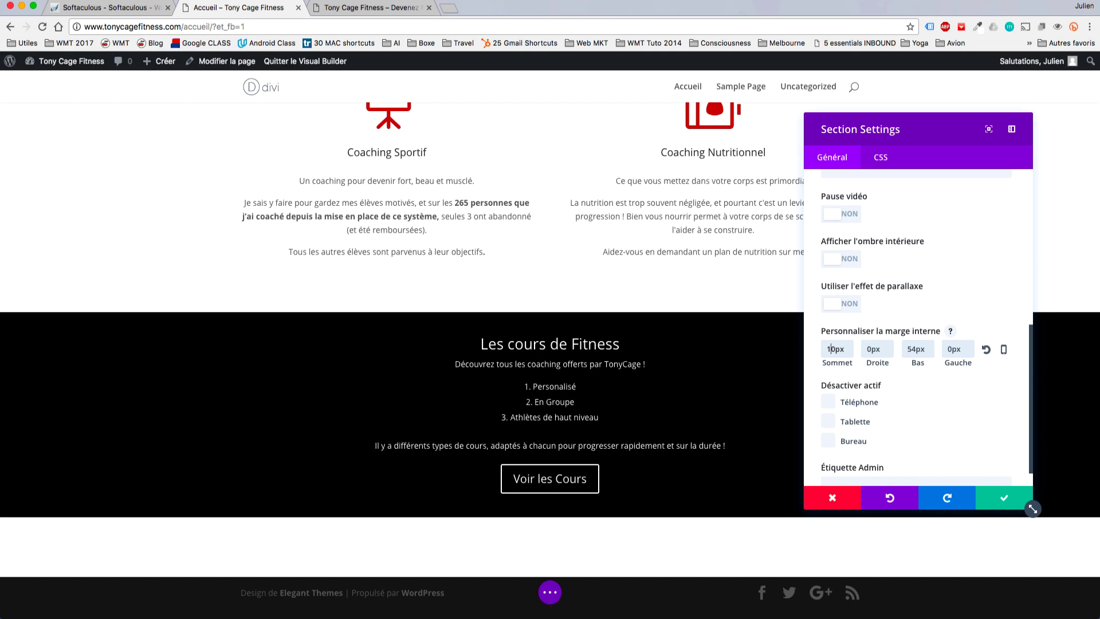
pyautogui.press('BackSpace')
pyautogui.write('3')
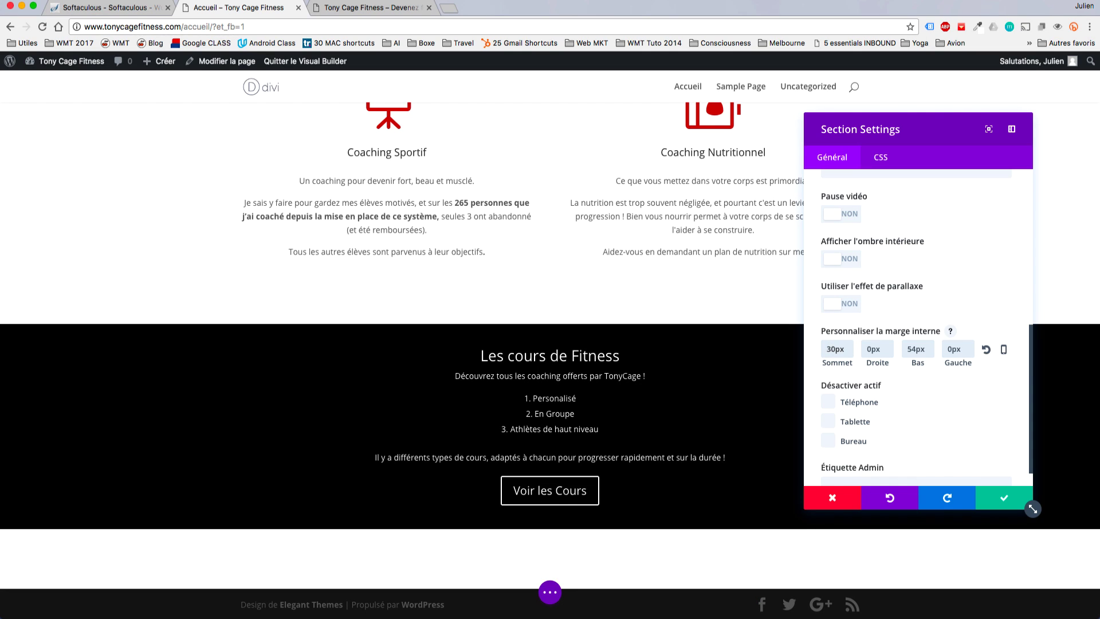
pyautogui.click(986, 498)
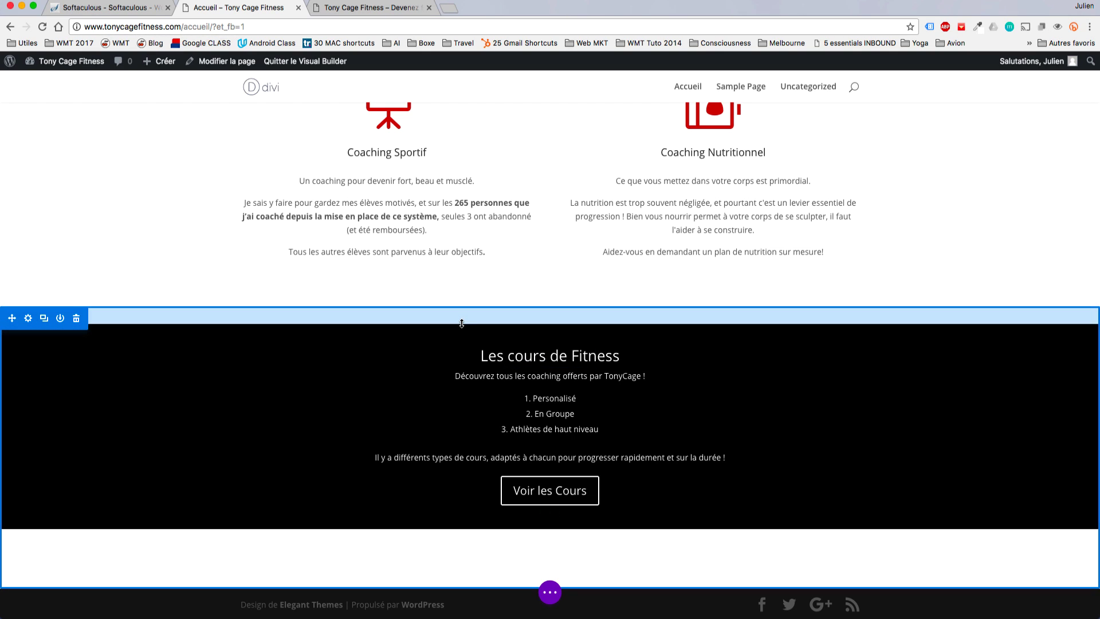
pyautogui.moveTo(461, 324); pyautogui.dragTo(464, 323)
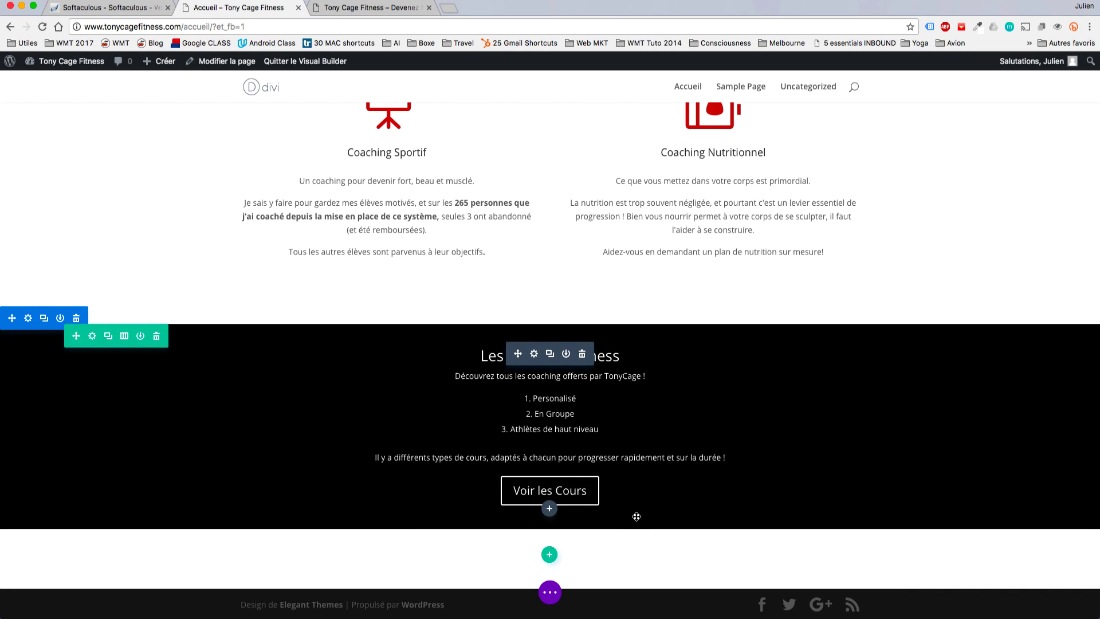
# Save the page from the page-level actions menu.
pyautogui.click(554, 594)
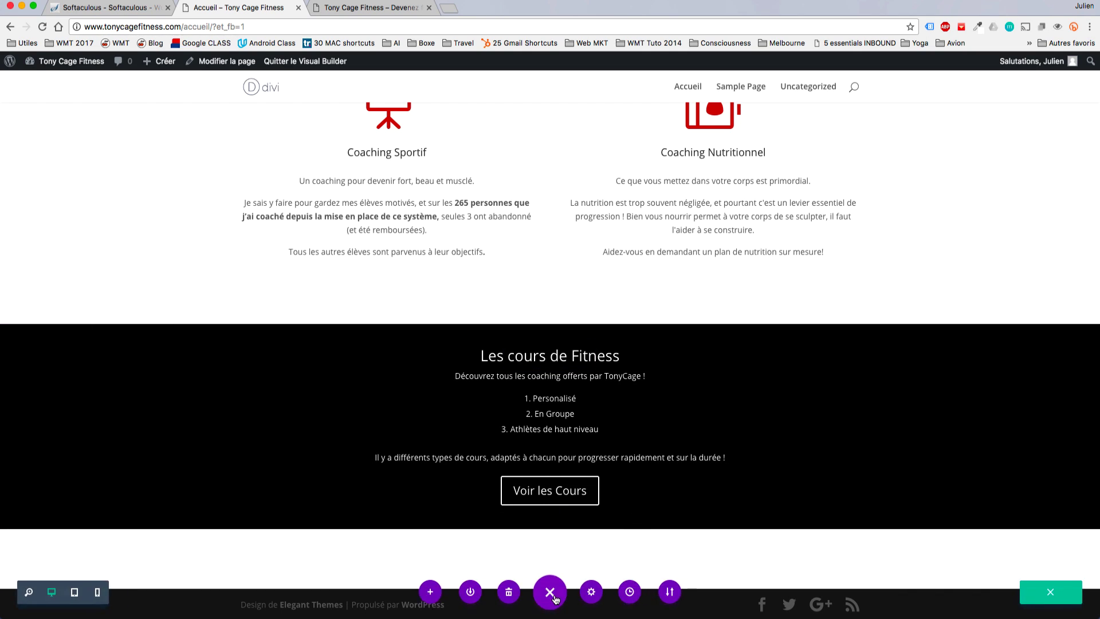
pyautogui.click(1059, 594)
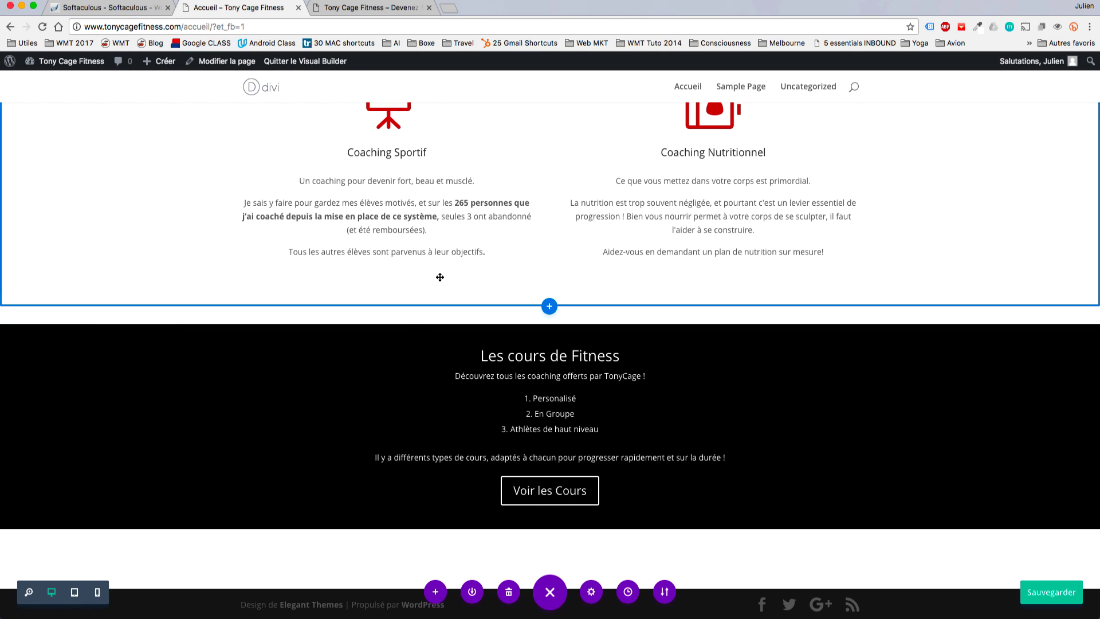
pyautogui.scroll(3, 550, 372)
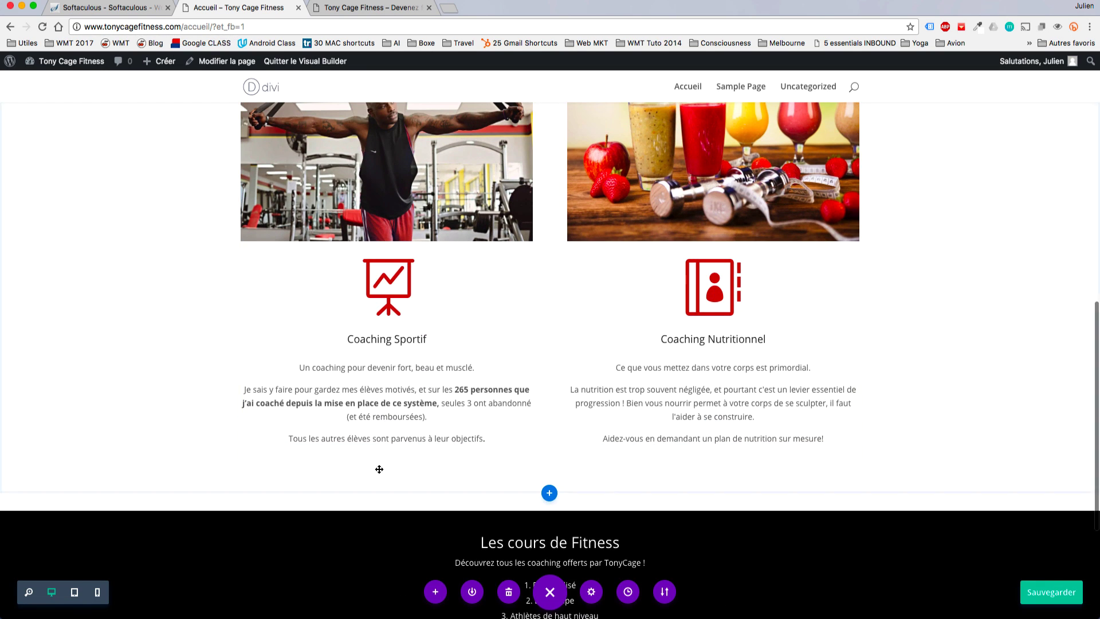
pyautogui.scroll(2, 387, 401)
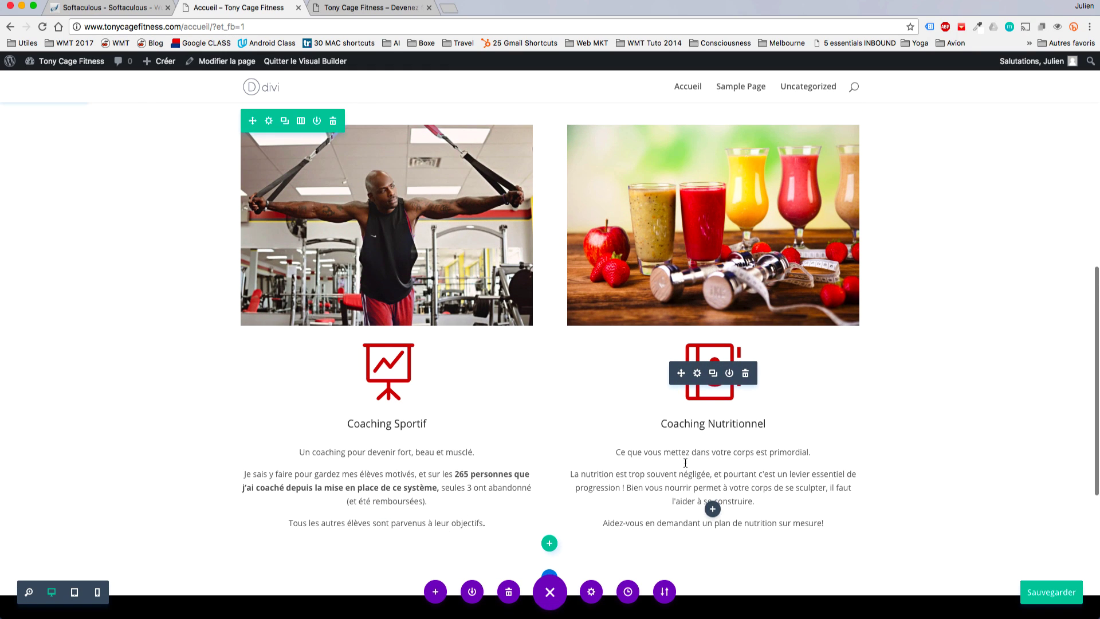
pyautogui.scroll(-2, 685, 463)
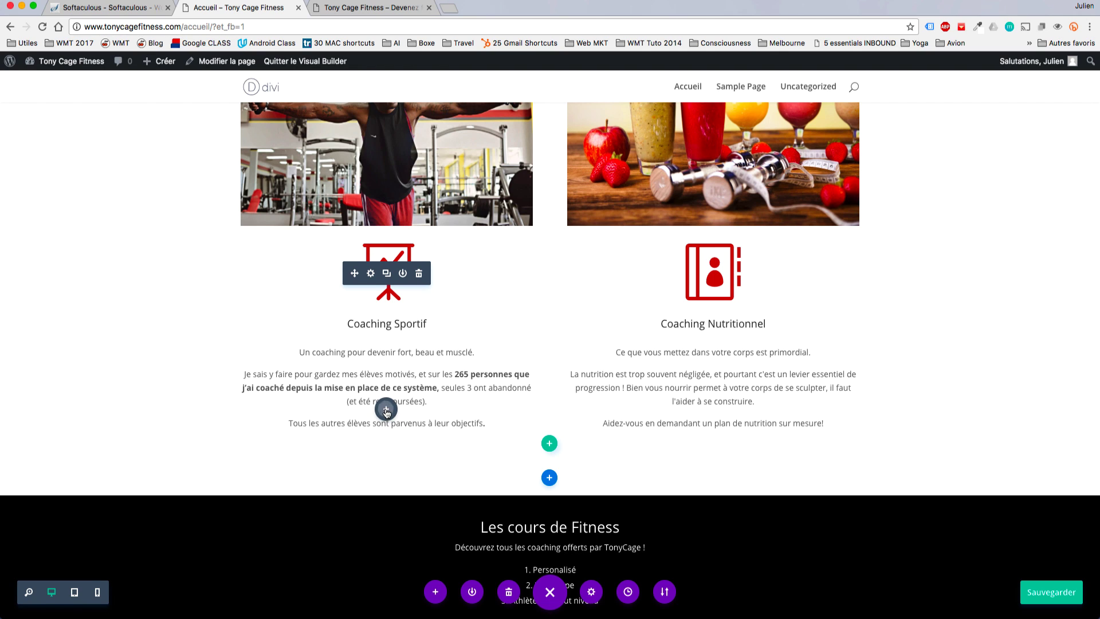
# Add a button module under Coaching Sportif reading 'Réserver votre coaching sportif'.
pyautogui.click(386, 409)
pyautogui.scroll(-3, 392, 376)
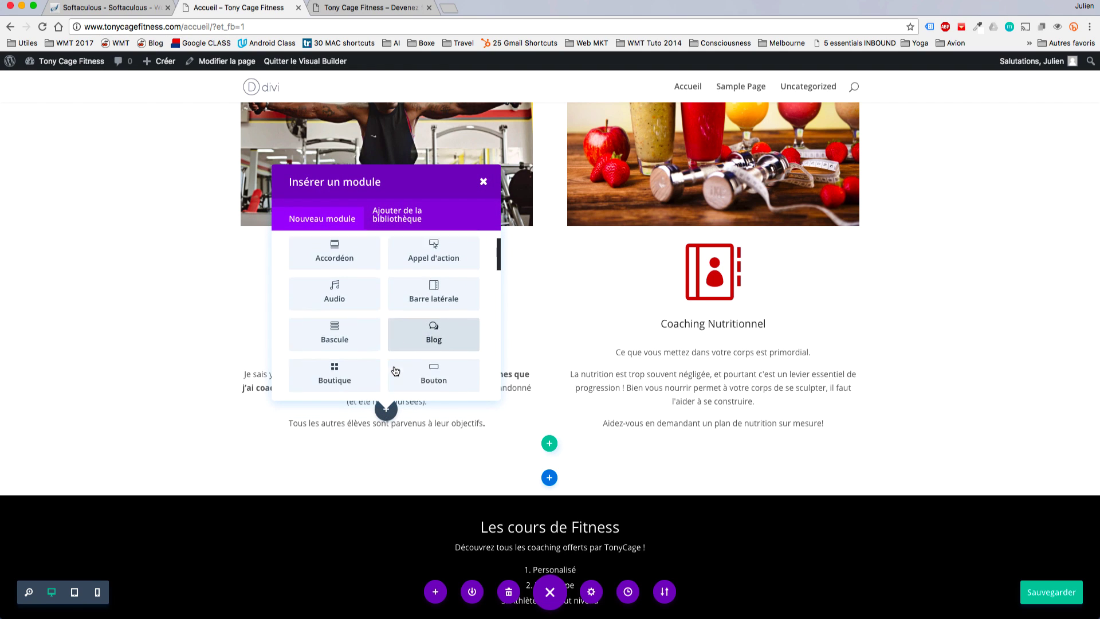
pyautogui.click(424, 375)
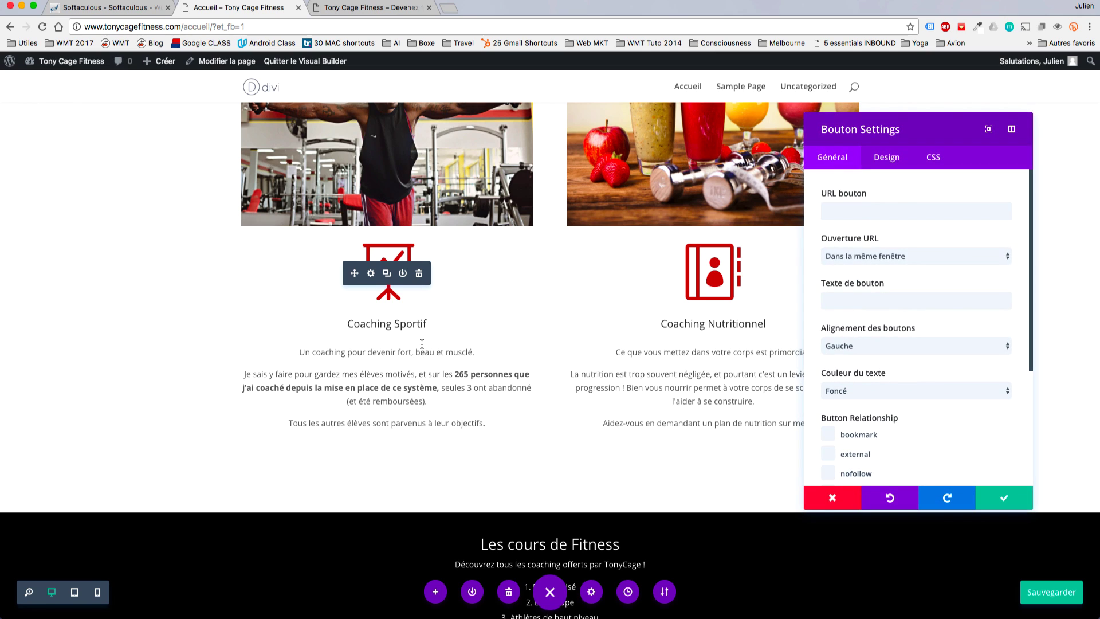
pyautogui.click(886, 208)
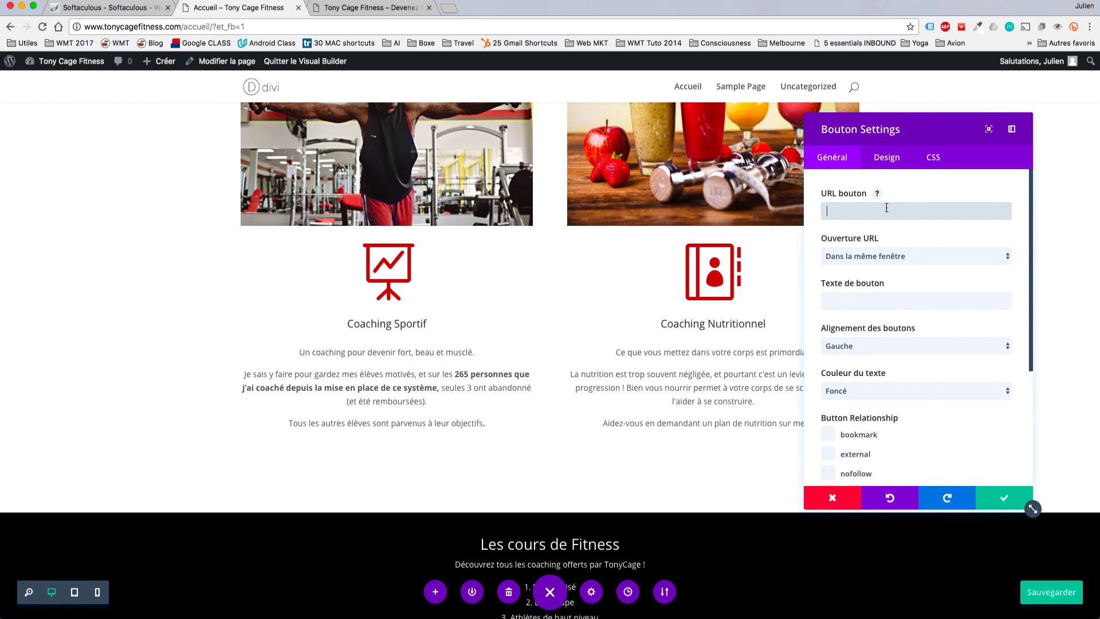
pyautogui.write('Ré')
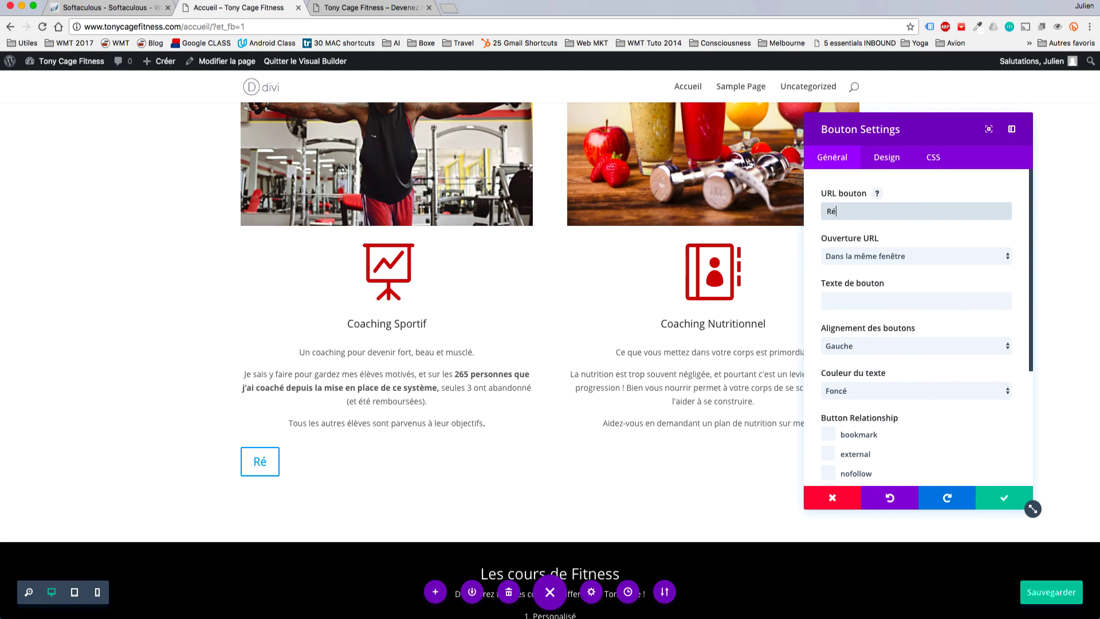
pyautogui.write('server ')
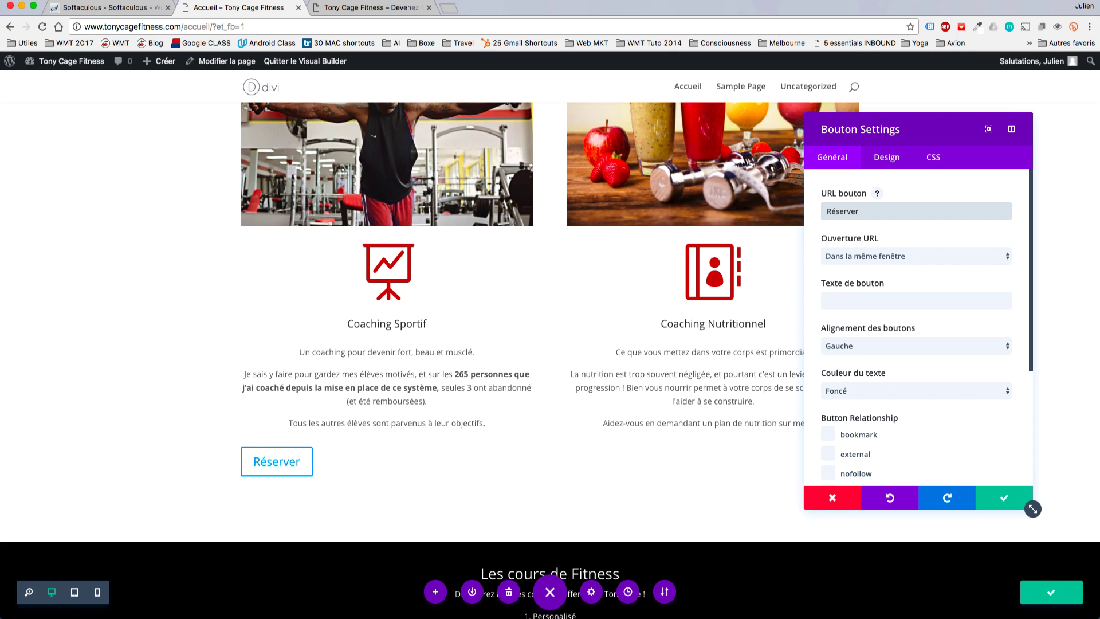
pyautogui.write('votre coaching')
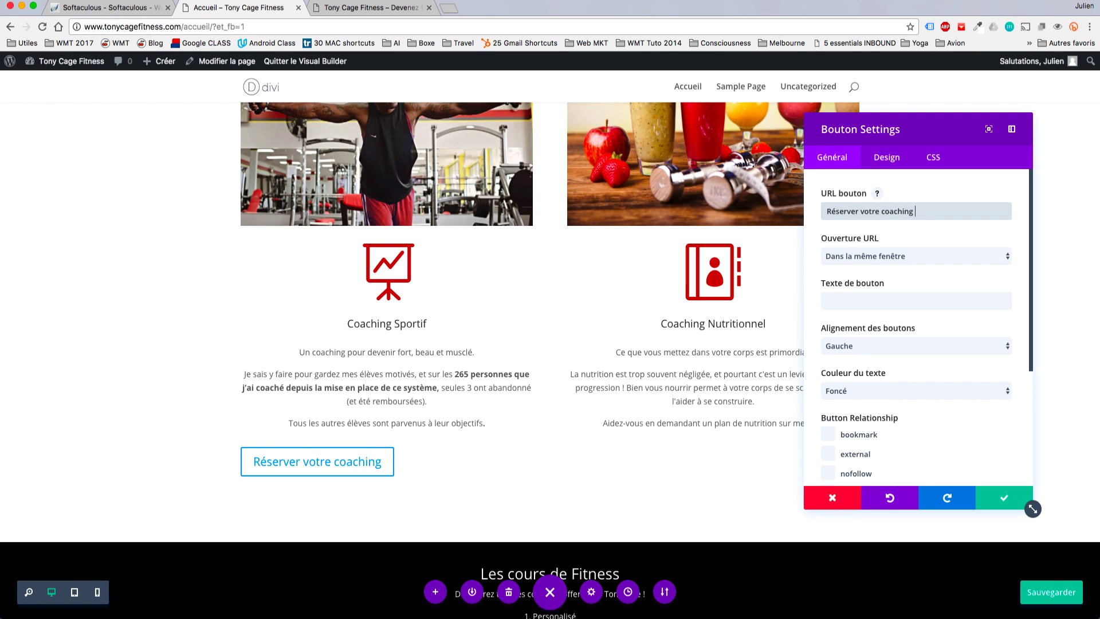
pyautogui.write(' sportif')
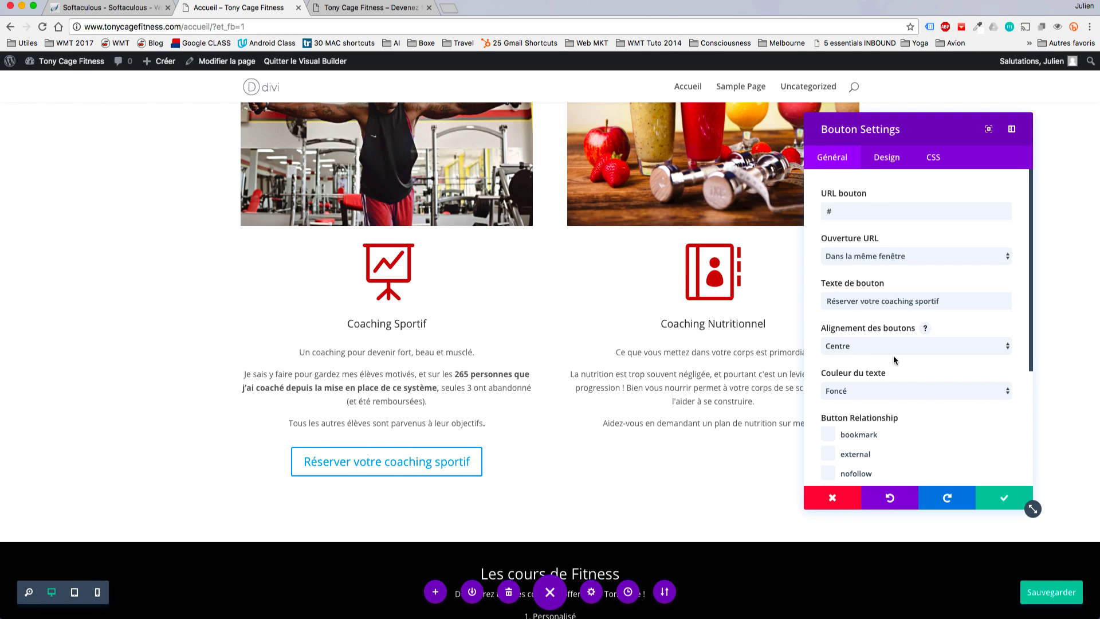
# Keep the button's text colour set to dark after trying light.
pyautogui.scroll(-1, 894, 358)
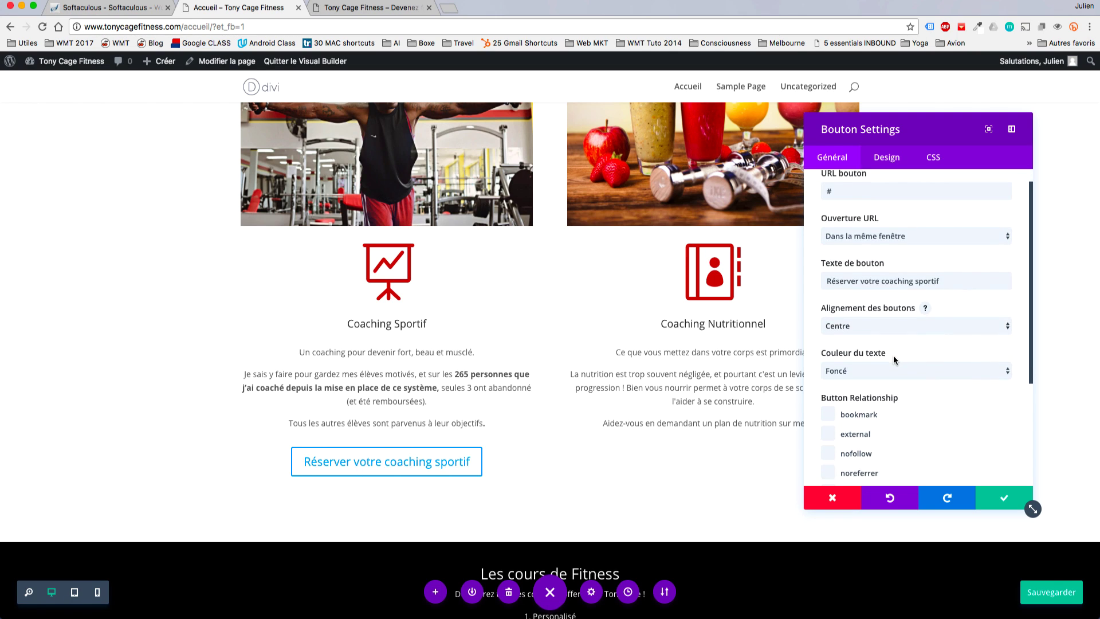
pyautogui.click(895, 351)
pyautogui.click(883, 420)
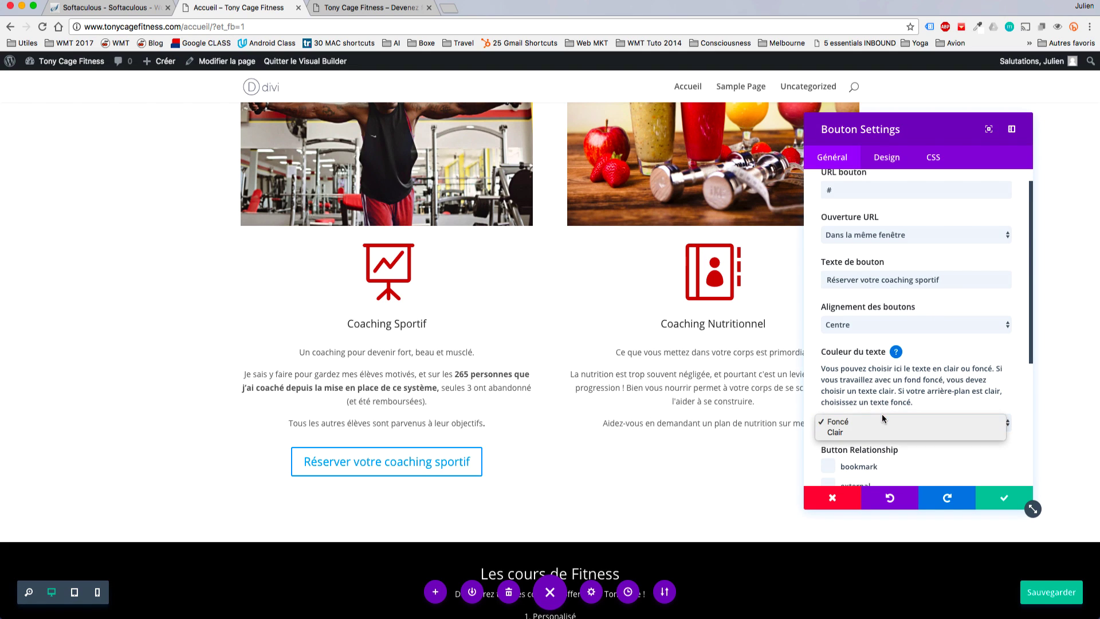
pyautogui.click(870, 431)
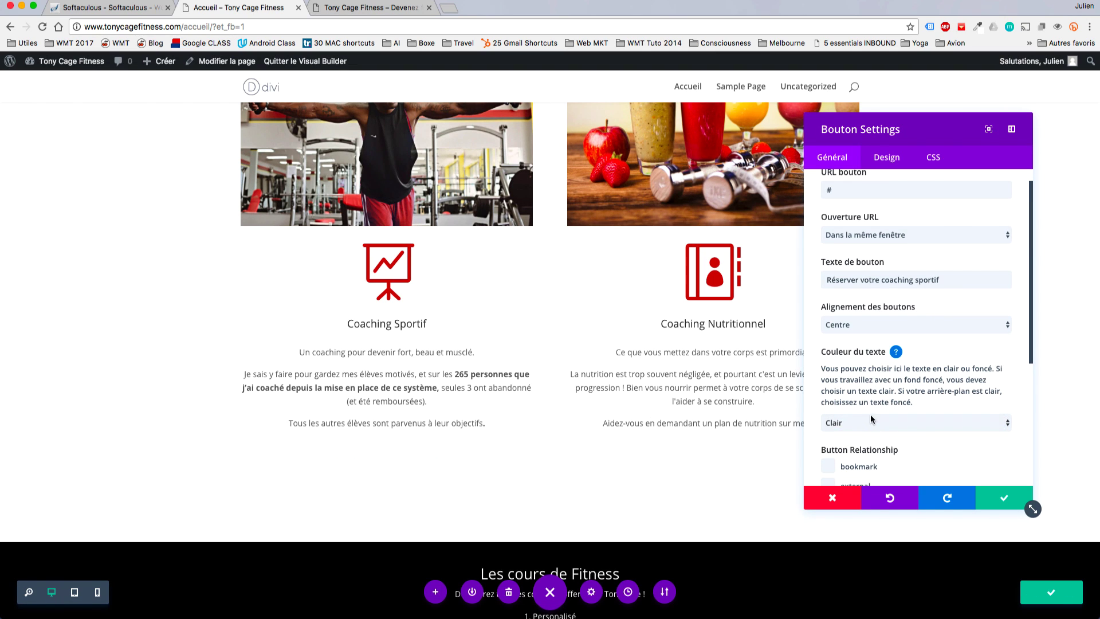
pyautogui.click(871, 418)
pyautogui.click(871, 411)
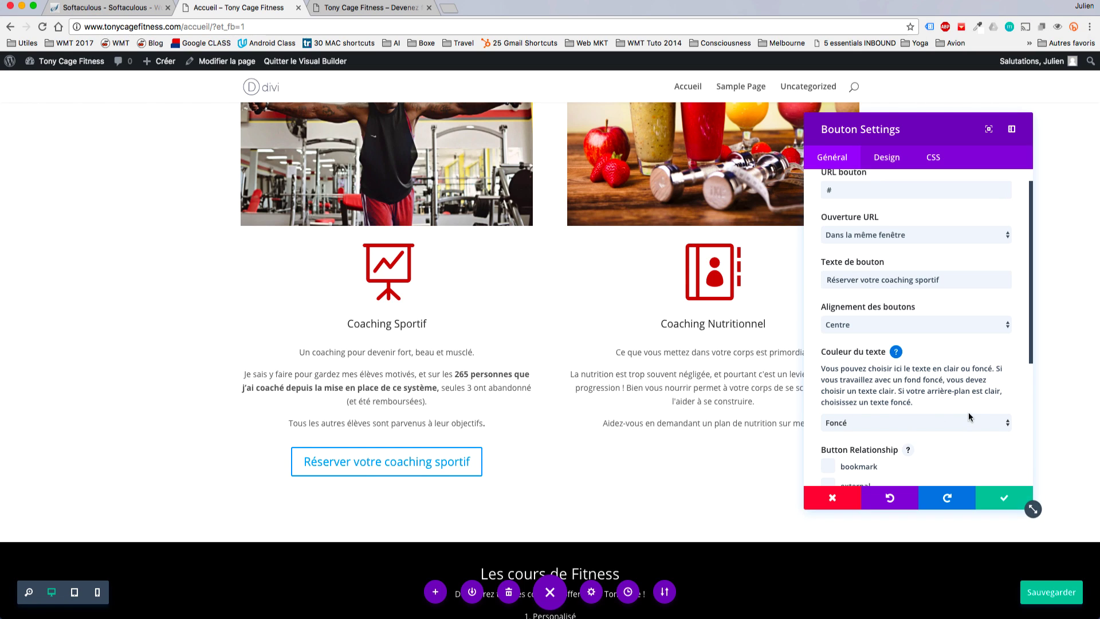
pyautogui.scroll(-5, 969, 401)
pyautogui.scroll(5, 968, 381)
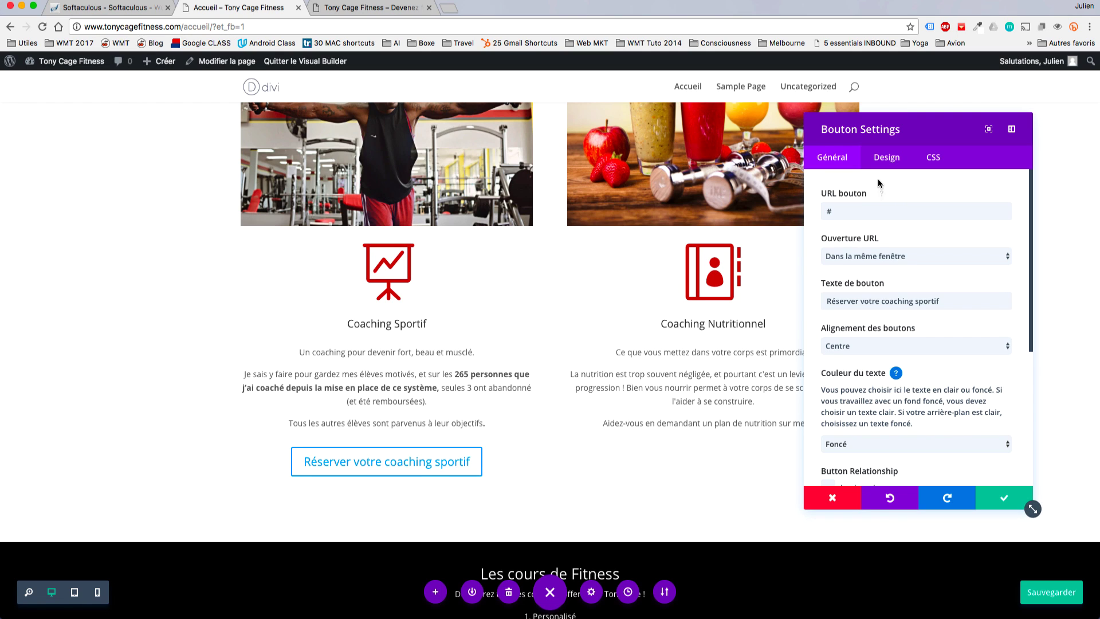
# Enable custom button styles with 20px red text and save the button.
pyautogui.click(886, 157)
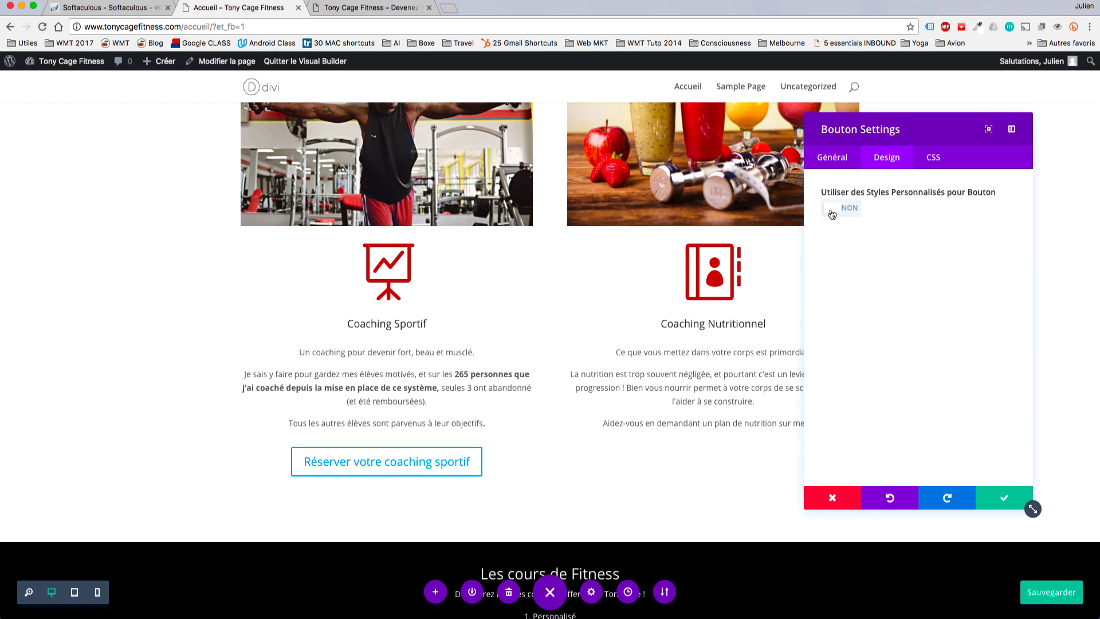
pyautogui.click(853, 207)
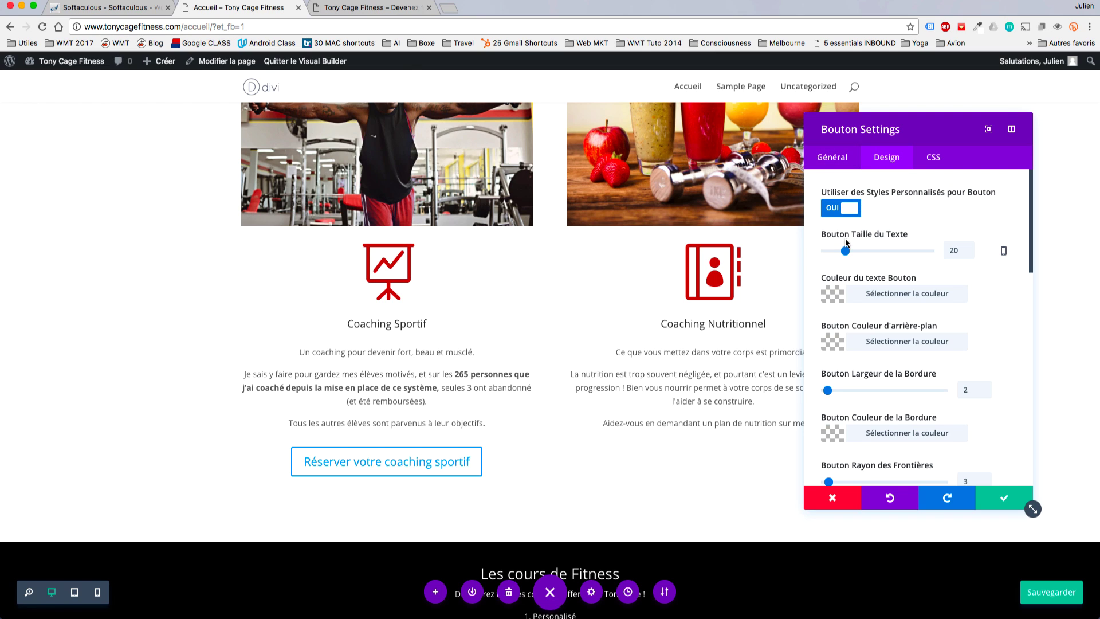
pyautogui.moveTo(845, 251)
pyautogui.mouseDown()
pyautogui.moveTo(908, 252)
pyautogui.moveTo(847, 254)
pyautogui.mouseUp()
pyautogui.click(833, 295)
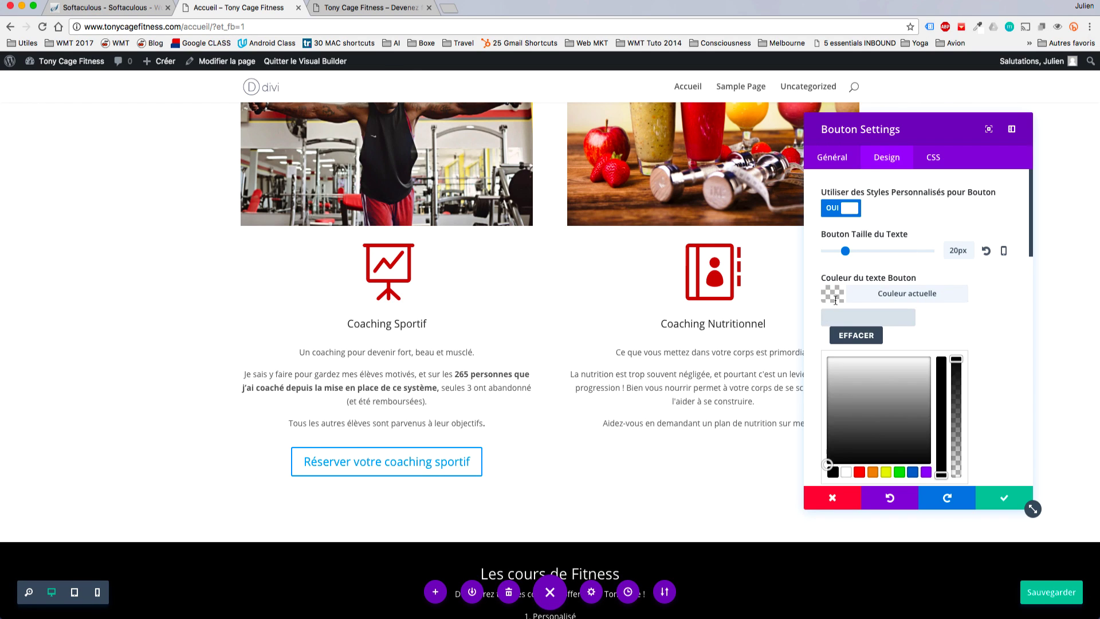
pyautogui.click(860, 472)
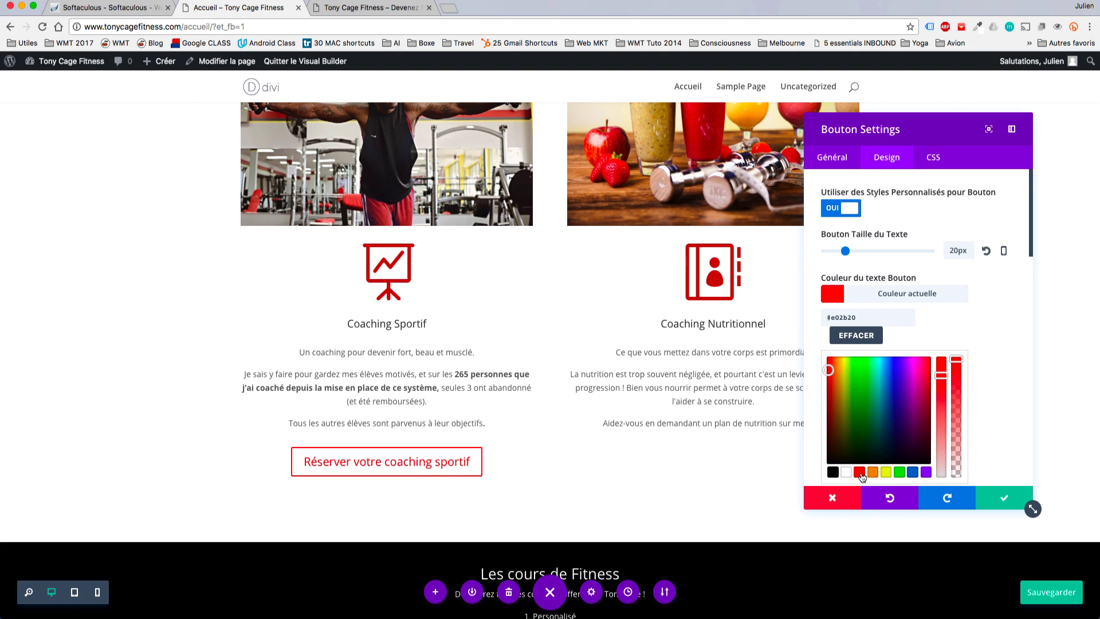
pyautogui.scroll(-3, 941, 372)
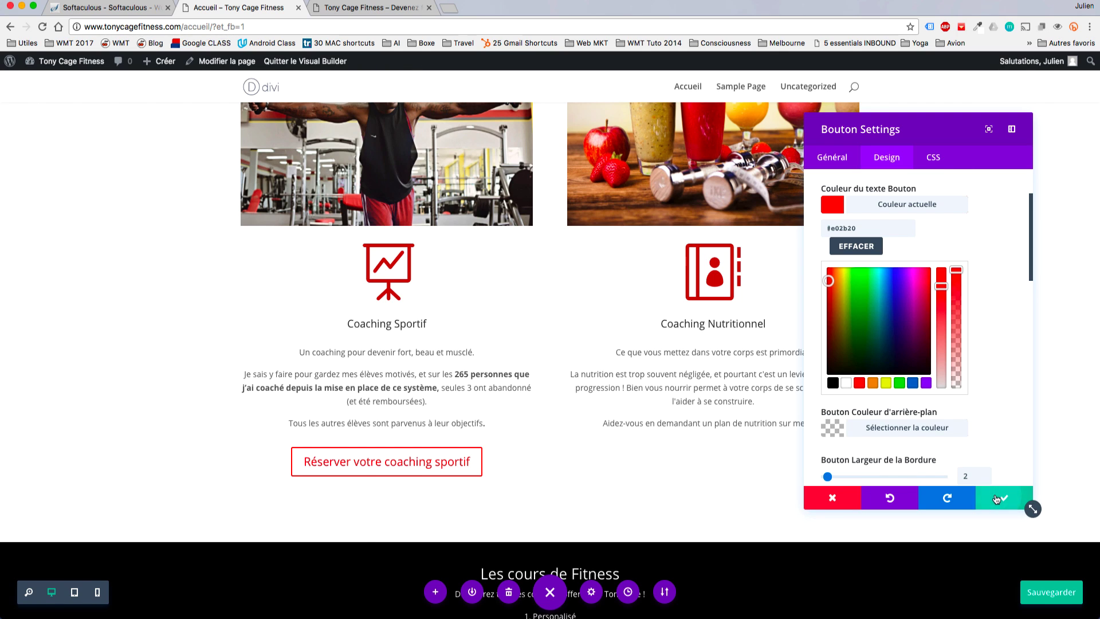
pyautogui.click(1022, 502)
# Copy the Coaching Sportif icon colour code #B82A20.
pyautogui.click(372, 273)
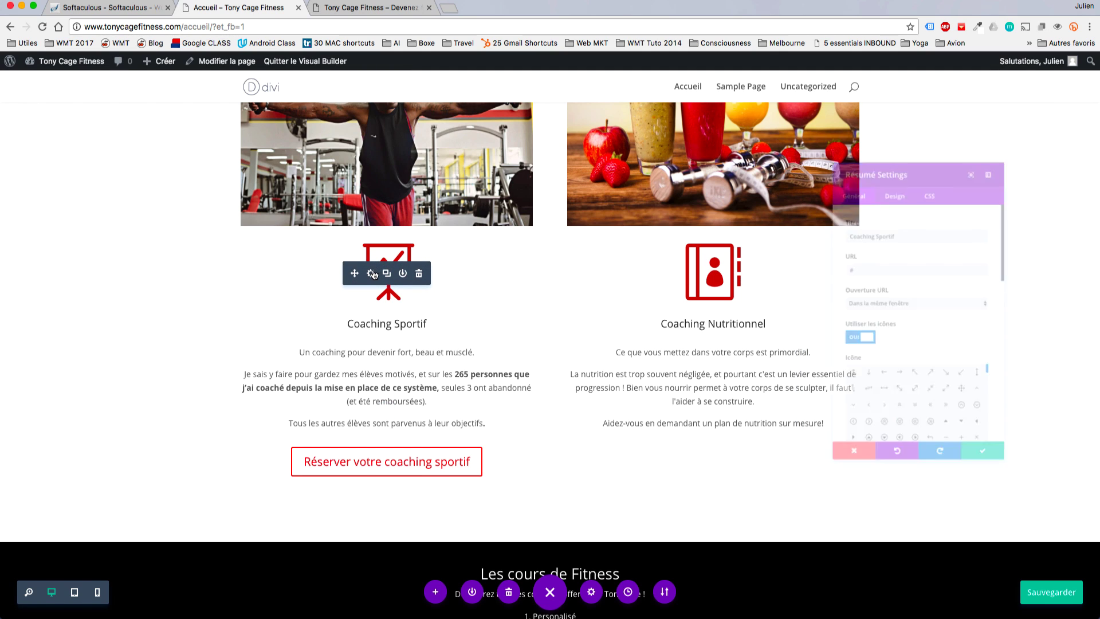
pyautogui.scroll(-5, 905, 412)
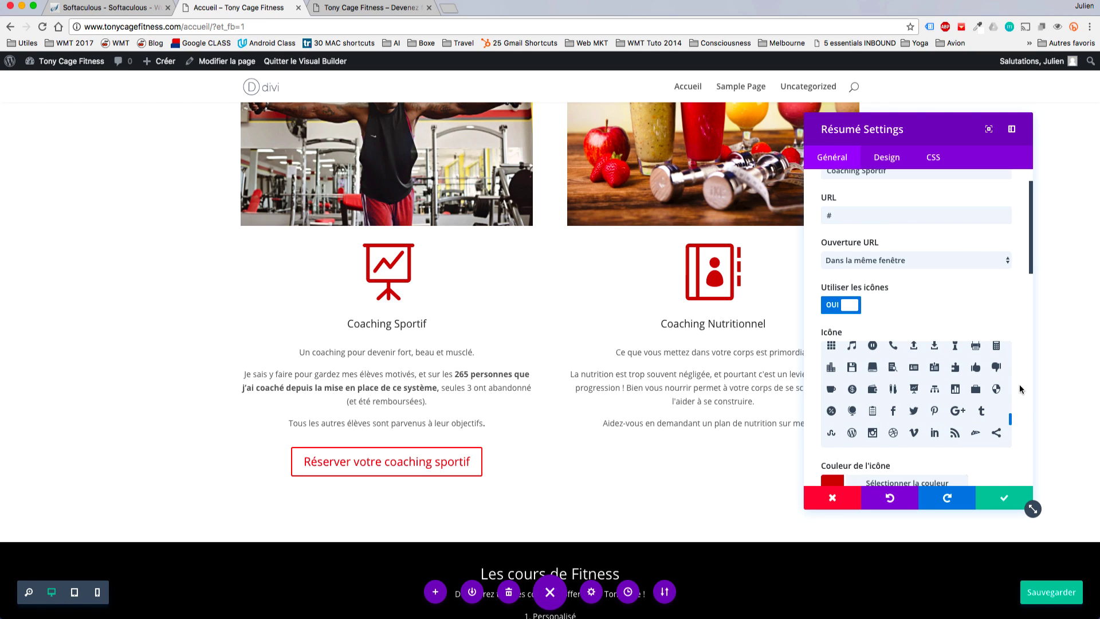
pyautogui.scroll(-3, 945, 430)
pyautogui.click(836, 418)
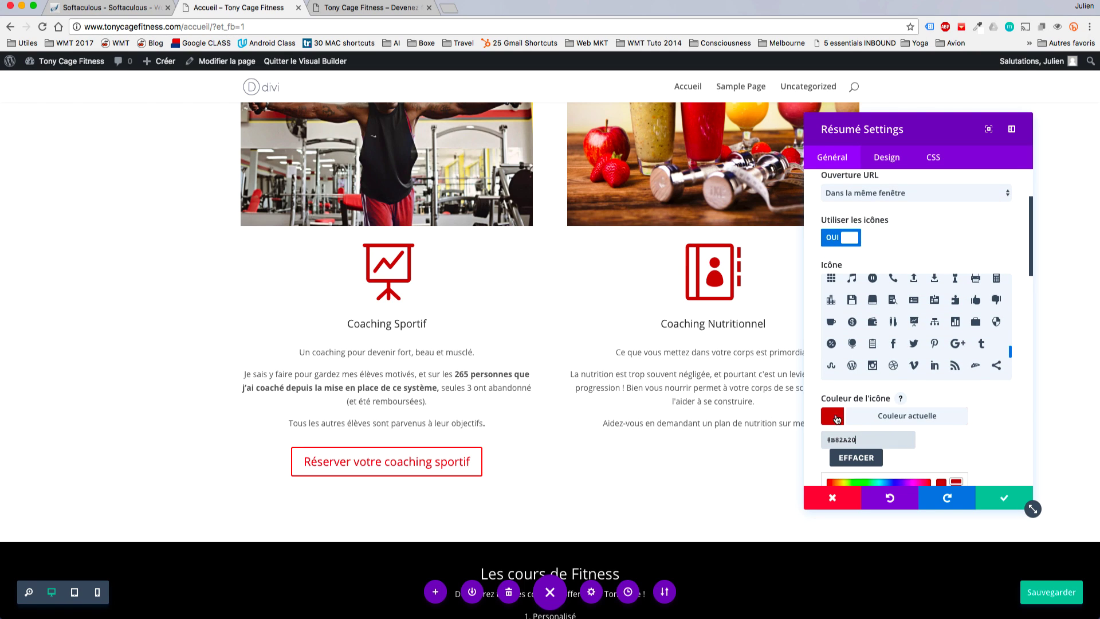
pyautogui.moveTo(860, 439); pyautogui.dragTo(795, 438)
pyautogui.press('super+c')
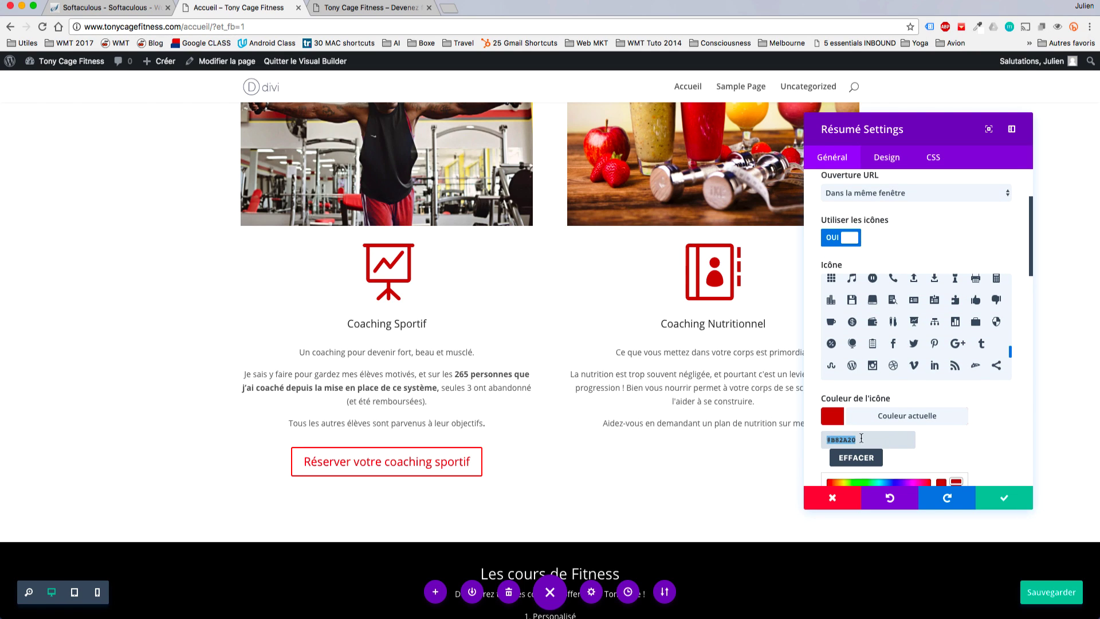
pyautogui.click(1011, 507)
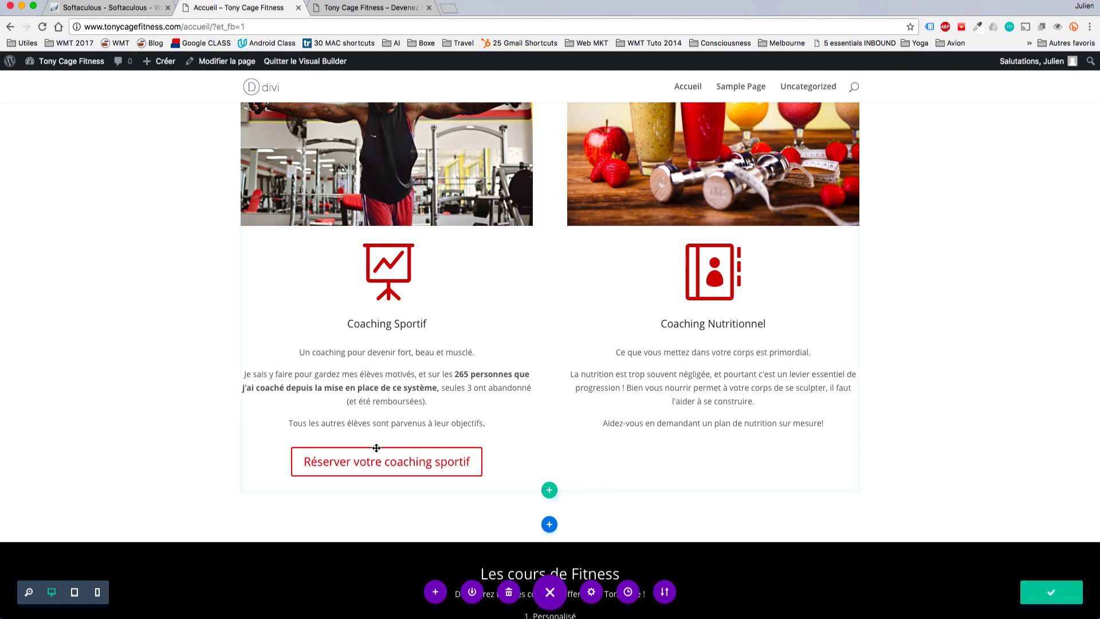
# Paste #B82A20 as the booking button's text colour.
pyautogui.click(373, 425)
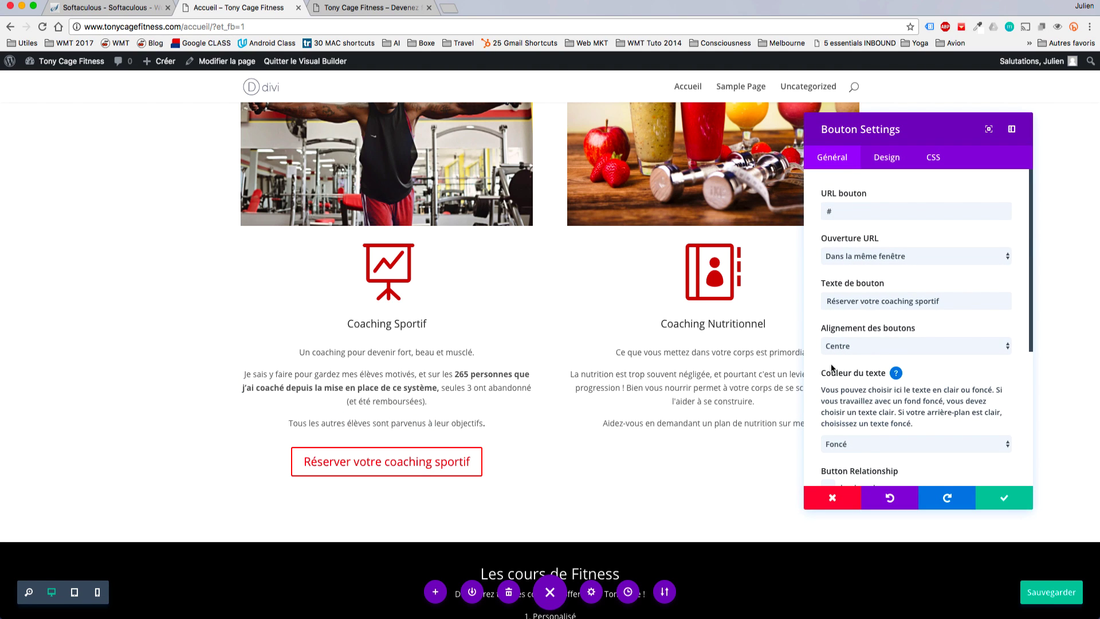
pyautogui.scroll(-3, 917, 315)
pyautogui.click(887, 158)
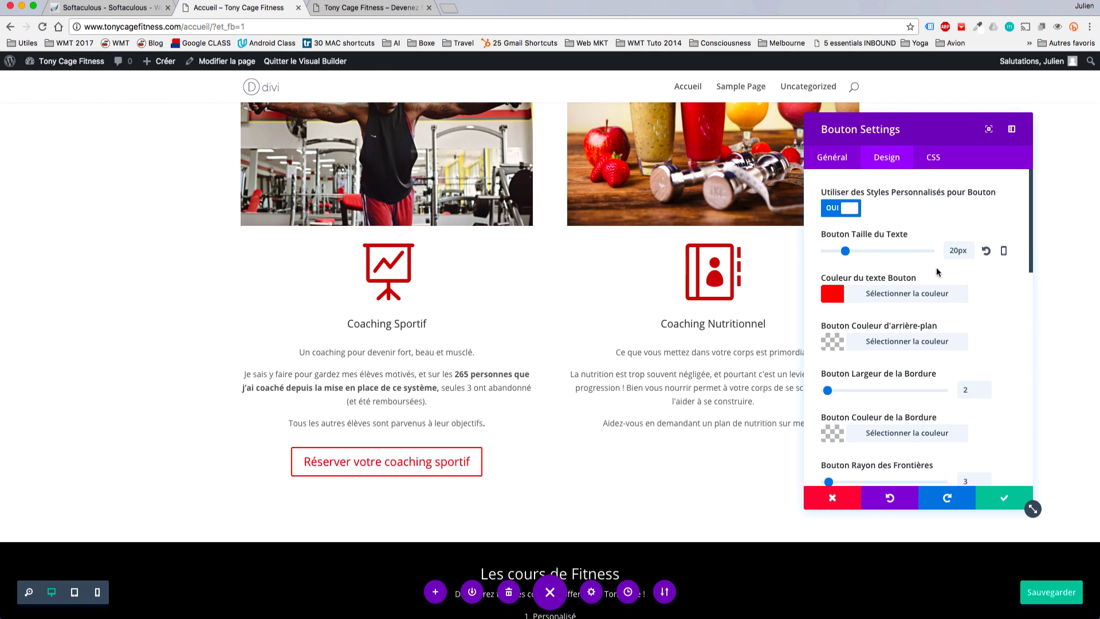
pyautogui.click(831, 297)
pyautogui.scroll(-2, 876, 389)
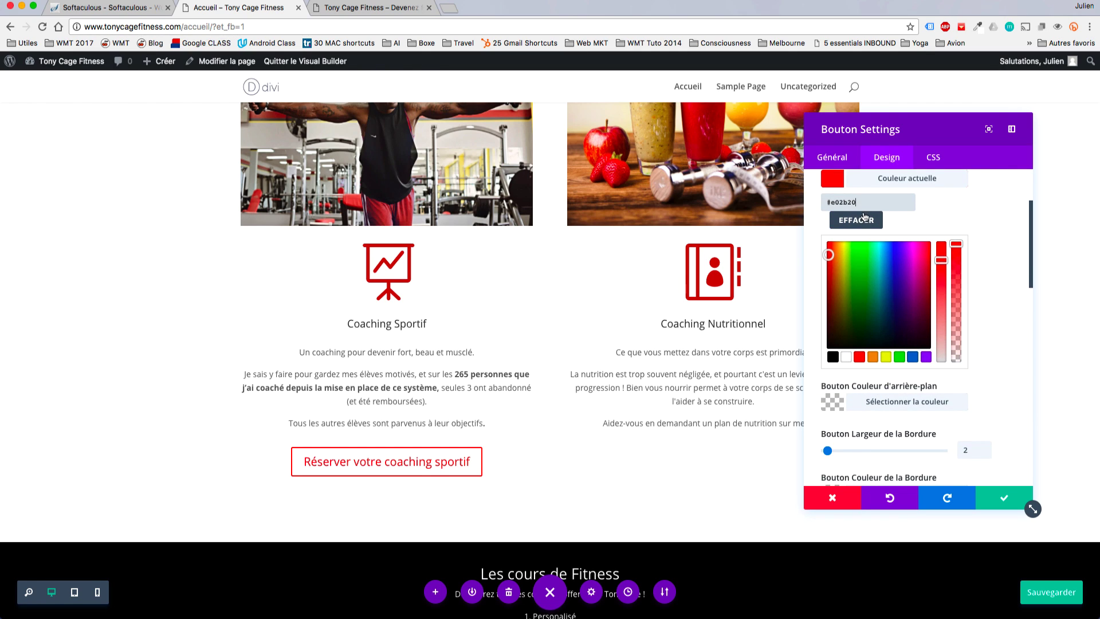
pyautogui.press('super+a')
pyautogui.press('super+v')
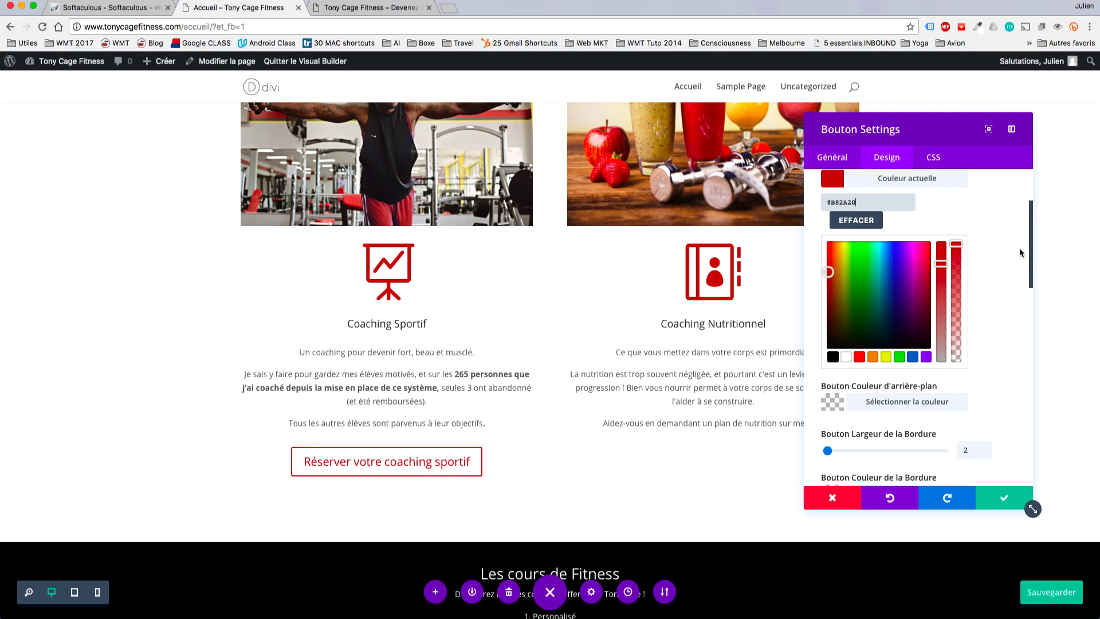
pyautogui.click(1011, 334)
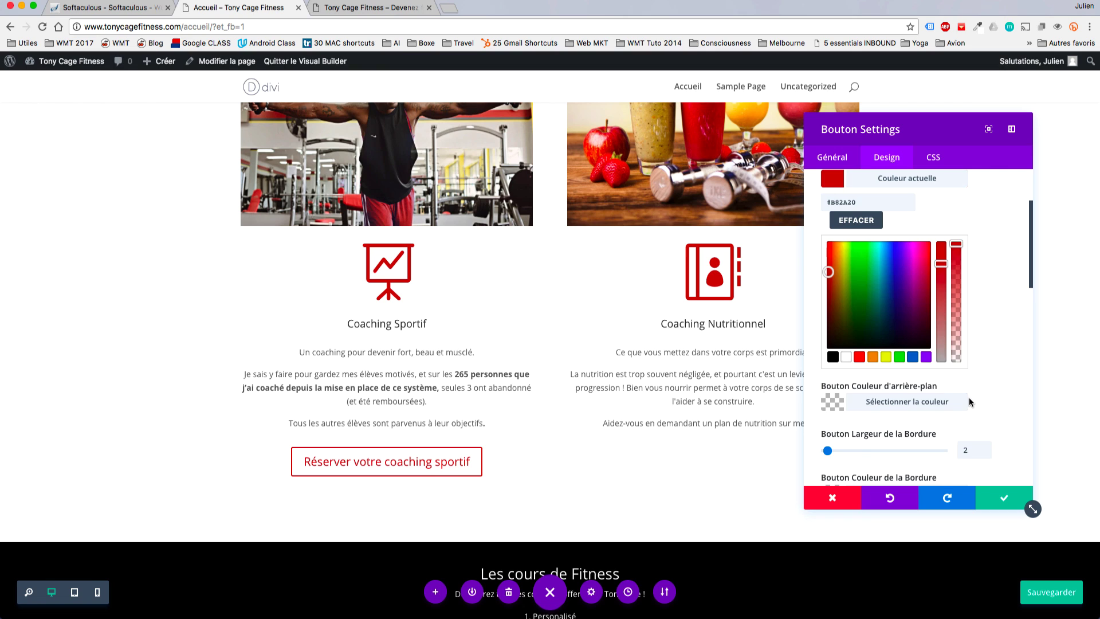
# Give the button a red border and change its colour to #B82A20.
pyautogui.scroll(-4, 969, 401)
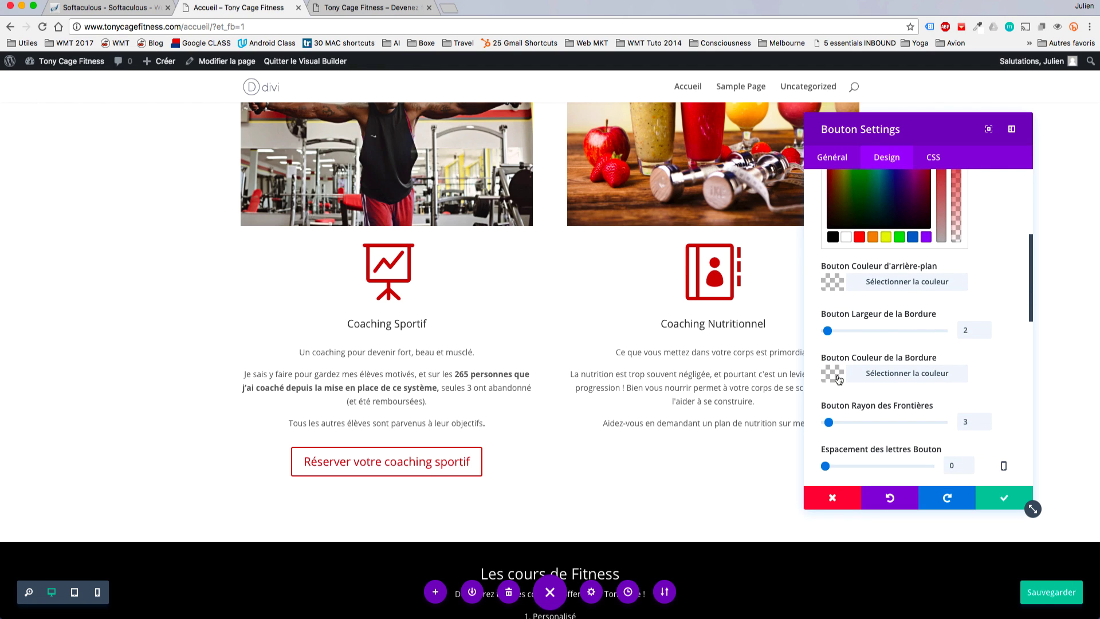
pyautogui.click(837, 378)
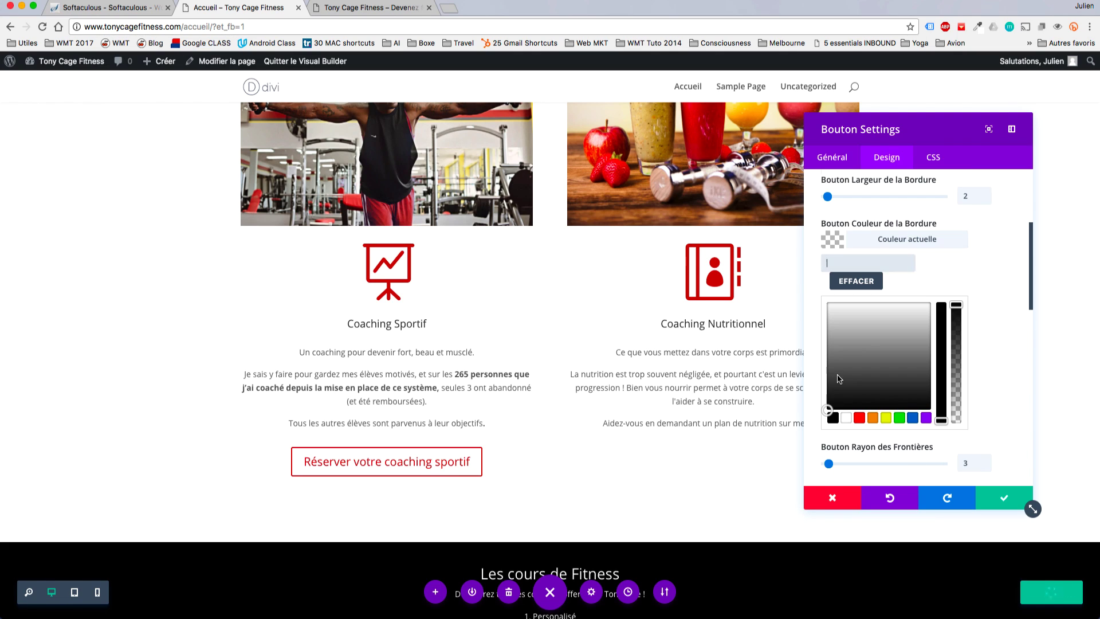
pyautogui.click(833, 418)
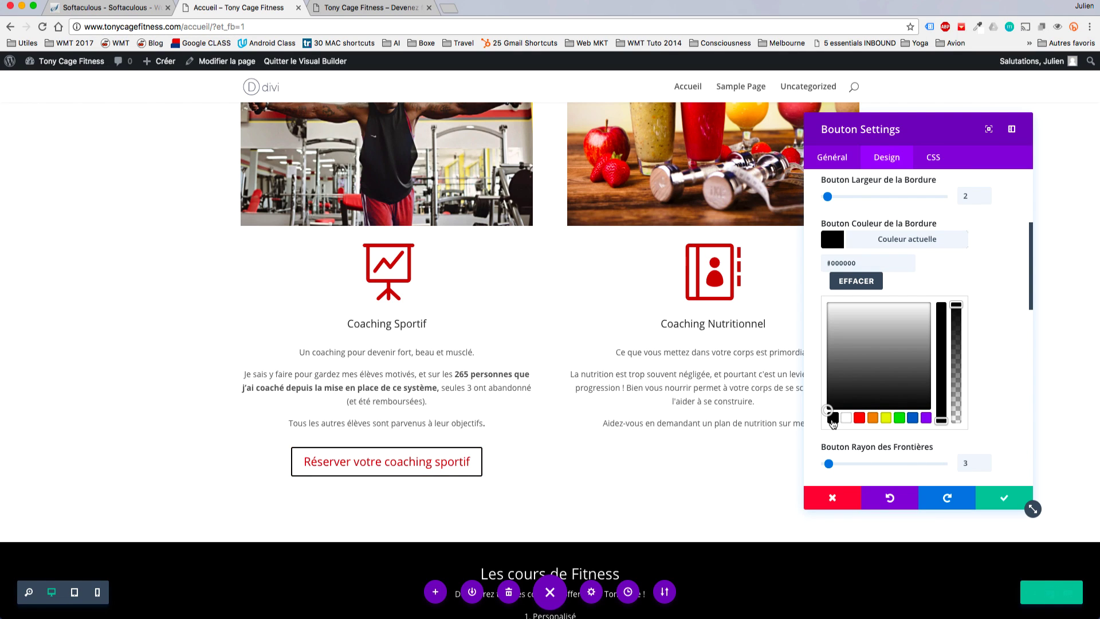
pyautogui.click(859, 418)
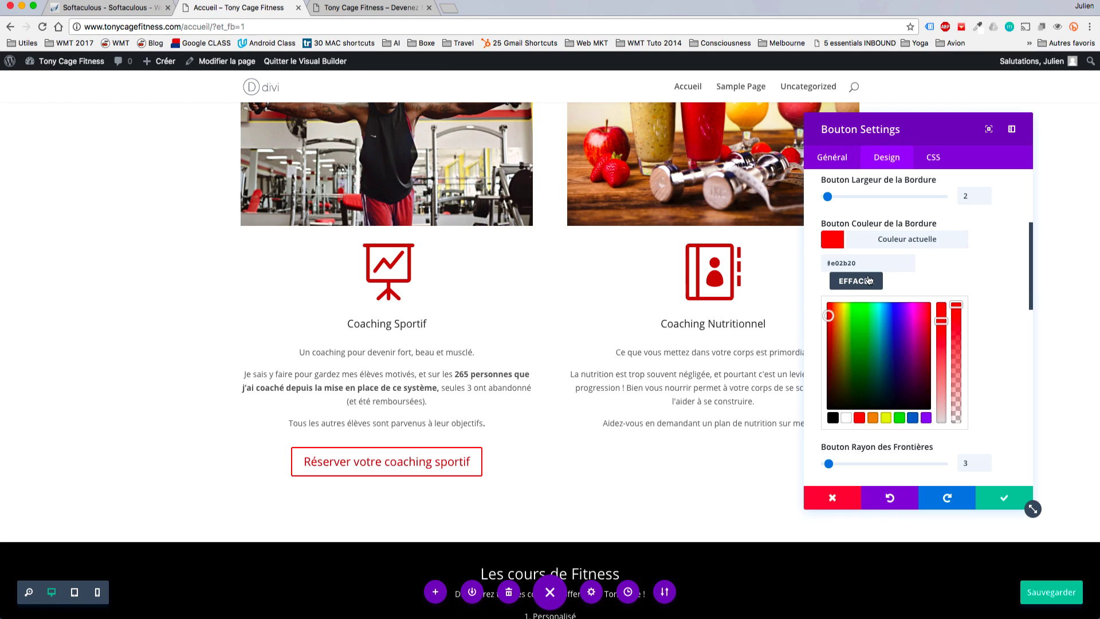
pyautogui.moveTo(867, 266); pyautogui.dragTo(803, 254)
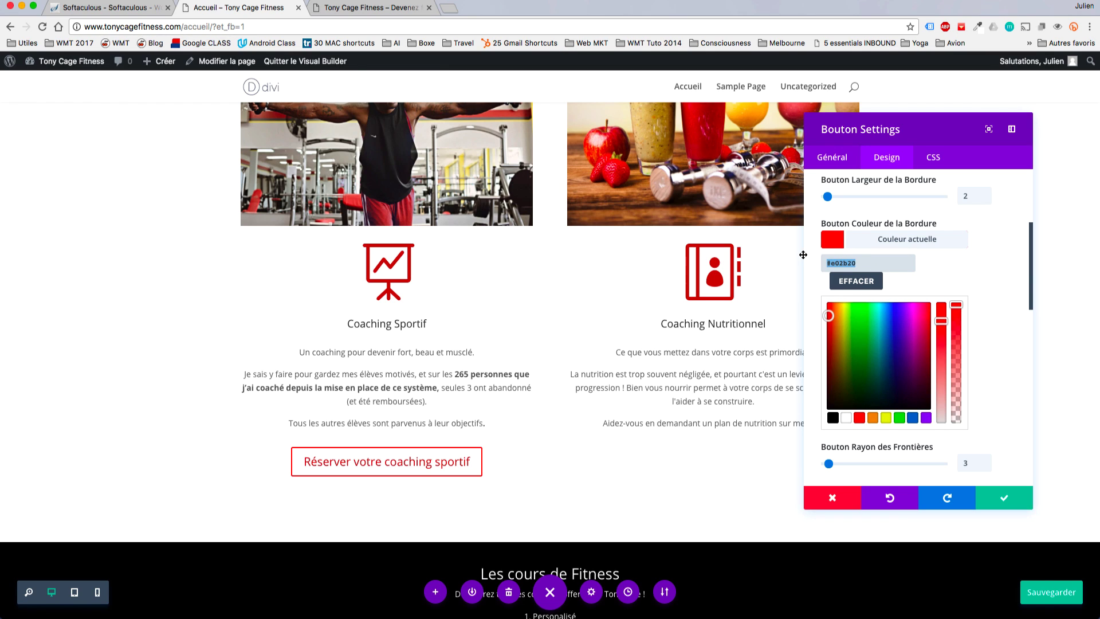
pyautogui.press('super+v')
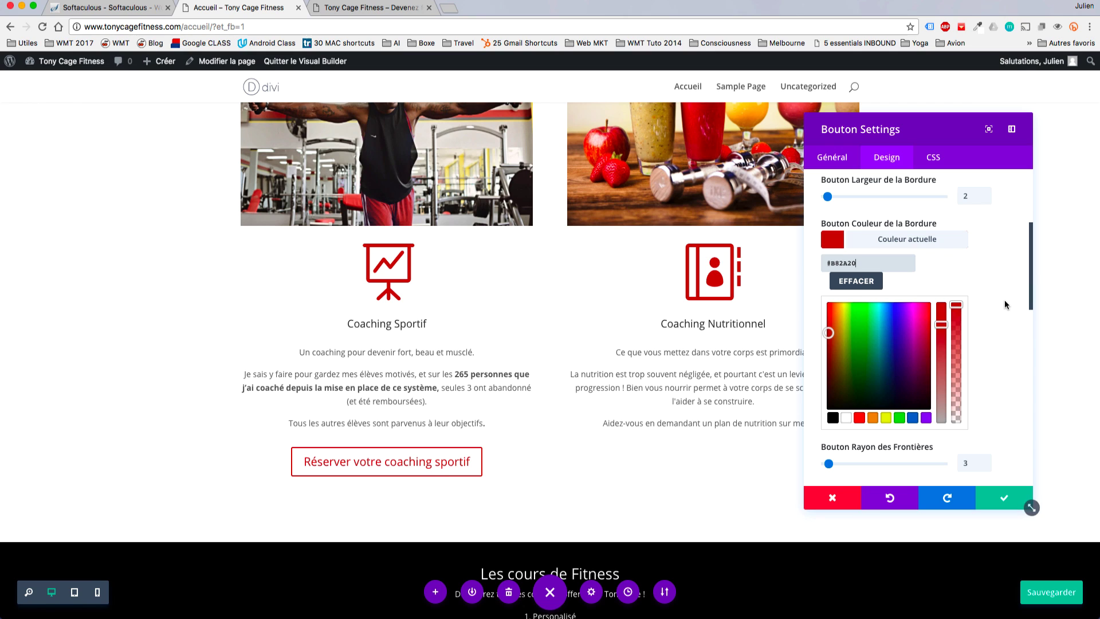
pyautogui.scroll(-3, 1000, 300)
pyautogui.scroll(-3, 1000, 300)
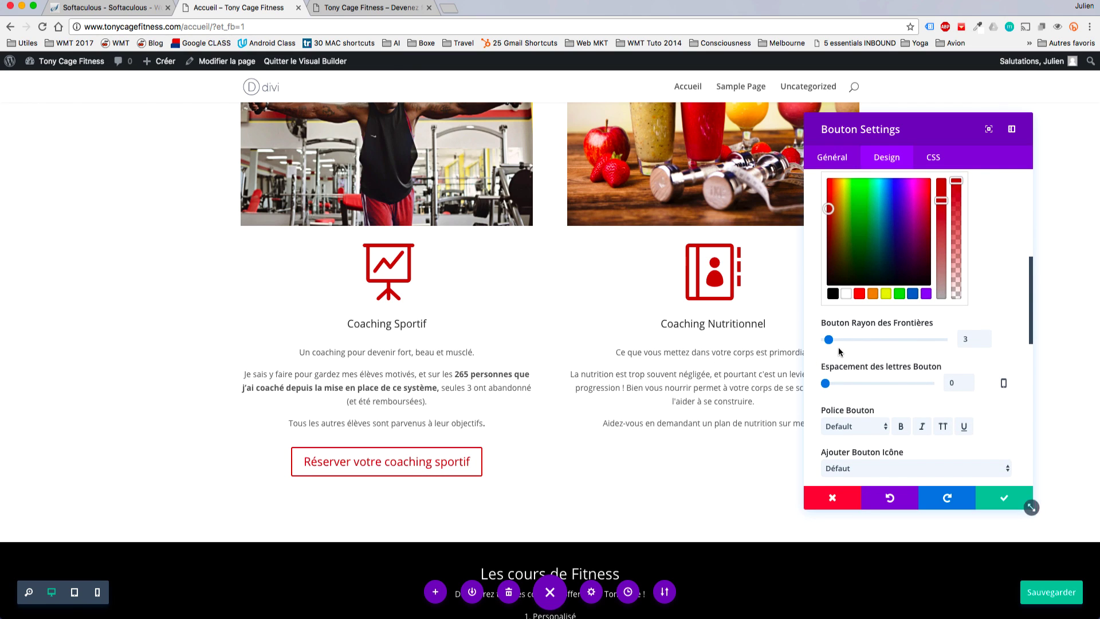
# Set the button's border radius to 32px and reset letter spacing to 0.
pyautogui.moveTo(829, 341); pyautogui.dragTo(864, 348)
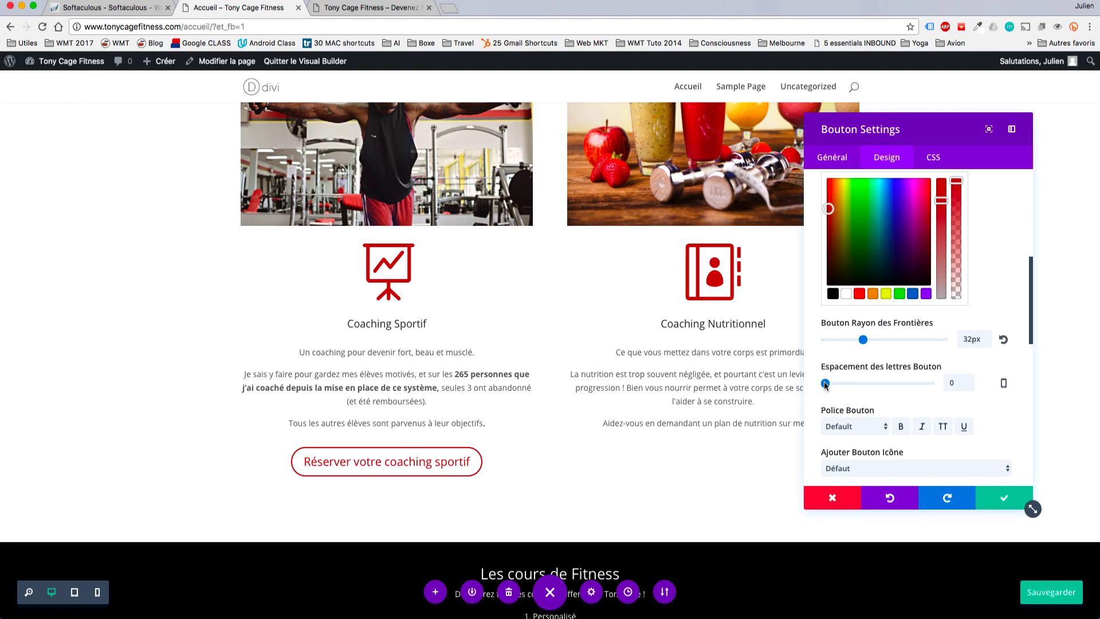
pyautogui.moveTo(824, 384)
pyautogui.mouseDown()
pyautogui.moveTo(842, 384)
pyautogui.moveTo(829, 385)
pyautogui.mouseUp()
pyautogui.scroll(-3, 911, 331)
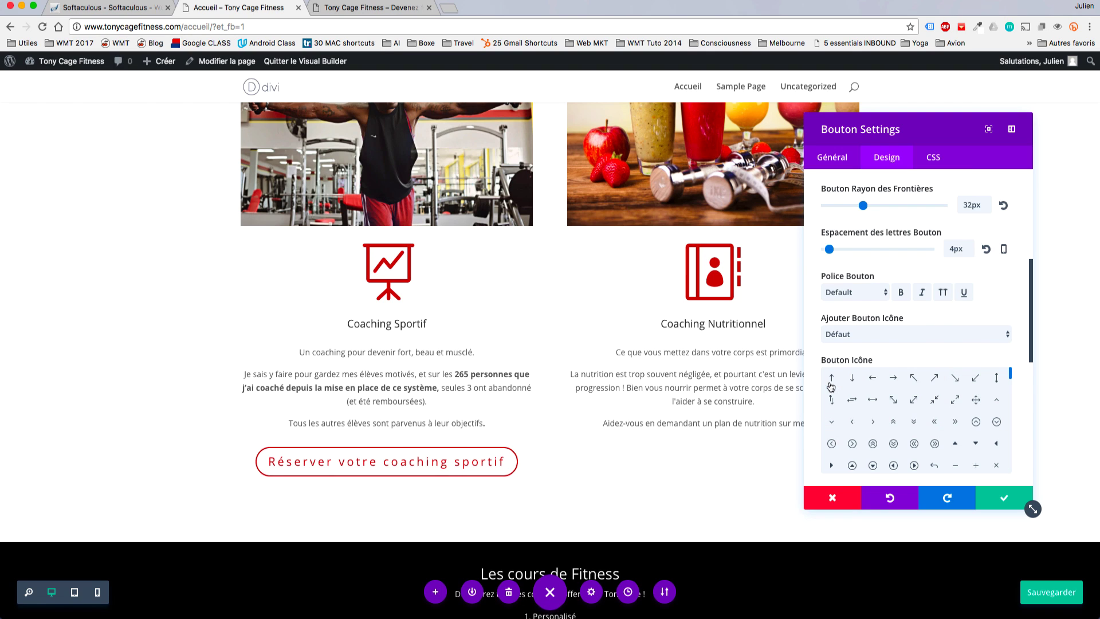
pyautogui.click(986, 249)
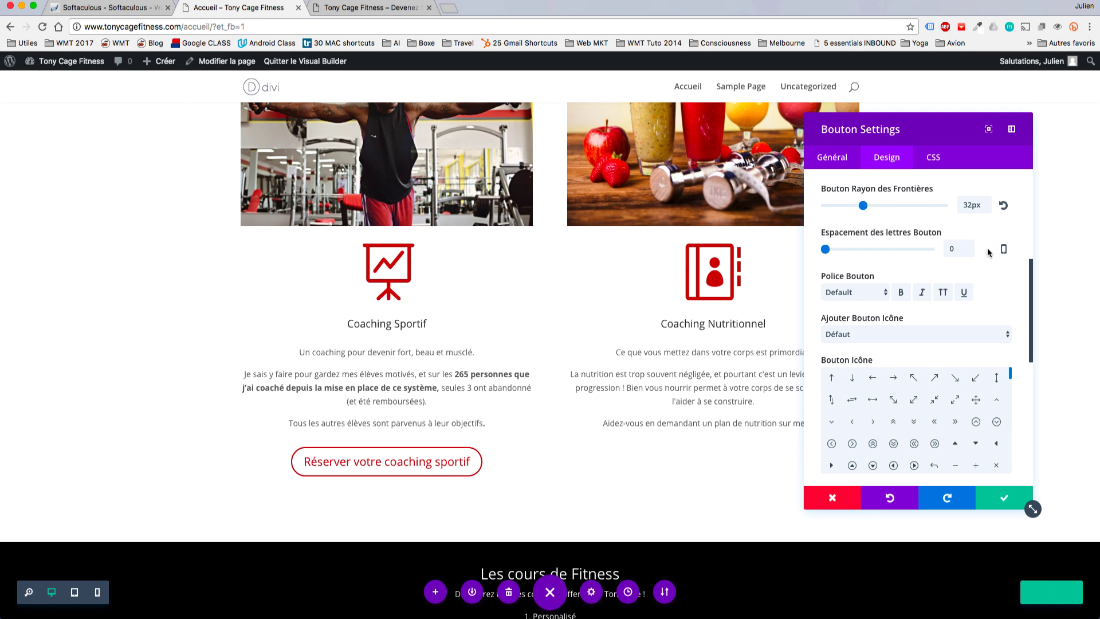
pyautogui.scroll(3, 1008, 263)
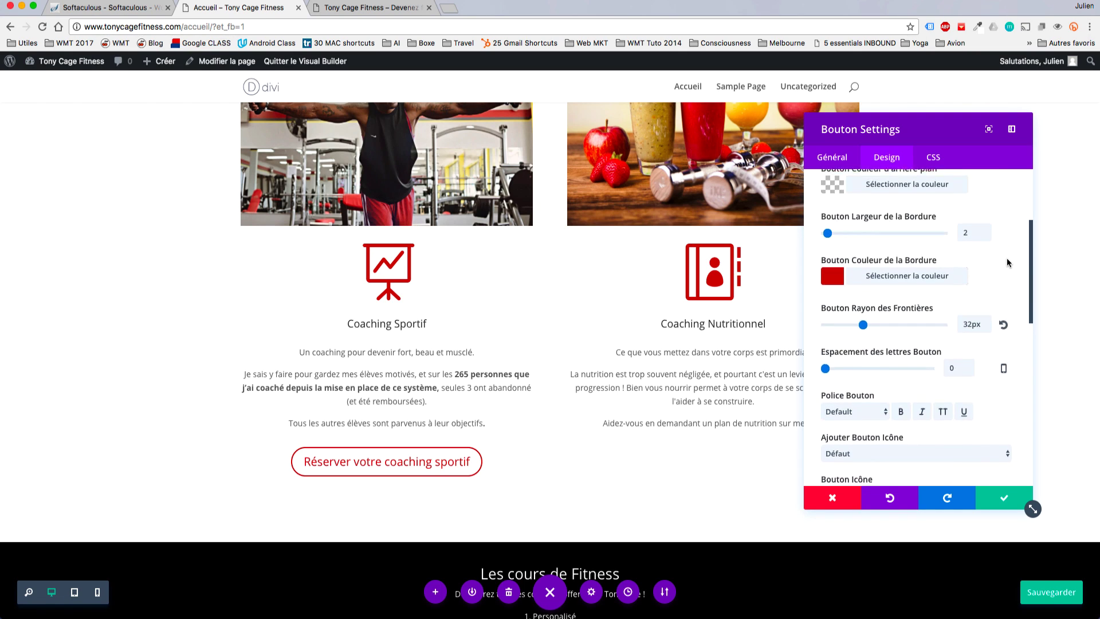
pyautogui.scroll(5, 1007, 262)
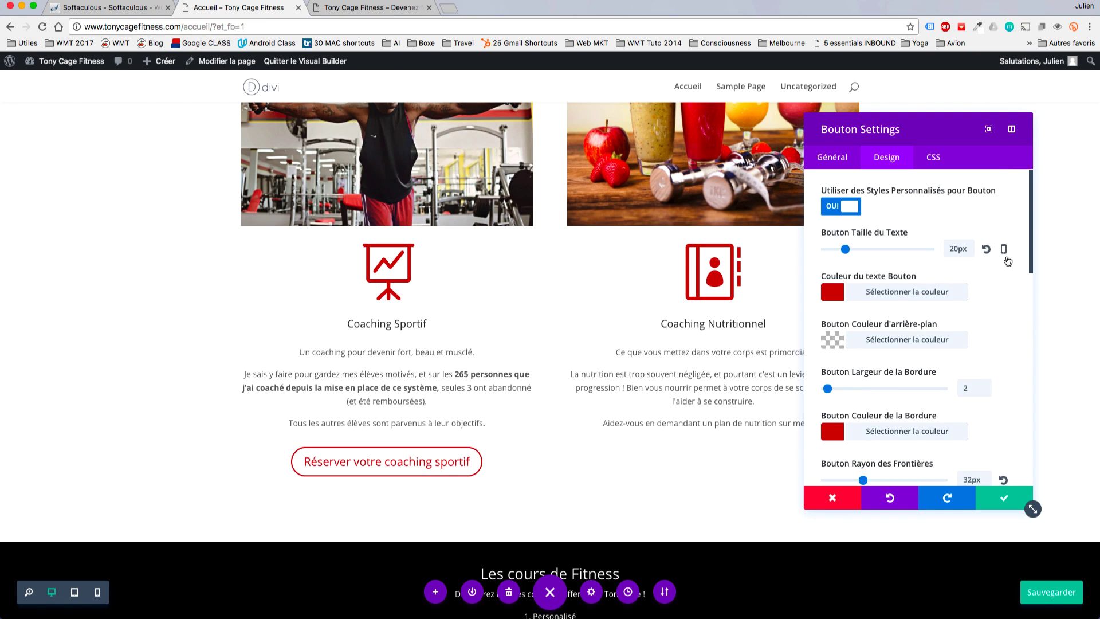
# Enable per-device button text size and set the tablet size to 36px.
pyautogui.click(1004, 250)
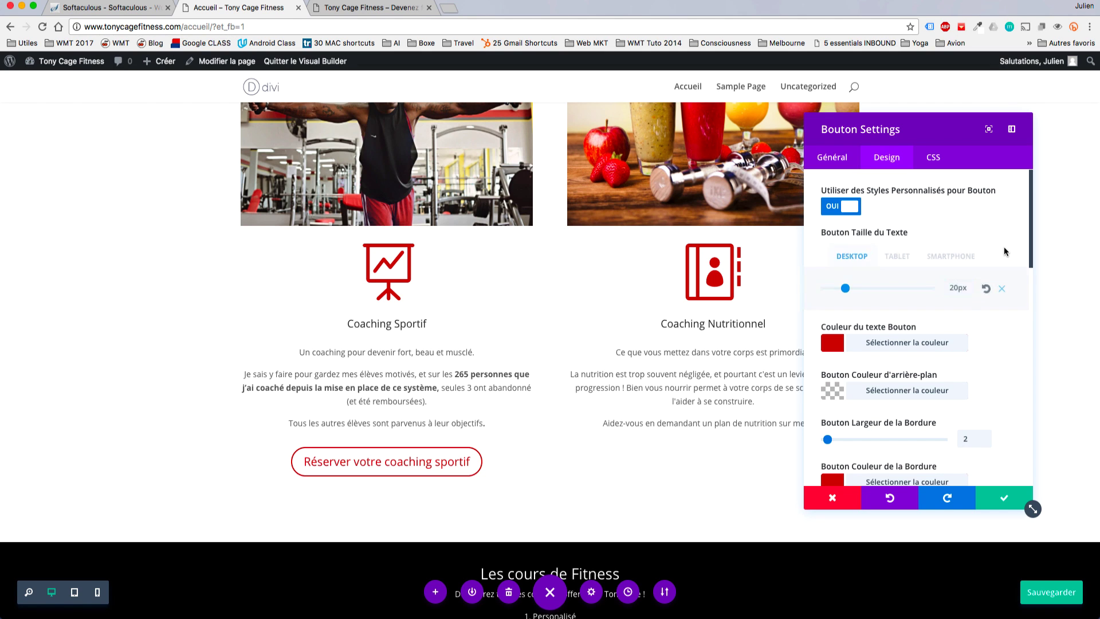
pyautogui.click(898, 257)
pyautogui.click(949, 257)
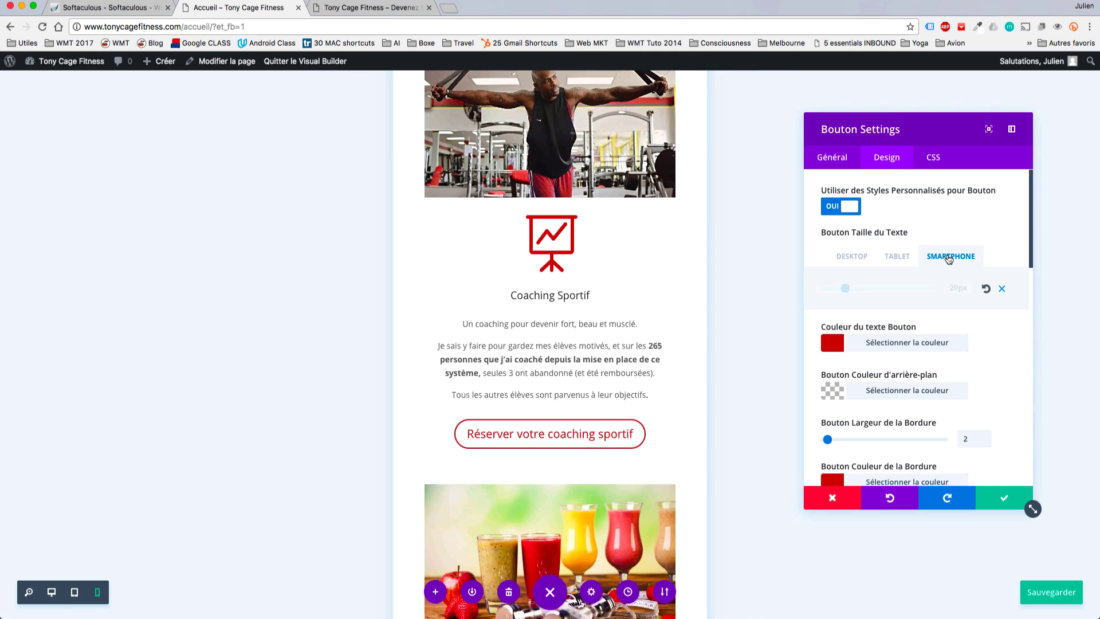
pyautogui.click(897, 256)
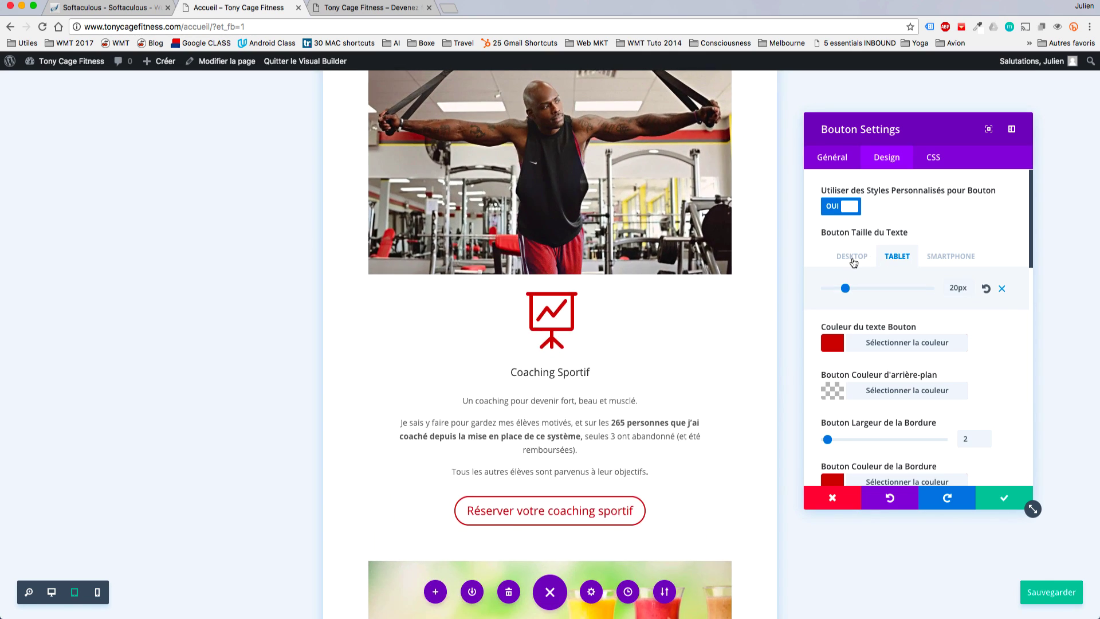
pyautogui.click(852, 259)
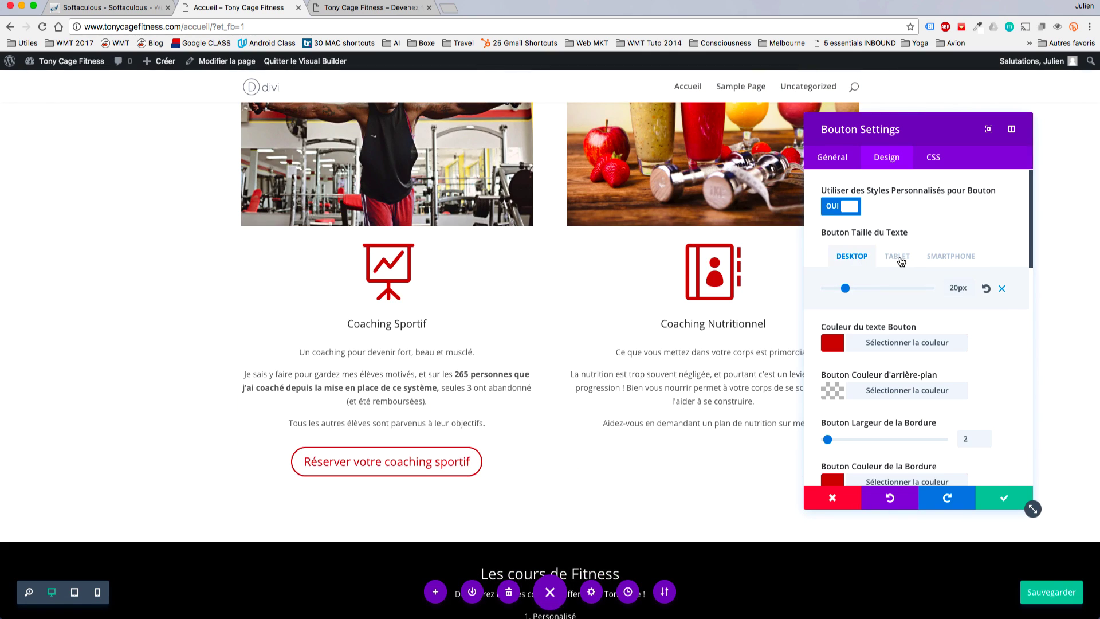
pyautogui.click(901, 261)
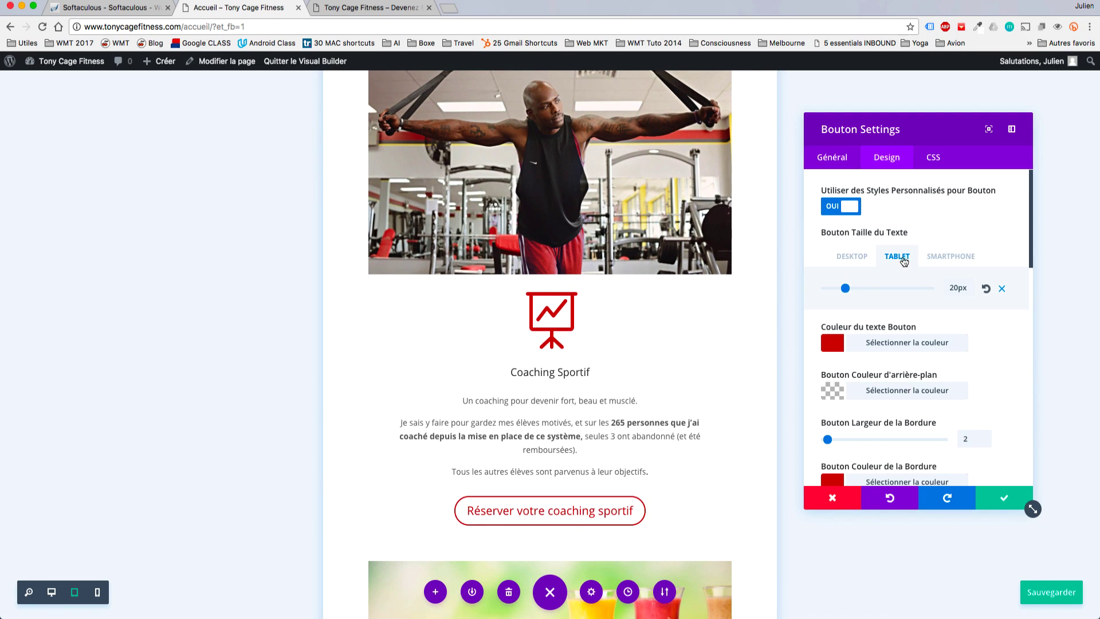
pyautogui.moveTo(846, 288); pyautogui.dragTo(889, 290)
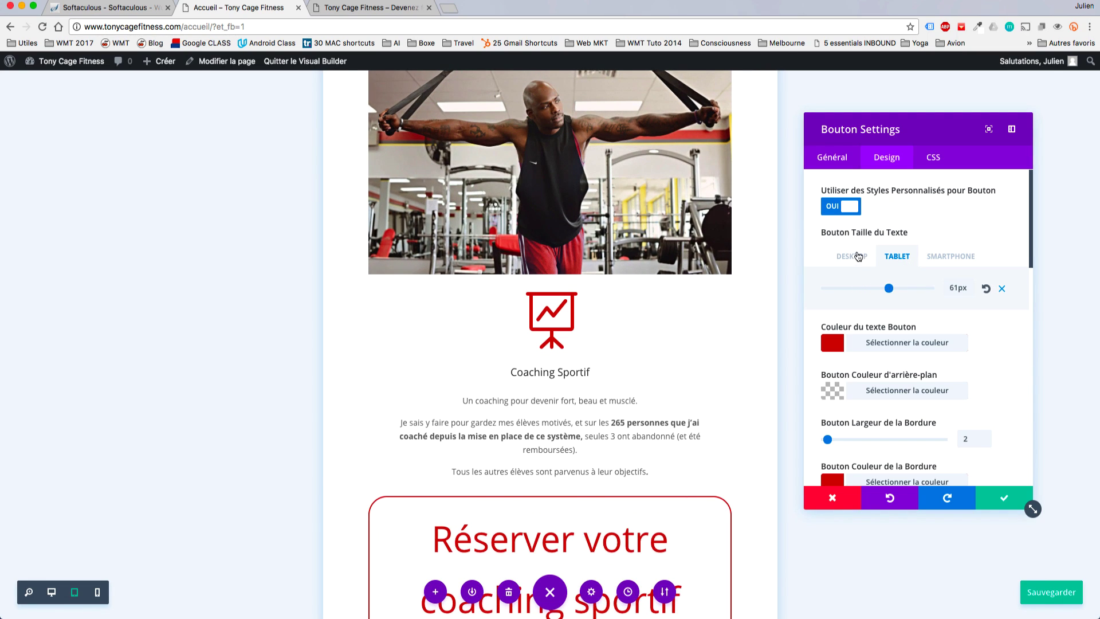
pyautogui.click(873, 289)
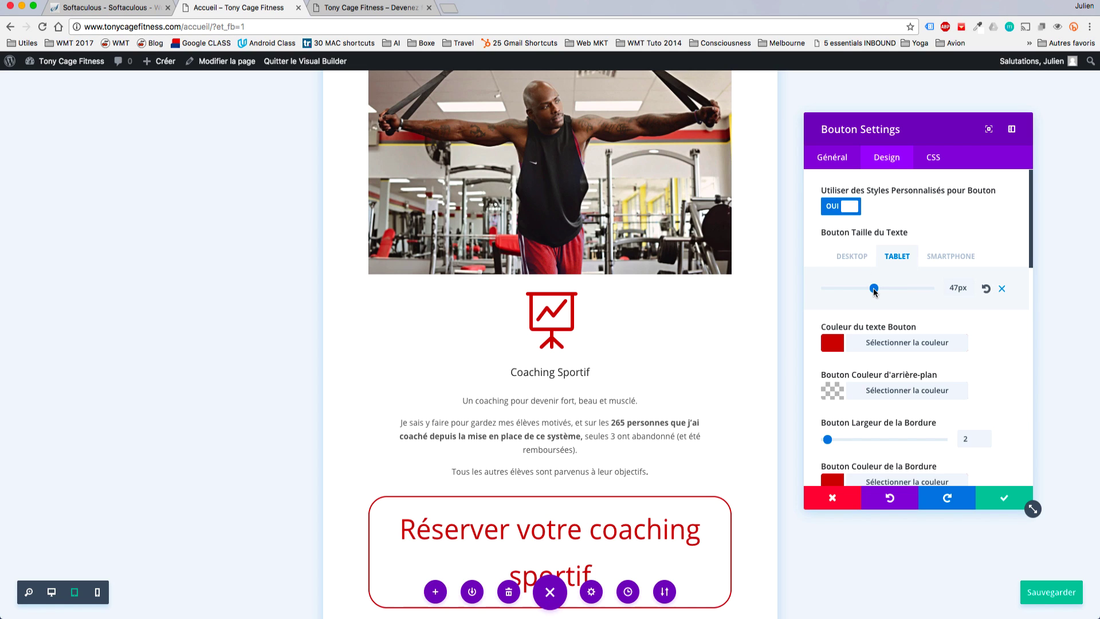
pyautogui.moveTo(873, 289); pyautogui.dragTo(862, 289)
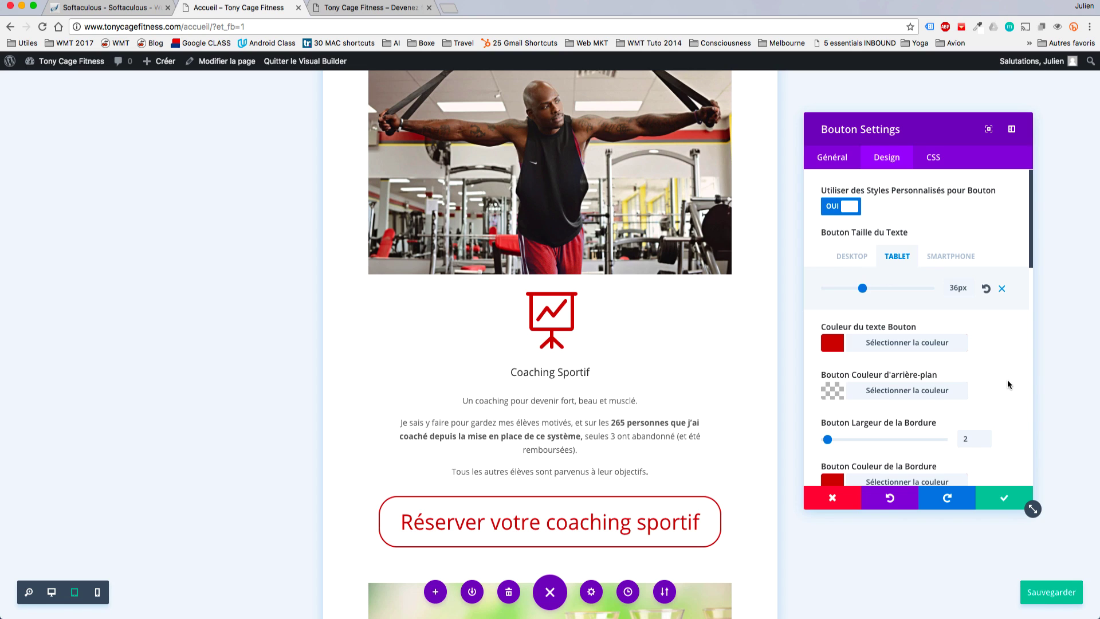
# Enable per-device letter spacing, leaving tablet letter spacing at 0.
pyautogui.scroll(-6, 1007, 380)
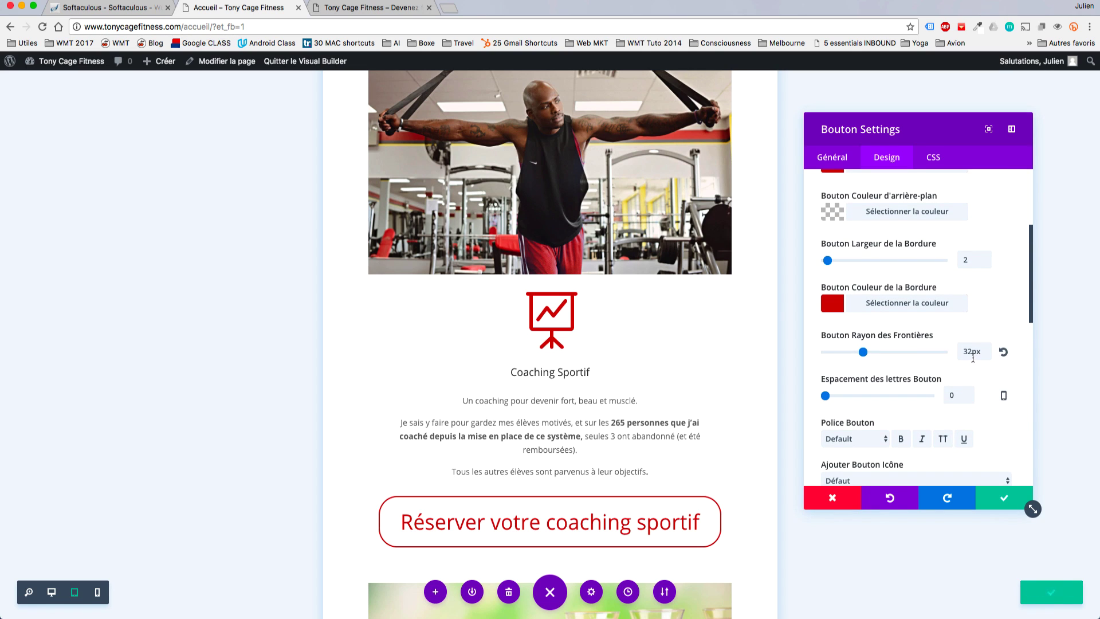
pyautogui.click(1003, 396)
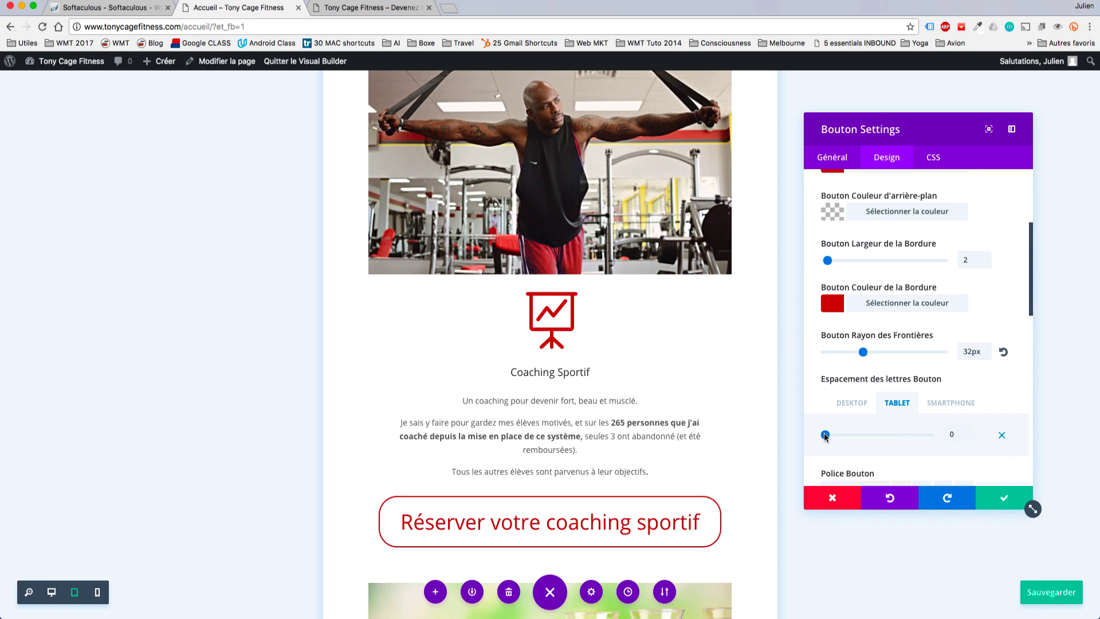
pyautogui.moveTo(825, 435); pyautogui.dragTo(850, 436)
pyautogui.moveTo(850, 435); pyautogui.dragTo(815, 434)
pyautogui.scroll(5, 919, 257)
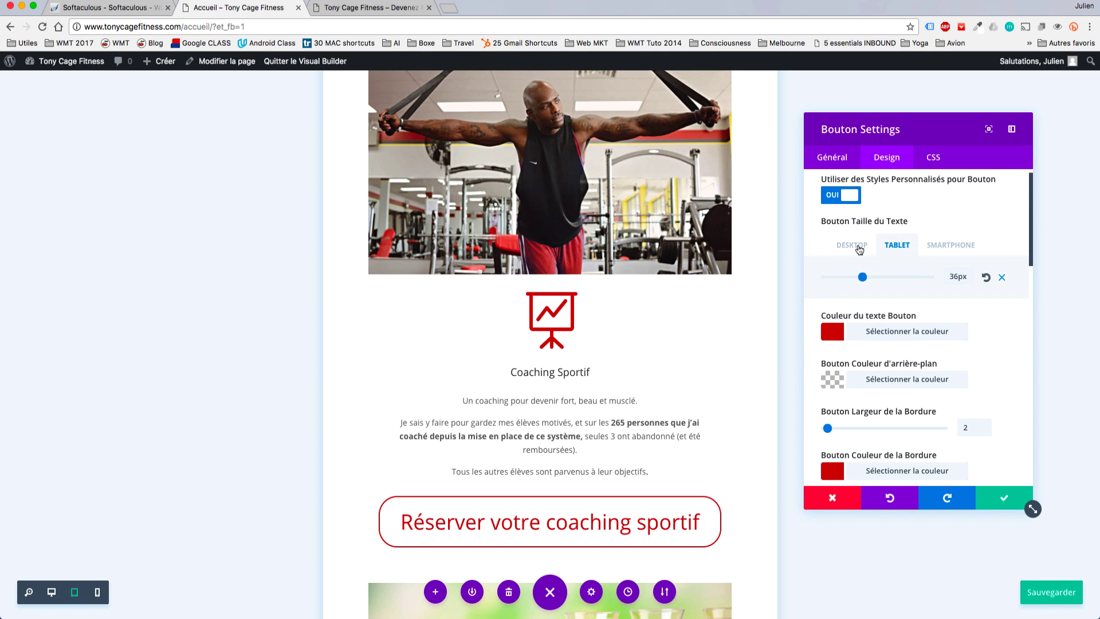
pyautogui.click(853, 245)
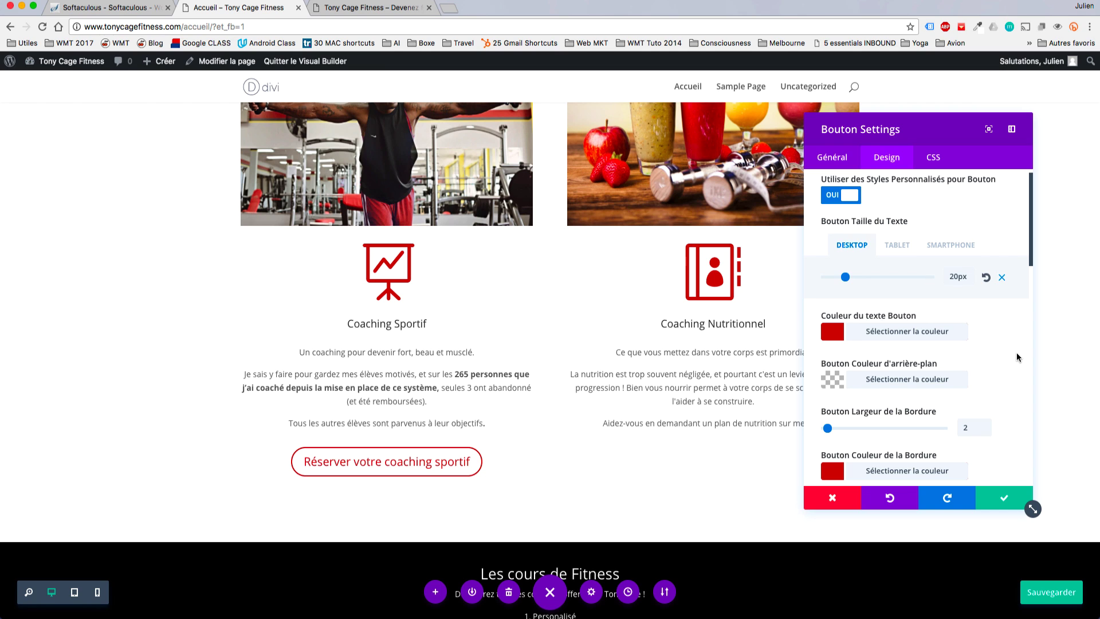
pyautogui.scroll(-1, 1017, 356)
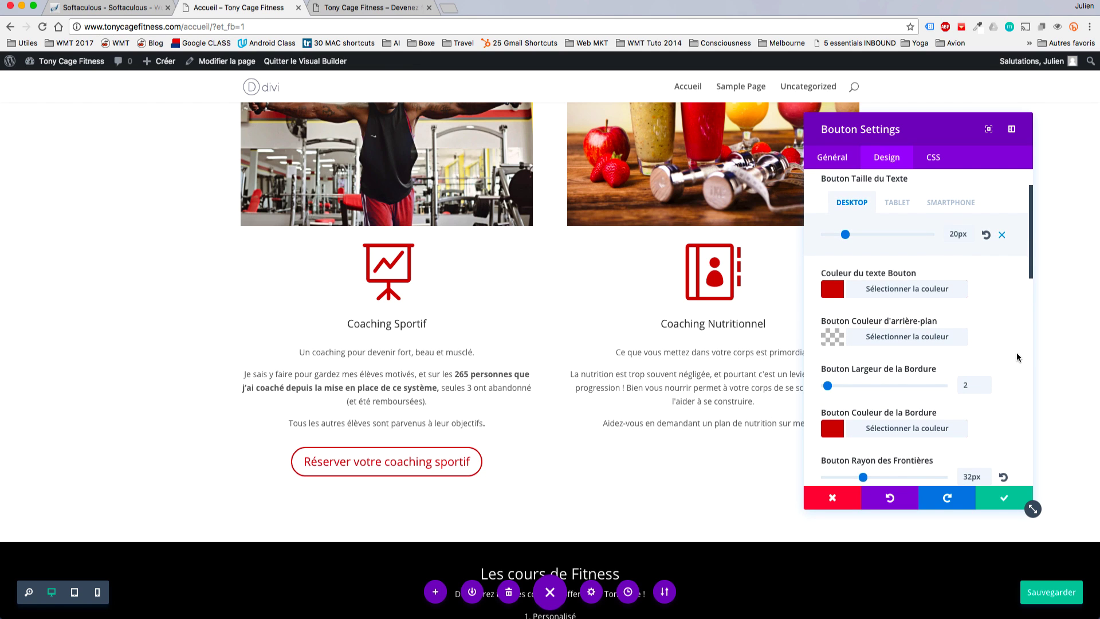
# Set the smartphone button text size to 22px, then compare with desktop and tablet.
pyautogui.click(898, 216)
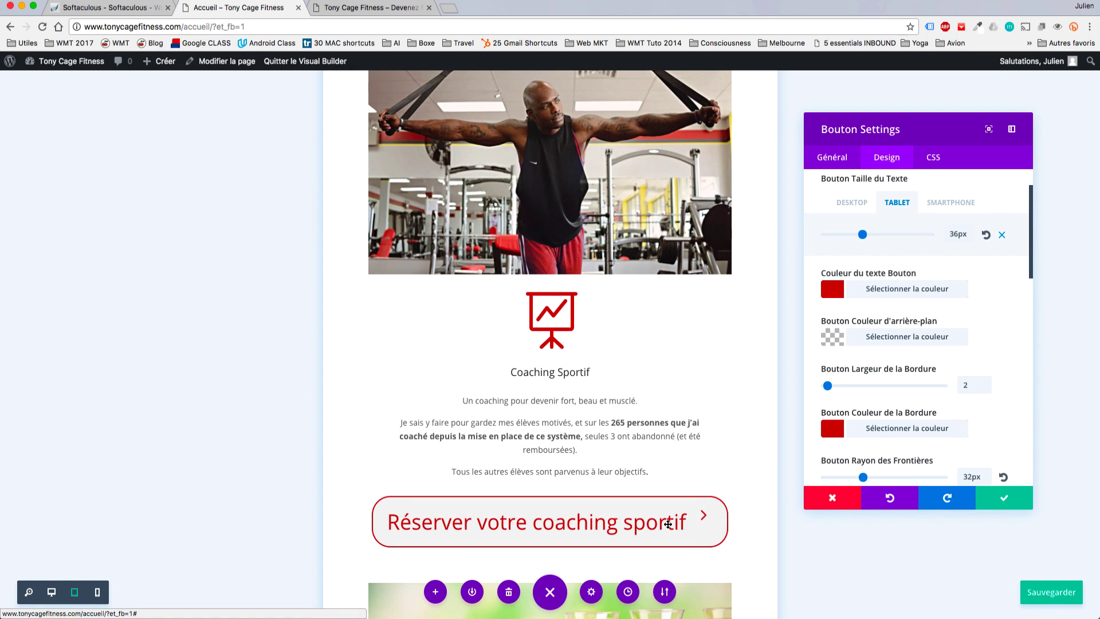
pyautogui.click(949, 205)
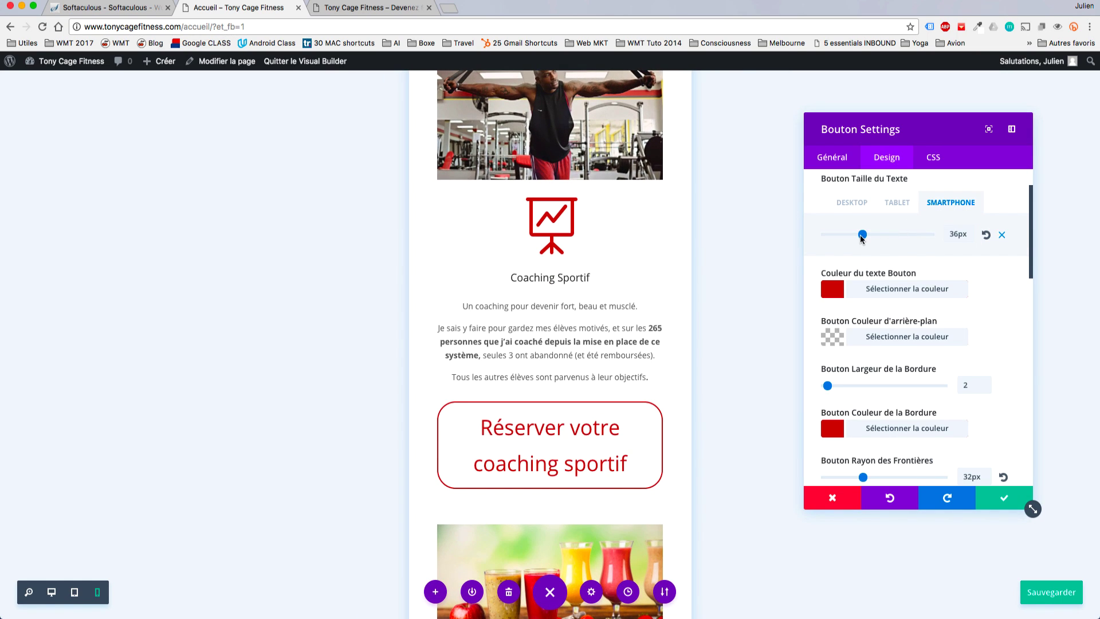
pyautogui.moveTo(860, 238); pyautogui.dragTo(848, 239)
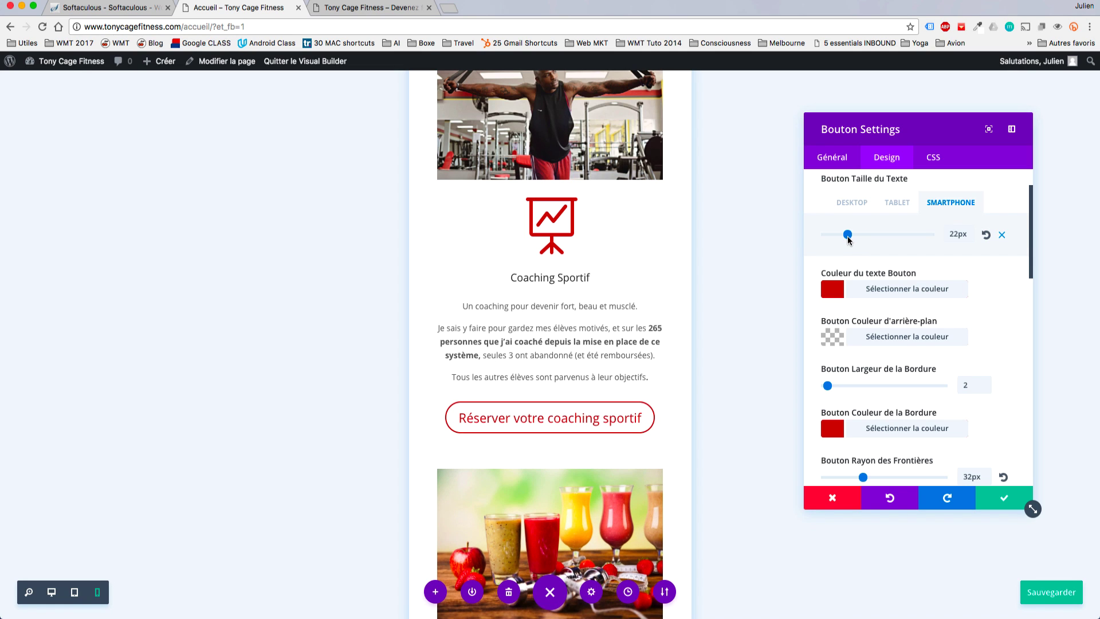
pyautogui.click(856, 204)
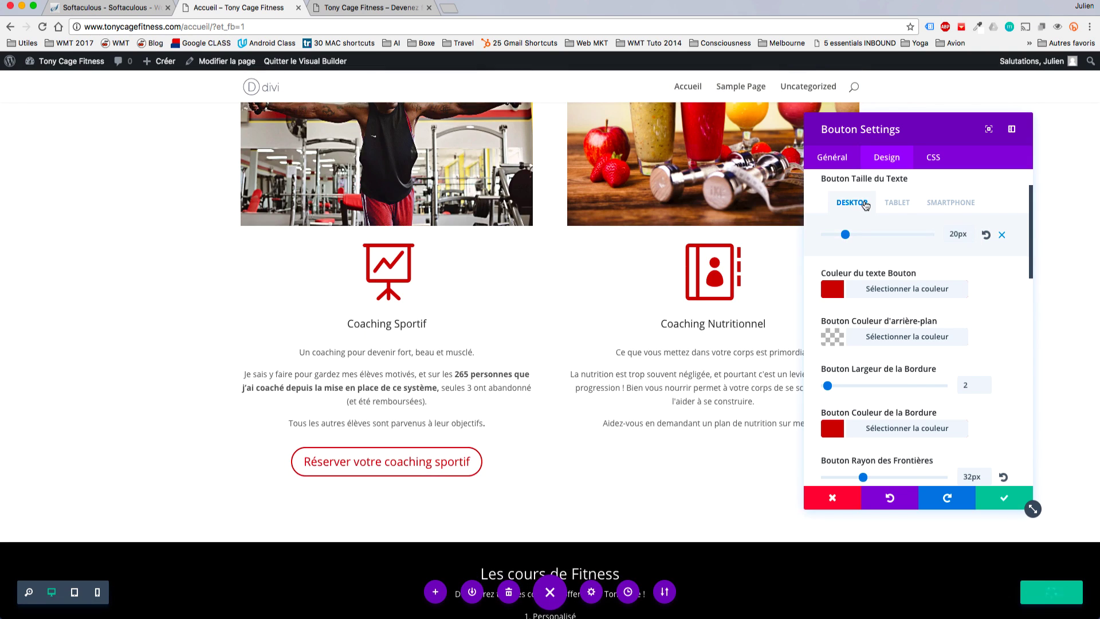
pyautogui.click(897, 204)
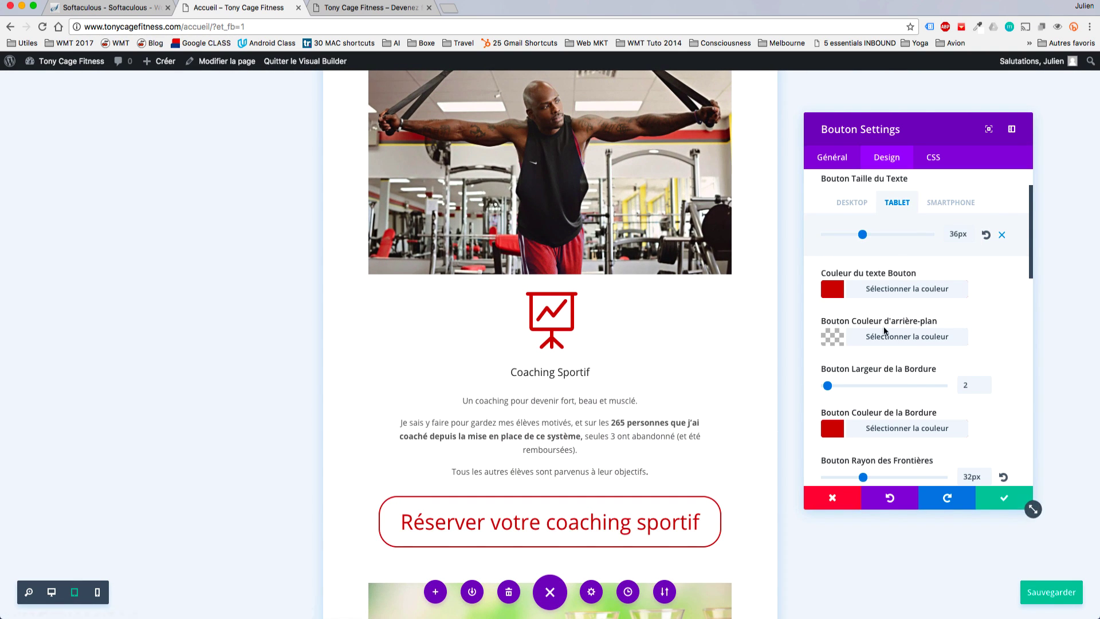
# Turn per-device letter spacing back off, keeping a single letter spacing value.
pyautogui.click(850, 203)
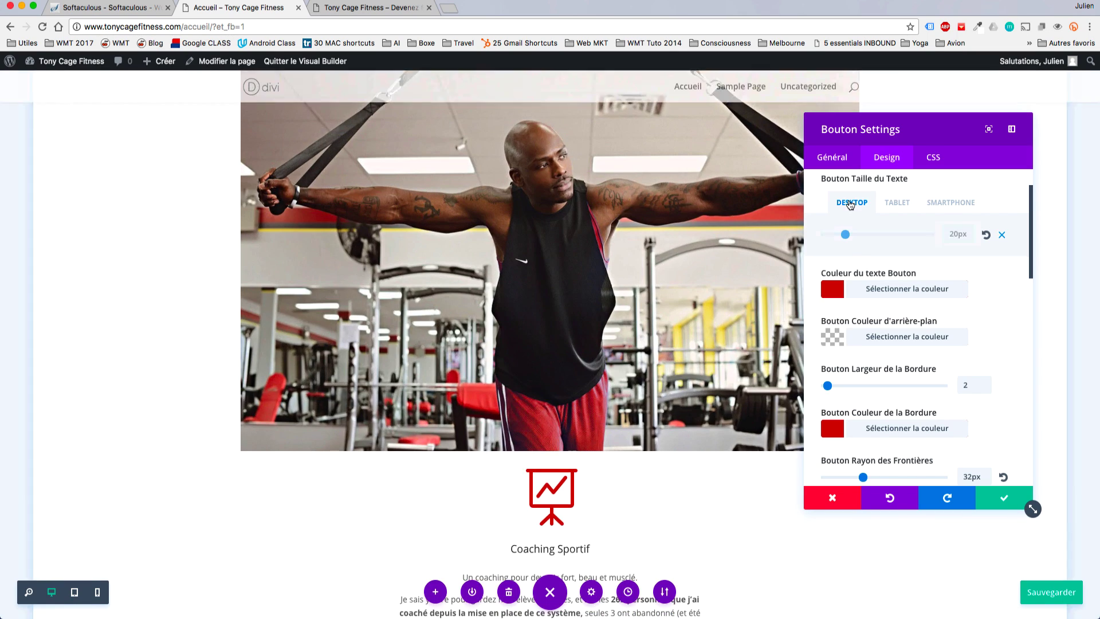
pyautogui.scroll(-2, 949, 338)
pyautogui.scroll(-3, 950, 338)
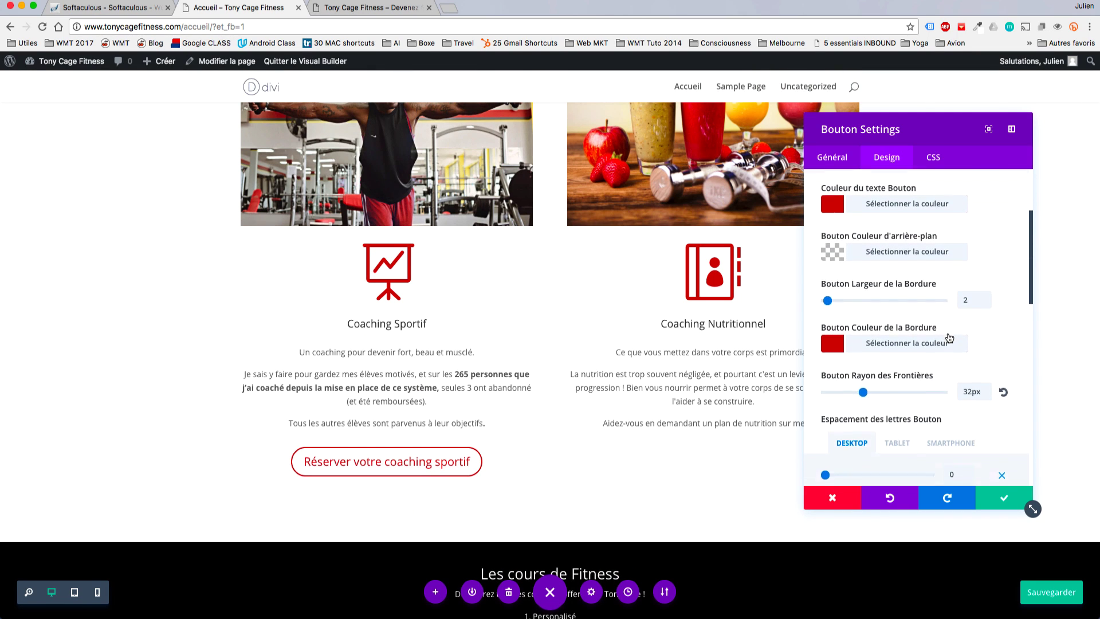
pyautogui.scroll(-1, 966, 381)
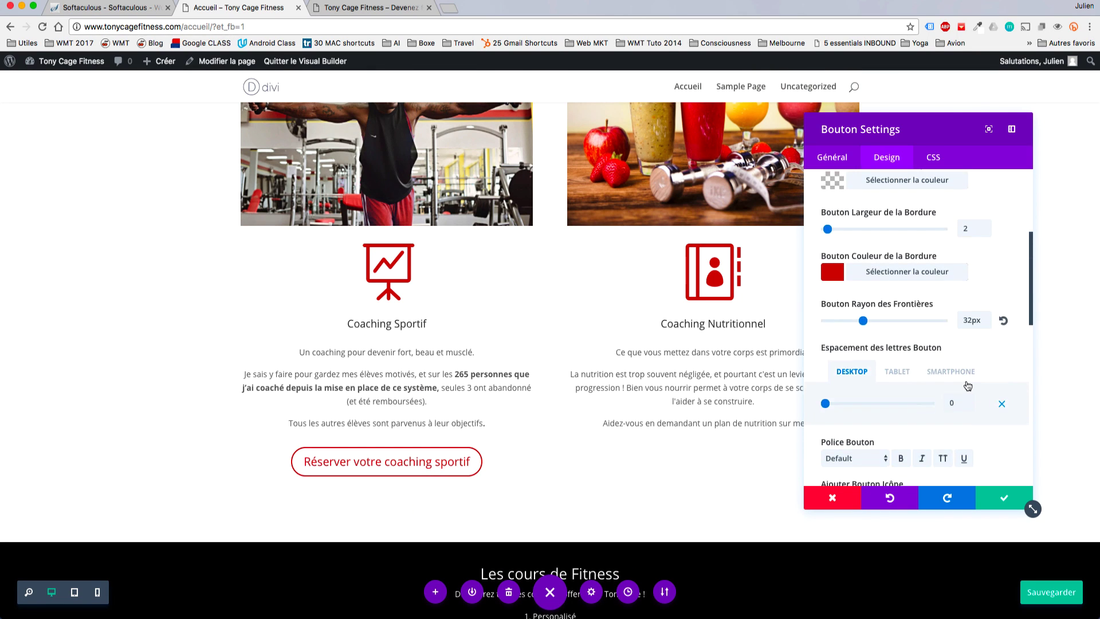
pyautogui.scroll(-2, 967, 386)
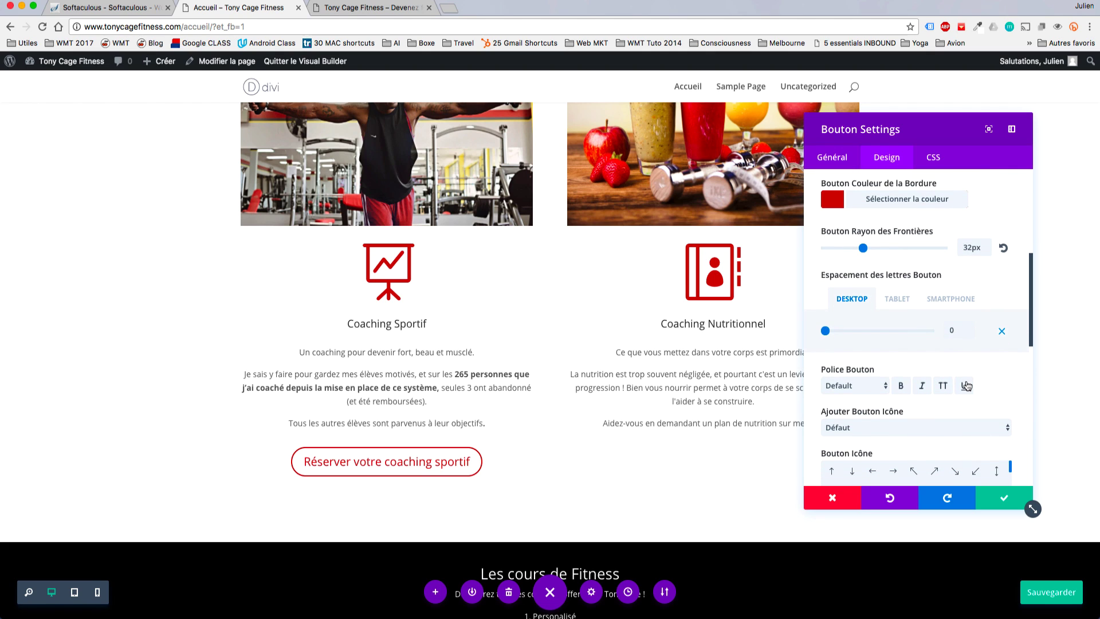
pyautogui.click(998, 330)
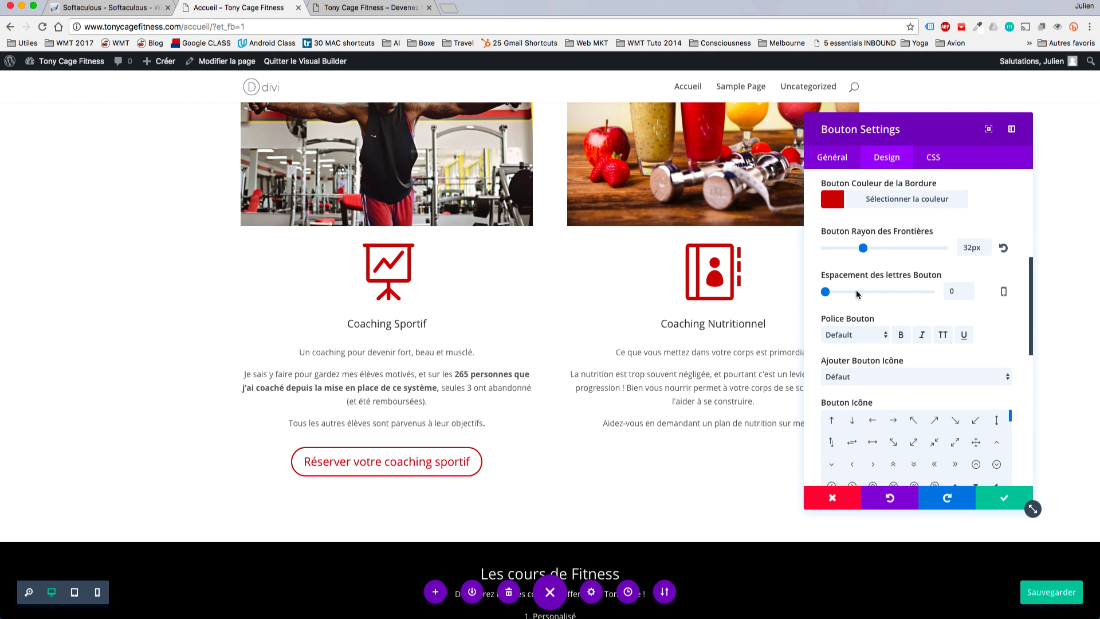
pyautogui.scroll(5, 1002, 292)
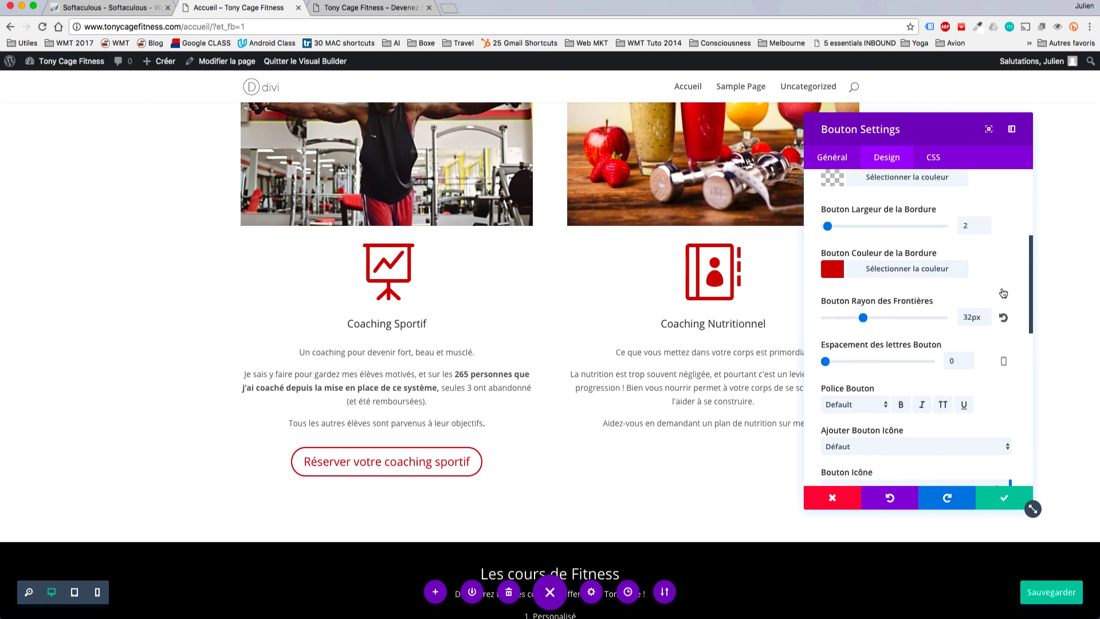
pyautogui.scroll(3, 1003, 293)
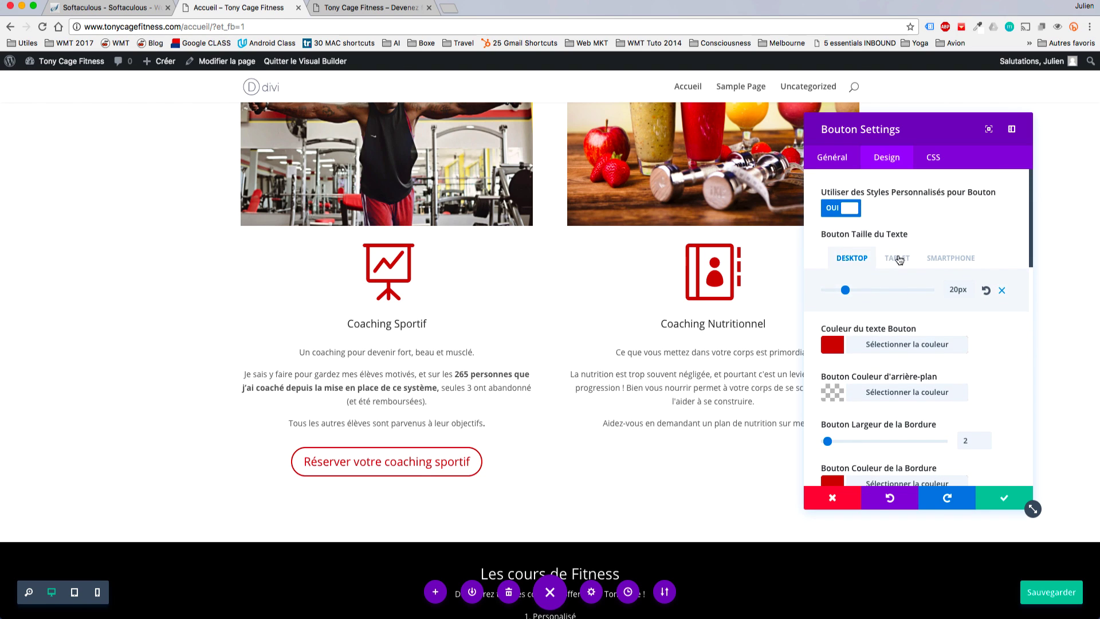
pyautogui.click(897, 257)
pyautogui.click(955, 259)
pyautogui.click(852, 258)
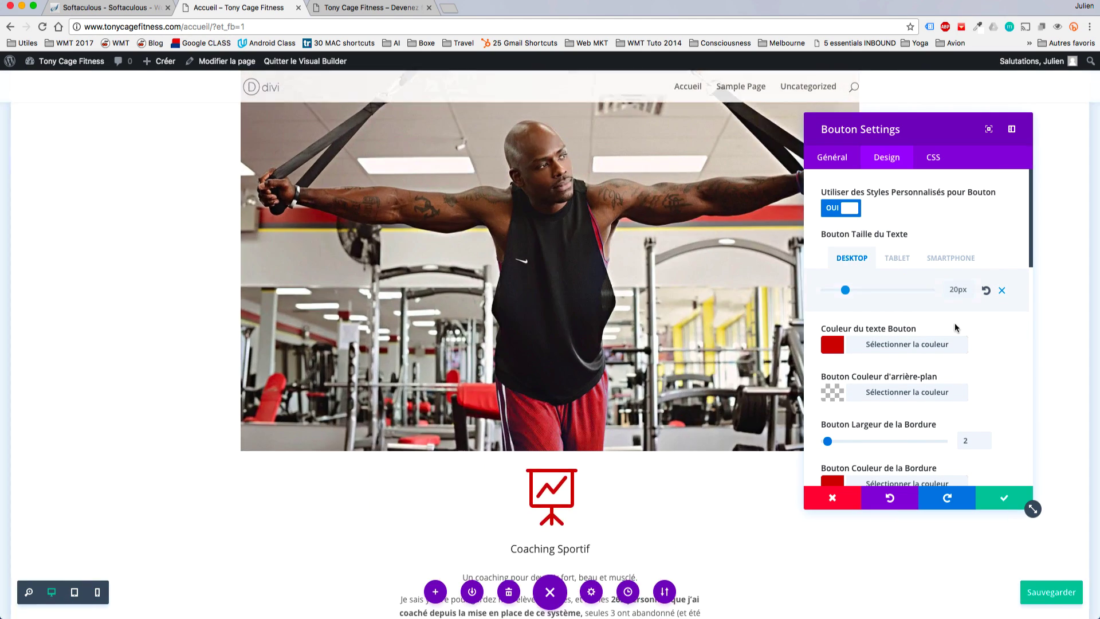
pyautogui.scroll(-5, 1002, 376)
pyautogui.click(1003, 354)
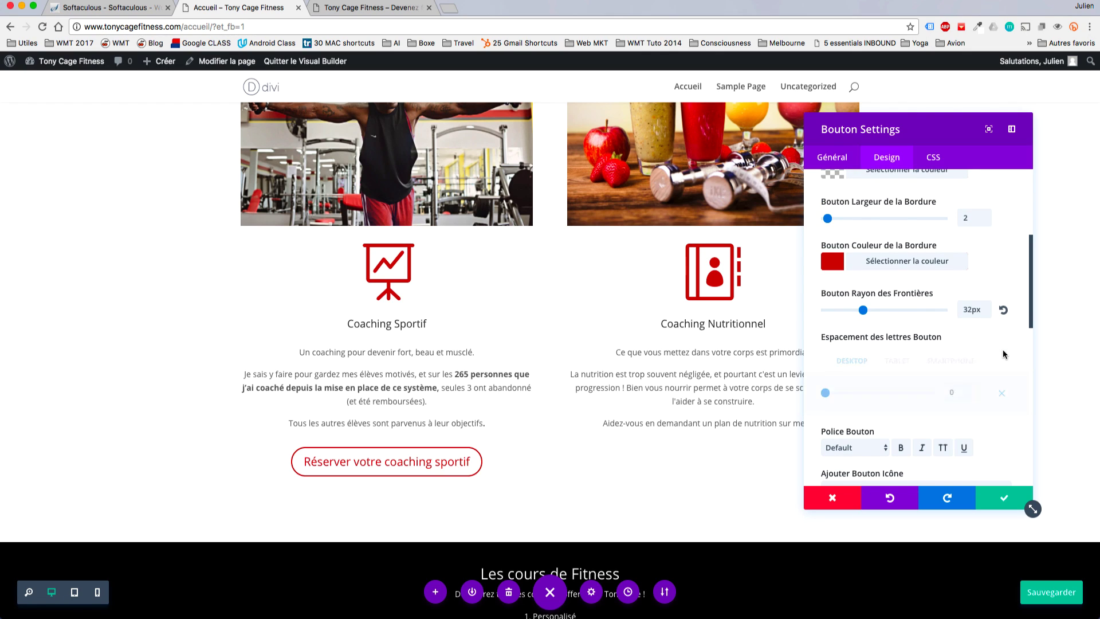
pyautogui.click(1000, 395)
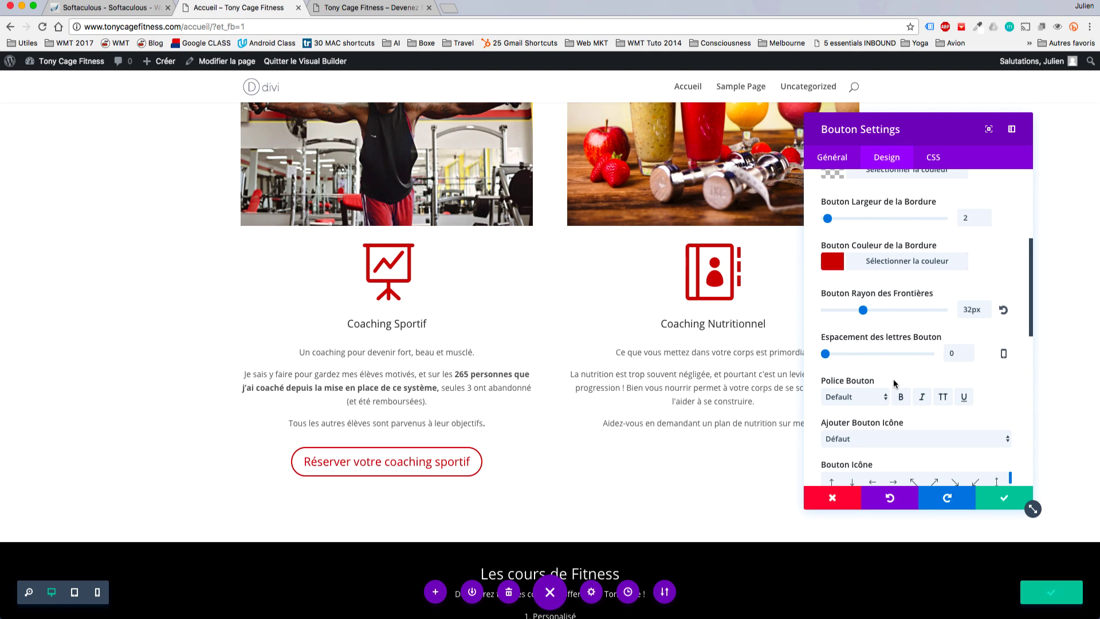
# Enable a custom button icon and choose the calendar icon.
pyautogui.scroll(-2, 893, 379)
pyautogui.scroll(-1, 892, 379)
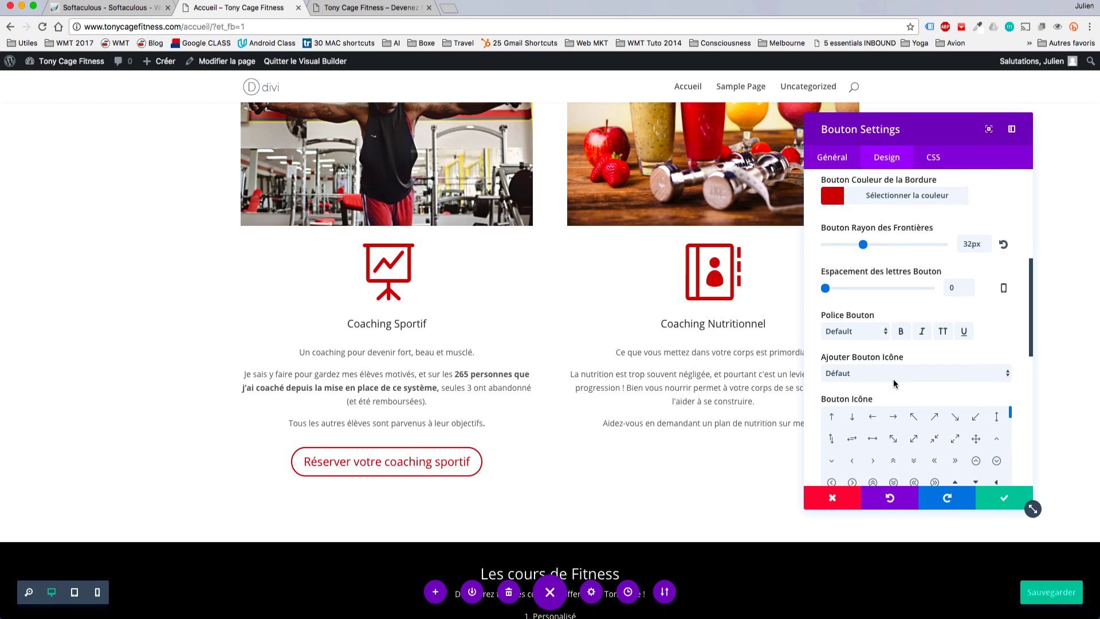
pyautogui.scroll(-1, 894, 383)
pyautogui.scroll(-1, 893, 383)
pyautogui.click(874, 345)
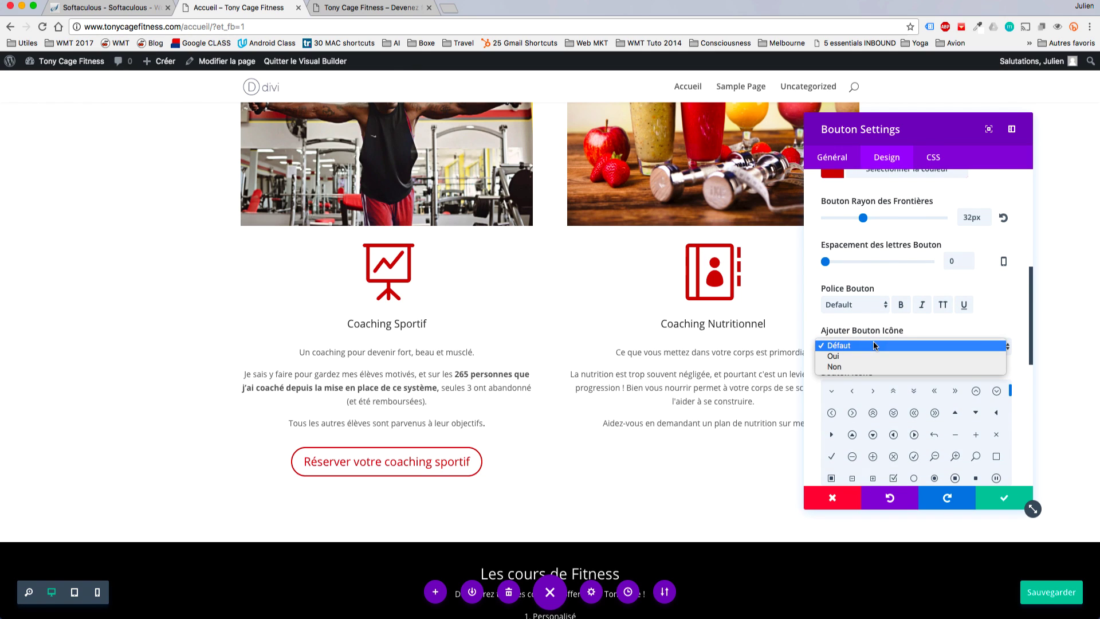
pyautogui.click(855, 355)
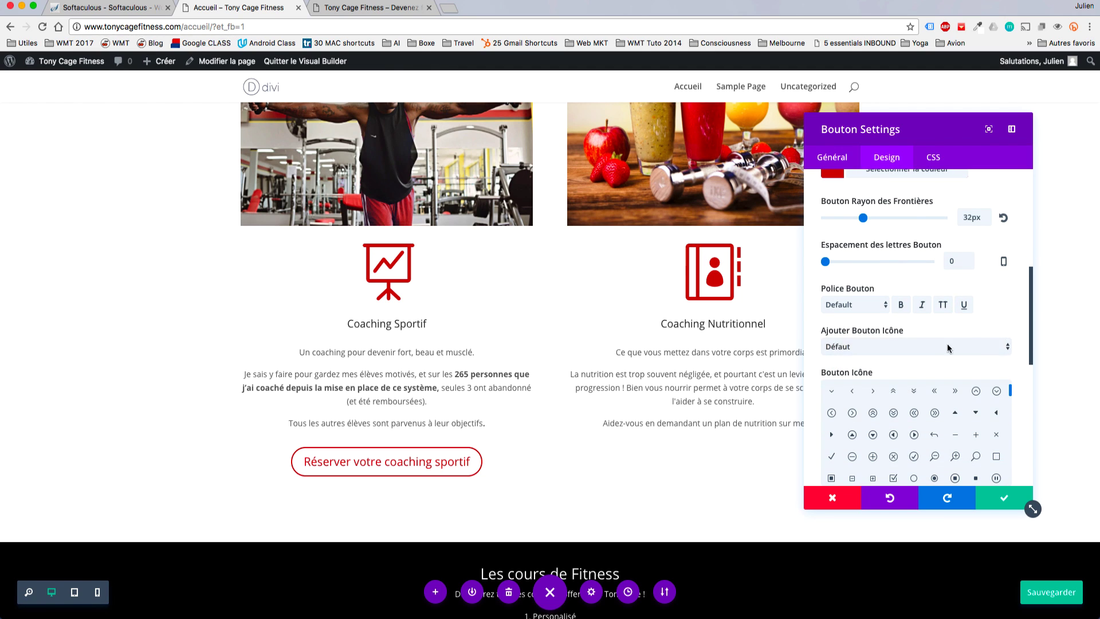
pyautogui.scroll(-3, 1017, 389)
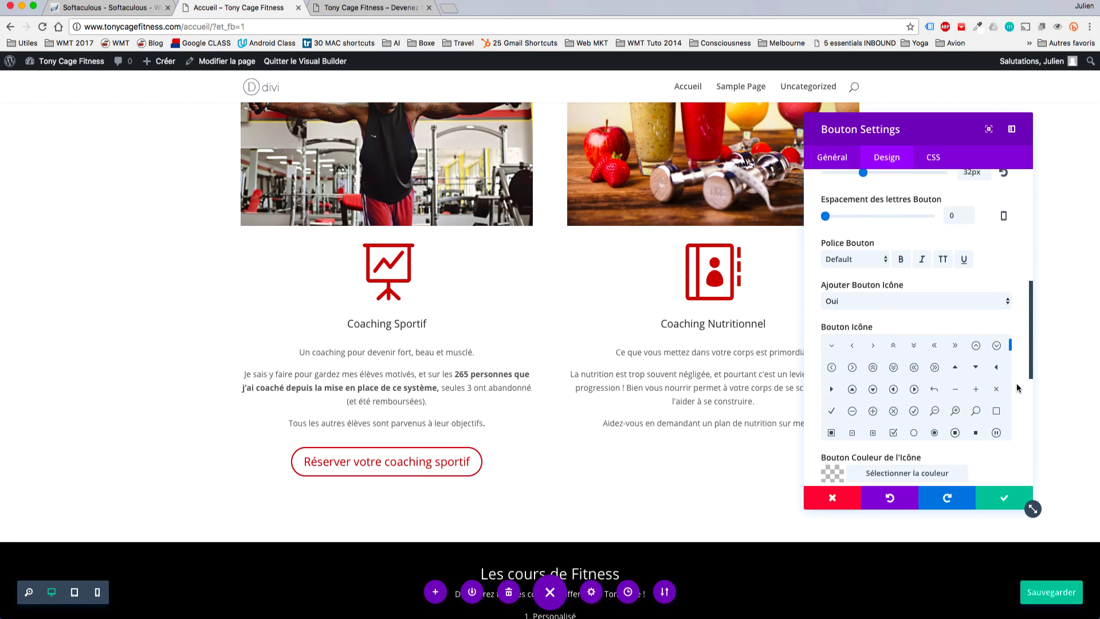
pyautogui.scroll(-1, 957, 388)
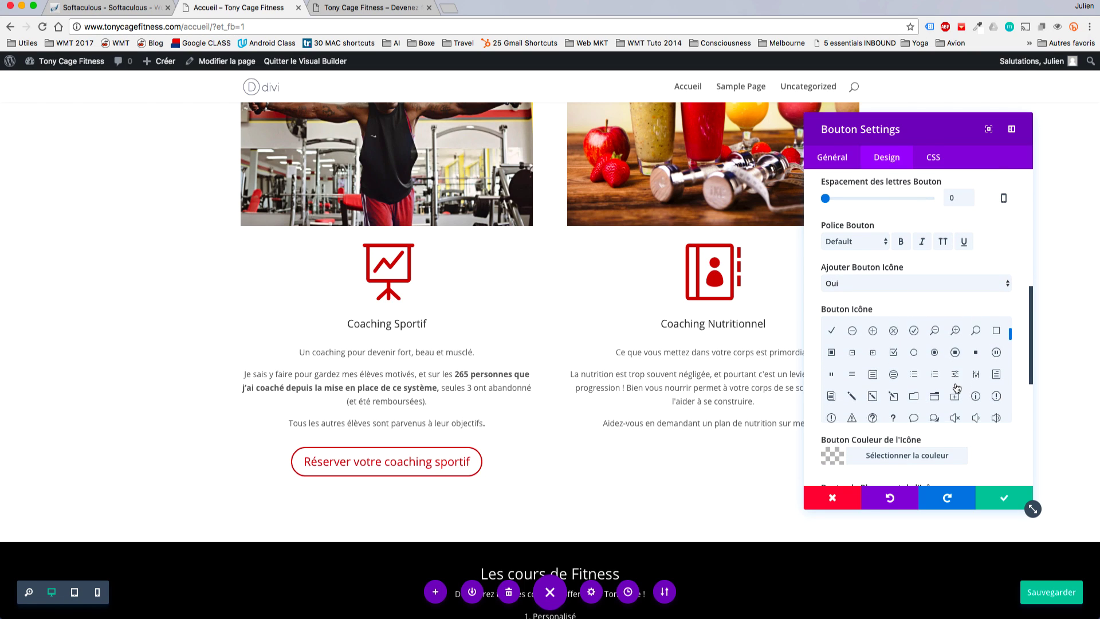
pyautogui.scroll(-4, 956, 388)
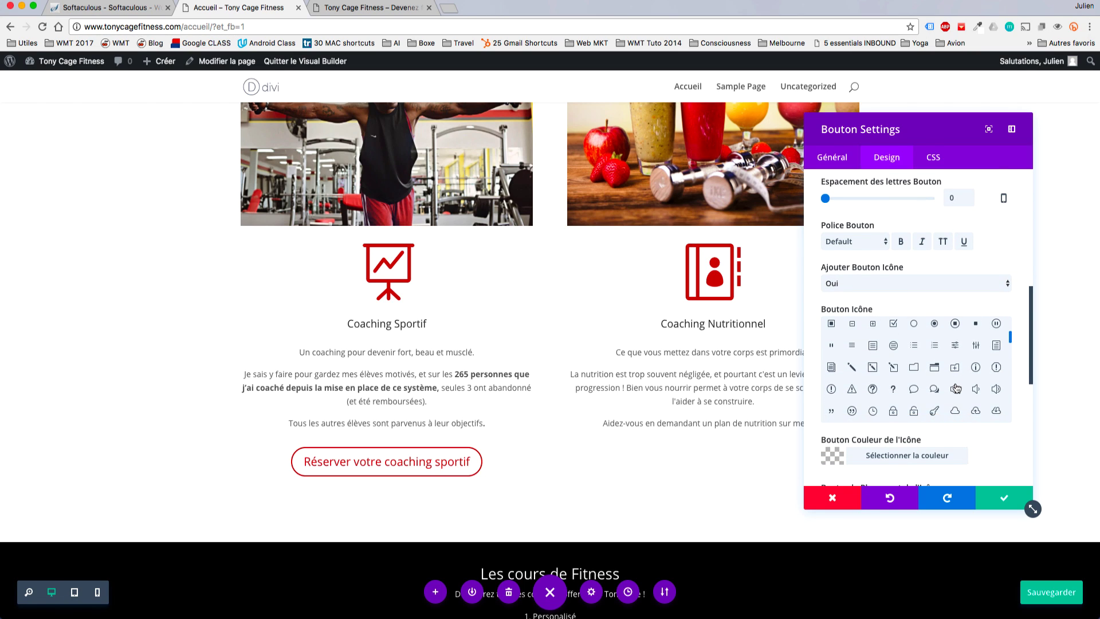
pyautogui.scroll(-3, 957, 387)
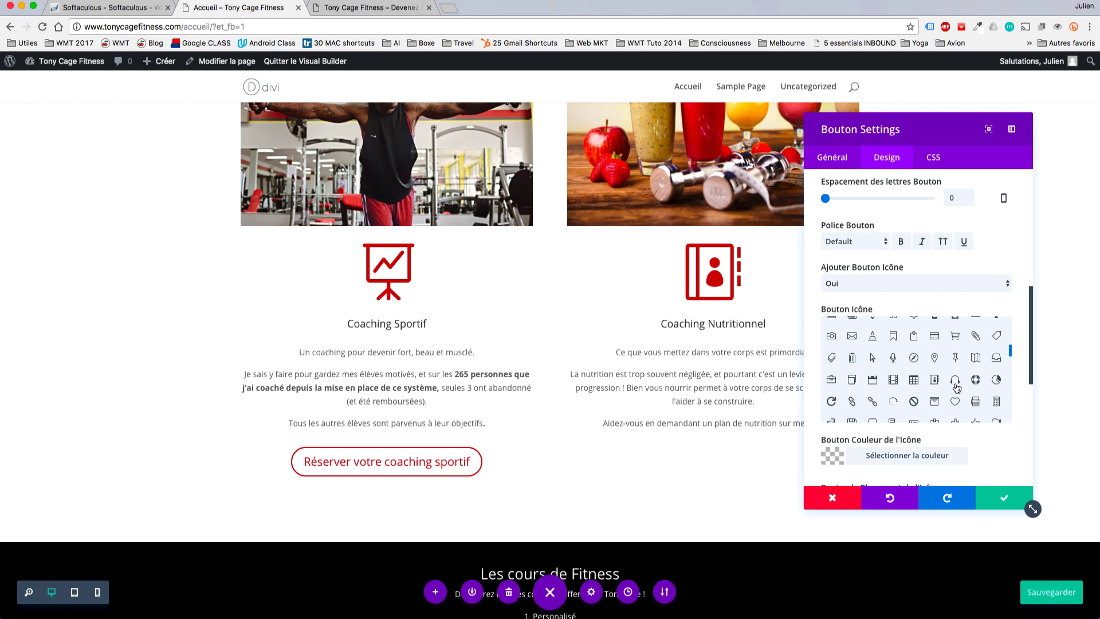
pyautogui.click(873, 380)
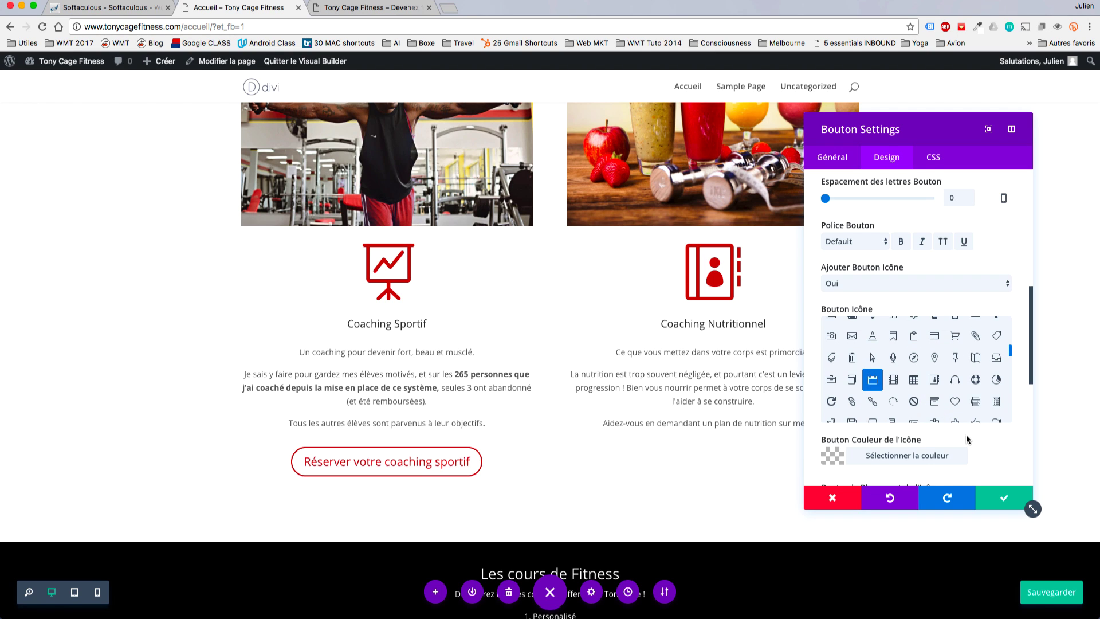
# Show the calendar icon permanently and place it on the left (Gauche).
pyautogui.scroll(-3, 967, 436)
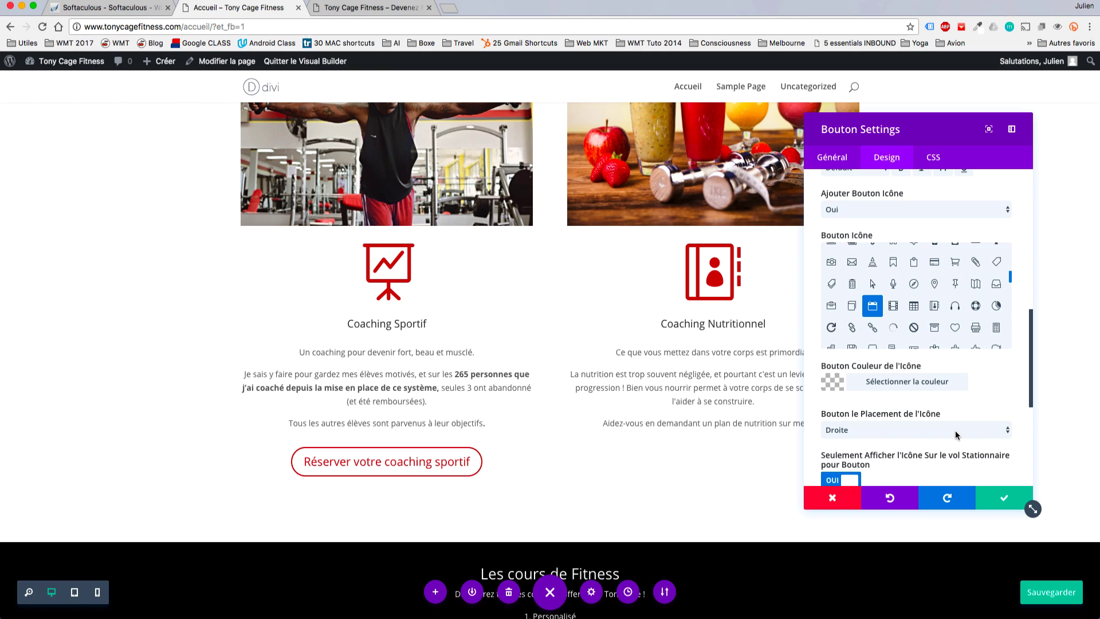
pyautogui.scroll(-2, 954, 432)
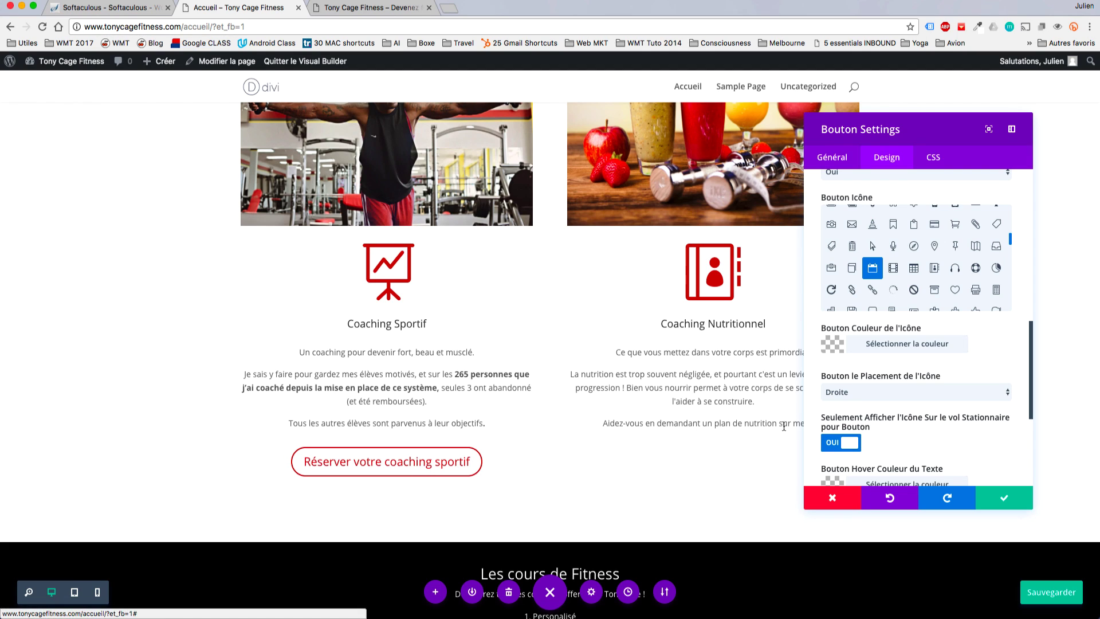
pyautogui.click(826, 441)
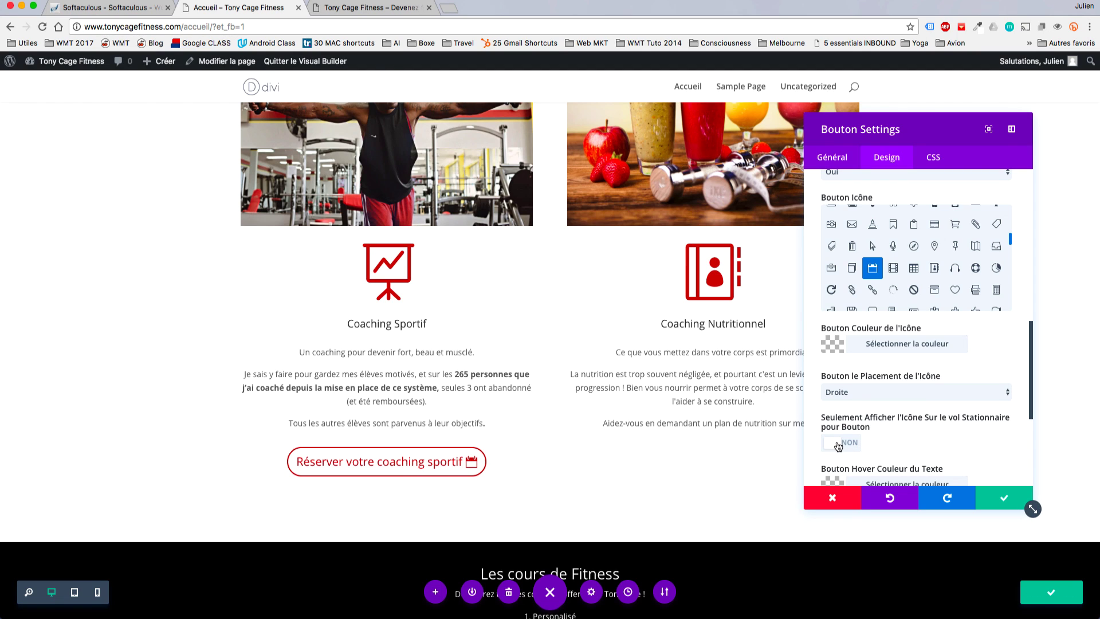
pyautogui.click(853, 392)
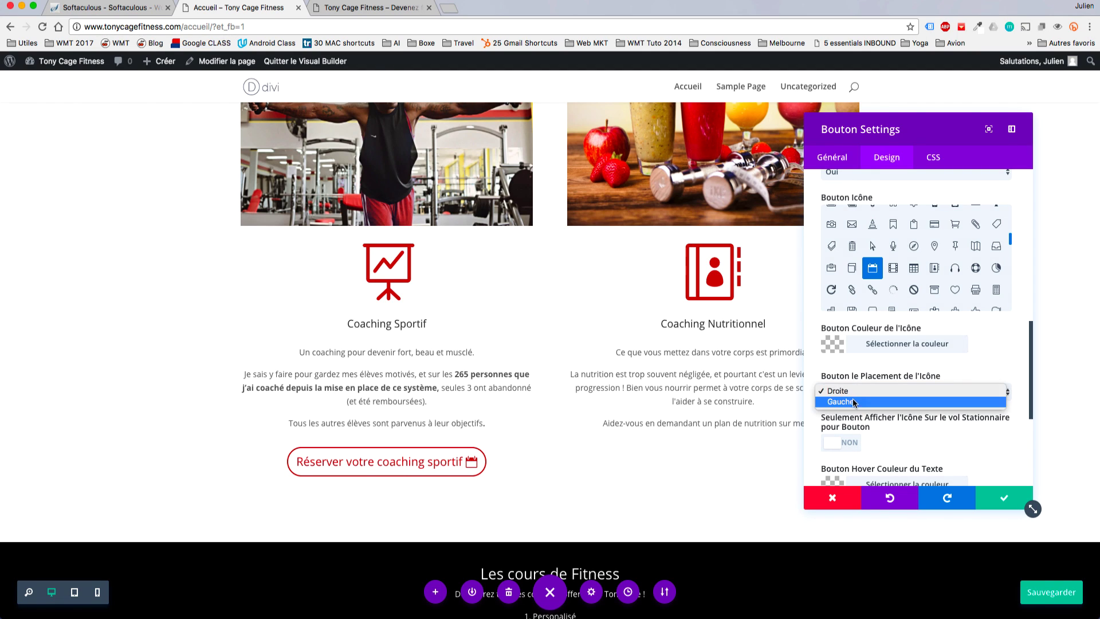
pyautogui.click(851, 401)
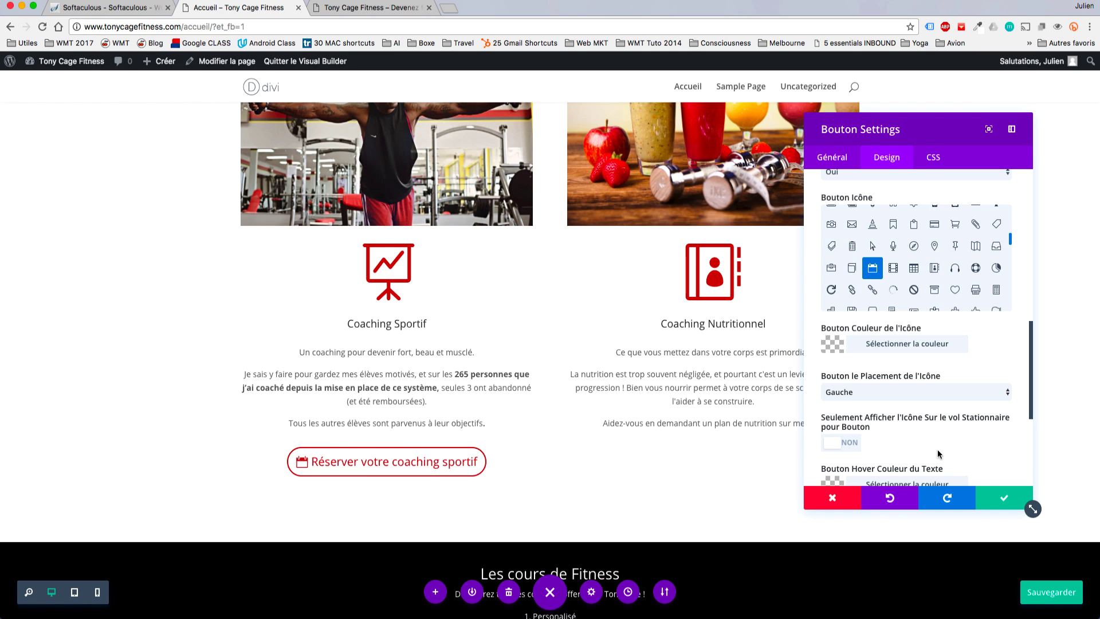
pyautogui.scroll(-3, 944, 442)
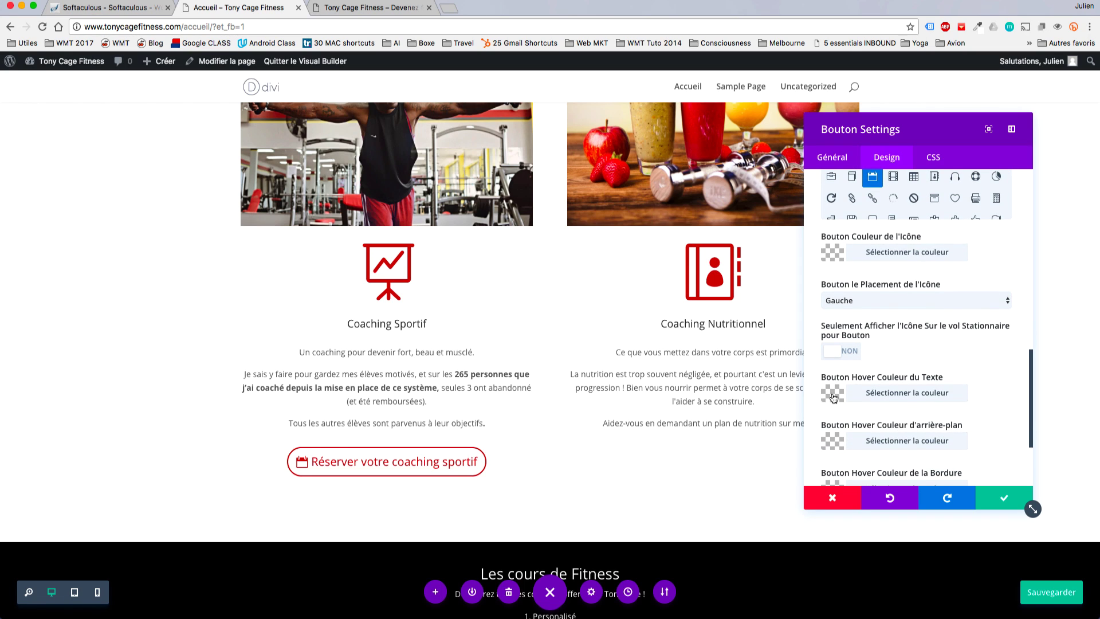
# Try black, then green, for the hover text colour, make the hover border green, and save.
pyautogui.click(833, 395)
pyautogui.scroll(-3, 978, 396)
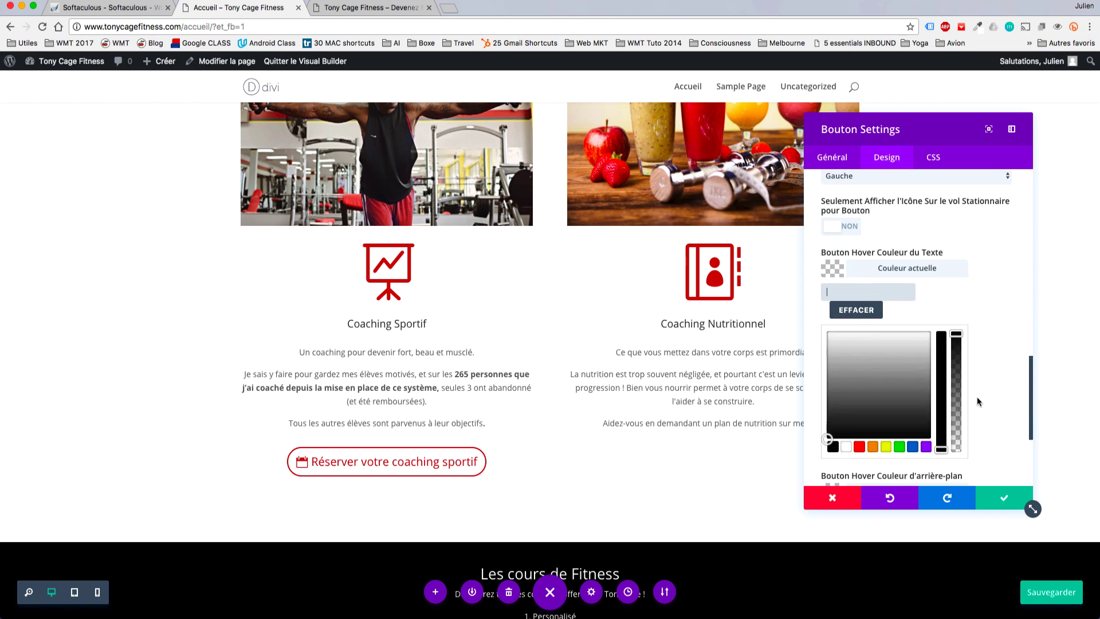
pyautogui.click(833, 437)
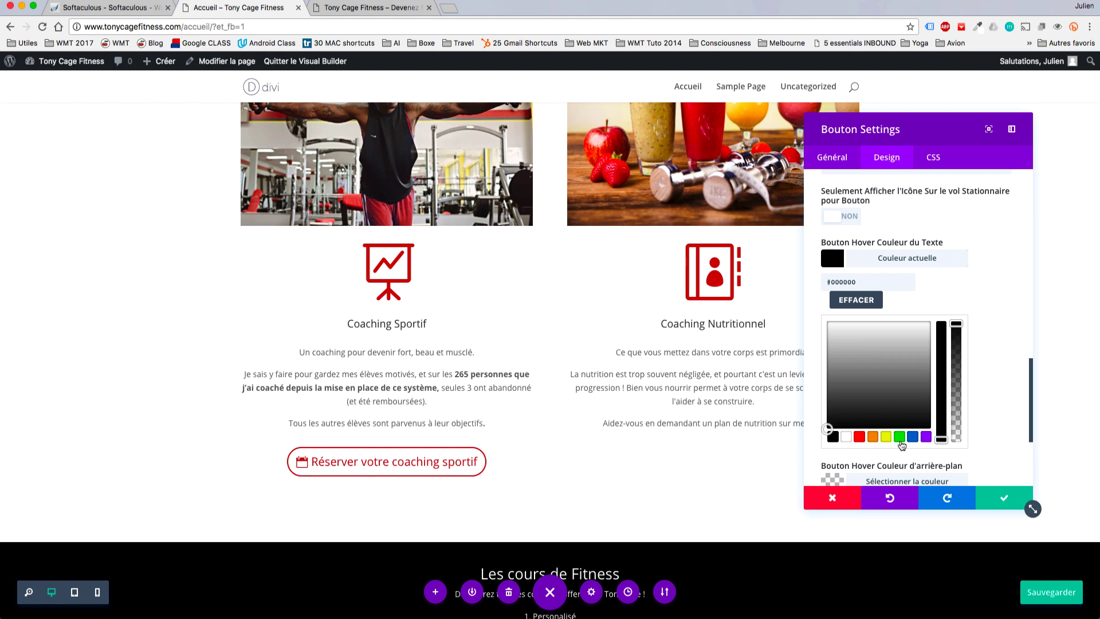
pyautogui.click(899, 437)
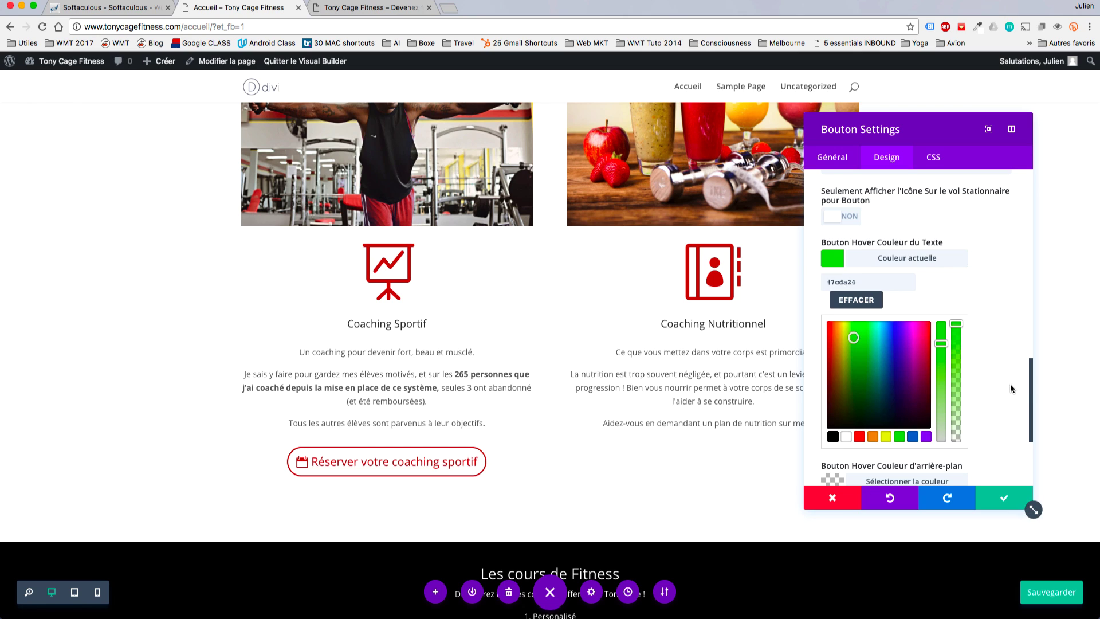
pyautogui.scroll(-1, 1010, 383)
pyautogui.click(837, 465)
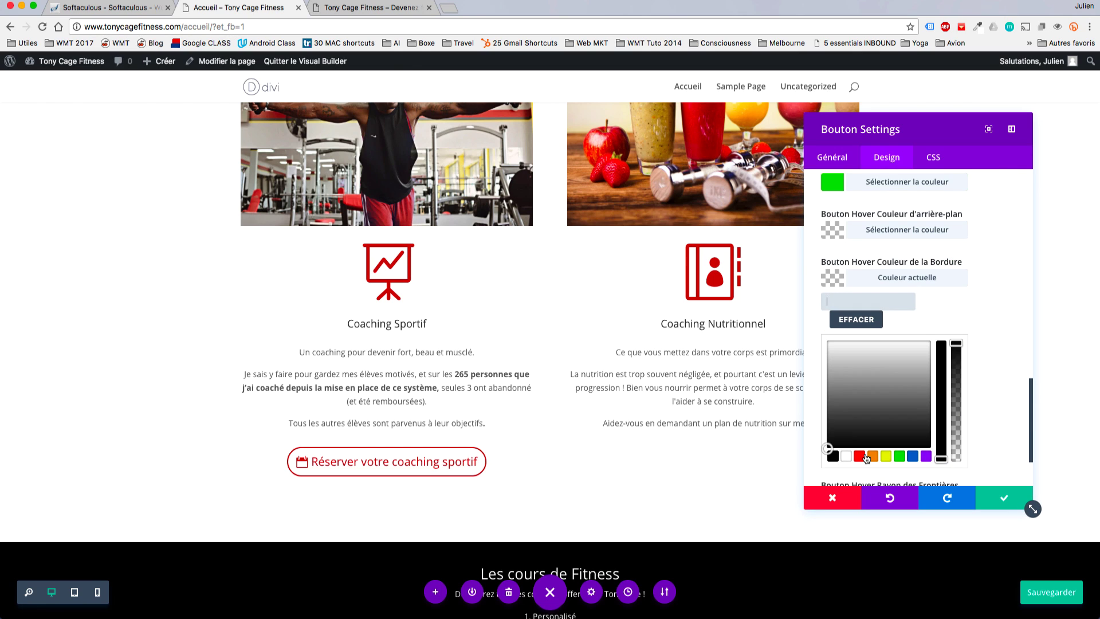
pyautogui.click(898, 456)
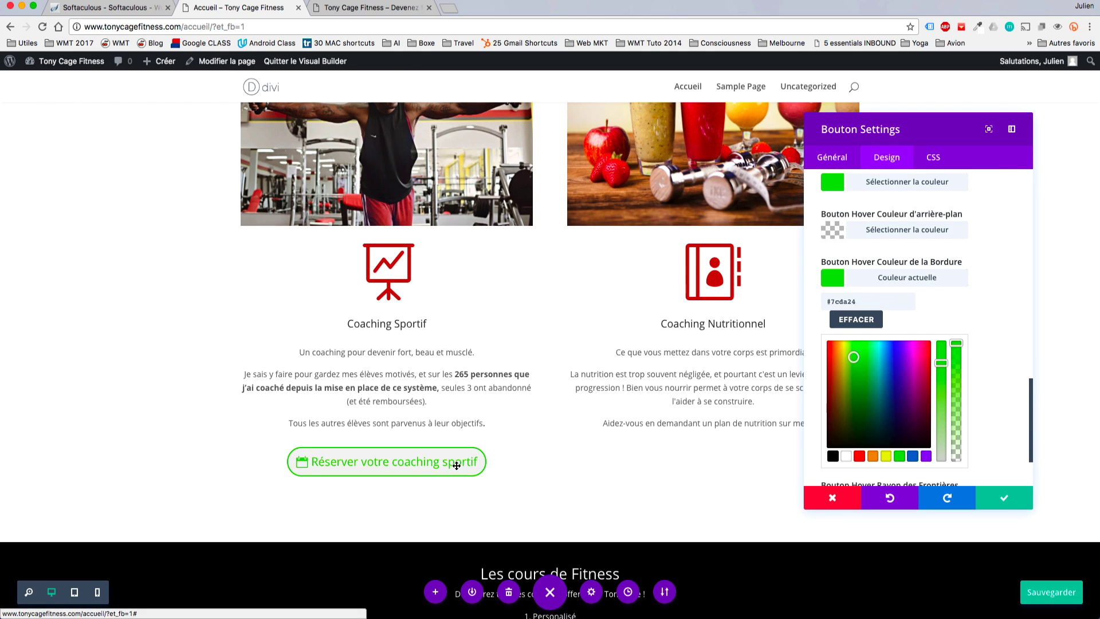
pyautogui.press('super+s')
pyautogui.scroll(1, 859, 401)
pyautogui.click(843, 328)
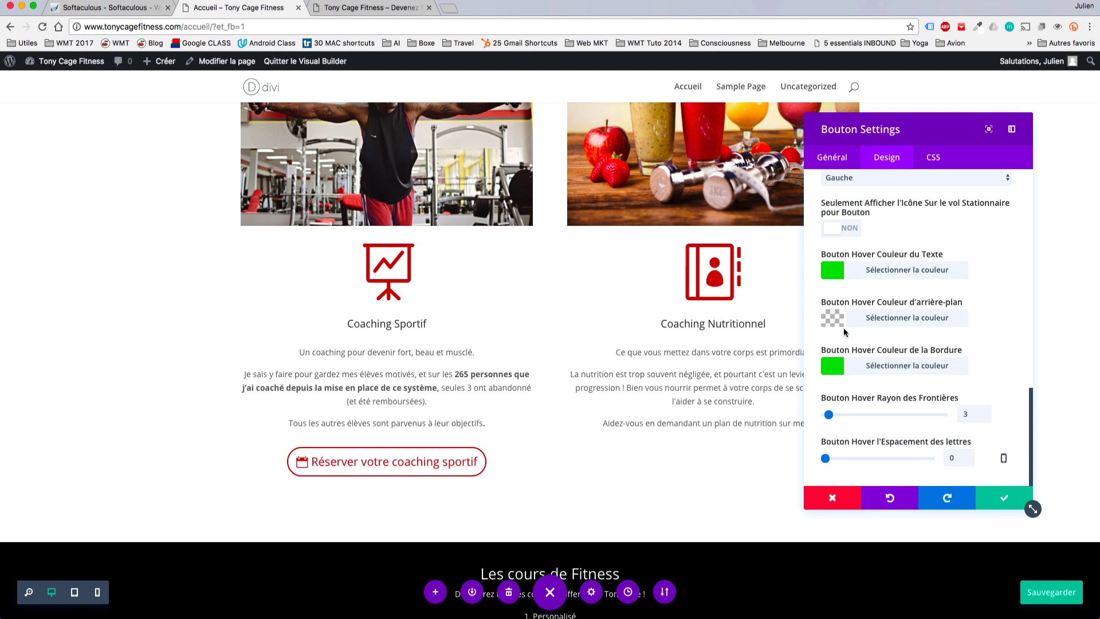
# Set the hover background to red and the hover text colour to white.
pyautogui.click(834, 319)
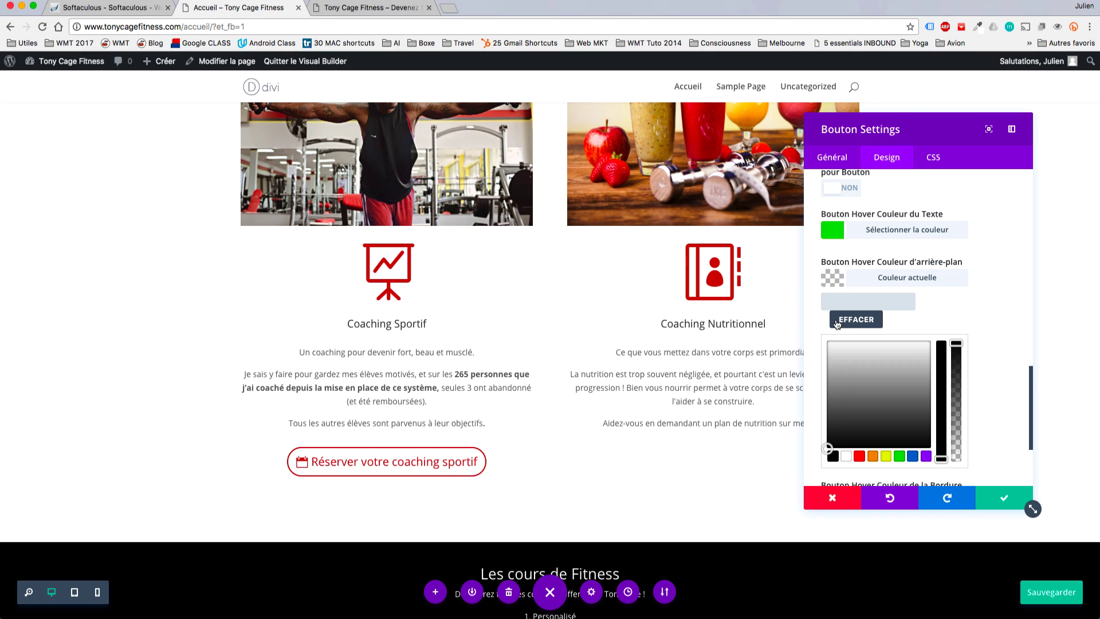
pyautogui.click(860, 456)
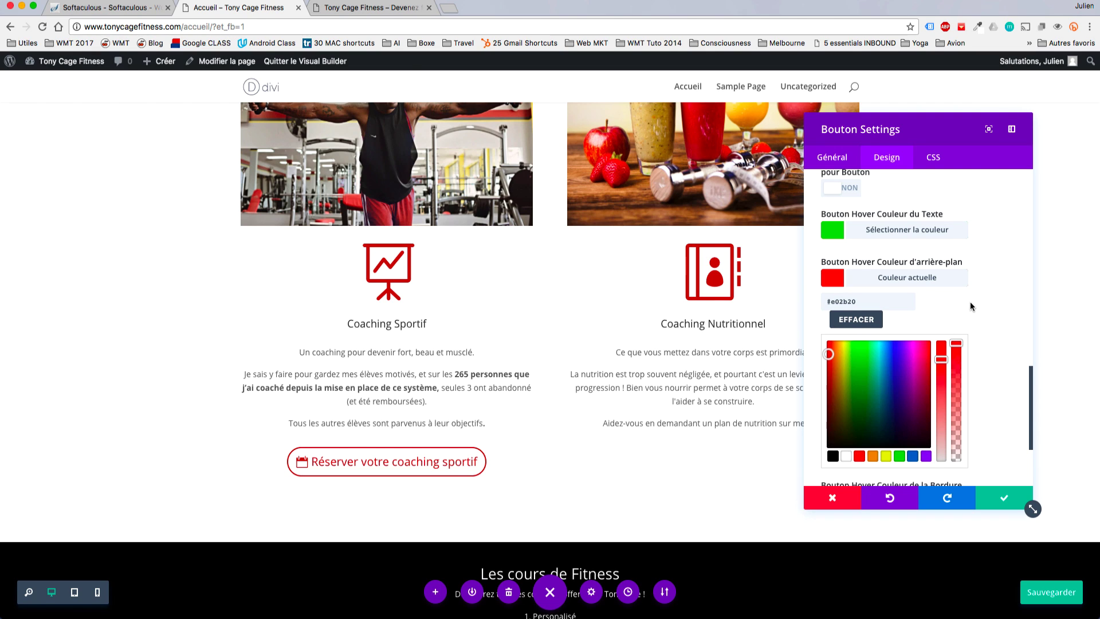
pyautogui.scroll(1, 971, 301)
pyautogui.click(825, 264)
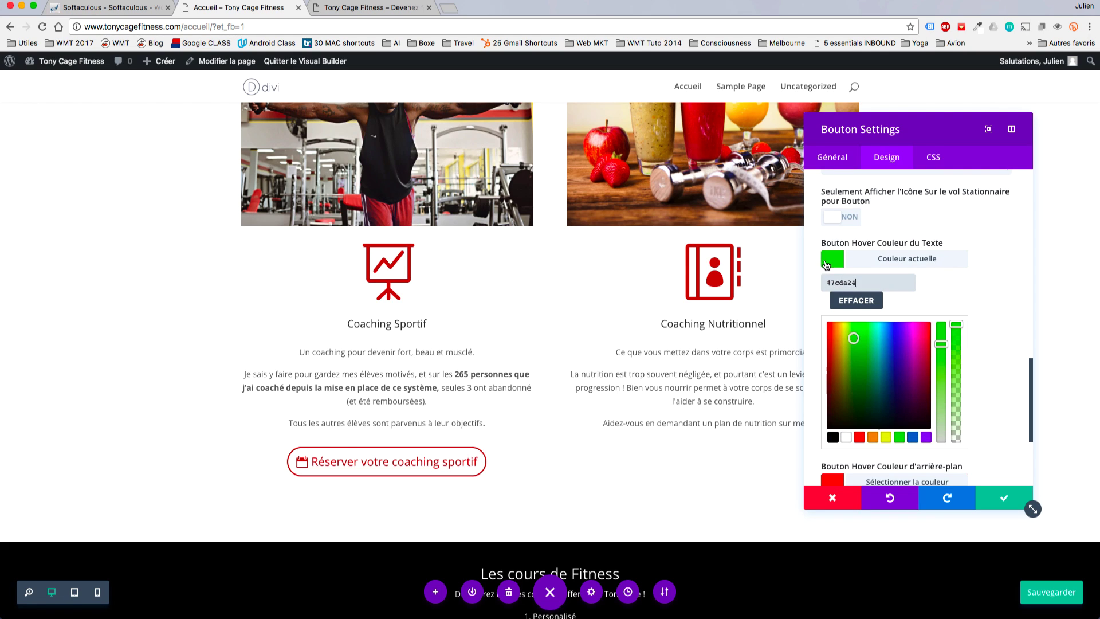
pyautogui.click(859, 437)
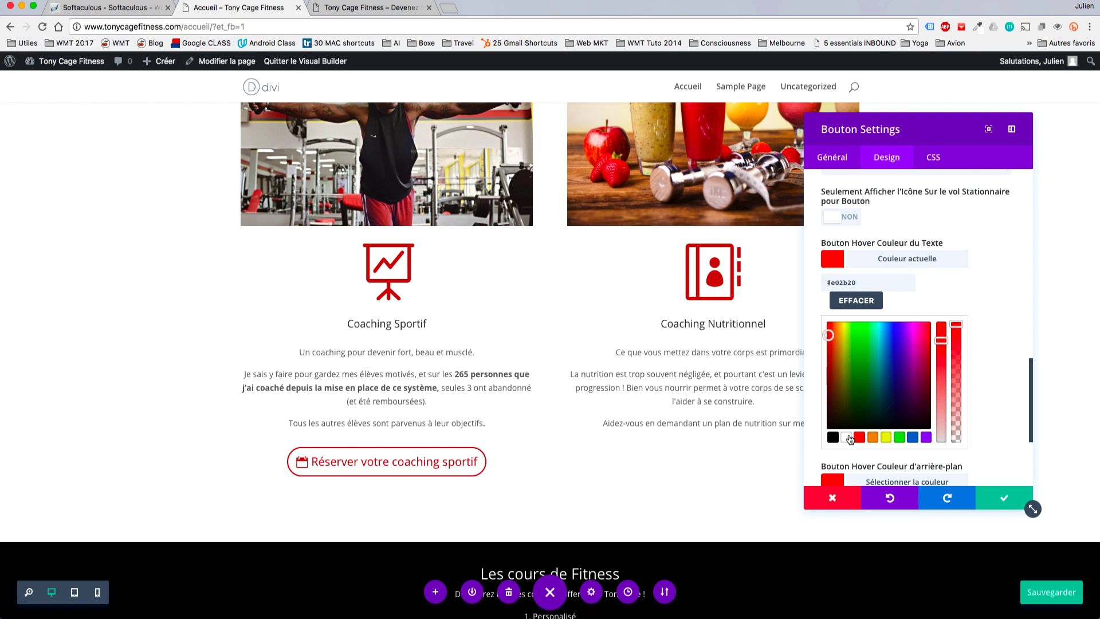
pyautogui.click(846, 437)
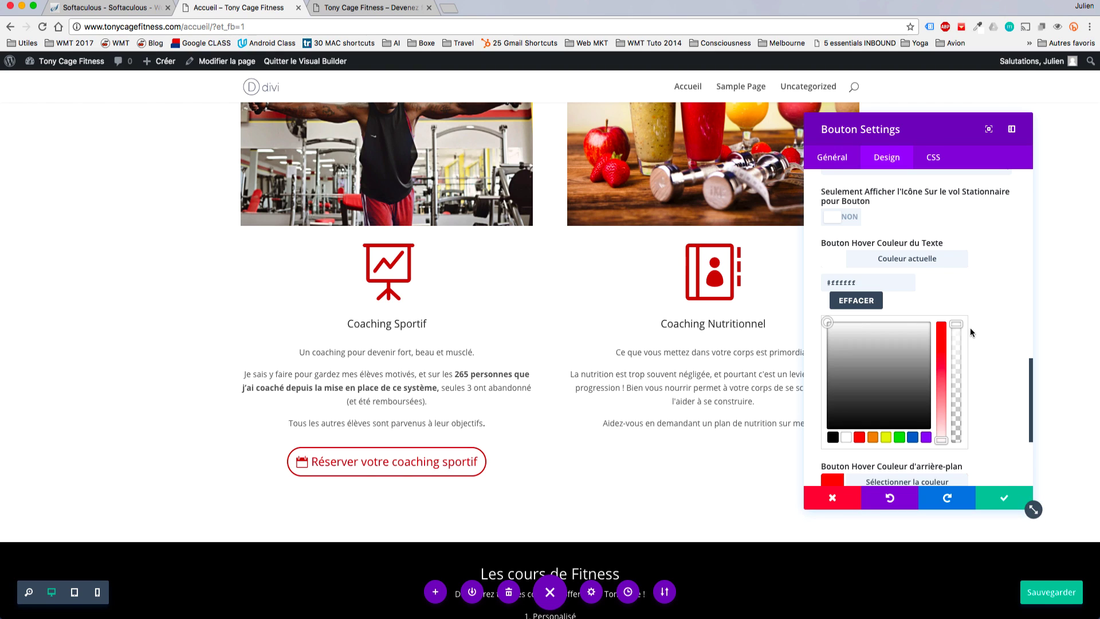
# After trying black and white, set the hover border colour to red.
pyautogui.scroll(-4, 984, 339)
pyautogui.click(829, 440)
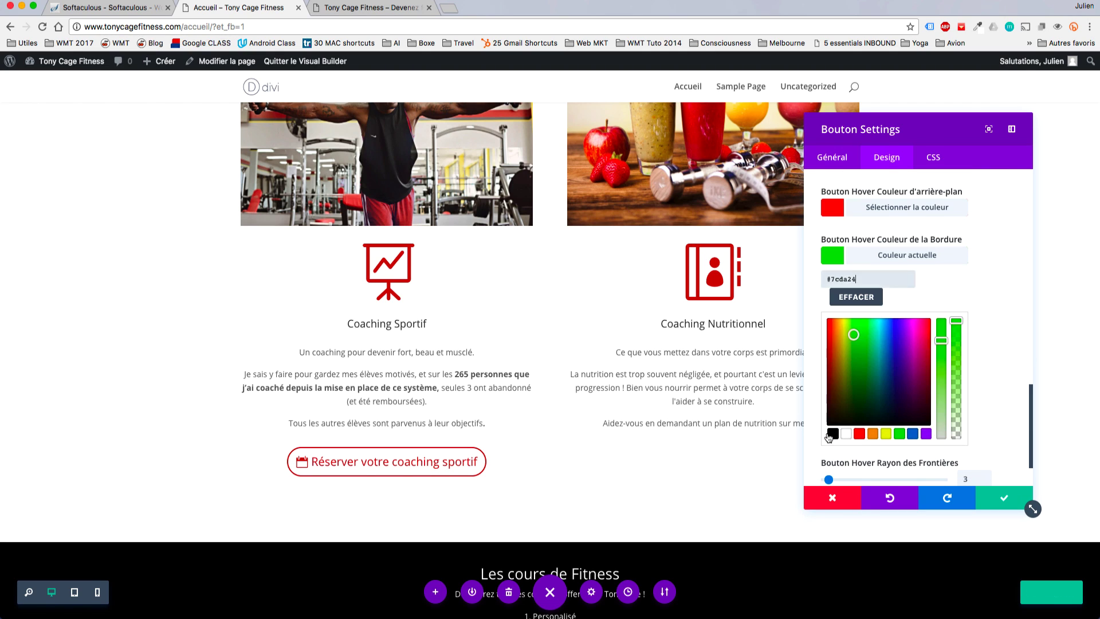
pyautogui.click(832, 434)
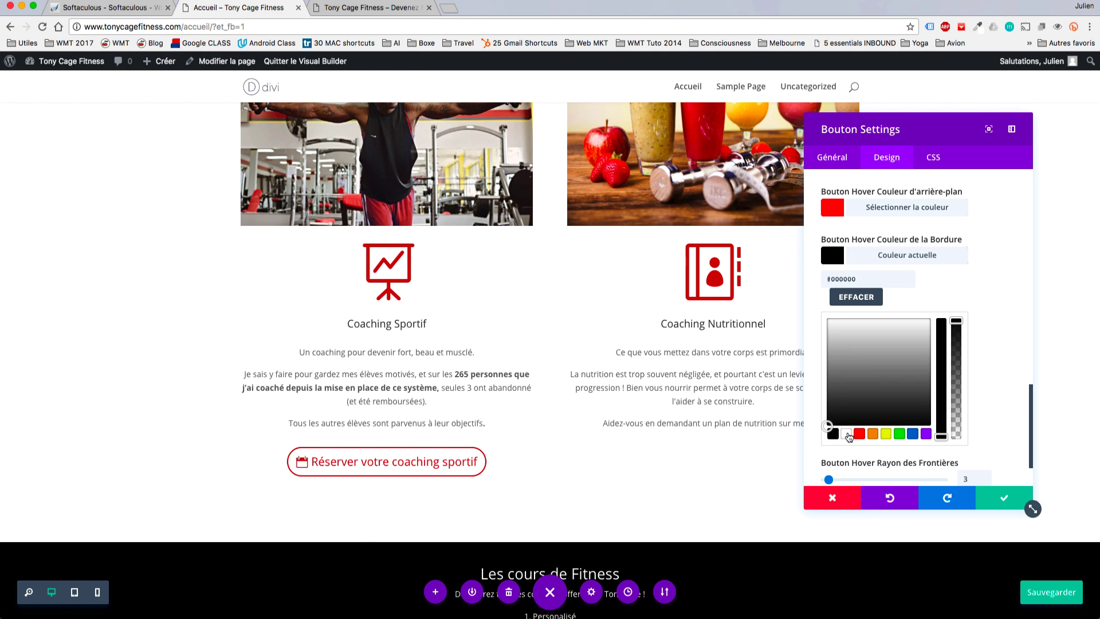
pyautogui.click(846, 433)
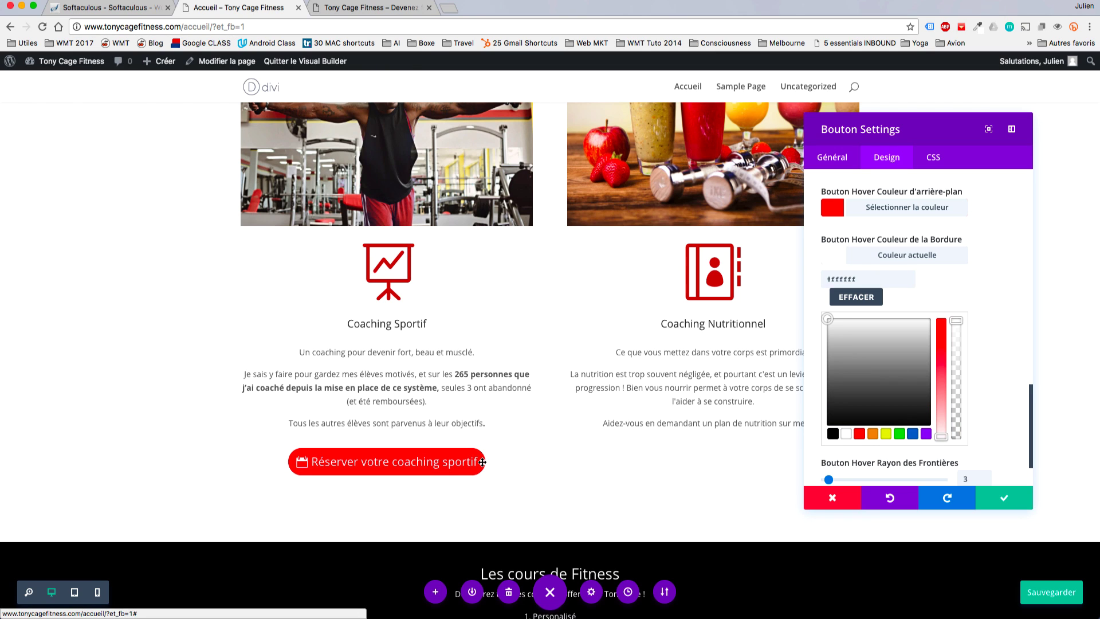
pyautogui.click(859, 434)
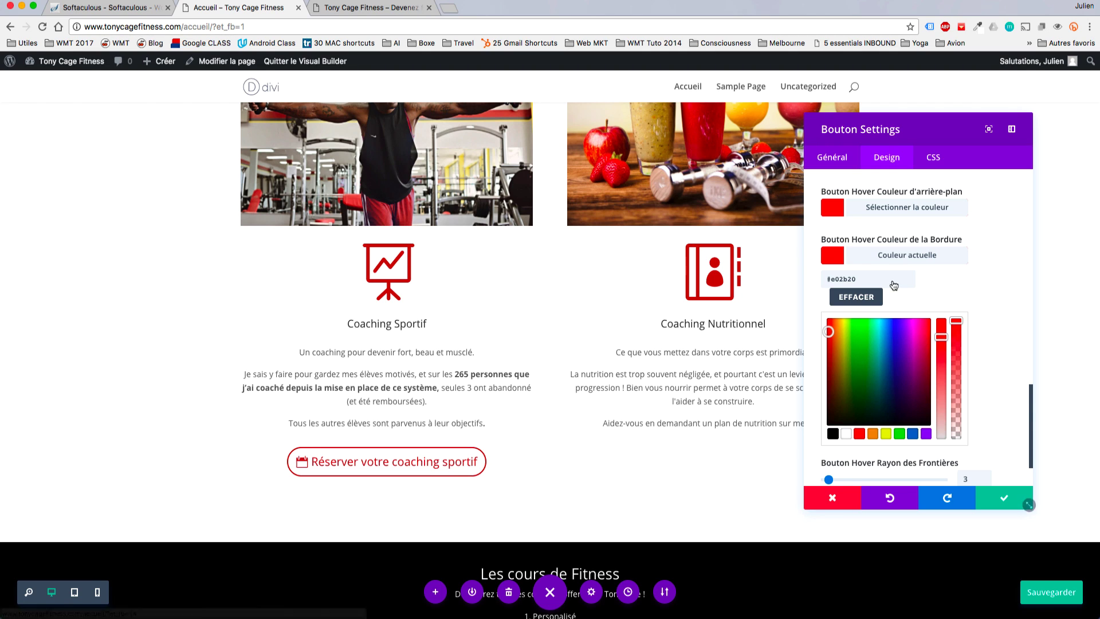
pyautogui.scroll(5, 975, 240)
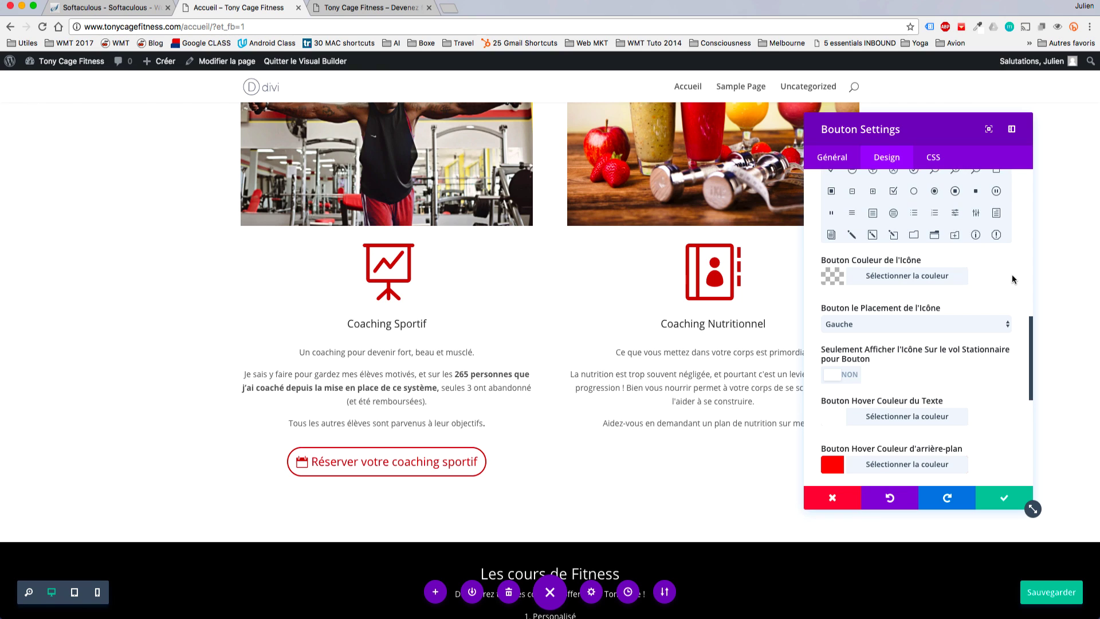
# Copy #B82A20 from the normal border colour and paste it as the hover background and hover border.
pyautogui.scroll(10, 1012, 274)
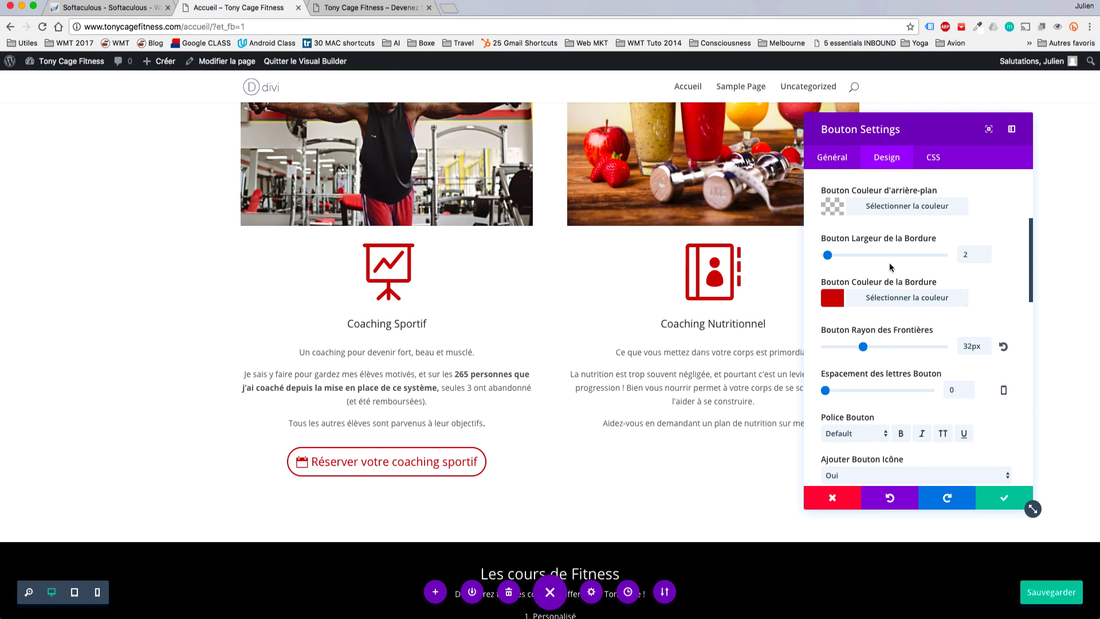
pyautogui.click(841, 300)
pyautogui.moveTo(867, 323); pyautogui.dragTo(803, 321)
pyautogui.press('super+c')
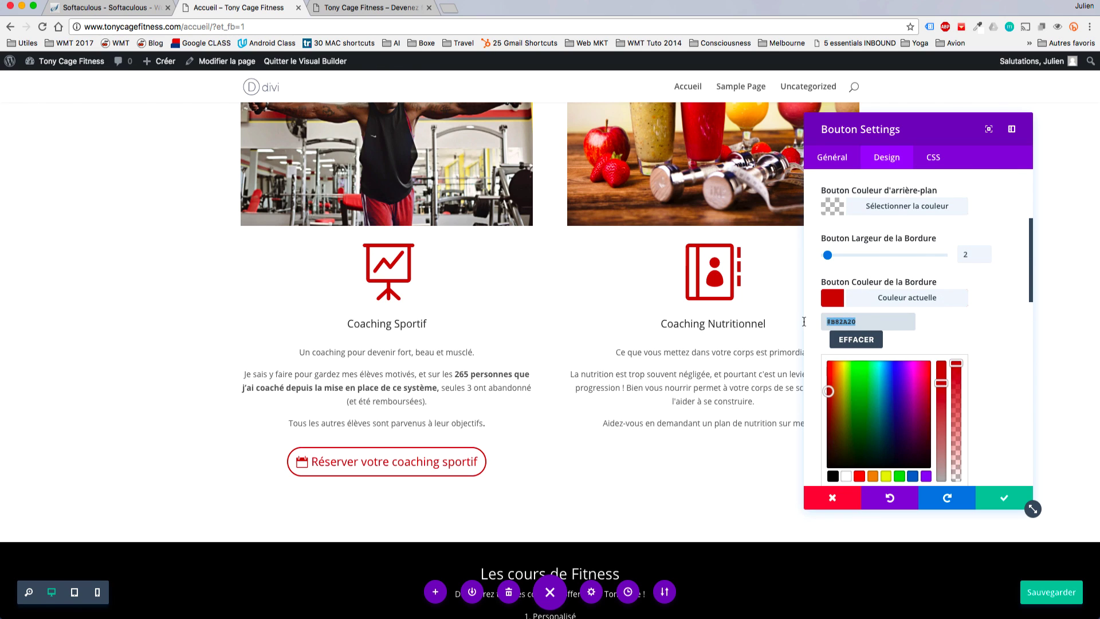
pyautogui.scroll(-10, 993, 356)
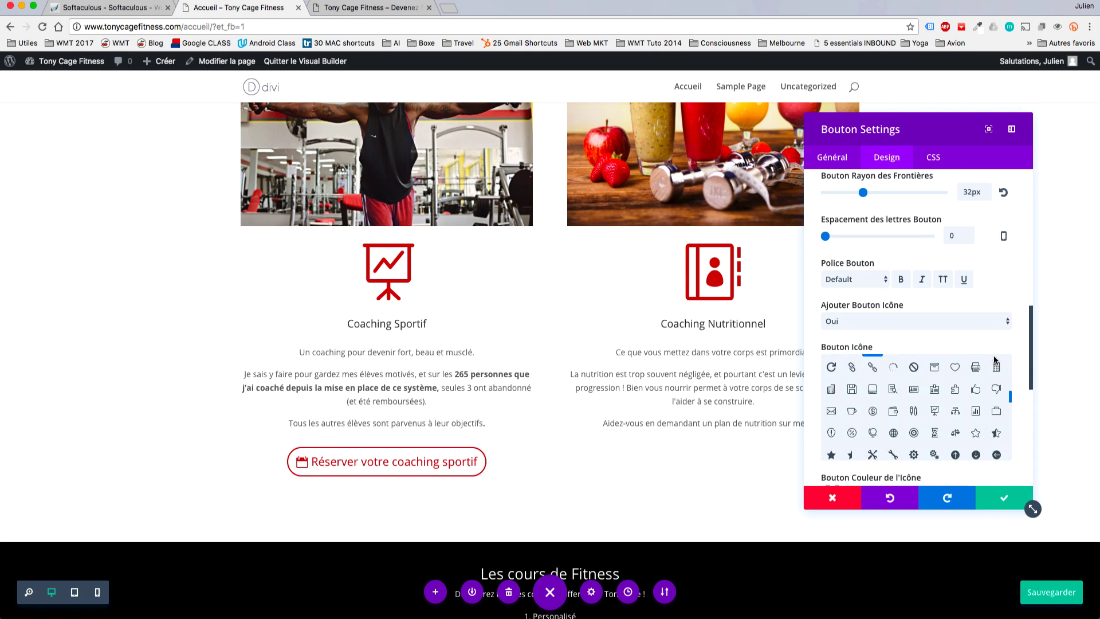
pyautogui.scroll(-5, 1014, 358)
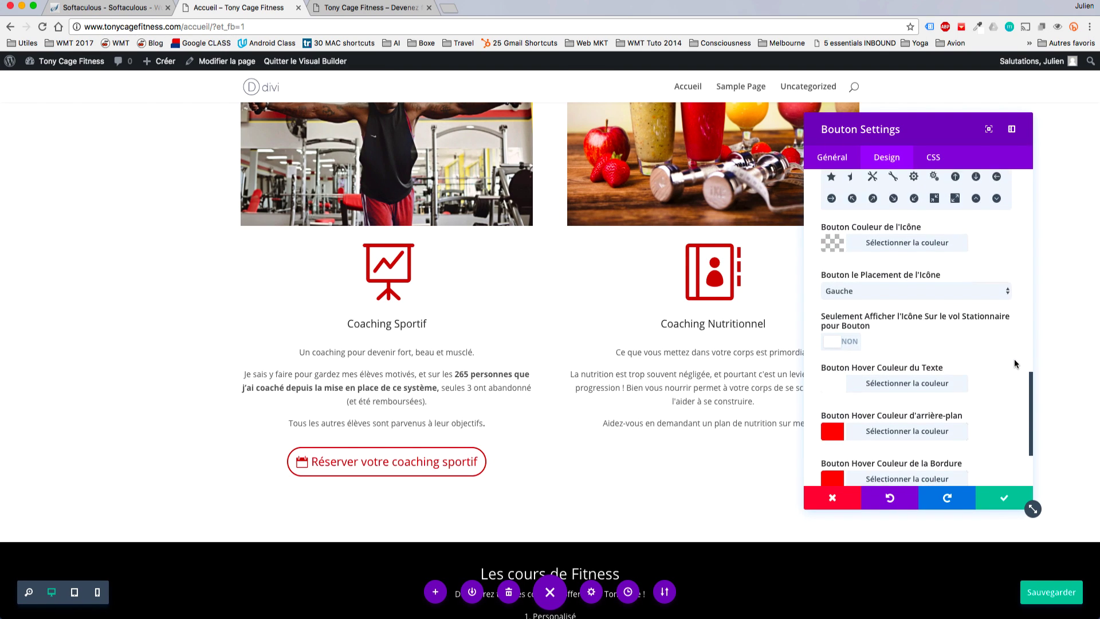
pyautogui.click(833, 332)
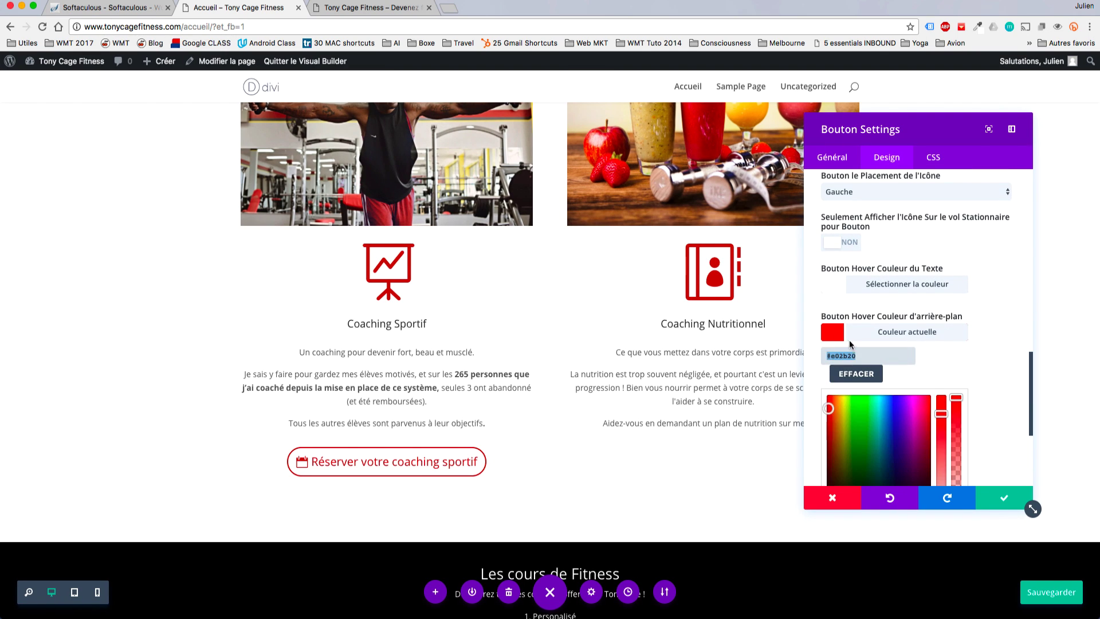
pyautogui.press('super+v')
pyautogui.scroll(-1, 910, 346)
pyautogui.scroll(-2, 909, 348)
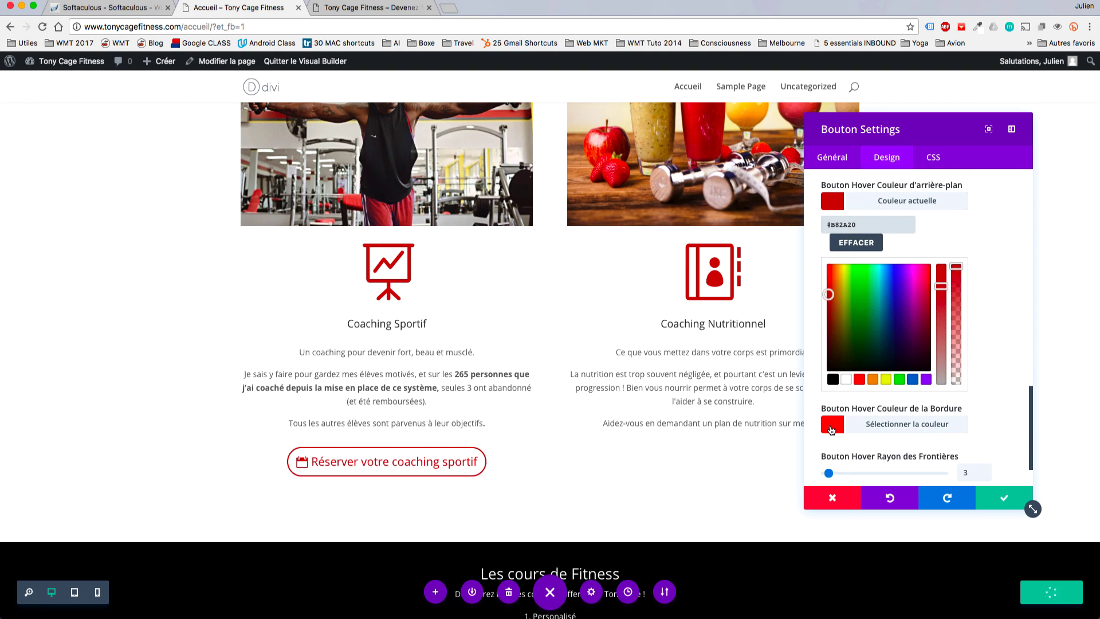
pyautogui.click(832, 428)
pyautogui.press('super+v')
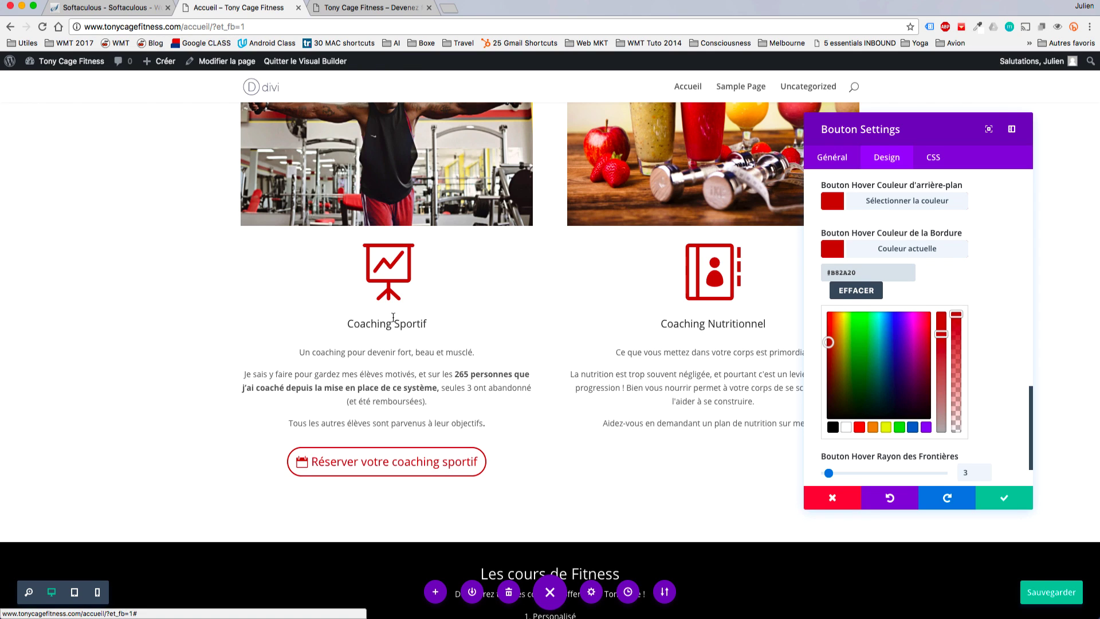
pyautogui.scroll(-2, 1005, 450)
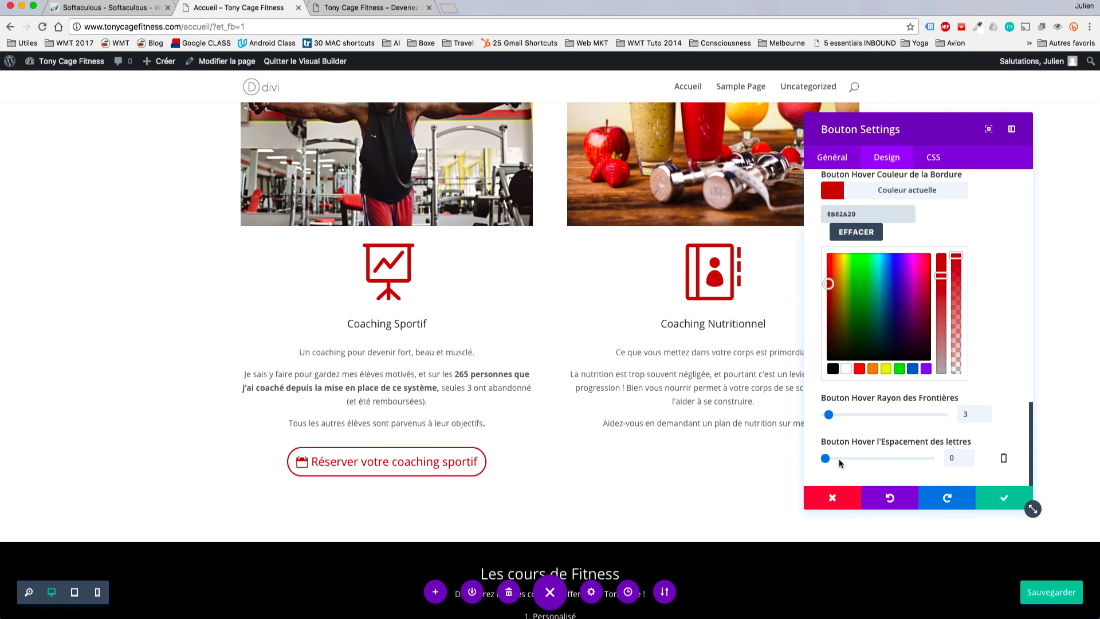
# Try hover letter spacing of 14px and 6px and hover radius of 21px and 0px, then reset both.
pyautogui.moveTo(825, 458); pyautogui.dragTo(840, 458)
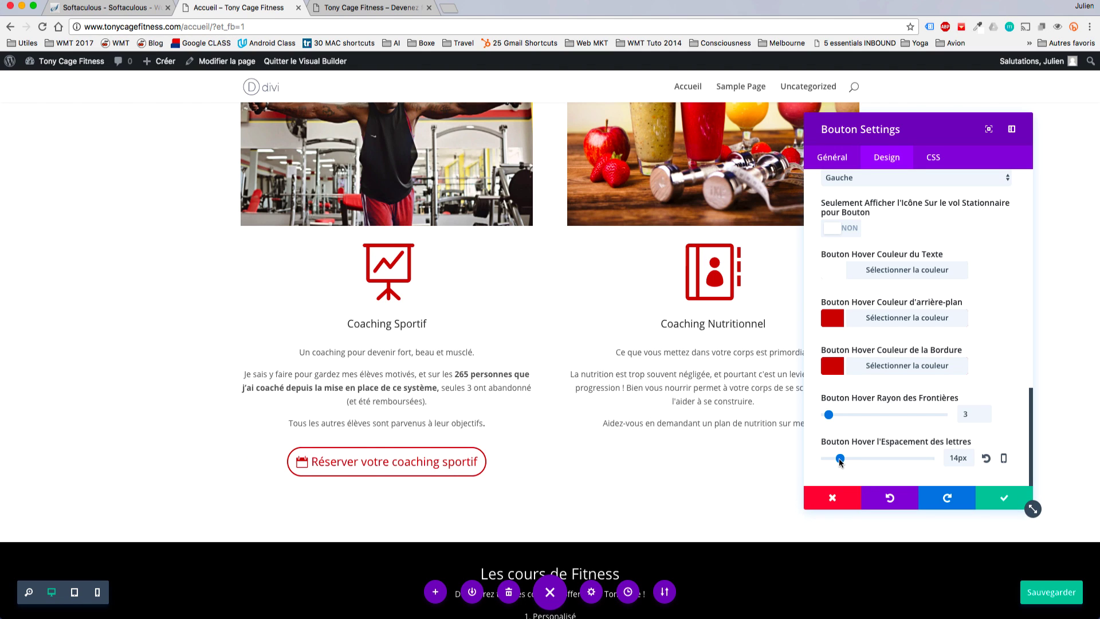
pyautogui.moveTo(840, 458); pyautogui.dragTo(831, 458)
pyautogui.click(986, 457)
pyautogui.moveTo(828, 414); pyautogui.dragTo(850, 414)
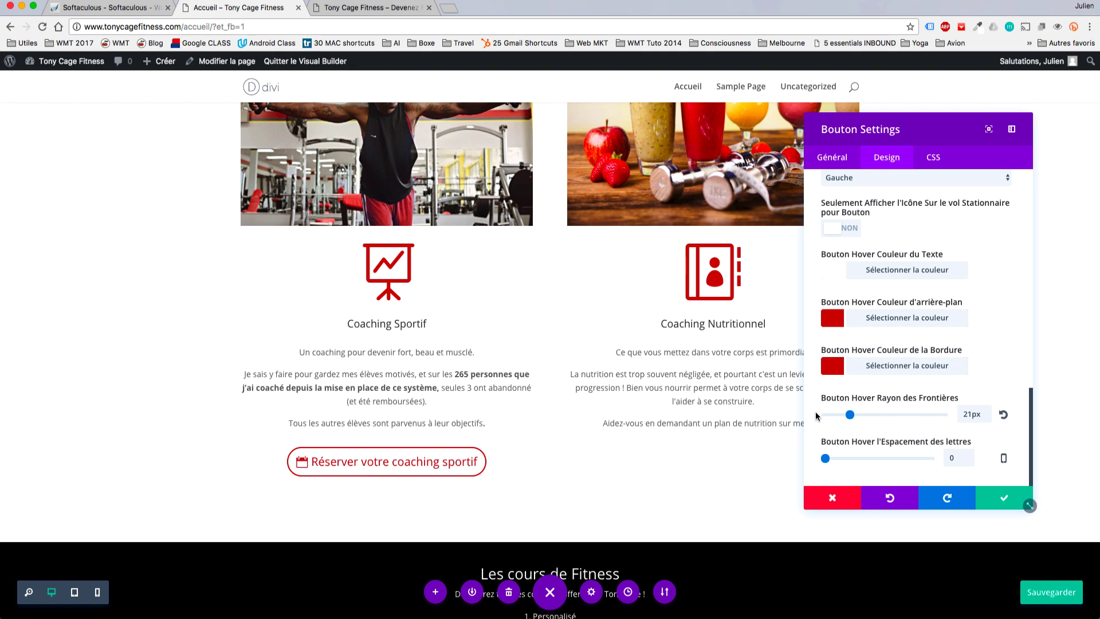
pyautogui.moveTo(850, 414); pyautogui.dragTo(818, 418)
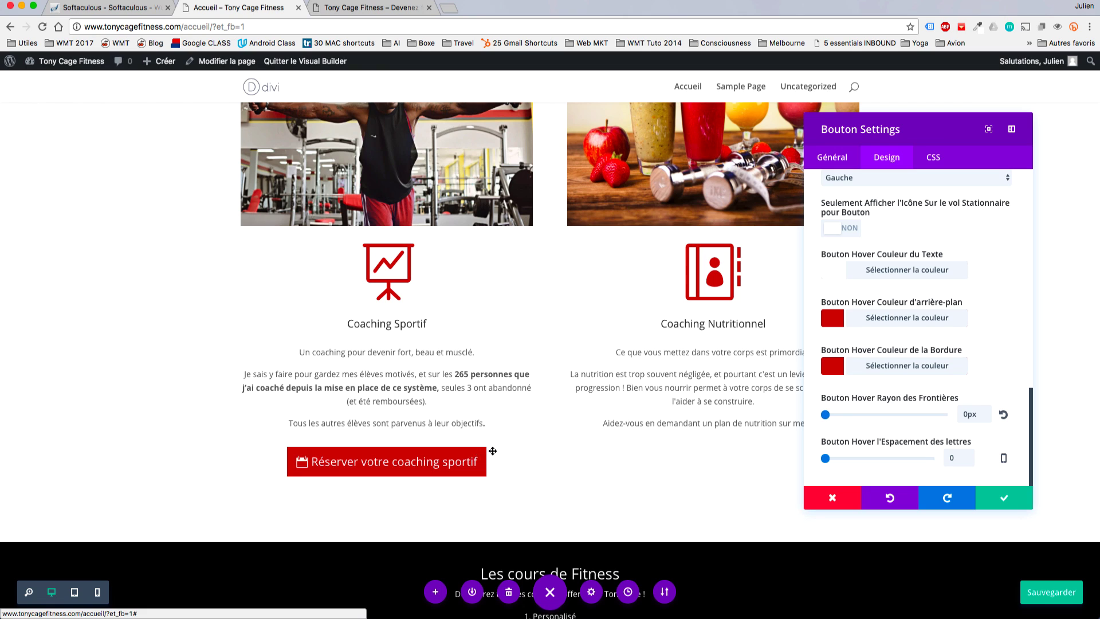
pyautogui.click(1003, 415)
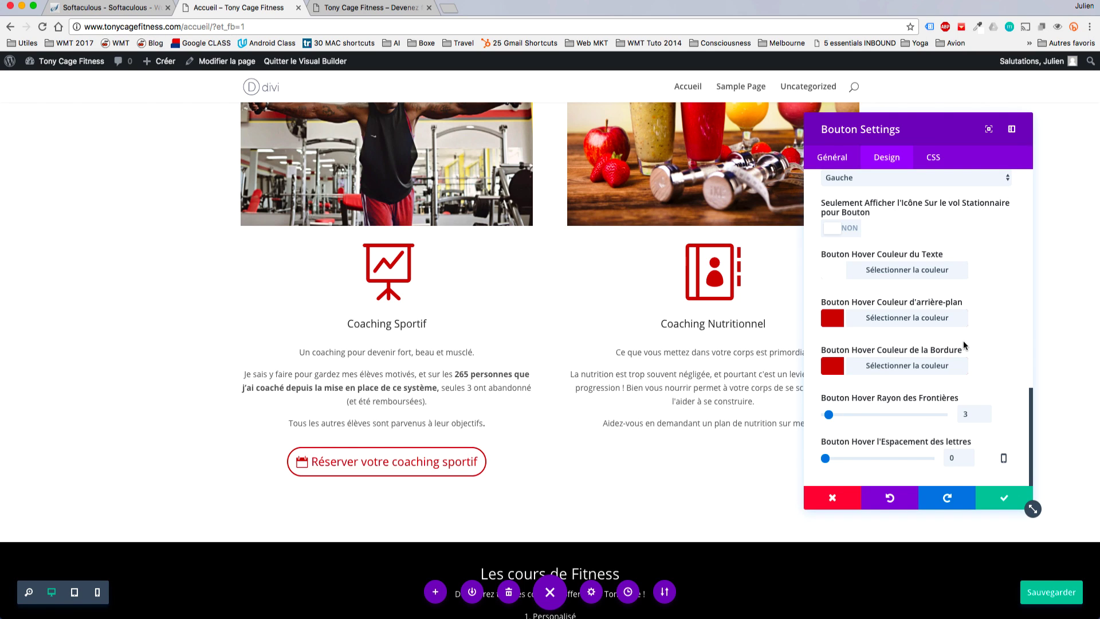
# Set the button corner radius to 21px and the hover radius to 22, then close the settings.
pyautogui.scroll(5, 964, 346)
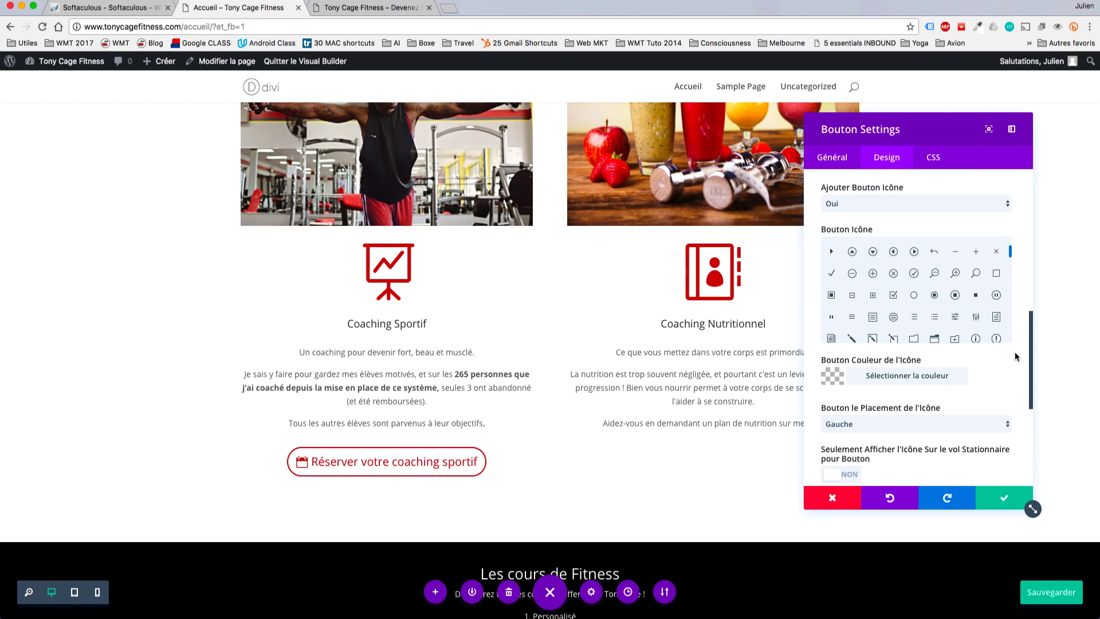
pyautogui.scroll(4, 1015, 356)
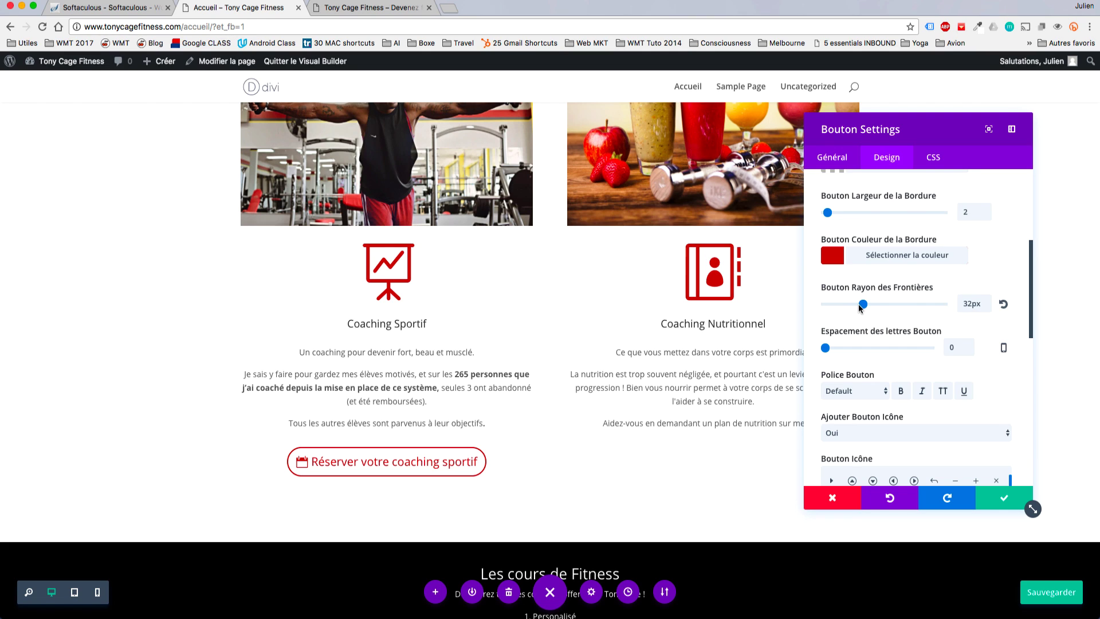
pyautogui.moveTo(859, 307); pyautogui.dragTo(853, 308)
pyautogui.scroll(-10, 994, 375)
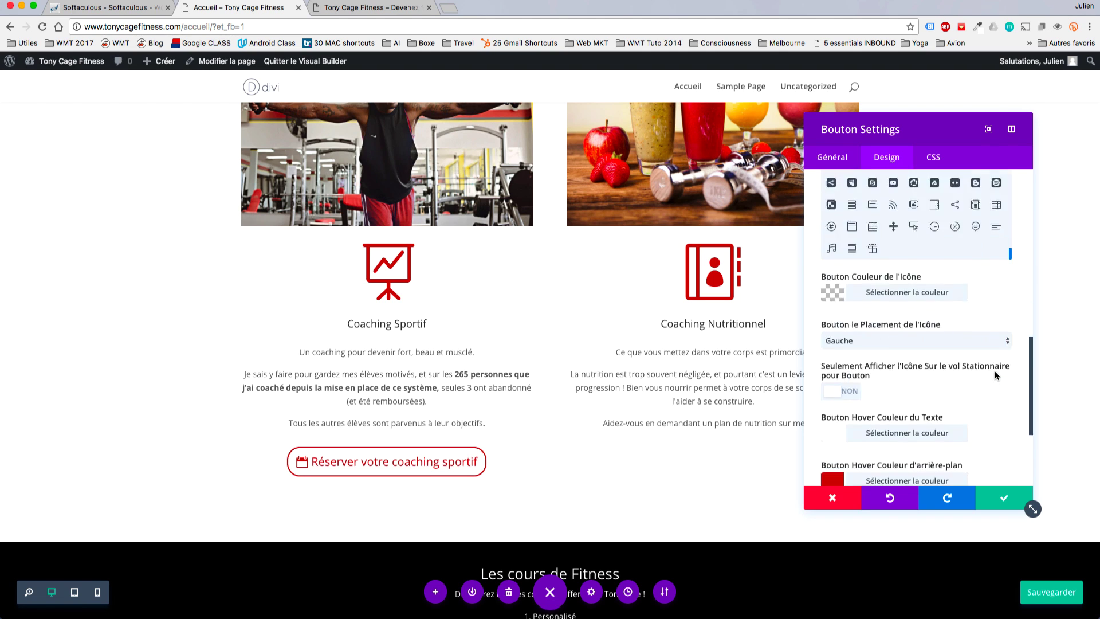
pyautogui.click(983, 411)
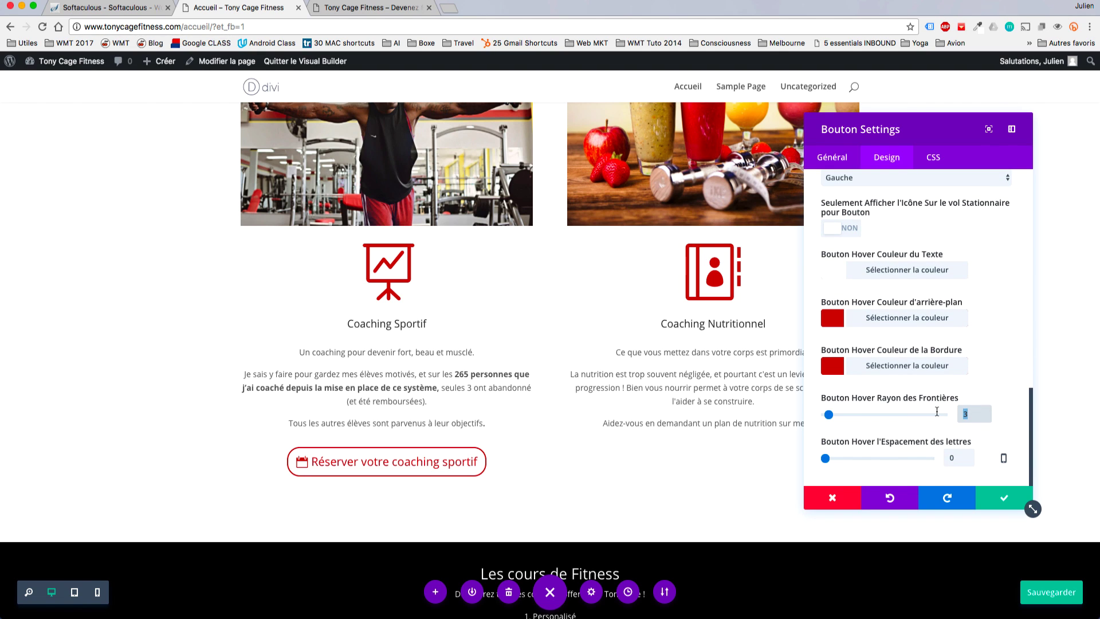
pyautogui.write('22')
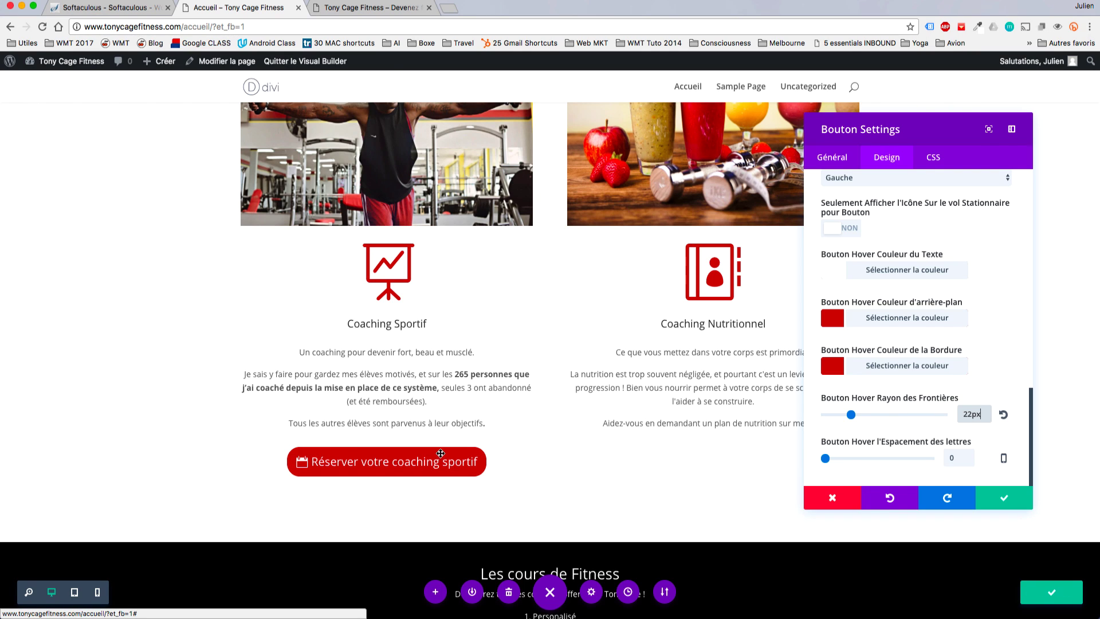
pyautogui.press('Return')
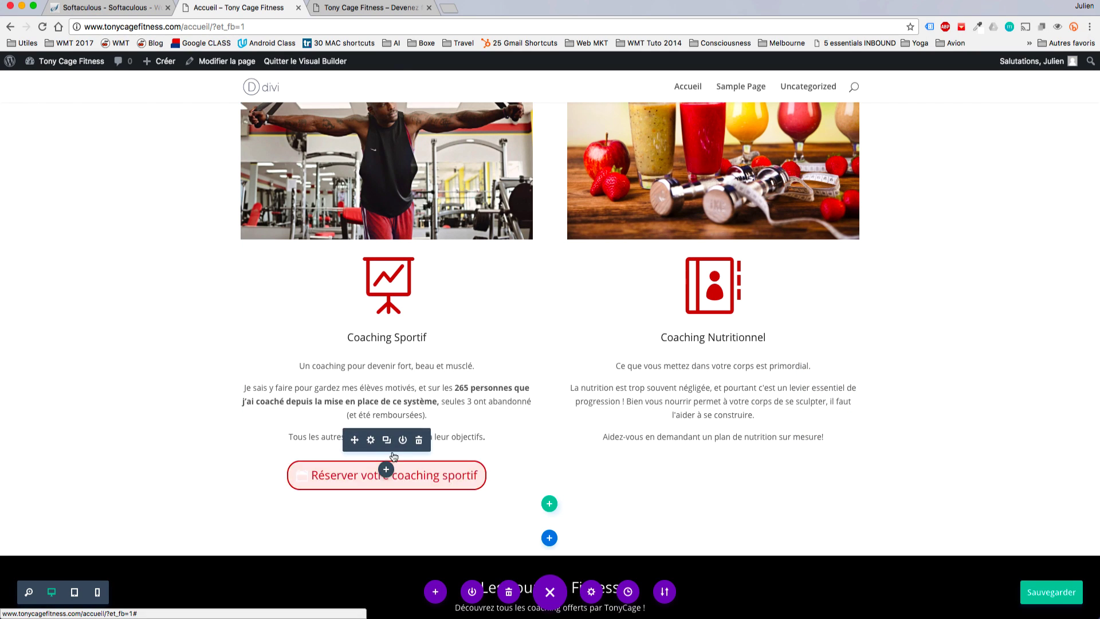
# Duplicate the coaching sportif button and move the copy under the Coaching Nutritionnel text.
pyautogui.click(386, 439)
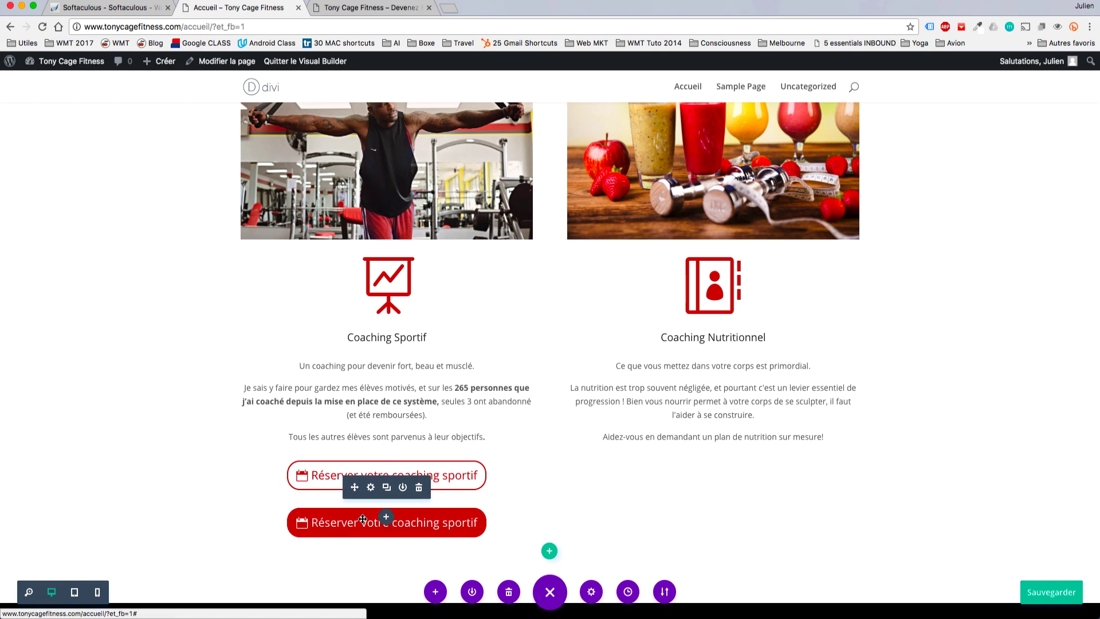
pyautogui.moveTo(363, 519); pyautogui.dragTo(777, 469)
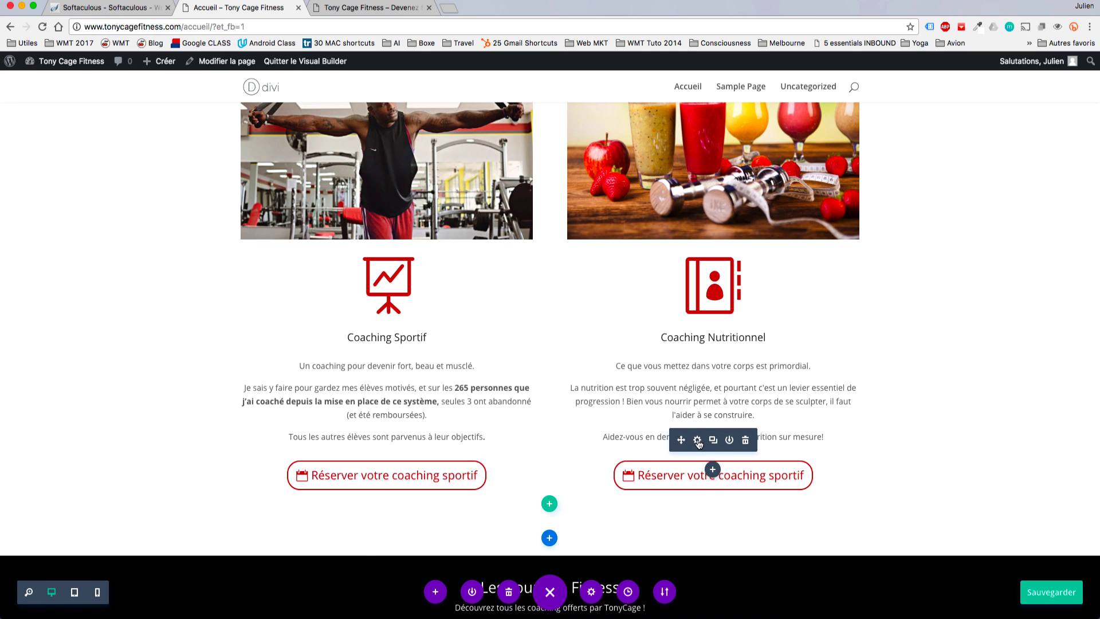
pyautogui.click(697, 440)
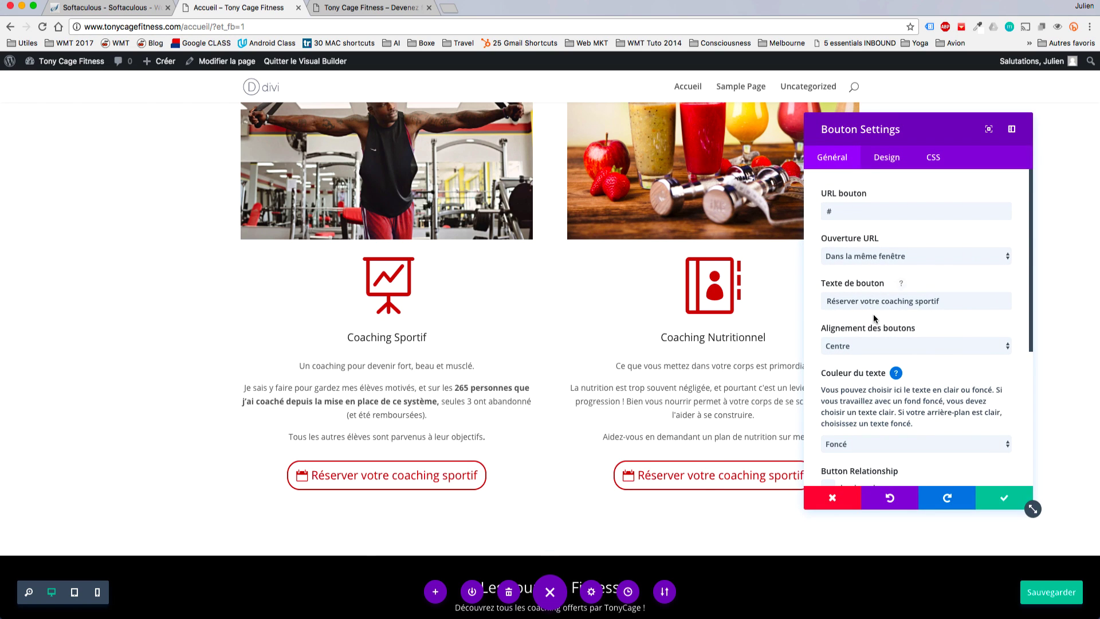
# Replace 'sportif' with 'nutritionnel' in the copied button's text and confirm.
pyautogui.moveTo(939, 305); pyautogui.dragTo(914, 303)
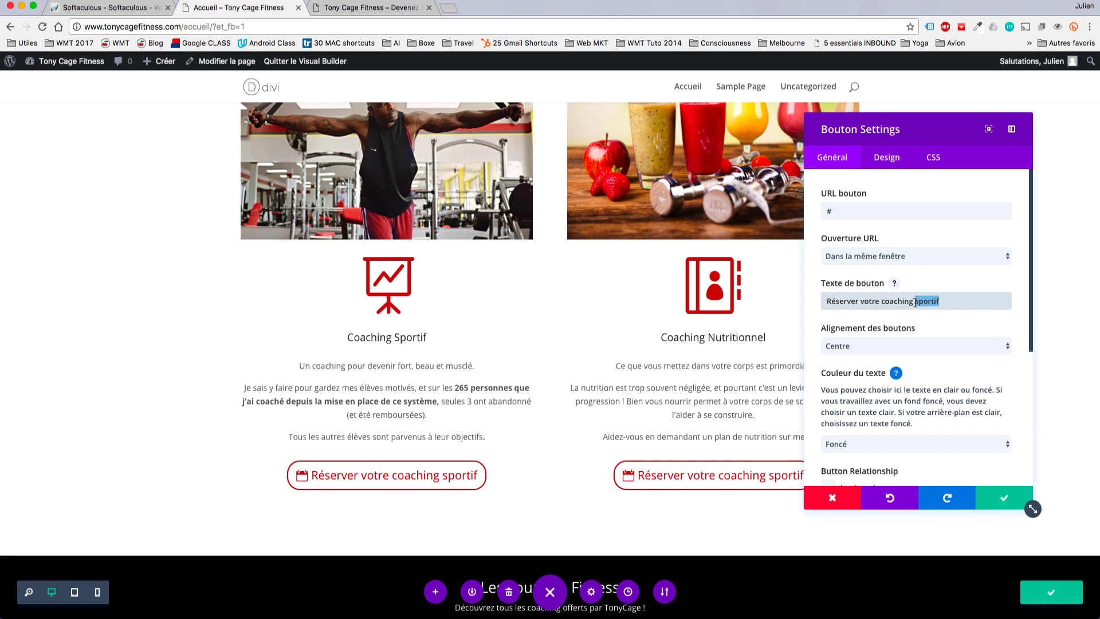
pyautogui.write('nu')
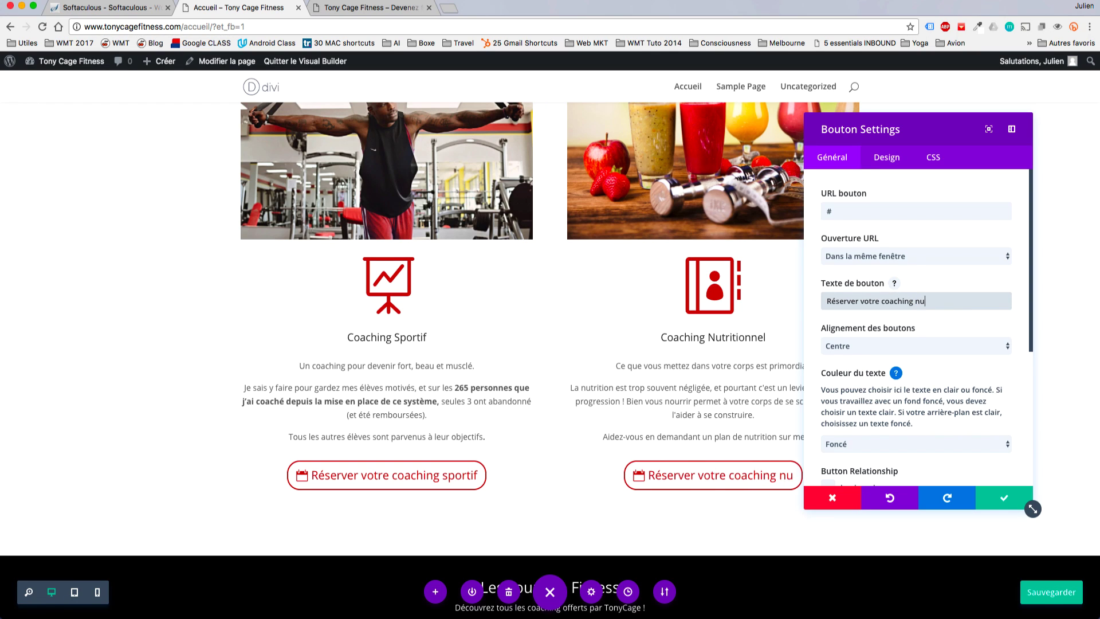
pyautogui.write('tritionnel')
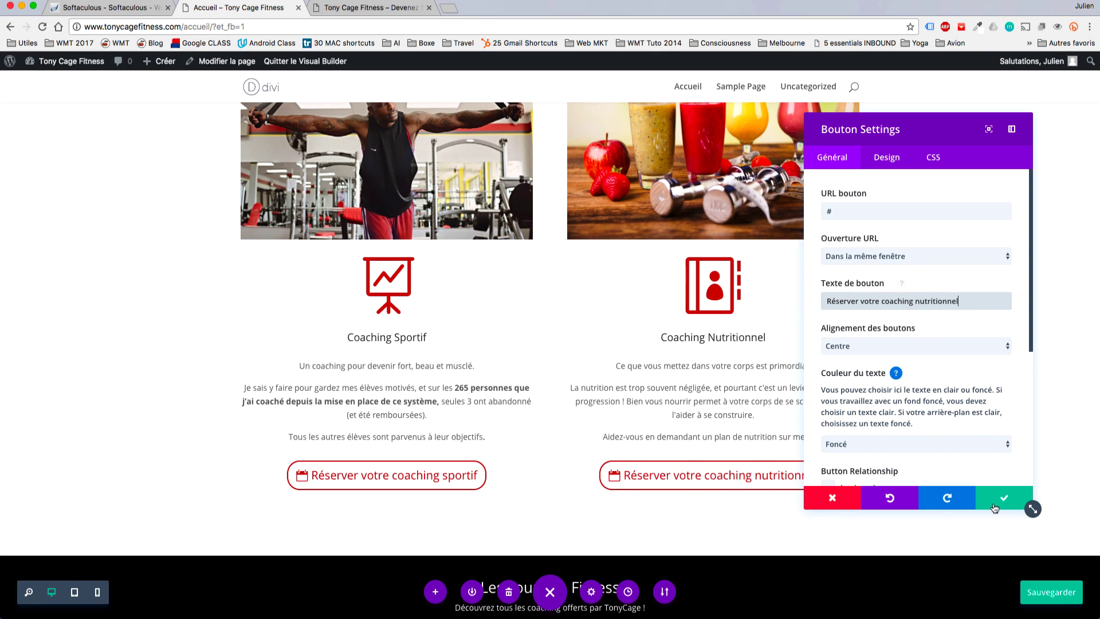
pyautogui.click(995, 503)
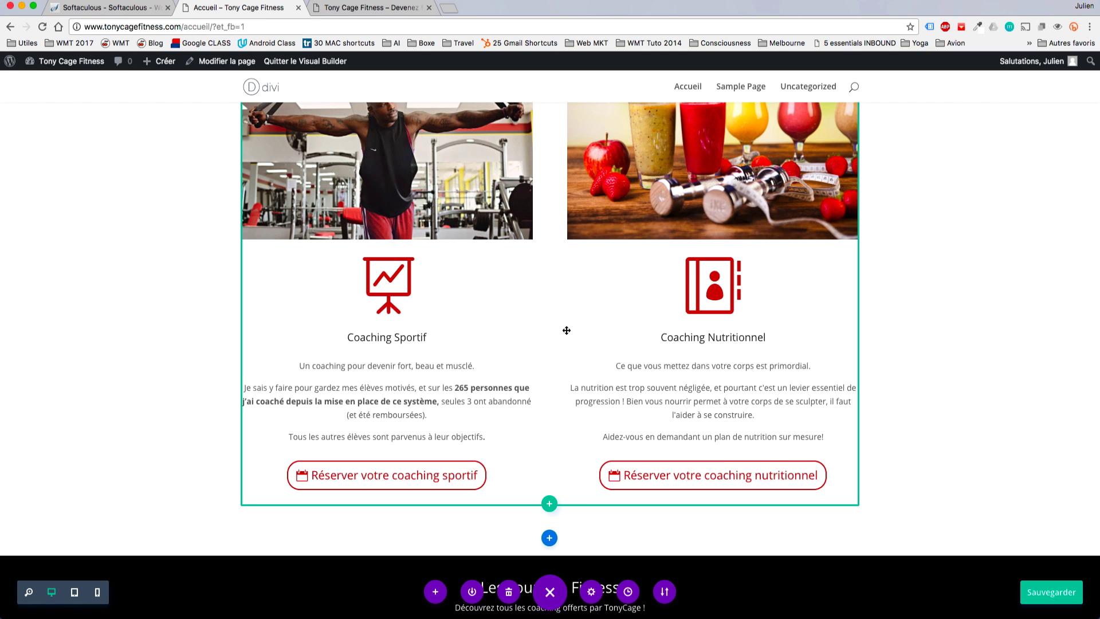
# Remove the top padding of the Les cours de Fitness section.
pyautogui.scroll(-3, 914, 261)
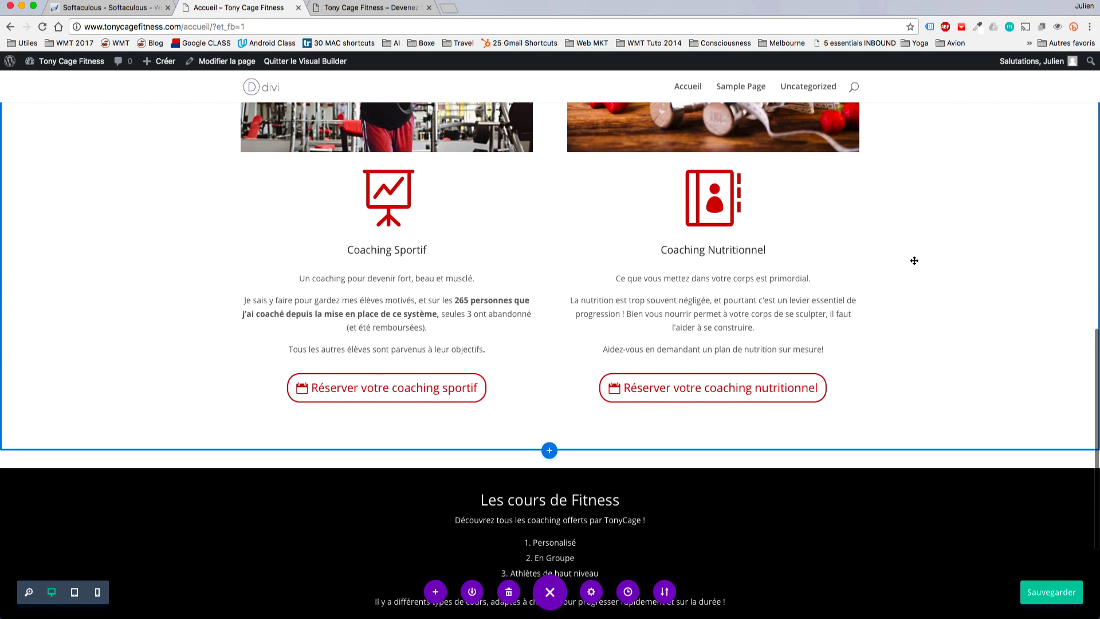
pyautogui.scroll(-3, 914, 261)
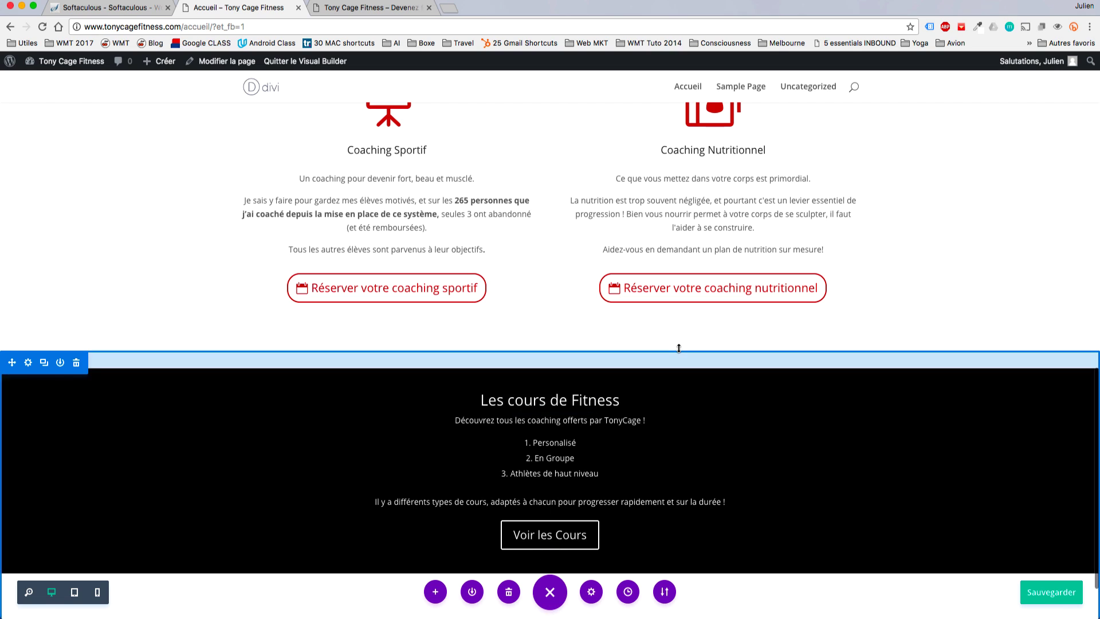
pyautogui.moveTo(669, 367); pyautogui.dragTo(668, 338)
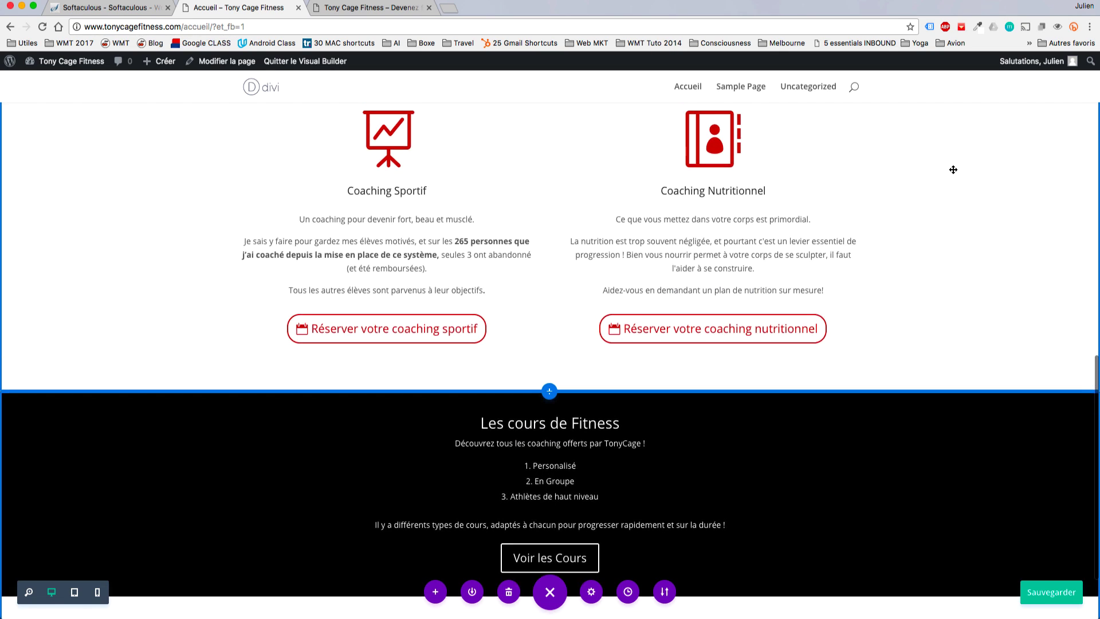
# Try 28px and 0 for the coaching section's bottom padding, saving in between, then set it to 36px.
pyautogui.scroll(2, 951, 169)
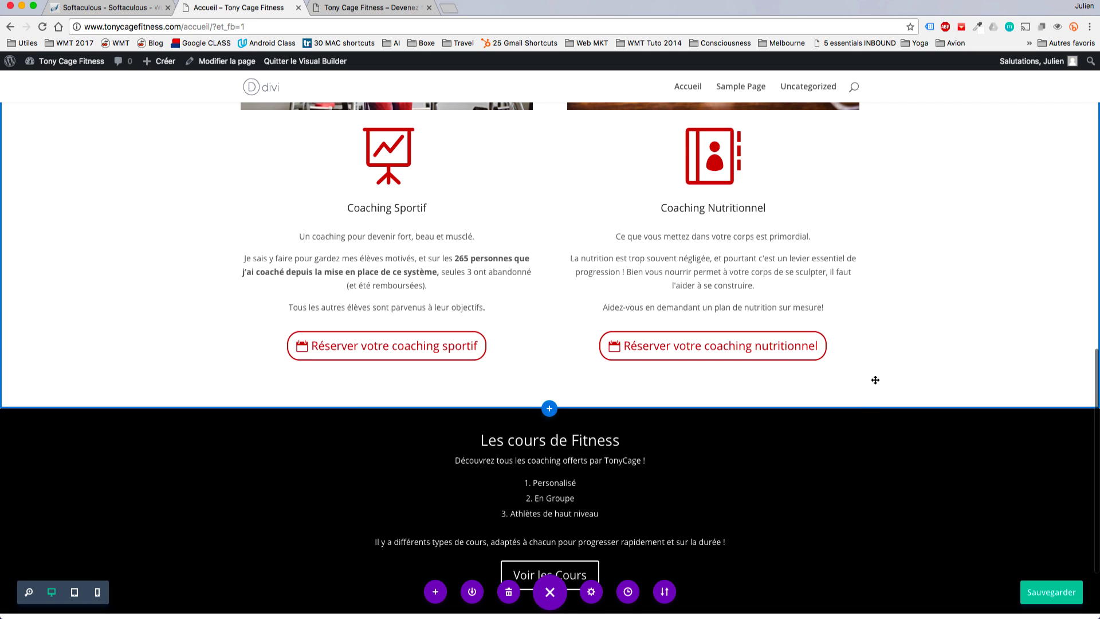
pyautogui.moveTo(859, 400); pyautogui.dragTo(855, 370)
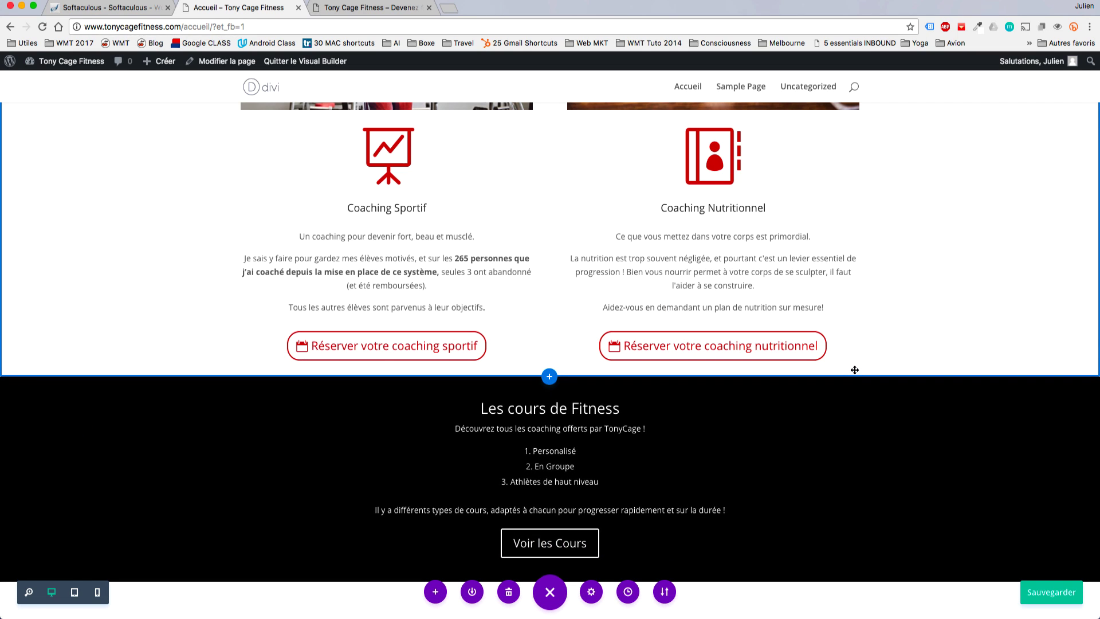
pyautogui.moveTo(854, 372); pyautogui.dragTo(855, 398)
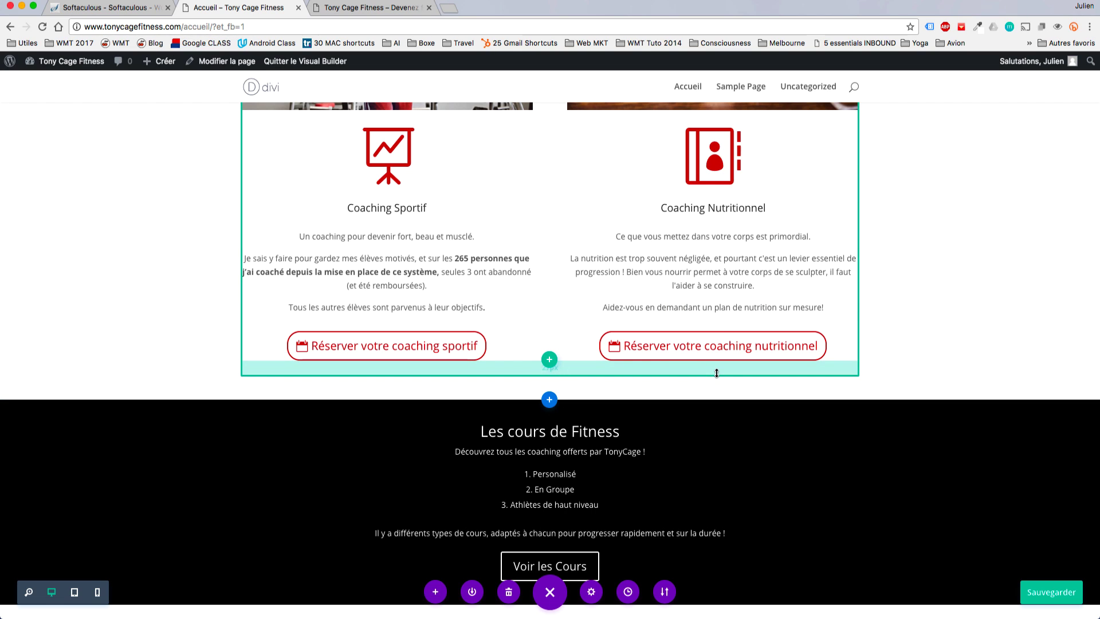
pyautogui.hotkey('ctrl', 's')
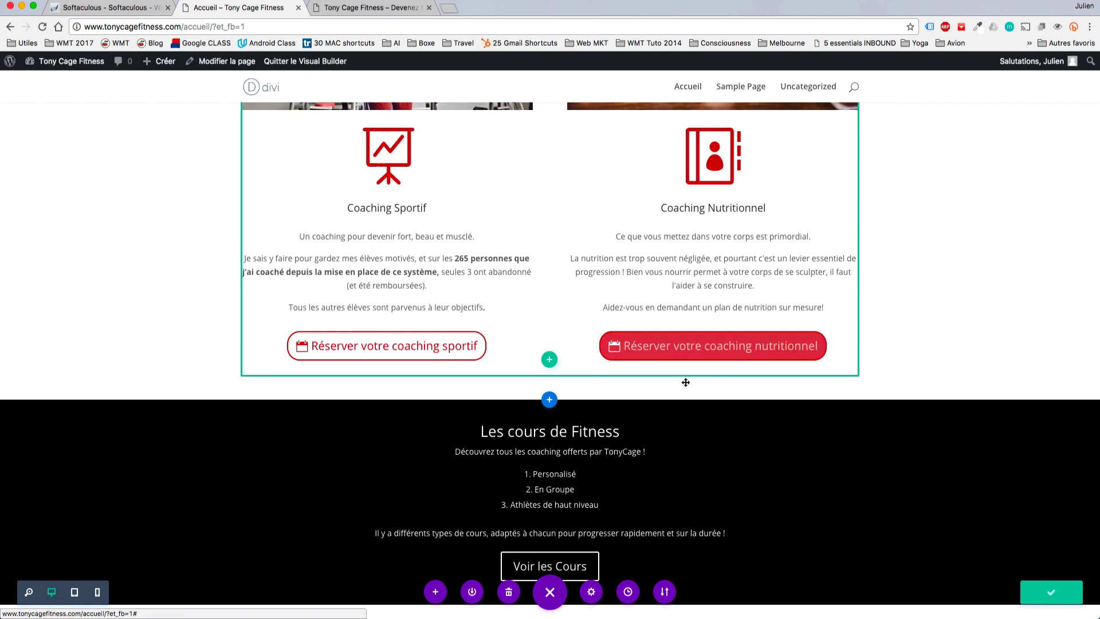
pyautogui.moveTo(652, 381); pyautogui.dragTo(653, 330)
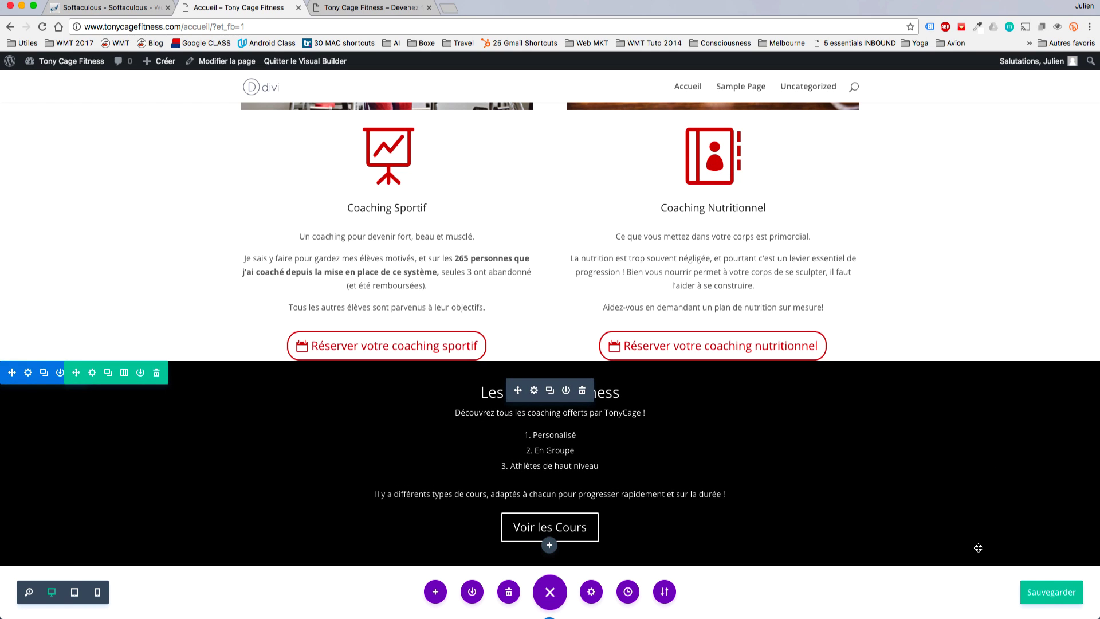
pyautogui.moveTo(882, 360); pyautogui.dragTo(887, 394)
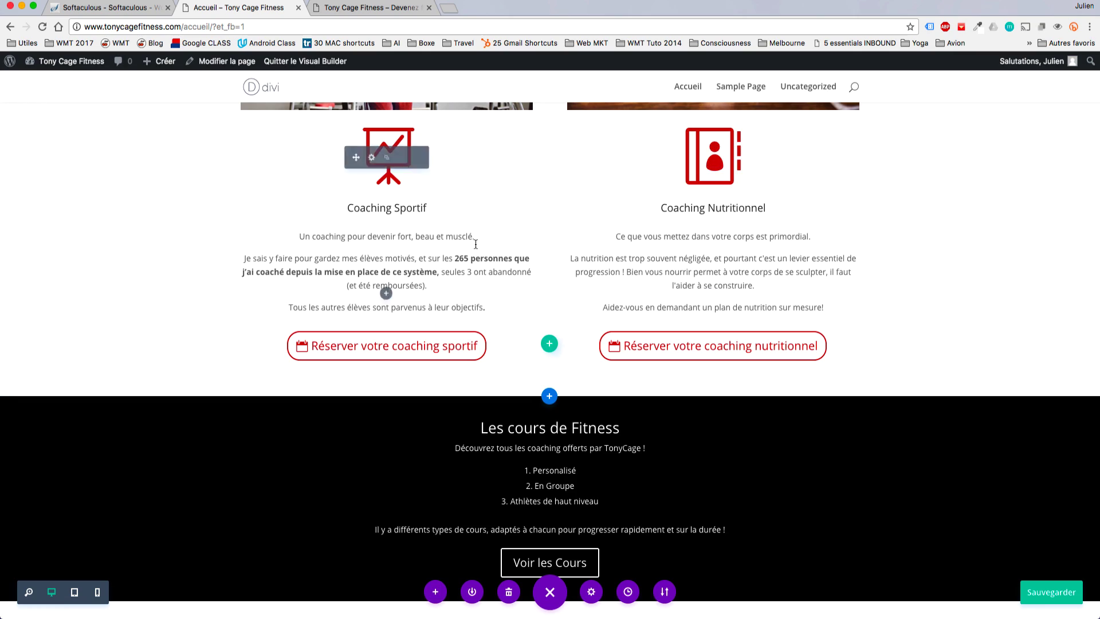
pyautogui.scroll(10, 472, 244)
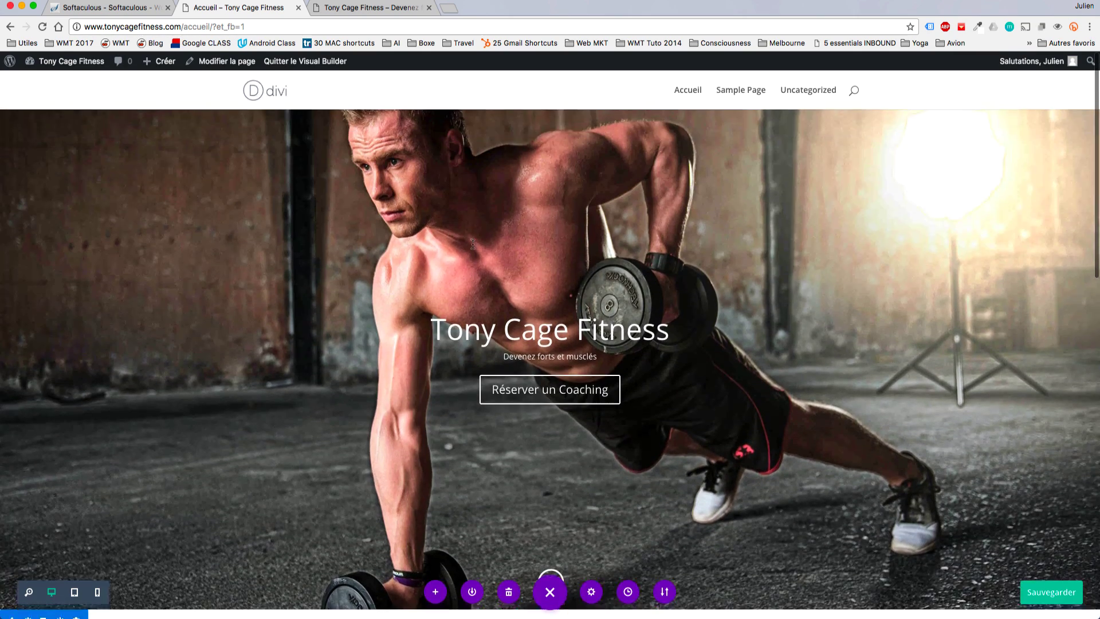
pyautogui.scroll(-10, 473, 244)
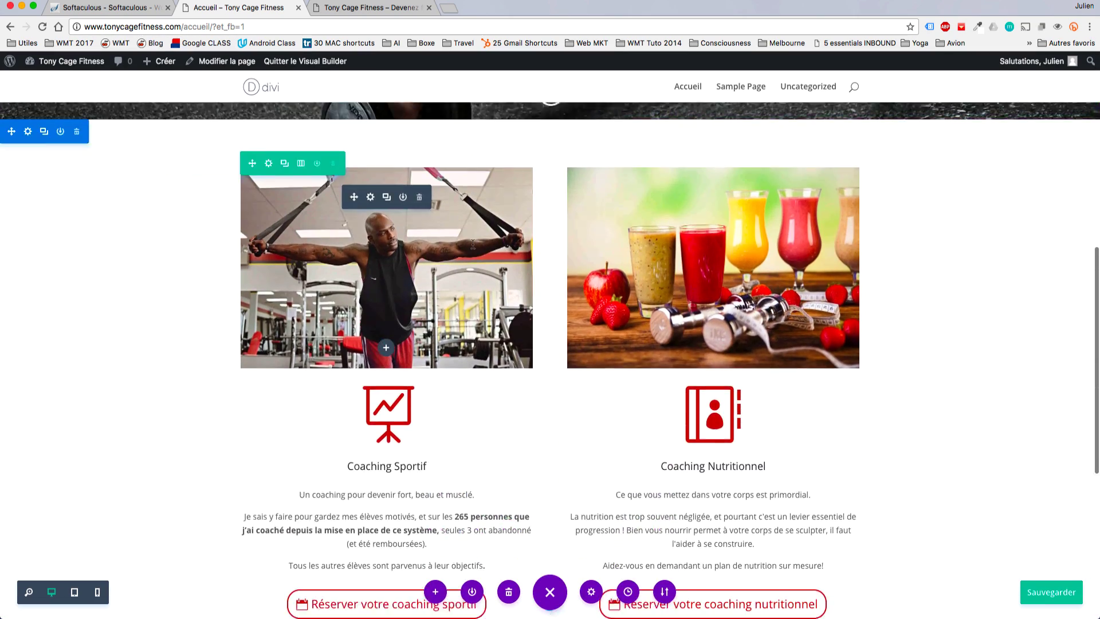
pyautogui.scroll(-5, 940, 401)
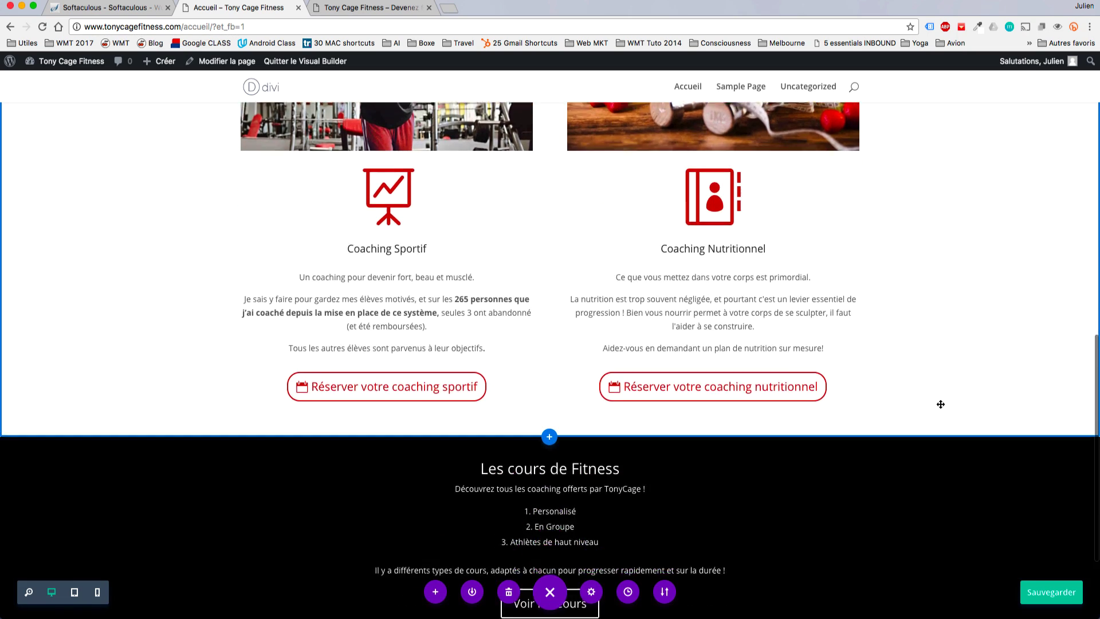
pyautogui.scroll(-2, 939, 404)
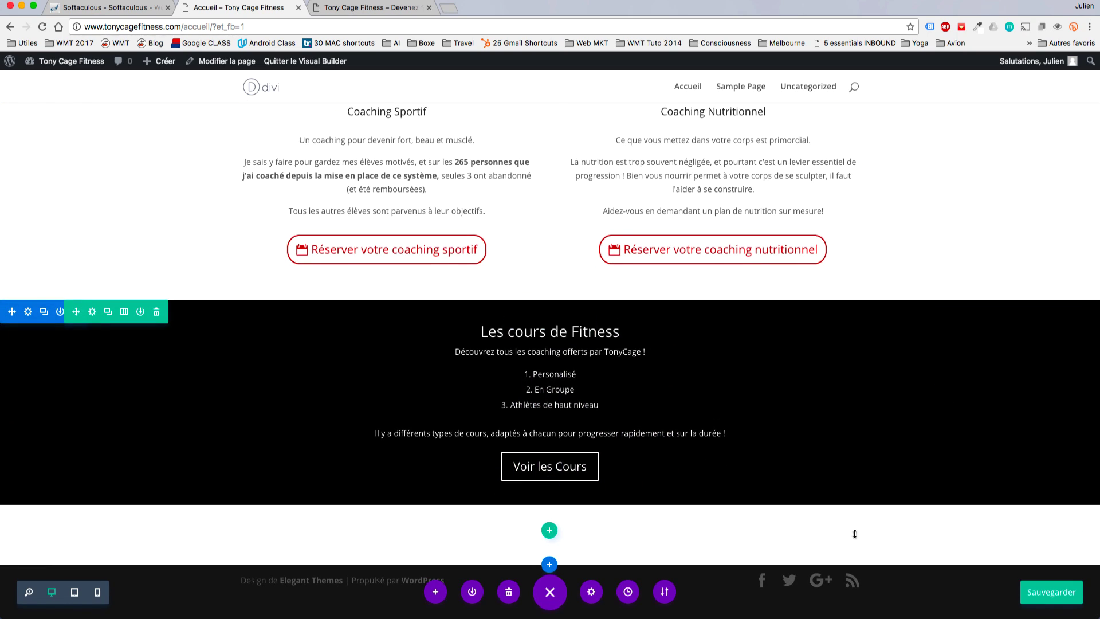
# Save the page and add a normal section with a one-column row below Les cours de Fitness.
pyautogui.click(1056, 602)
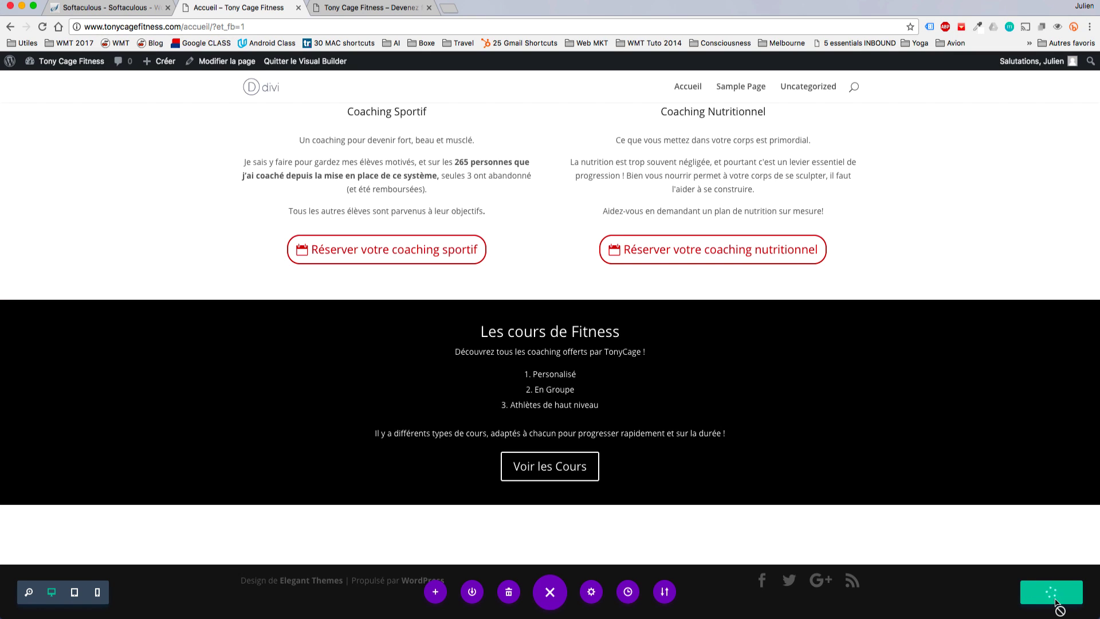
pyautogui.moveTo(549, 567)
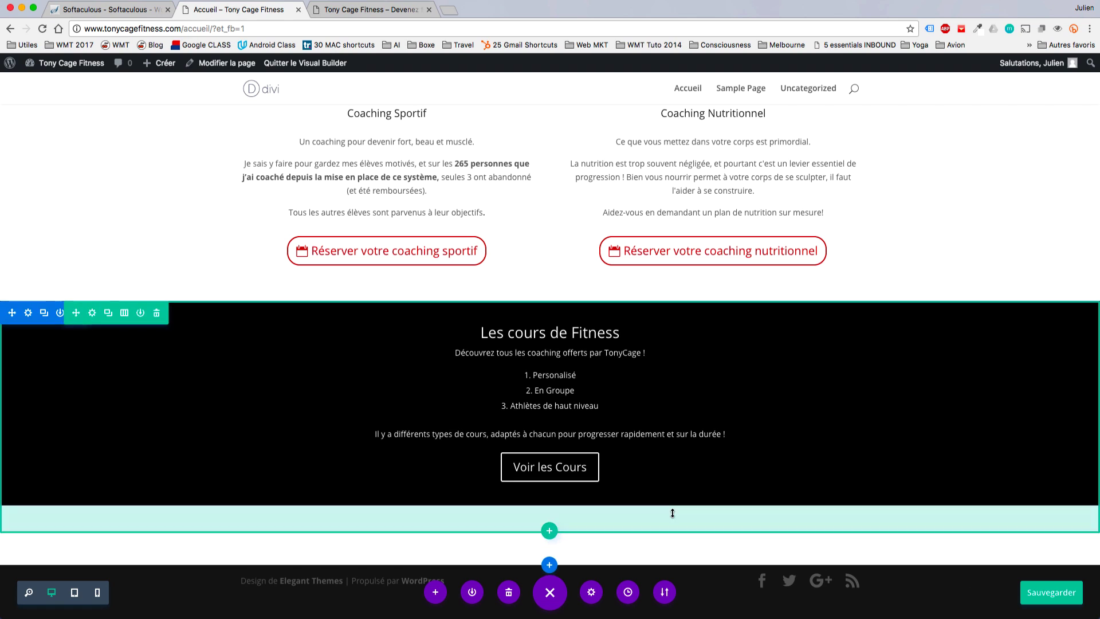
pyautogui.click(548, 566)
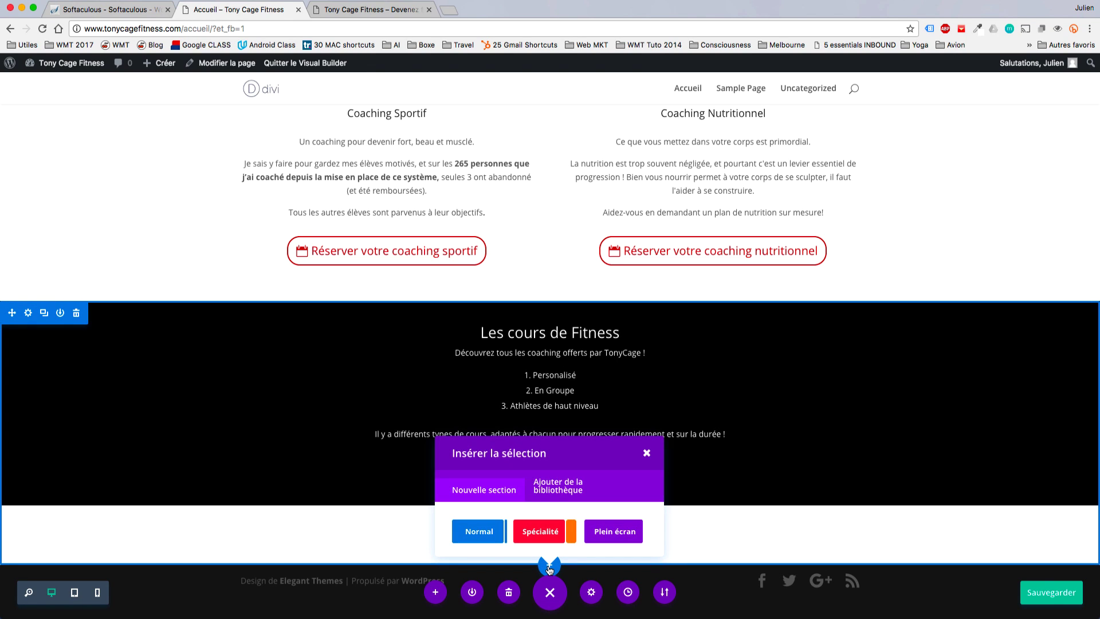
pyautogui.click(475, 539)
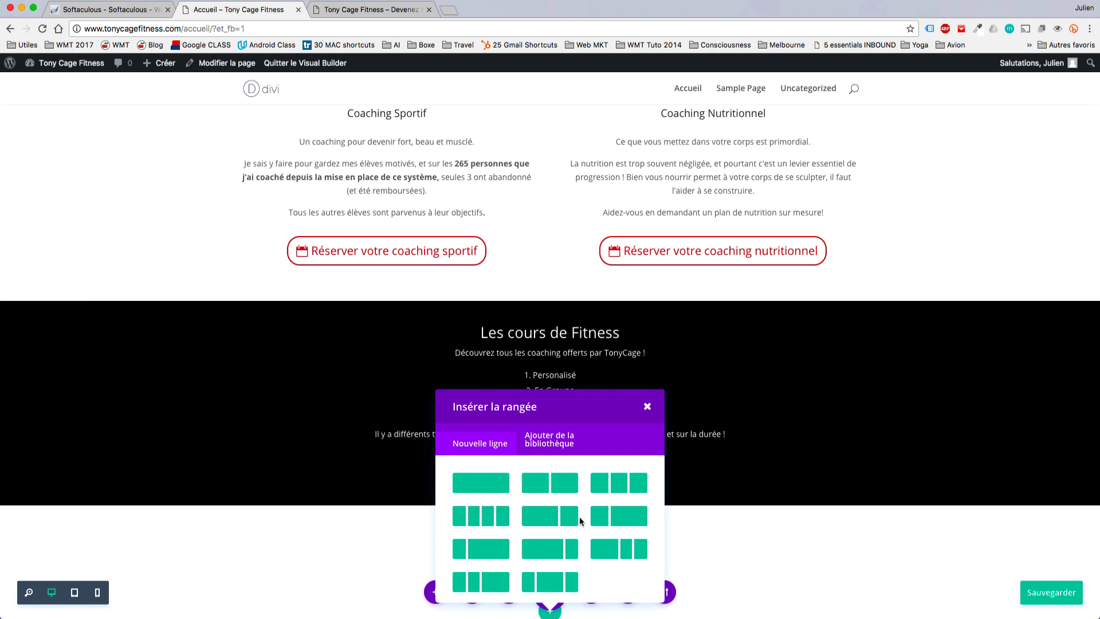
pyautogui.click(484, 492)
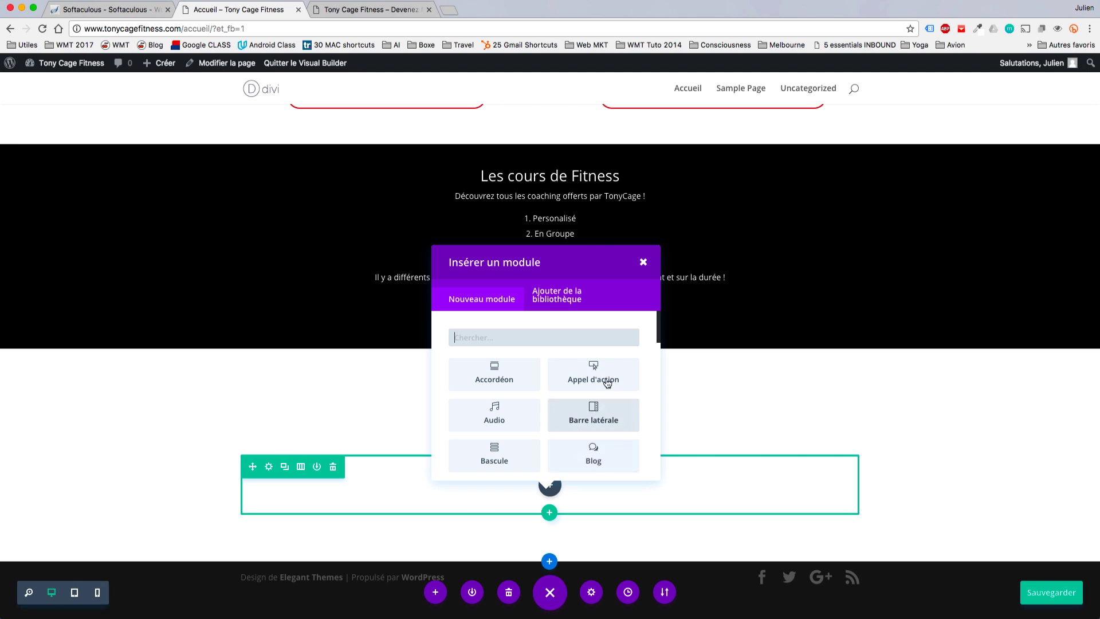
# Add a call-to-action module titled 'Mes élèves' to the new row.
pyautogui.click(609, 376)
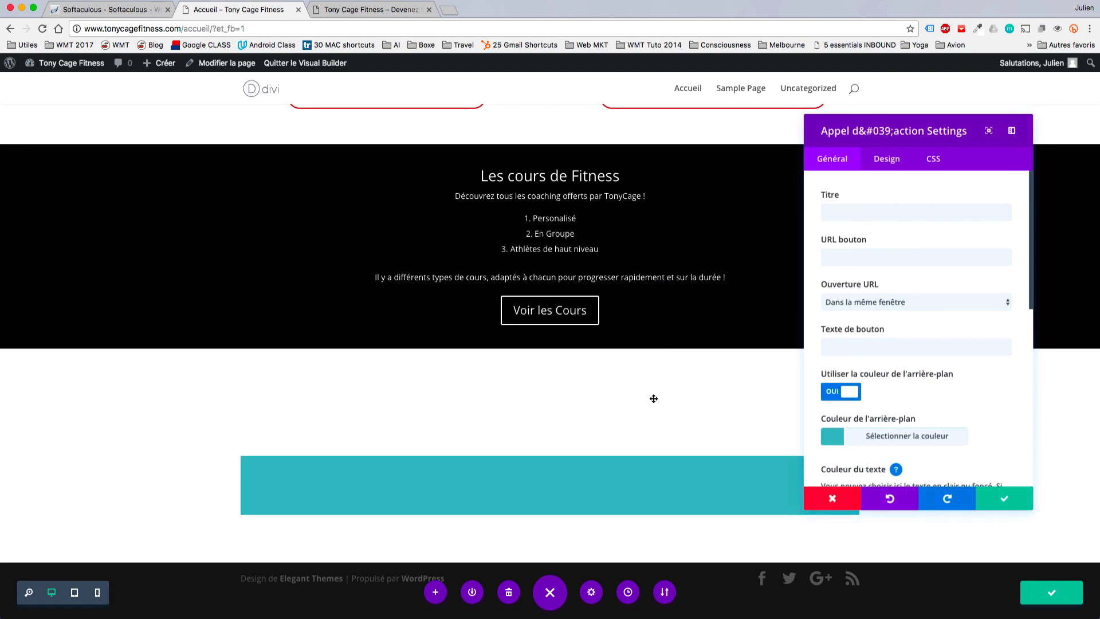
pyautogui.click(849, 213)
pyautogui.write('Mes élèves')
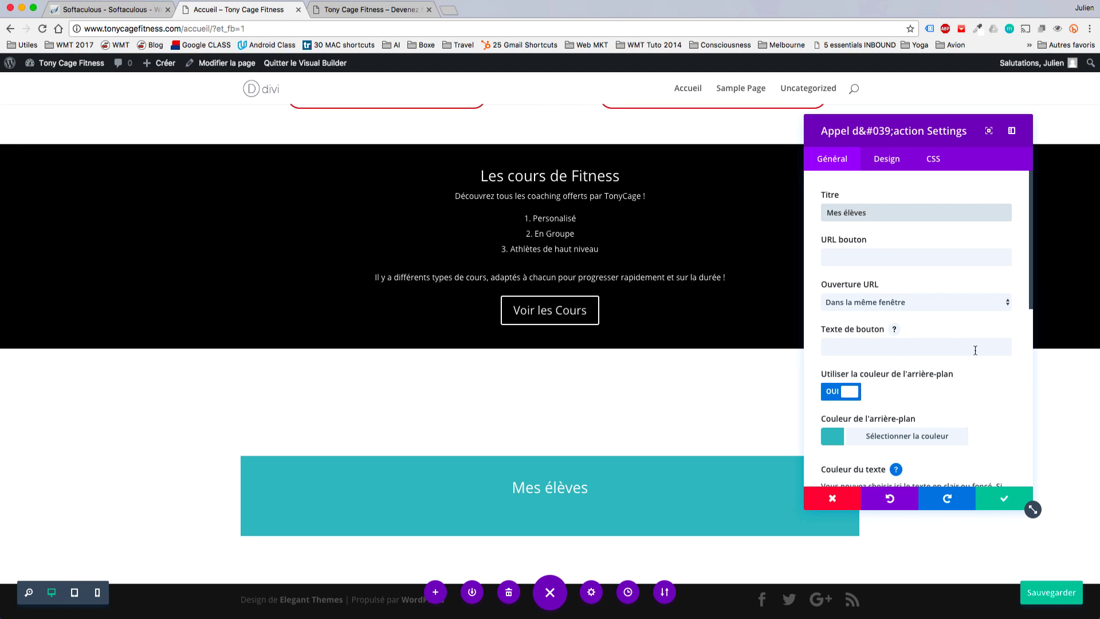
# Give the call-to-action a white #ffffff background and Foncé (dark) text colour.
pyautogui.scroll(-2, 997, 394)
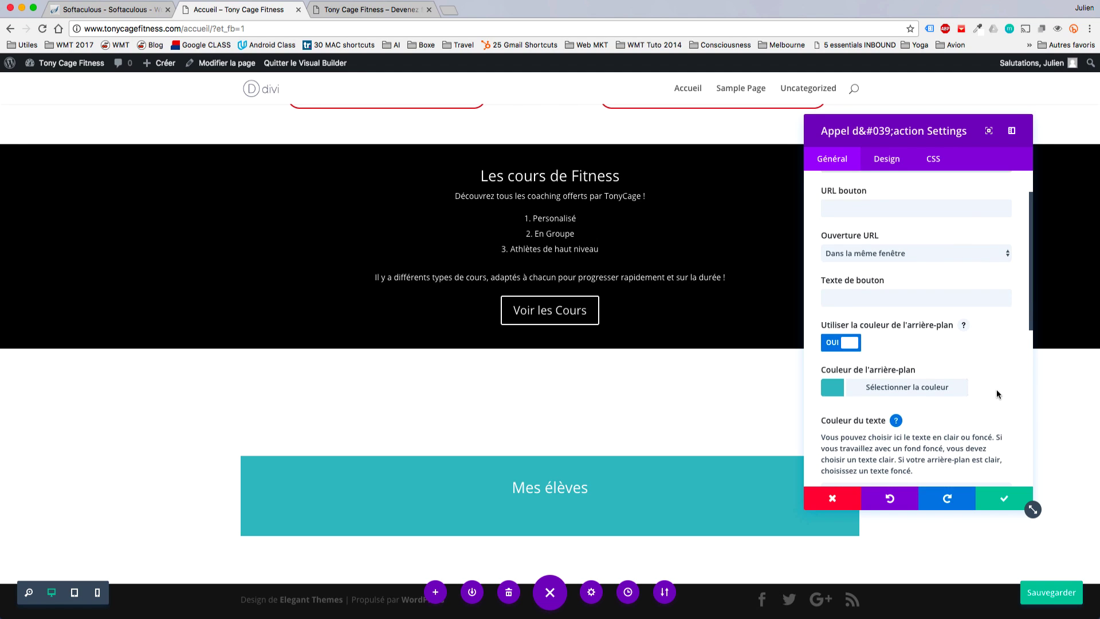
pyautogui.click(834, 391)
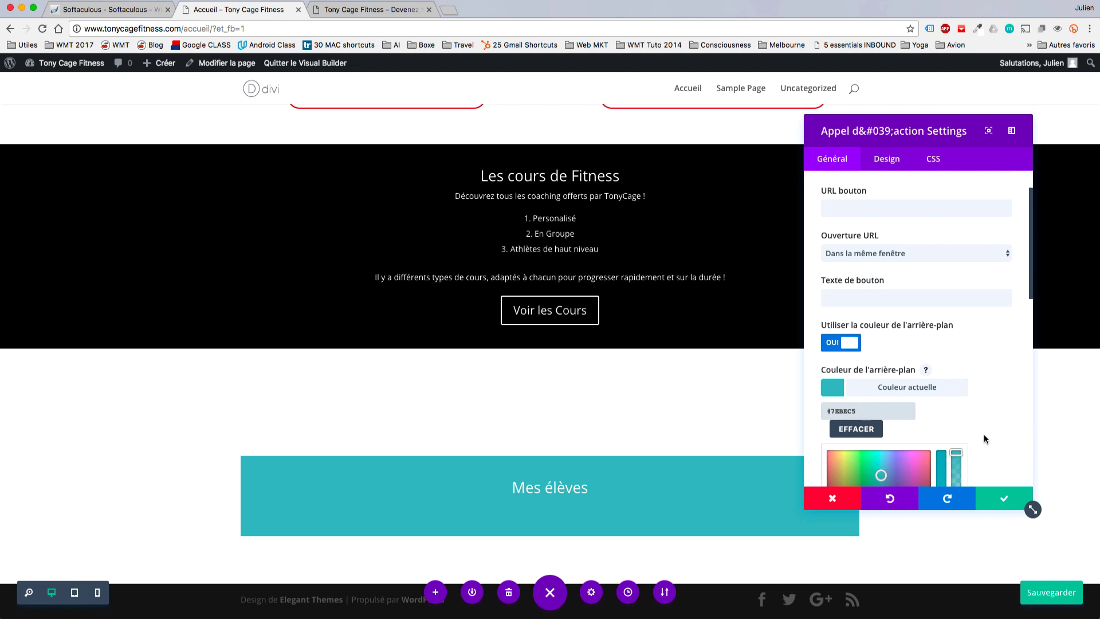
pyautogui.scroll(-4, 984, 435)
pyautogui.click(844, 471)
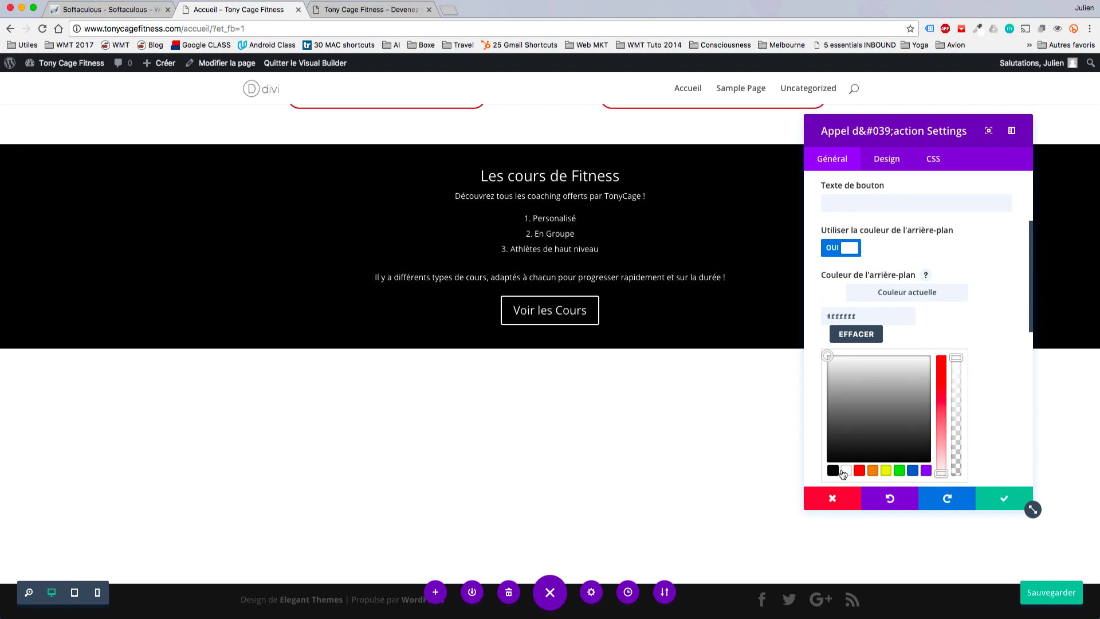
pyautogui.scroll(-7, 950, 264)
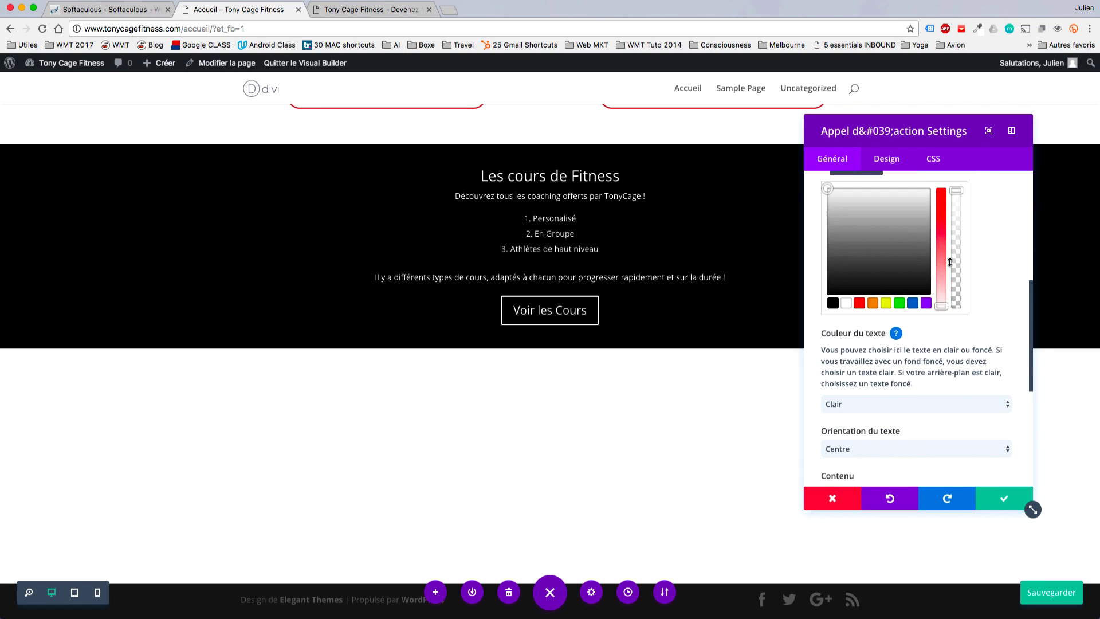
pyautogui.scroll(-1, 940, 286)
pyautogui.click(857, 385)
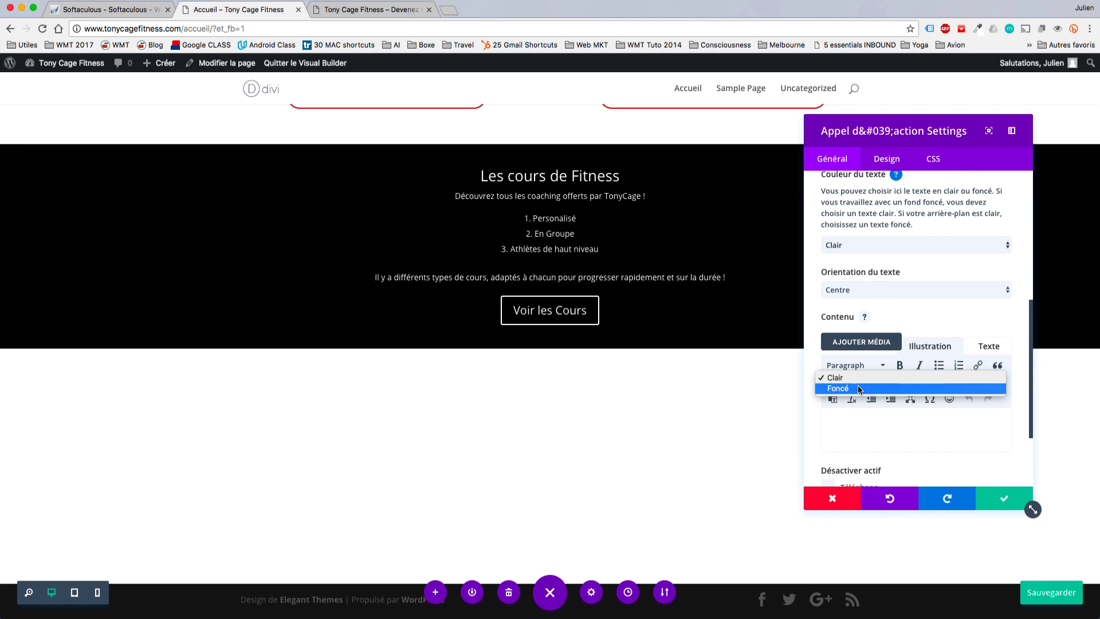
pyautogui.click(858, 387)
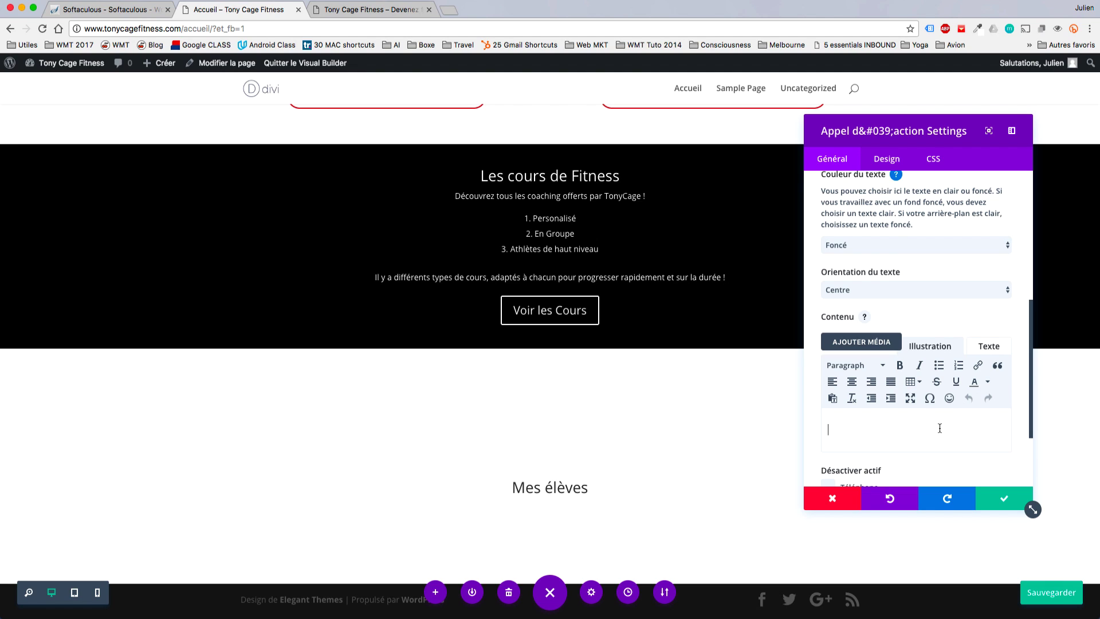
# Replace the body placeholder with the pasted student statistics text, adding a blank line above it.
pyautogui.write('azeae')
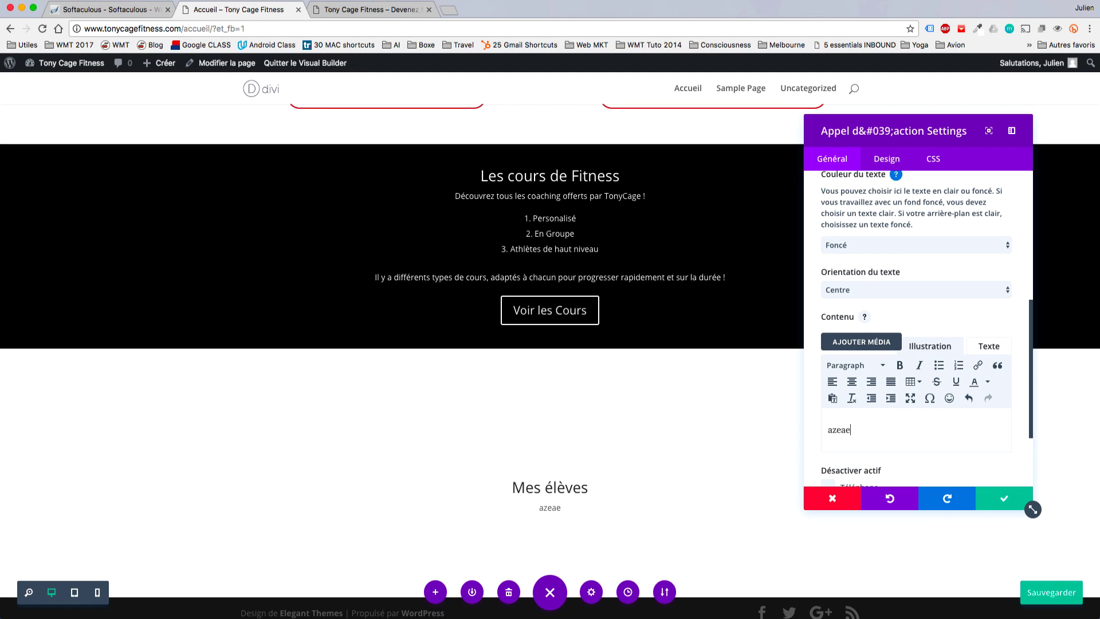
pyautogui.doubleClick(899, 444)
pyautogui.press('super+v')
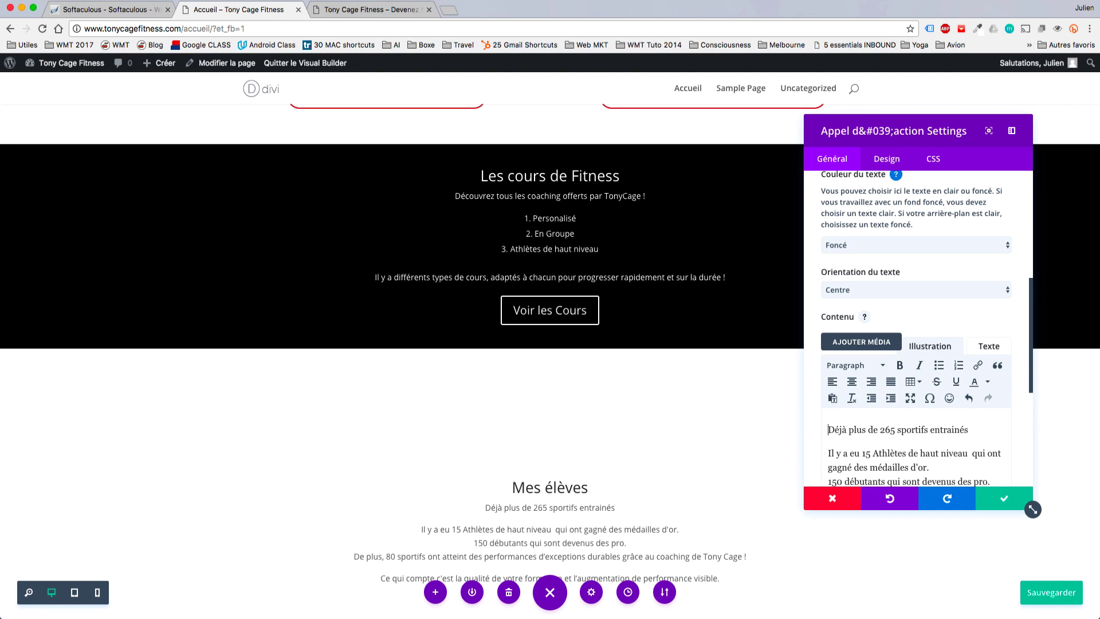
pyautogui.press('Return')
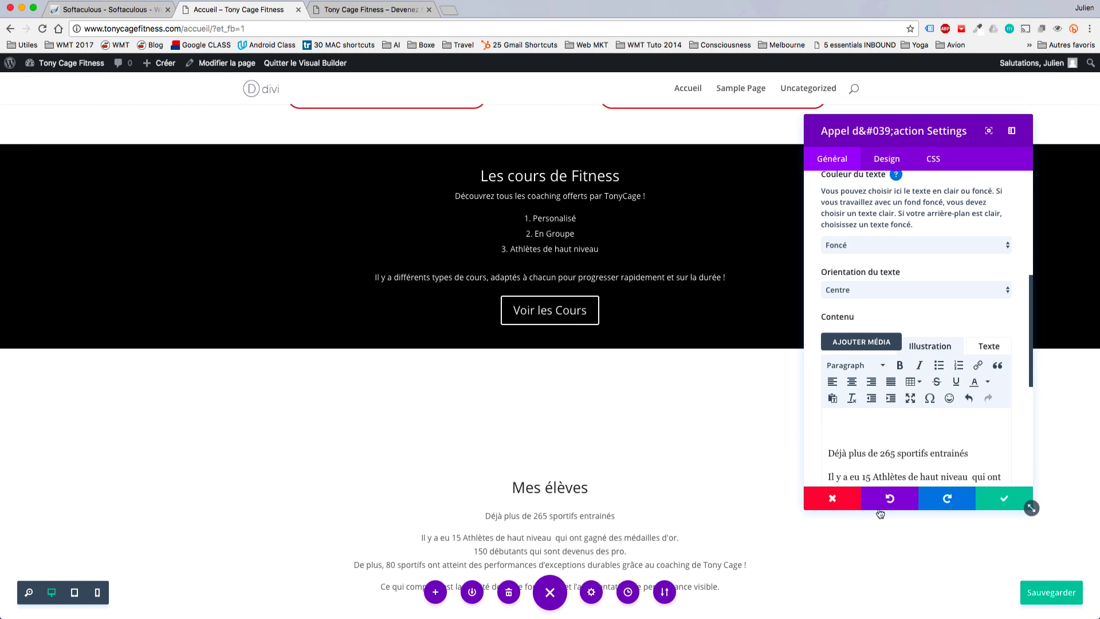
pyautogui.scroll(-3, 711, 388)
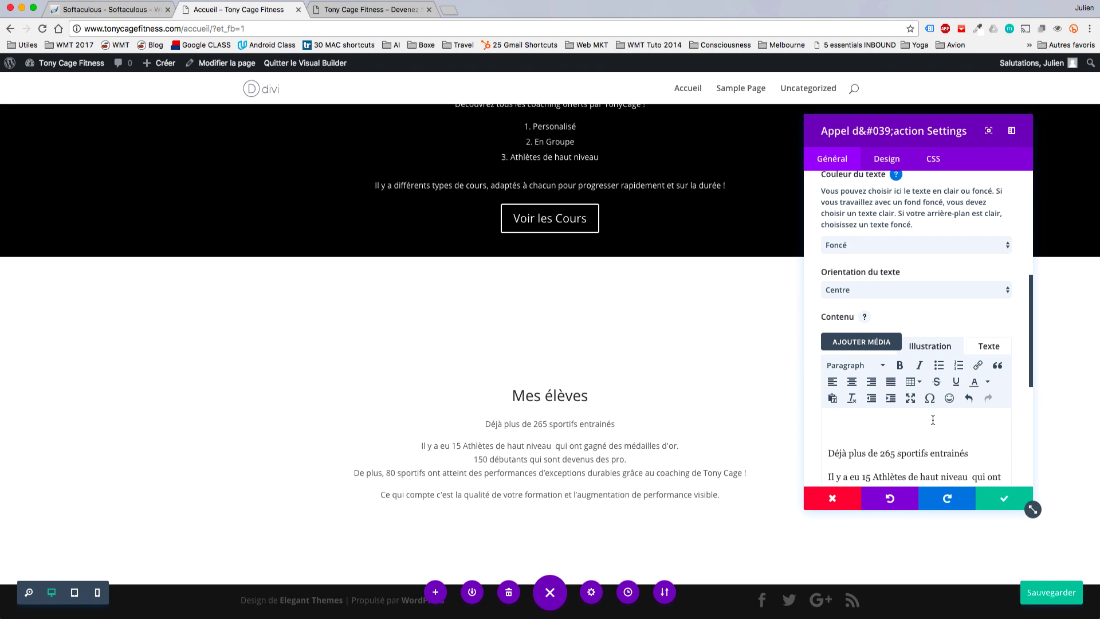
# Close the module settings, reduce the section padding to 0px, and save the page.
pyautogui.click(1009, 496)
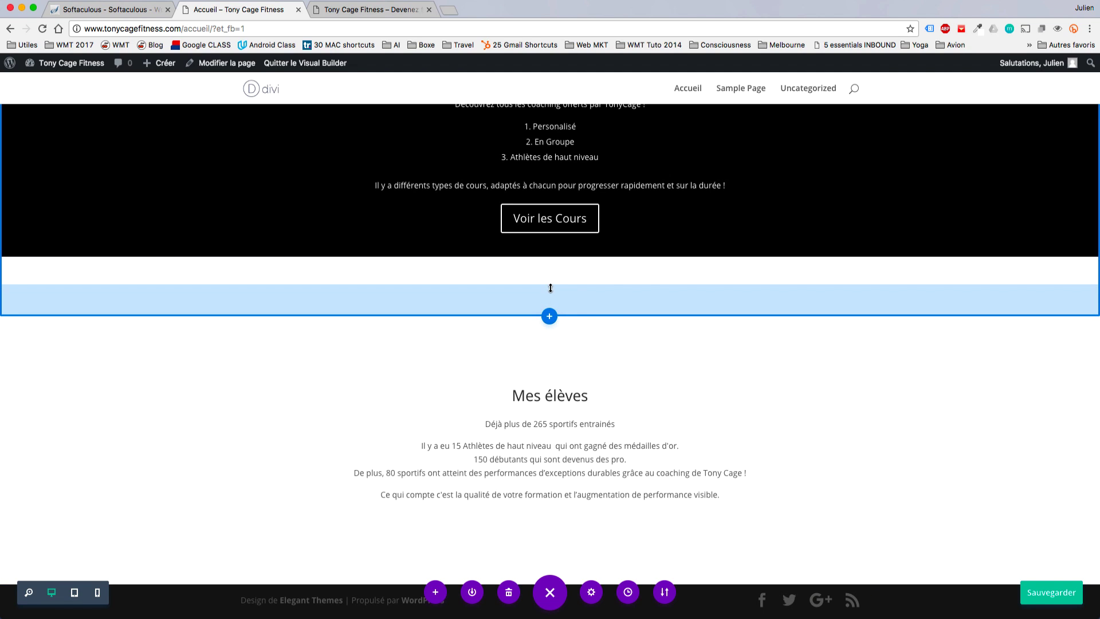
pyautogui.moveTo(550, 301); pyautogui.dragTo(535, 279)
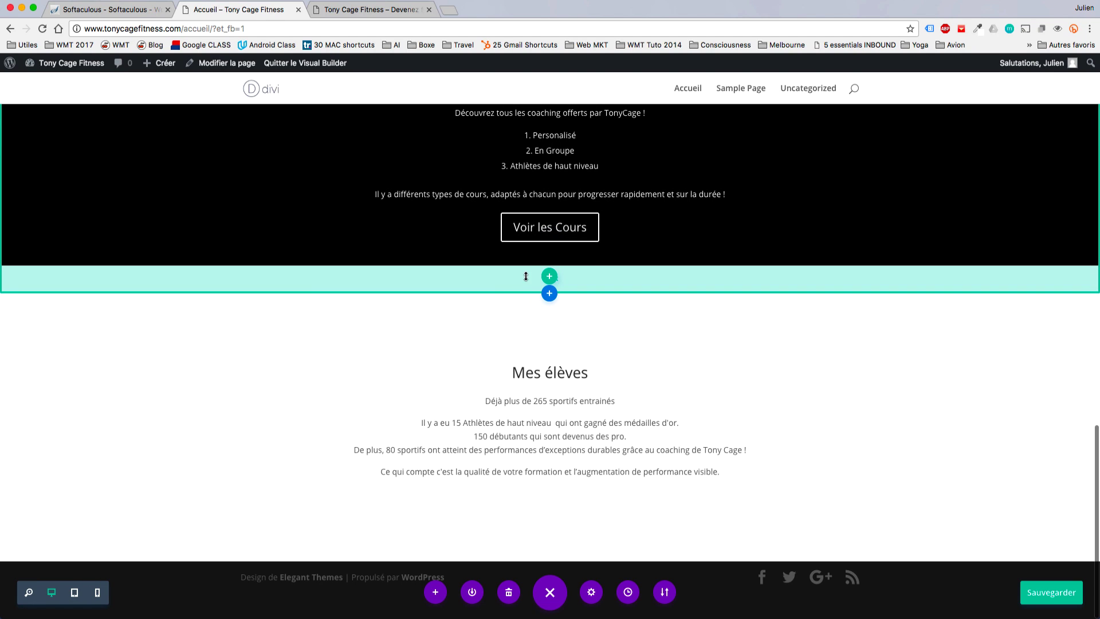
pyautogui.hotkey('ctrl', 's')
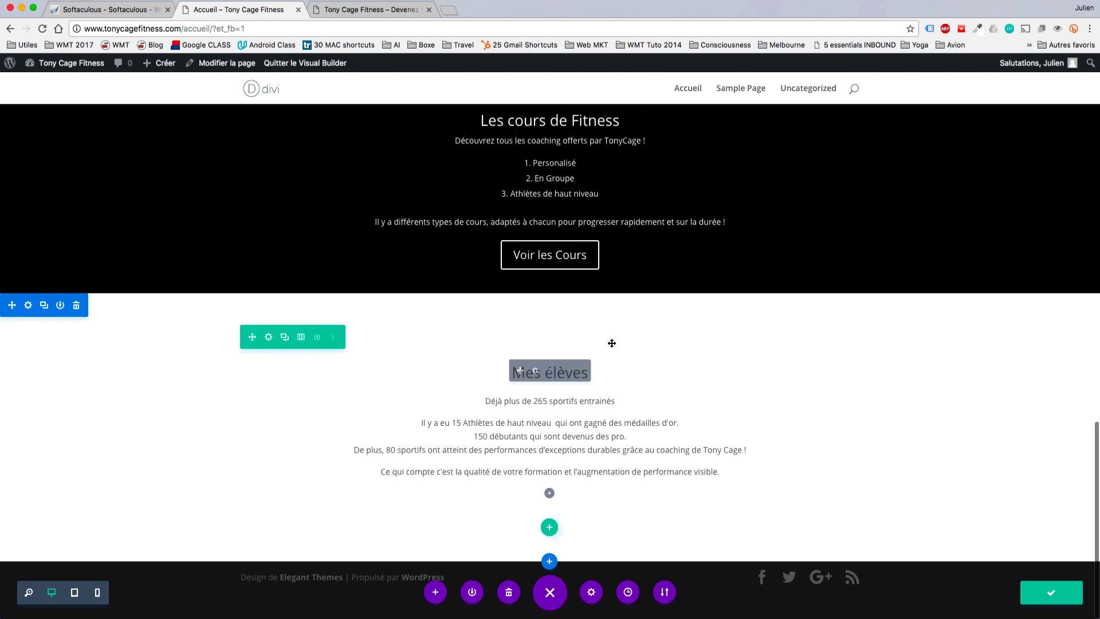
# Make the line 'Déjà plus de 265 sportifs entraînés' larger using the font size option.
pyautogui.doubleClick(585, 404)
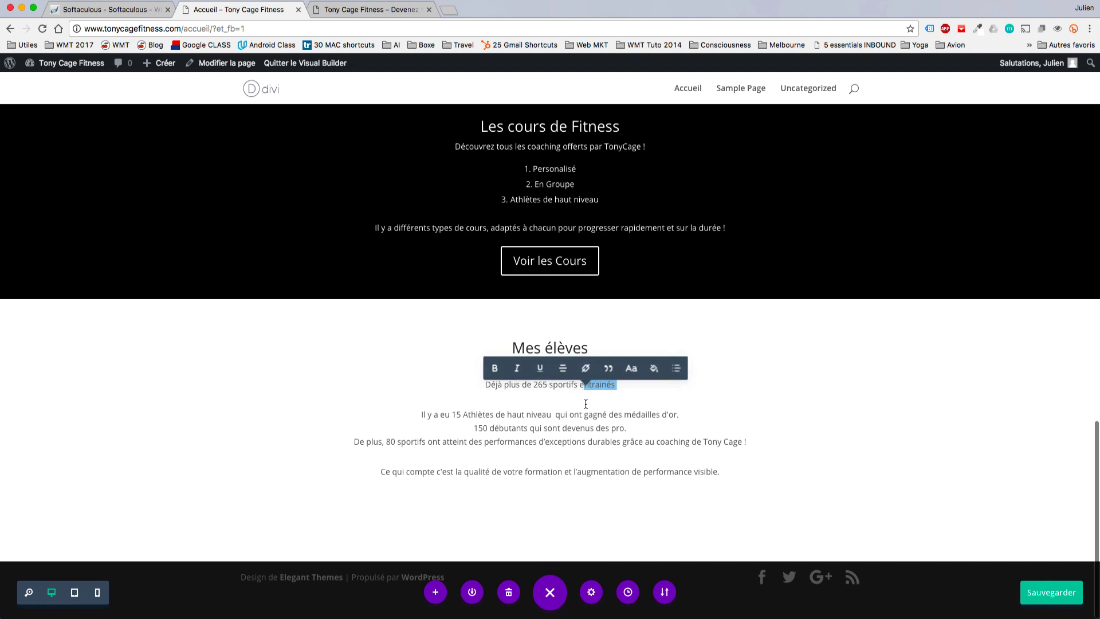
pyautogui.tripleClick(569, 385)
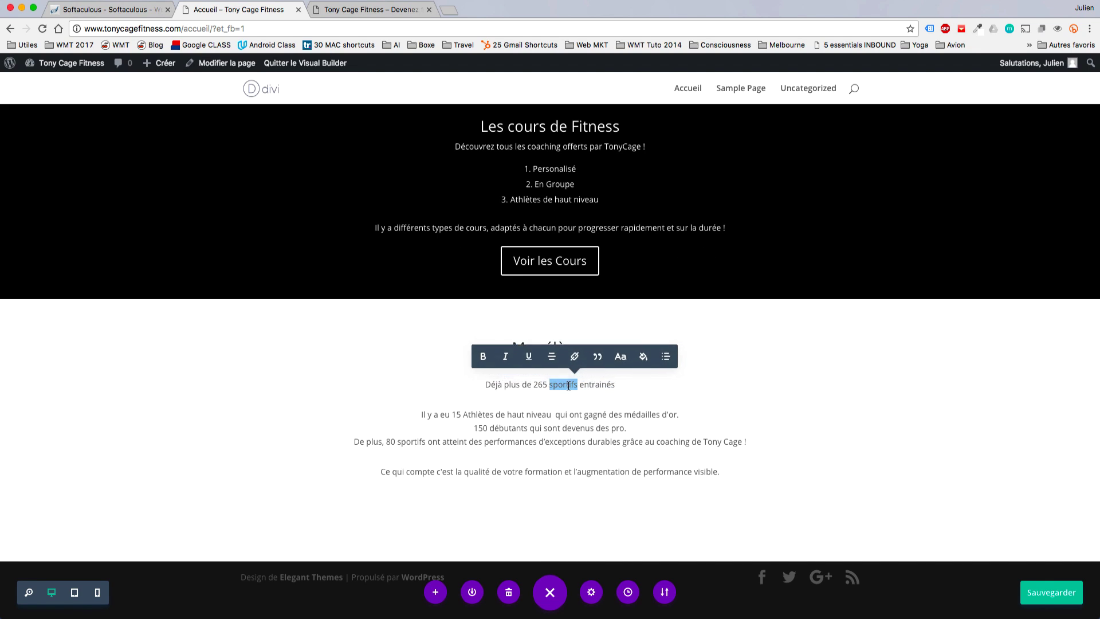
pyautogui.click(614, 351)
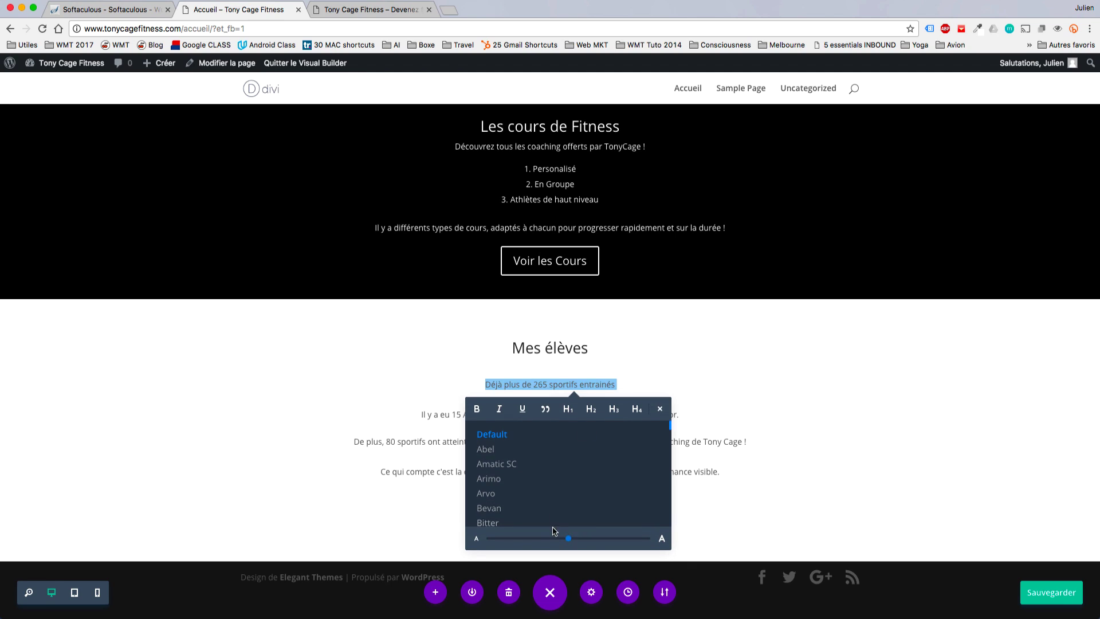
pyautogui.click(587, 540)
pyautogui.click(740, 415)
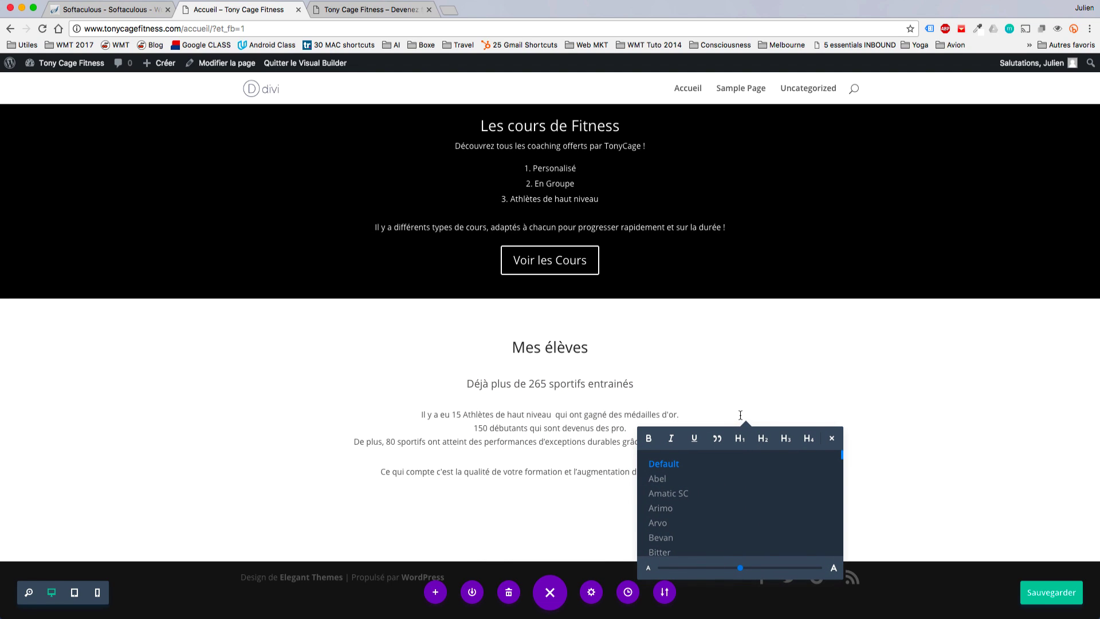
pyautogui.click(934, 449)
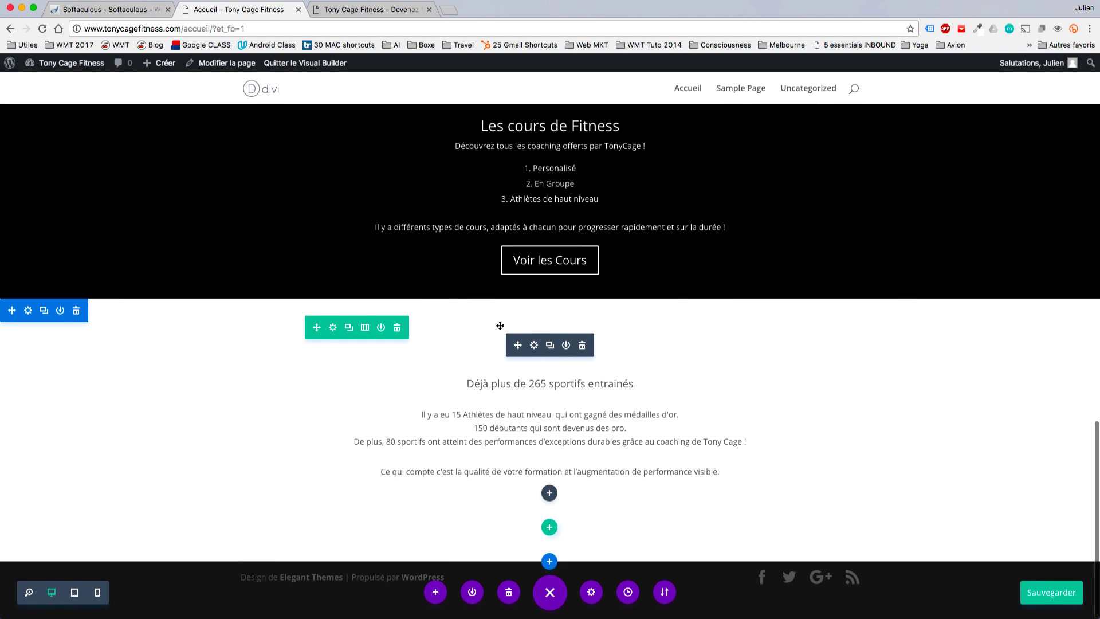
# In the Mes élèves module's design options, try a 43px heading and wider letter spacing.
pyautogui.click(533, 346)
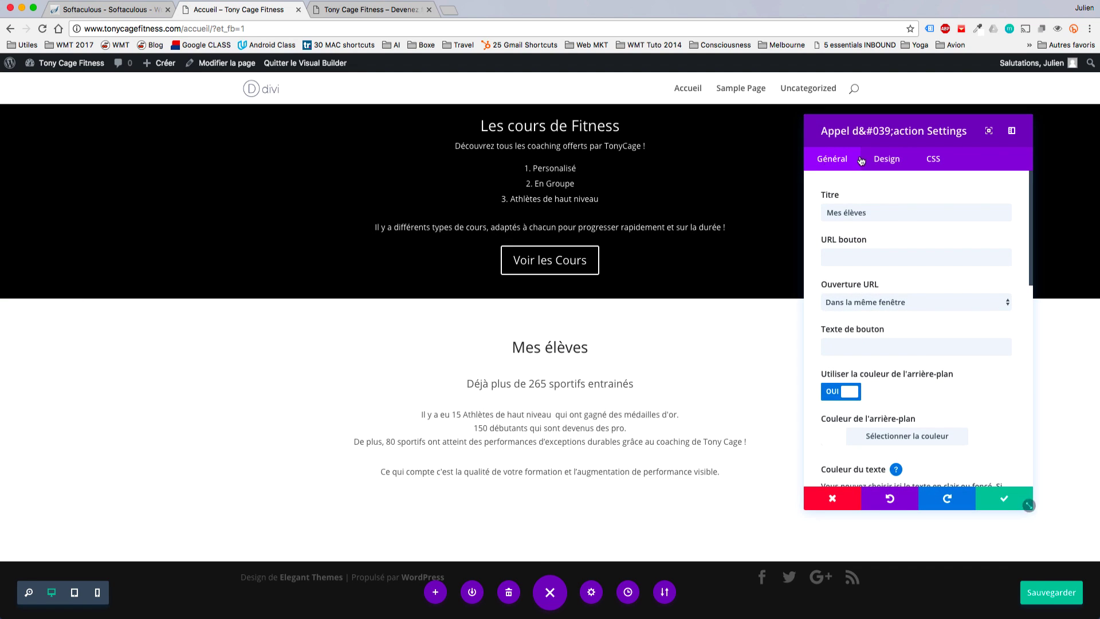
pyautogui.click(888, 159)
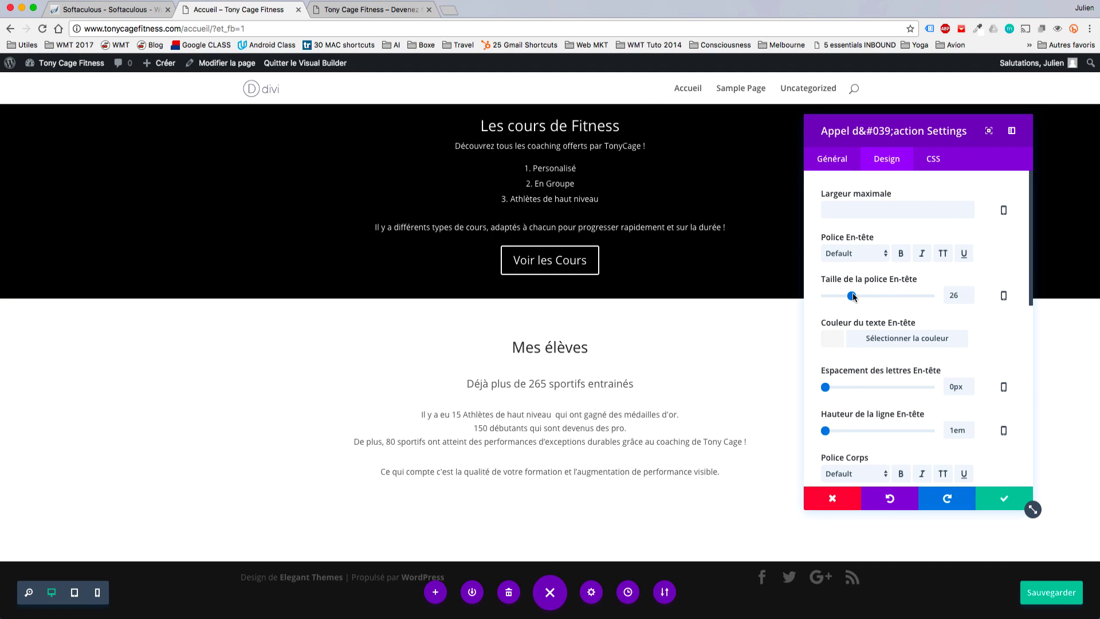
pyautogui.moveTo(853, 296); pyautogui.dragTo(872, 296)
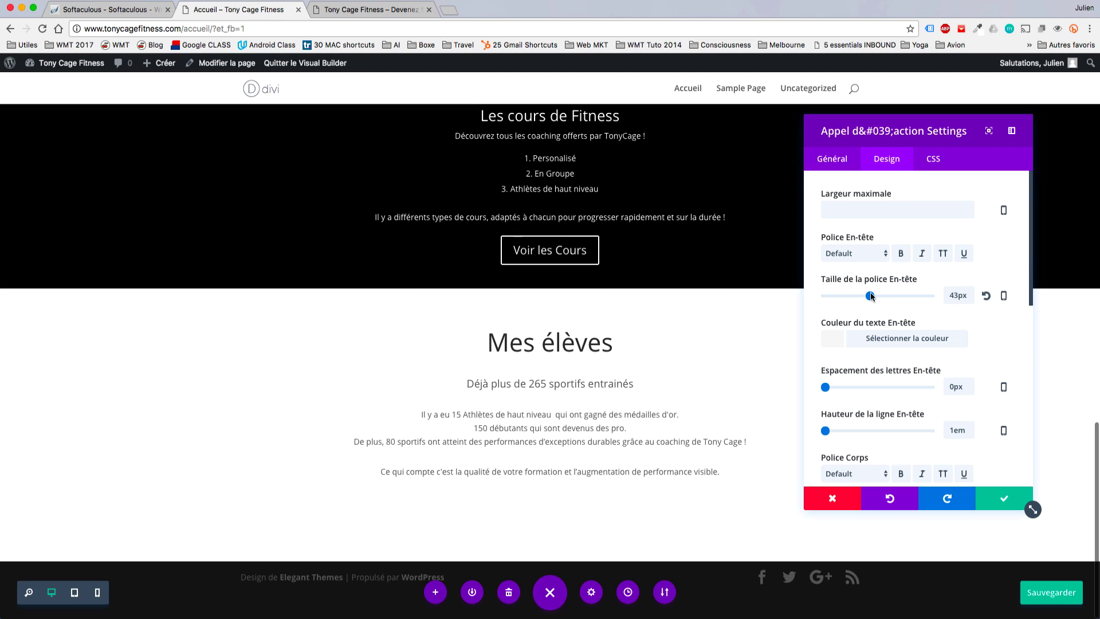
pyautogui.moveTo(825, 389)
pyautogui.mouseDown()
pyautogui.moveTo(852, 387)
pyautogui.moveTo(822, 388)
pyautogui.mouseUp()
pyautogui.click(832, 159)
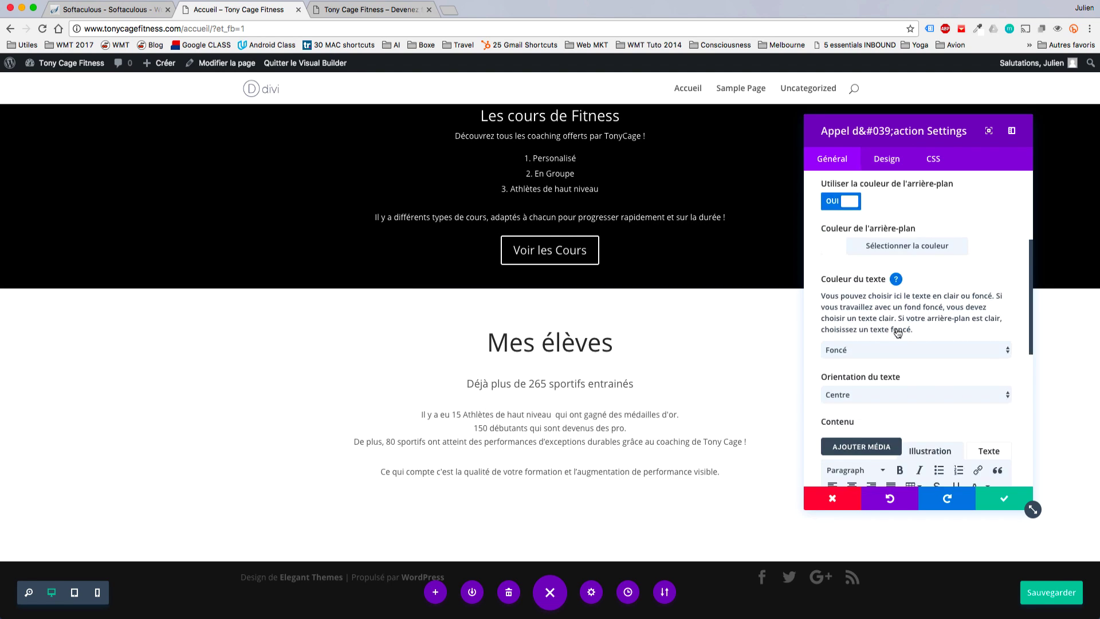
pyautogui.scroll(-2, 885, 280)
pyautogui.click(887, 161)
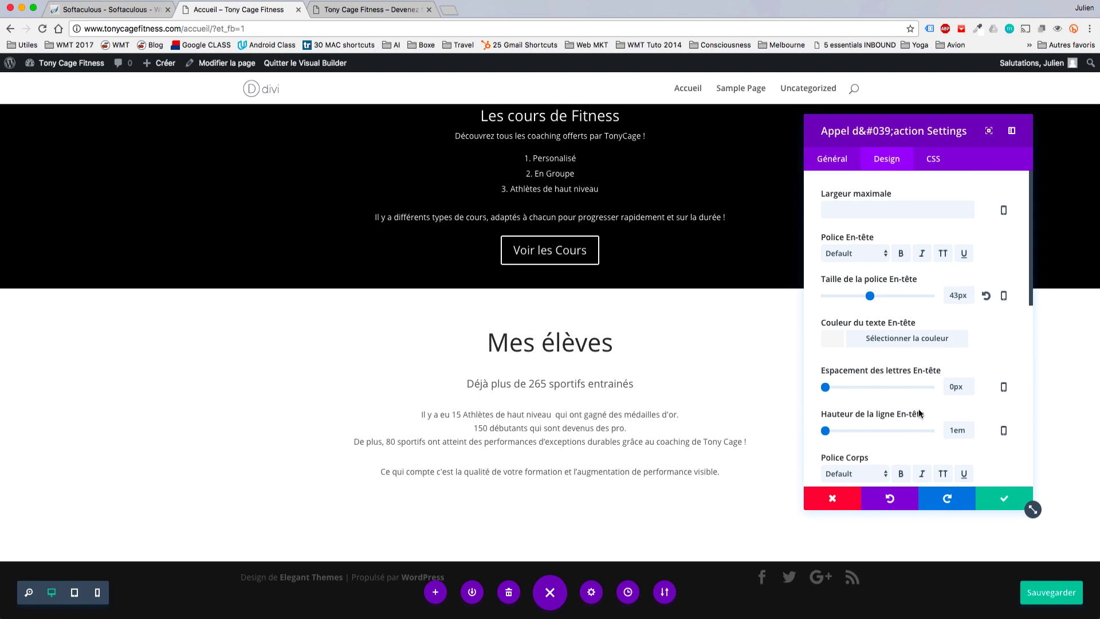
pyautogui.scroll(-3, 919, 412)
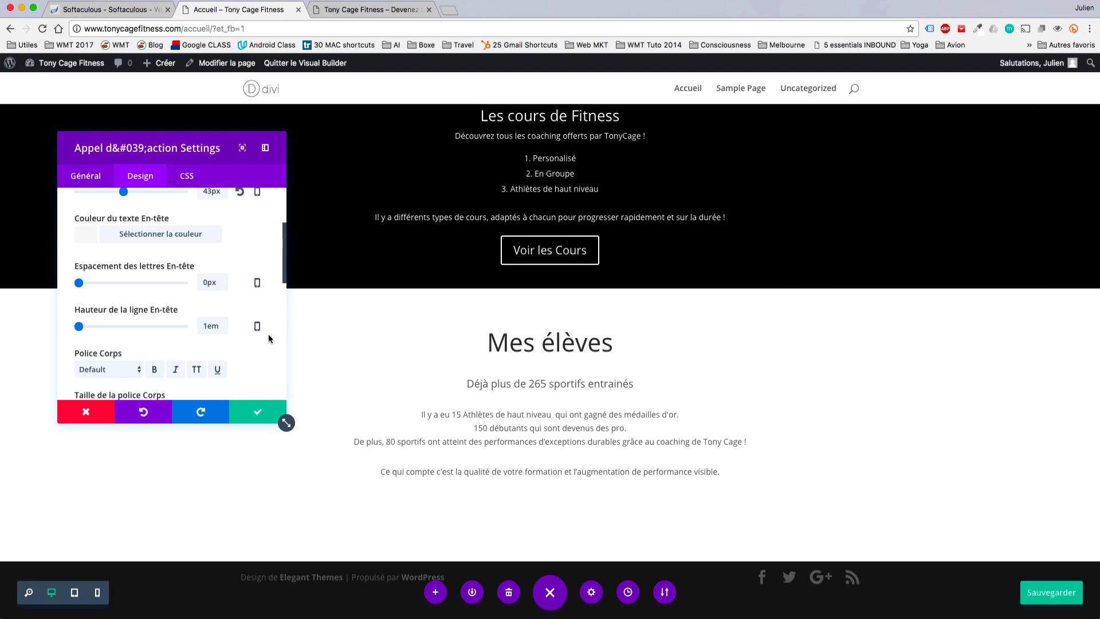
pyautogui.moveTo(287, 422); pyautogui.dragTo(337, 516)
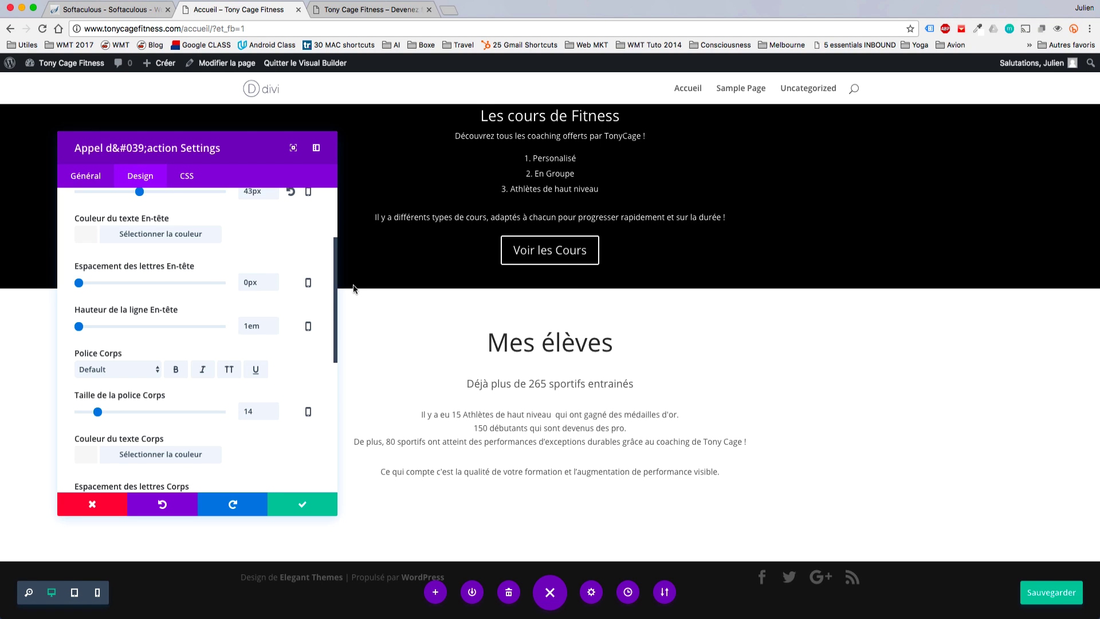
pyautogui.scroll(3, 272, 268)
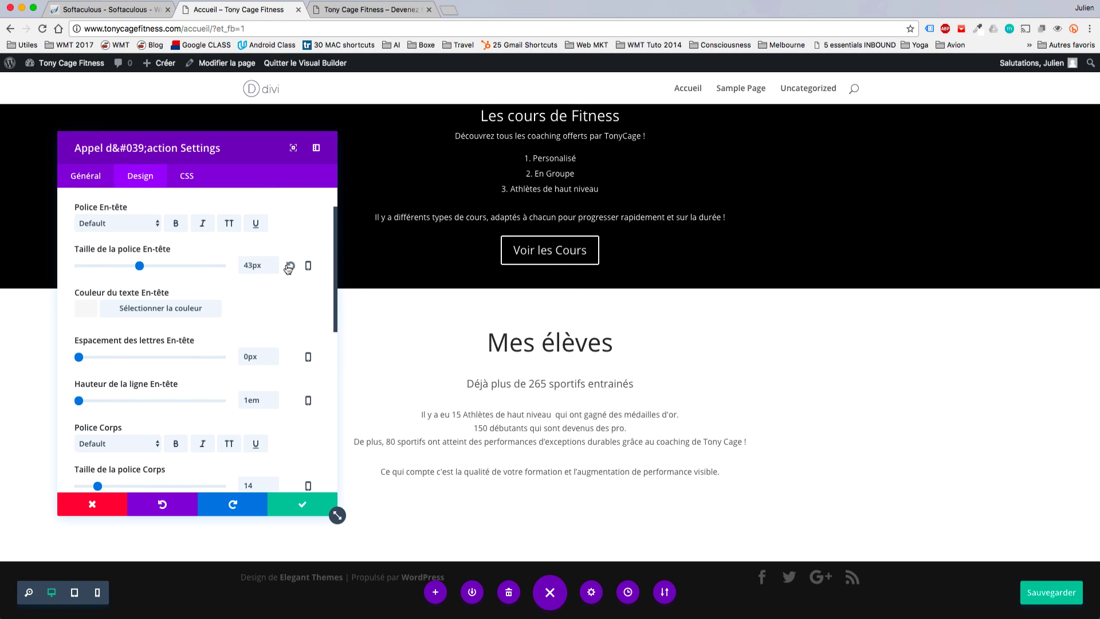
# Try Bevan, bold, italic and uppercase on the heading, then reset it to the default font at size 26.
pyautogui.click(125, 223)
pyautogui.click(126, 280)
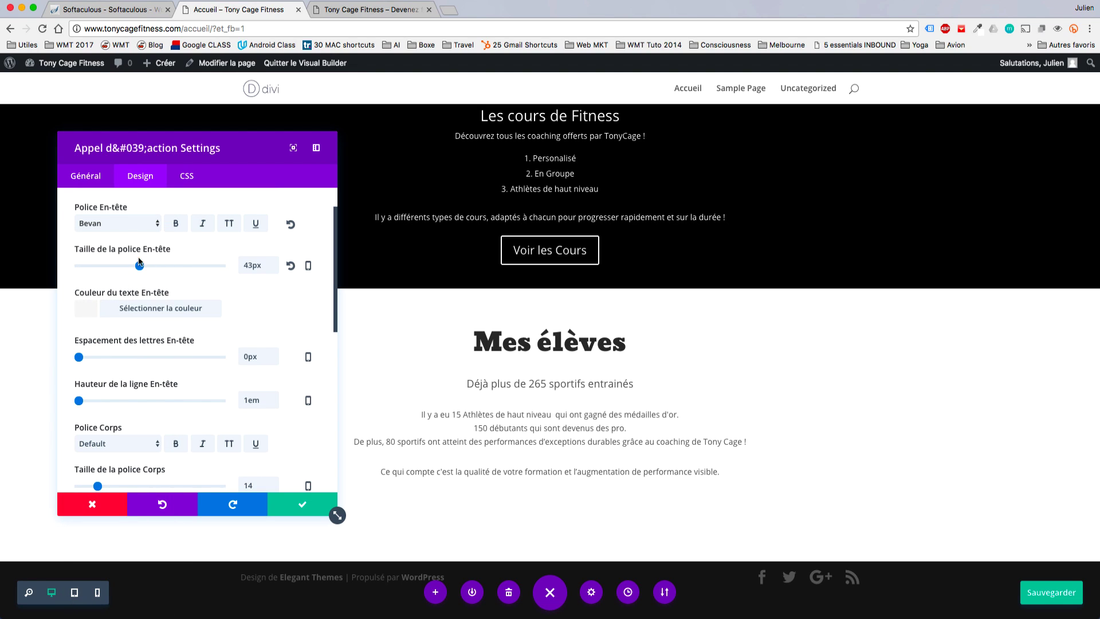
pyautogui.click(176, 223)
pyautogui.click(177, 225)
pyautogui.click(202, 223)
pyautogui.click(230, 225)
pyautogui.click(233, 227)
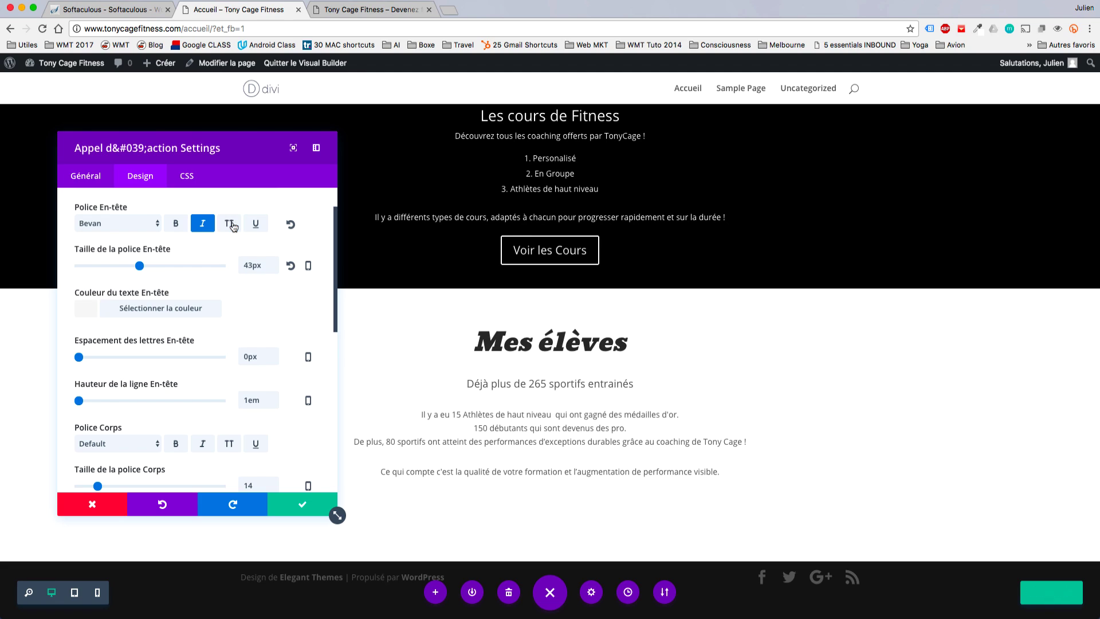
pyautogui.click(291, 265)
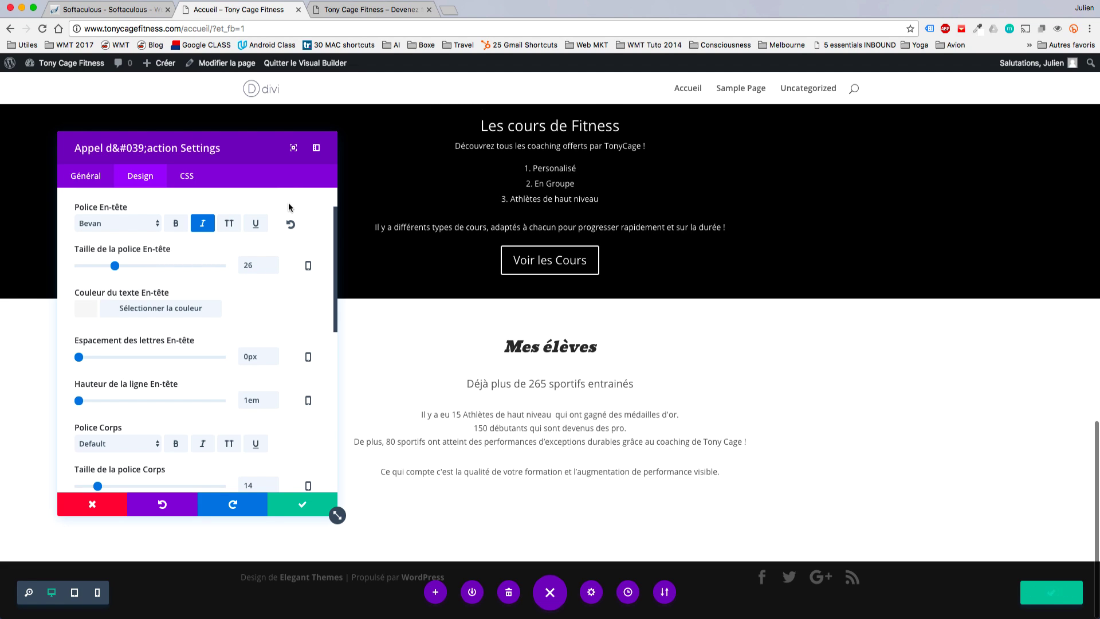
pyautogui.click(291, 224)
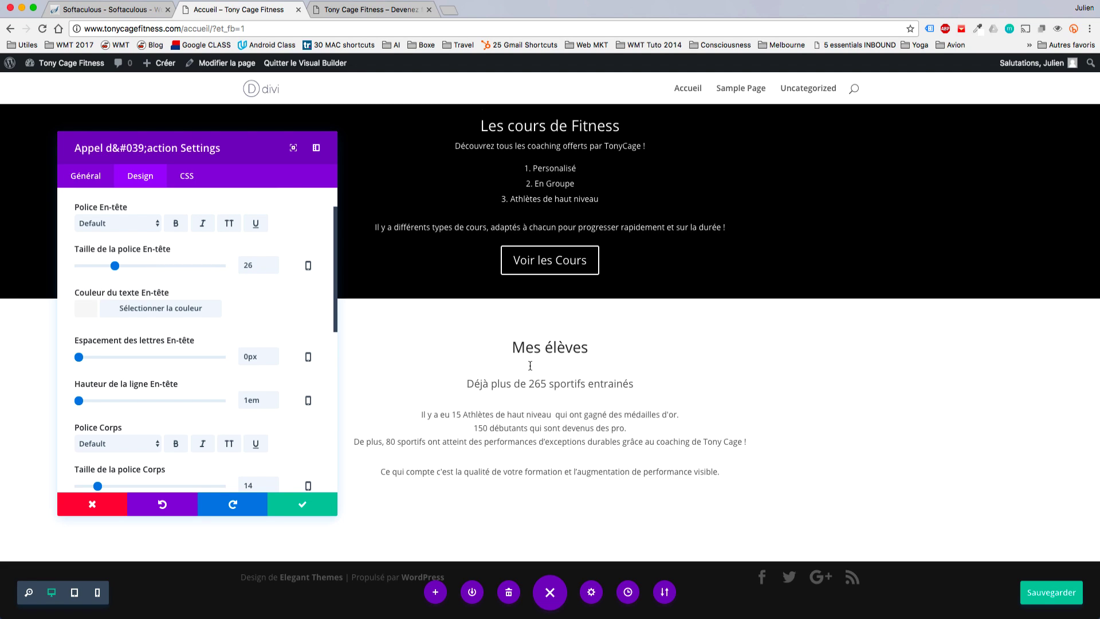
# Save the open module and add a three-column row below the Mes élèves content.
pyautogui.click(304, 506)
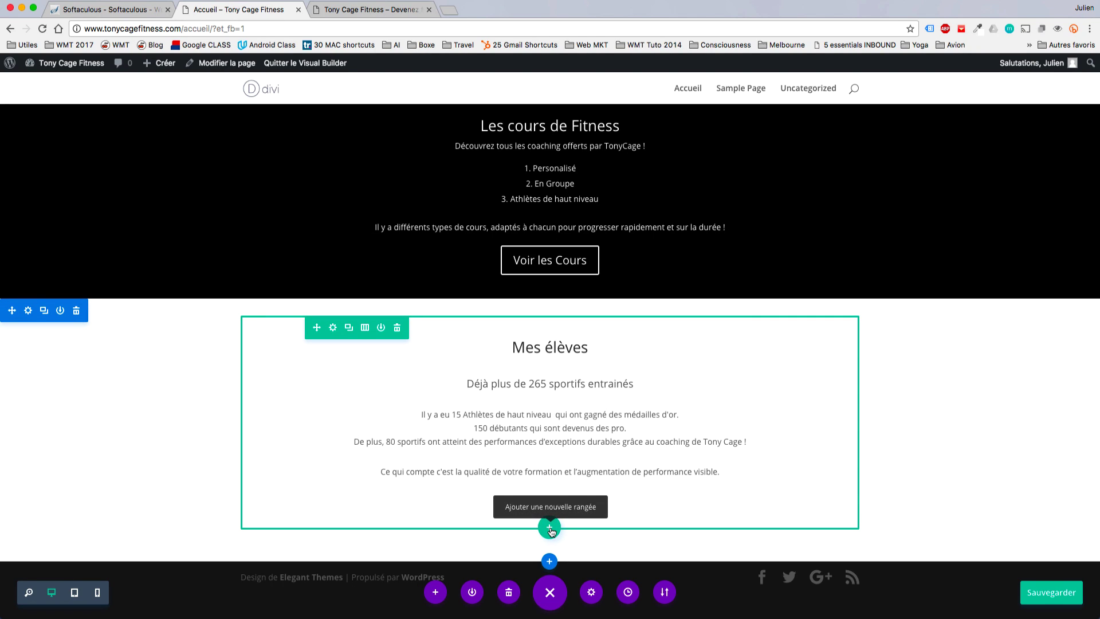
pyautogui.click(550, 528)
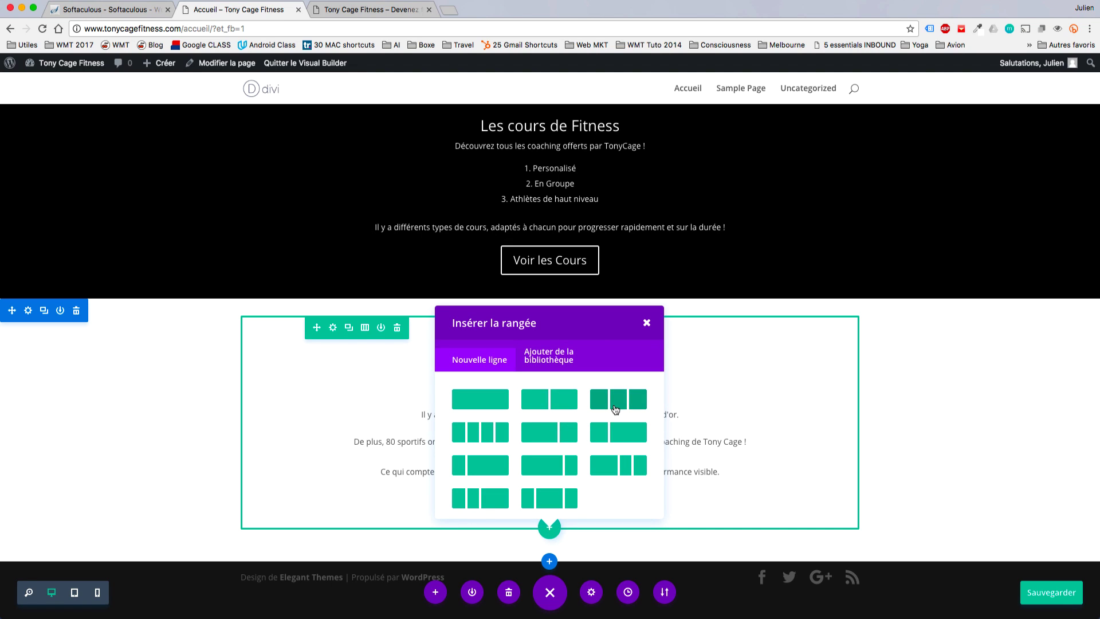
pyautogui.click(614, 409)
# Add an Image module to the new row's left column.
pyautogui.scroll(-3, 705, 396)
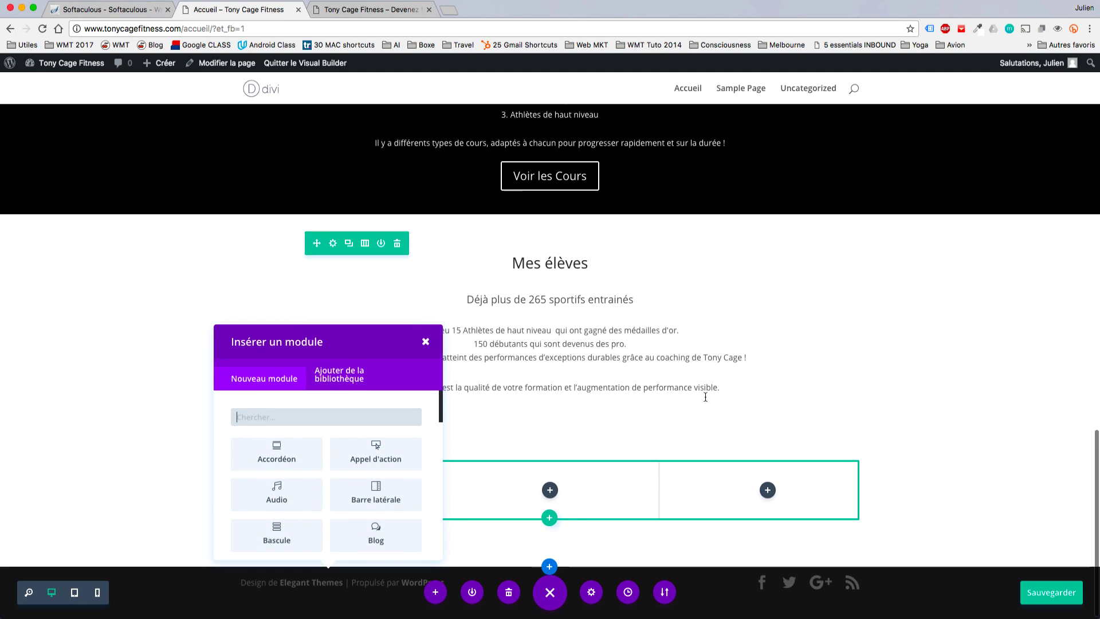
pyautogui.scroll(-3, 323, 412)
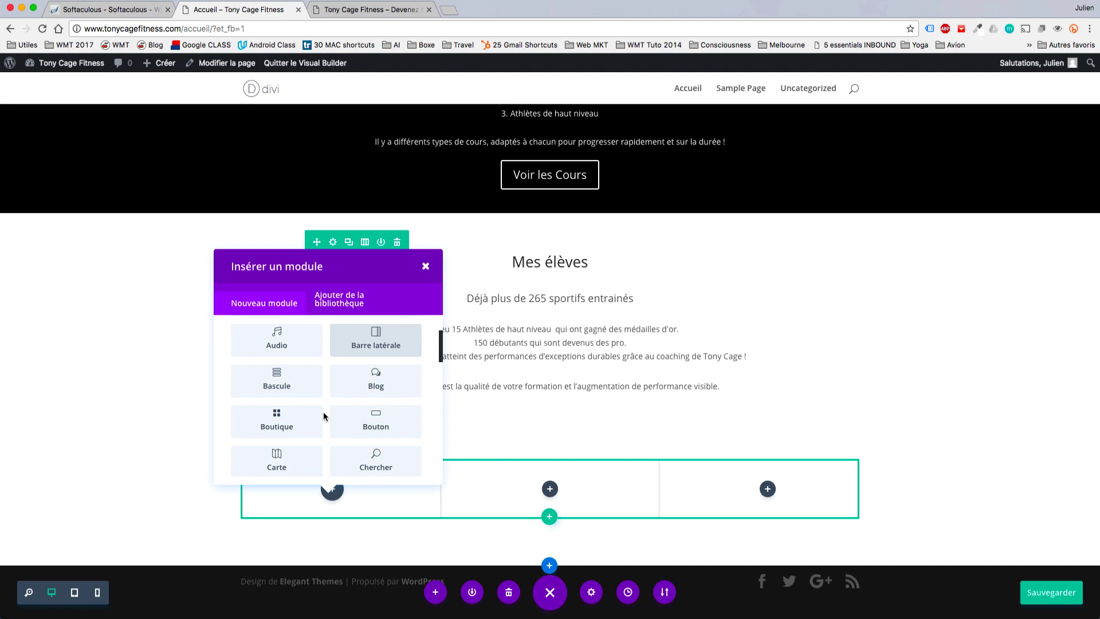
pyautogui.scroll(-10, 323, 412)
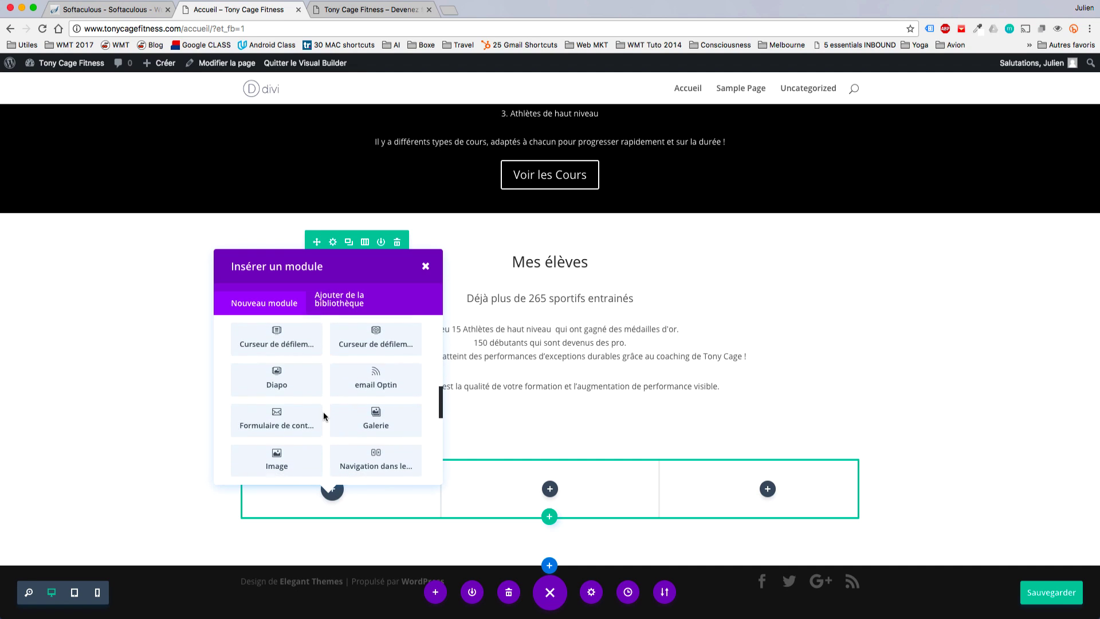
pyautogui.scroll(-3, 323, 411)
pyautogui.click(283, 387)
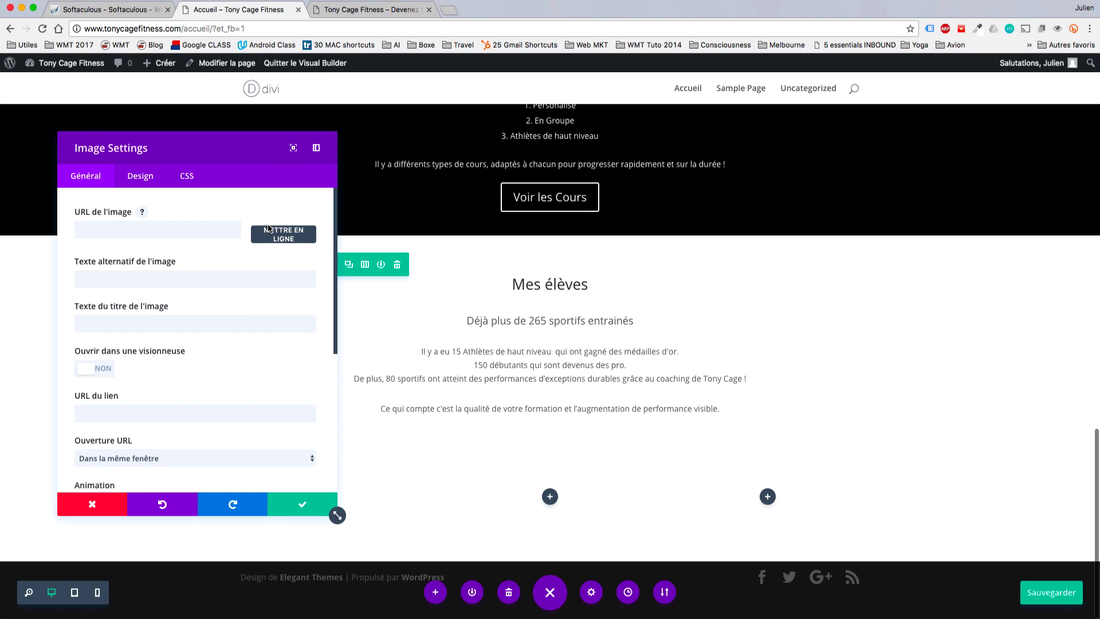
# Insert the black-and-white boxer photo from the media library into the image module.
pyautogui.click(271, 230)
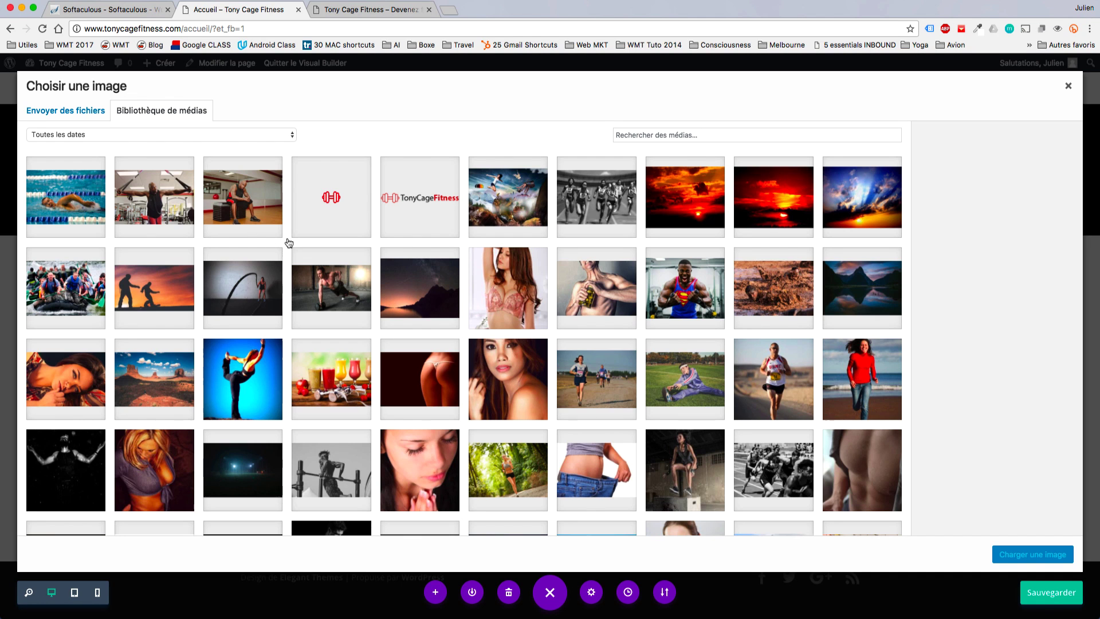
pyautogui.scroll(-5, 415, 384)
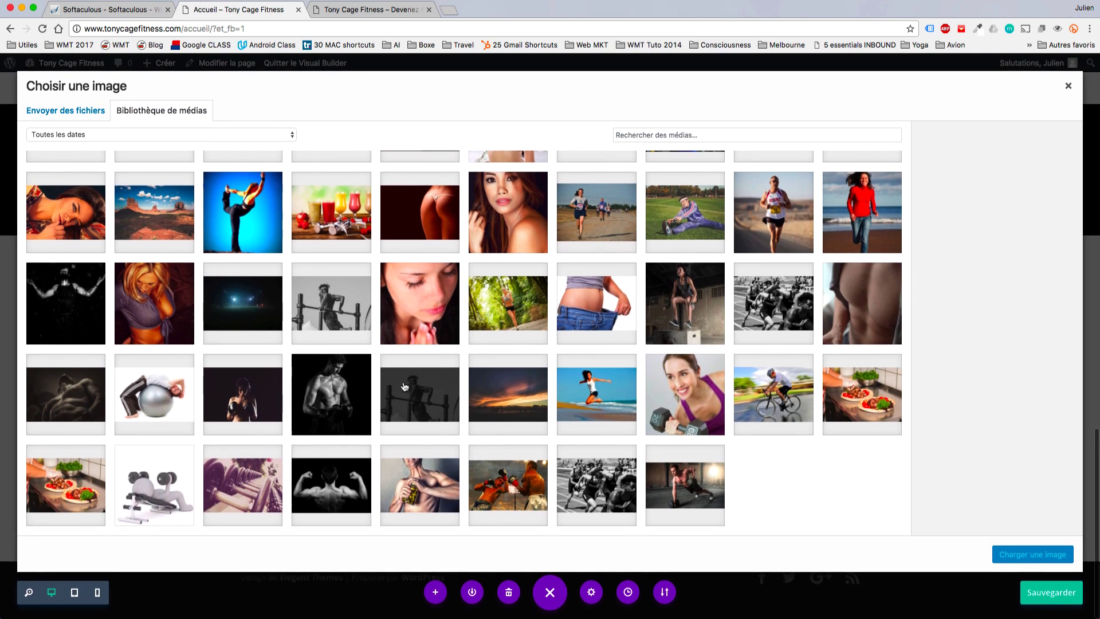
pyautogui.click(331, 394)
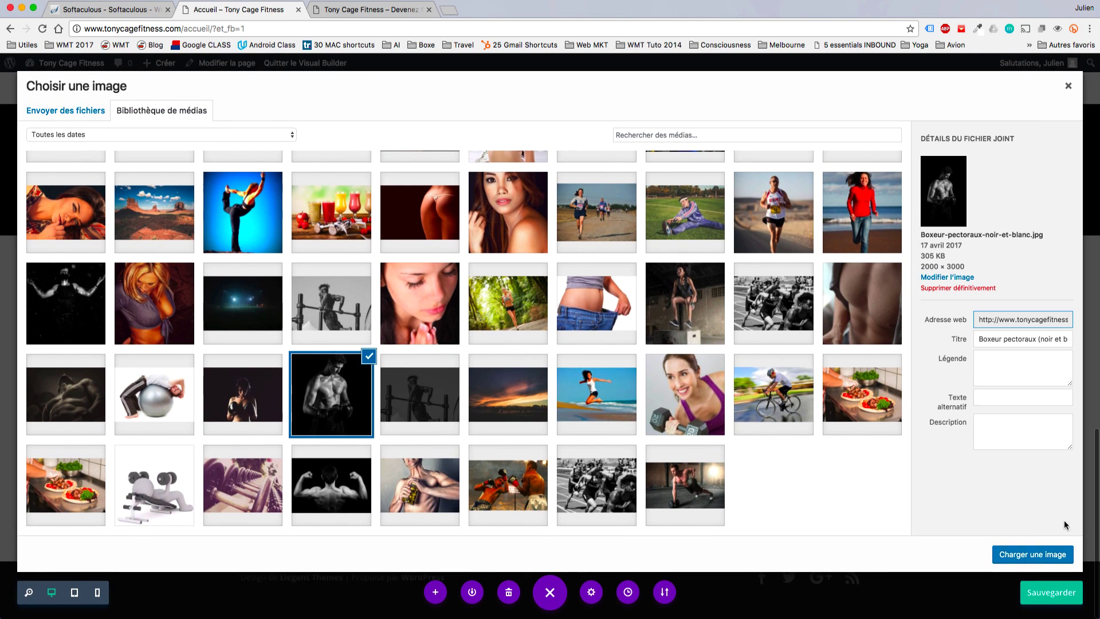
pyautogui.click(1032, 554)
# Set the image's maximum width to 200px.
pyautogui.scroll(-5, 560, 409)
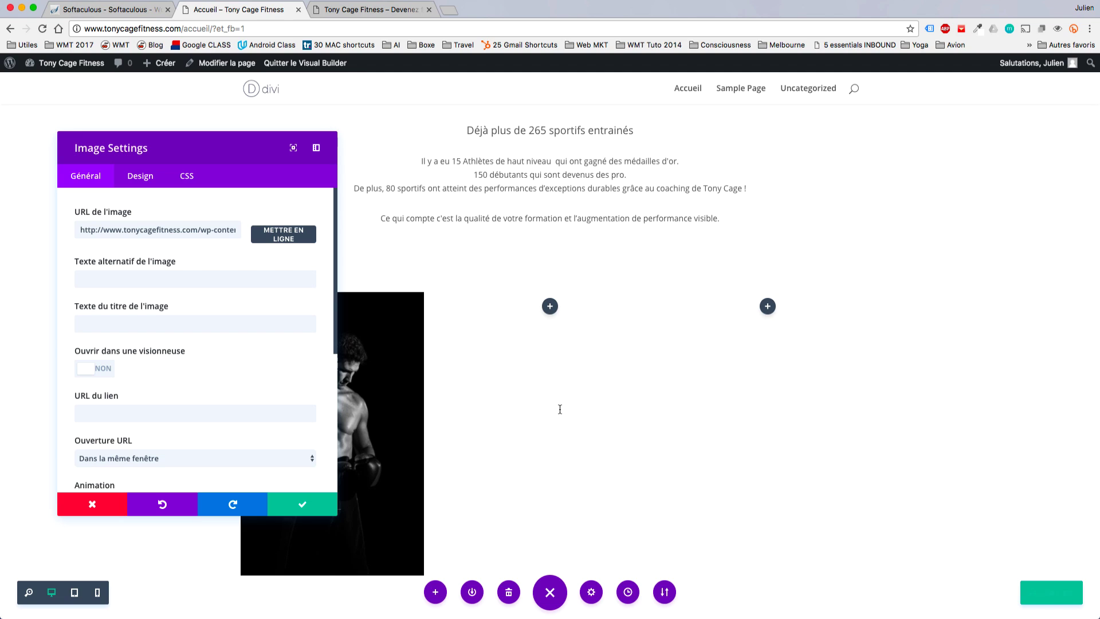
pyautogui.click(157, 186)
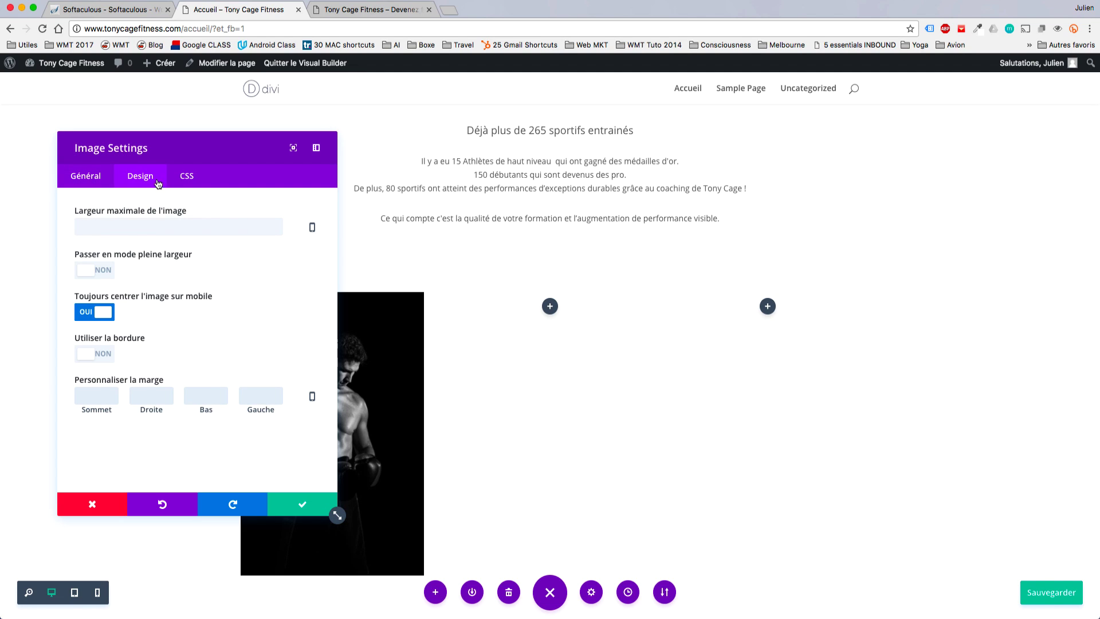
pyautogui.click(167, 222)
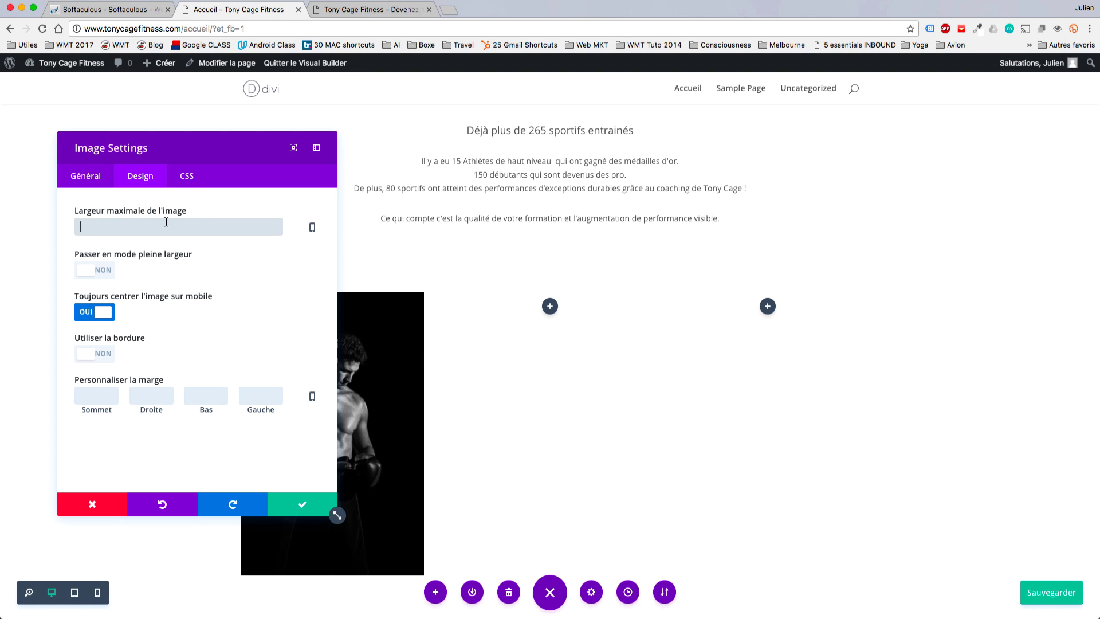
pyautogui.write('300px')
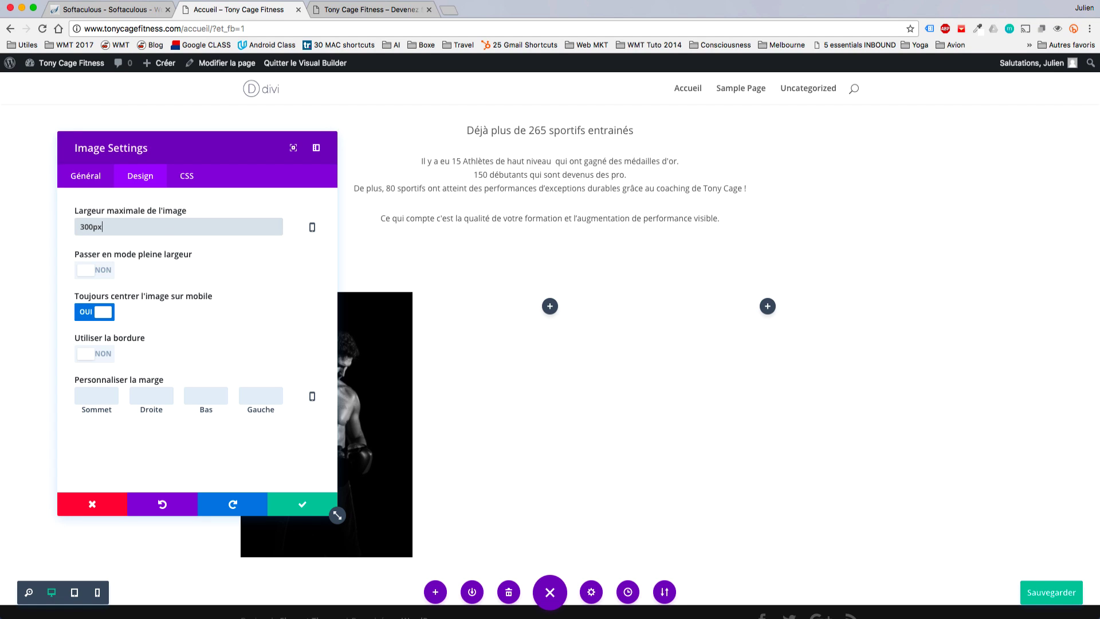
pyautogui.moveTo(182, 151); pyautogui.dragTo(592, 149)
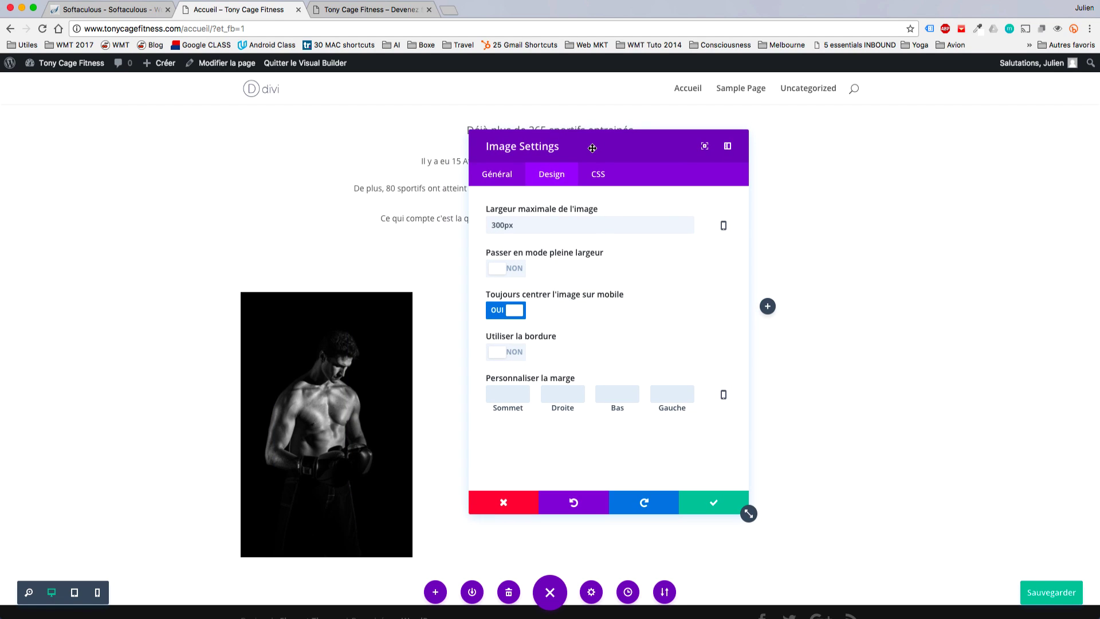
pyautogui.click(495, 225)
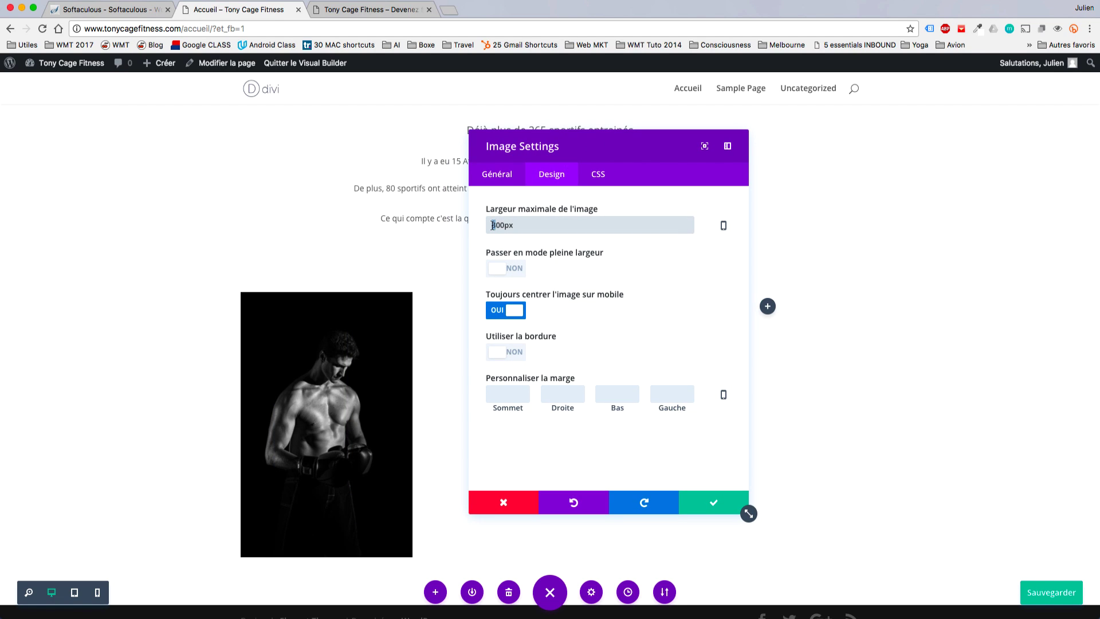
pyautogui.press('Delete')
pyautogui.write('1')
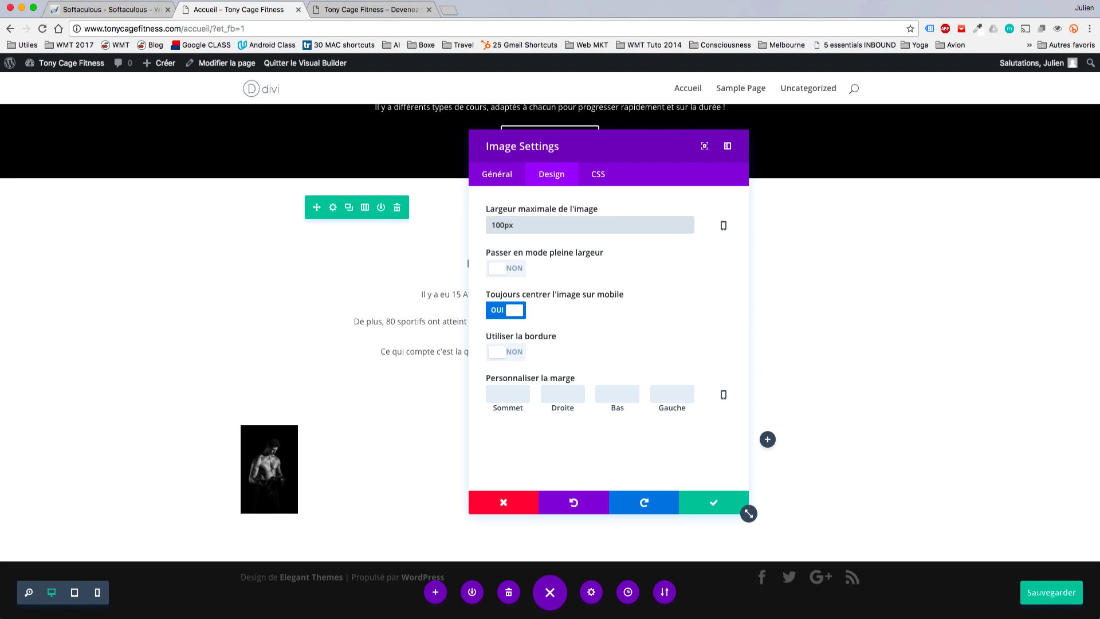
pyautogui.press('BackSpace')
pyautogui.write('29')
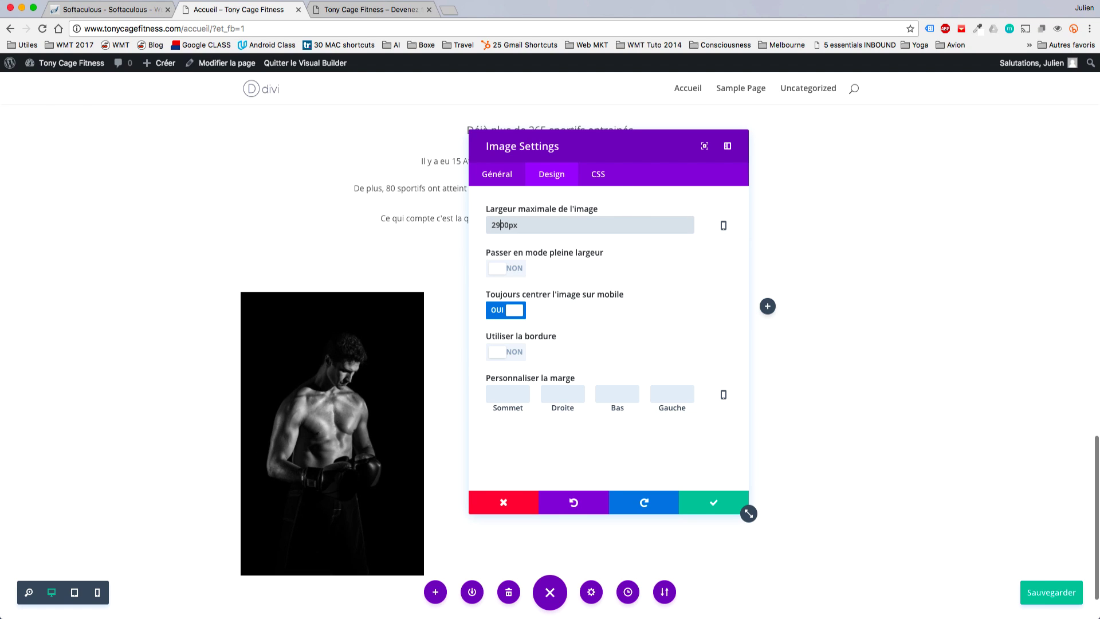
pyautogui.press('Delete')
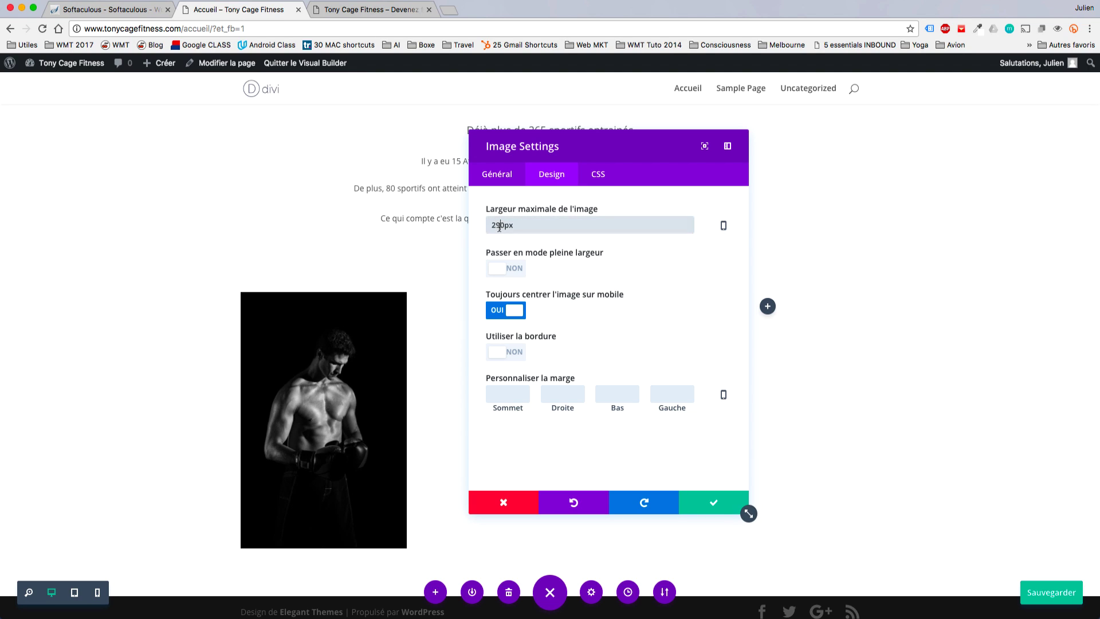
pyautogui.press('BackSpace')
pyautogui.write('0')
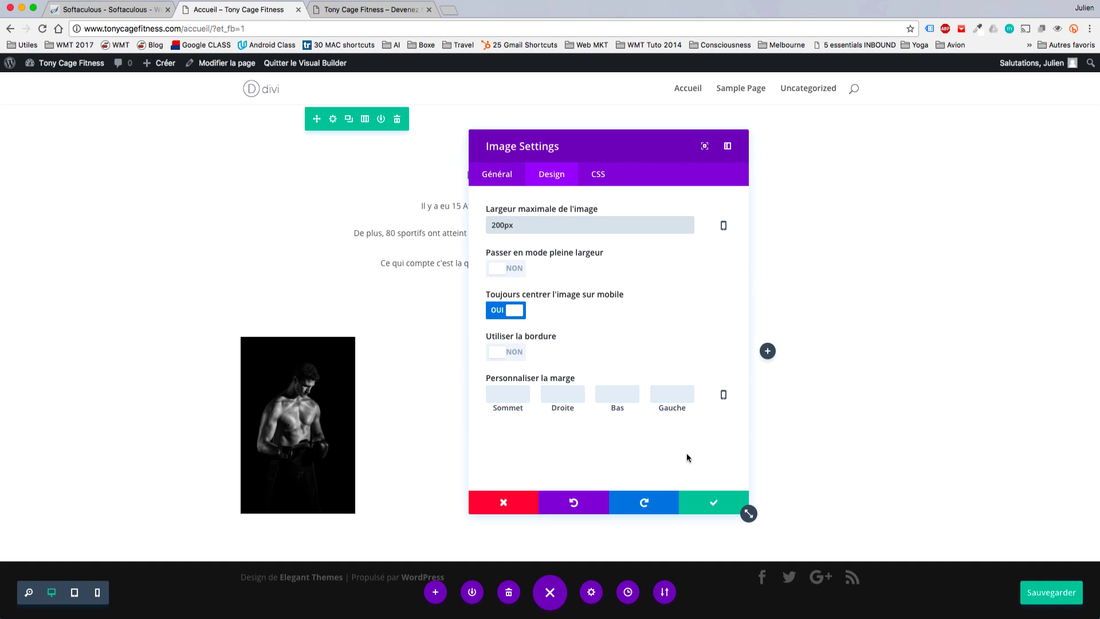
# Review the image's general settings and save the module.
pyautogui.click(508, 181)
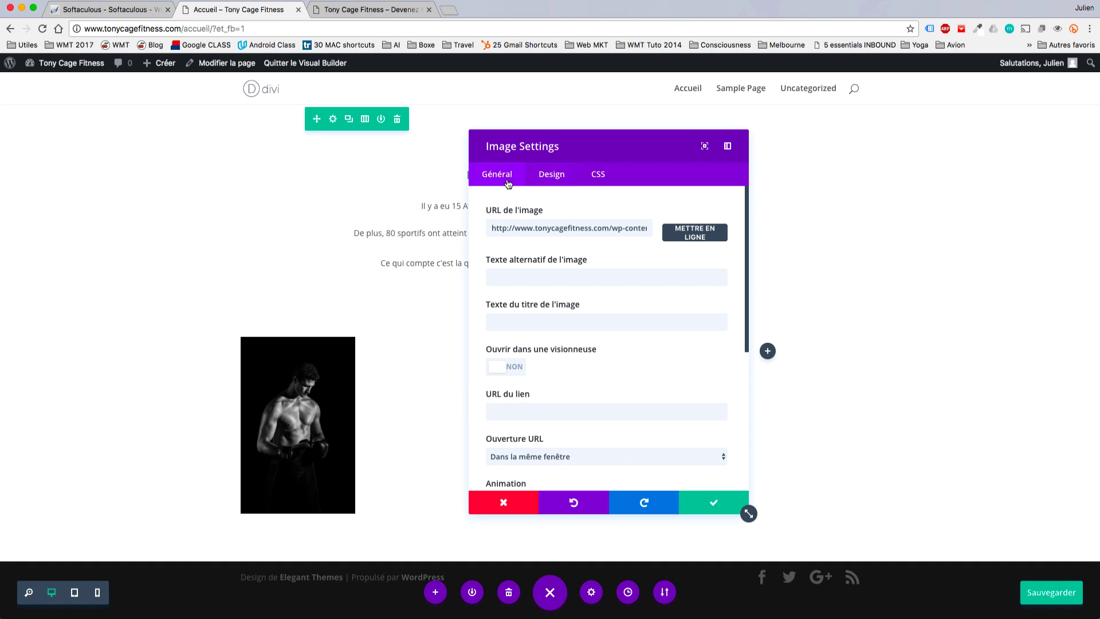
pyautogui.scroll(-5, 680, 430)
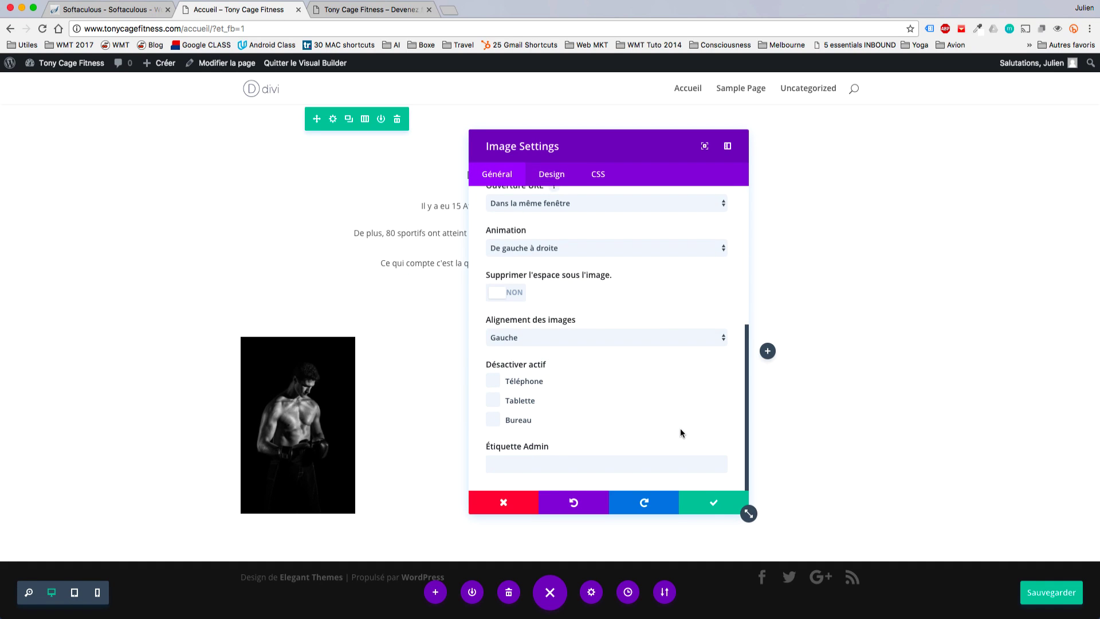
pyautogui.scroll(3, 680, 432)
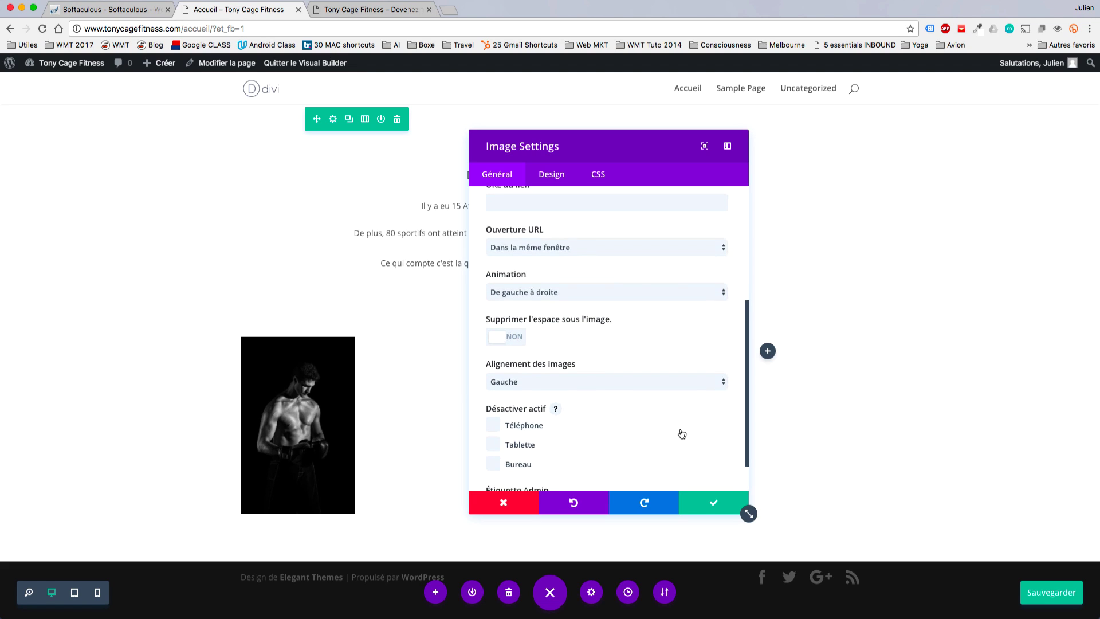
pyautogui.scroll(2, 681, 433)
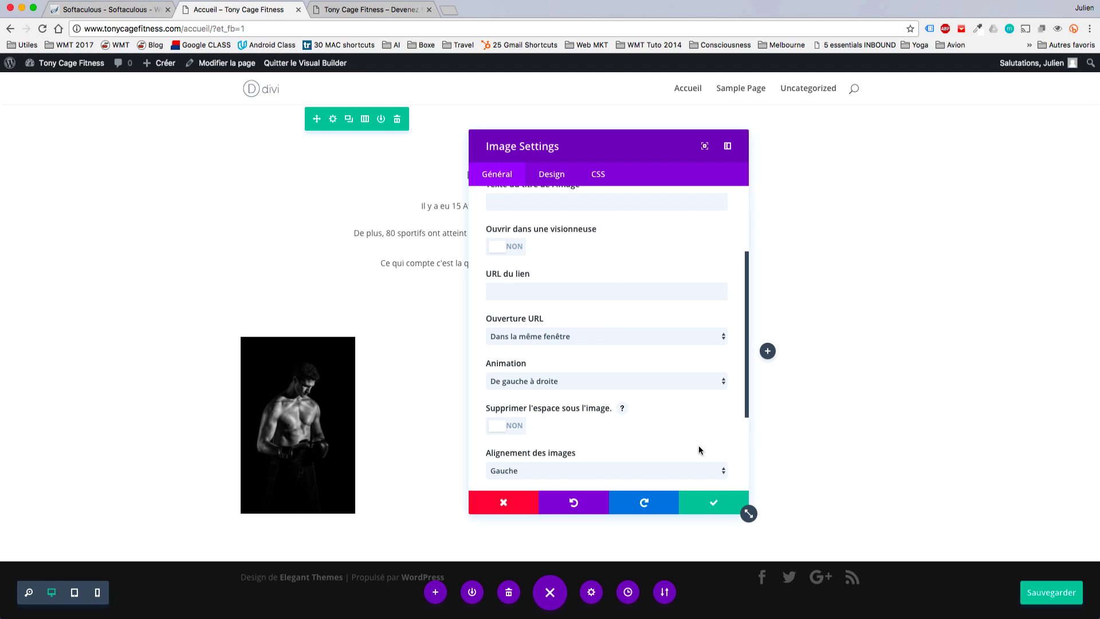
pyautogui.click(716, 503)
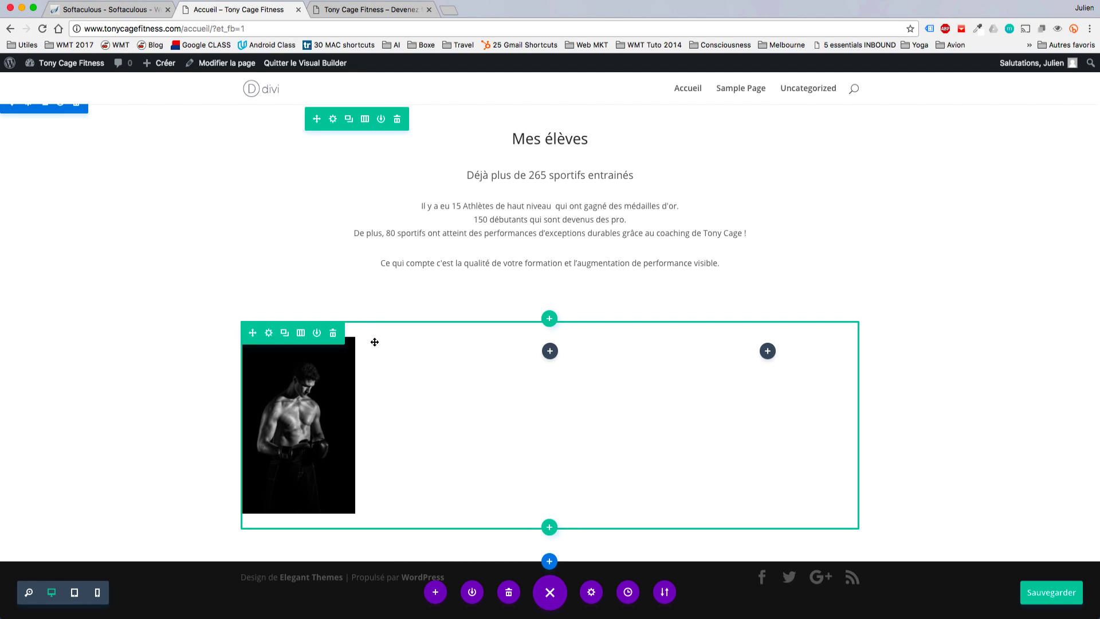
# Save the page changes with the boxer image in place.
pyautogui.moveTo(286, 380)
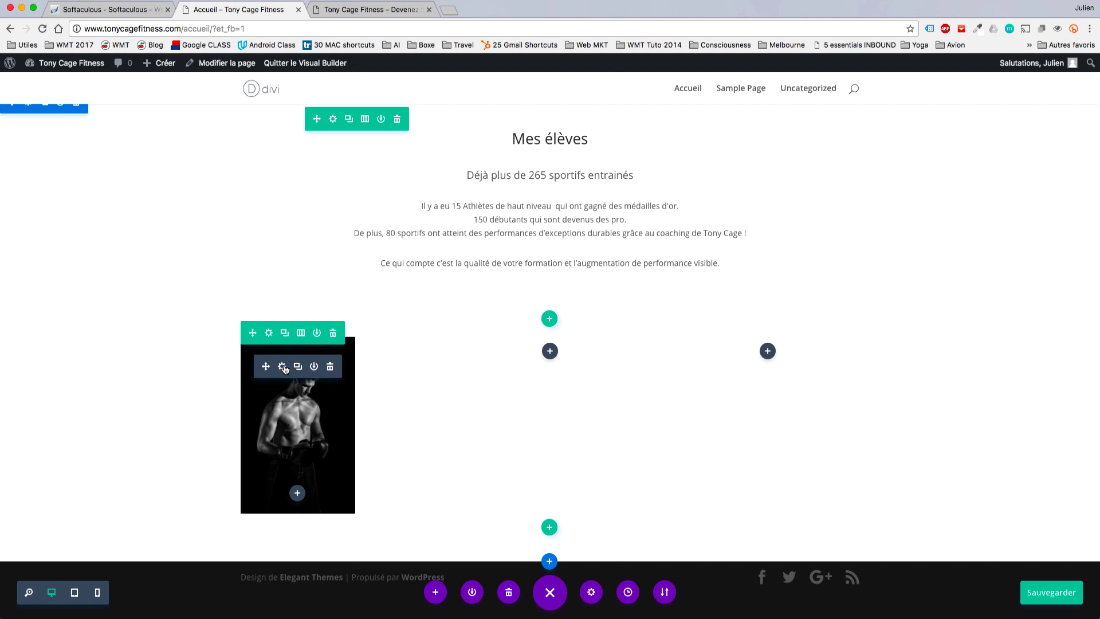
pyautogui.press('super+s')
pyautogui.click(282, 368)
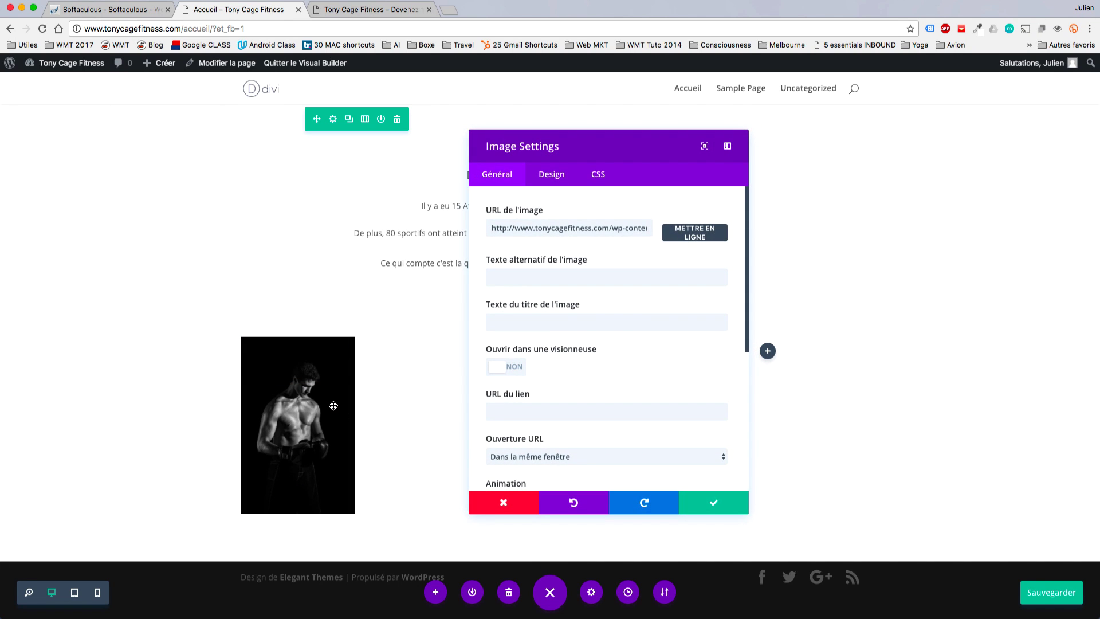
pyautogui.press('Escape')
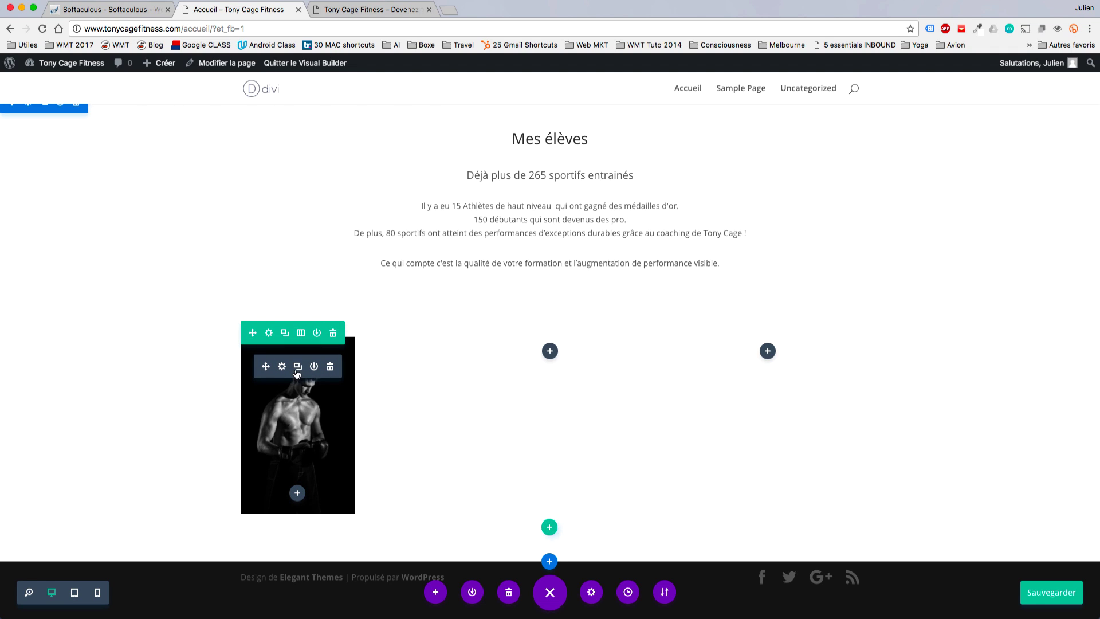
# Duplicate the boxer image into the middle and right columns, then open a copy's media library.
pyautogui.click(297, 367)
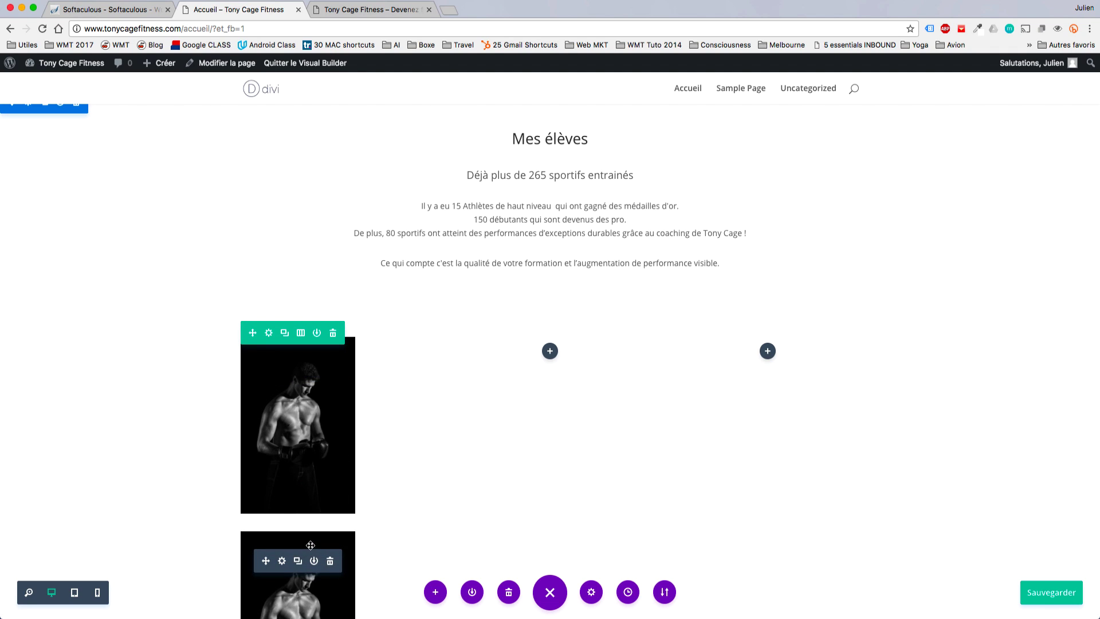
pyautogui.moveTo(314, 541); pyautogui.dragTo(541, 379)
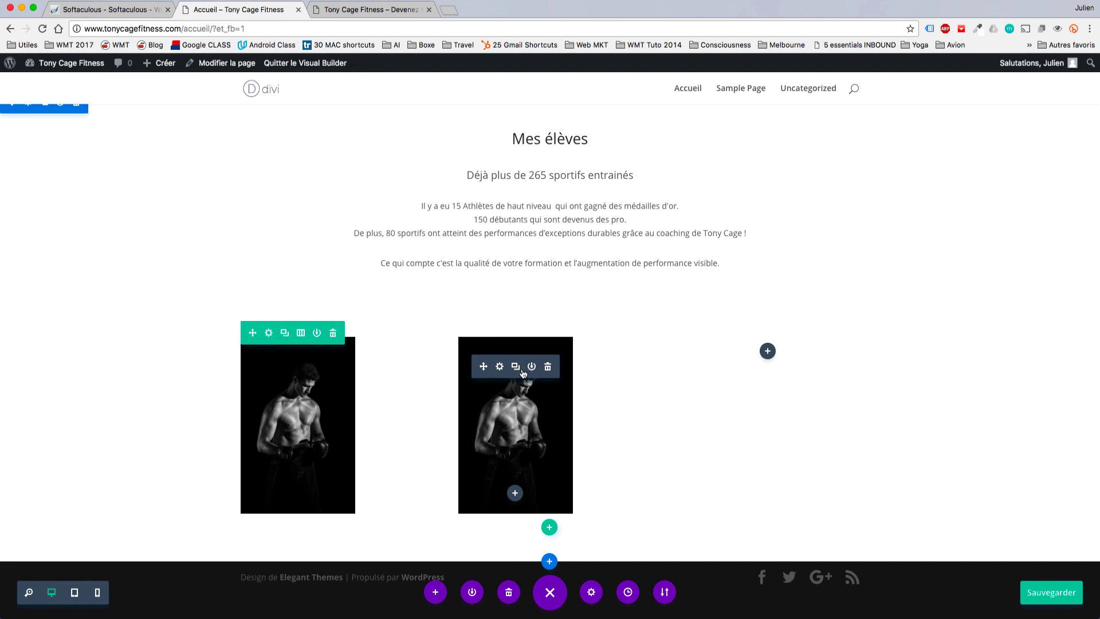
pyautogui.click(519, 372)
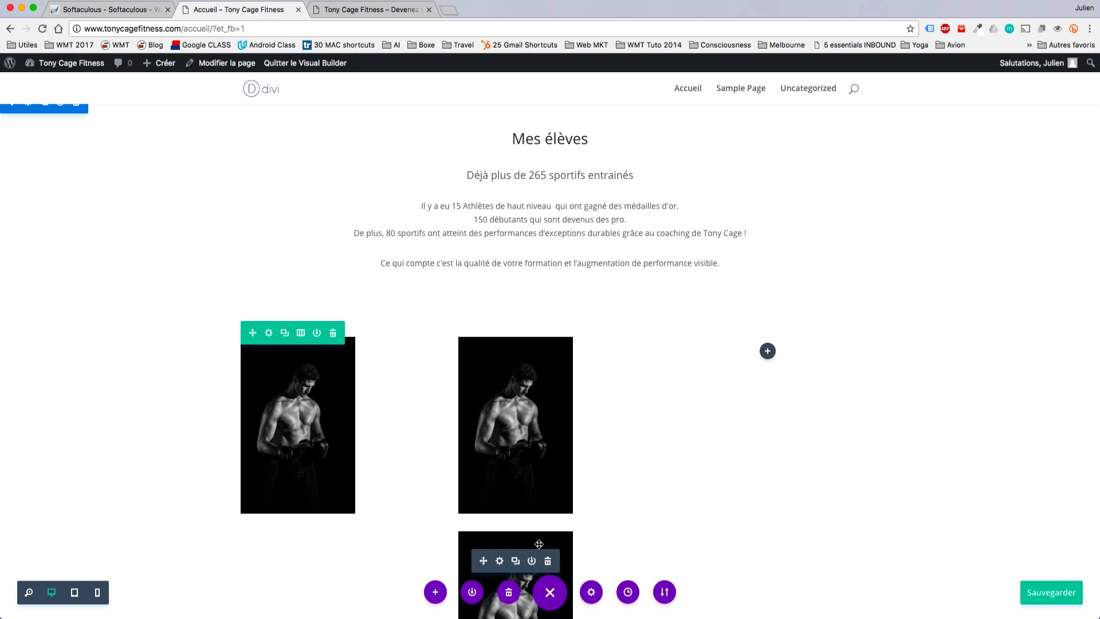
pyautogui.moveTo(481, 555); pyautogui.dragTo(746, 385)
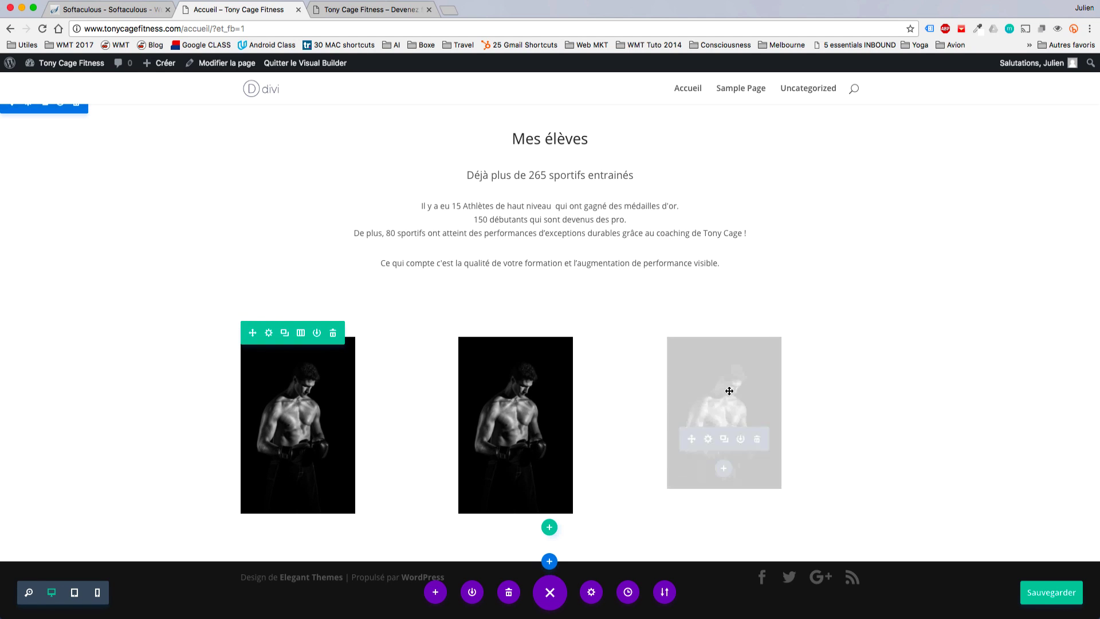
pyautogui.click(500, 366)
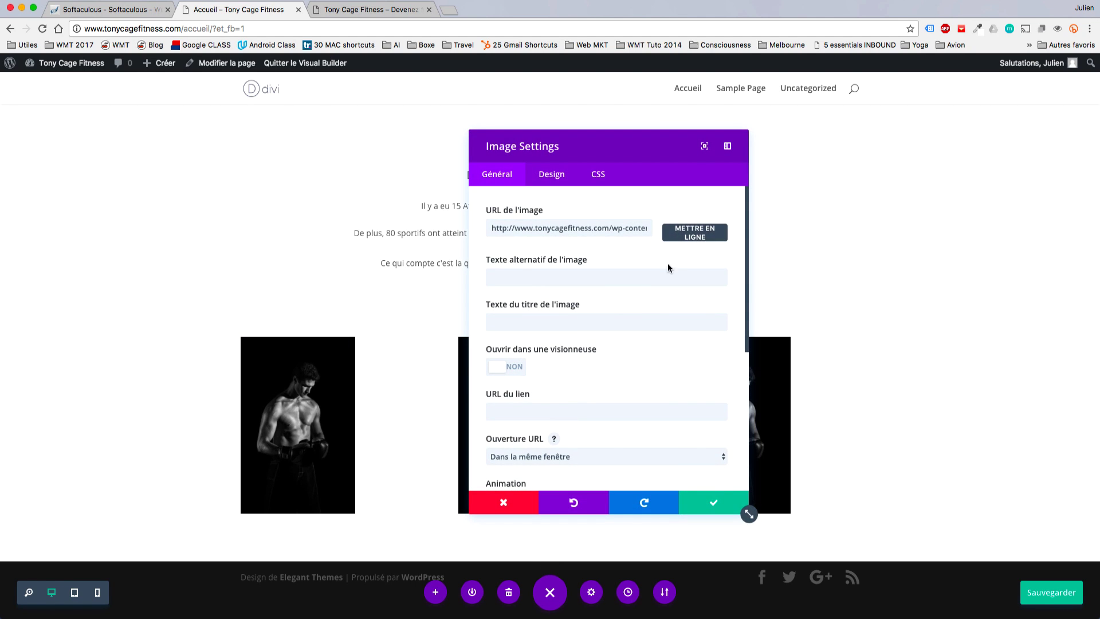
pyautogui.click(681, 240)
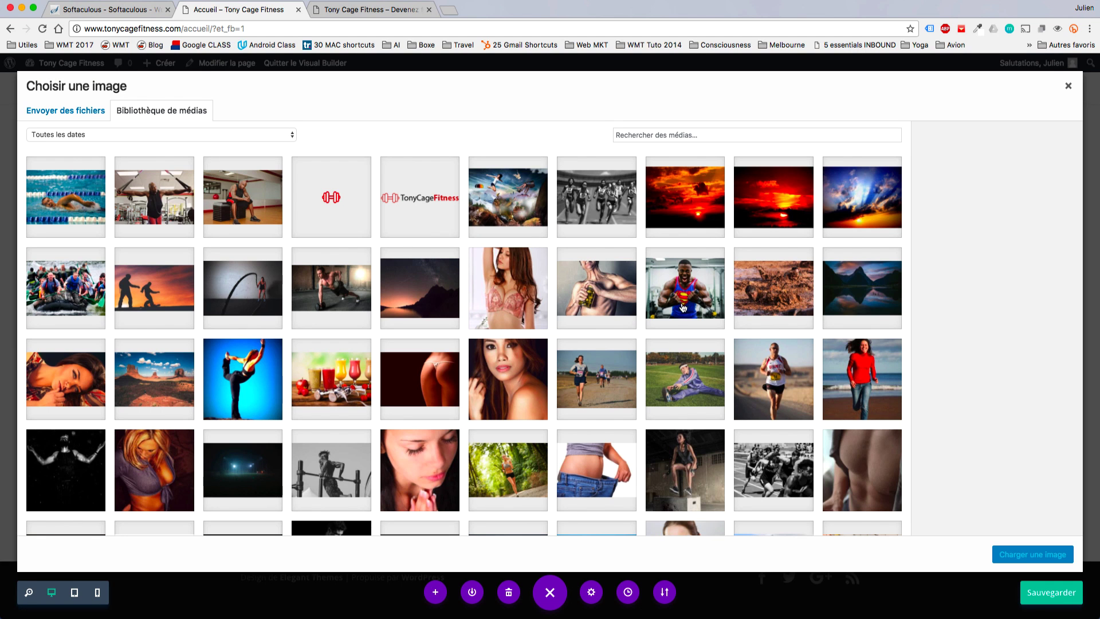
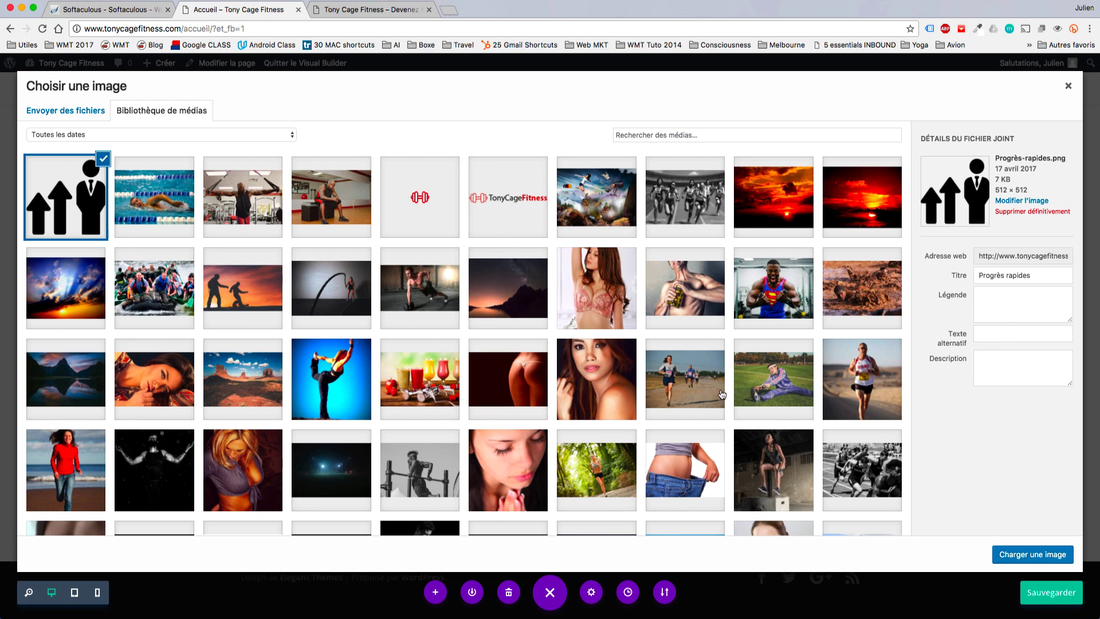
# Insert the rising-arrows icon into the middle image and set its maximum width to 150px.
pyautogui.click(1008, 556)
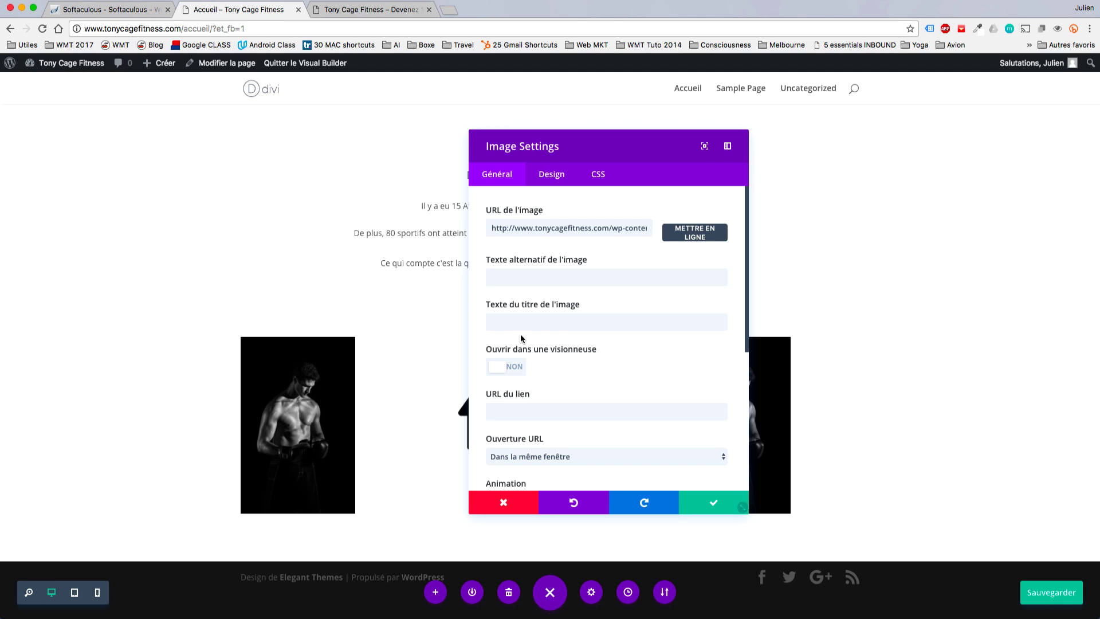
pyautogui.moveTo(603, 152); pyautogui.dragTo(921, 141)
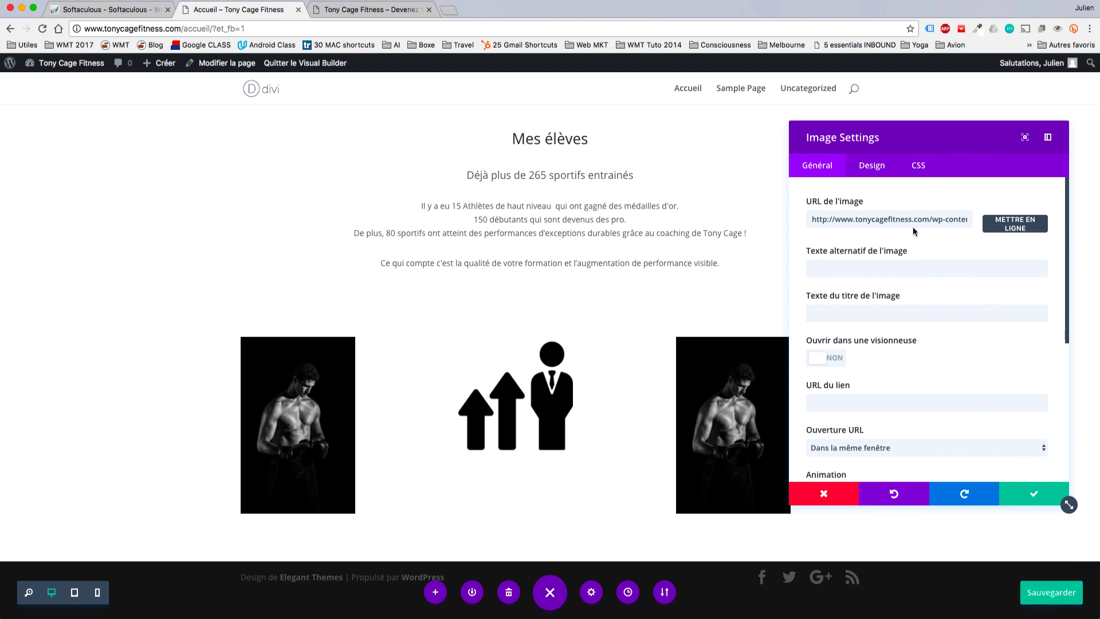
pyautogui.scroll(-5, 946, 394)
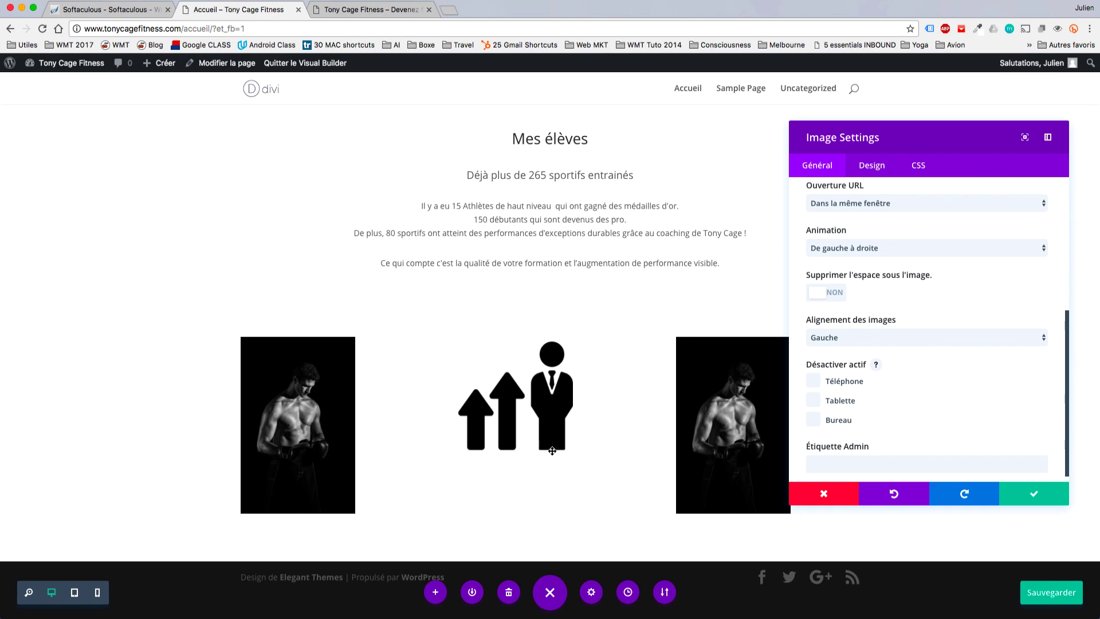
pyautogui.click(871, 166)
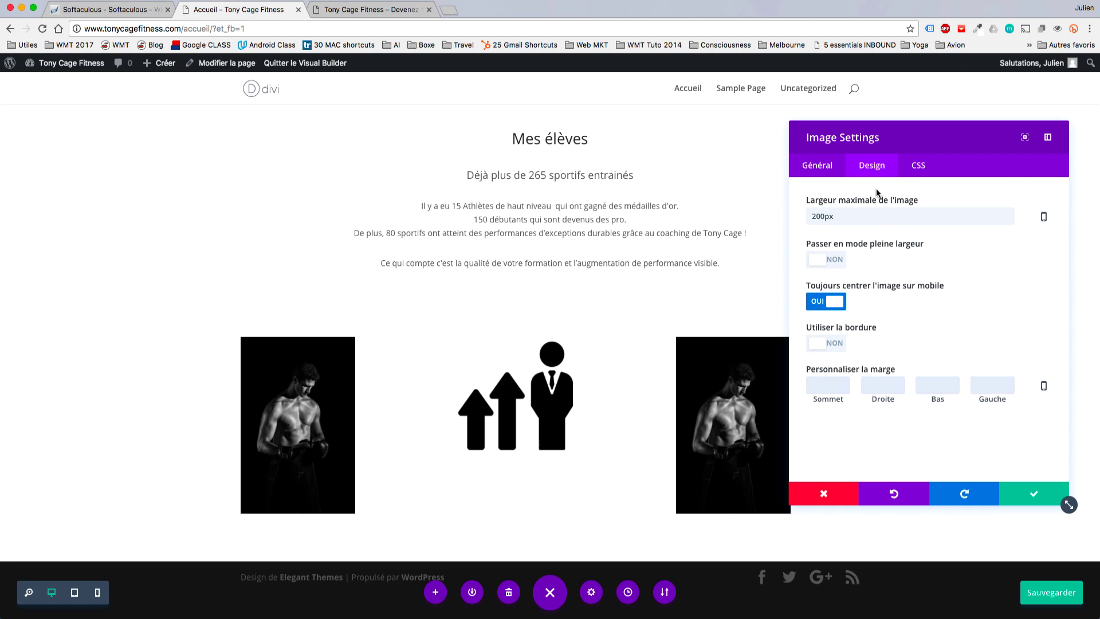
pyautogui.click(818, 214)
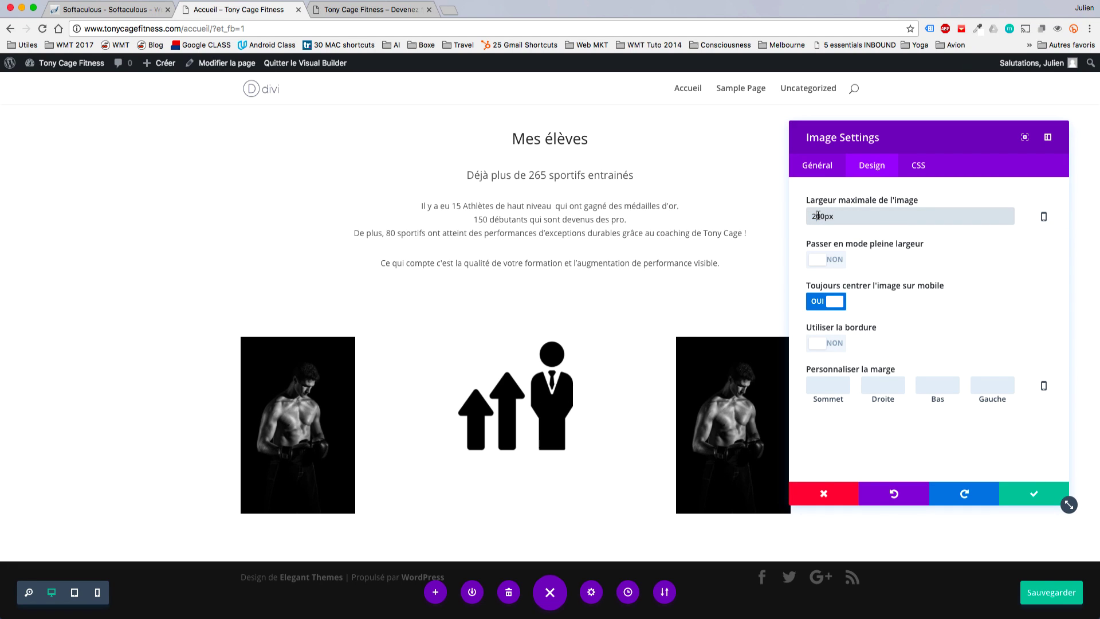
pyautogui.moveTo(819, 216); pyautogui.dragTo(811, 216)
pyautogui.write('15')
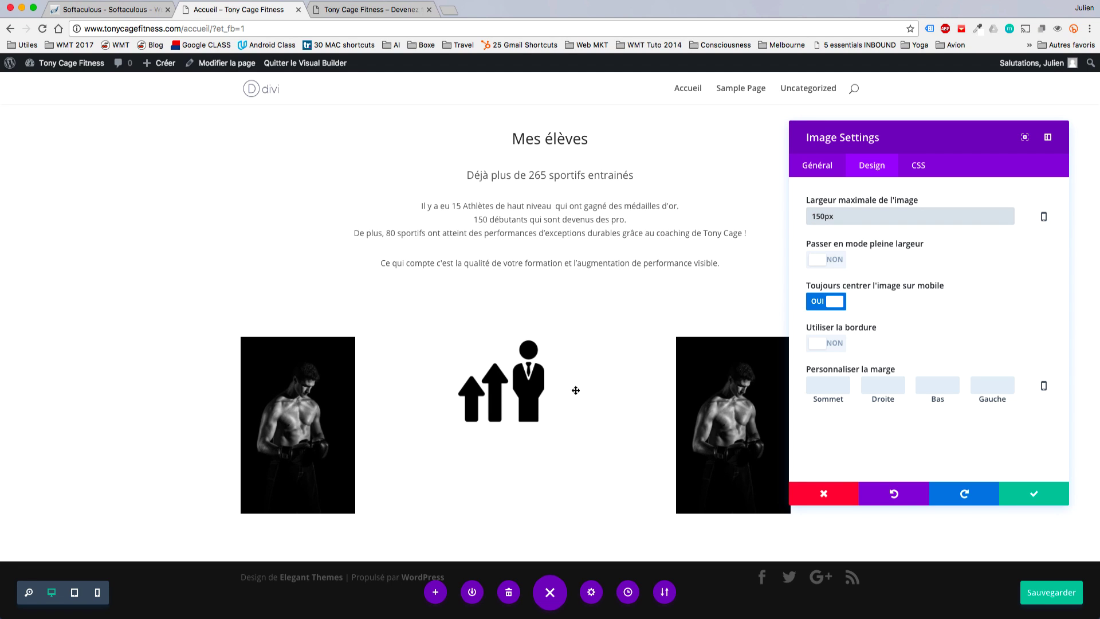
pyautogui.click(1012, 500)
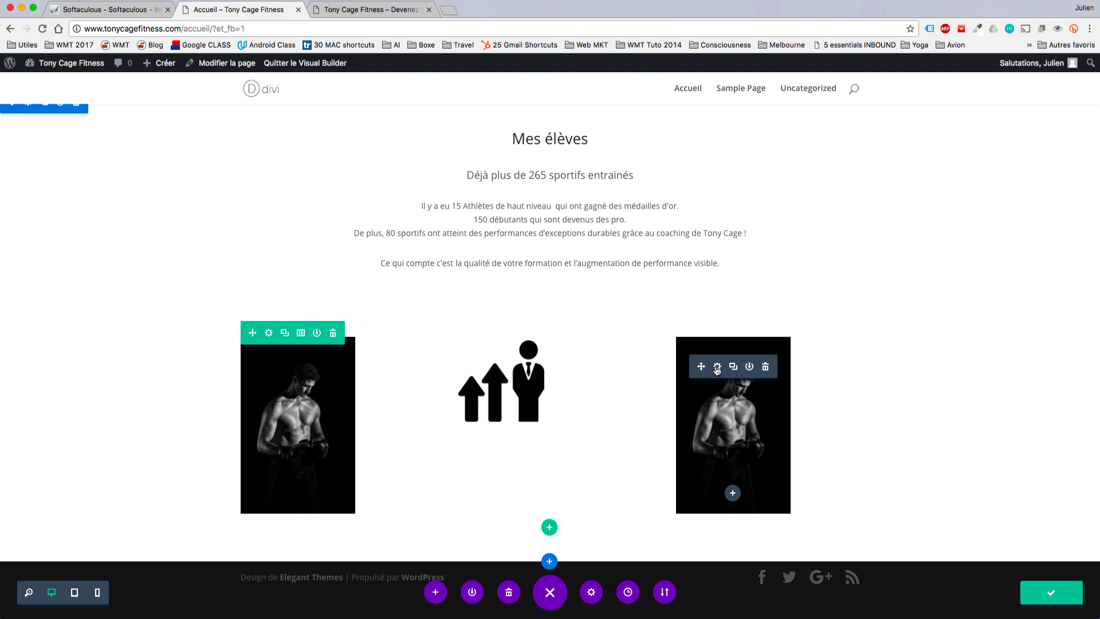
# Load the Jolie-Asiat portrait into the right-hand image module.
pyautogui.click(713, 367)
pyautogui.click(984, 225)
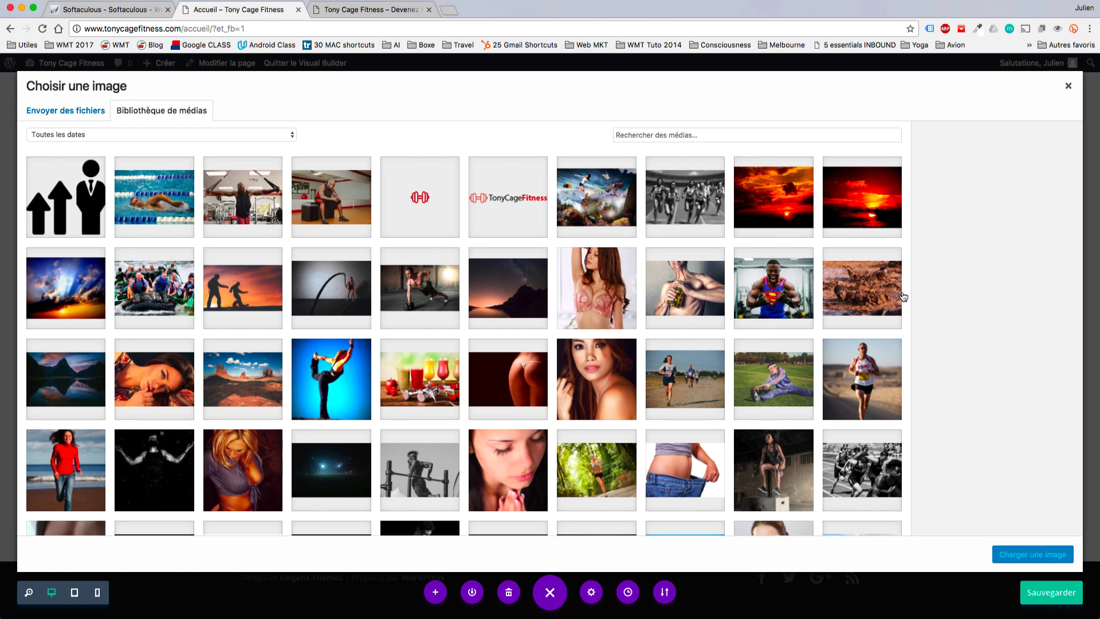
pyautogui.click(612, 378)
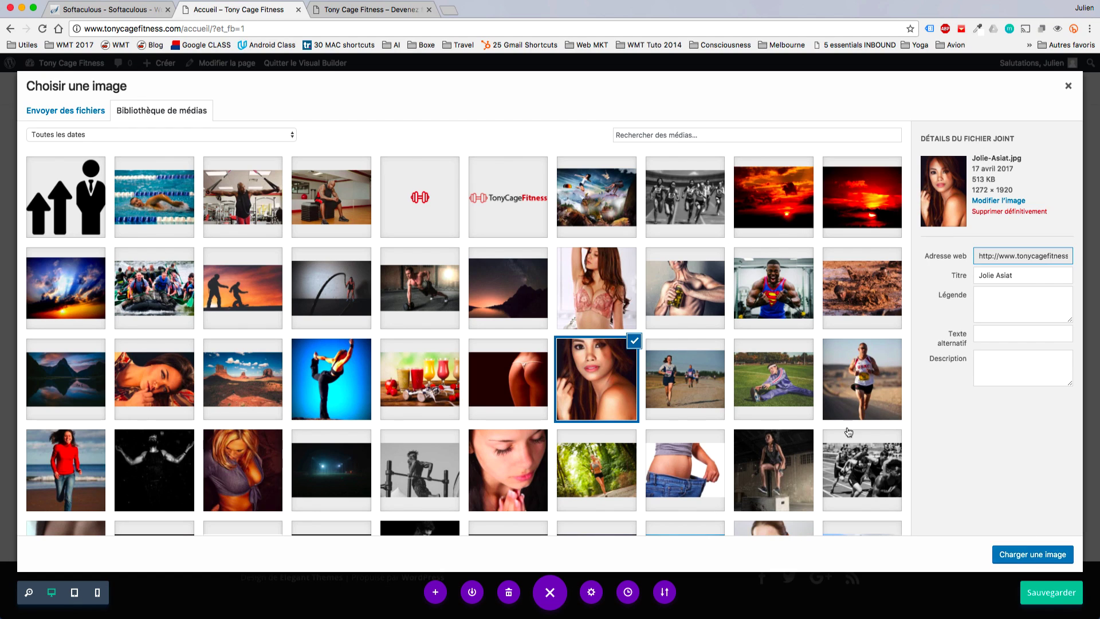
pyautogui.click(1029, 555)
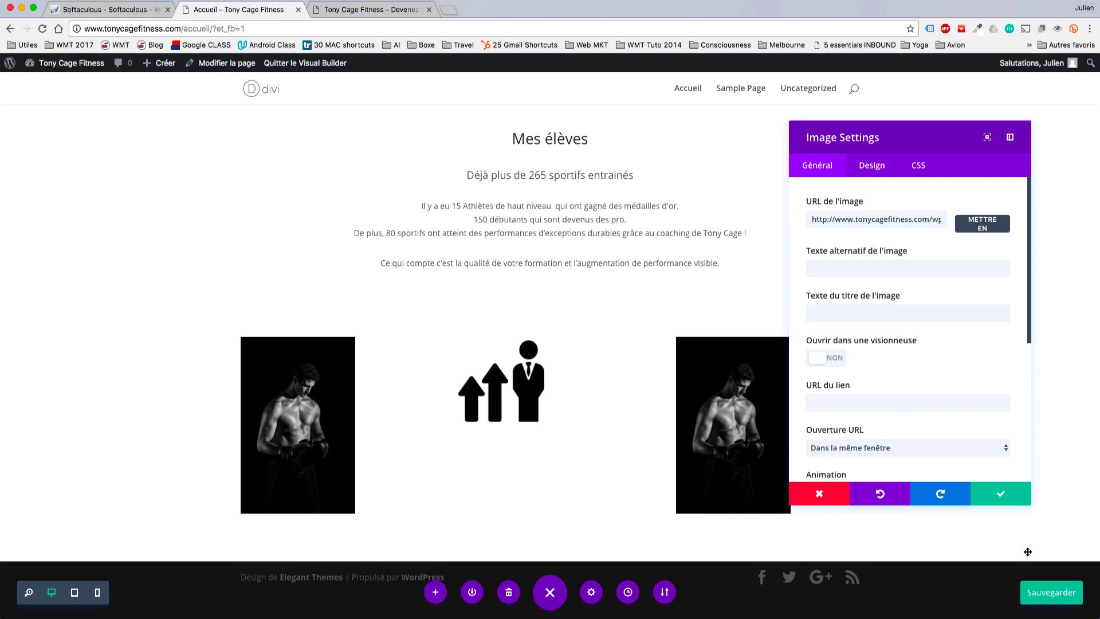
# Swap the right-hand image for the pink lingerie photo and save the module.
pyautogui.click(962, 221)
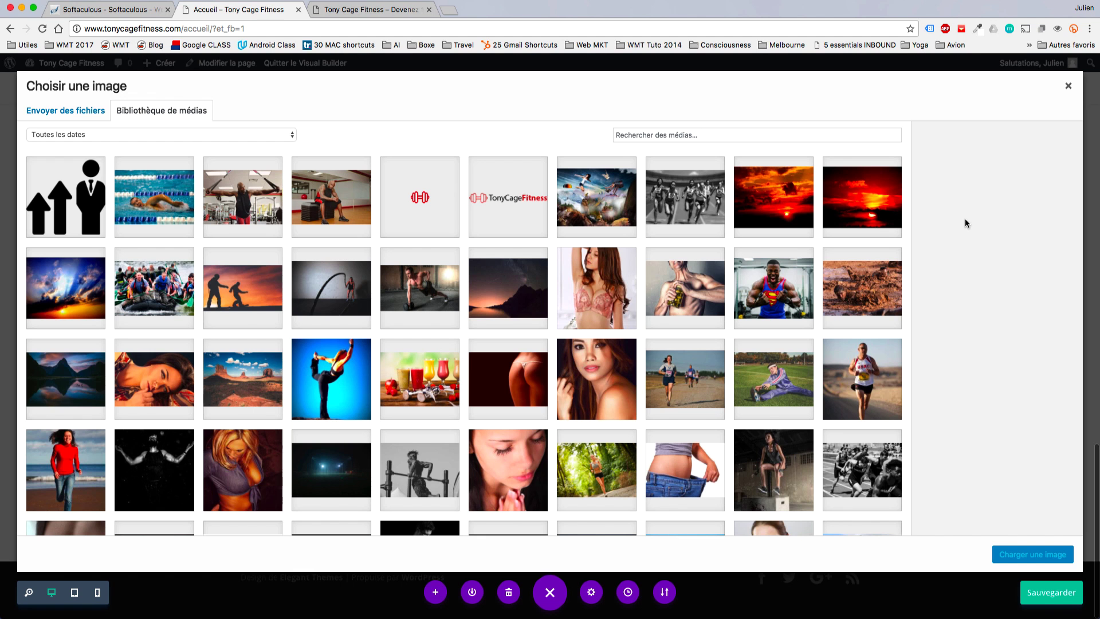
pyautogui.scroll(-3, 800, 353)
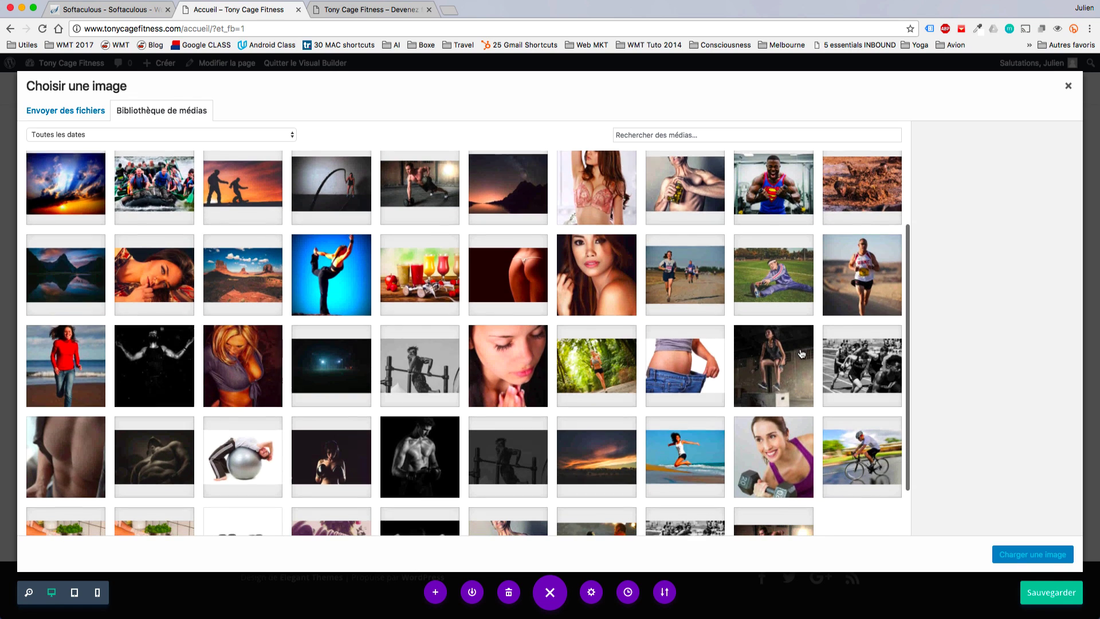
pyautogui.click(771, 425)
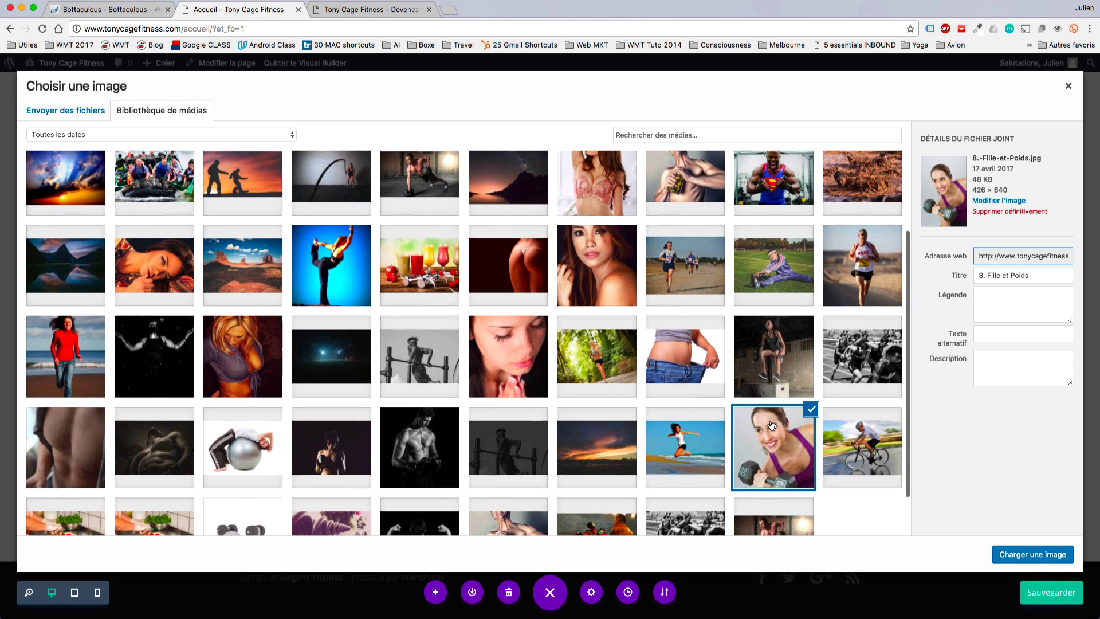
pyautogui.scroll(-2, 772, 425)
pyautogui.scroll(1, 772, 424)
pyautogui.scroll(2, 772, 424)
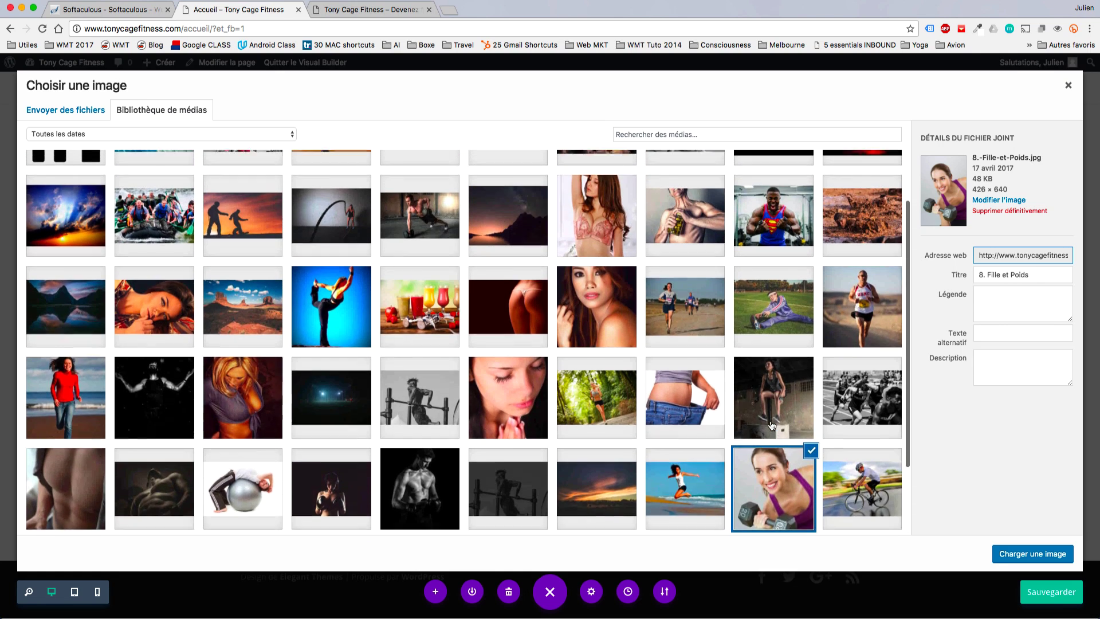
pyautogui.click(614, 249)
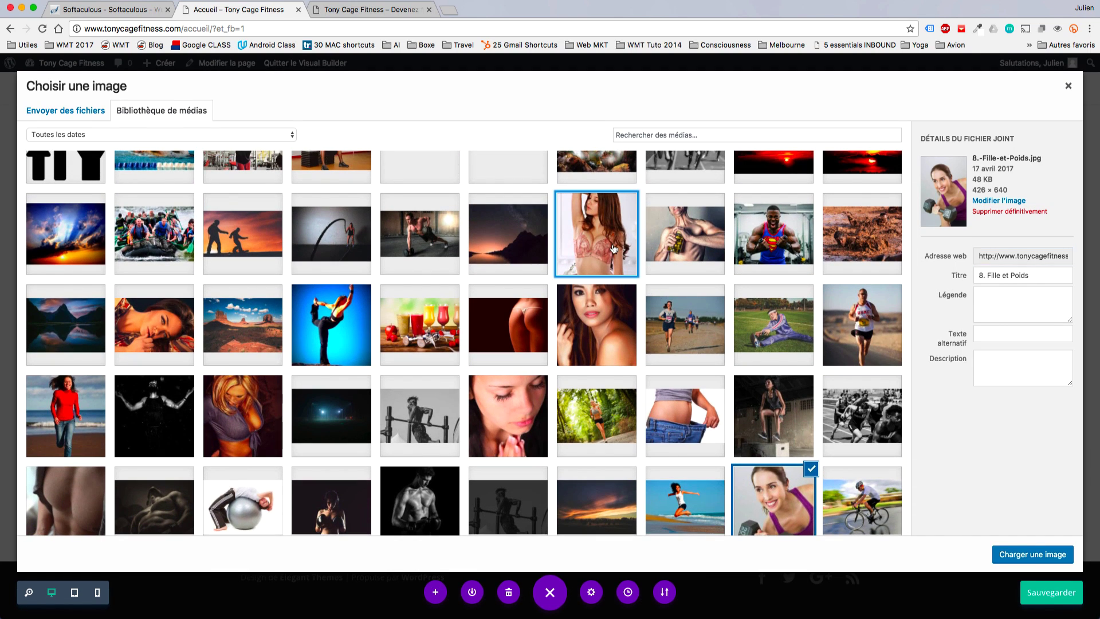
pyautogui.click(1032, 555)
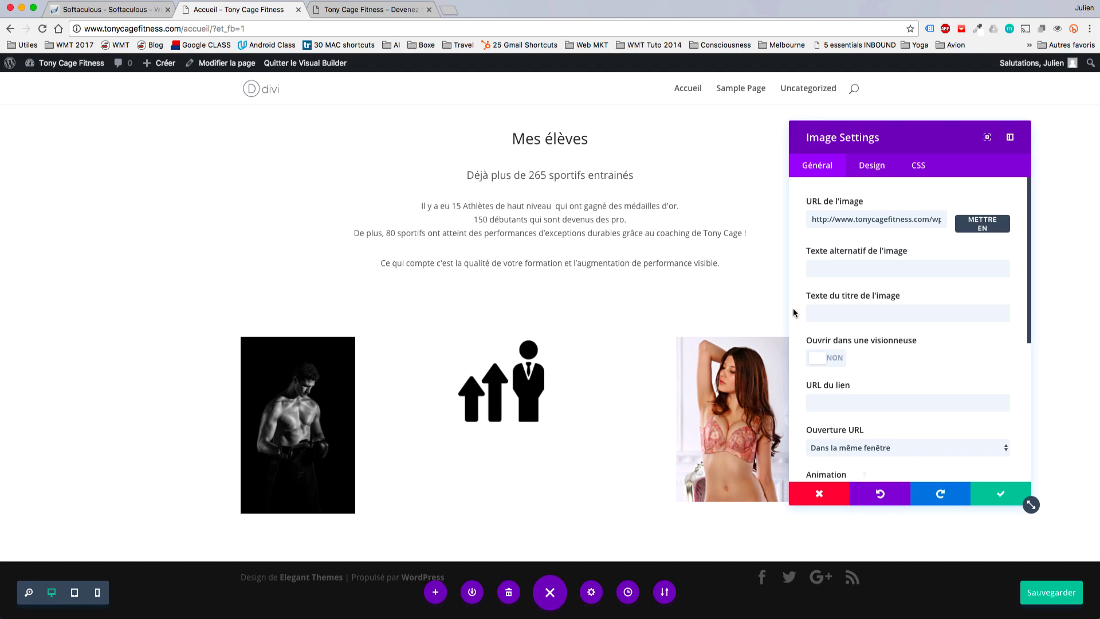
pyautogui.click(995, 500)
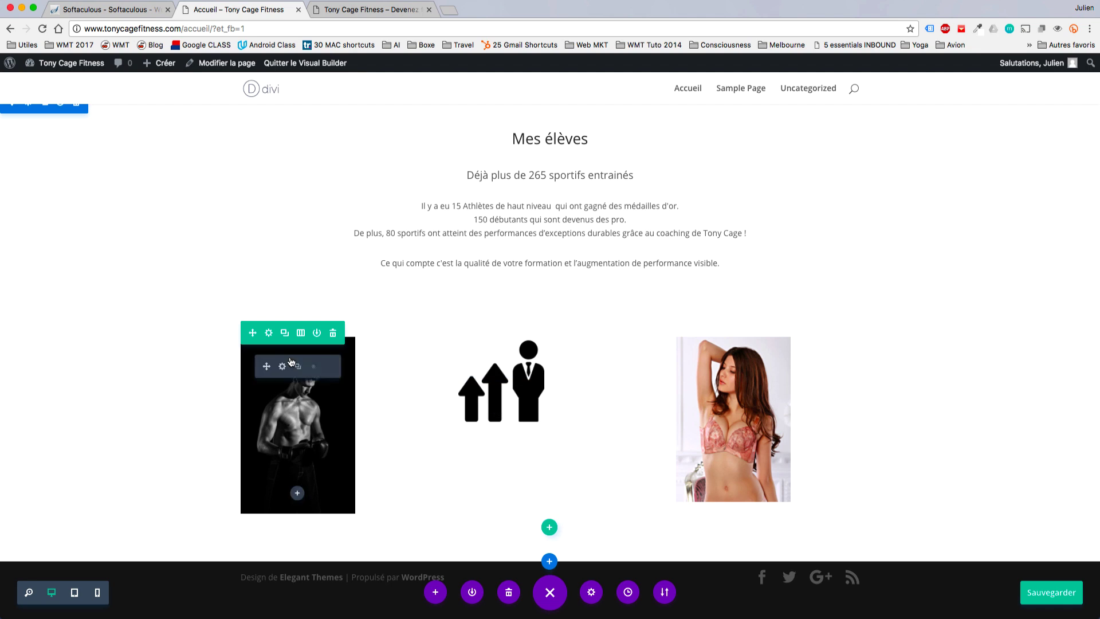
# Enable a custom width on the image row and try pixel width values.
pyautogui.click(269, 333)
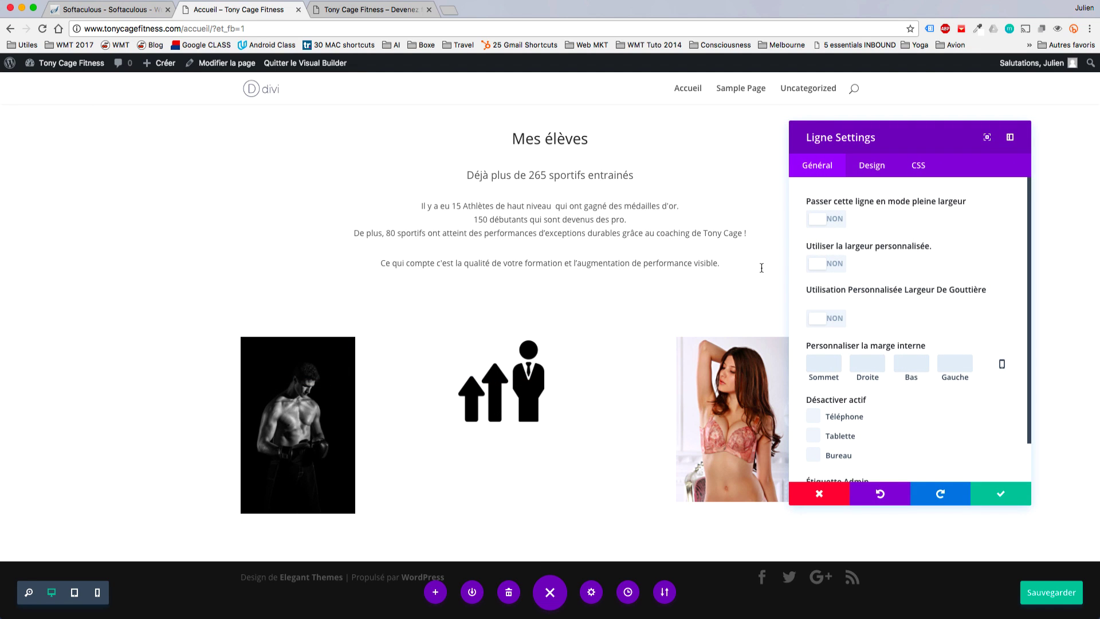
pyautogui.click(826, 262)
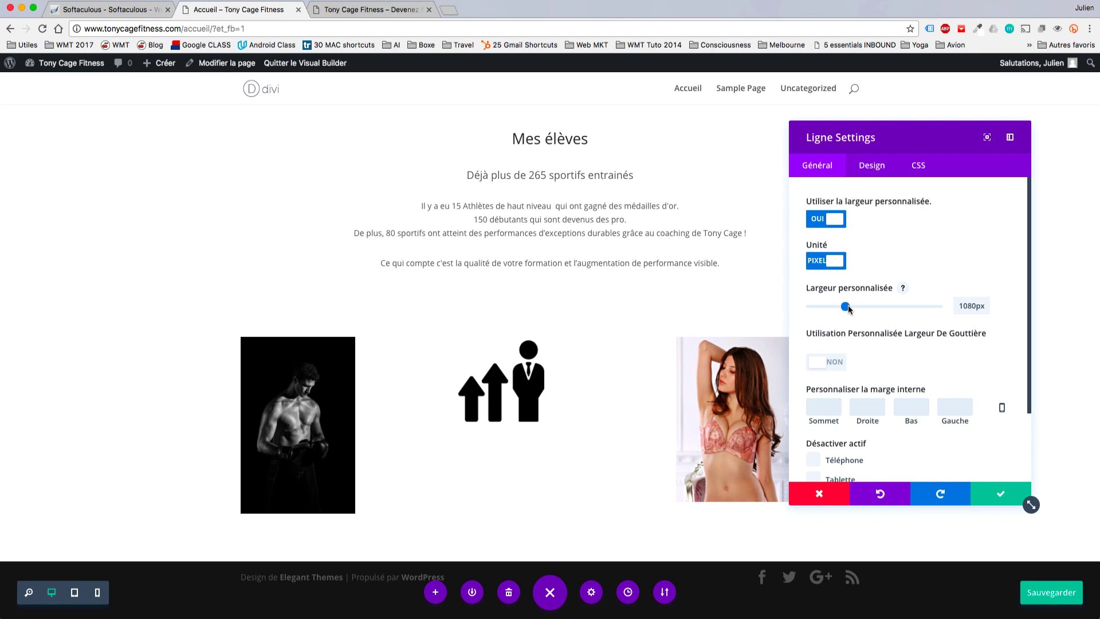
pyautogui.moveTo(846, 307); pyautogui.dragTo(859, 309)
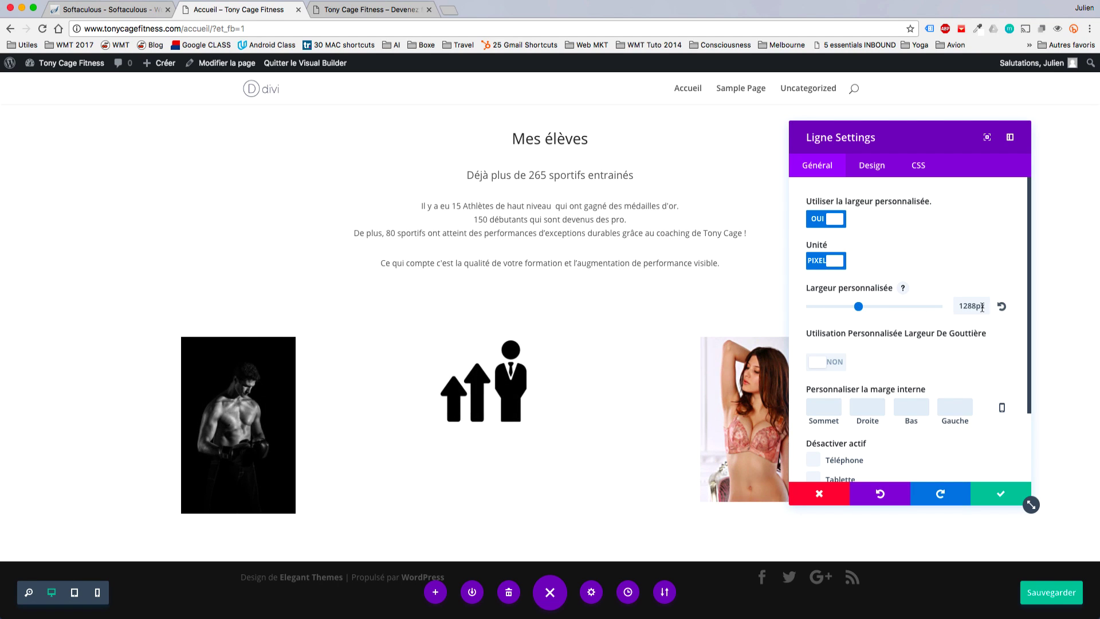
pyautogui.moveTo(982, 307); pyautogui.dragTo(944, 305)
pyautogui.write('52%')
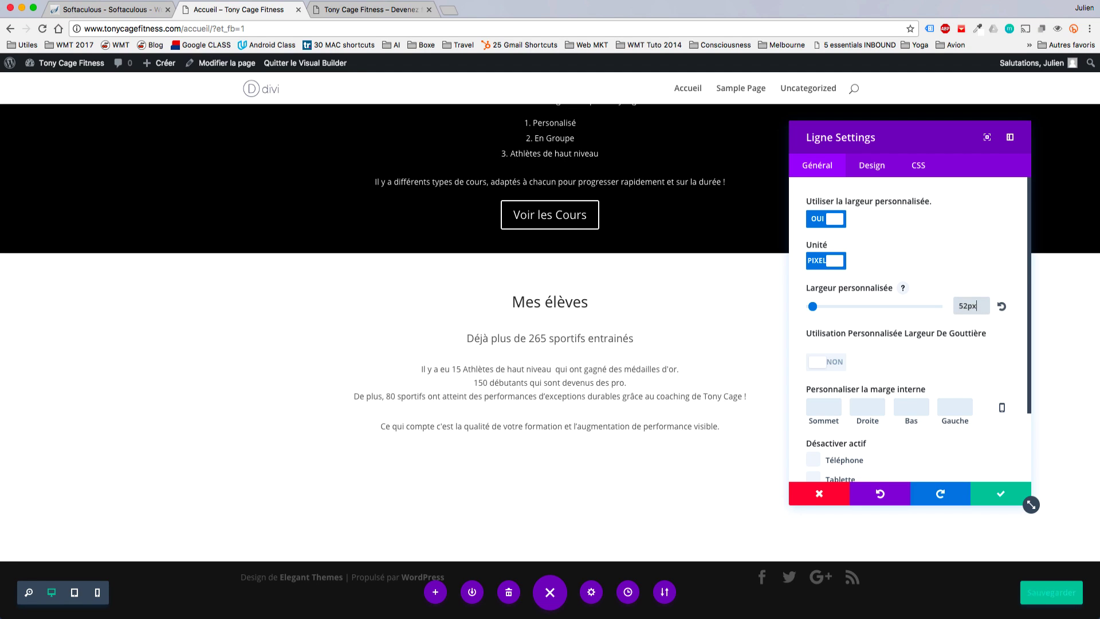
pyautogui.press('BackSpace')
pyautogui.press('BackSpace')
pyautogui.press('BackSpace')
pyautogui.write('px')
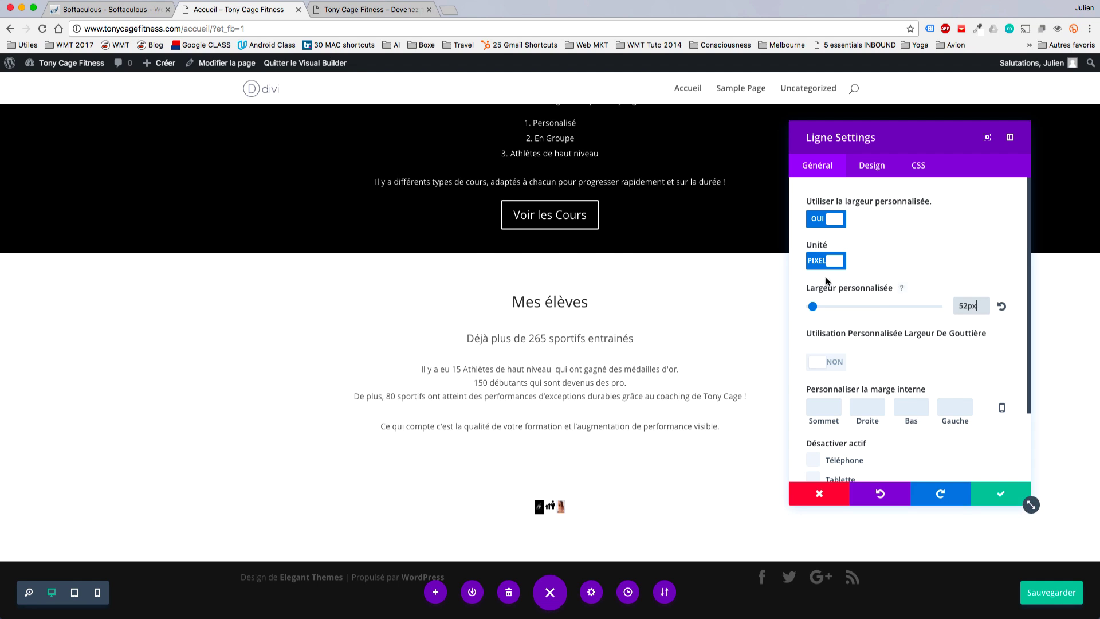
# Switch the row width unit to percent, narrow it to 39%, and save.
pyautogui.click(825, 261)
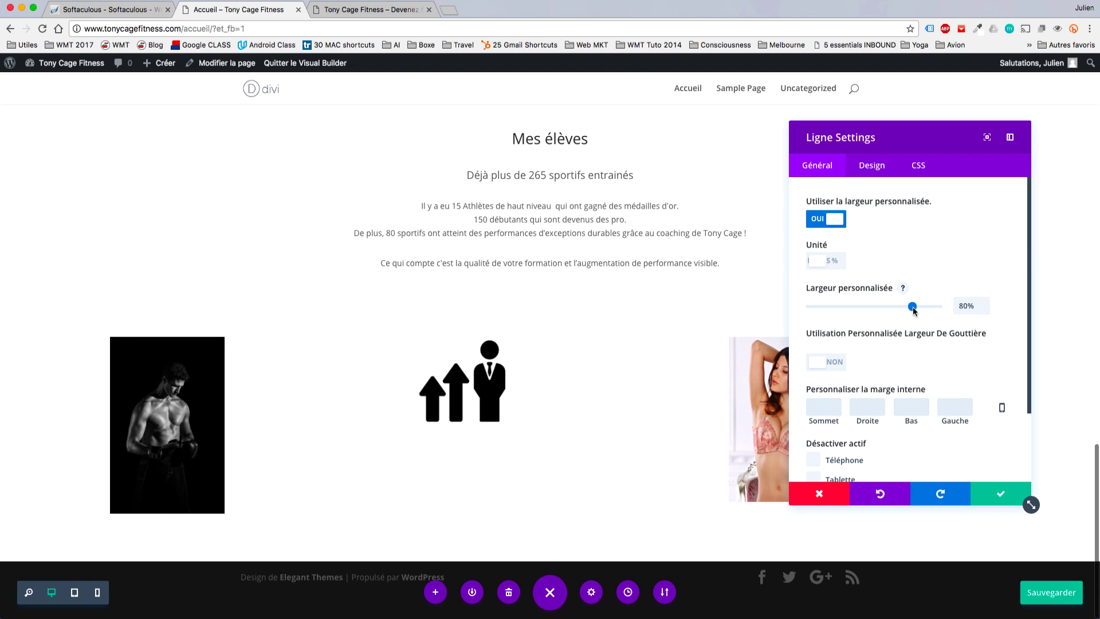
pyautogui.moveTo(906, 310); pyautogui.dragTo(881, 309)
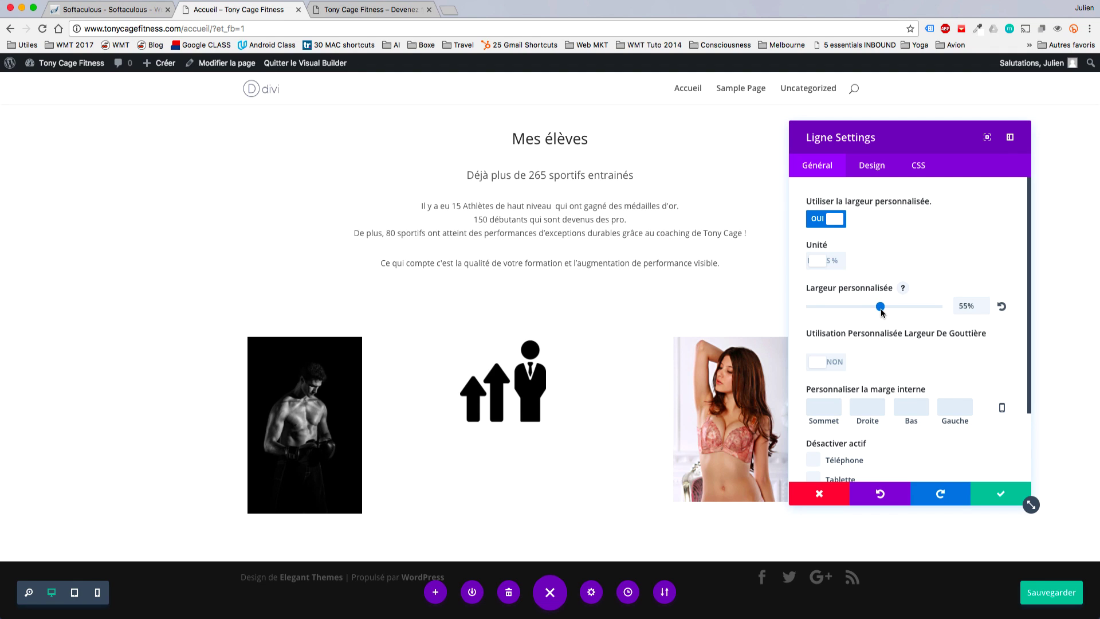
pyautogui.moveTo(881, 310); pyautogui.dragTo(860, 307)
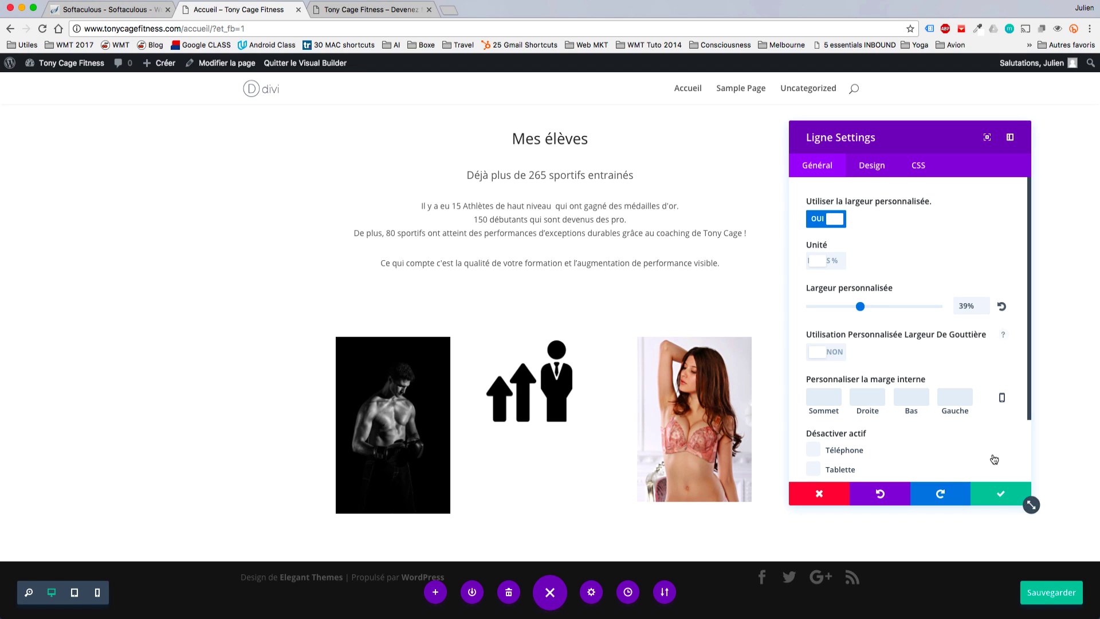
pyautogui.click(1000, 493)
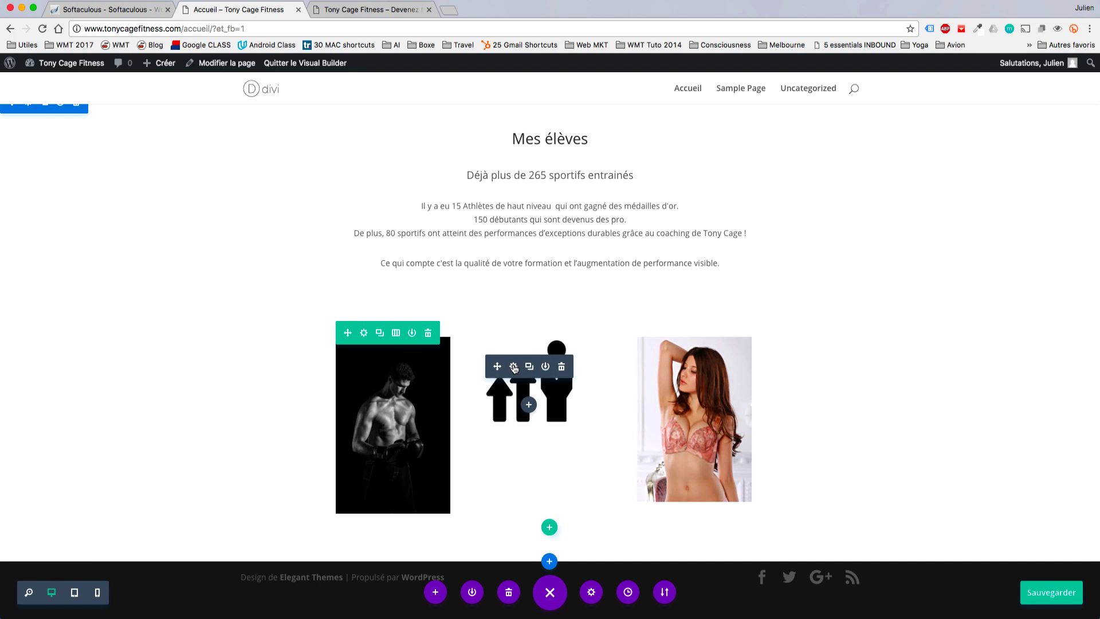
# Give the middle arrows icon a 50px top margin in its design settings and save.
pyautogui.click(514, 367)
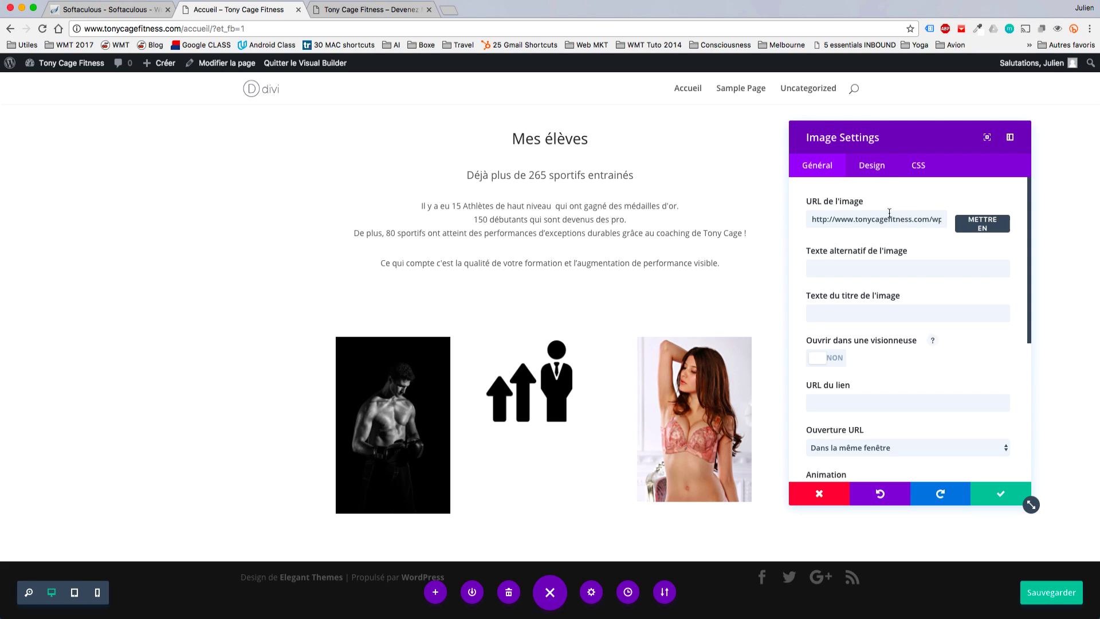
pyautogui.click(872, 166)
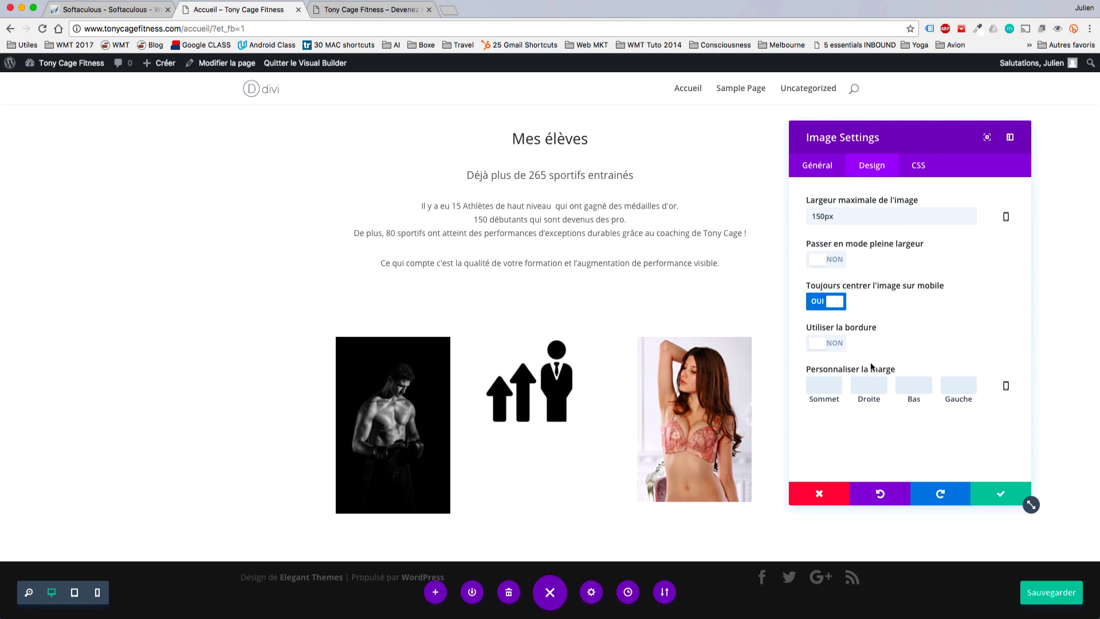
pyautogui.click(825, 390)
pyautogui.write('2')
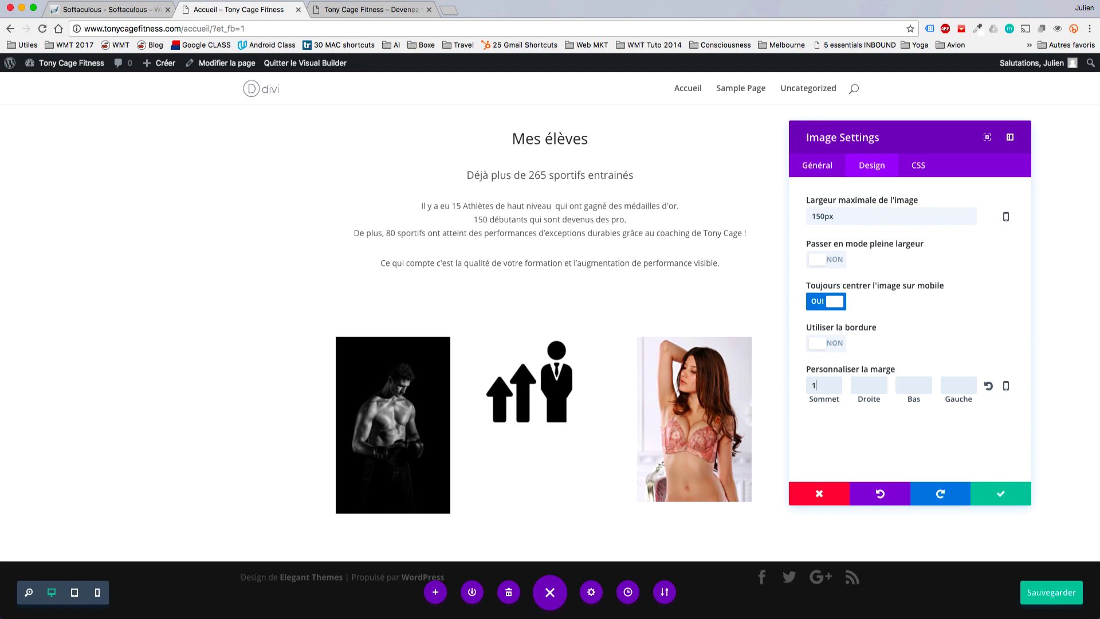
pyautogui.press('BackSpace')
pyautogui.write('50')
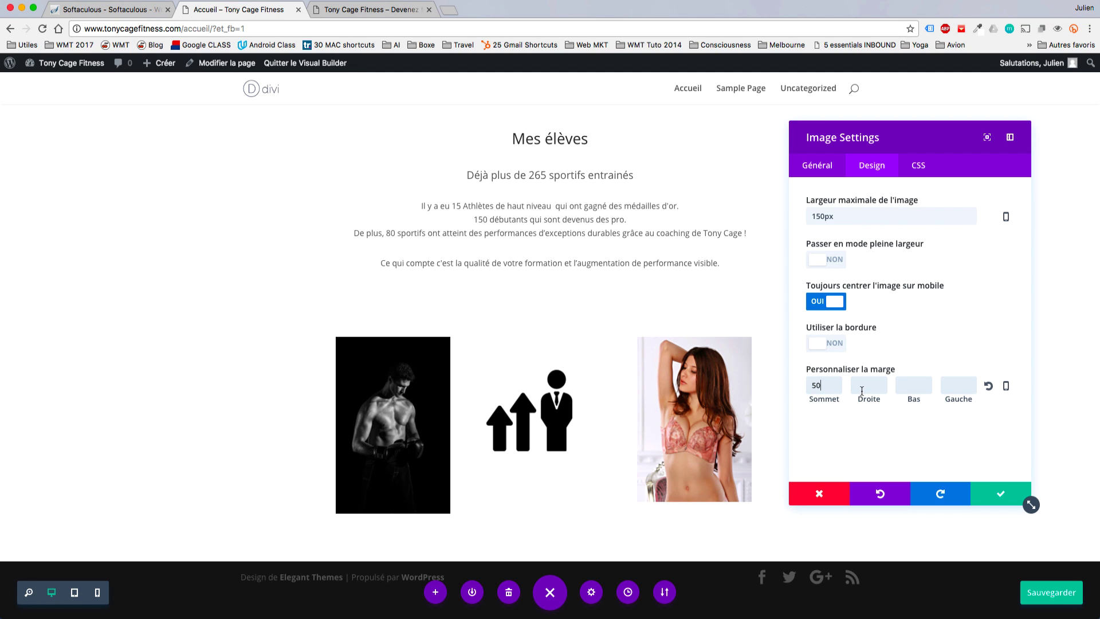
pyautogui.click(1001, 496)
# Drag the image row's Largeur personnalisée slider down to 40% and save.
pyautogui.click(869, 307)
pyautogui.moveTo(869, 307); pyautogui.dragTo(881, 308)
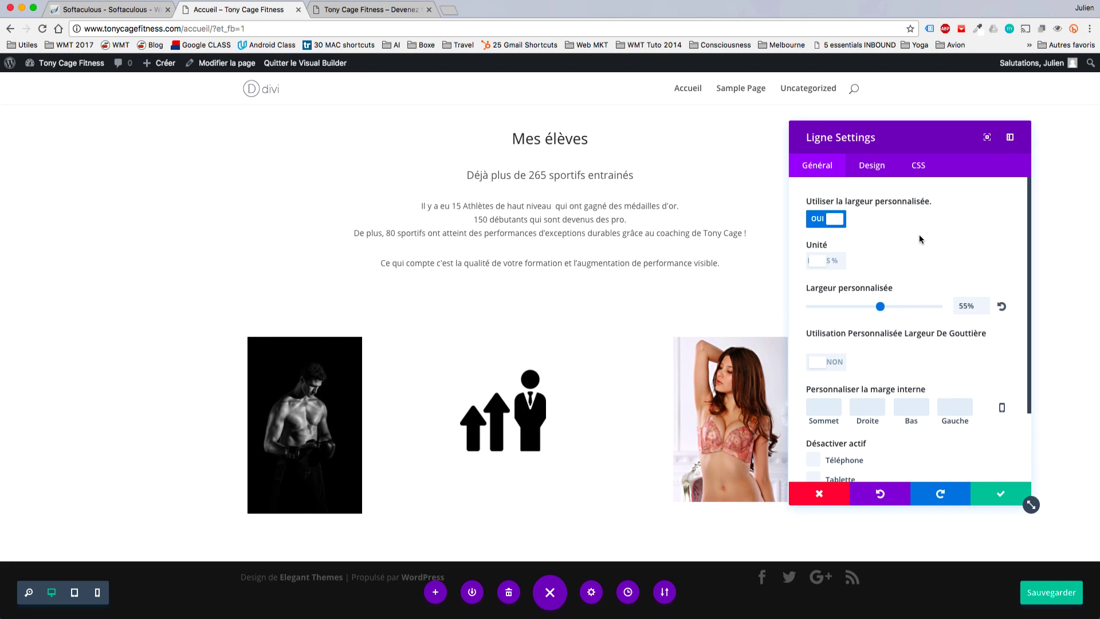
pyautogui.scroll(-1, 919, 236)
pyautogui.moveTo(880, 303); pyautogui.dragTo(861, 305)
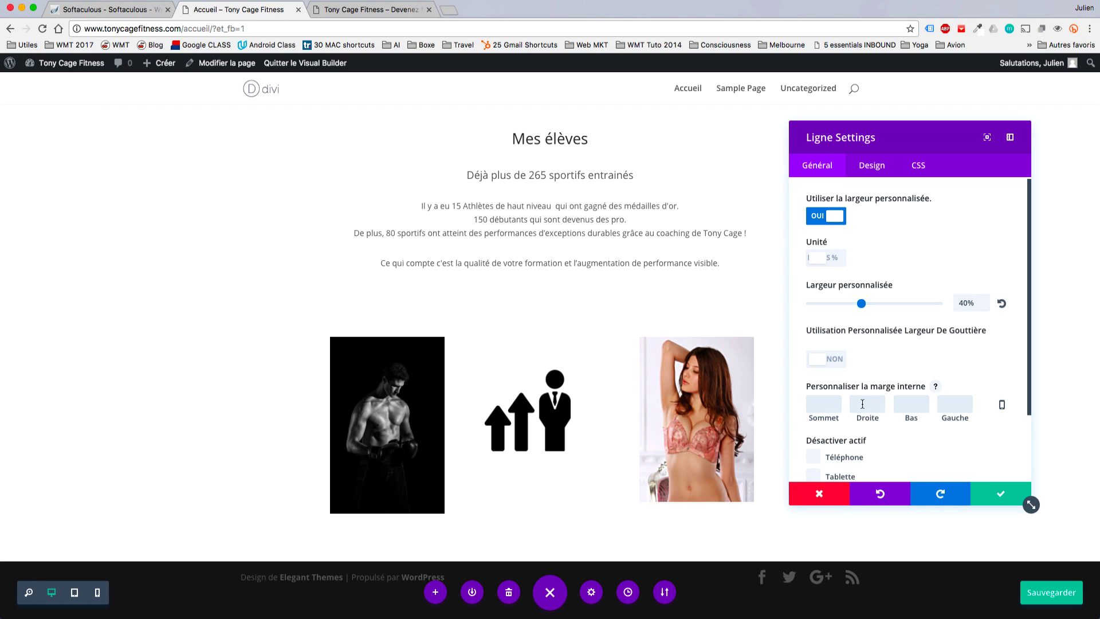
pyautogui.click(1000, 494)
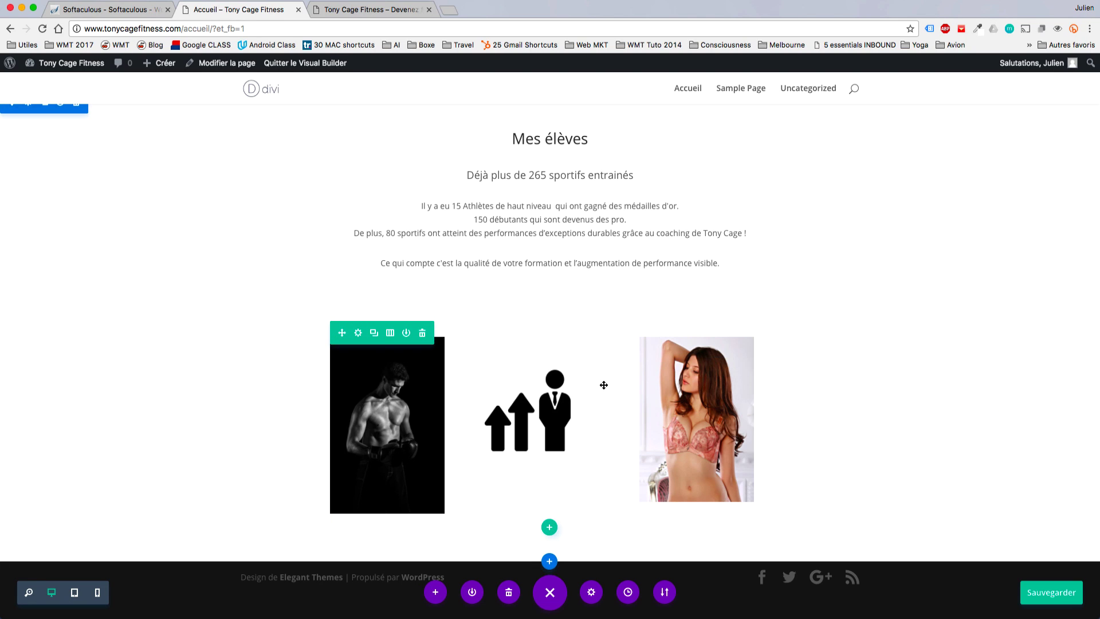
# Set the right-hand photo's animation to De droite à gauche and alignment to Droite, then save.
pyautogui.click(682, 365)
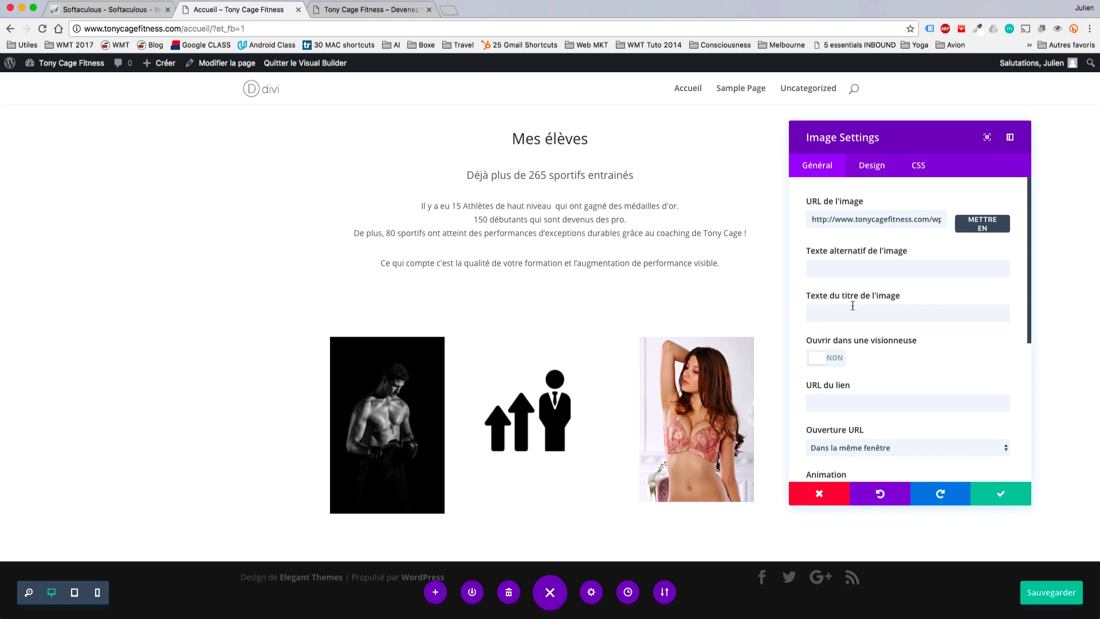
pyautogui.scroll(-4, 882, 297)
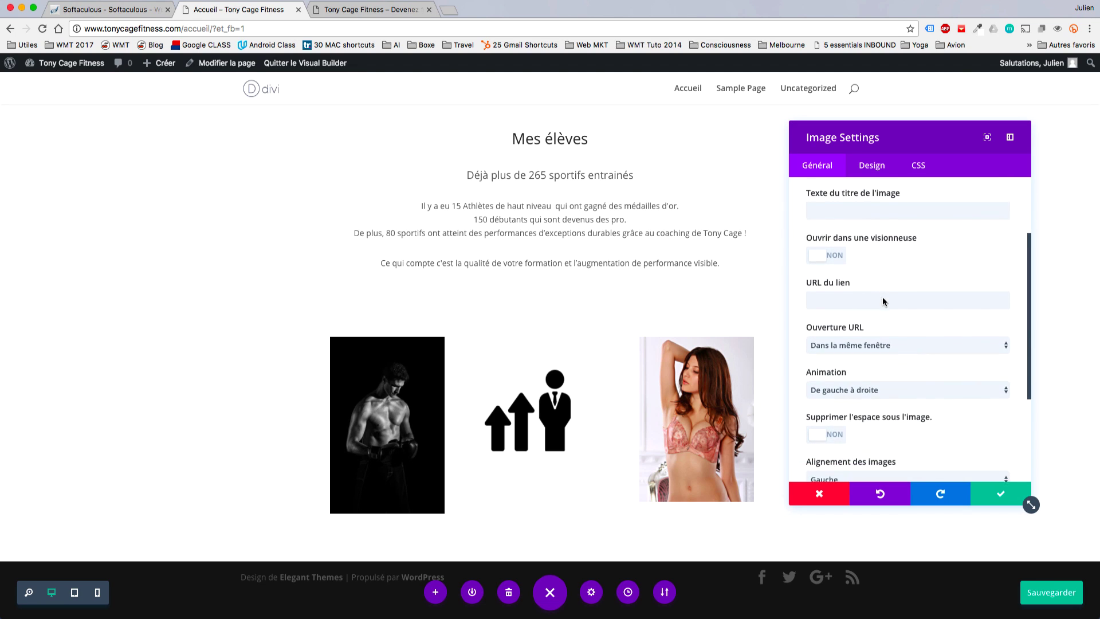
pyautogui.click(870, 383)
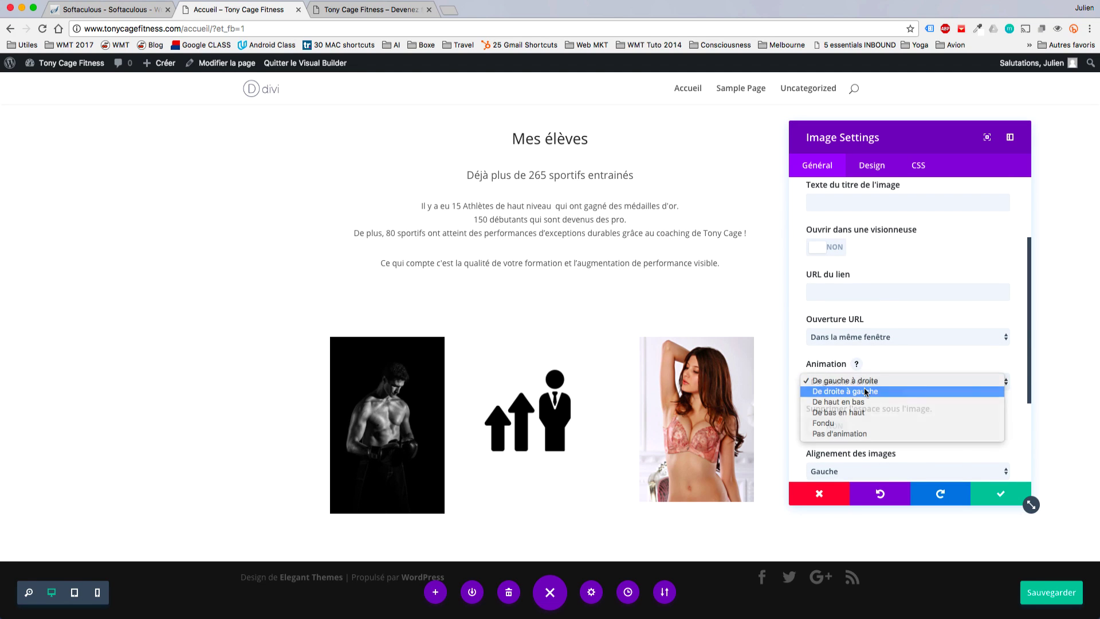
pyautogui.click(864, 388)
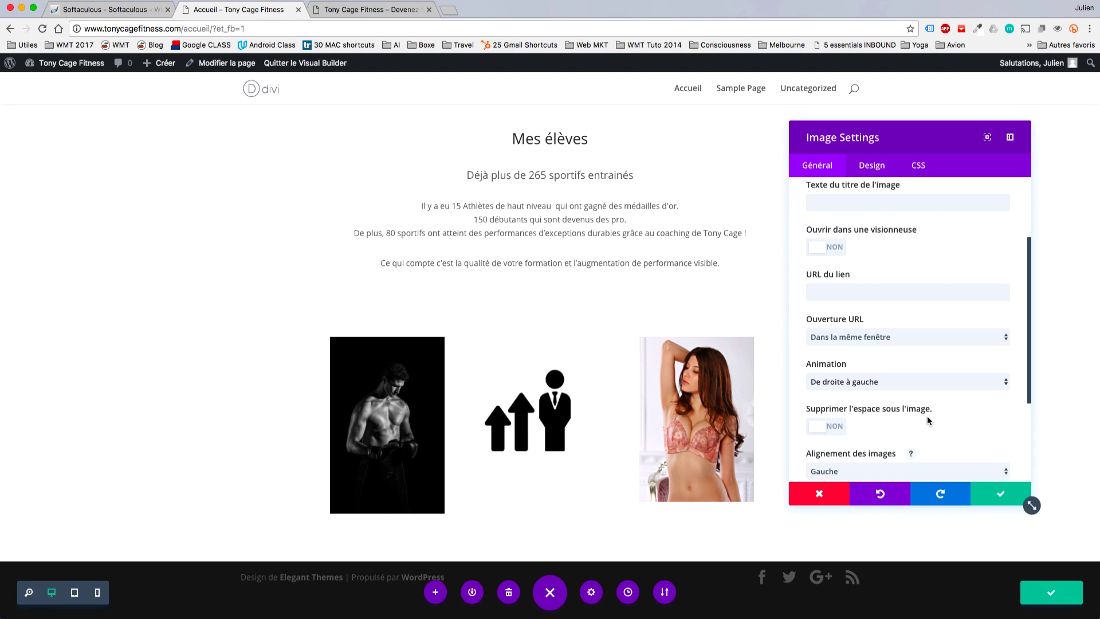
pyautogui.scroll(-1, 927, 415)
pyautogui.scroll(-3, 927, 414)
pyautogui.click(909, 400)
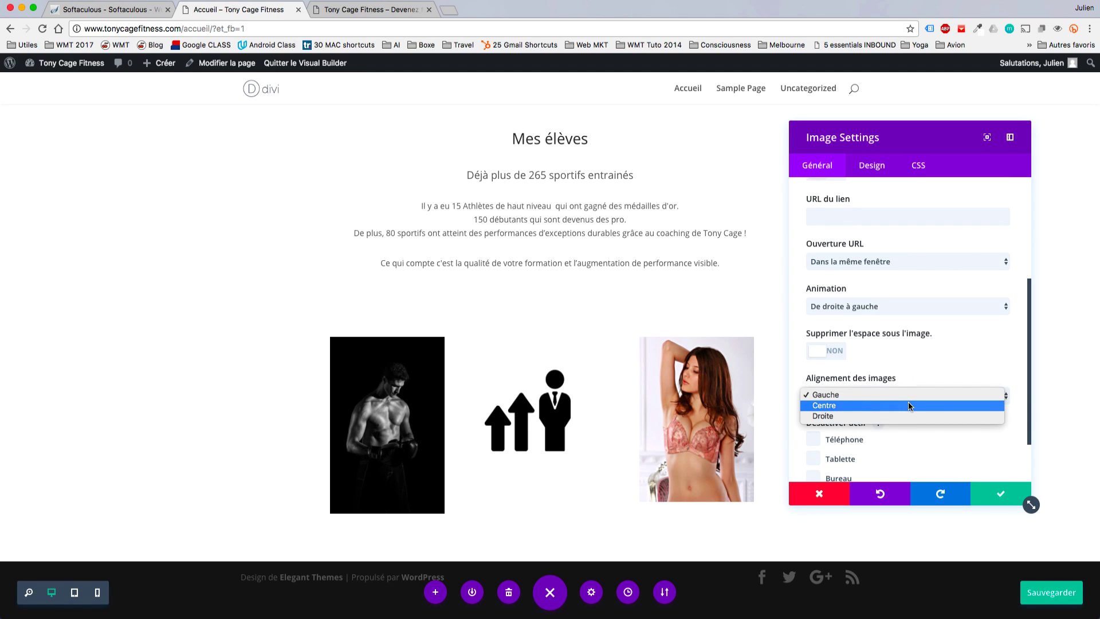
pyautogui.click(901, 416)
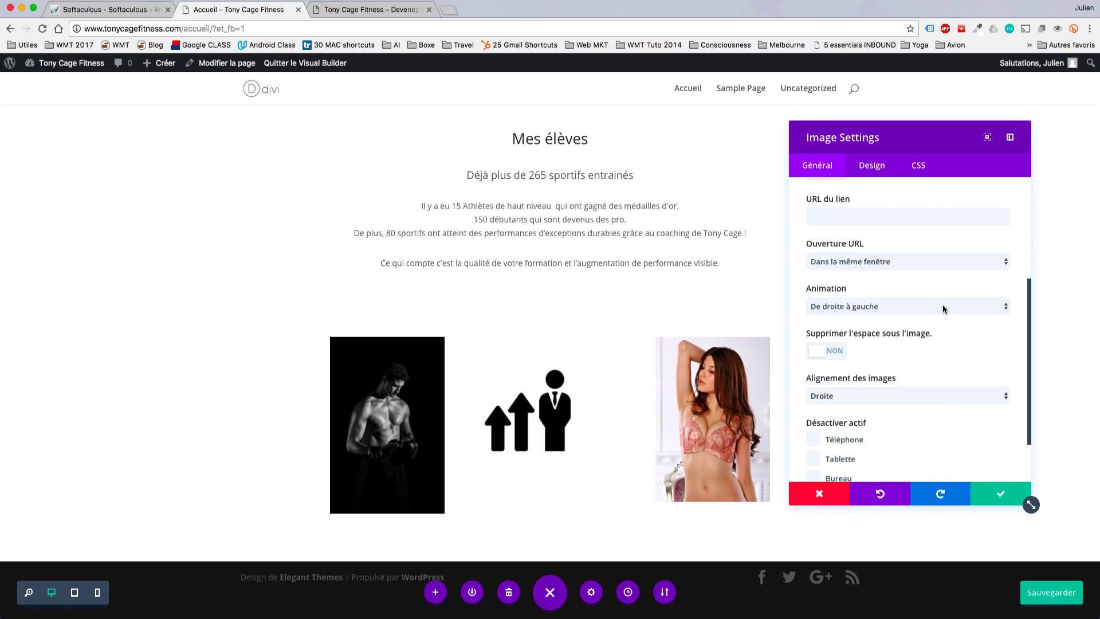
pyautogui.scroll(-2, 943, 309)
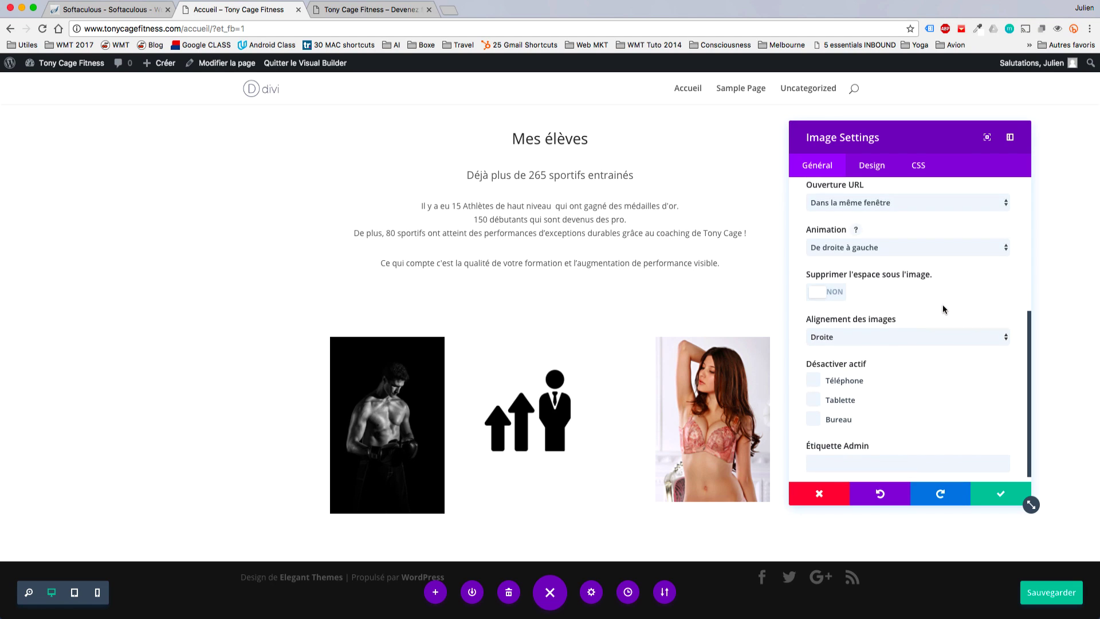
pyautogui.click(998, 493)
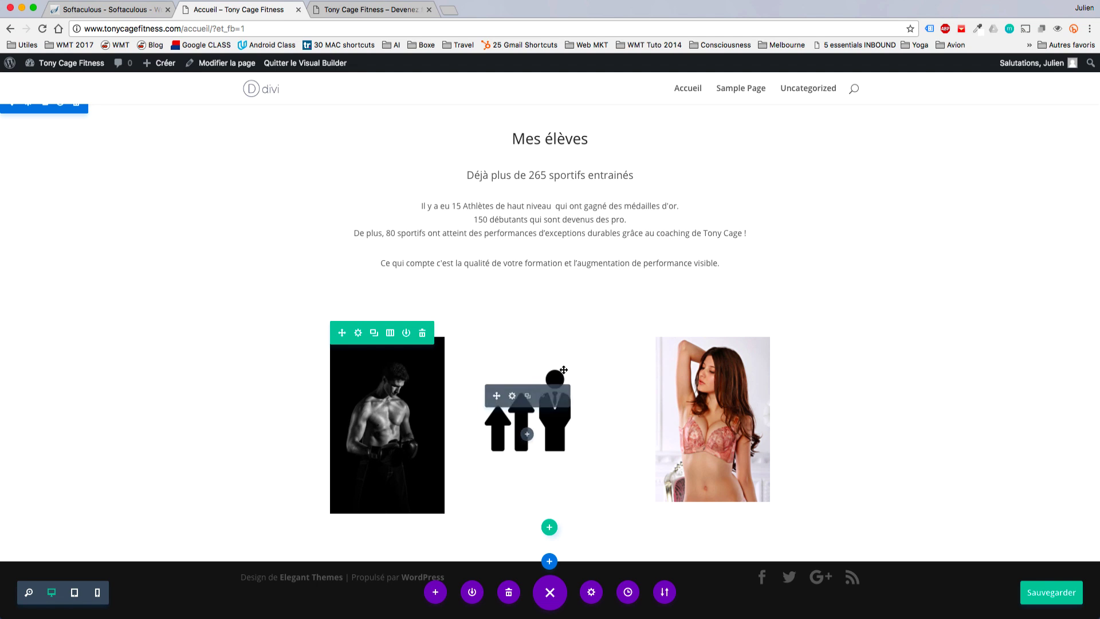
# Give the middle arrows icon a 40px left margin and save.
pyautogui.click(511, 396)
pyautogui.scroll(-10, 919, 378)
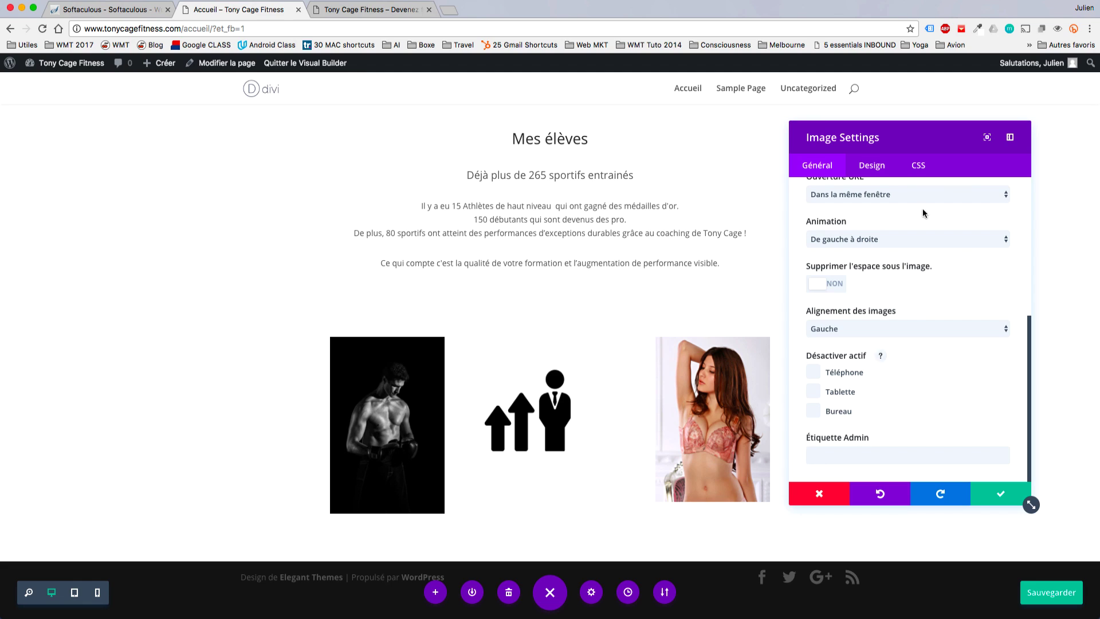
pyautogui.click(919, 166)
pyautogui.click(882, 166)
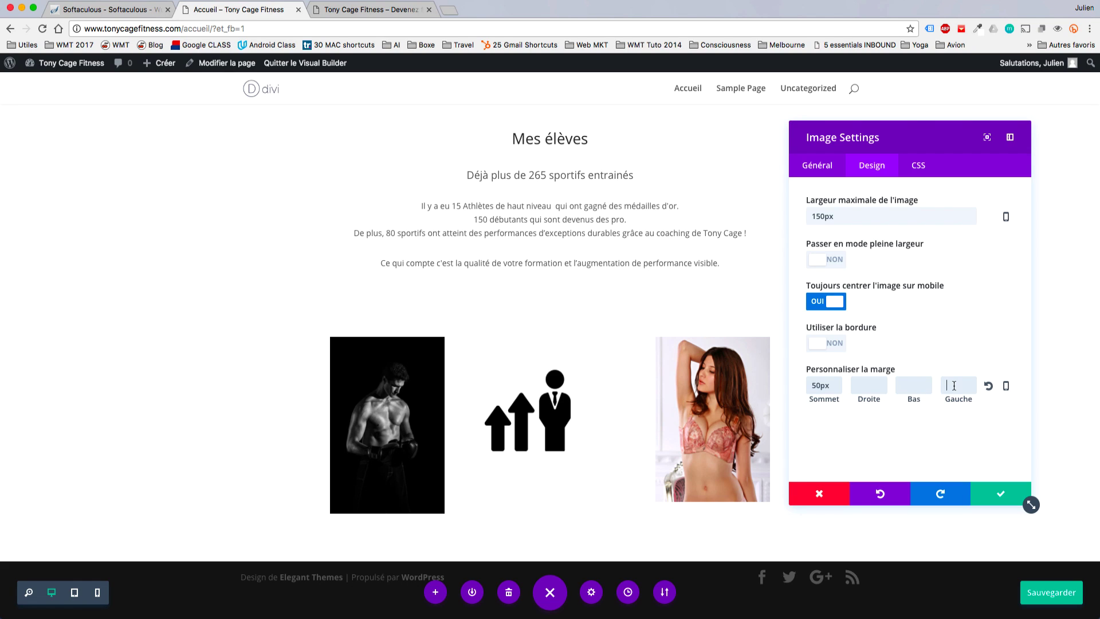
pyautogui.click(954, 386)
pyautogui.write('20')
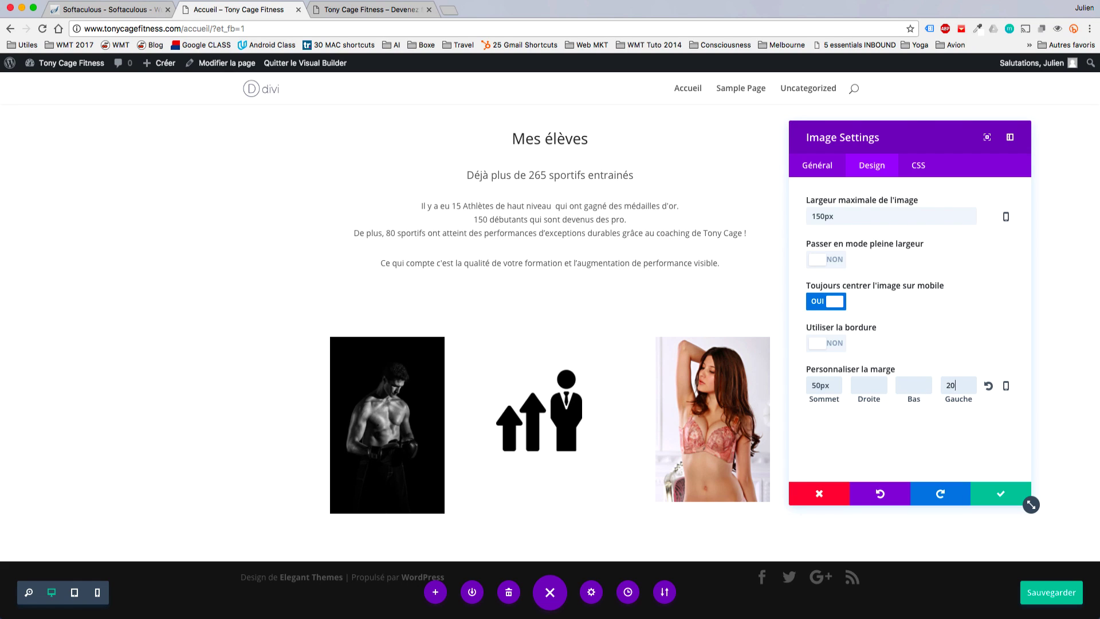
pyautogui.press('BackSpace')
pyautogui.press('BackSpace')
pyautogui.write('40')
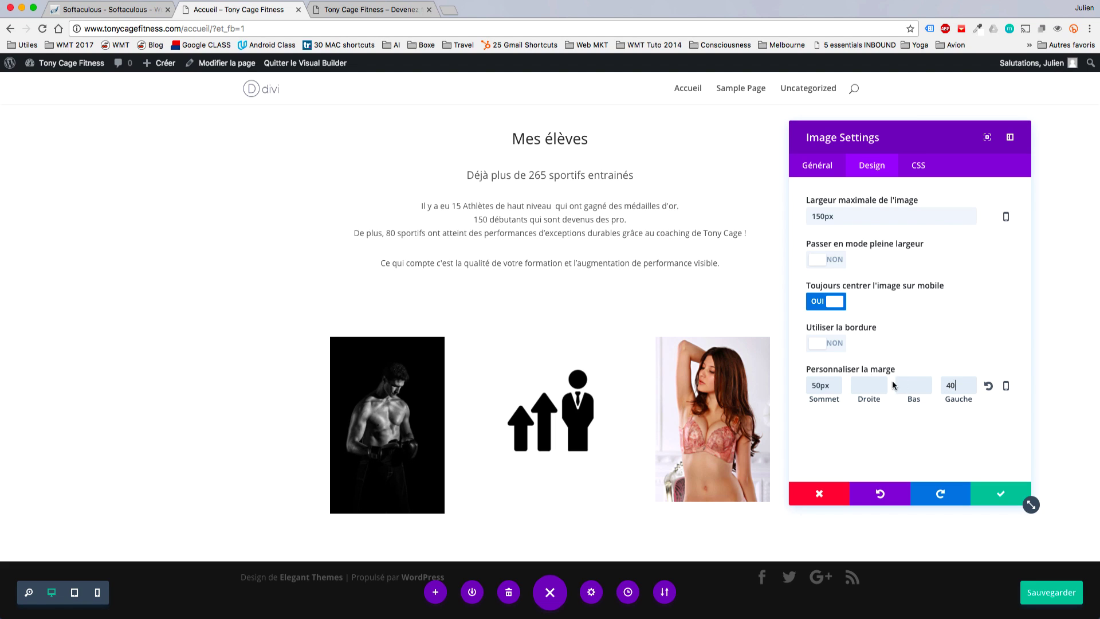
pyautogui.write('6')
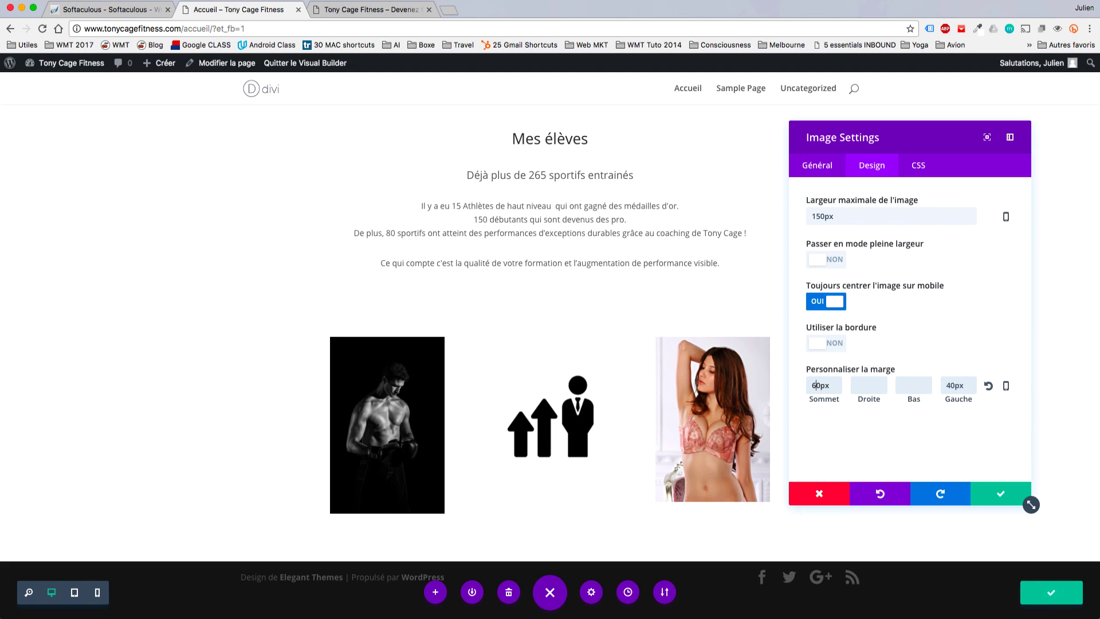
pyautogui.click(1001, 493)
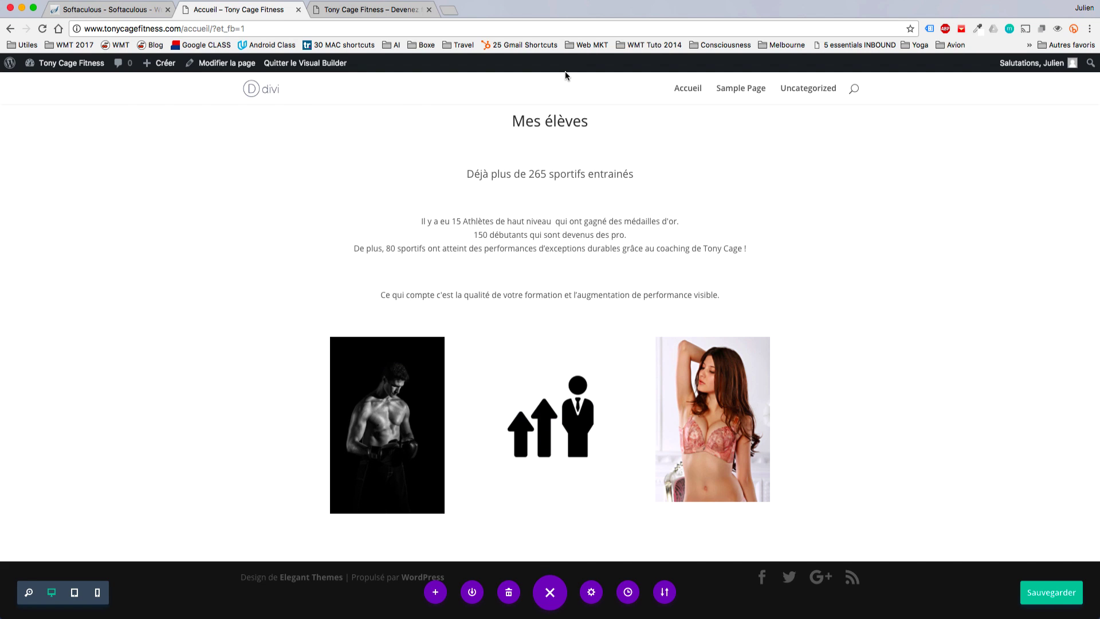
# Duplicate the Réserver votre coaching sportif button and drag the copy under the middle icon.
pyautogui.scroll(3, 573, 229)
pyautogui.scroll(-3, 598, 223)
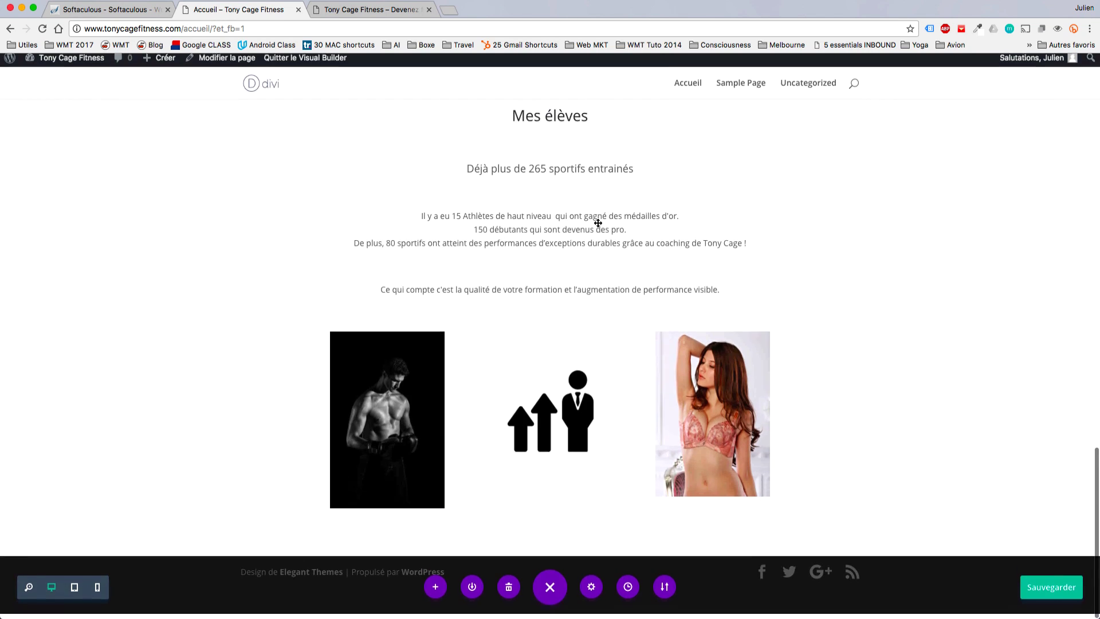
pyautogui.scroll(2, 556, 534)
pyautogui.scroll(6, 556, 534)
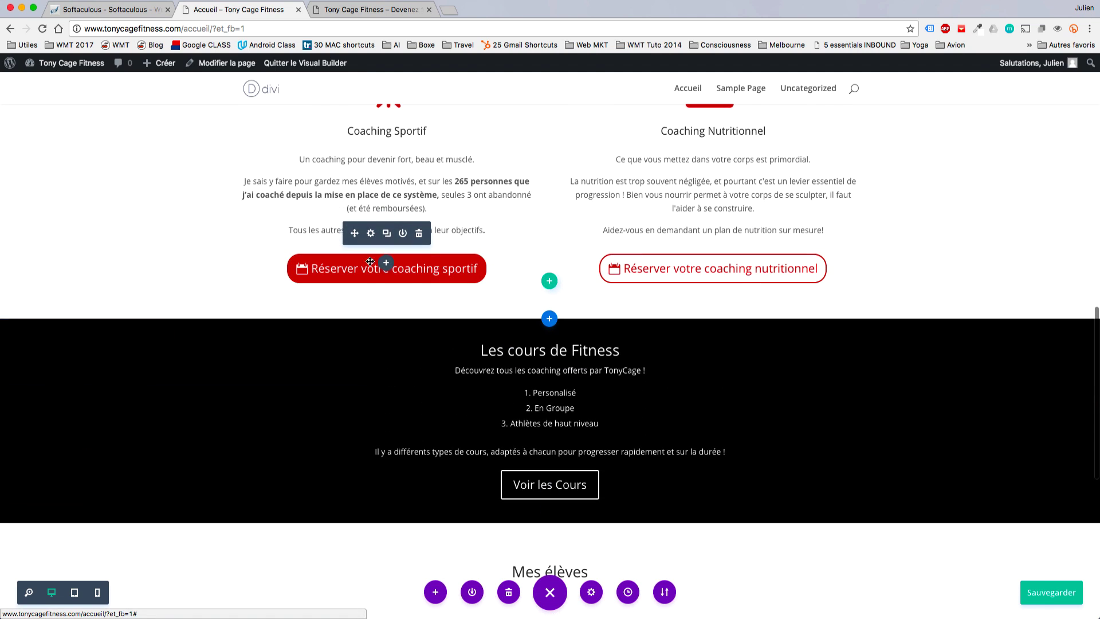
pyautogui.click(386, 234)
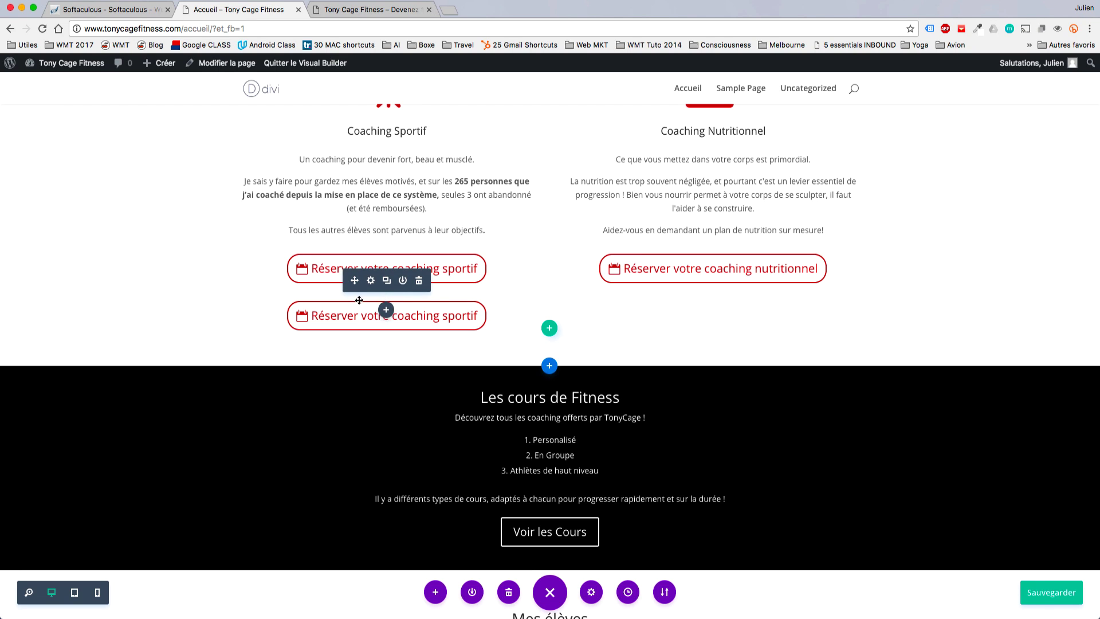
pyautogui.scroll(-9, 560, 530)
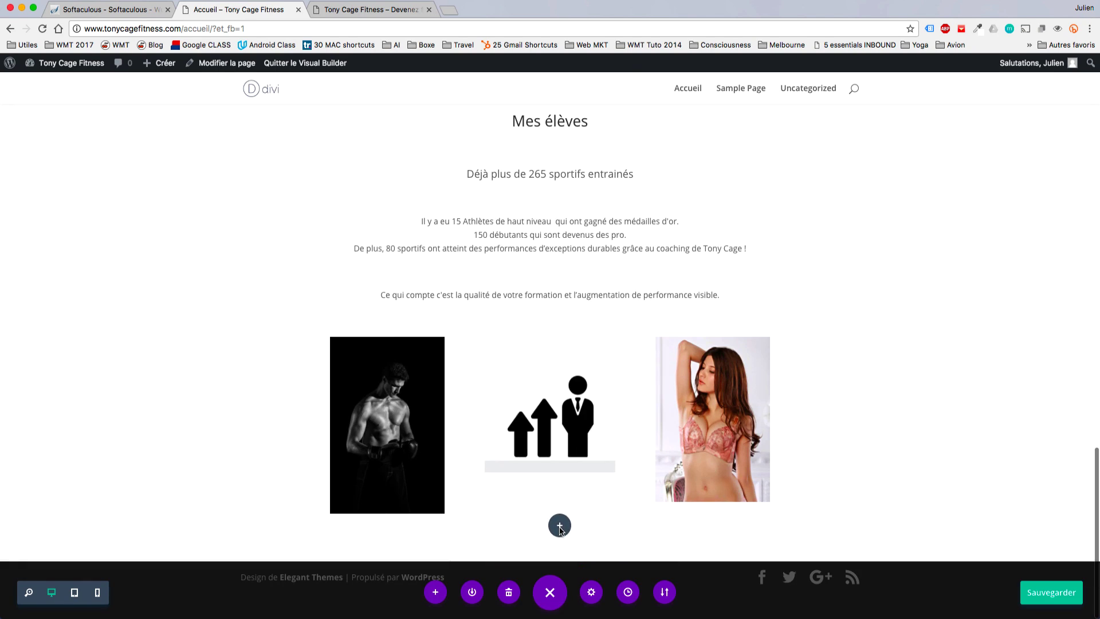
pyautogui.moveTo(560, 529); pyautogui.dragTo(559, 528)
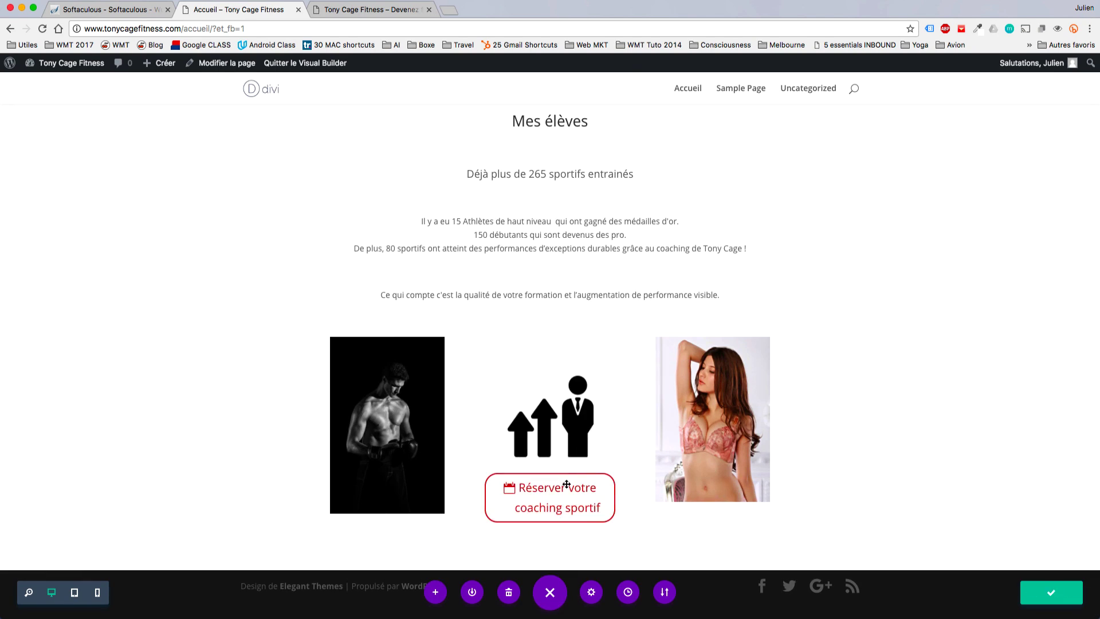
# Add a one-column row below the images with a centred test button 'mon nouveau bnouton'.
pyautogui.click(550, 535)
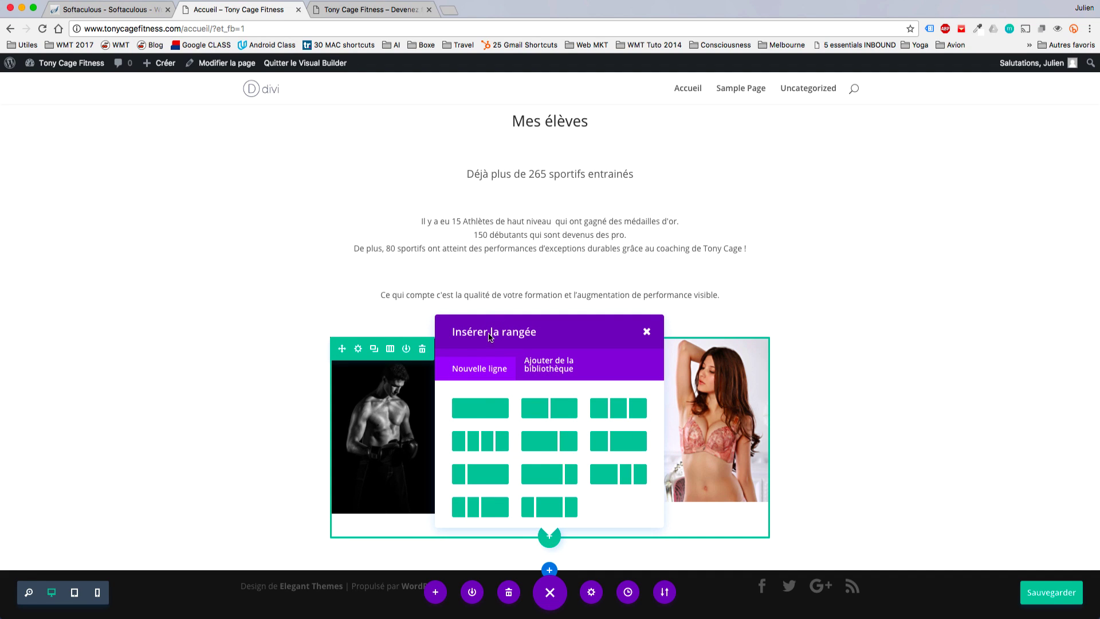
pyautogui.click(476, 410)
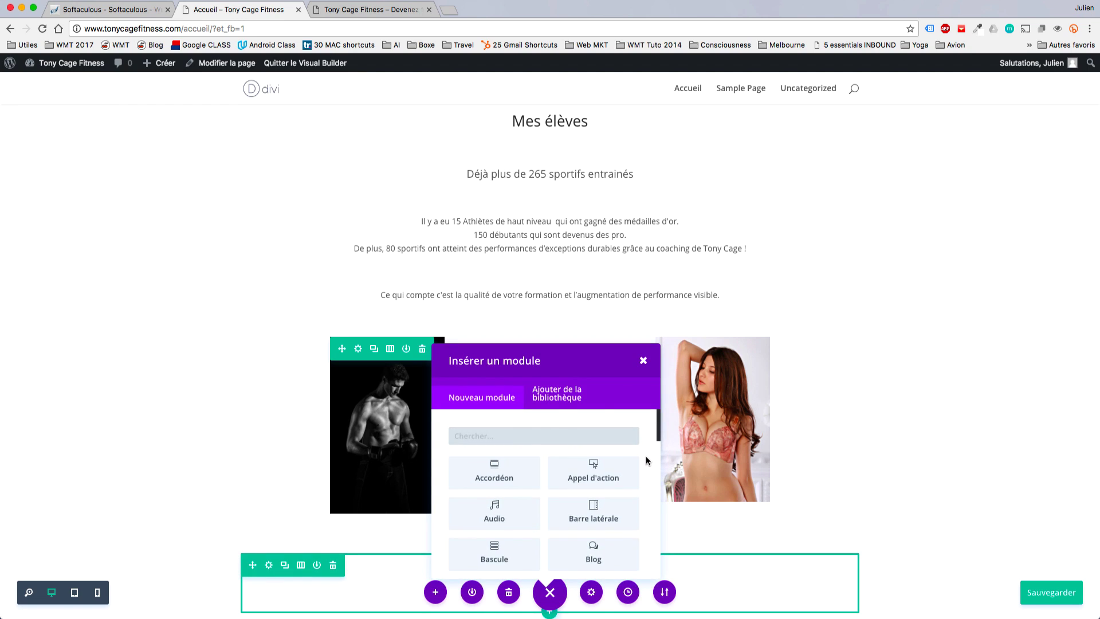
pyautogui.scroll(-3, 648, 460)
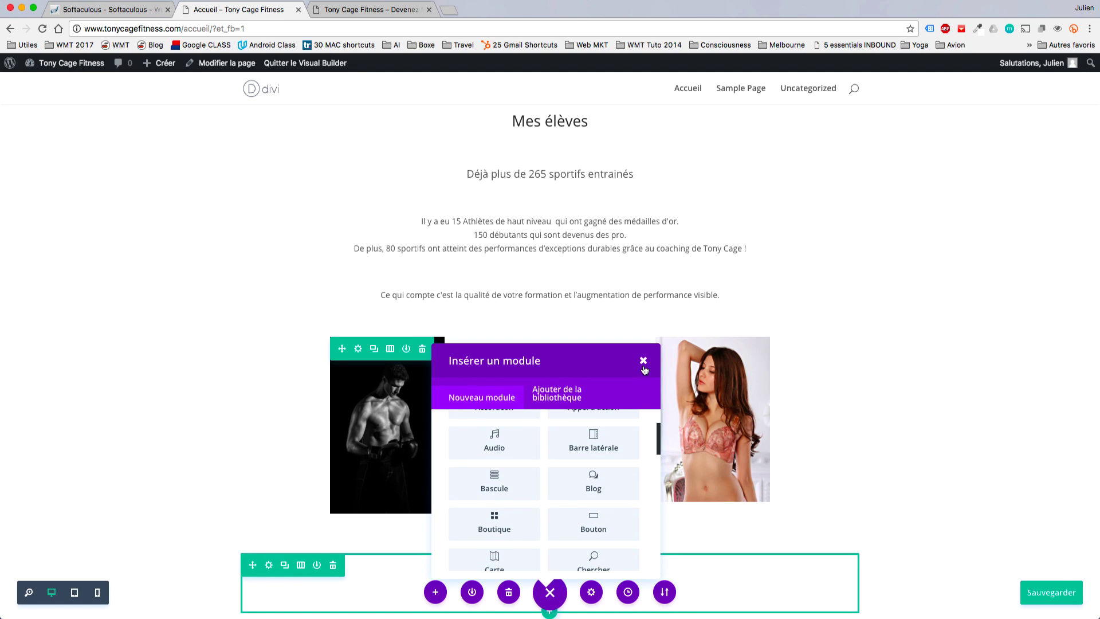
pyautogui.click(608, 526)
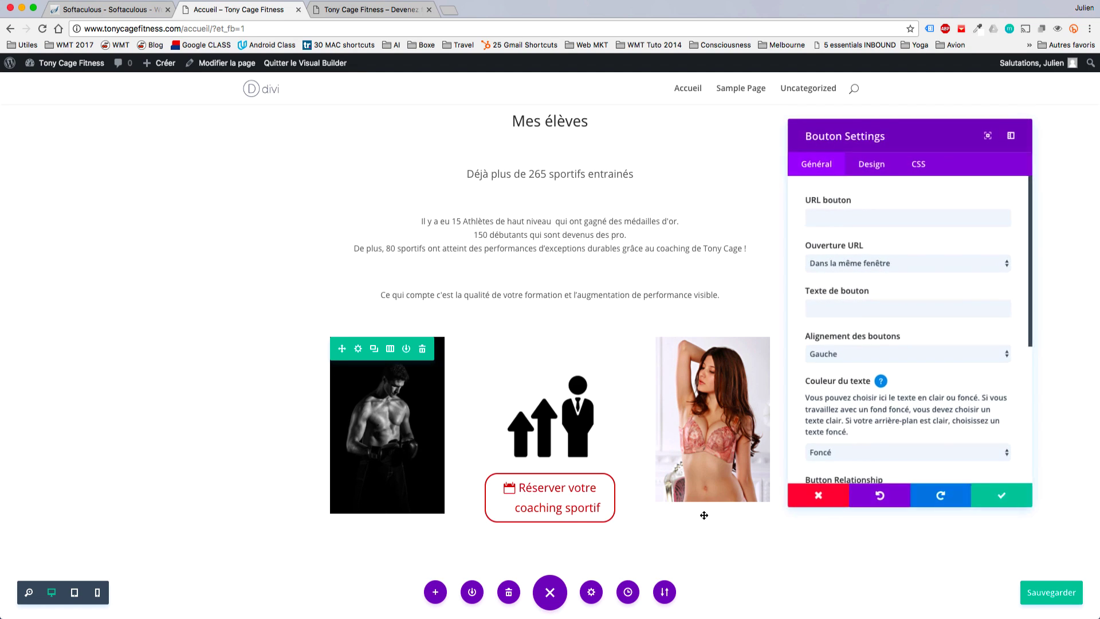
pyautogui.click(845, 225)
pyautogui.write('mon nouv')
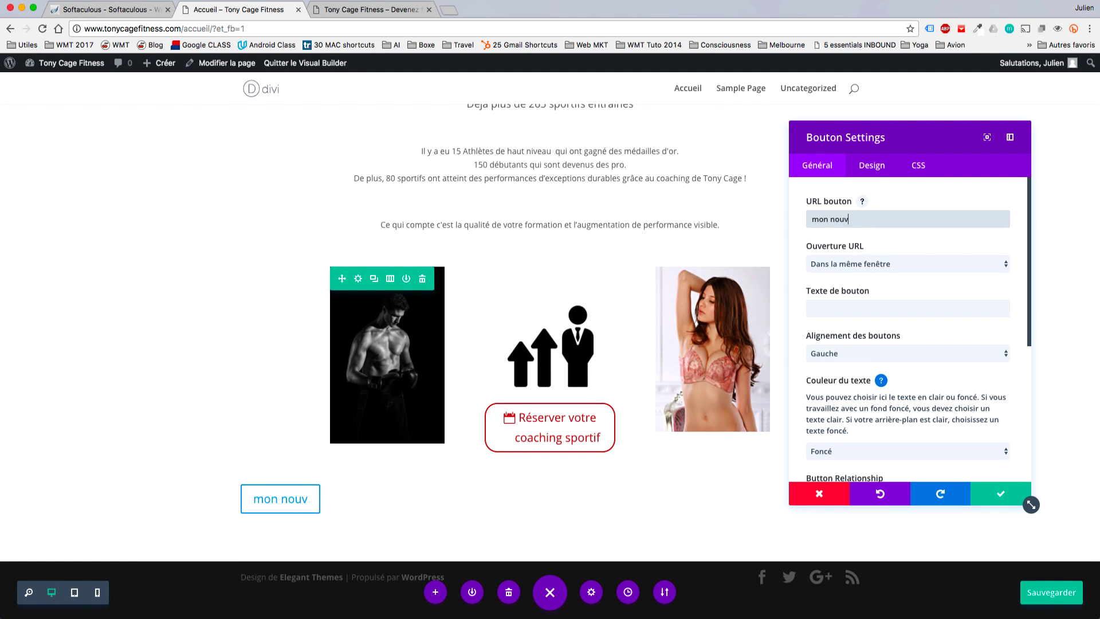
pyautogui.write('eau bnouton')
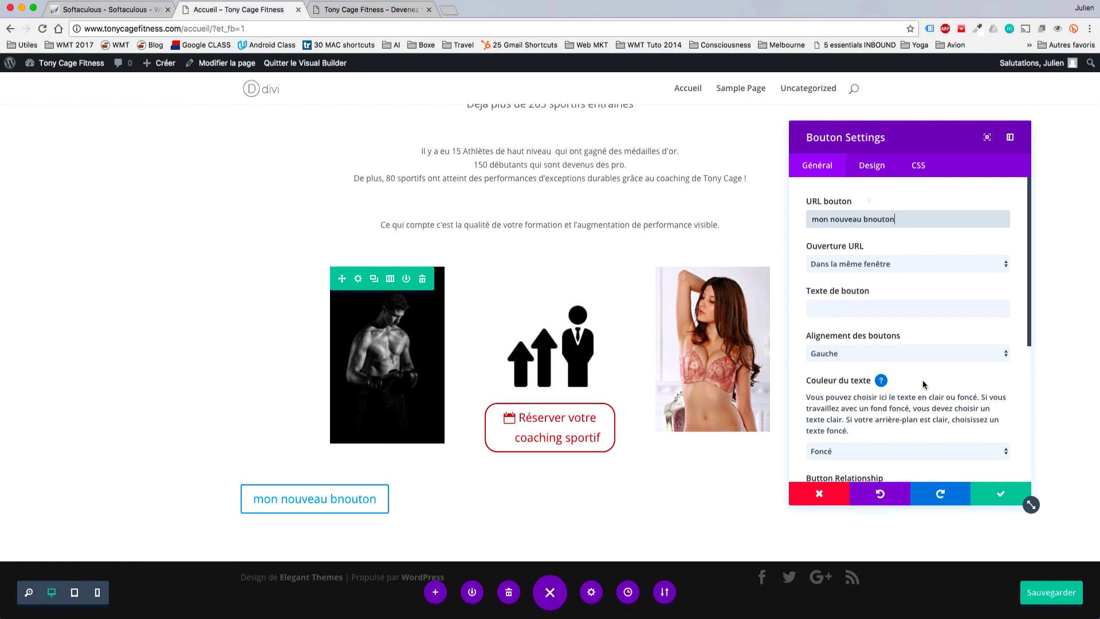
pyautogui.click(896, 352)
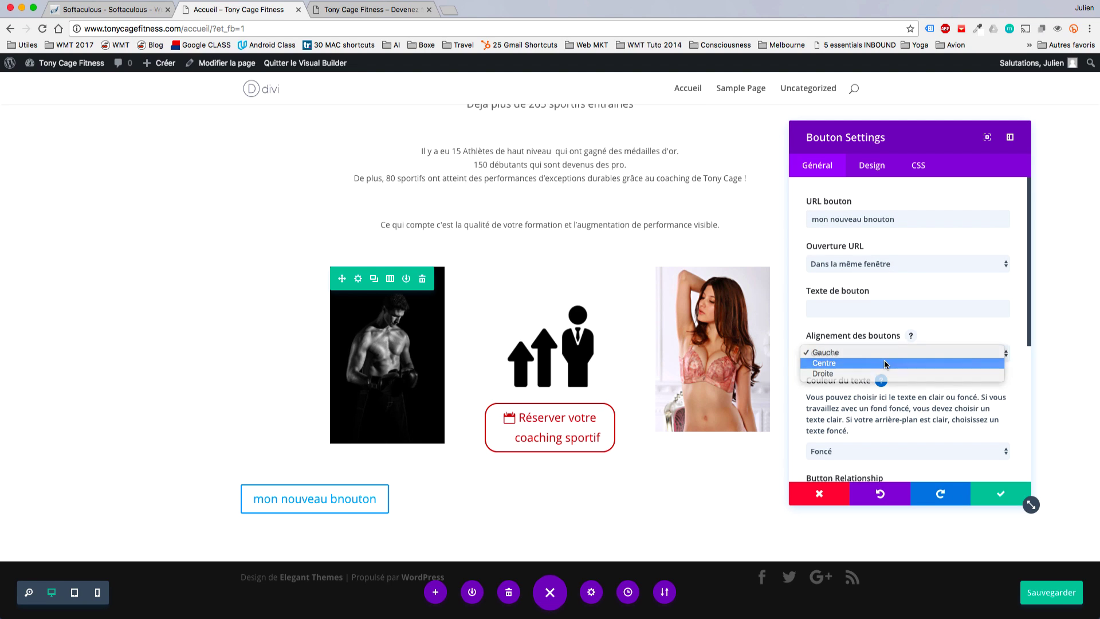
pyautogui.click(889, 366)
pyautogui.click(992, 495)
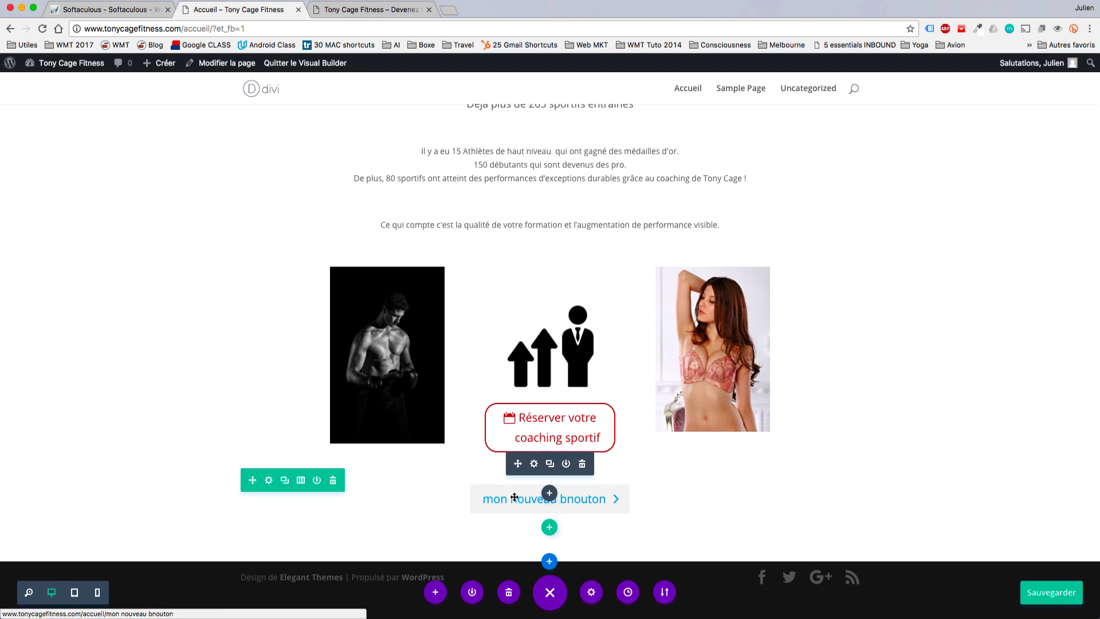
# Delete the test button, undoing the accidental deletion of the booking button with Cmd+Z.
pyautogui.click(583, 464)
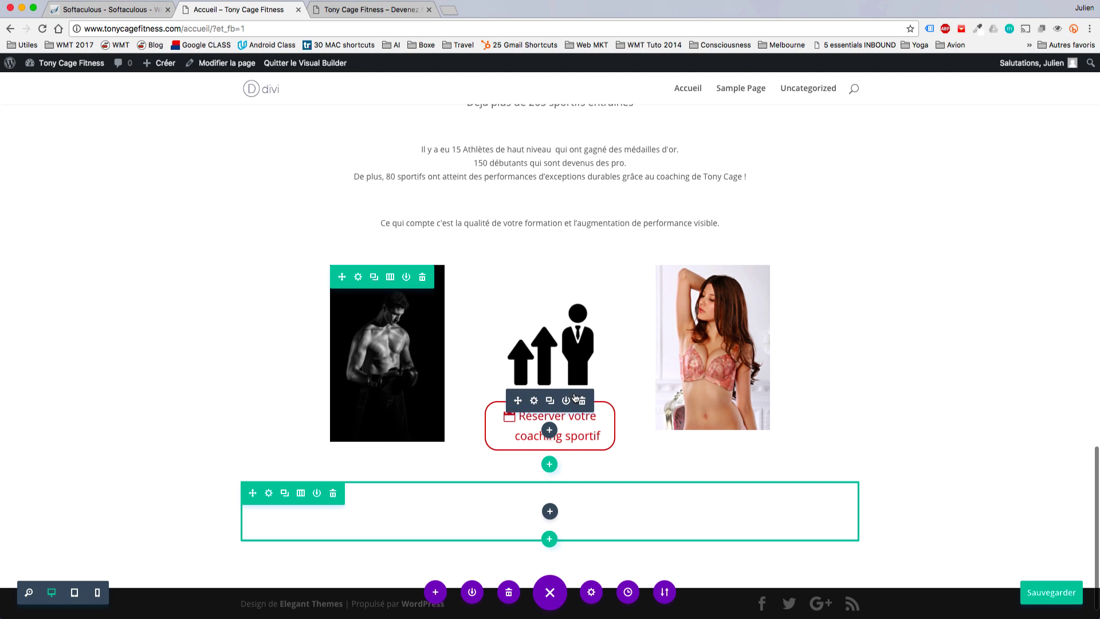
pyautogui.click(581, 400)
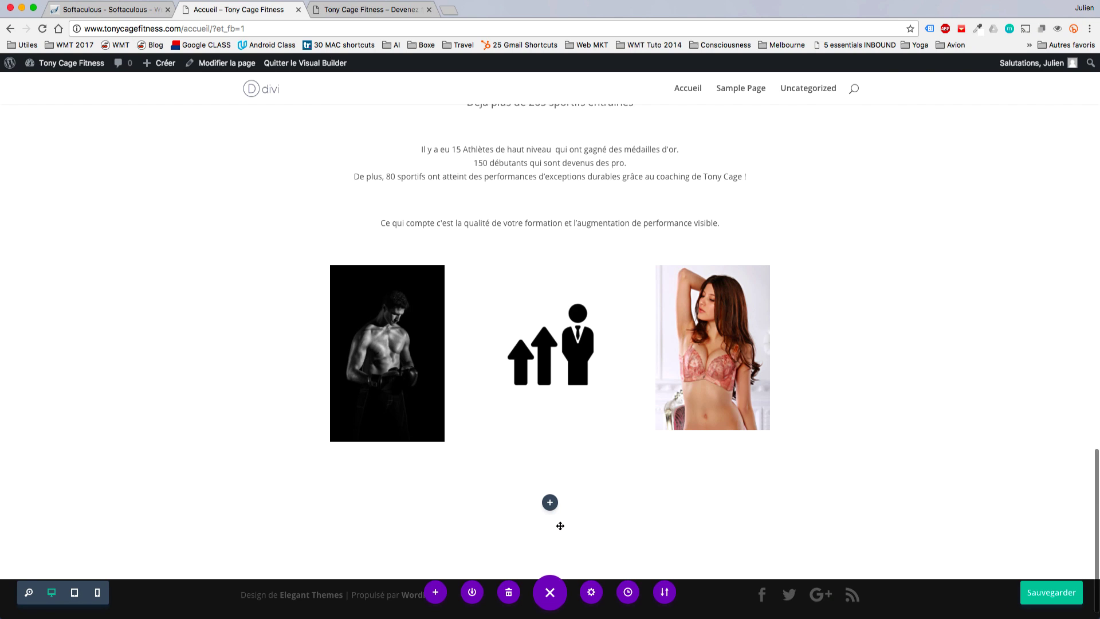
pyautogui.press('super+z')
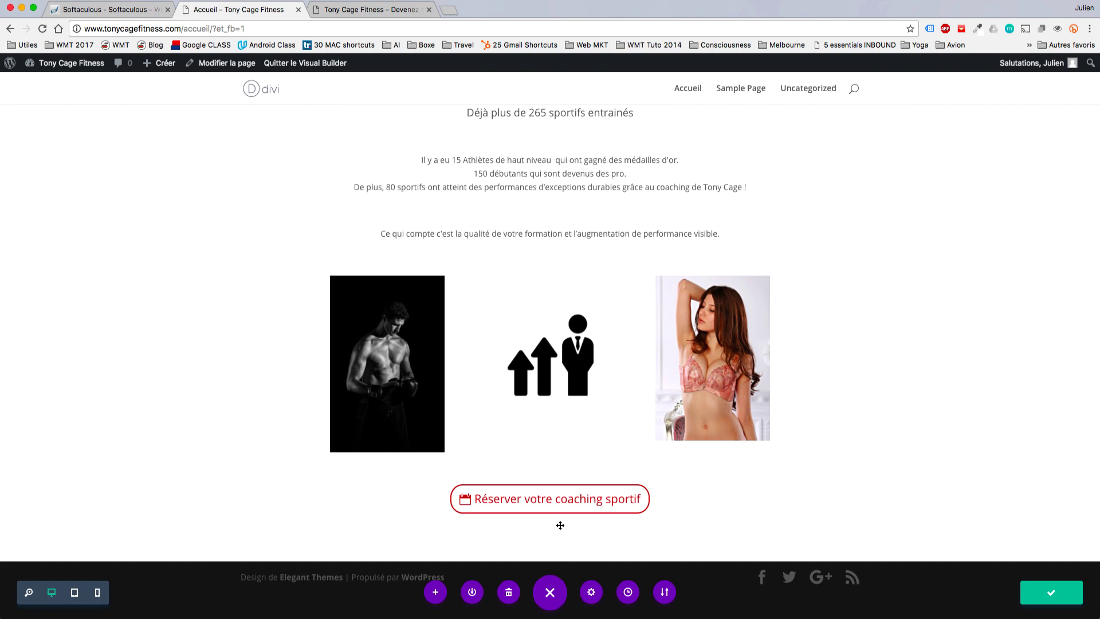
pyautogui.moveTo(563, 501)
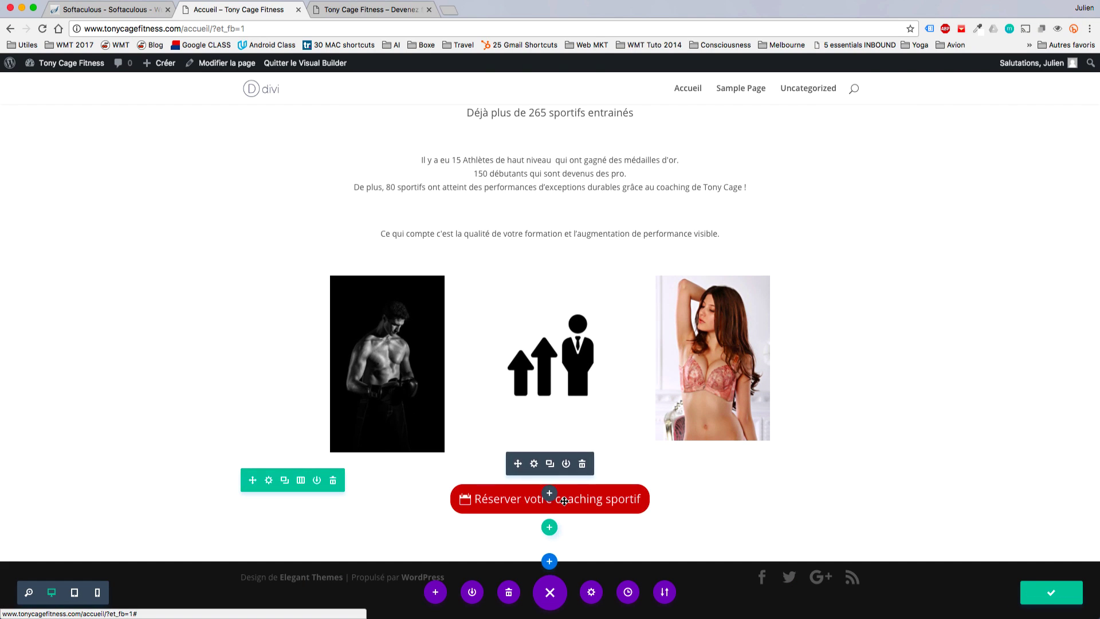
# Change the booking button's text to 'Voir les élèves'.
pyautogui.click(534, 463)
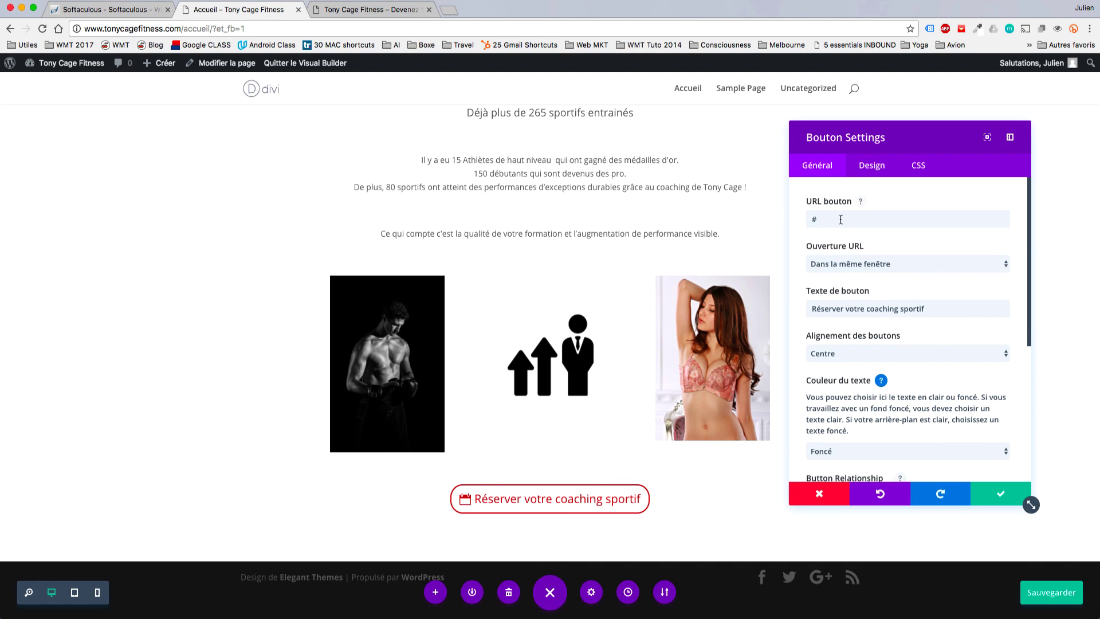
pyautogui.tripleClick(857, 308)
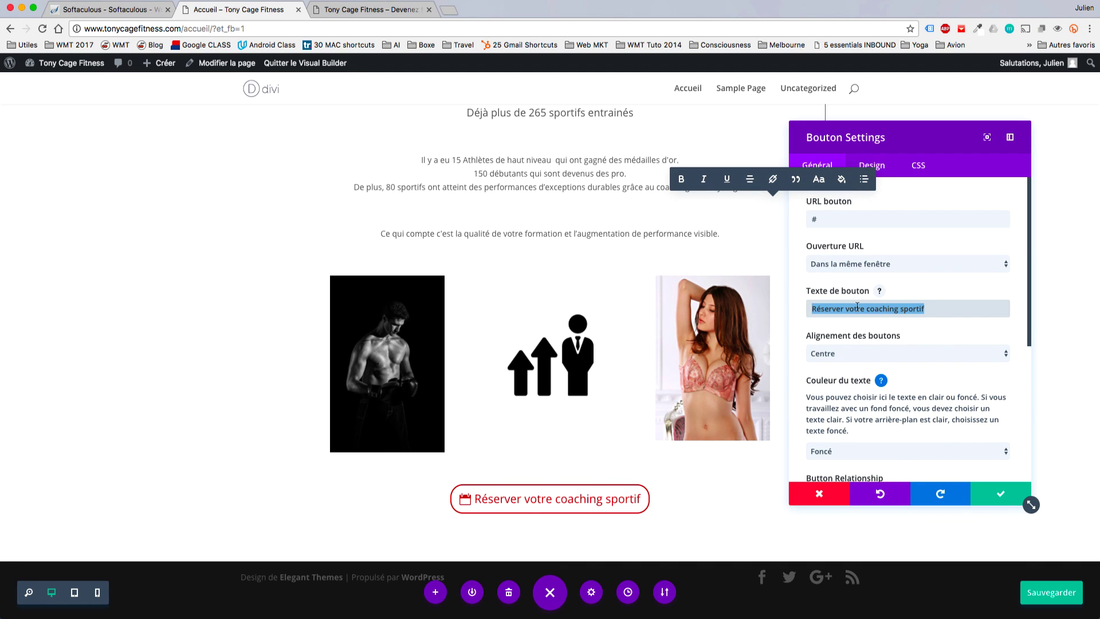
pyautogui.write('Voir les ')
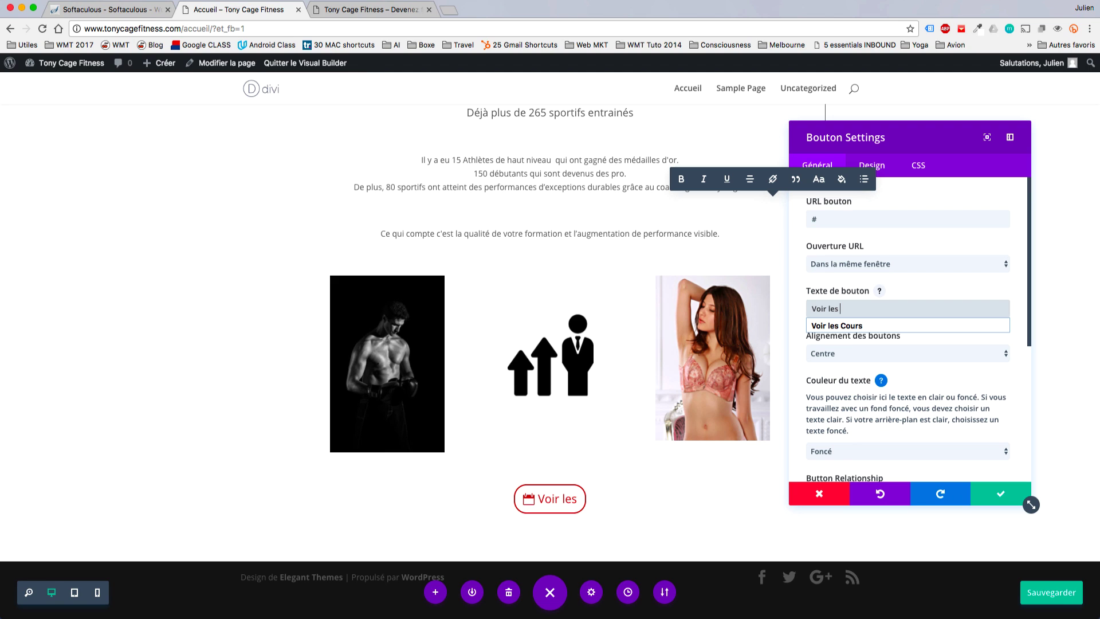
pyautogui.write('élèves')
pyautogui.scroll(-3, 979, 380)
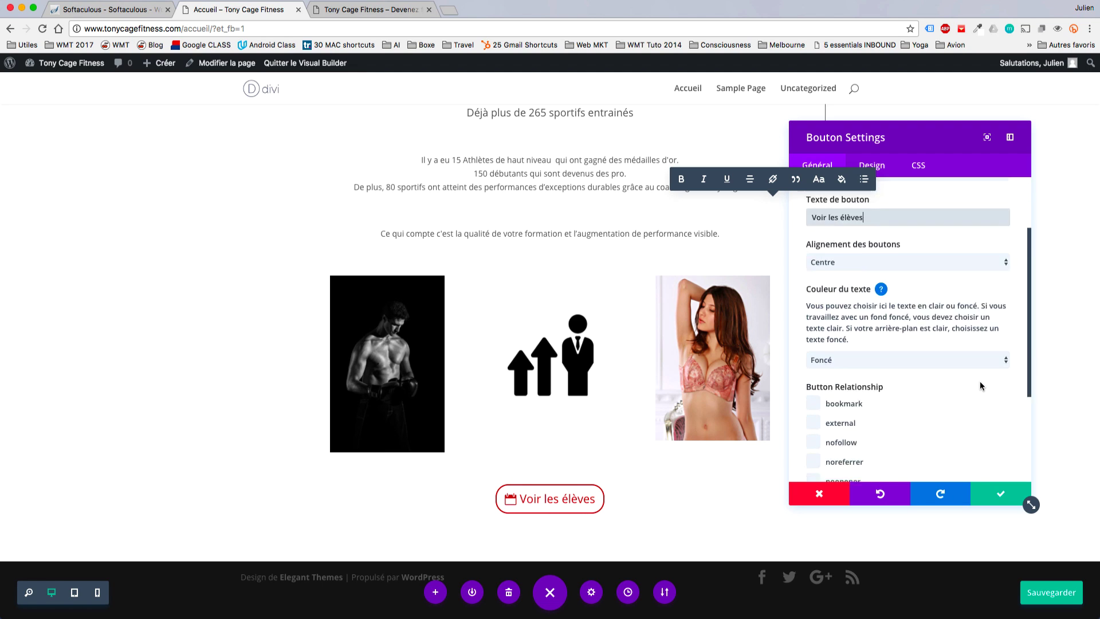
pyautogui.scroll(-3, 980, 380)
pyautogui.scroll(5, 980, 380)
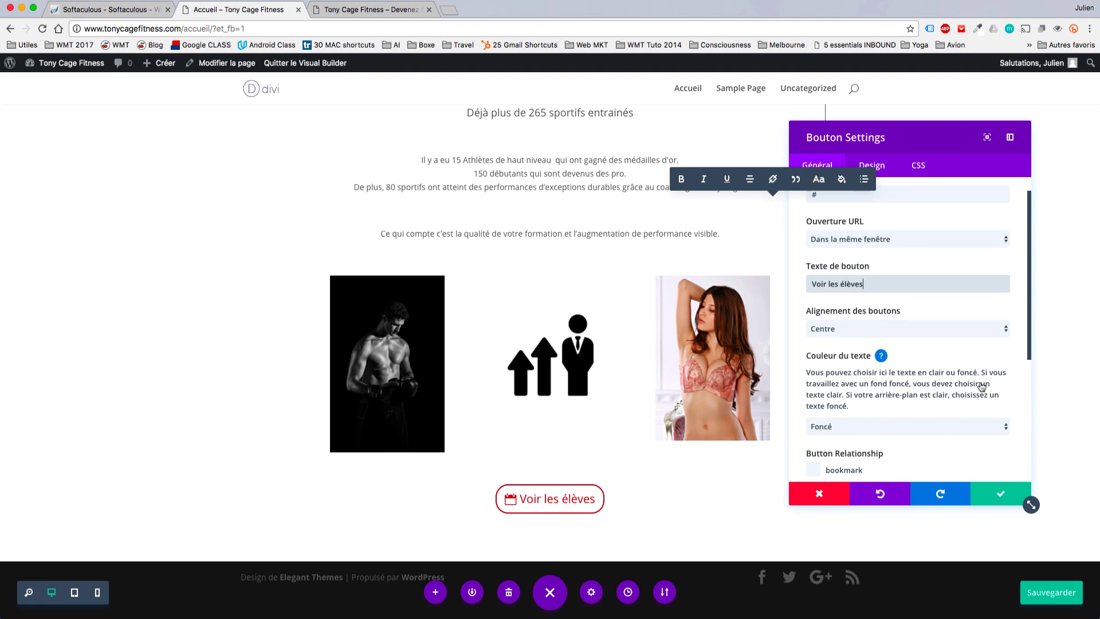
pyautogui.scroll(1, 981, 387)
# Choose the group-of-people icon for the button under Design > Bouton Icône.
pyautogui.click(896, 176)
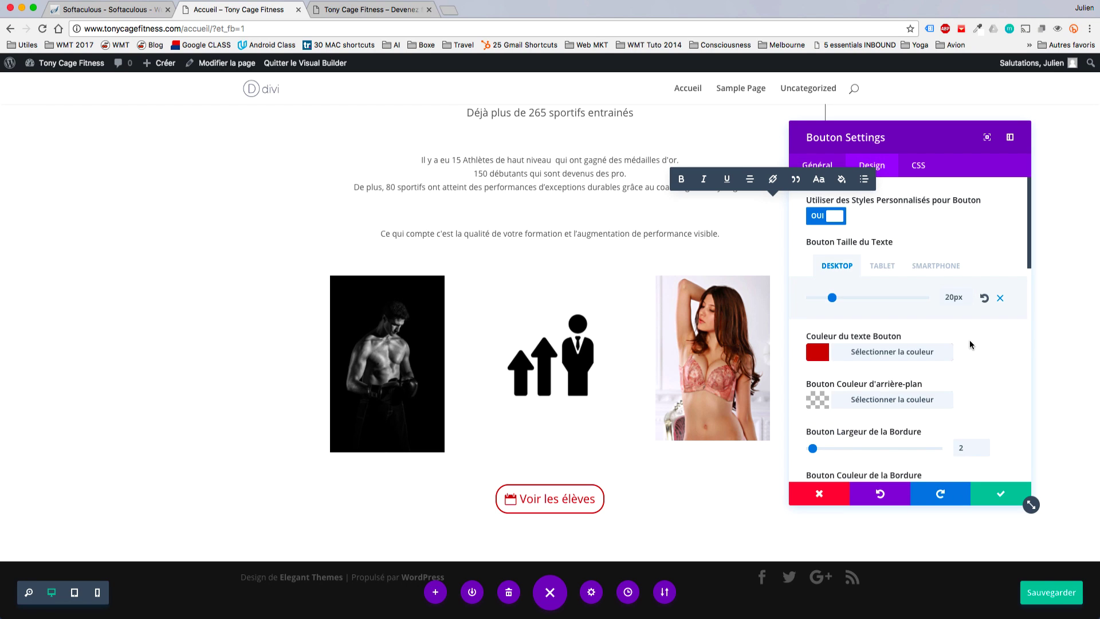
pyautogui.scroll(-8, 969, 340)
pyautogui.scroll(-10, 970, 342)
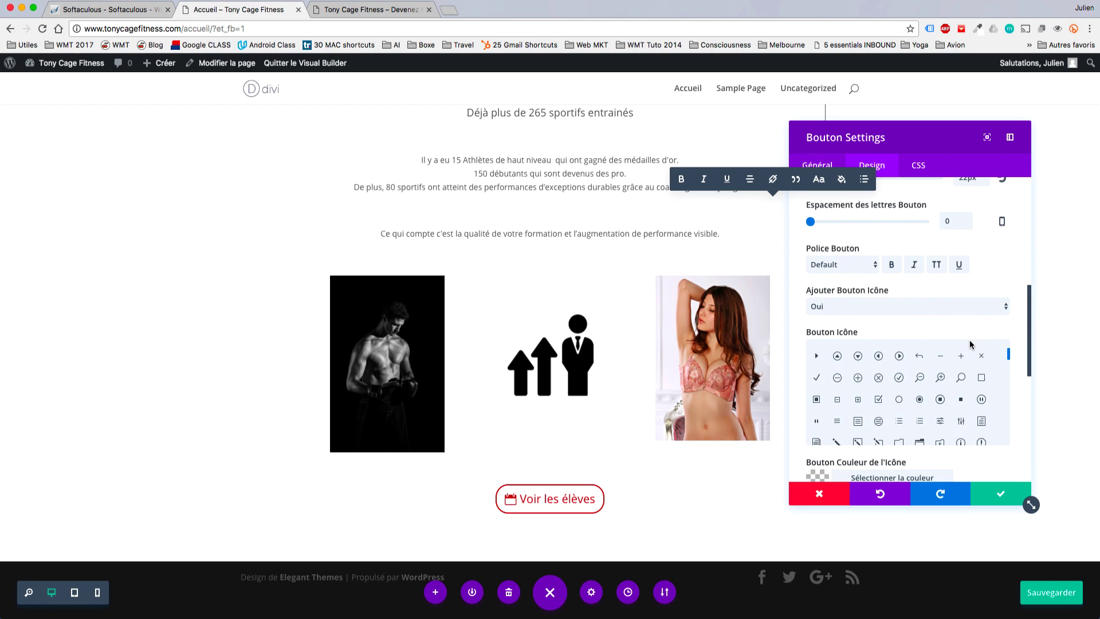
pyautogui.scroll(-5, 971, 349)
pyautogui.click(963, 384)
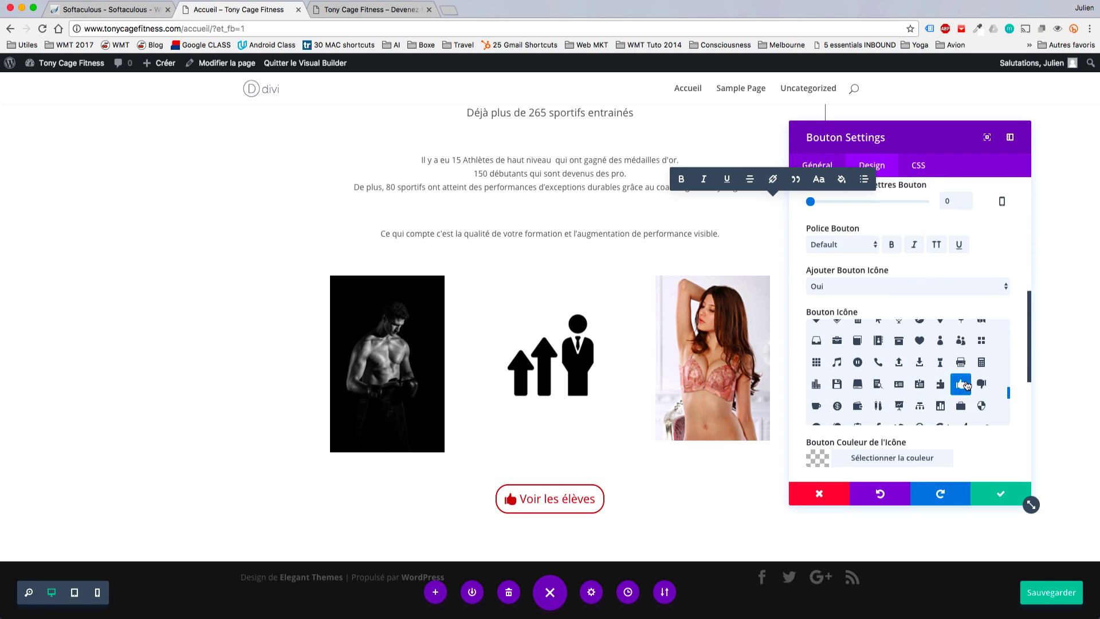
pyautogui.click(946, 359)
pyautogui.click(961, 341)
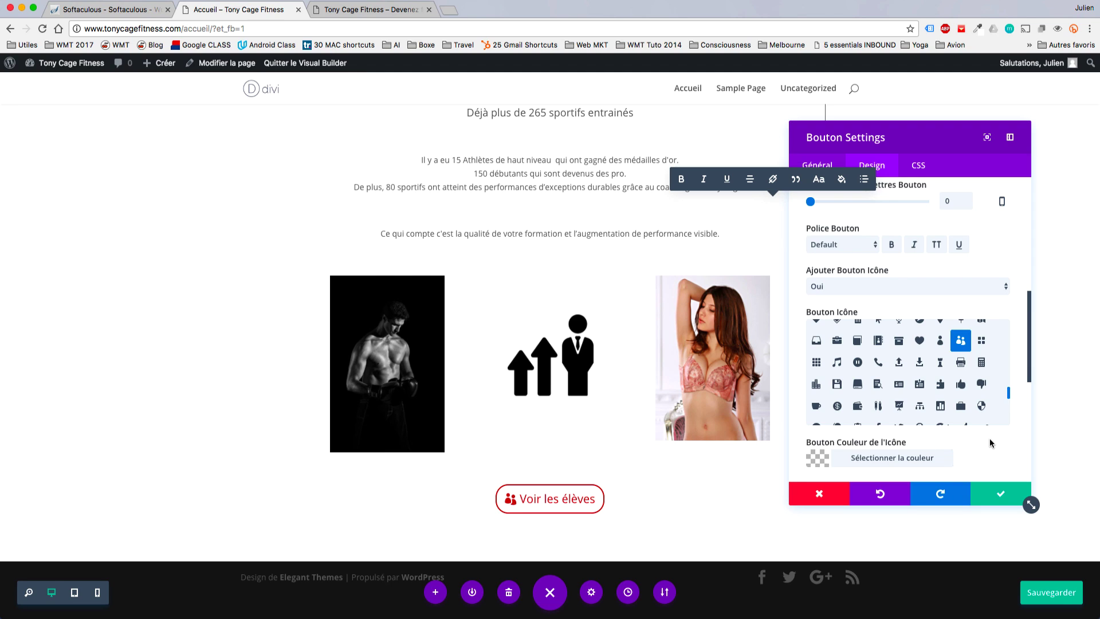
pyautogui.scroll(-3, 973, 439)
# Set the Voir les élèves button icon colour to #ed7b7b and save the button settings.
pyautogui.click(821, 397)
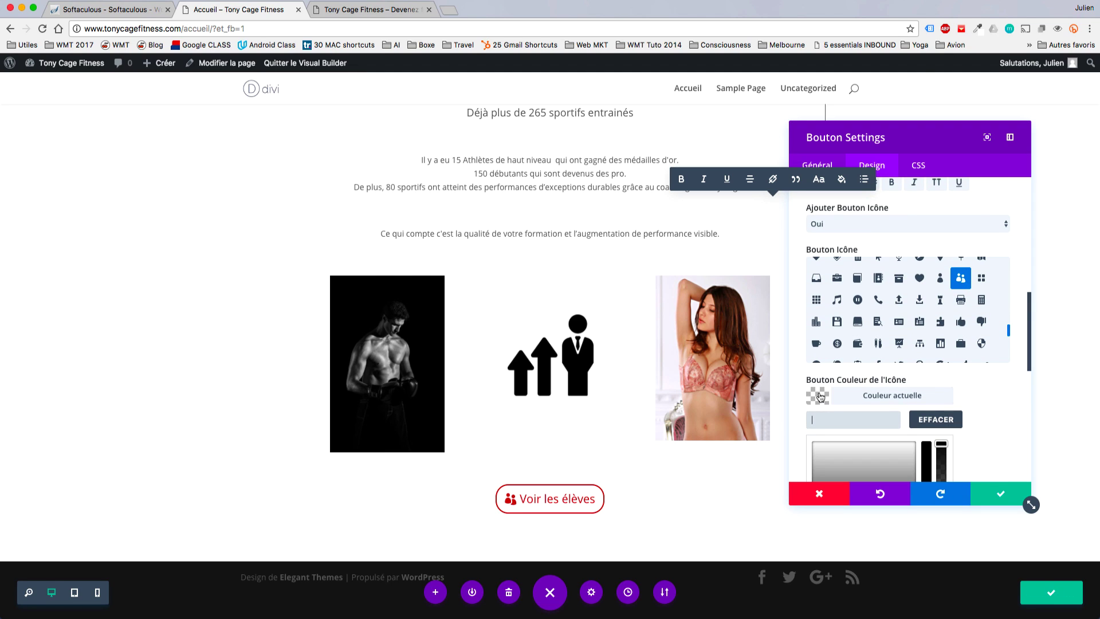
pyautogui.scroll(-8, 997, 428)
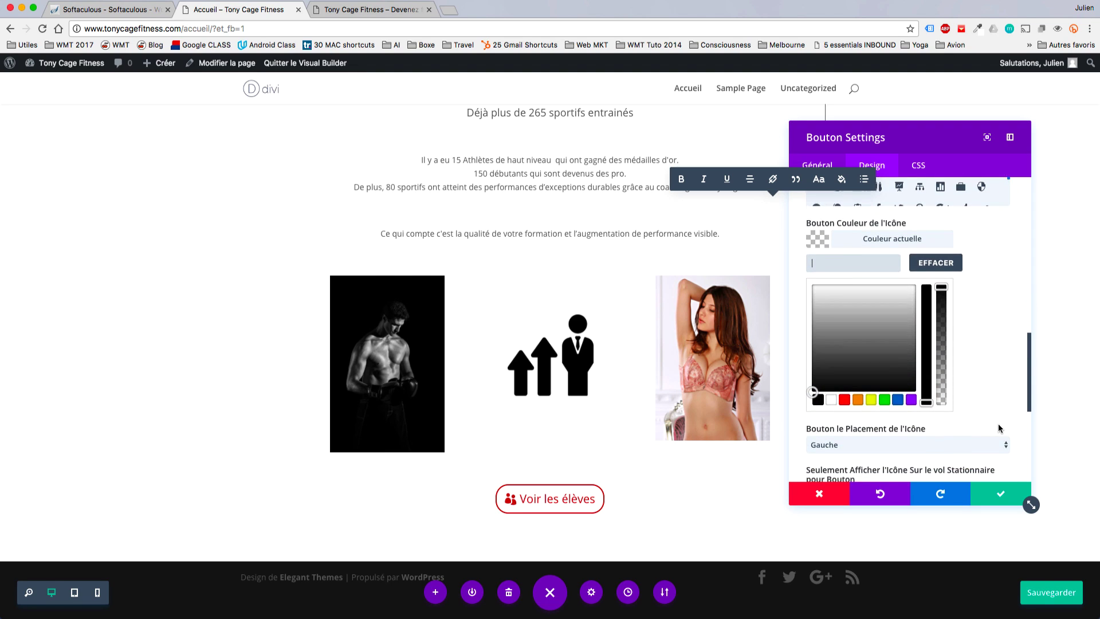
pyautogui.click(844, 399)
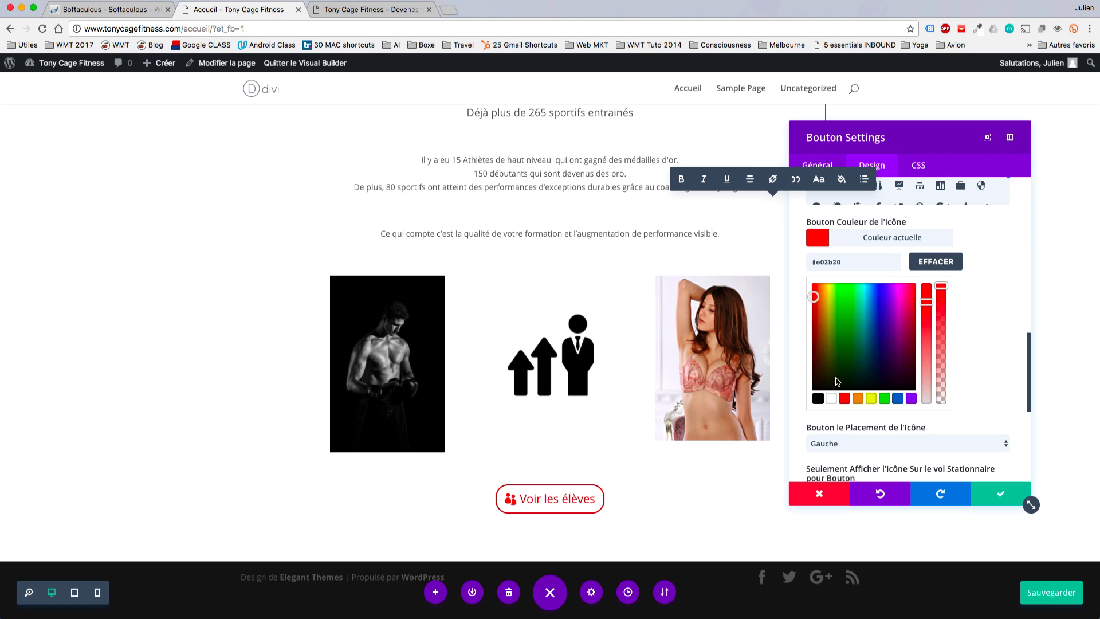
pyautogui.moveTo(814, 296)
pyautogui.mouseDown()
pyautogui.moveTo(868, 291)
pyautogui.moveTo(854, 287)
pyautogui.moveTo(815, 304)
pyautogui.moveTo(896, 308)
pyautogui.mouseUp()
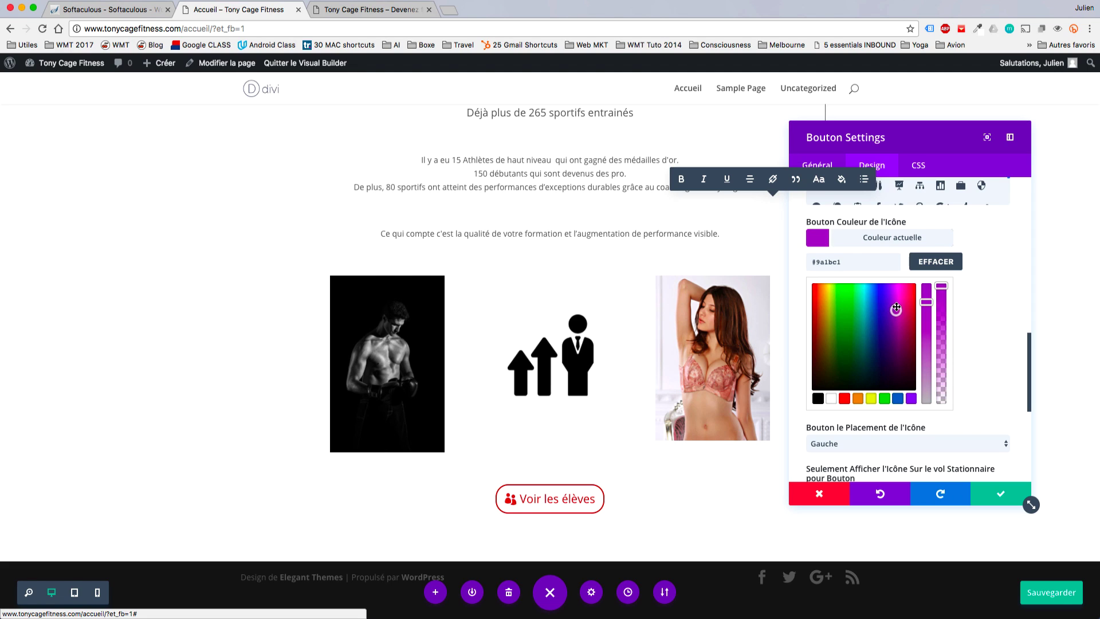
pyautogui.moveTo(826, 307)
pyautogui.mouseDown()
pyautogui.moveTo(812, 299)
pyautogui.moveTo(813, 324)
pyautogui.mouseUp()
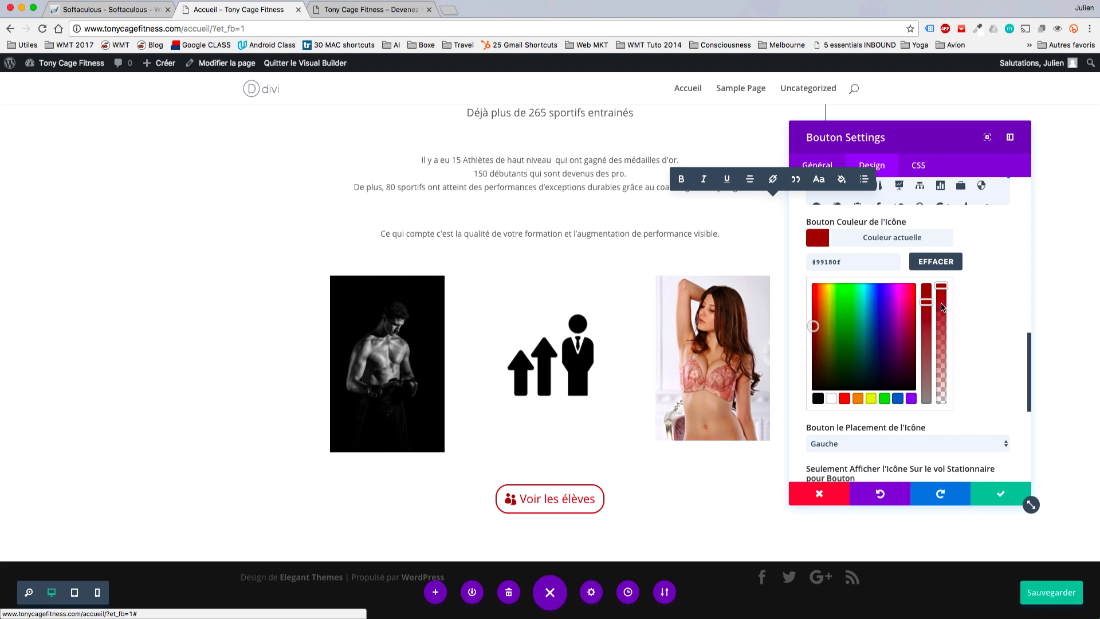
pyautogui.moveTo(925, 304); pyautogui.dragTo(925, 326)
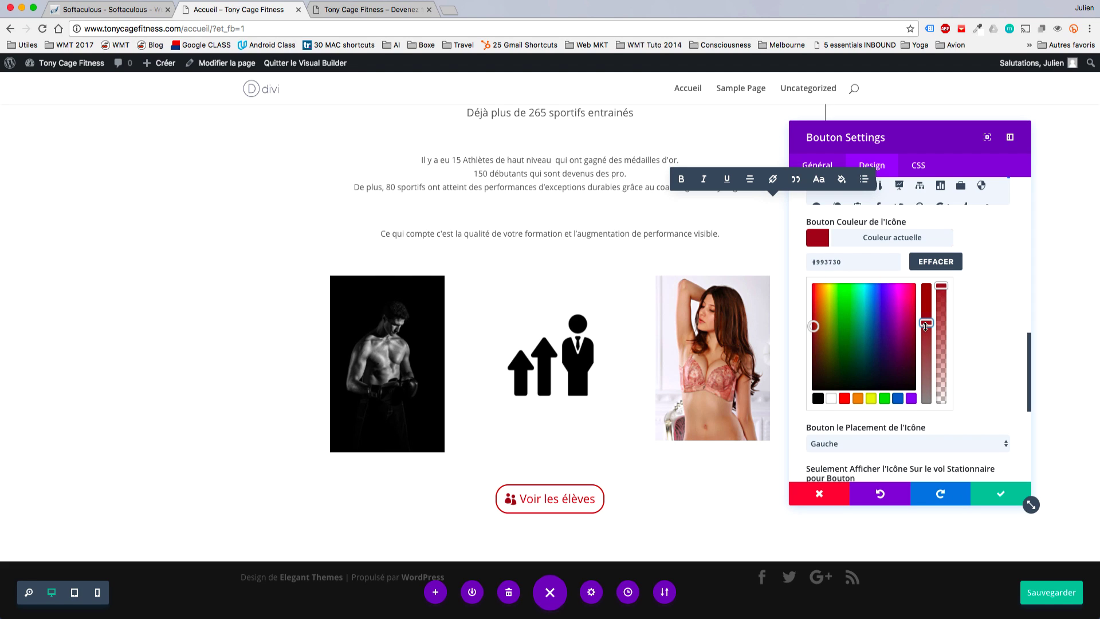
pyautogui.moveTo(814, 326); pyautogui.dragTo(822, 327)
pyautogui.moveTo(823, 320)
pyautogui.mouseDown()
pyautogui.moveTo(814, 301)
pyautogui.moveTo(811, 335)
pyautogui.mouseUp()
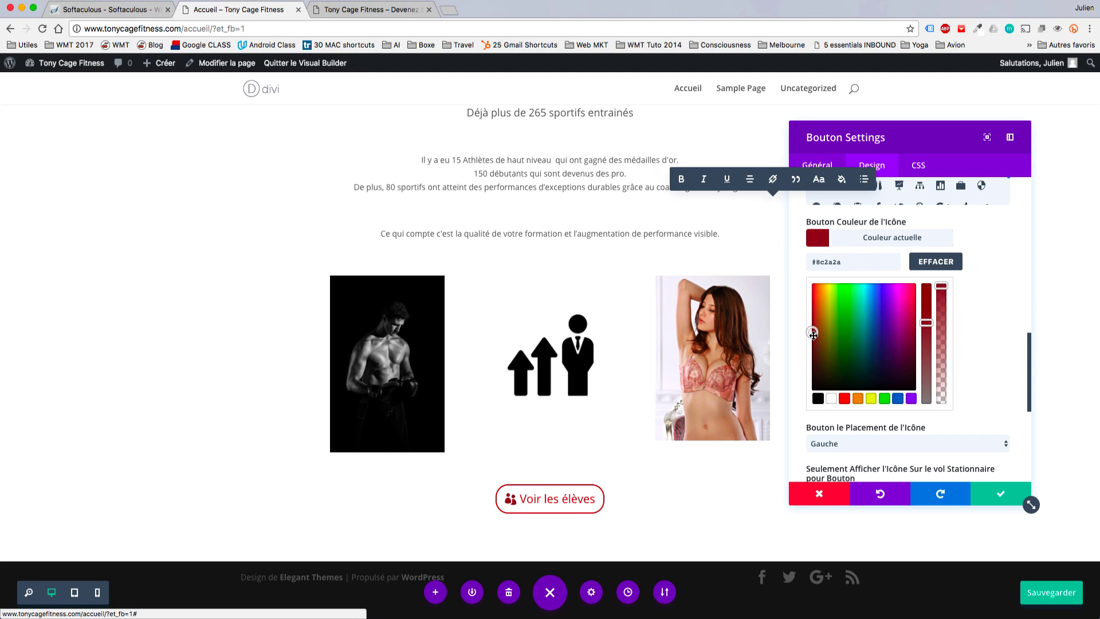
pyautogui.click(853, 262)
pyautogui.write('#ed7b7b')
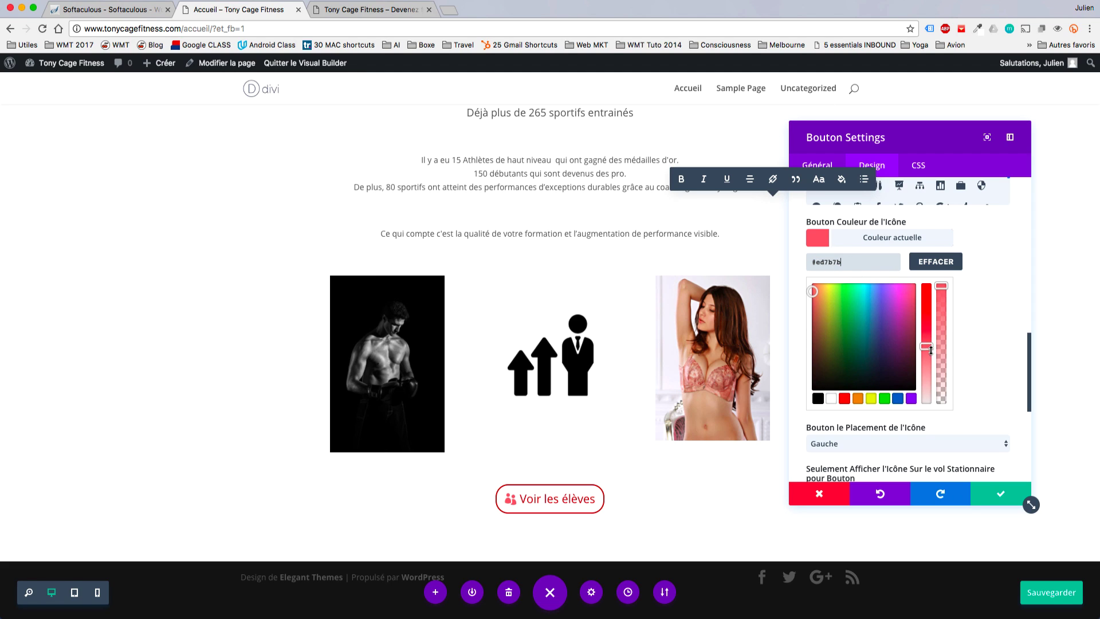
pyautogui.click(999, 493)
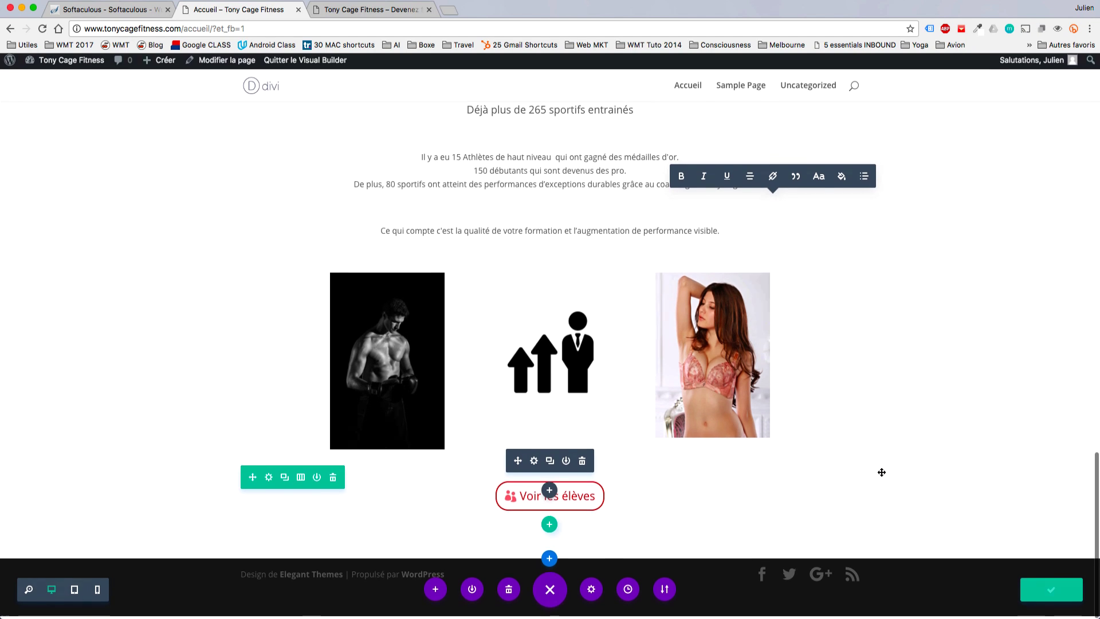
# Add a new regular section with a one-column row holding a call-to-action module.
pyautogui.click(550, 563)
pyautogui.click(479, 528)
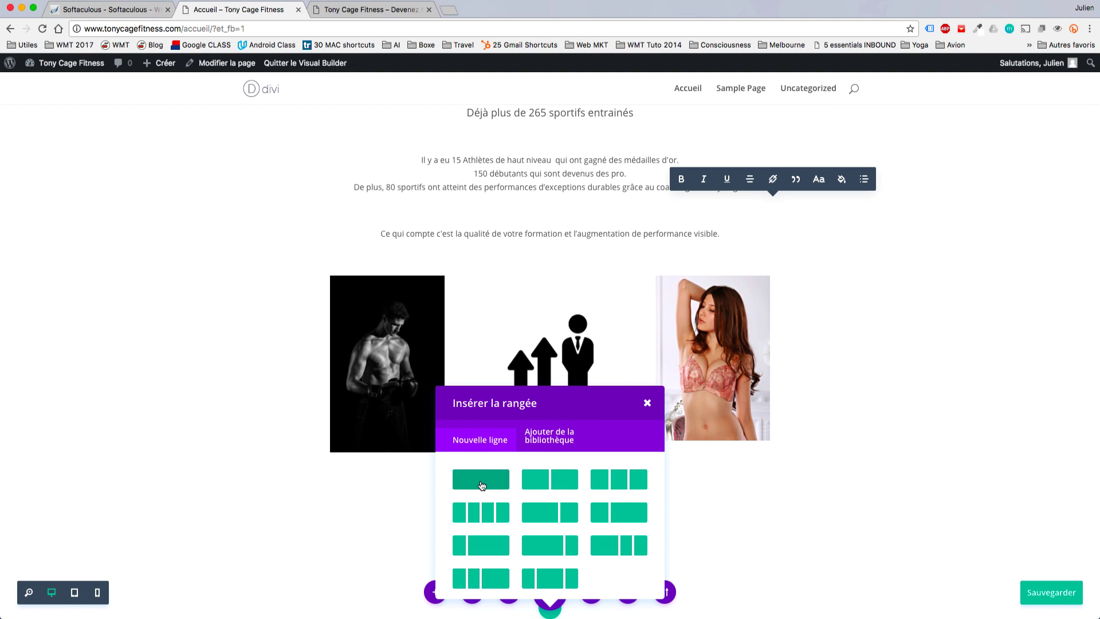
pyautogui.click(481, 485)
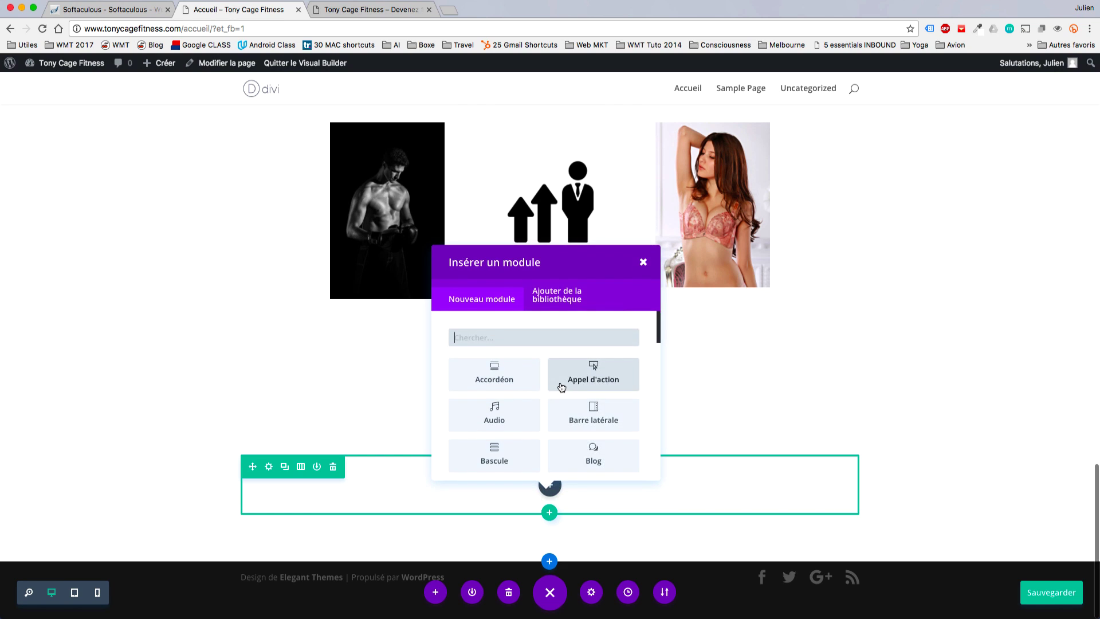
pyautogui.click(562, 387)
# Title the call-to-action Blog and give it a #b82a20 background colour.
pyautogui.click(870, 219)
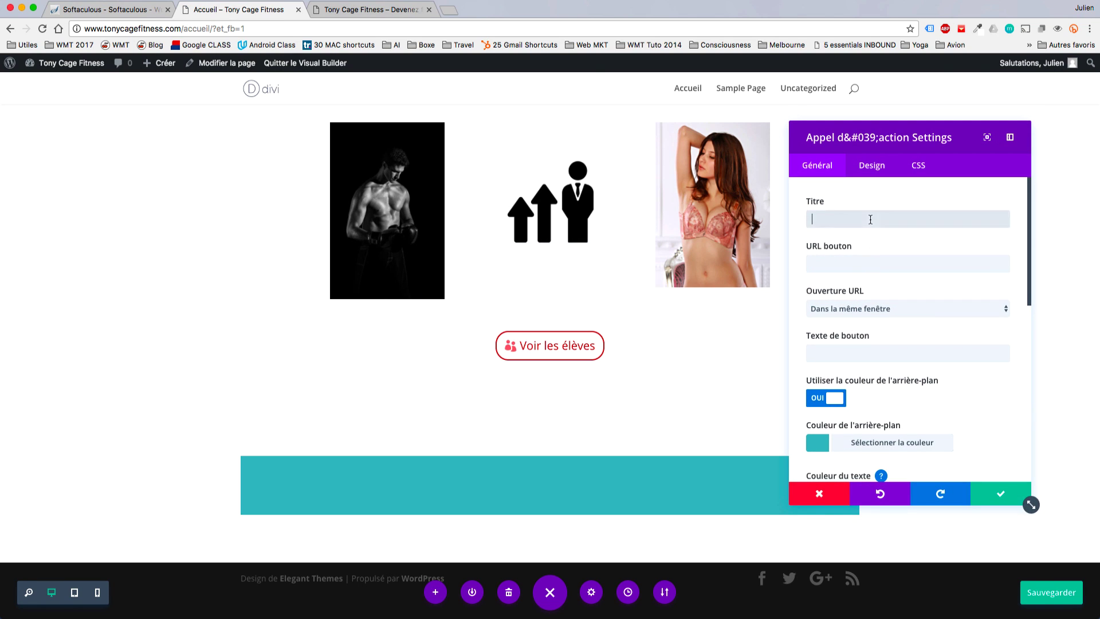
pyautogui.write('Blog')
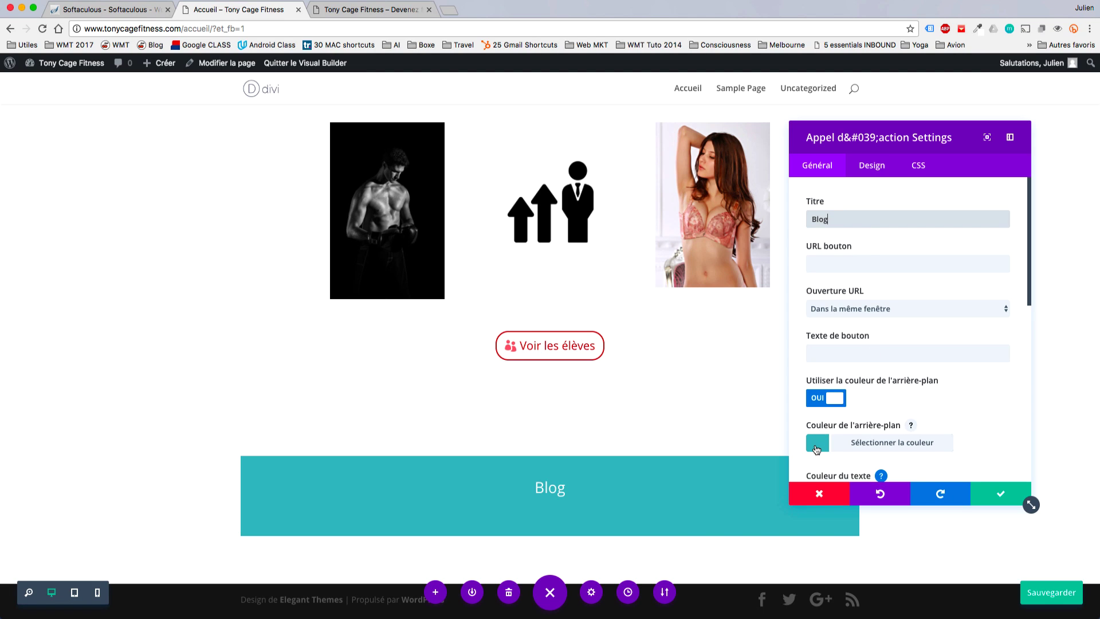
pyautogui.click(816, 447)
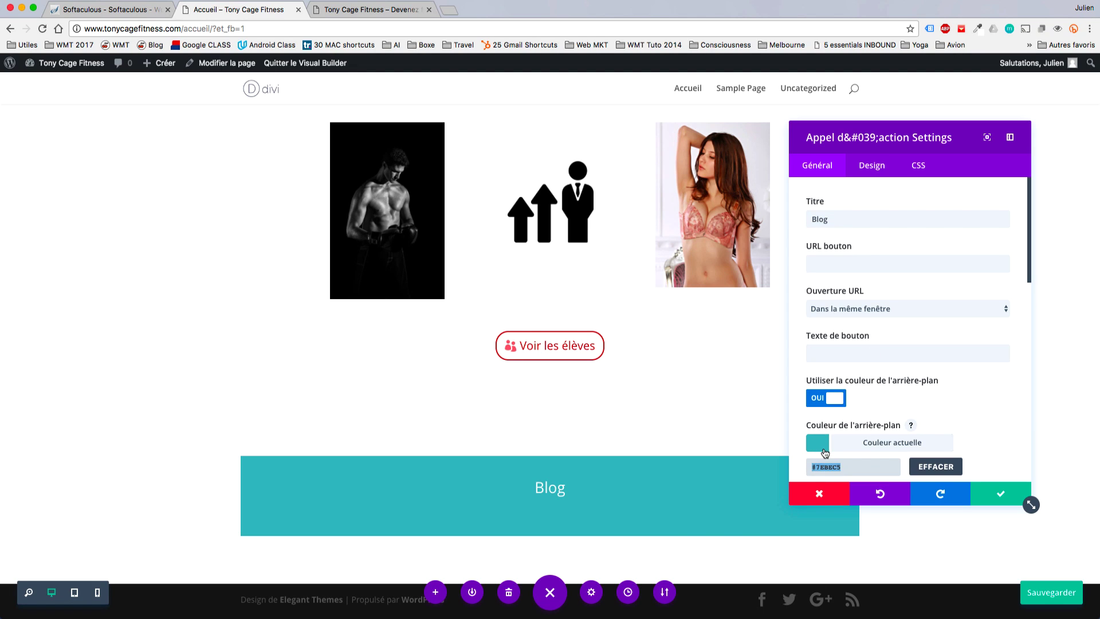
pyautogui.write('#b82a20')
pyautogui.scroll(-3, 902, 376)
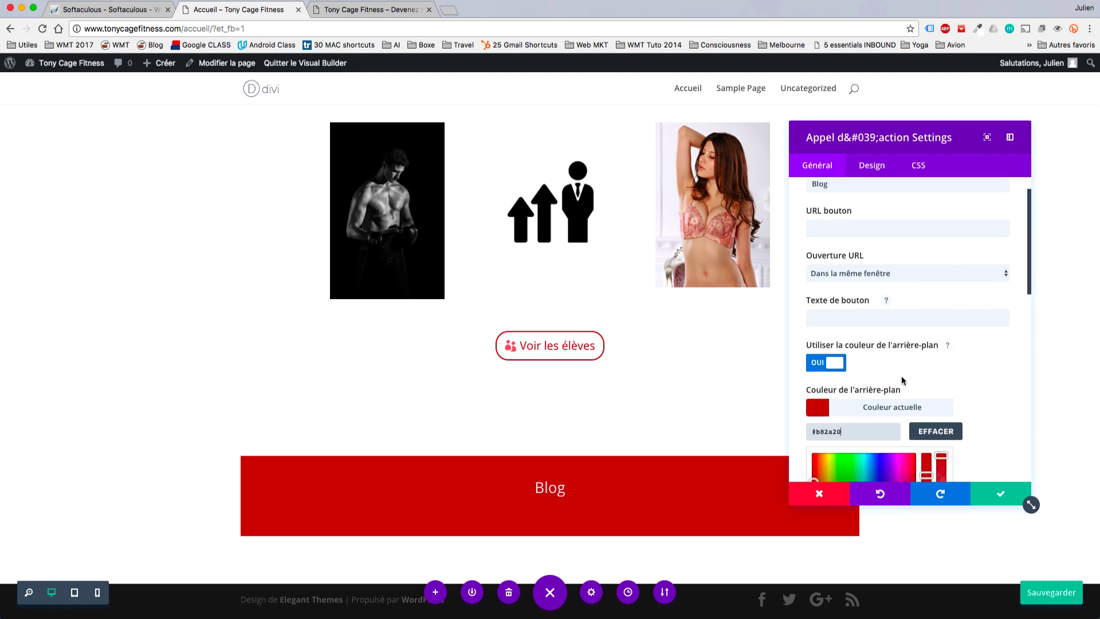
pyautogui.scroll(-3, 902, 378)
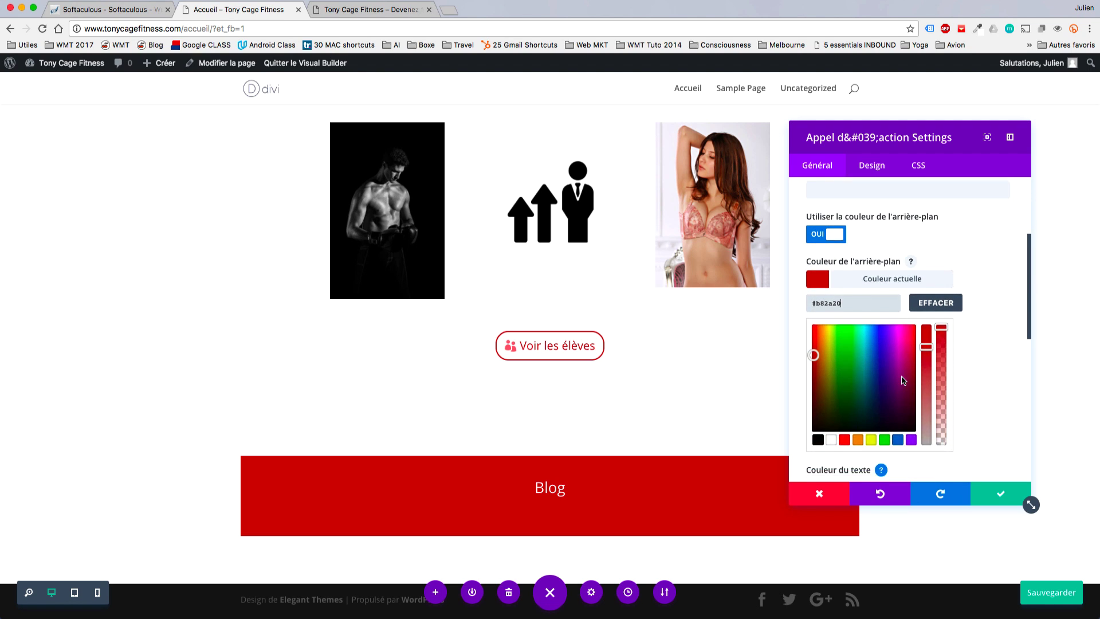
pyautogui.scroll(2, 890, 343)
# Set the button text to 'Voir le blog' and its URL to #.
pyautogui.click(854, 285)
pyautogui.write('Voir le blog')
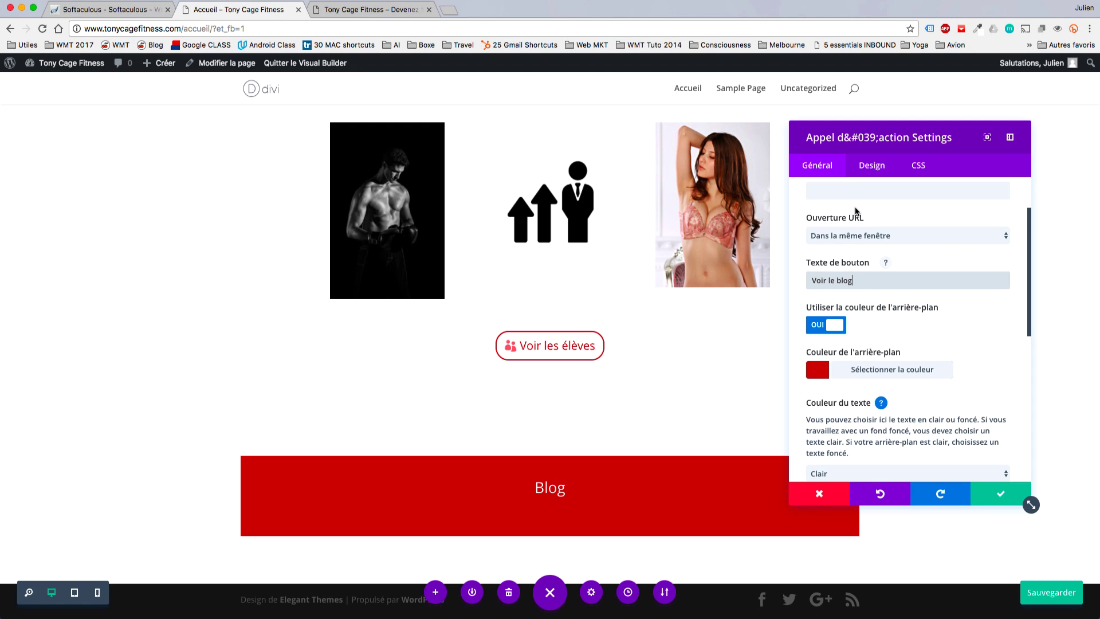
pyautogui.click(852, 196)
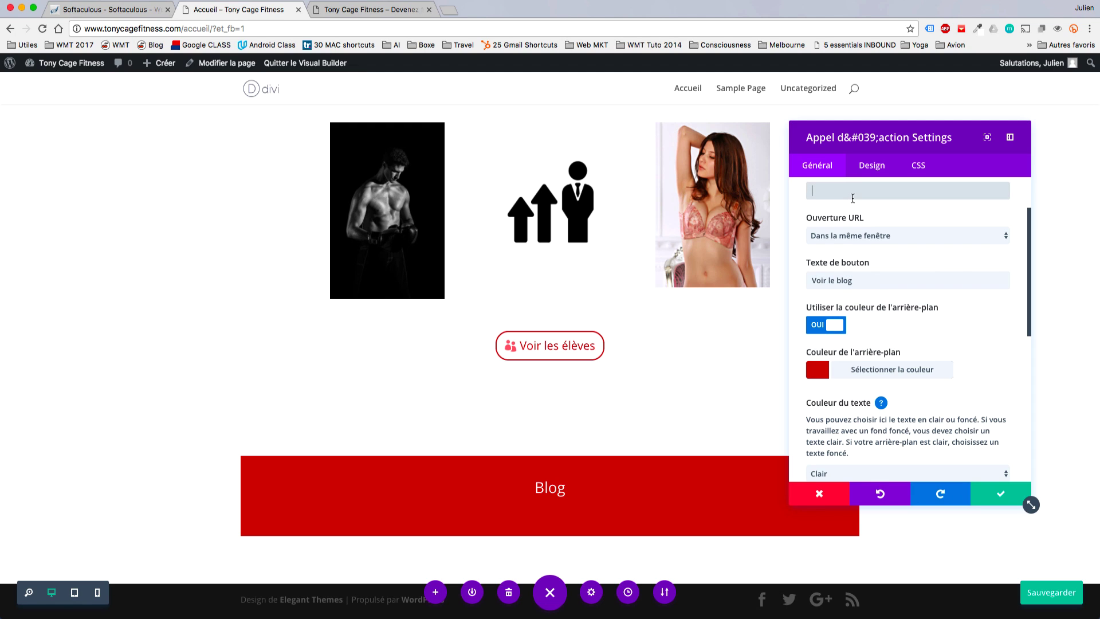
pyautogui.scroll(2, 853, 198)
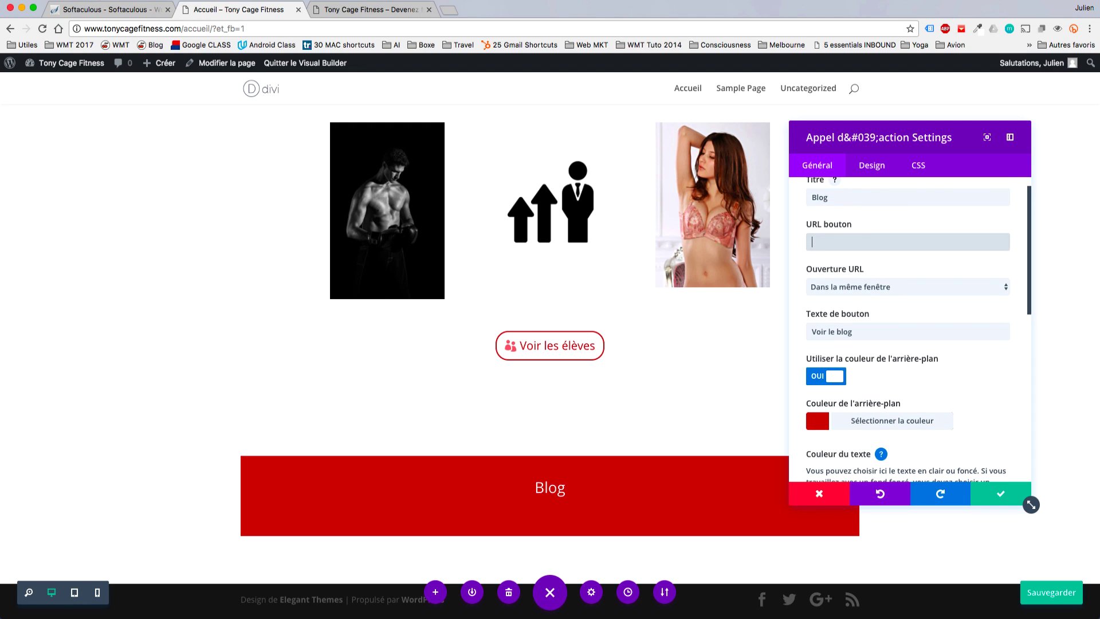
pyautogui.write('#')
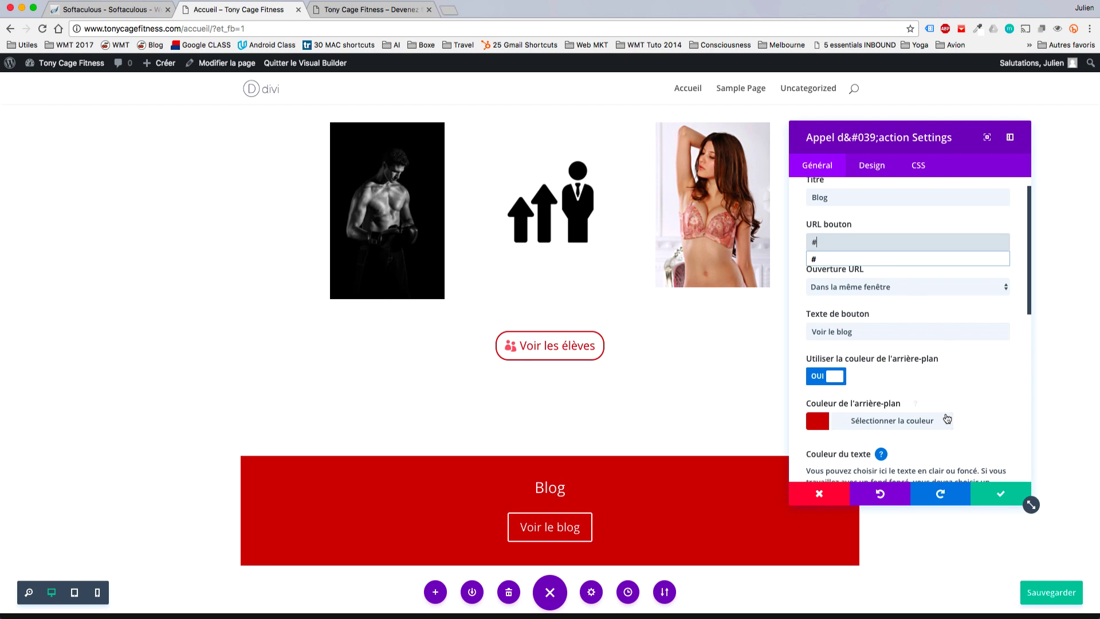
pyautogui.scroll(-6, 946, 418)
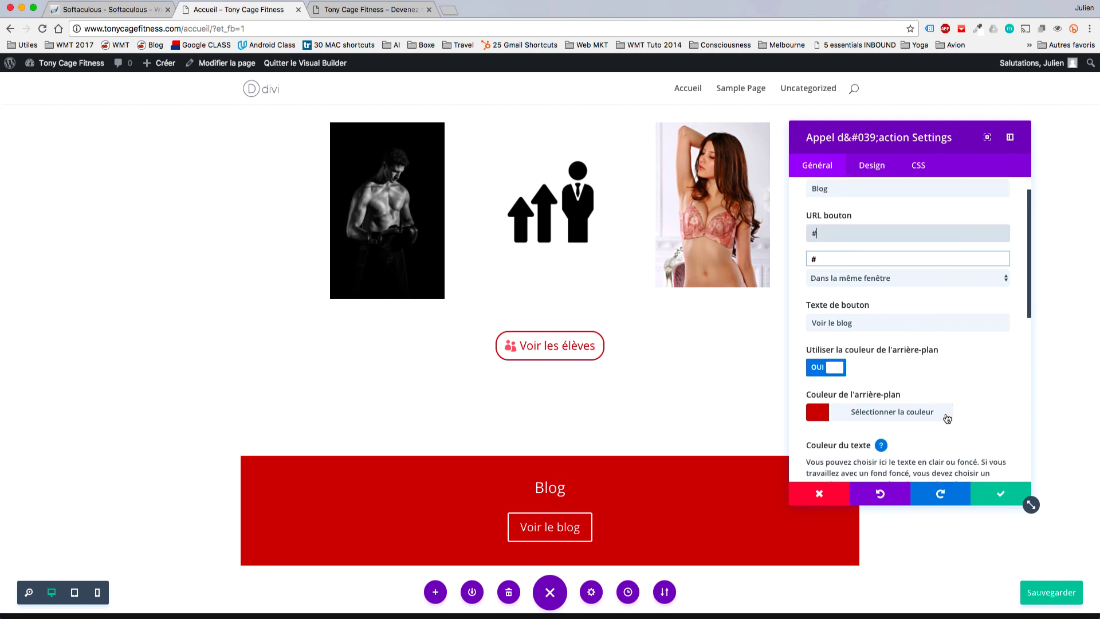
pyautogui.scroll(-2, 947, 418)
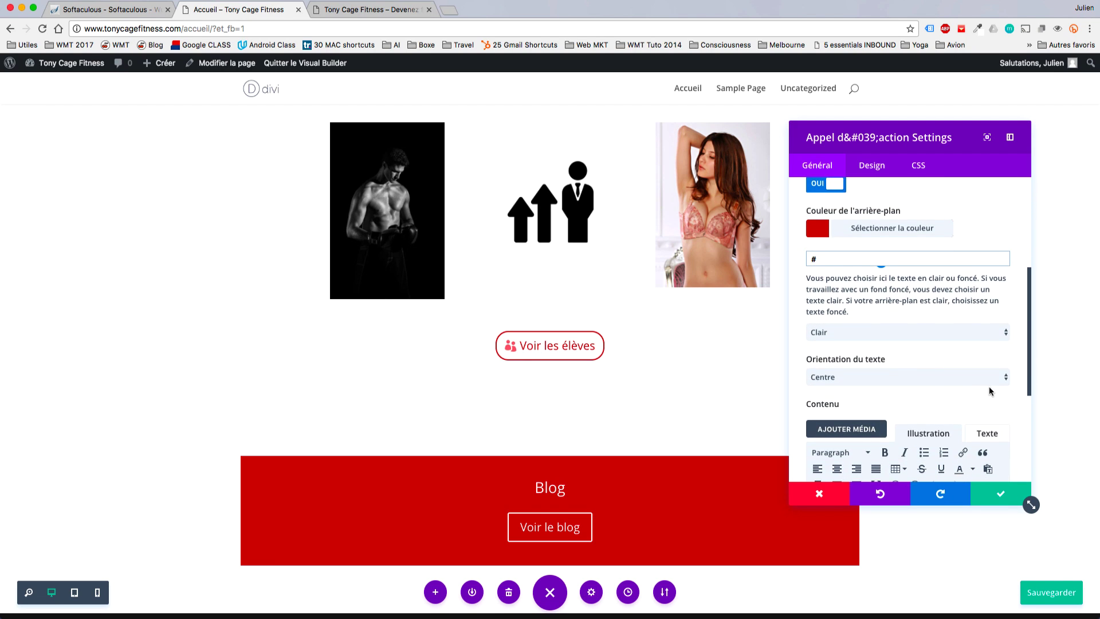
pyautogui.scroll(-4, 989, 392)
# Paste the description into the content and save the call-to-action settings.
pyautogui.click(959, 399)
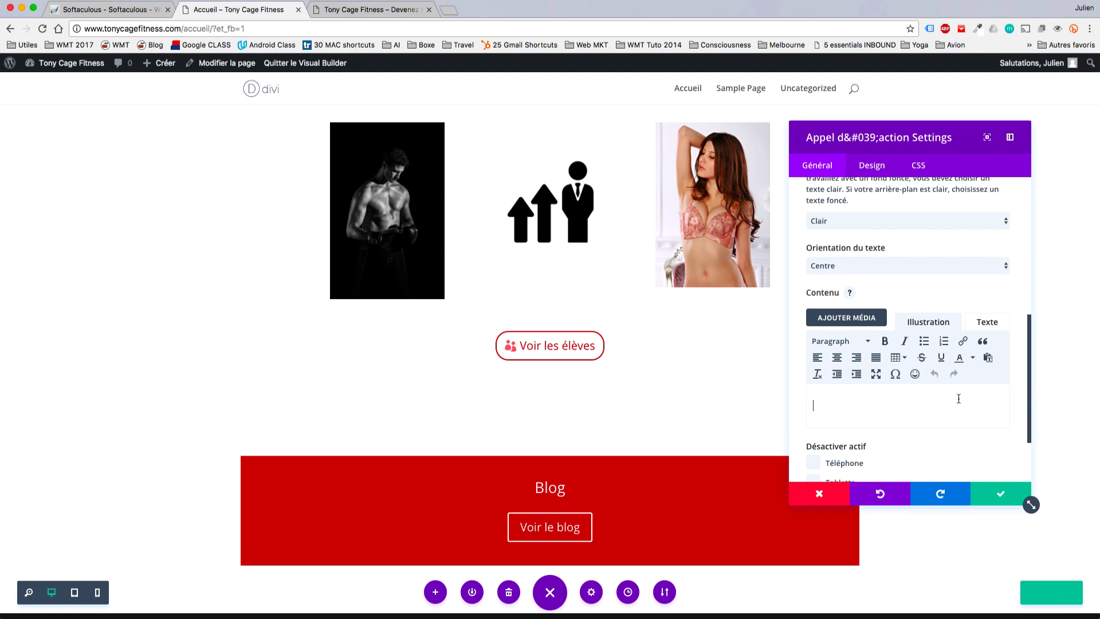
pyautogui.hotkey('ctrl', 'v')
pyautogui.click(996, 489)
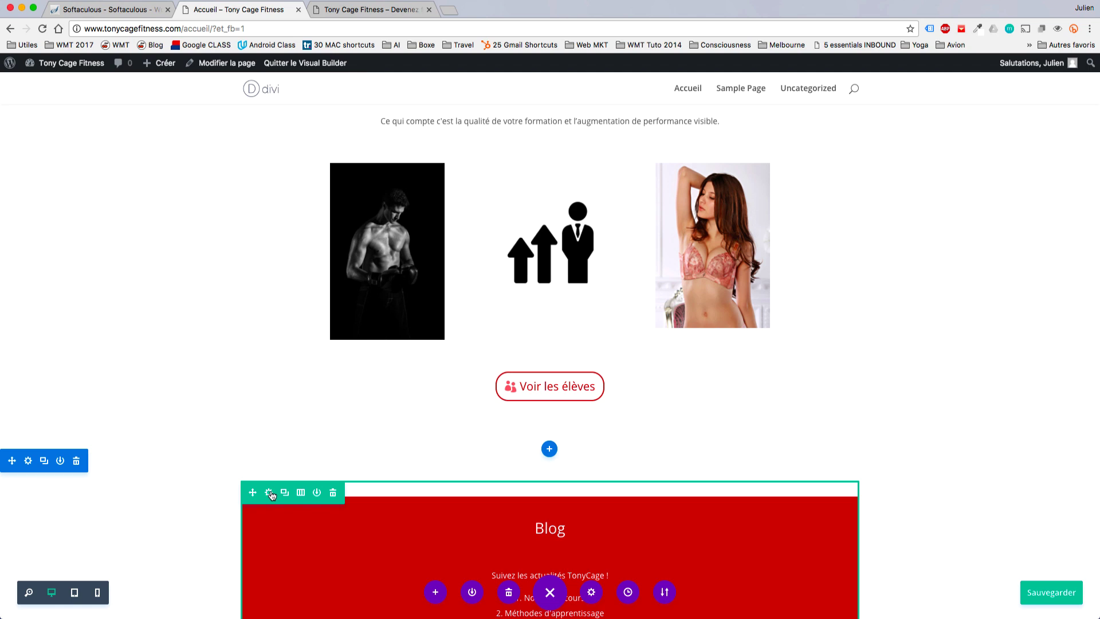
# Make the Blog row full width with a custom gutter width of 1.
pyautogui.click(270, 492)
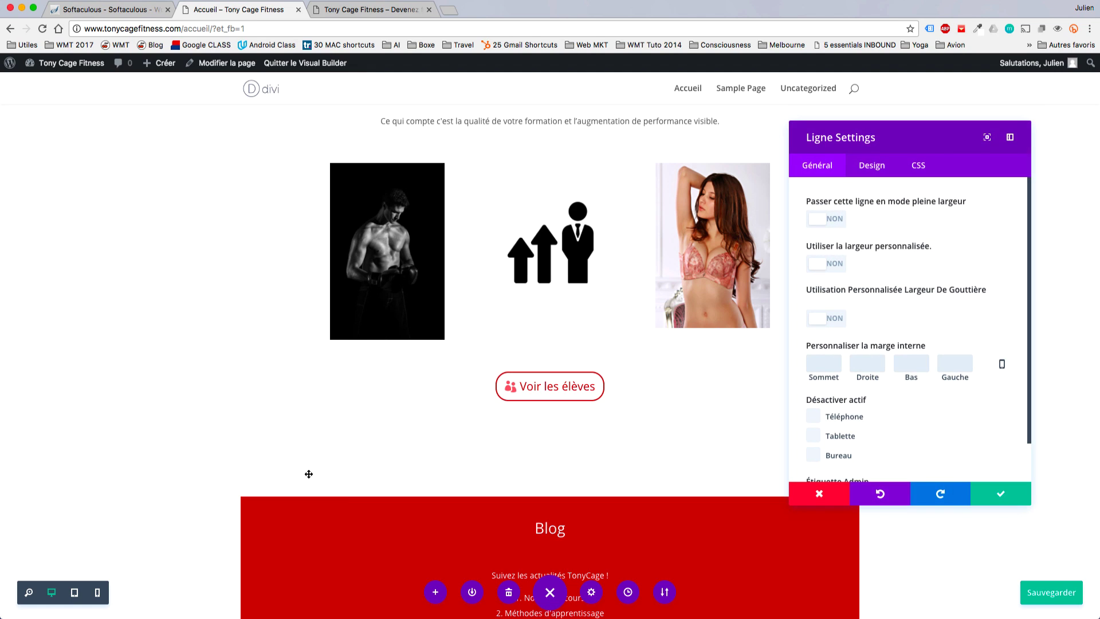
pyautogui.click(823, 221)
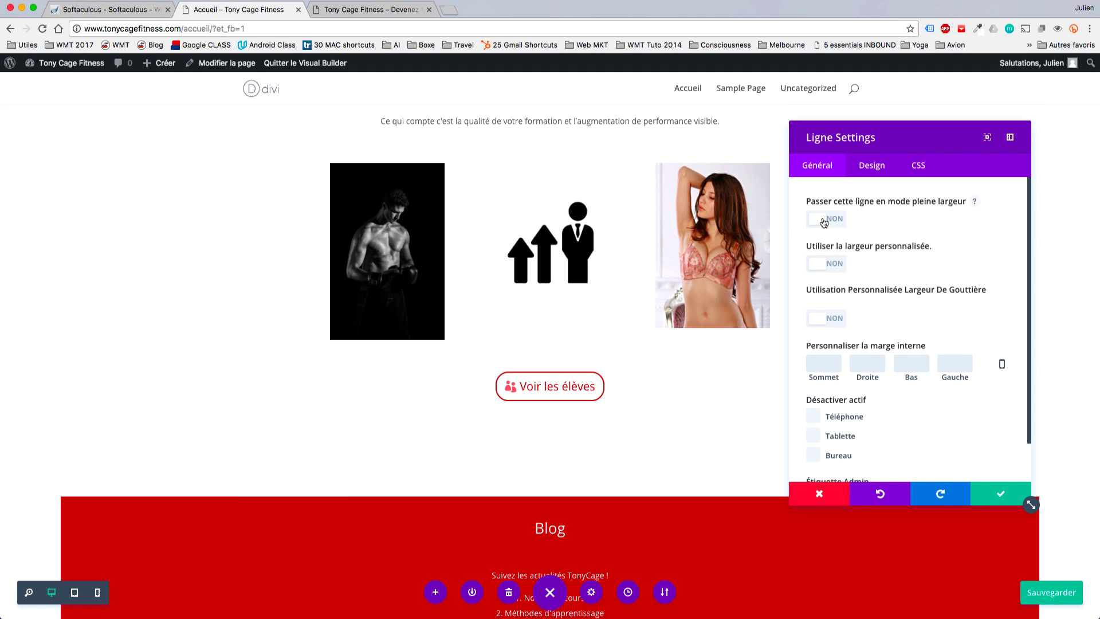
pyautogui.click(825, 319)
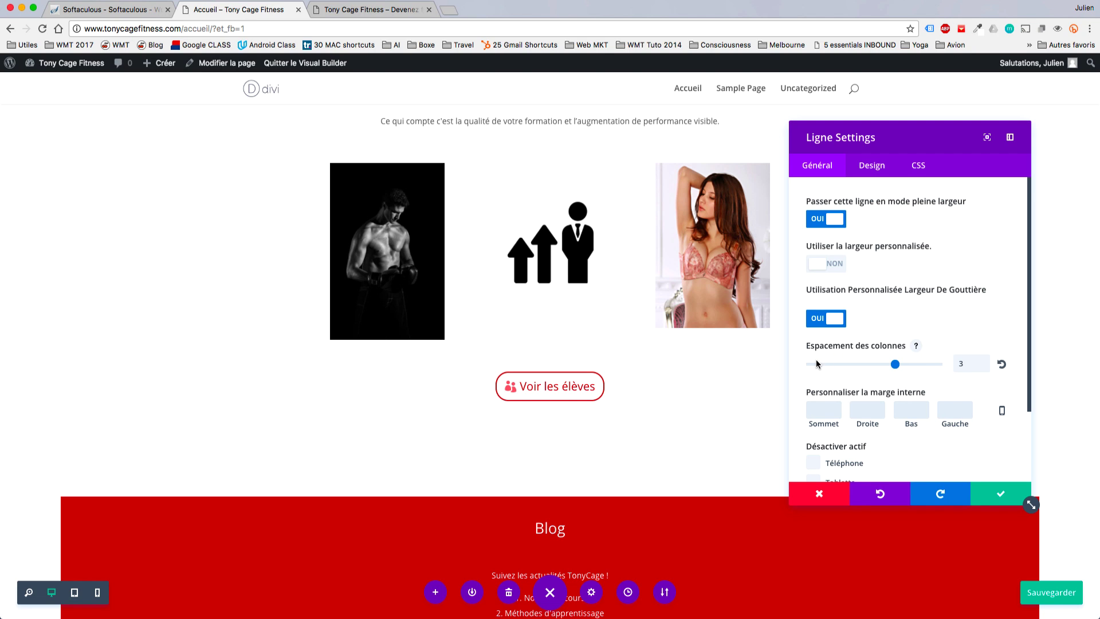
pyautogui.click(817, 365)
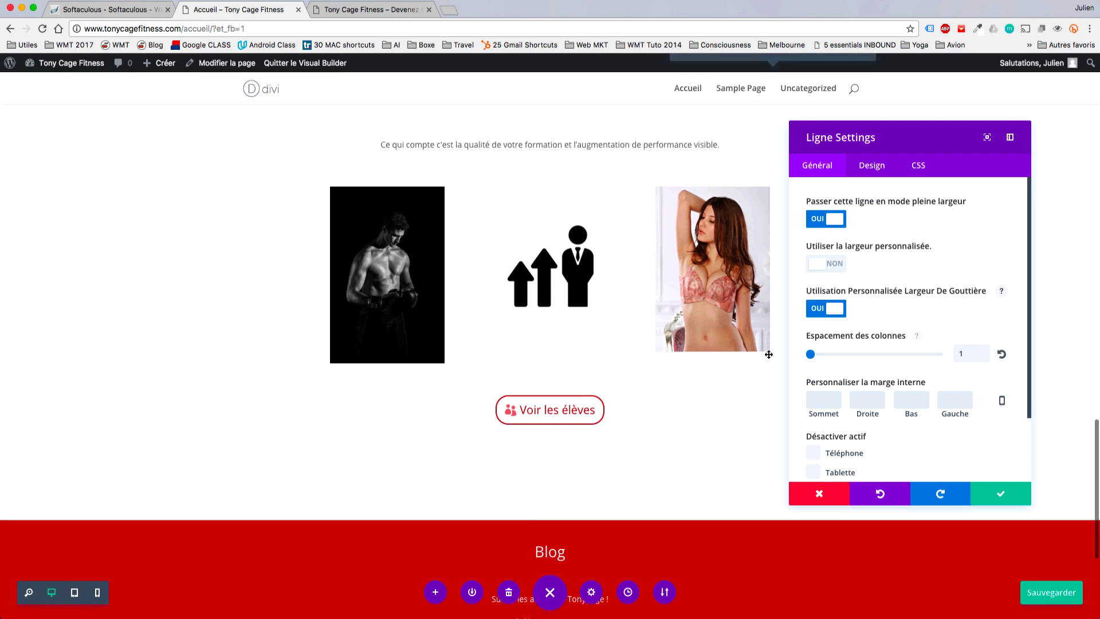
# Delete the extra blank lines in the Mes élèves text and confirm the row settings.
pyautogui.scroll(2, 768, 354)
pyautogui.scroll(5, 769, 354)
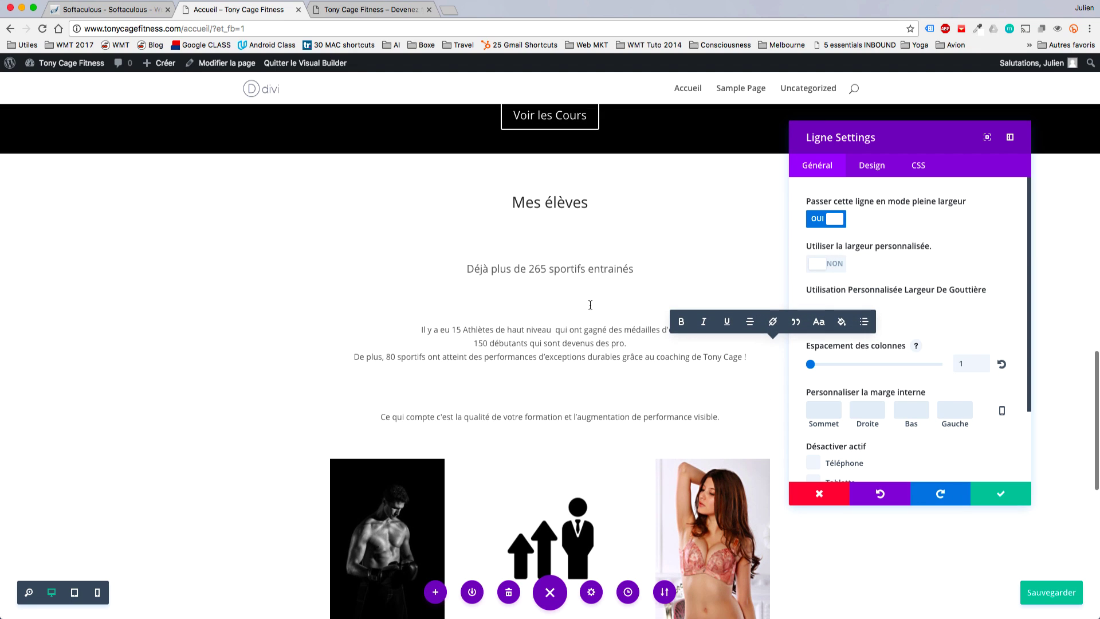
pyautogui.click(590, 305)
pyautogui.press('BackSpace')
pyautogui.click(580, 347)
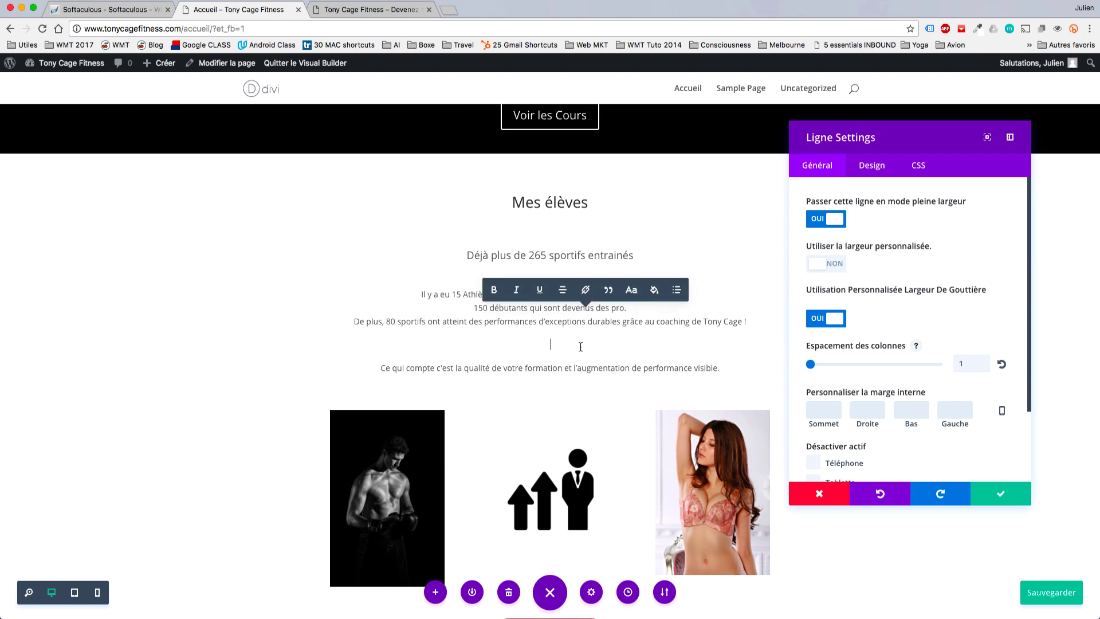
pyautogui.press('BackSpace')
pyautogui.click(987, 502)
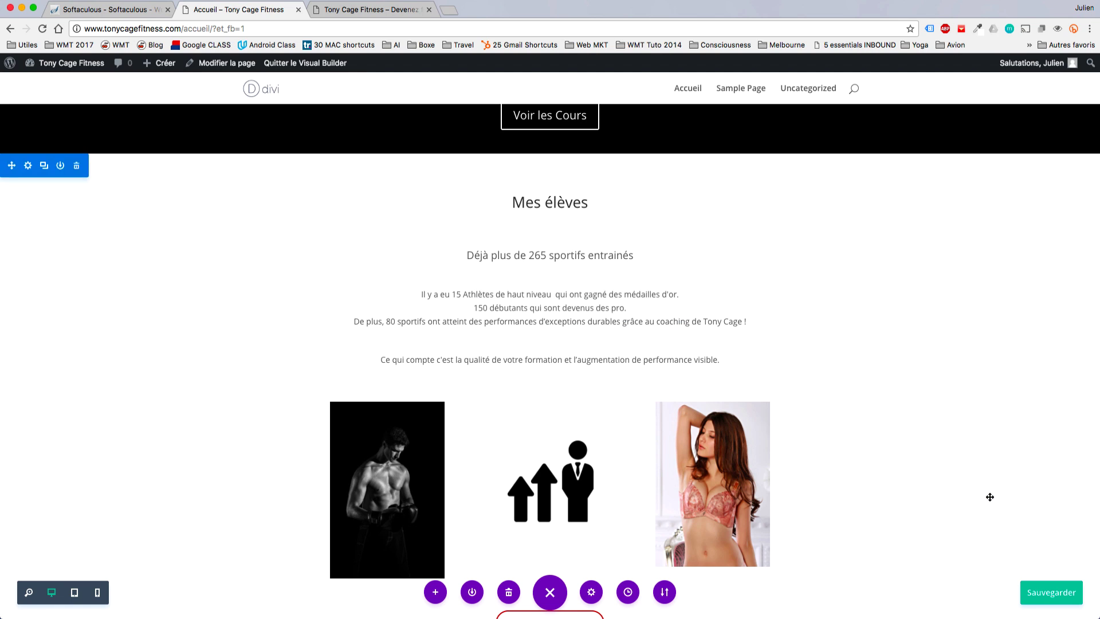
# Set the three-image row under Mes élèves to a 46% custom width and save.
pyautogui.scroll(8, 732, 251)
pyautogui.scroll(-7, 734, 252)
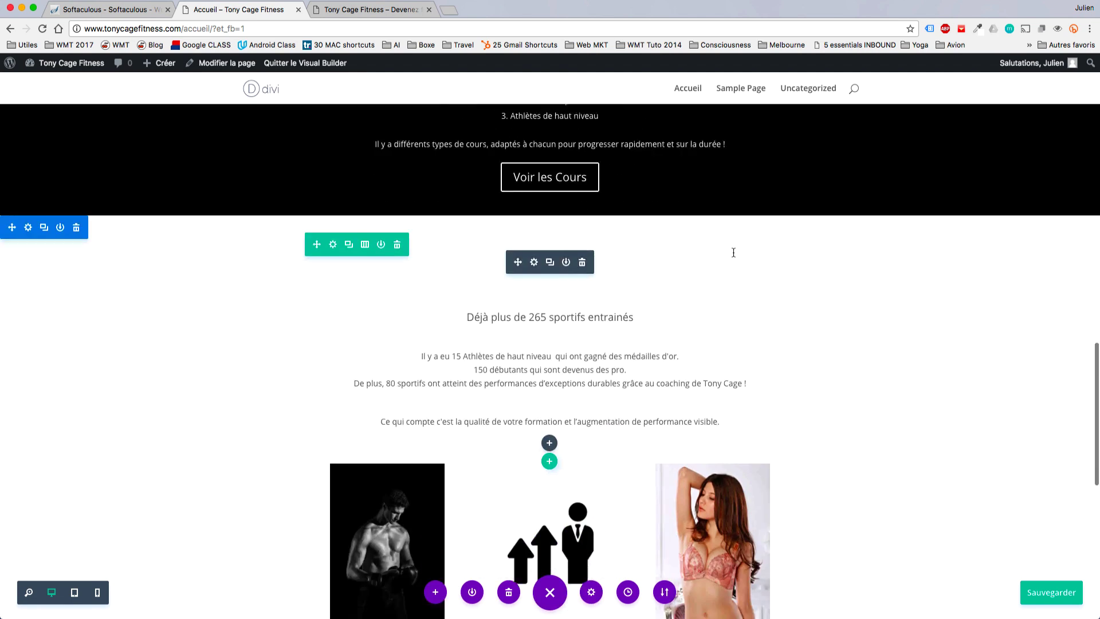
pyautogui.scroll(1, 469, 212)
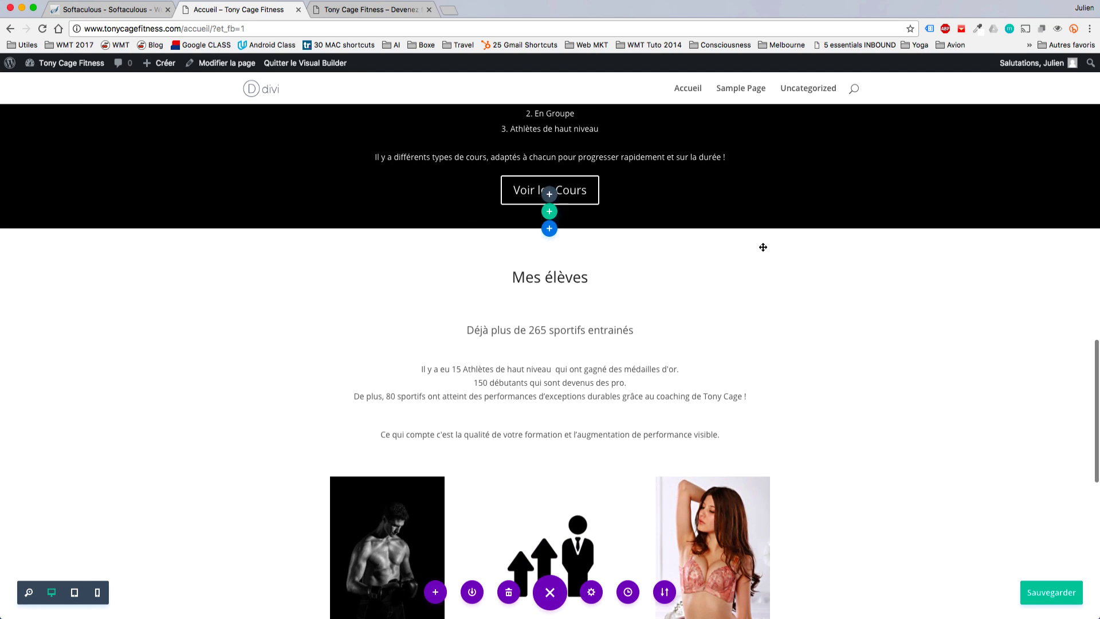
pyautogui.scroll(-9, 798, 368)
pyautogui.scroll(2, 799, 370)
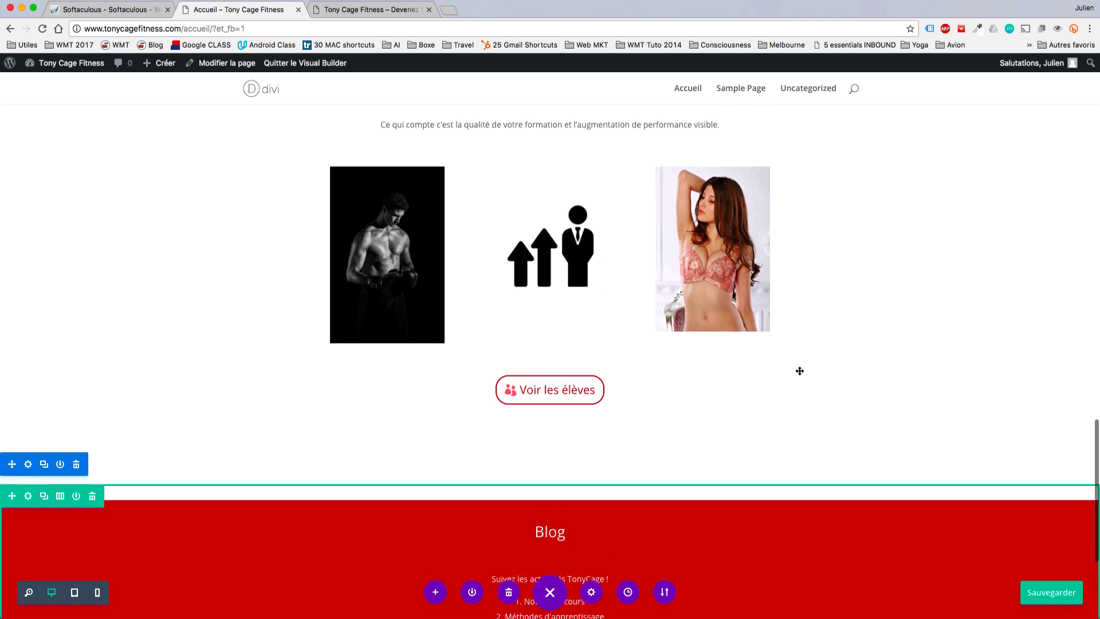
pyautogui.scroll(1, 800, 370)
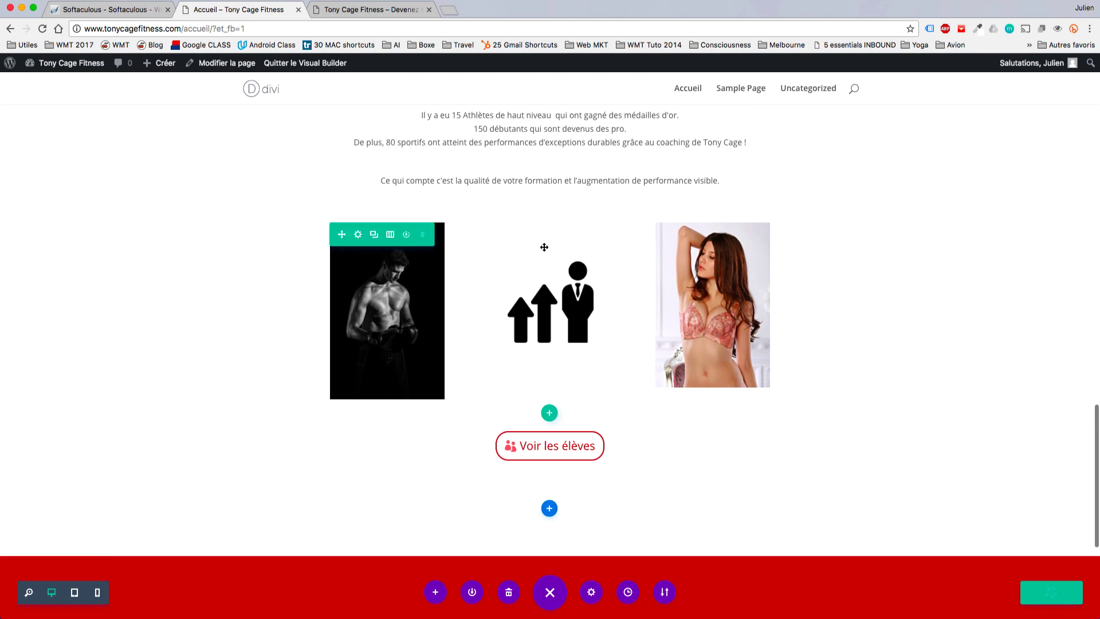
pyautogui.click(358, 235)
pyautogui.click(875, 312)
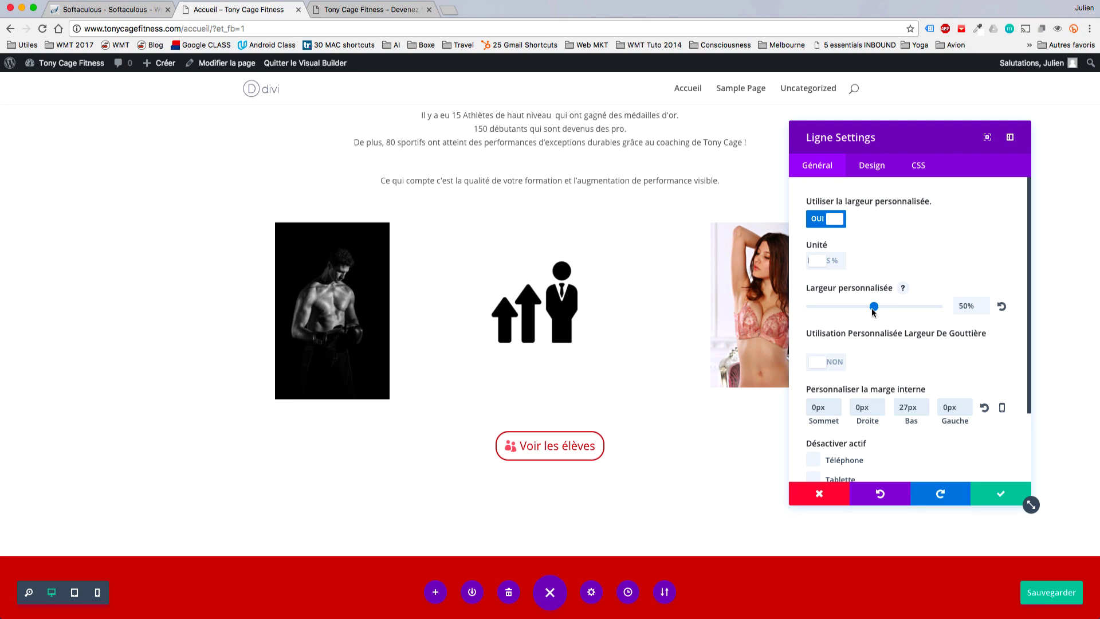
pyautogui.moveTo(873, 307); pyautogui.dragTo(869, 307)
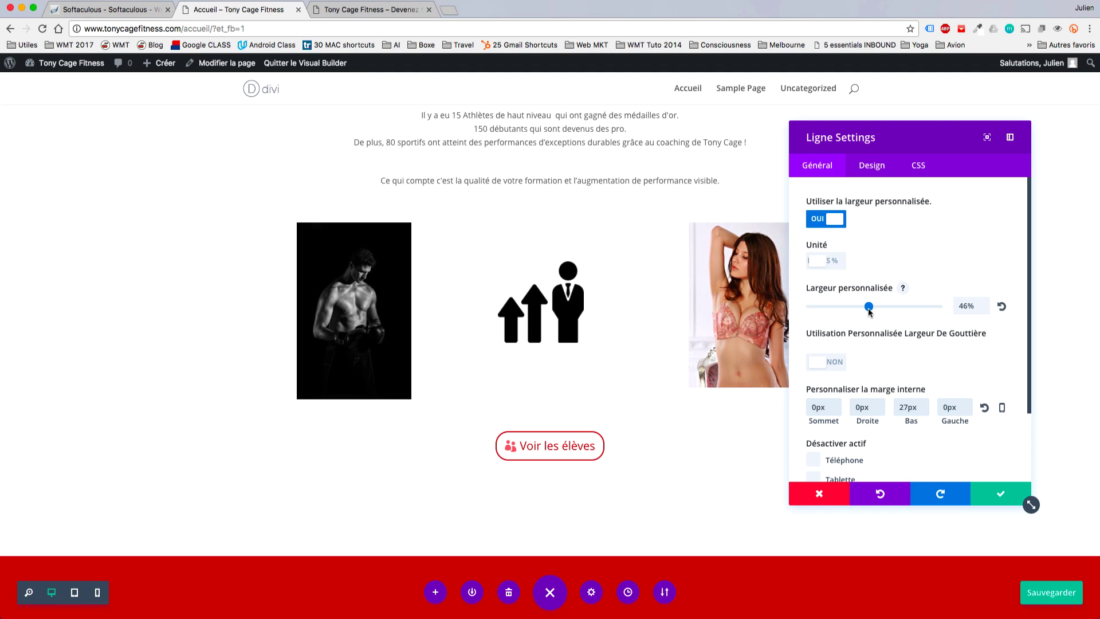
pyautogui.click(1000, 488)
pyautogui.scroll(4, 999, 393)
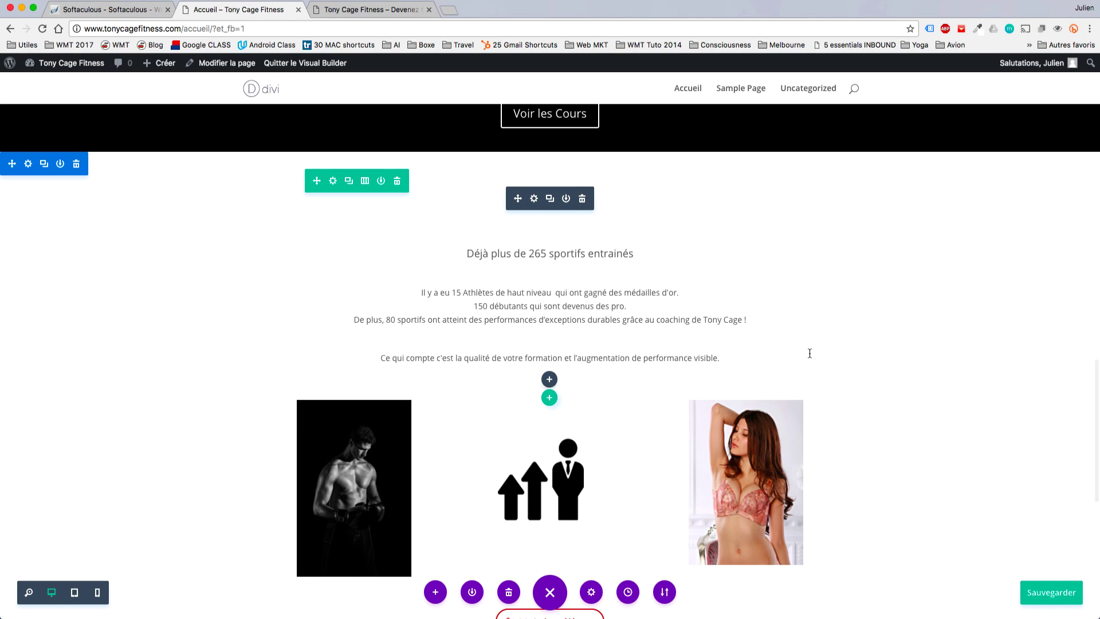
# Give the middle icon image a De bas en haut entrance animation and close its settings.
pyautogui.scroll(1, 549, 401)
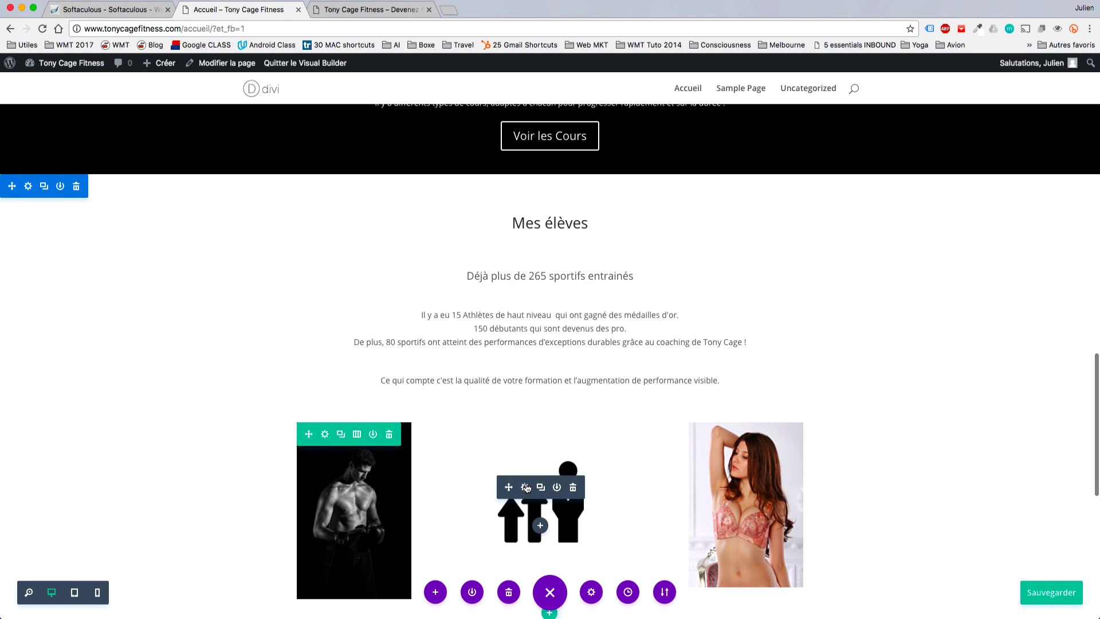
pyautogui.click(526, 487)
pyautogui.scroll(-3, 902, 363)
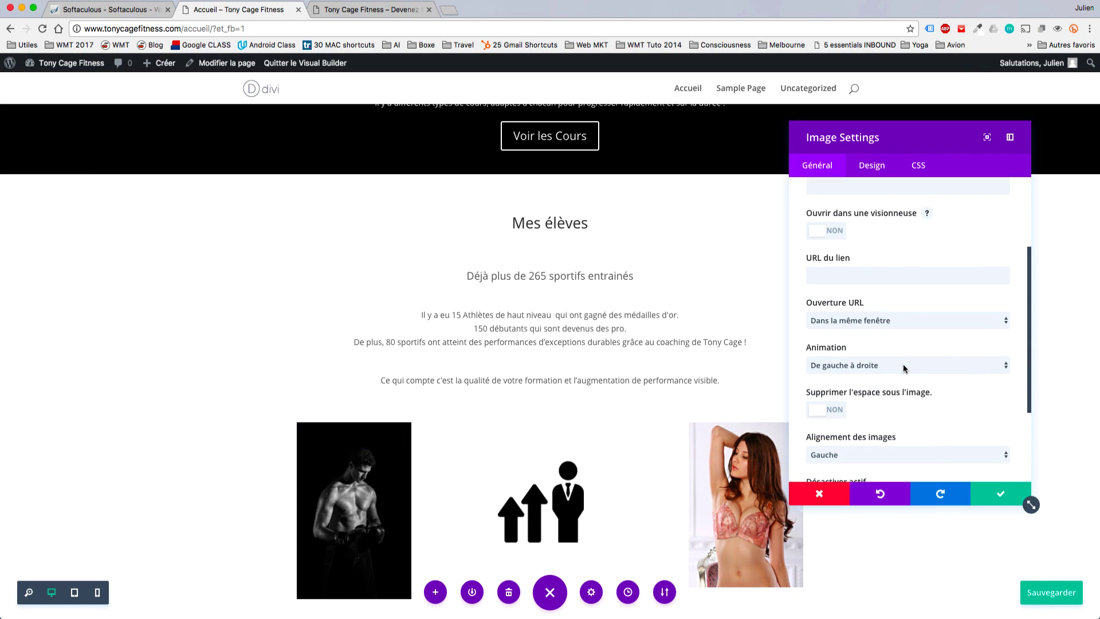
pyautogui.click(903, 363)
pyautogui.click(889, 380)
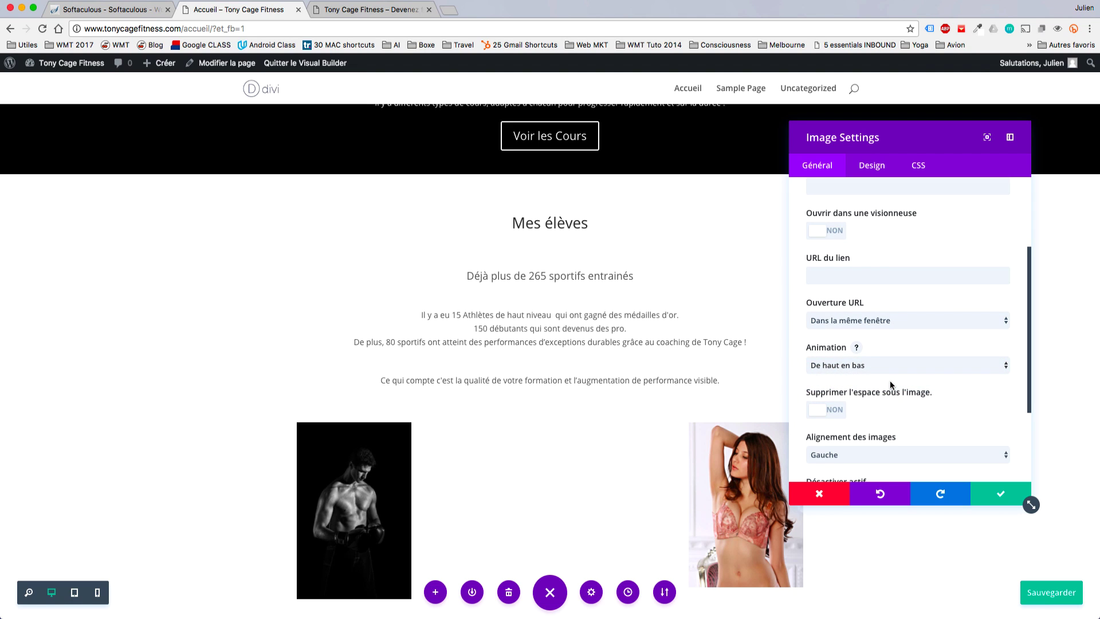
pyautogui.click(873, 370)
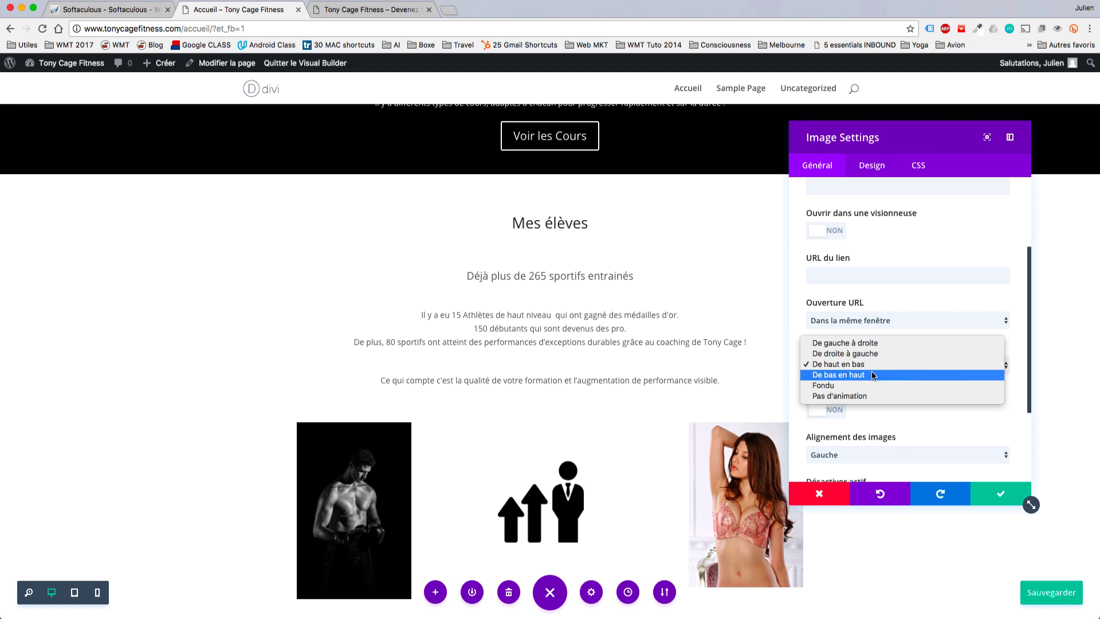
pyautogui.click(871, 373)
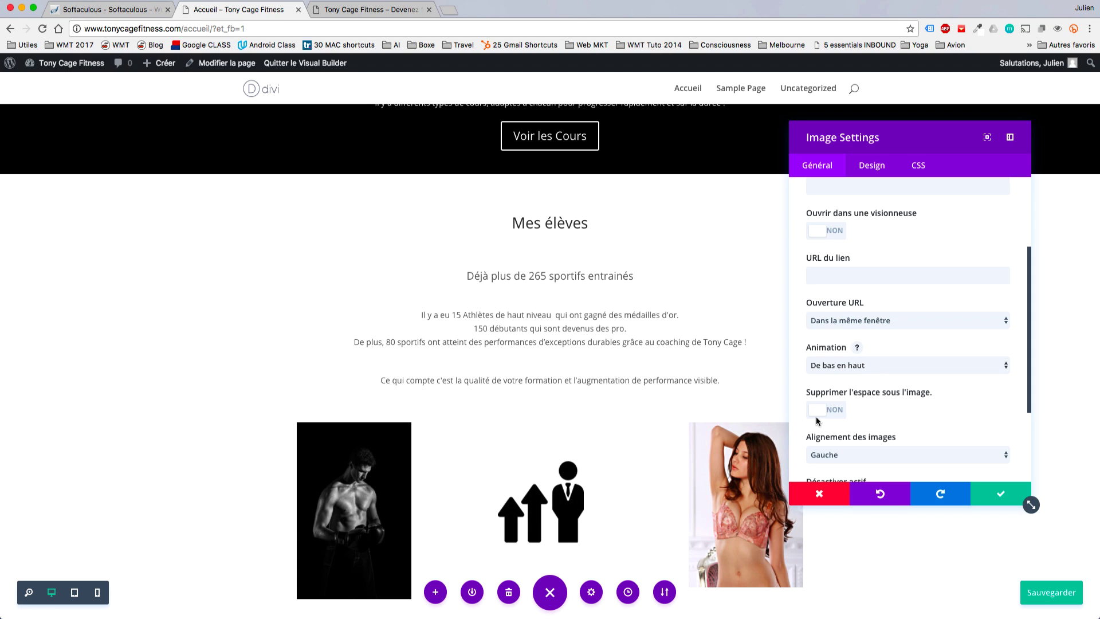
pyautogui.click(1009, 493)
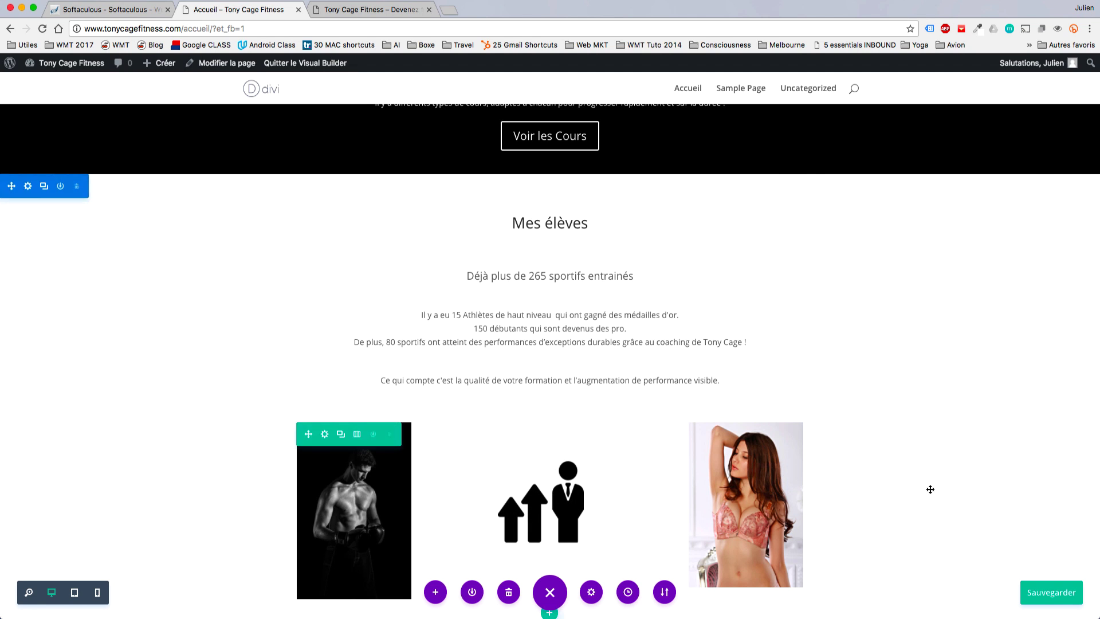
# Save the homepage layout and return to the WordPress dashboard.
pyautogui.scroll(-5, 765, 462)
pyautogui.scroll(-4, 767, 464)
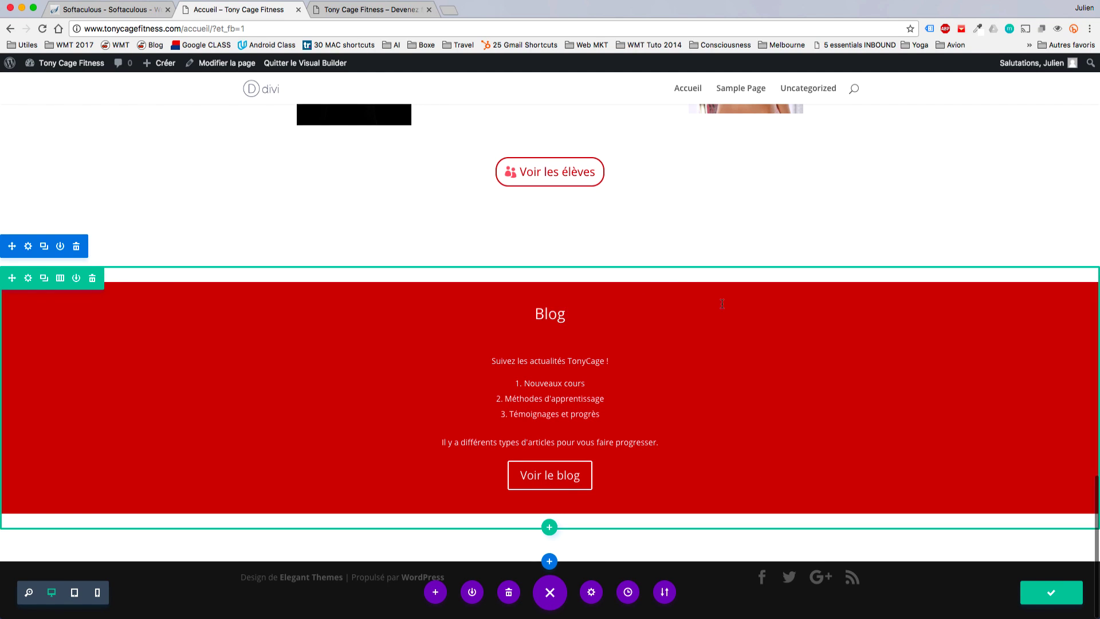
pyautogui.click(1052, 596)
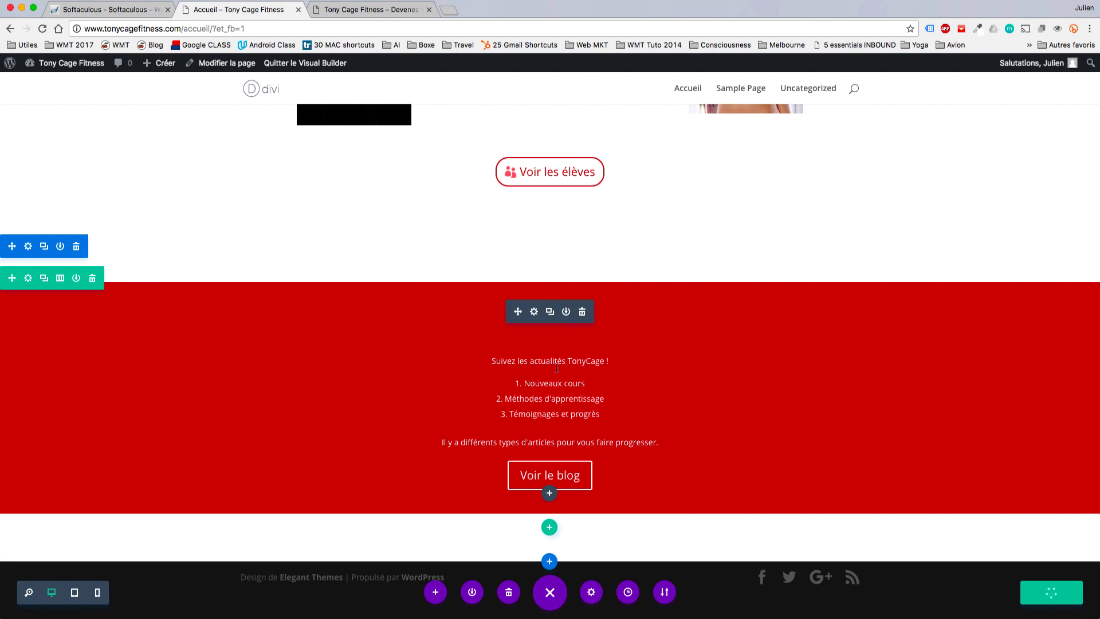
pyautogui.scroll(10, 556, 368)
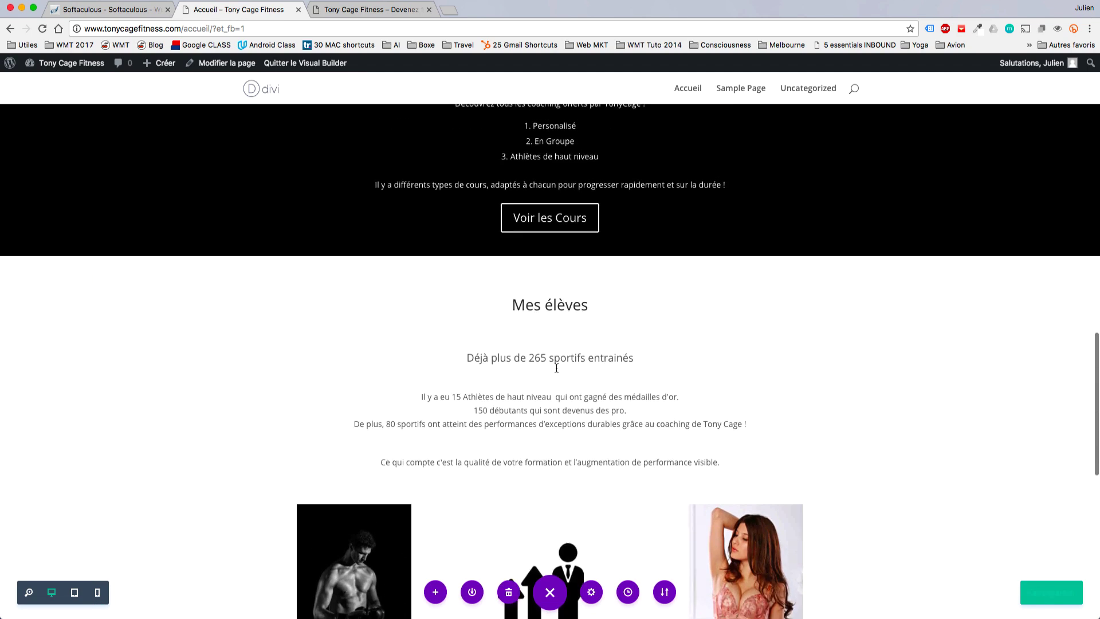
pyautogui.scroll(10, 544, 401)
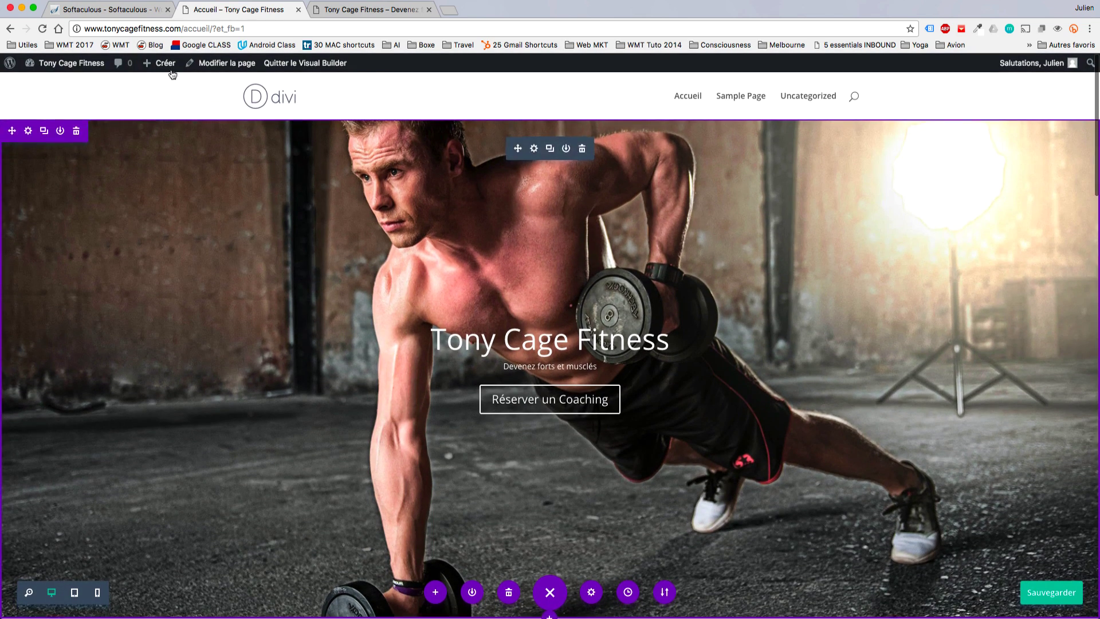
pyautogui.click(89, 71)
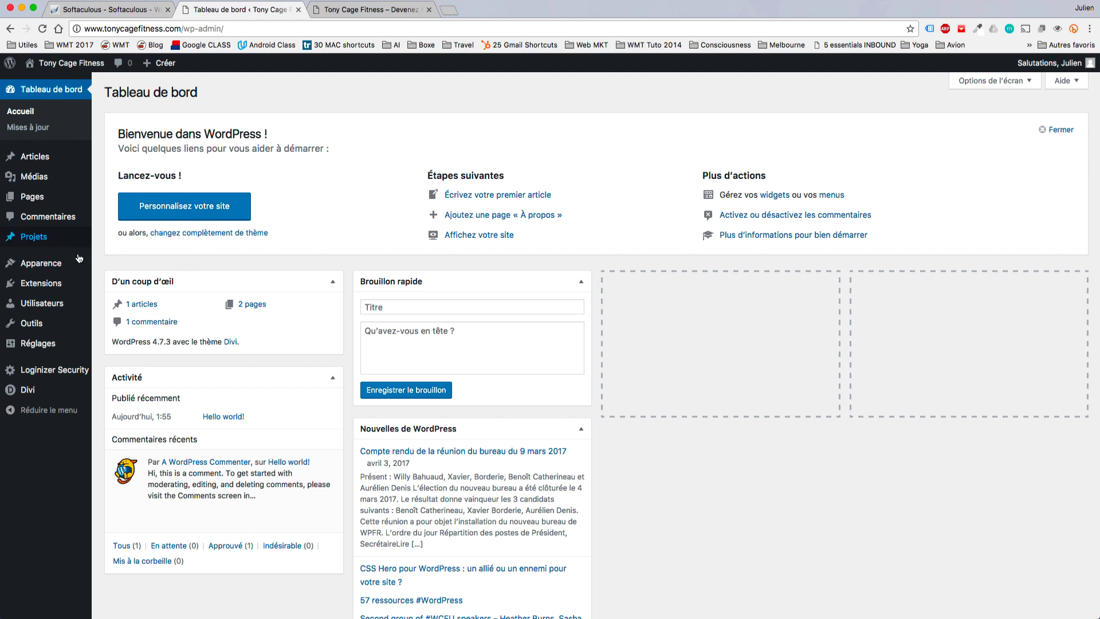
# Open Apparence > Personnaliser and show the Accueil homepage in the live preview.
pyautogui.moveTo(65, 272)
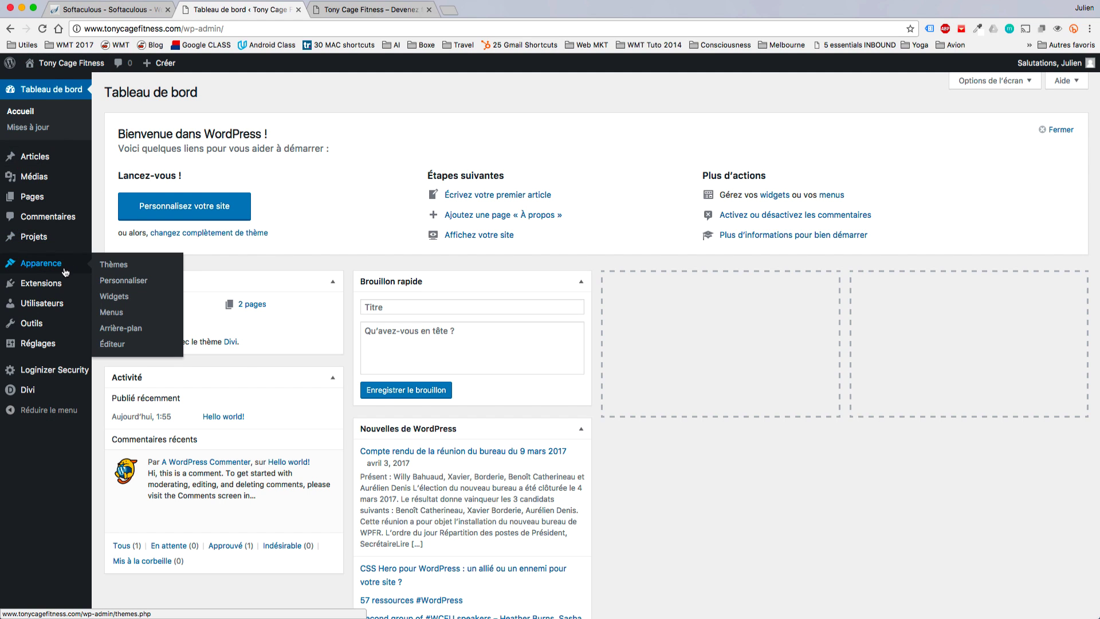
pyautogui.click(109, 282)
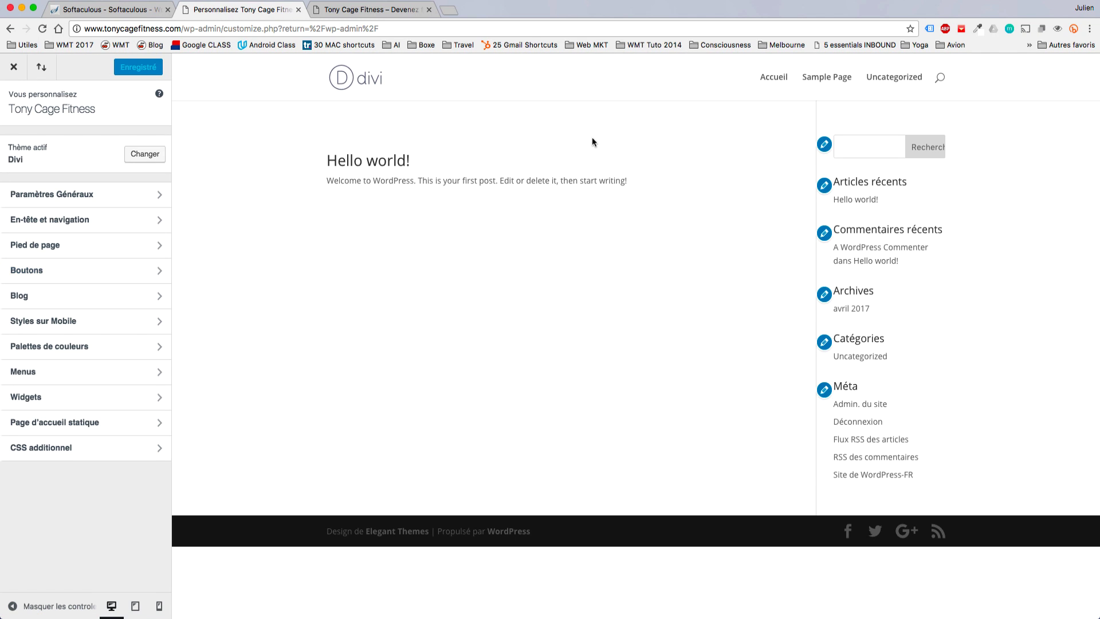
pyautogui.click(764, 86)
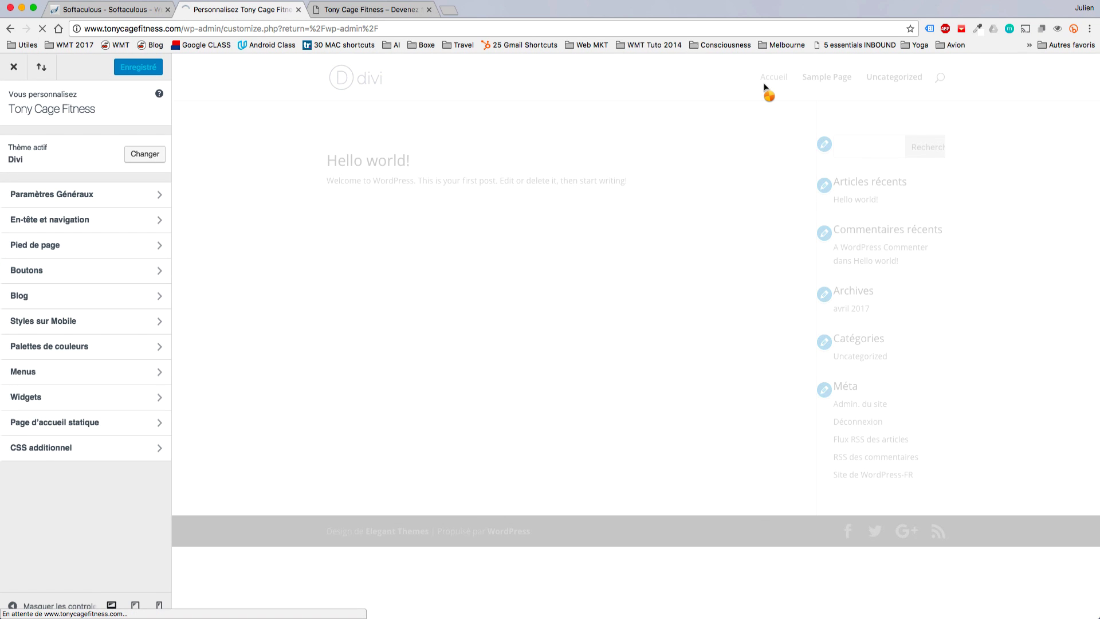
pyautogui.scroll(-2, 495, 287)
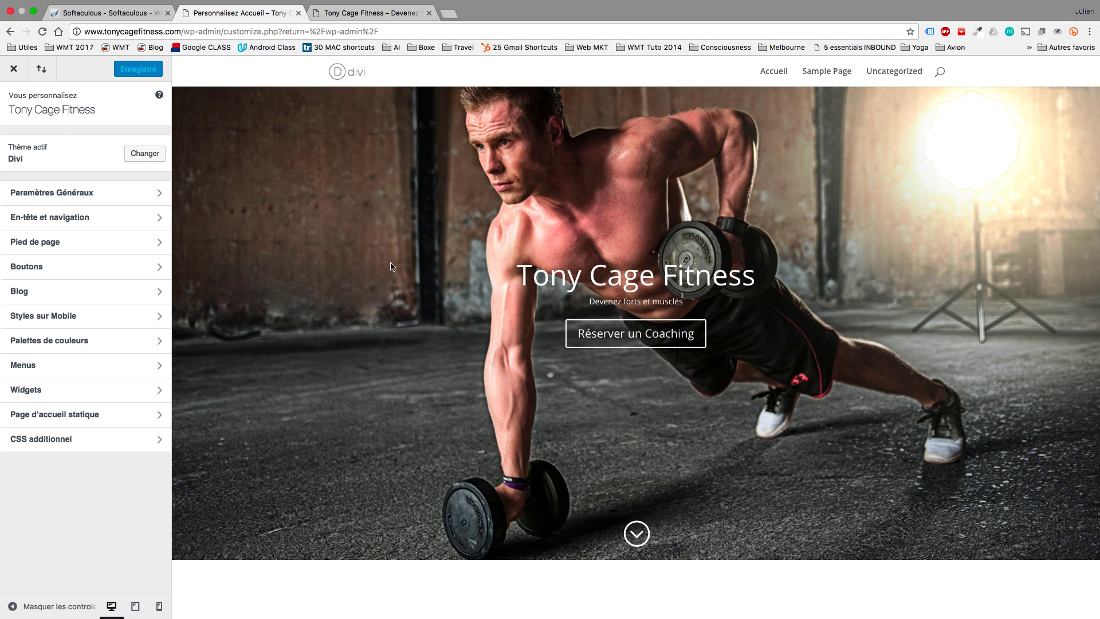
# In Paramètres Généraux > Typographie, try Amatic SC as the heading font.
pyautogui.click(115, 205)
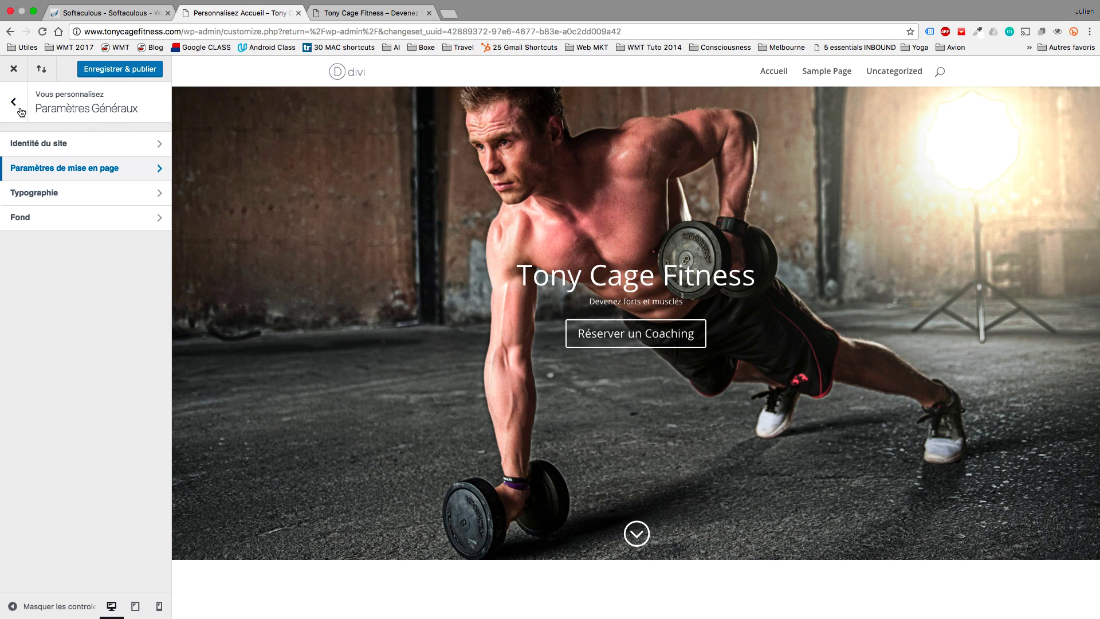
pyautogui.click(55, 205)
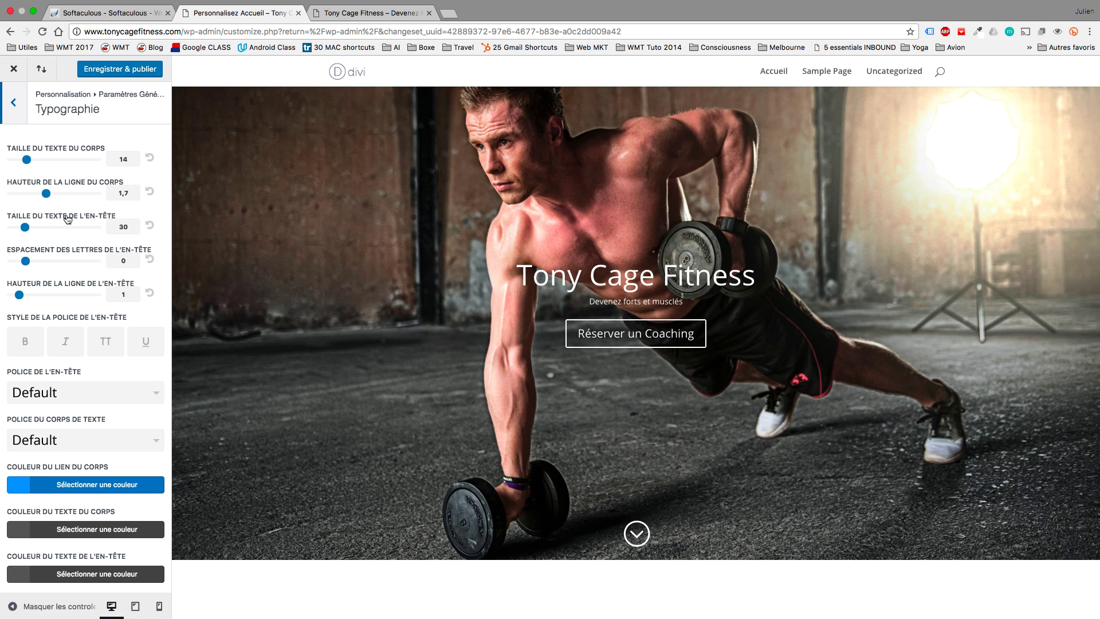
pyautogui.click(115, 390)
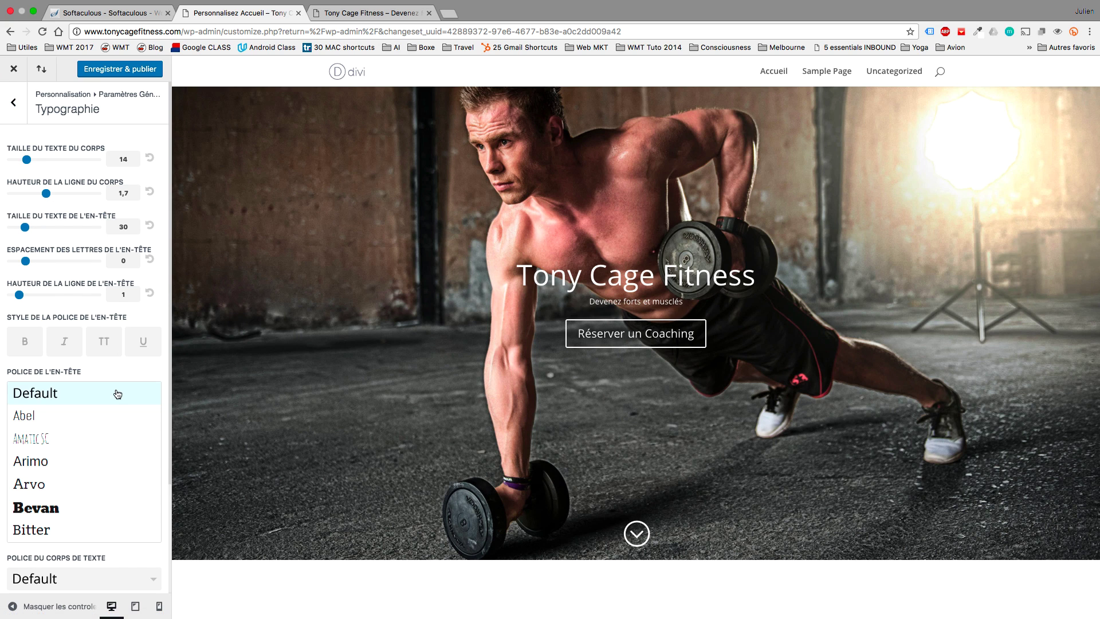
pyautogui.click(88, 438)
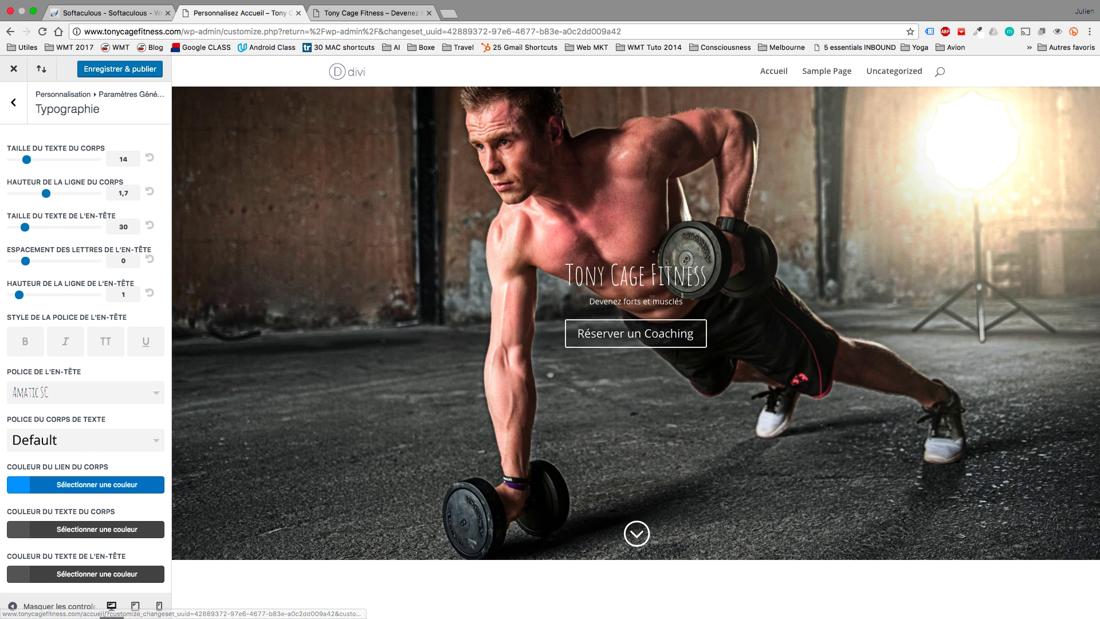
pyautogui.scroll(-10, 654, 297)
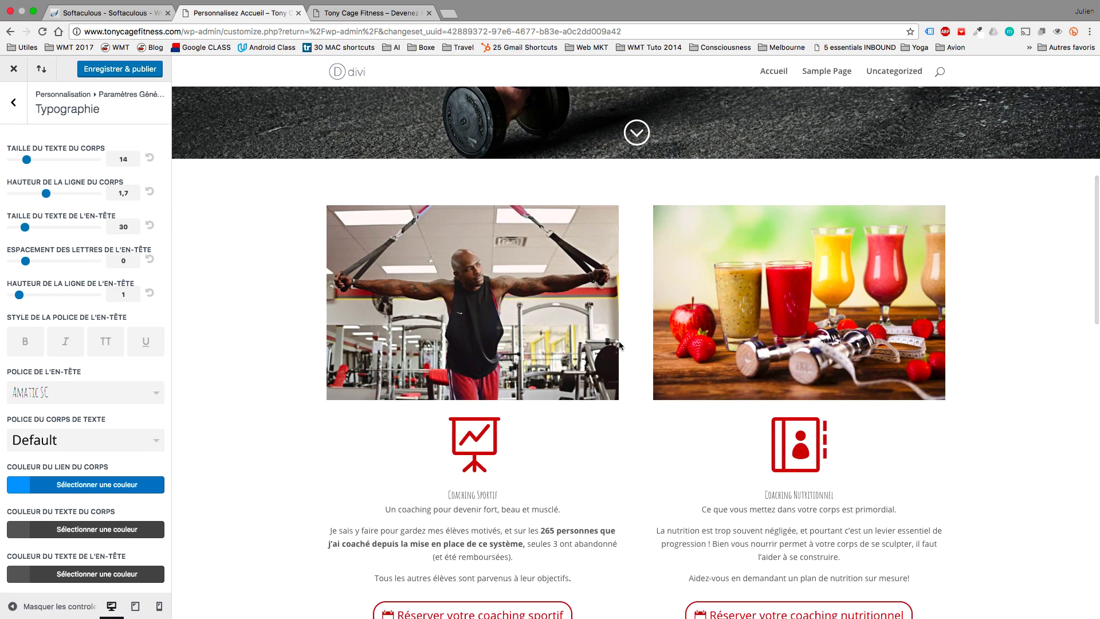
pyautogui.scroll(-6, 619, 345)
pyautogui.scroll(1, 631, 315)
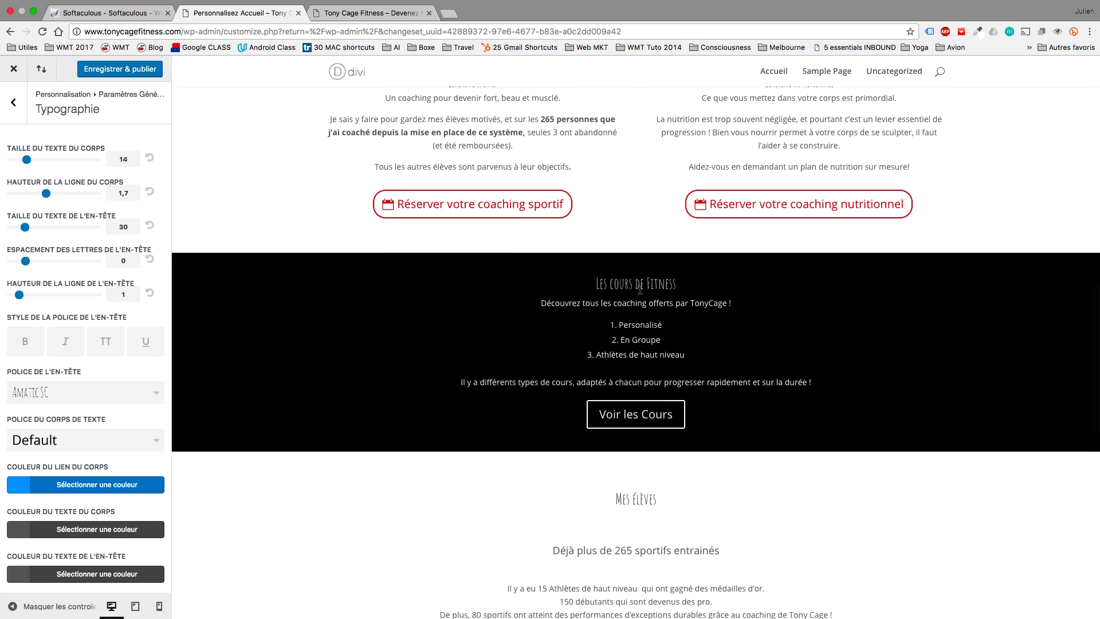
pyautogui.scroll(6, 640, 289)
pyautogui.scroll(2, 640, 290)
pyautogui.scroll(-9, 640, 289)
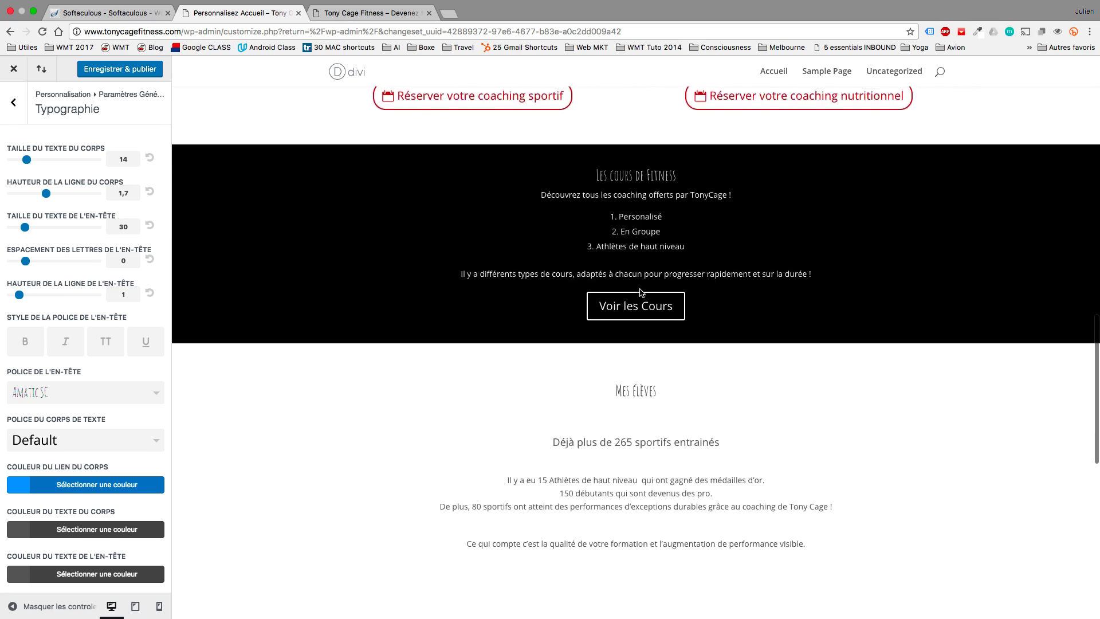
# Try Bevan and Changa One for headings, then settle on Righteous.
pyautogui.click(86, 392)
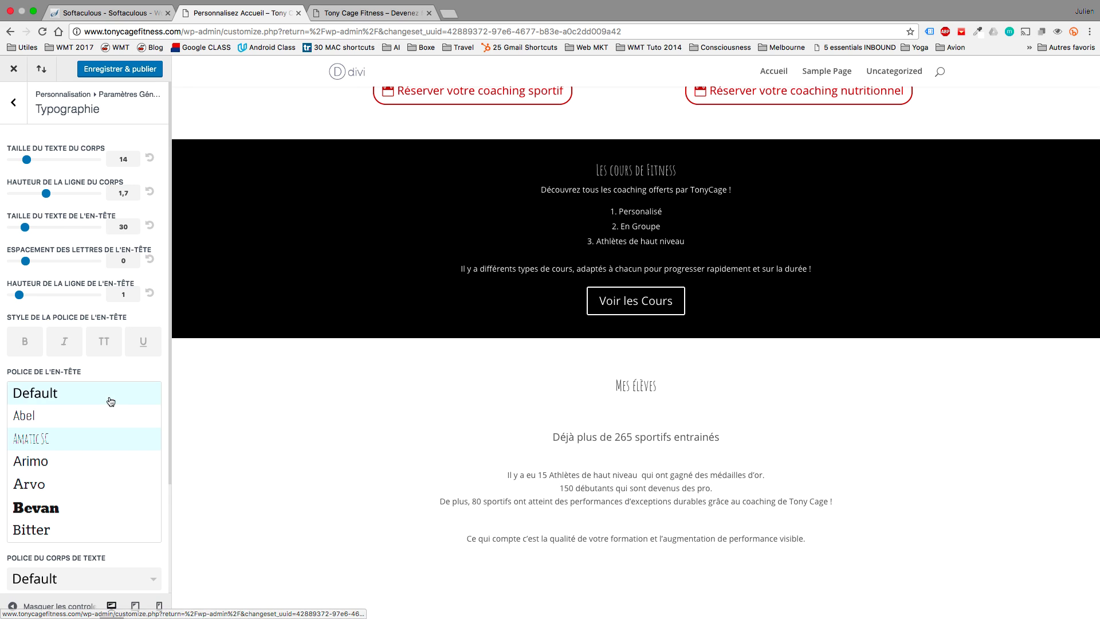
pyautogui.click(83, 504)
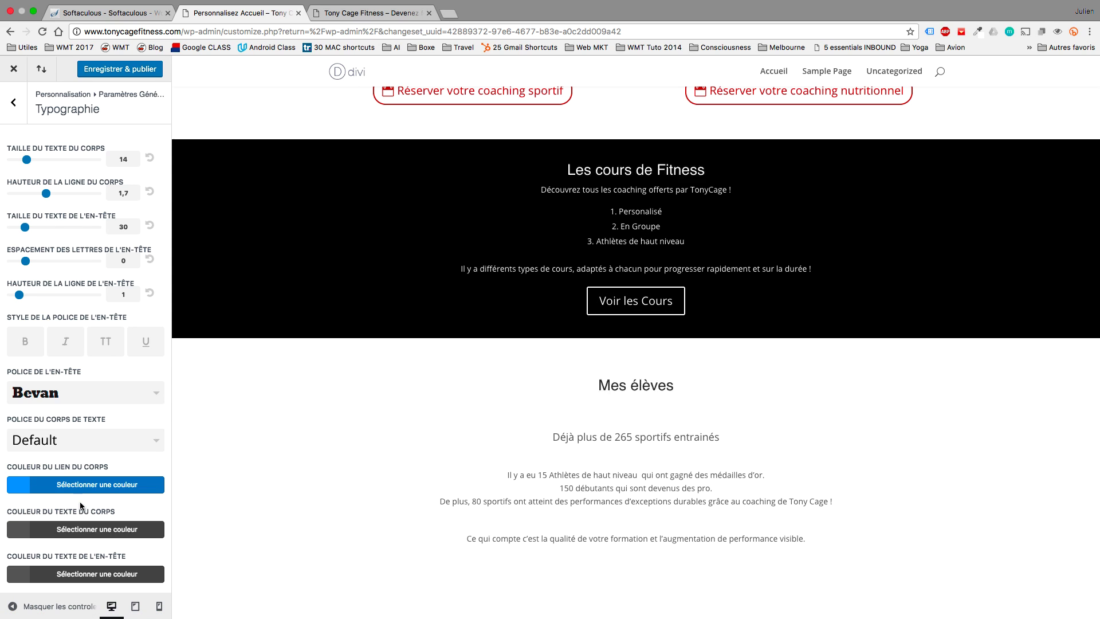
pyautogui.click(108, 400)
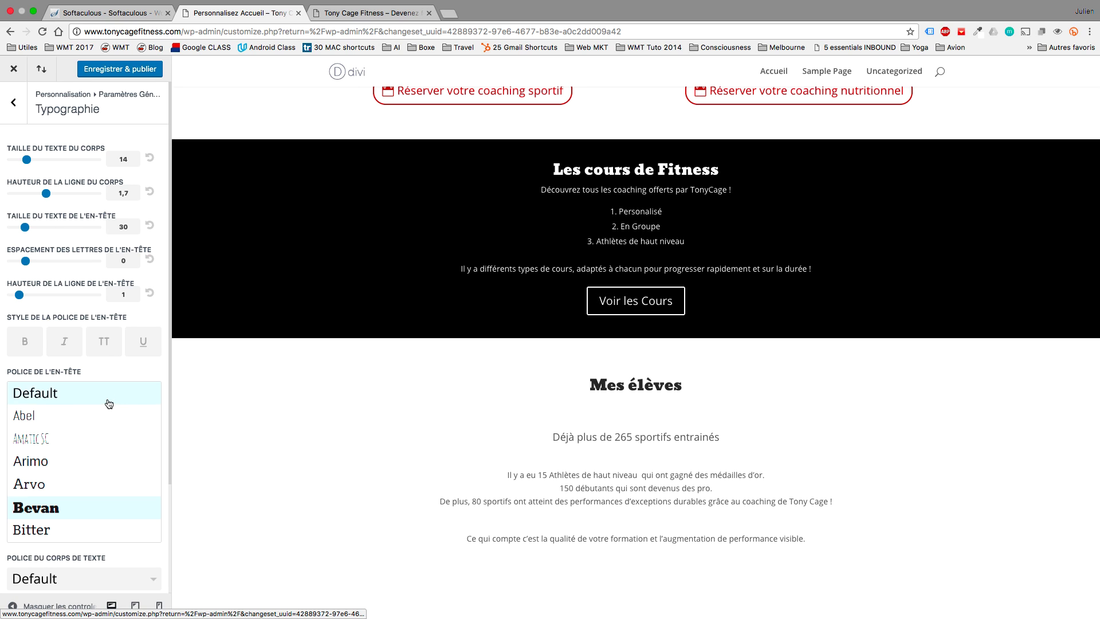
pyautogui.scroll(-6, 112, 464)
pyautogui.click(113, 482)
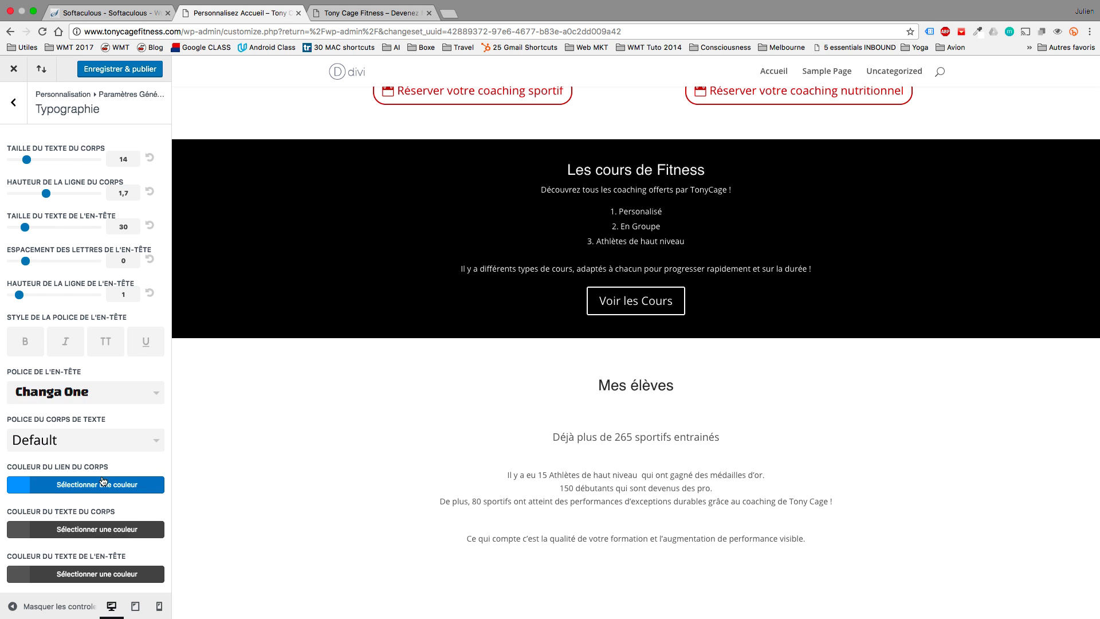
pyautogui.click(104, 395)
pyautogui.scroll(-20, 99, 482)
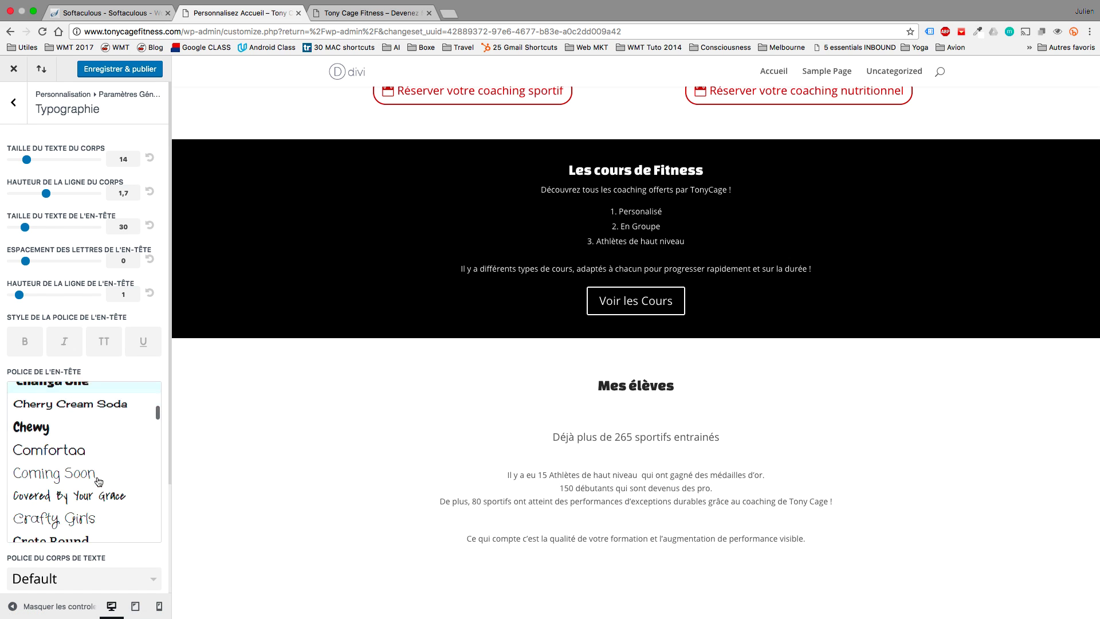
pyautogui.scroll(-10, 98, 482)
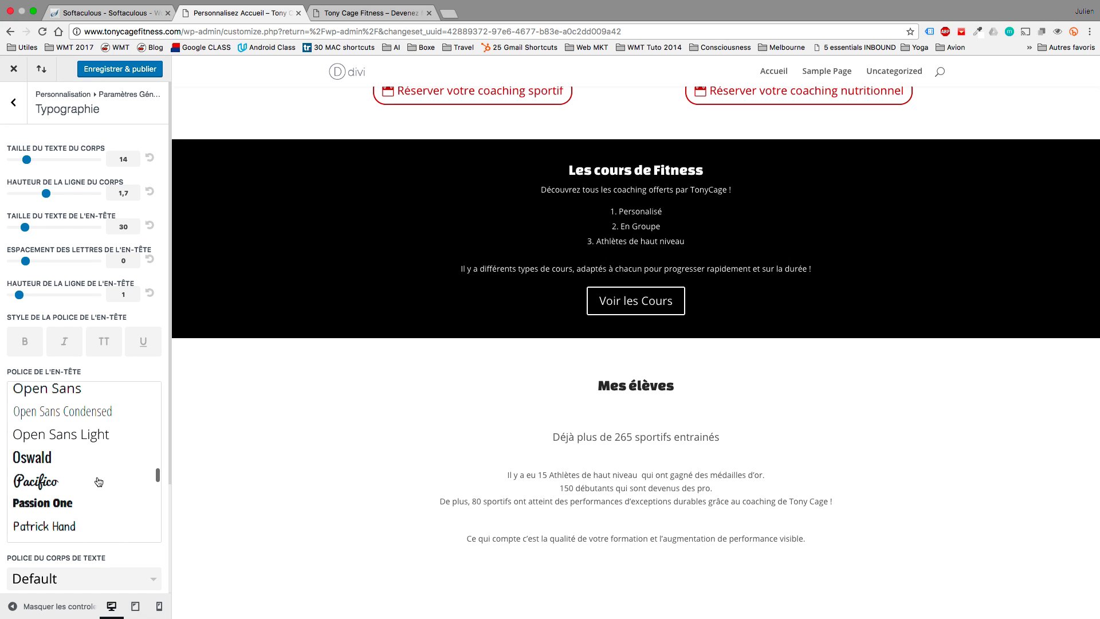
pyautogui.scroll(-5, 99, 482)
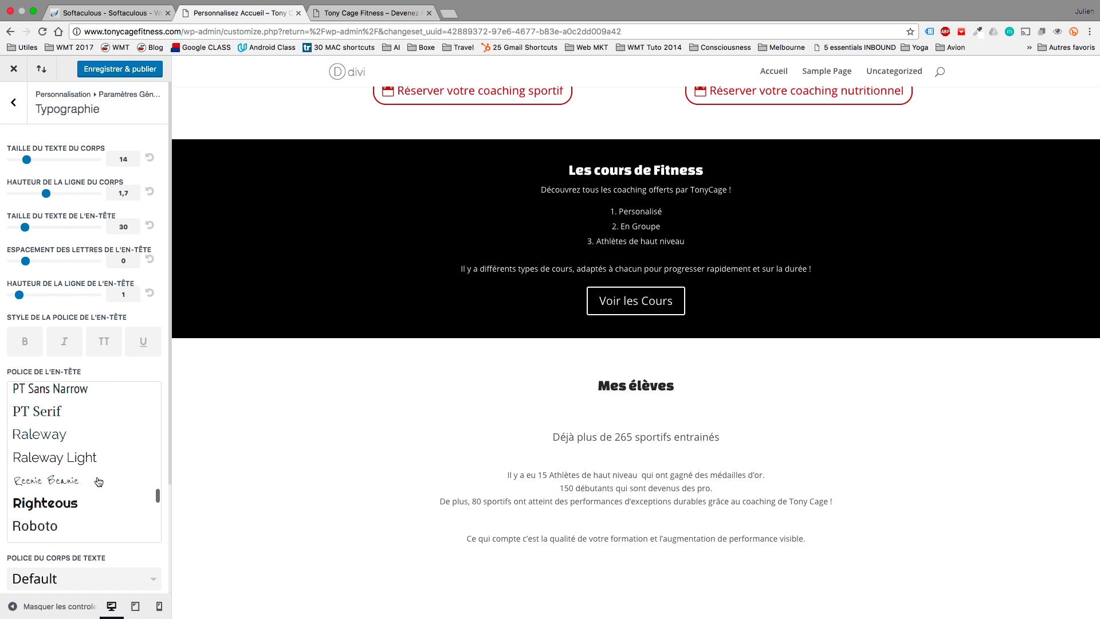
pyautogui.click(80, 461)
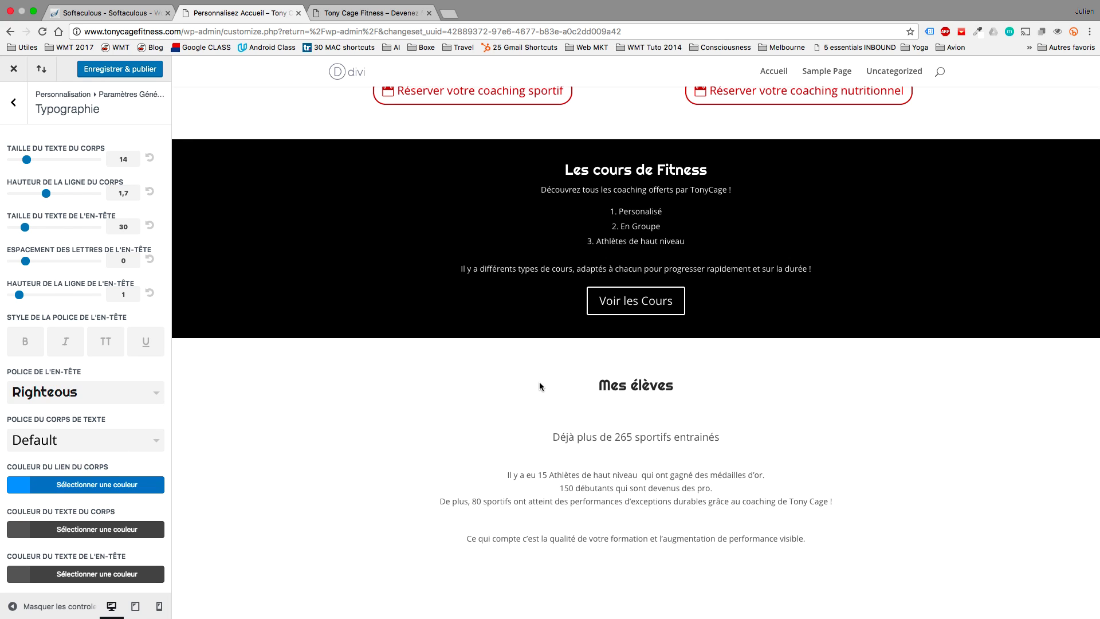
pyautogui.scroll(7, 539, 385)
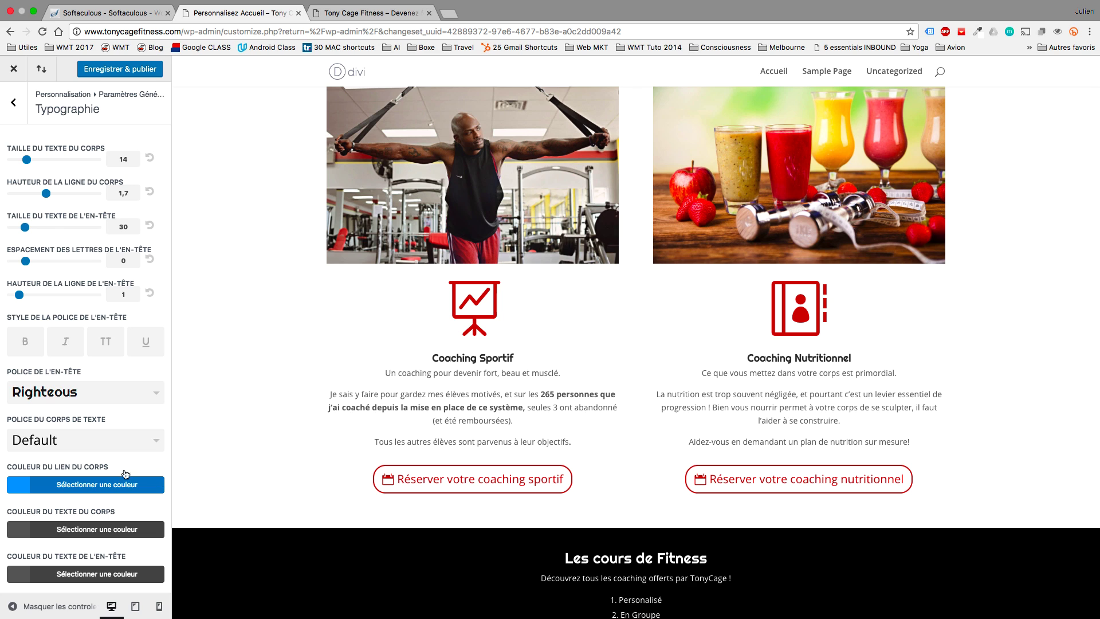
# Set the body text font to Nunito after briefly trying Roboto.
pyautogui.click(117, 451)
pyautogui.scroll(-3, 115, 508)
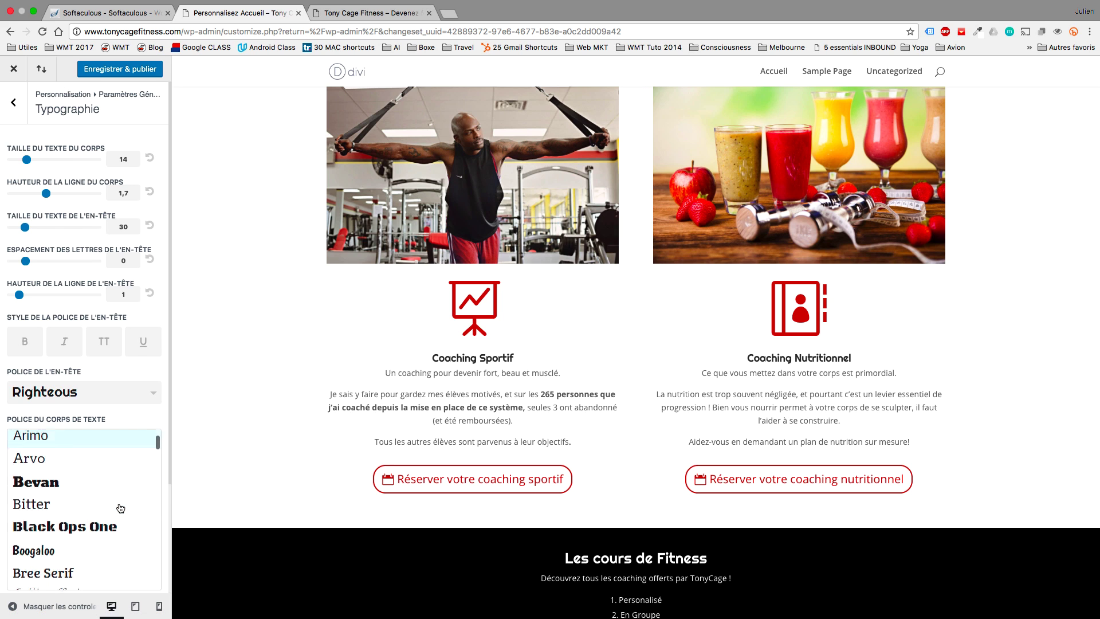
pyautogui.scroll(-15, 121, 508)
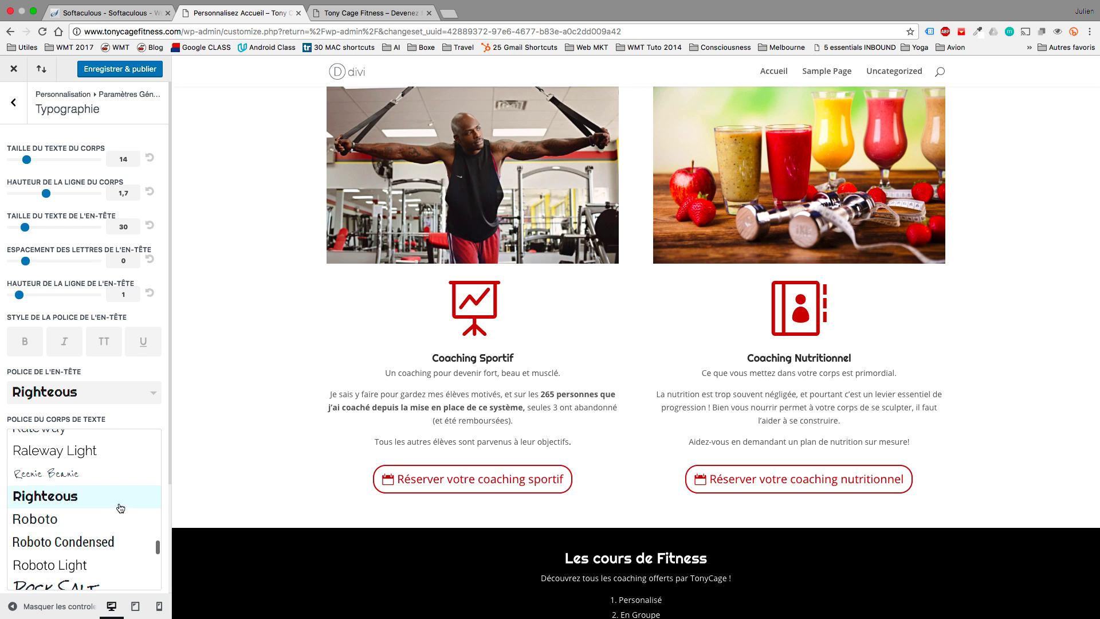
pyautogui.click(99, 517)
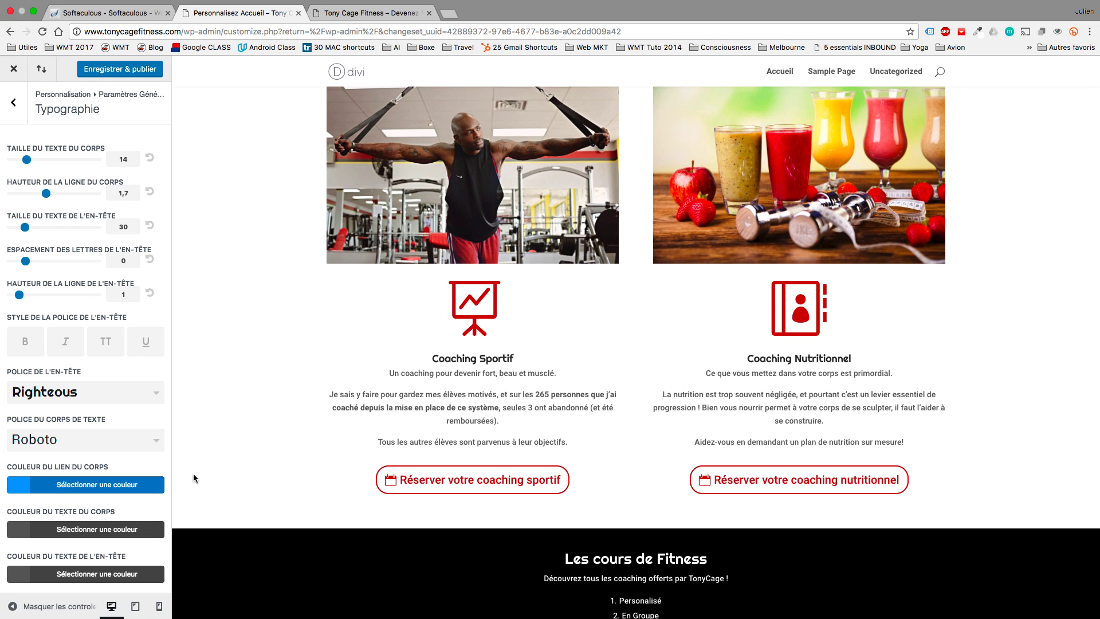
pyautogui.click(131, 445)
pyautogui.scroll(8, 117, 526)
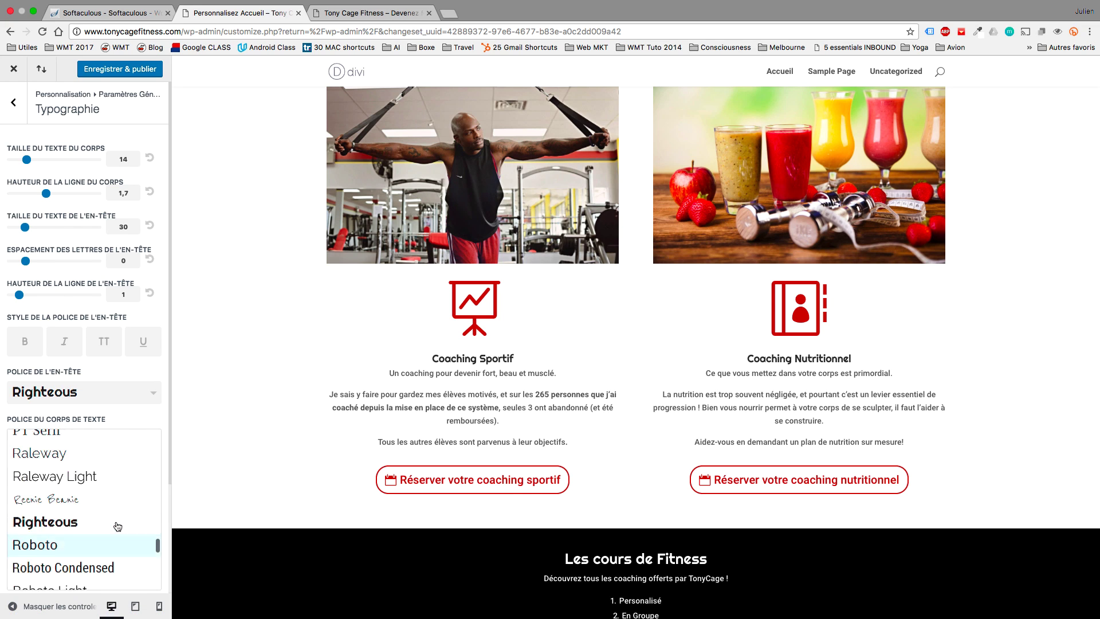
pyautogui.scroll(5, 118, 526)
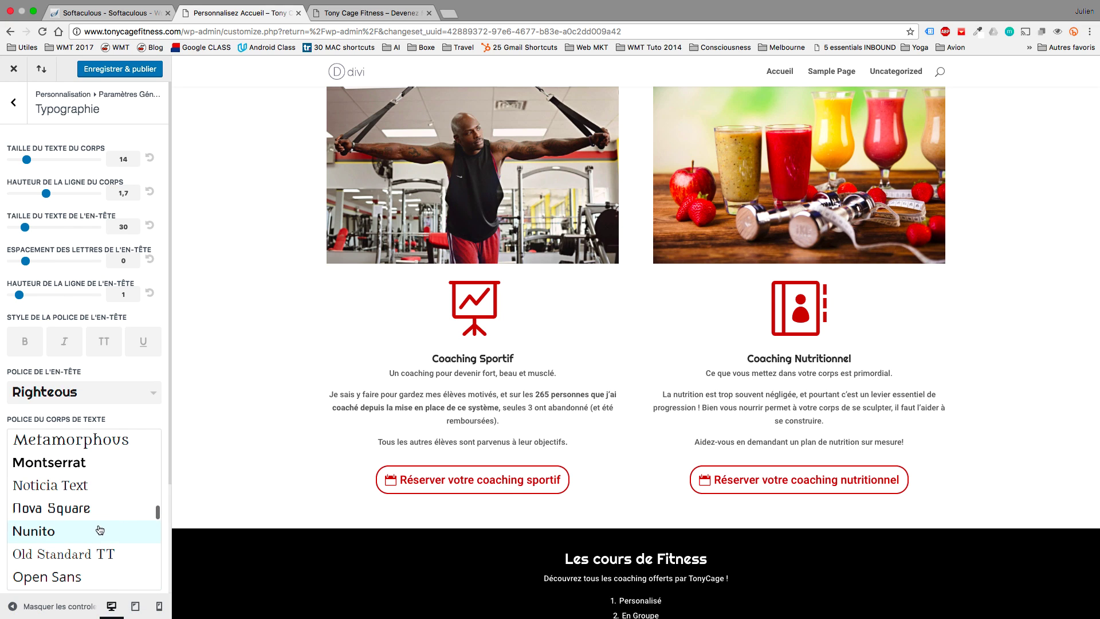
pyautogui.click(100, 529)
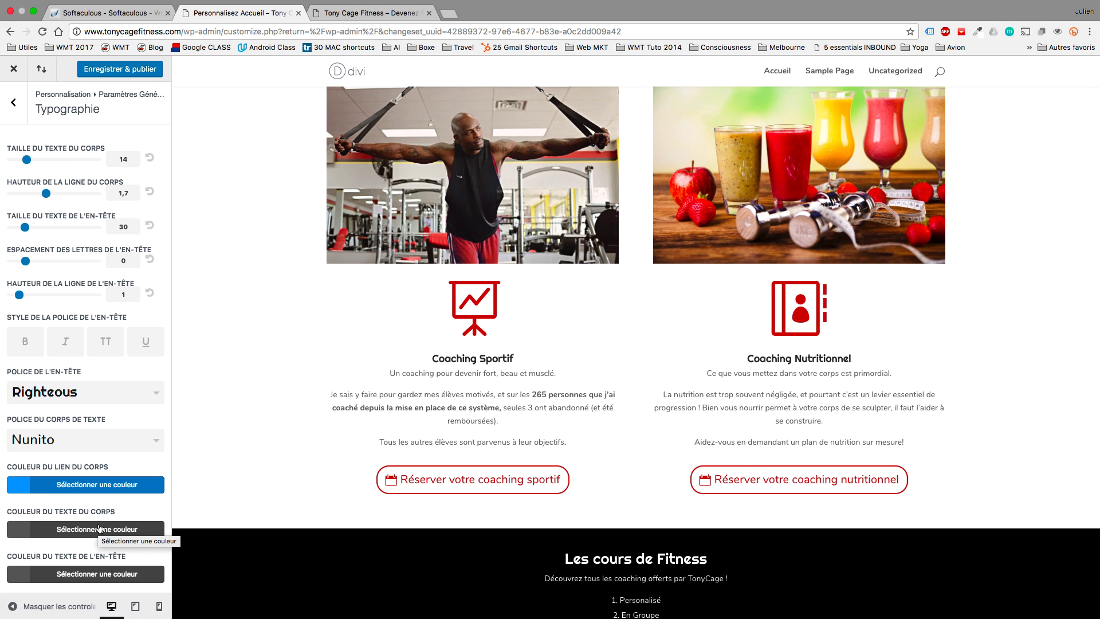
# Preview larger body and heading sizes, then reset them to 14 and 30.
pyautogui.moveTo(27, 159); pyautogui.dragTo(60, 162)
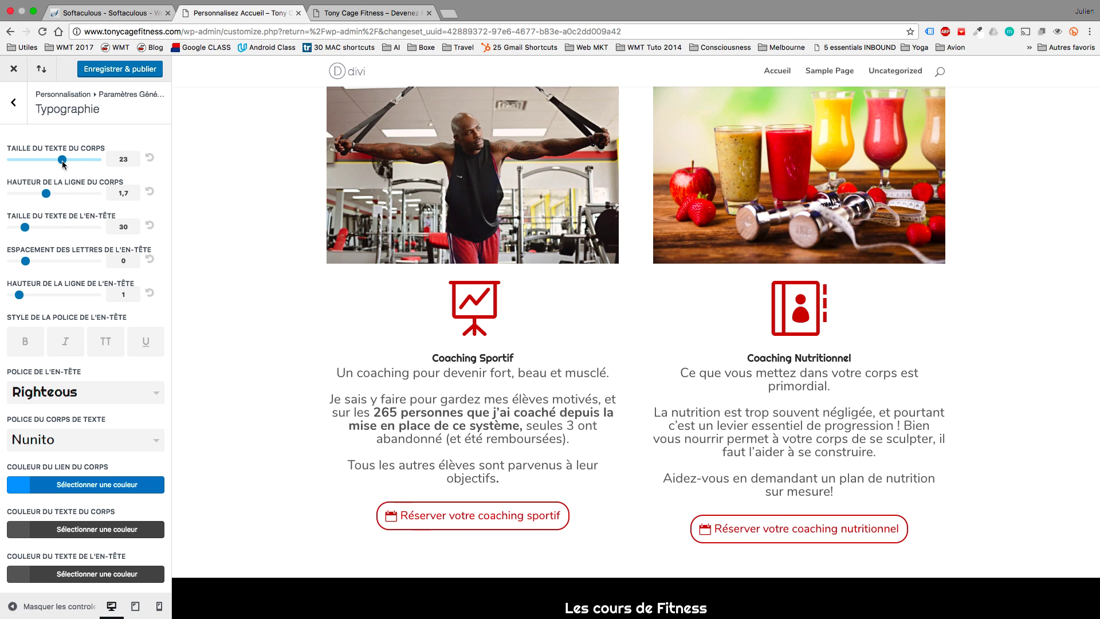
pyautogui.click(149, 159)
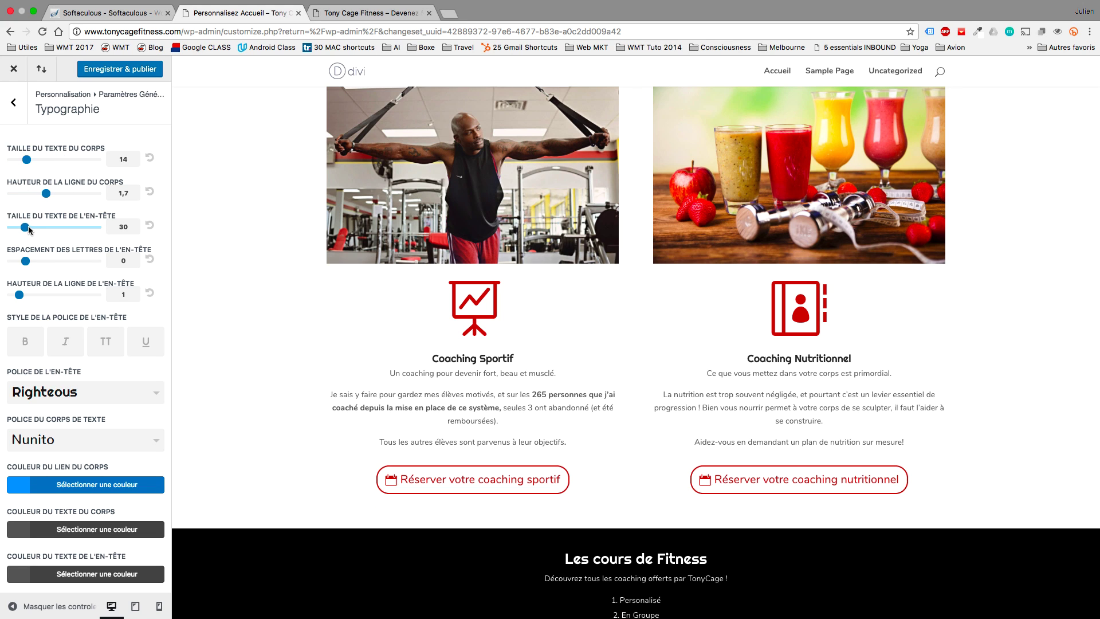
pyautogui.moveTo(30, 229); pyautogui.dragTo(49, 229)
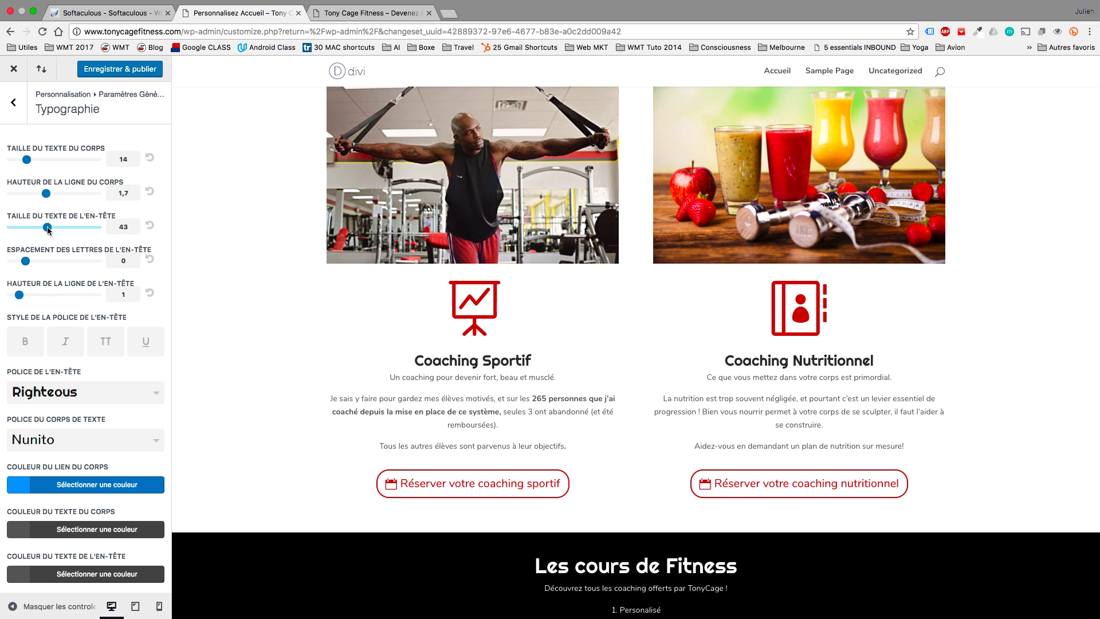
pyautogui.click(150, 226)
pyautogui.scroll(1, 228, 280)
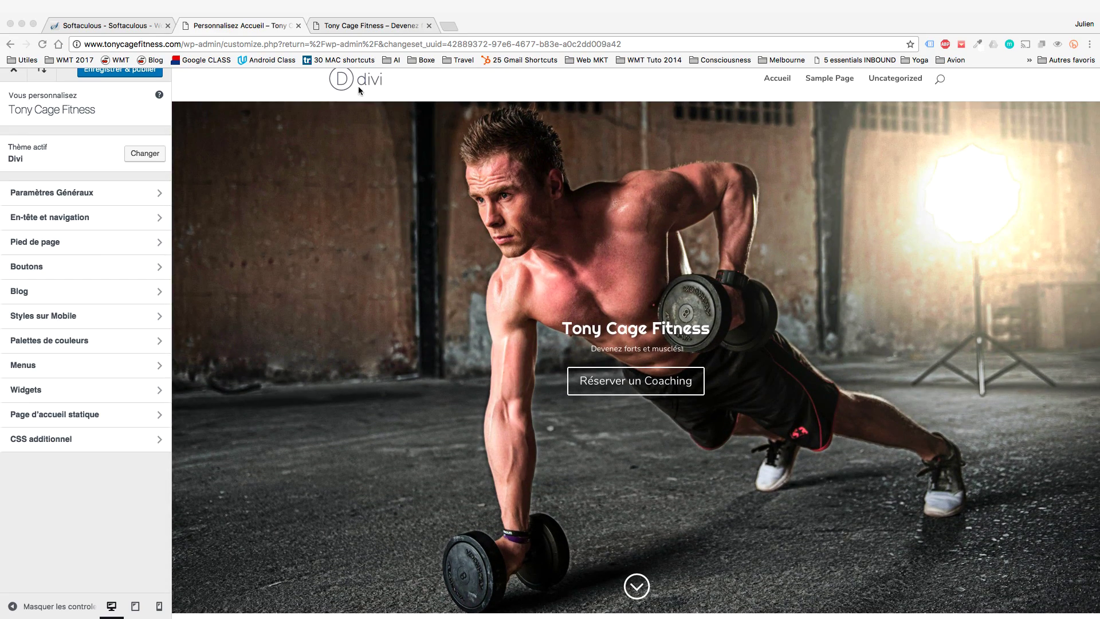
# In Barre de menu primaire, set logo max height to 100 and menu text size to 15.
pyautogui.click(70, 216)
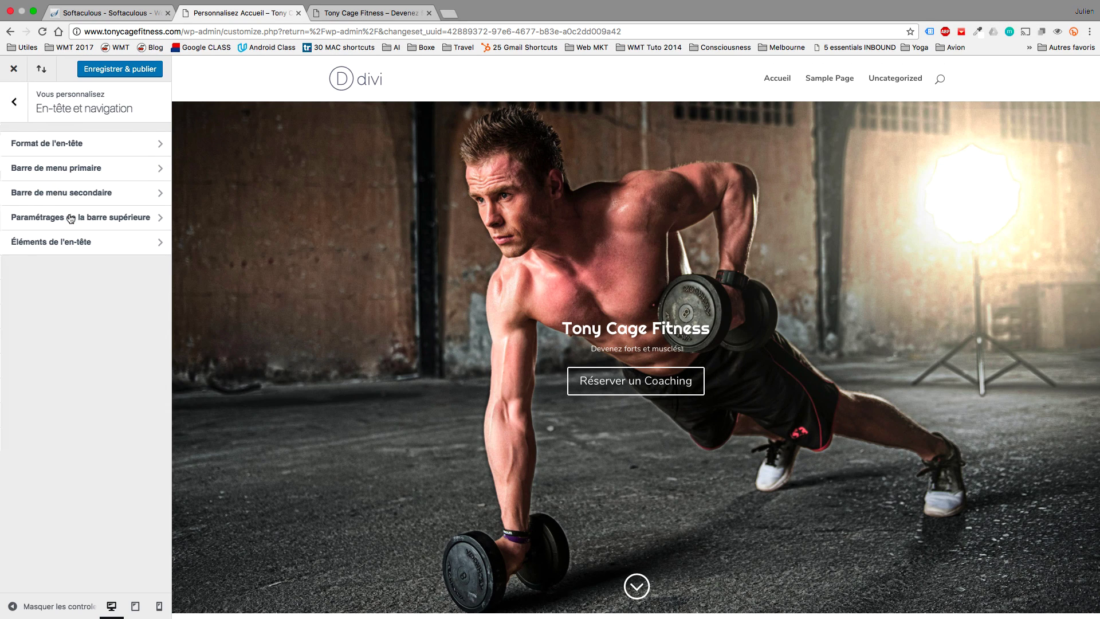
pyautogui.click(70, 169)
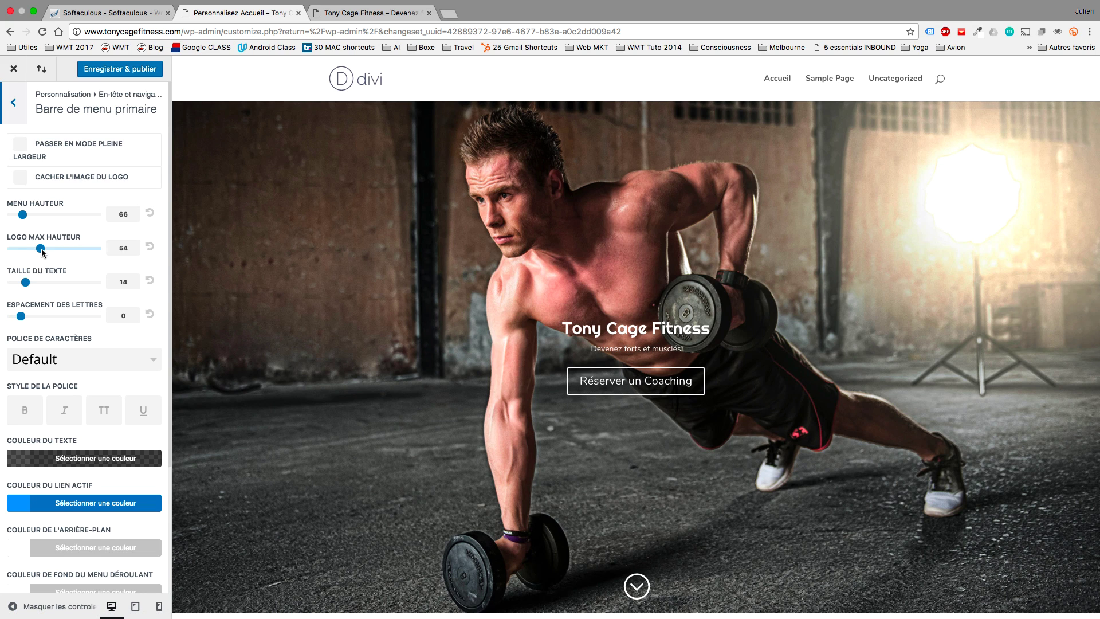
pyautogui.moveTo(41, 251); pyautogui.dragTo(114, 252)
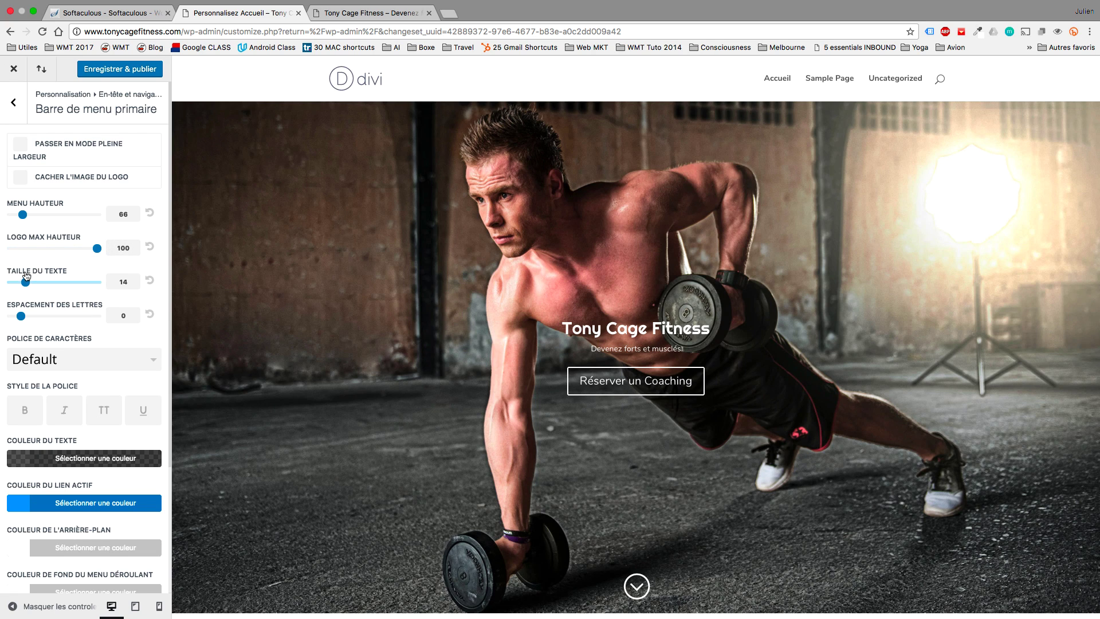
pyautogui.moveTo(25, 281)
pyautogui.mouseDown()
pyautogui.moveTo(55, 288)
pyautogui.moveTo(32, 288)
pyautogui.mouseUp()
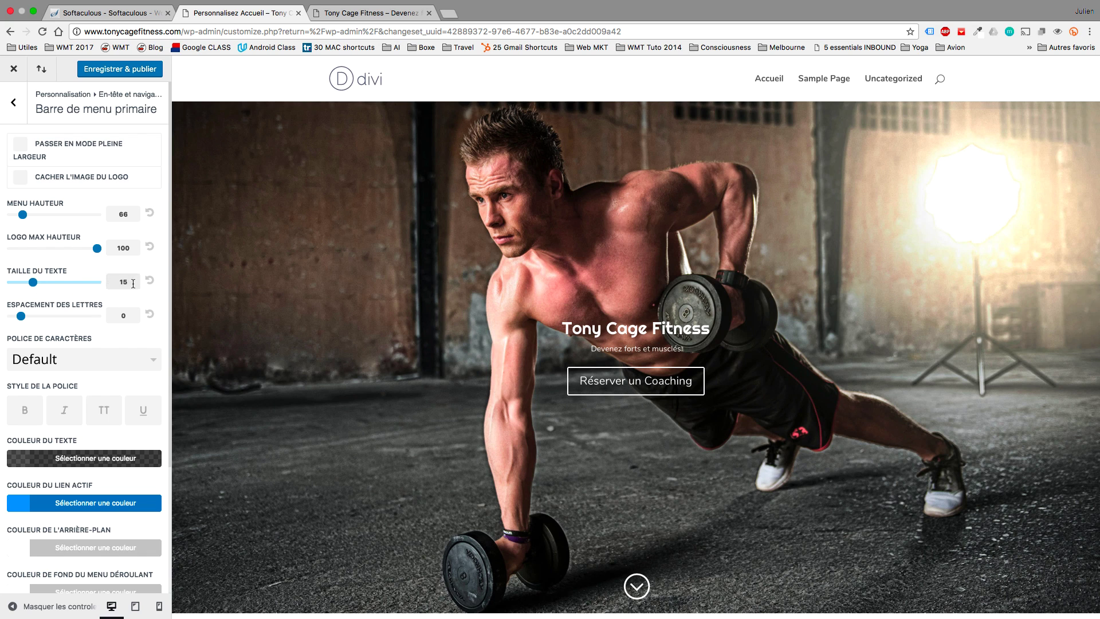
# Try the Centré and Slide In header styles, previewing the slide-in menu.
pyautogui.click(22, 107)
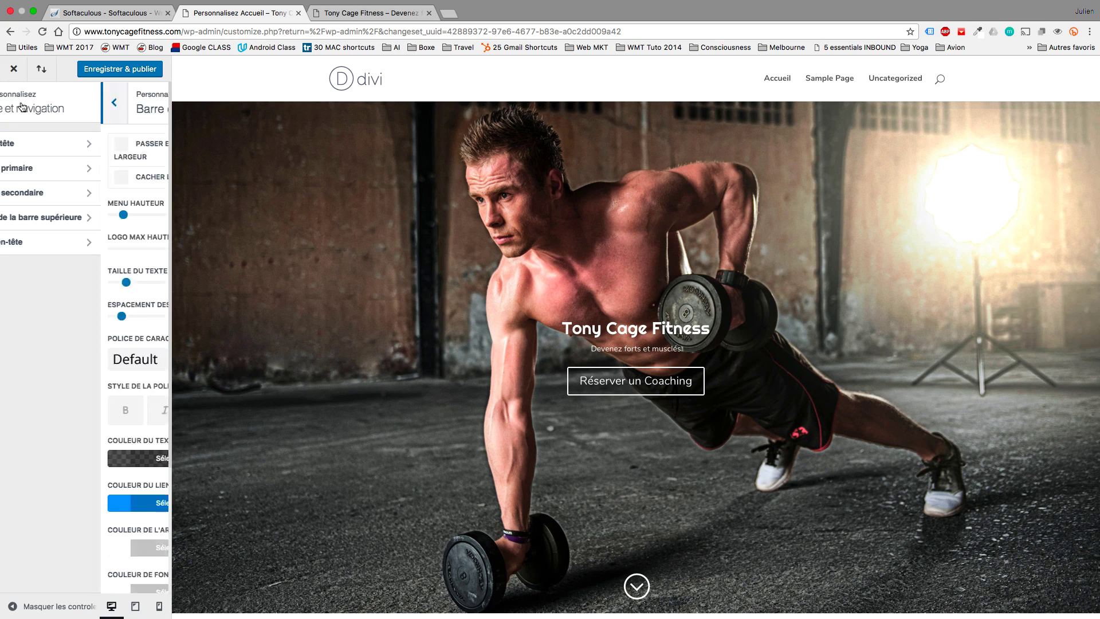
pyautogui.click(54, 143)
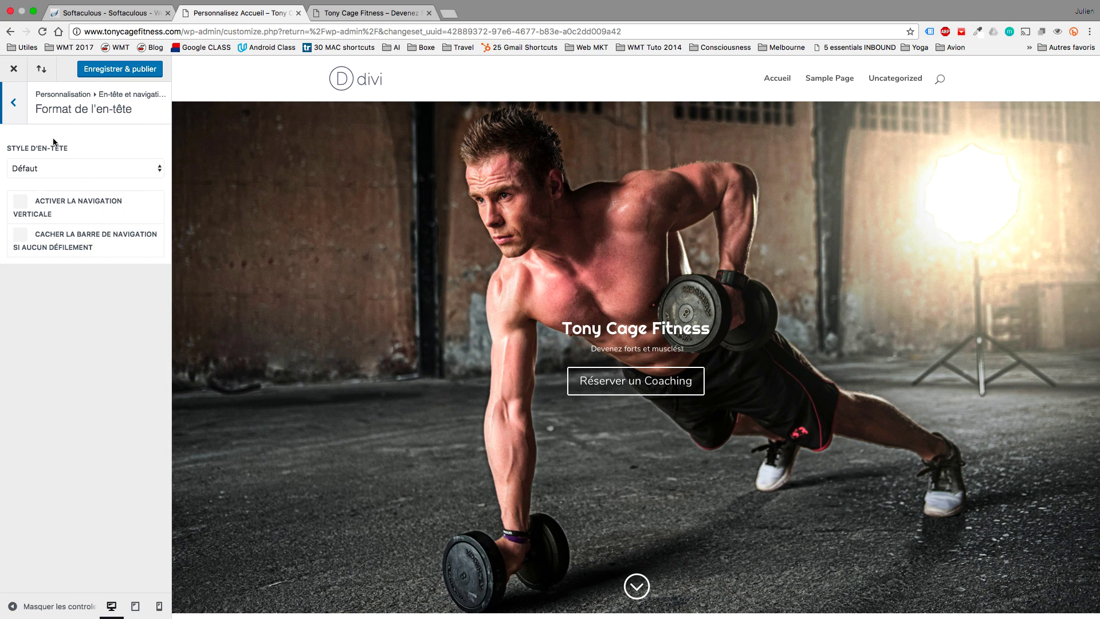
pyautogui.click(74, 167)
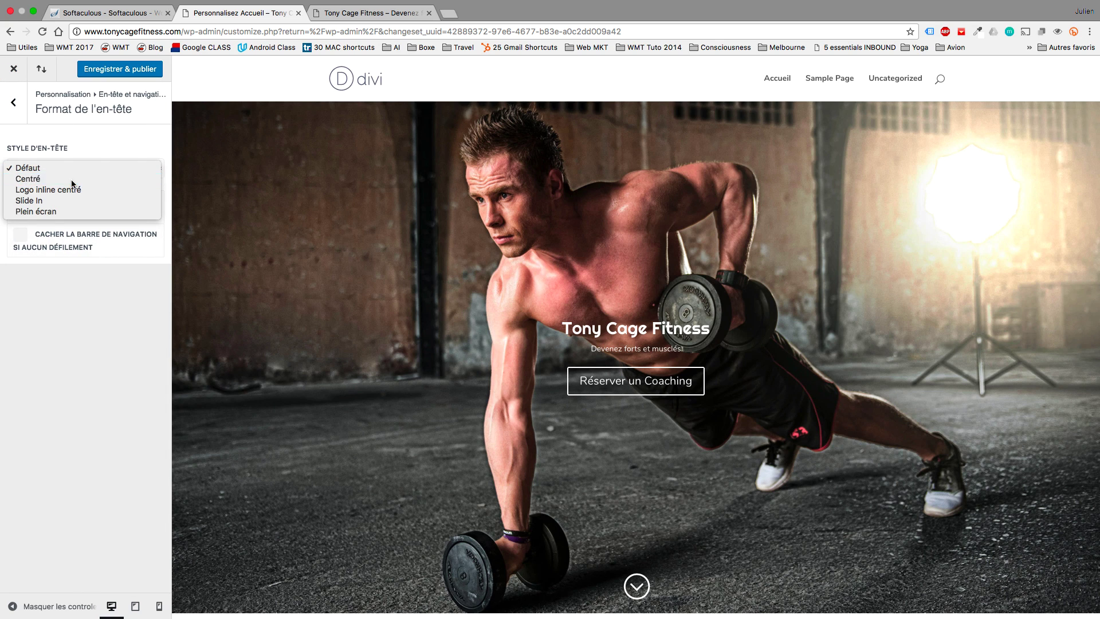
pyautogui.click(71, 180)
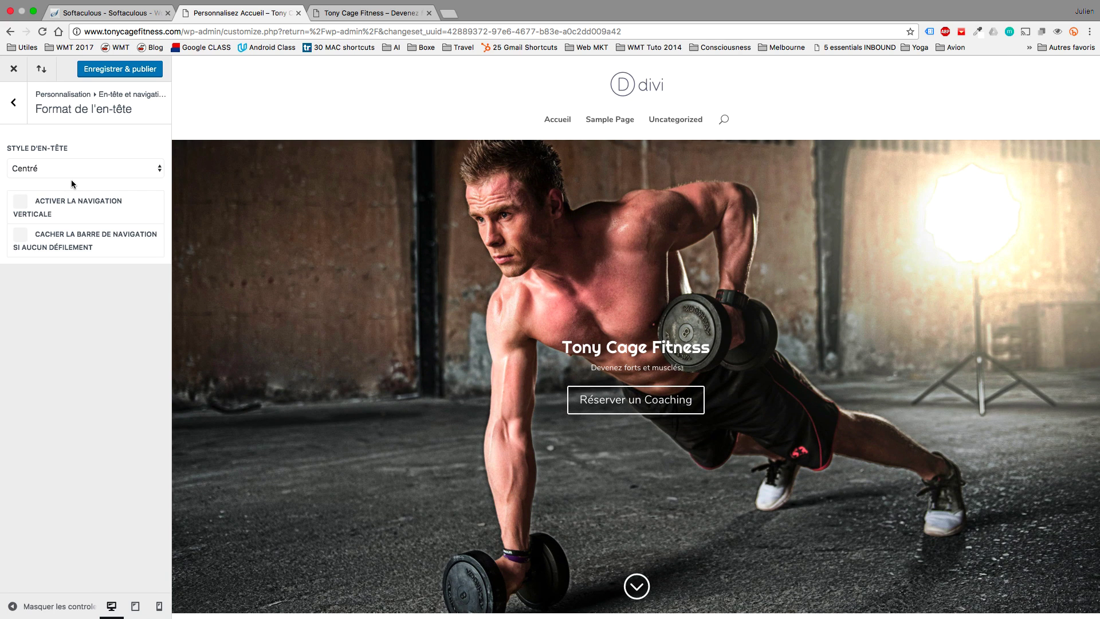
pyautogui.click(71, 174)
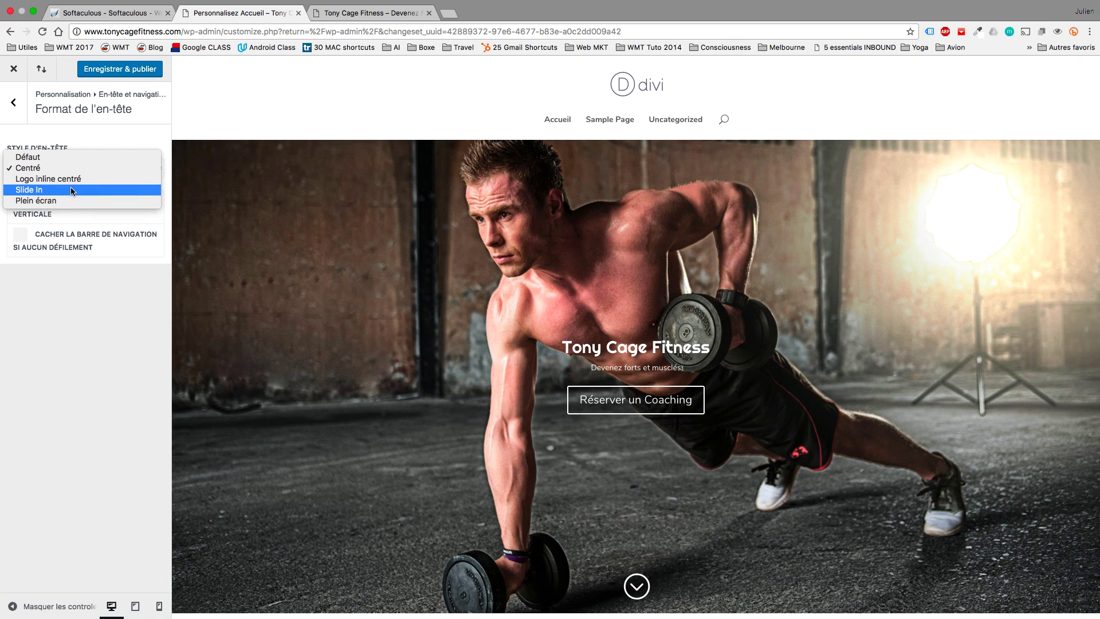
pyautogui.click(70, 187)
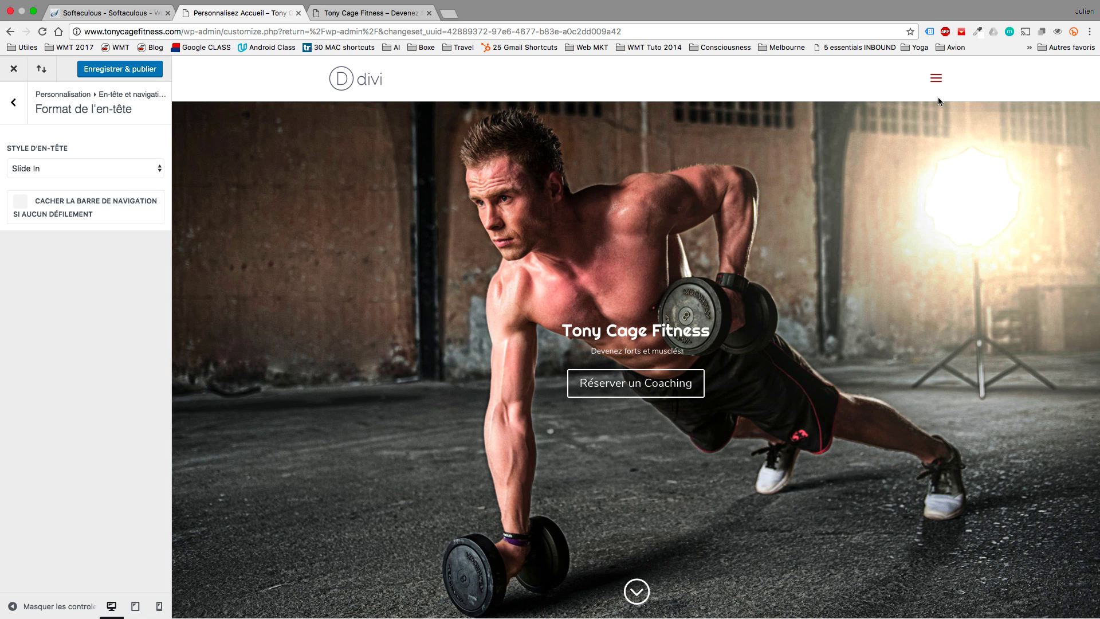
pyautogui.click(936, 81)
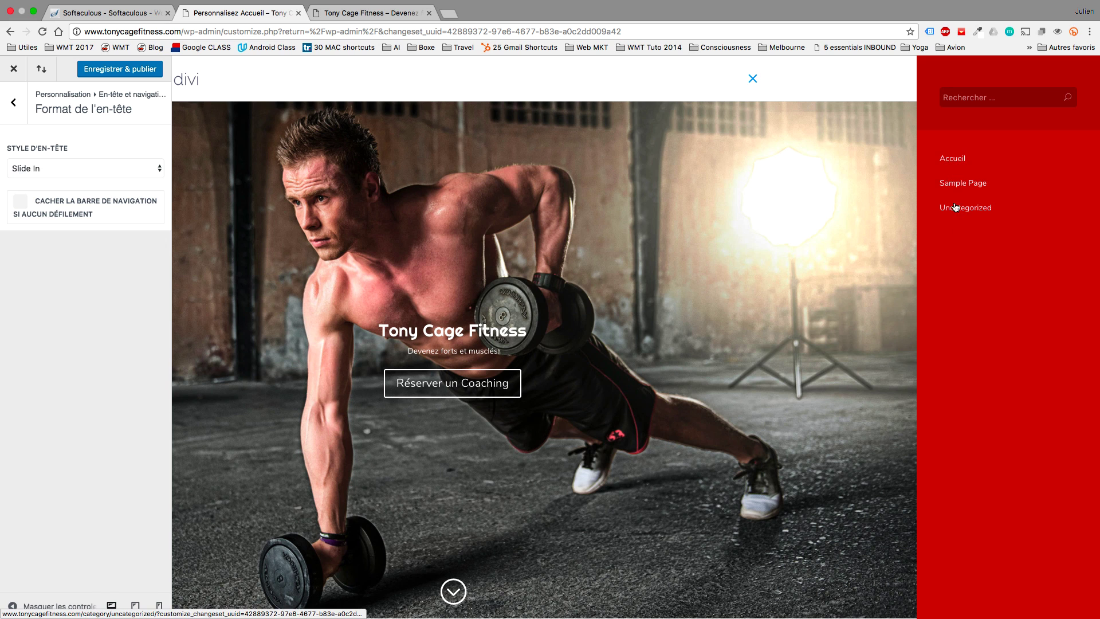
pyautogui.click(755, 79)
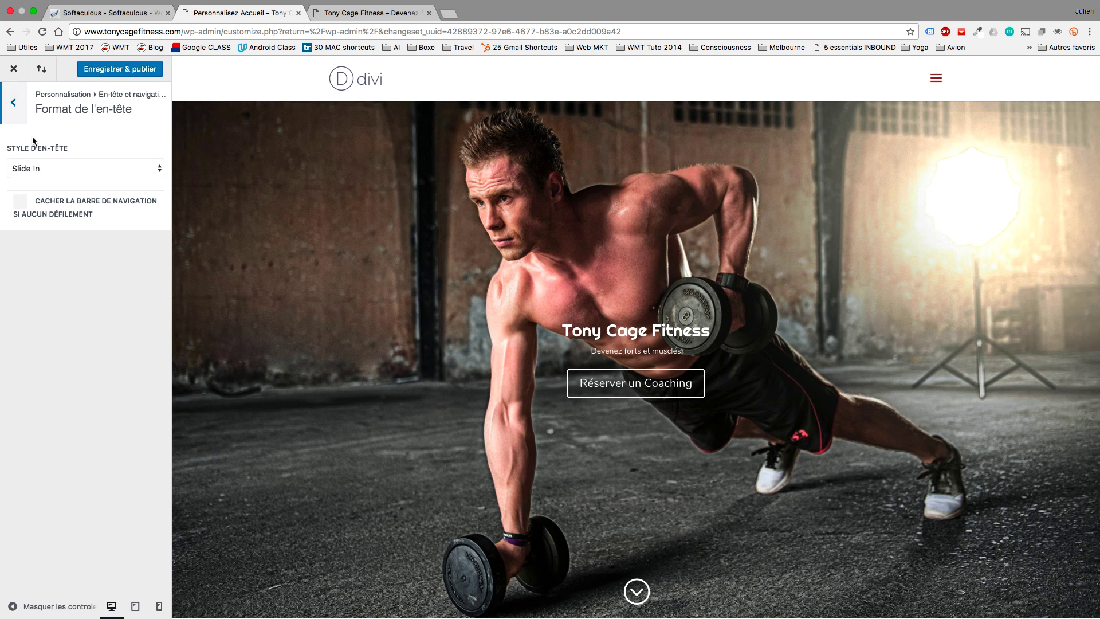
# Switch the header to Plein écran and preview its full-screen menu overlay.
pyautogui.click(49, 175)
pyautogui.click(49, 179)
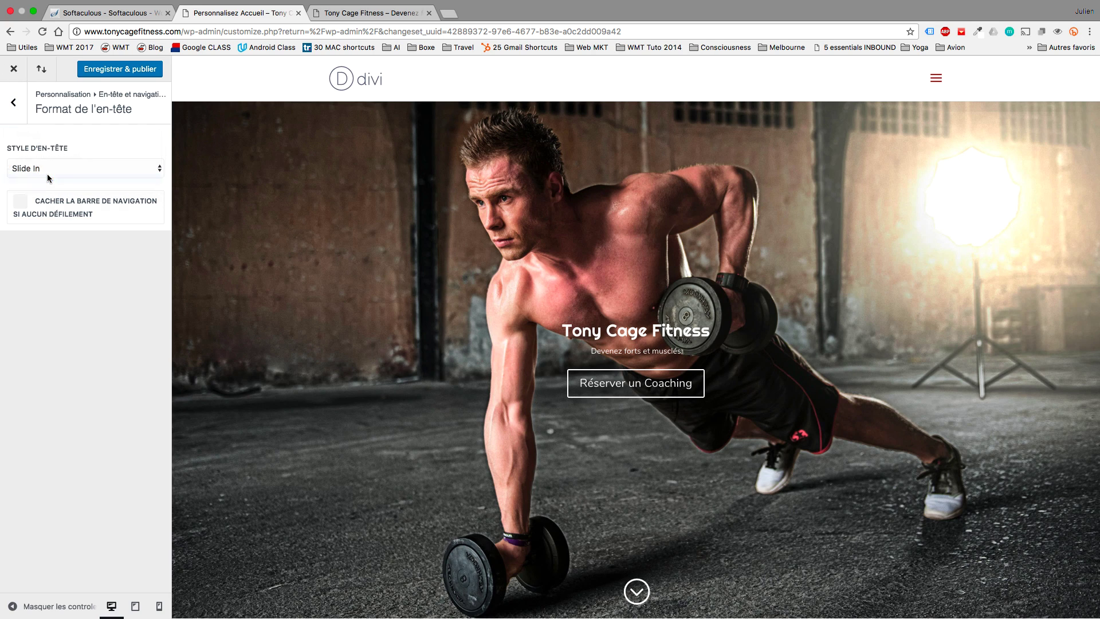
pyautogui.click(940, 80)
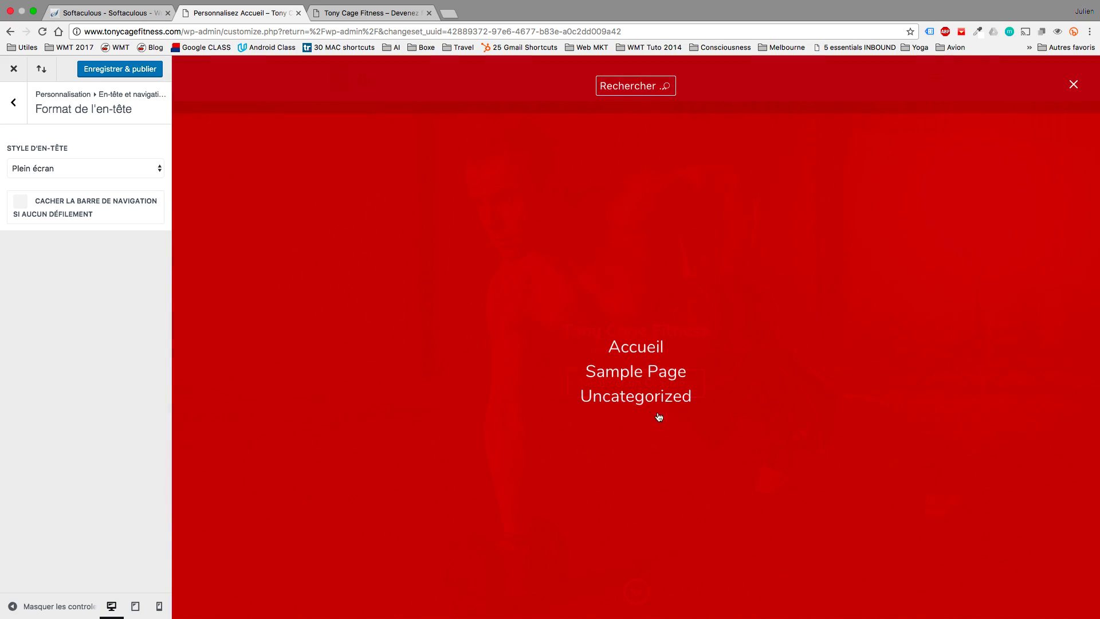
pyautogui.click(1077, 86)
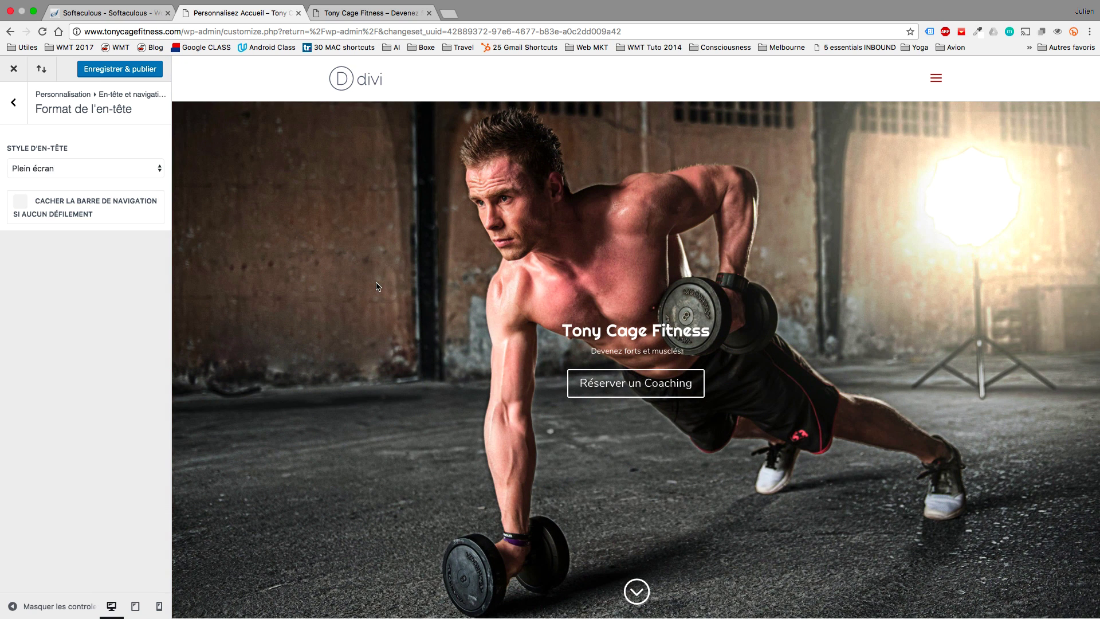
pyautogui.click(22, 109)
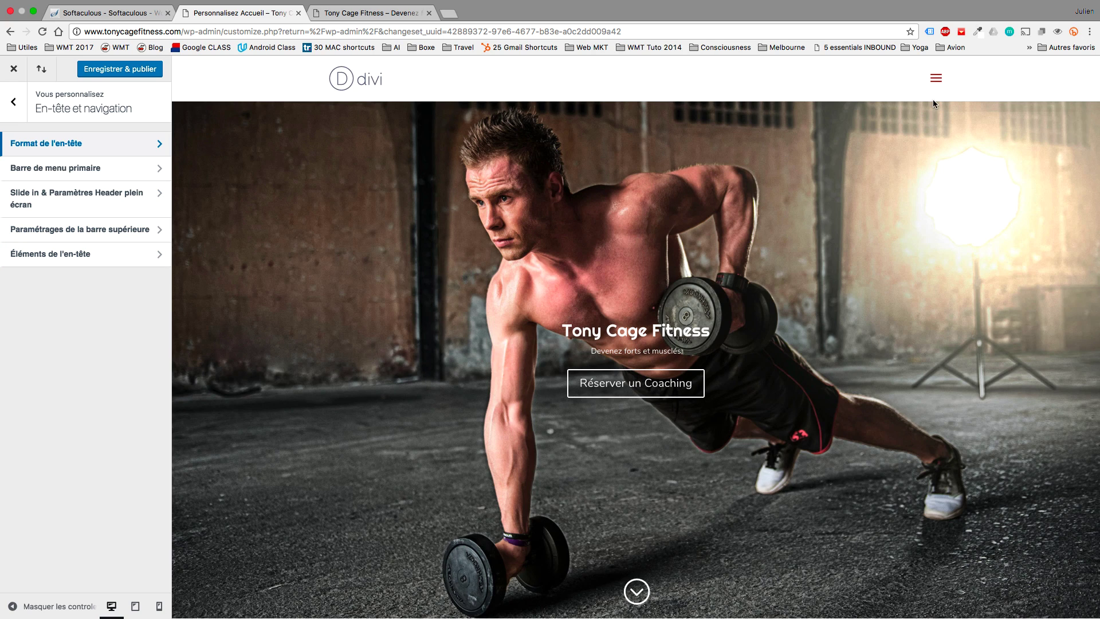
pyautogui.click(936, 79)
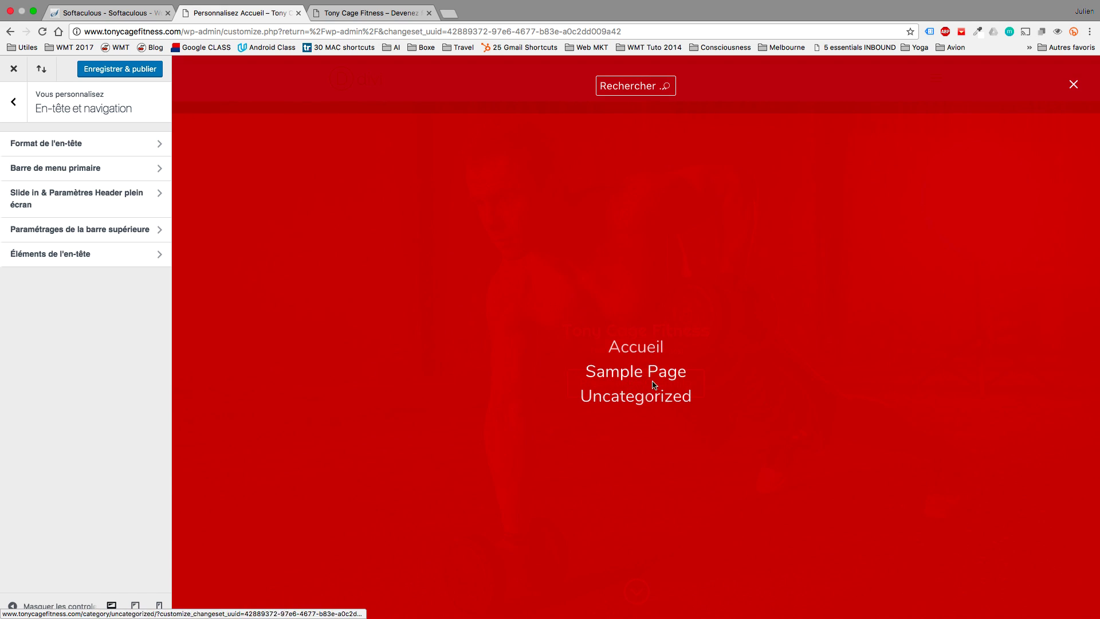
pyautogui.click(1082, 88)
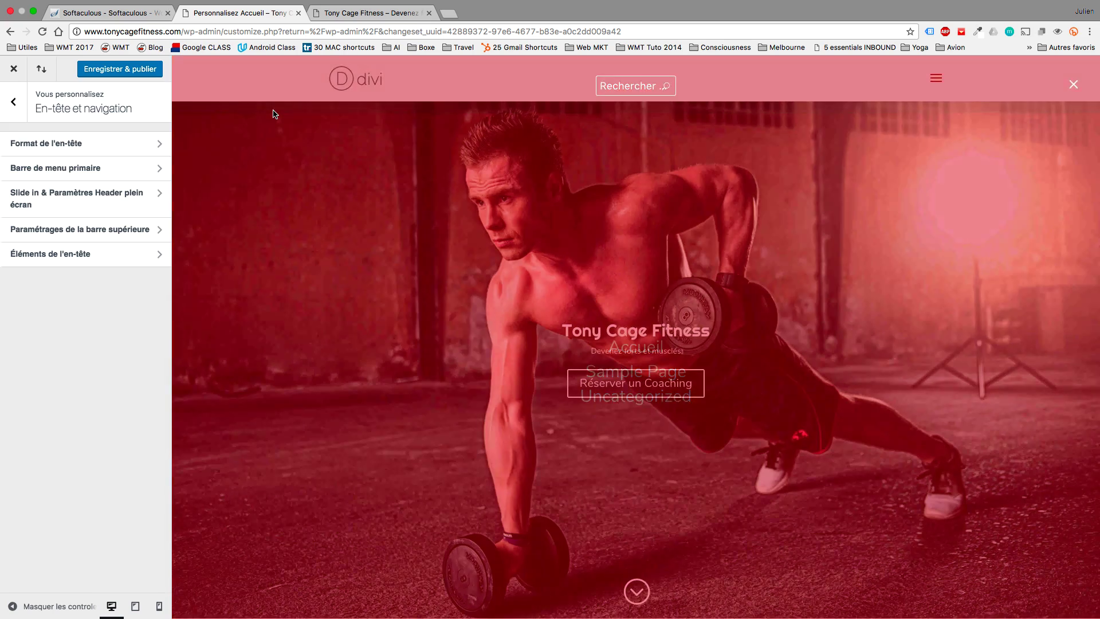
# Briefly try Logo inline centré, then set the Header Style back to Défaut.
pyautogui.click(73, 150)
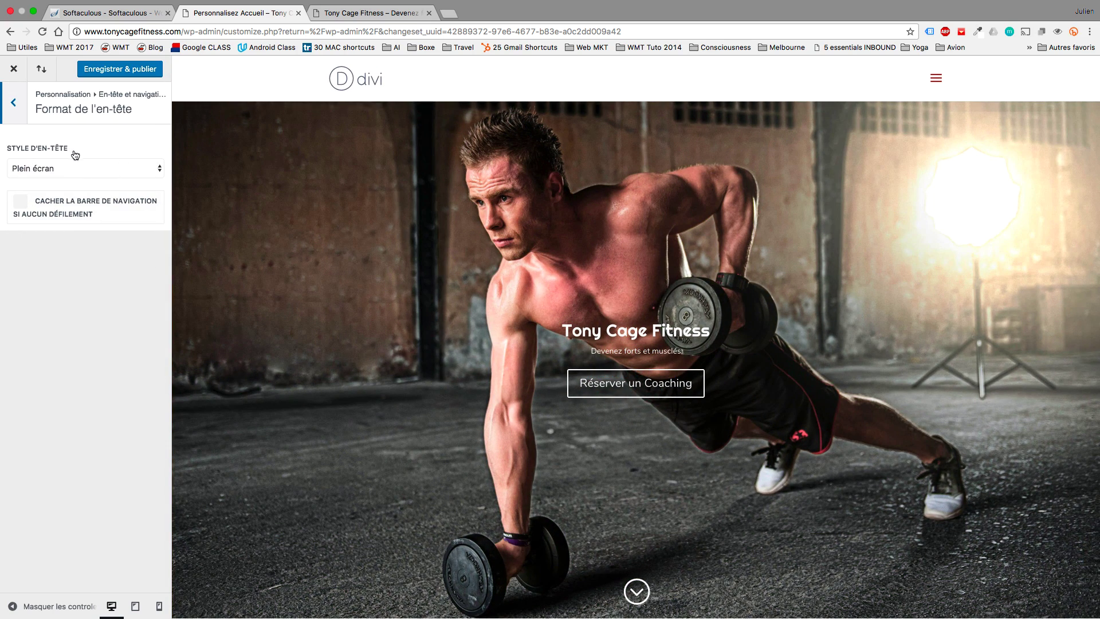
pyautogui.click(61, 168)
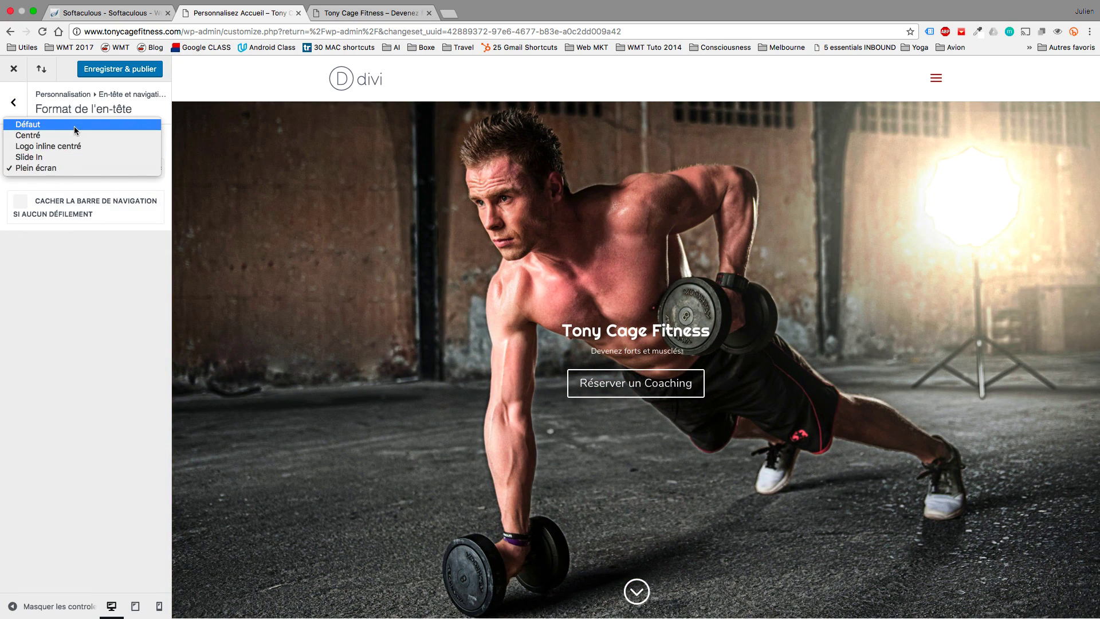
pyautogui.click(75, 124)
pyautogui.click(76, 167)
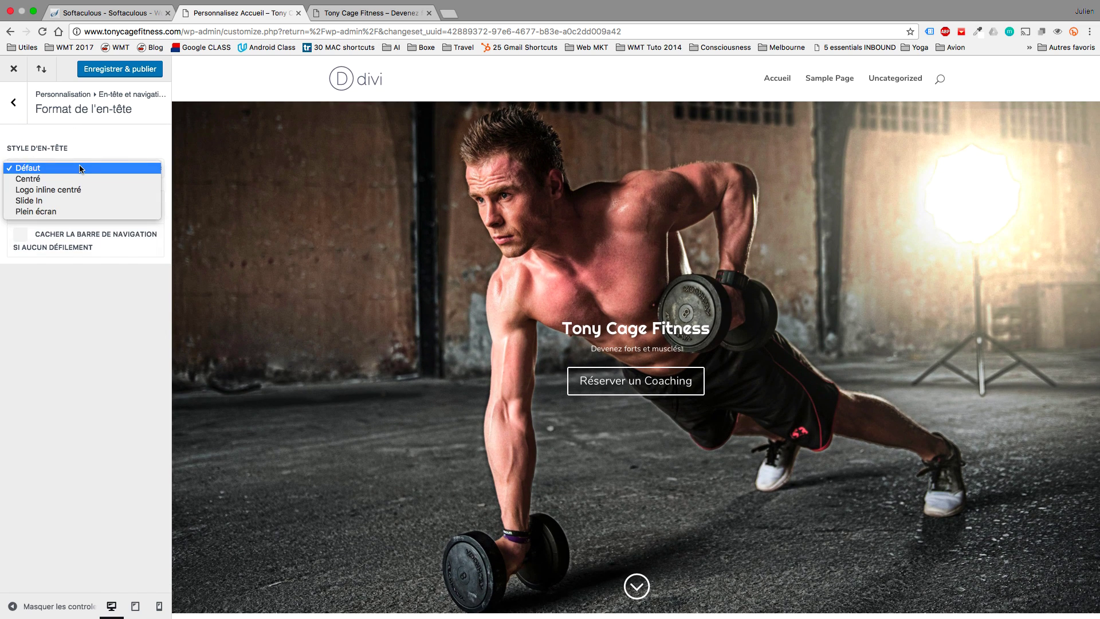
pyautogui.click(78, 189)
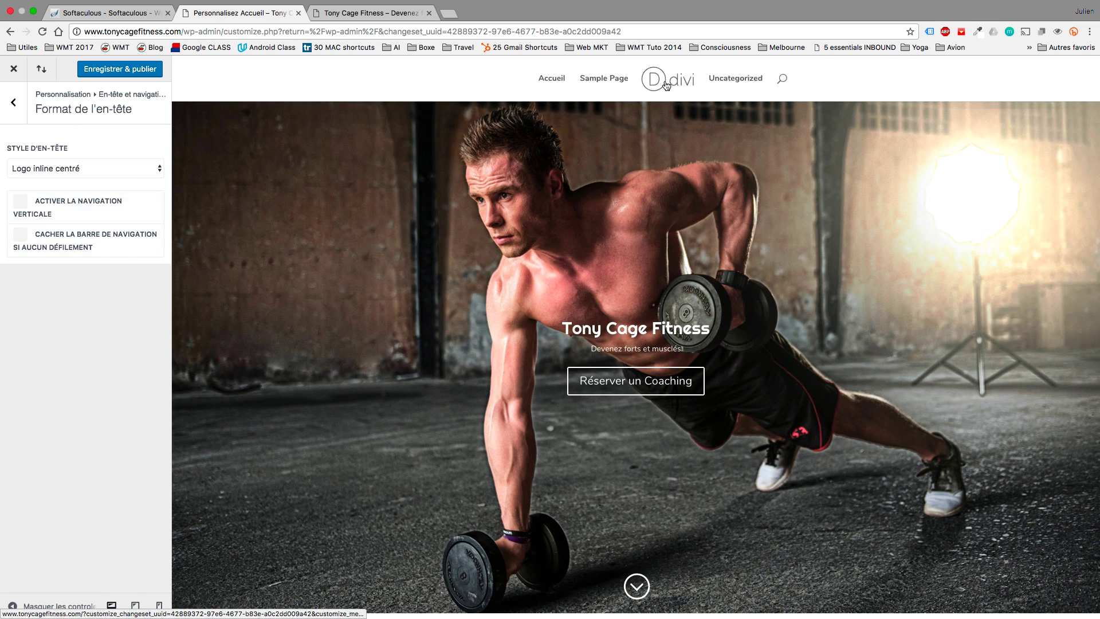
pyautogui.click(105, 169)
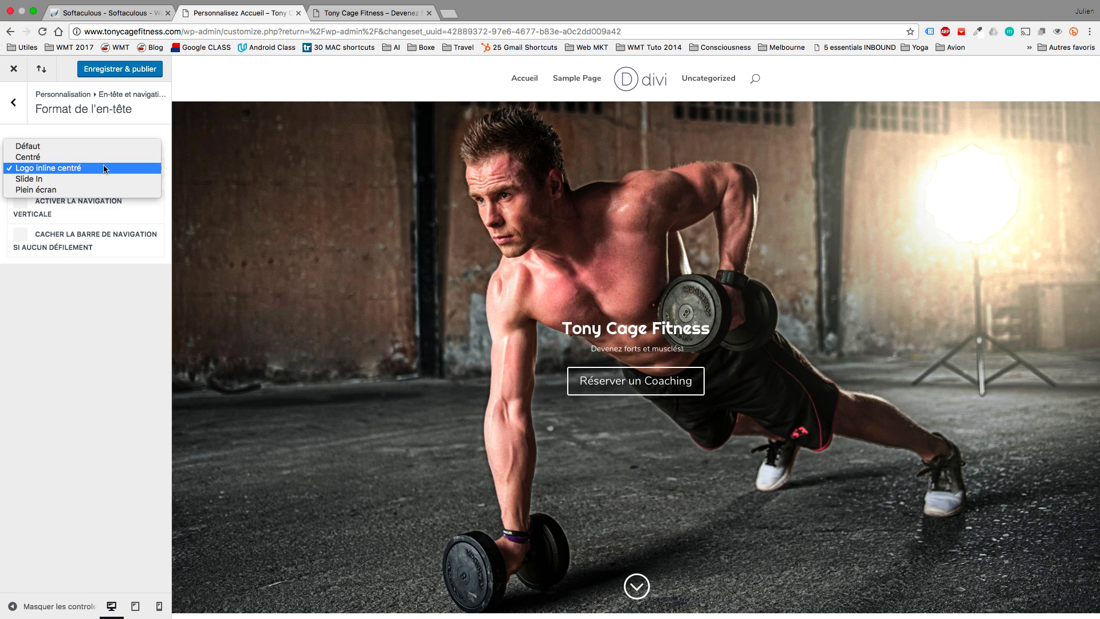
pyautogui.click(78, 150)
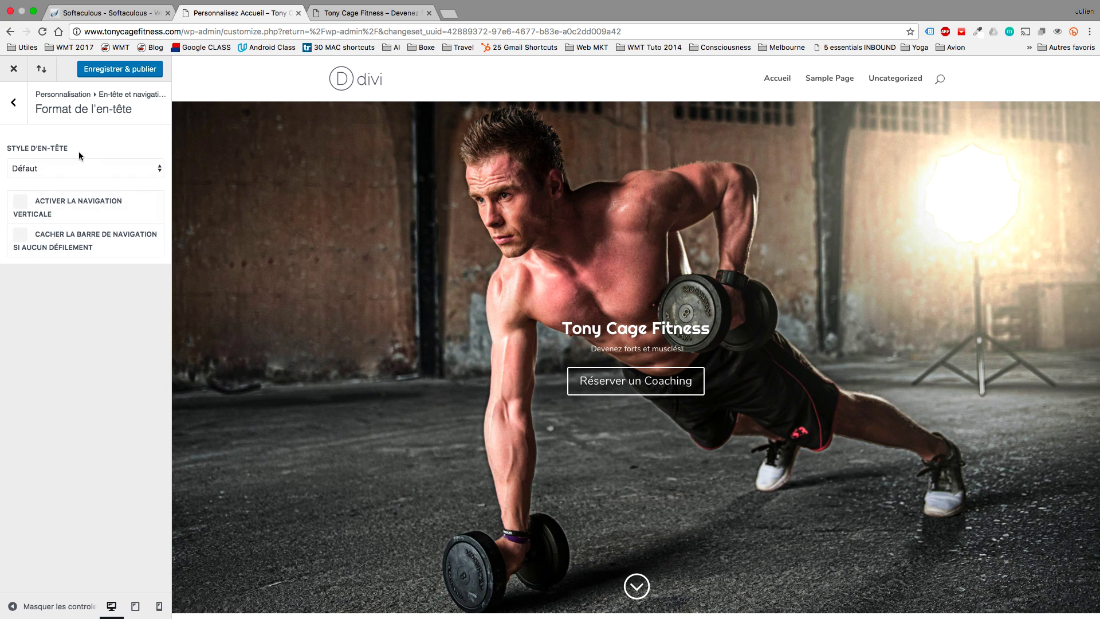
# Try right-oriented vertical navigation, turn it back off, and publish the Customizer changes.
pyautogui.click(23, 205)
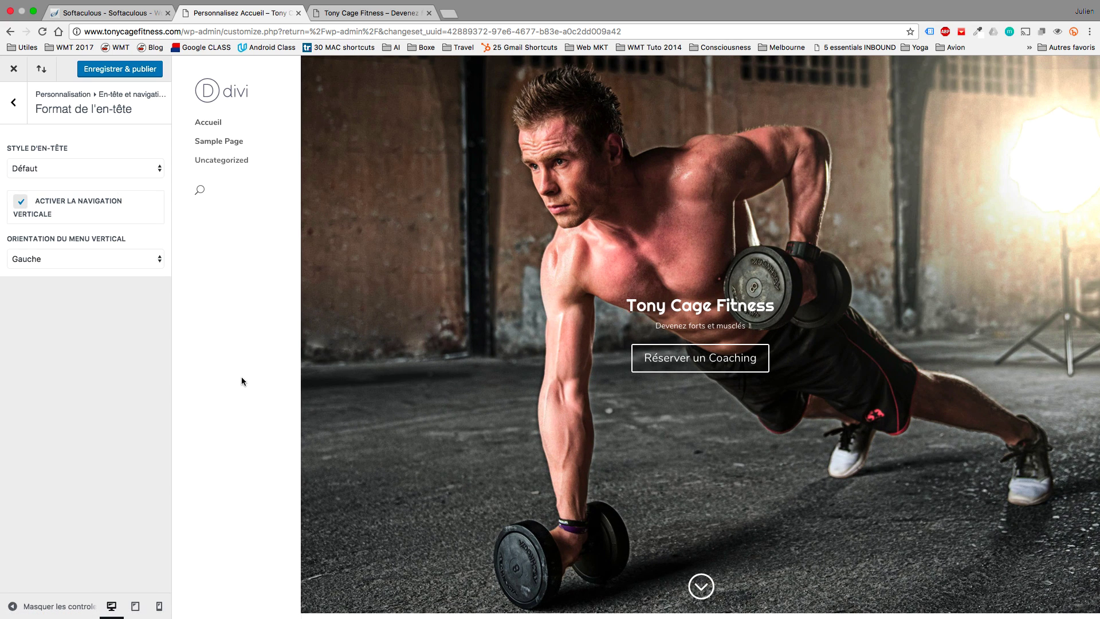
pyautogui.click(129, 258)
pyautogui.click(125, 252)
pyautogui.click(23, 206)
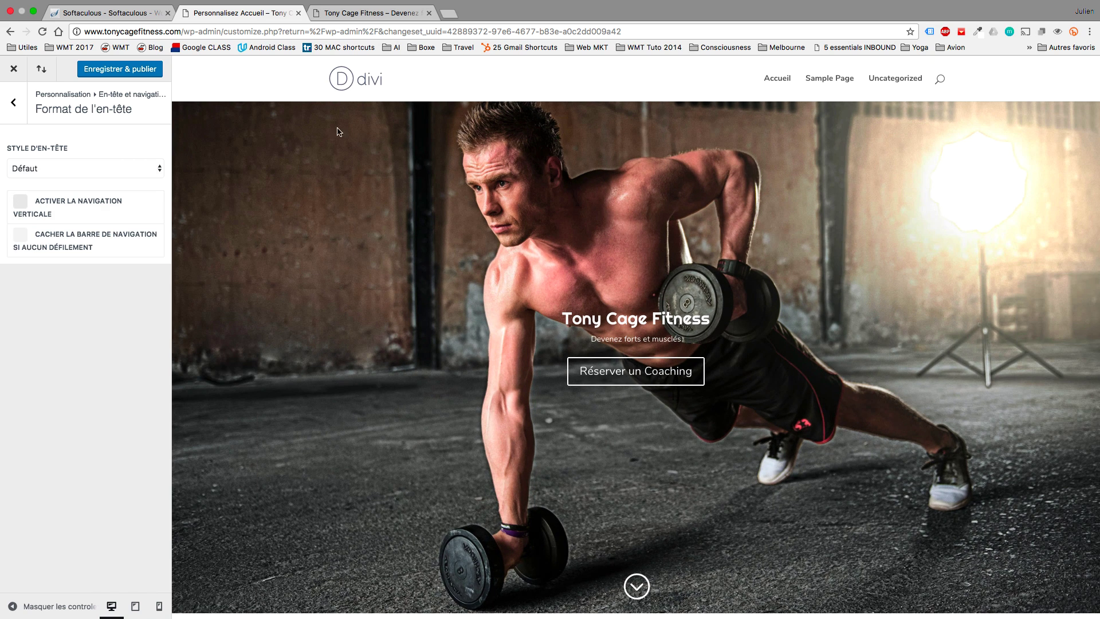
pyautogui.click(136, 72)
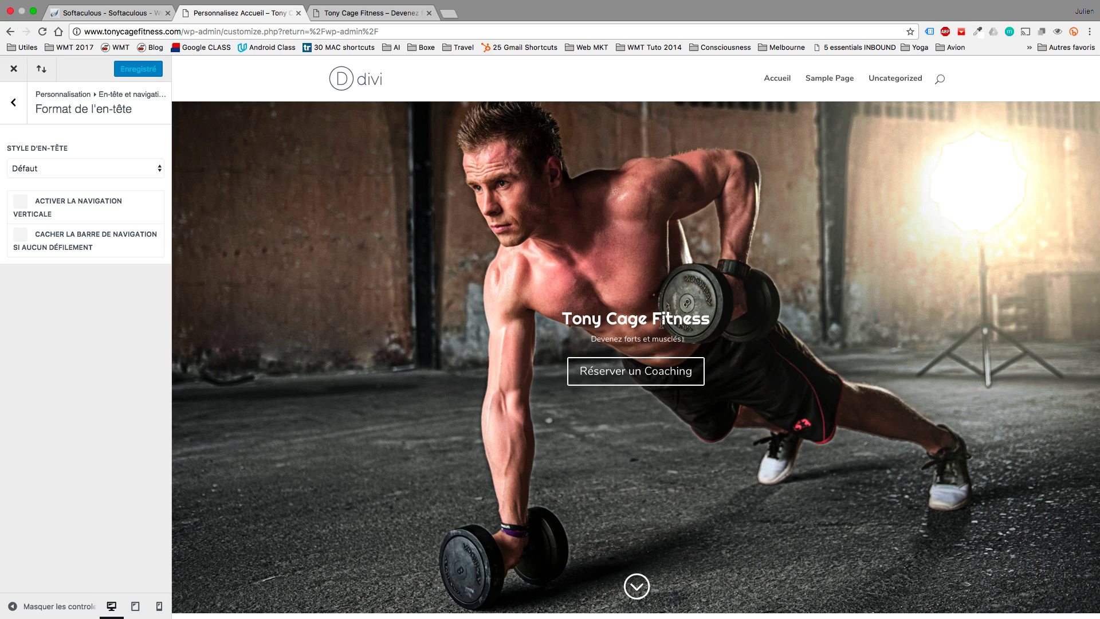
pyautogui.click(13, 105)
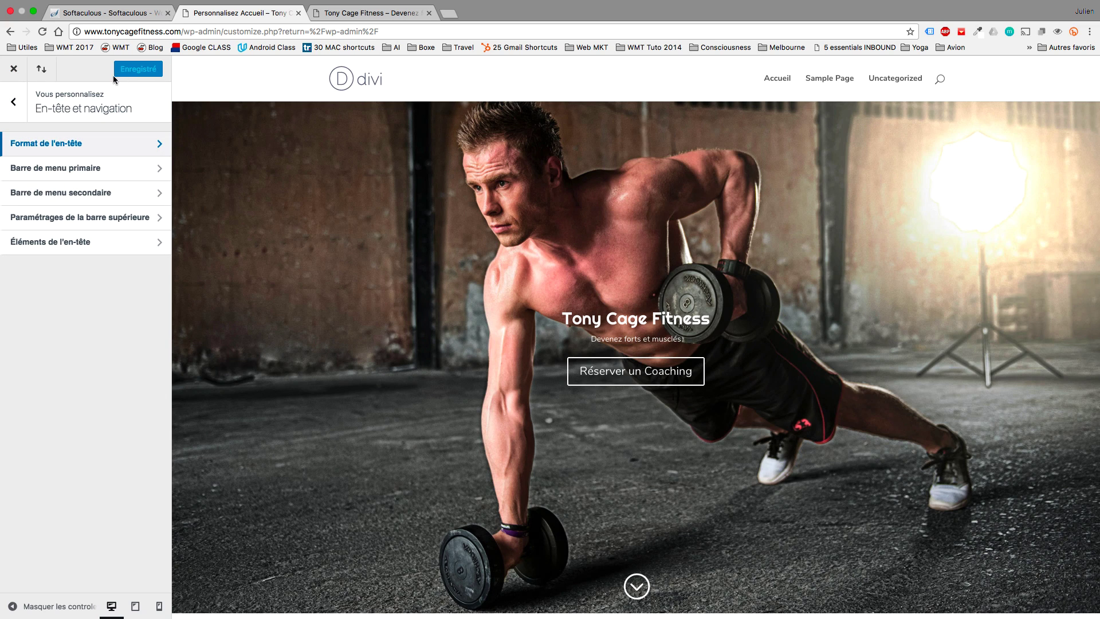
# In Divi theme options, set the TCF logo image as the site logo.
pyautogui.click(14, 69)
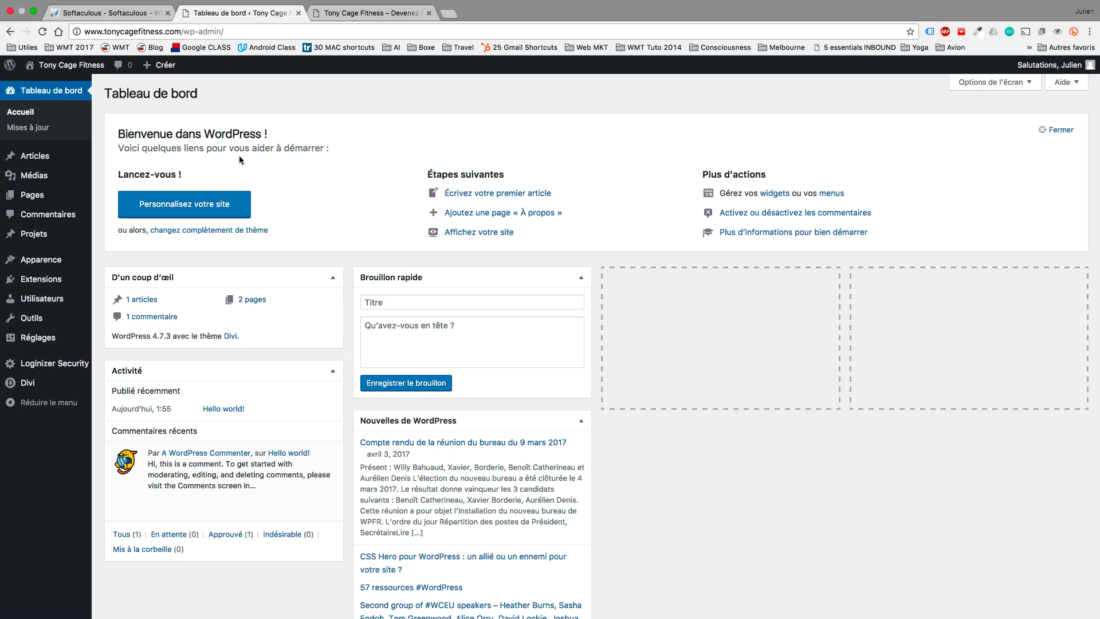
pyautogui.moveTo(39, 266)
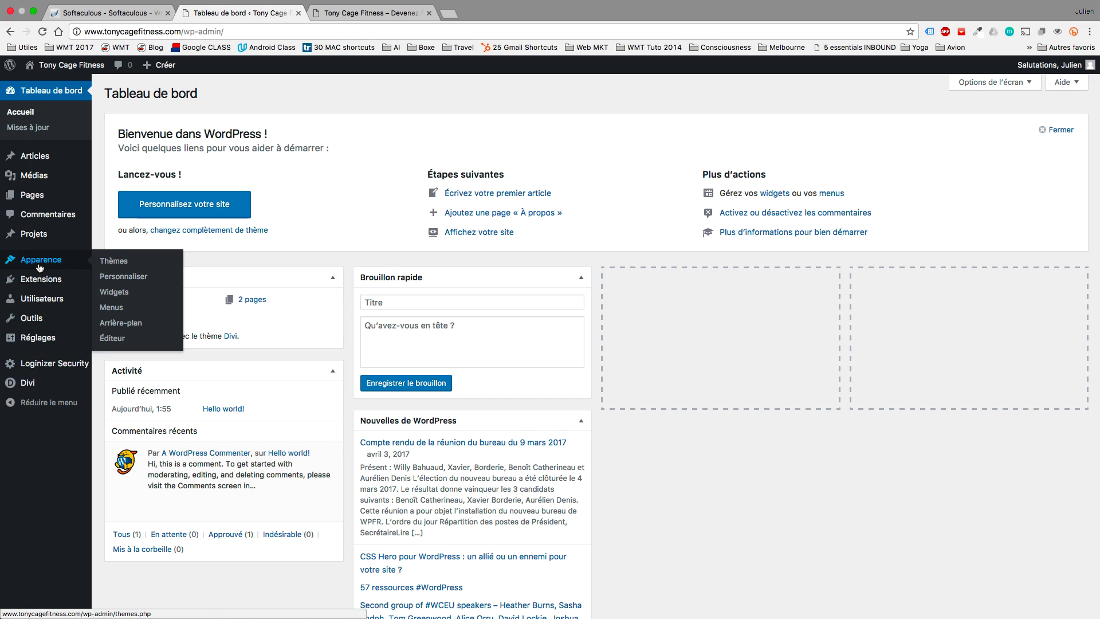
pyautogui.click(42, 388)
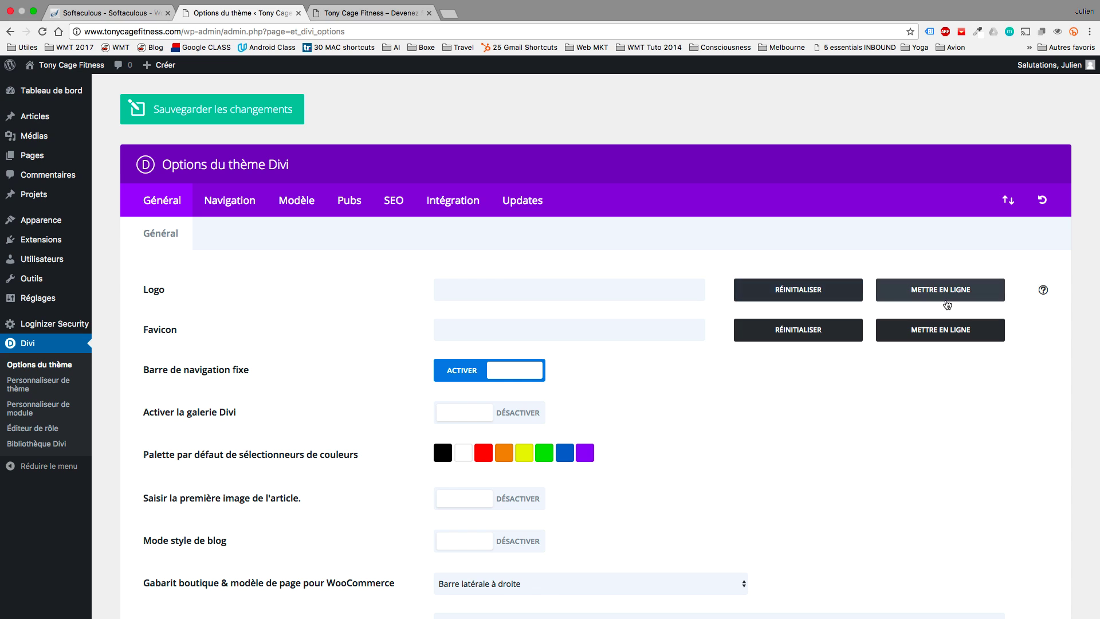
pyautogui.click(942, 293)
pyautogui.click(492, 204)
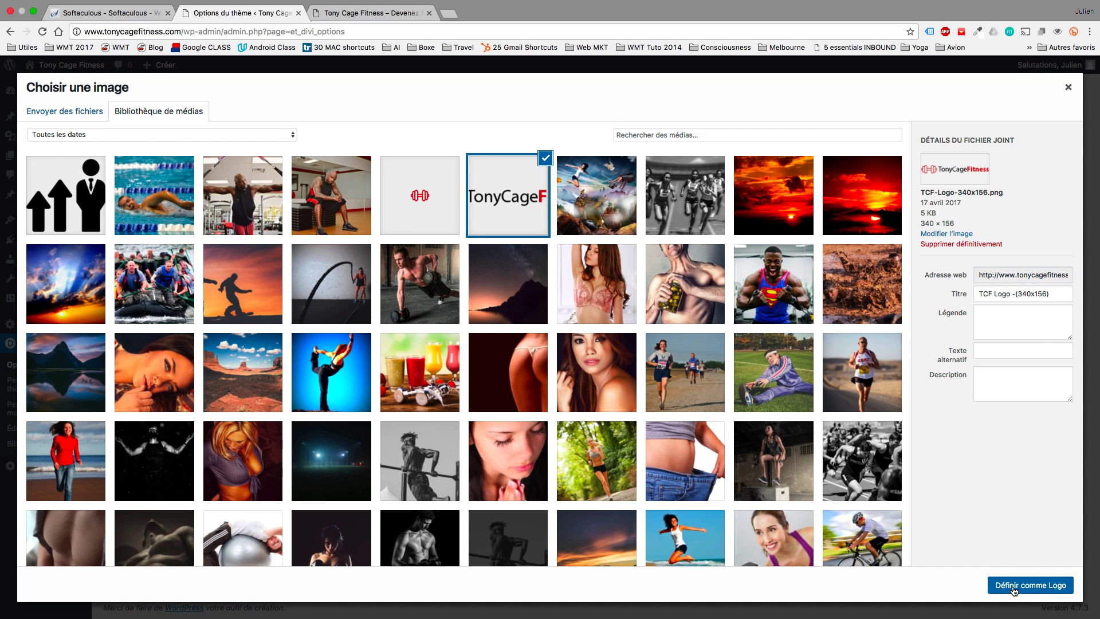
pyautogui.click(1012, 588)
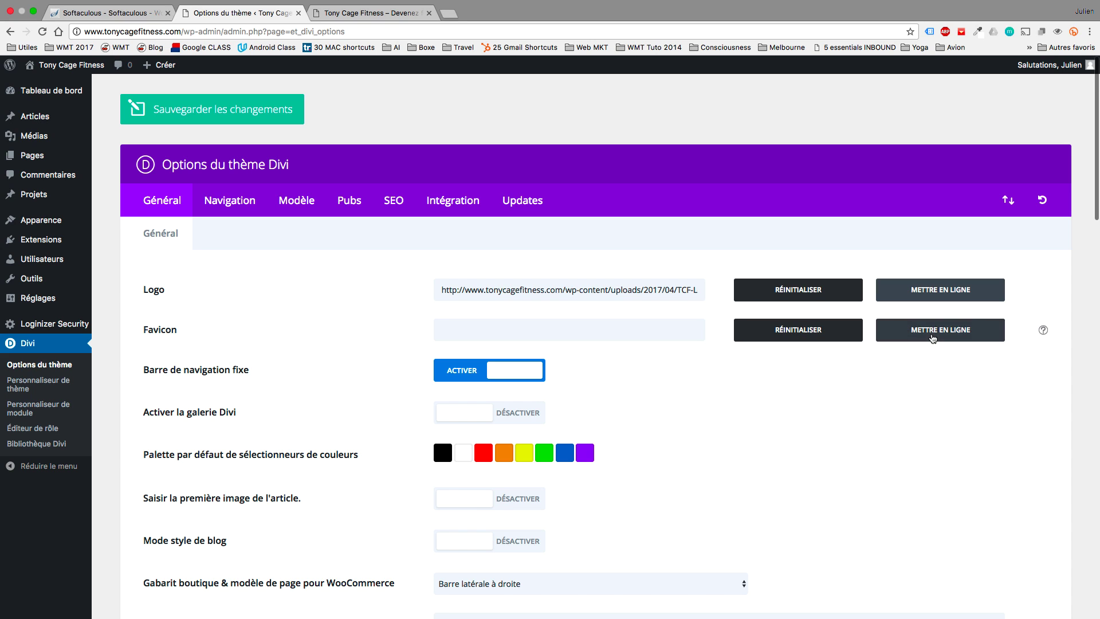
# Set the dumbbell image as the favicon, save the theme options, and view the site.
pyautogui.click(912, 334)
pyautogui.click(408, 197)
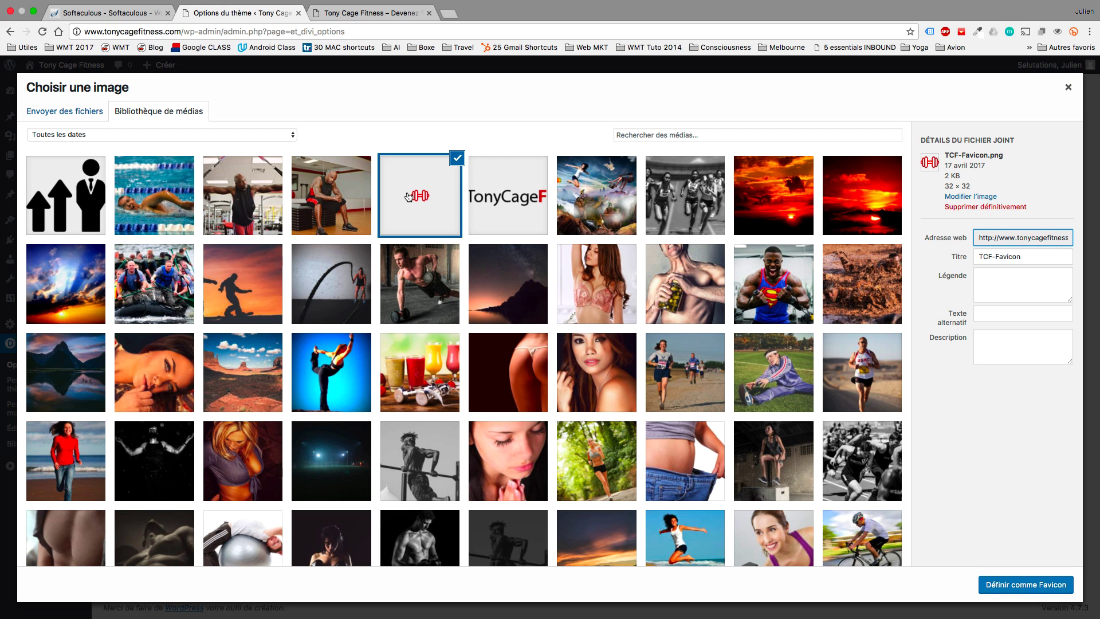
pyautogui.click(988, 592)
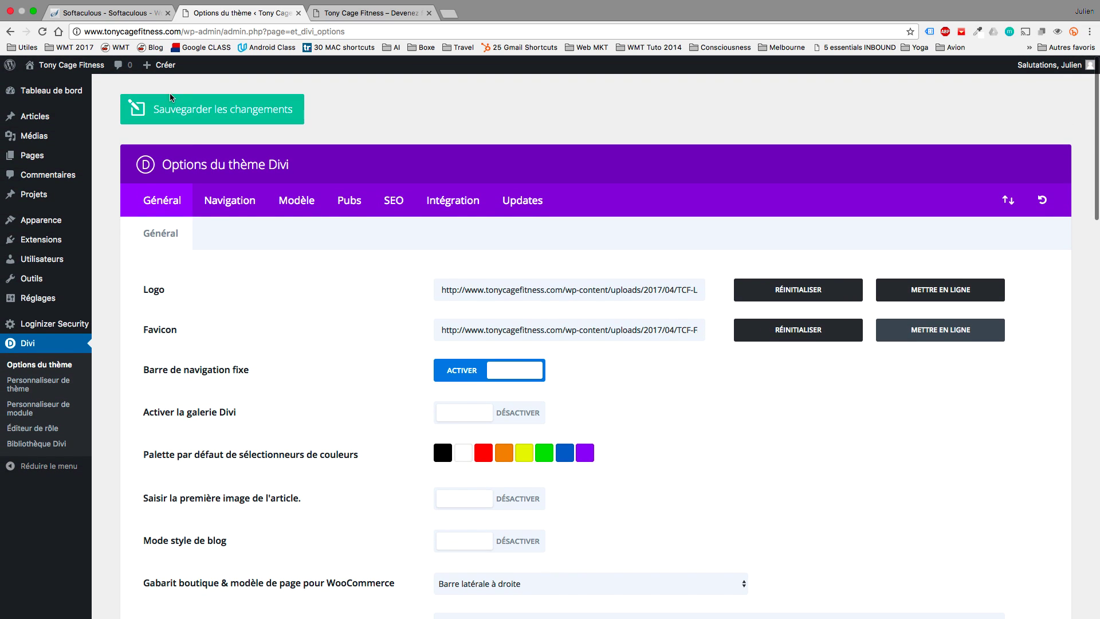
pyautogui.click(171, 117)
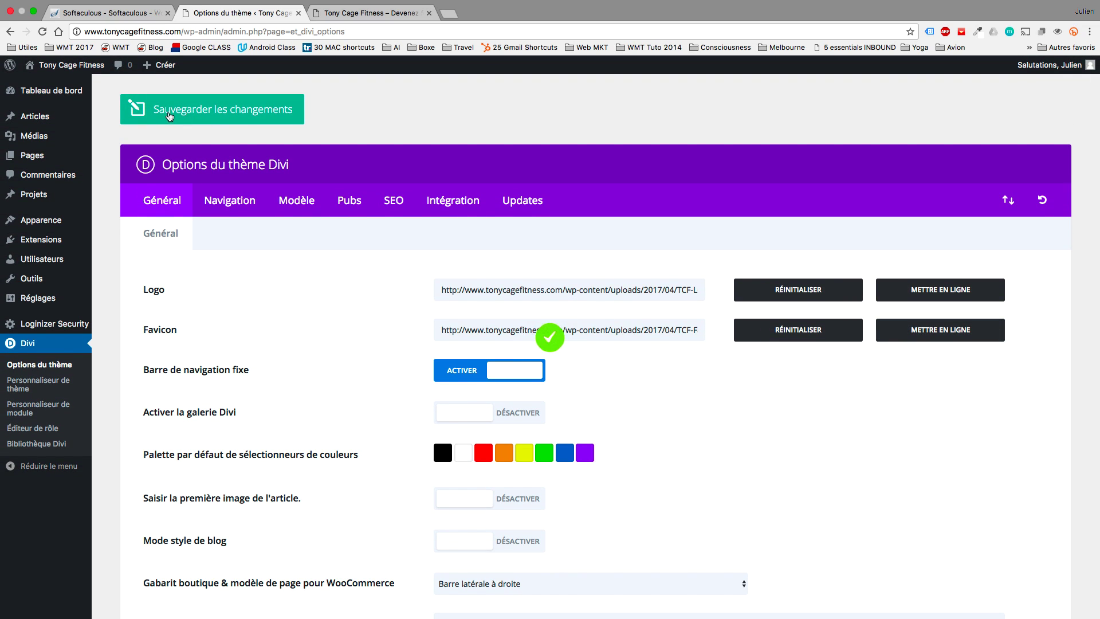
pyautogui.click(79, 67)
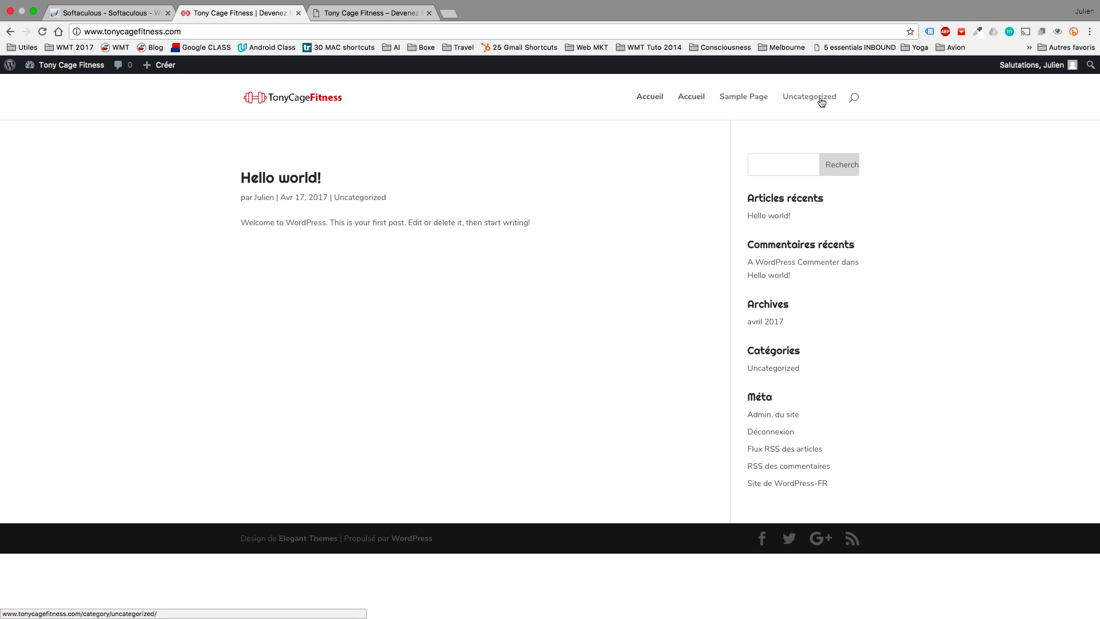
# Open the Accueil page from the Pages list for editing.
pyautogui.click(74, 66)
pyautogui.moveTo(51, 261)
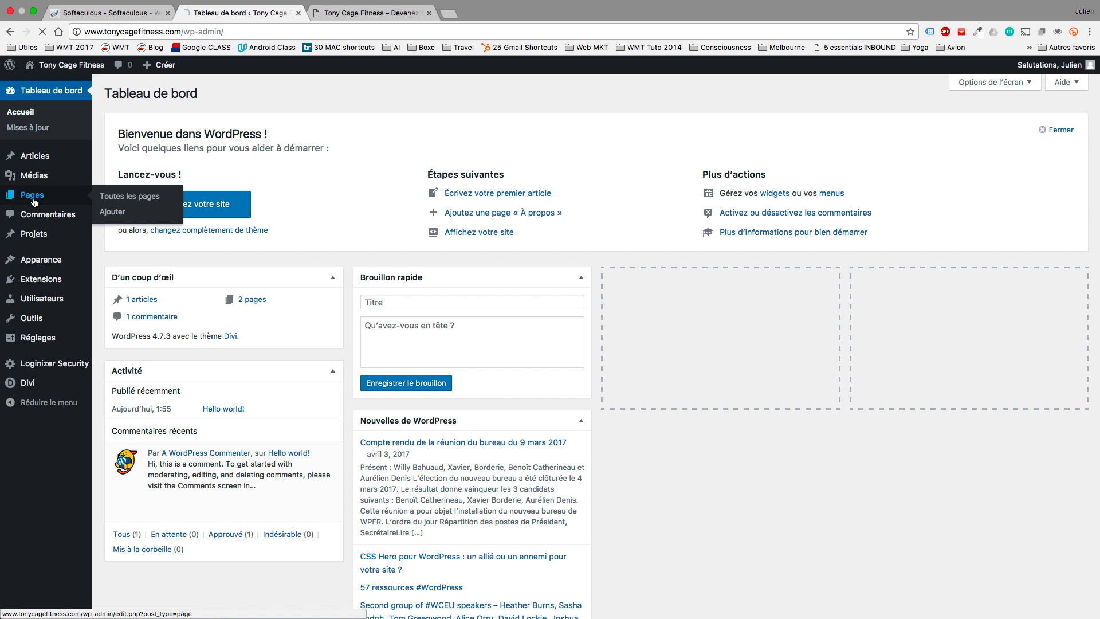
pyautogui.click(96, 194)
pyautogui.click(144, 177)
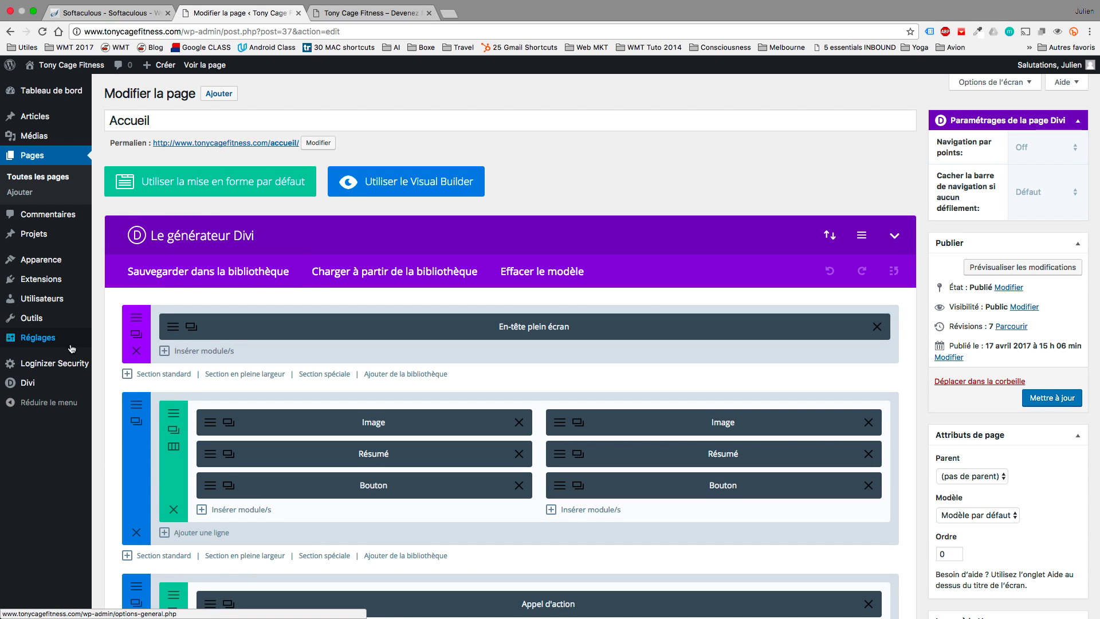
# Set permalinks to the post-name structure /%postname%/ and save.
pyautogui.moveTo(34, 388)
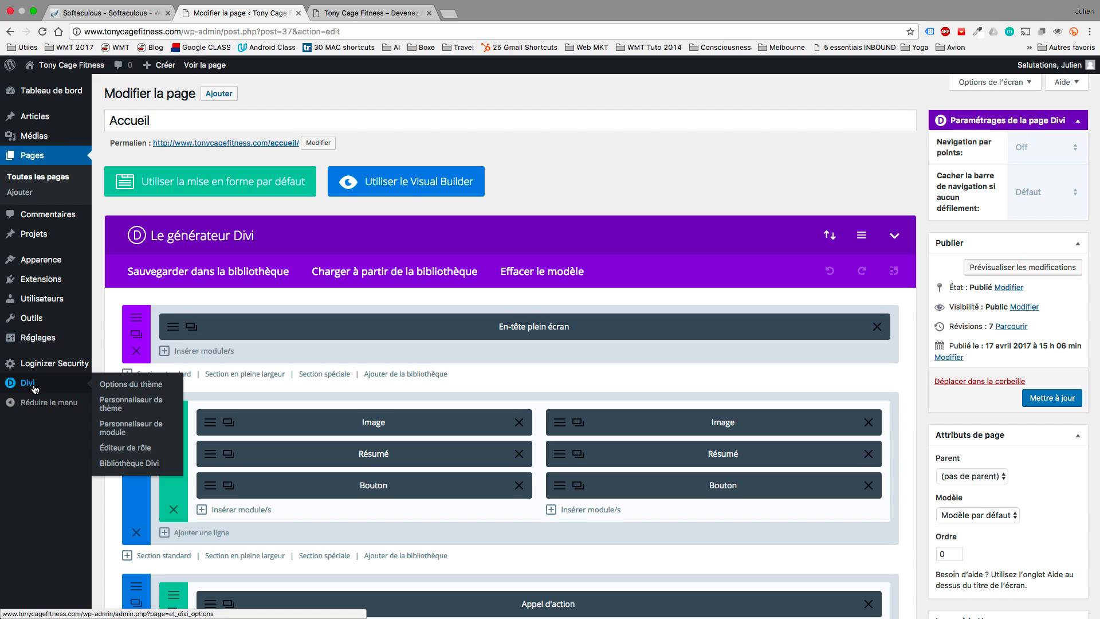
pyautogui.click(36, 340)
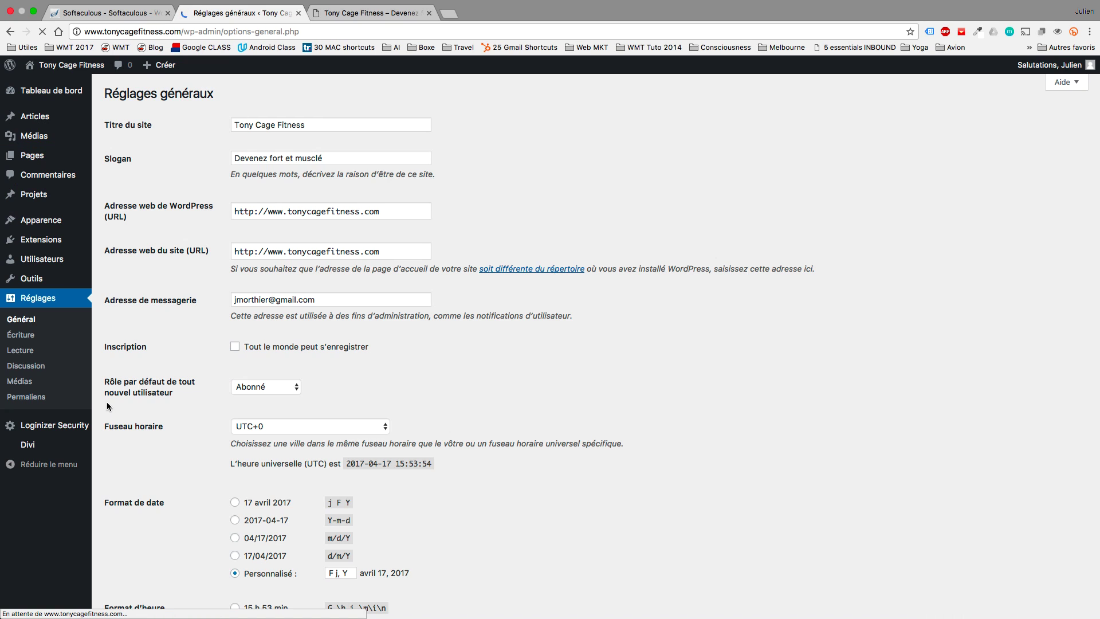
pyautogui.click(64, 396)
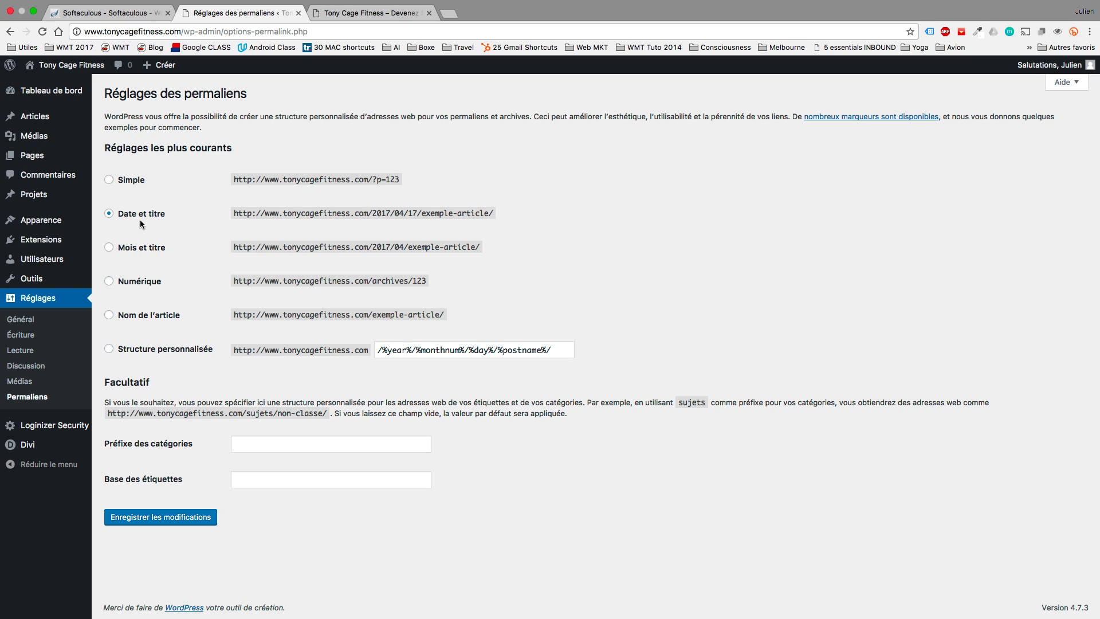
pyautogui.click(109, 315)
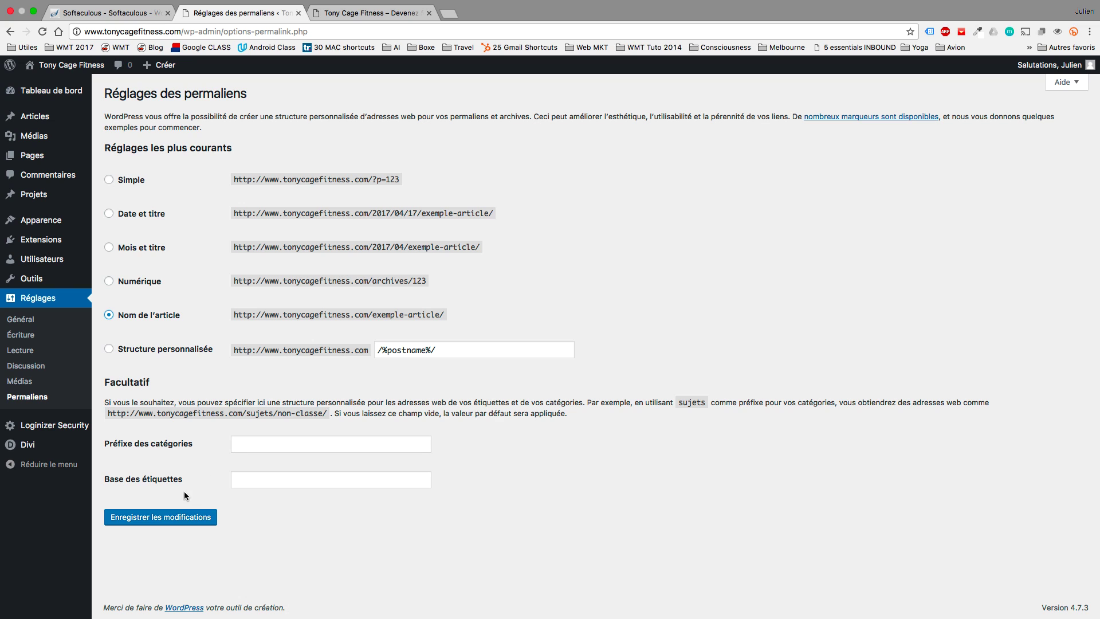
pyautogui.click(169, 517)
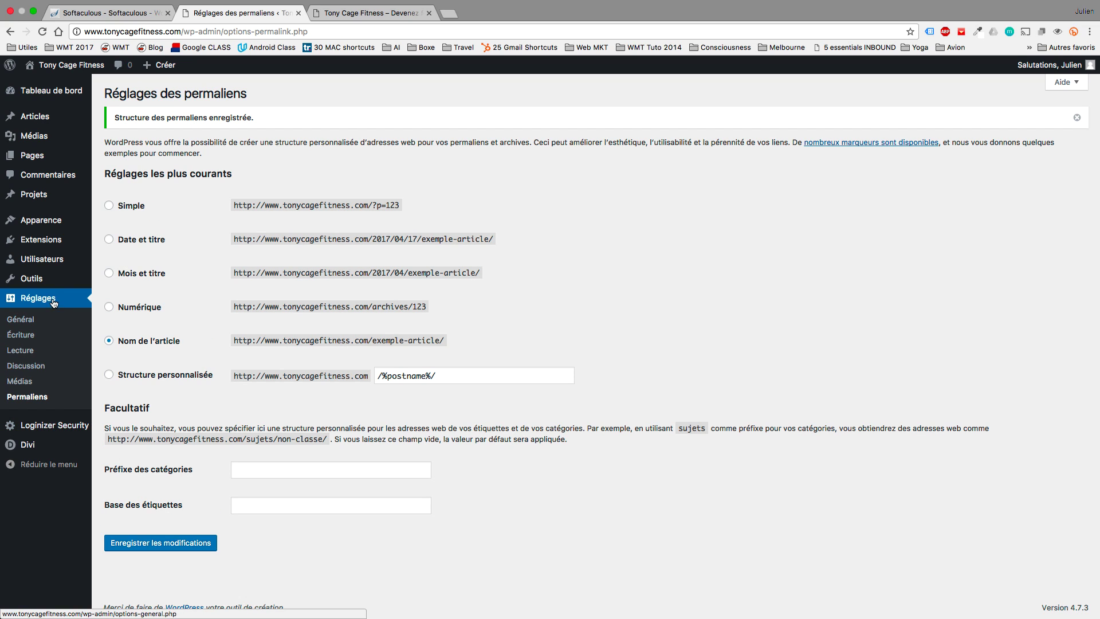
pyautogui.moveTo(55, 279)
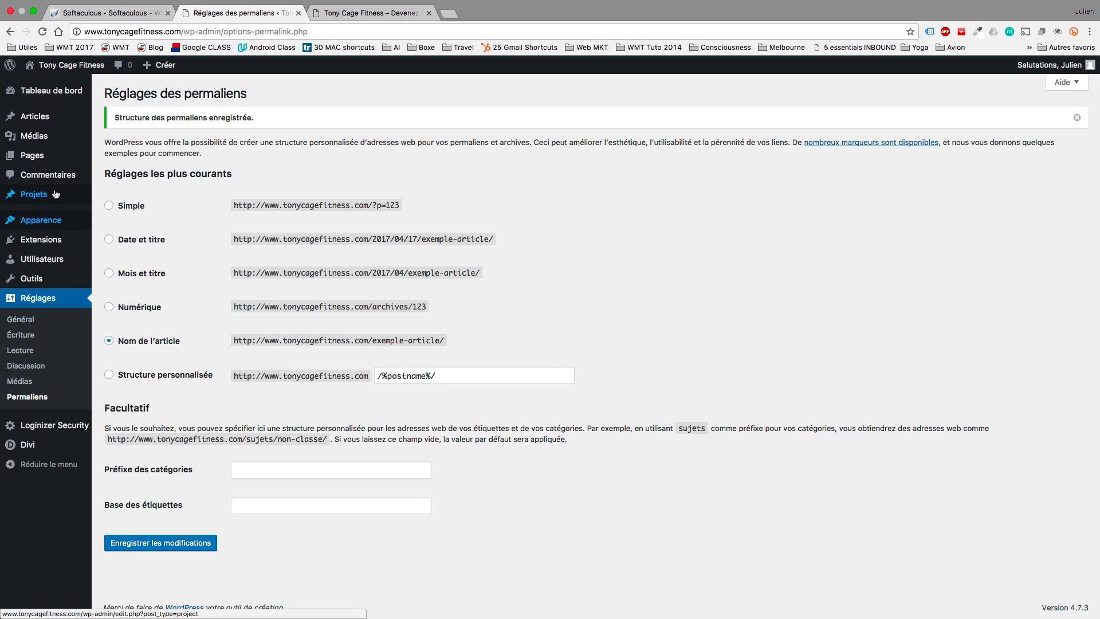
pyautogui.moveTo(50, 155)
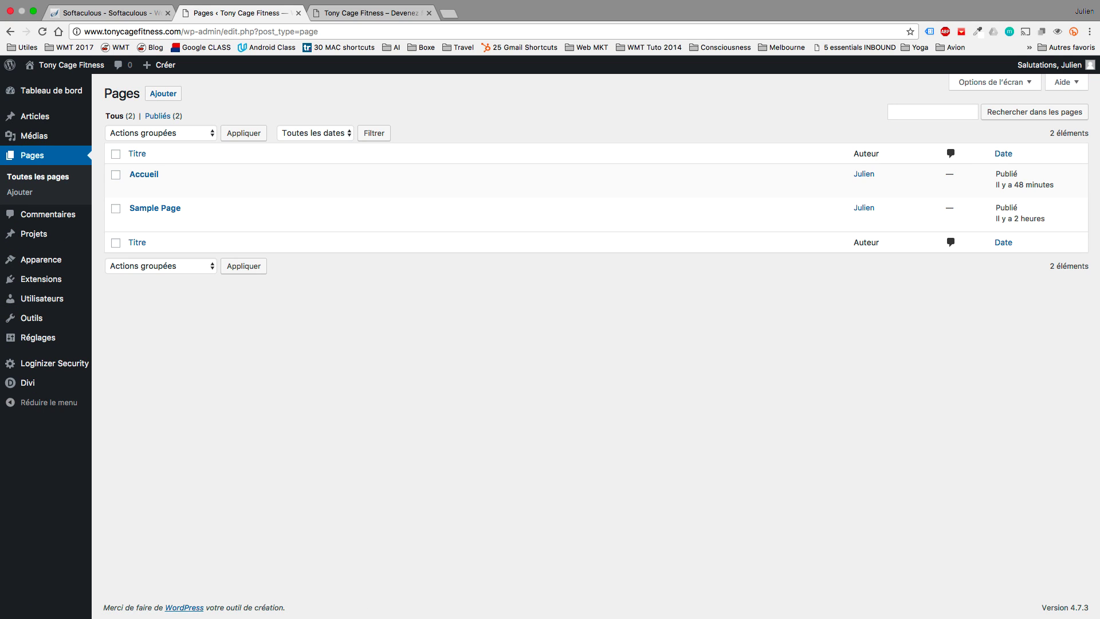
# Browse the reference demo site and its Réservation booking page, then return to the Pages list.
pyautogui.hotkey('ctrl', 'Right')
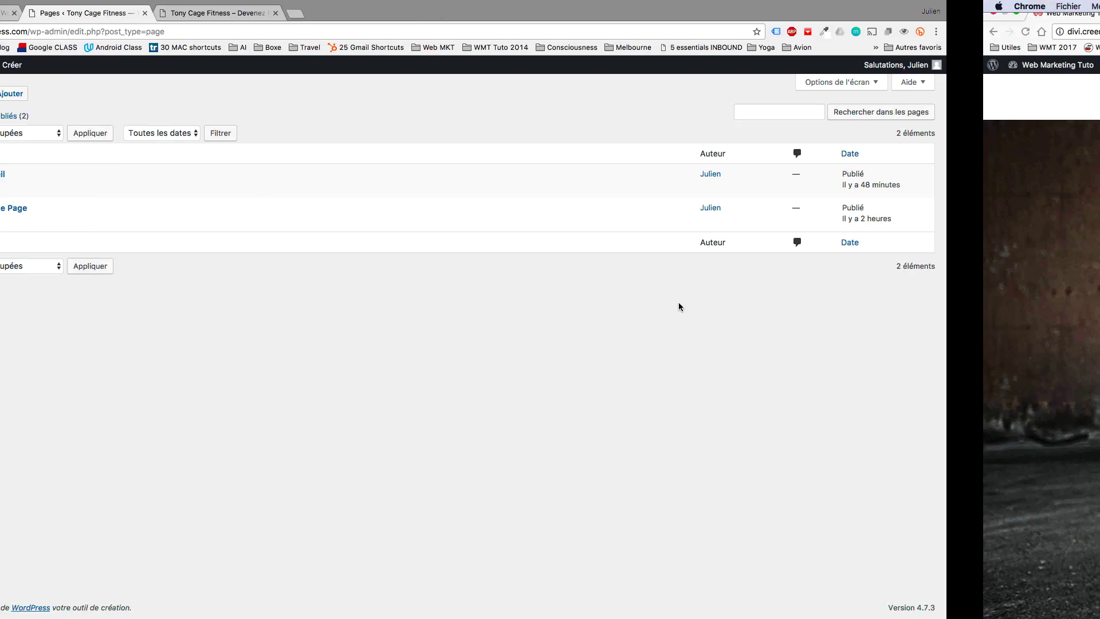
pyautogui.scroll(-10, 707, 217)
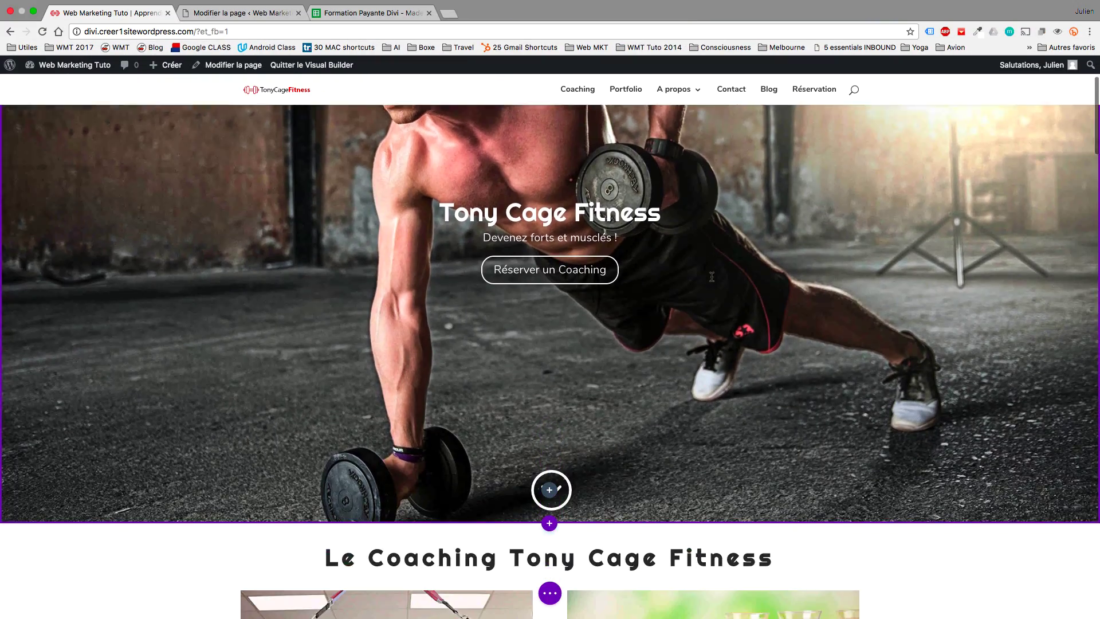
pyautogui.scroll(10, 710, 241)
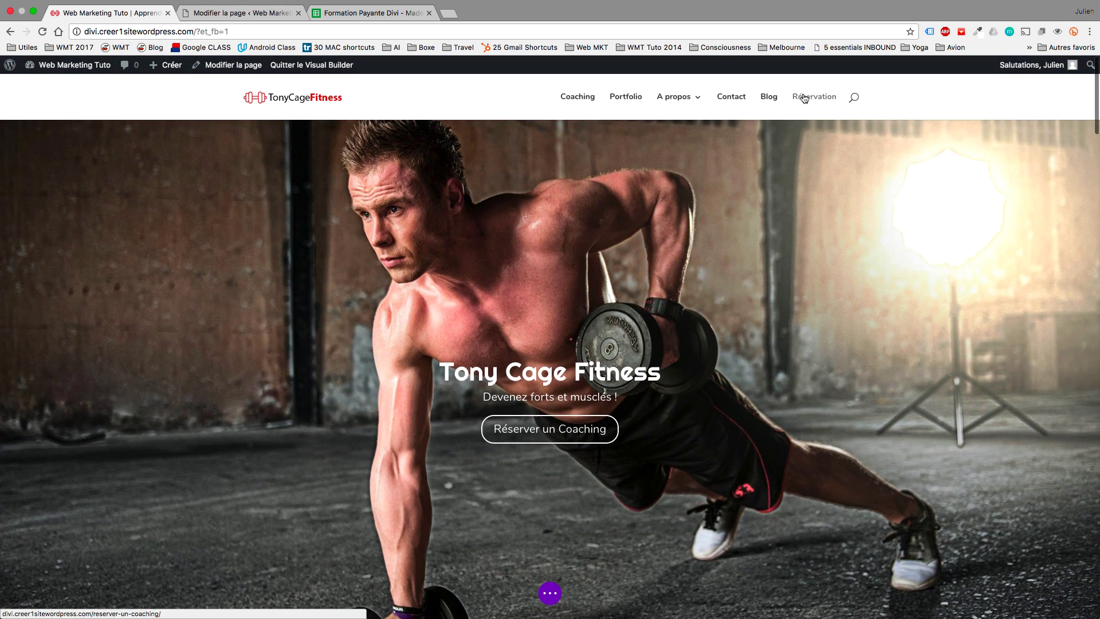
pyautogui.scroll(-5, 775, 221)
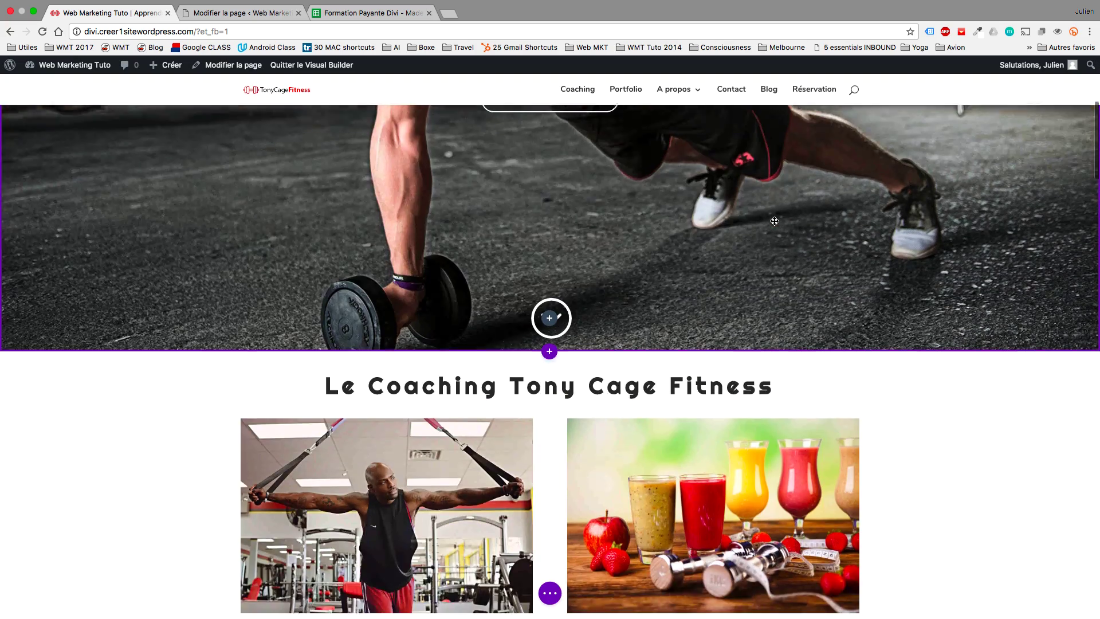
pyautogui.scroll(-15, 775, 222)
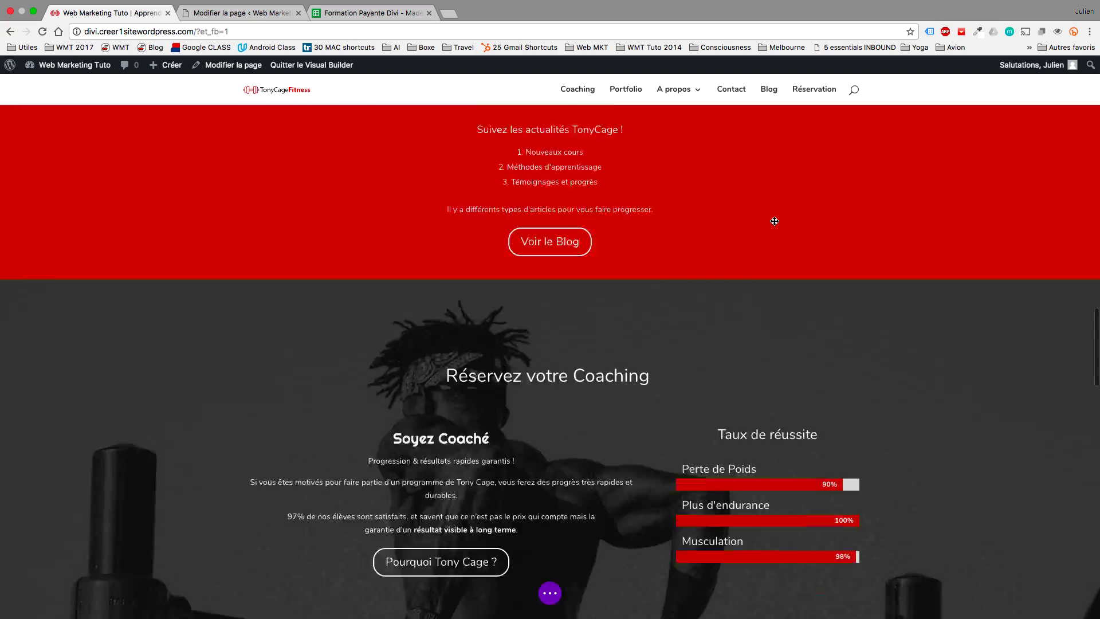
pyautogui.scroll(-10, 774, 221)
pyautogui.scroll(8, 774, 221)
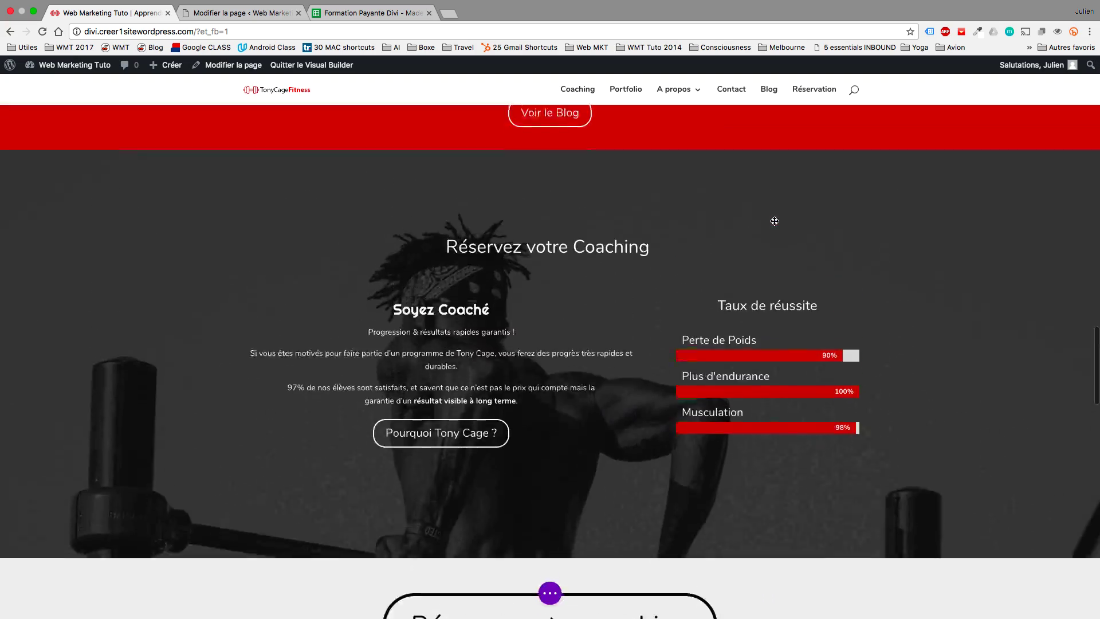
pyautogui.scroll(20, 774, 221)
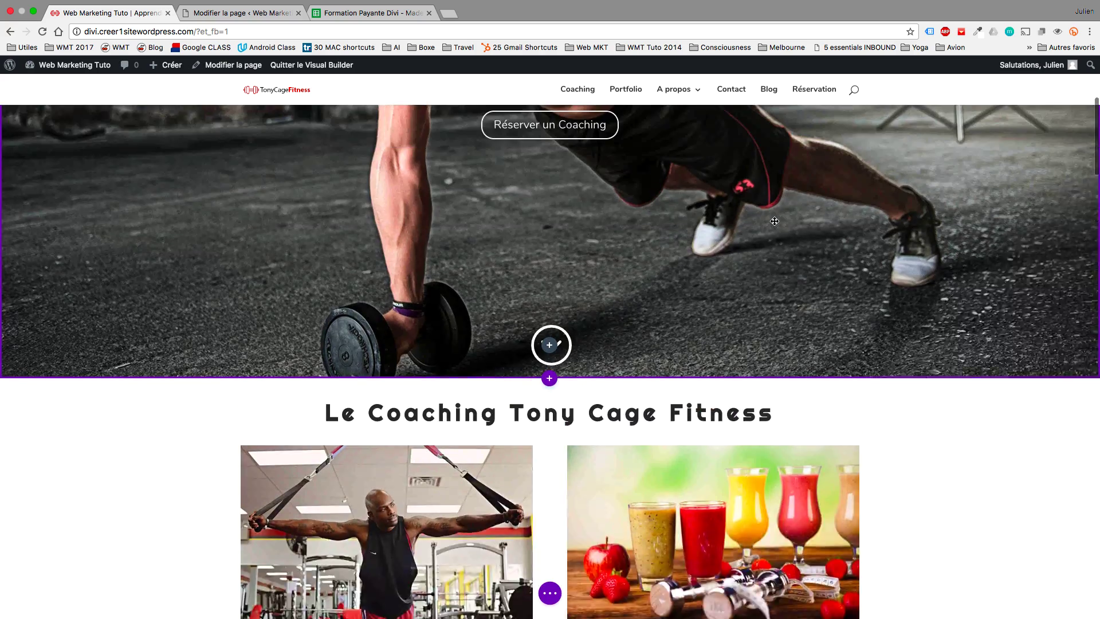
pyautogui.scroll(2, 774, 221)
pyautogui.scroll(5, 596, 155)
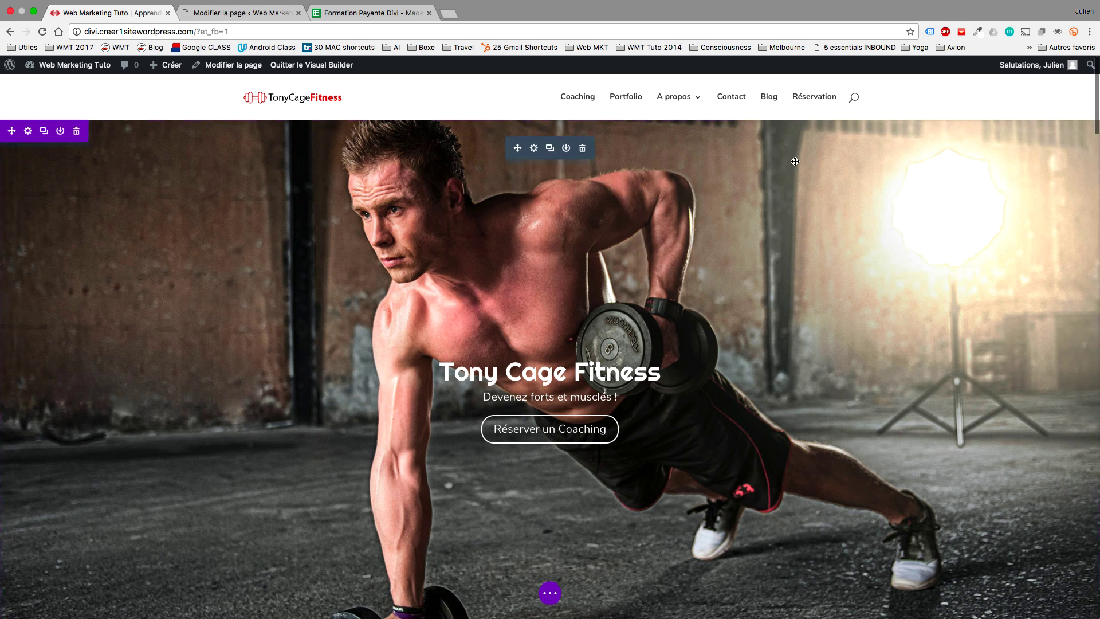
pyautogui.click(823, 104)
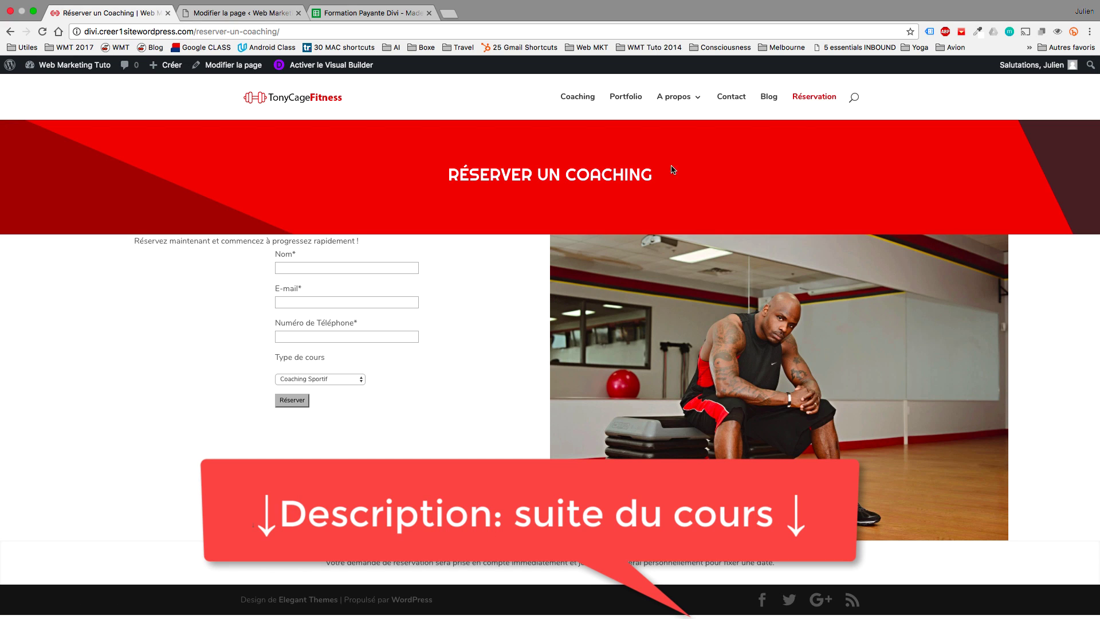
pyautogui.click(574, 100)
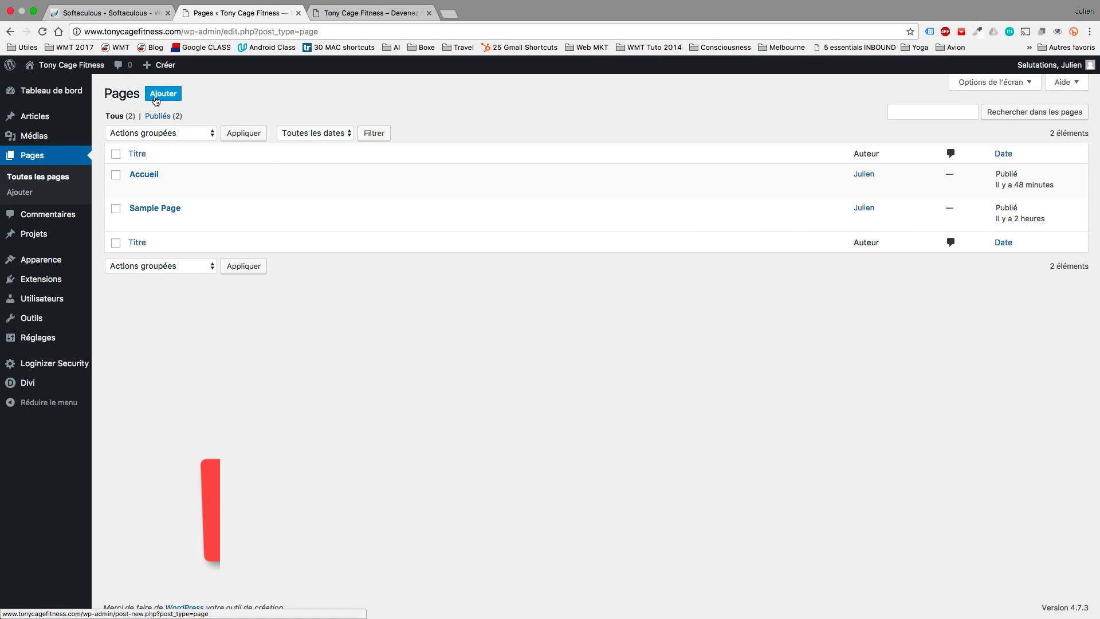
# Publish new pages titled Coaching and Portfolio.
pyautogui.click(156, 101)
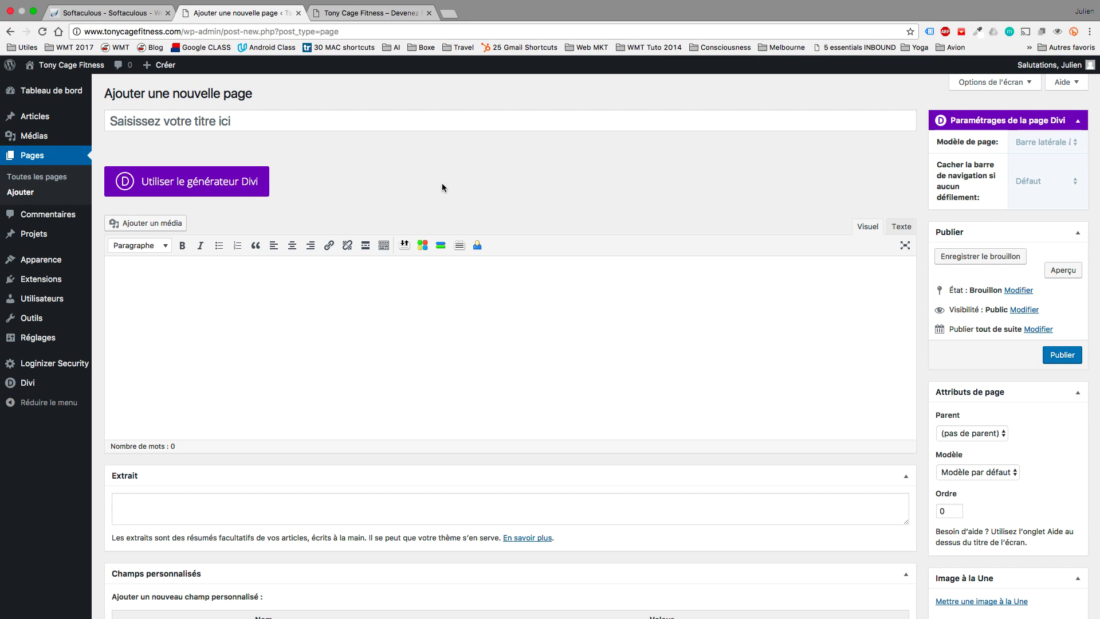
pyautogui.click(292, 126)
pyautogui.write('CXo')
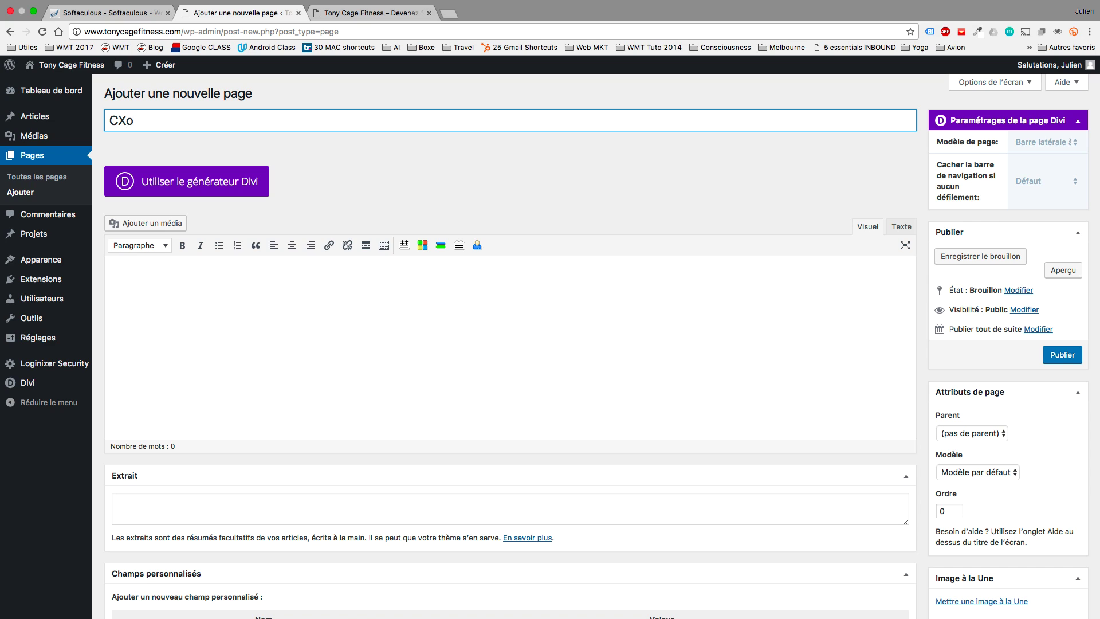
pyautogui.press('BackSpace')
pyautogui.press('BackSpace')
pyautogui.write('oaching')
pyautogui.click(1061, 354)
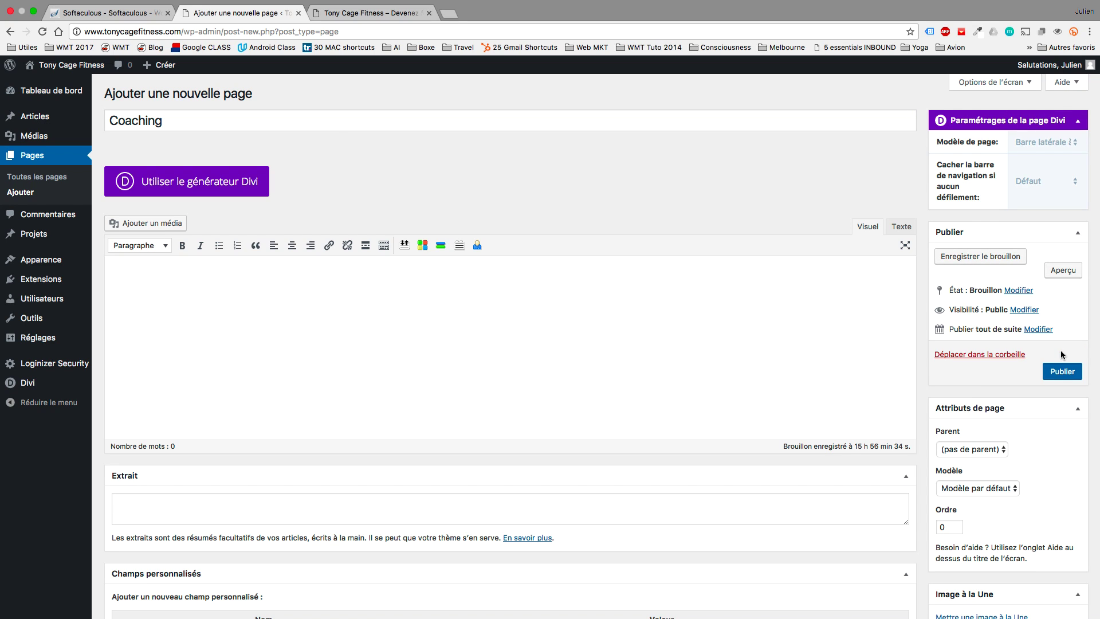
pyautogui.click(1061, 370)
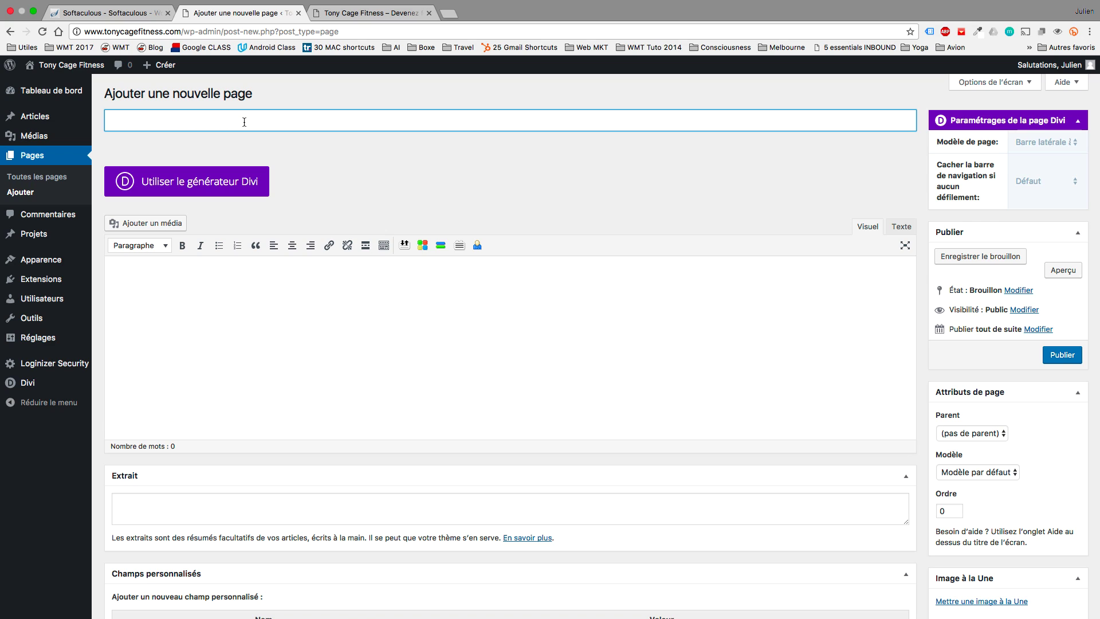
pyautogui.write('or')
pyautogui.write('tfiolio')
pyautogui.click(1069, 358)
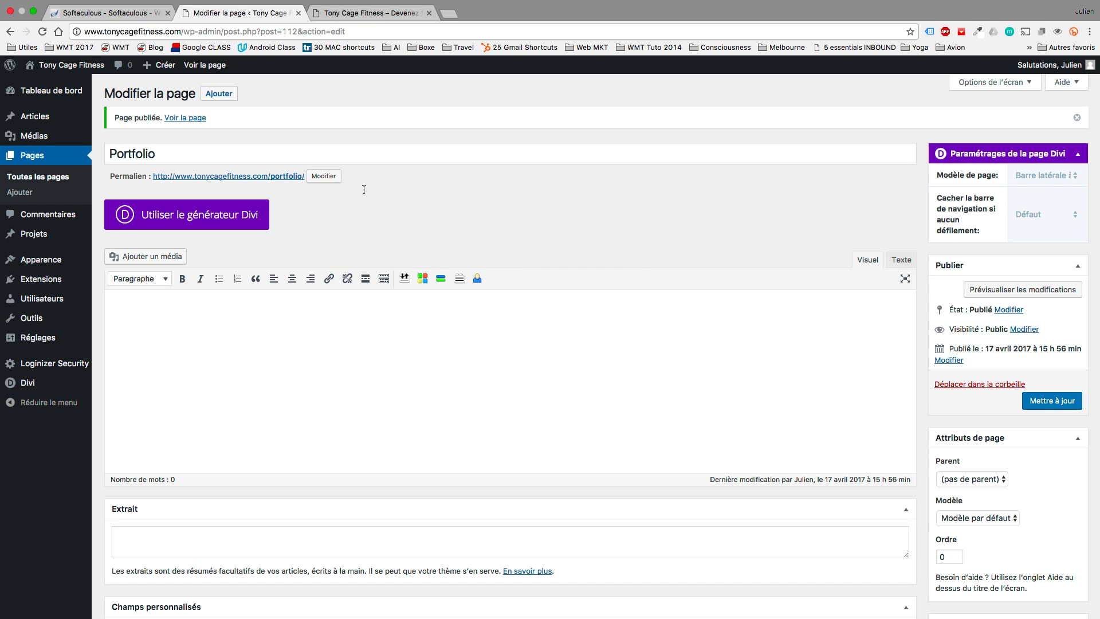
# Publish a new page titled A propos.
pyautogui.click(219, 94)
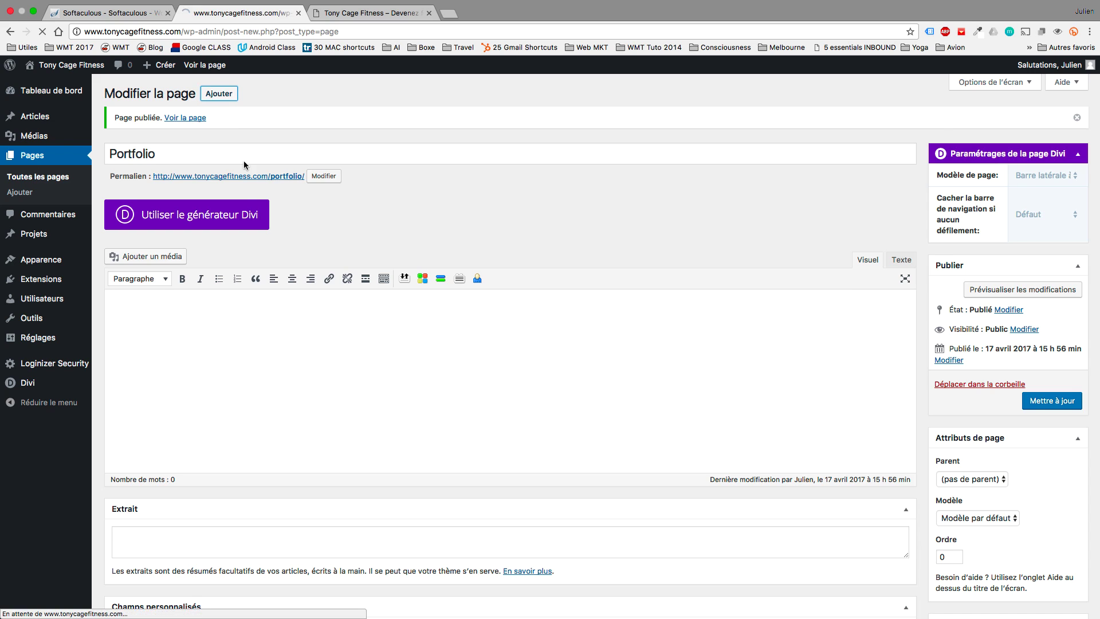
pyautogui.click(252, 122)
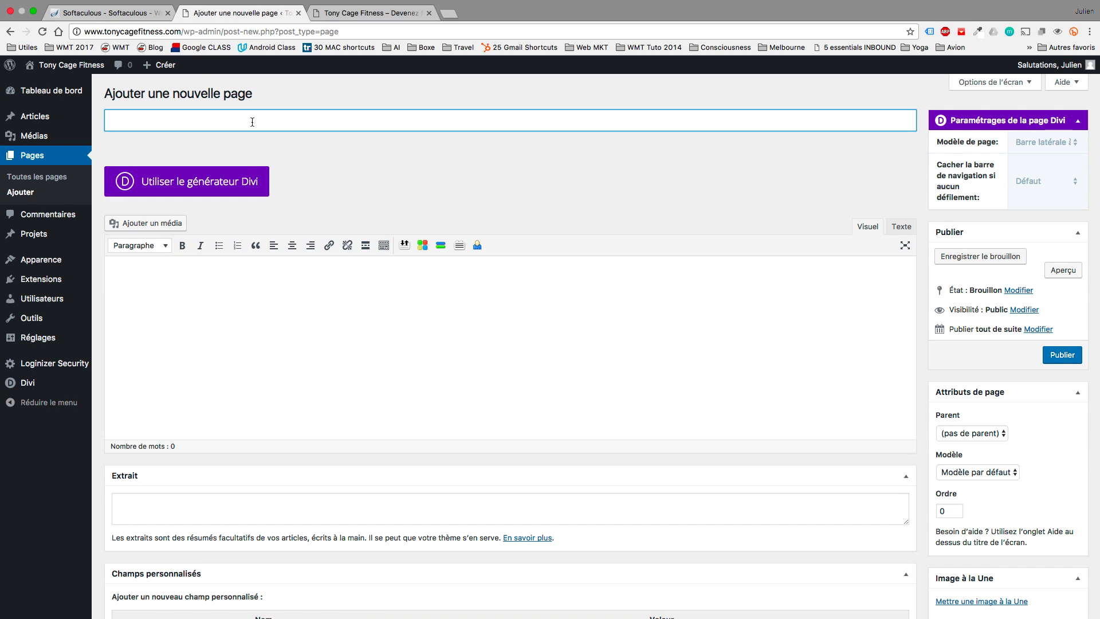
pyautogui.write('A propos')
pyautogui.click(1074, 354)
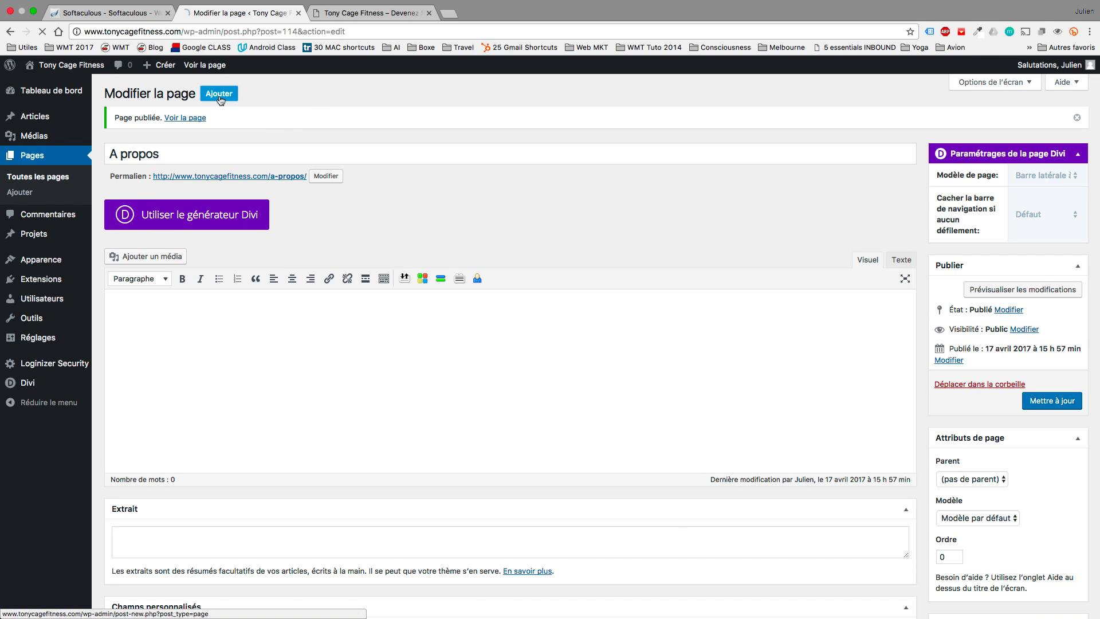
pyautogui.click(219, 94)
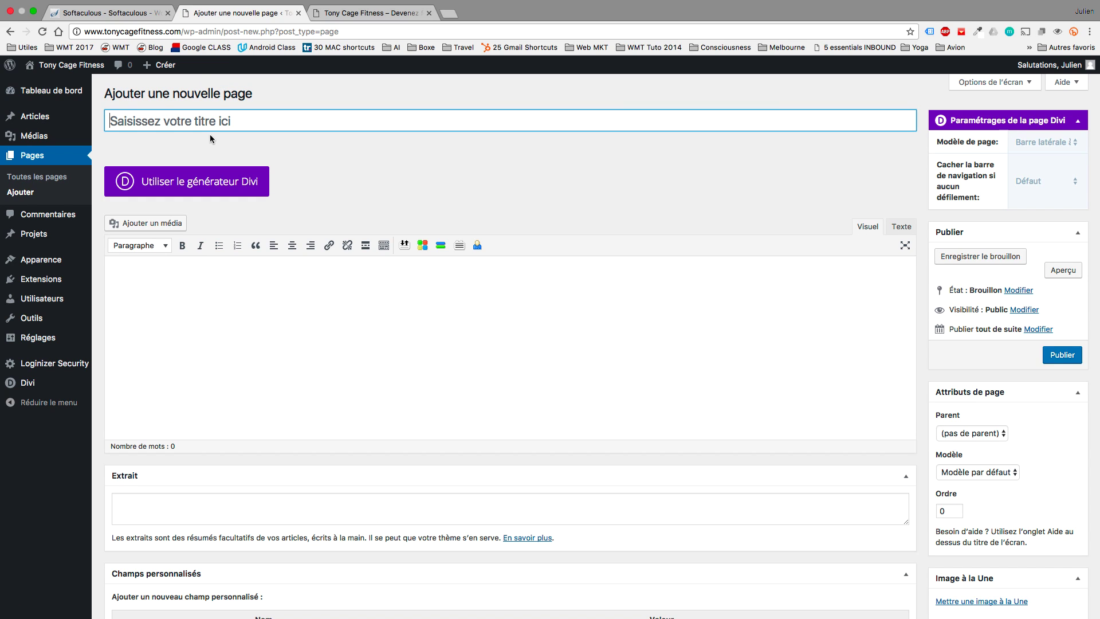
# Publish an Elèves page with A propos as its parent page.
pyautogui.write('Elèves')
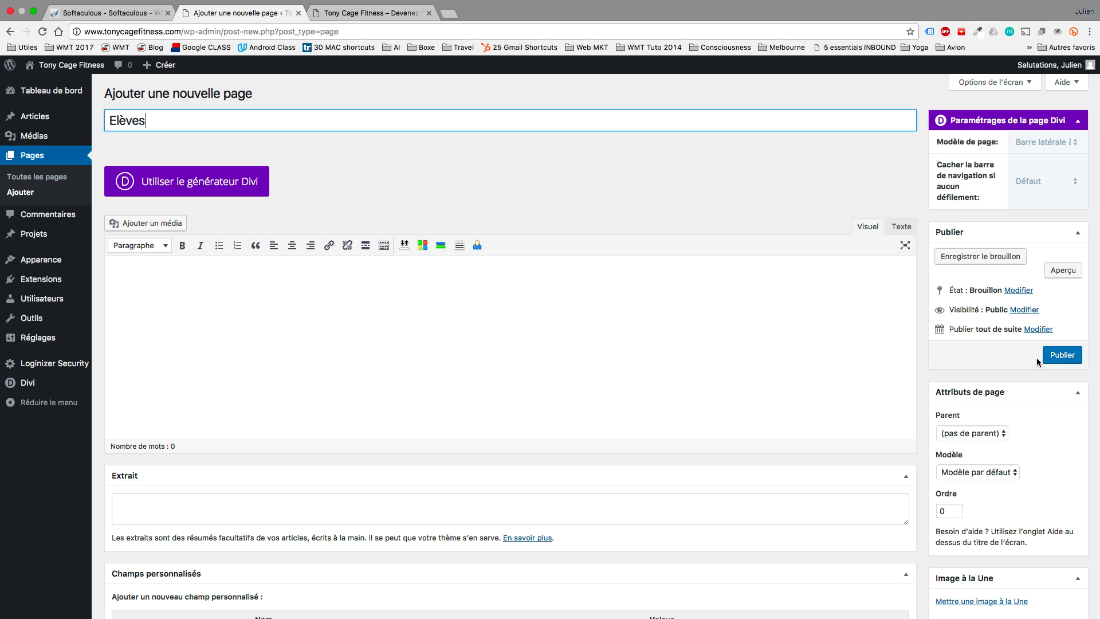
pyautogui.click(1052, 356)
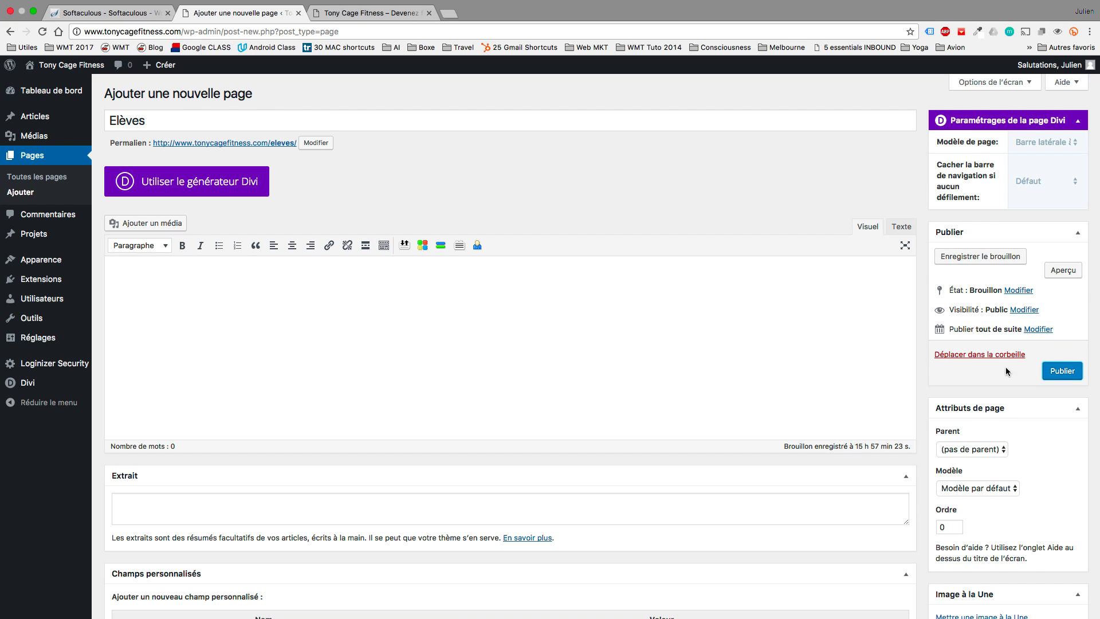
pyautogui.click(969, 448)
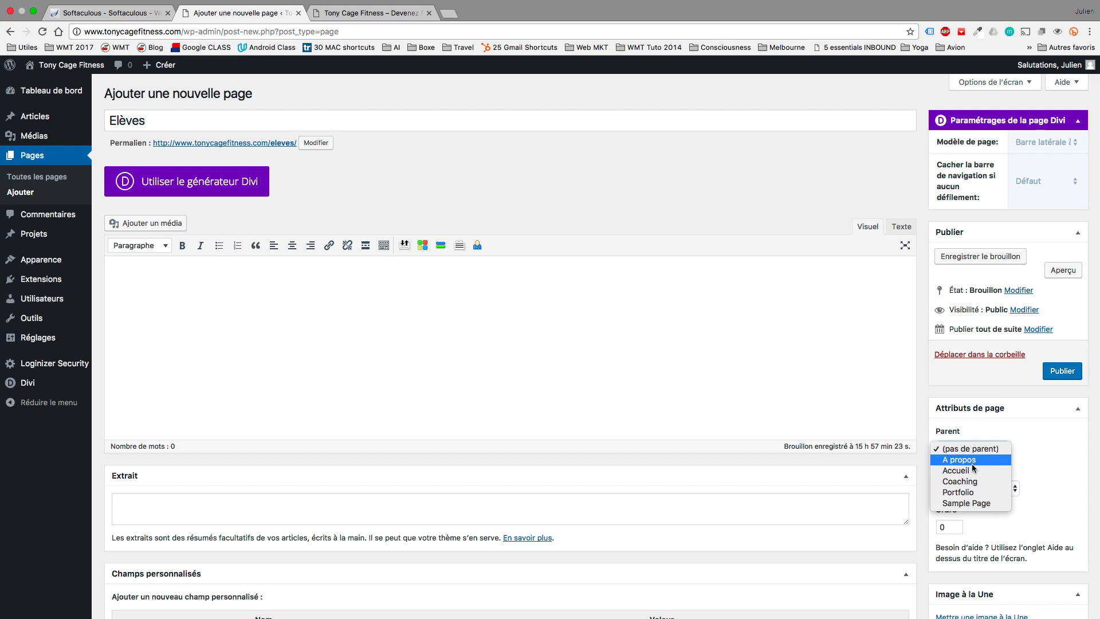
pyautogui.click(967, 460)
pyautogui.click(1049, 376)
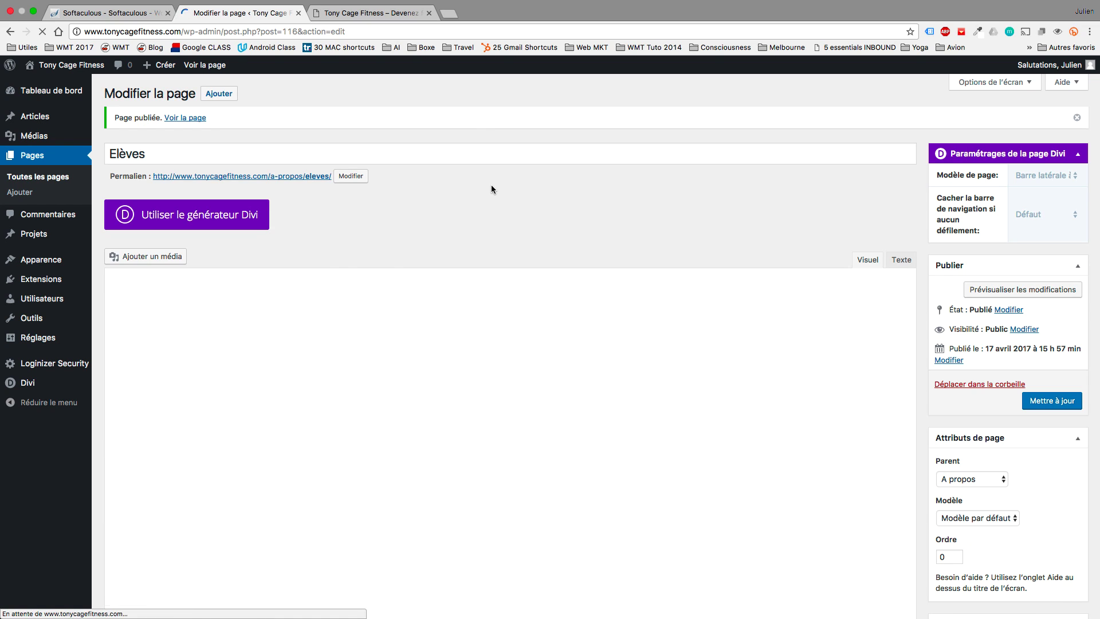
# Publish a new page titled Contact.
pyautogui.click(219, 93)
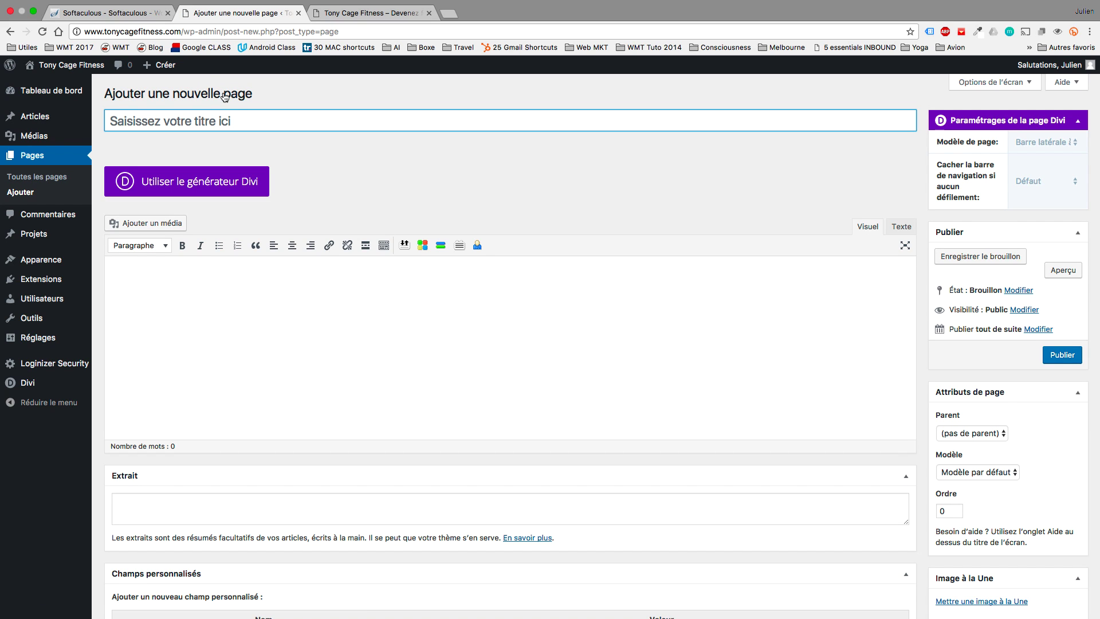
pyautogui.hscroll(-5, 328, 141)
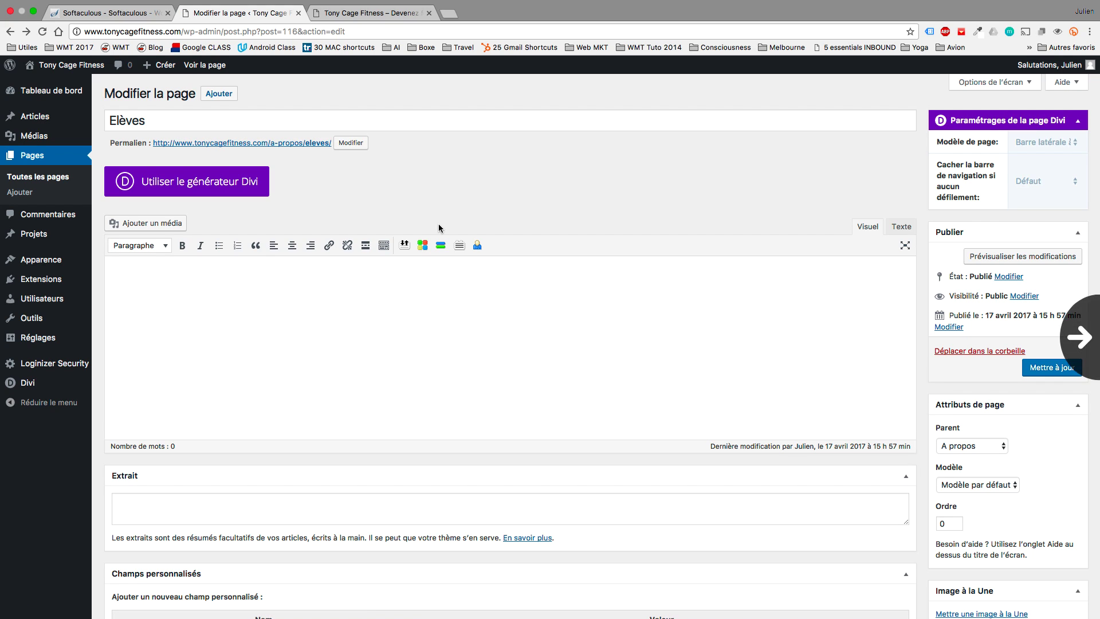
pyautogui.hscroll(5, 440, 228)
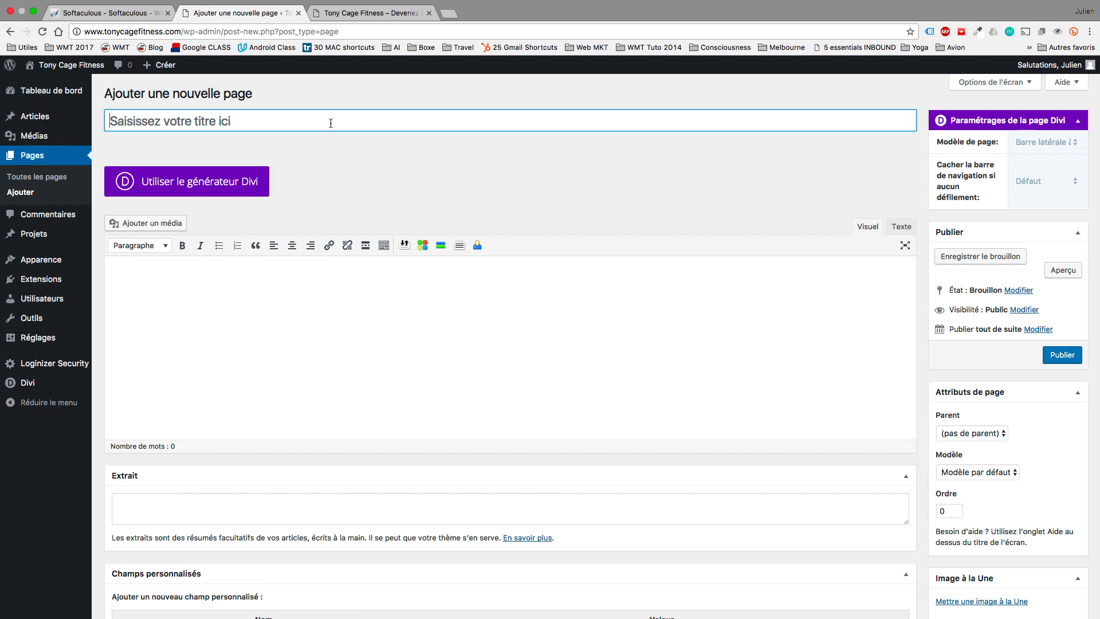
pyautogui.write('Contact')
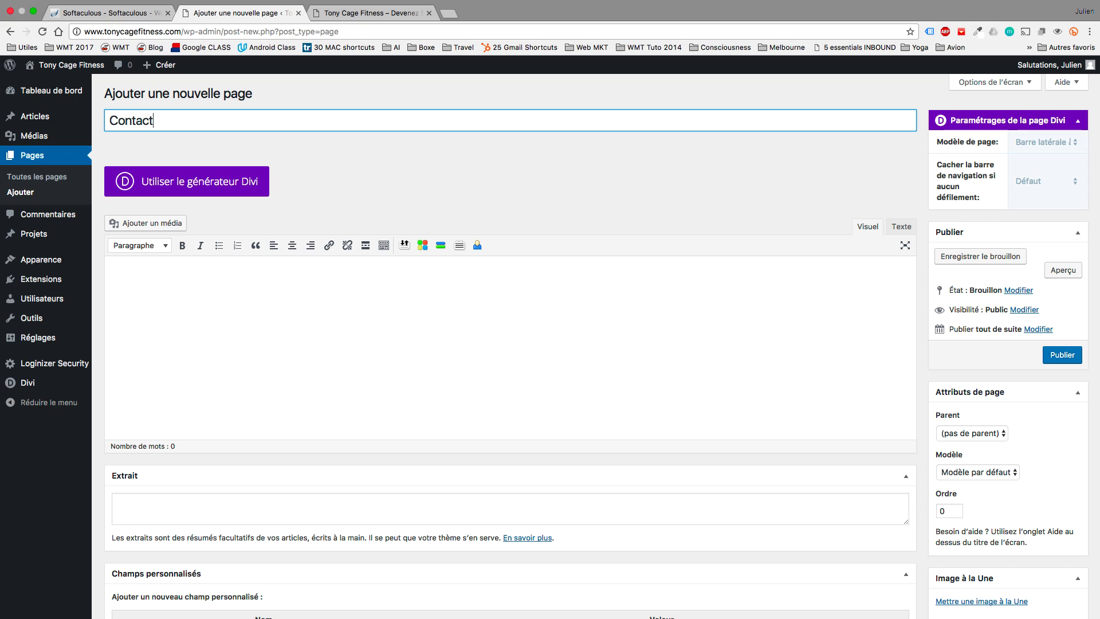
pyautogui.click(1063, 358)
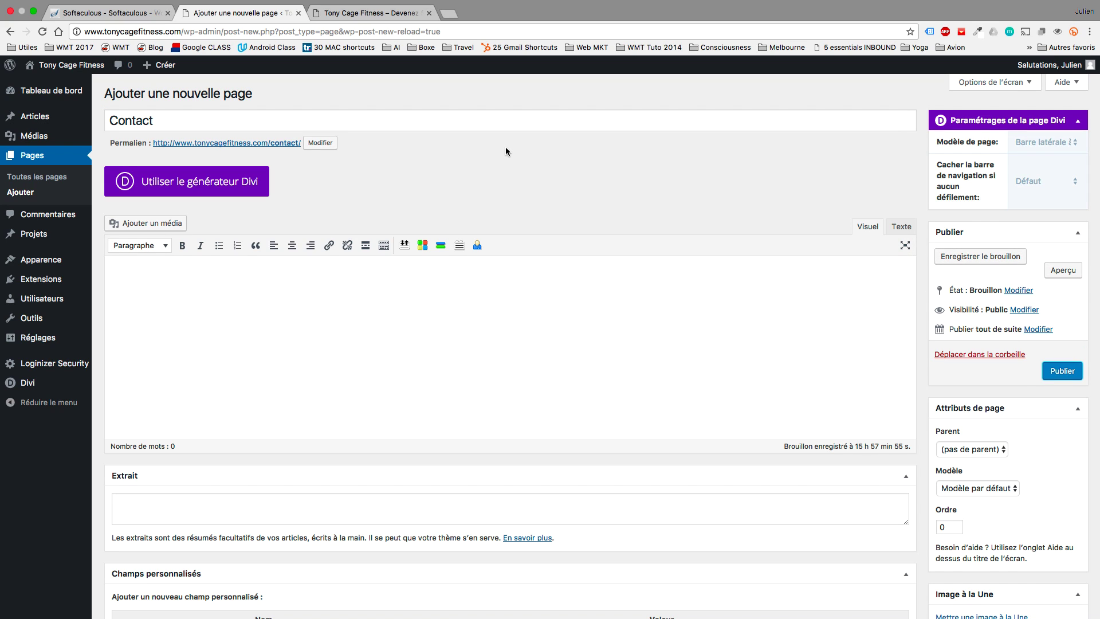
pyautogui.click(1062, 370)
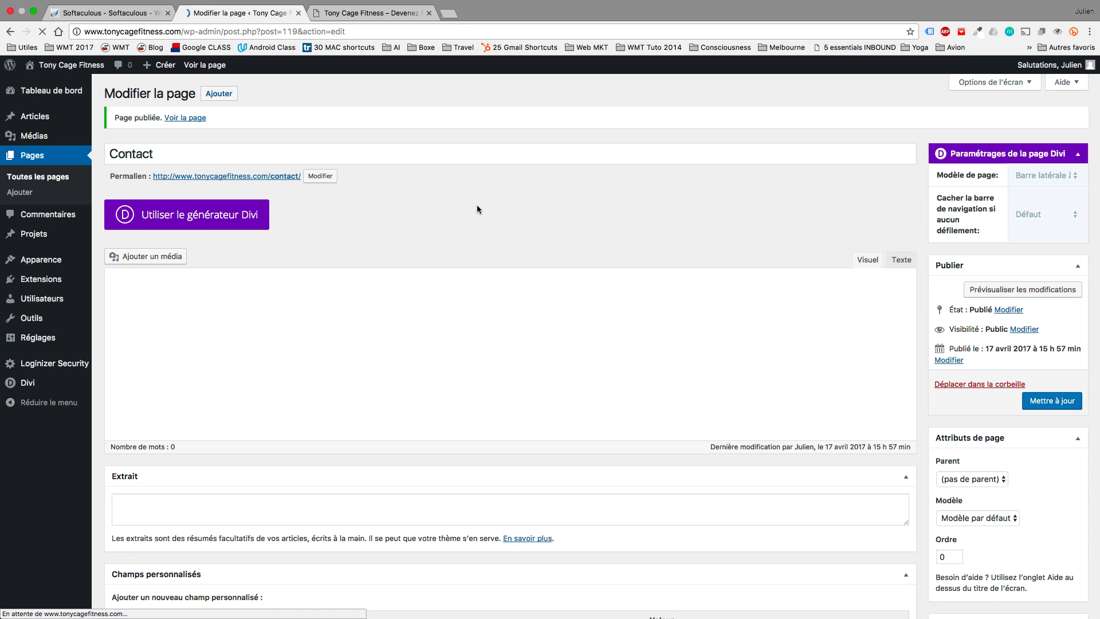
# Replace the Contact page title with Réservation.
pyautogui.click(322, 153)
pyautogui.doubleClick(182, 163)
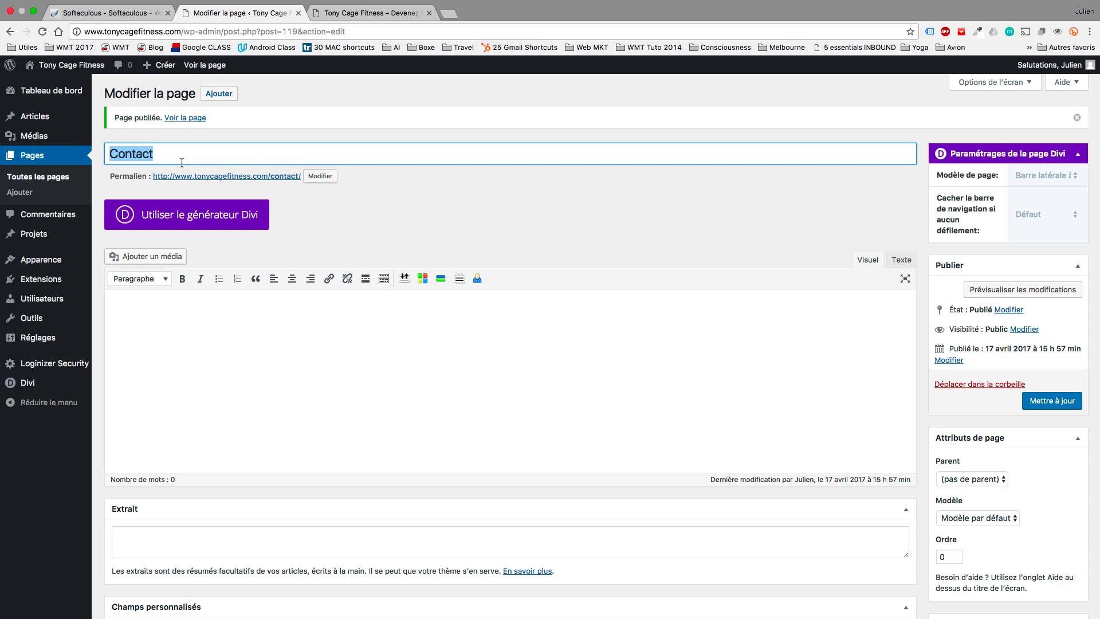
pyautogui.write('Réservation')
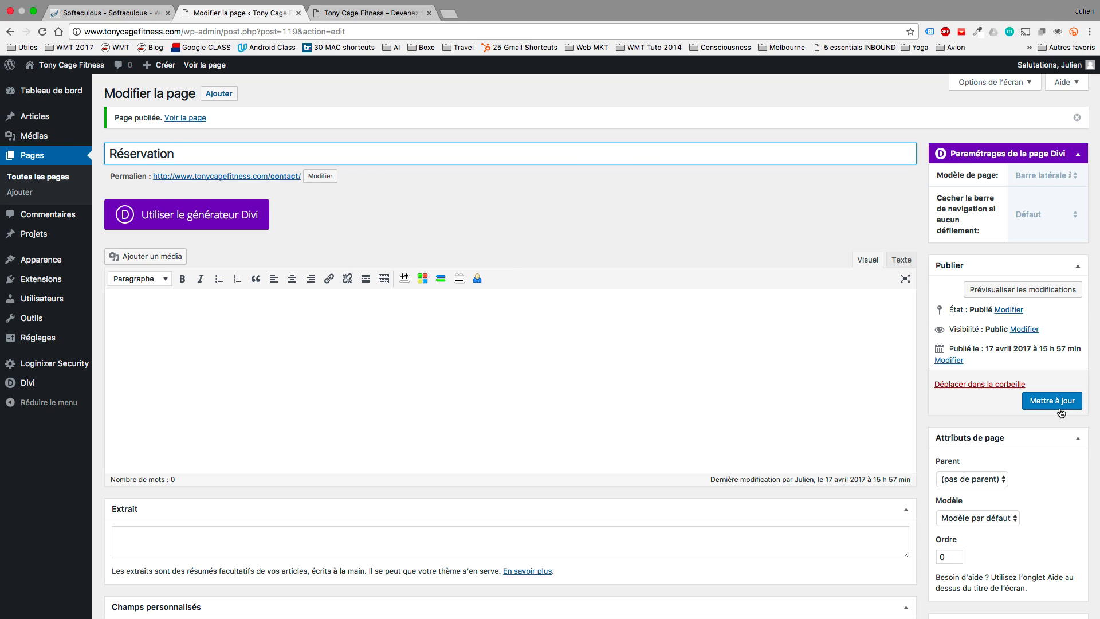
# Save the Réservation page, then publish a new empty page titled Blog.
pyautogui.click(1060, 408)
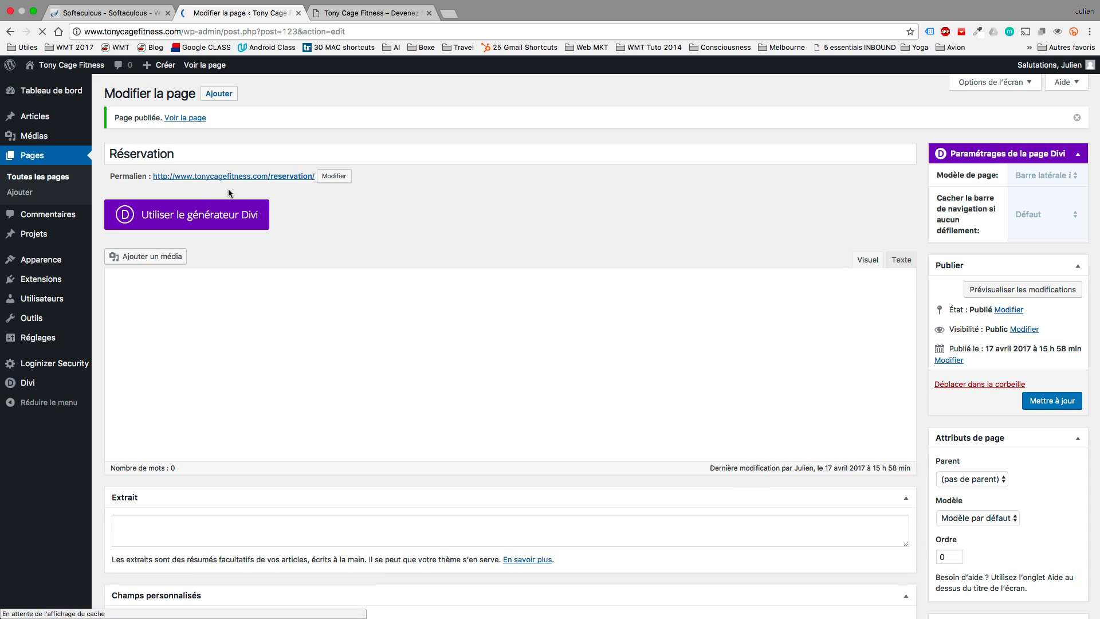
pyautogui.click(219, 94)
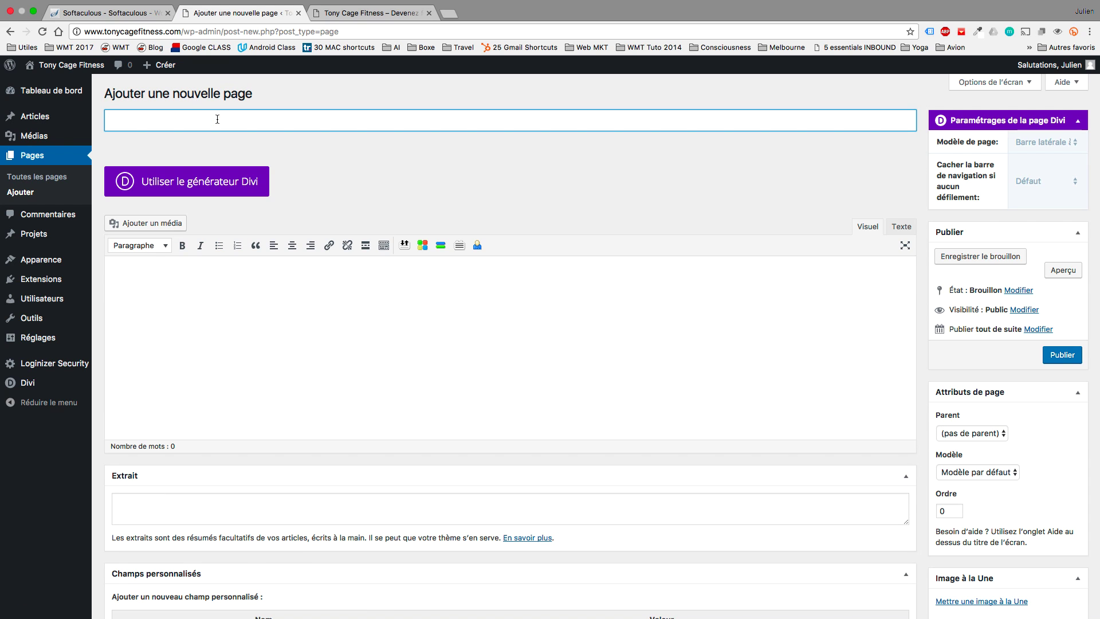
pyautogui.write('Blog')
pyautogui.click(1061, 356)
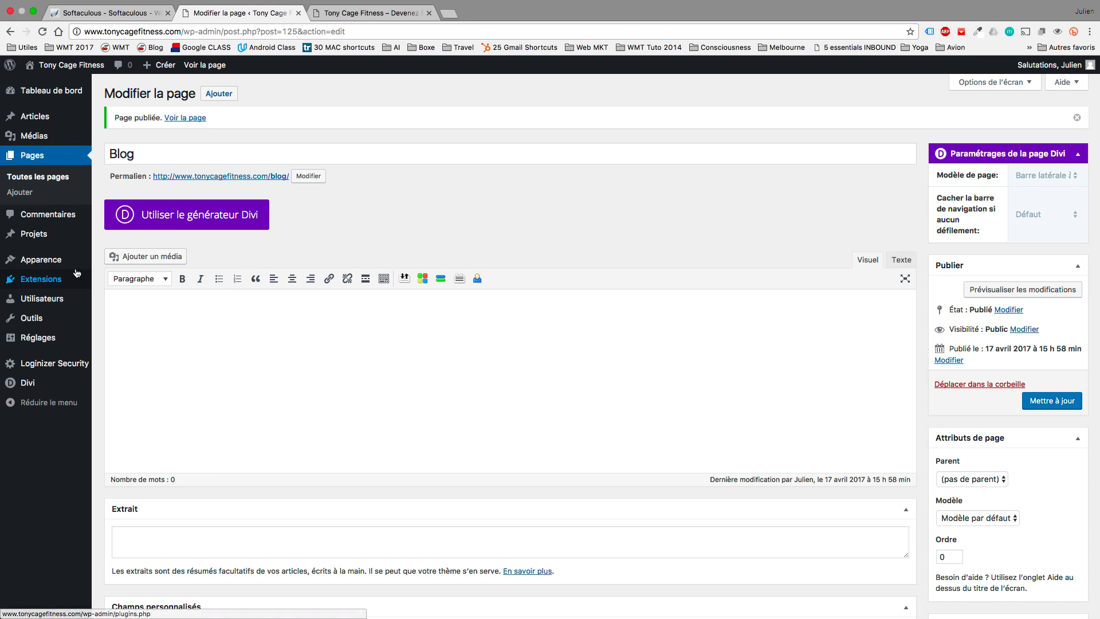
pyautogui.moveTo(61, 262)
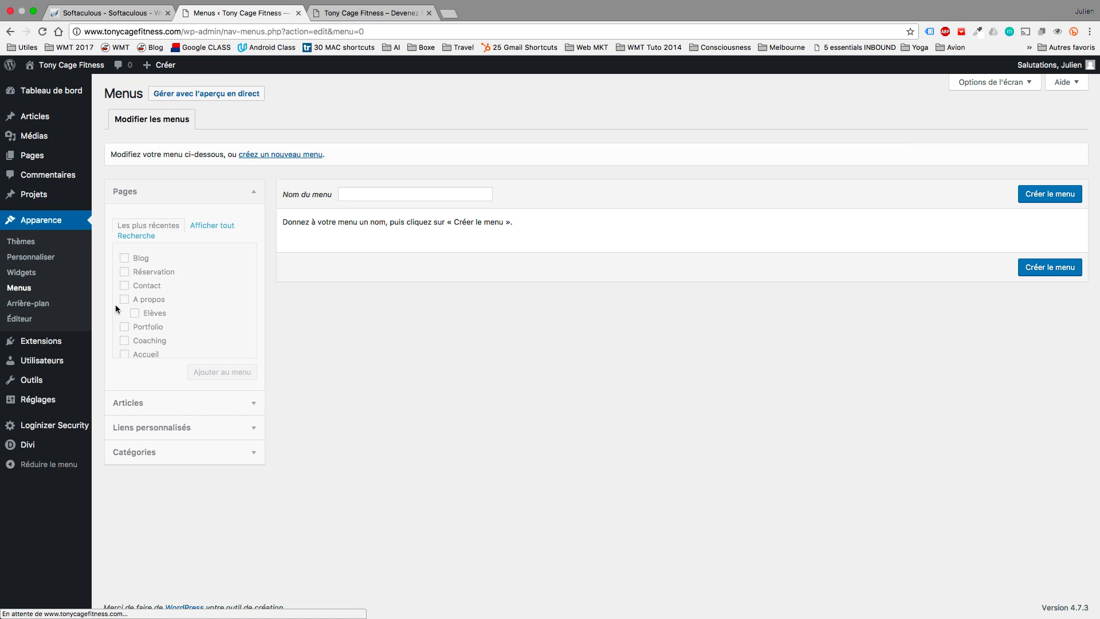
# Create a new menu named Menu Principal.
pyautogui.click(349, 192)
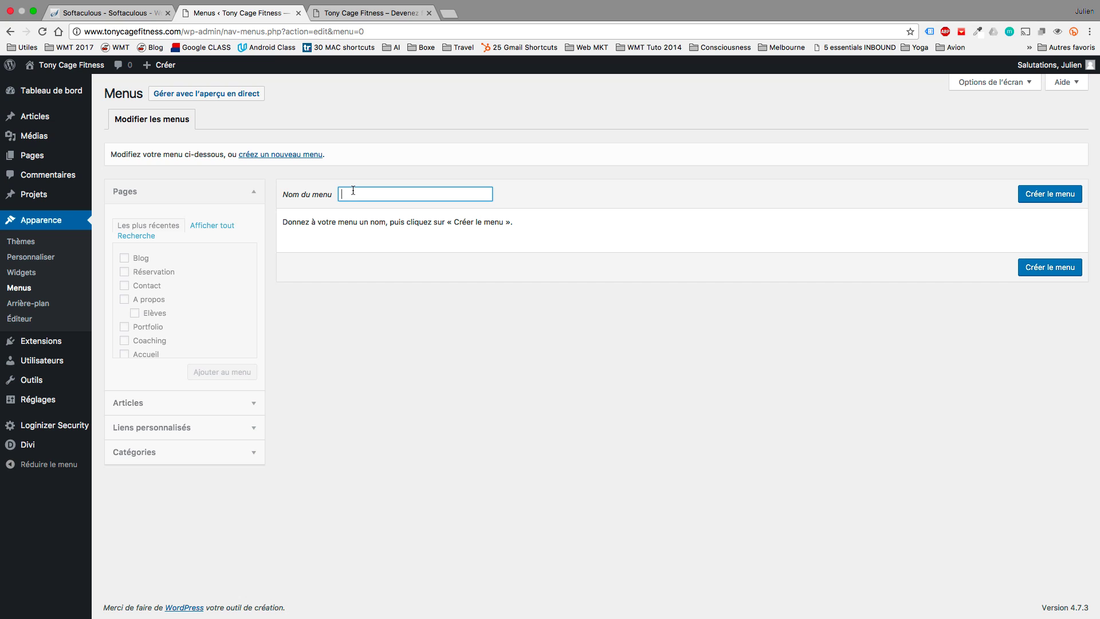
pyautogui.write('Men')
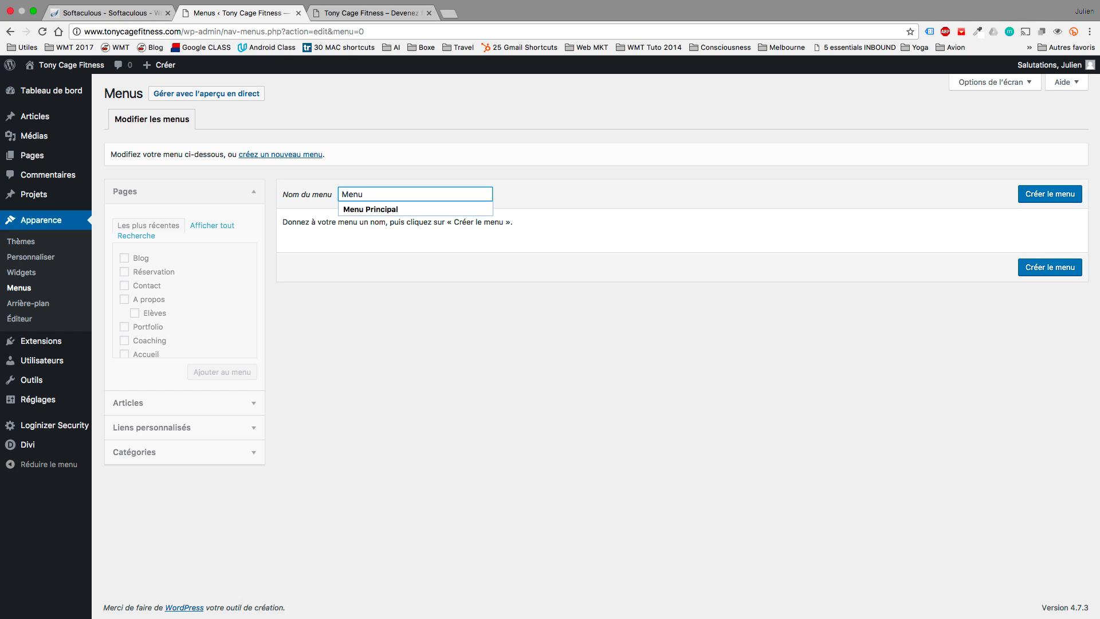
pyautogui.write('u')
pyautogui.click(355, 209)
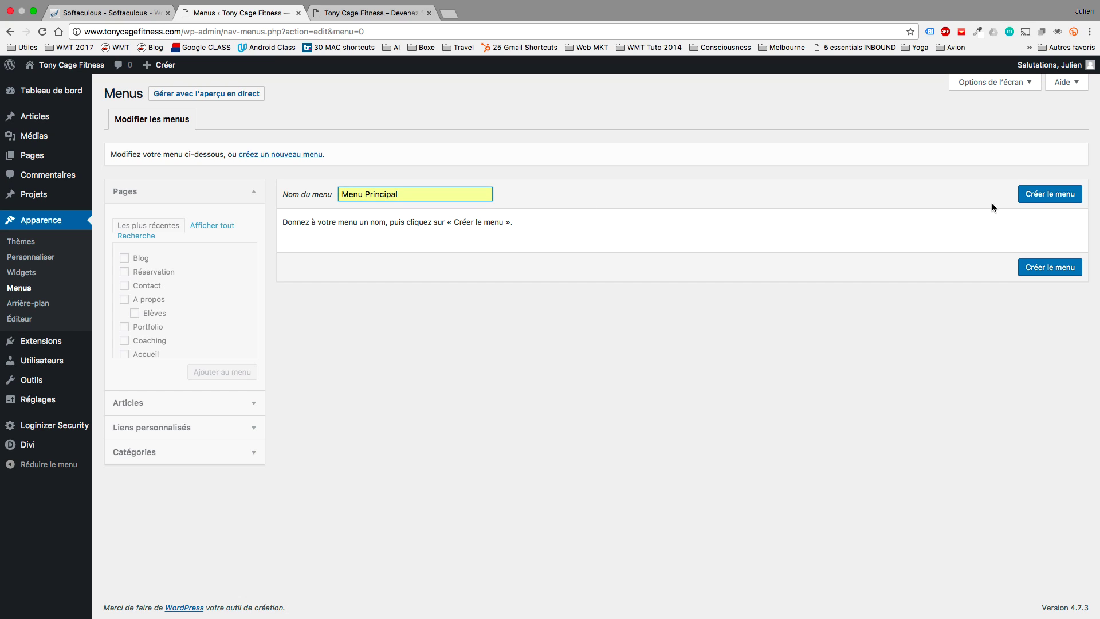
pyautogui.click(1038, 199)
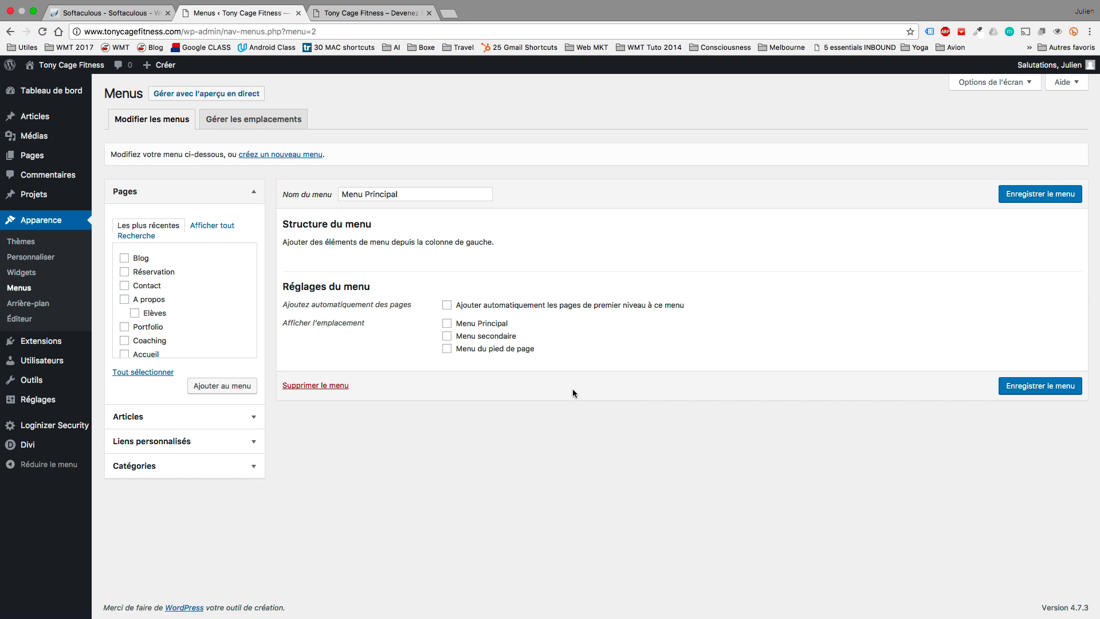
# Add the Blog, Coaching, Portfolio, A propos, Elèves, Contact and Réservation pages to it and save.
pyautogui.scroll(-2, 179, 298)
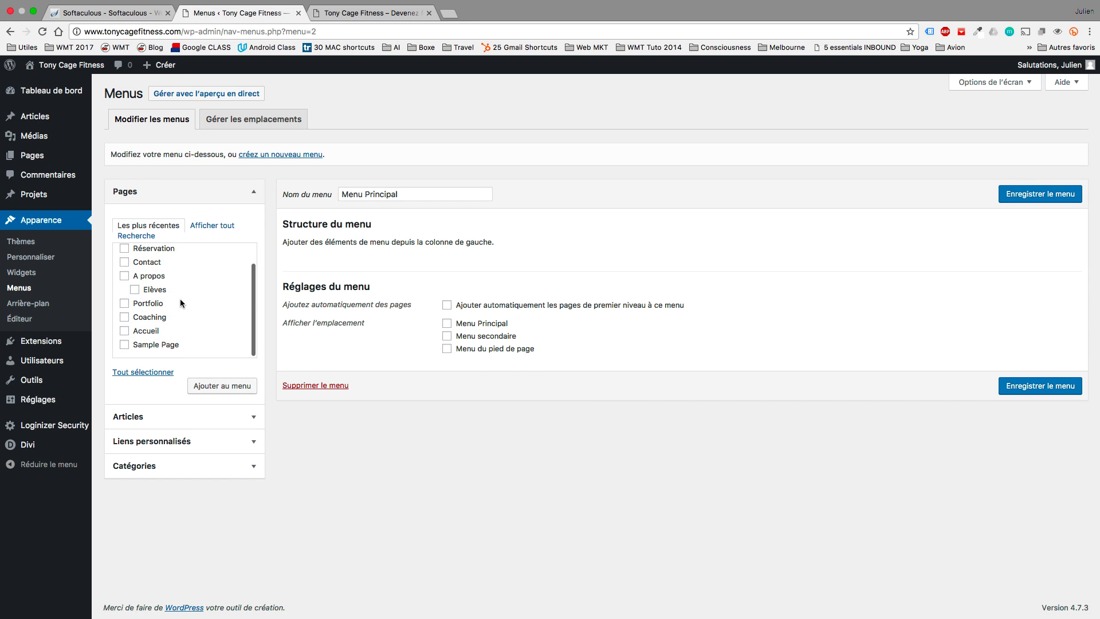
pyautogui.click(124, 331)
pyautogui.scroll(2, 125, 325)
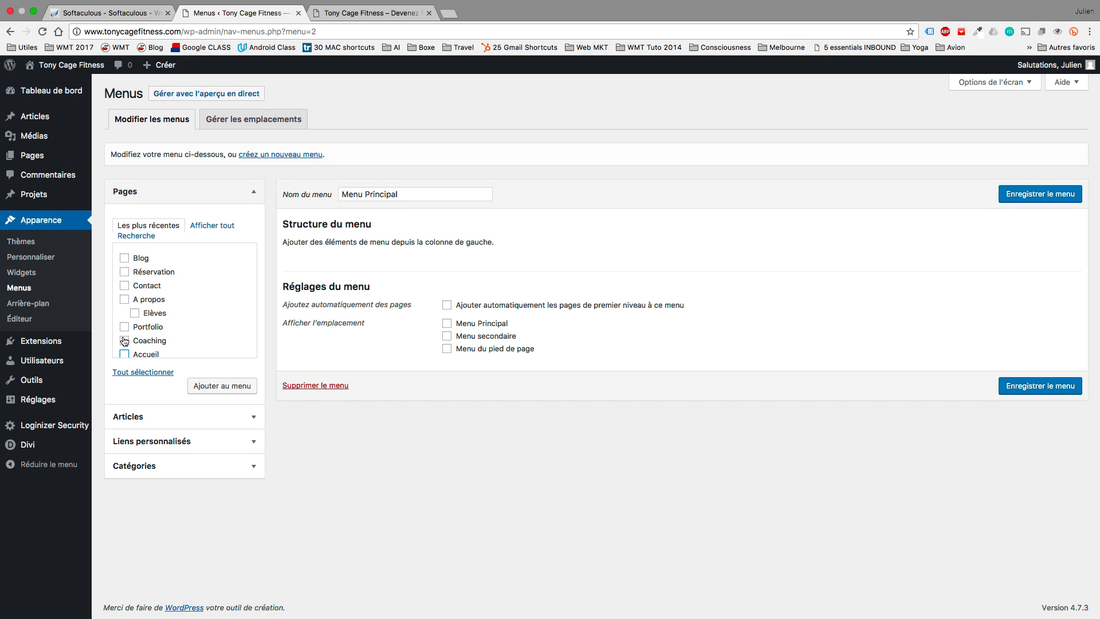
pyautogui.click(124, 340)
pyautogui.click(125, 326)
pyautogui.click(124, 300)
pyautogui.click(135, 314)
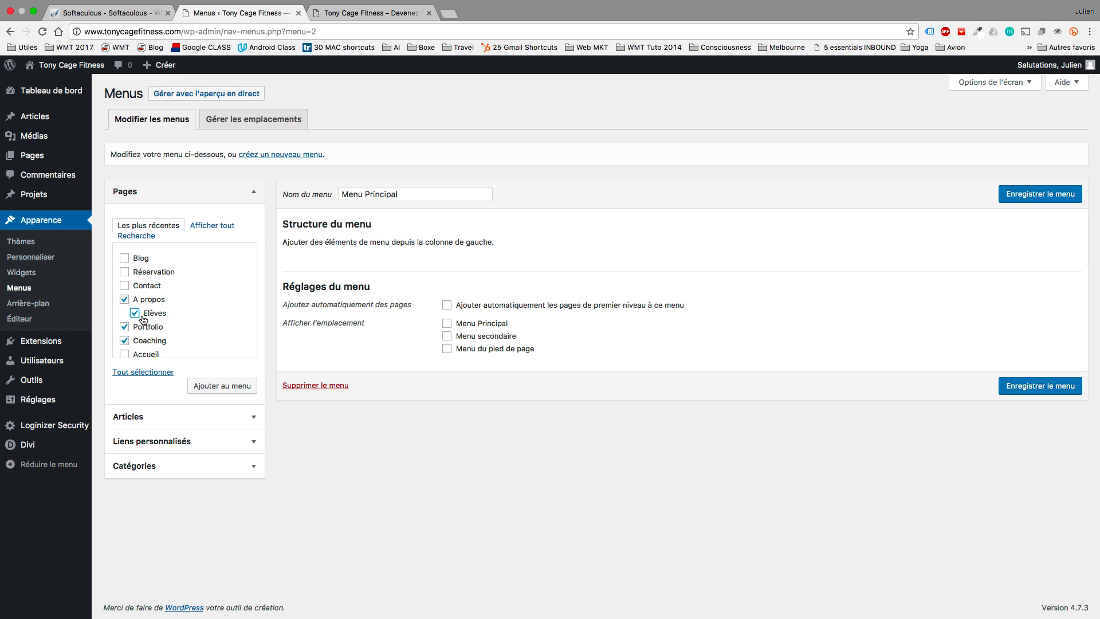
pyautogui.click(125, 285)
pyautogui.click(124, 271)
pyautogui.click(209, 394)
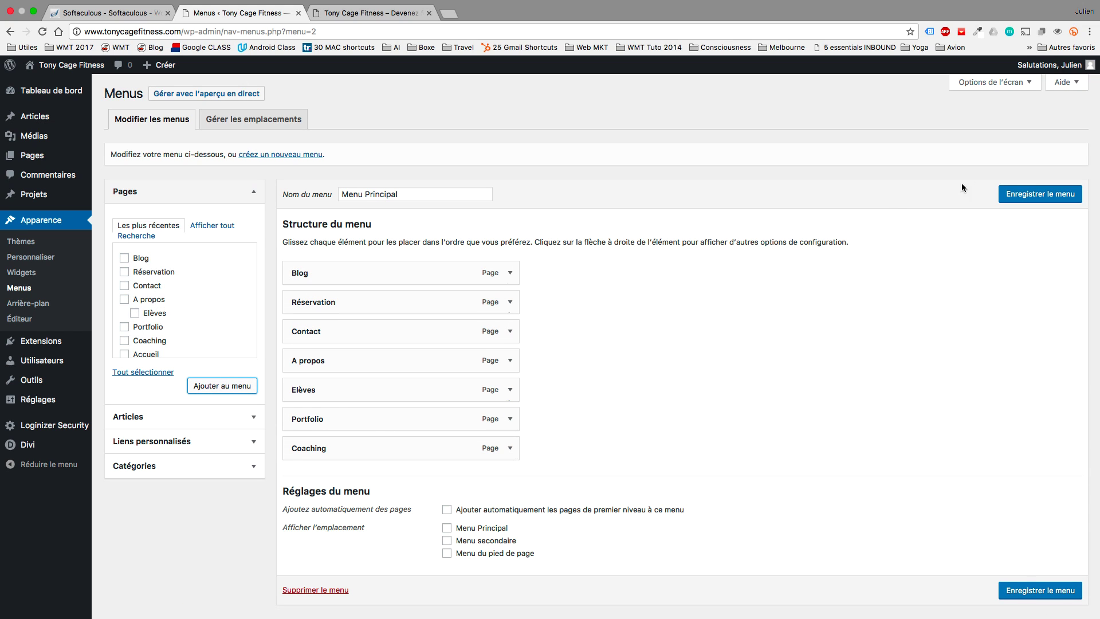
pyautogui.click(1022, 195)
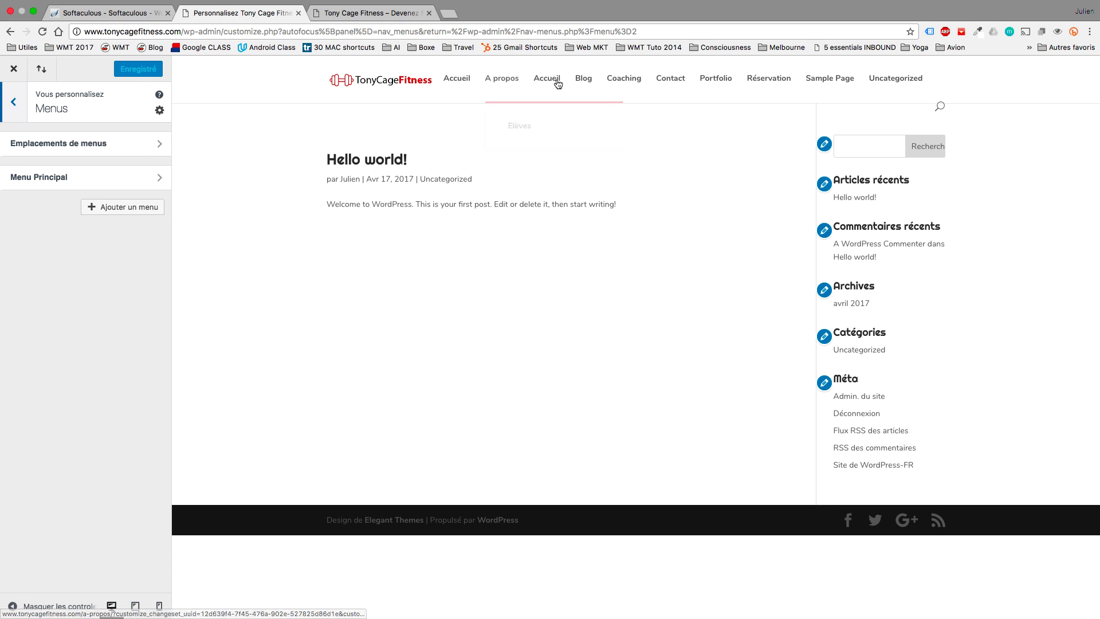
# Assign Menu Principal to the main menu location in the customiser.
pyautogui.click(88, 144)
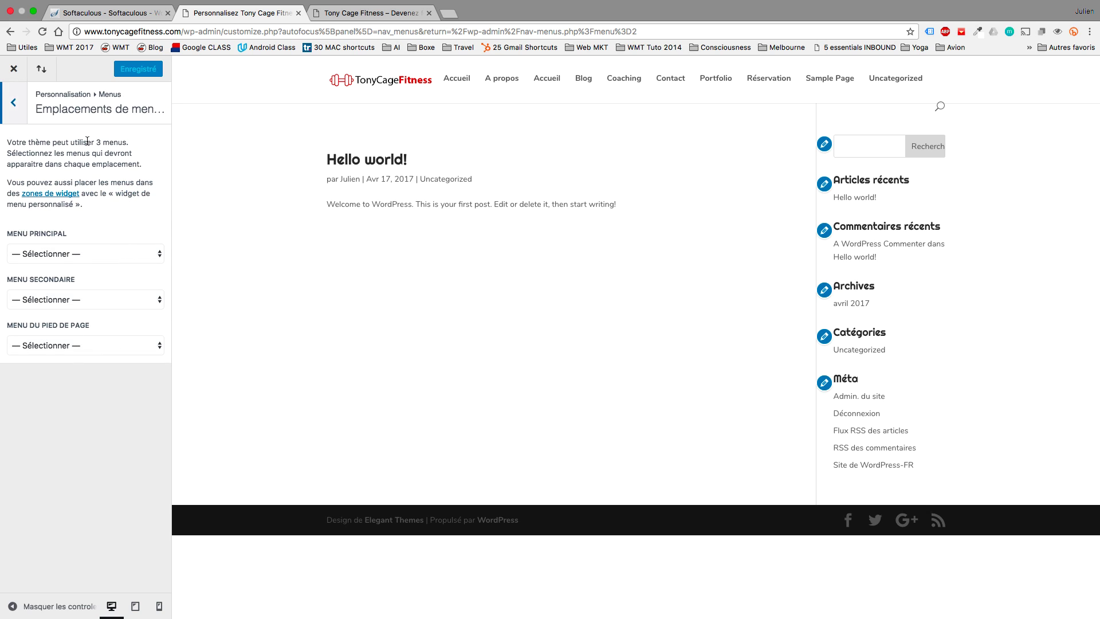
pyautogui.click(100, 257)
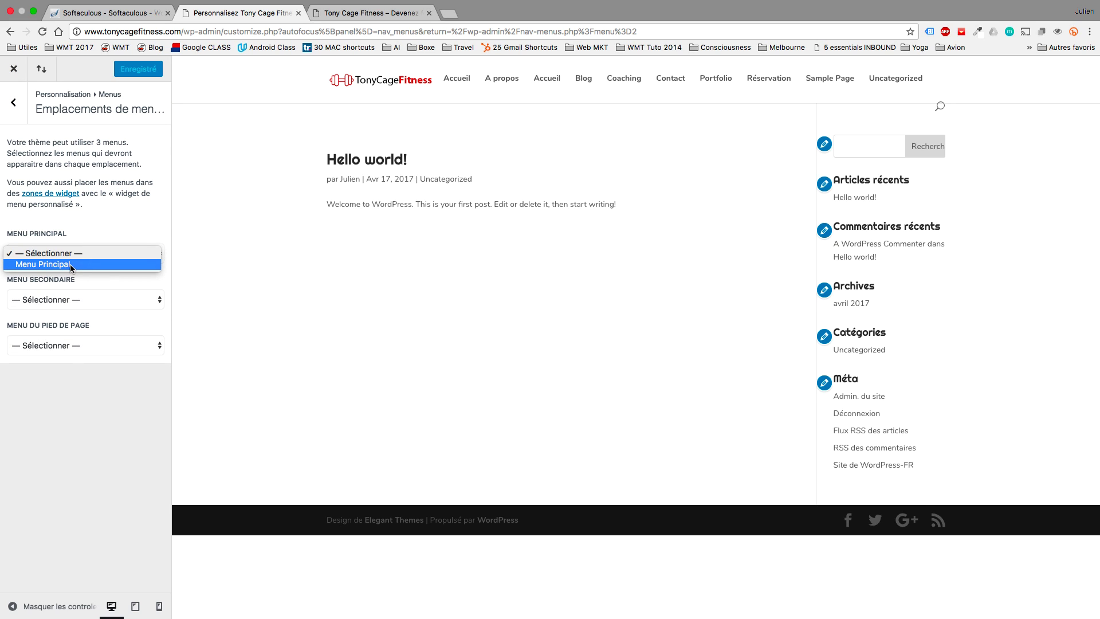
pyautogui.click(43, 264)
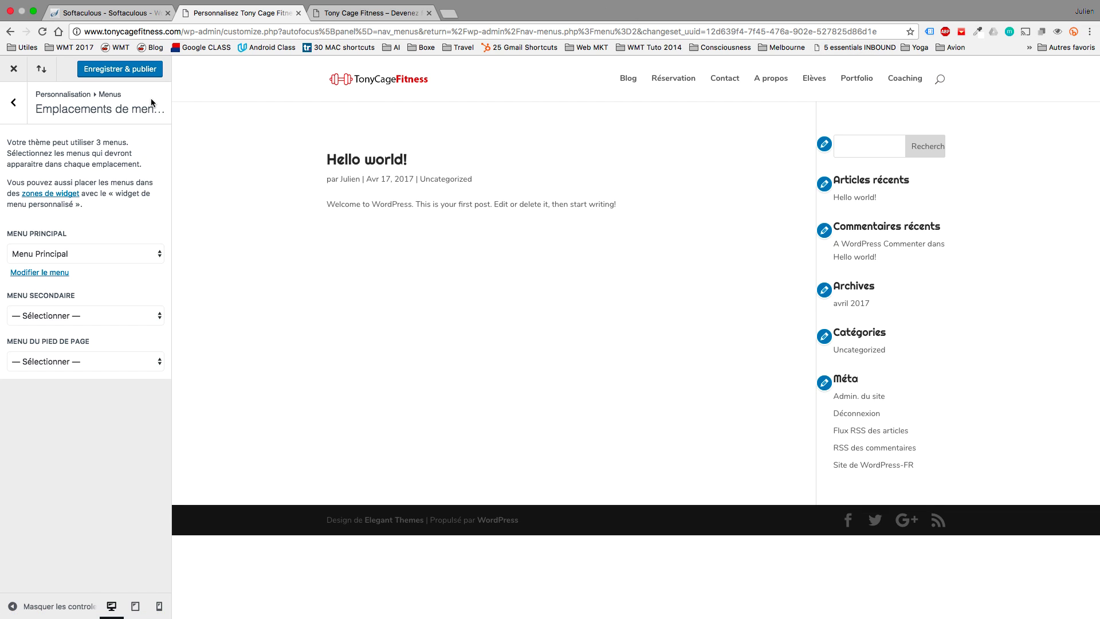
# Reorder the menu: Coaching first, Elèves nested under A propos, Blog then Réservation last.
pyautogui.click(13, 102)
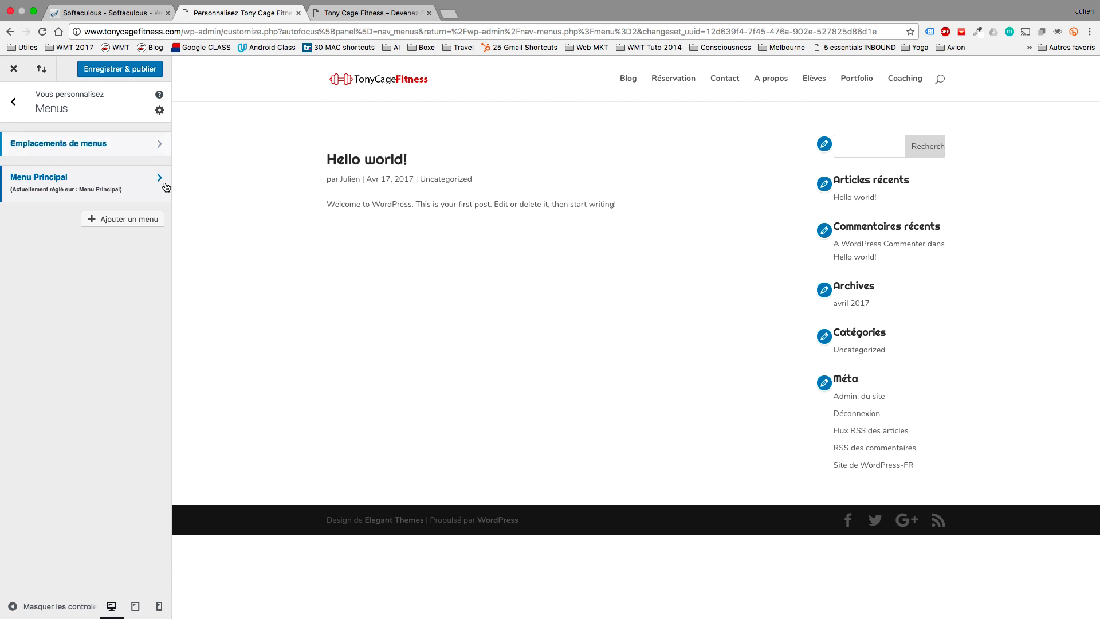
pyautogui.click(160, 177)
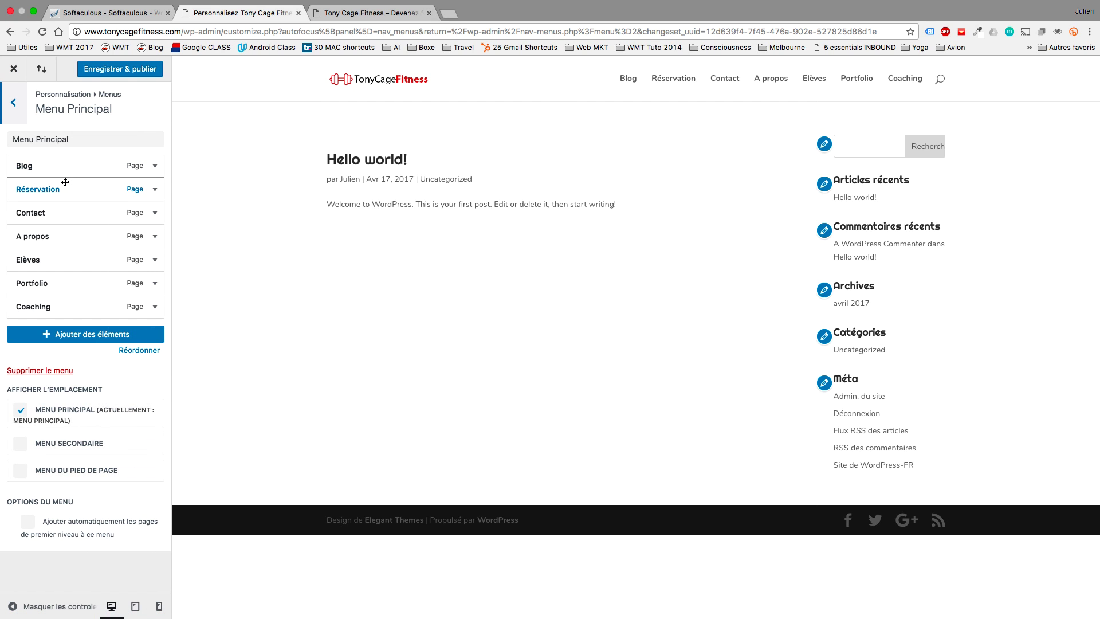
pyautogui.moveTo(65, 182); pyautogui.dragTo(66, 296)
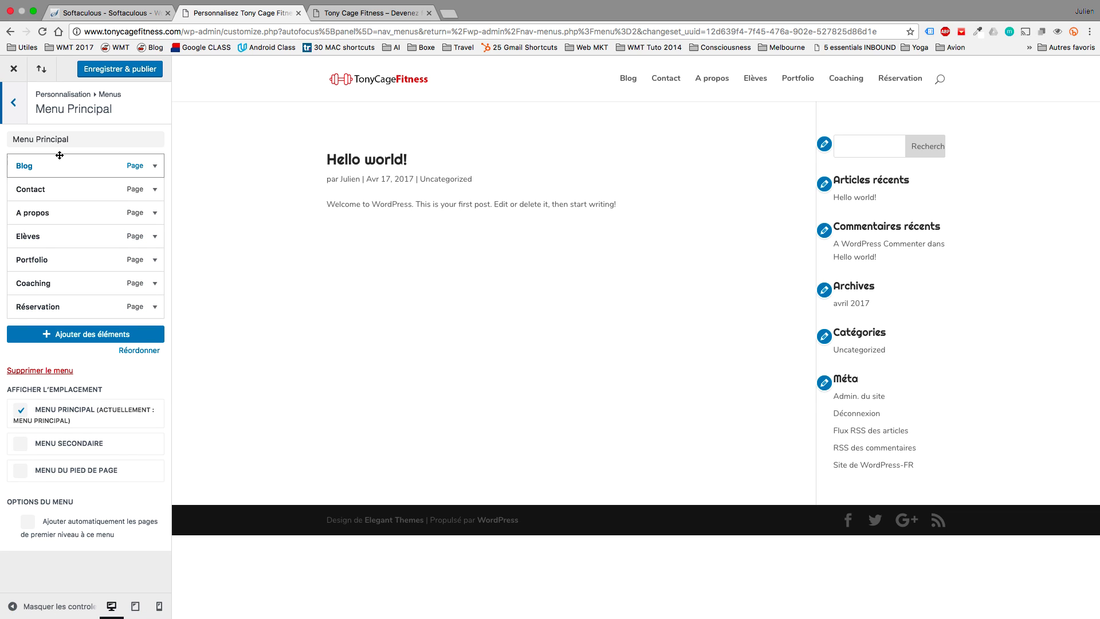
pyautogui.moveTo(59, 166); pyautogui.dragTo(56, 282)
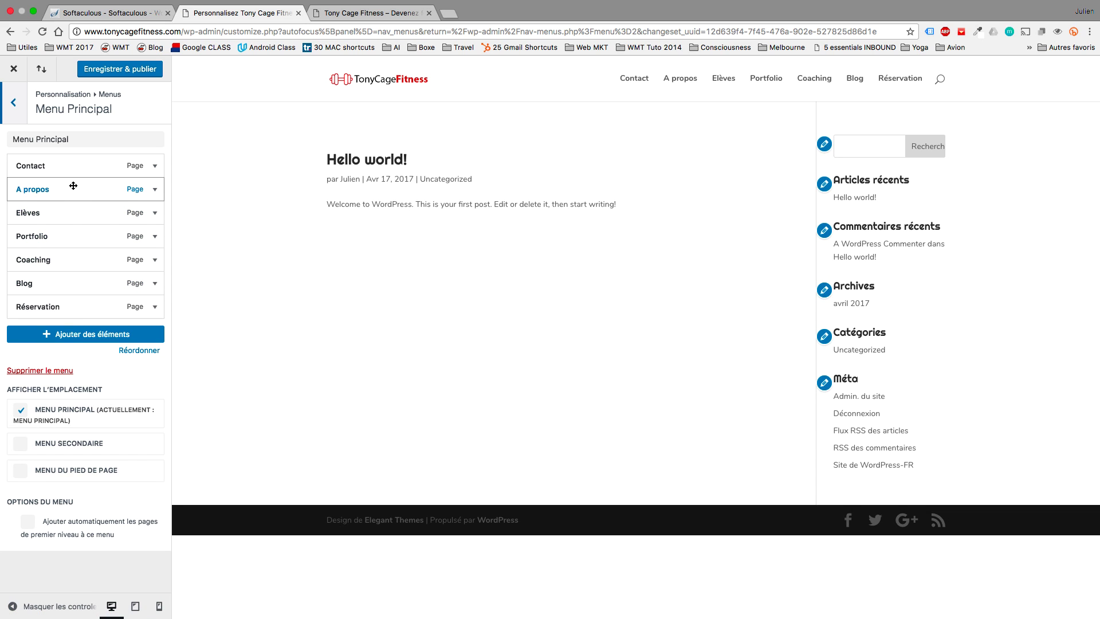
pyautogui.moveTo(55, 255)
pyautogui.mouseDown()
pyautogui.moveTo(54, 158)
pyautogui.moveTo(54, 275)
pyautogui.moveTo(52, 251)
pyautogui.mouseUp()
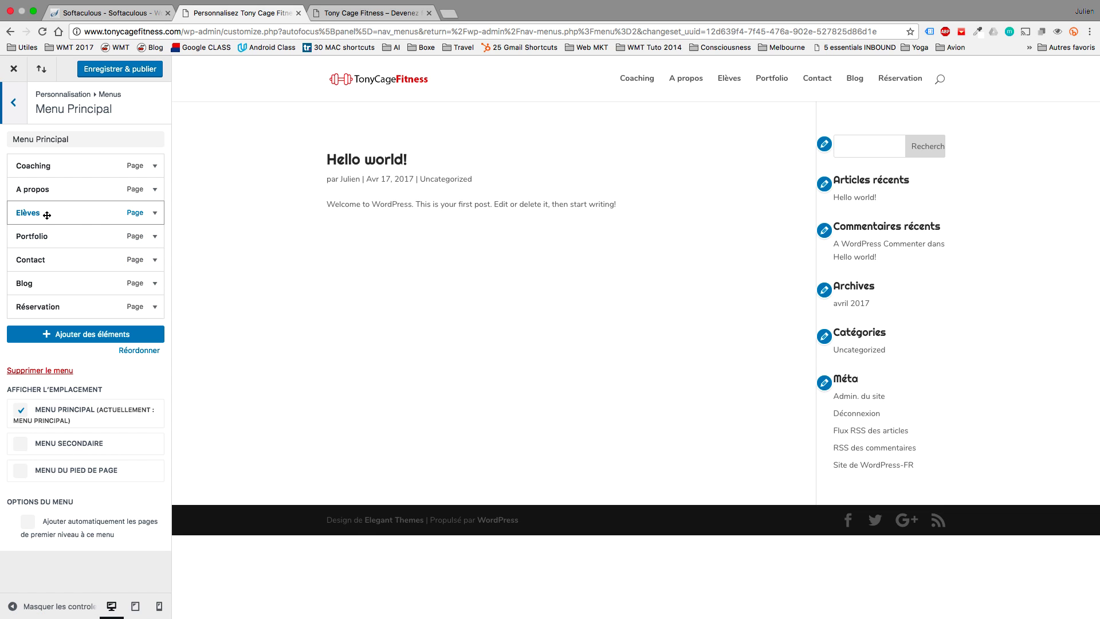
pyautogui.moveTo(45, 213); pyautogui.dragTo(62, 212)
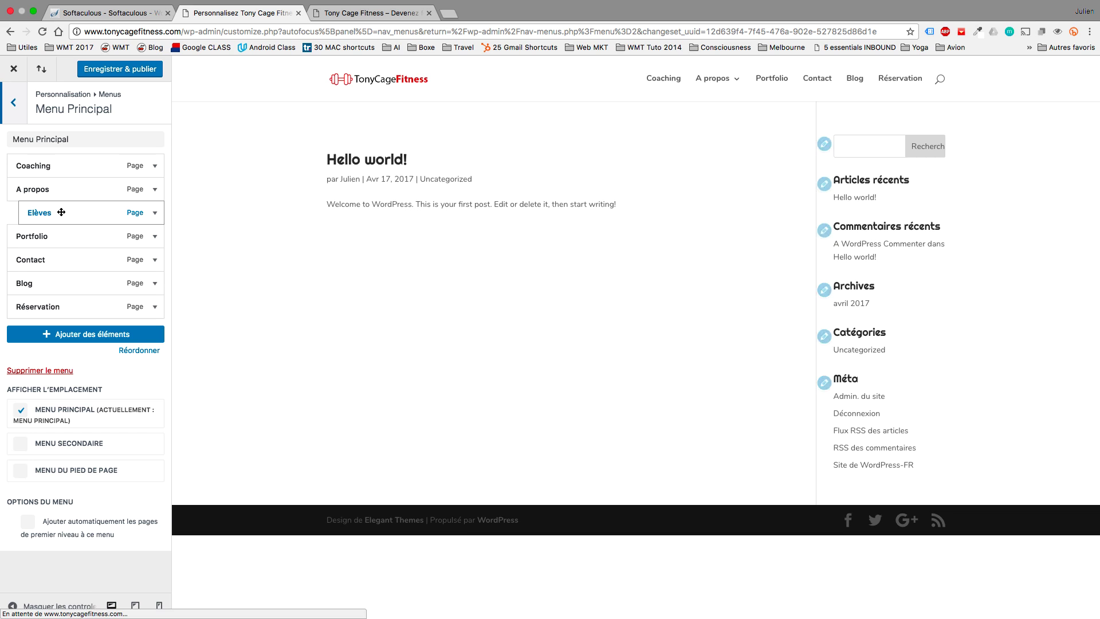
# Publish the menu changes and close the customiser.
pyautogui.moveTo(731, 80)
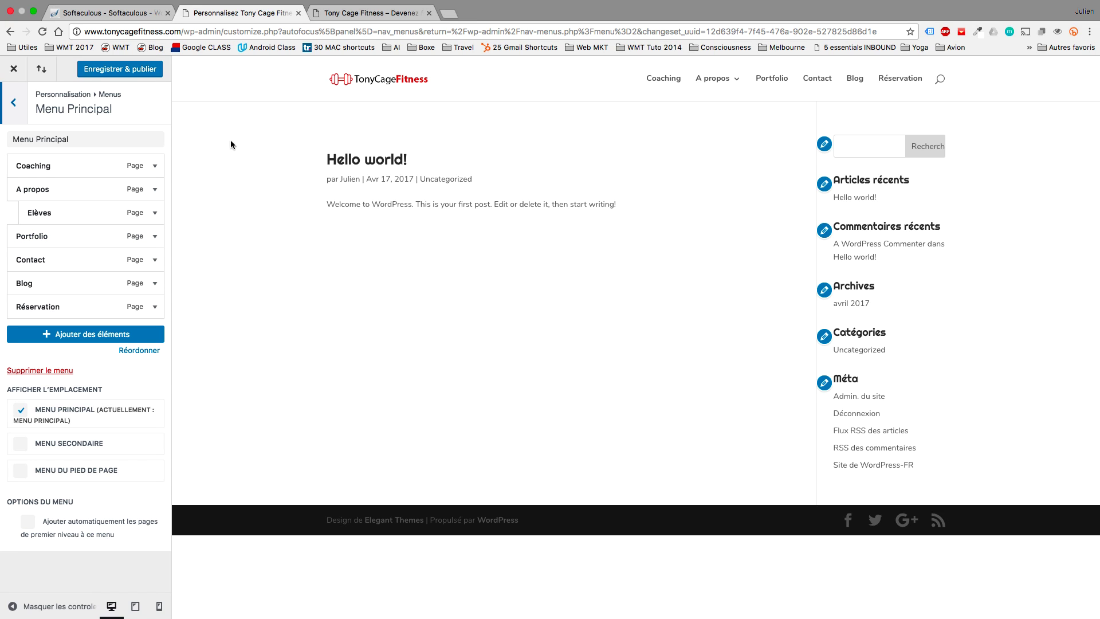
pyautogui.click(134, 73)
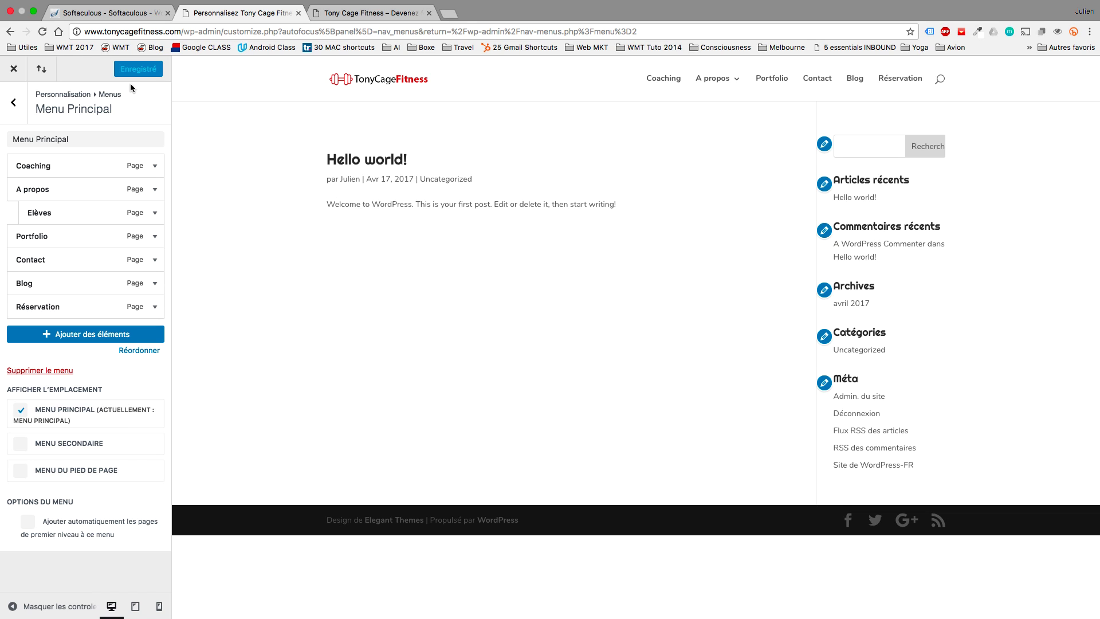
pyautogui.click(15, 70)
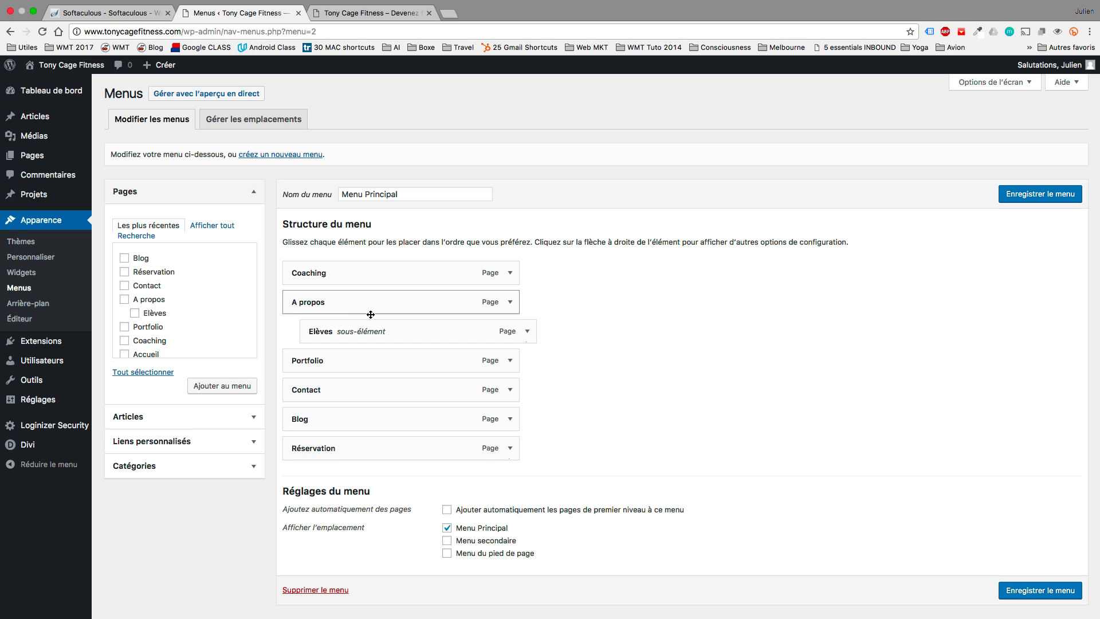
# Re-save Menu Principal with Elèves kept nested under A propos.
pyautogui.moveTo(336, 396); pyautogui.dragTo(361, 386)
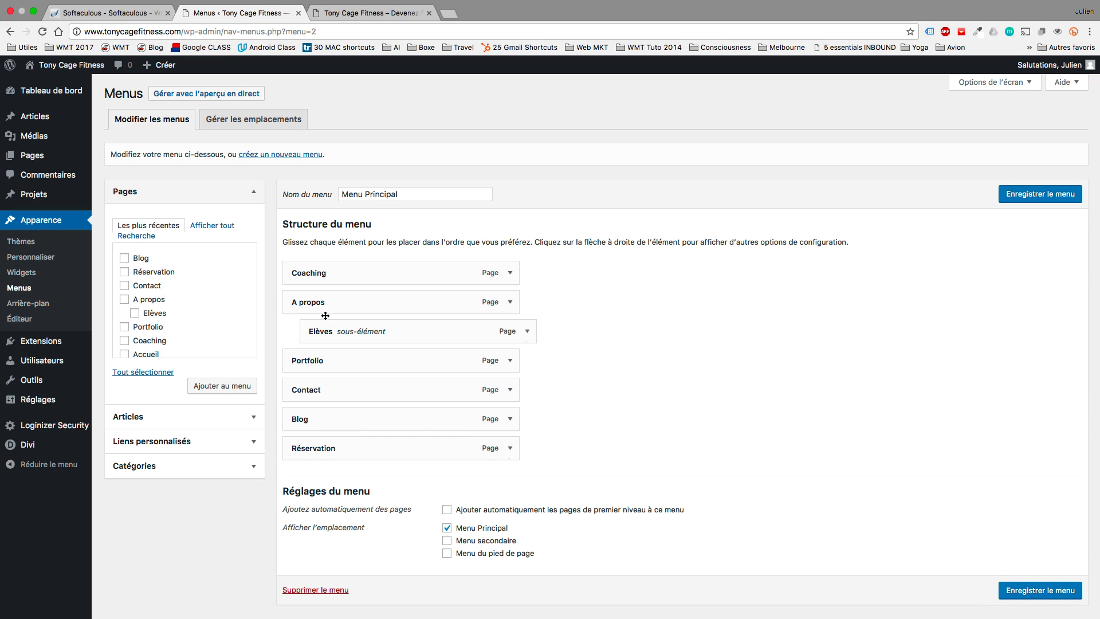
pyautogui.click(1066, 198)
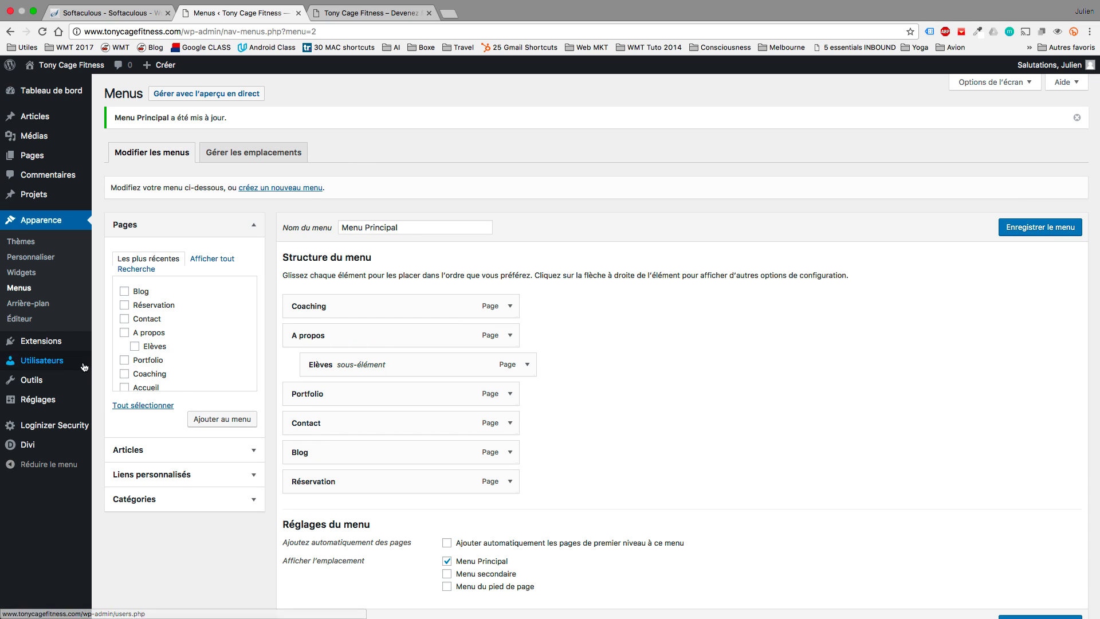
pyautogui.moveTo(52, 377)
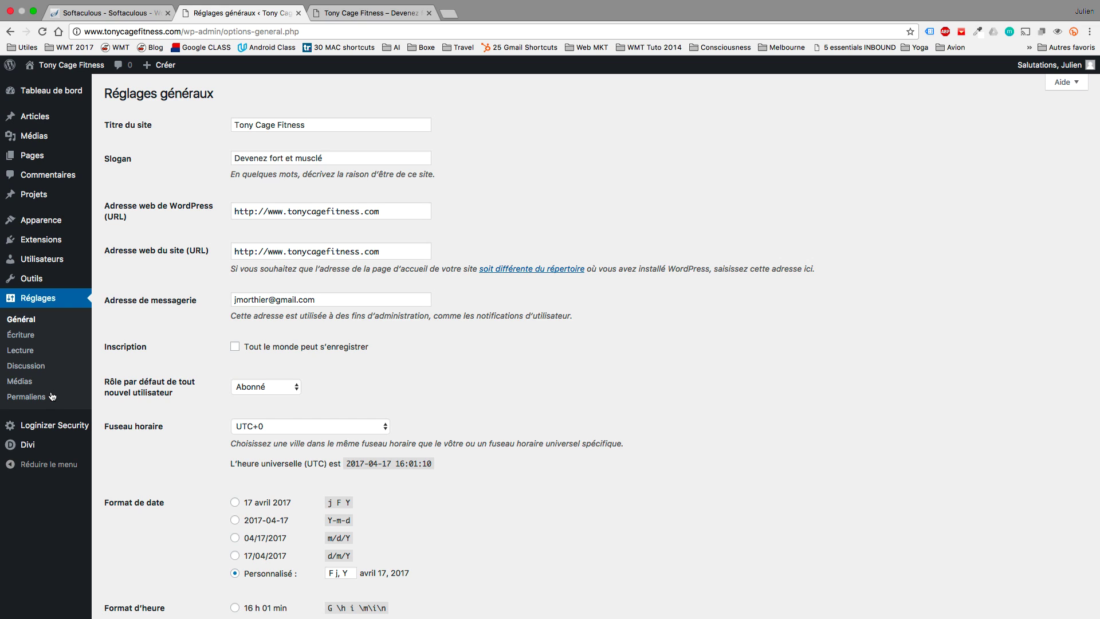
# Use a static homepage in the customiser, with Accueil as the front page.
pyautogui.moveTo(53, 227)
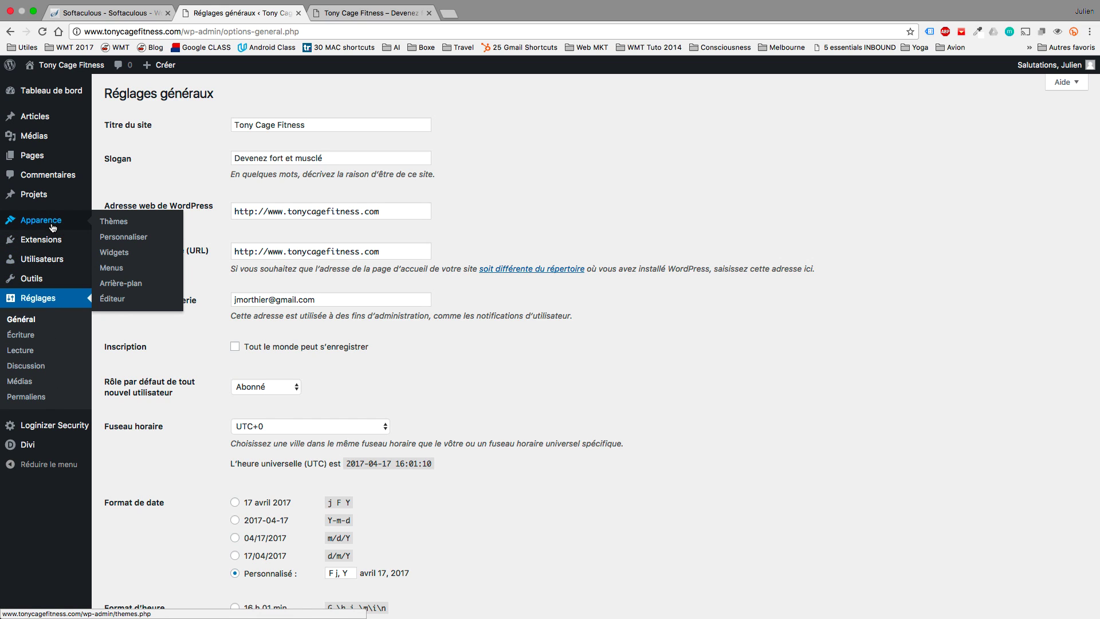
pyautogui.click(104, 238)
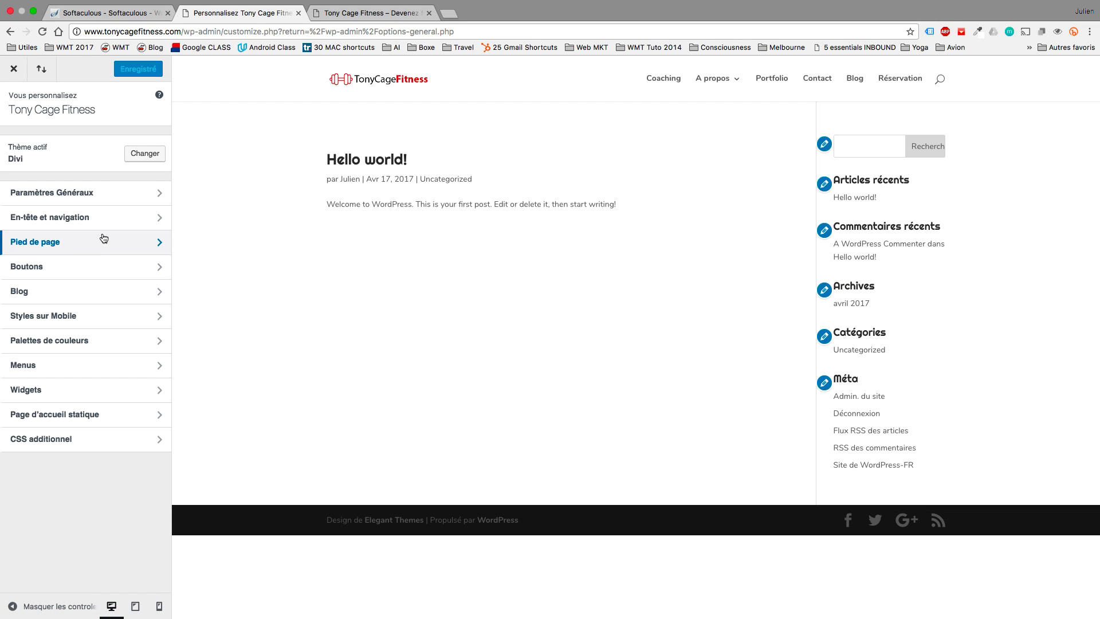
pyautogui.click(108, 414)
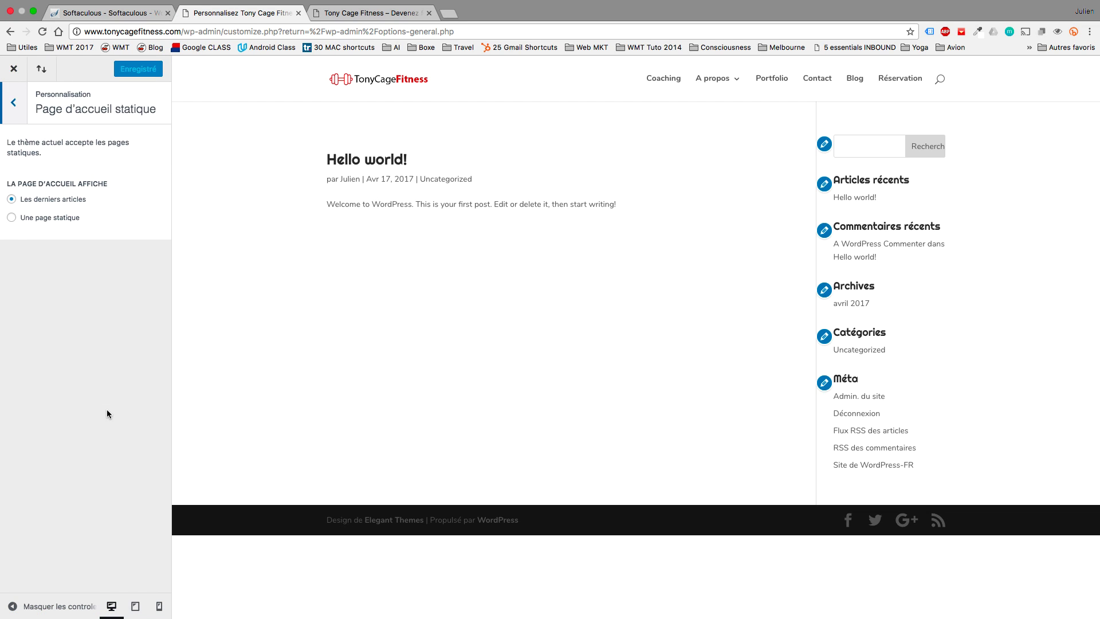
pyautogui.click(11, 217)
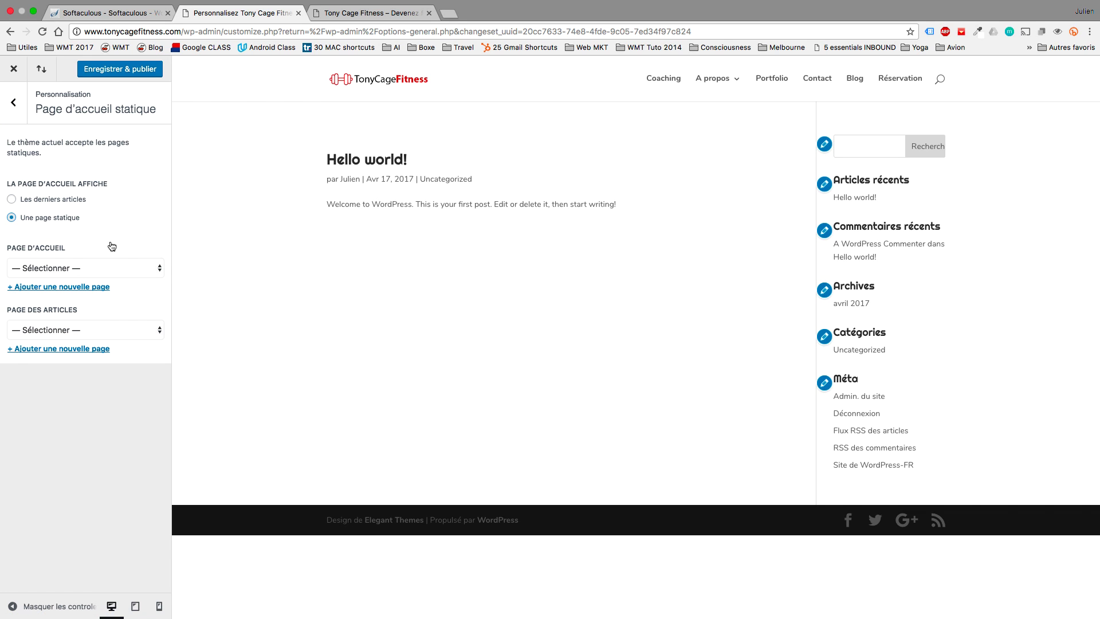
pyautogui.click(94, 264)
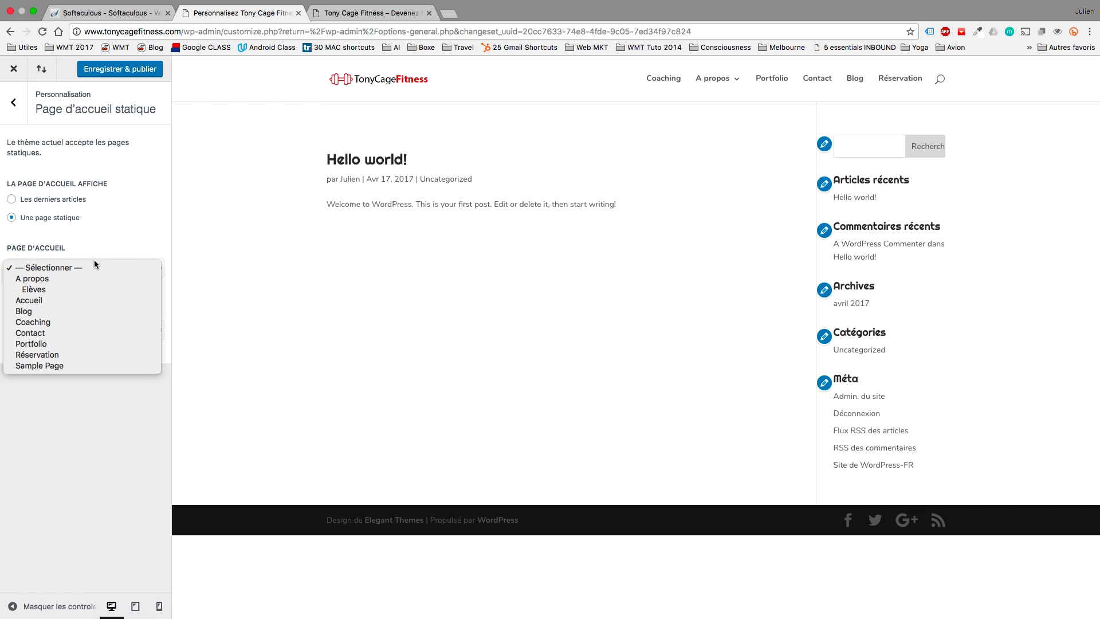
pyautogui.click(87, 298)
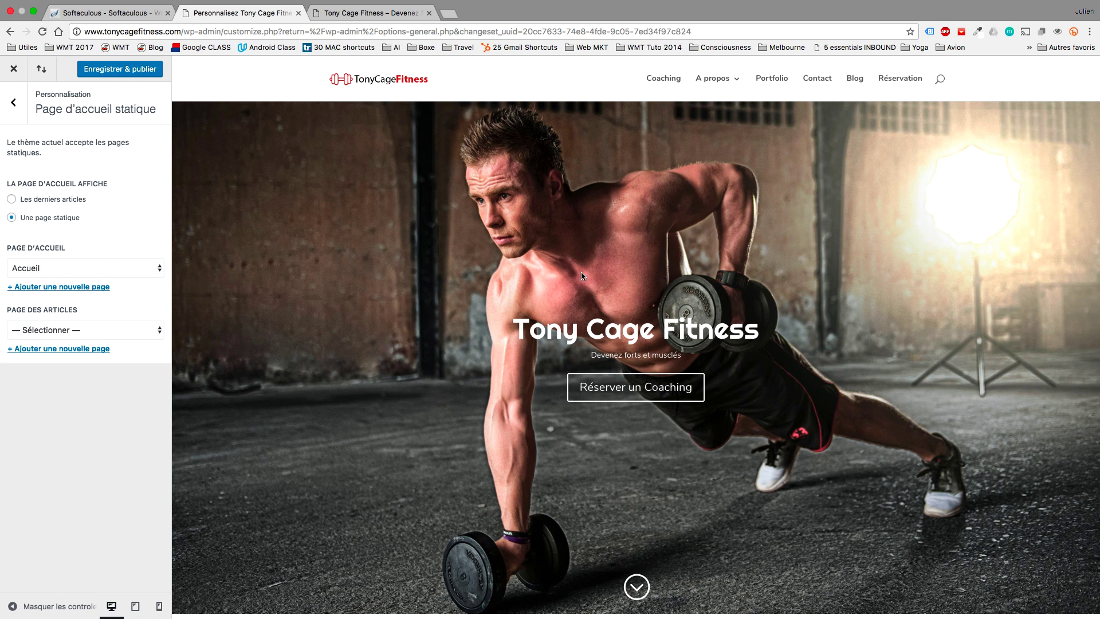
# Set Blog as the posts page, then publish and close the customiser.
pyautogui.scroll(-10, 549, 293)
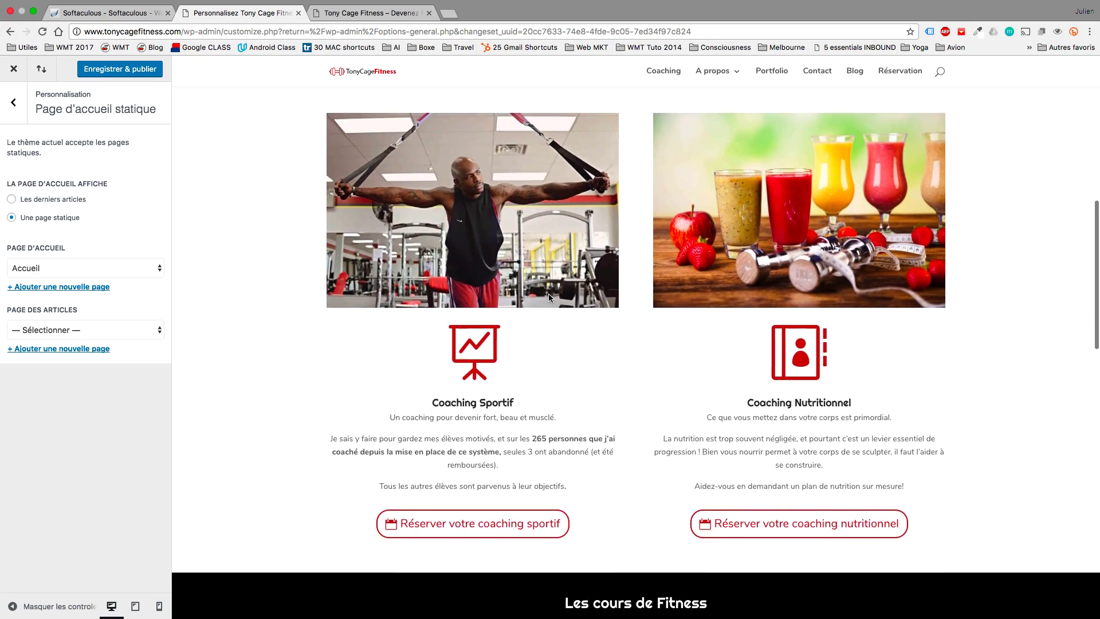
pyautogui.scroll(10, 548, 293)
pyautogui.click(122, 330)
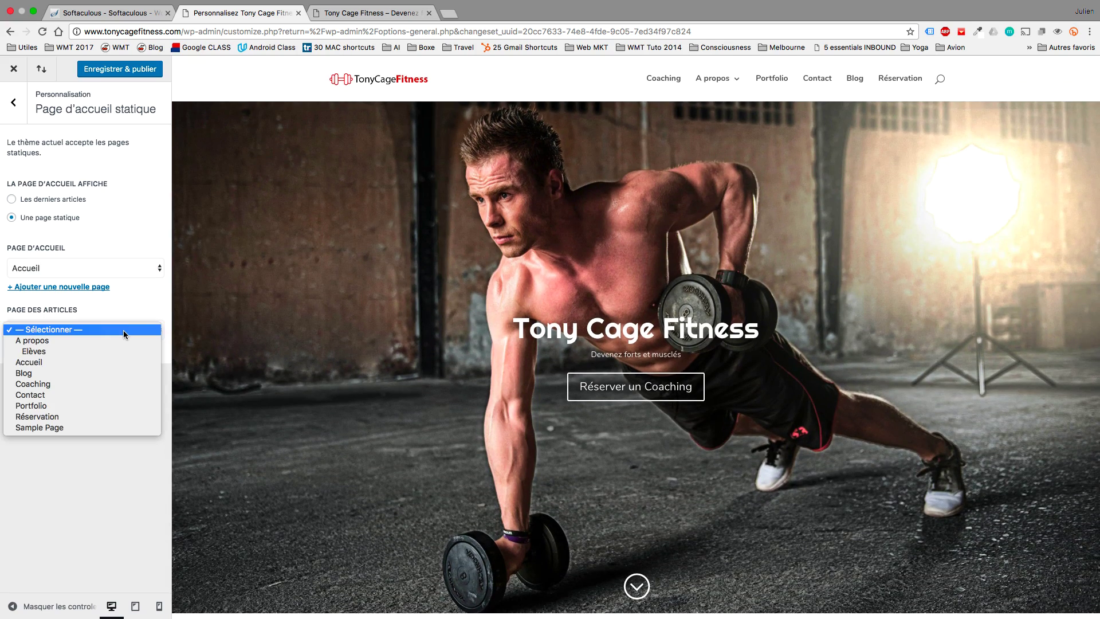
pyautogui.press('Escape')
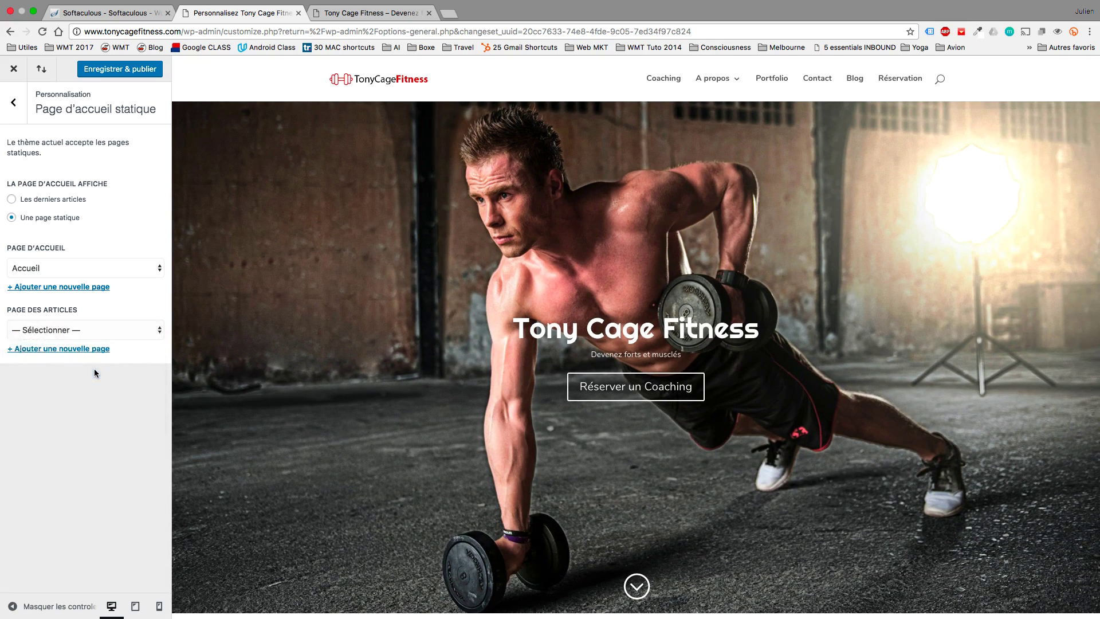
pyautogui.click(94, 373)
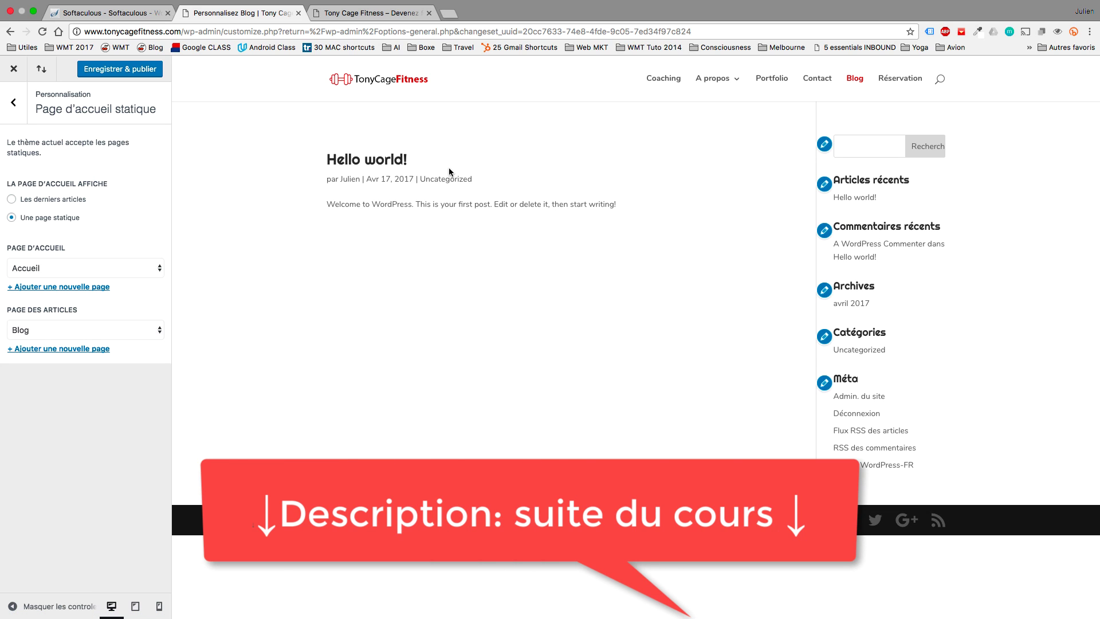
pyautogui.click(137, 73)
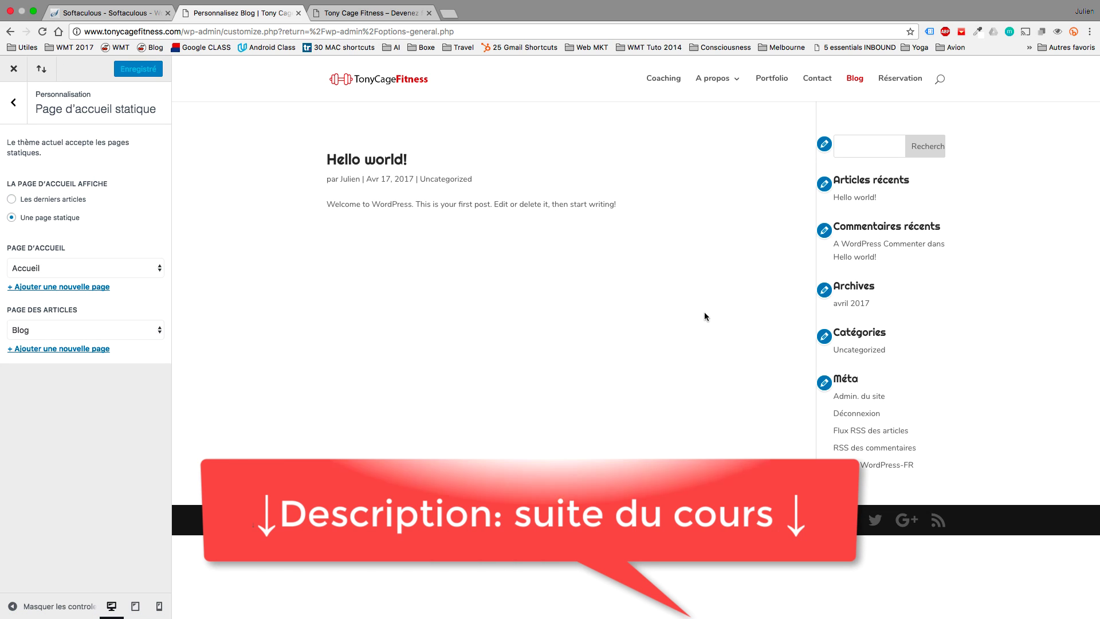
pyautogui.click(14, 69)
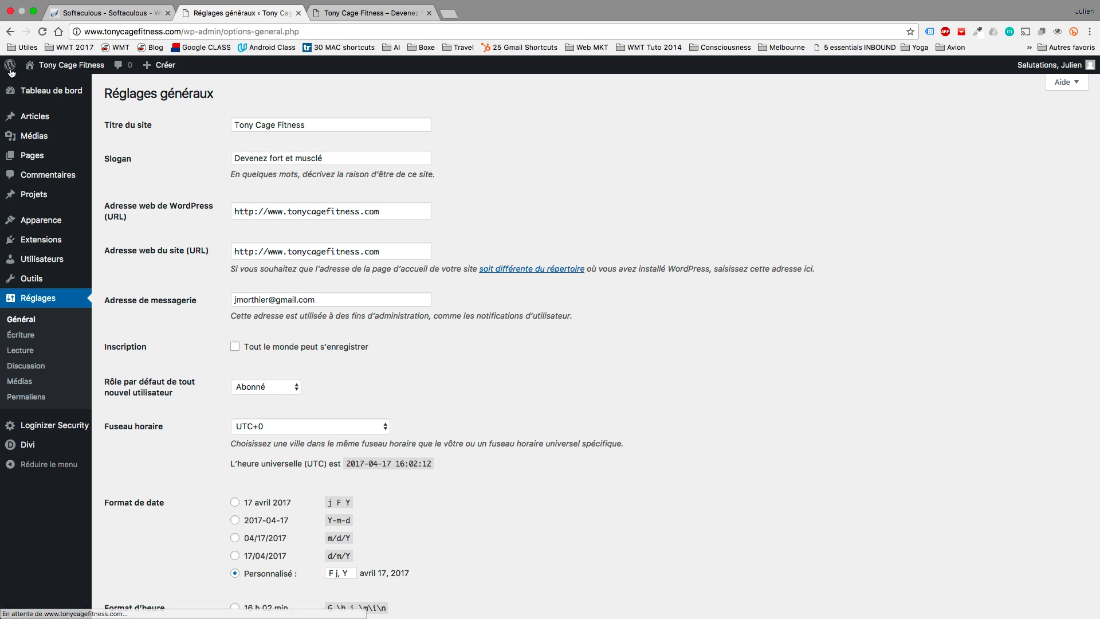
# View the Tony Cage Fitness homepage and launch the Visual Builder on it.
pyautogui.click(67, 78)
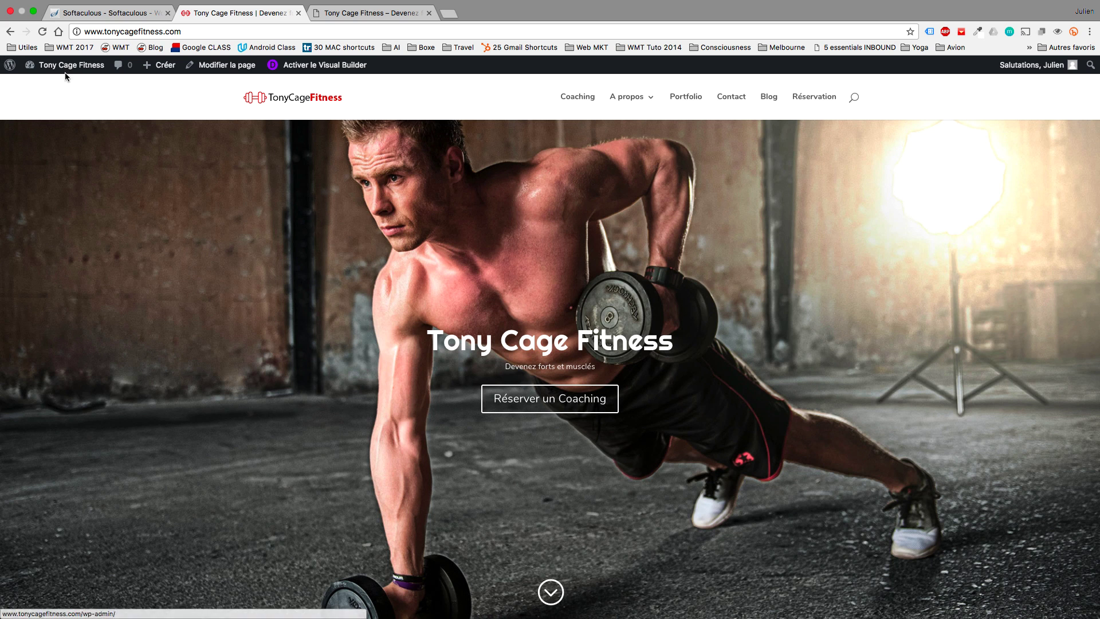
pyautogui.scroll(-3, 443, 277)
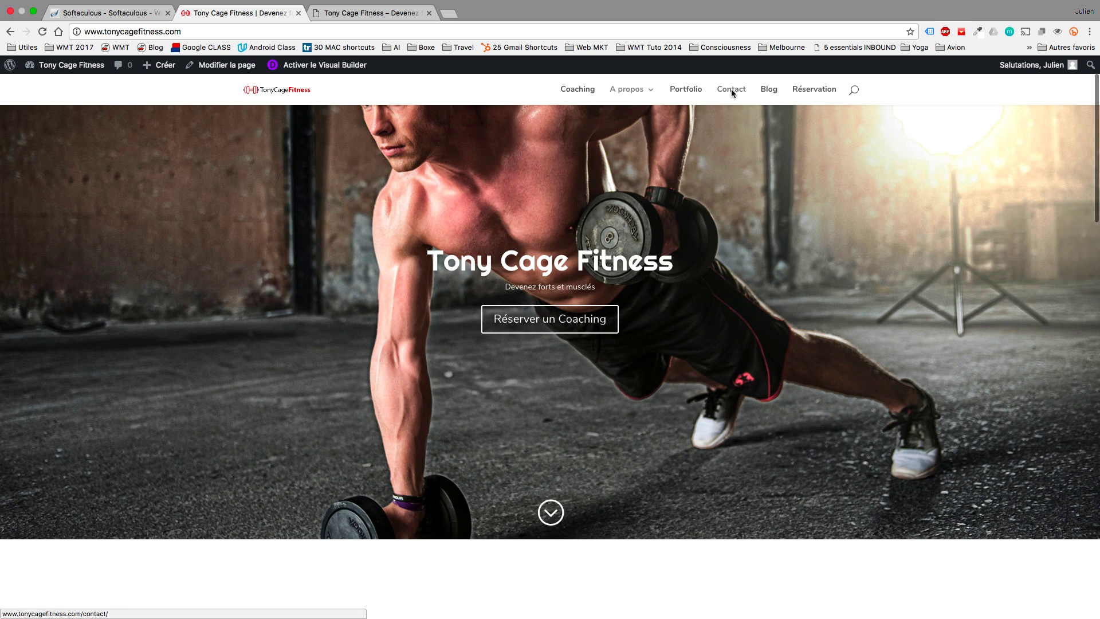
pyautogui.scroll(-5, 787, 315)
pyautogui.scroll(-20, 786, 314)
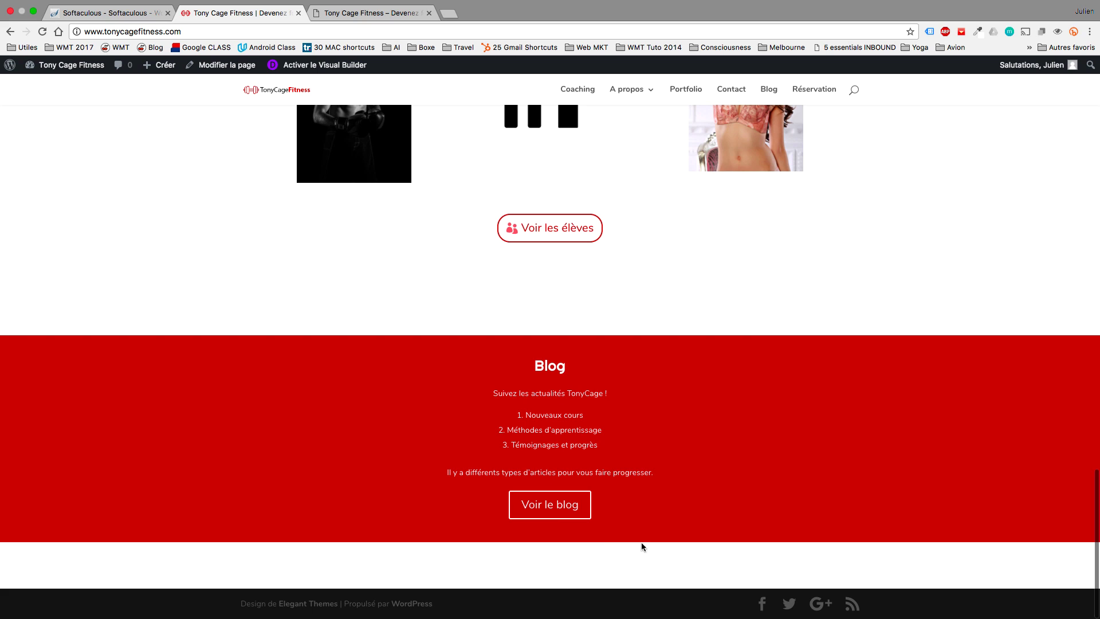
pyautogui.scroll(20, 629, 547)
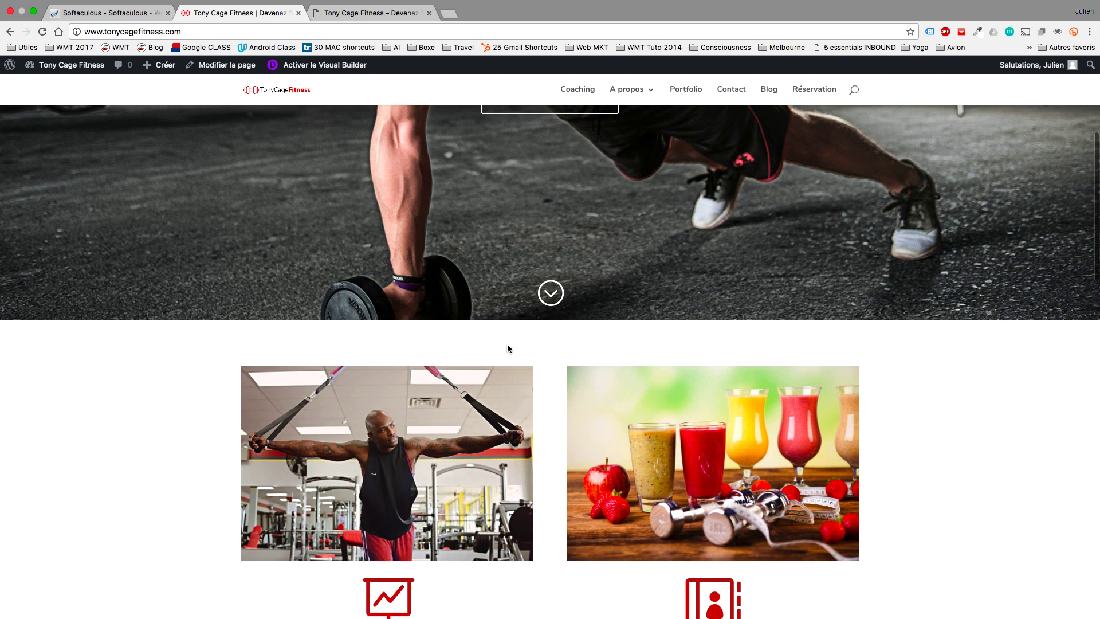
pyautogui.click(320, 65)
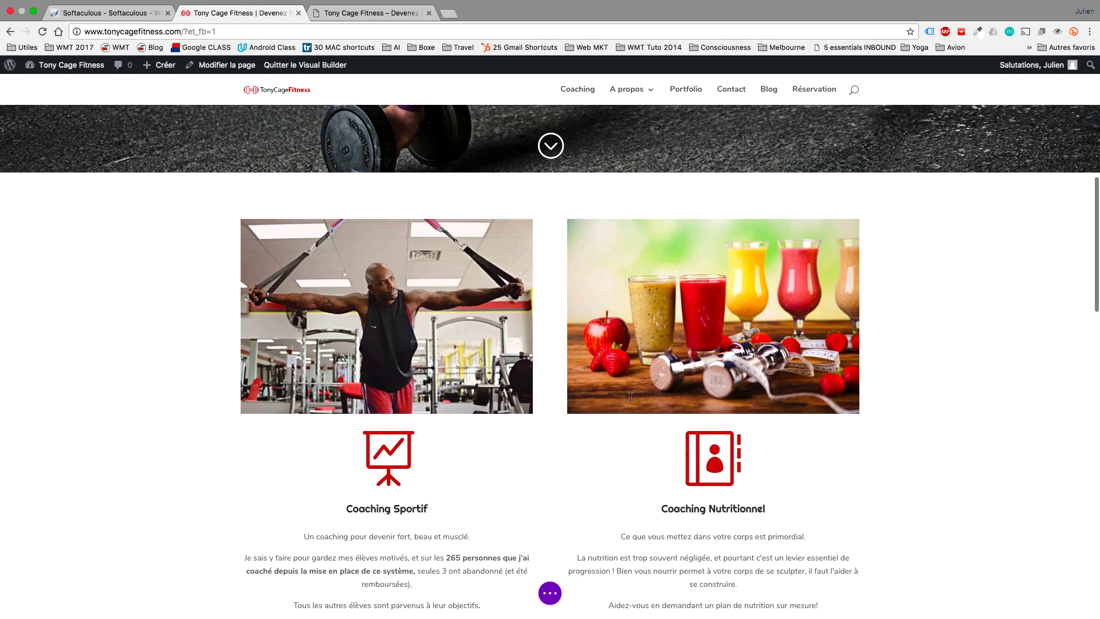
pyautogui.scroll(-1, 549, 465)
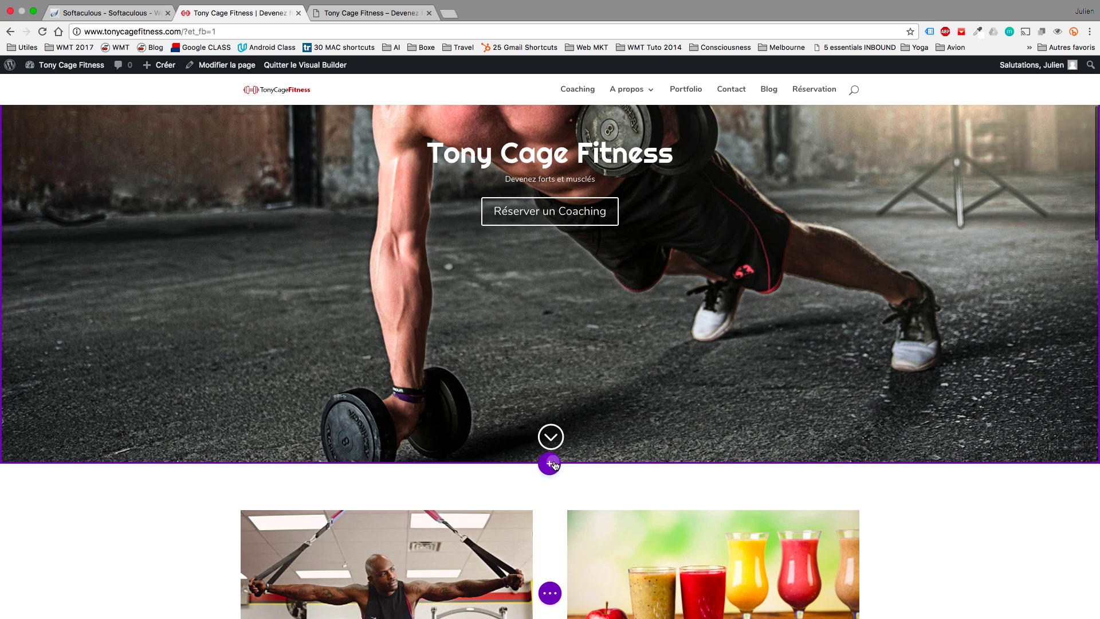
# Insert a regular one-column section below the hero containing a Text module.
pyautogui.click(551, 464)
pyautogui.click(480, 433)
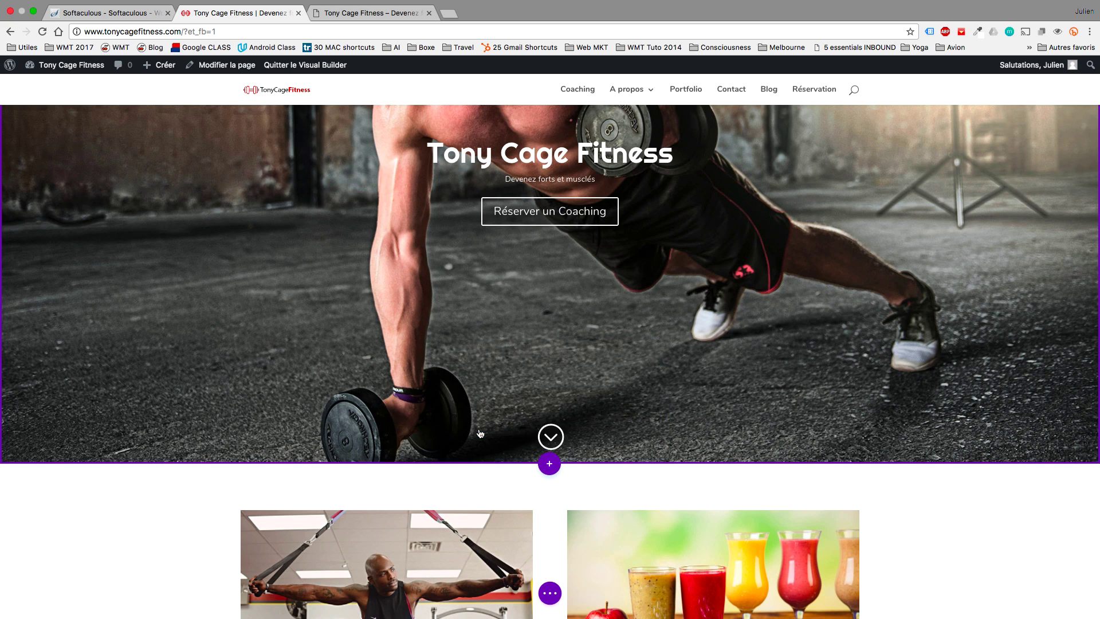
pyautogui.click(484, 388)
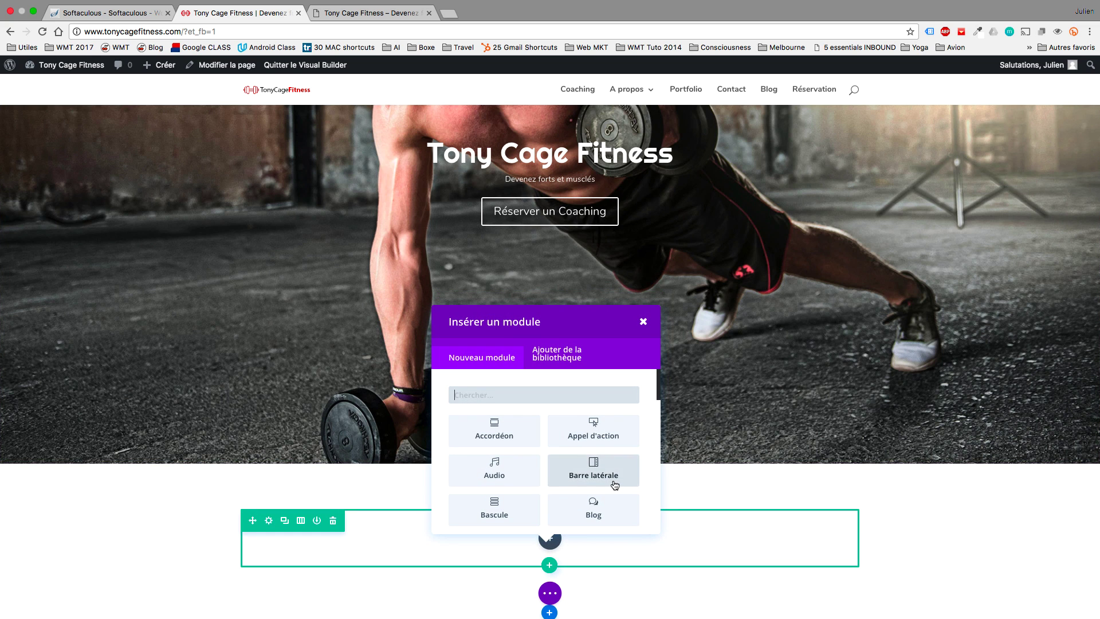
pyautogui.scroll(-2, 613, 483)
pyautogui.scroll(-10, 614, 485)
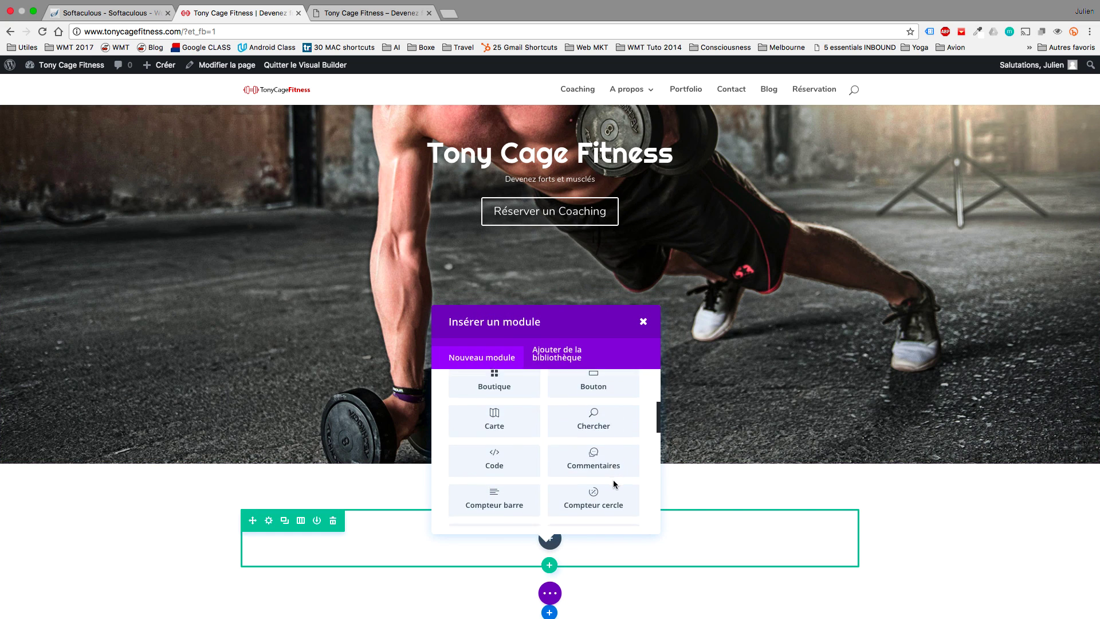
pyautogui.scroll(-5, 613, 481)
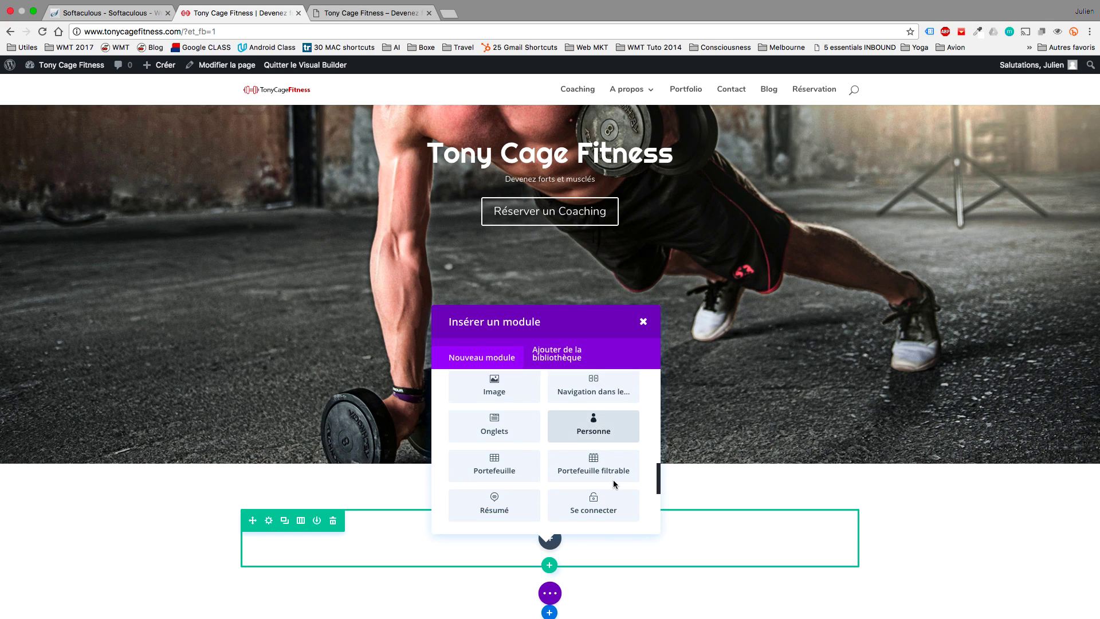
pyautogui.click(594, 455)
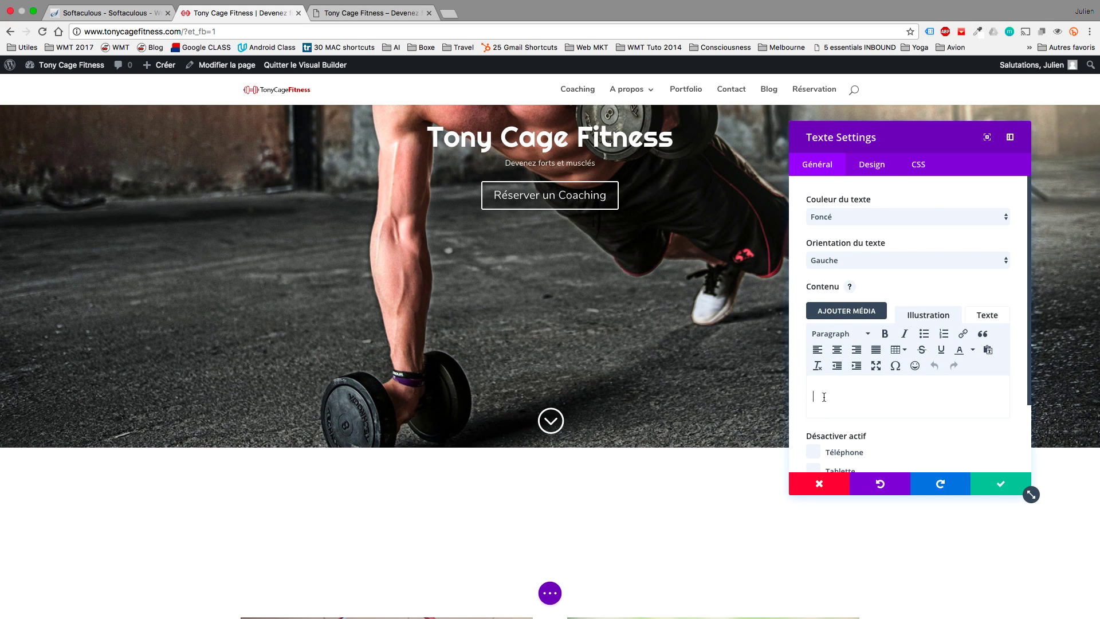
# Enter 'Le Coaching de Tony Cage' as a centred Heading 1 and save the module.
pyautogui.write('LE c')
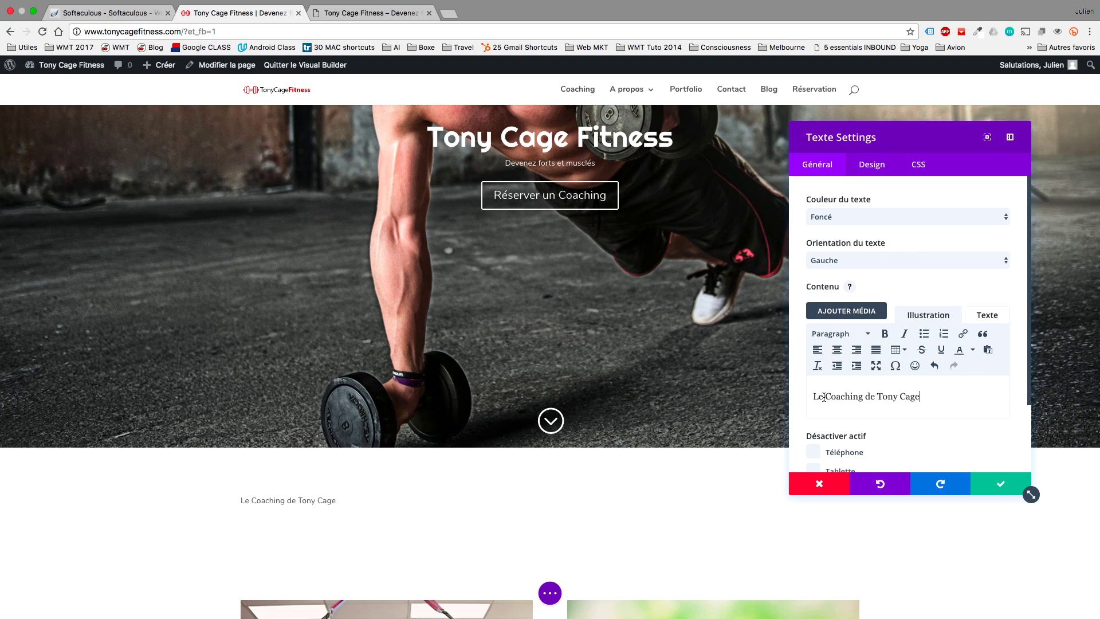
pyautogui.tripleClick(866, 395)
pyautogui.click(857, 336)
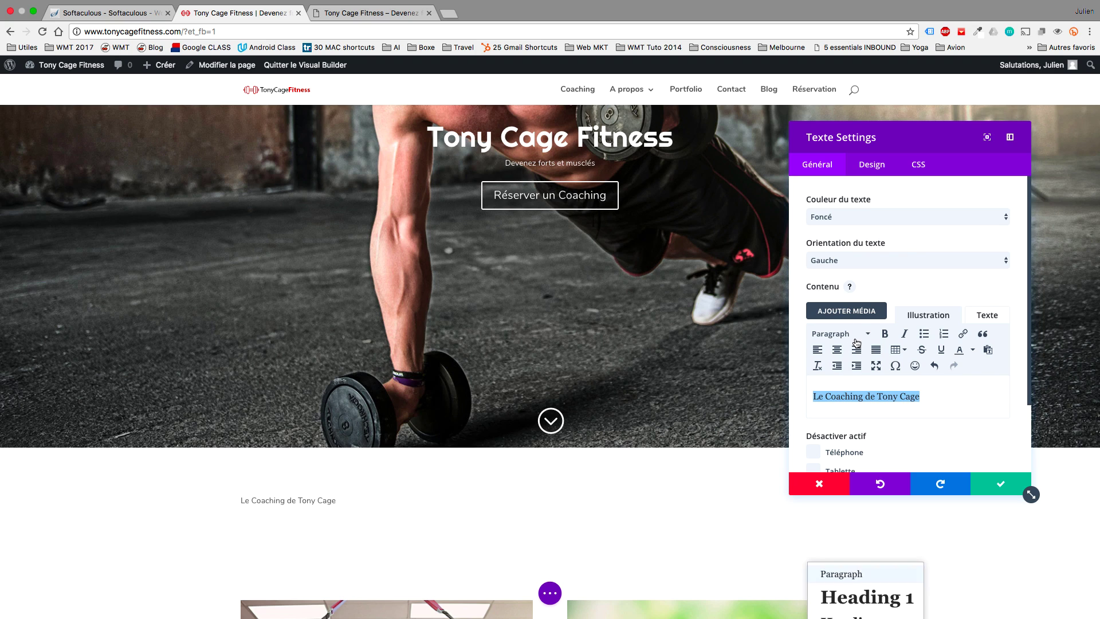
pyautogui.click(865, 599)
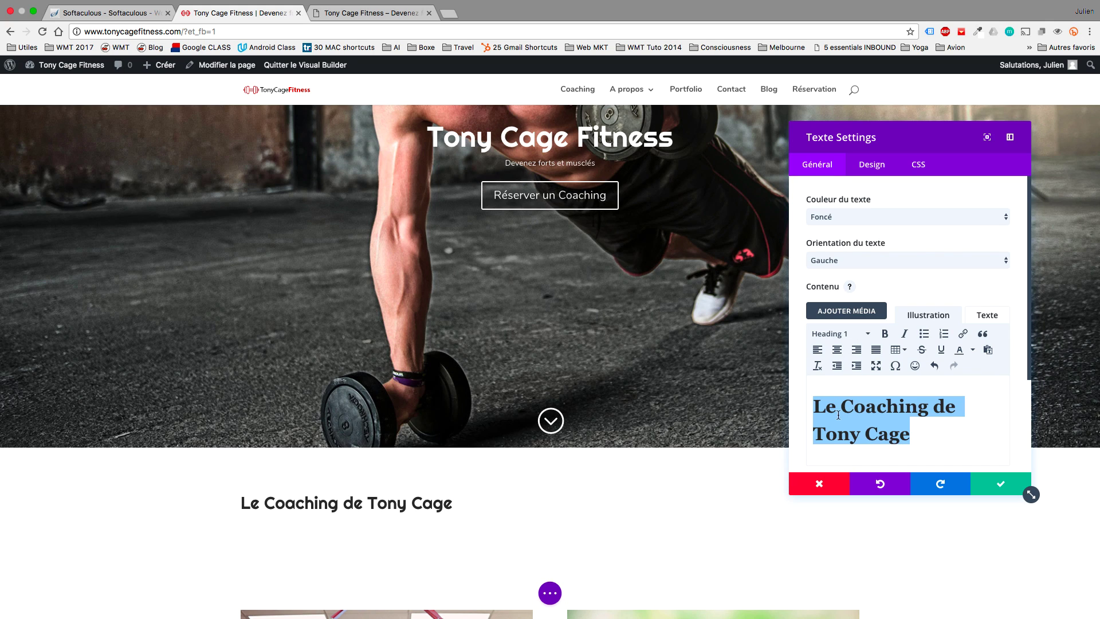
pyautogui.click(837, 352)
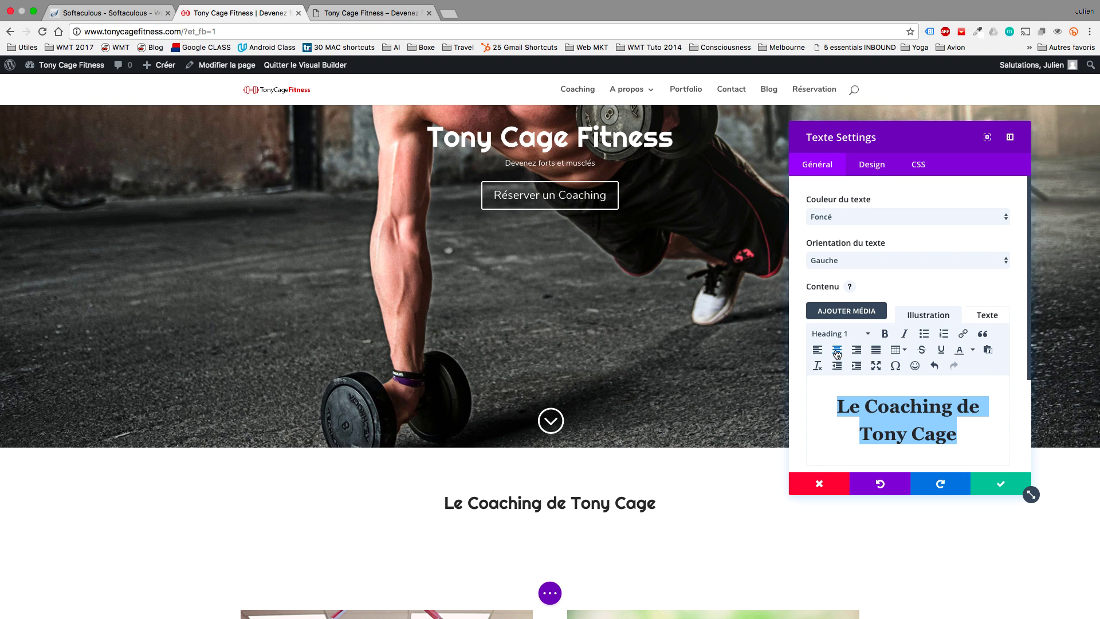
pyautogui.click(983, 483)
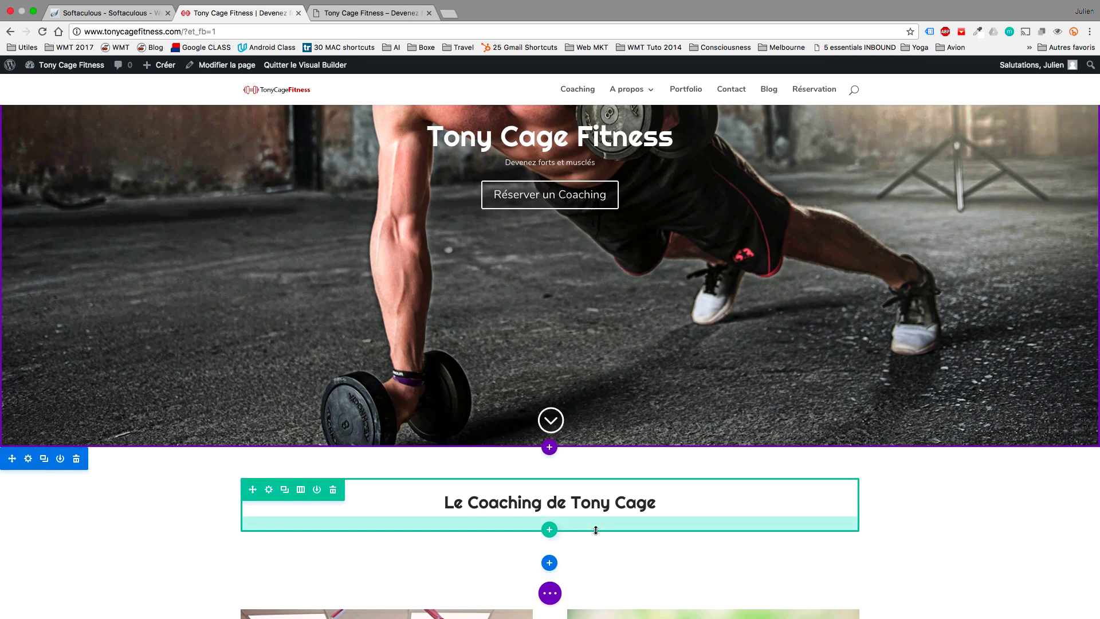
# Move the heading row into the coaching images section and delete the empty section.
pyautogui.scroll(-3, 596, 529)
pyautogui.moveTo(529, 368)
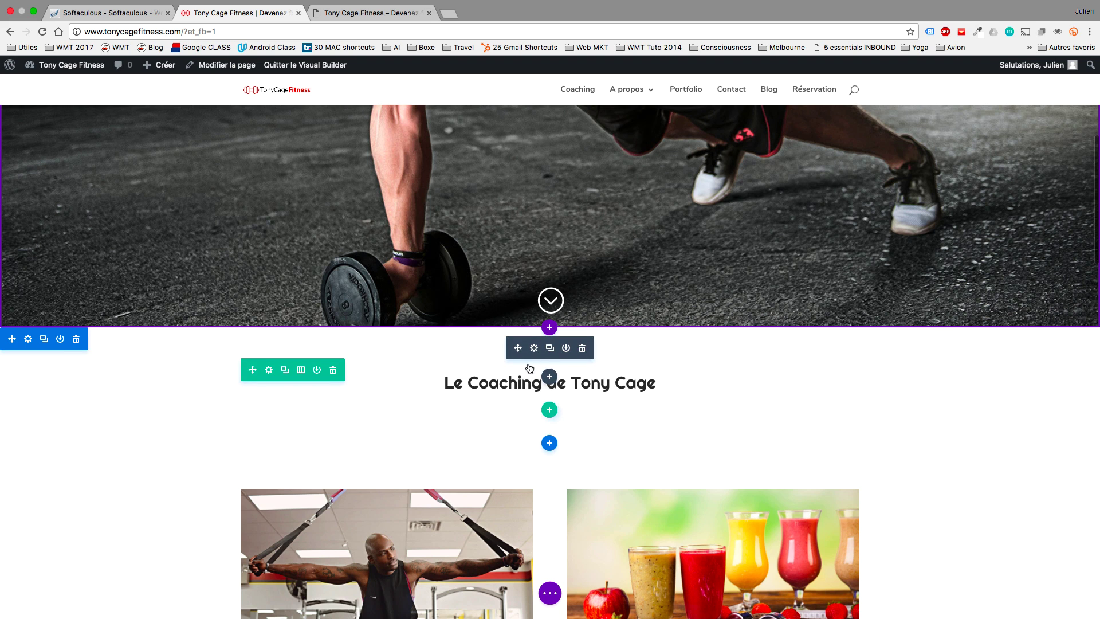
pyautogui.moveTo(518, 351); pyautogui.dragTo(551, 573)
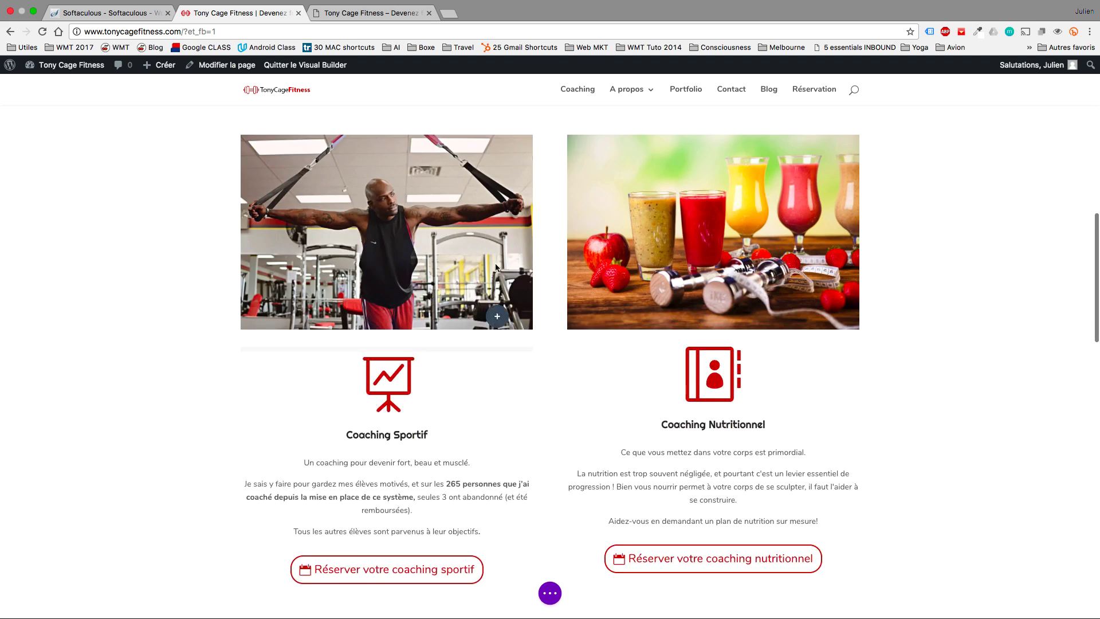
pyautogui.moveTo(304, 262)
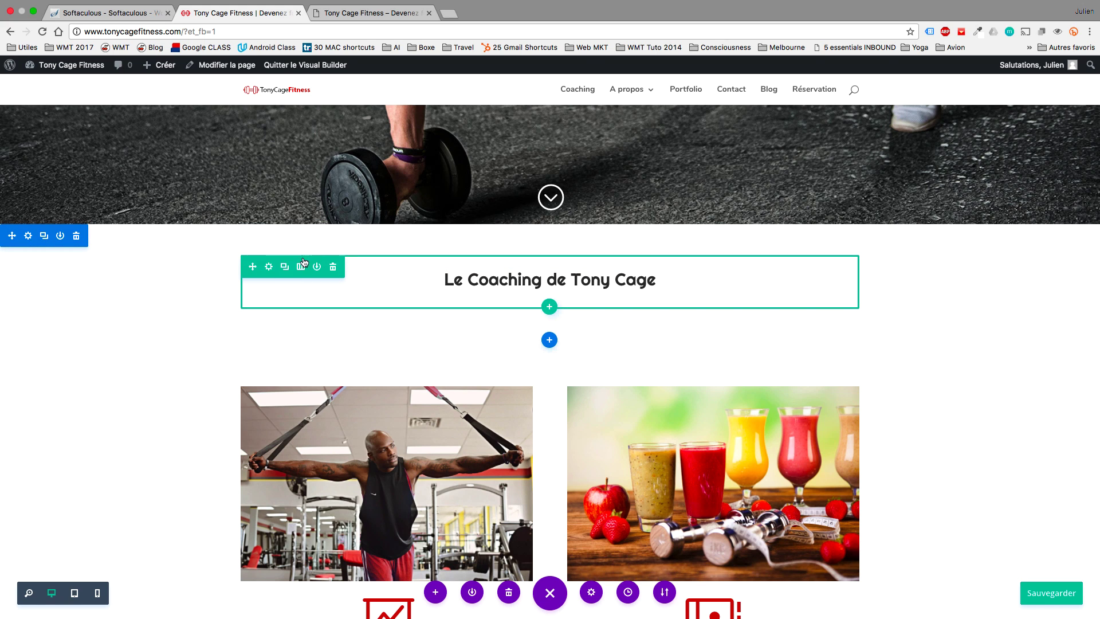
pyautogui.moveTo(254, 266); pyautogui.dragTo(268, 330)
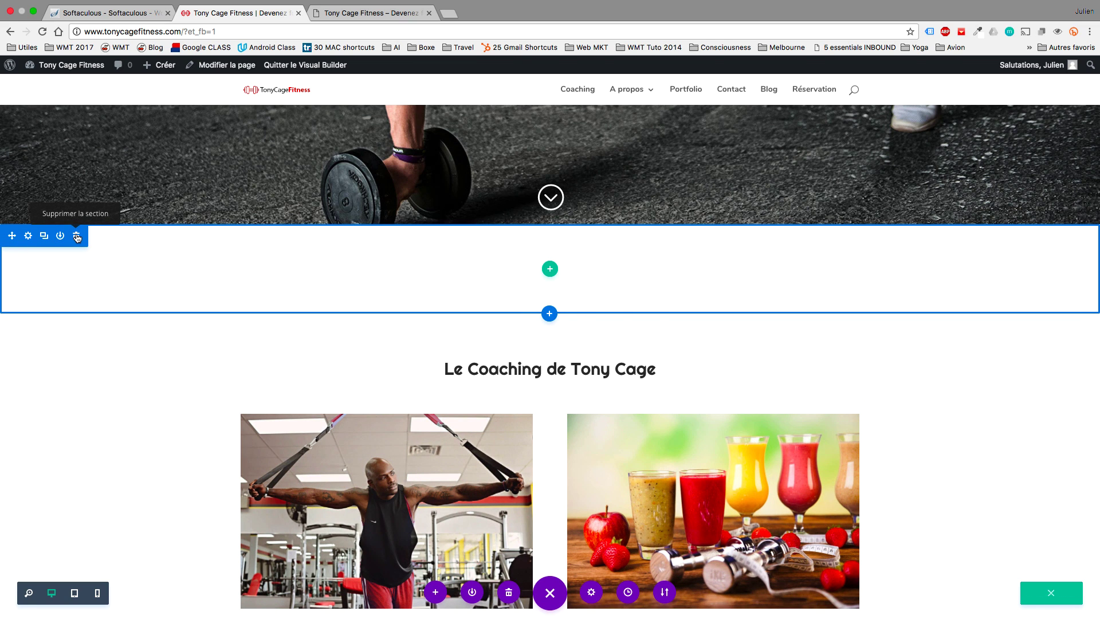
pyautogui.click(77, 237)
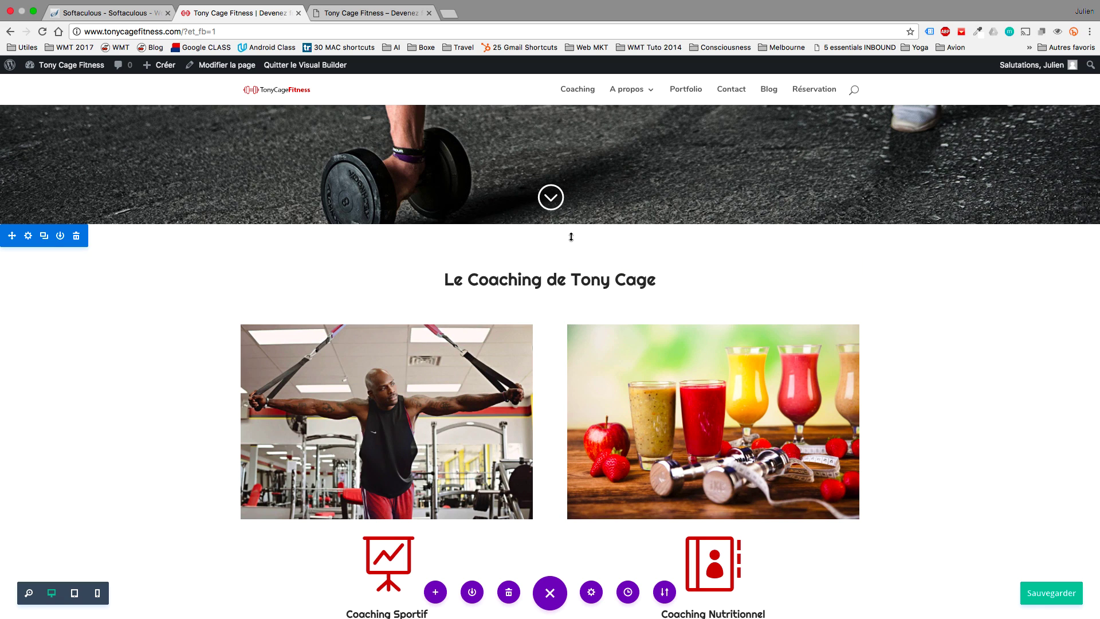
# Reduce the coaching section's top padding, undoing an accidental row padding change.
pyautogui.moveTo(574, 254)
pyautogui.mouseDown()
pyautogui.moveTo(573, 217)
pyautogui.moveTo(576, 232)
pyautogui.mouseUp()
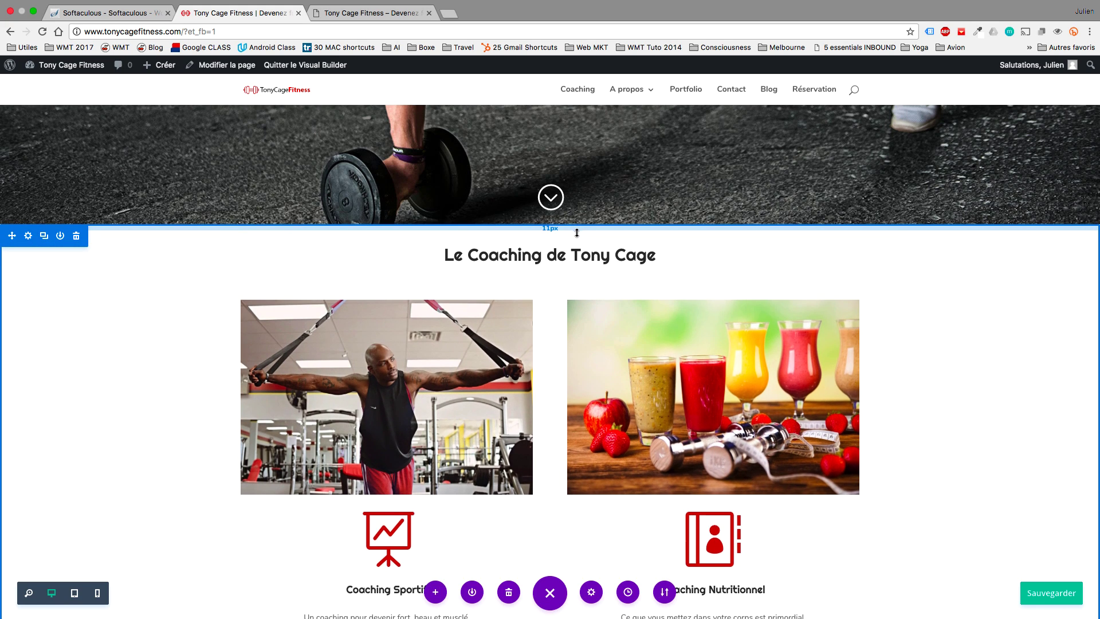
pyautogui.moveTo(577, 232); pyautogui.dragTo(578, 234)
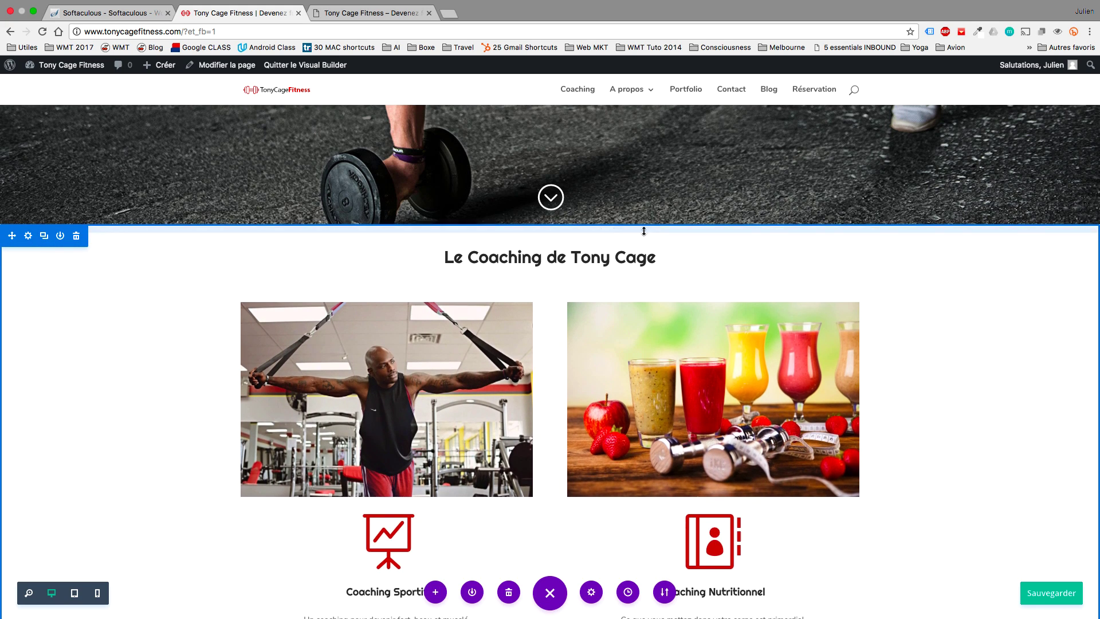
pyautogui.scroll(5, 955, 329)
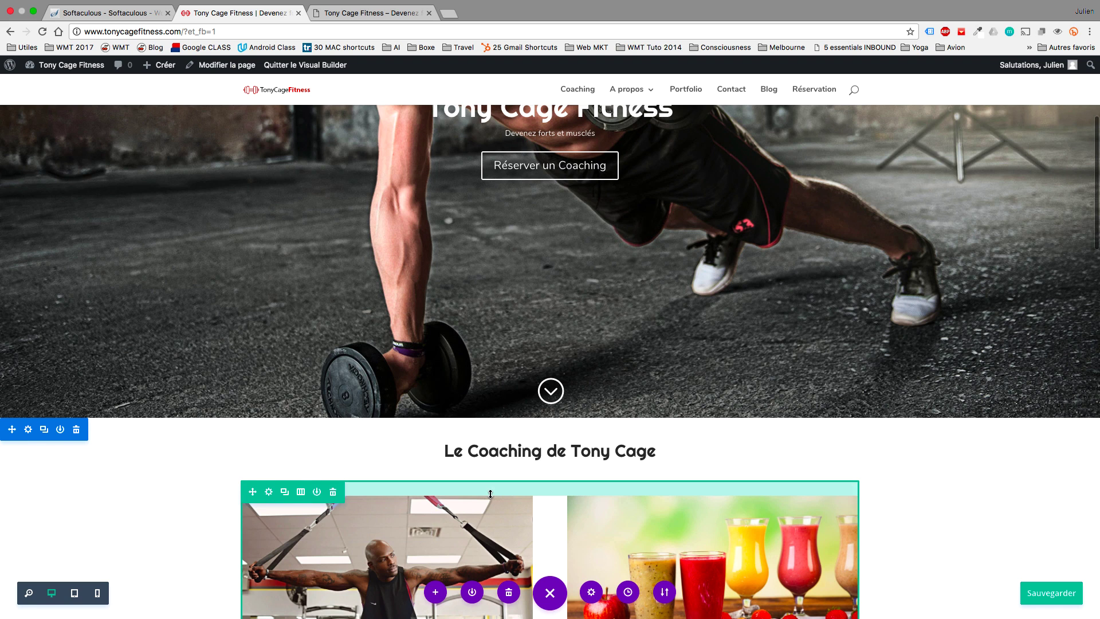
pyautogui.moveTo(491, 489); pyautogui.dragTo(491, 473)
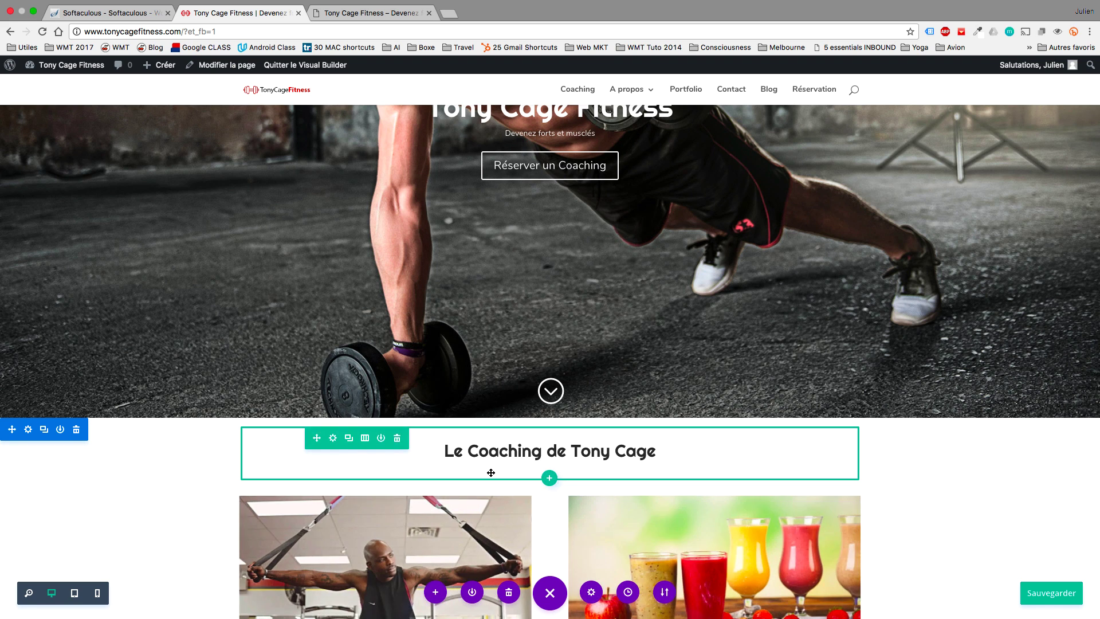
pyautogui.press('super+z')
pyautogui.press('super+z')
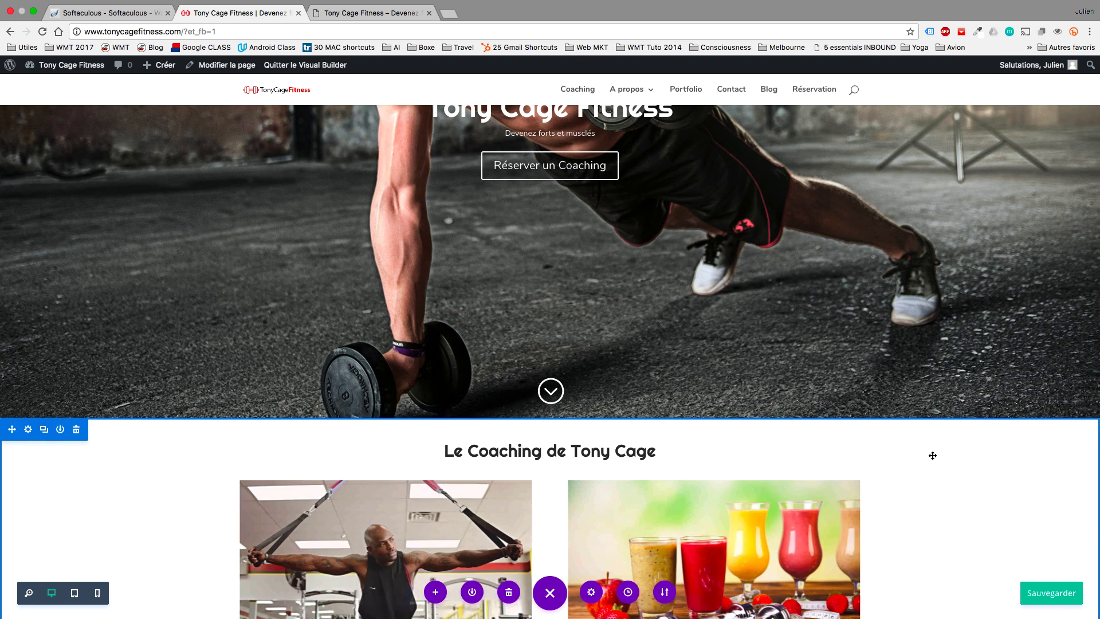
pyautogui.scroll(5, 929, 453)
pyautogui.scroll(-10, 933, 456)
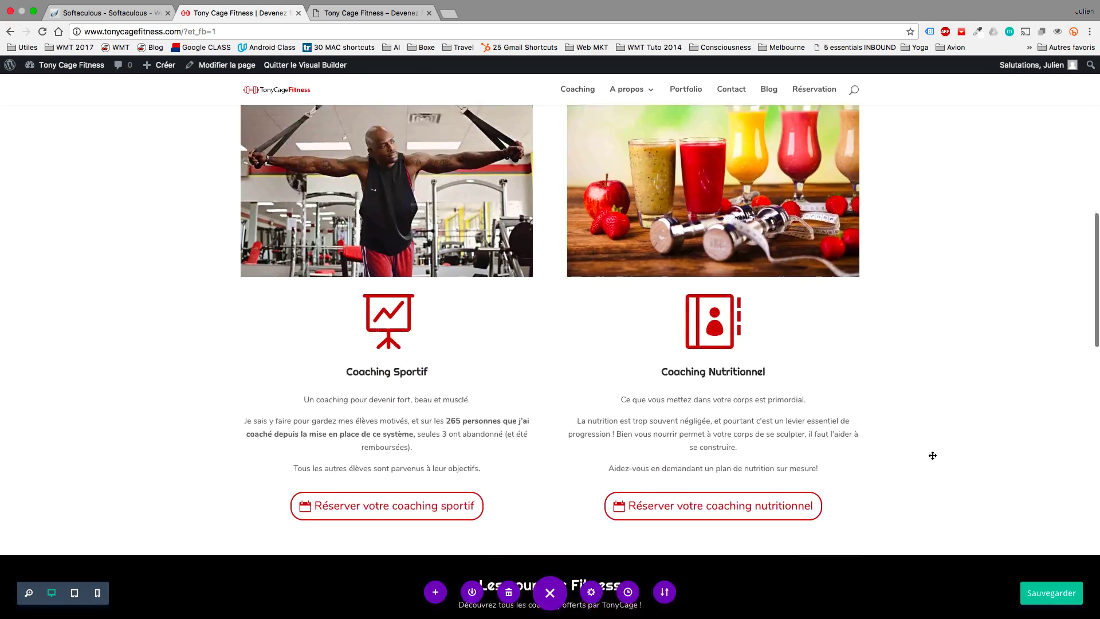
# Set the Coaching Sportif heading font size to 30px.
pyautogui.scroll(3, 932, 454)
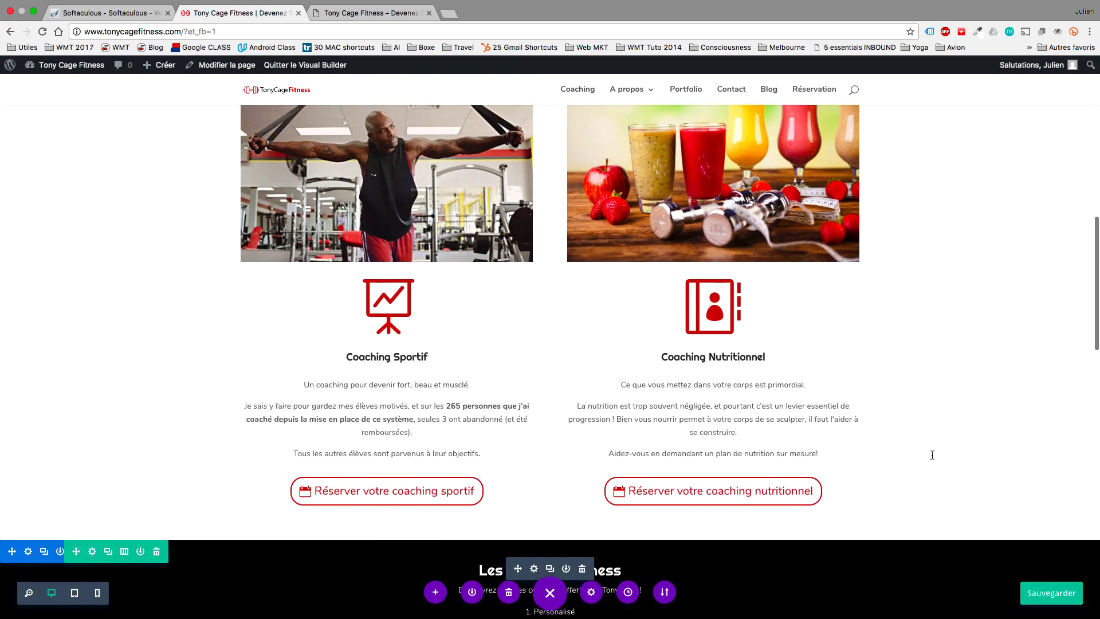
pyautogui.click(372, 316)
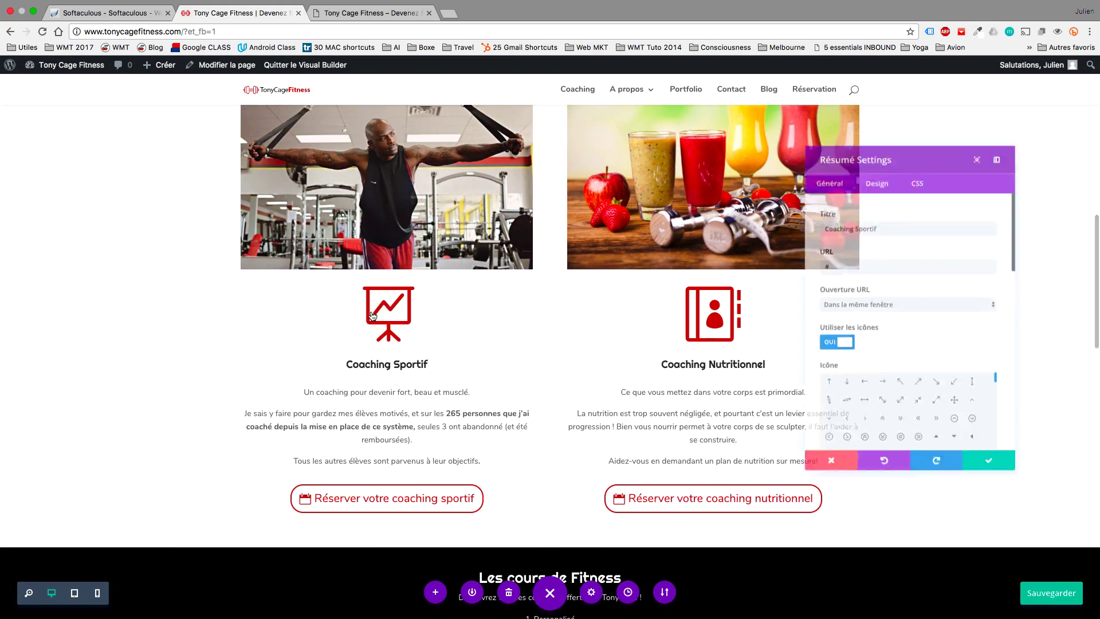
pyautogui.click(864, 172)
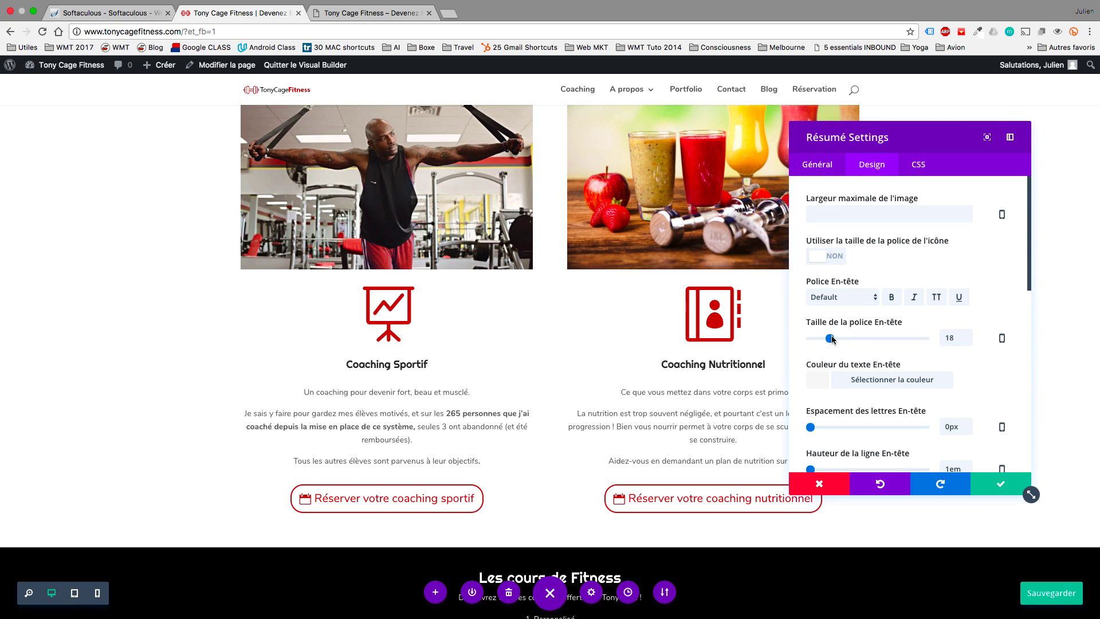
pyautogui.moveTo(832, 338); pyautogui.dragTo(838, 338)
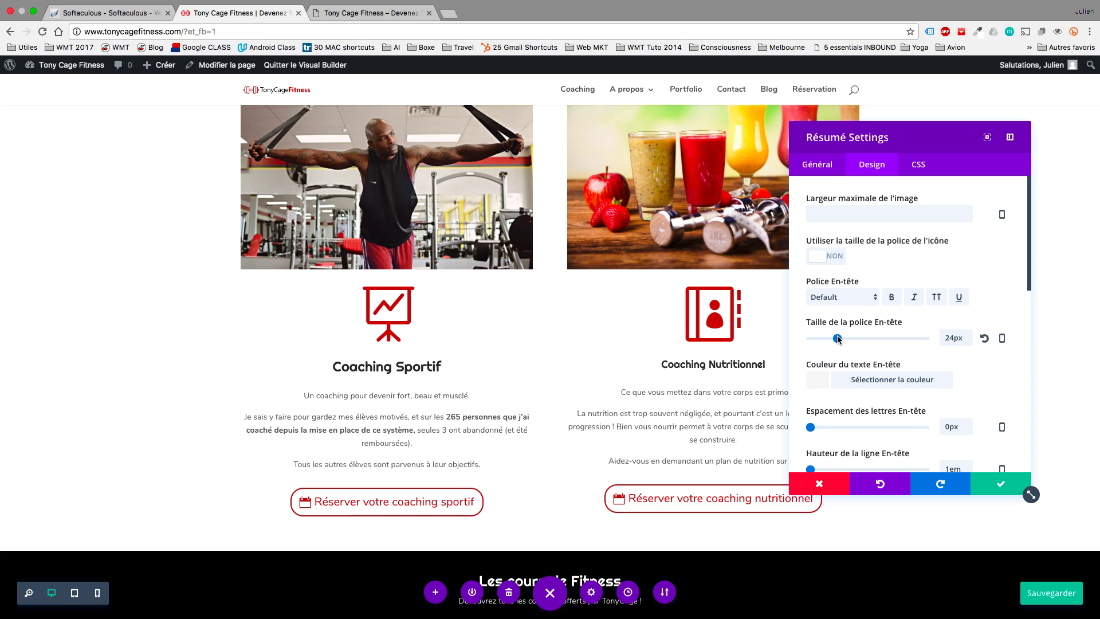
pyautogui.moveTo(838, 338); pyautogui.dragTo(844, 338)
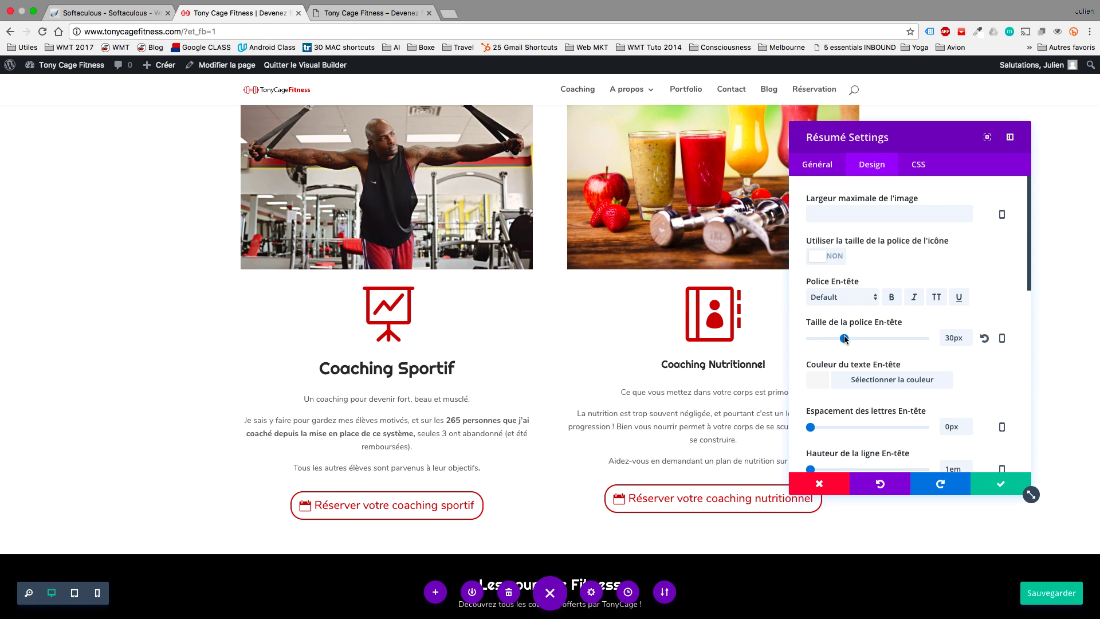
pyautogui.click(990, 483)
# Change the Coaching Nutritionnel heading font size from 18 to 30px.
pyautogui.click(695, 316)
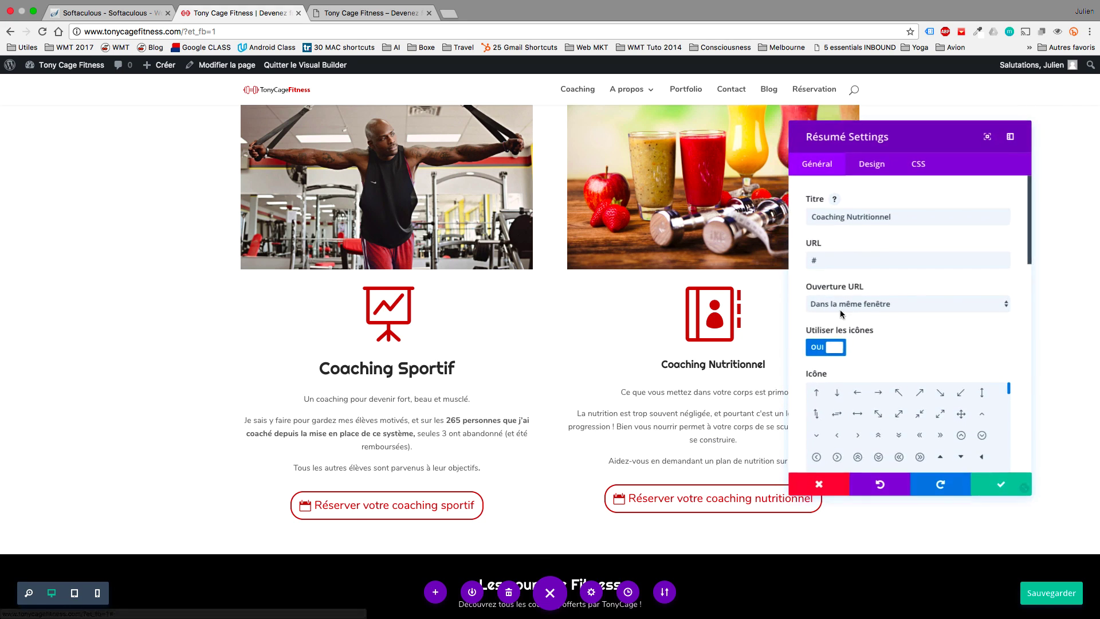
pyautogui.click(861, 169)
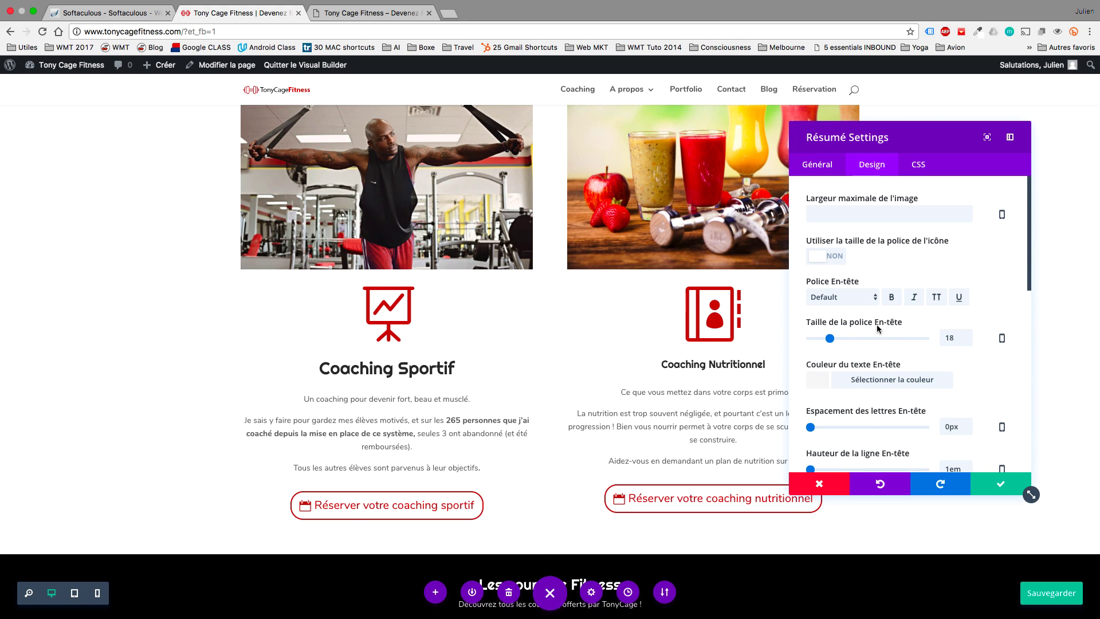
pyautogui.doubleClick(946, 337)
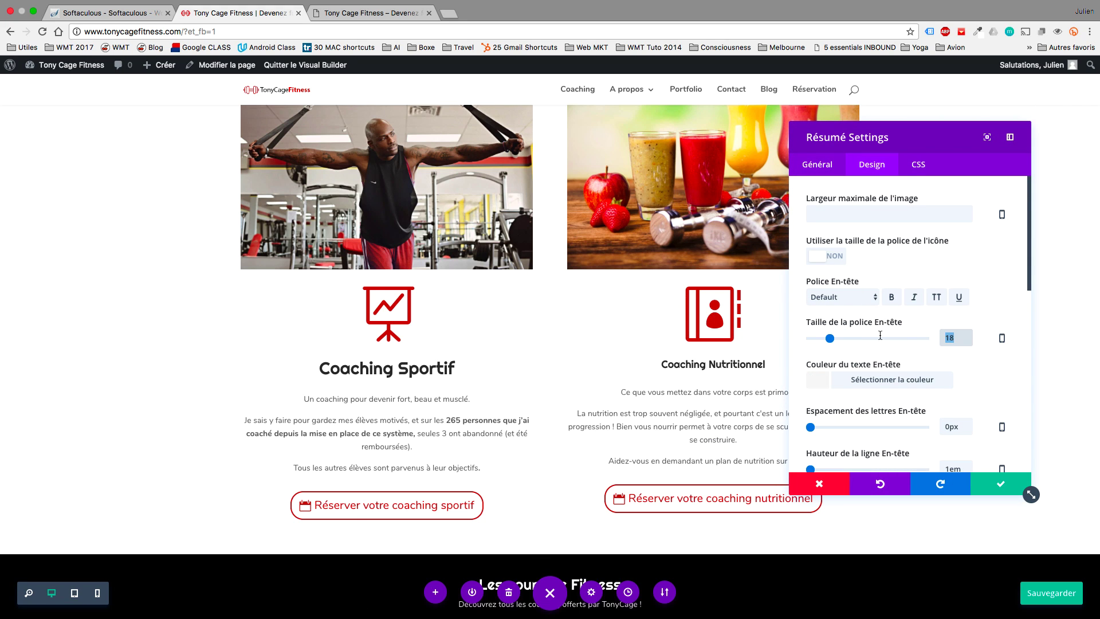
pyautogui.write('30')
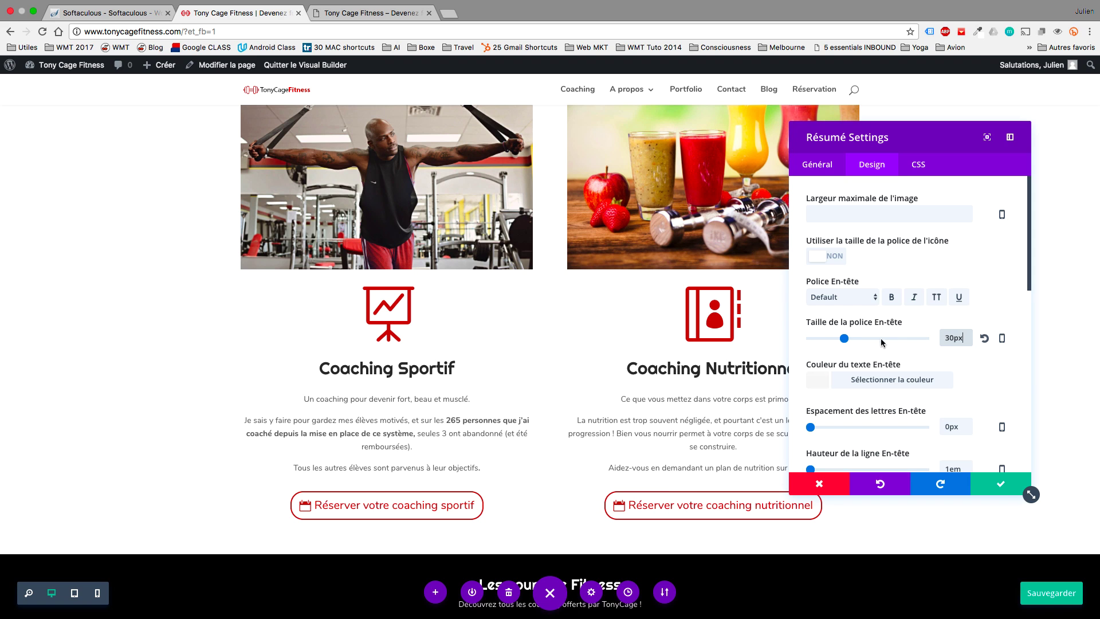
pyautogui.click(1000, 484)
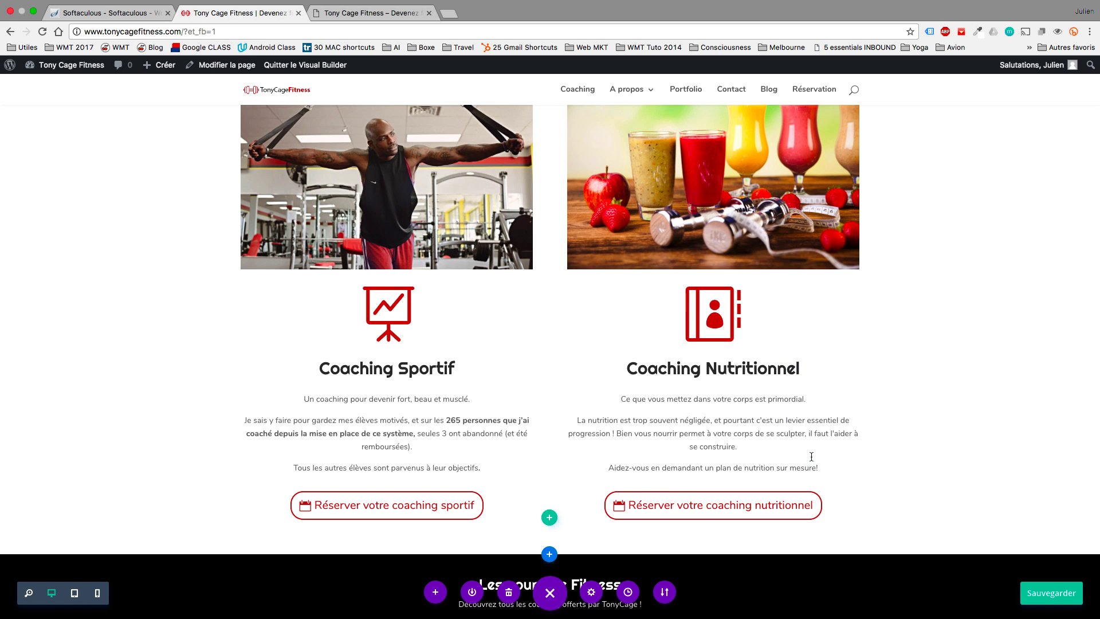
# Insert a normal section with a single-column row below the Blog section and add a Text module.
pyautogui.scroll(-10, 802, 456)
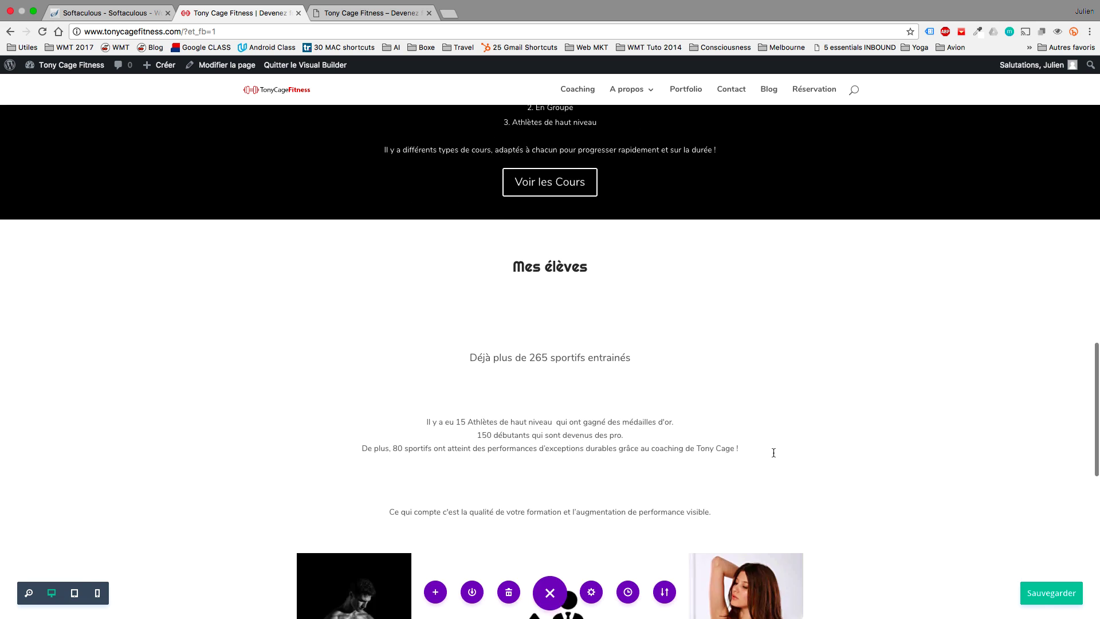
pyautogui.scroll(-10, 773, 453)
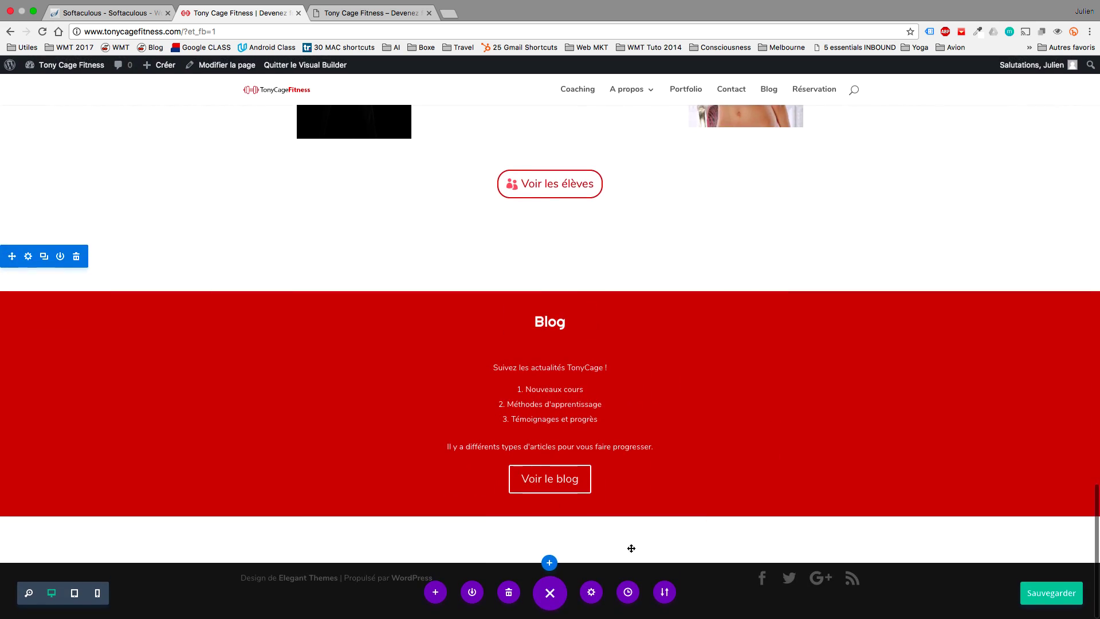
pyautogui.click(546, 562)
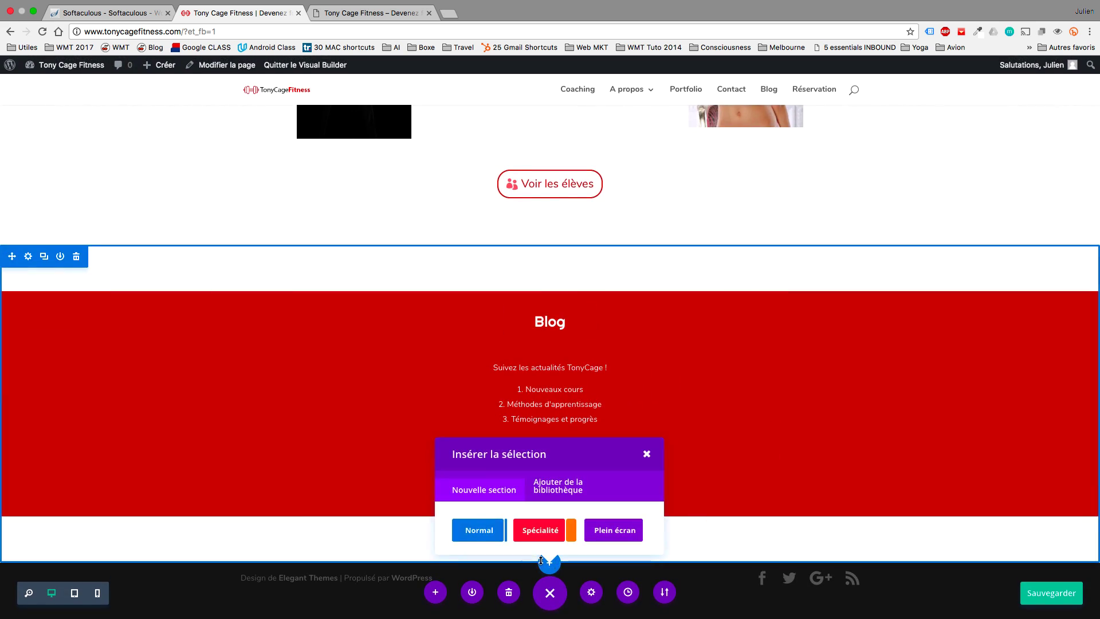
pyautogui.click(484, 531)
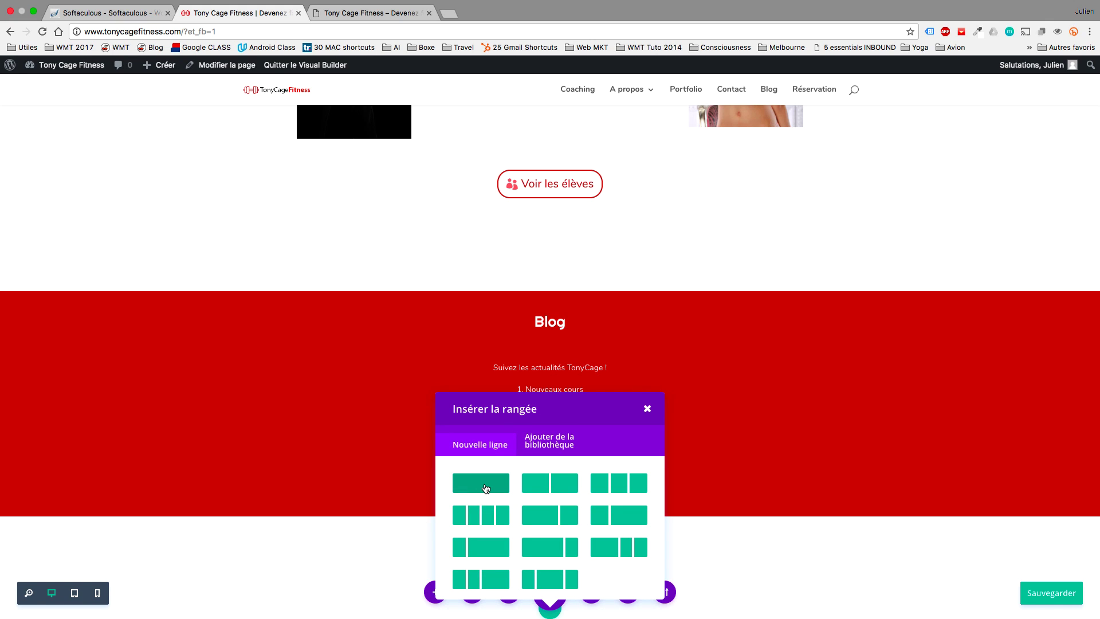
pyautogui.click(485, 488)
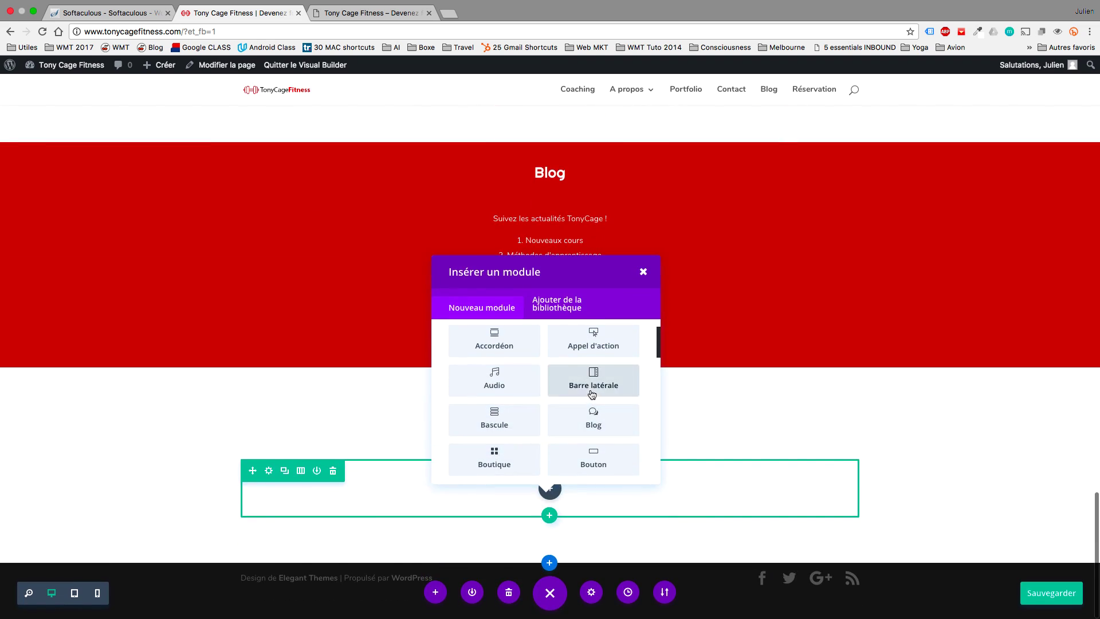
pyautogui.scroll(-5, 593, 424)
pyautogui.scroll(-2, 590, 424)
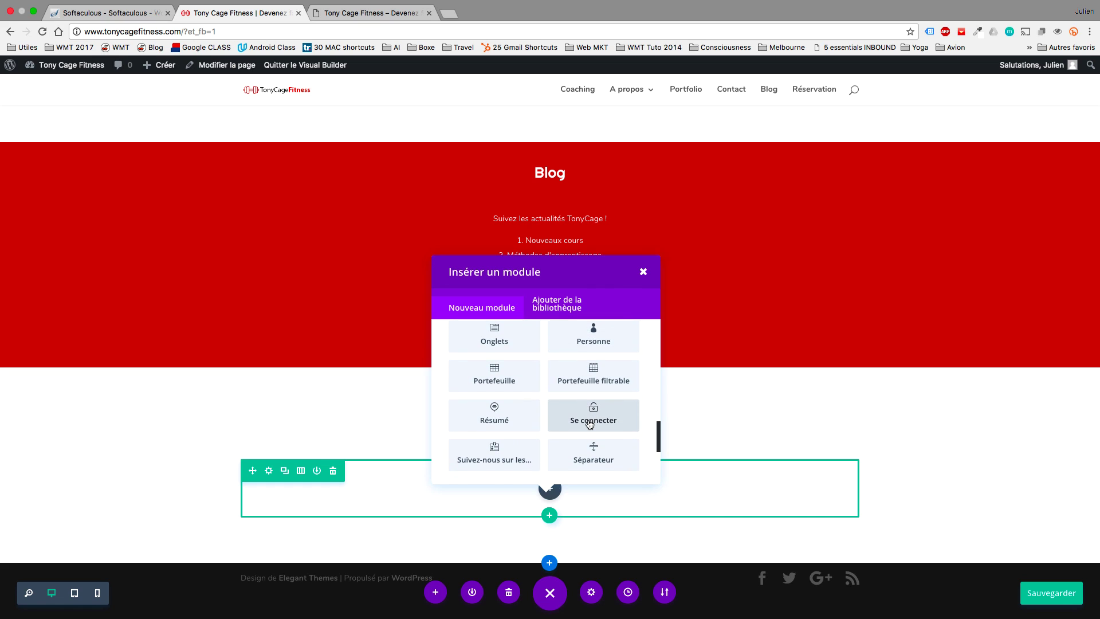
pyautogui.scroll(-2, 590, 424)
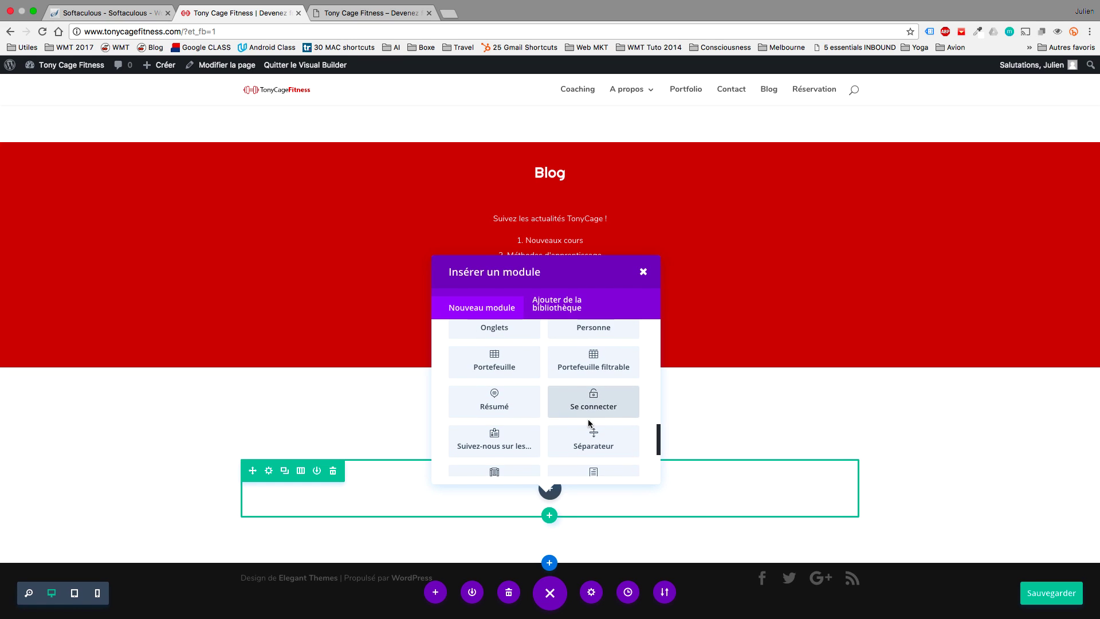
pyautogui.click(590, 424)
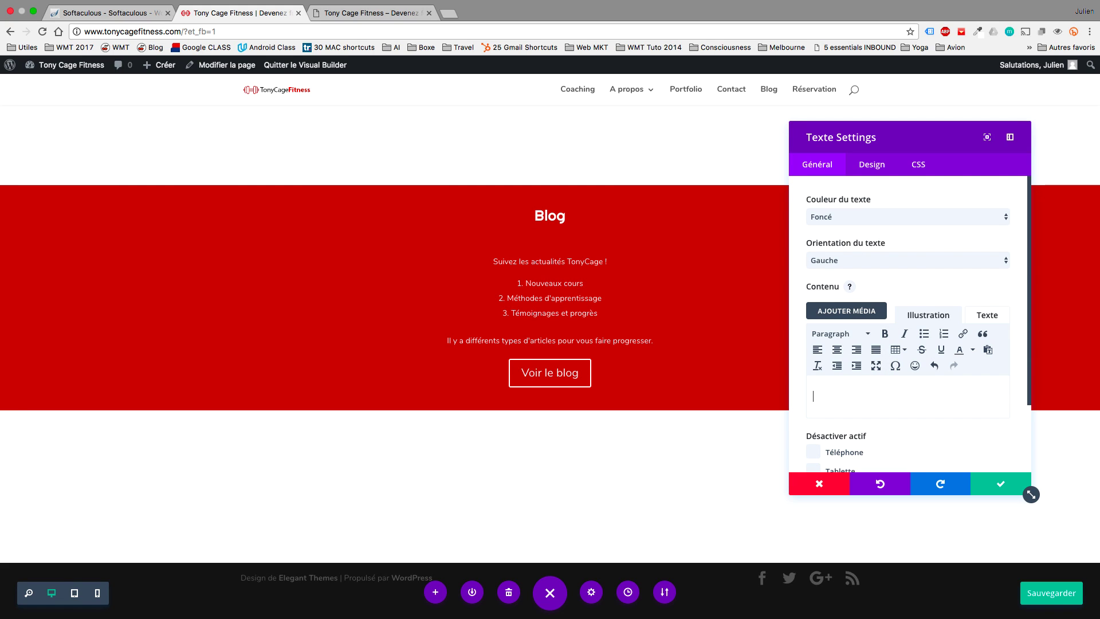
# Type 'Réservez votre coaching' into the text module and centre it.
pyautogui.write('R&')
pyautogui.press('BackSpace')
pyautogui.write('ervez vo')
pyautogui.press('BackSpace')
pyautogui.press('BackSpace')
pyautogui.press('BackSpace')
pyautogui.press('BackSpace')
pyautogui.press('BackSpace')
pyautogui.write('vez votre')
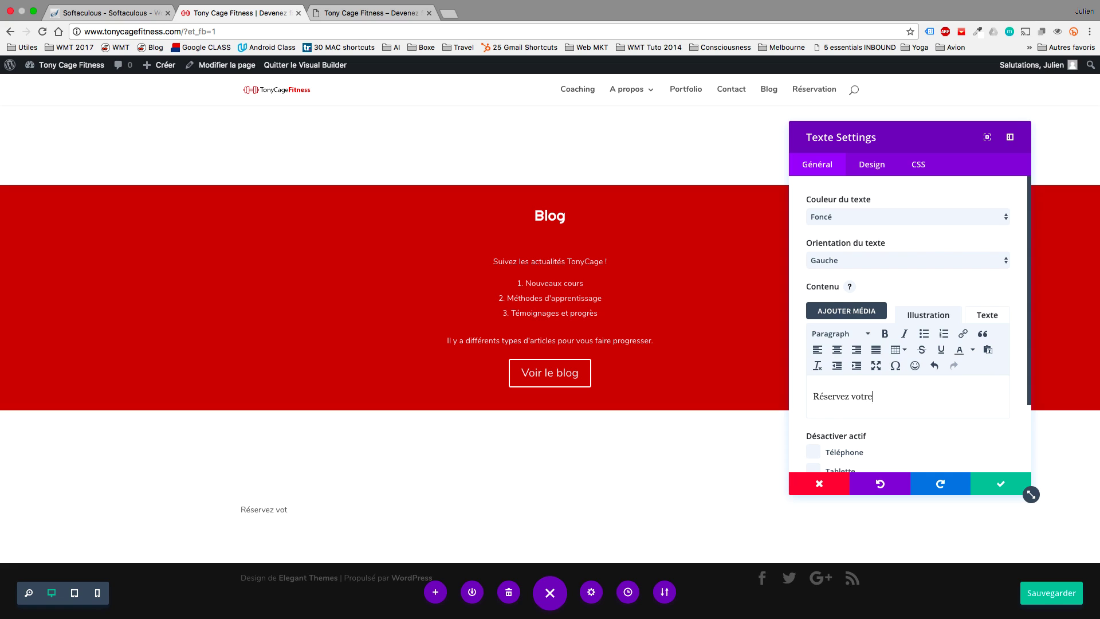
pyautogui.write(' coaching')
pyautogui.click(837, 350)
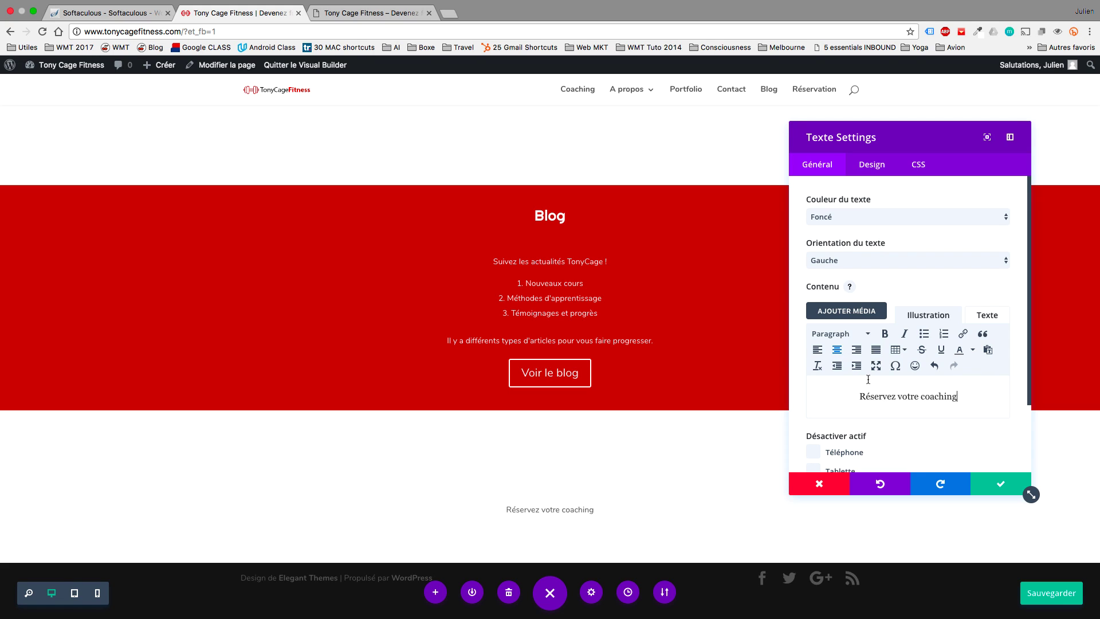
# Change the line's paragraph tag to h1 in the HTML view and save the module.
pyautogui.tripleClick(897, 389)
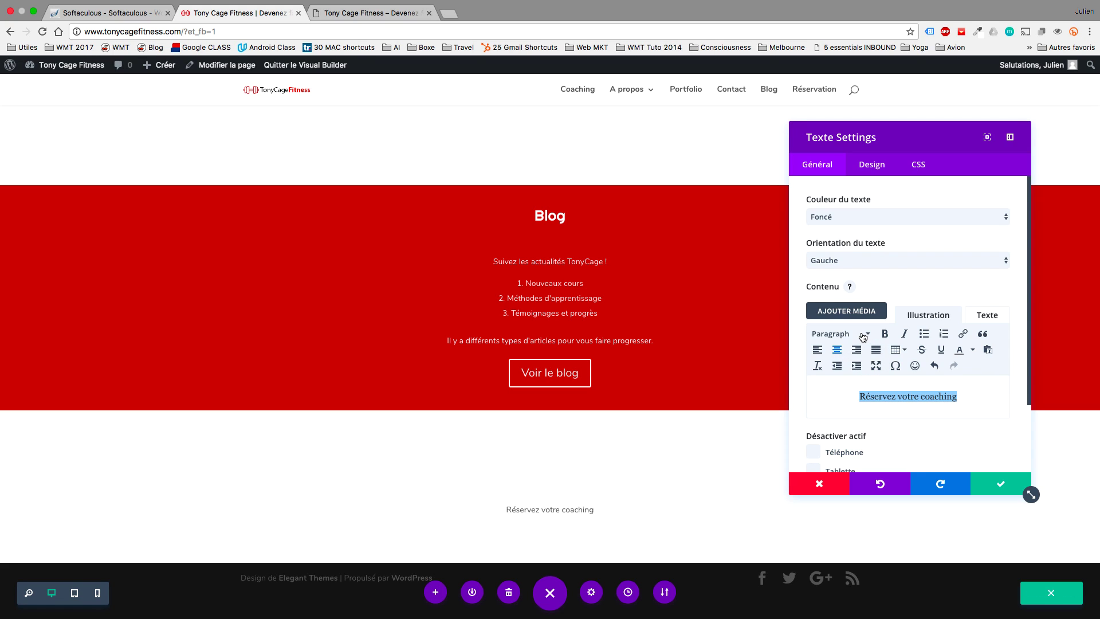
pyautogui.scroll(-1, 871, 355)
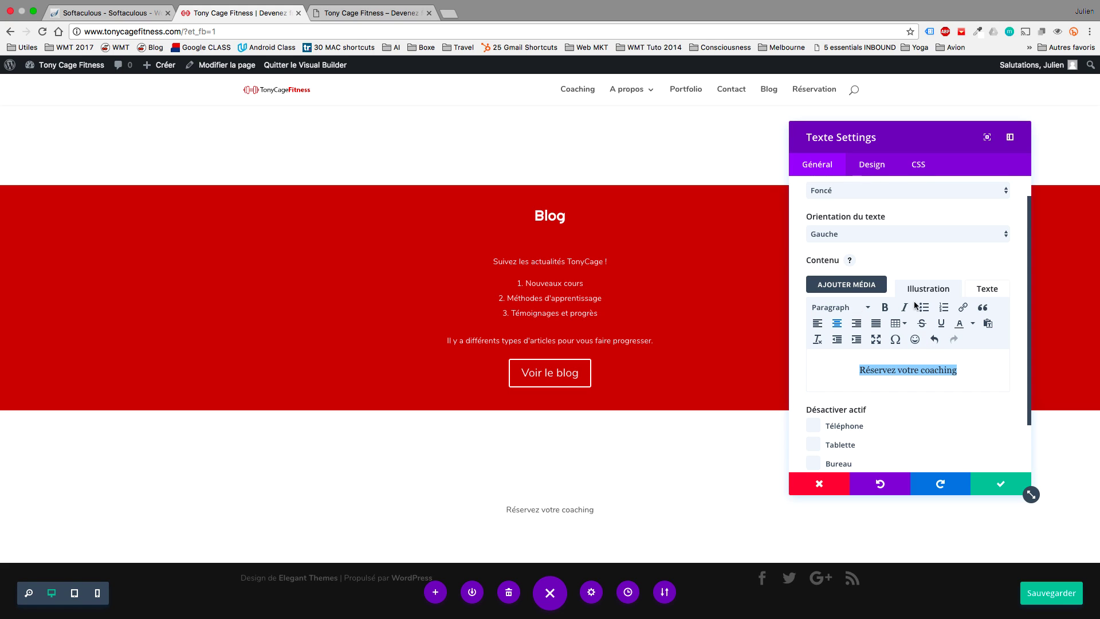
pyautogui.click(982, 298)
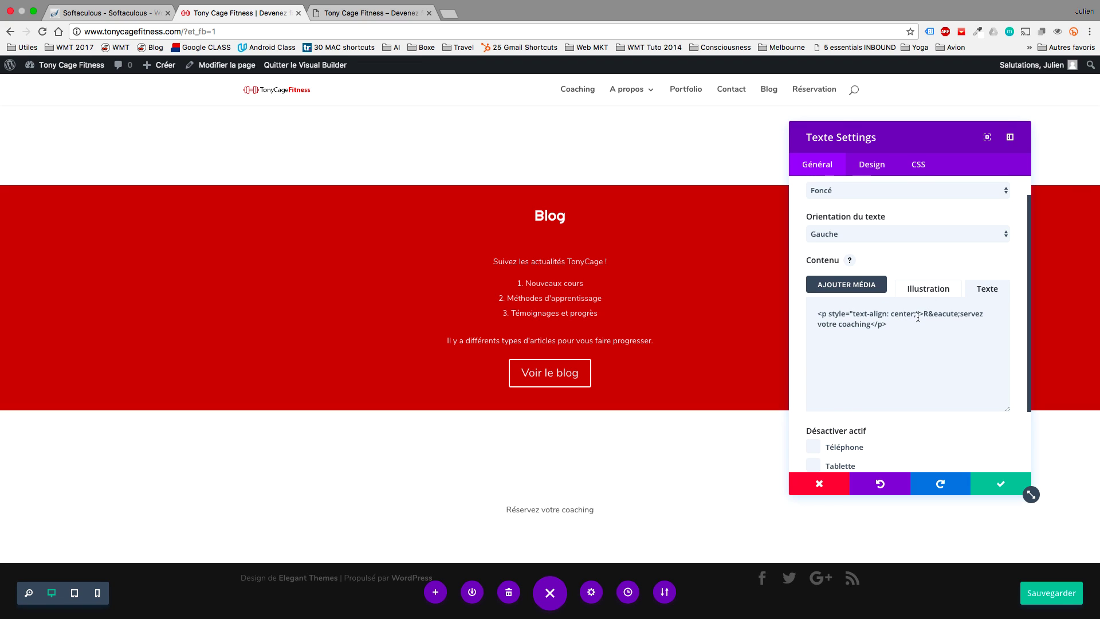
pyautogui.moveTo(919, 315); pyautogui.dragTo(804, 312)
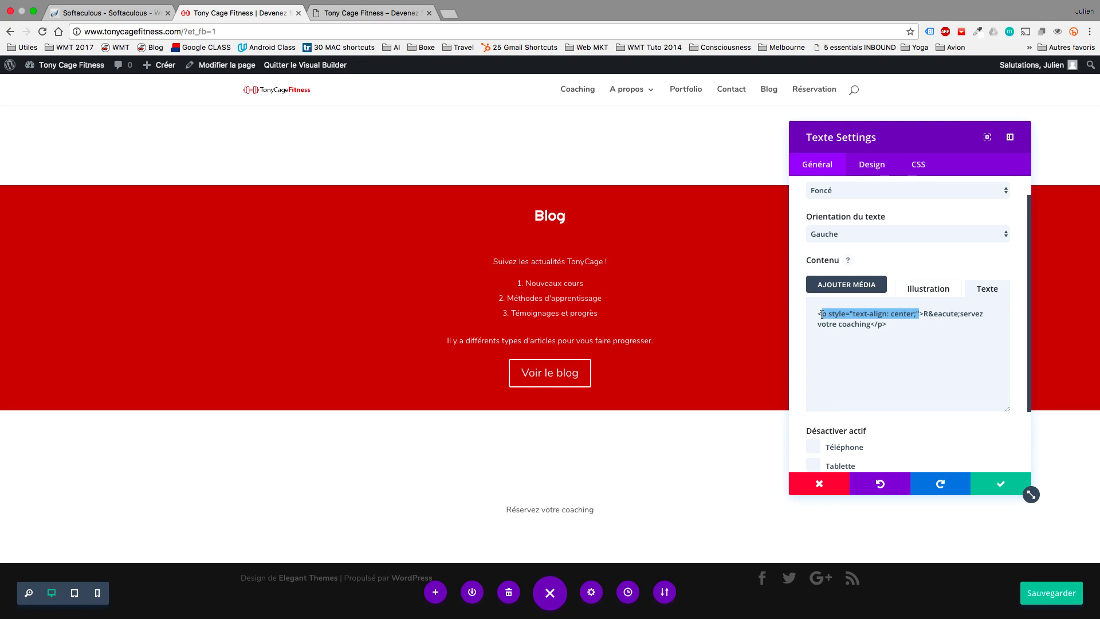
pyautogui.write('h1')
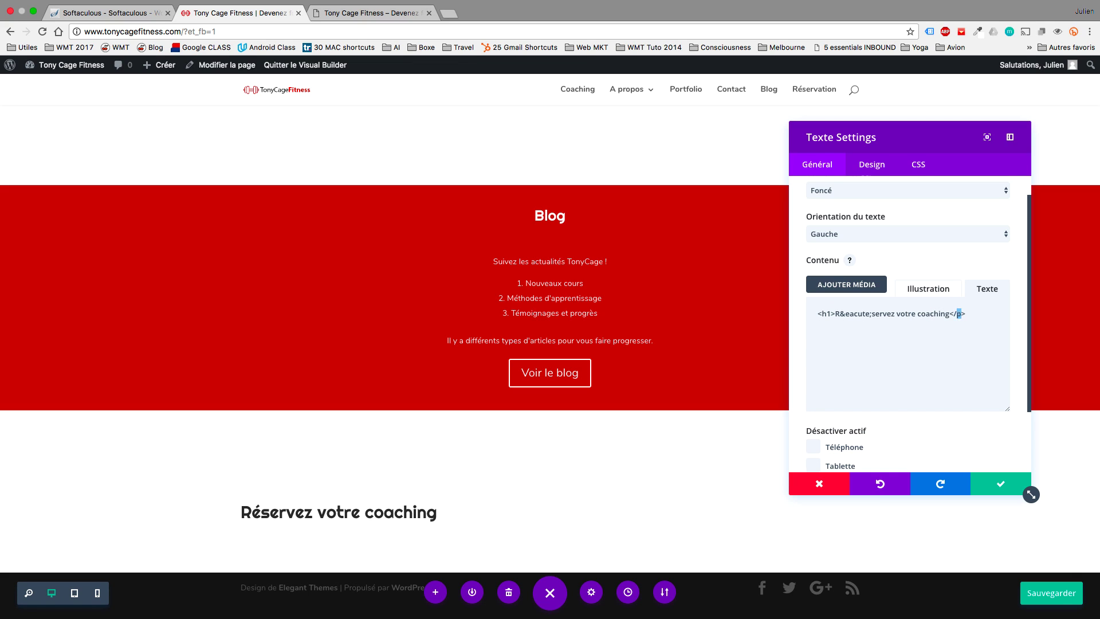
pyautogui.click(916, 292)
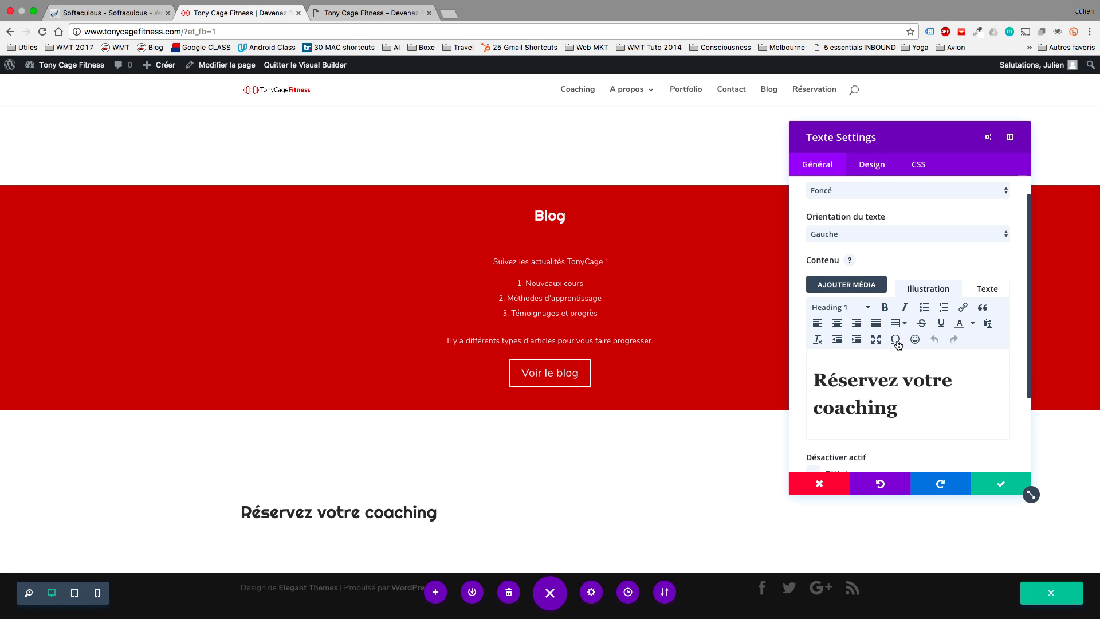
pyautogui.moveTo(918, 413); pyautogui.dragTo(805, 369)
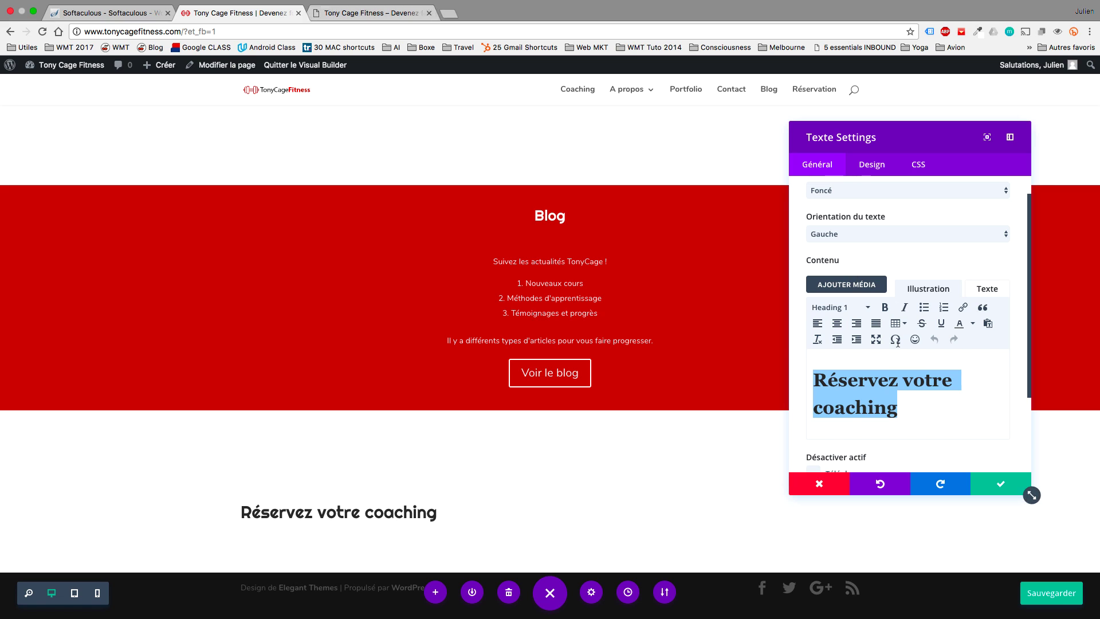
pyautogui.click(991, 483)
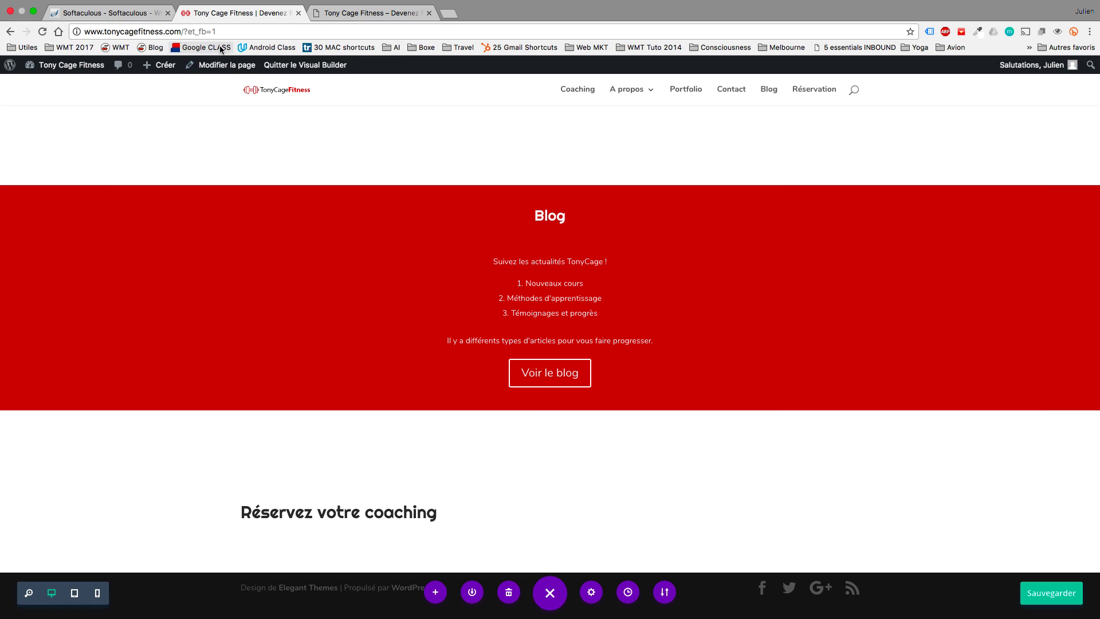
pyautogui.click(226, 64)
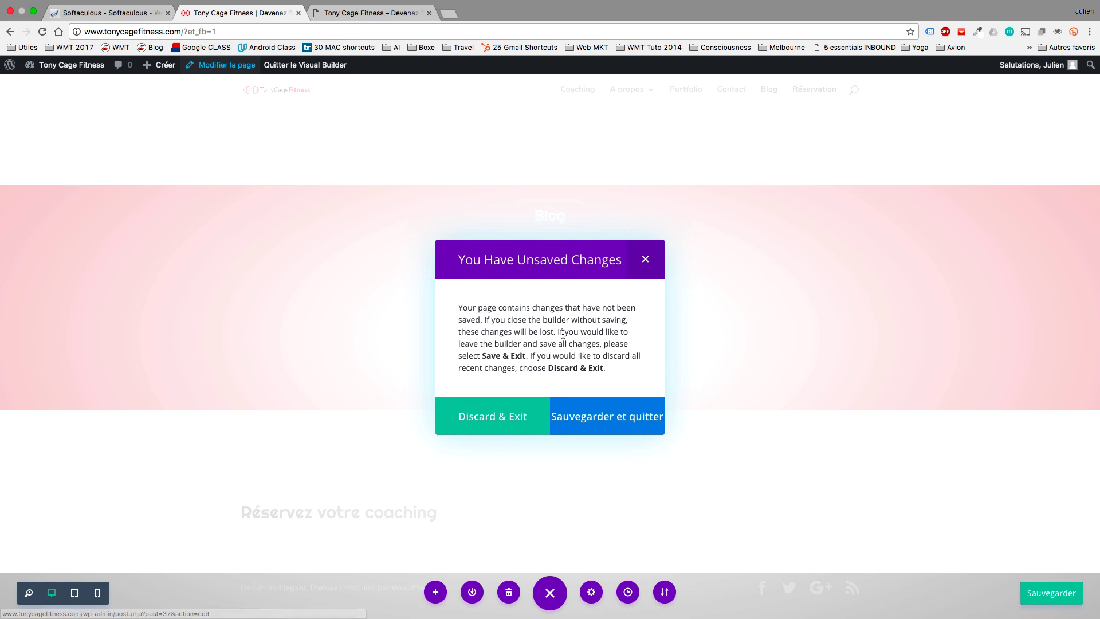
# Save the changes and exit the visual builder to the back-end layout.
pyautogui.click(607, 413)
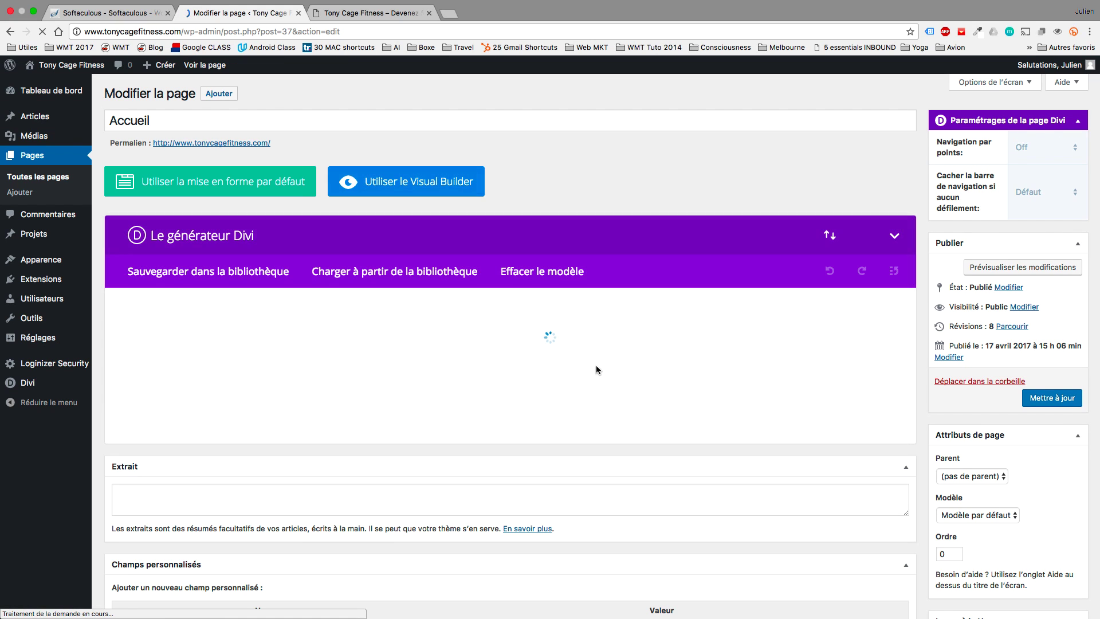
pyautogui.scroll(-5, 598, 372)
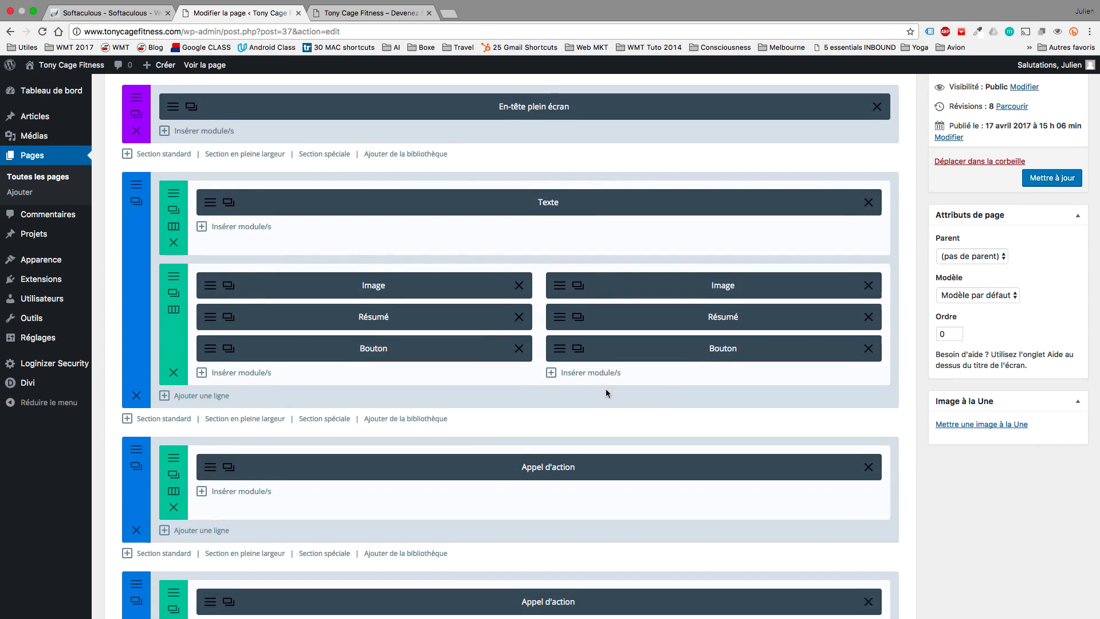
pyautogui.scroll(-10, 606, 393)
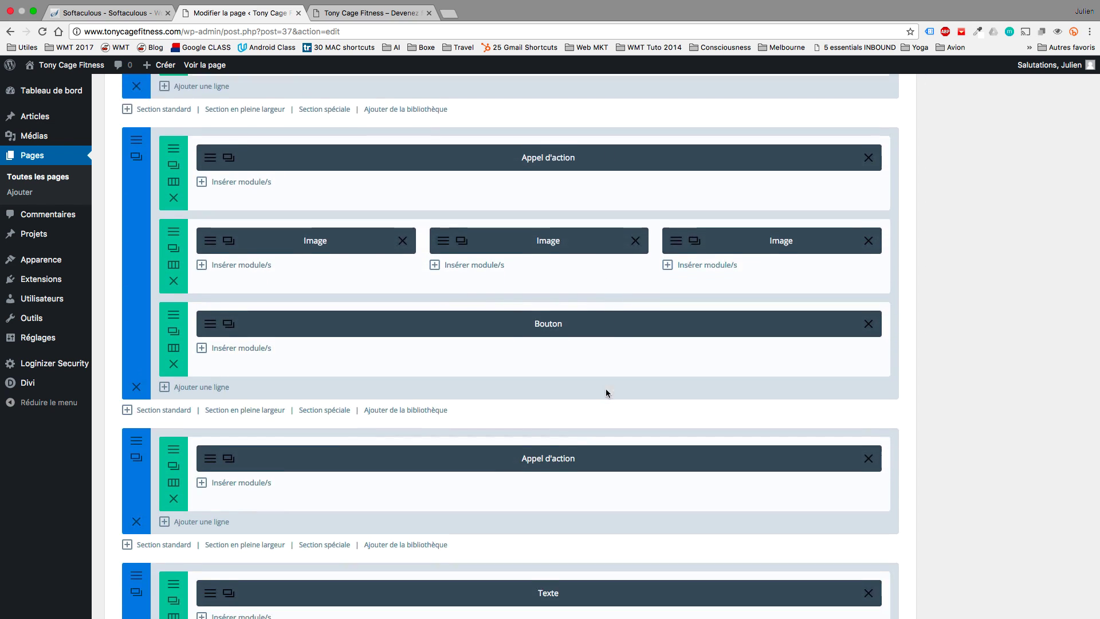
pyautogui.scroll(-5, 606, 393)
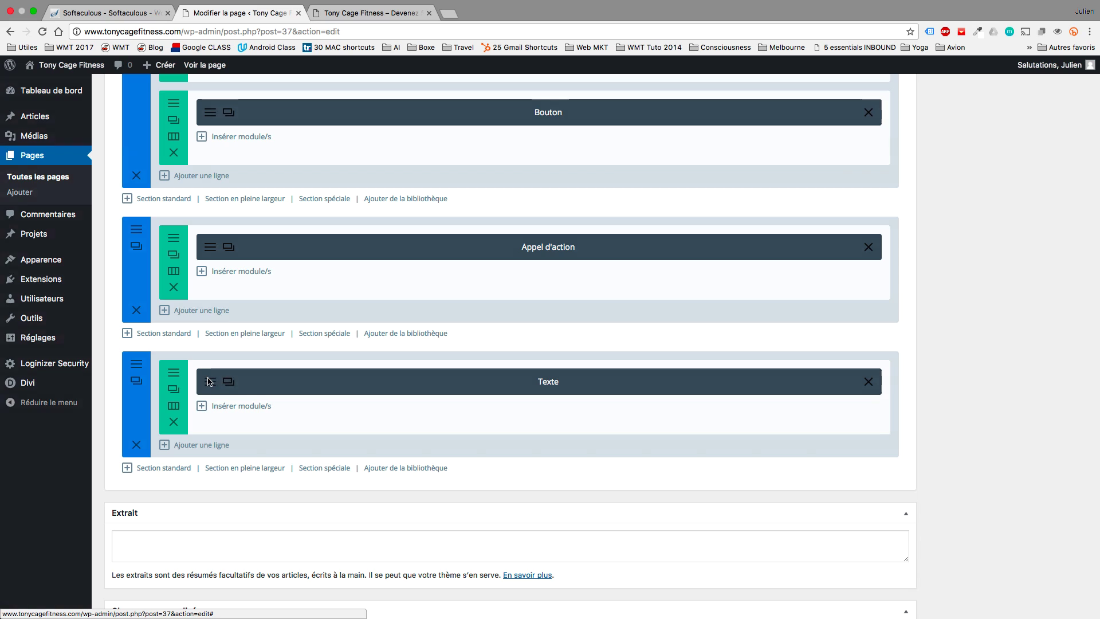
# Try Titre 2 and Titre 5 on 'Réservez votre coaching', then keep Titre 1 and save.
pyautogui.click(210, 383)
pyautogui.tripleClick(420, 451)
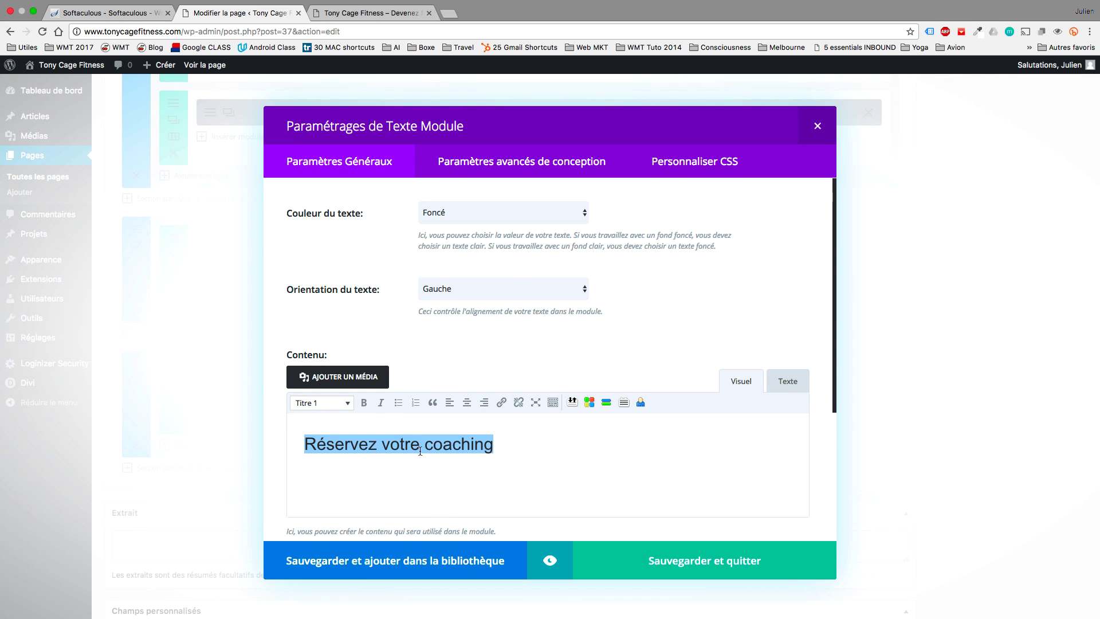
pyautogui.click(337, 403)
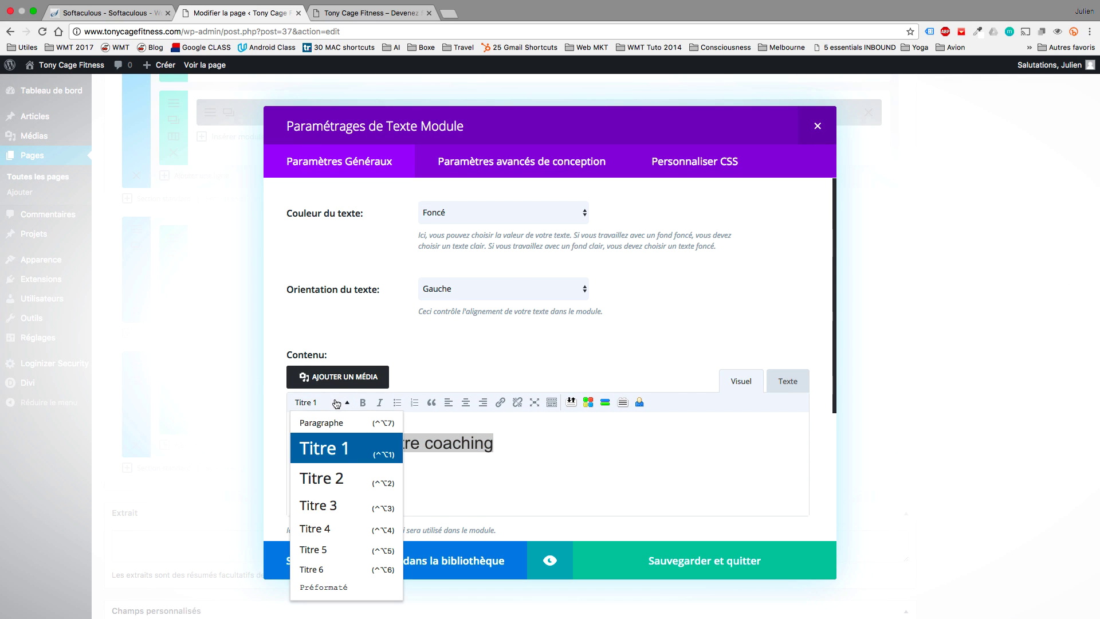
pyautogui.click(344, 479)
pyautogui.click(344, 407)
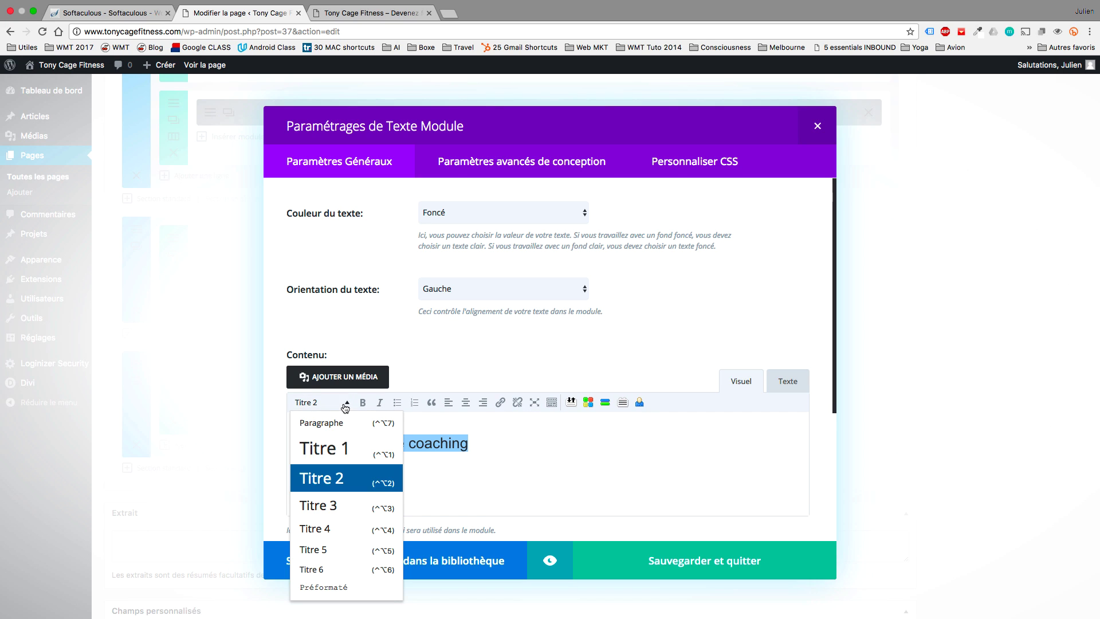
pyautogui.click(345, 548)
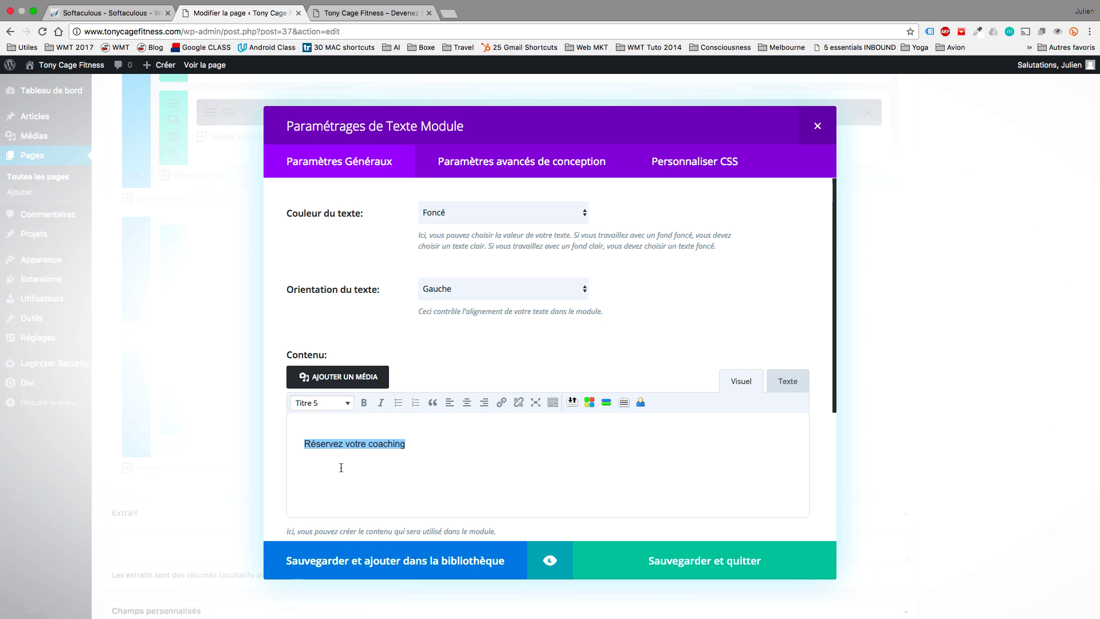
pyautogui.click(336, 403)
pyautogui.click(334, 451)
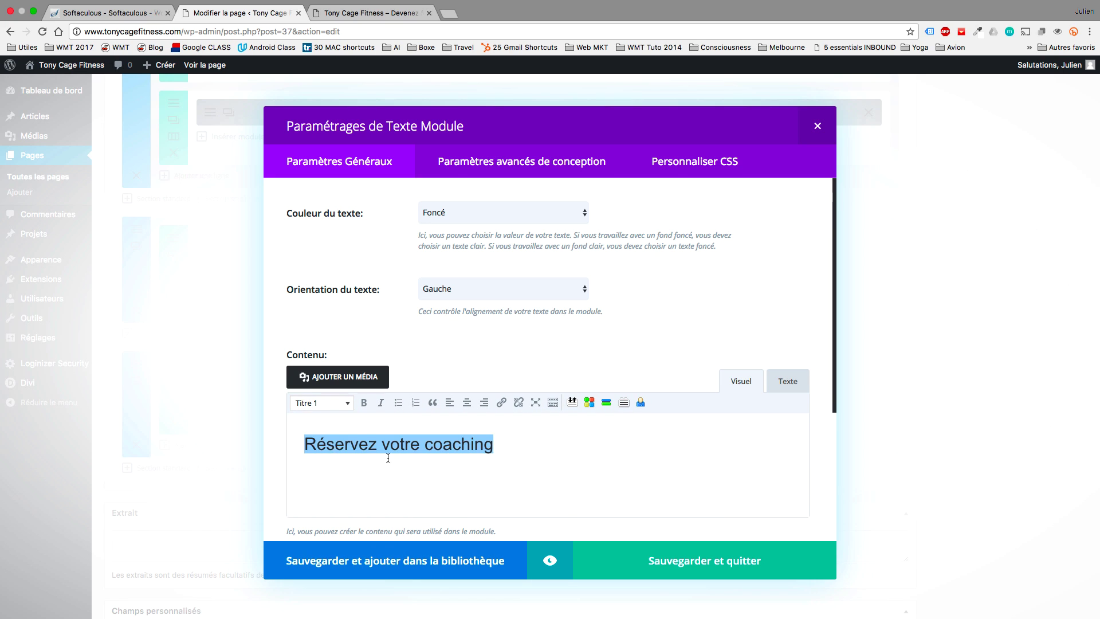
pyautogui.click(684, 558)
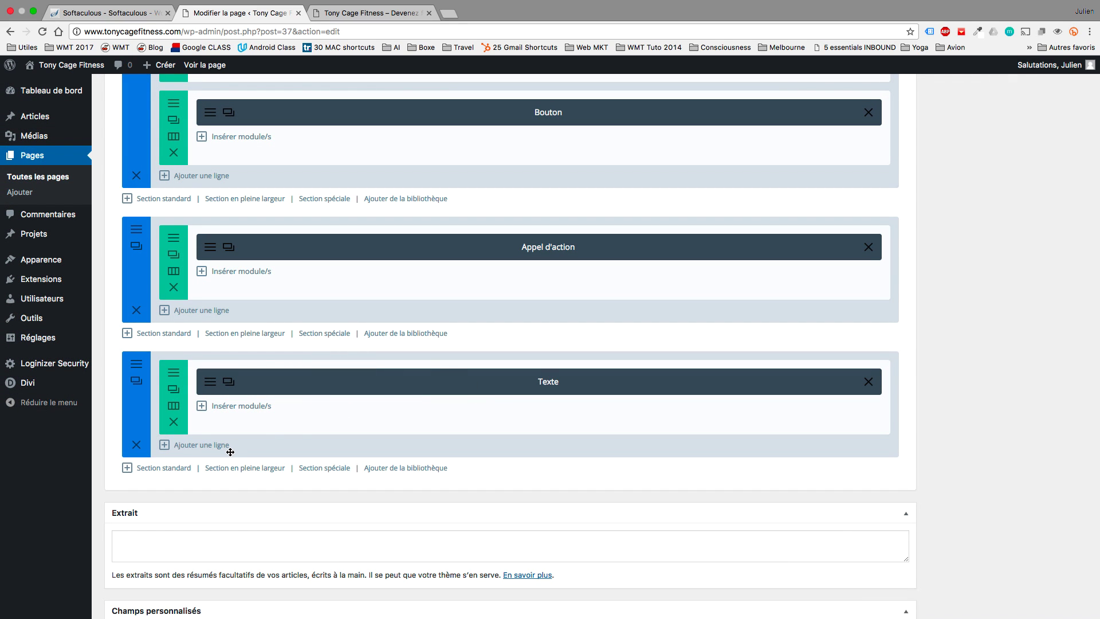
# Add a two-thirds plus one-third row below the booking heading.
pyautogui.click(164, 444)
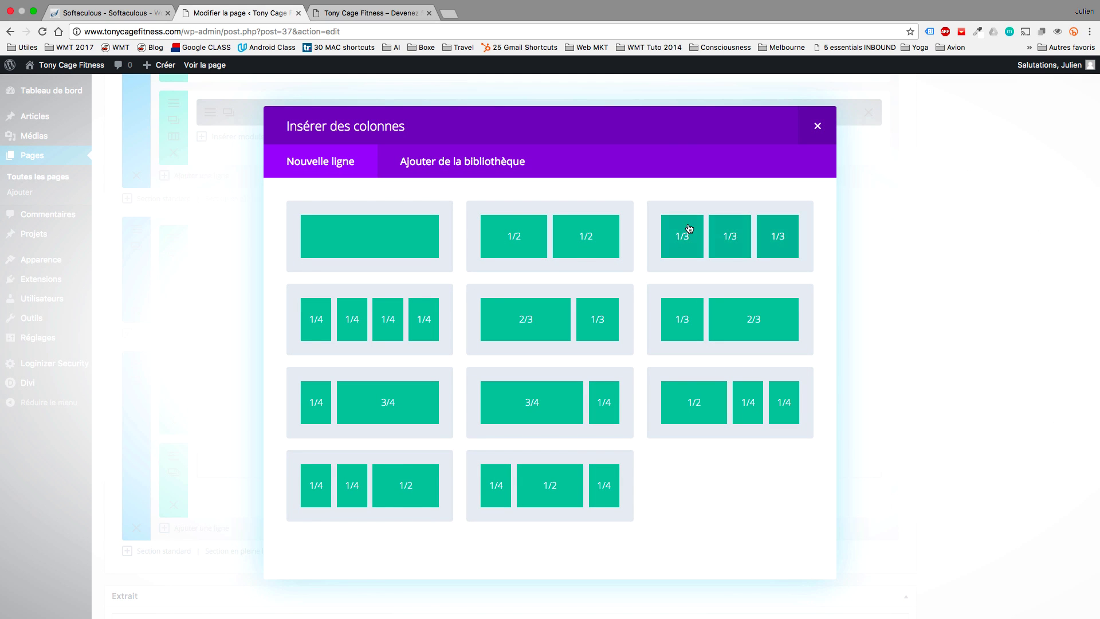
pyautogui.click(542, 320)
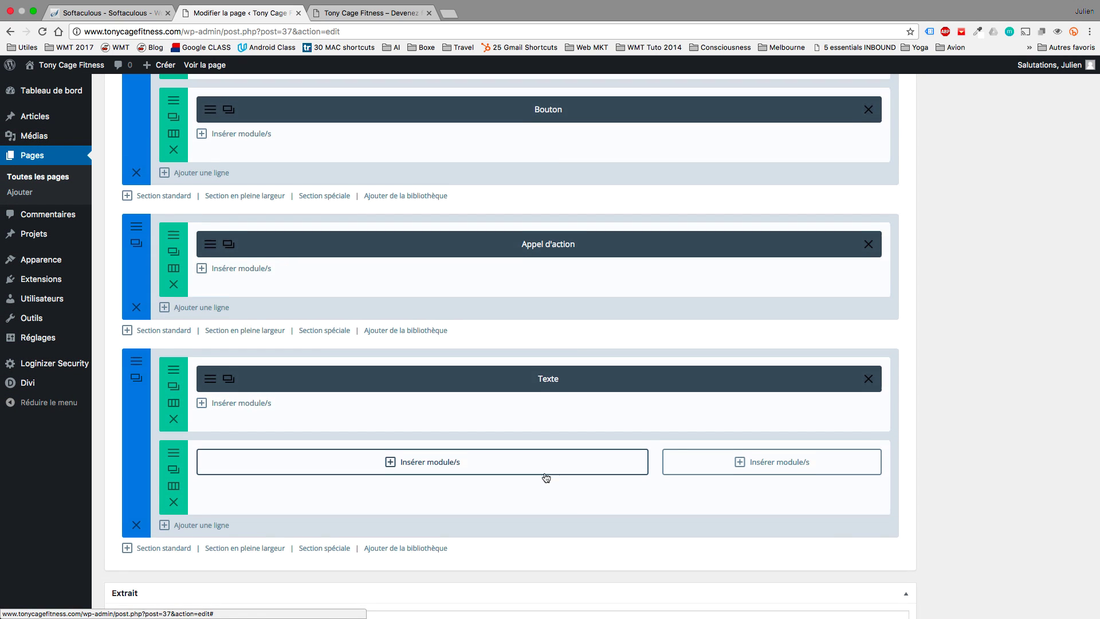
pyautogui.scroll(-2, 545, 476)
# Insert a 'Soyez Coaché' call-to-action in the wide column and begin its button link.
pyautogui.click(486, 412)
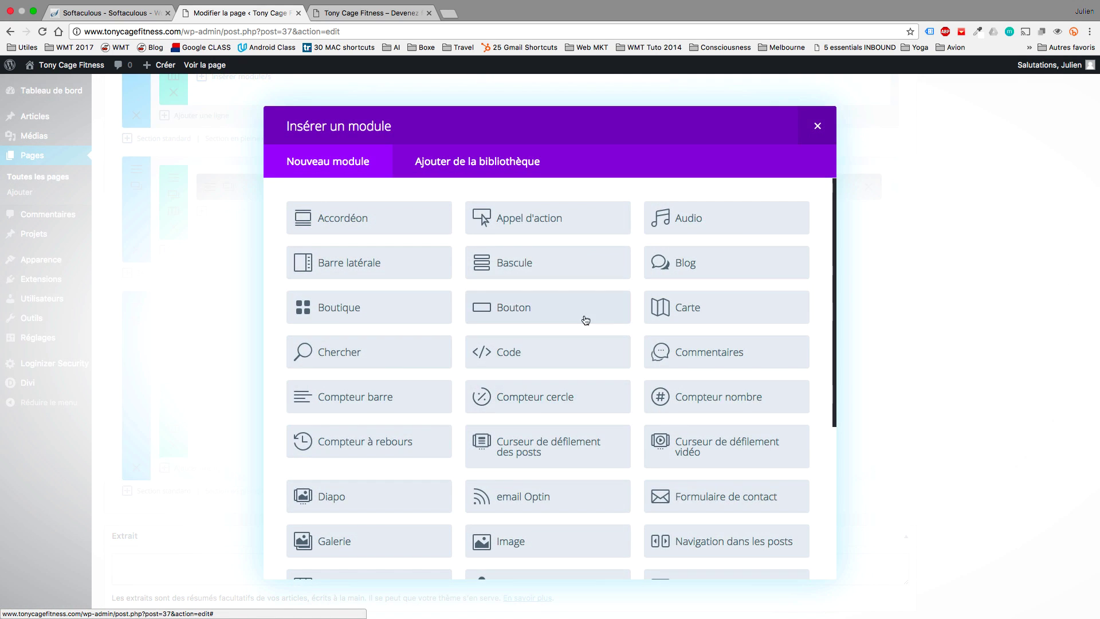
pyautogui.click(554, 222)
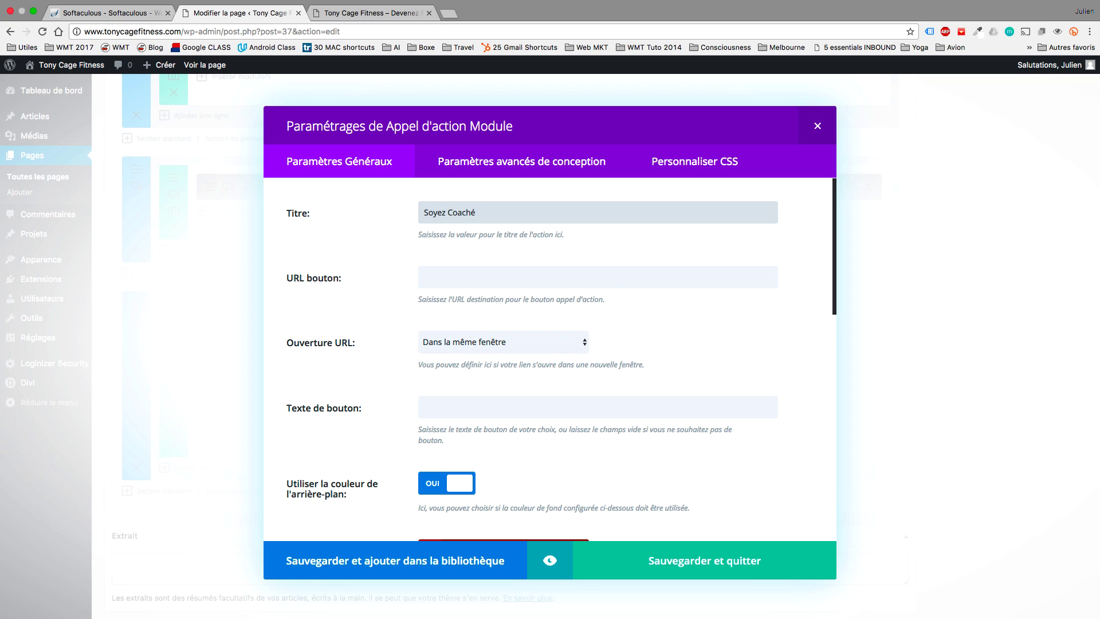
pyautogui.scroll(-2, 613, 283)
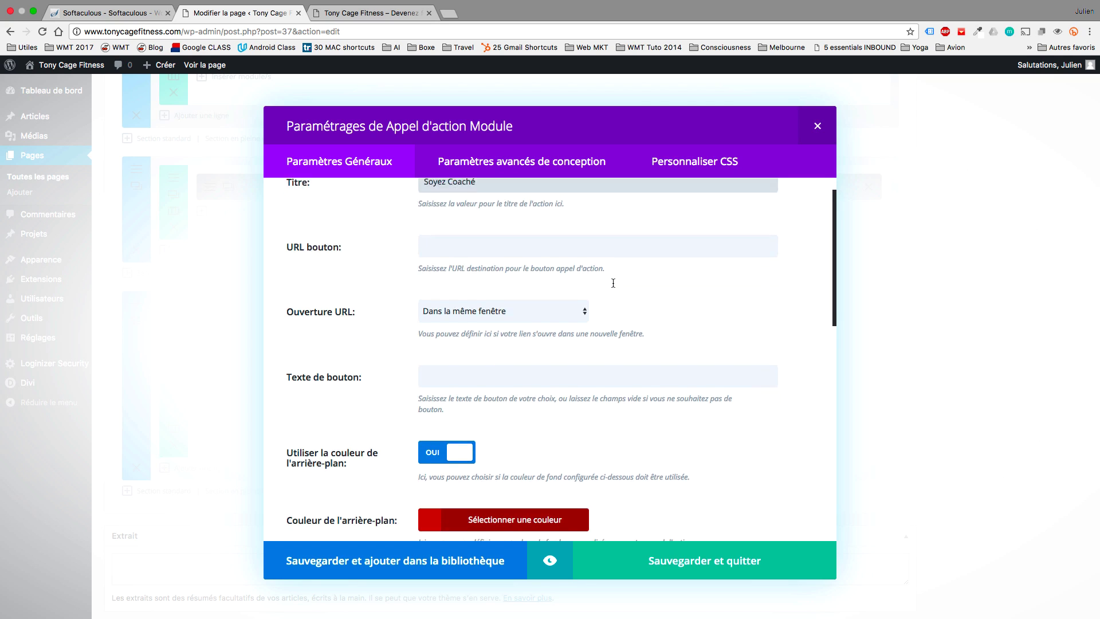
pyautogui.scroll(1, 613, 283)
pyautogui.click(554, 241)
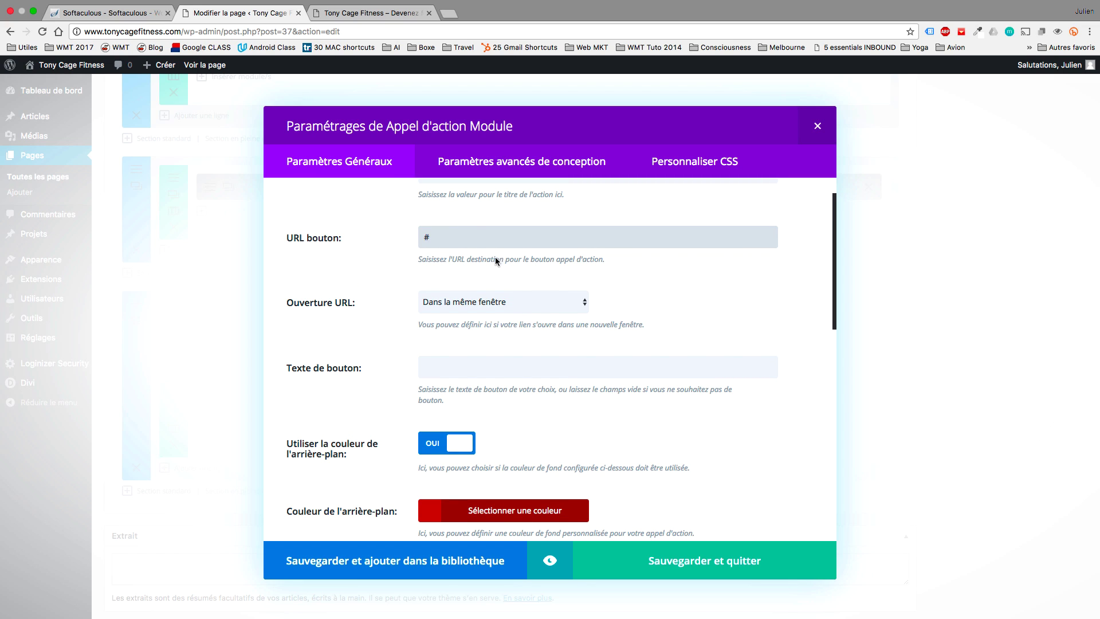
pyautogui.scroll(2, 532, 359)
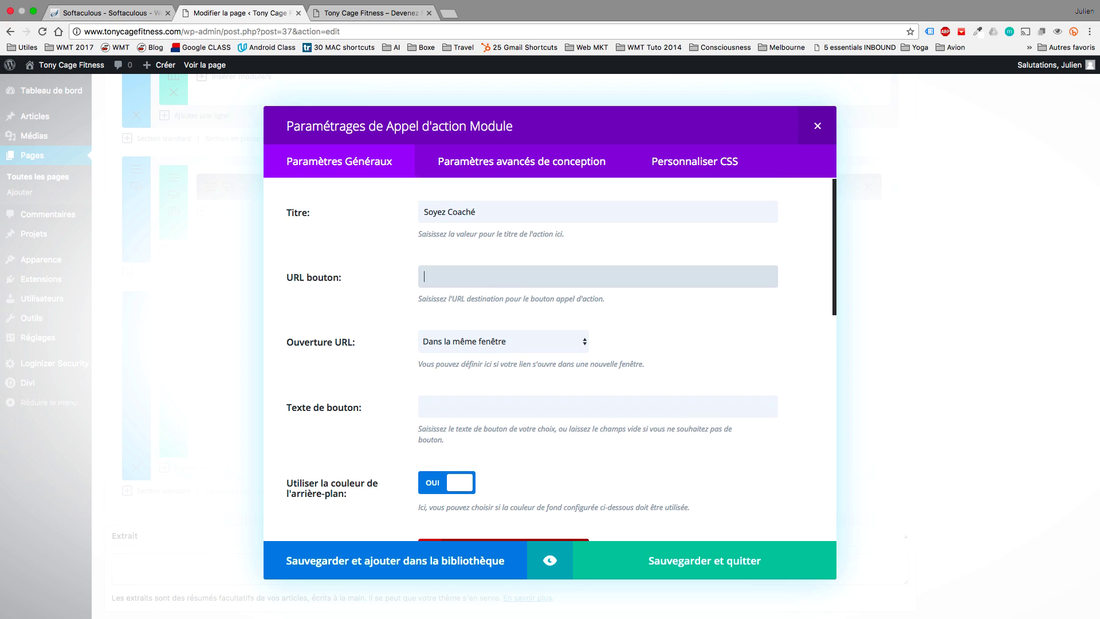
pyautogui.click(380, 13)
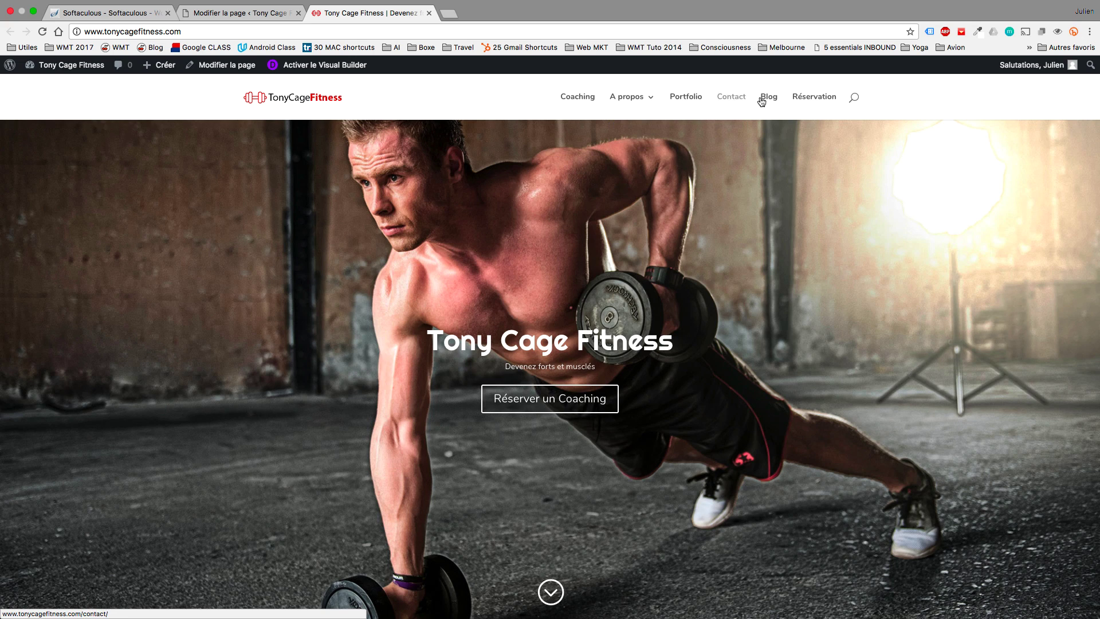
# Link the call-to-action button to the Réservation page address and save the module.
pyautogui.click(815, 97)
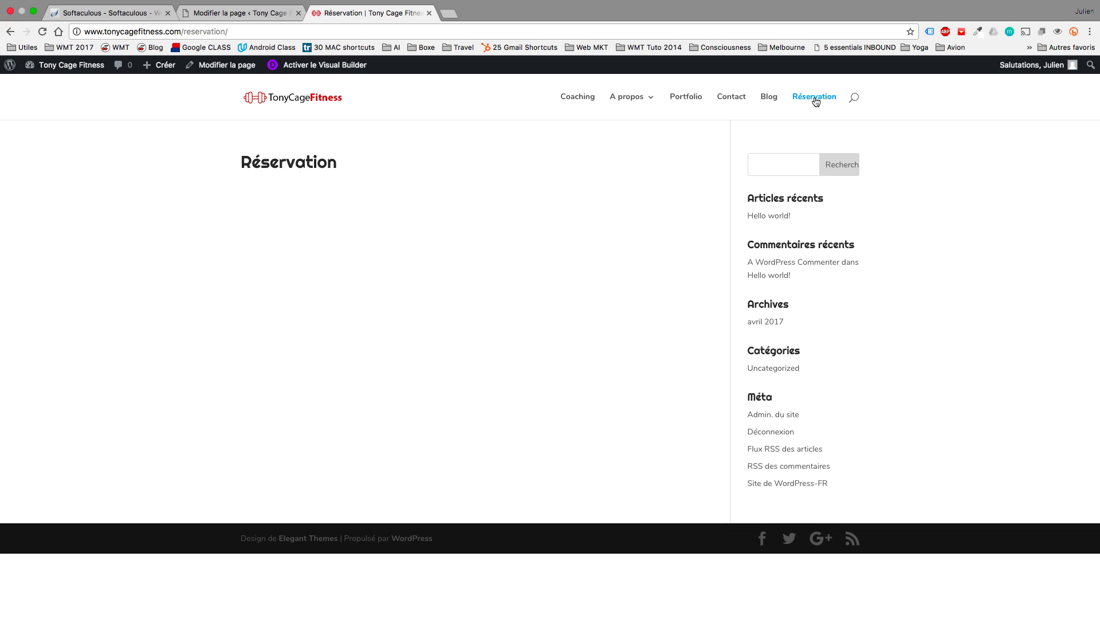
pyautogui.click(229, 33)
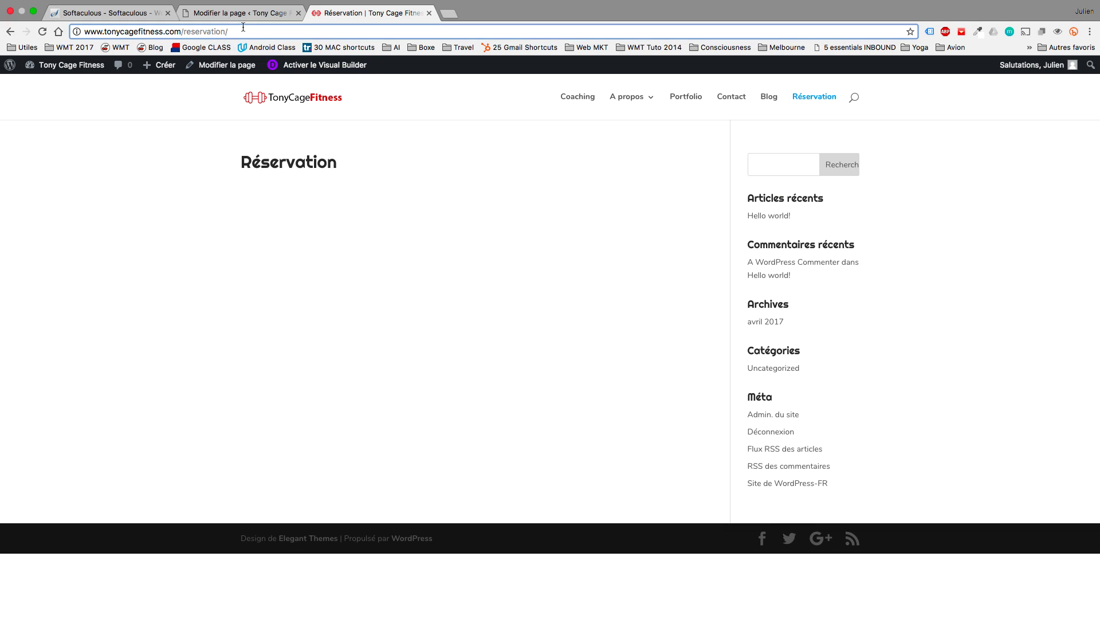
pyautogui.click(209, 18)
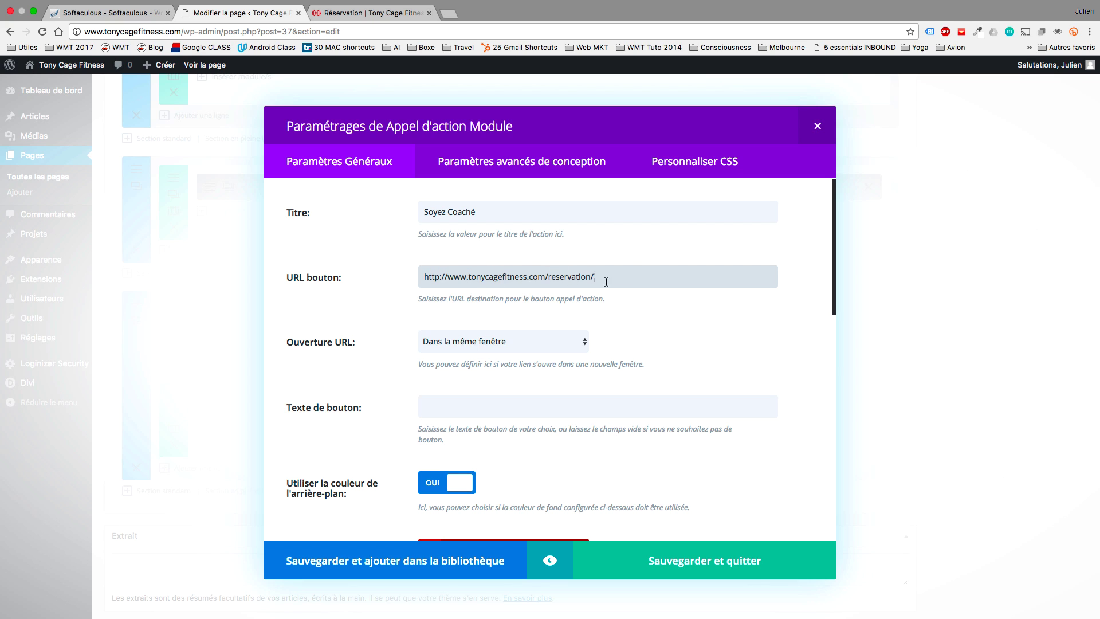
pyautogui.click(682, 563)
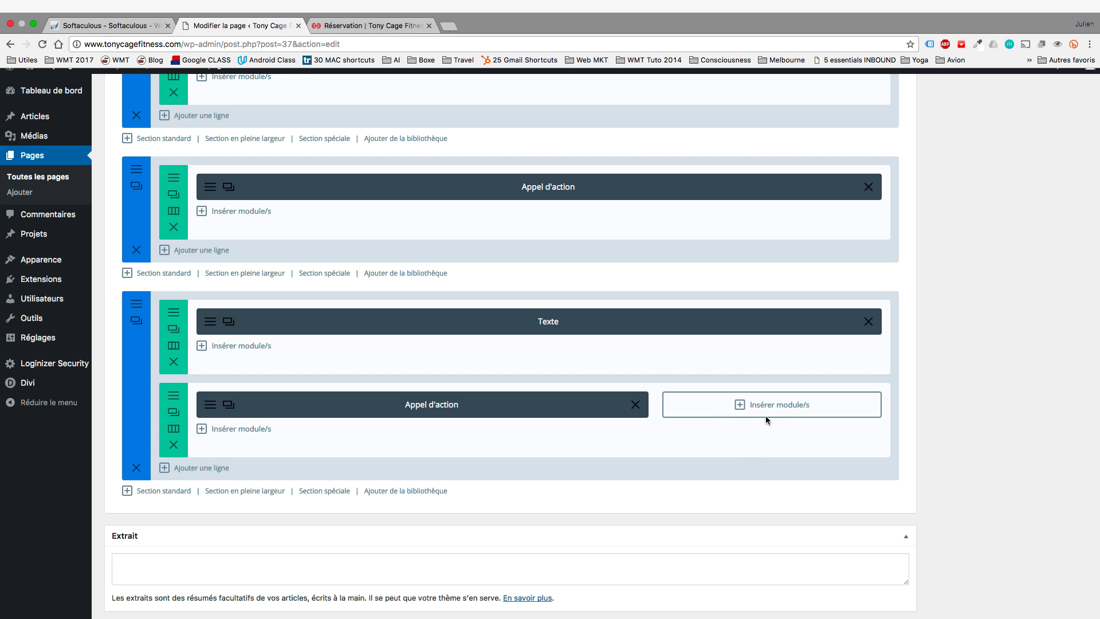
# Add a bar counter to the narrow column with a 'Hello' bar at 90%.
pyautogui.click(766, 405)
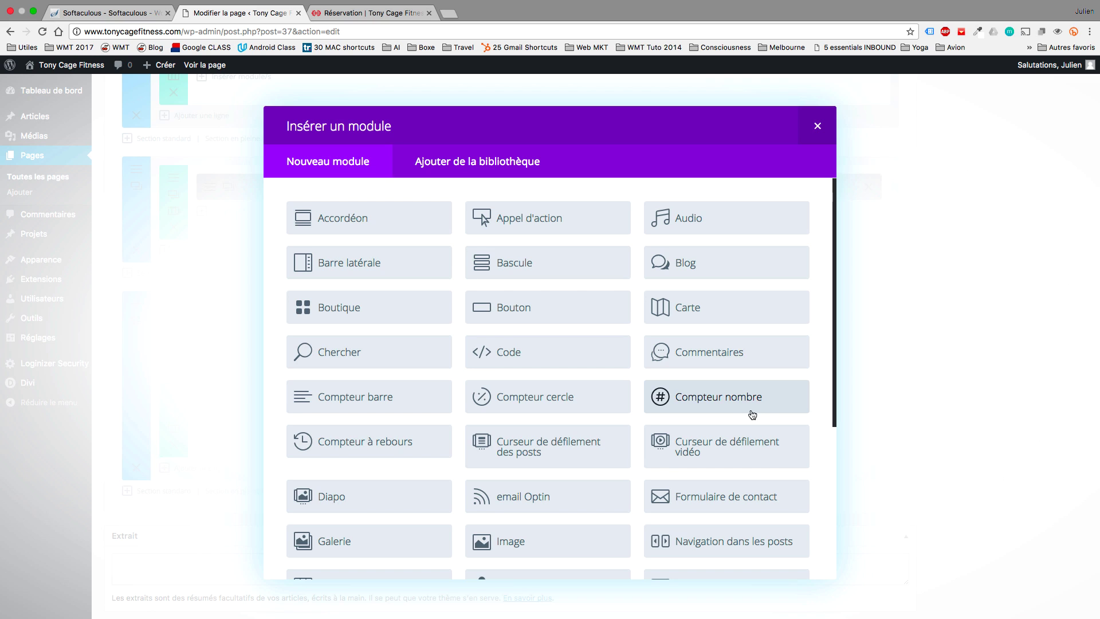
pyautogui.click(396, 408)
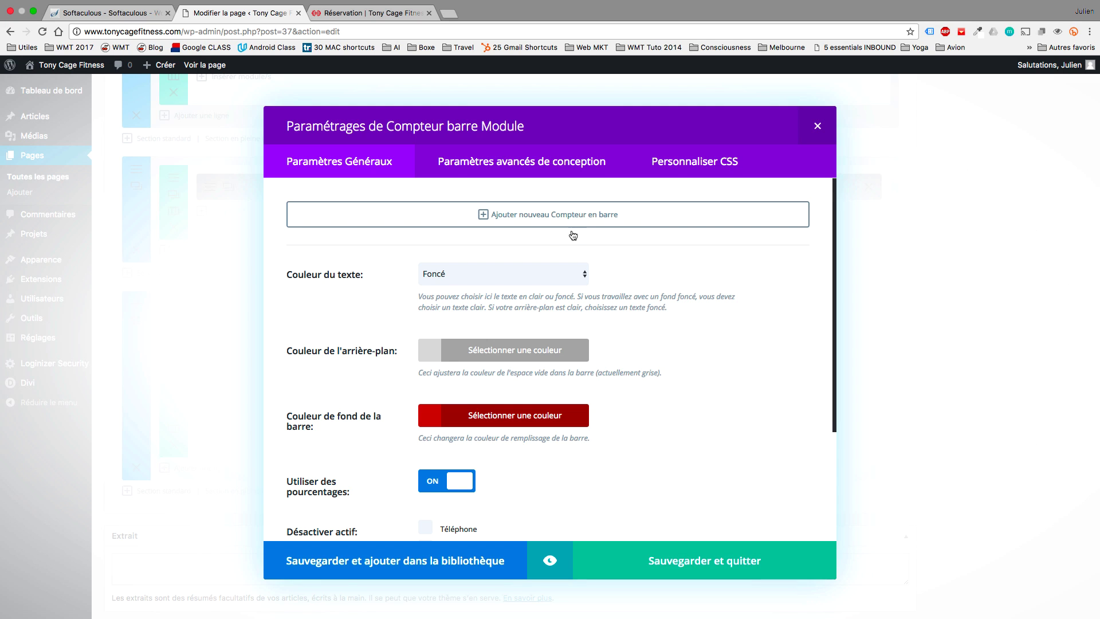
pyautogui.click(550, 214)
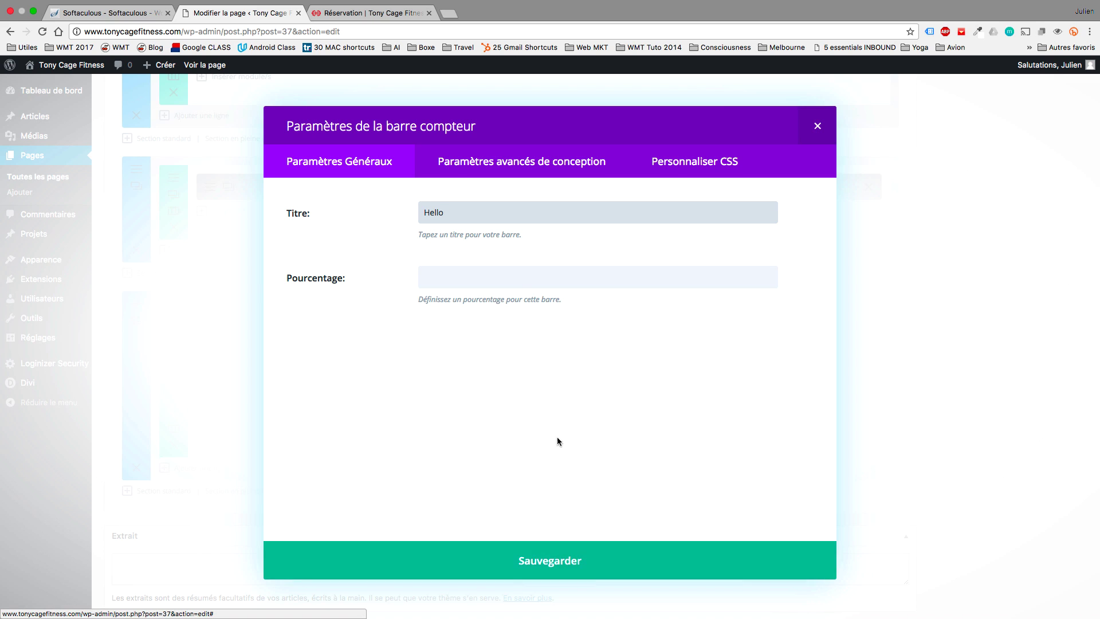
pyautogui.click(560, 277)
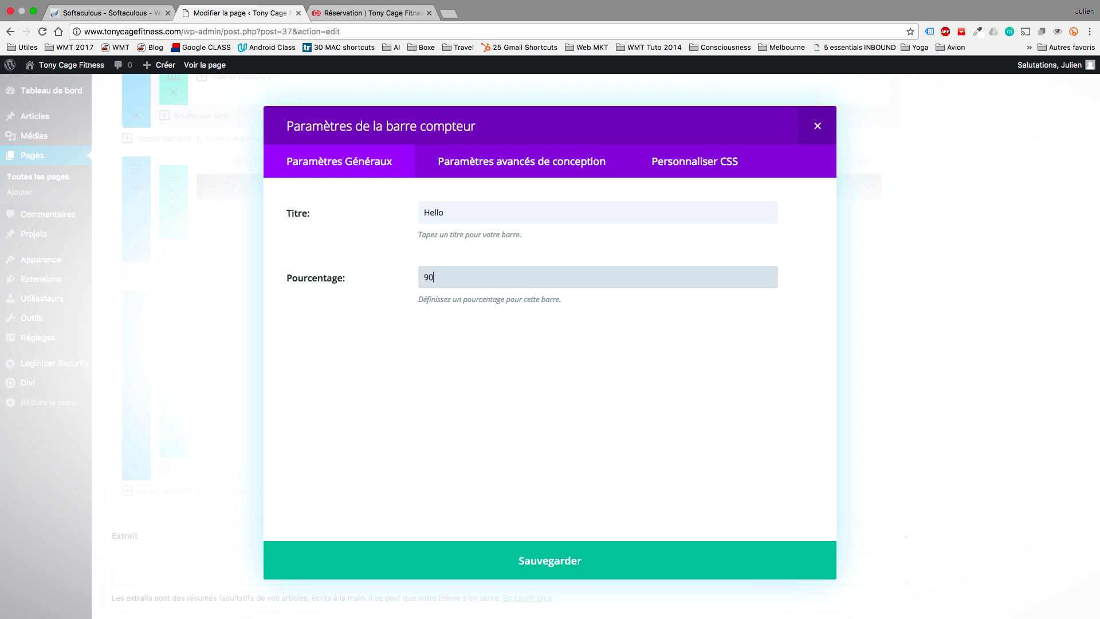
pyautogui.click(569, 561)
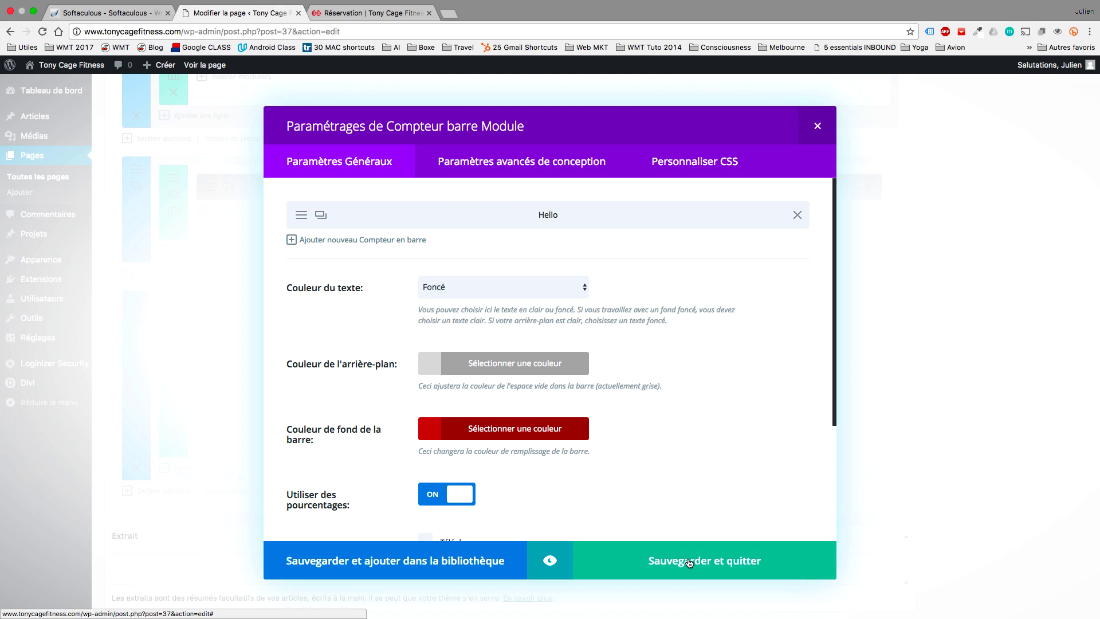
pyautogui.click(689, 561)
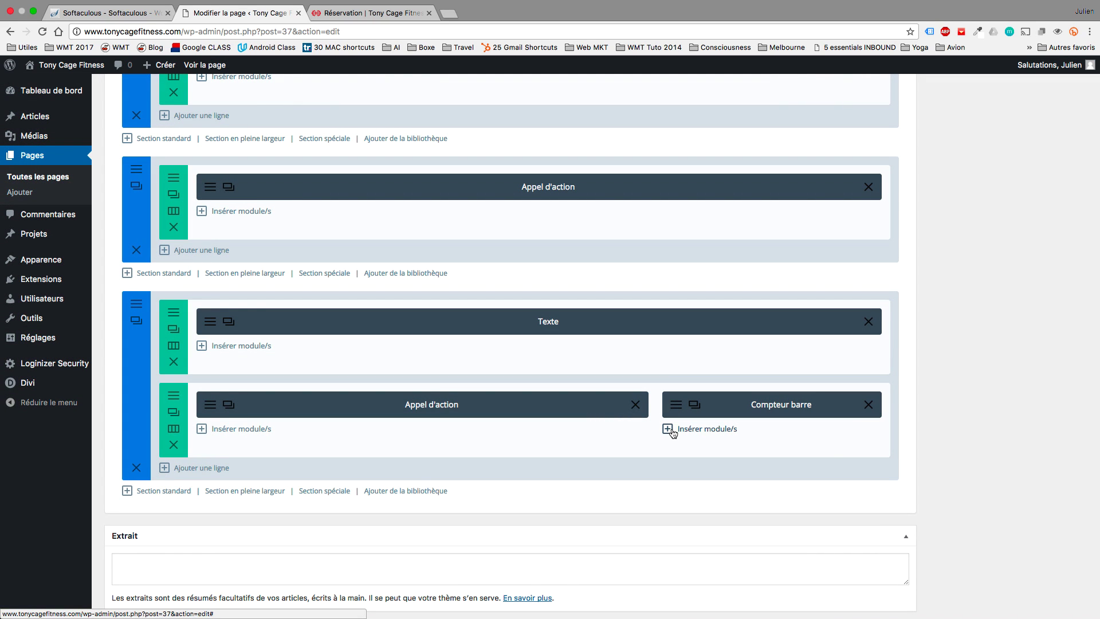
# Dismiss the extra module chooser and update the Accueil page.
pyautogui.click(670, 430)
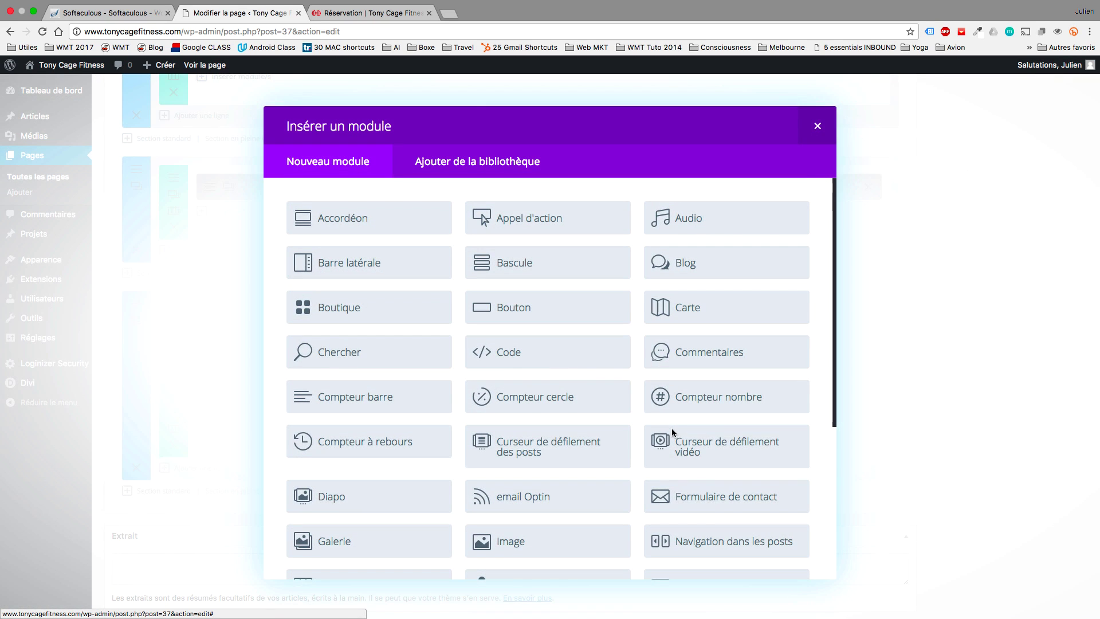
pyautogui.click(817, 128)
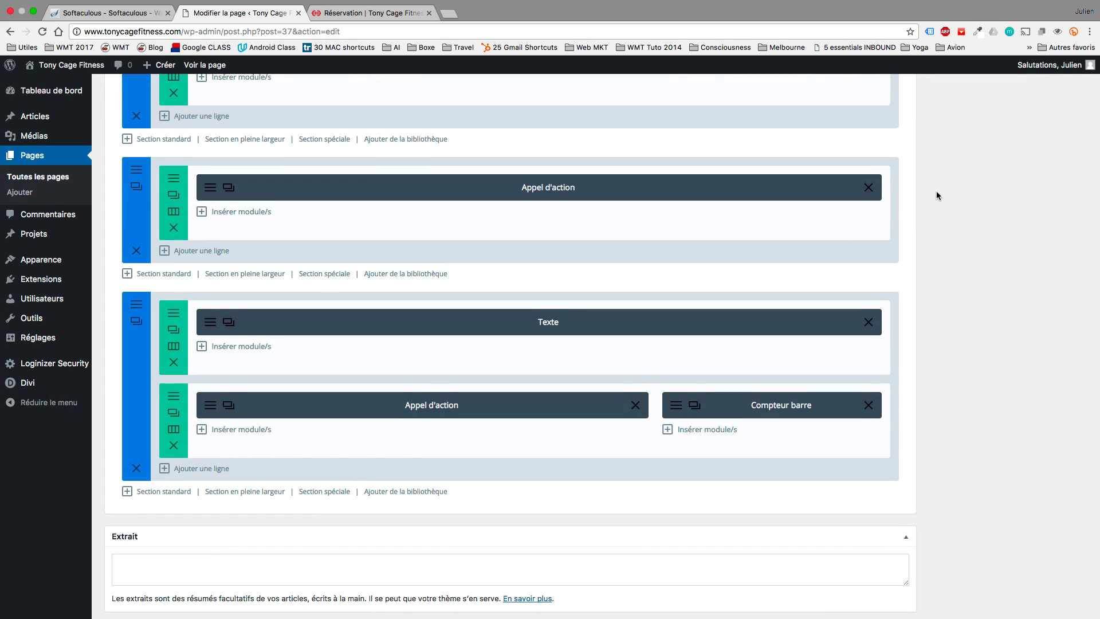
pyautogui.scroll(10, 936, 191)
pyautogui.click(1045, 398)
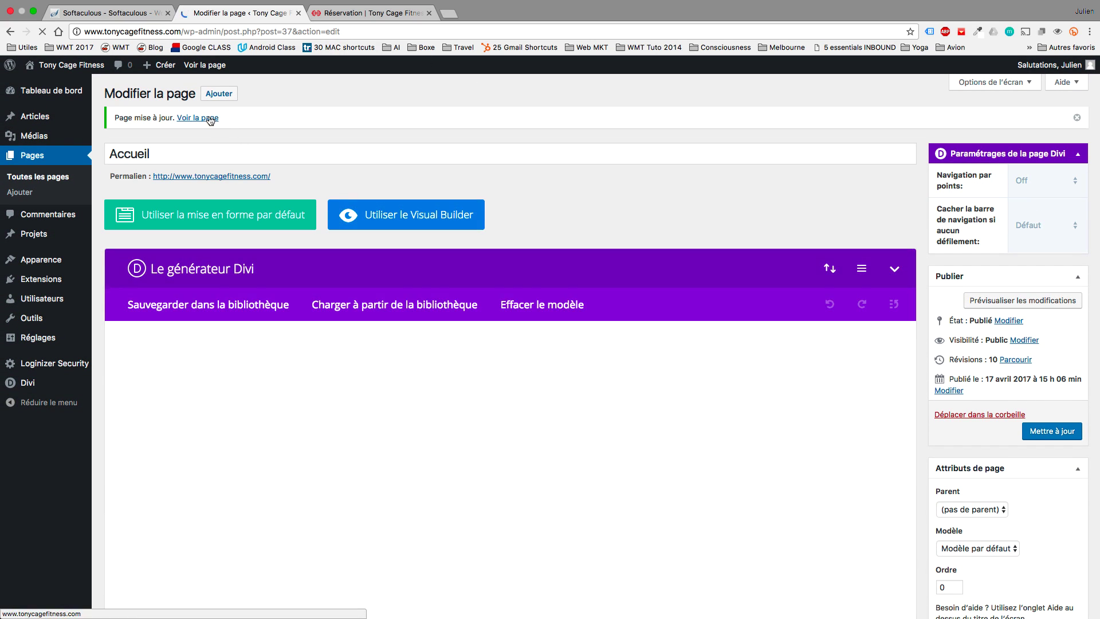
# View the live homepage down to the Hello bar, then activate the Visual Builder.
pyautogui.click(210, 118)
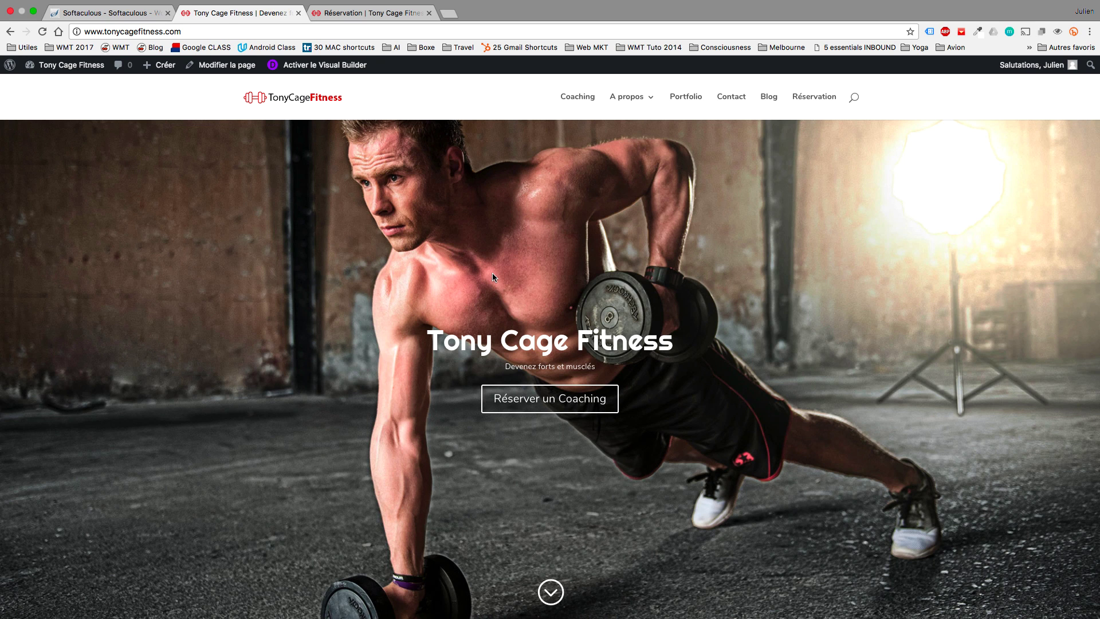
pyautogui.scroll(-20, 492, 274)
pyautogui.scroll(-12, 492, 274)
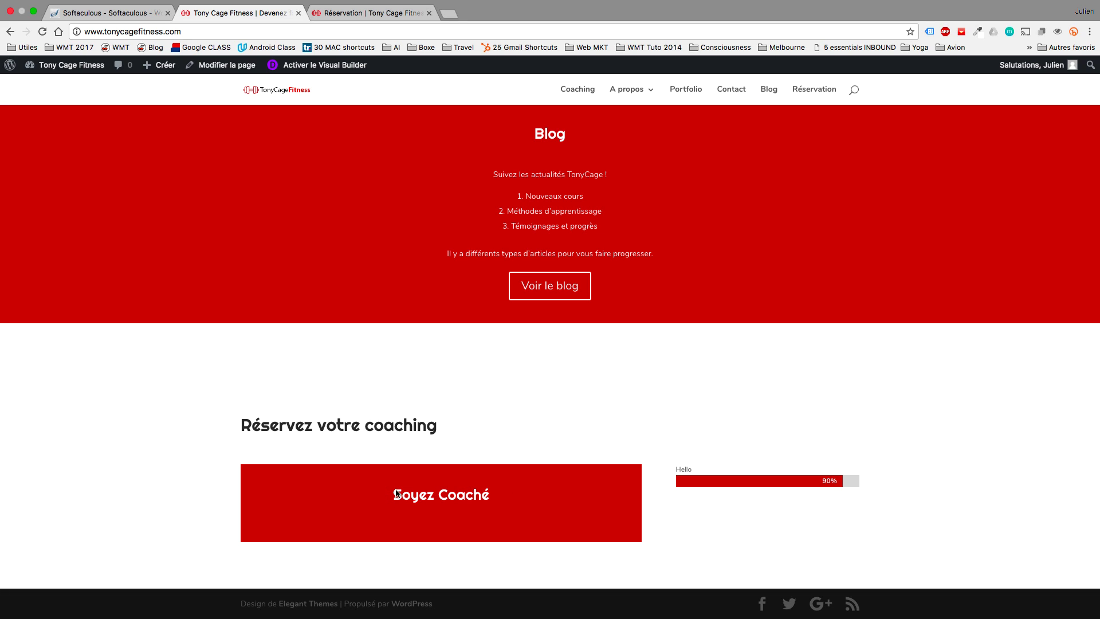
pyautogui.click(331, 65)
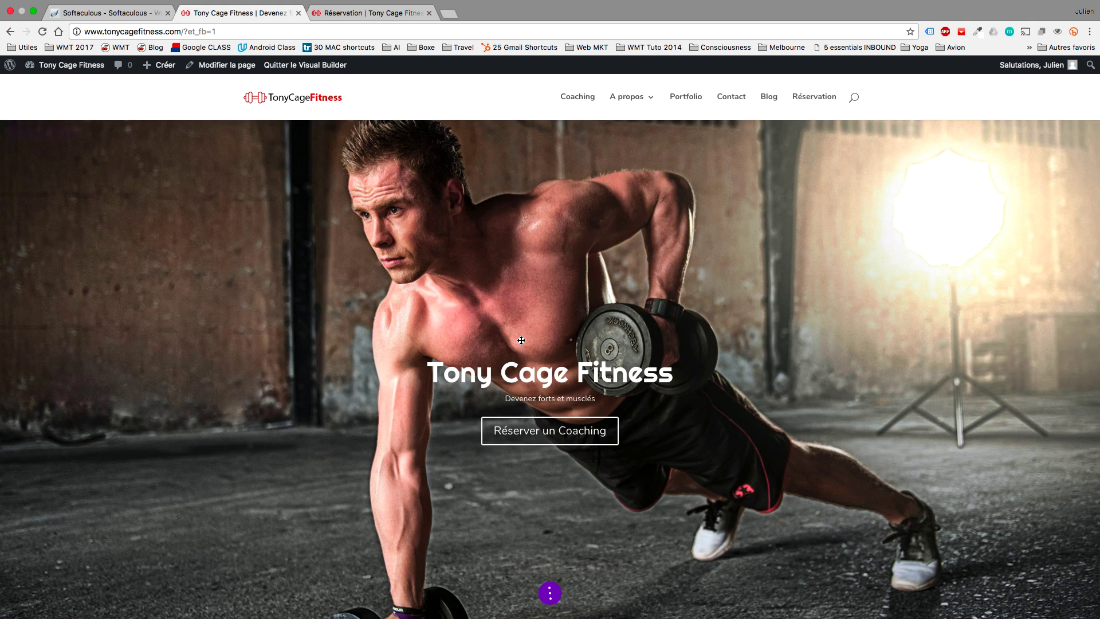
# Centre the 'Réservez votre coaching' heading and start shrinking the Blog section's bottom padding.
pyautogui.scroll(-4, 522, 340)
pyautogui.scroll(-15, 521, 340)
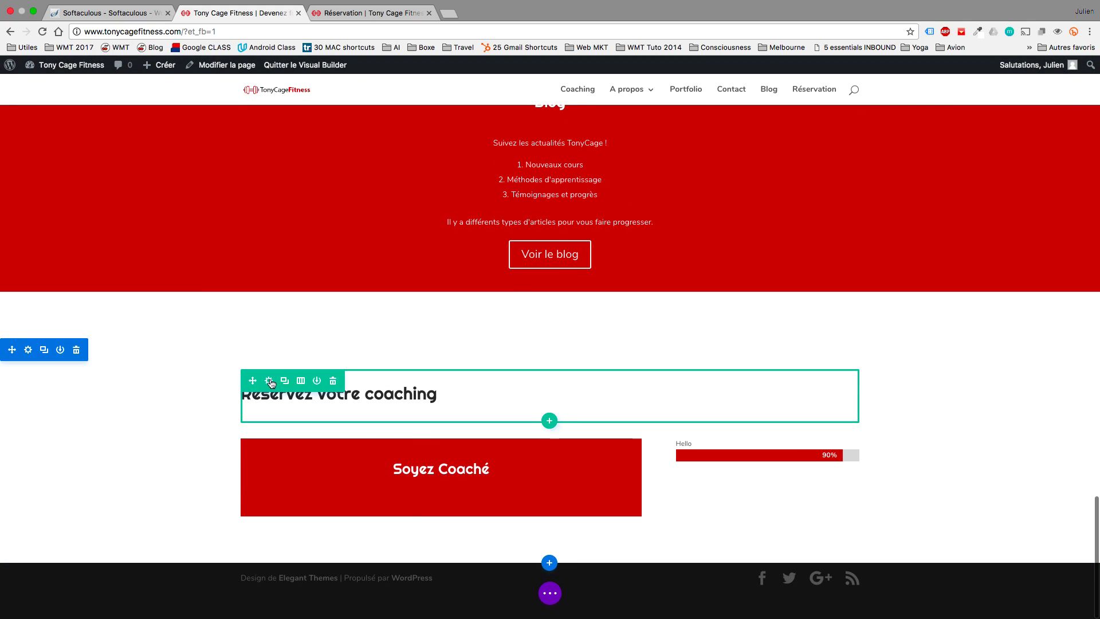
pyautogui.click(269, 381)
pyautogui.press('Escape')
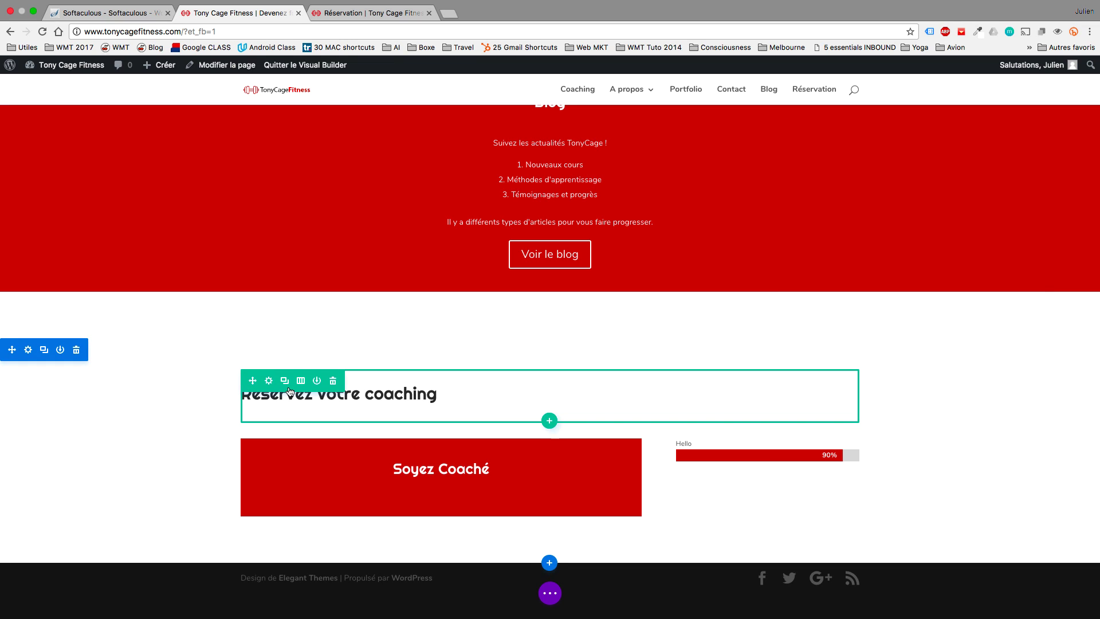
pyautogui.click(534, 363)
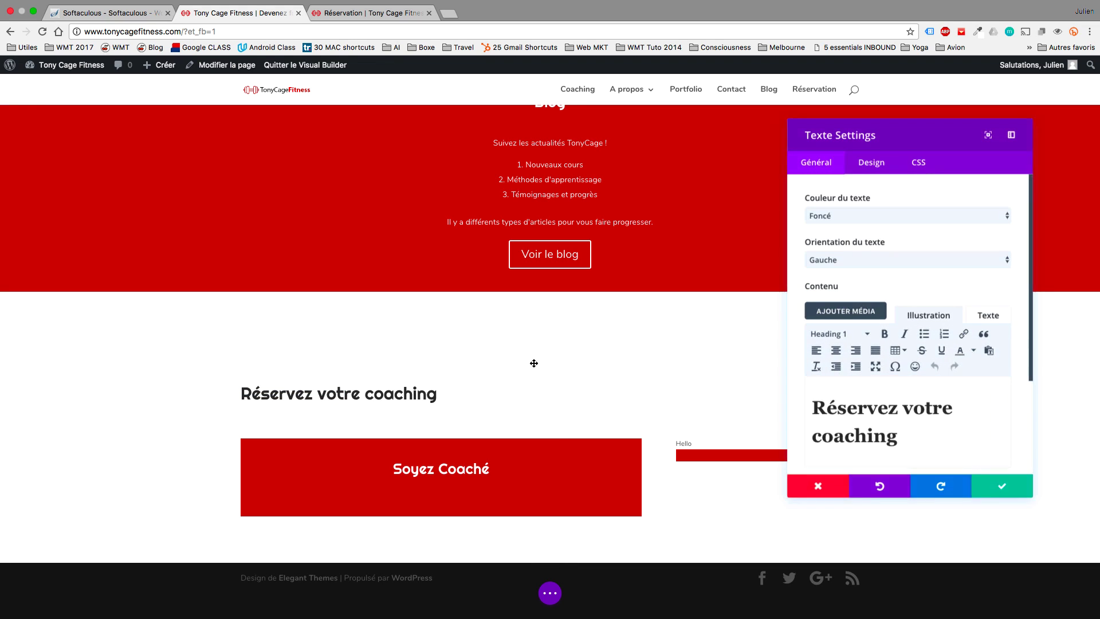
pyautogui.click(837, 351)
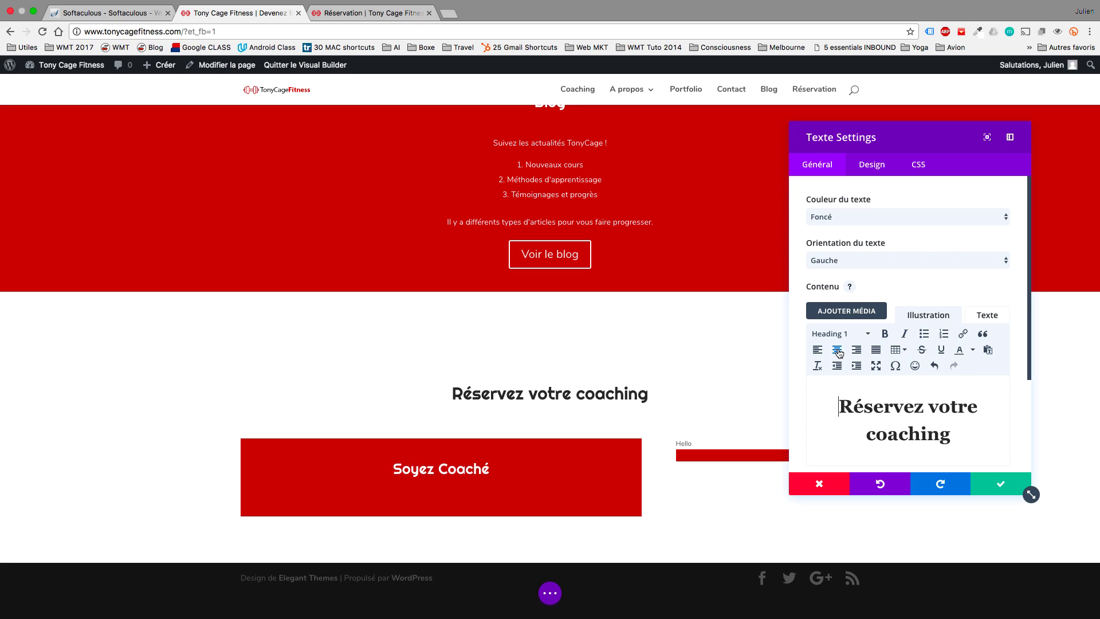
pyautogui.click(984, 489)
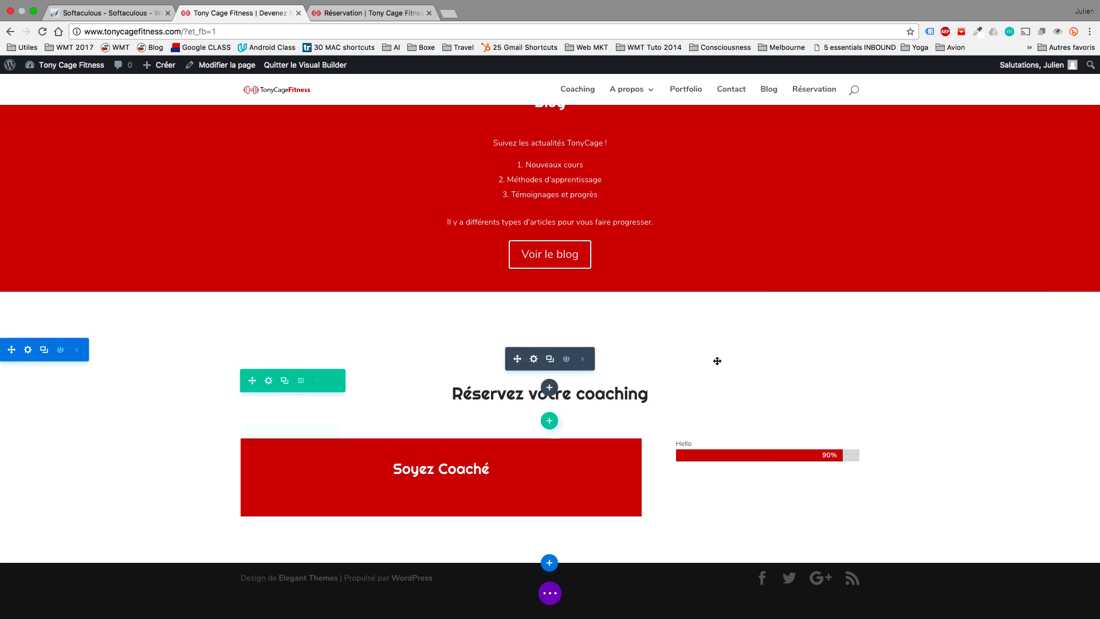
pyautogui.moveTo(639, 338); pyautogui.dragTo(638, 317)
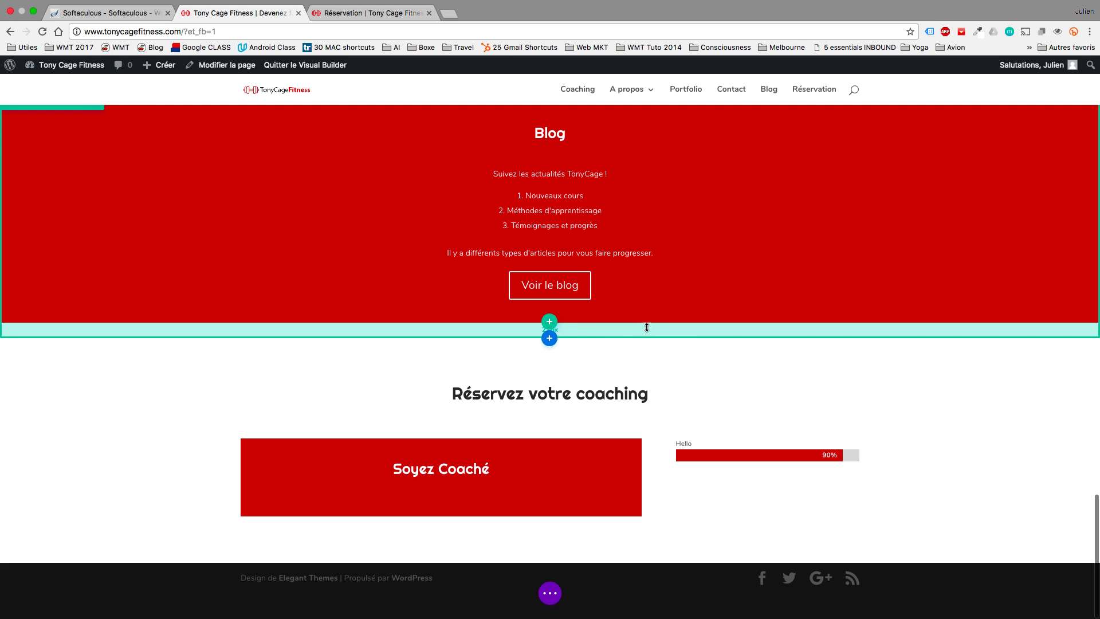
# Trim the section paddings and set the dark pull-up bar photo as the coaching section background.
pyautogui.moveTo(647, 315); pyautogui.dragTo(646, 315)
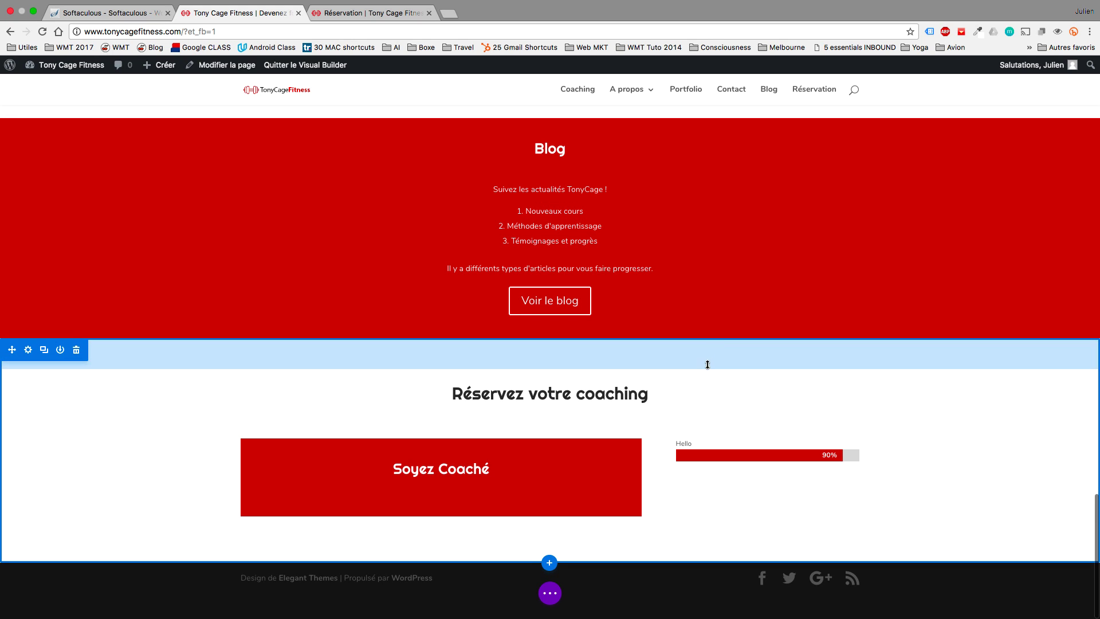
pyautogui.moveTo(707, 369); pyautogui.dragTo(706, 366)
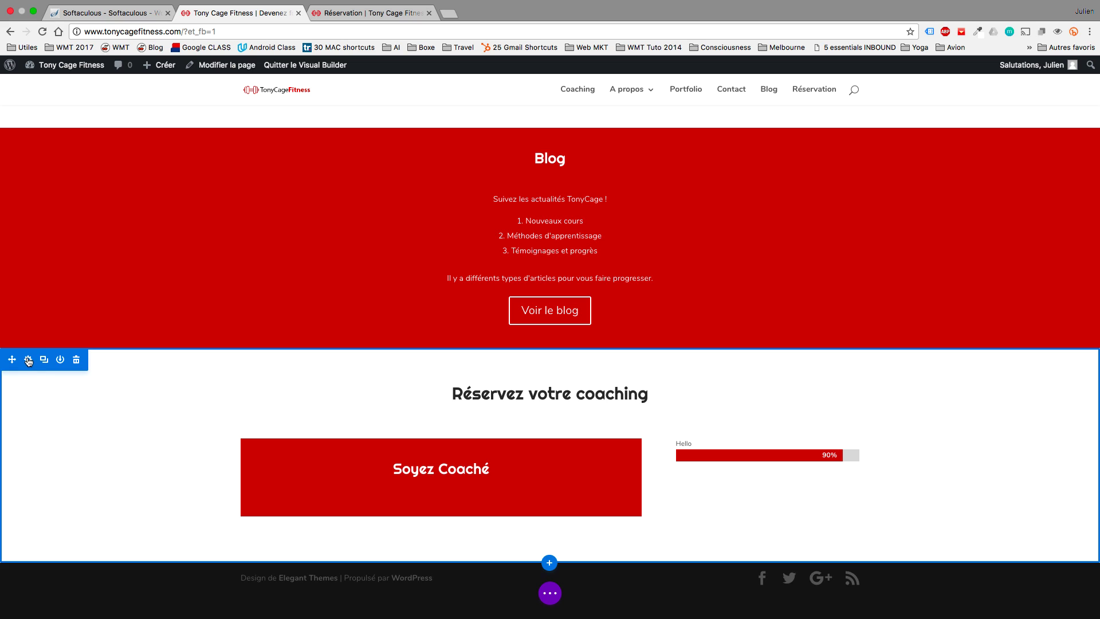
pyautogui.click(28, 359)
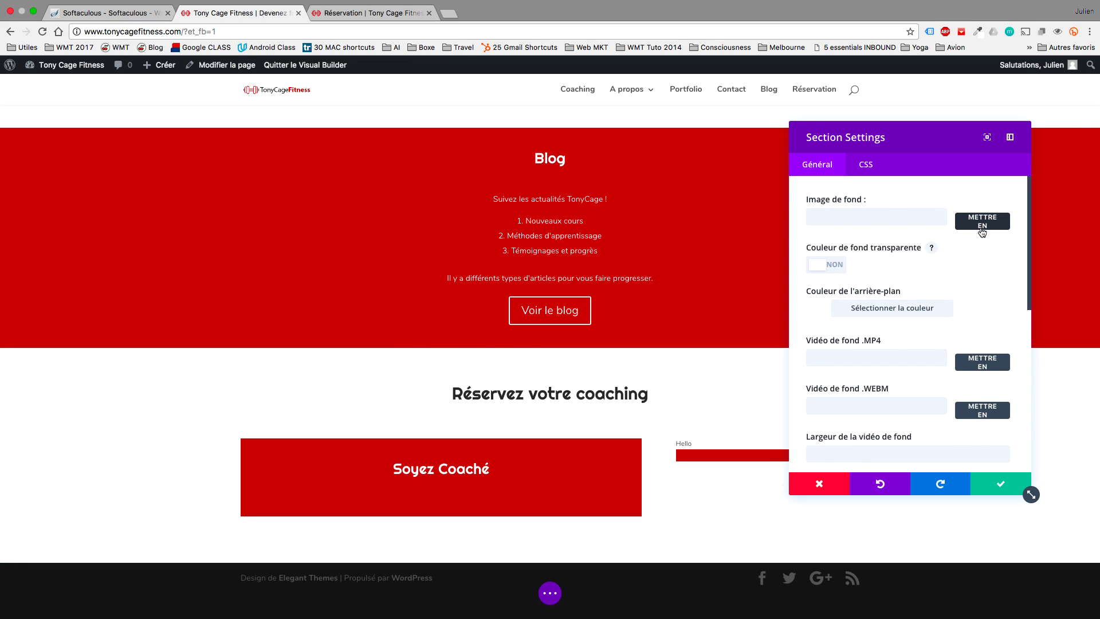
pyautogui.click(980, 221)
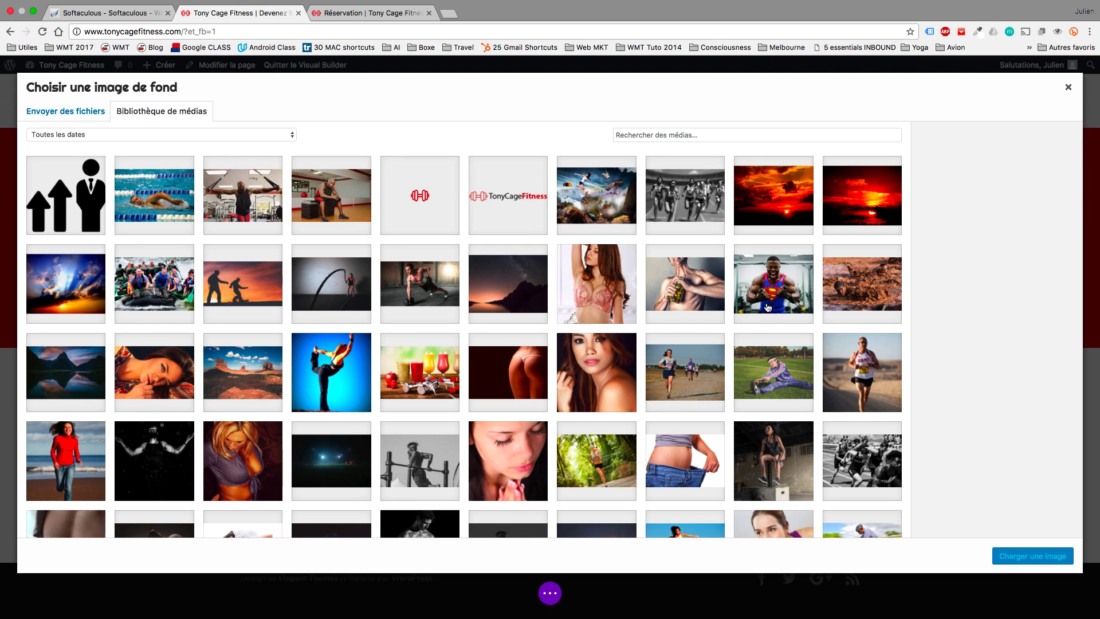
pyautogui.scroll(-5, 659, 361)
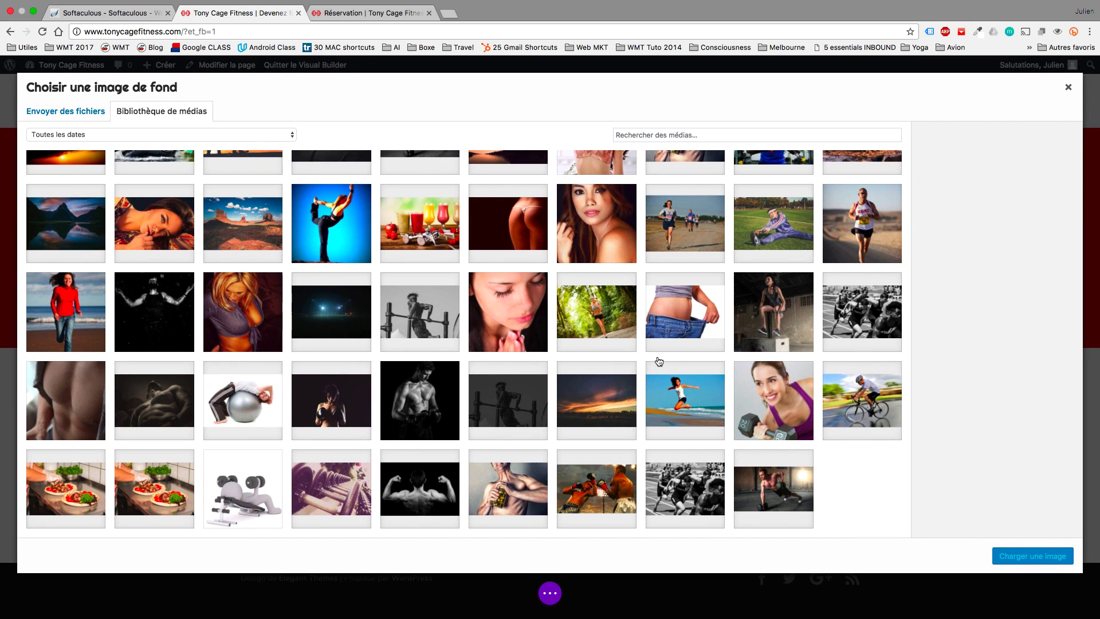
pyautogui.scroll(5, 646, 366)
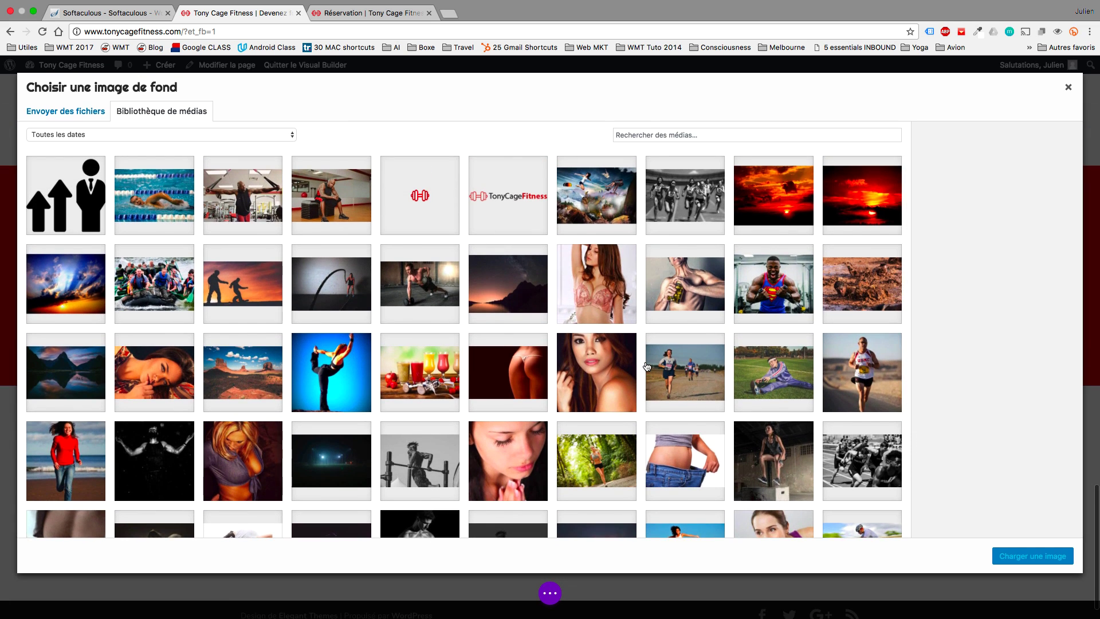
pyautogui.scroll(-3, 647, 367)
pyautogui.scroll(-2, 646, 367)
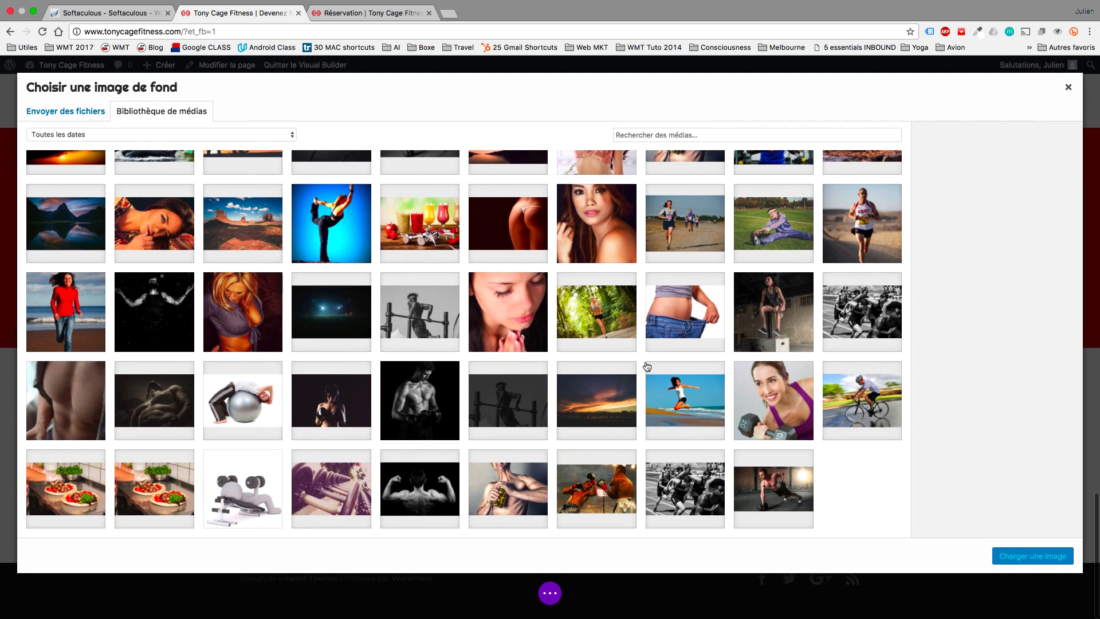
pyautogui.click(489, 402)
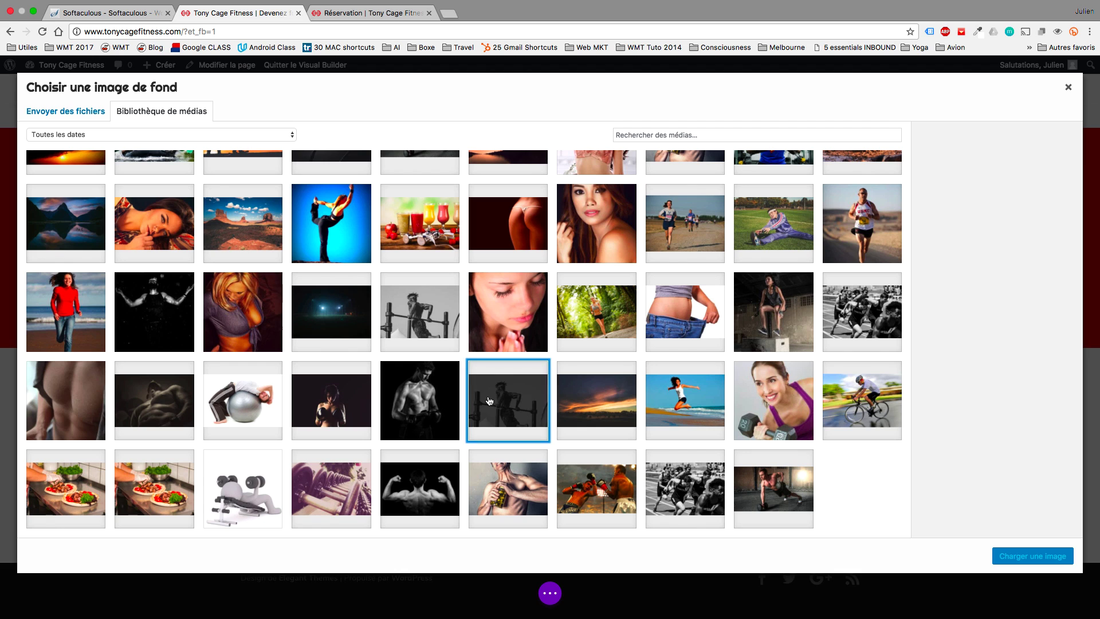
pyautogui.click(1025, 563)
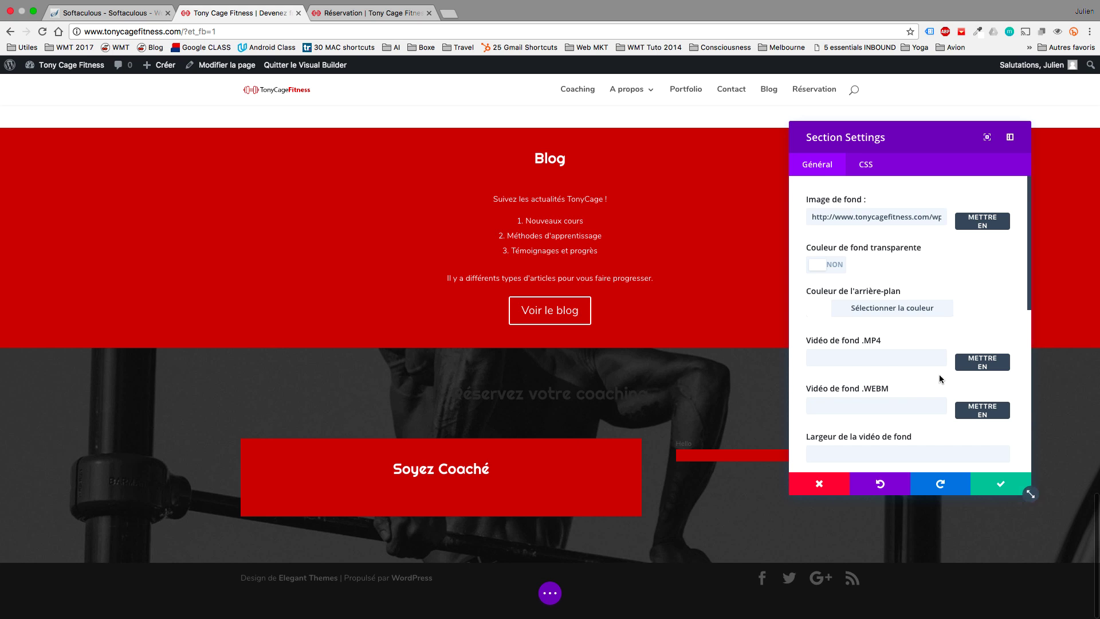
# Switch on real parallax for the background image and save the section settings.
pyautogui.scroll(-5, 946, 374)
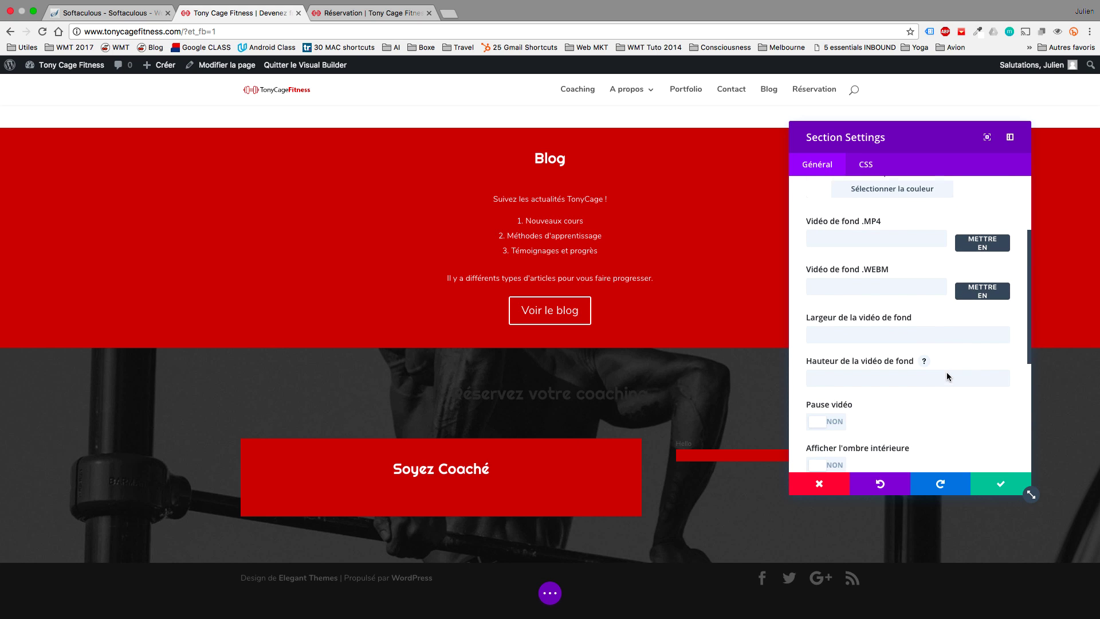
pyautogui.scroll(-6, 947, 376)
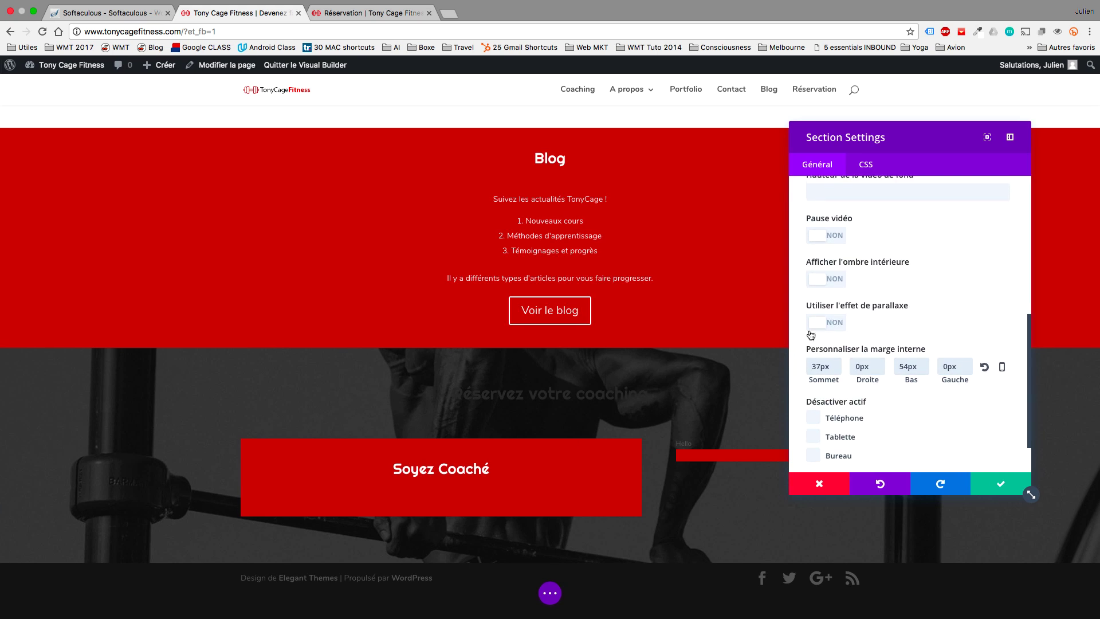
pyautogui.click(820, 322)
pyautogui.scroll(8, 706, 337)
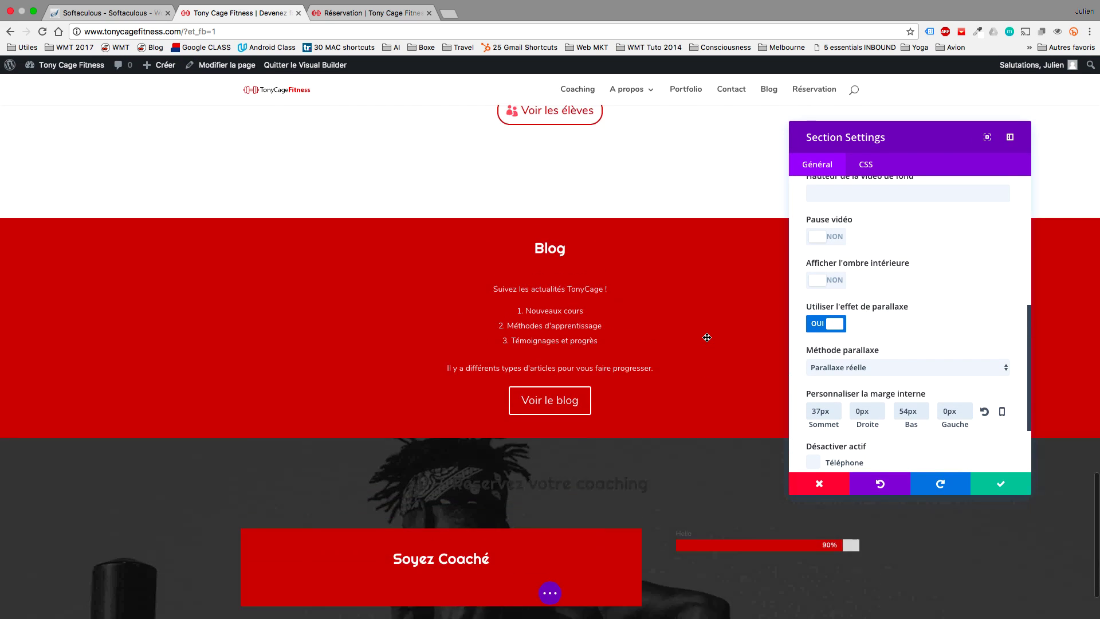
pyautogui.scroll(-3, 707, 337)
pyautogui.scroll(-5, 707, 337)
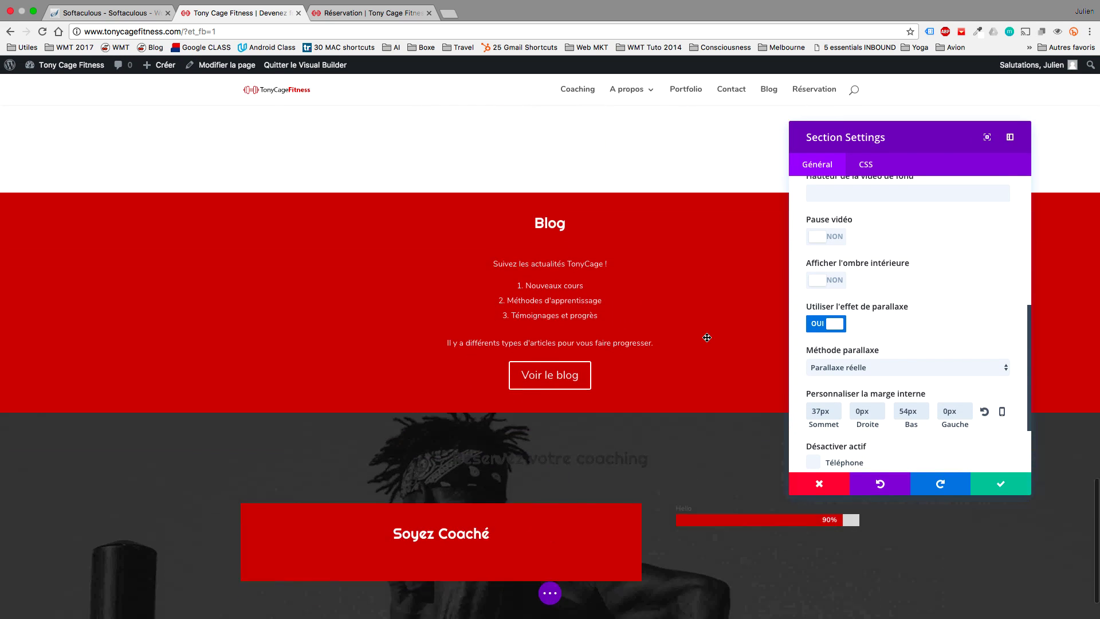
pyautogui.scroll(5, 707, 336)
pyautogui.scroll(-5, 707, 336)
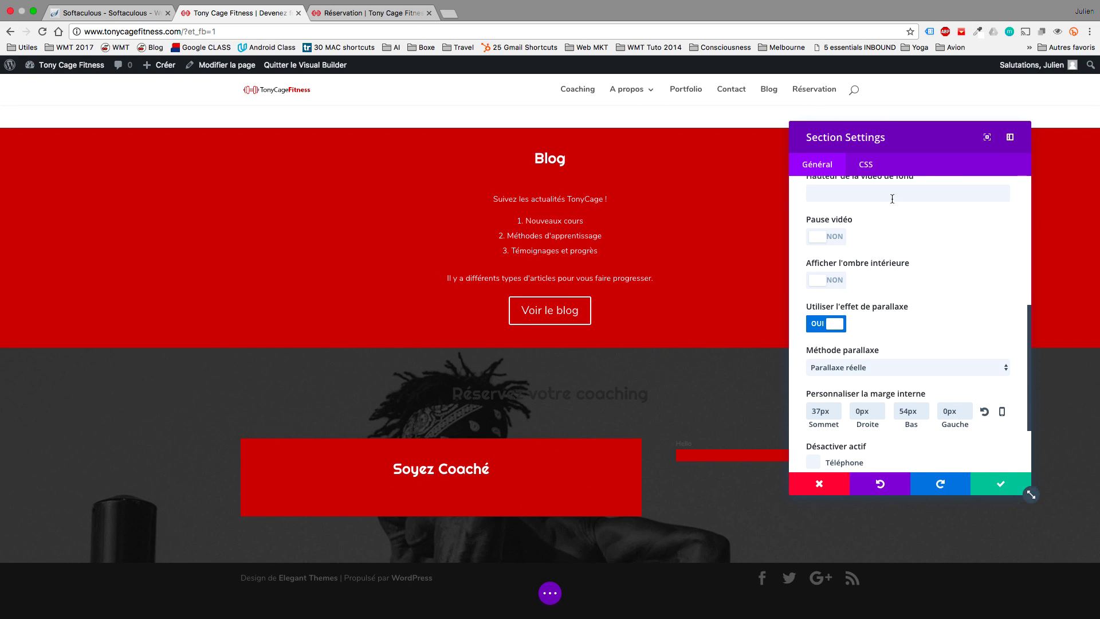
pyautogui.click(1000, 476)
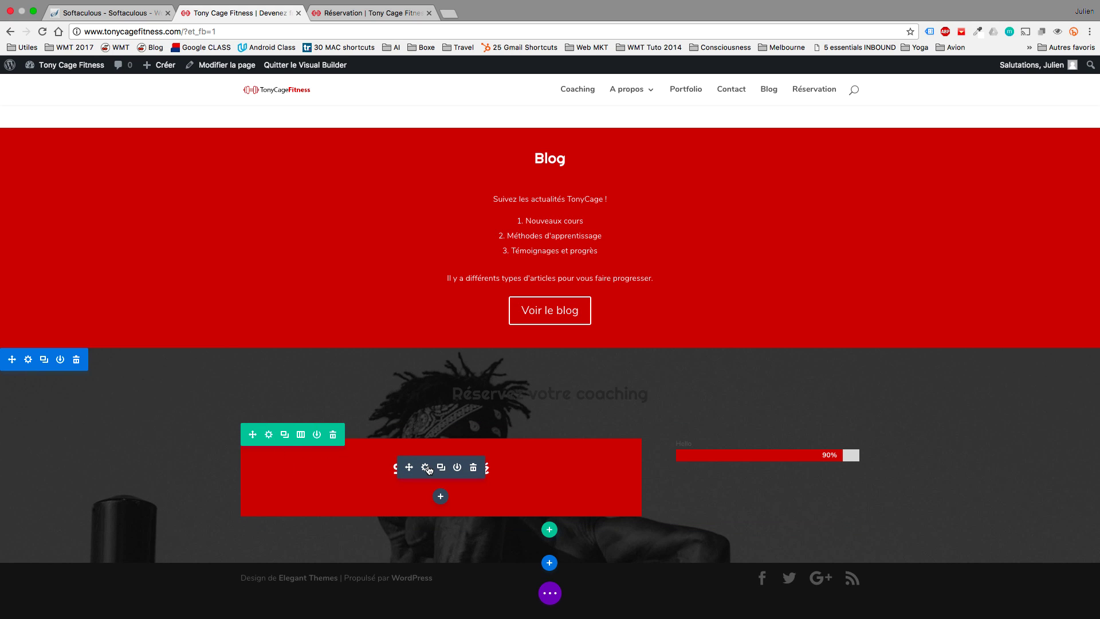
# Paste the three paragraphs into Soyez Coaché's content, turn off its red background, and save.
pyautogui.click(425, 467)
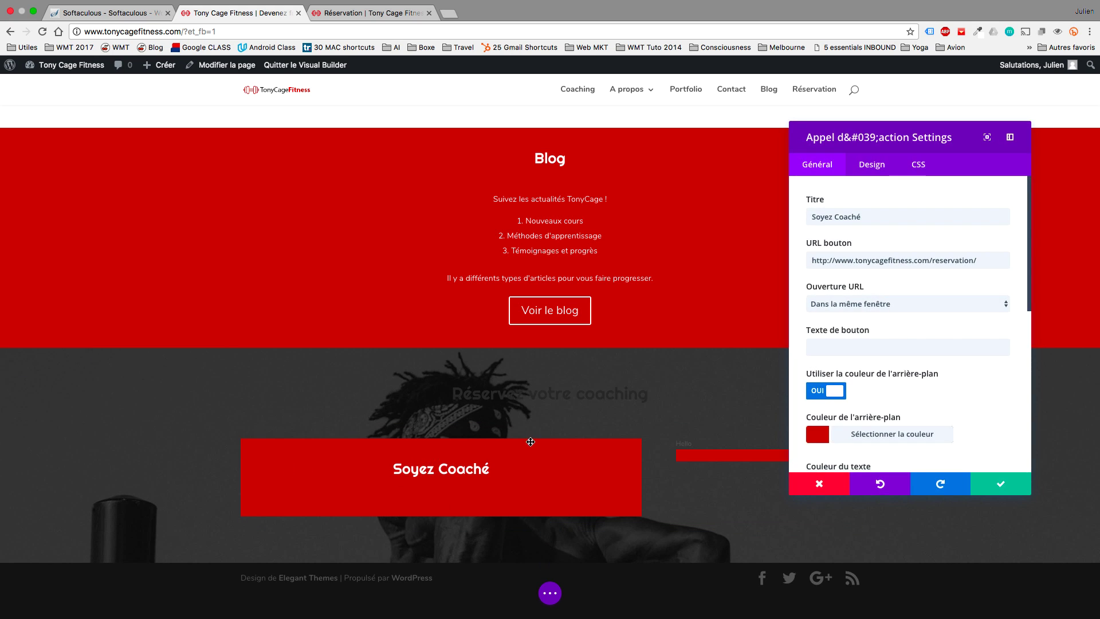
pyautogui.scroll(-5, 958, 440)
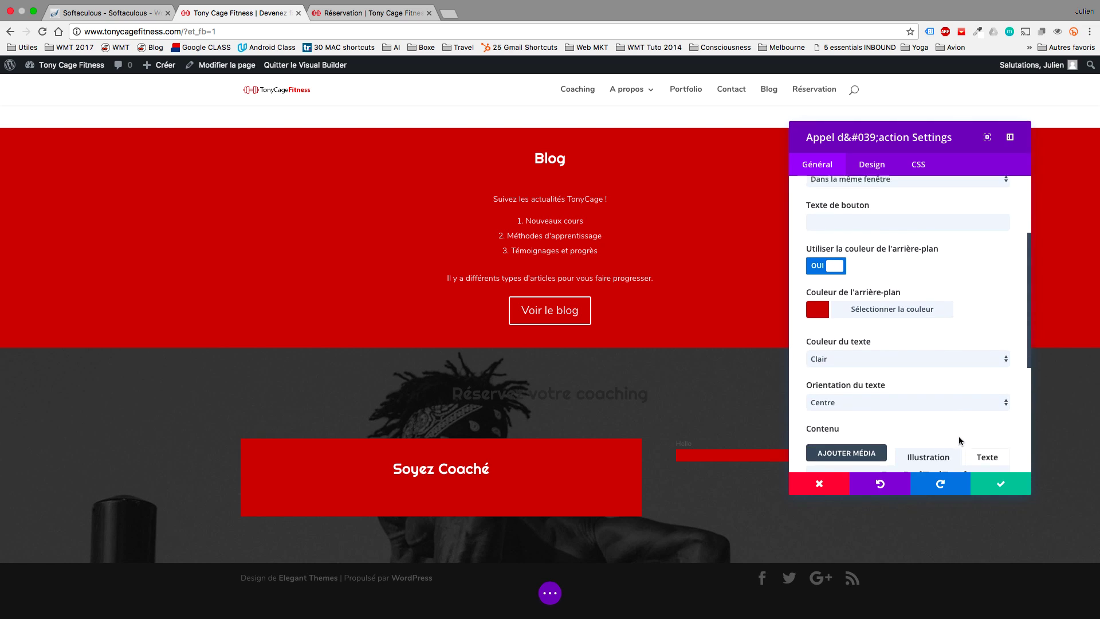
pyautogui.scroll(-1, 955, 442)
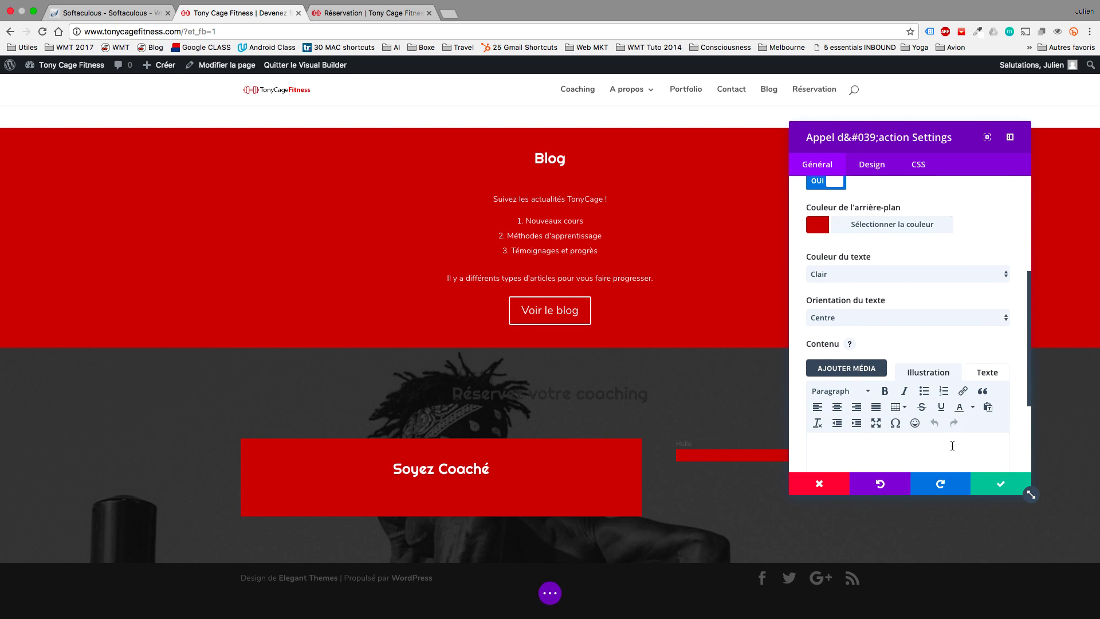
pyautogui.write('Progression & résultats rapides garantis ! Si vous êtes motivés pour faire partie d’un programme de Tony Cage, vous ferez des progrès très rapides et durables. 97% de nos élèves sont satisfaits, et savent que ce n’est pas le prix qui compte mais la garantie d’un résultat visible à long terme.')
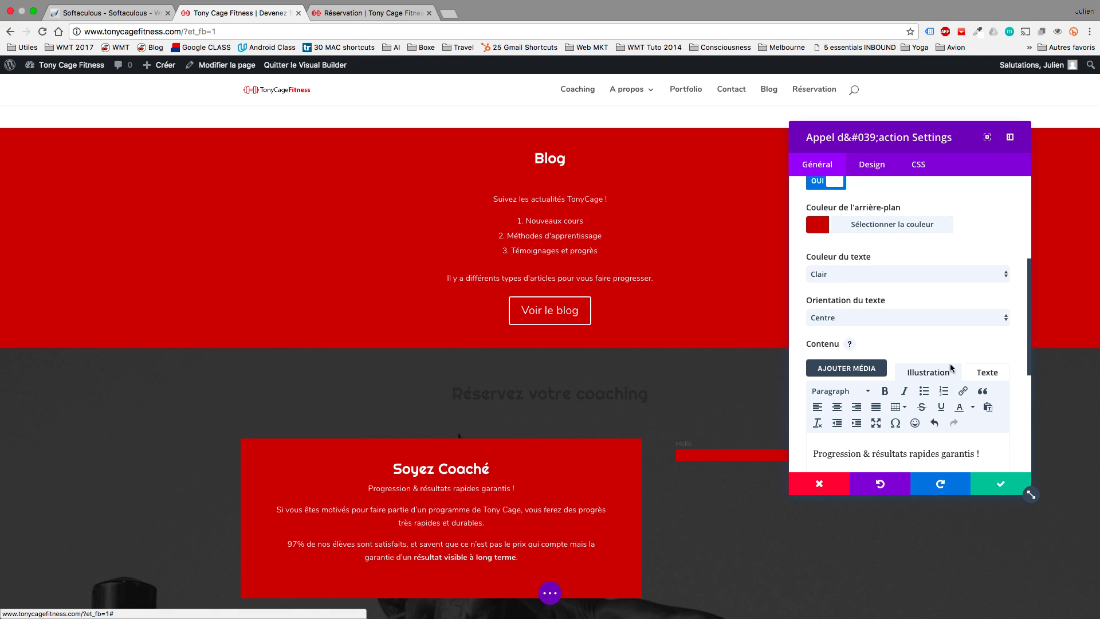
pyautogui.scroll(5, 951, 366)
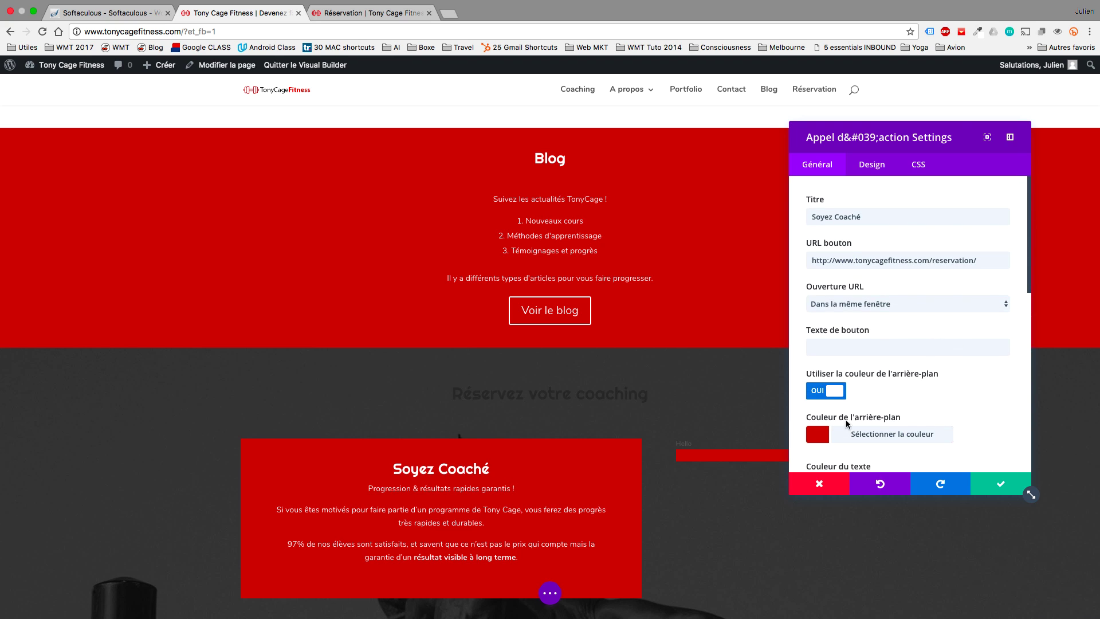
pyautogui.click(821, 395)
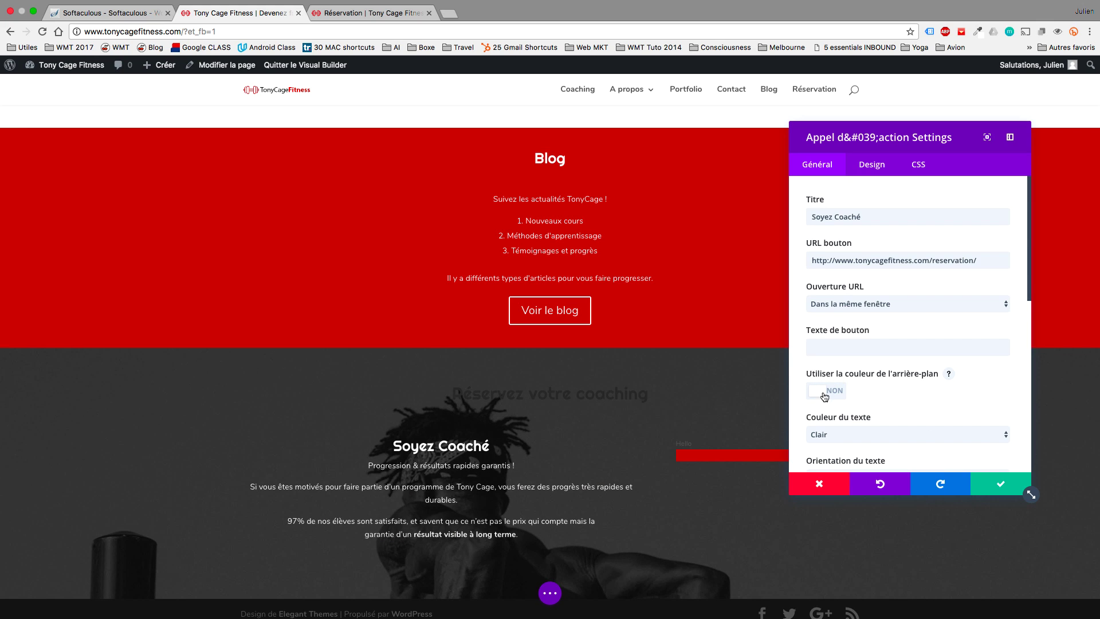
pyautogui.click(999, 483)
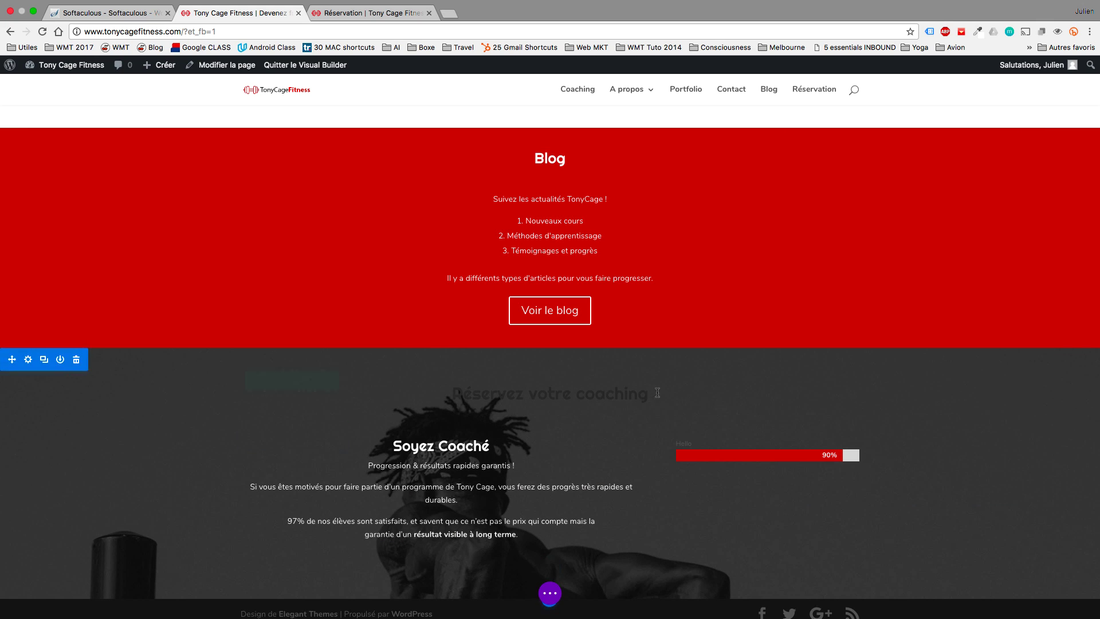
# Set the Réservez votre coaching heading's text colour to Clair (light) and save it.
pyautogui.click(534, 360)
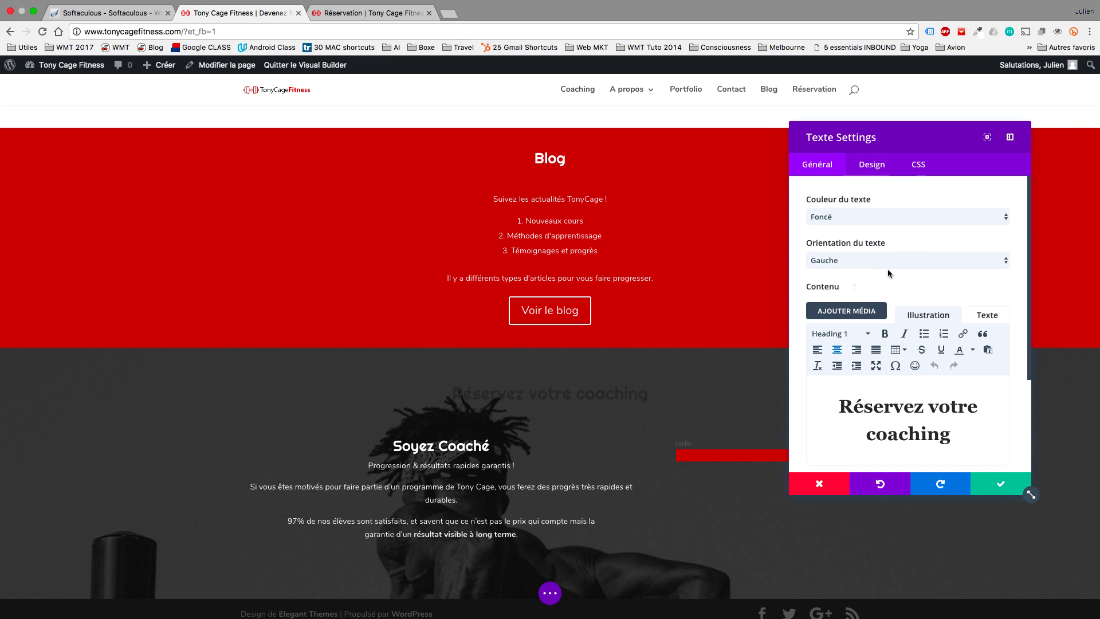
pyautogui.click(916, 217)
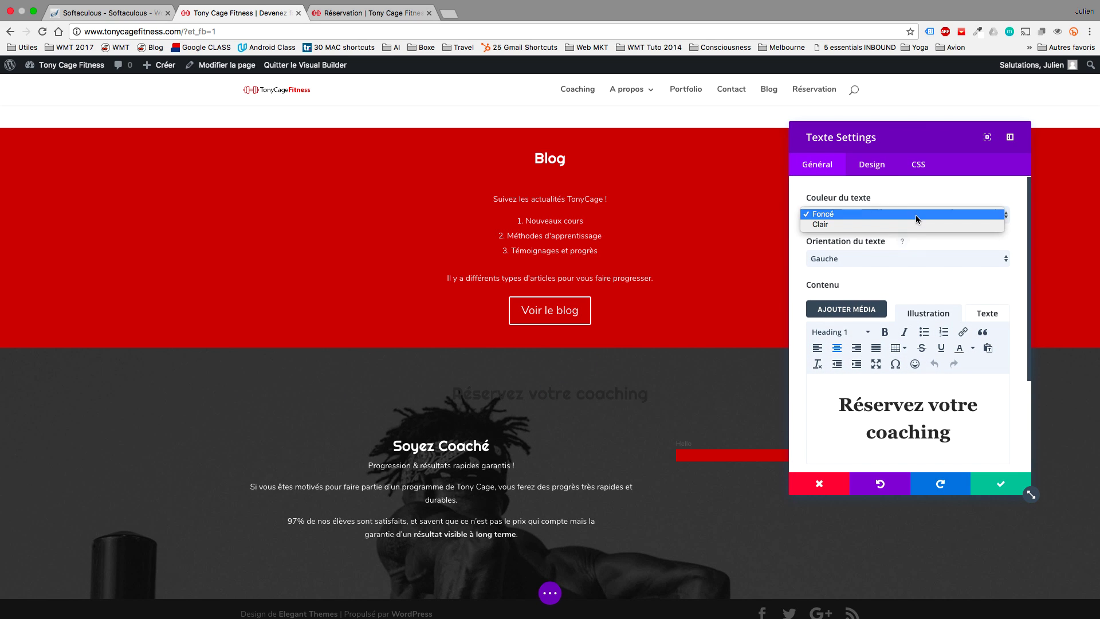
pyautogui.click(907, 226)
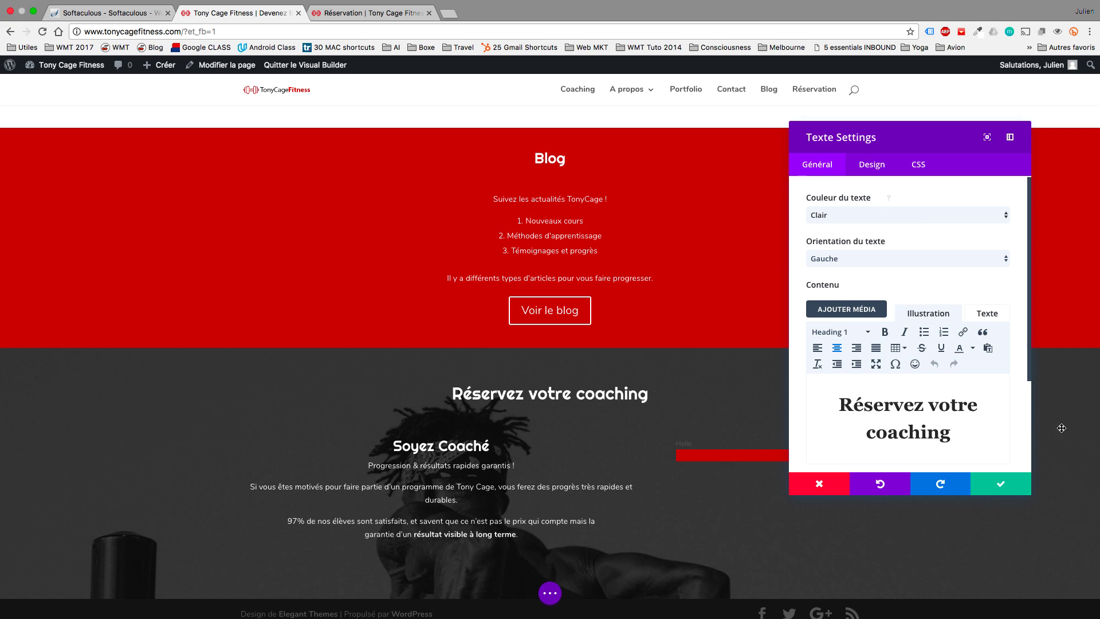
pyautogui.click(1011, 483)
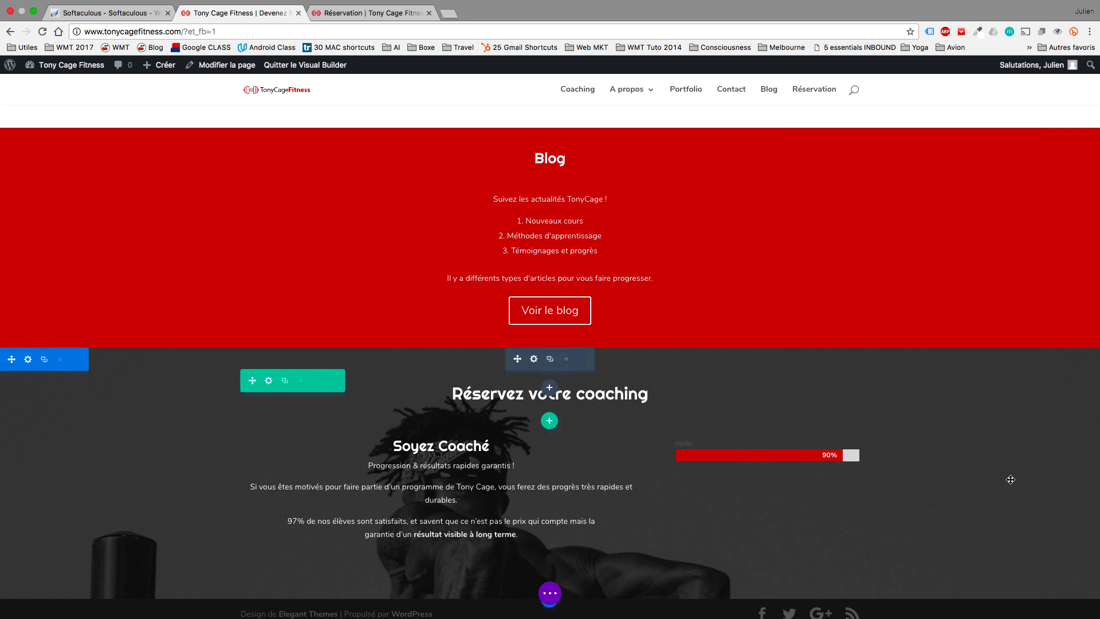
pyautogui.click(533, 359)
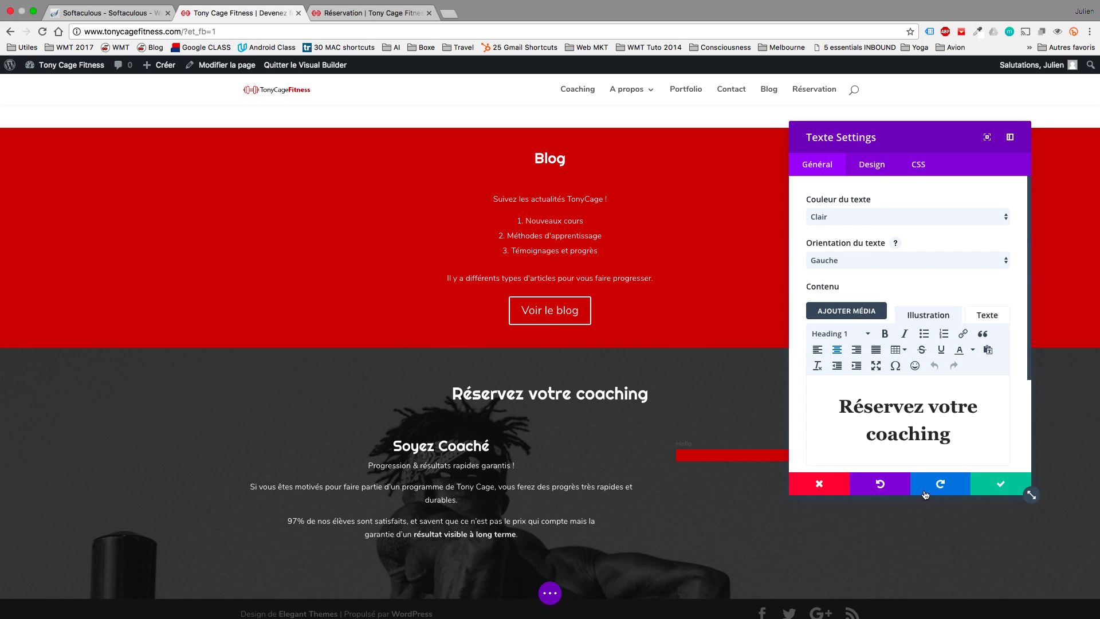
pyautogui.click(980, 483)
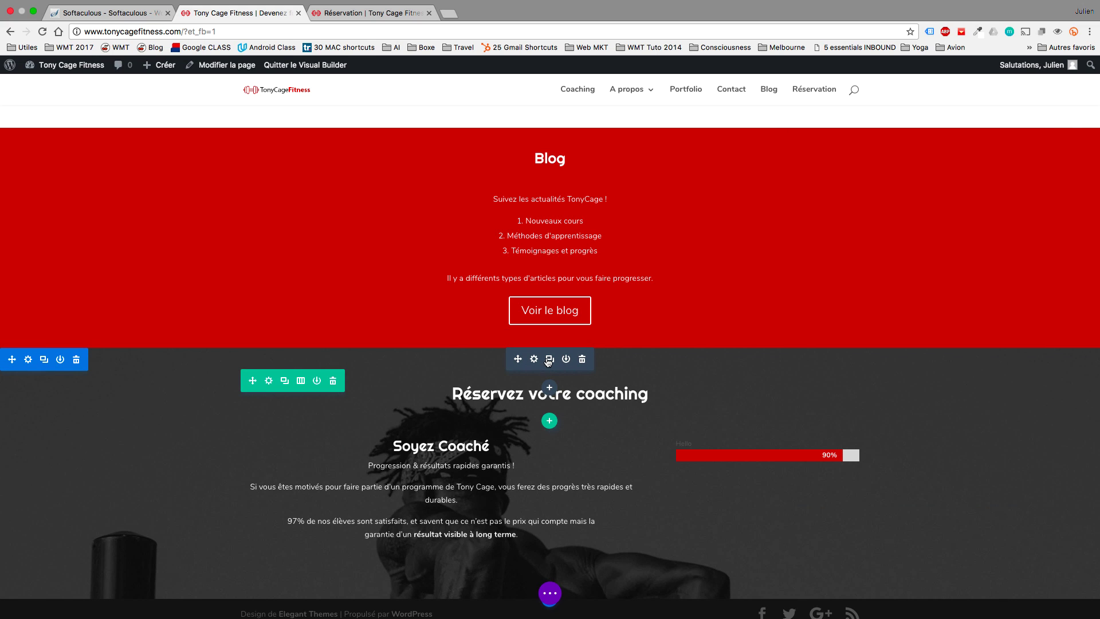
# Duplicate the heading into the right column above the bar and retype it as 'Taux de Réussite'.
pyautogui.click(549, 359)
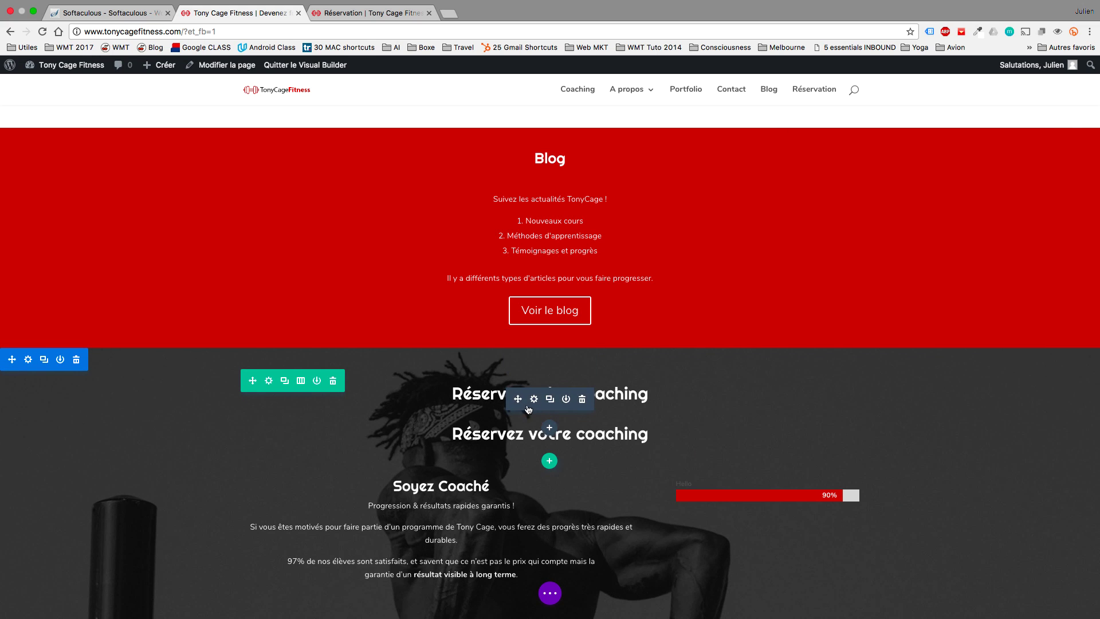
pyautogui.moveTo(519, 399); pyautogui.dragTo(738, 481)
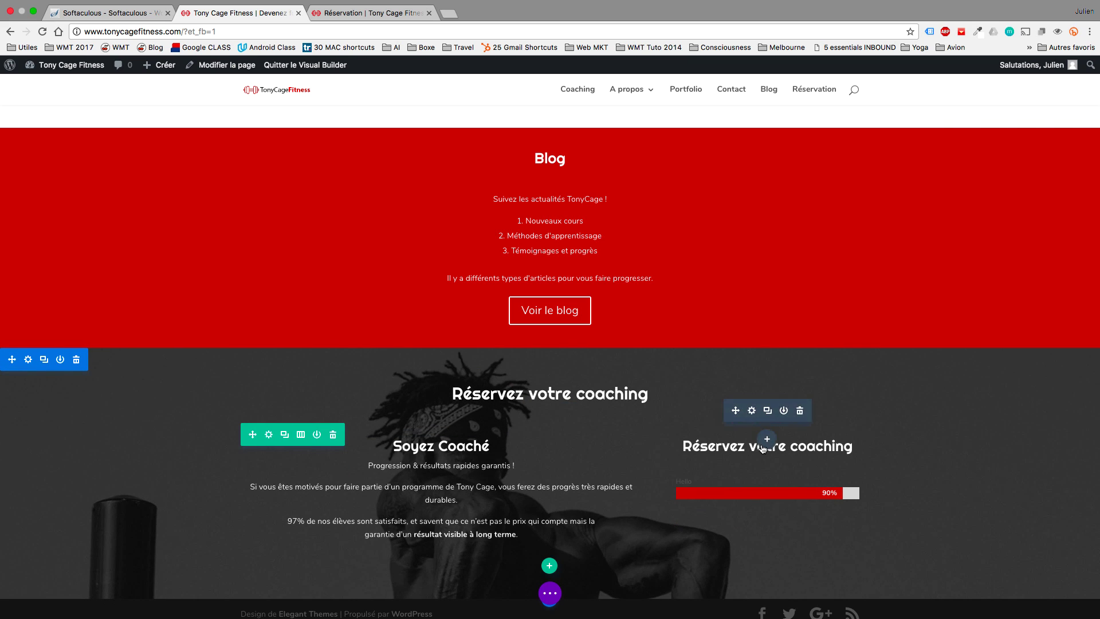
pyautogui.click(751, 411)
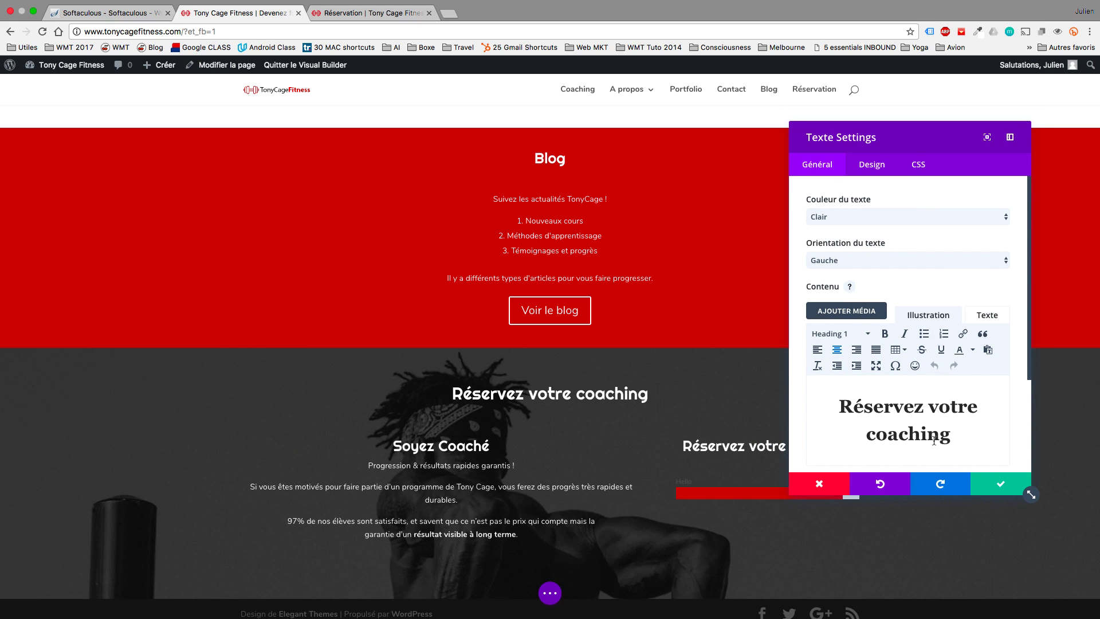
pyautogui.moveTo(950, 441); pyautogui.dragTo(805, 400)
pyautogui.write('Tau')
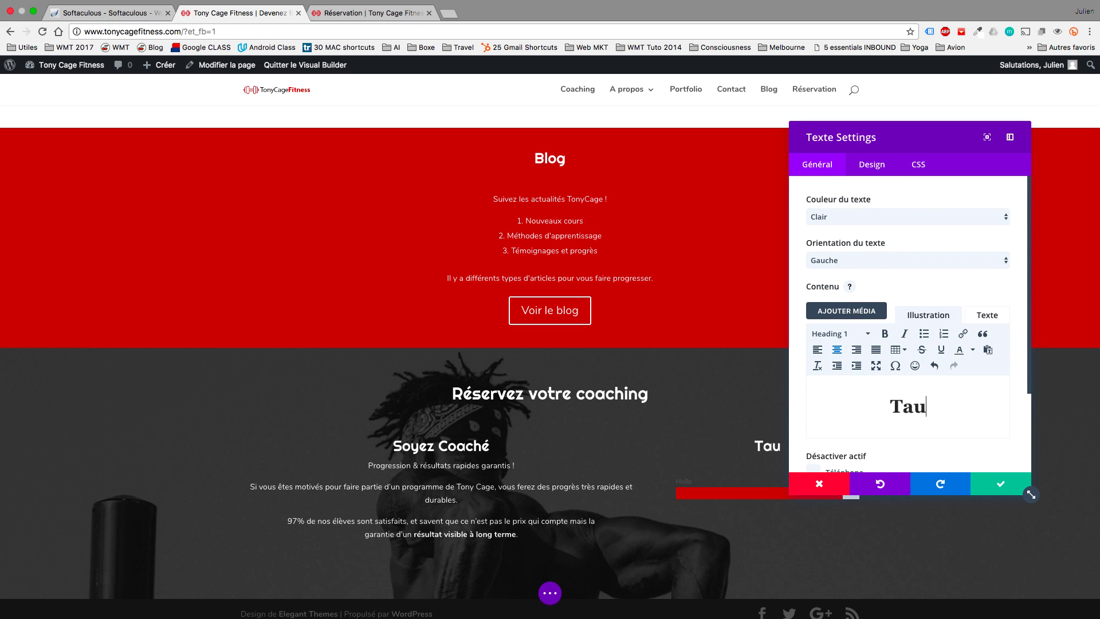
pyautogui.write('x de Réussite')
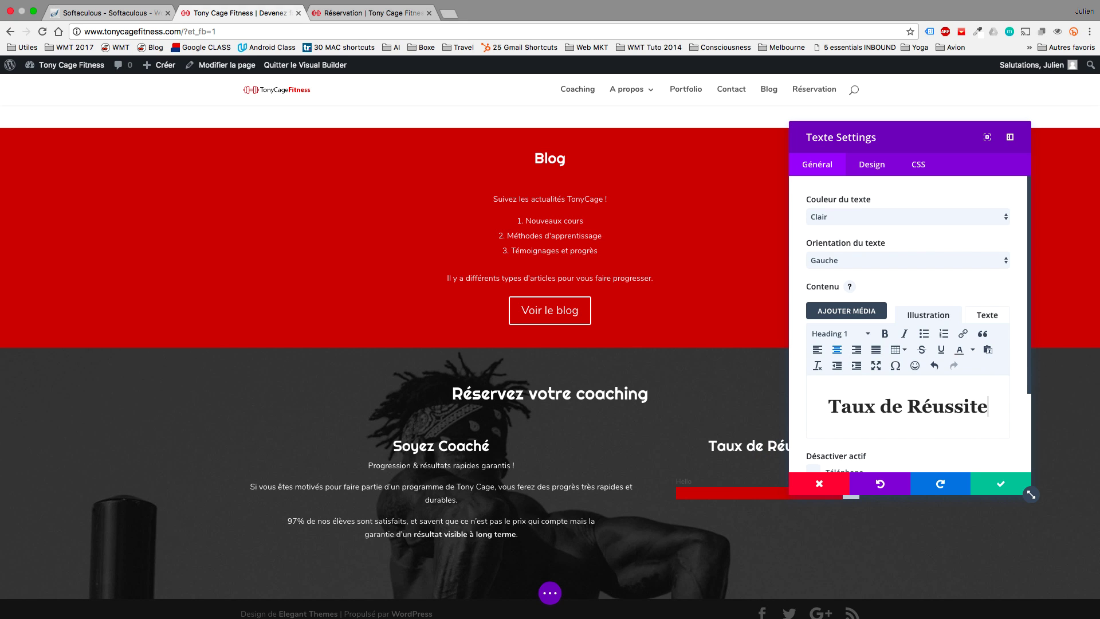
pyautogui.click(998, 484)
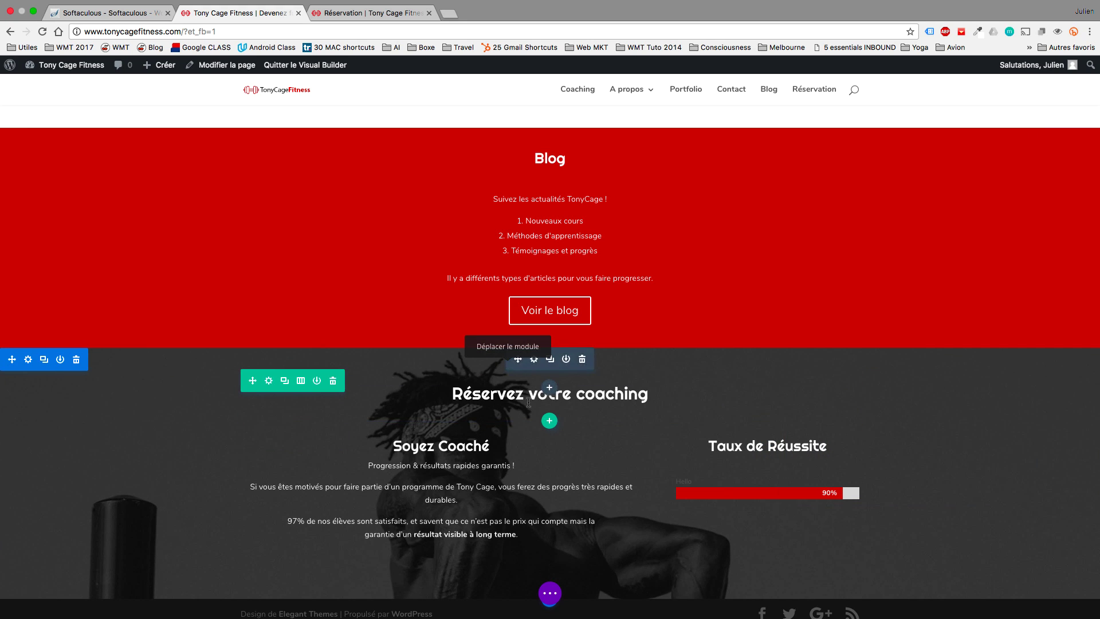
# Change the Réservez votre coaching heading's tag from h1 to h2 in HTML view and save.
pyautogui.click(535, 362)
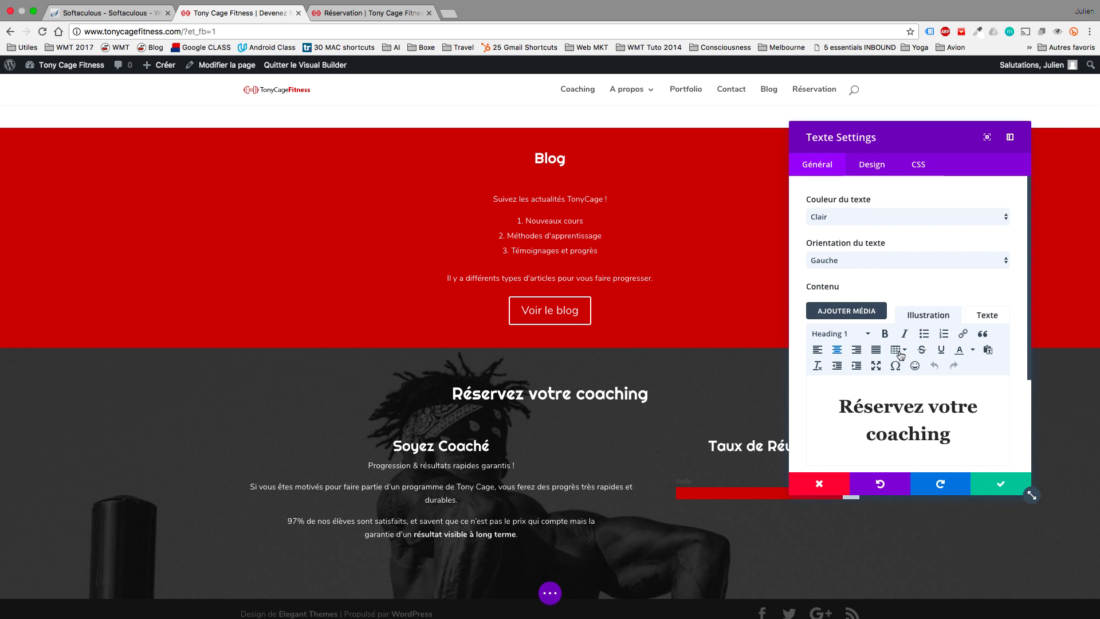
pyautogui.moveTo(958, 424); pyautogui.dragTo(839, 404)
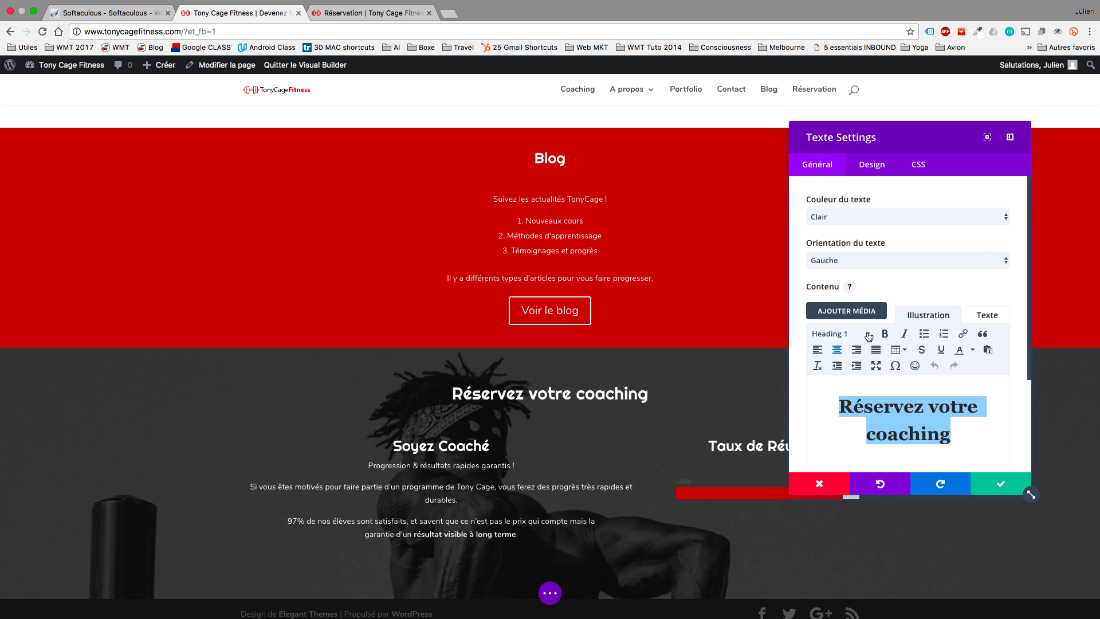
pyautogui.click(987, 316)
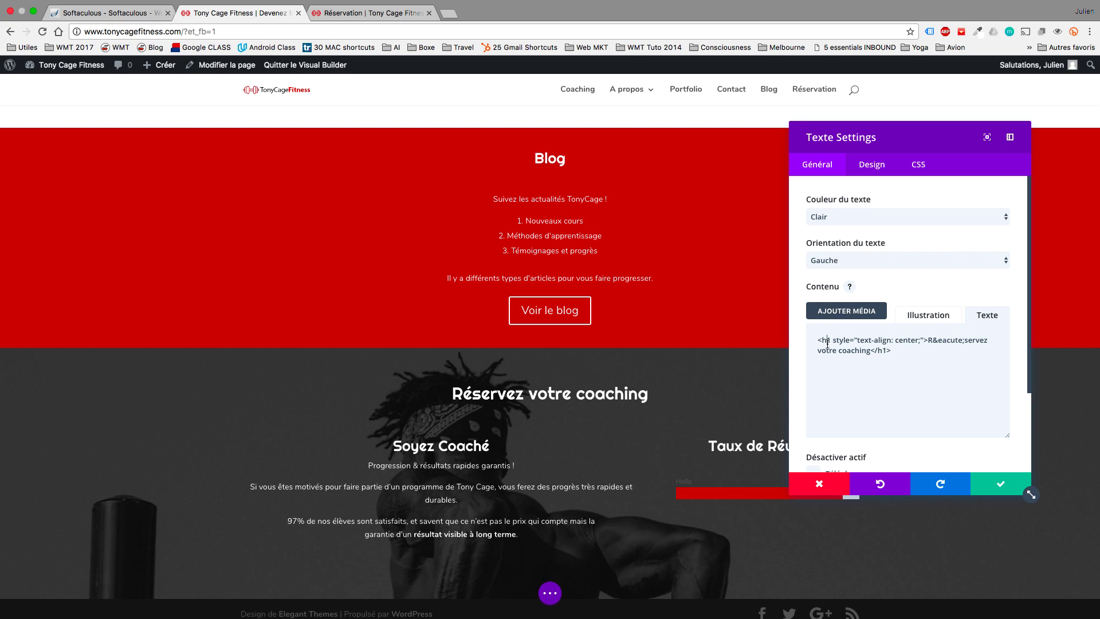
pyautogui.press('Delete')
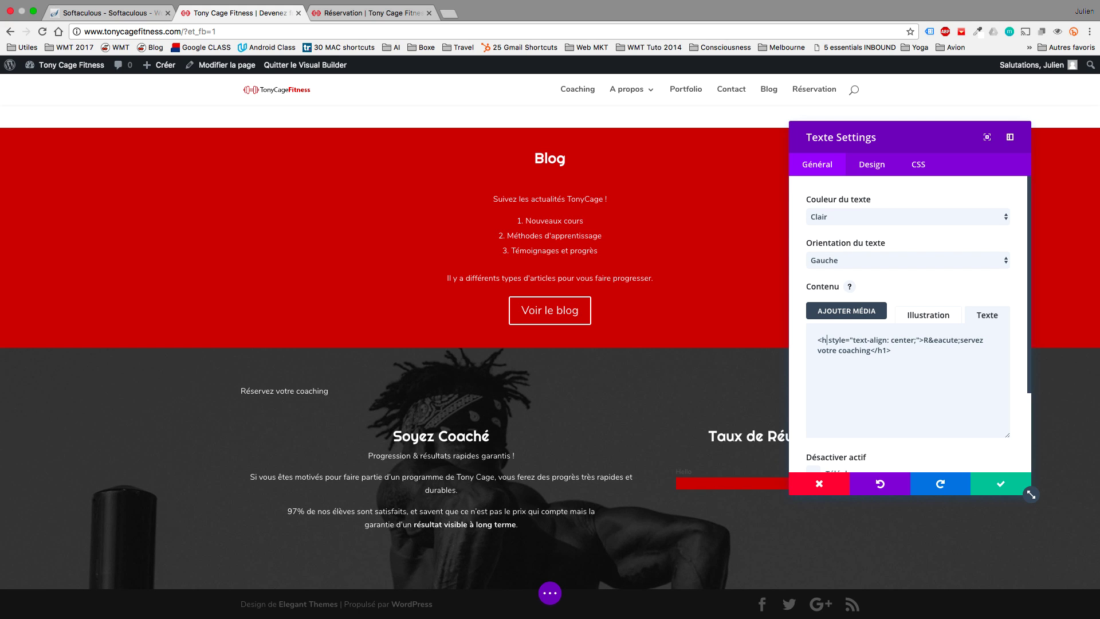
pyautogui.write('2')
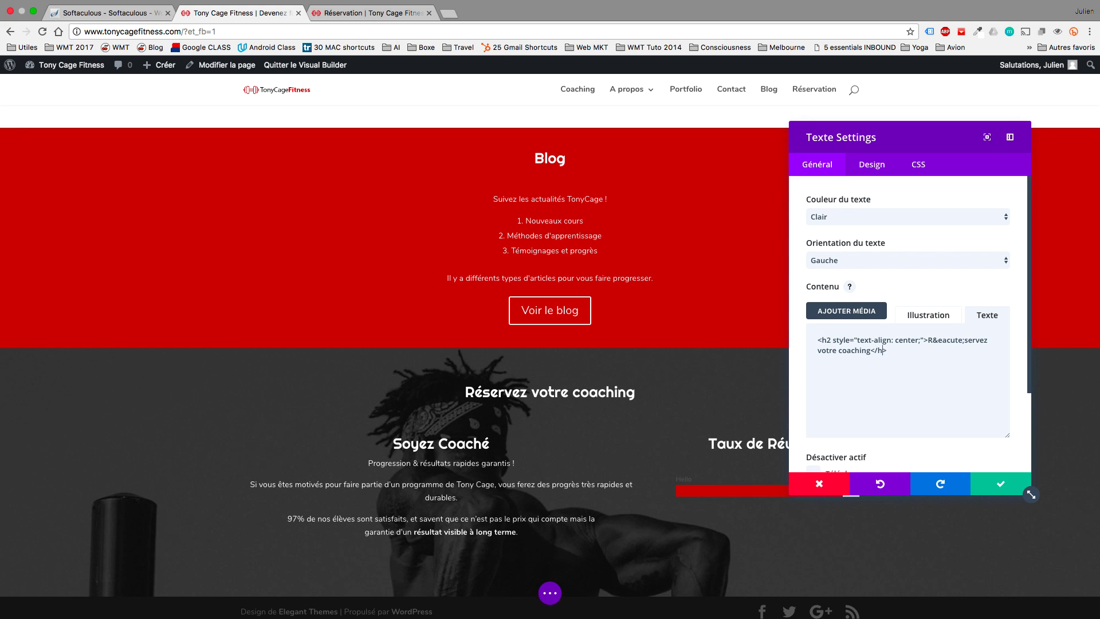
pyautogui.press('Escape')
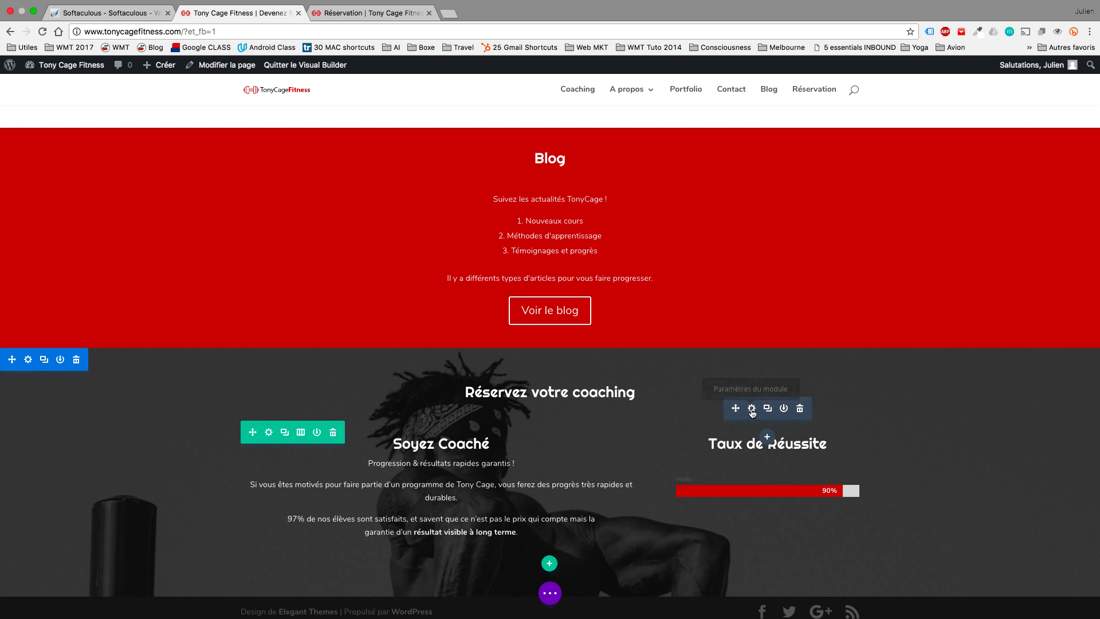
# Strip the opening and closing h1 tags from the Taux de Réussite text in HTML view.
pyautogui.click(752, 408)
pyautogui.click(903, 318)
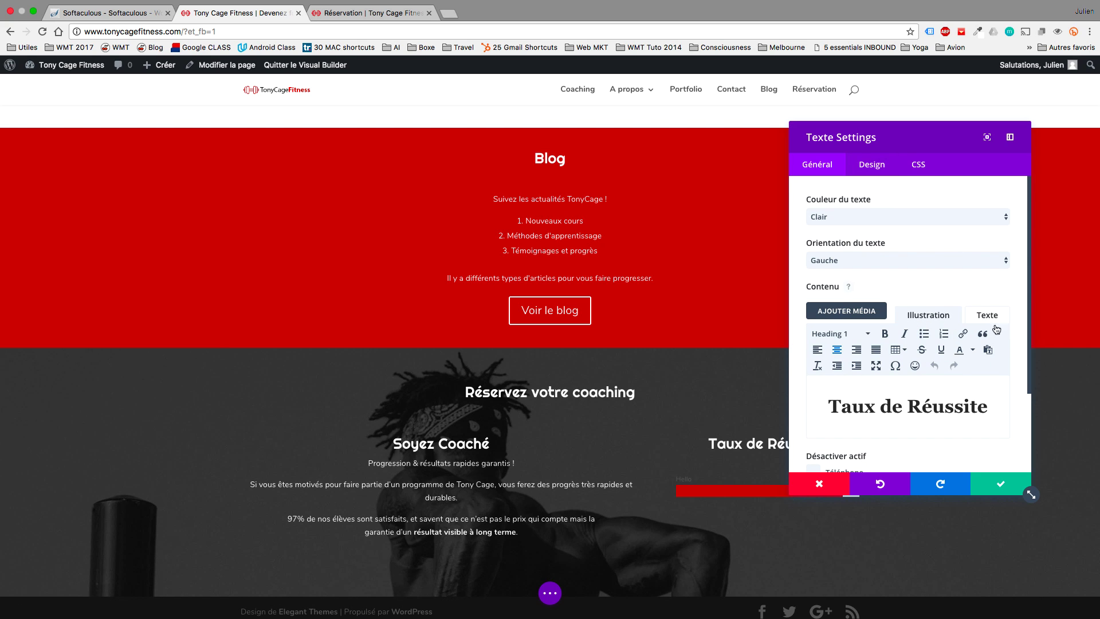
pyautogui.click(988, 316)
pyautogui.moveTo(929, 338); pyautogui.dragTo(815, 340)
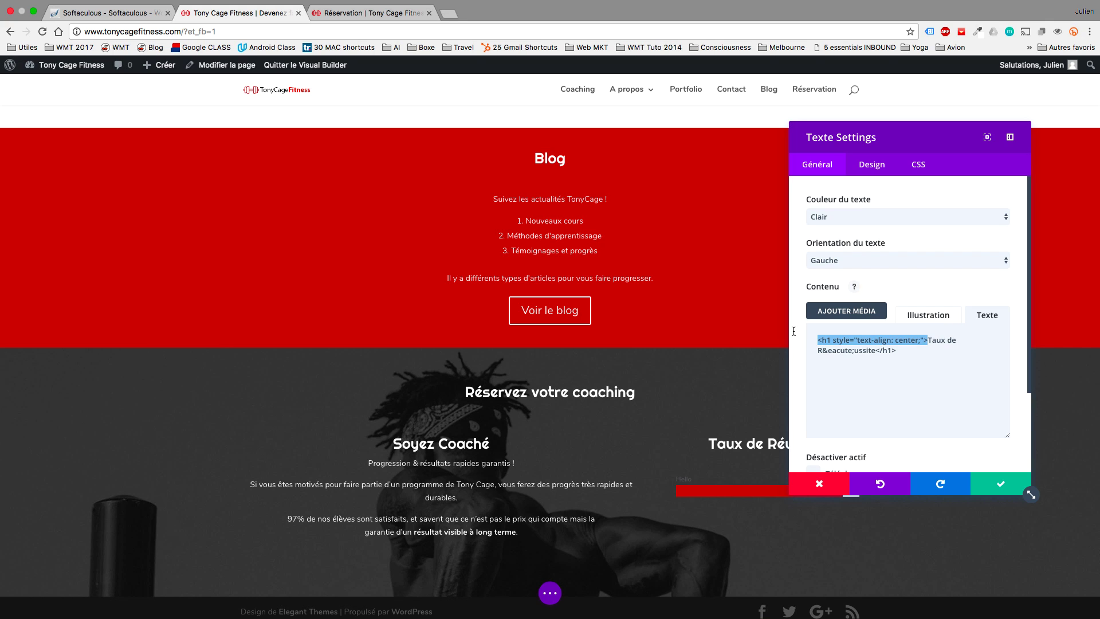
pyautogui.press('BackSpace')
pyautogui.moveTo(937, 340); pyautogui.dragTo(905, 339)
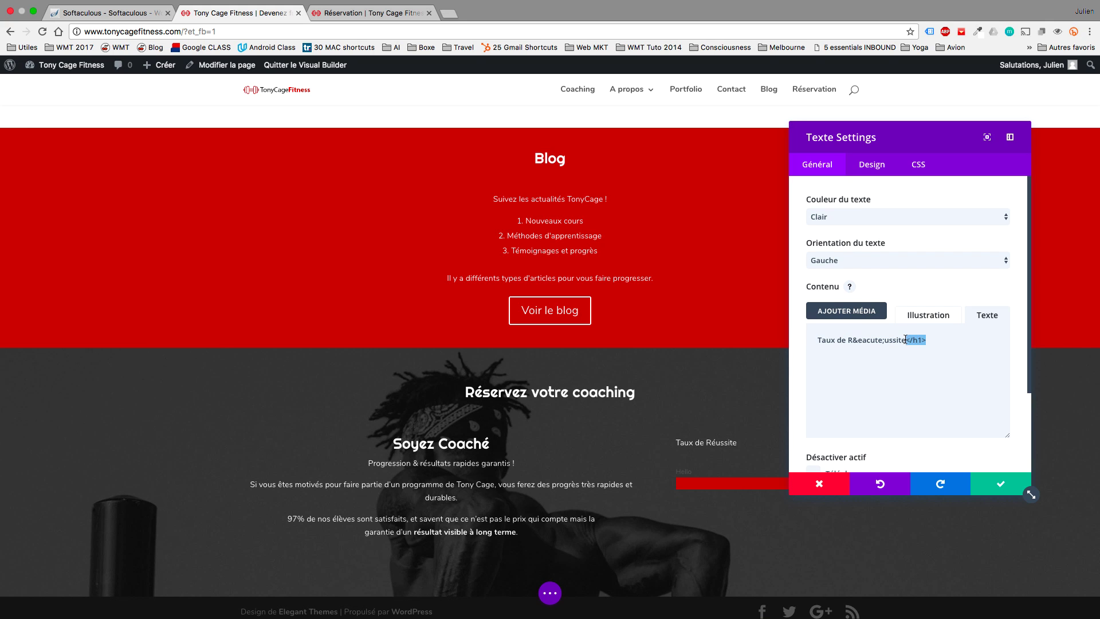
pyautogui.press('BackSpace')
# Set the Taux de Réussite text size to 24px, centre-align it, and save the module.
pyautogui.click(878, 164)
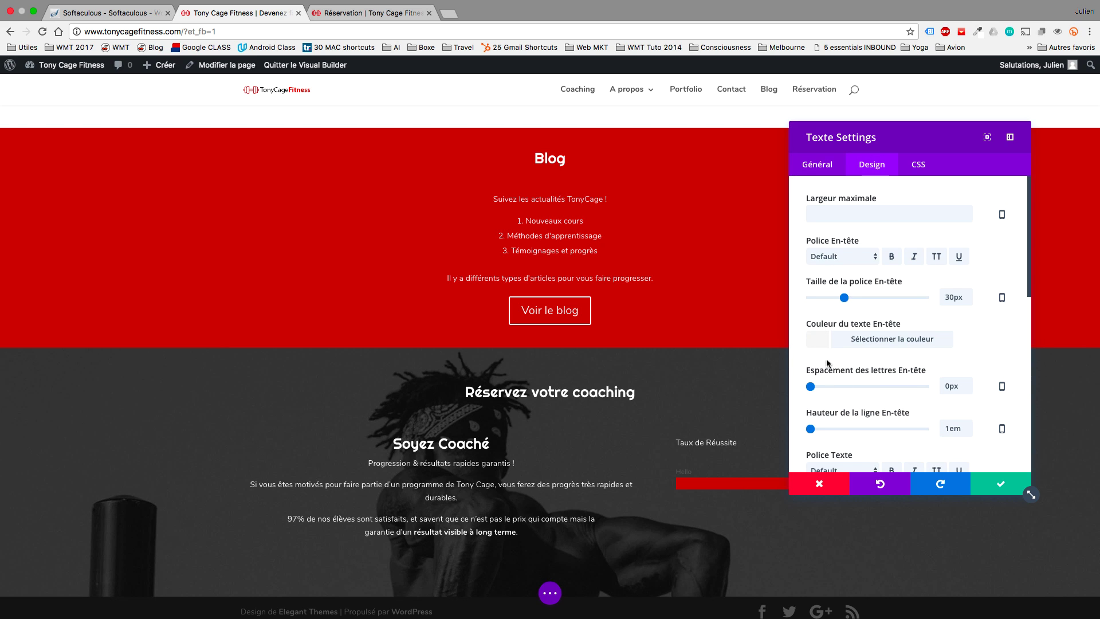
pyautogui.scroll(-3, 859, 356)
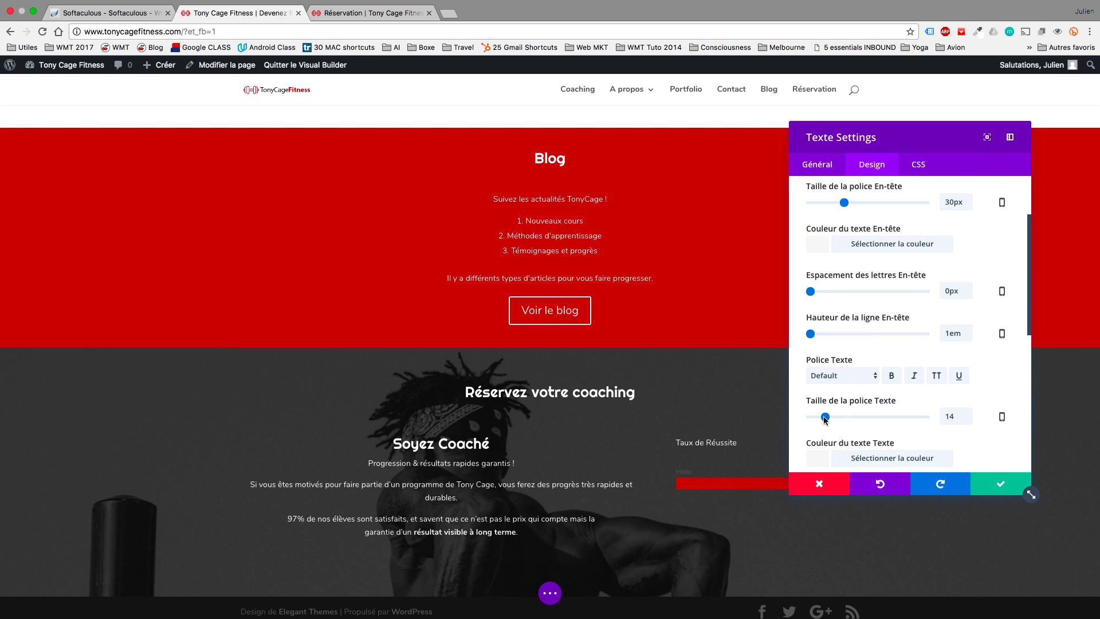
pyautogui.moveTo(825, 418); pyautogui.dragTo(840, 419)
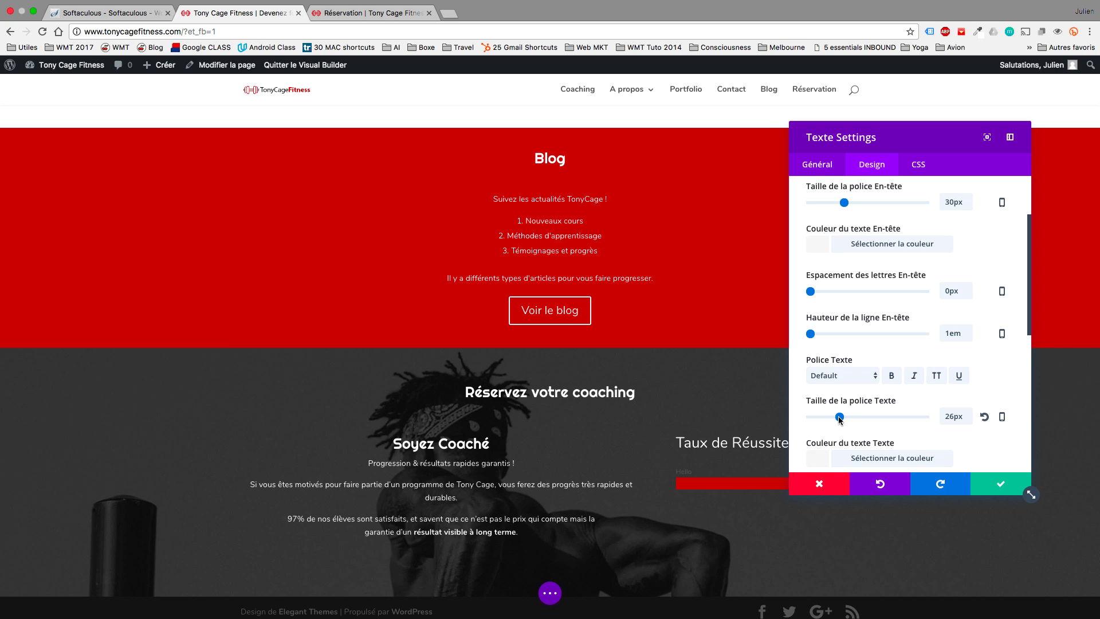
pyautogui.moveTo(838, 417); pyautogui.dragTo(836, 417)
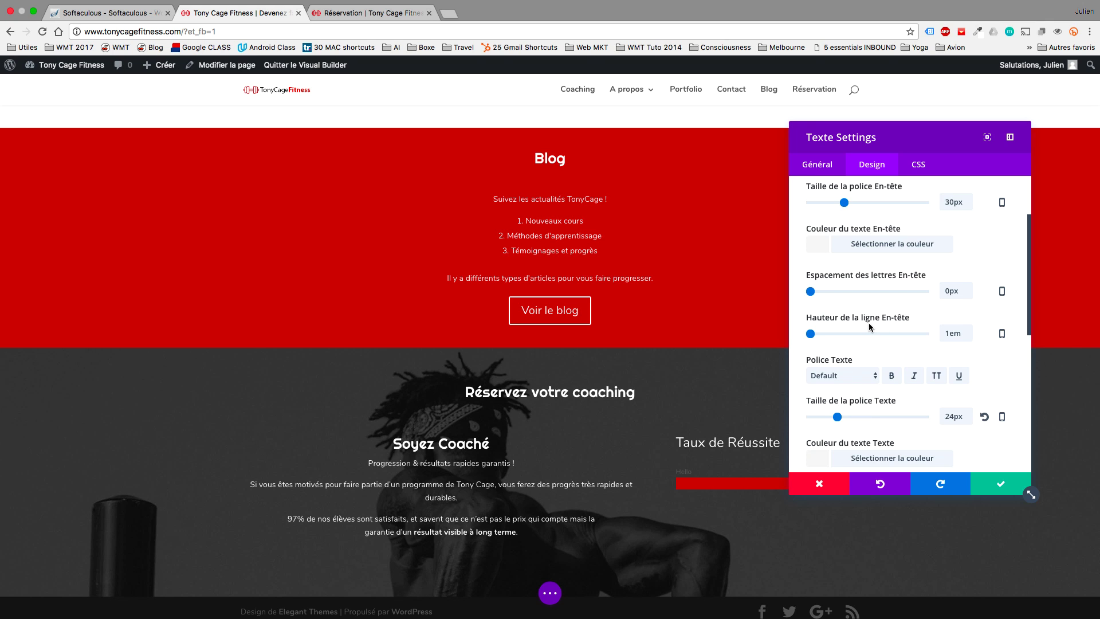
pyautogui.moveTo(954, 146); pyautogui.dragTo(447, 189)
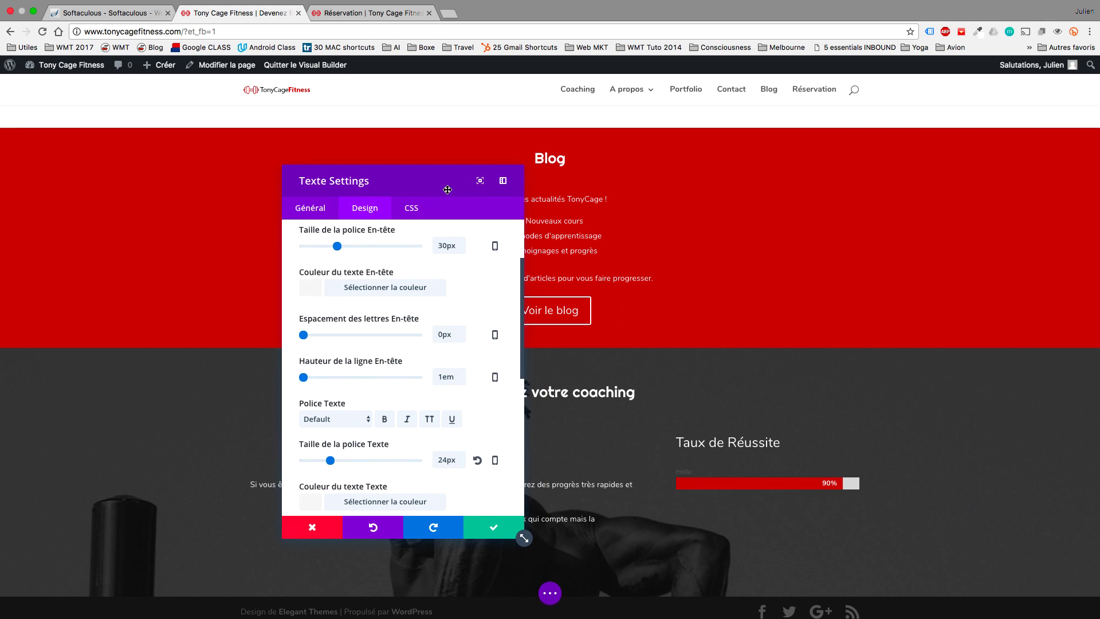
pyautogui.scroll(3, 419, 310)
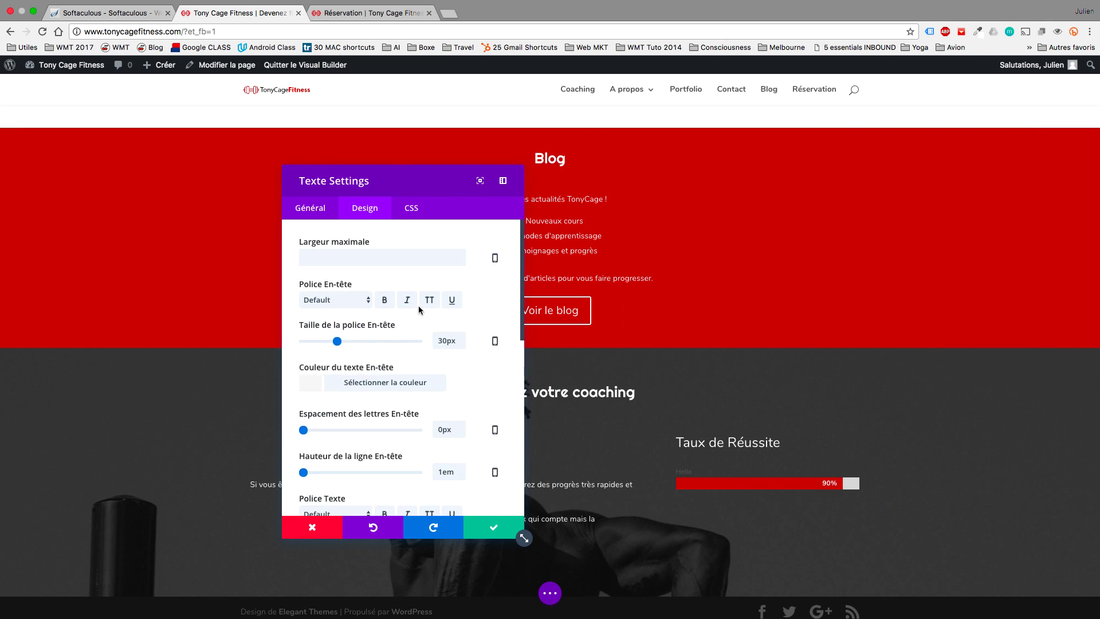
pyautogui.click(324, 209)
pyautogui.click(387, 303)
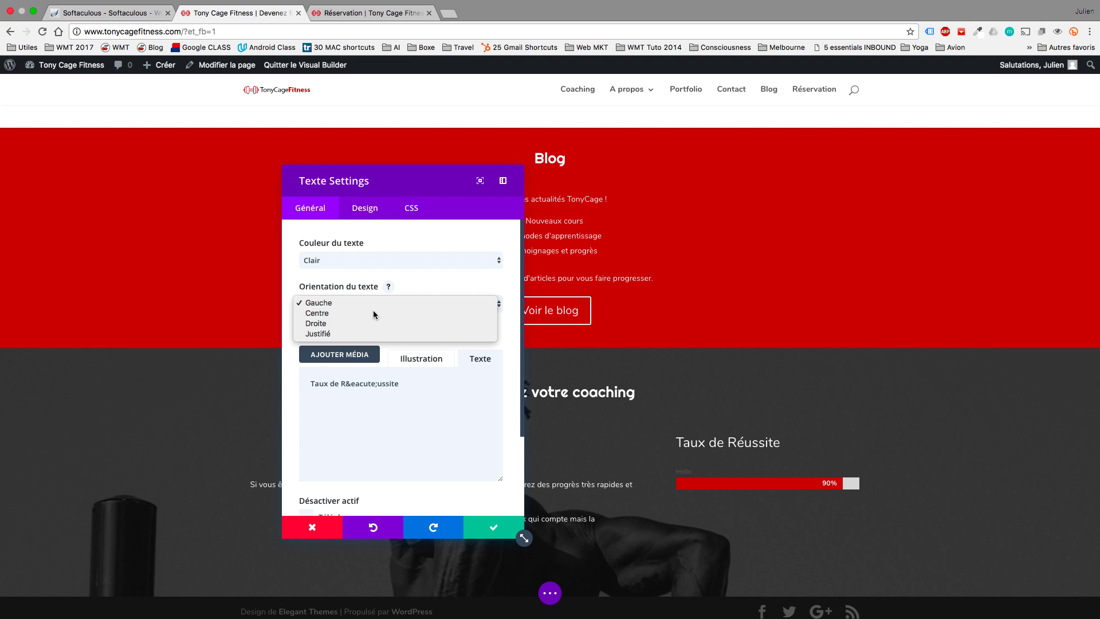
pyautogui.click(373, 314)
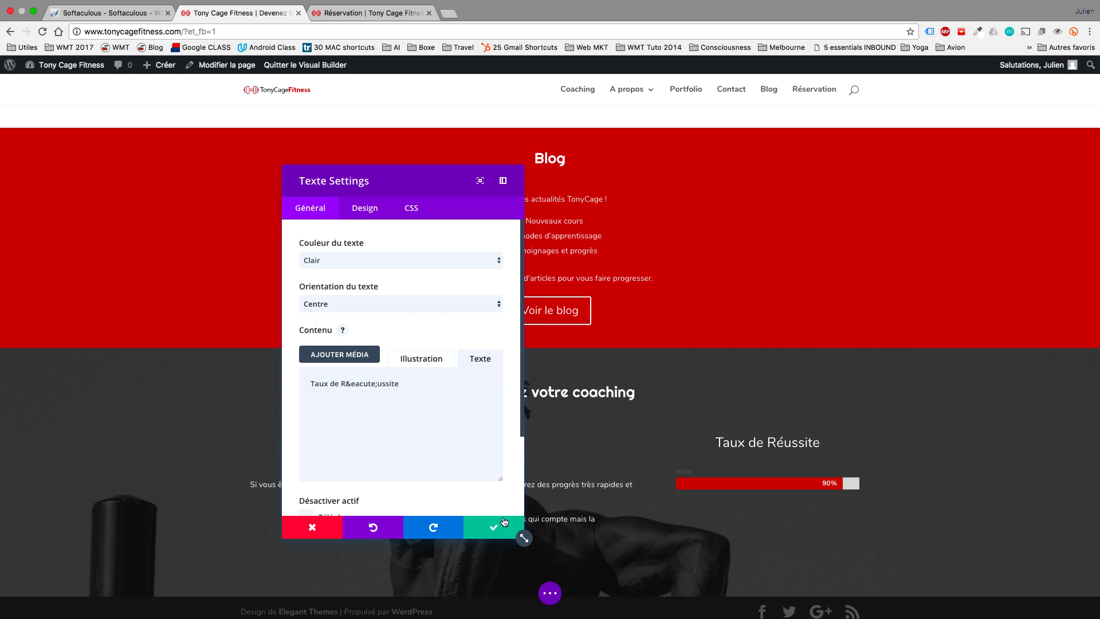
pyautogui.click(500, 526)
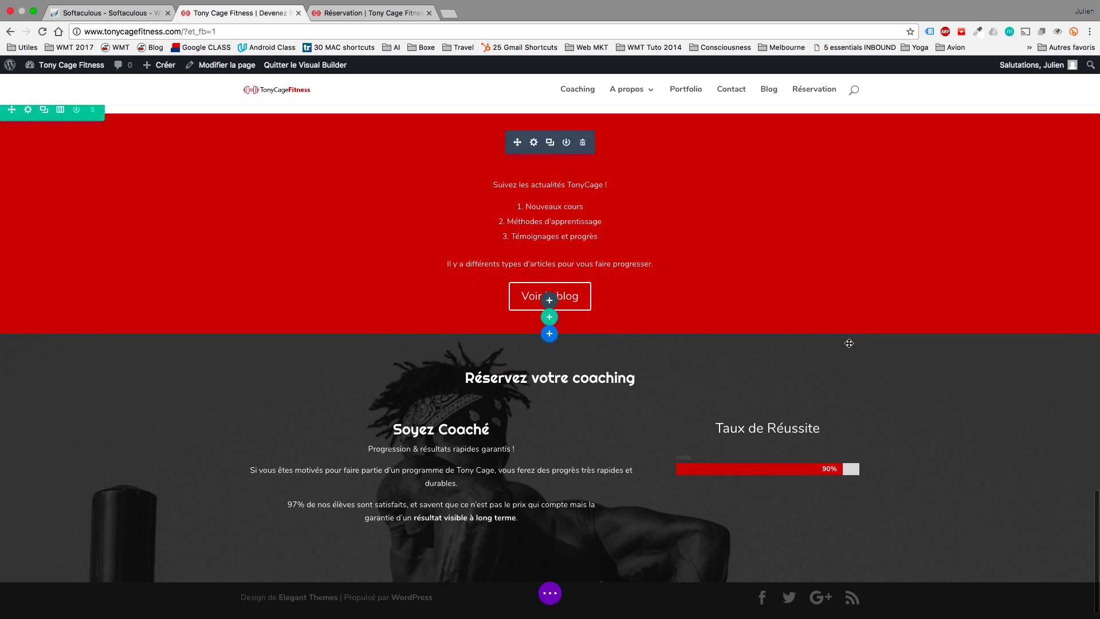
# Make the Hello bar's label colour white in its design settings.
pyautogui.click(751, 461)
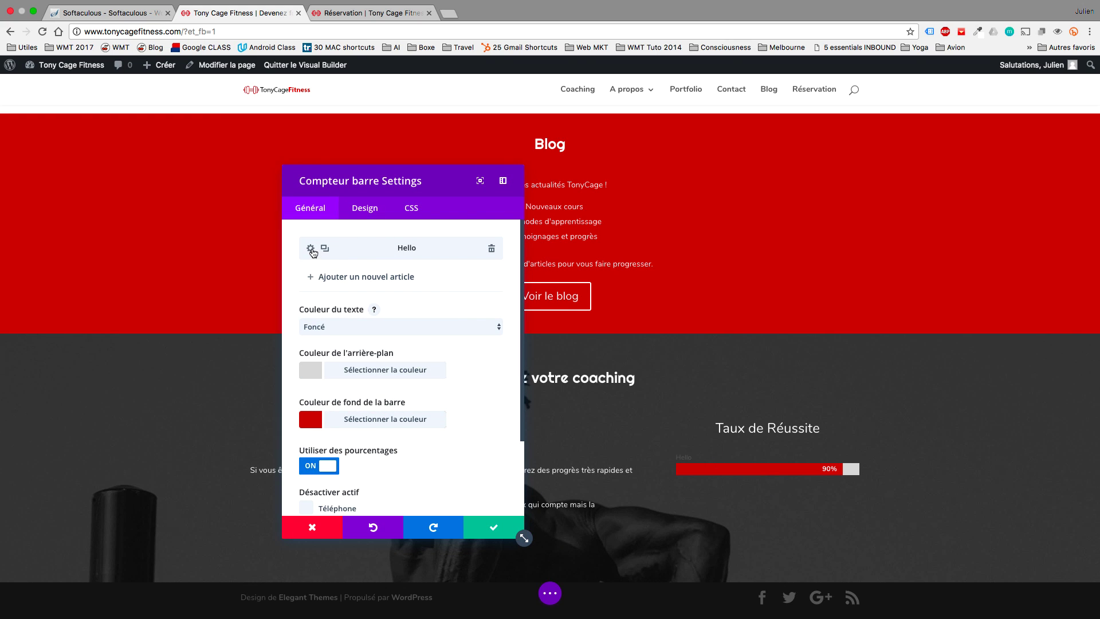
pyautogui.click(310, 248)
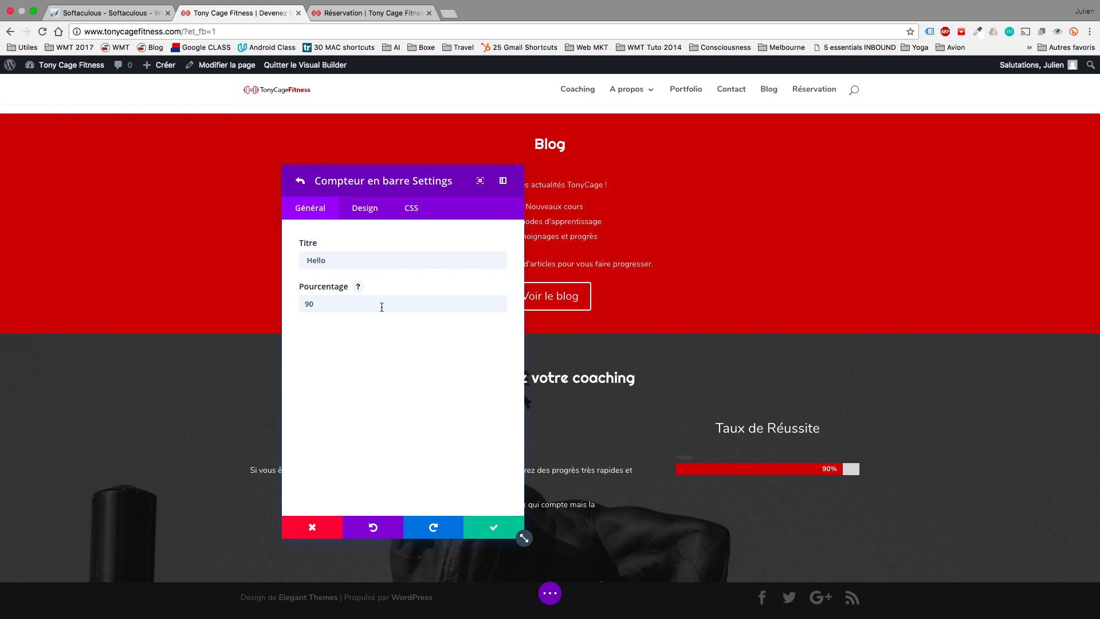
pyautogui.click(361, 213)
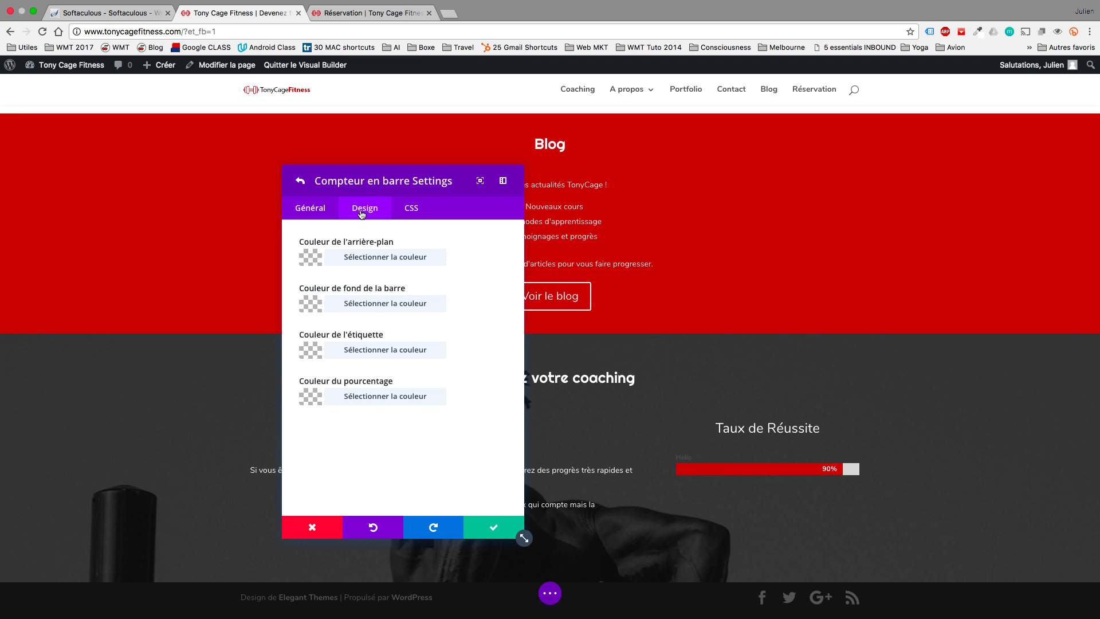
pyautogui.click(307, 351)
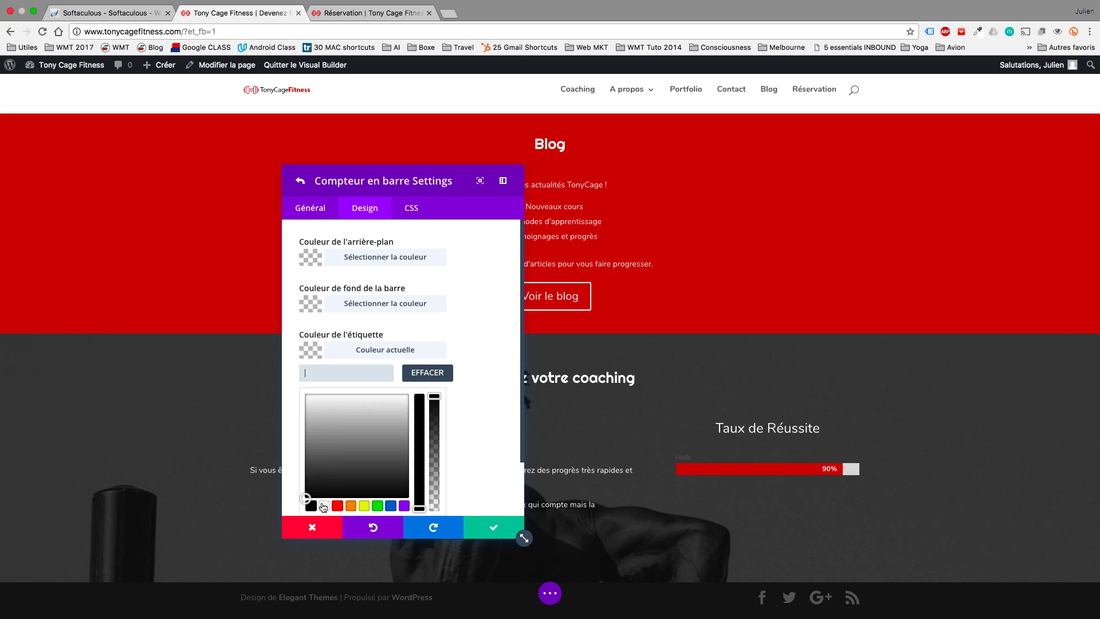
pyautogui.click(324, 507)
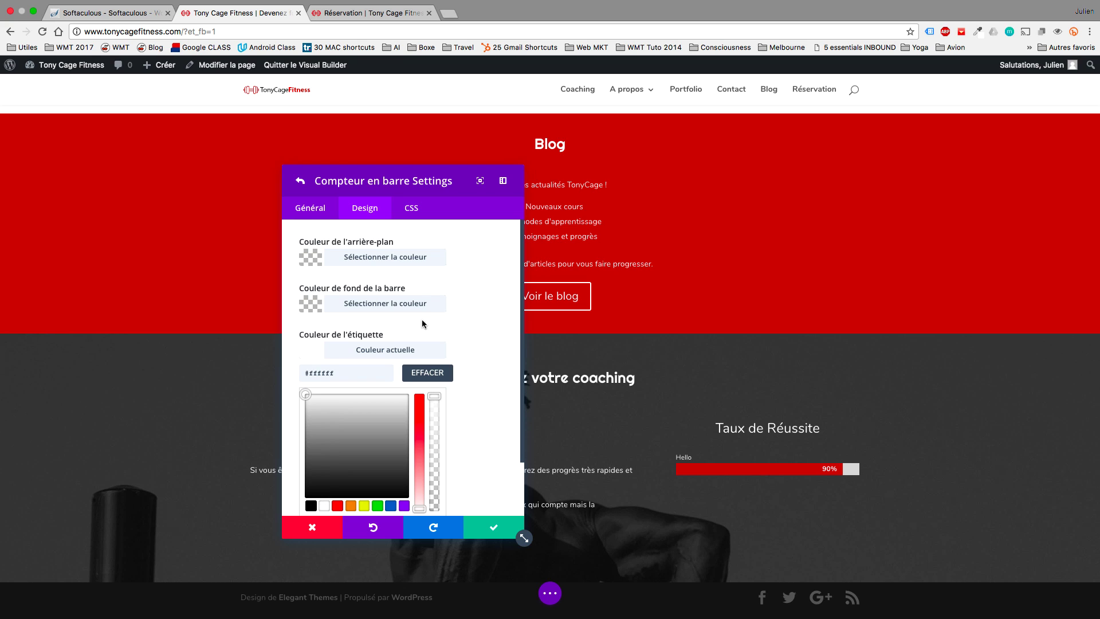
# Try orange, yellow and blue bar fills, then clear the fill back to default red.
pyautogui.click(302, 304)
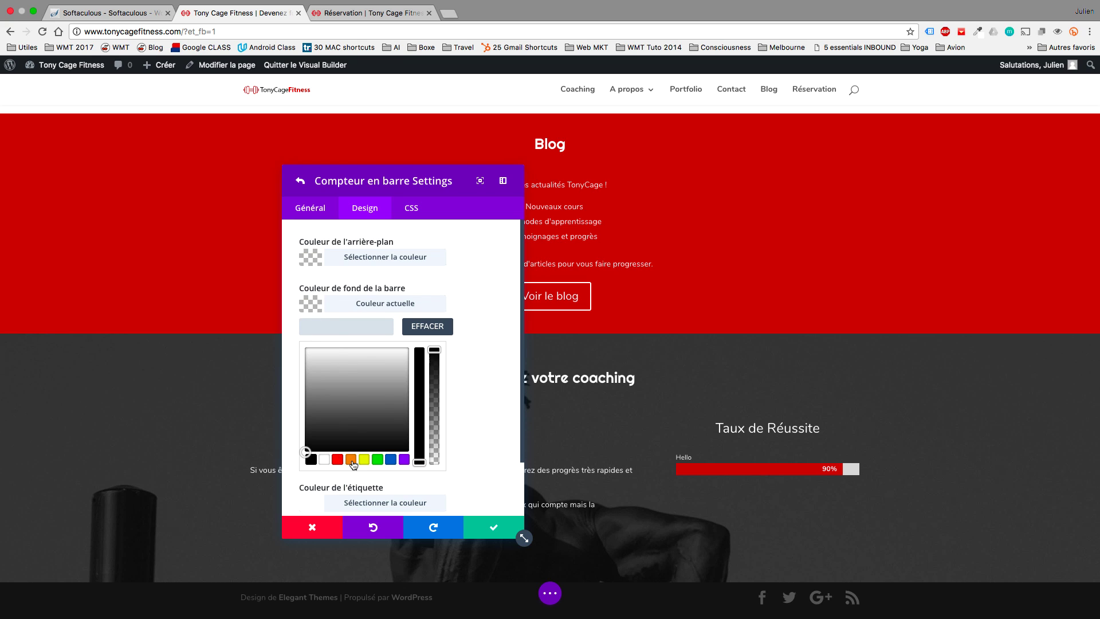
pyautogui.click(351, 459)
pyautogui.click(365, 459)
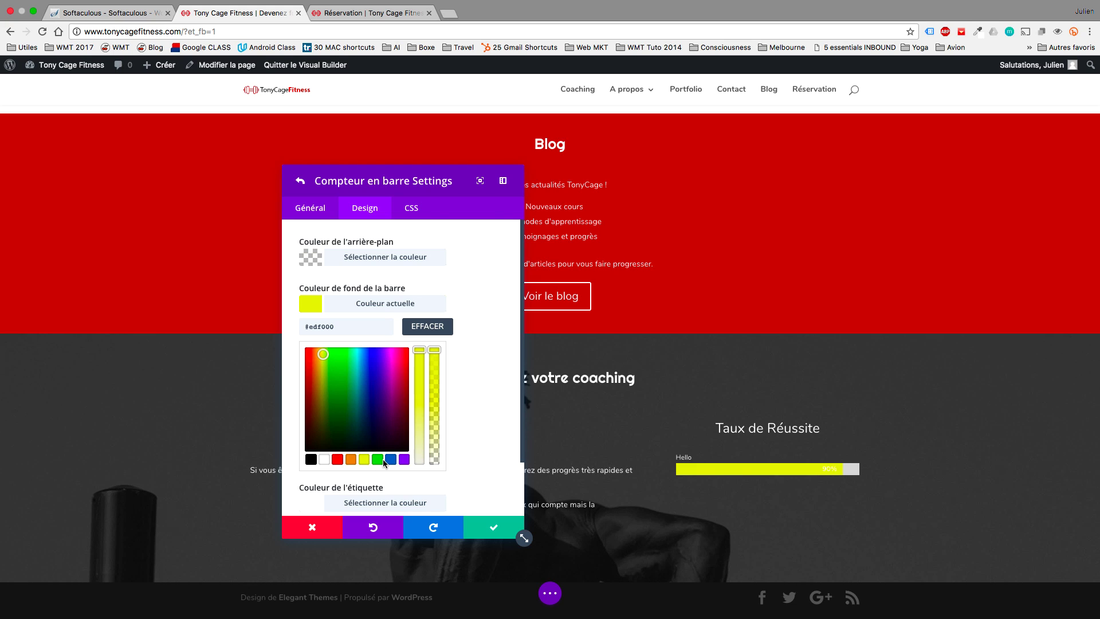
pyautogui.click(390, 459)
pyautogui.click(447, 334)
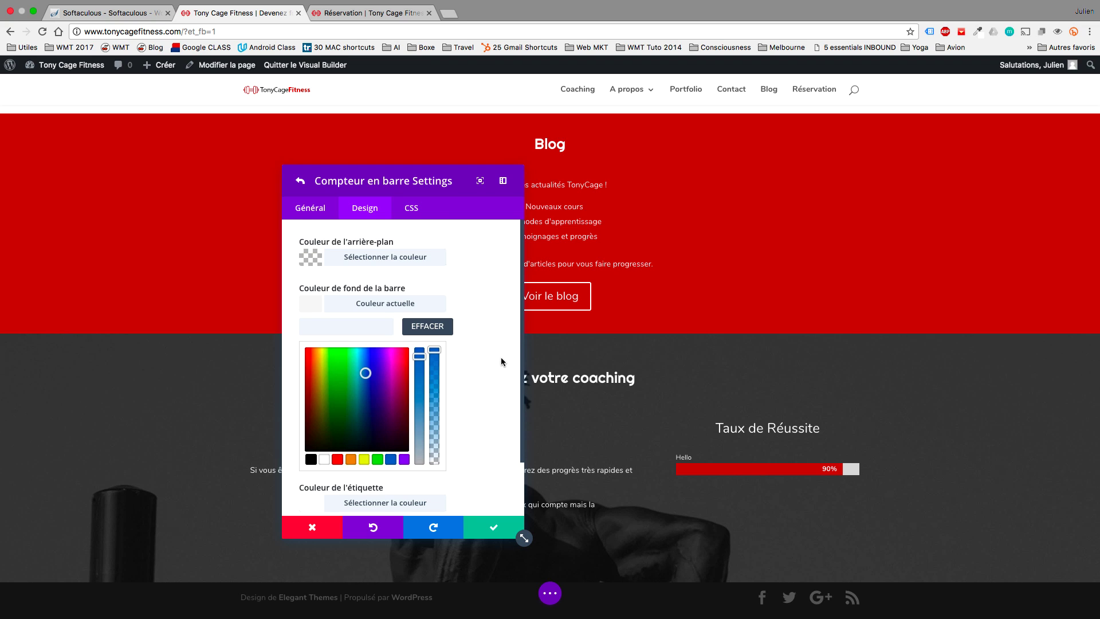
# Try orange, green and black percentage colours, then clear it back to the default.
pyautogui.scroll(-3, 462, 319)
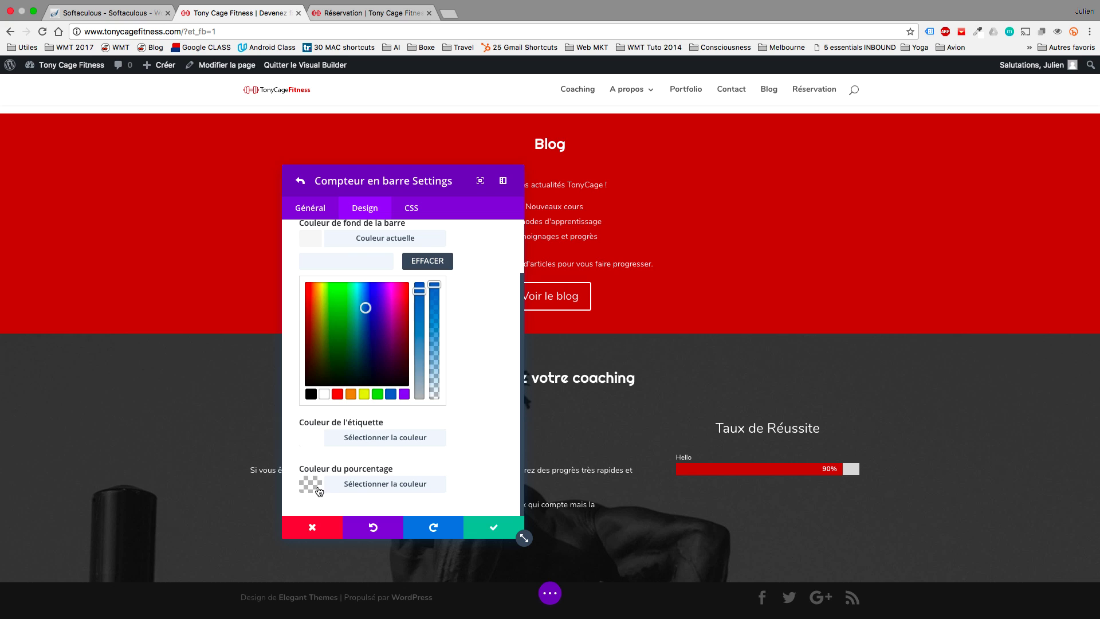
pyautogui.click(318, 488)
pyautogui.click(350, 487)
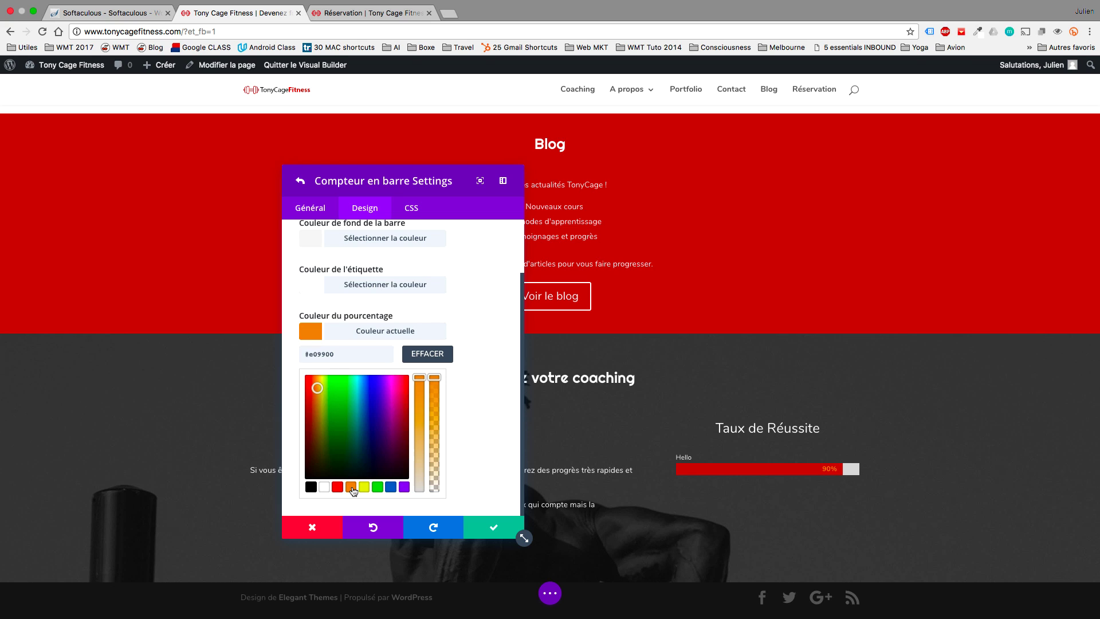
pyautogui.click(376, 488)
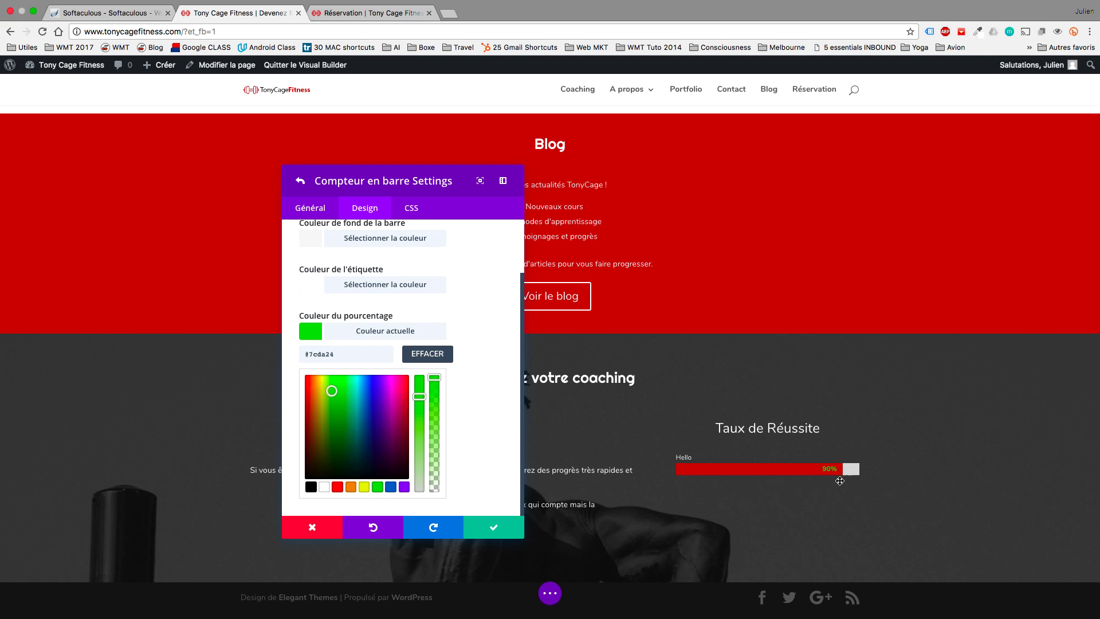
pyautogui.click(311, 487)
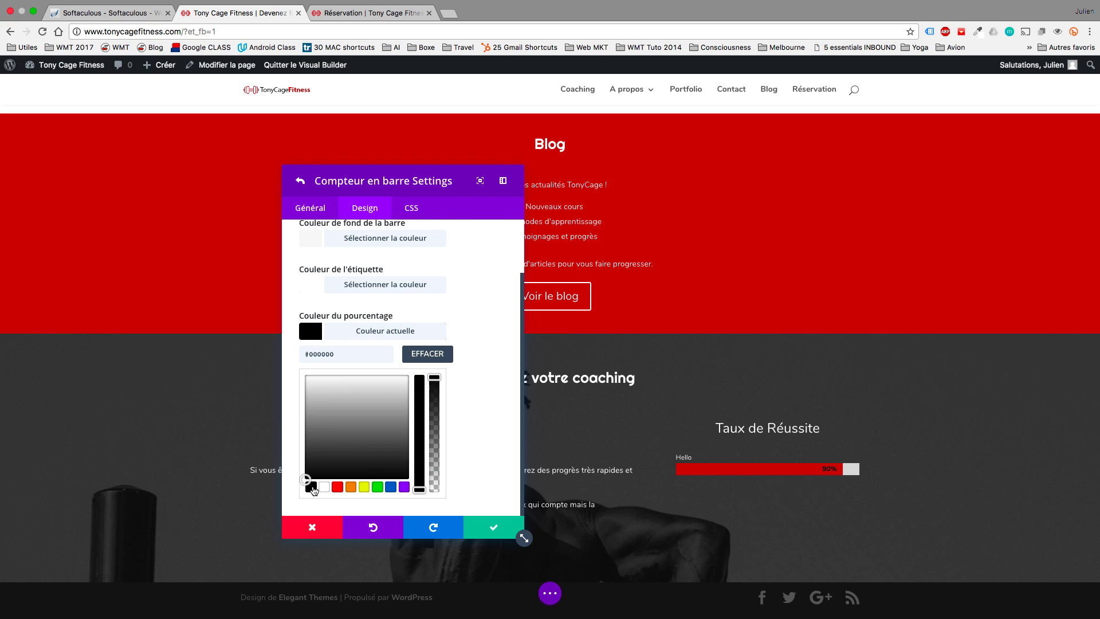
pyautogui.click(440, 353)
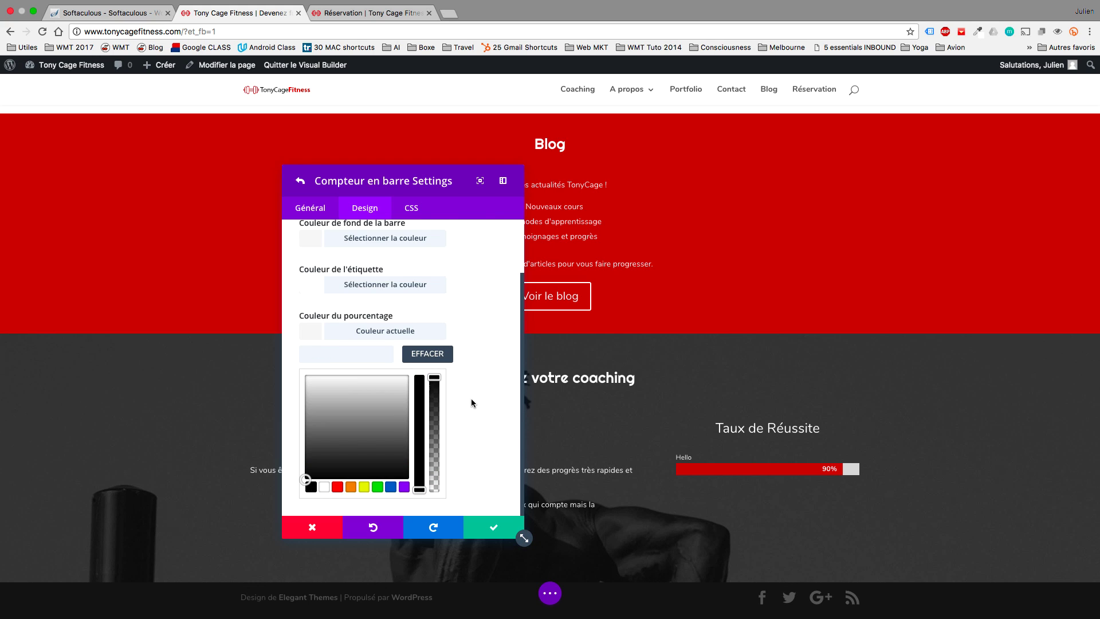
pyautogui.click(322, 213)
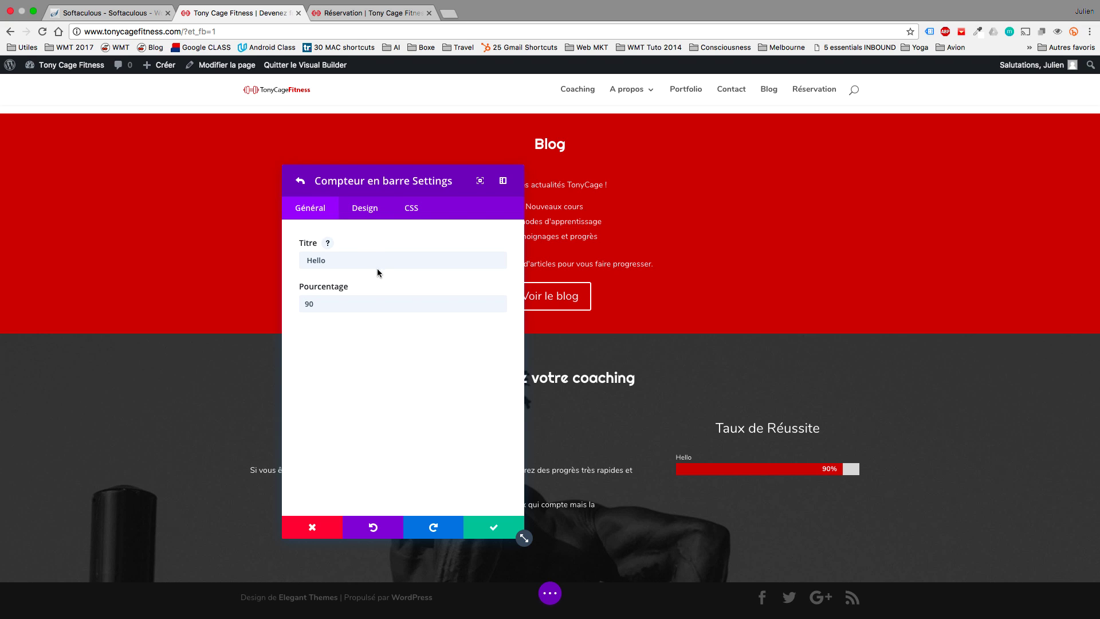
# Rename the Hello bar to 'Perte de Poids' and duplicate it twice.
pyautogui.moveTo(371, 259); pyautogui.dragTo(280, 258)
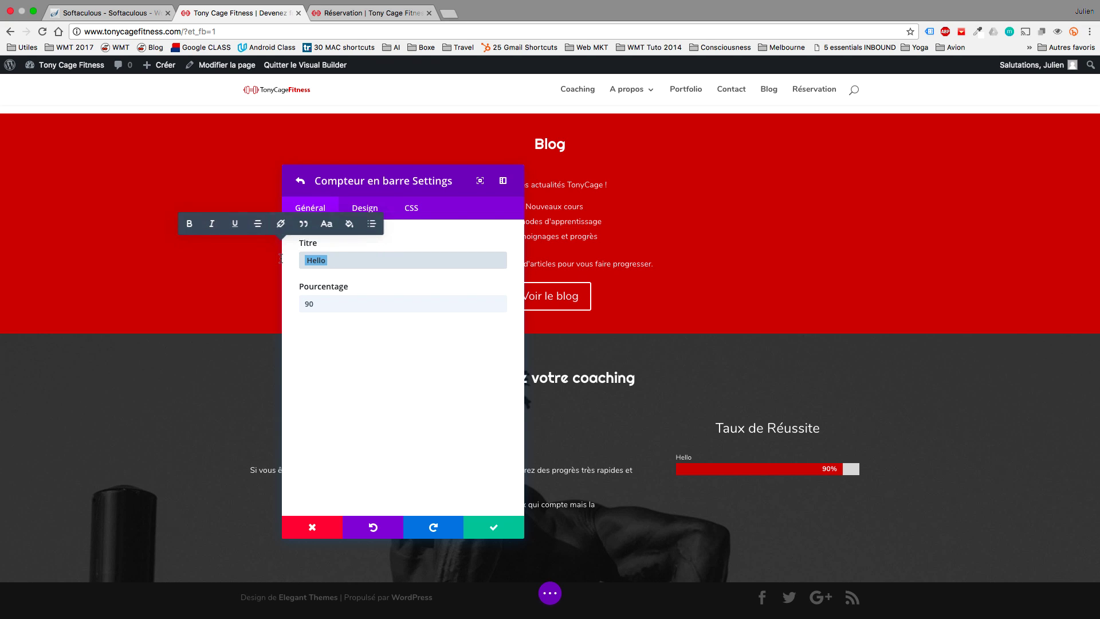
pyautogui.write('Perte de Poids')
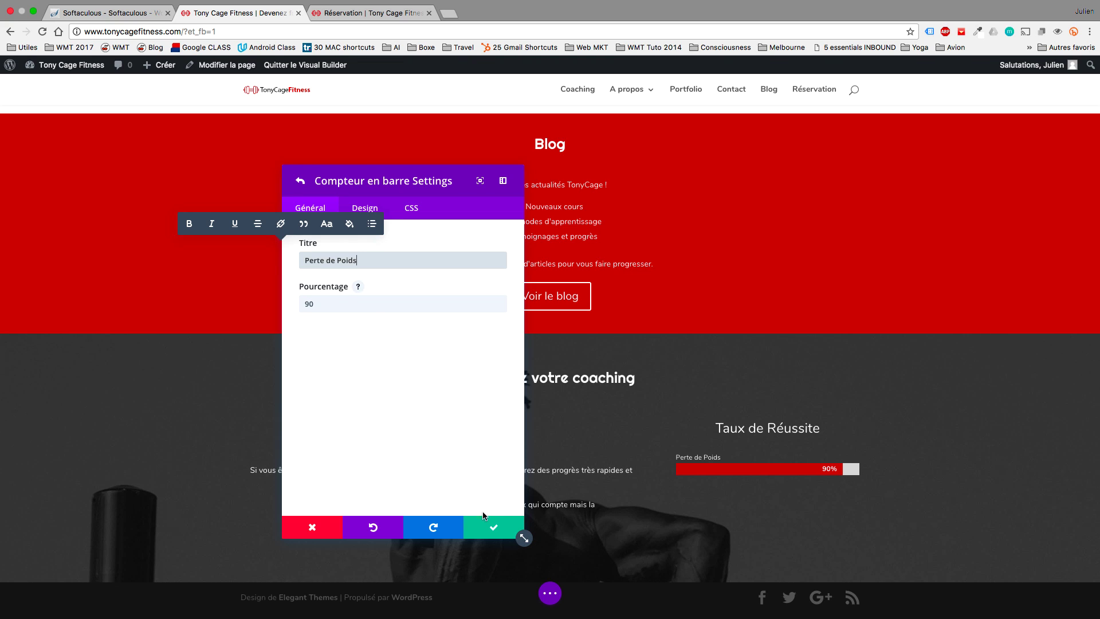
pyautogui.click(486, 523)
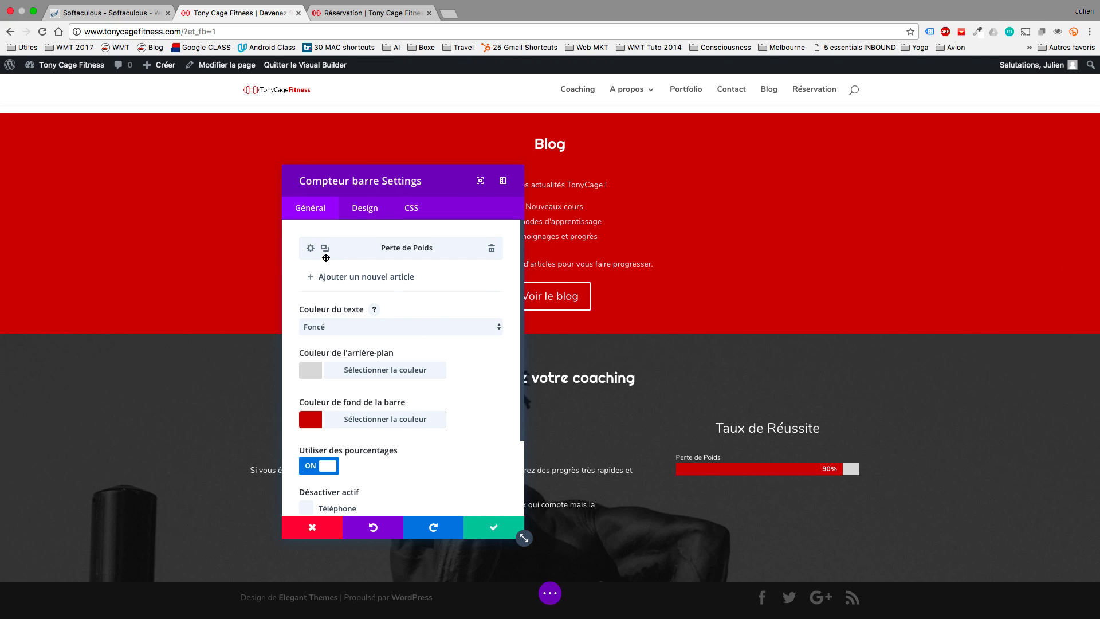
pyautogui.click(310, 248)
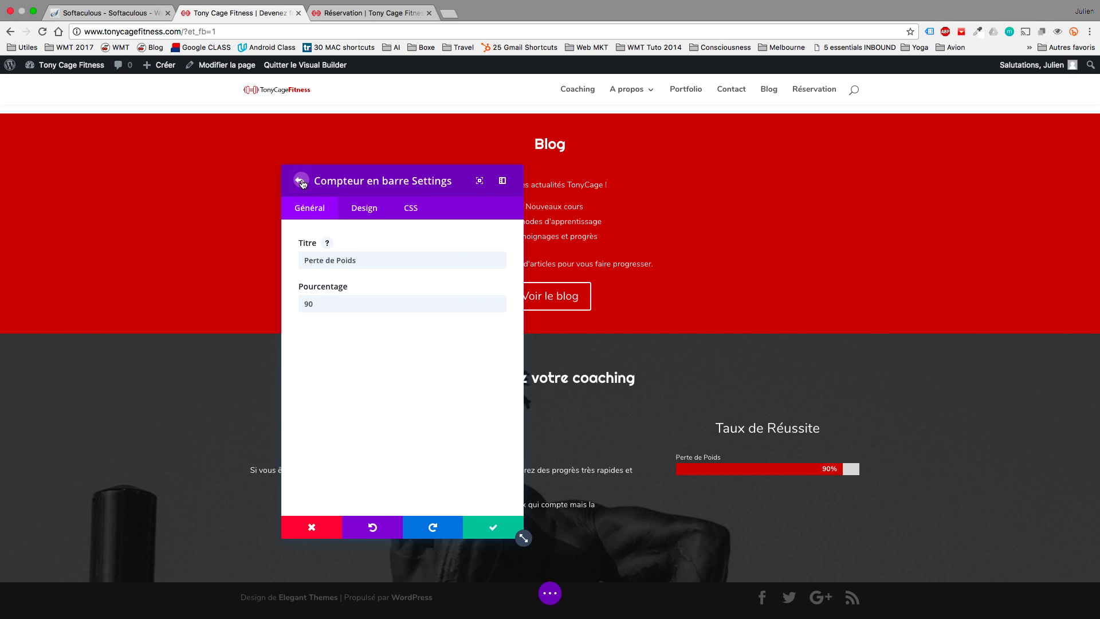
pyautogui.click(302, 182)
pyautogui.click(324, 251)
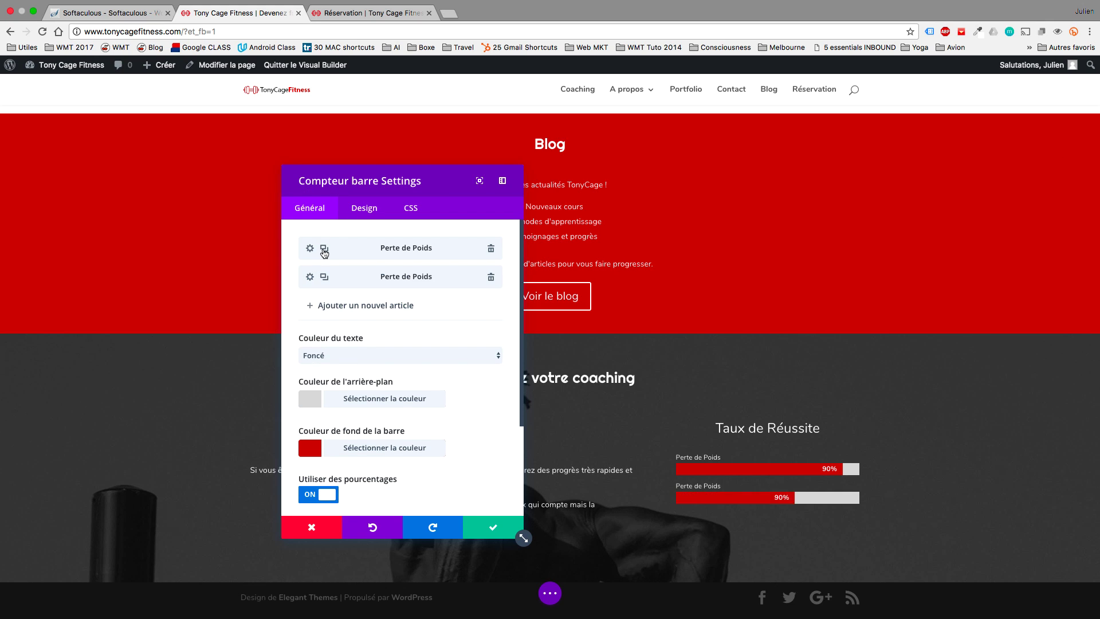
pyautogui.click(324, 251)
# Set the second bar to 'Meilleure Endurance' at 100%.
pyautogui.click(310, 277)
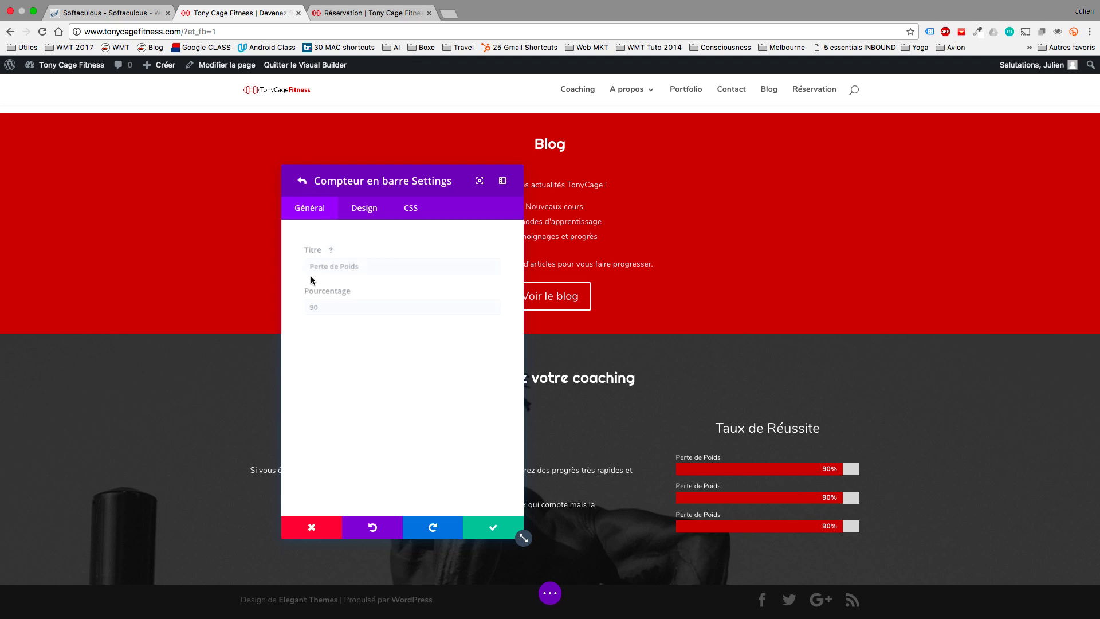
pyautogui.moveTo(325, 301); pyautogui.dragTo(238, 294)
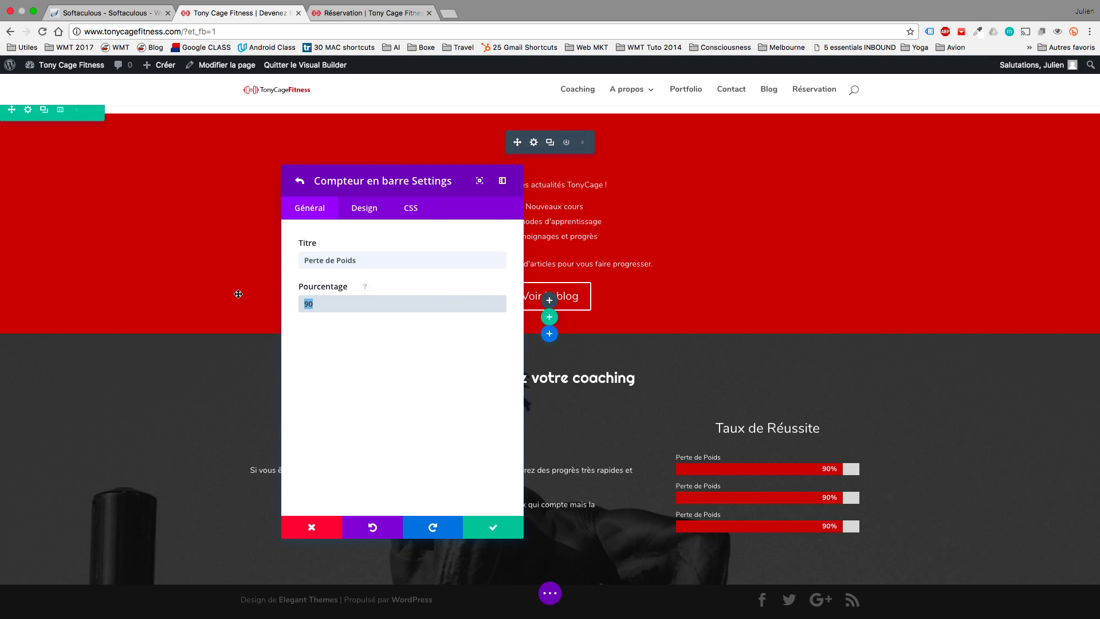
pyautogui.write('100')
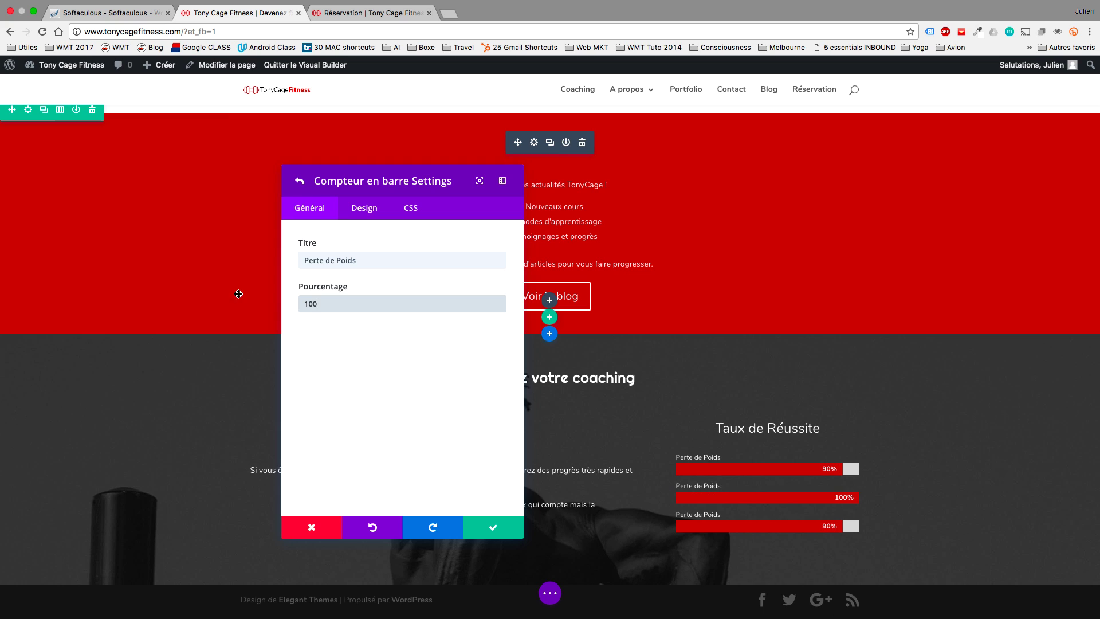
pyautogui.click(356, 260)
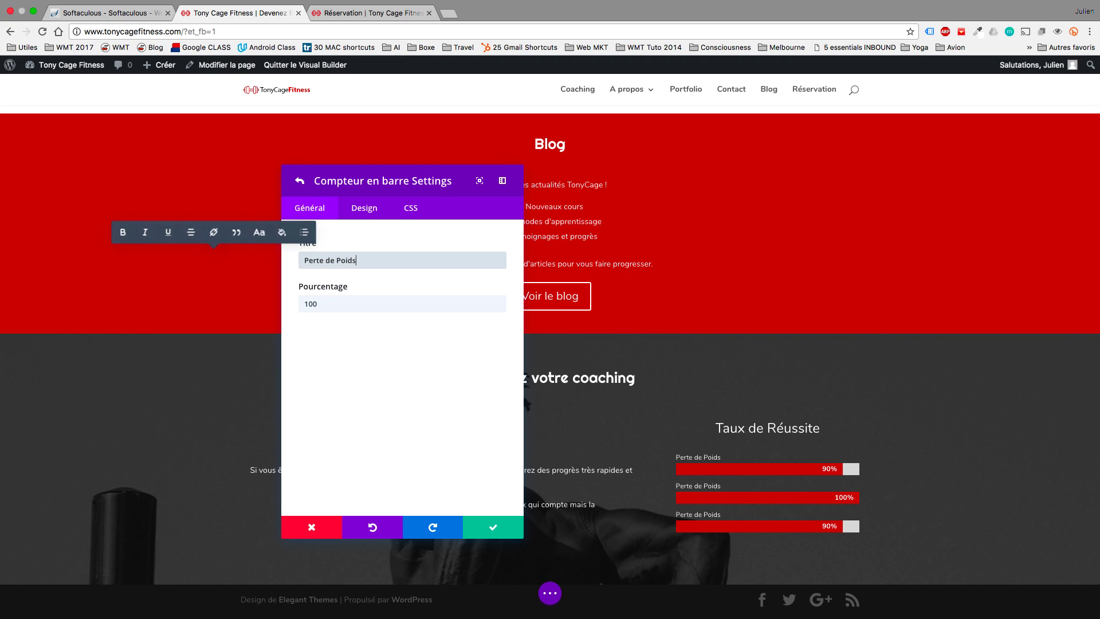
pyautogui.press('super+a')
pyautogui.write('M')
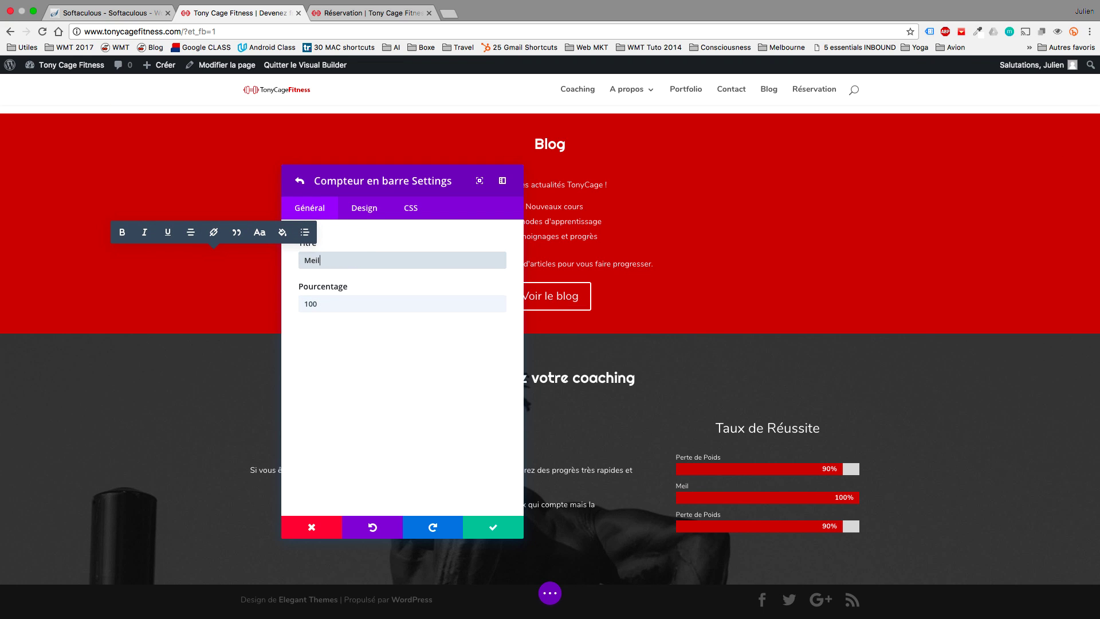
pyautogui.write('eilleure Endurance')
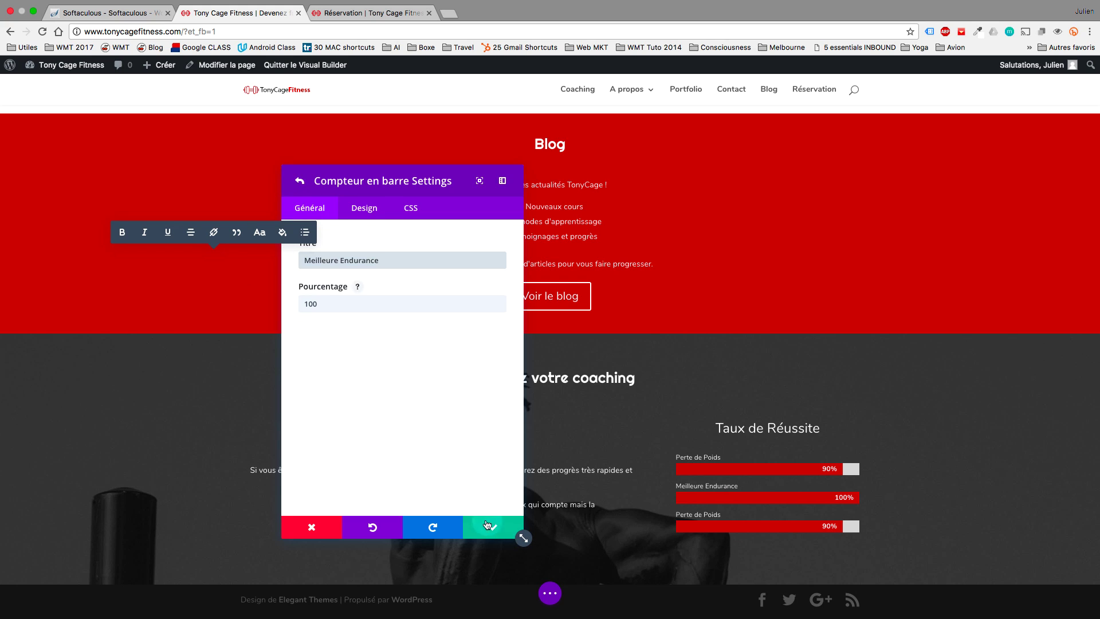
pyautogui.click(491, 527)
# Set the third bar to 'Musculation' at 98%.
pyautogui.click(309, 305)
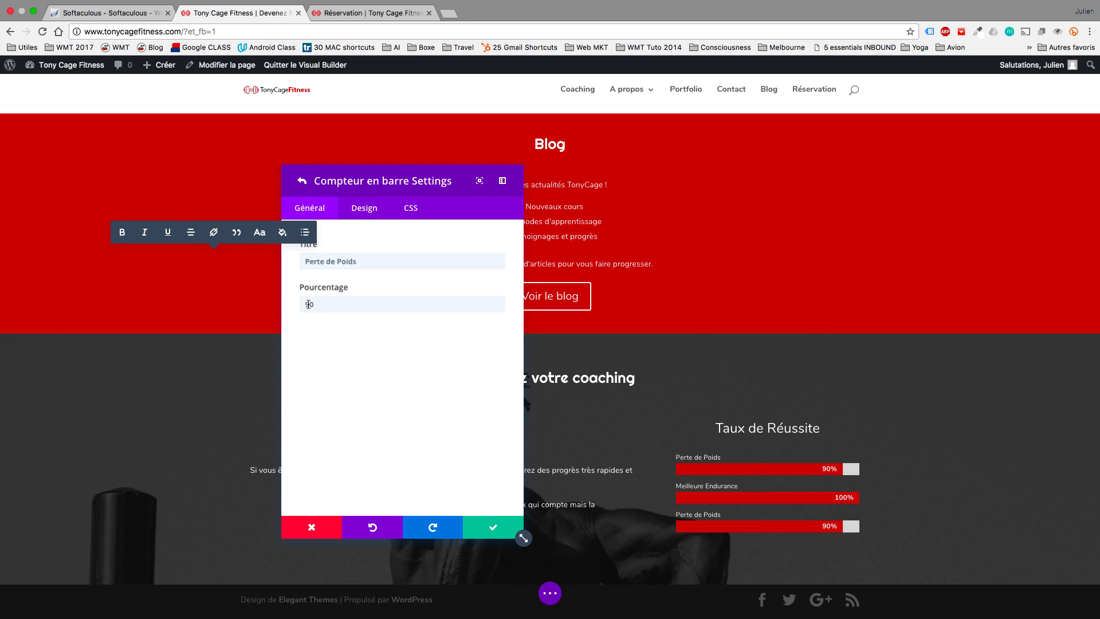
pyautogui.tripleClick(384, 261)
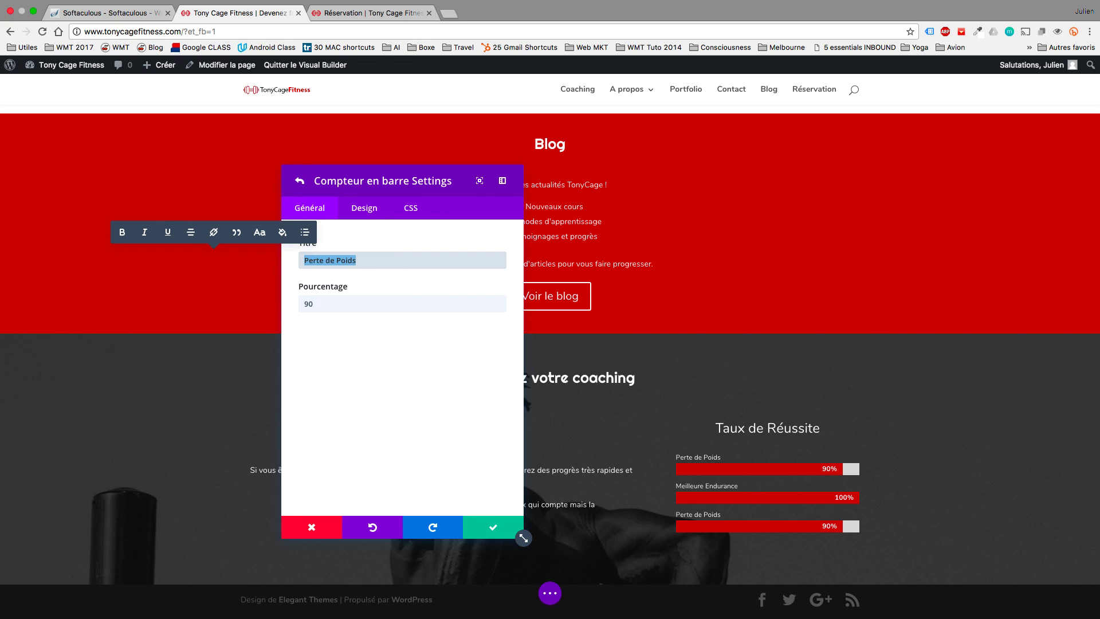
pyautogui.write('Musculation')
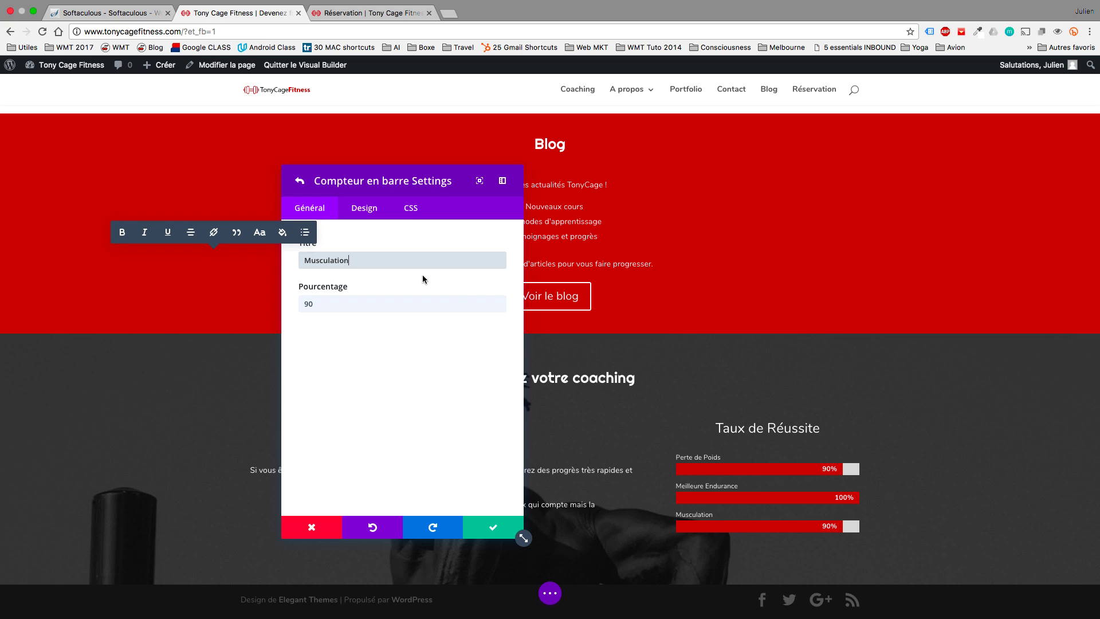
pyautogui.click(403, 305)
pyautogui.press('BackSpace')
pyautogui.write('8')
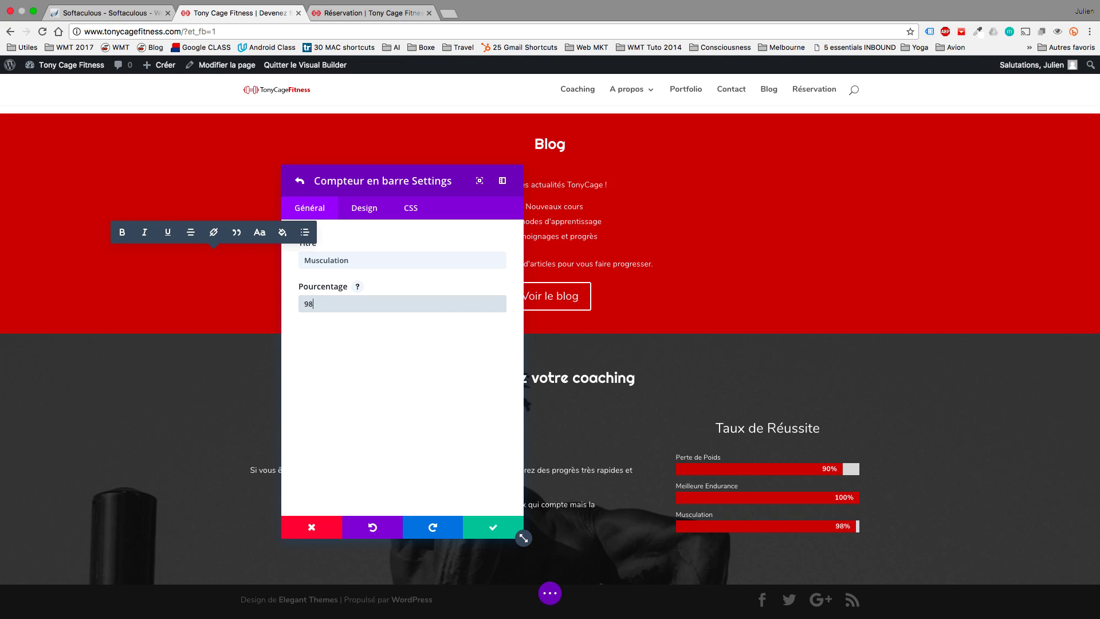
pyautogui.click(350, 212)
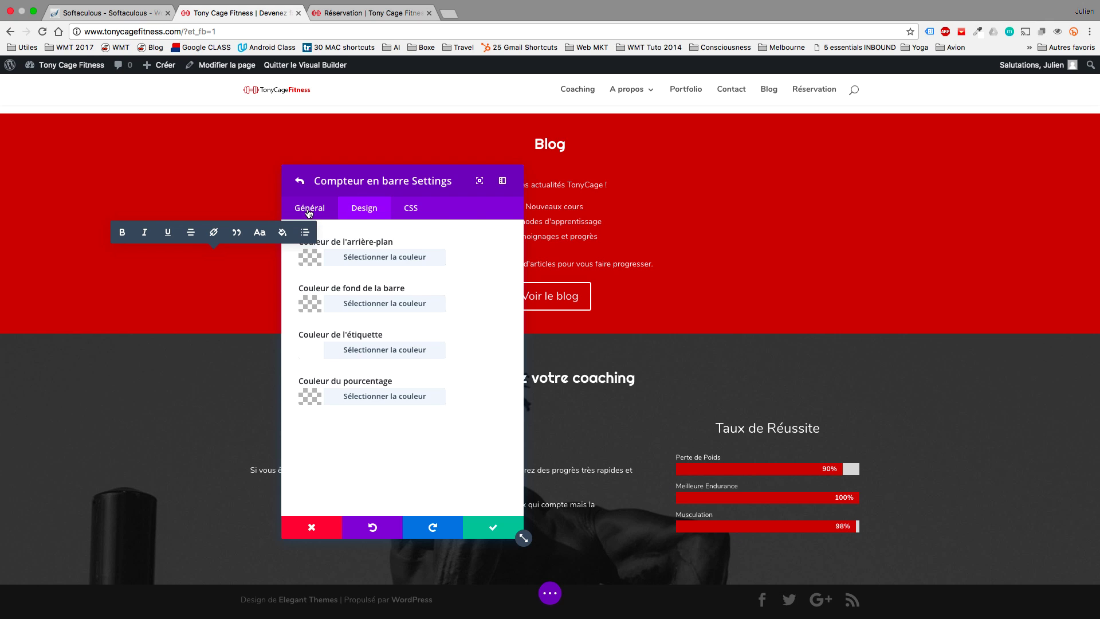
# Set the bar counter's Rayon de la bordure to 6px, leaving percentage display on.
pyautogui.click(300, 182)
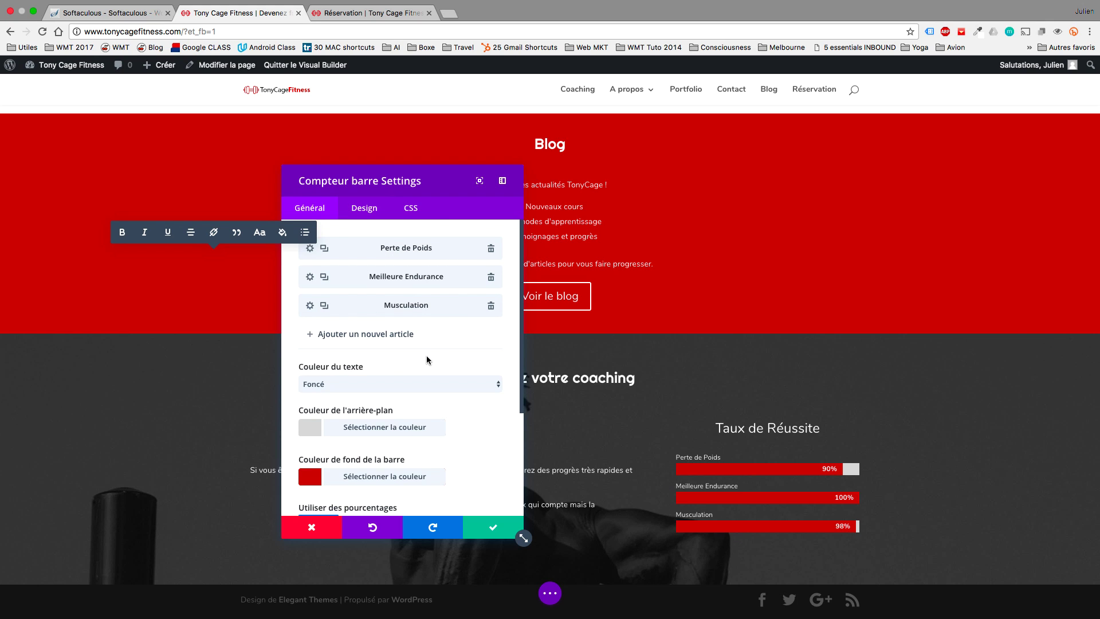
pyautogui.scroll(-5, 426, 358)
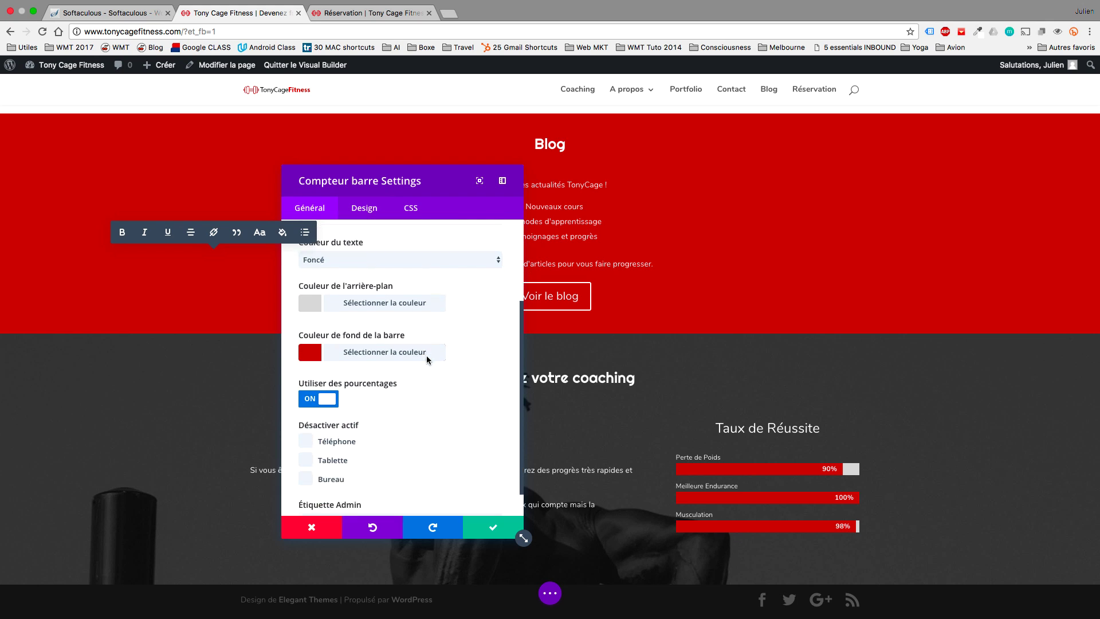
pyautogui.scroll(1, 426, 356)
pyautogui.click(322, 413)
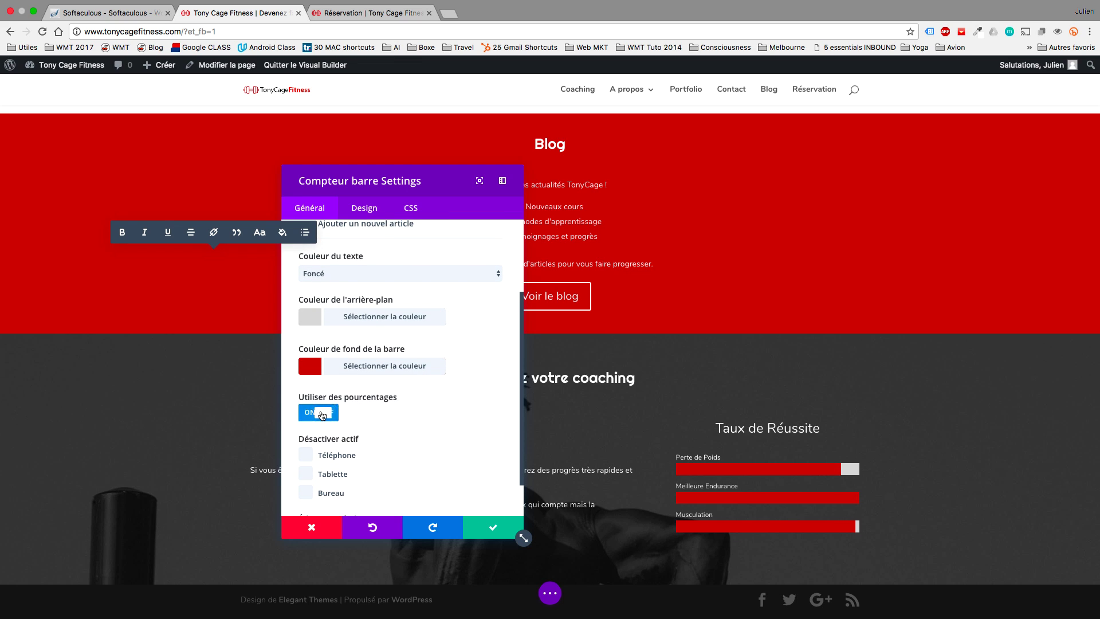
pyautogui.click(321, 414)
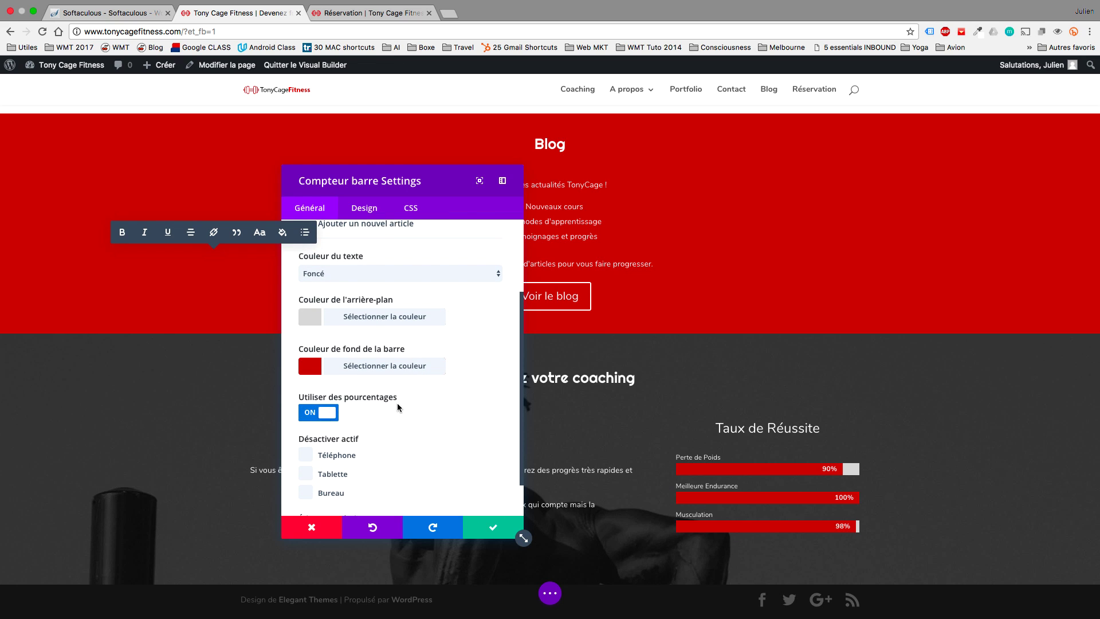
pyautogui.scroll(4, 400, 407)
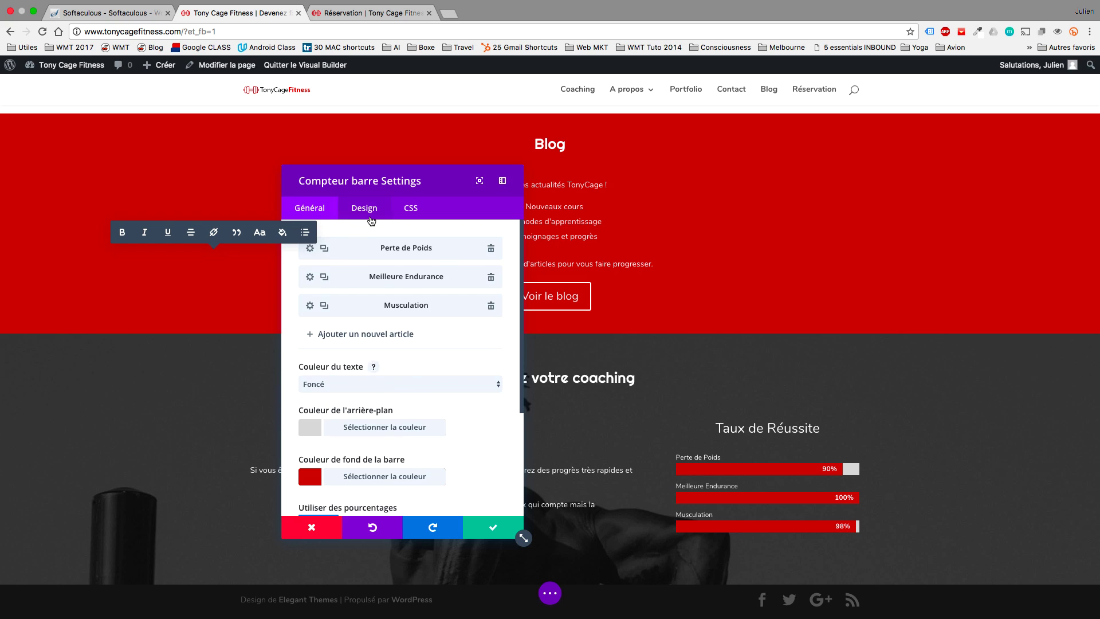
pyautogui.click(370, 218)
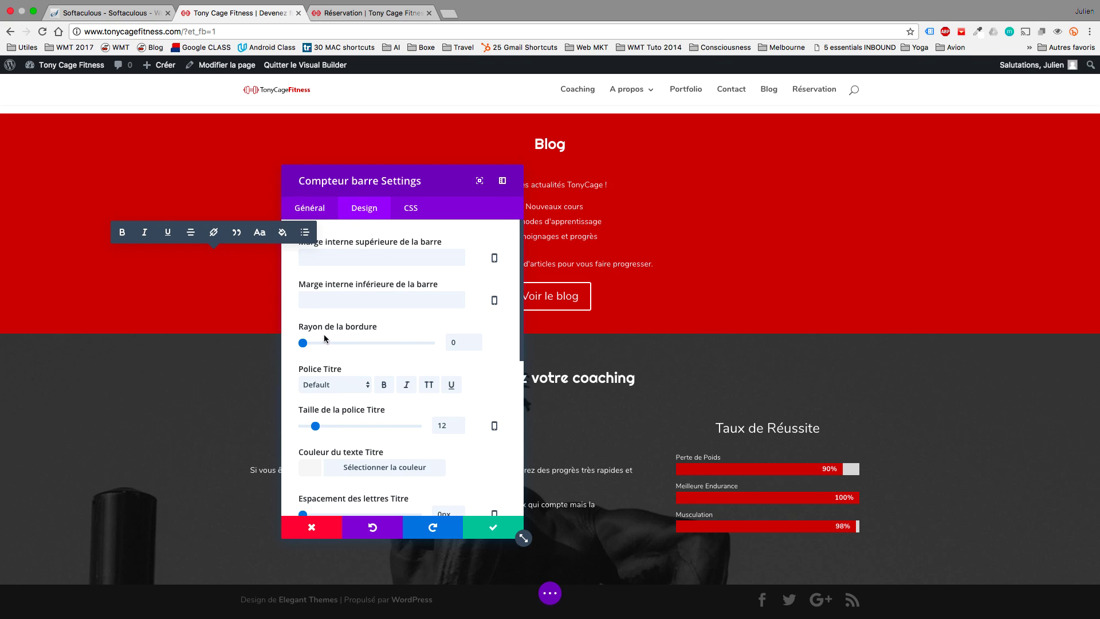
pyautogui.moveTo(325, 340)
pyautogui.mouseDown()
pyautogui.moveTo(343, 343)
pyautogui.moveTo(305, 336)
pyautogui.mouseUp()
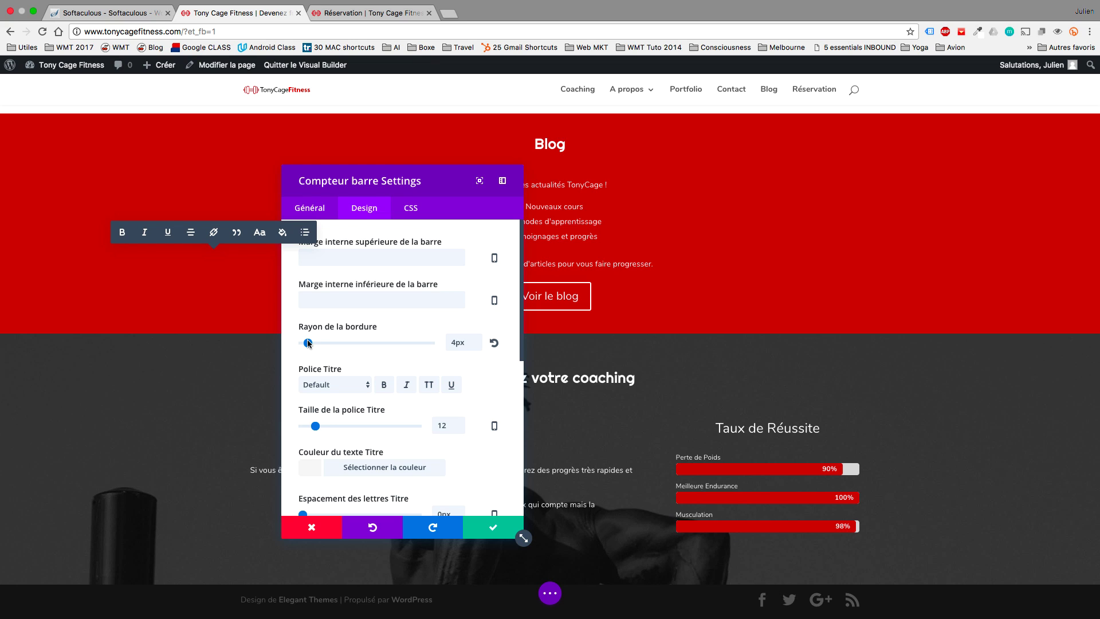
# Enlarge the bar titles to 16px and adjust their letter spacing.
pyautogui.scroll(-2, 370, 352)
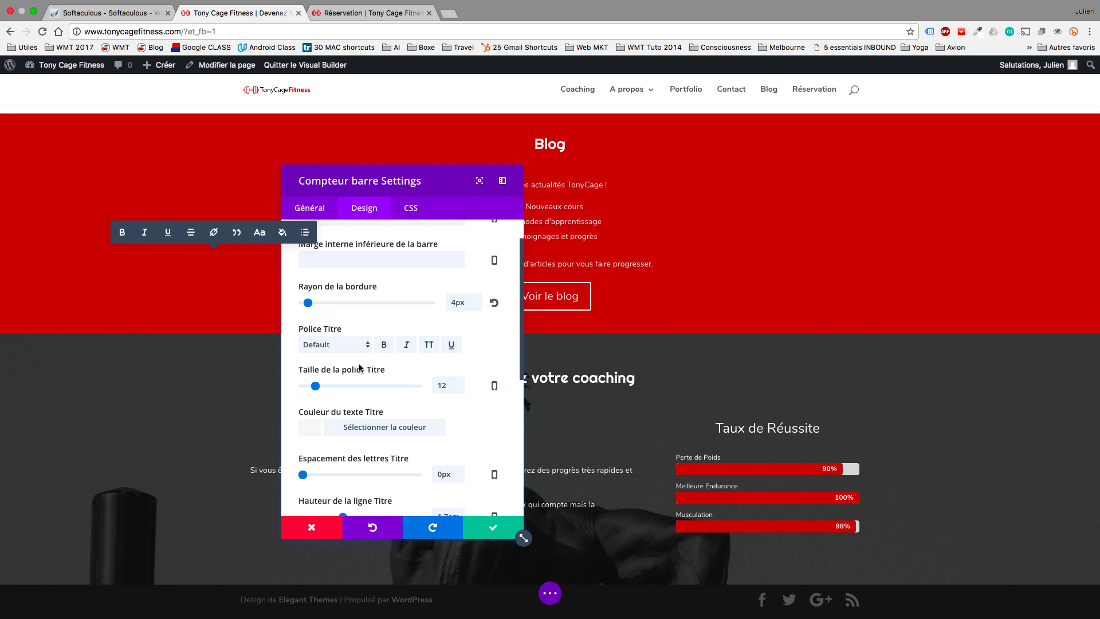
pyautogui.moveTo(318, 386); pyautogui.dragTo(320, 387)
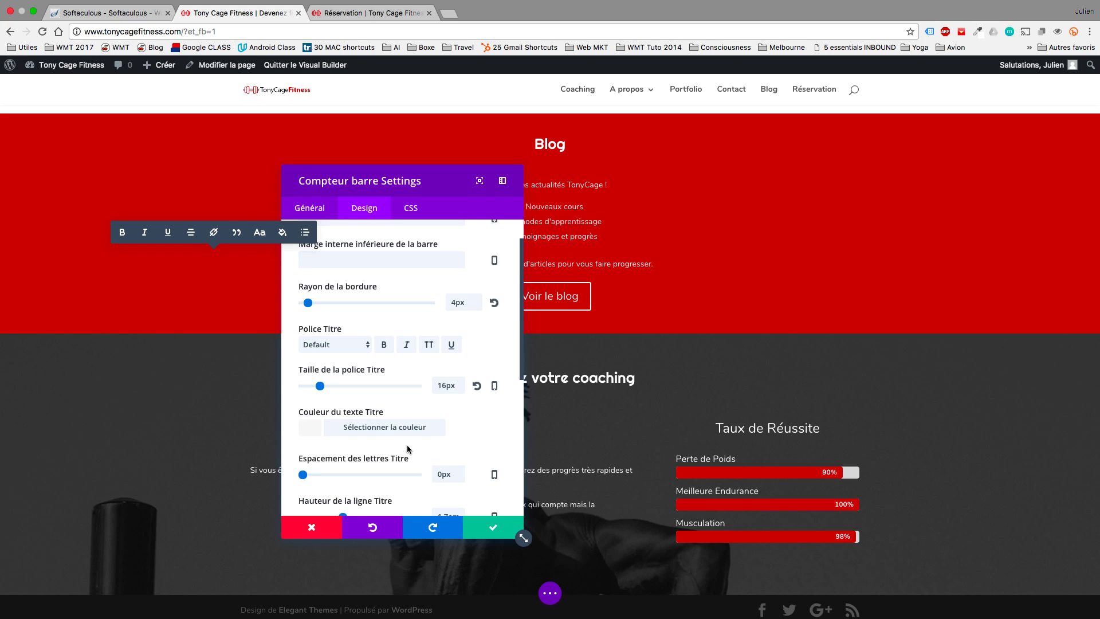
pyautogui.moveTo(303, 475)
pyautogui.mouseDown()
pyautogui.moveTo(328, 475)
pyautogui.moveTo(295, 475)
pyautogui.mouseUp()
# Try other percentage label sizes, then restore the default percentage size.
pyautogui.scroll(-3, 400, 440)
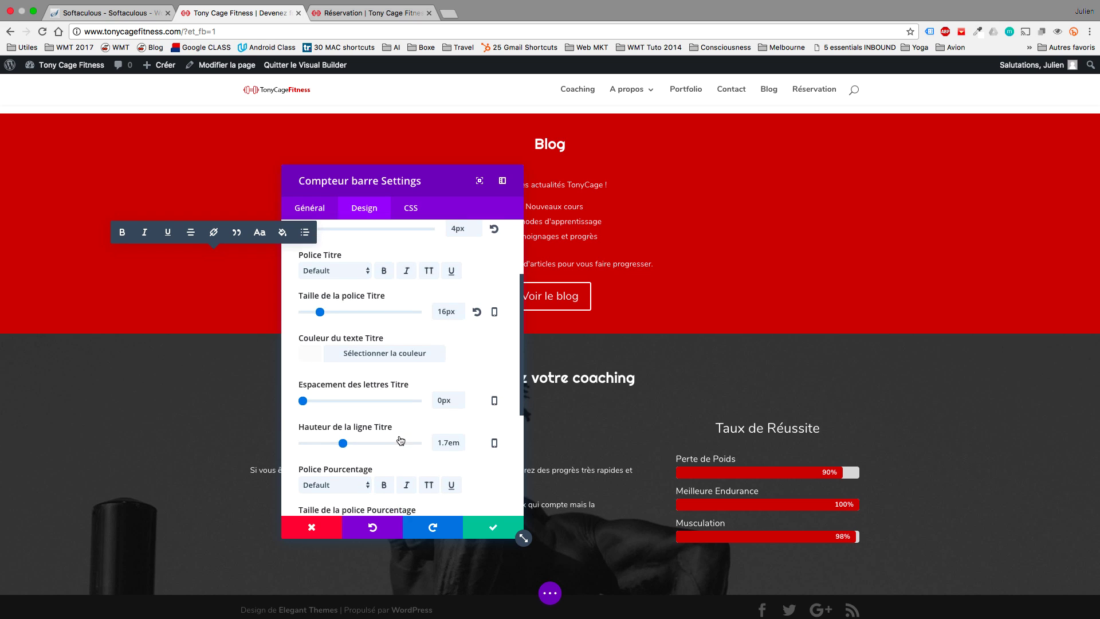
pyautogui.scroll(-1, 399, 440)
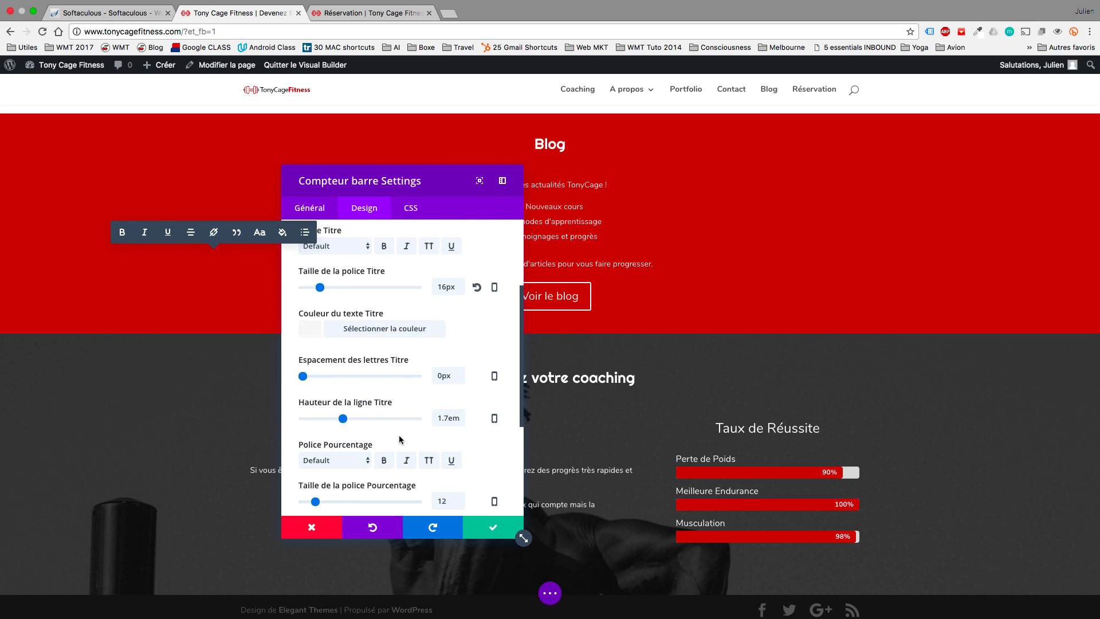
pyautogui.scroll(-3, 399, 439)
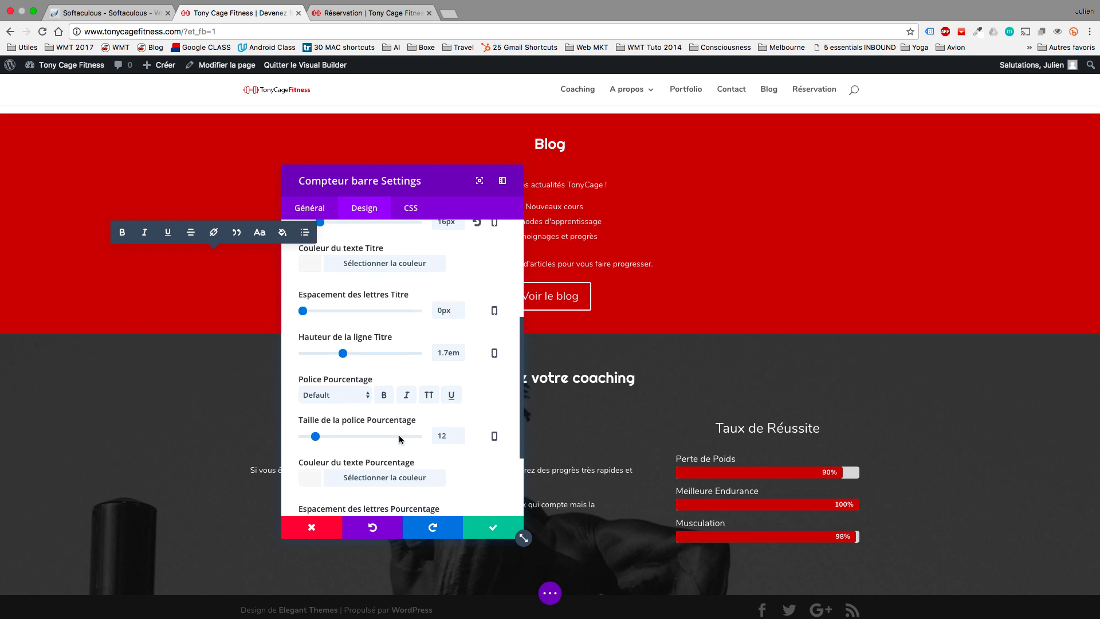
pyautogui.click(338, 416)
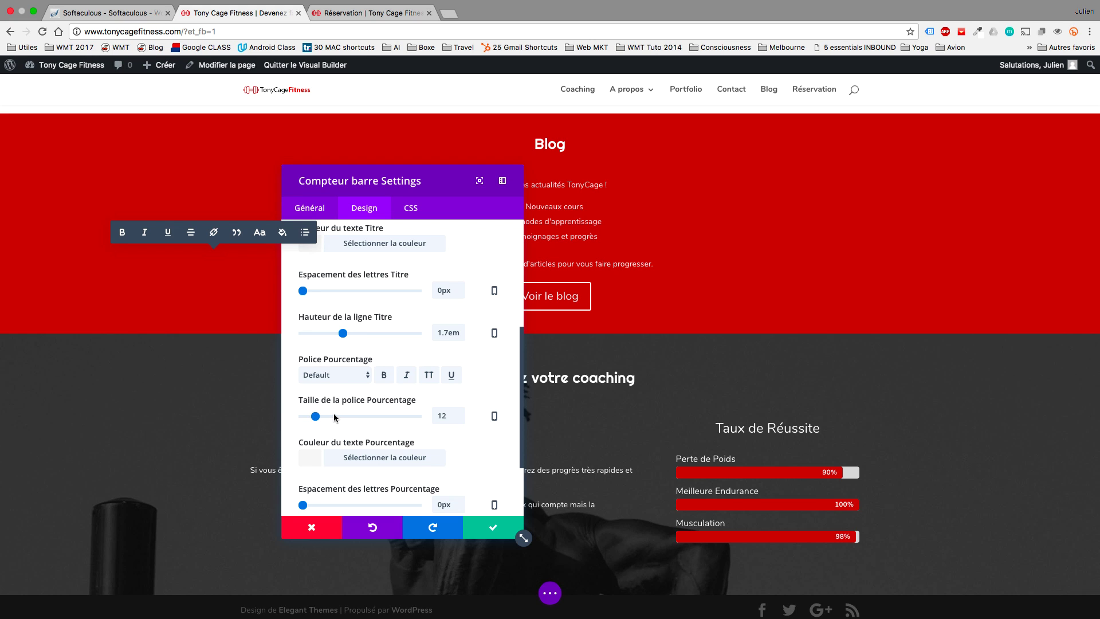
pyautogui.moveTo(338, 417); pyautogui.dragTo(300, 416)
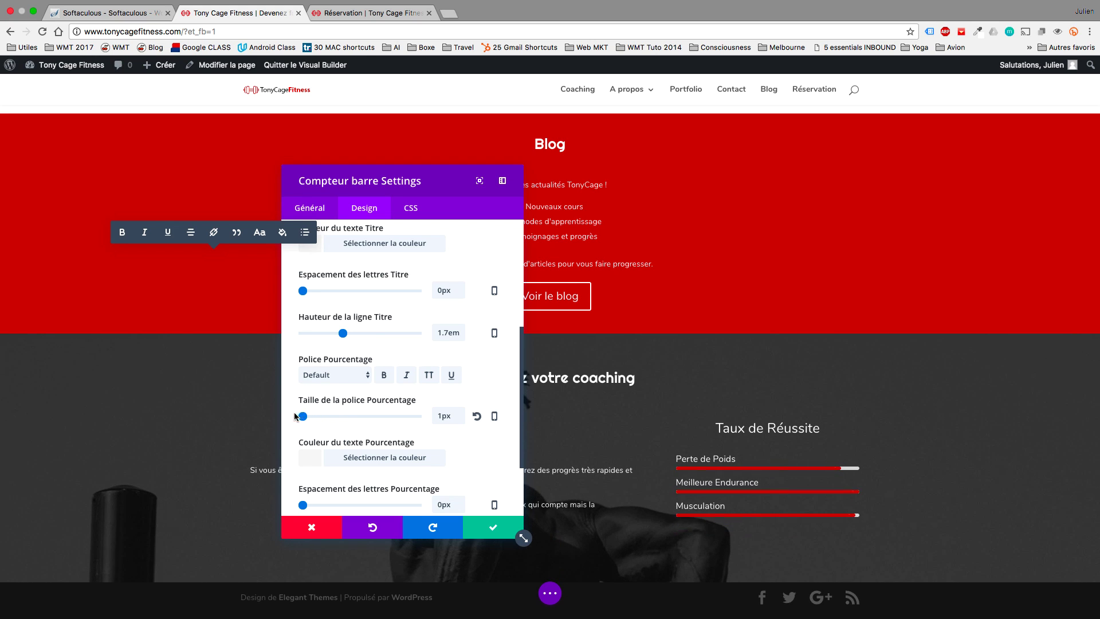
pyautogui.click(475, 417)
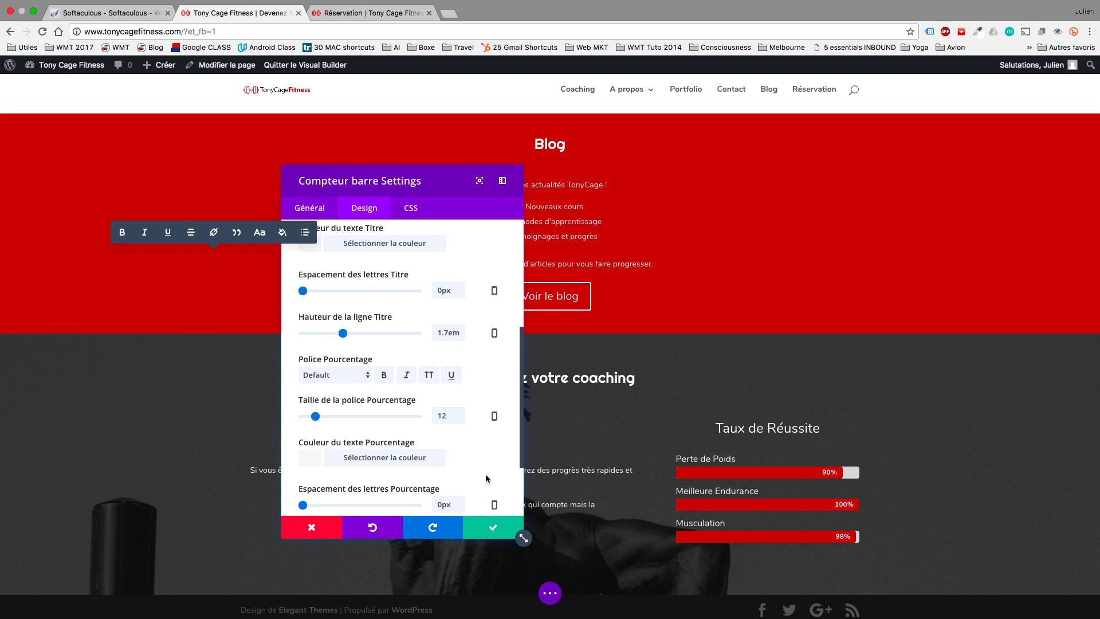
pyautogui.scroll(-3, 485, 479)
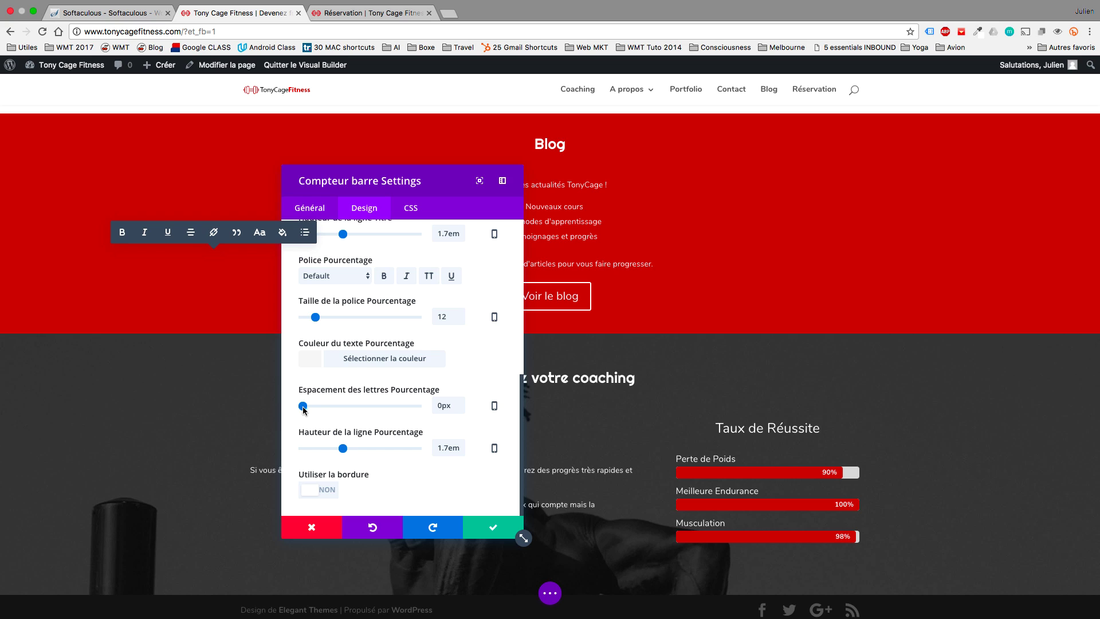
pyautogui.moveTo(303, 408)
pyautogui.mouseDown()
pyautogui.moveTo(336, 408)
pyautogui.moveTo(303, 408)
pyautogui.mouseUp()
# Leave the bars borderless and save the bar counter settings.
pyautogui.click(314, 489)
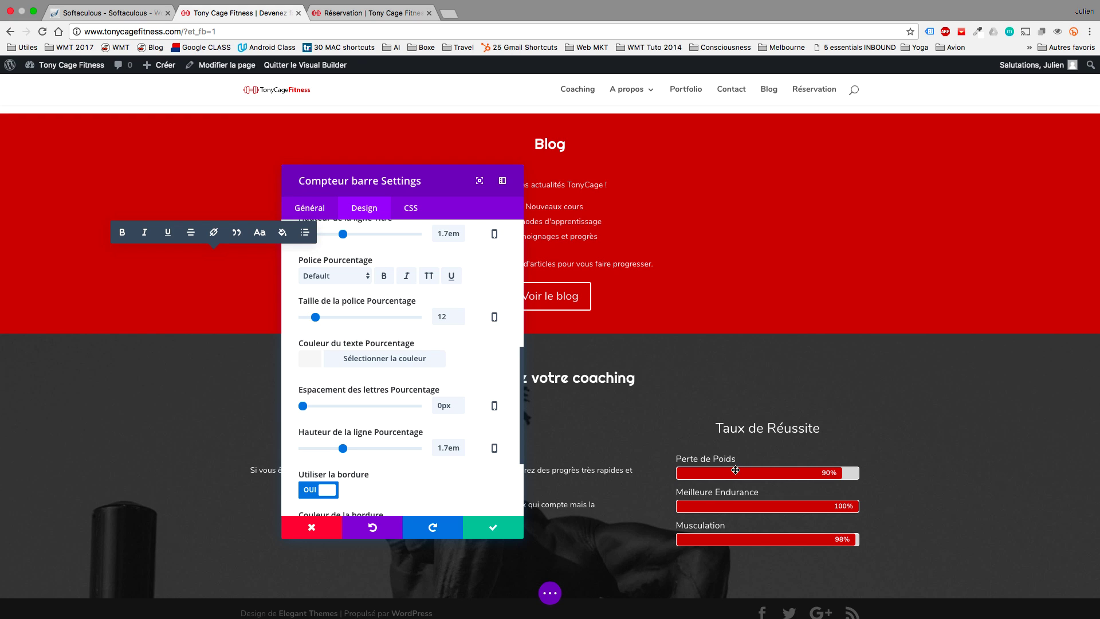
pyautogui.scroll(-2, 917, 424)
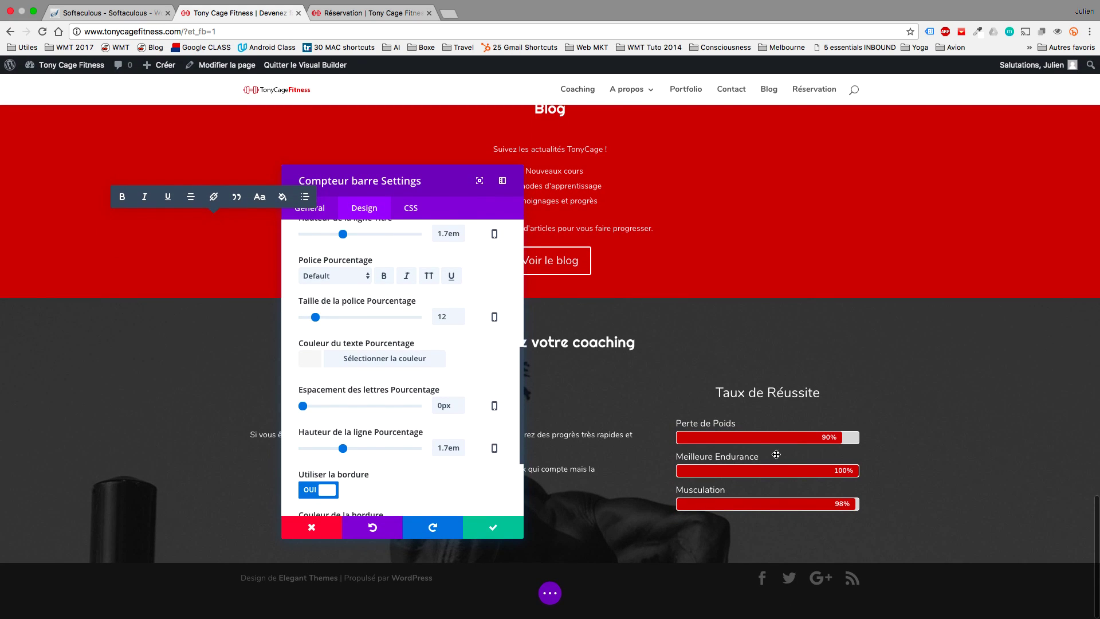
pyautogui.click(314, 490)
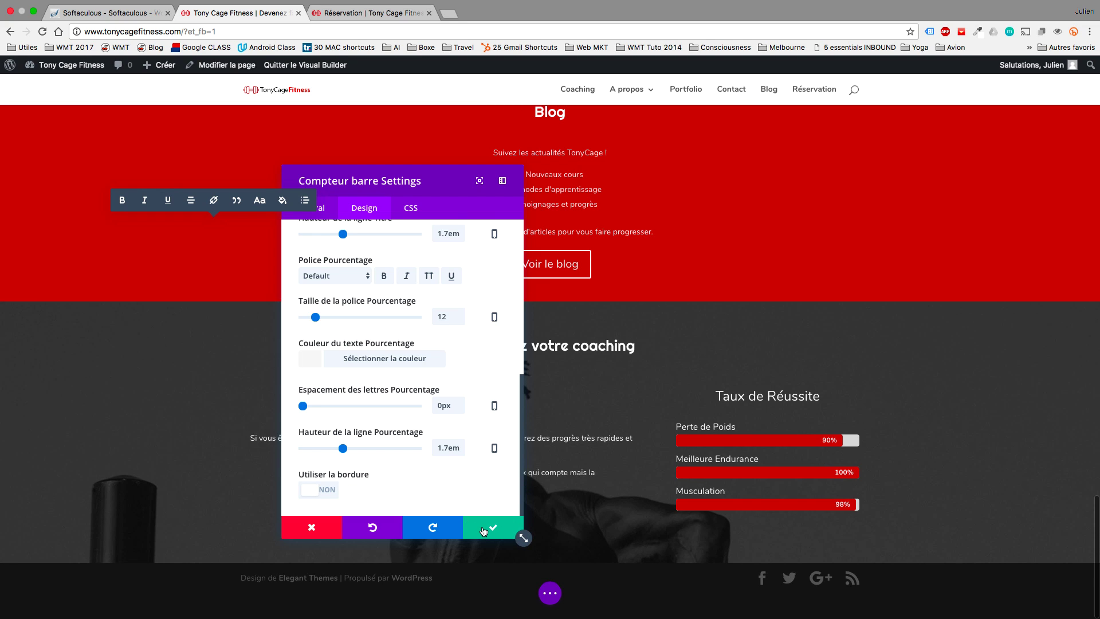
pyautogui.click(484, 531)
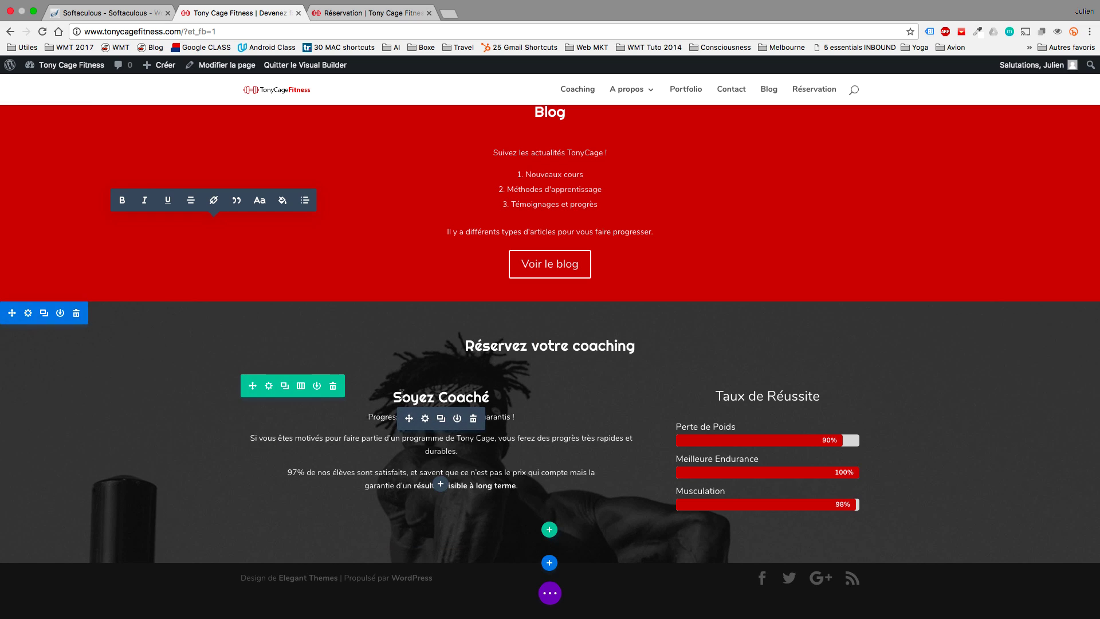
# Enter 'Pourquoi Tony Cage ?' as the call-to-action's button text.
pyautogui.click(425, 419)
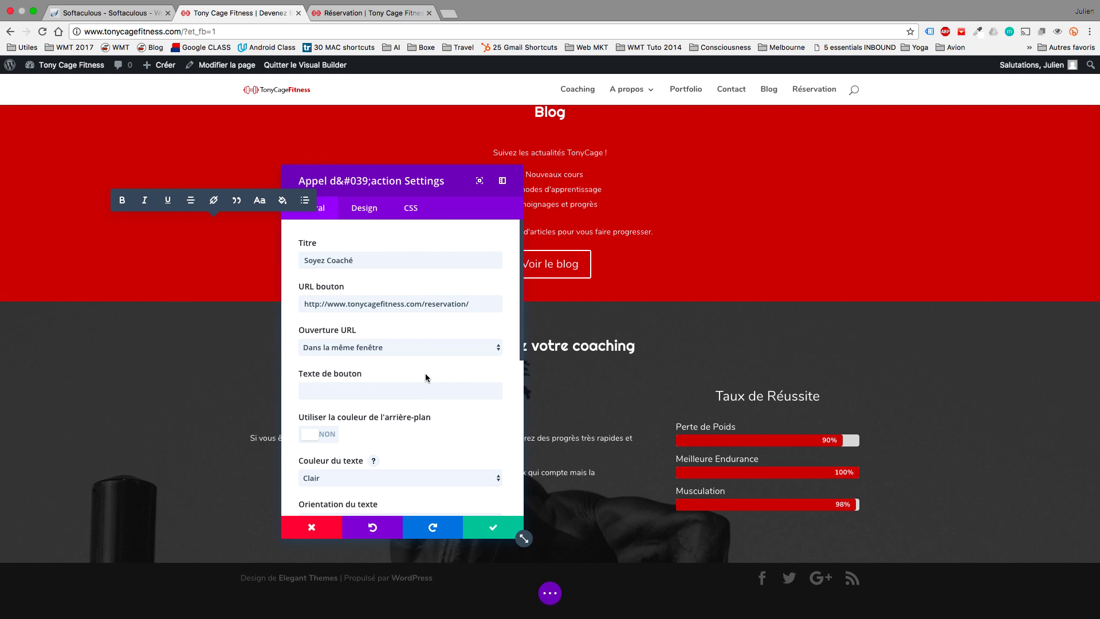
pyautogui.click(403, 389)
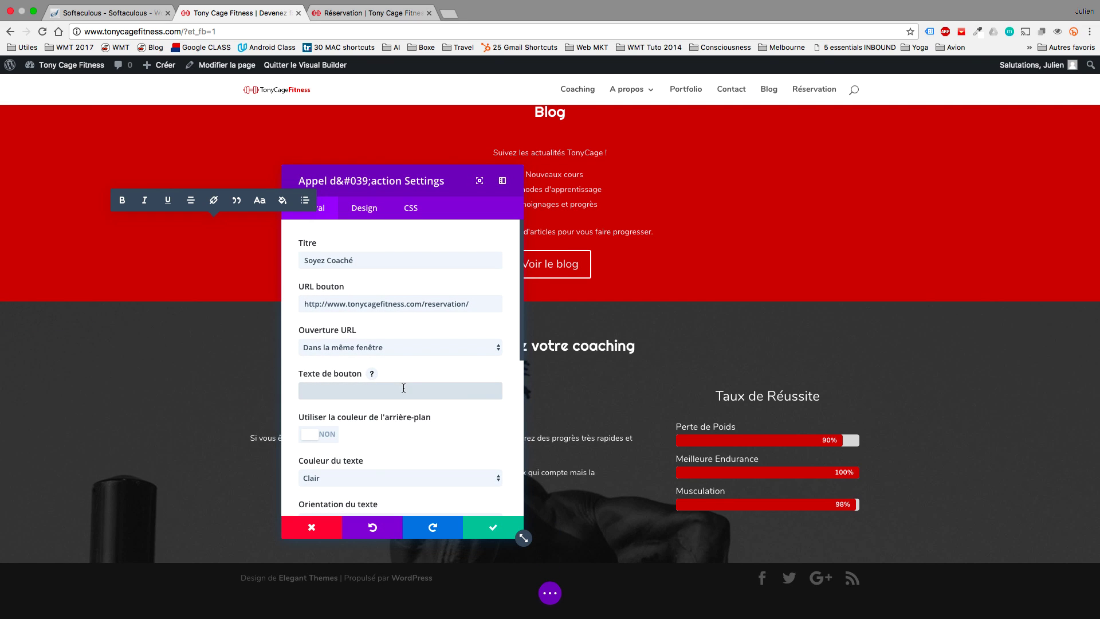
pyautogui.write('Pourquoi')
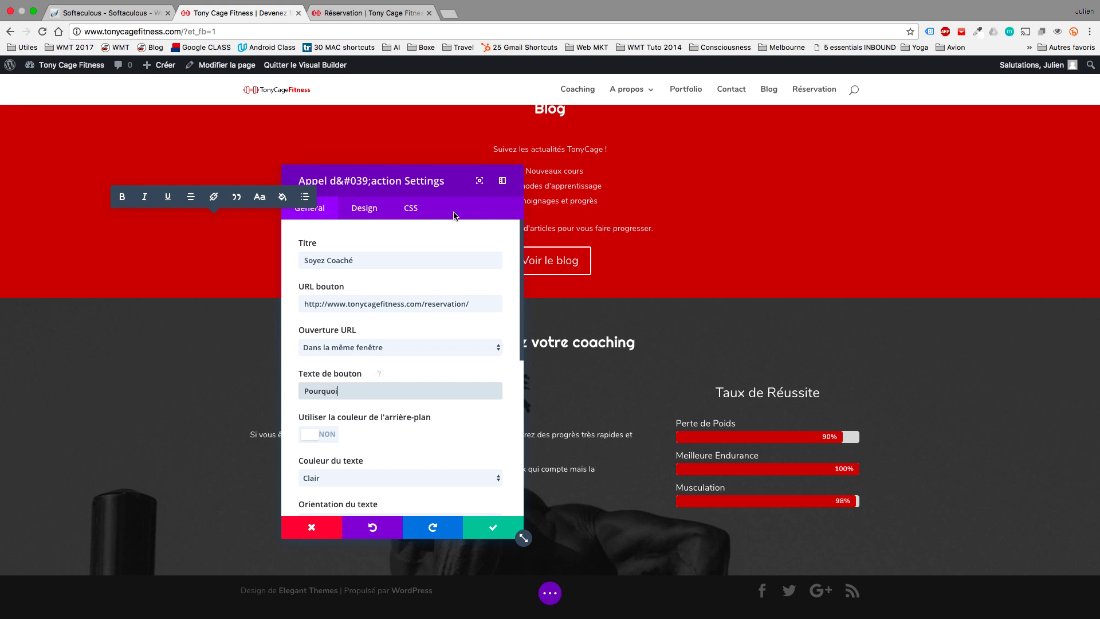
pyautogui.moveTo(422, 185); pyautogui.dragTo(726, 187)
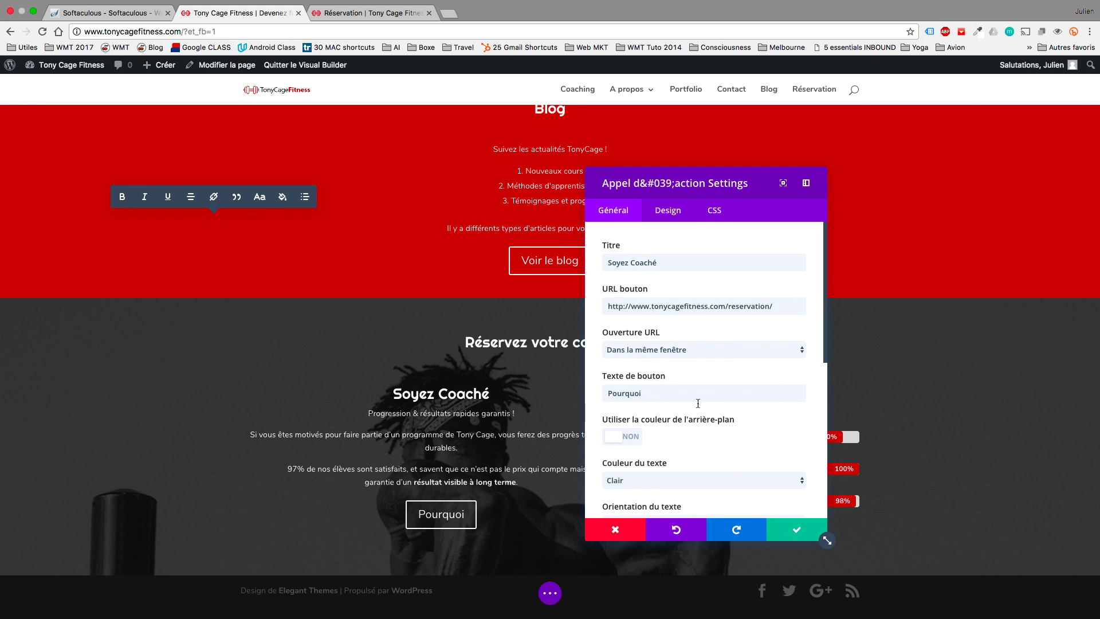
pyautogui.click(690, 387)
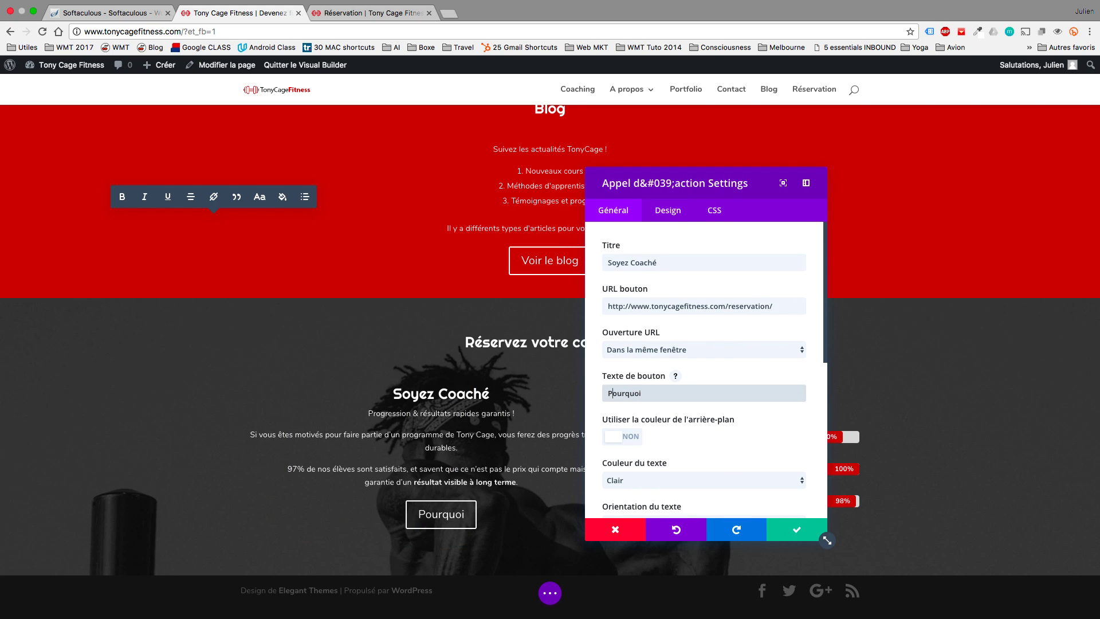
pyautogui.write('Tony ')
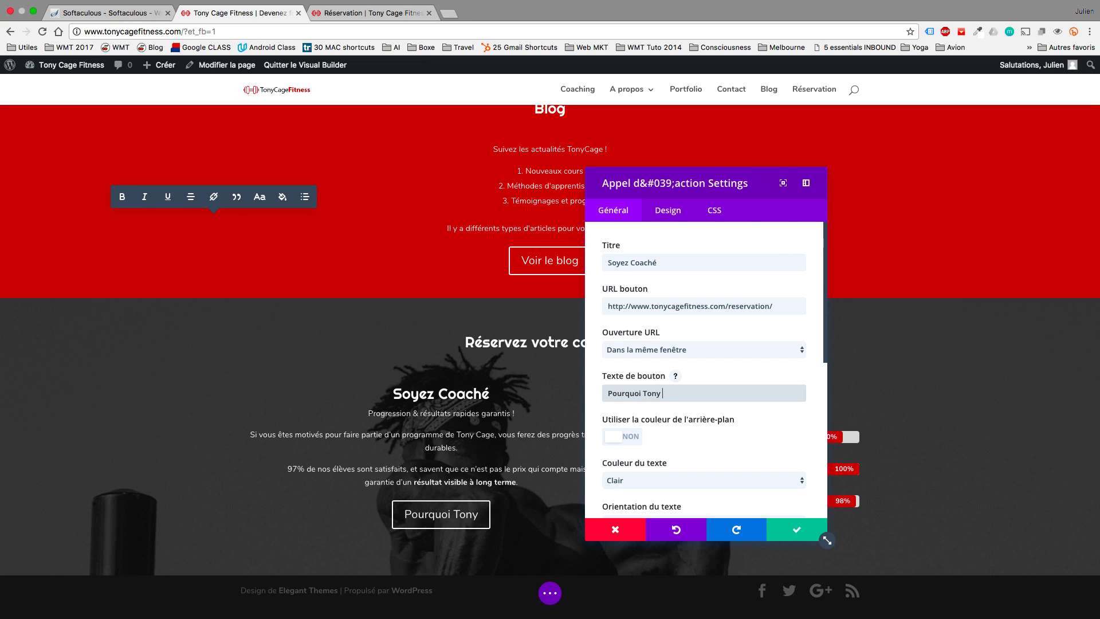
pyautogui.write('Cage ?')
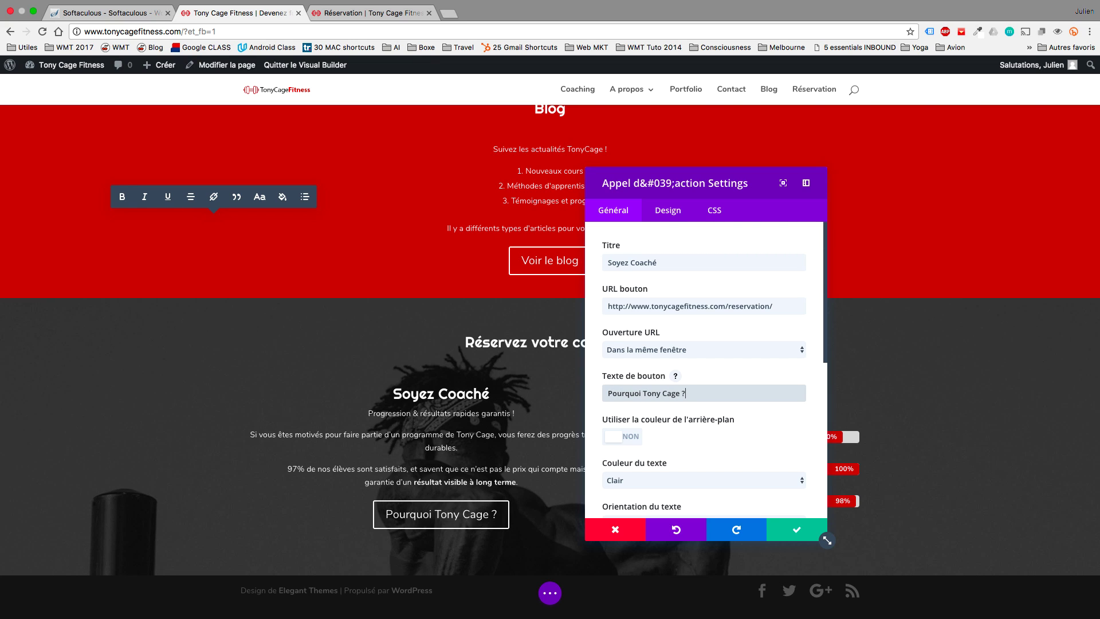
pyautogui.scroll(-6, 718, 440)
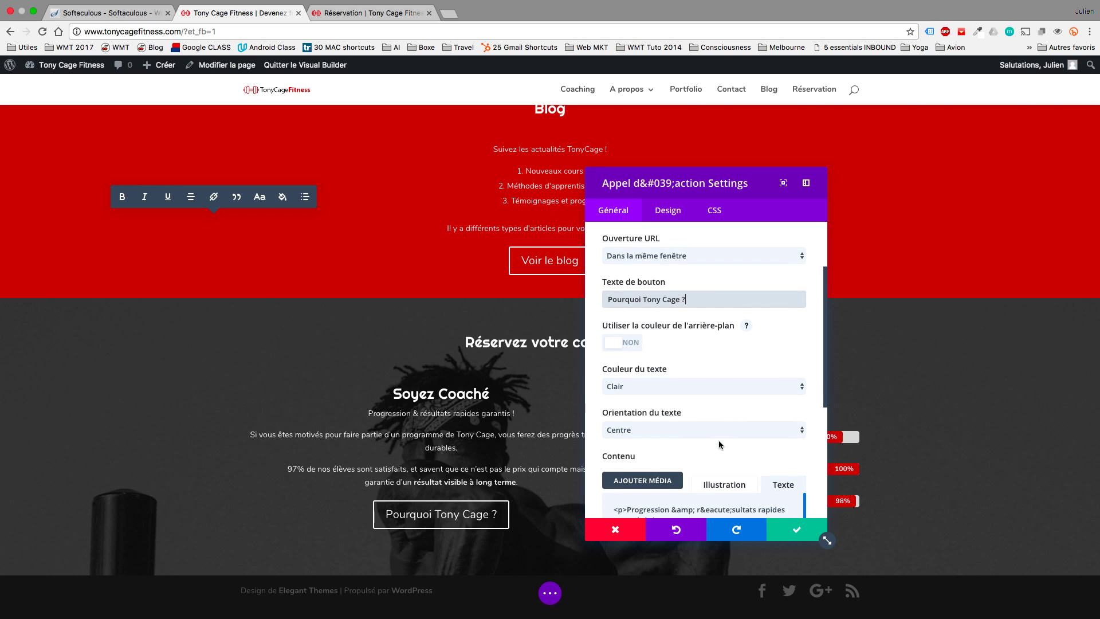
# Enable custom button styles, set the button corner radius to 43px, and save.
pyautogui.click(676, 217)
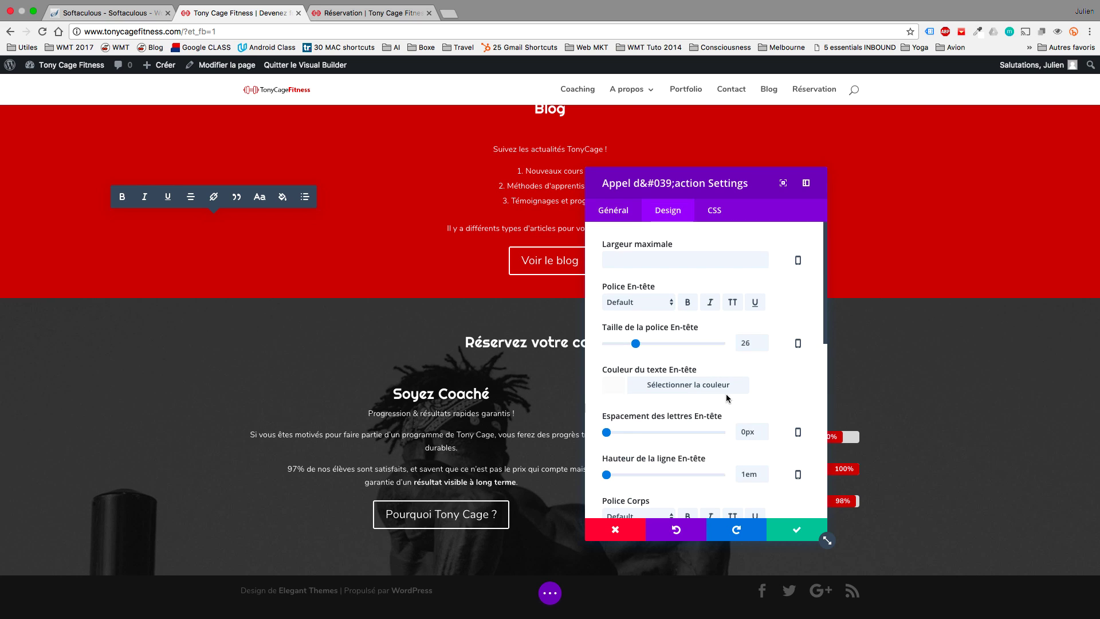
pyautogui.scroll(-9, 721, 404)
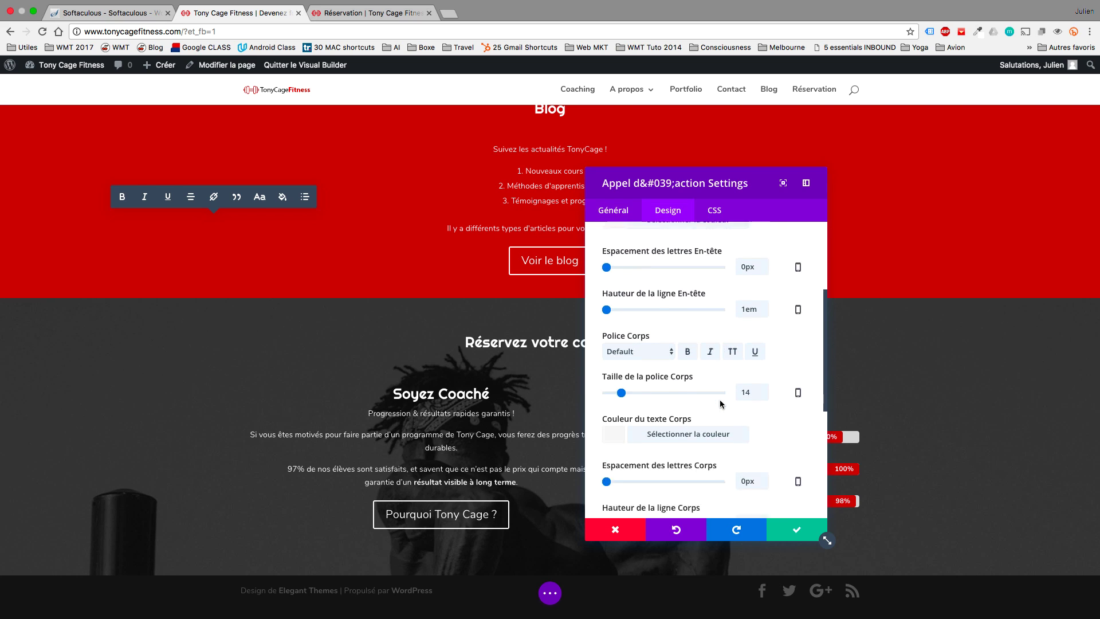
pyautogui.scroll(-3, 721, 404)
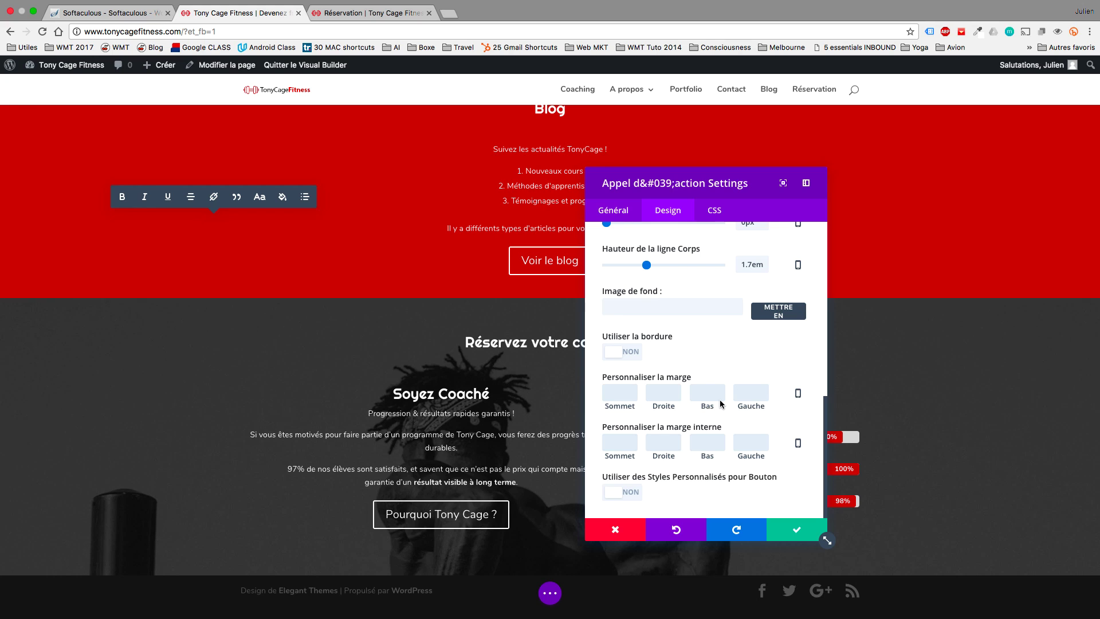
pyautogui.click(612, 494)
pyautogui.scroll(-3, 673, 484)
pyautogui.scroll(-5, 673, 484)
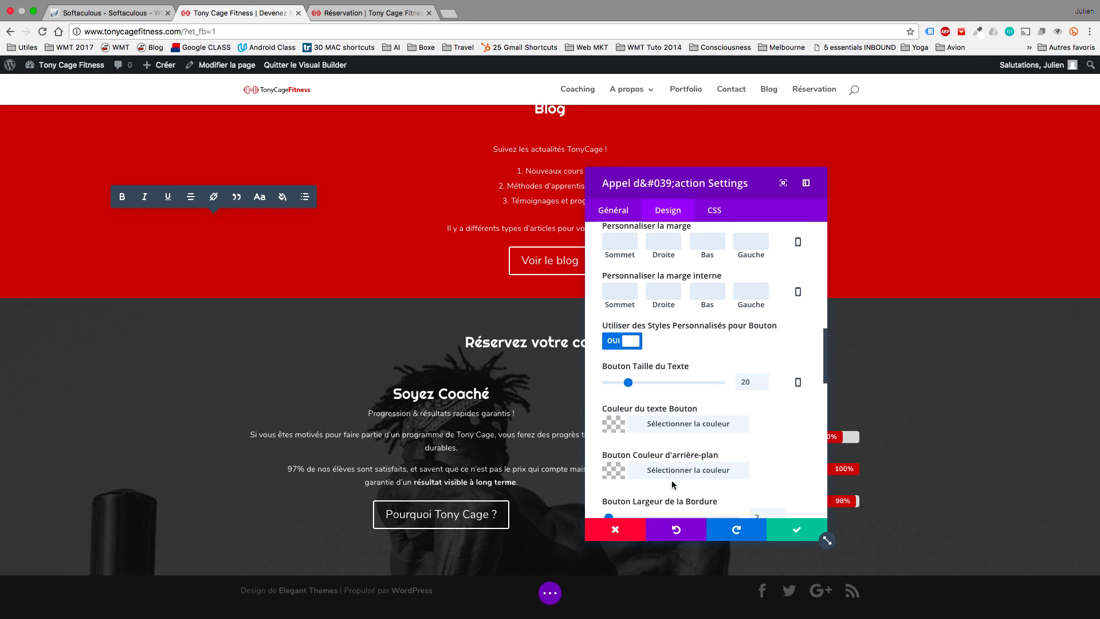
pyautogui.scroll(-2, 673, 486)
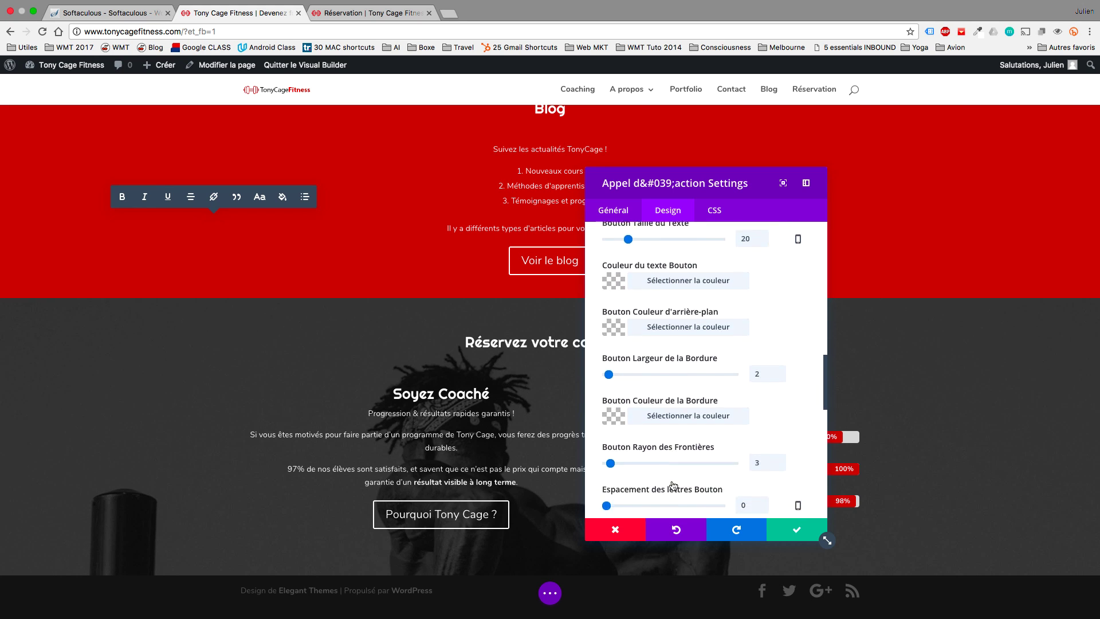
pyautogui.moveTo(610, 458); pyautogui.dragTo(662, 458)
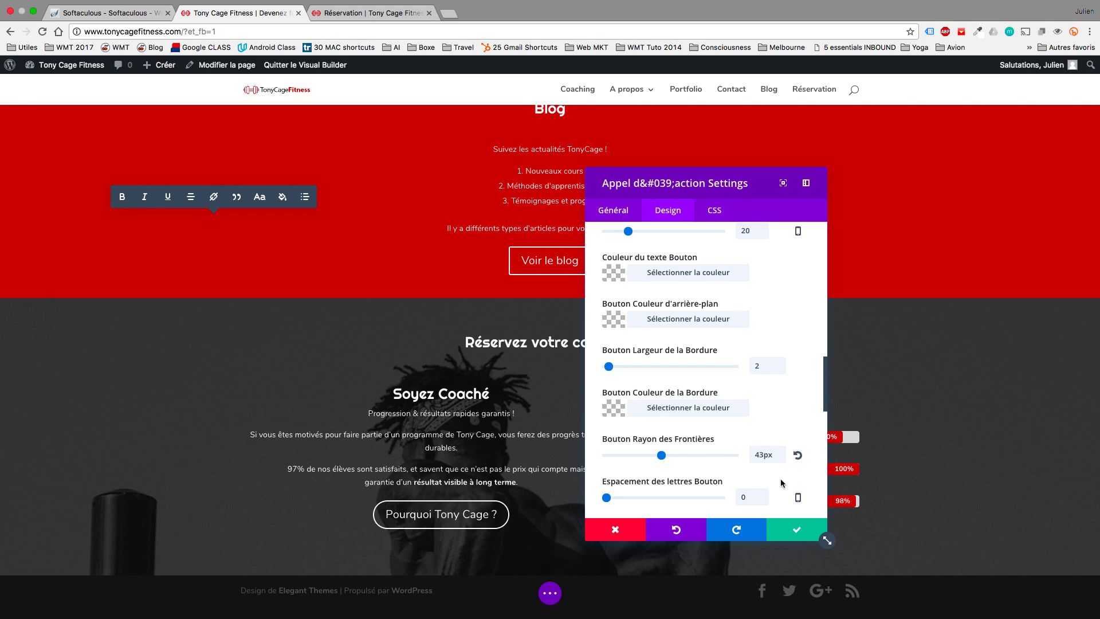
pyautogui.click(801, 525)
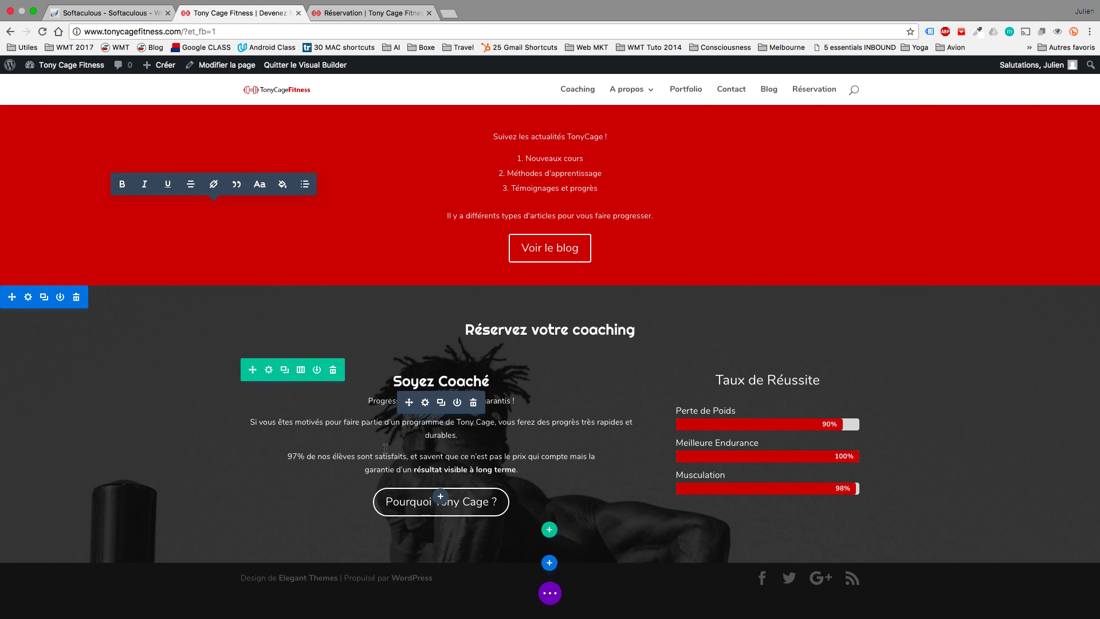
# Open the coaching section's settings and try several bottom padding values (200, 100, 150).
pyautogui.click(28, 298)
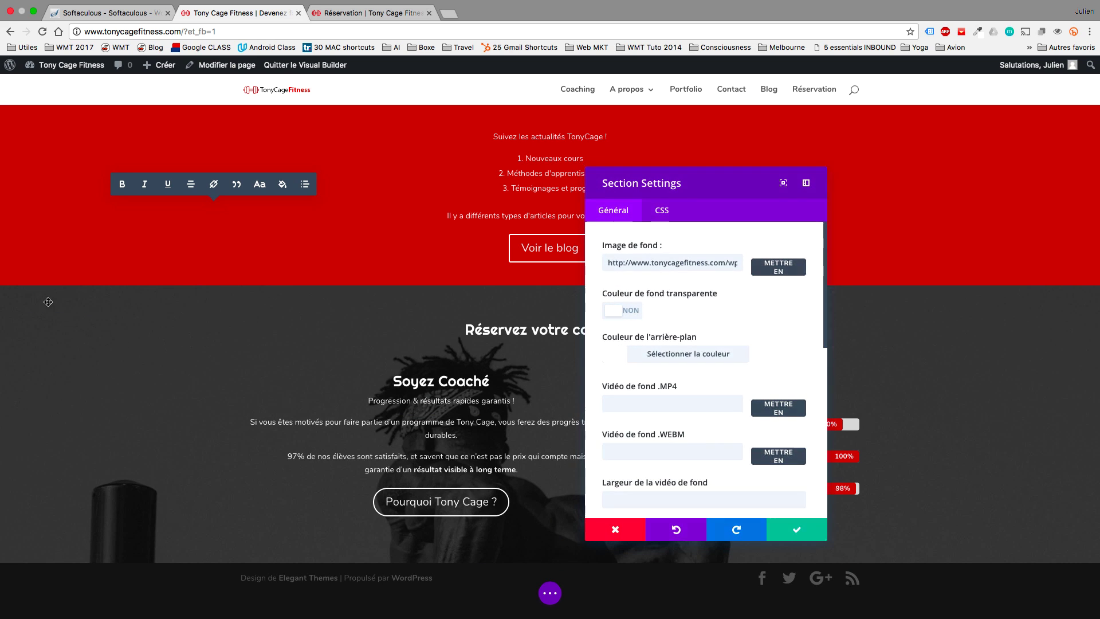
pyautogui.click(662, 210)
pyautogui.click(619, 211)
pyautogui.scroll(-10, 704, 374)
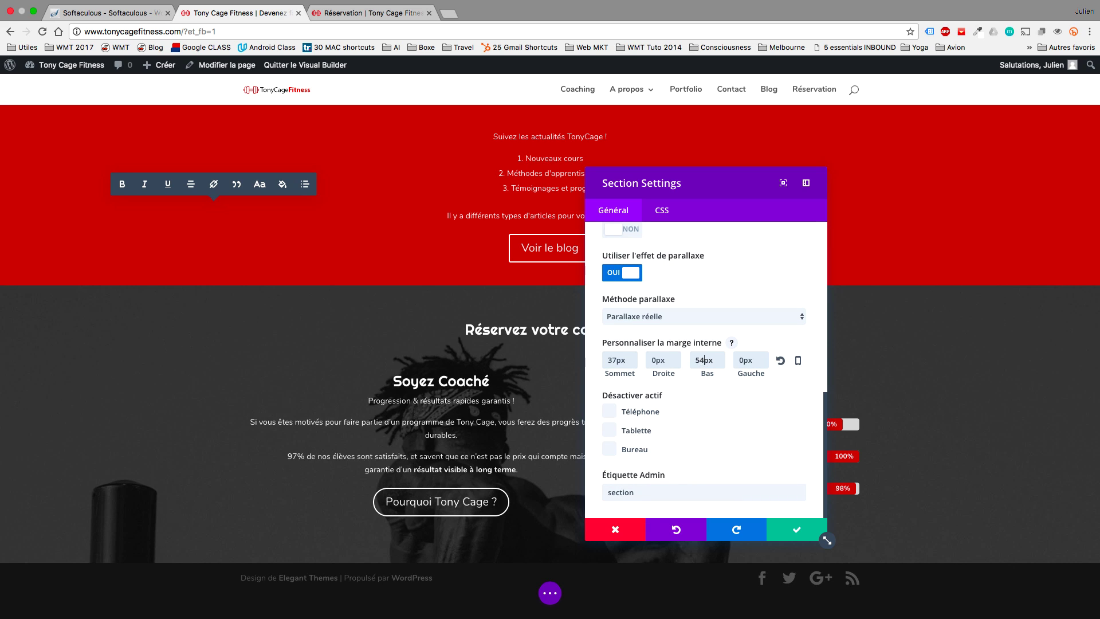
pyautogui.write('0')
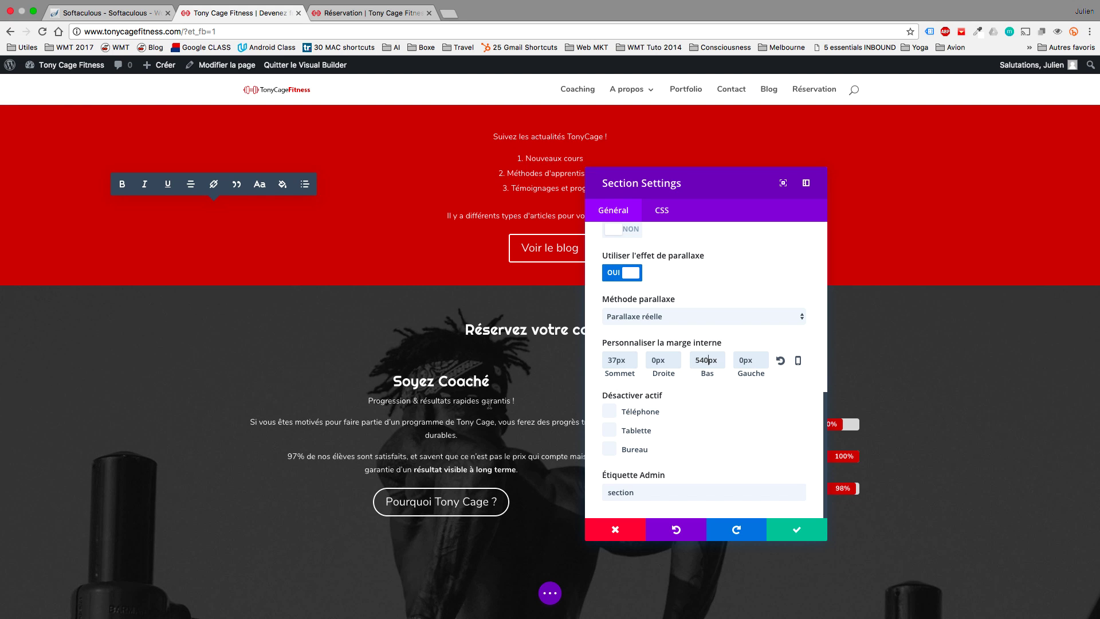
pyautogui.scroll(-5, 469, 419)
pyautogui.press('BackSpace')
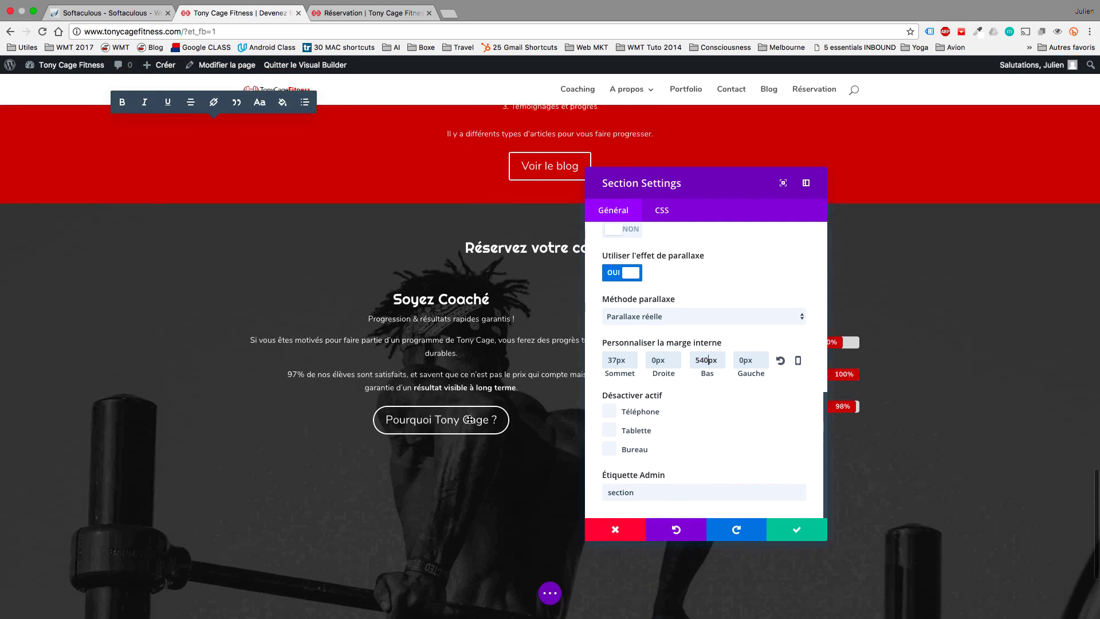
pyautogui.press('BackSpace')
pyautogui.press('BackSpace')
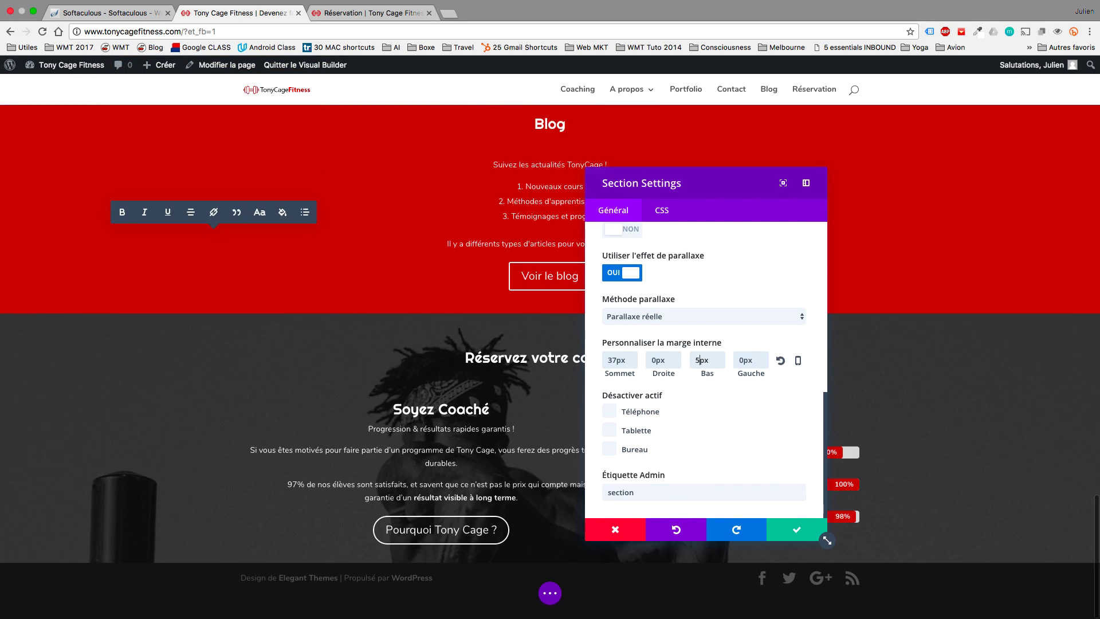
pyautogui.write('1')
pyautogui.press('BackSpace')
pyautogui.write('200')
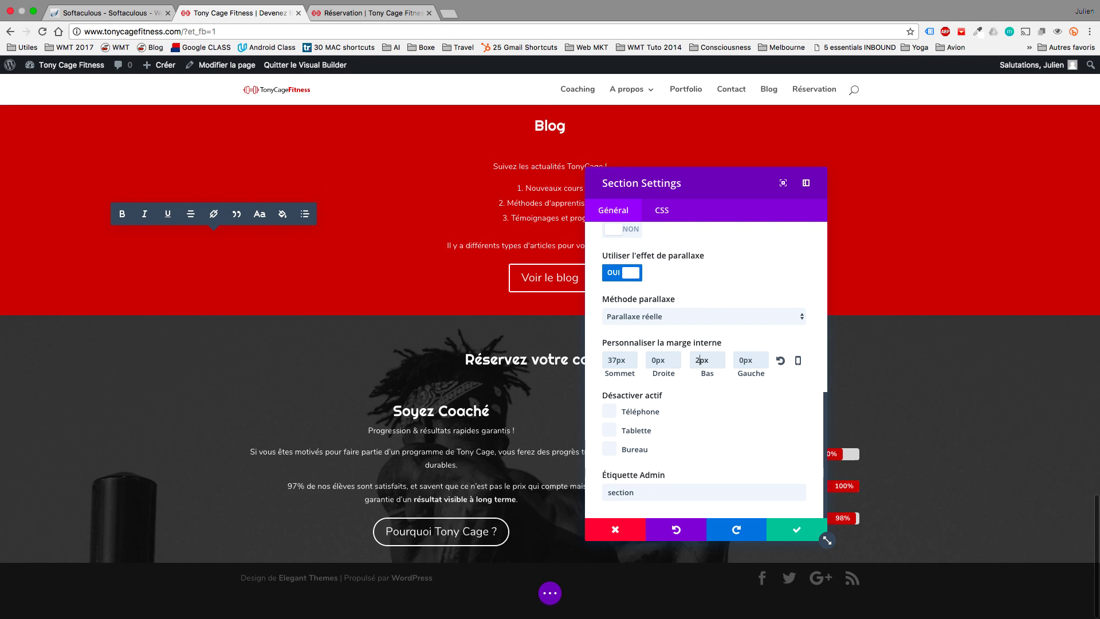
pyautogui.press('BackSpace')
pyautogui.press('BackSpace')
pyautogui.press('BackSpace')
pyautogui.write('100')
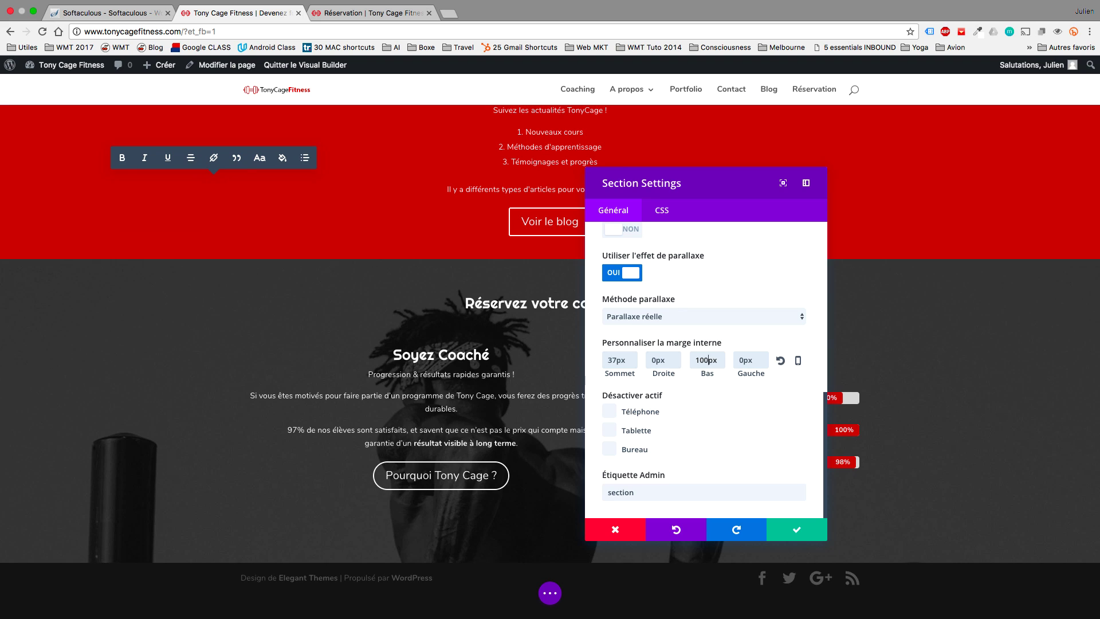
pyautogui.press('BackSpace')
pyautogui.press('BackSpace')
pyautogui.press('BackSpace')
pyautogui.write('150')
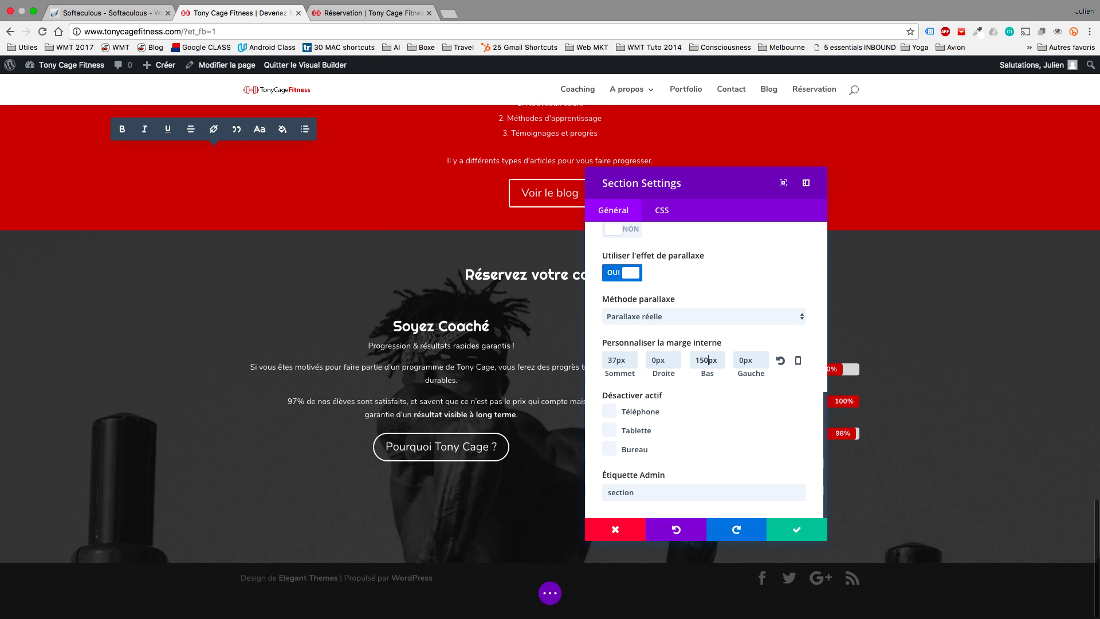
# Set the section padding to 100px top and 120px bottom and apply.
pyautogui.click(617, 360)
pyautogui.press('BackSpace')
pyautogui.press('BackSpace')
pyautogui.write('100')
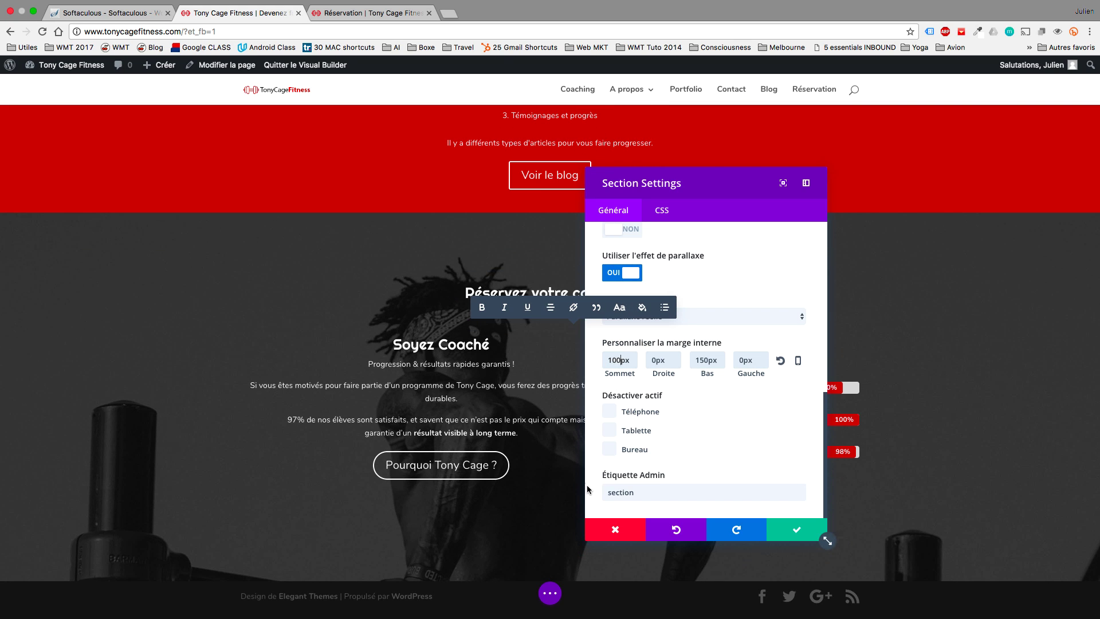
pyautogui.click(704, 359)
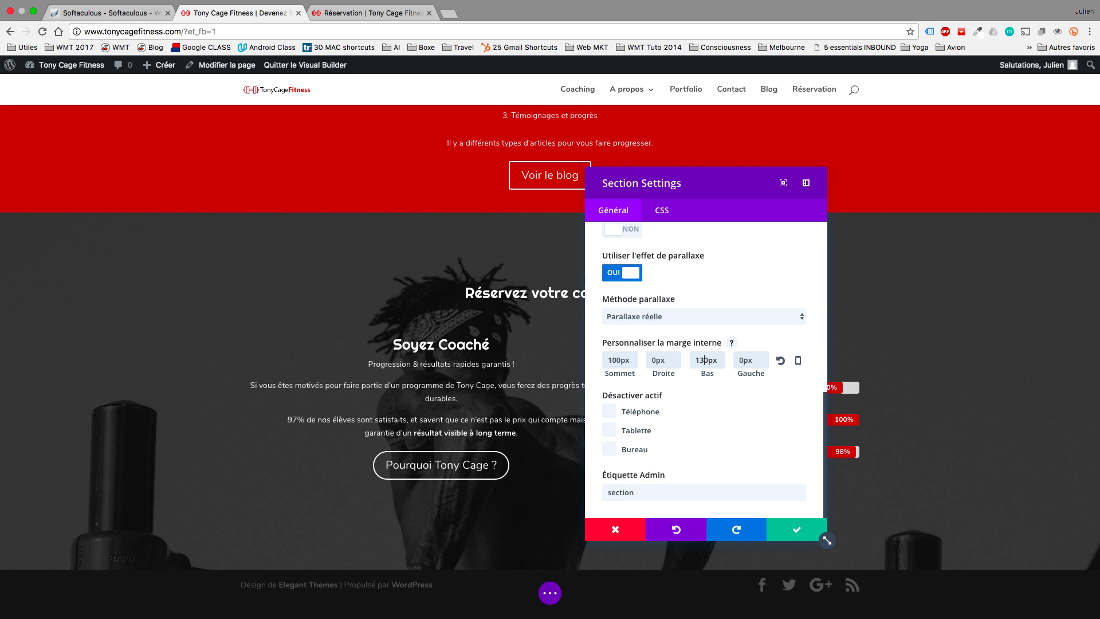
pyautogui.press('Delete')
pyautogui.write('2')
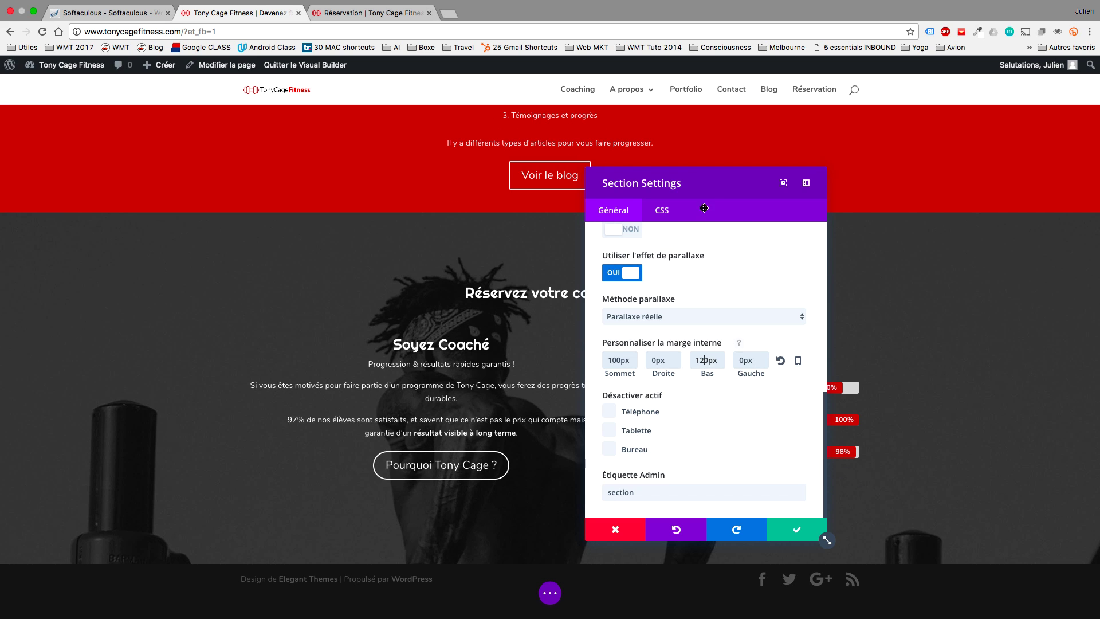
pyautogui.moveTo(711, 188); pyautogui.dragTo(176, 176)
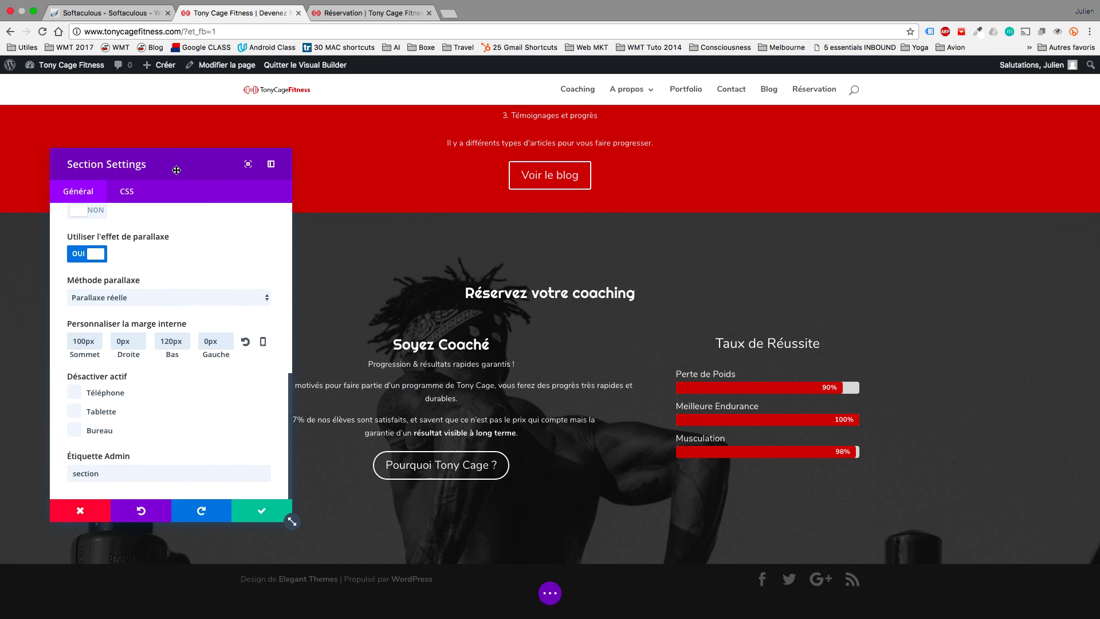
pyautogui.click(259, 514)
pyautogui.click(364, 365)
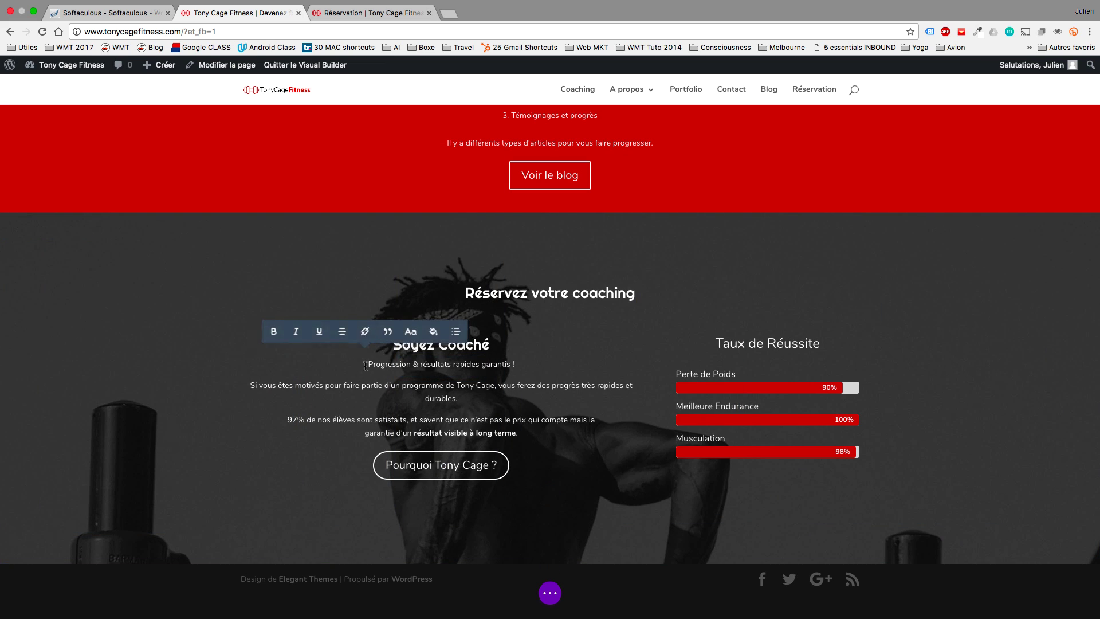
# Add a blank line above Progression, break after 'Tony Cage,', and add a paragraph after 'durables.'.
pyautogui.press('Return')
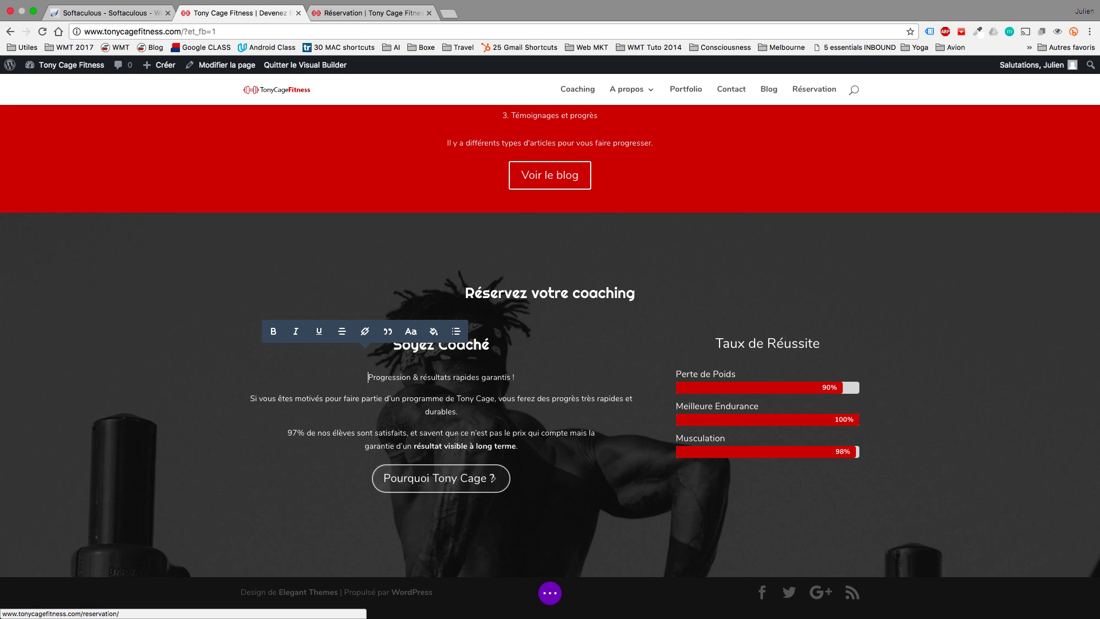
pyautogui.press('Down')
pyautogui.click(497, 399)
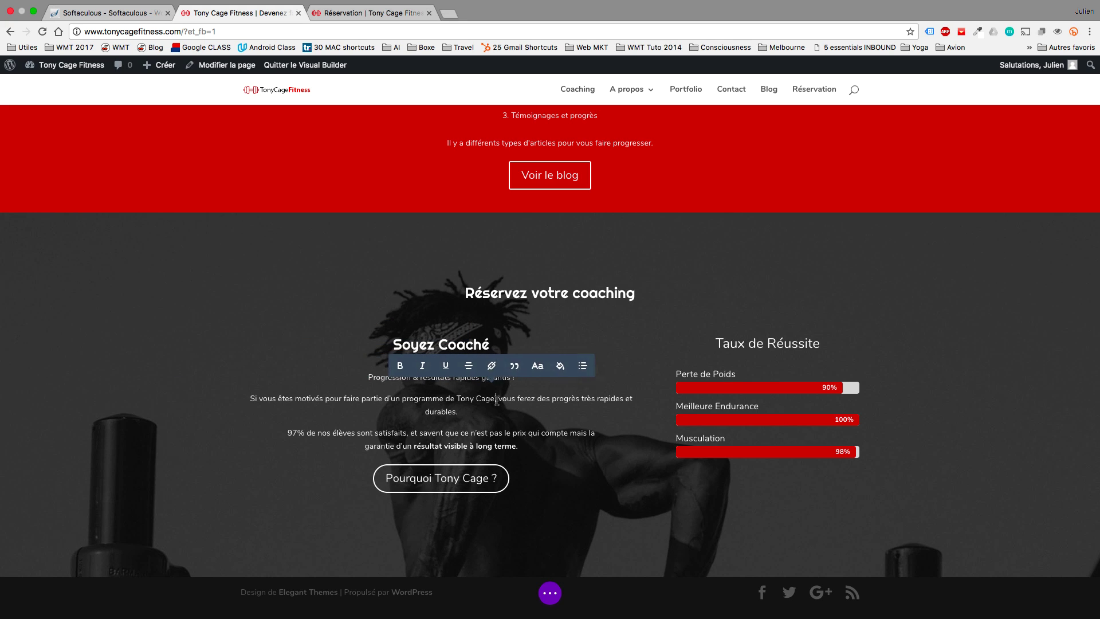
pyautogui.hotkey('shift', 'Return')
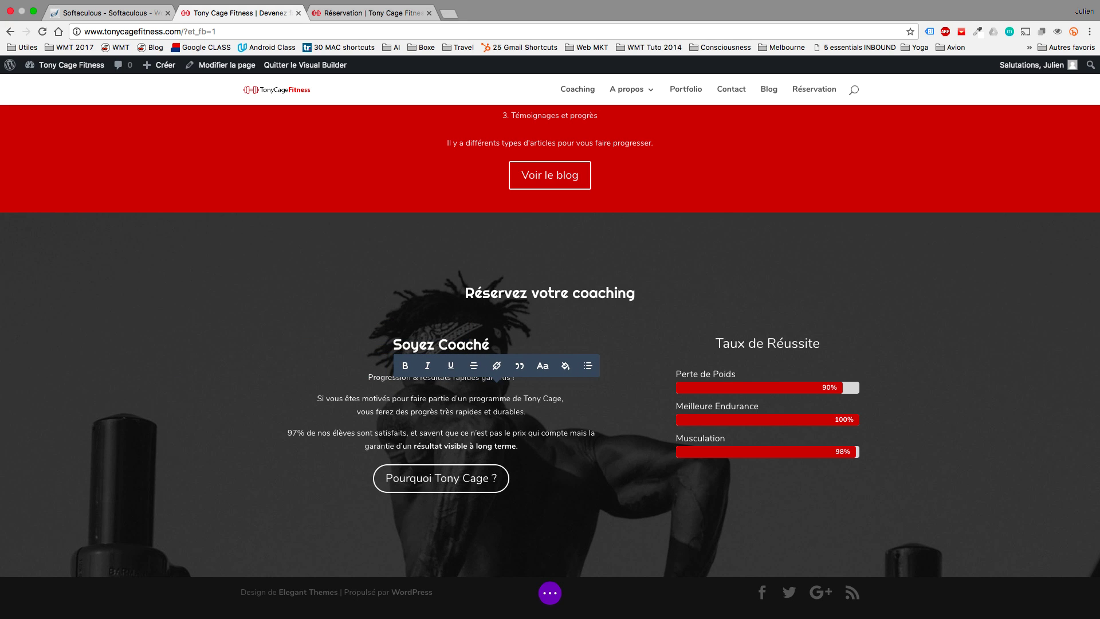
pyautogui.click(538, 417)
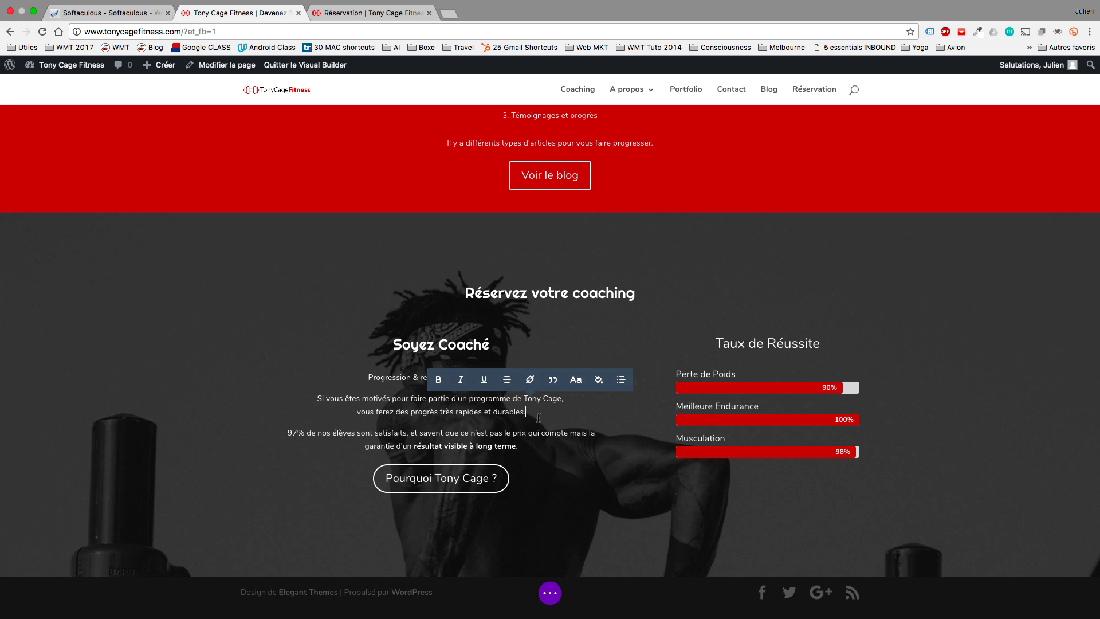
pyautogui.press('Return')
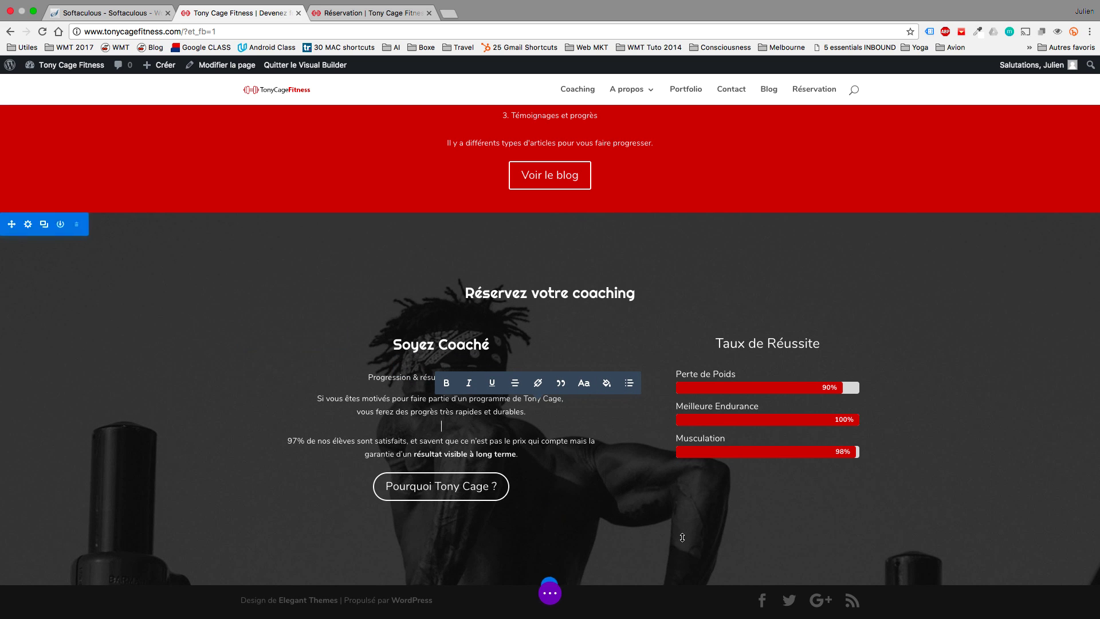
# Add extra space before the '97% de nos élèves' paragraph and finish text editing.
pyautogui.press('Return')
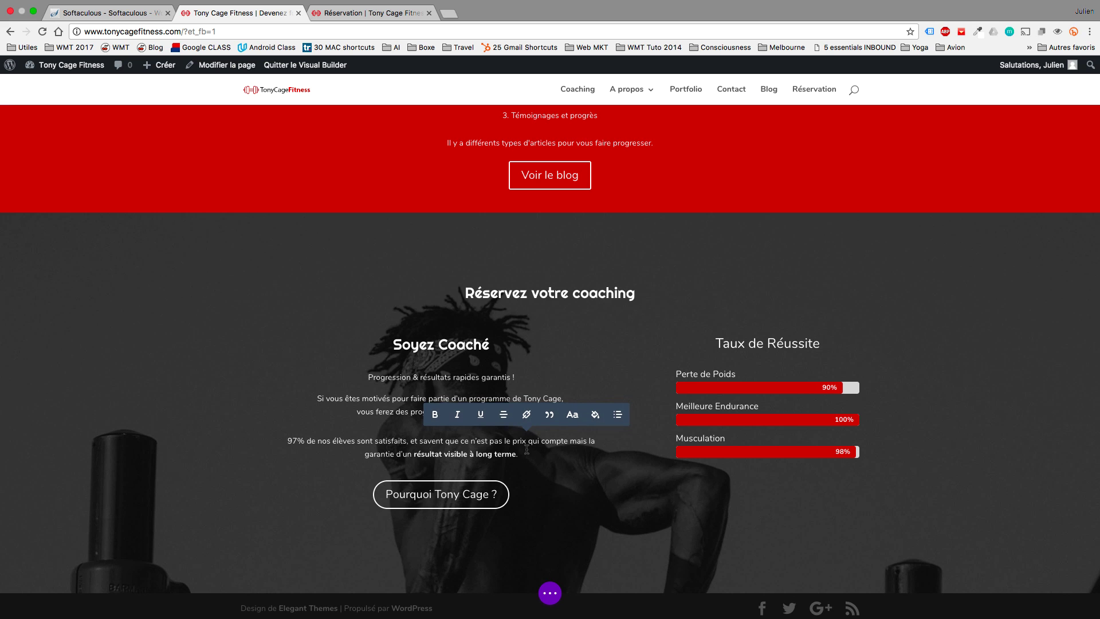
pyautogui.scroll(2, 719, 363)
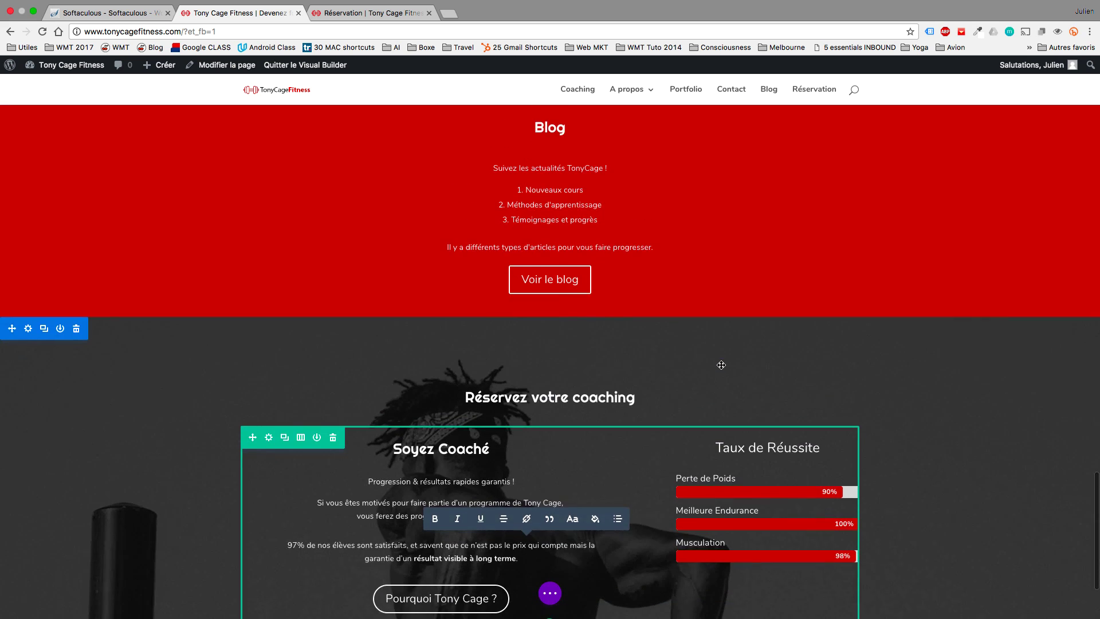
pyautogui.scroll(-3, 720, 364)
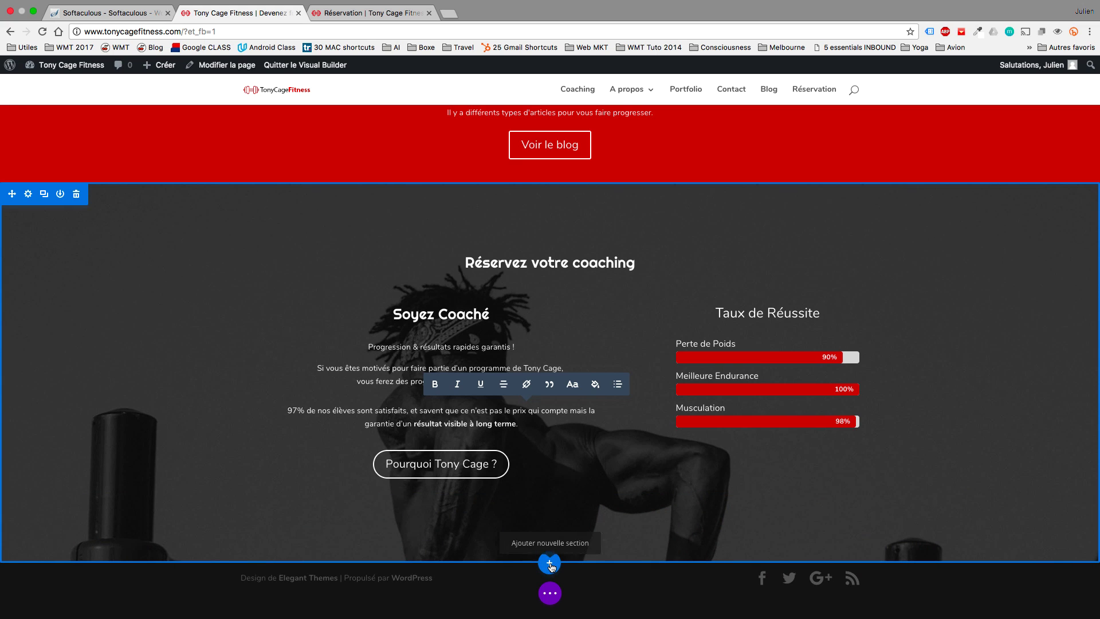
pyautogui.click(551, 593)
pyautogui.click(551, 593)
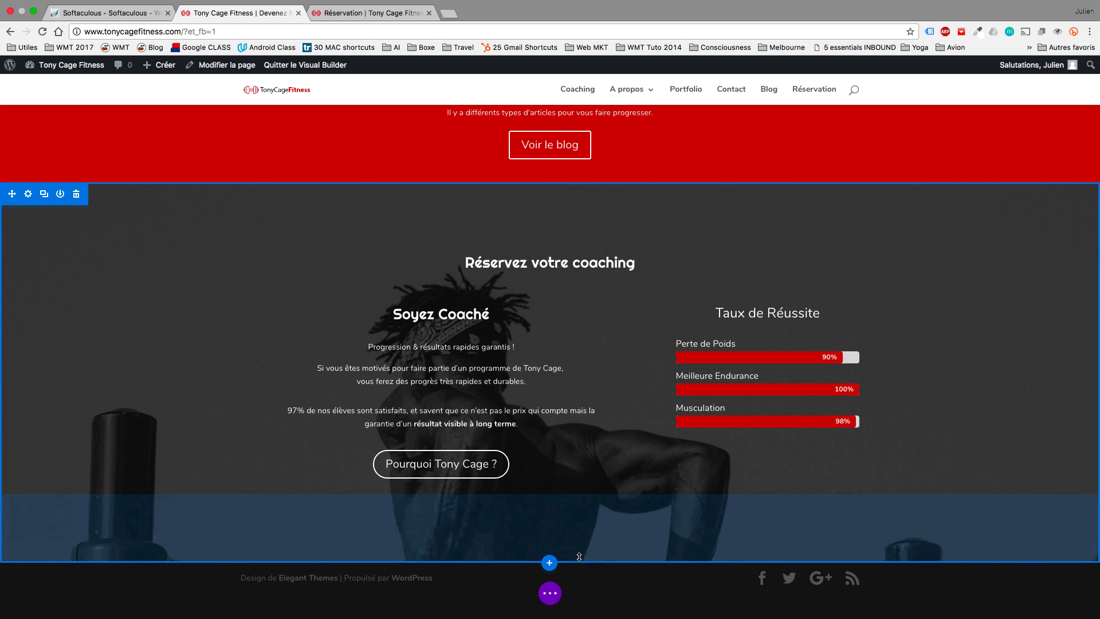
# Shrink the section's bottom padding to about 112px and save the page.
pyautogui.moveTo(581, 560); pyautogui.dragTo(598, 588)
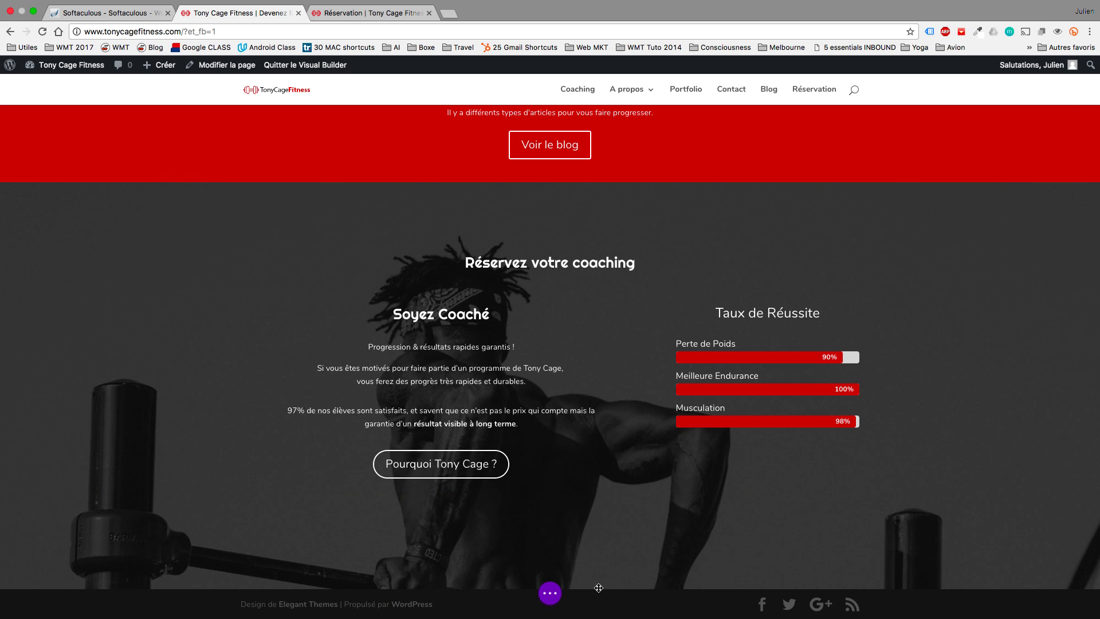
pyautogui.scroll(-1, 659, 516)
pyautogui.scroll(3, 659, 516)
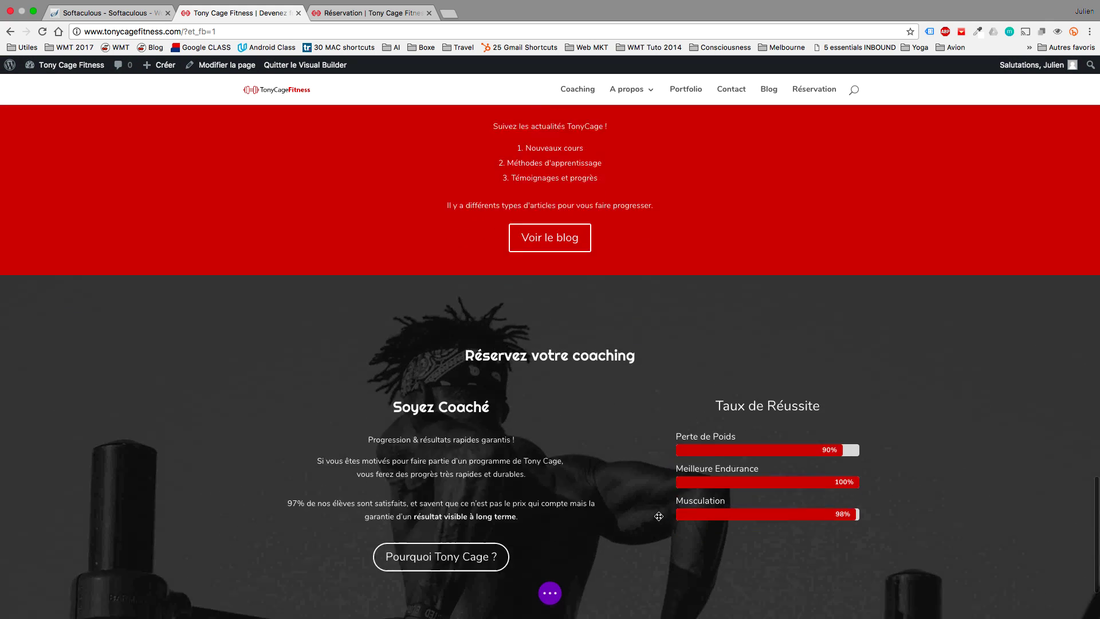
pyautogui.scroll(-3, 659, 516)
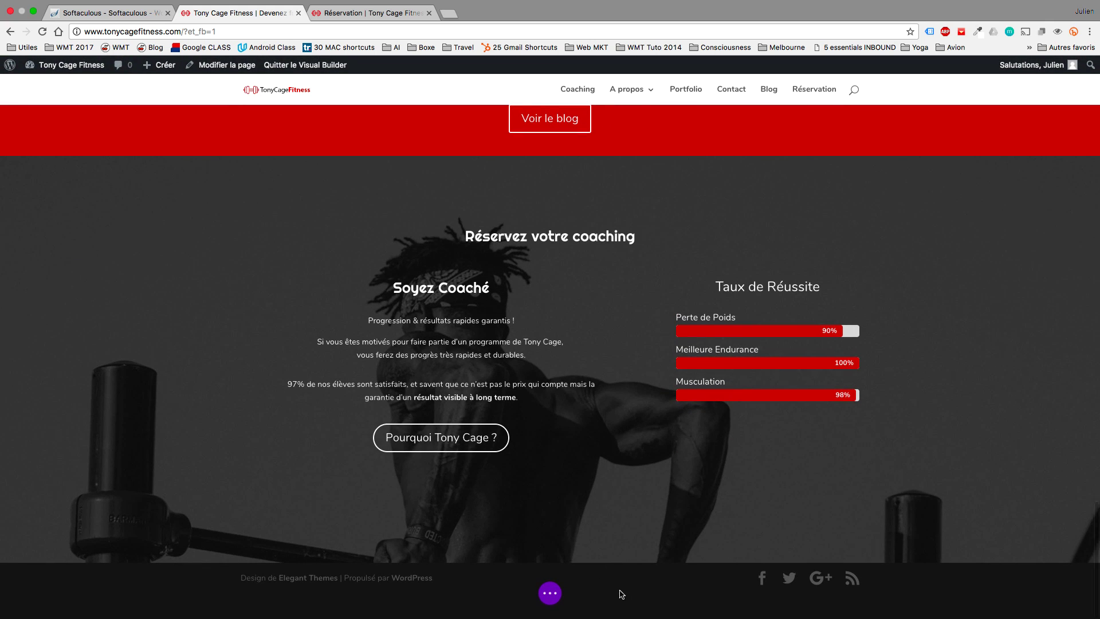
pyautogui.click(561, 596)
pyautogui.click(1061, 594)
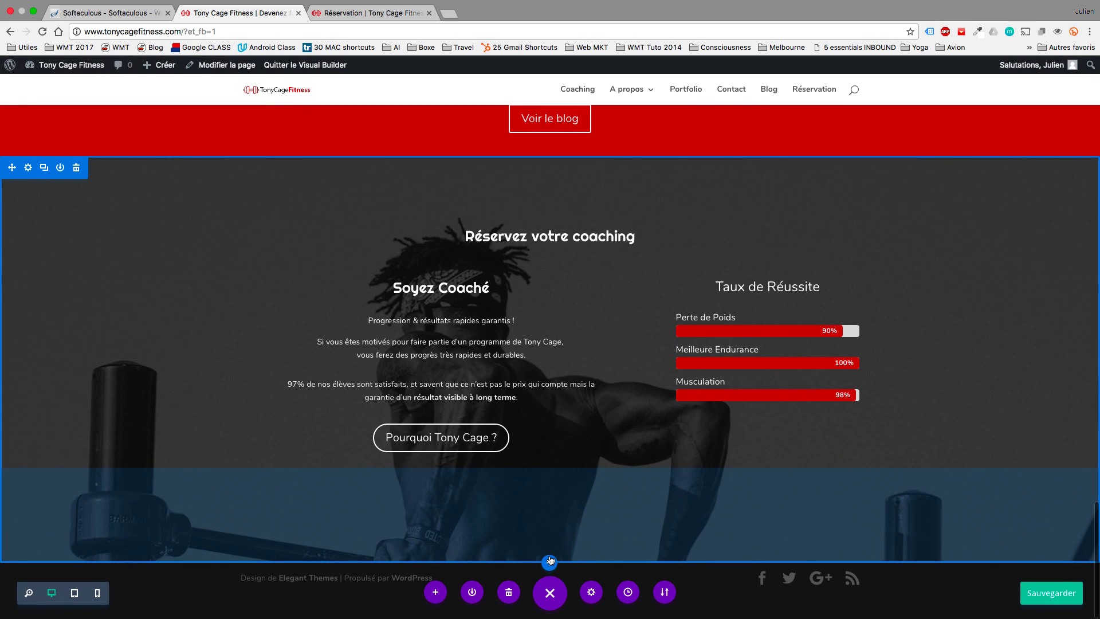
# Add a regular section with a two-column row and a call-to-action module on the right.
pyautogui.click(549, 563)
pyautogui.click(487, 530)
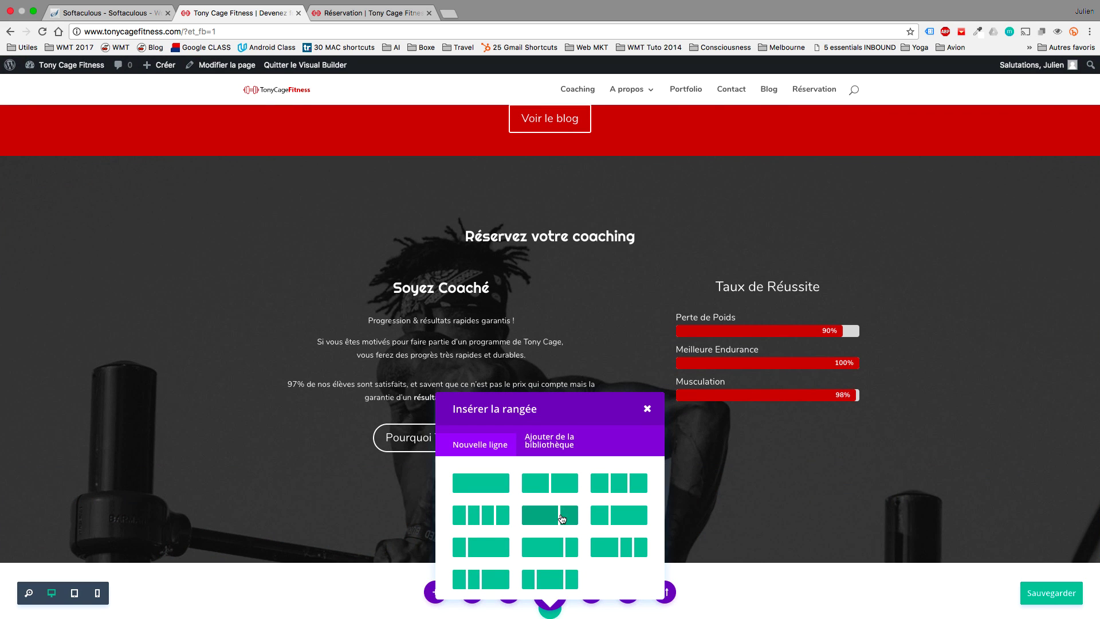
pyautogui.click(487, 484)
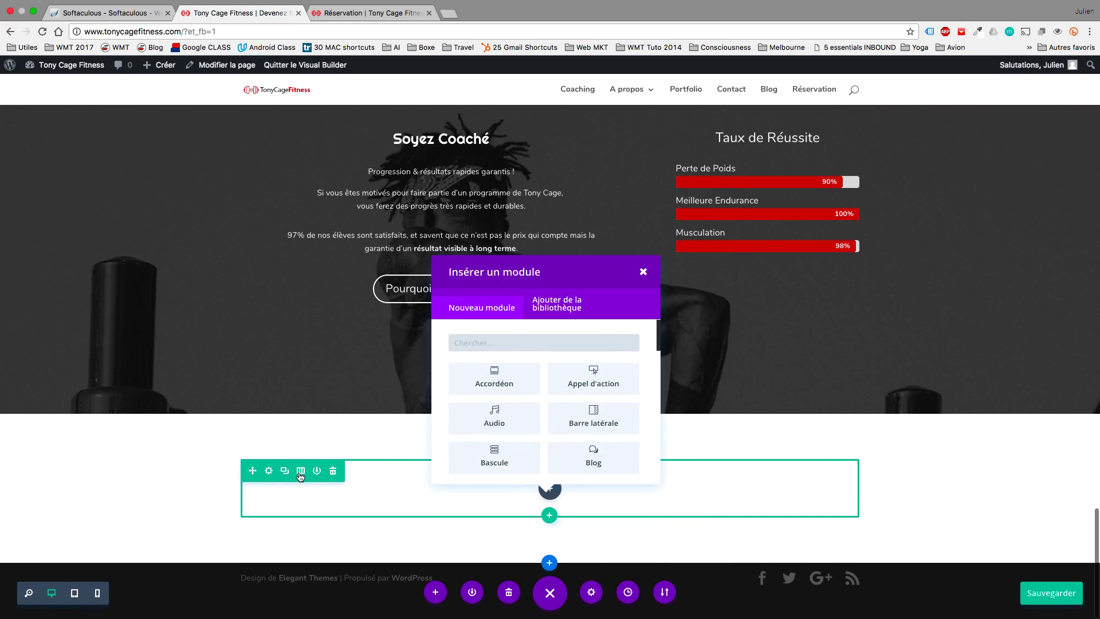
pyautogui.click(300, 472)
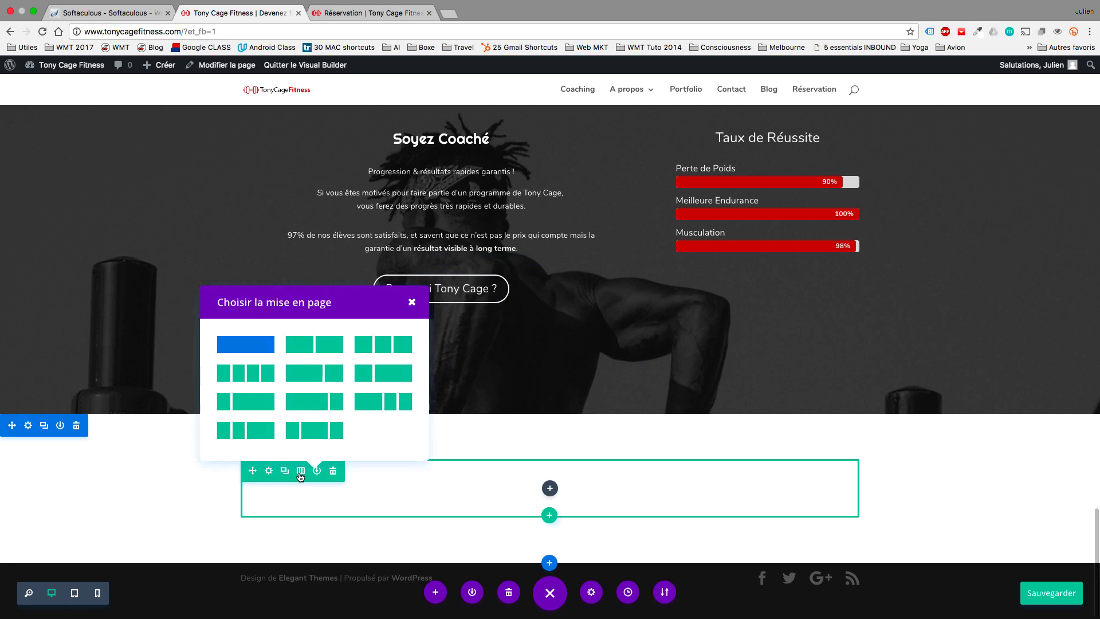
pyautogui.click(302, 351)
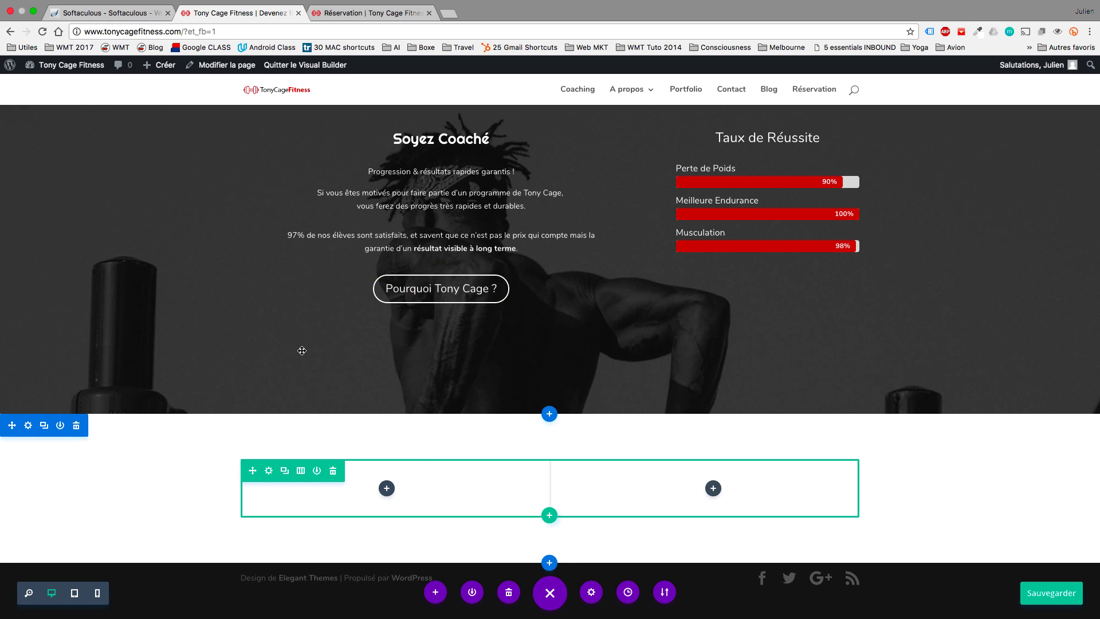
pyautogui.click(714, 488)
pyautogui.click(750, 380)
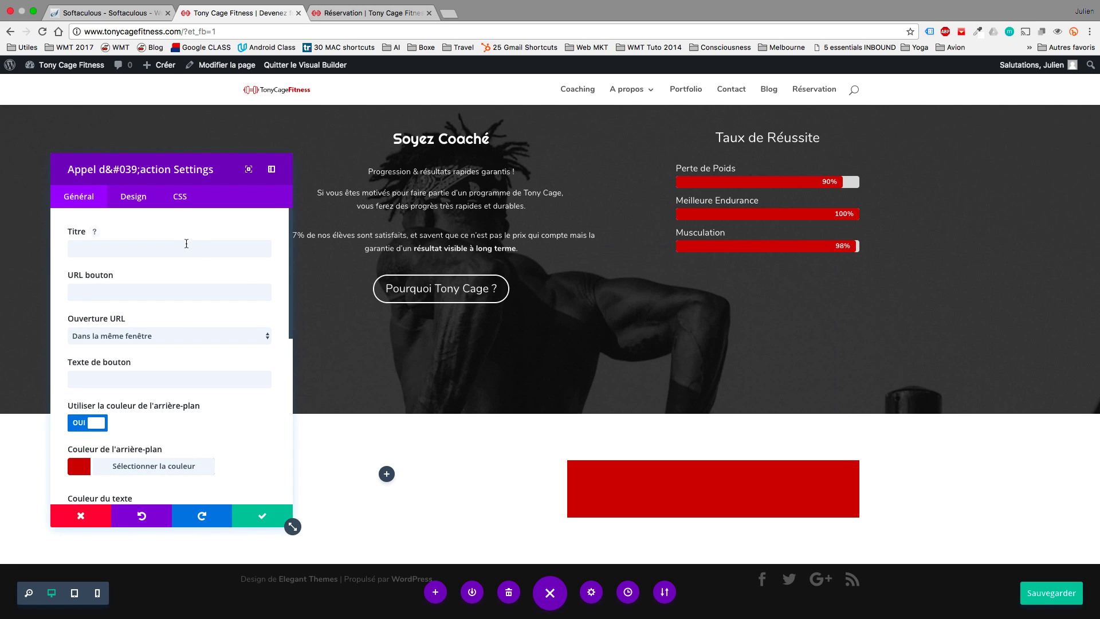
# Title the call-to-action 'Réserver votre Coaching'.
pyautogui.click(185, 246)
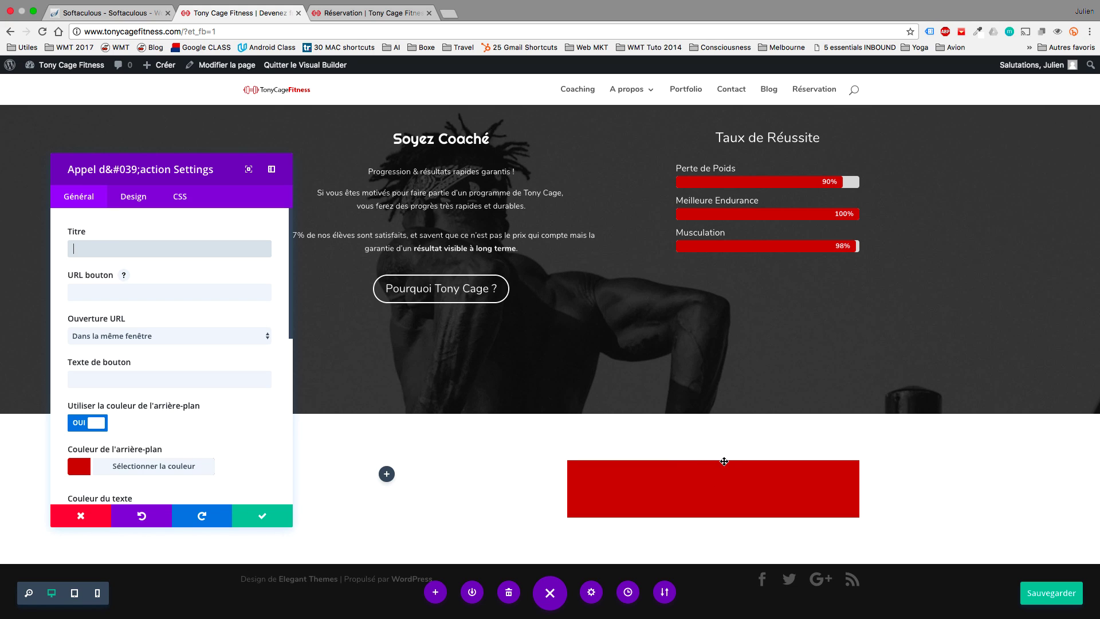
pyautogui.press('super+s')
pyautogui.write('Rés')
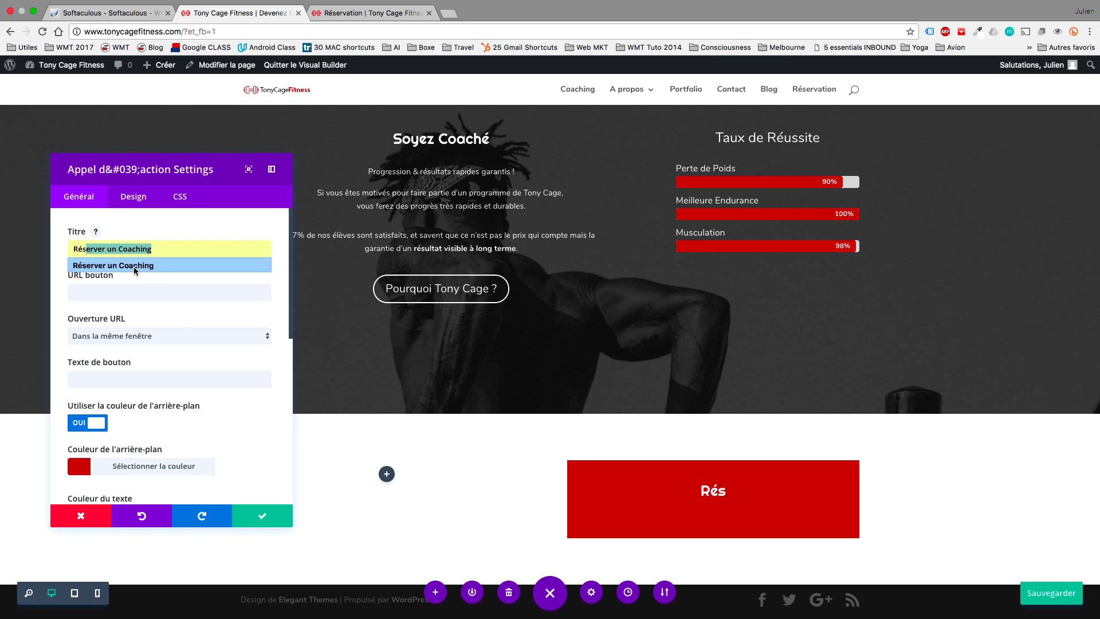
pyautogui.click(133, 266)
pyautogui.doubleClick(111, 249)
pyautogui.write('votre Coaching')
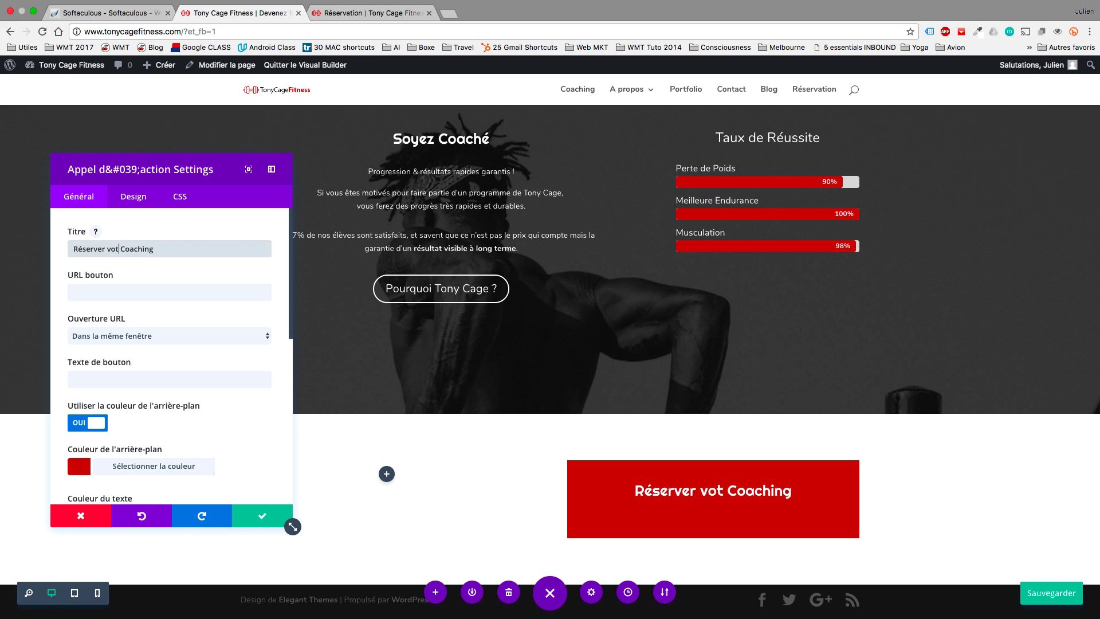
# Link the button to the Réservation page address and label it 'Réserver maintenant !'.
pyautogui.click(125, 293)
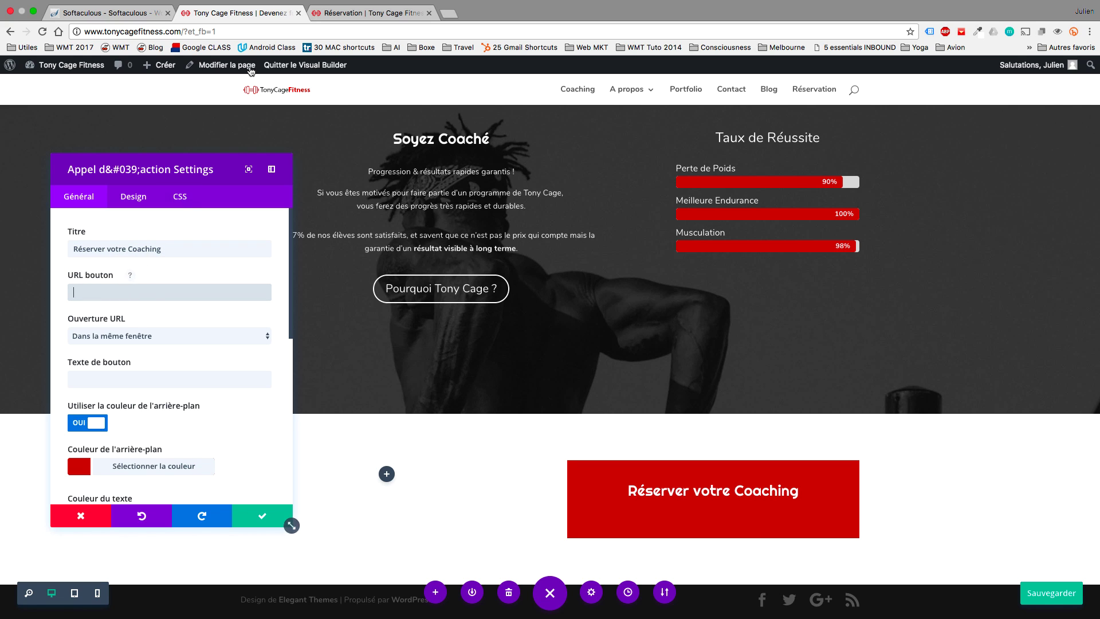
pyautogui.click(335, 14)
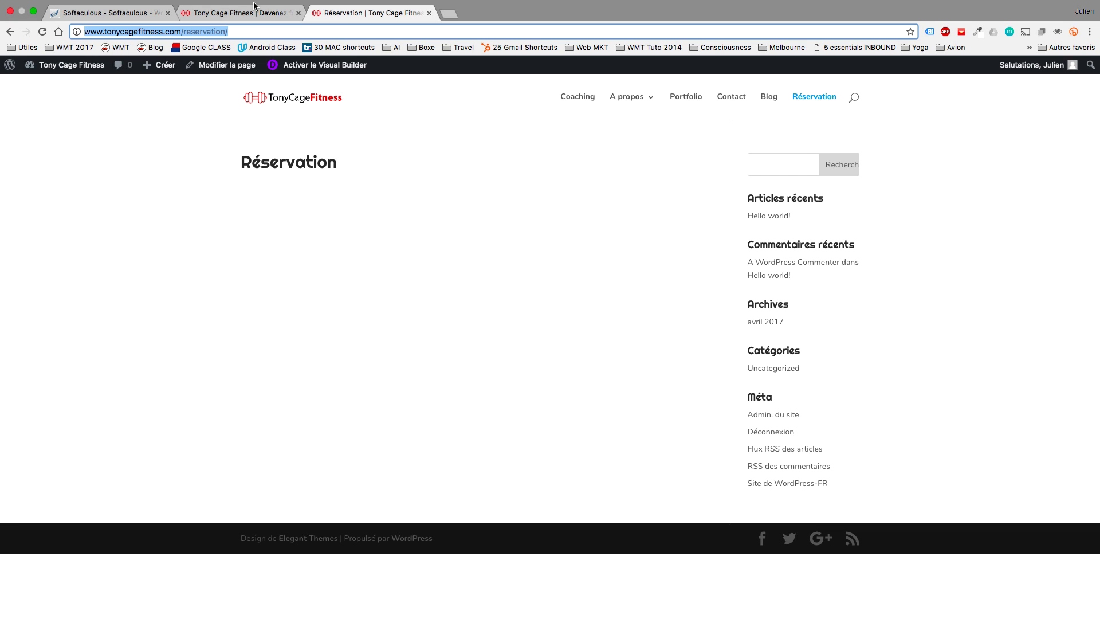
pyautogui.click(243, 16)
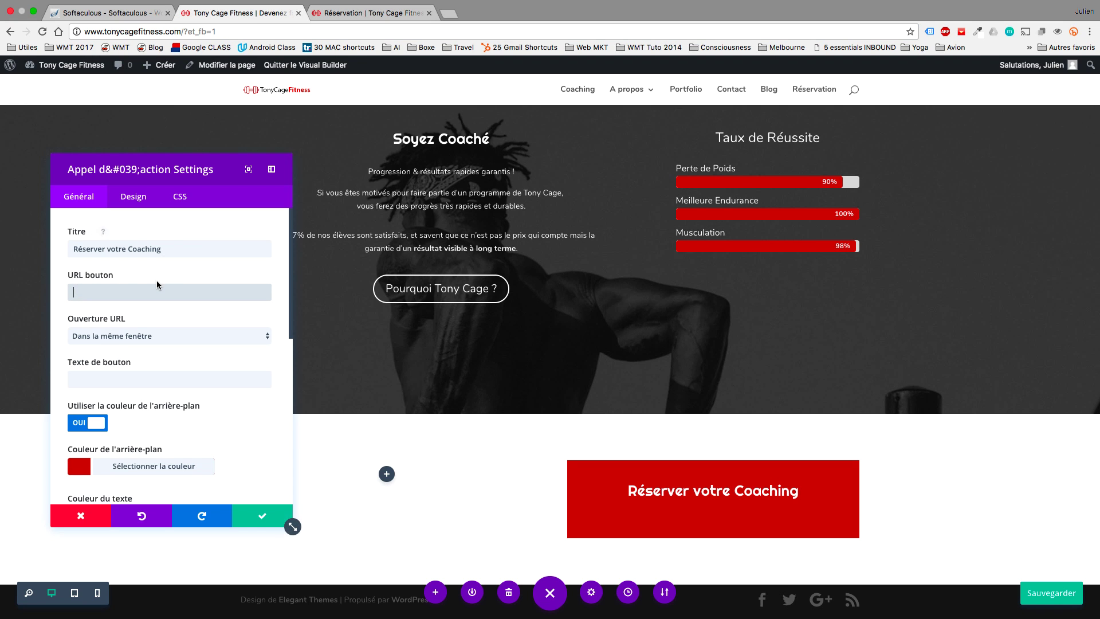
pyautogui.write('http://www.tonycagefitness.com/reservation/')
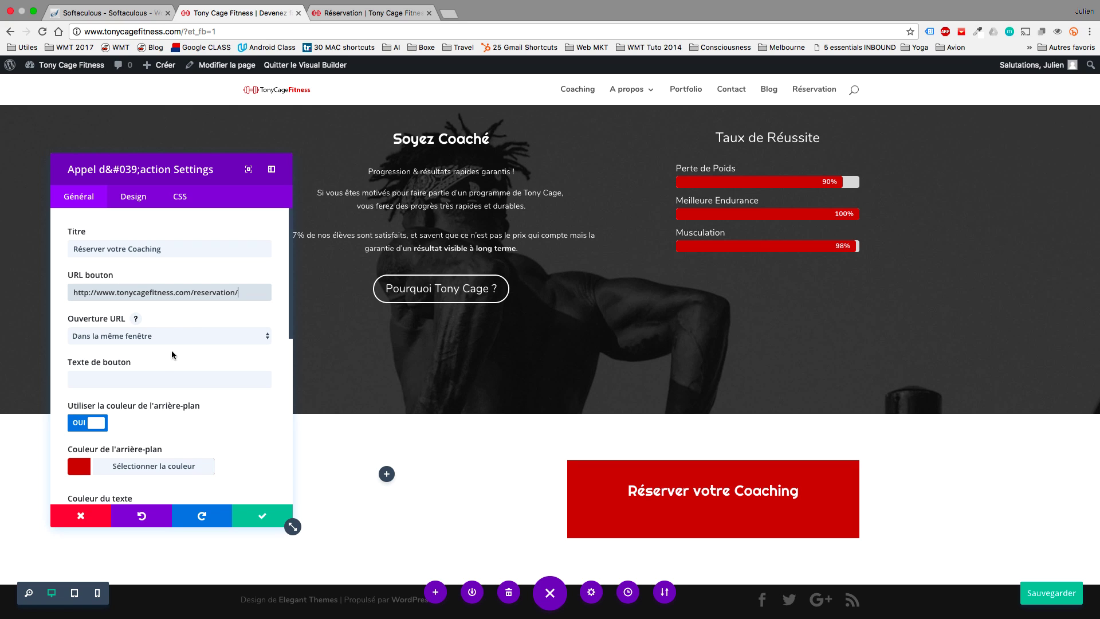
pyautogui.click(150, 373)
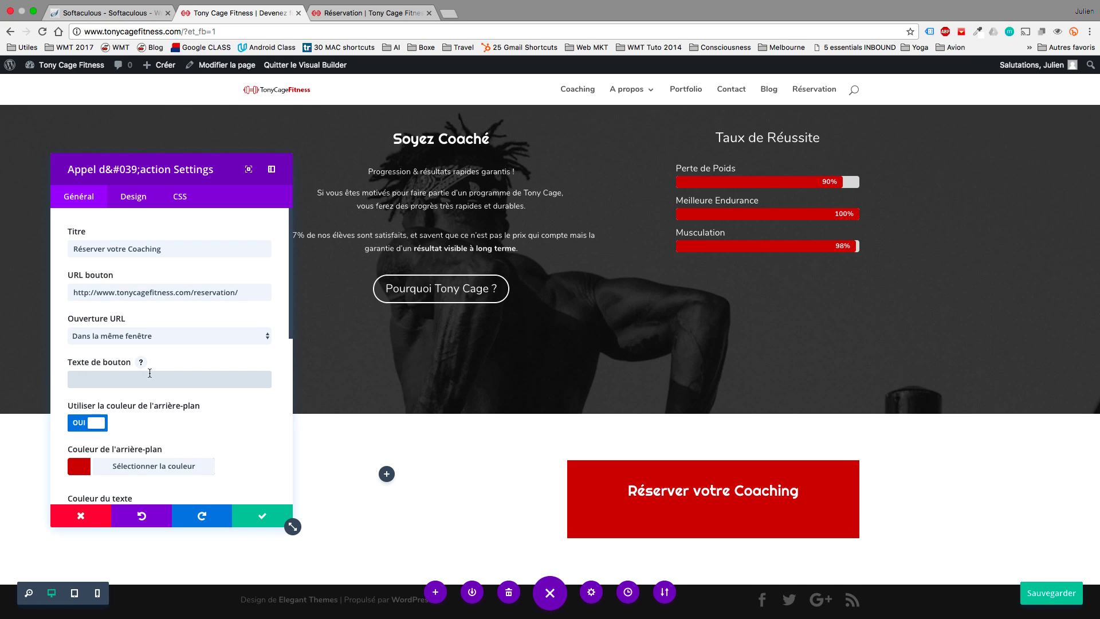
pyautogui.write('Rés')
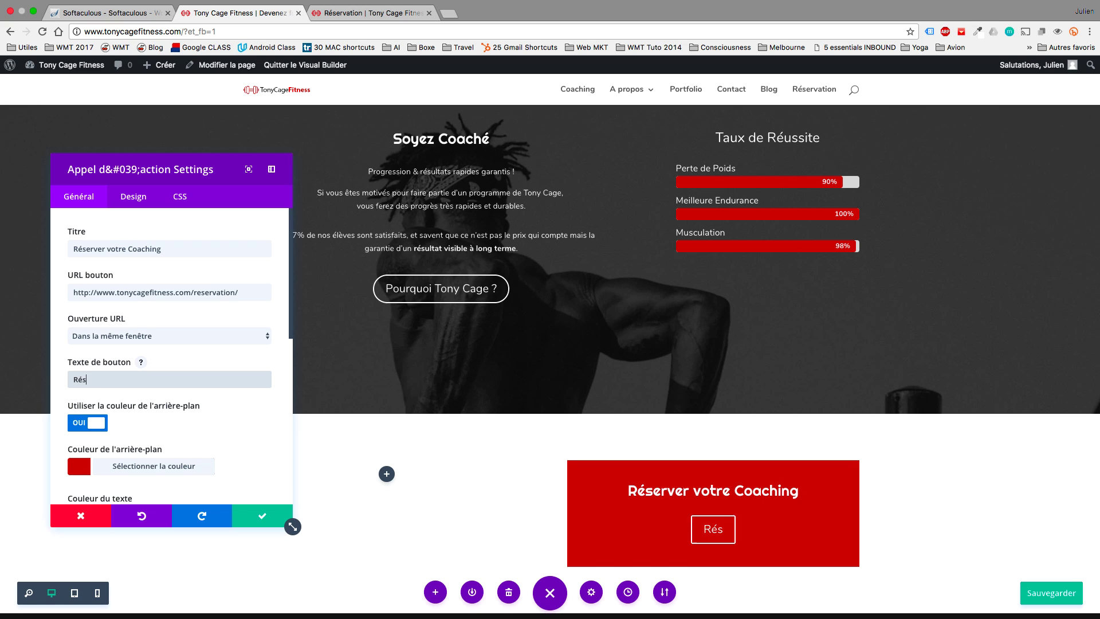
pyautogui.write('erver maintena')
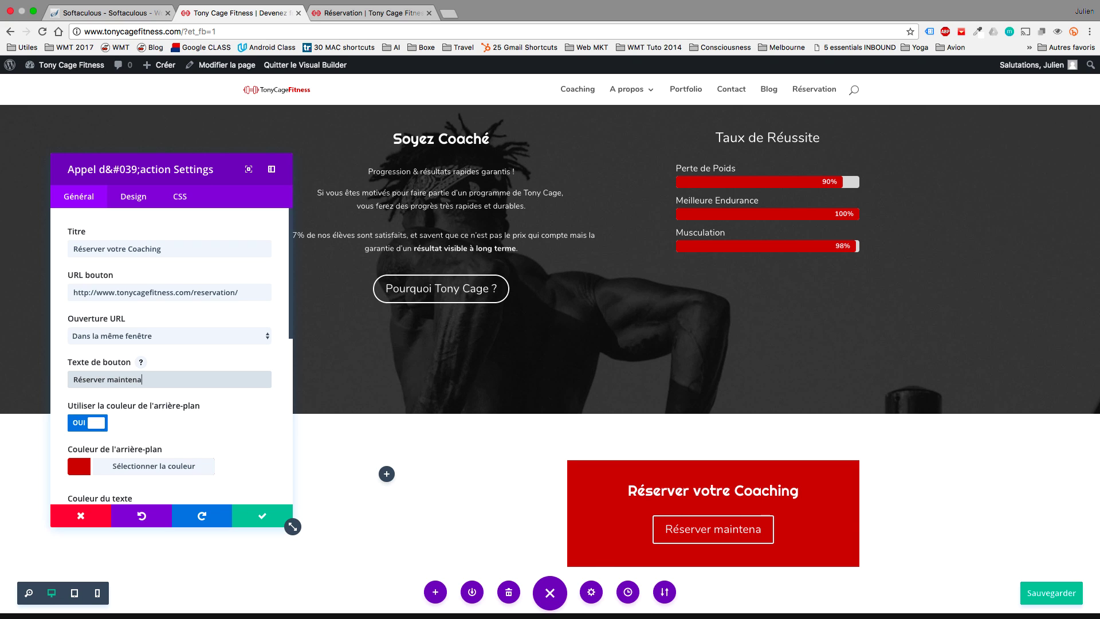
pyautogui.write('nt !')
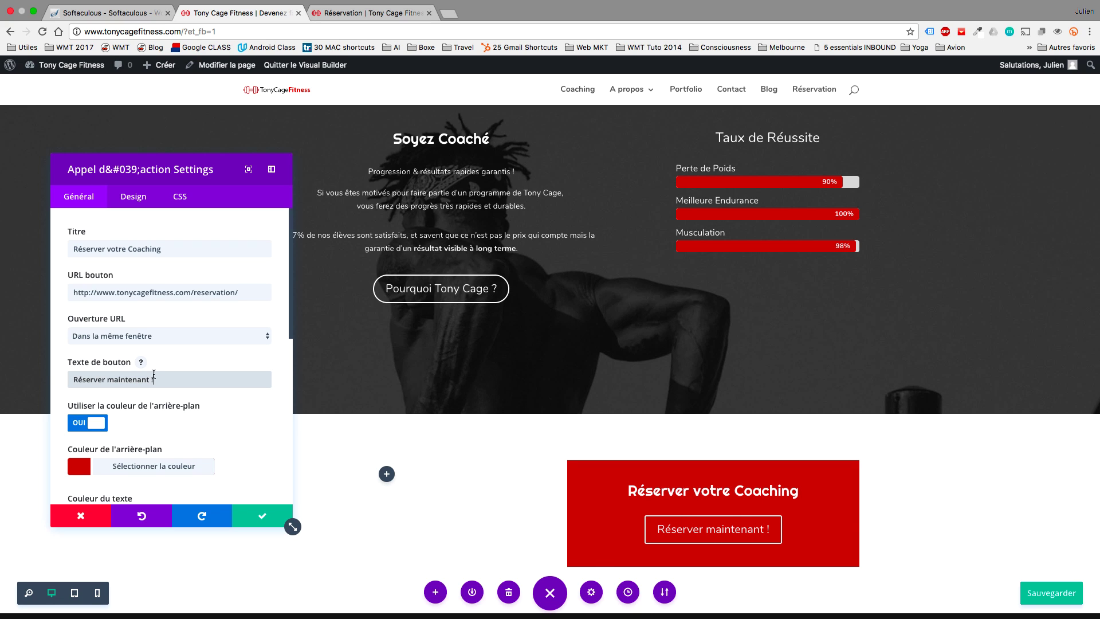
# Paste the quotes and method text into the content and left-align the text.
pyautogui.scroll(-5, 162, 381)
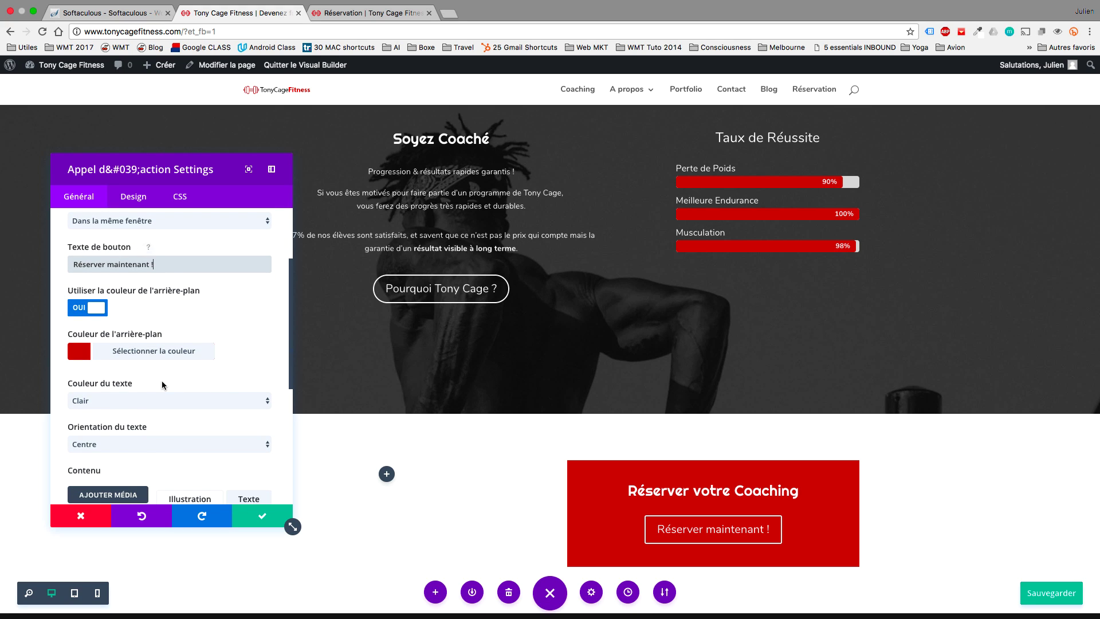
pyautogui.scroll(-9, 162, 384)
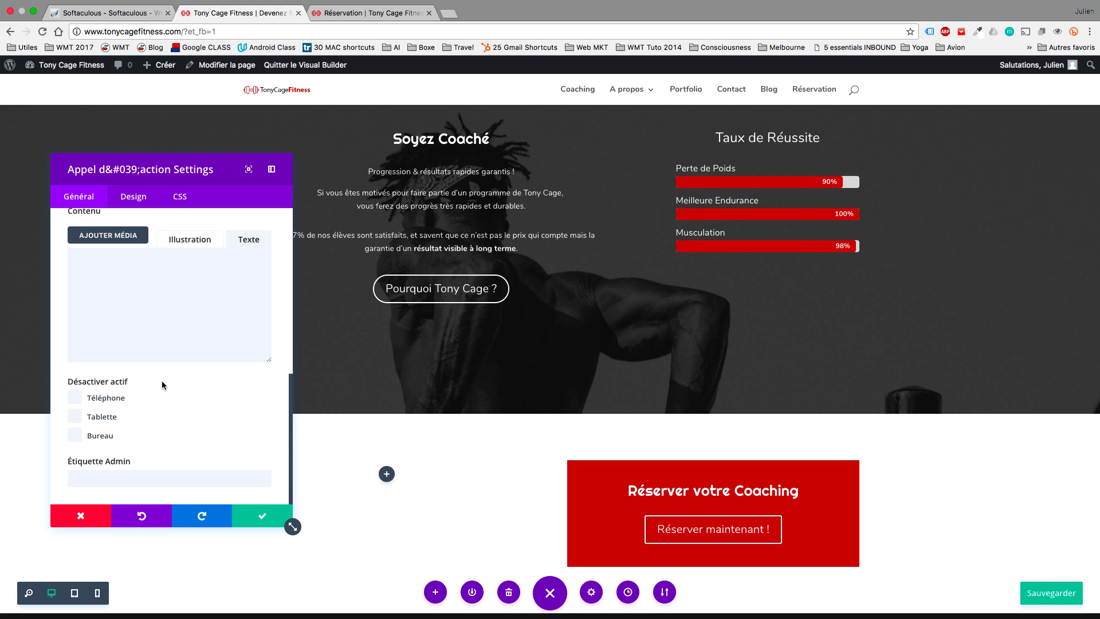
pyautogui.click(194, 302)
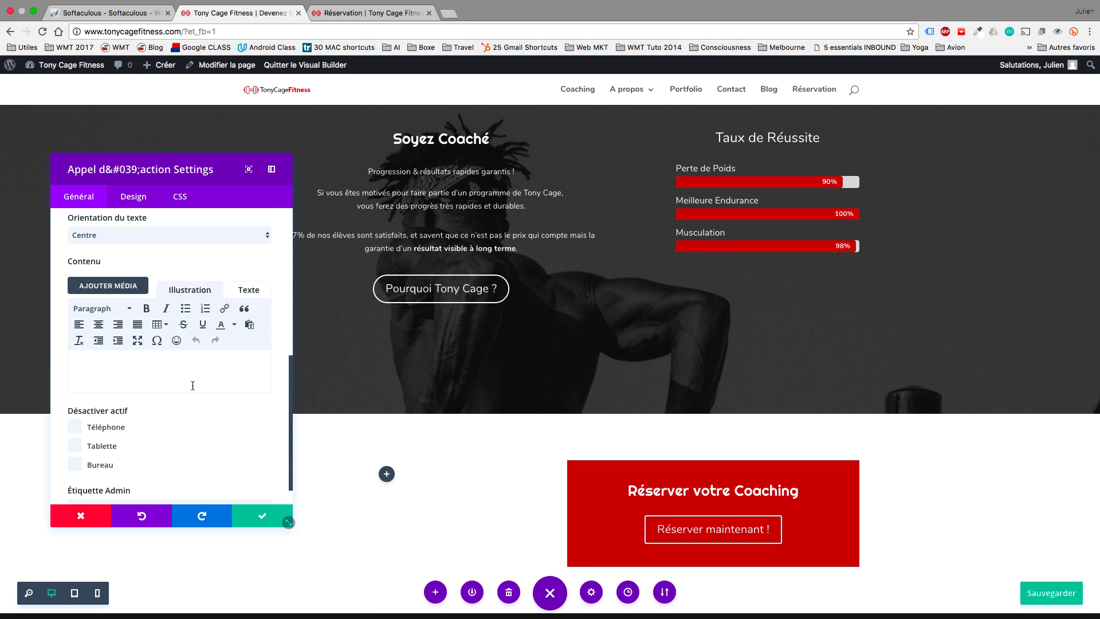
pyautogui.press('super+v')
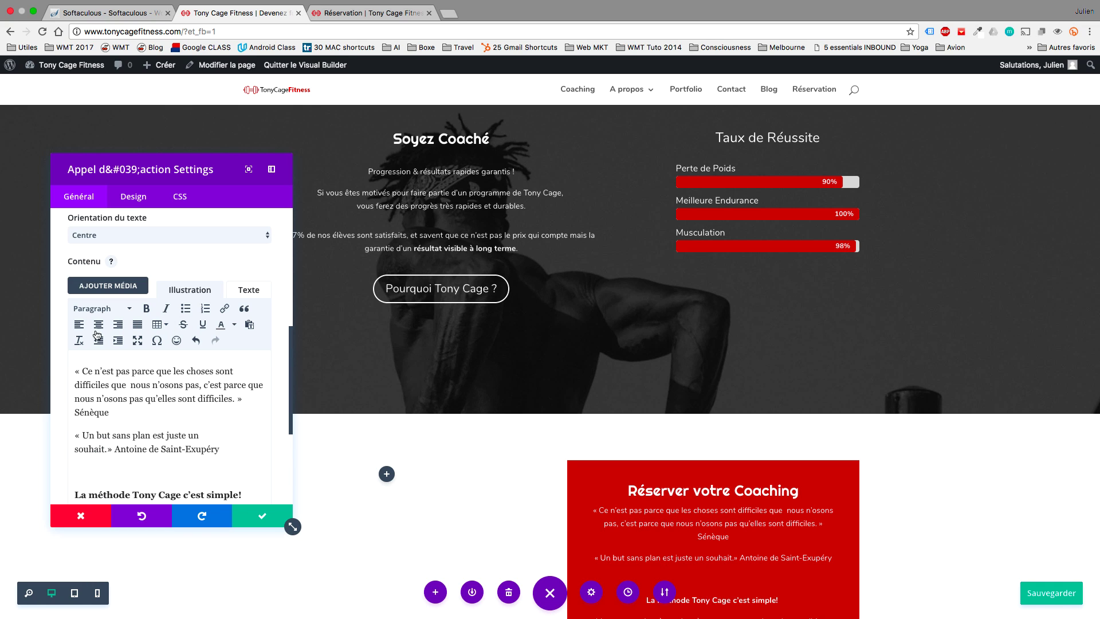
pyautogui.scroll(3, 142, 358)
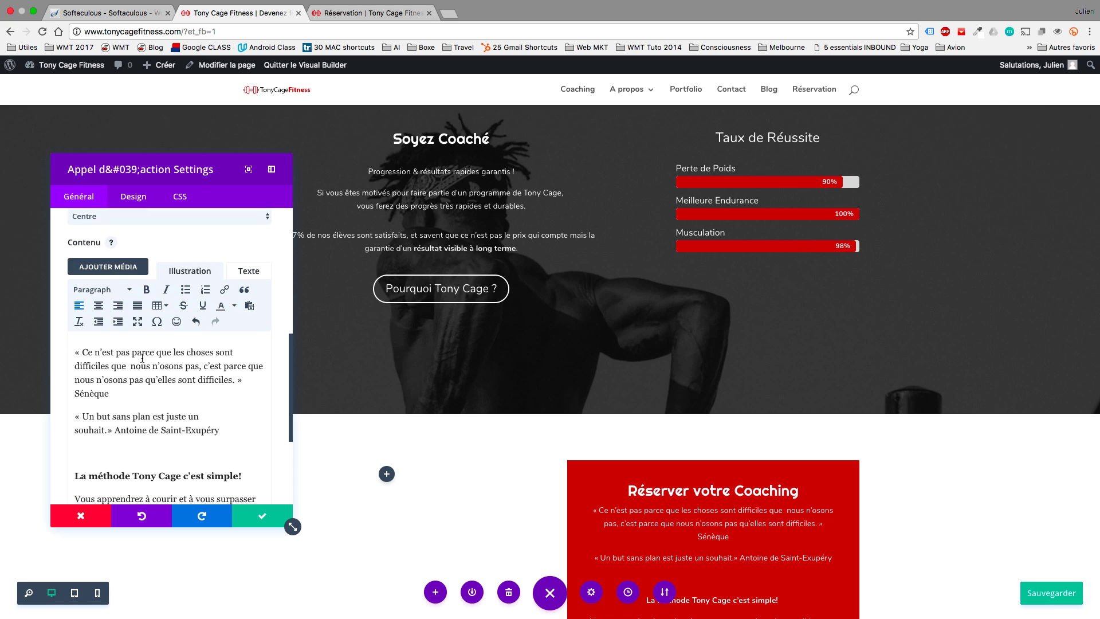
pyautogui.scroll(3, 143, 361)
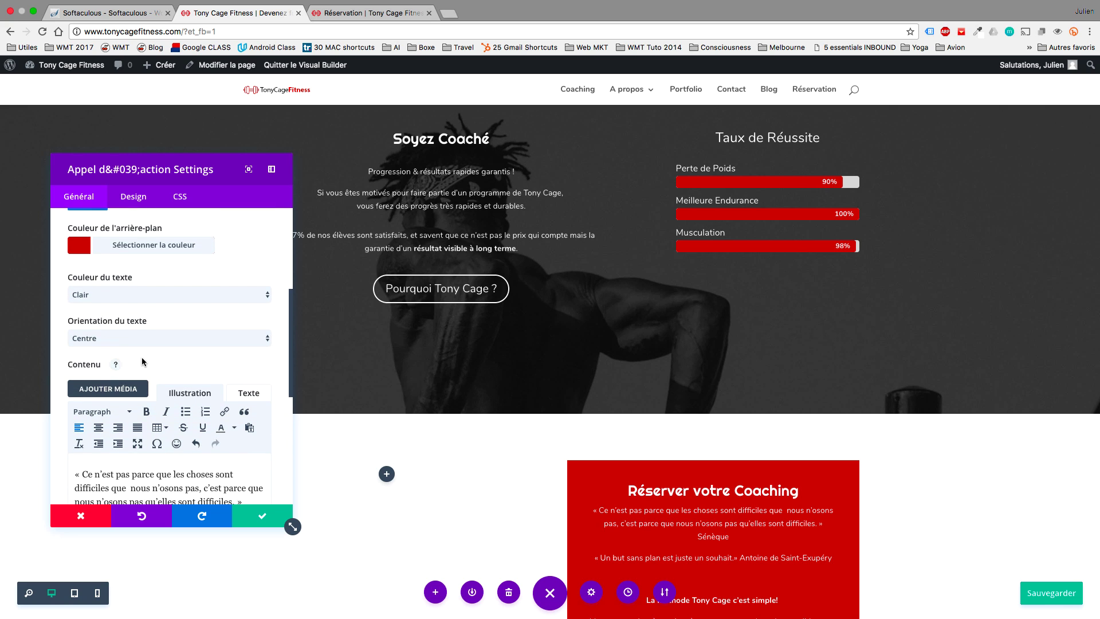
pyautogui.click(143, 338)
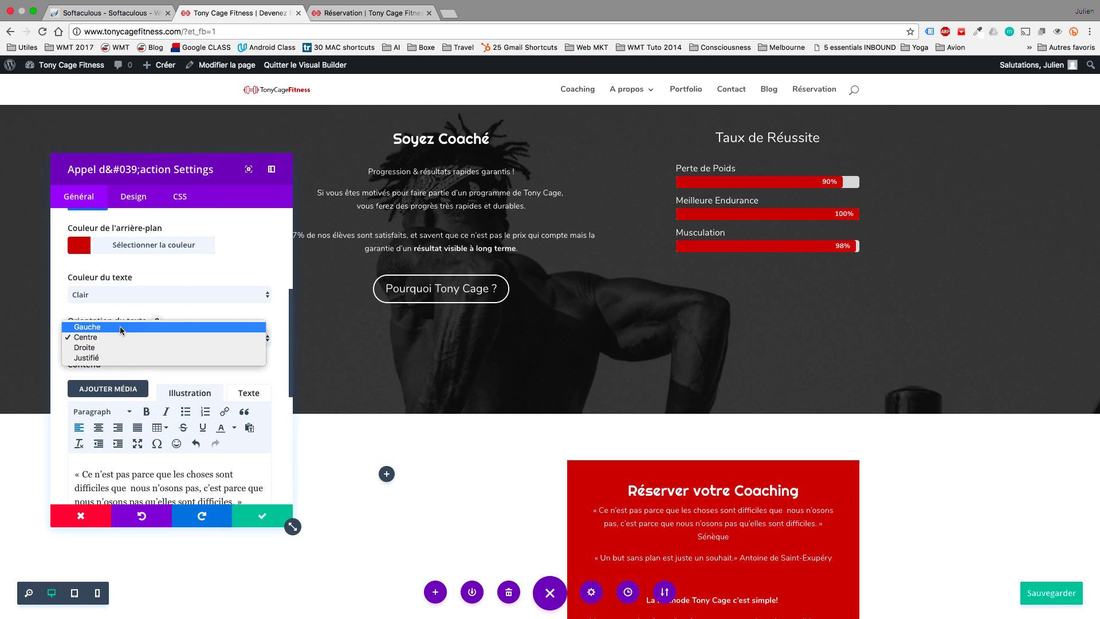
pyautogui.click(119, 326)
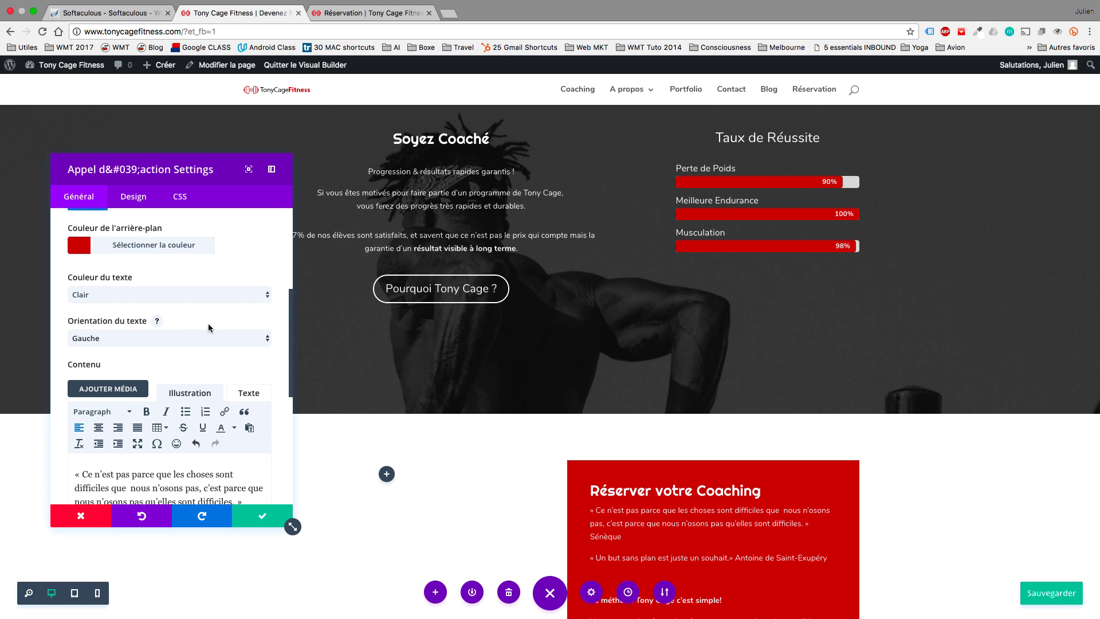
# Change the button label to 'Réserver un cours'.
pyautogui.scroll(-2, 208, 327)
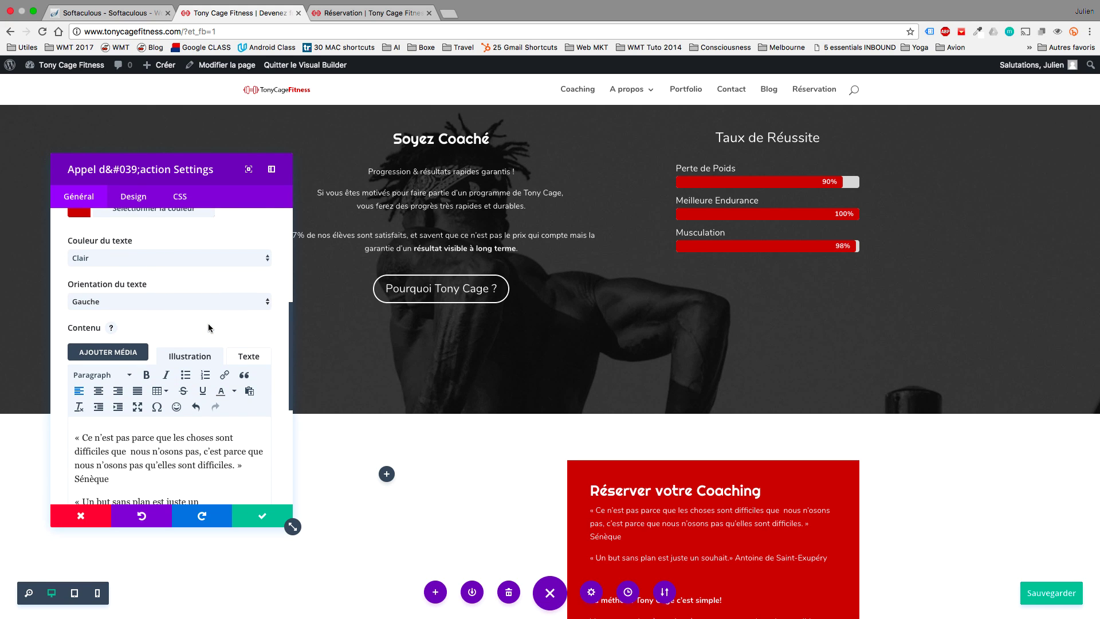
pyautogui.scroll(8, 208, 327)
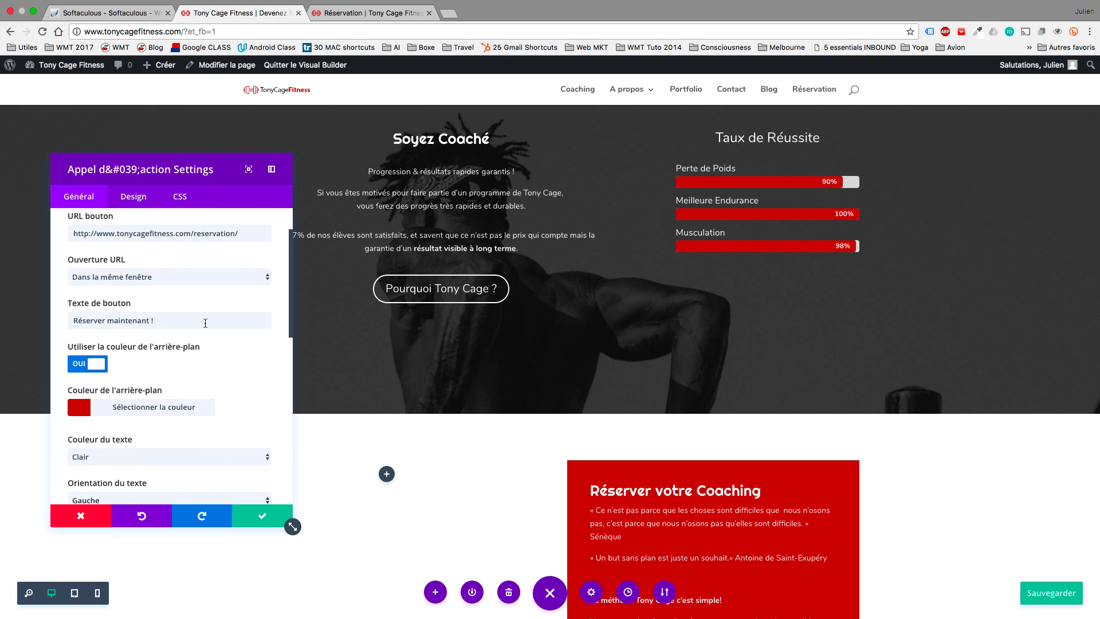
pyautogui.moveTo(177, 323); pyautogui.dragTo(118, 322)
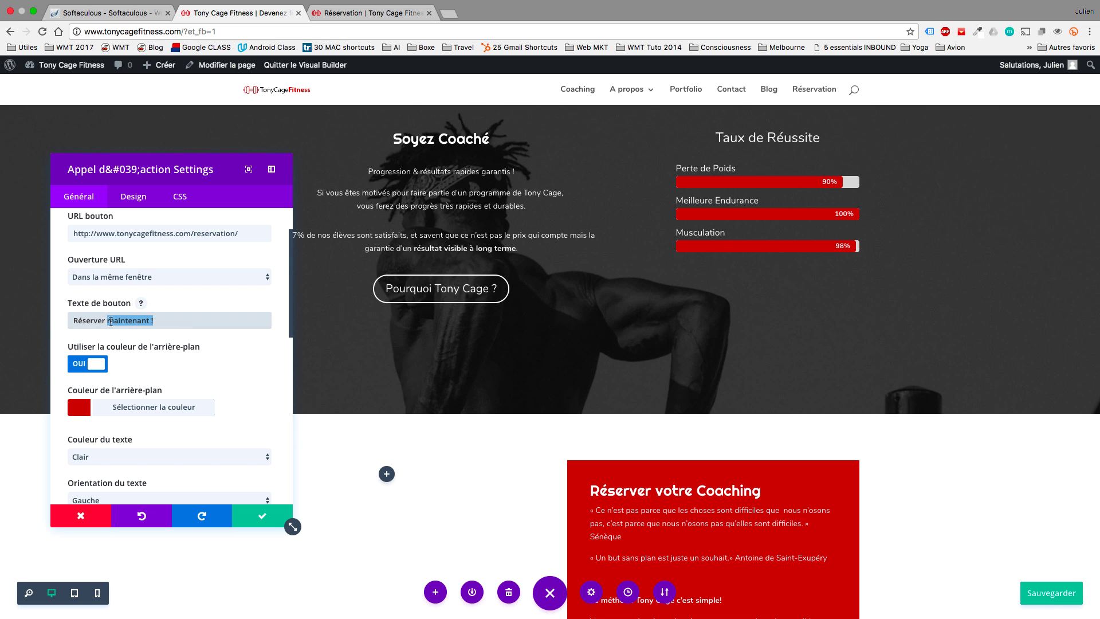
pyautogui.write('u')
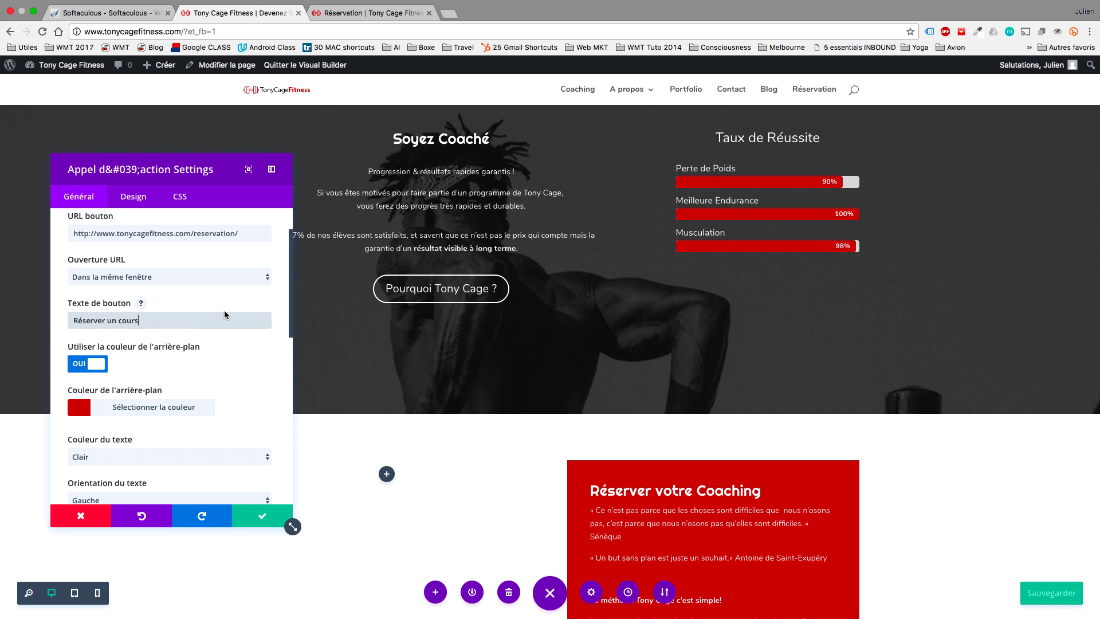
pyautogui.scroll(-5, 227, 316)
pyautogui.scroll(-3, 382, 355)
pyautogui.scroll(-1, 382, 355)
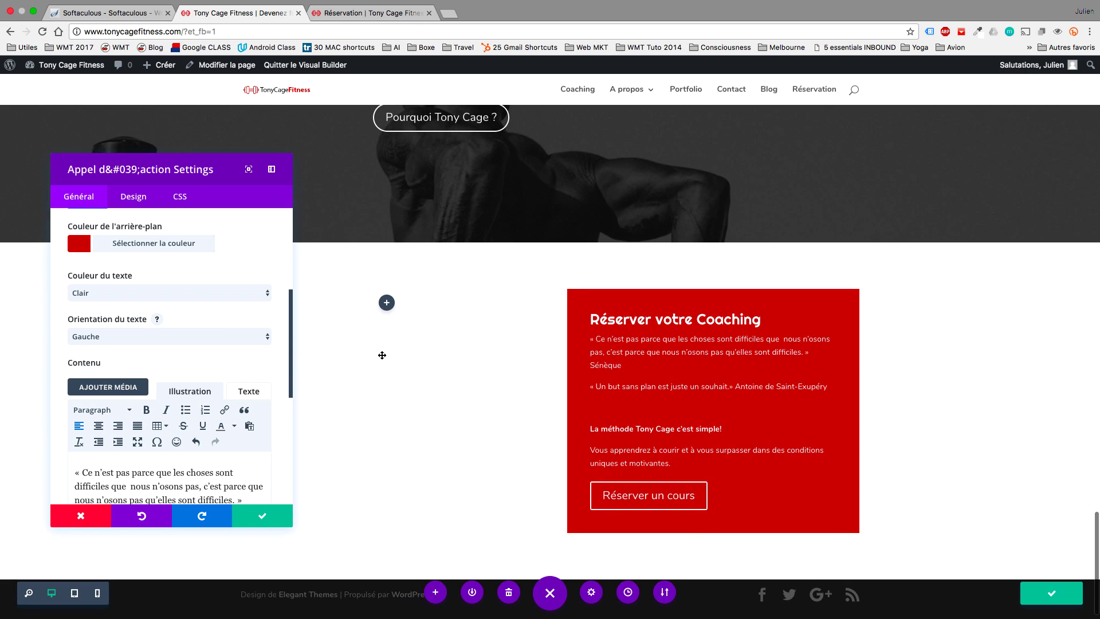
# Give the button custom styling with a calendar icon and 14px hover corner radius, then save.
pyautogui.click(131, 196)
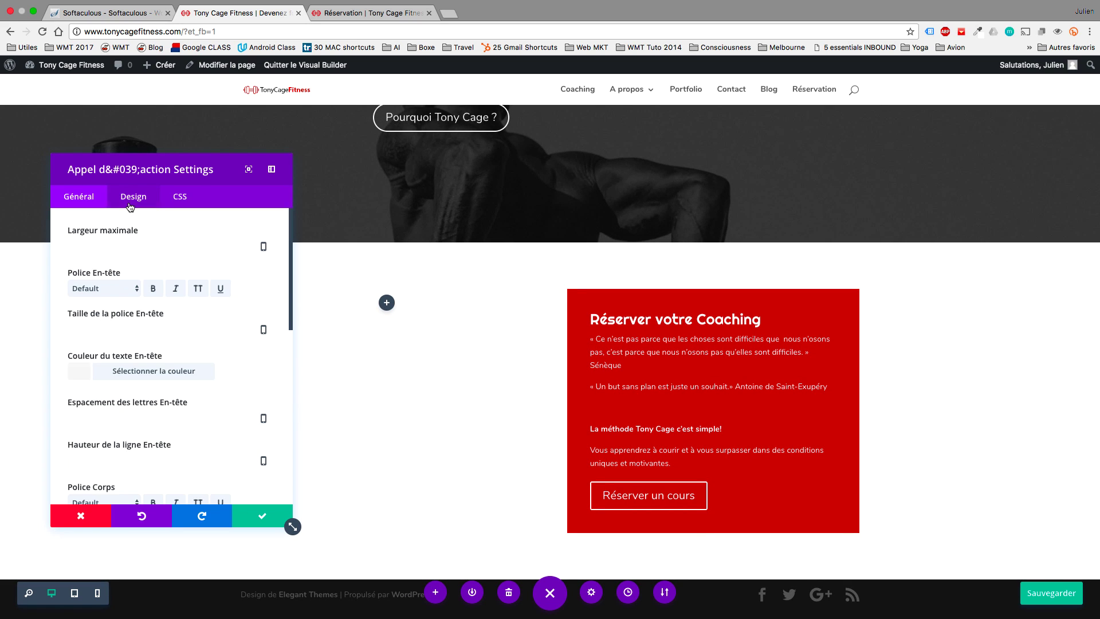
pyautogui.scroll(-5, 205, 369)
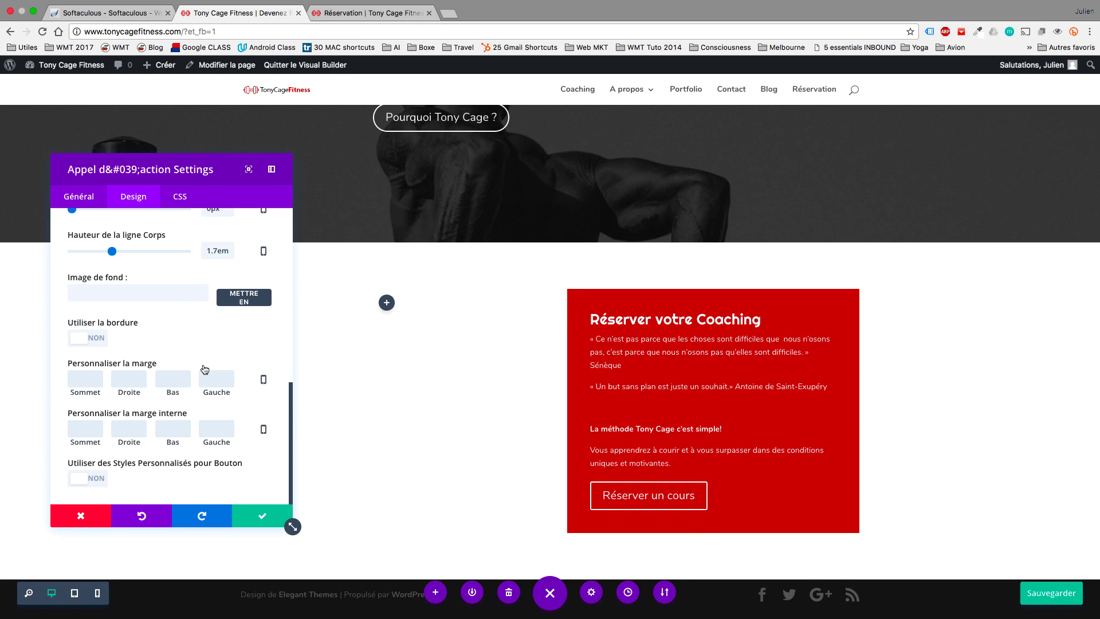
pyautogui.click(84, 476)
pyautogui.scroll(-4, 201, 454)
pyautogui.scroll(-4, 202, 454)
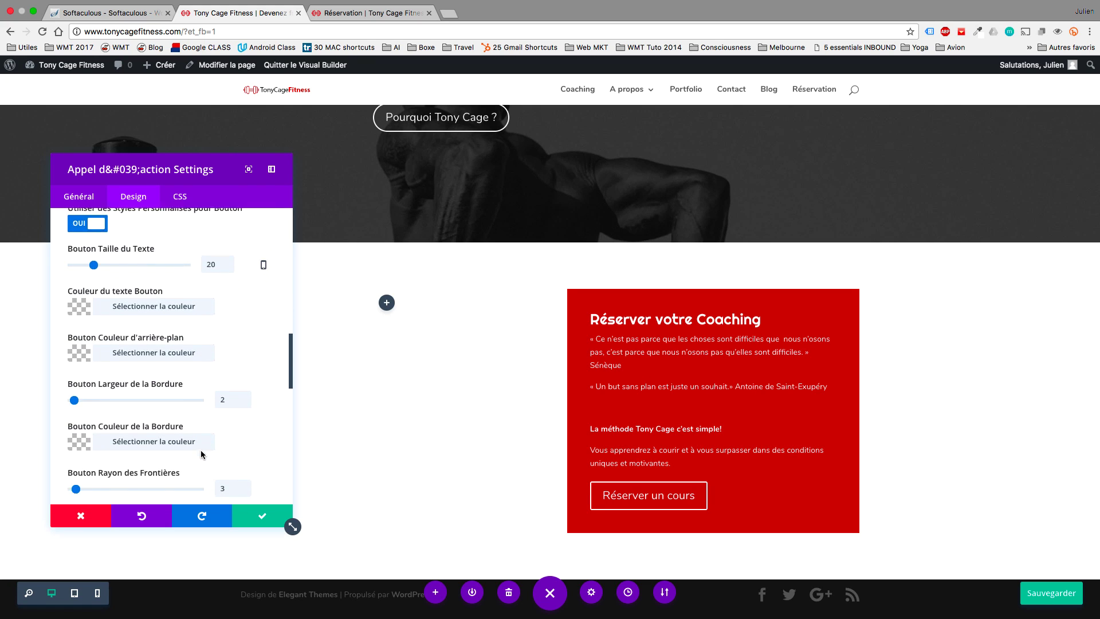
pyautogui.scroll(-1, 201, 452)
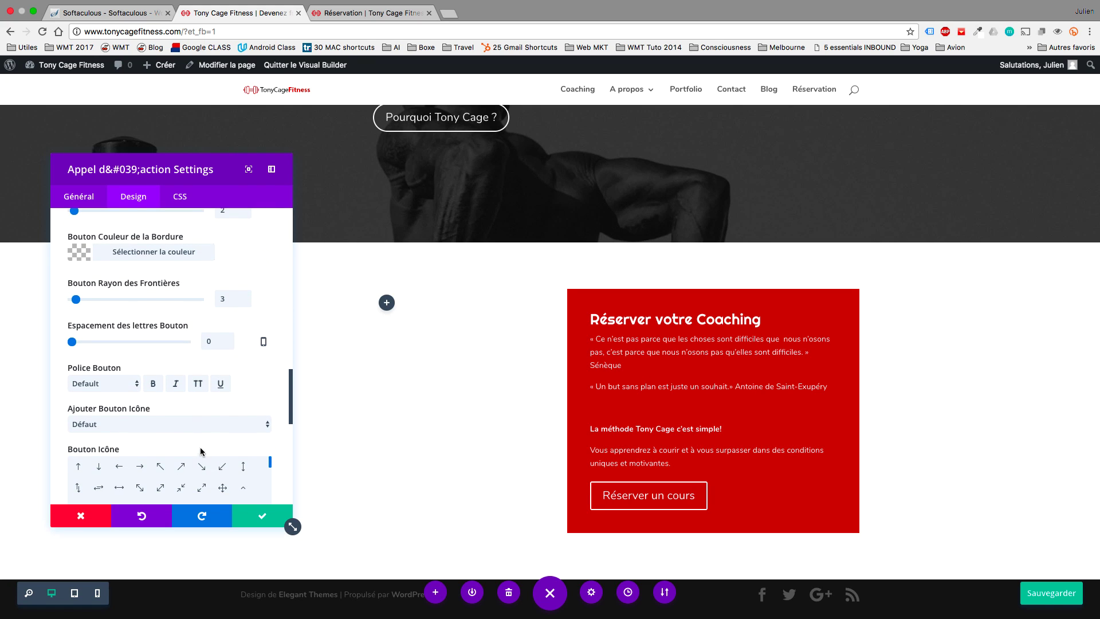
pyautogui.scroll(-3, 235, 405)
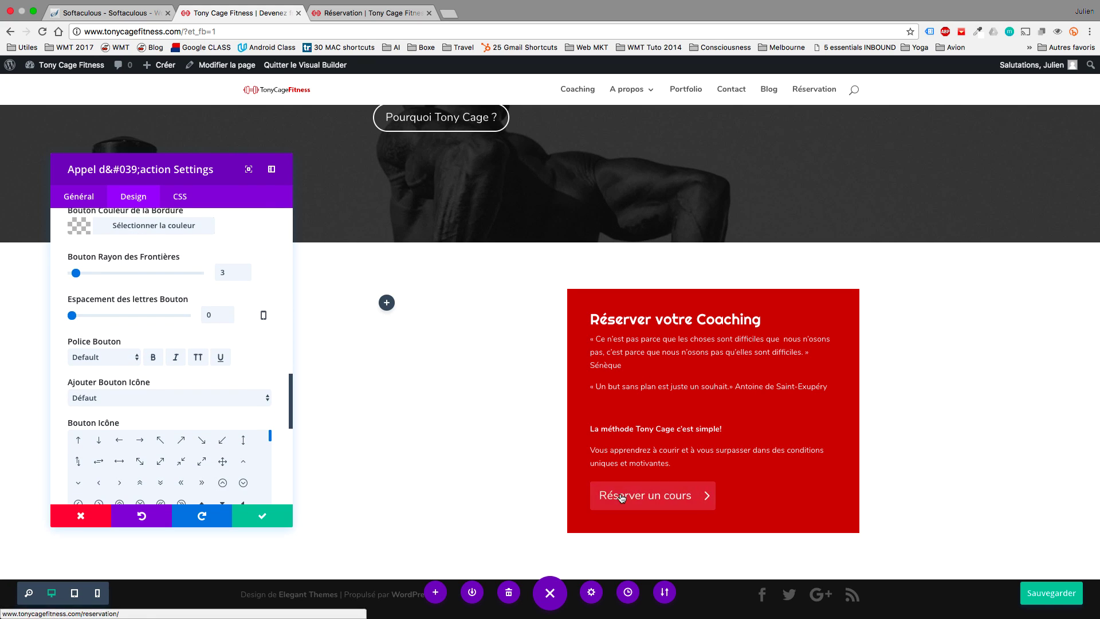
pyautogui.scroll(-5, 250, 361)
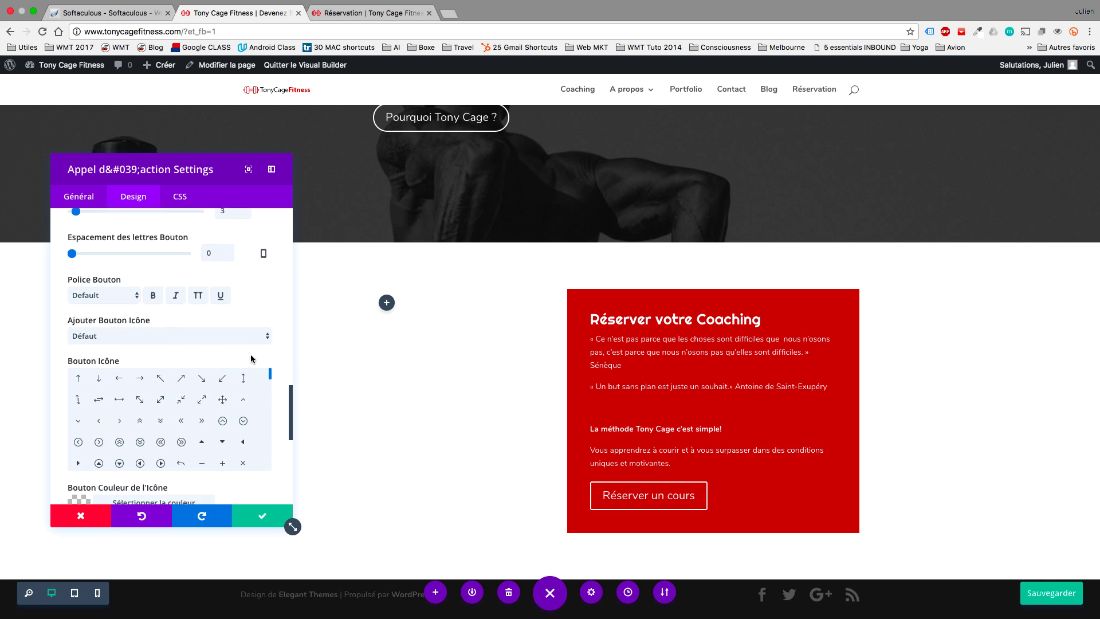
pyautogui.click(119, 399)
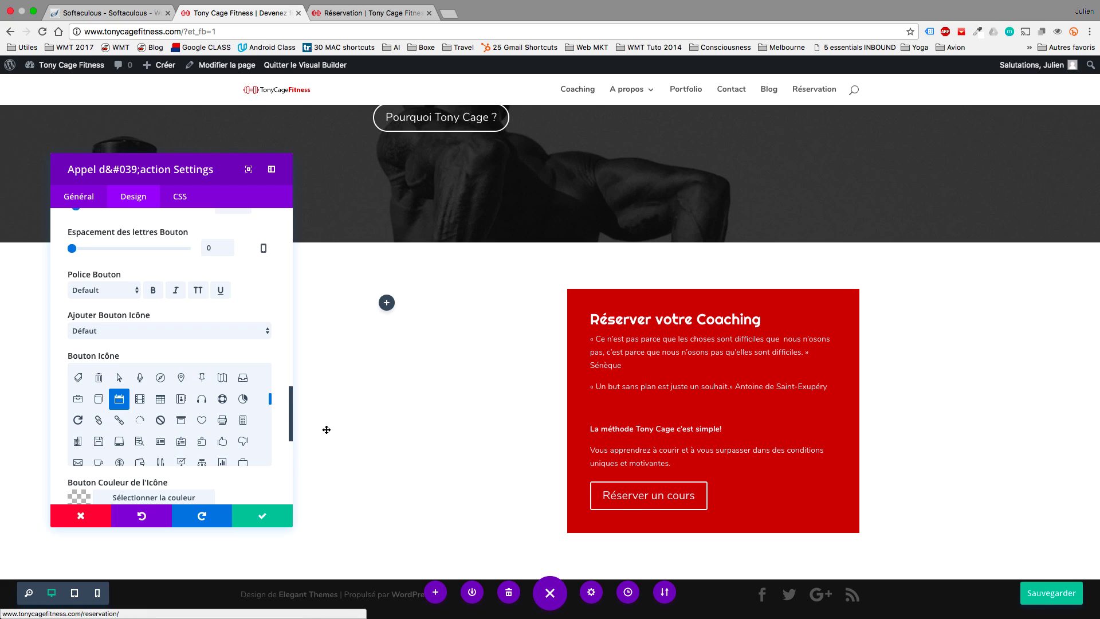
pyautogui.scroll(-10, 273, 356)
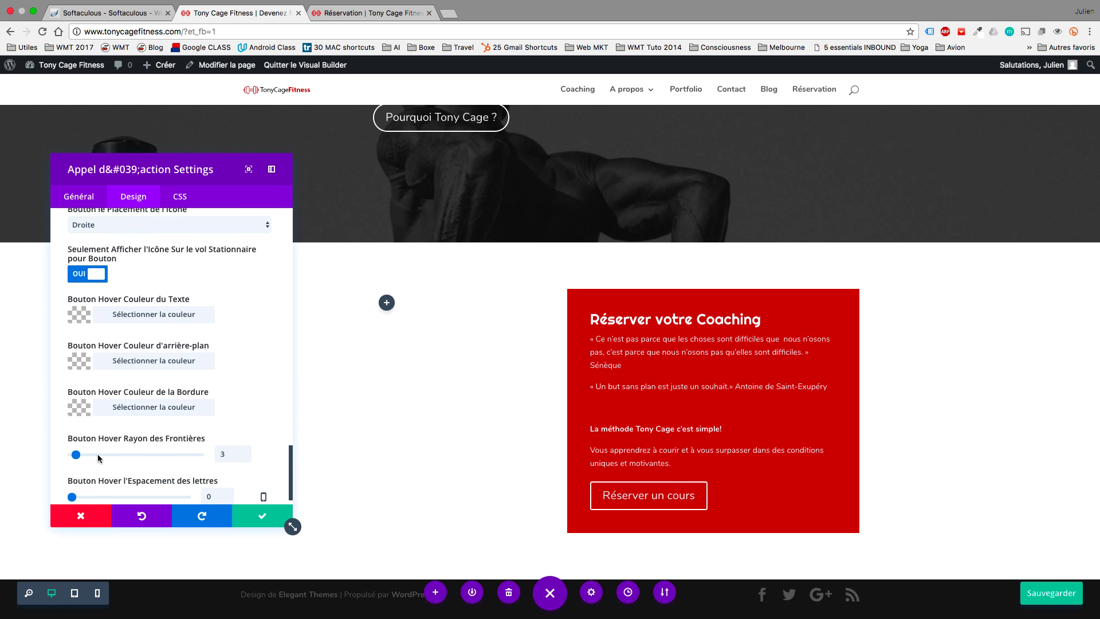
pyautogui.click(97, 455)
pyautogui.moveTo(92, 457); pyautogui.dragTo(89, 455)
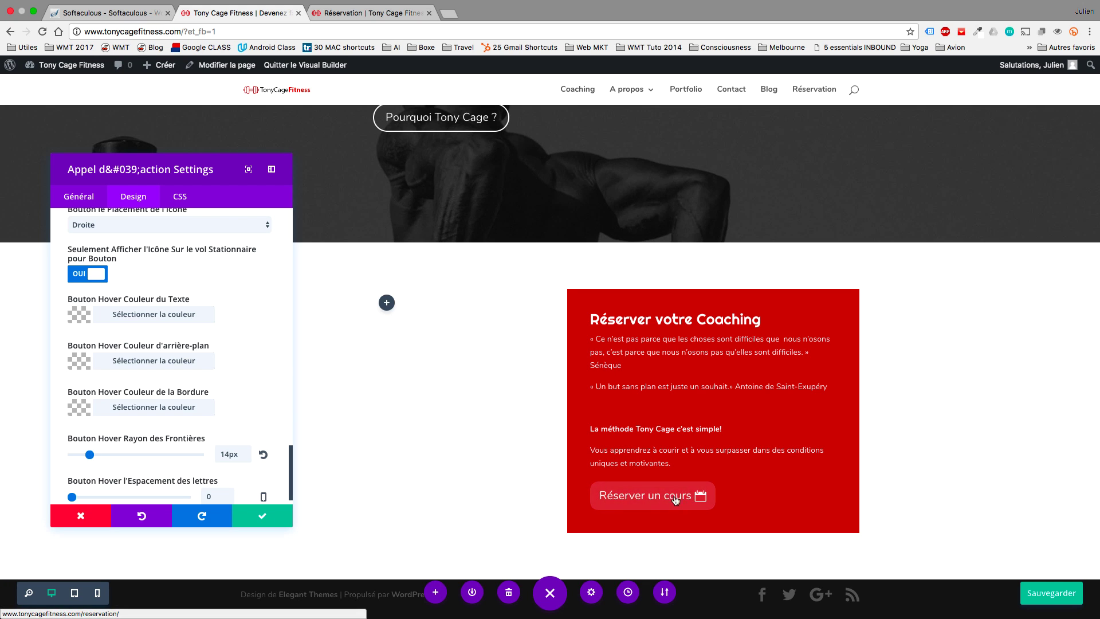
pyautogui.scroll(10, 255, 393)
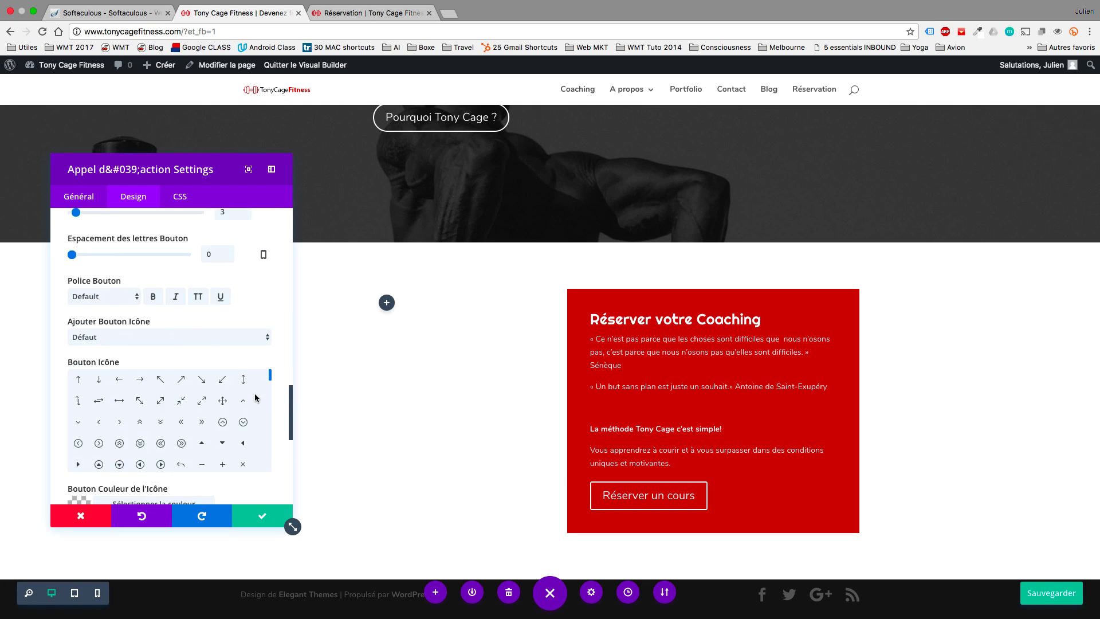
pyautogui.click(268, 517)
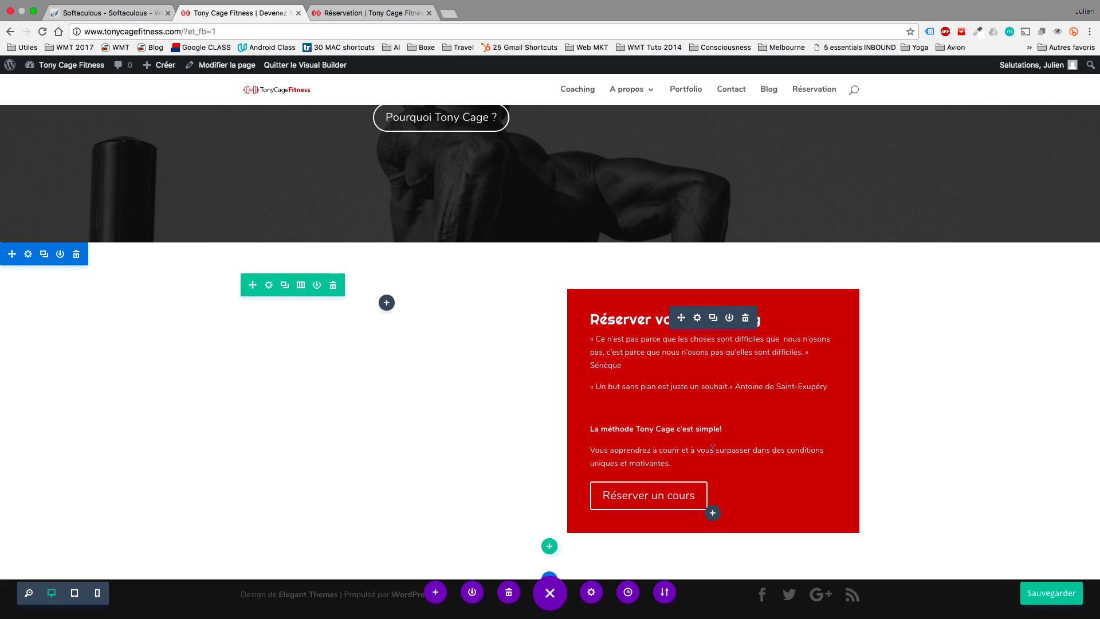
# Enlarge the button text to 32 and the line 'La méthode Tony Cage c'est simple!'.
pyautogui.click(698, 318)
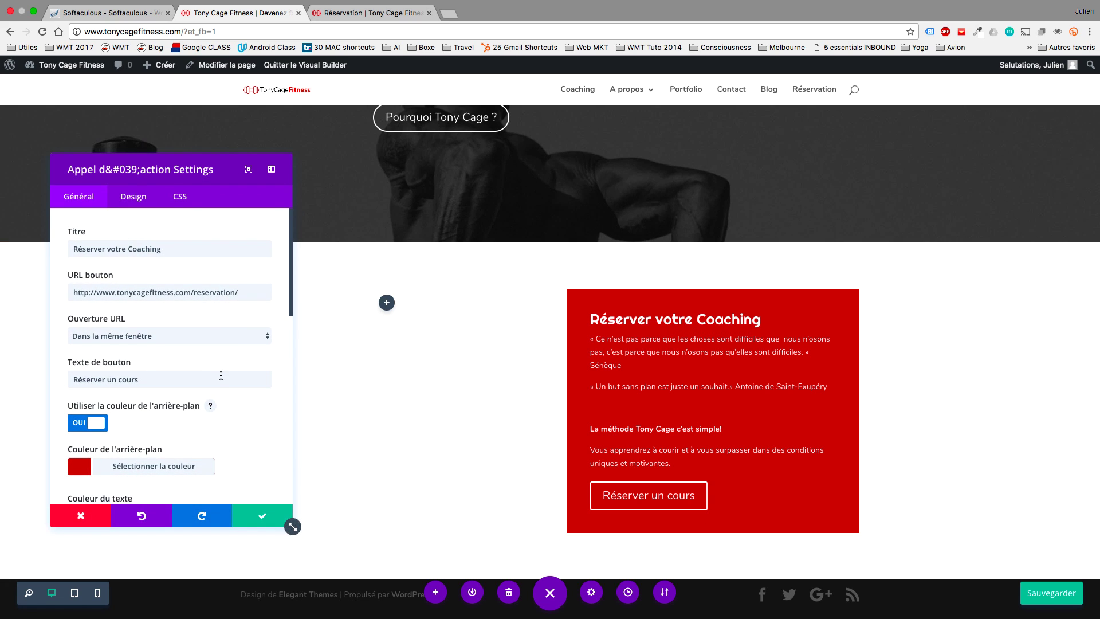
pyautogui.click(133, 196)
pyautogui.scroll(-10, 205, 314)
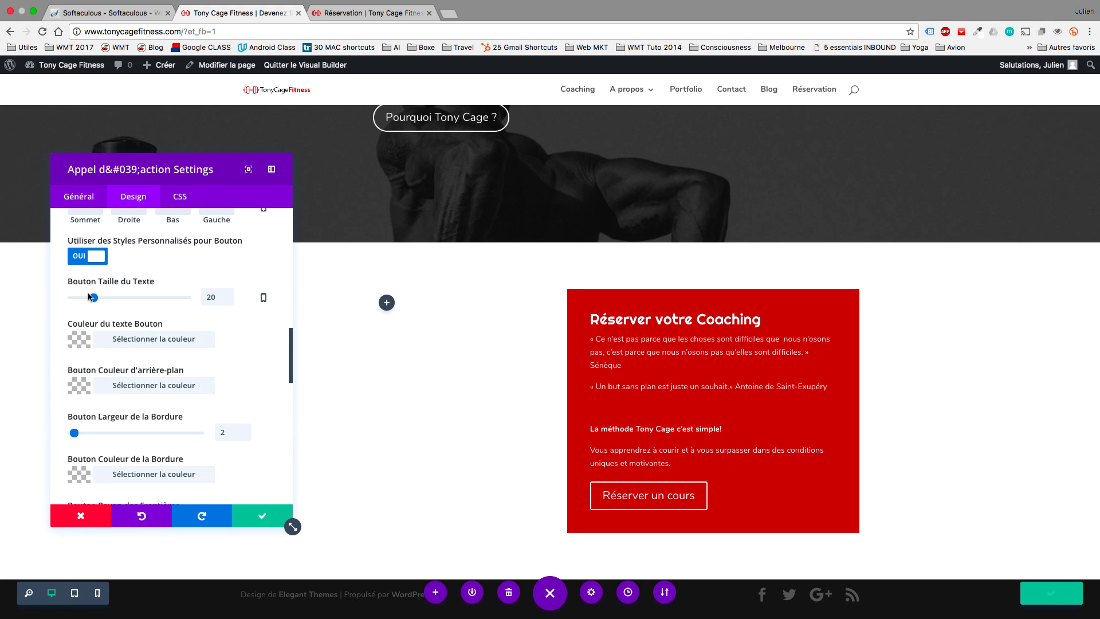
pyautogui.moveTo(94, 298); pyautogui.dragTo(108, 299)
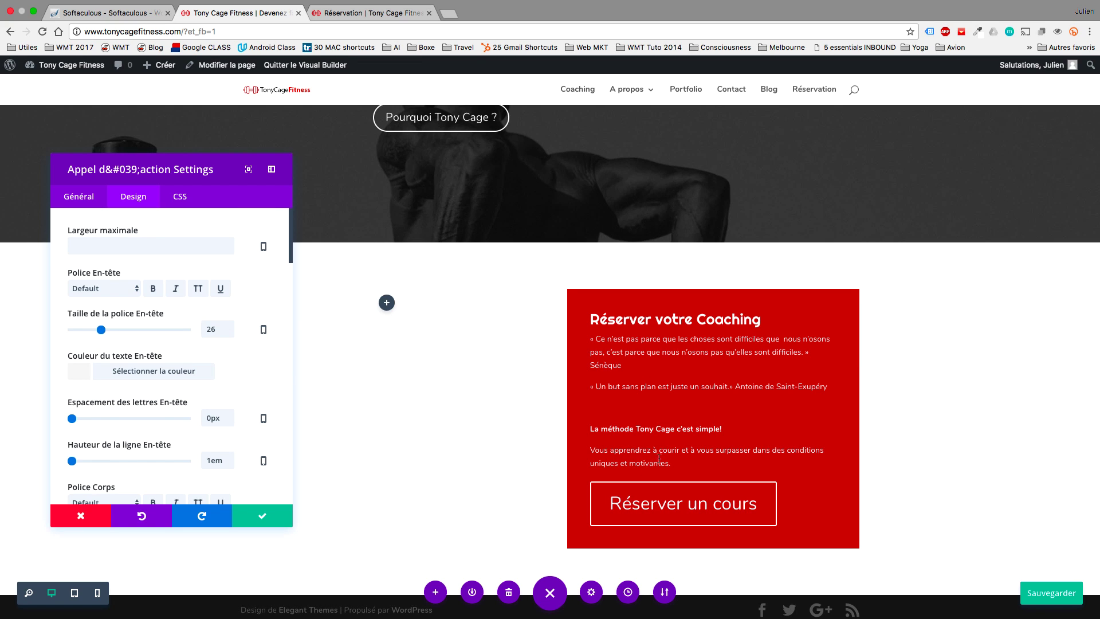
pyautogui.tripleClick(632, 424)
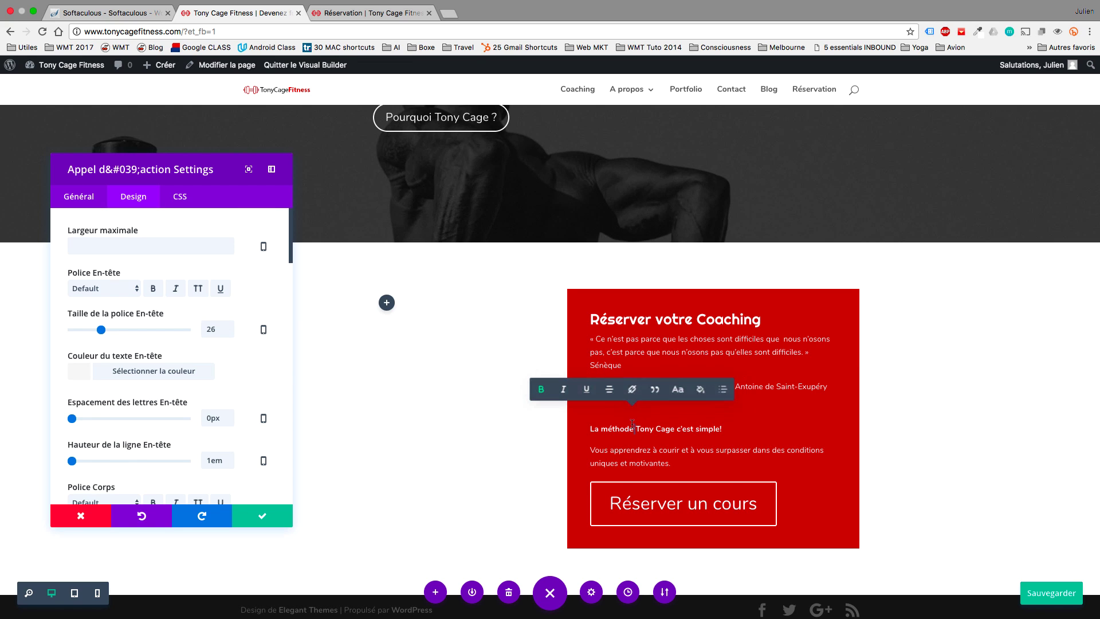
pyautogui.click(677, 390)
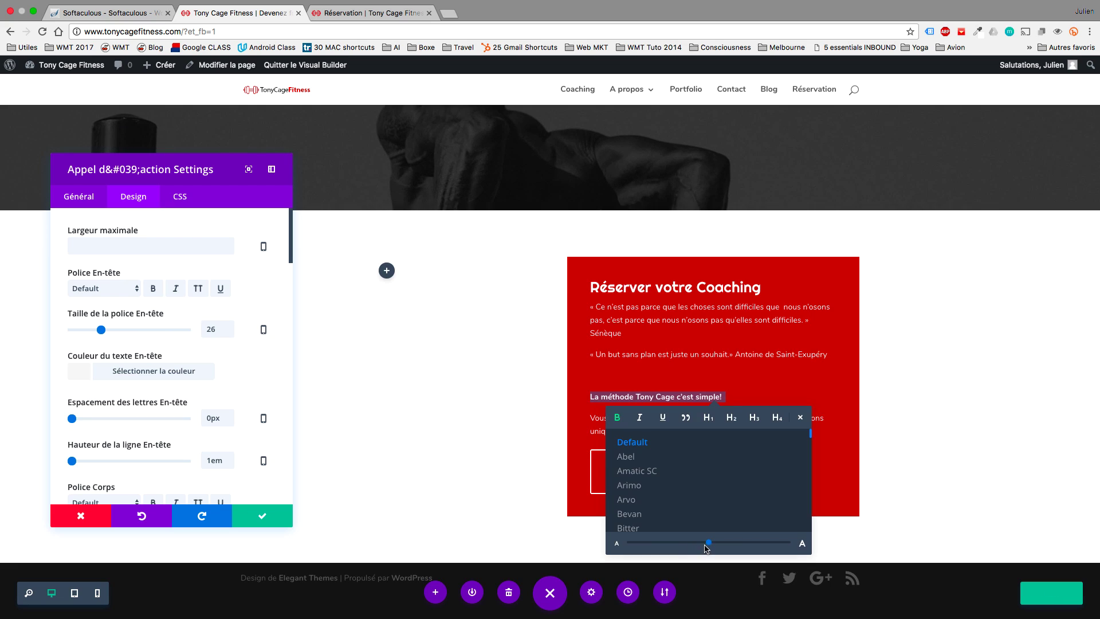
pyautogui.moveTo(725, 545); pyautogui.dragTo(732, 545)
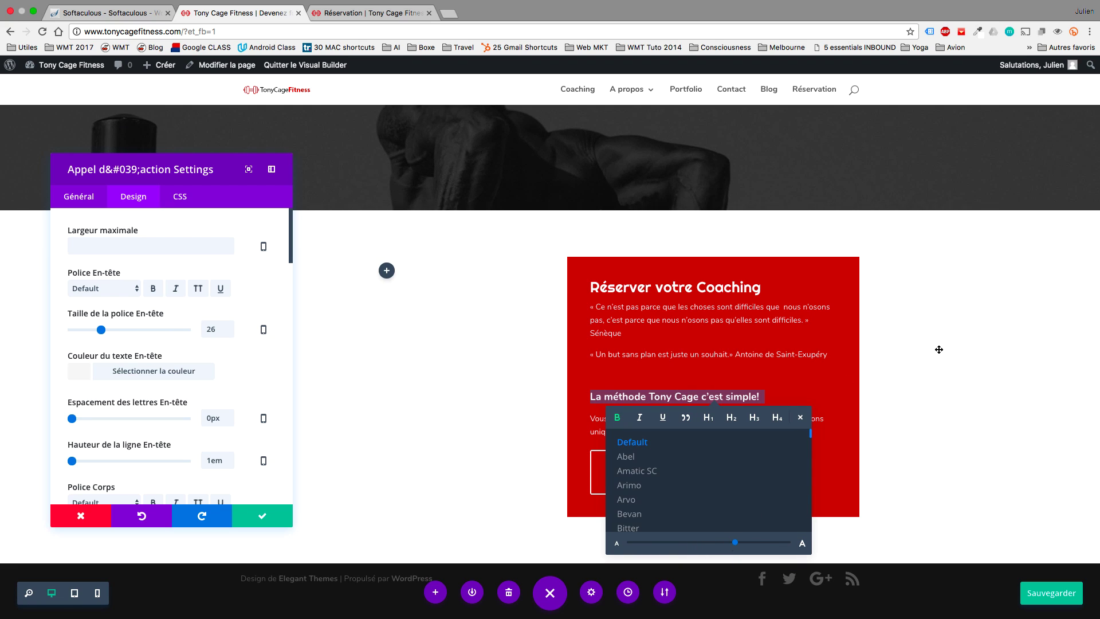
pyautogui.click(756, 375)
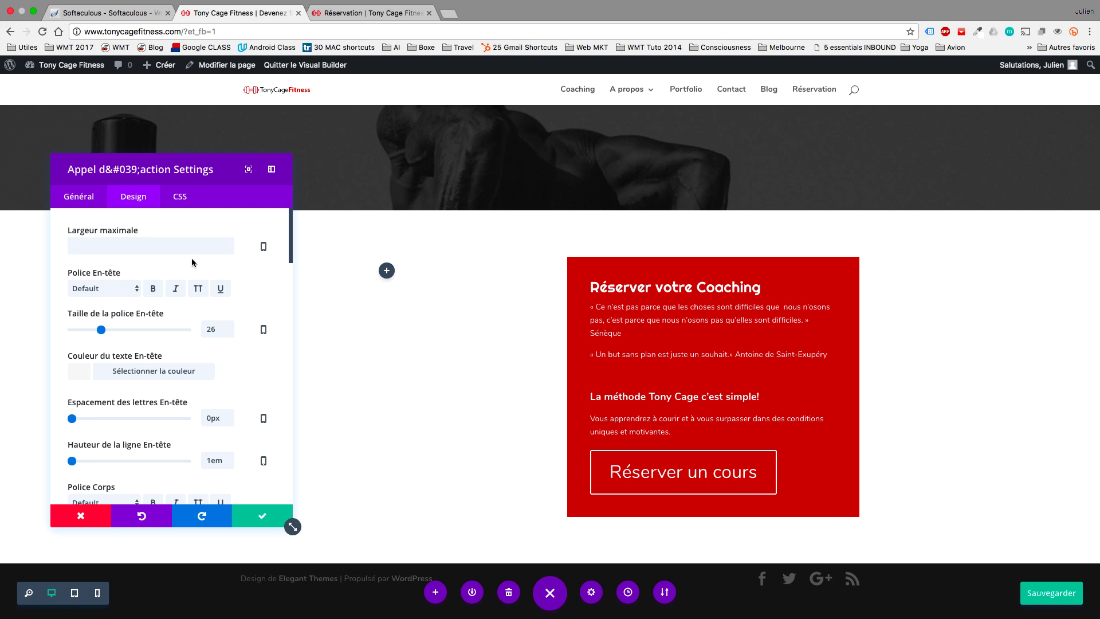
# Clear the call-to-action background colour and save its settings.
pyautogui.click(91, 208)
pyautogui.click(79, 468)
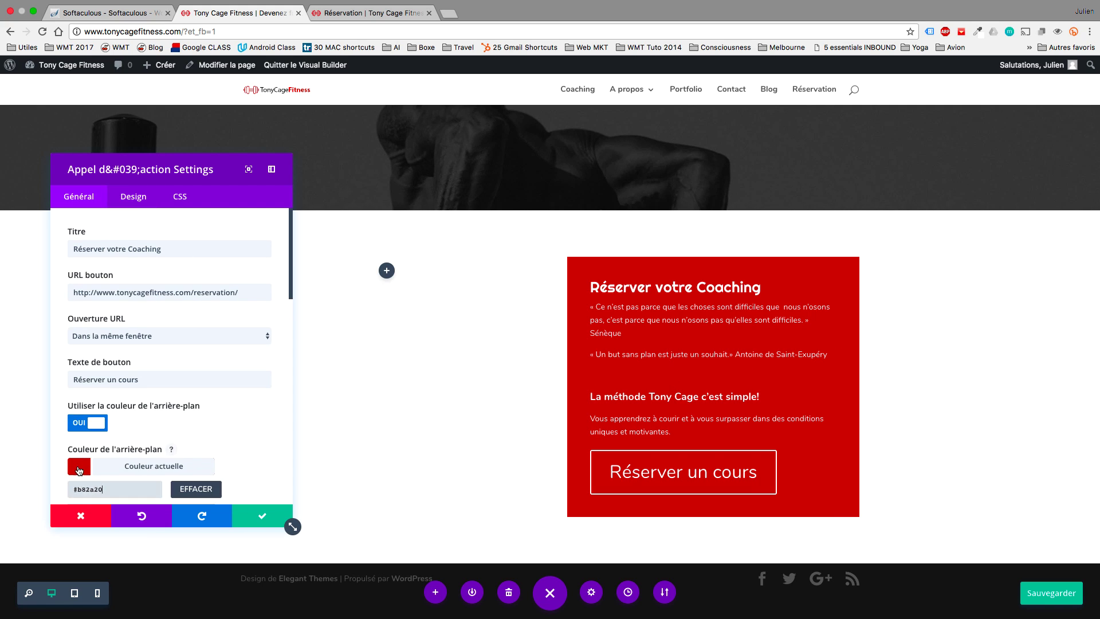
pyautogui.click(183, 490)
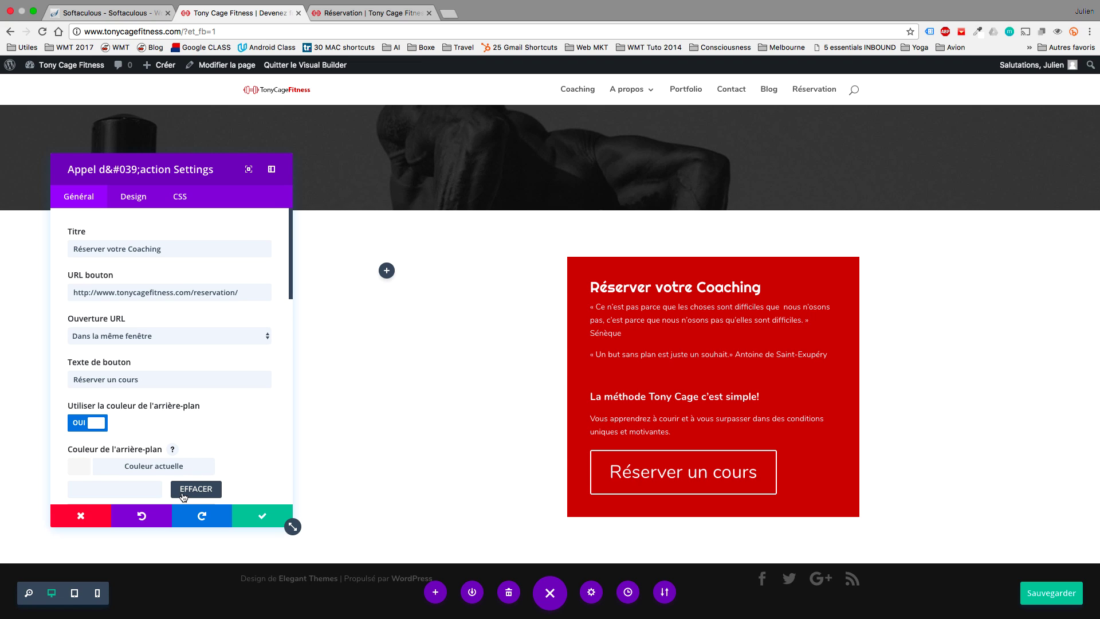
pyautogui.scroll(-2, 139, 417)
pyautogui.click(89, 399)
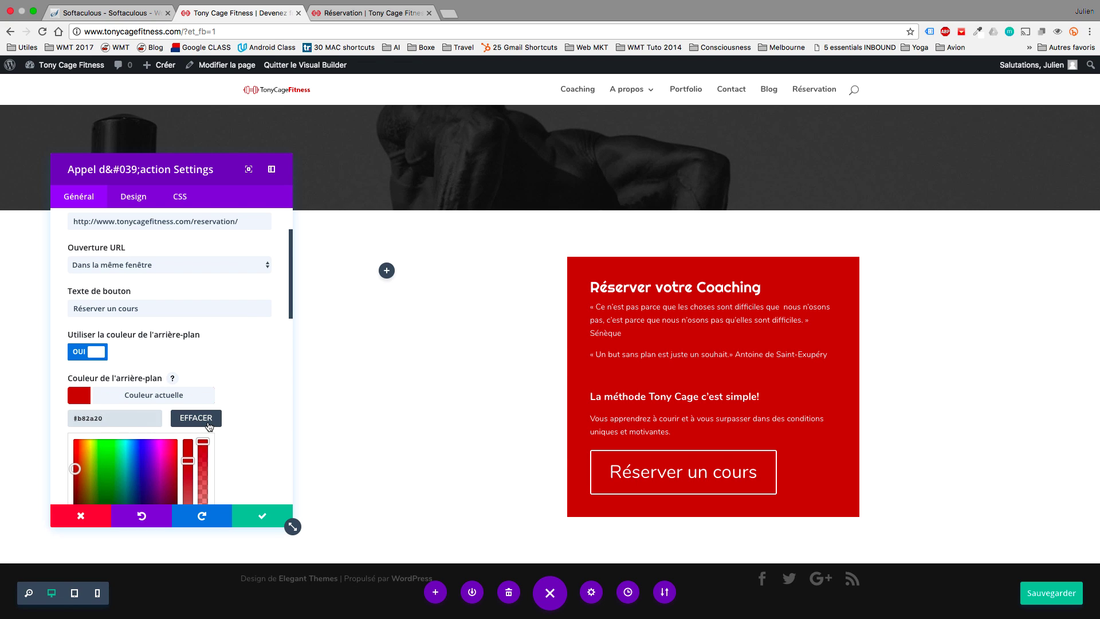
pyautogui.click(210, 425)
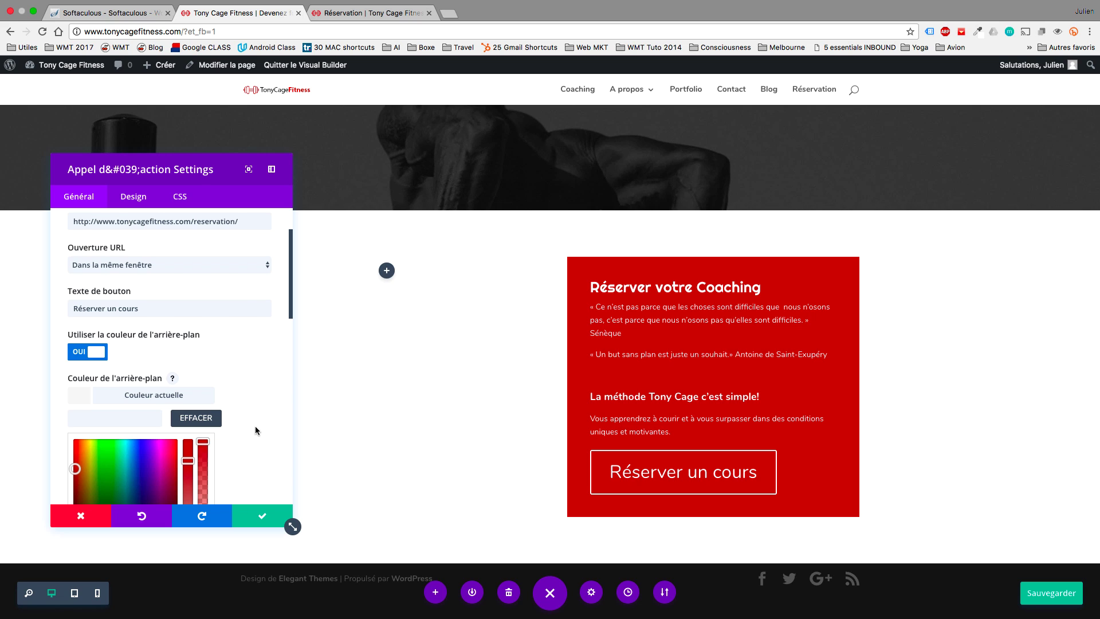
pyautogui.click(262, 515)
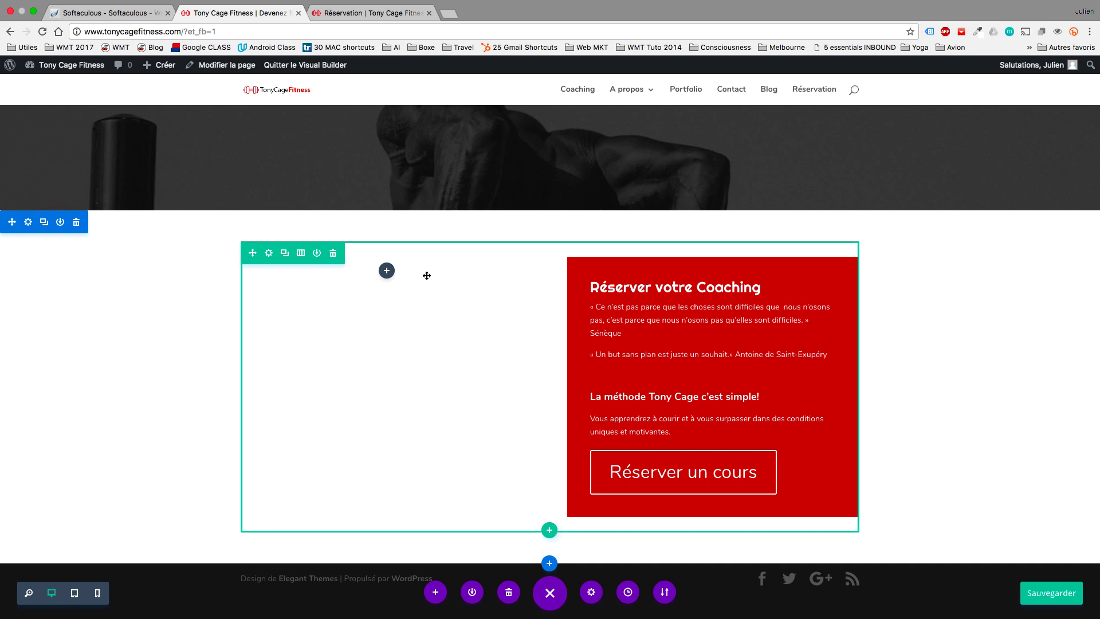
# Make the row full width with a custom column gutter width of 1.
pyautogui.click(270, 253)
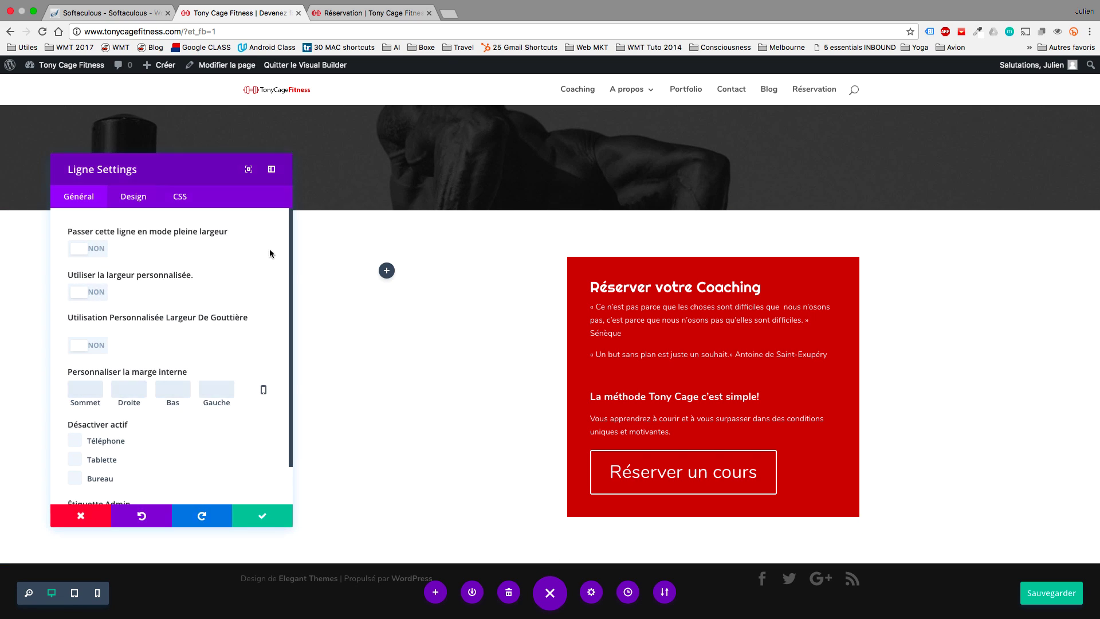
pyautogui.click(76, 247)
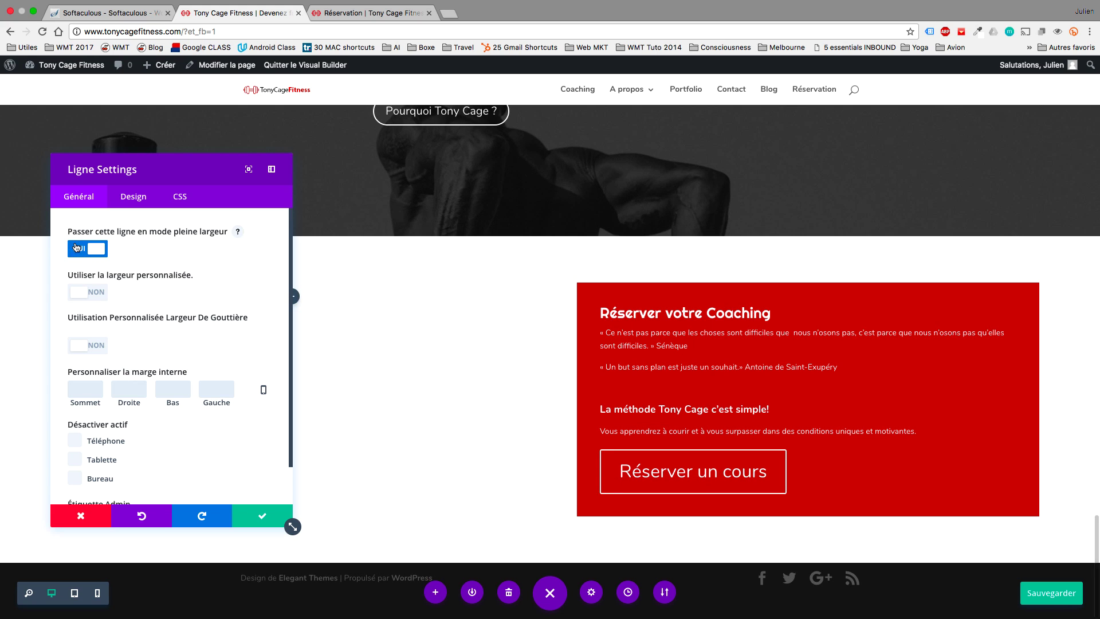
pyautogui.click(80, 345)
pyautogui.click(123, 390)
pyautogui.moveTo(123, 391); pyautogui.dragTo(65, 388)
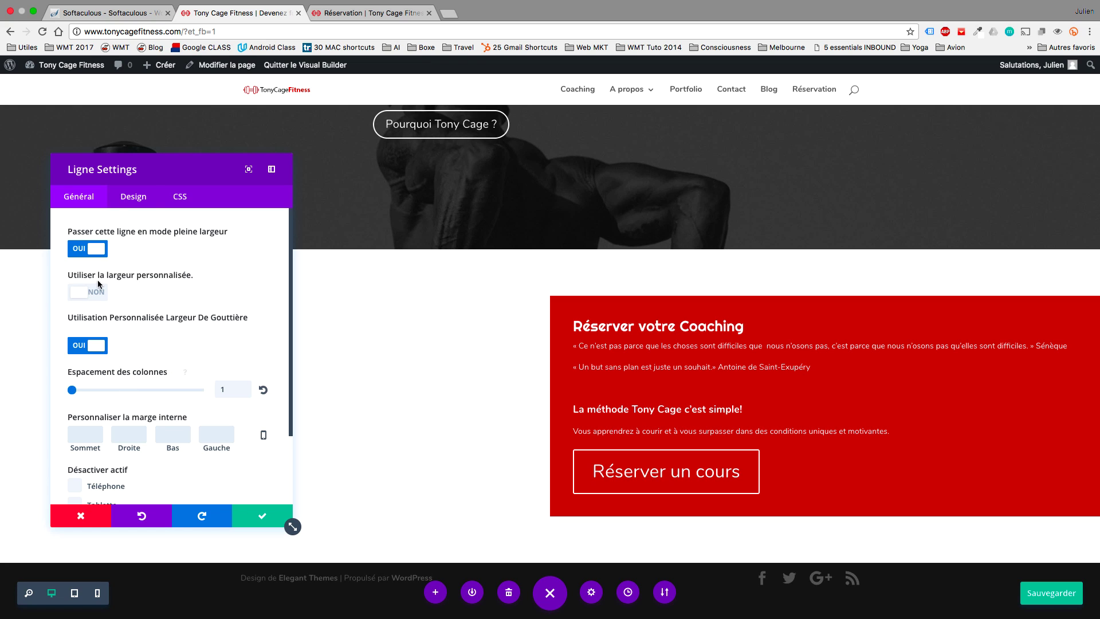
# Give the row a light grey #e0e0e0 background and save the row settings.
pyautogui.click(118, 203)
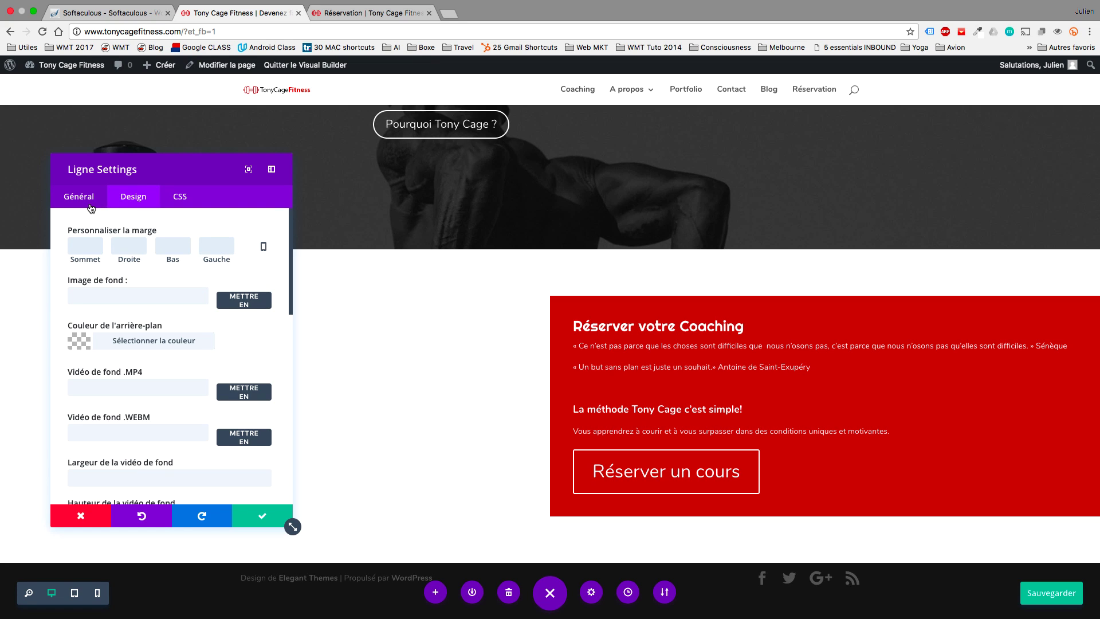
pyautogui.click(87, 342)
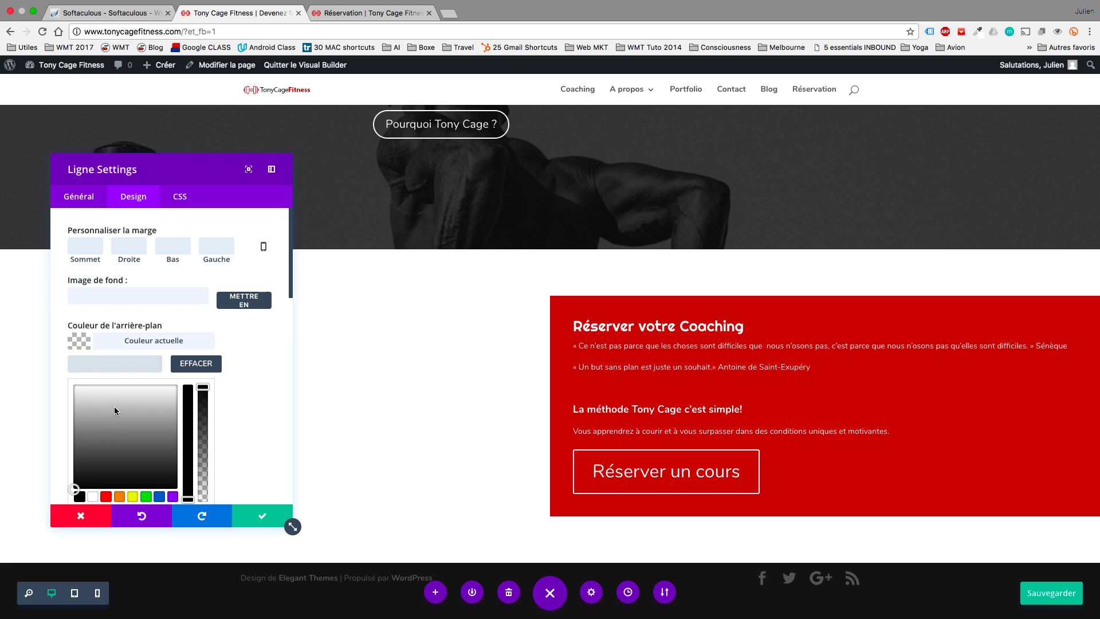
pyautogui.click(135, 439)
pyautogui.click(95, 401)
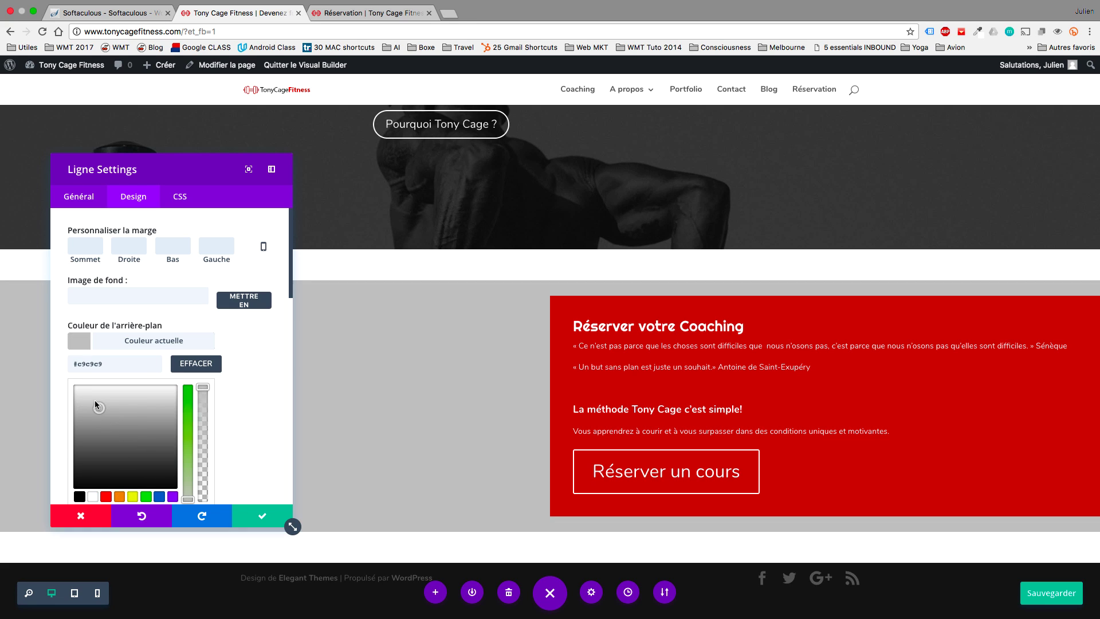
pyautogui.moveTo(93, 402); pyautogui.dragTo(87, 397)
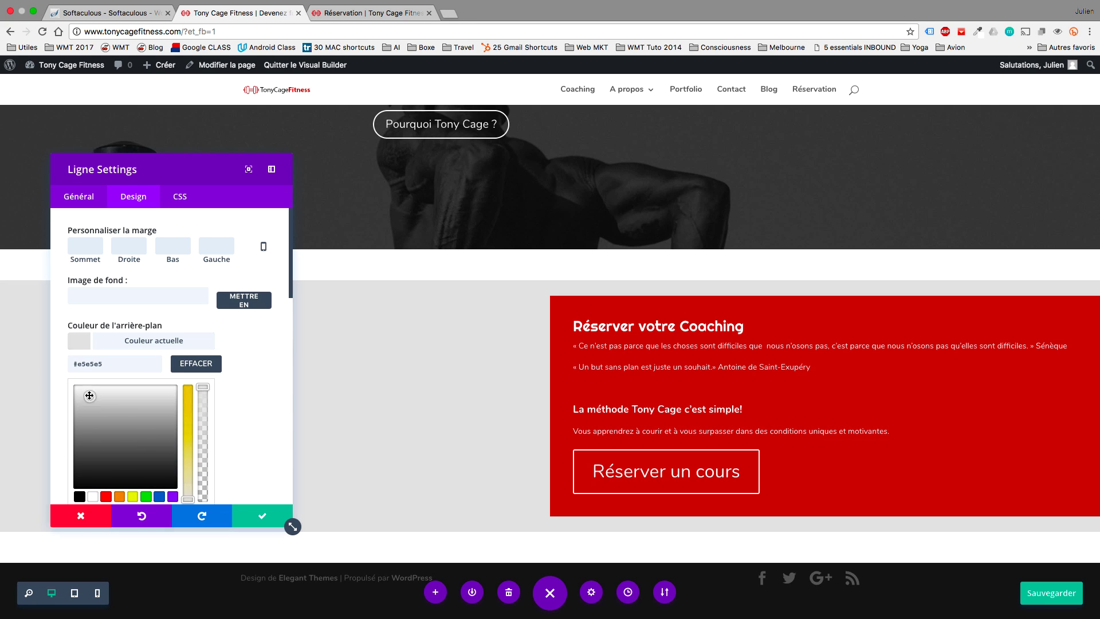
pyautogui.click(247, 517)
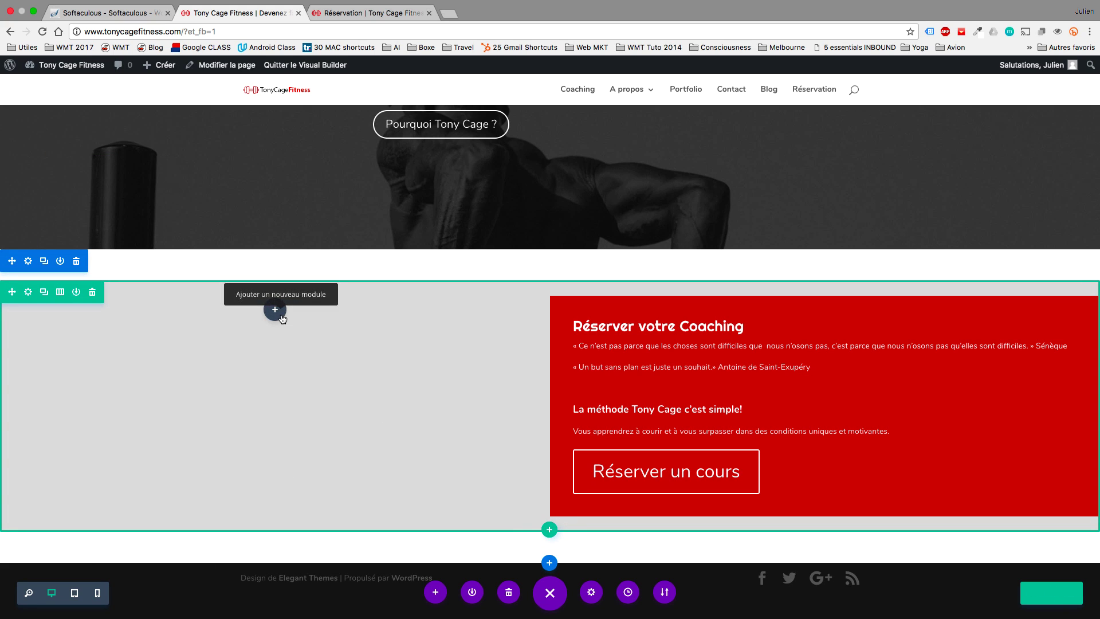
# Add an image module to the left column with the uploaded 'Yoga no background.png' lotus image.
pyautogui.click(275, 309)
pyautogui.scroll(-10, 335, 232)
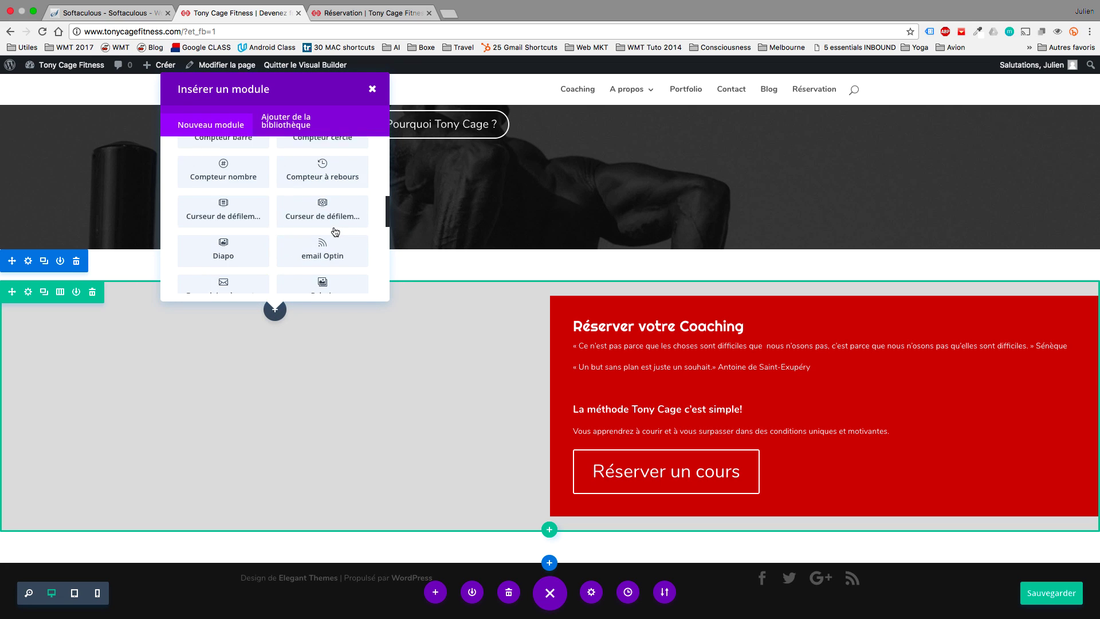
pyautogui.click(242, 223)
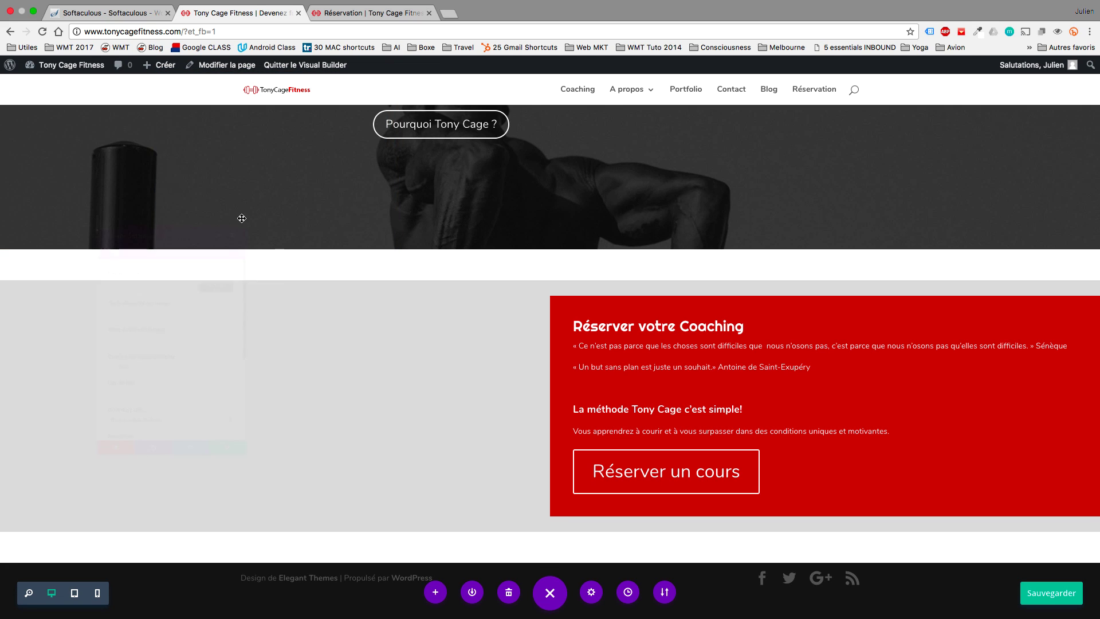
pyautogui.click(253, 265)
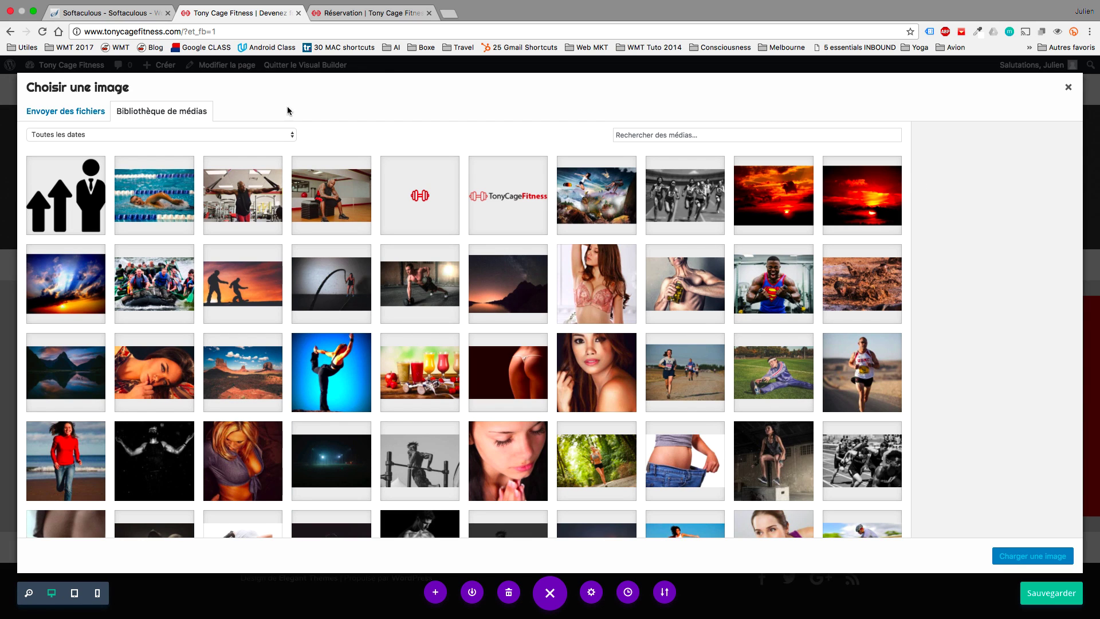
pyautogui.click(88, 109)
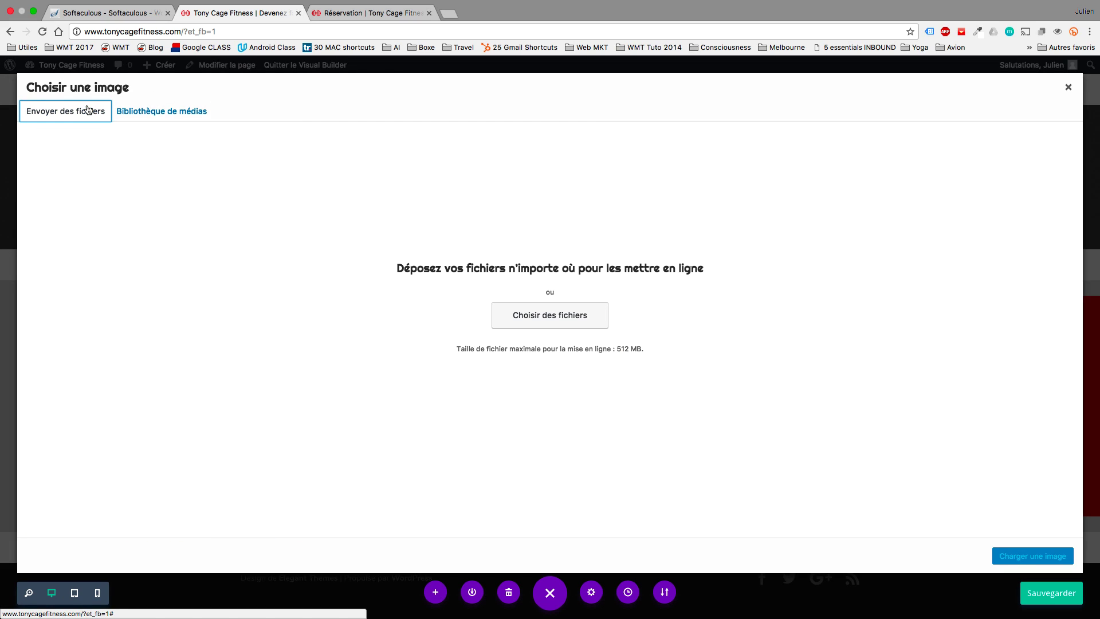
pyautogui.click(516, 314)
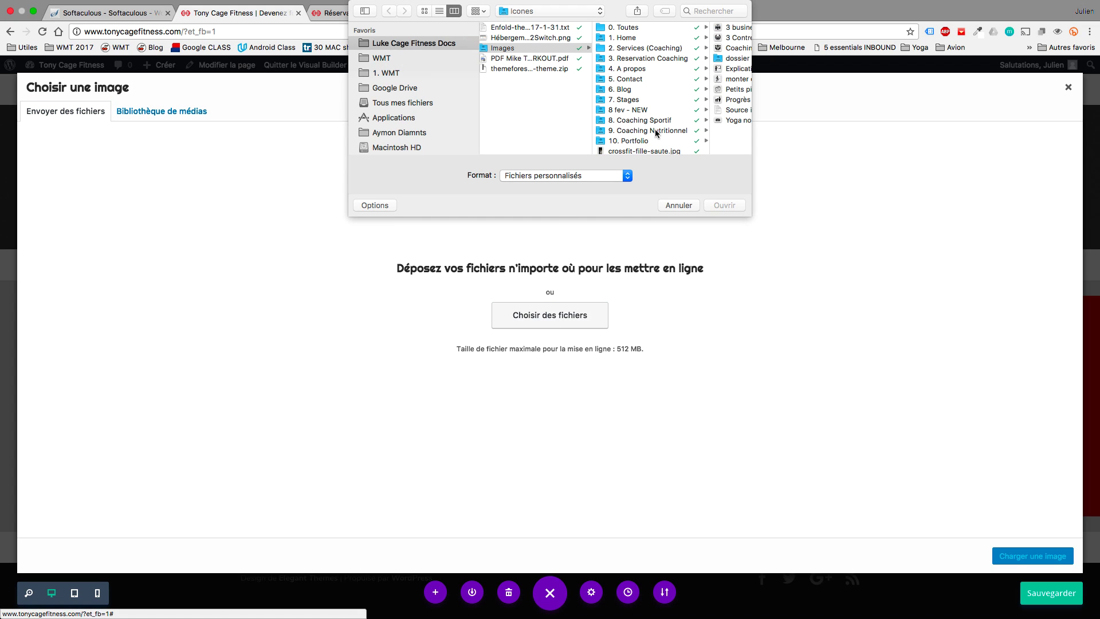
pyautogui.scroll(-3, 650, 133)
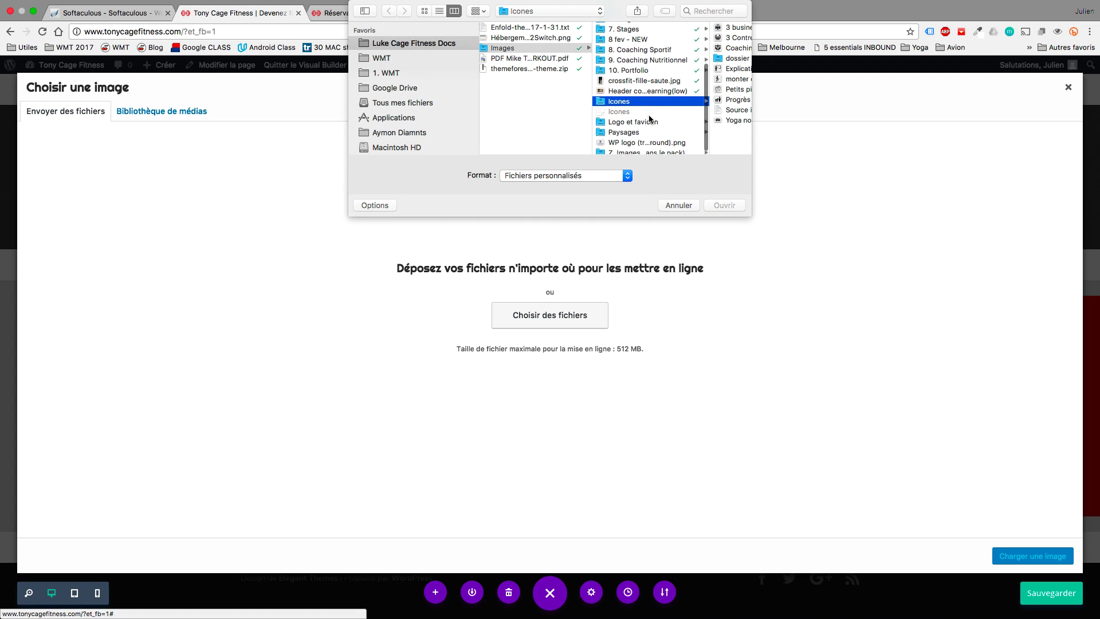
pyautogui.click(717, 120)
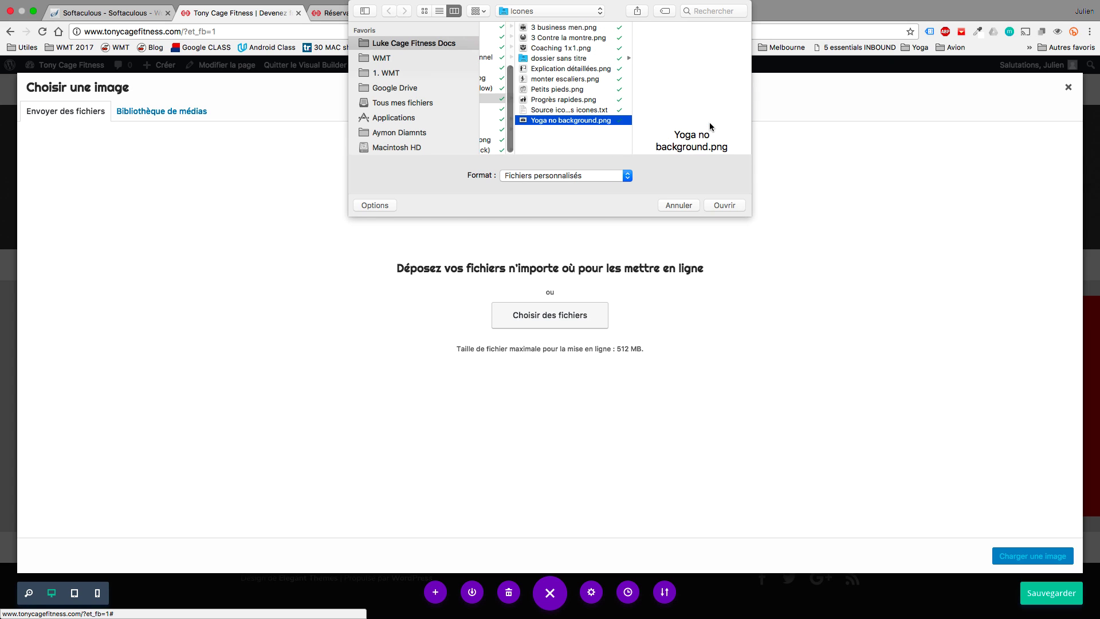
pyautogui.click(731, 205)
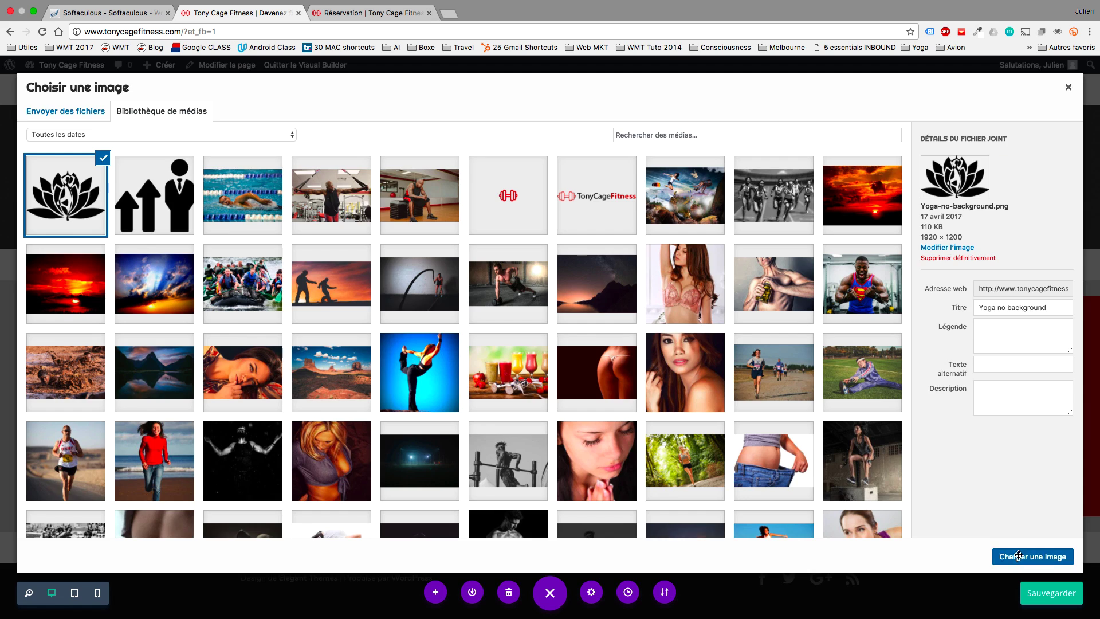
pyautogui.click(1019, 557)
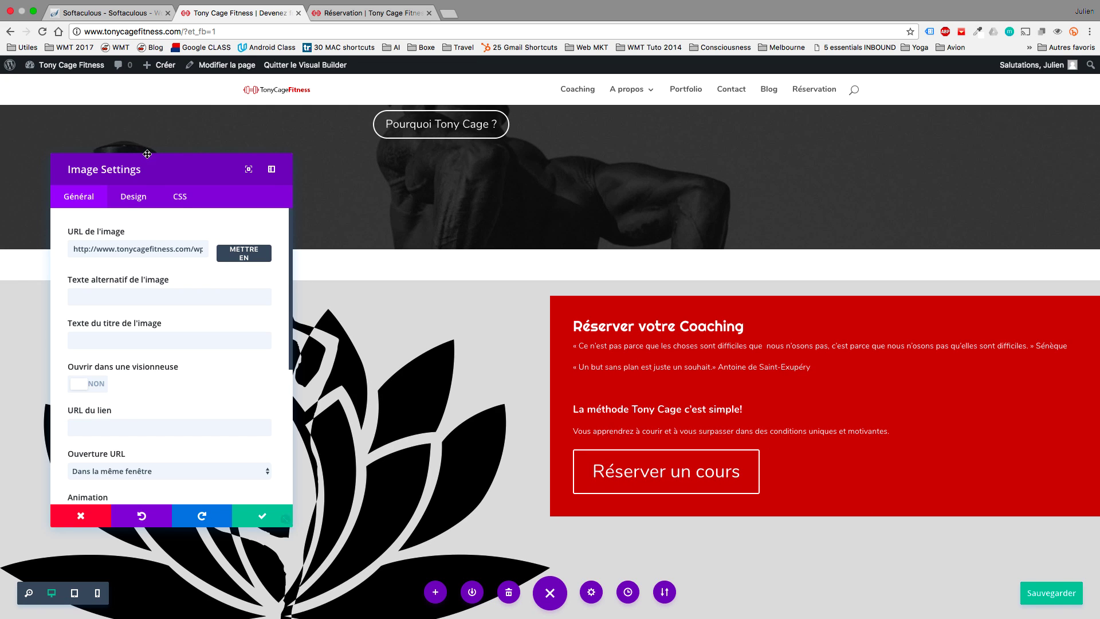
# Adjust the lotus image's maximum width in its design settings, leaving full width off.
pyautogui.click(141, 205)
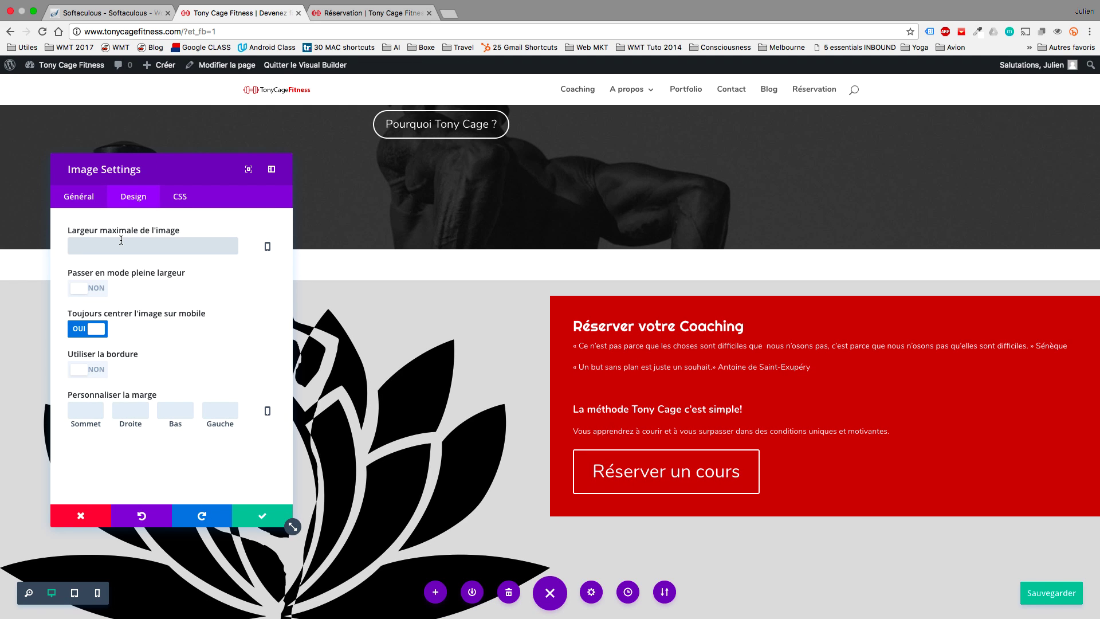
pyautogui.write('px')
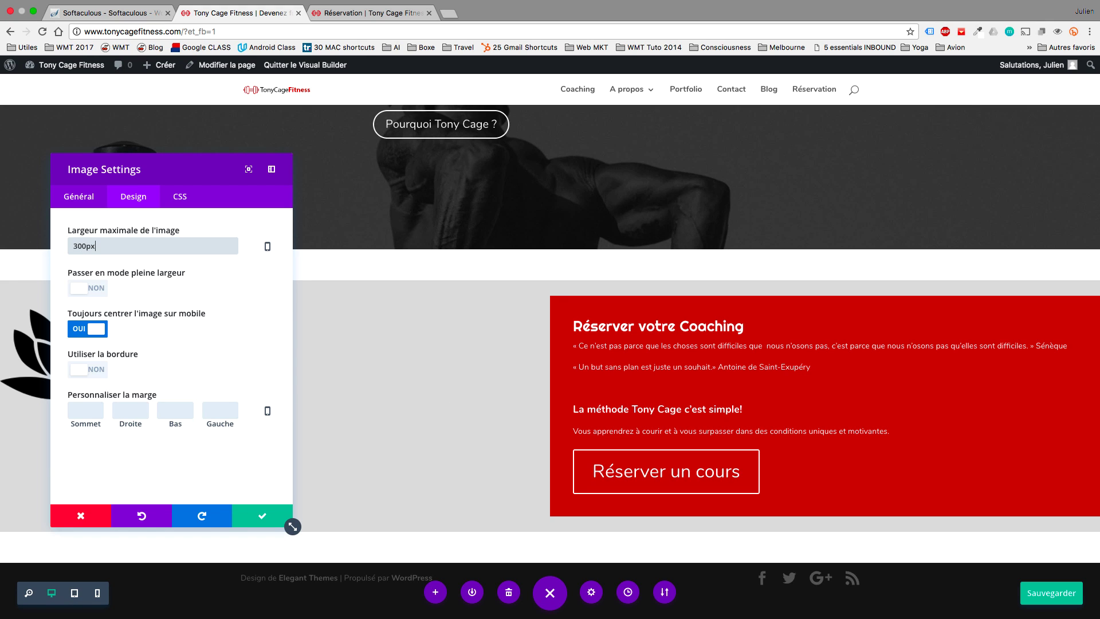
pyautogui.moveTo(126, 181); pyautogui.dragTo(555, 168)
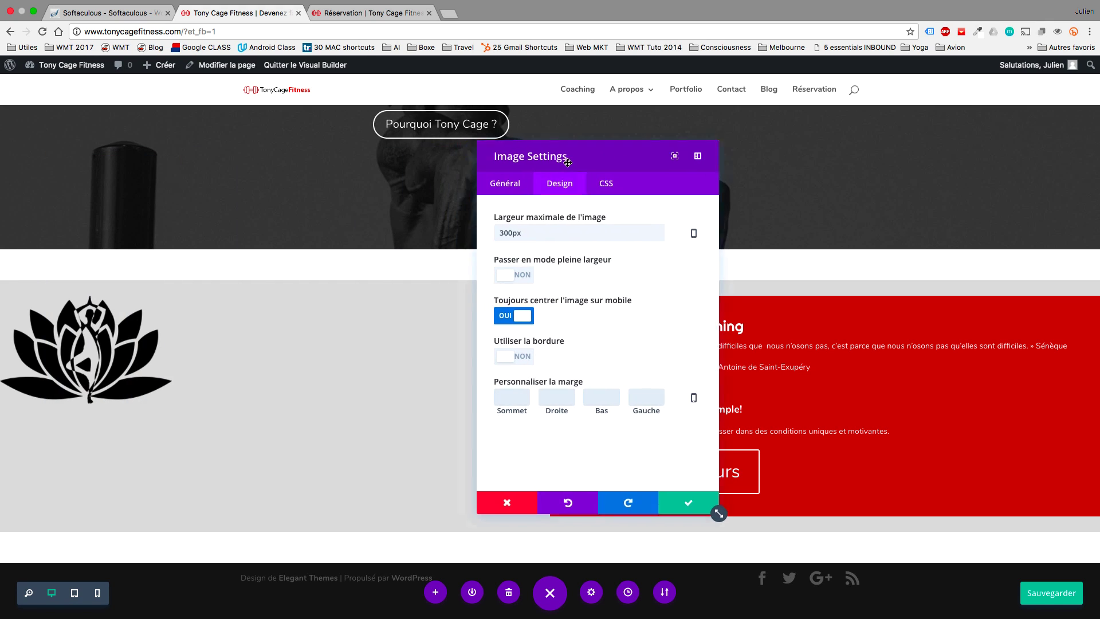
pyautogui.moveTo(505, 241); pyautogui.dragTo(502, 234)
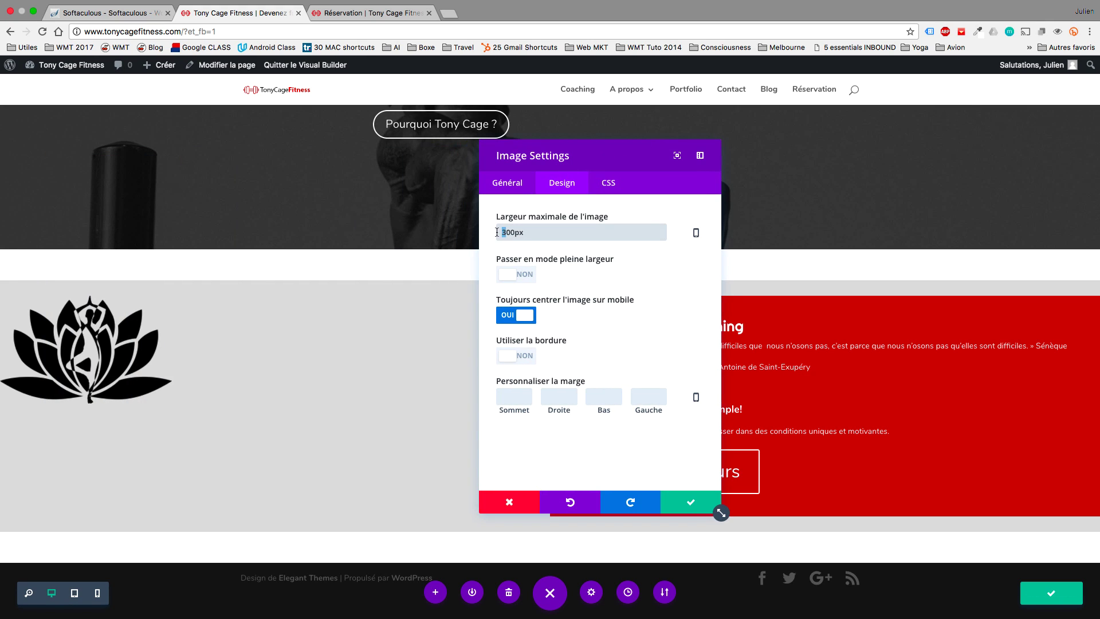
pyautogui.write('5')
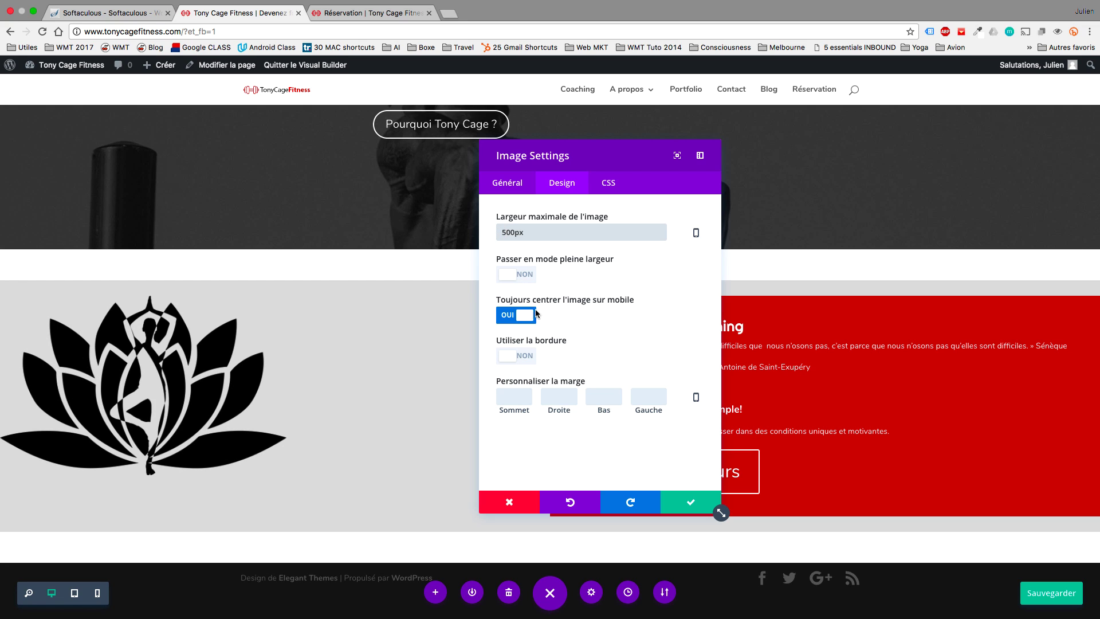
pyautogui.click(509, 274)
pyautogui.click(509, 273)
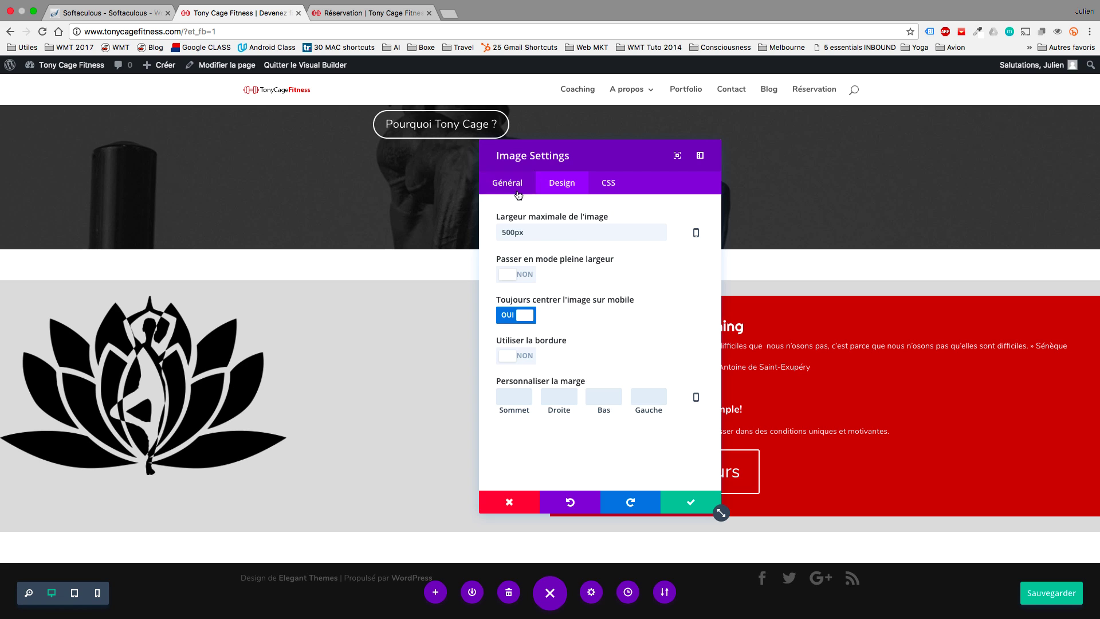
# Set the image alignment to Droite (right), apply the settings and save the page.
pyautogui.click(517, 193)
pyautogui.scroll(-2, 537, 367)
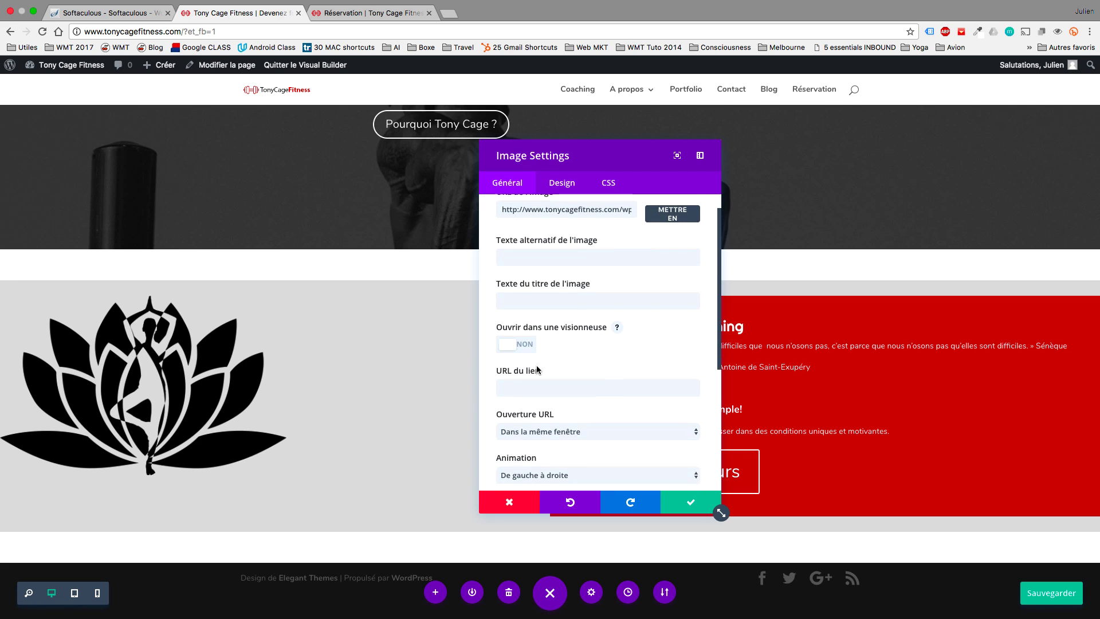
pyautogui.scroll(-4, 537, 366)
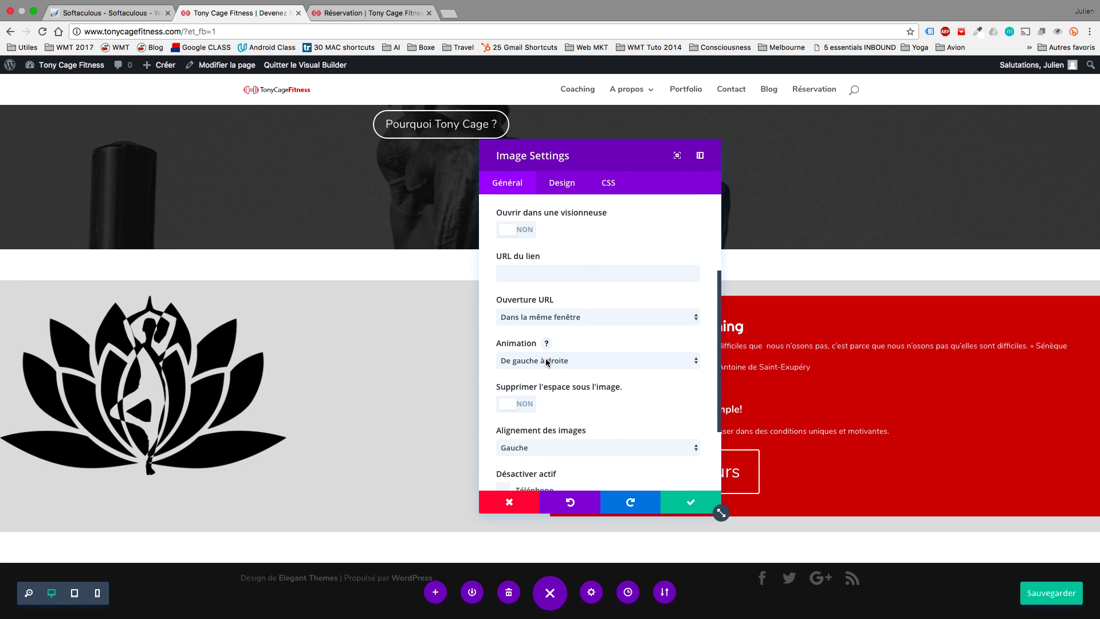
pyautogui.click(586, 447)
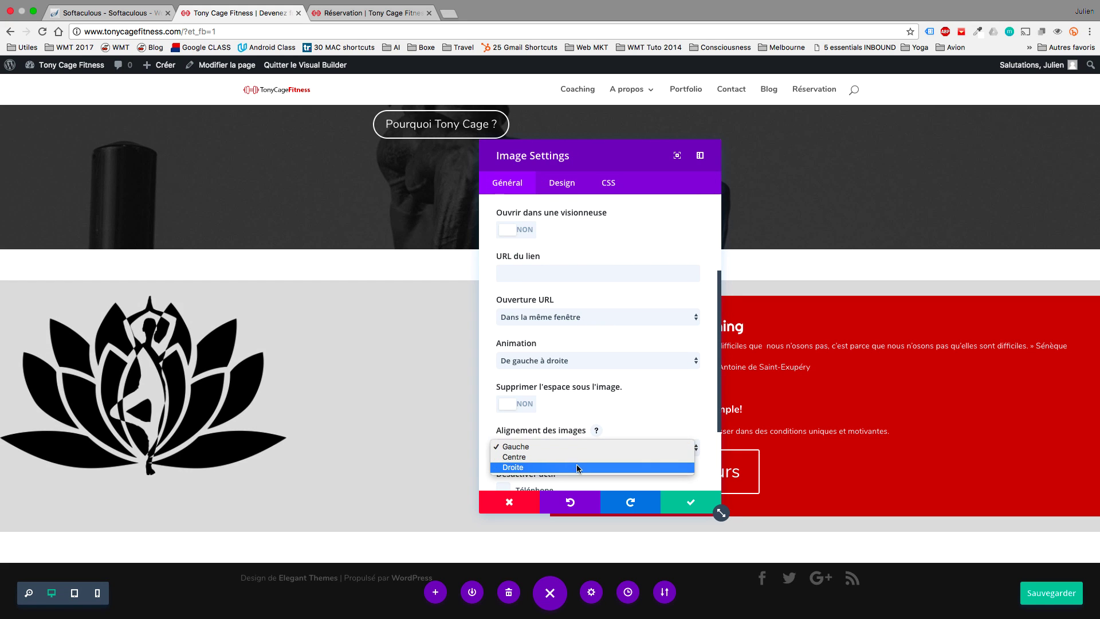
pyautogui.click(577, 467)
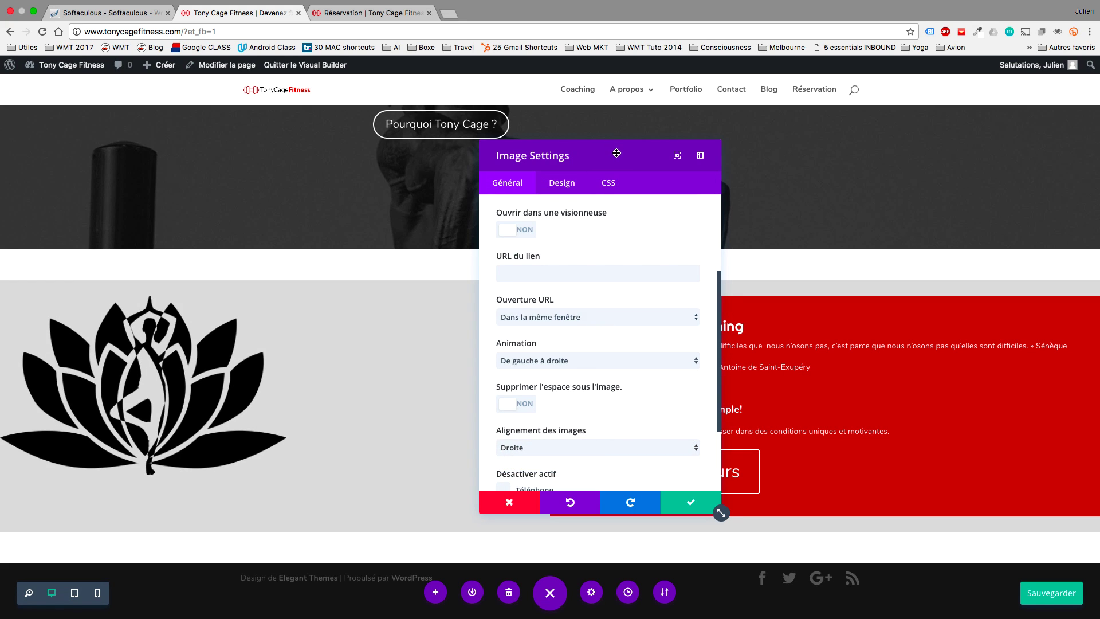
pyautogui.moveTo(616, 152); pyautogui.dragTo(820, 120)
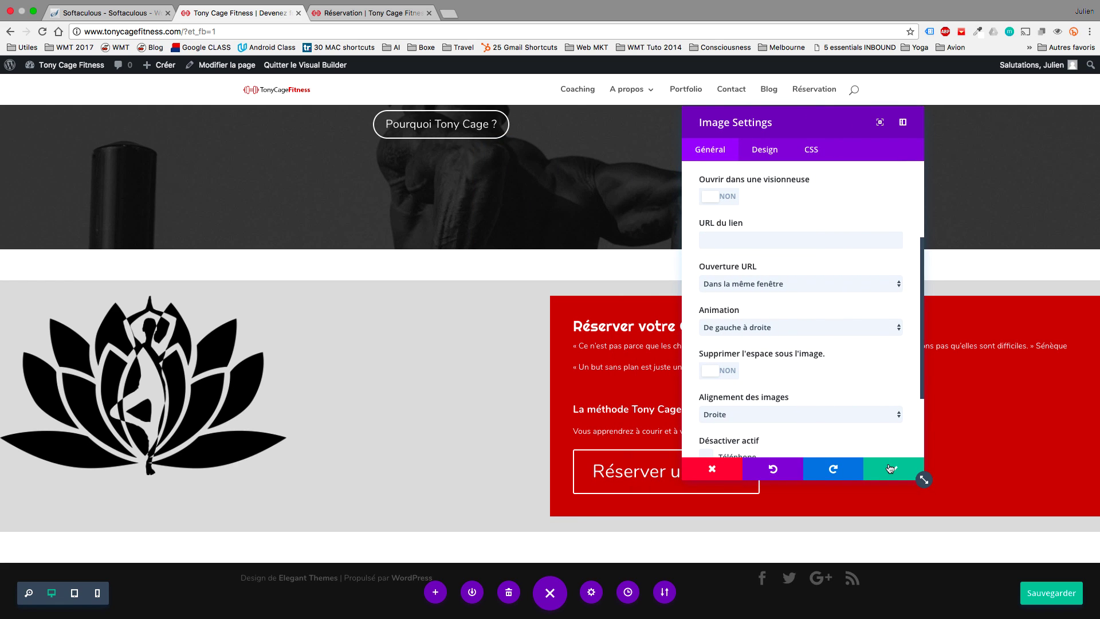
pyautogui.click(889, 468)
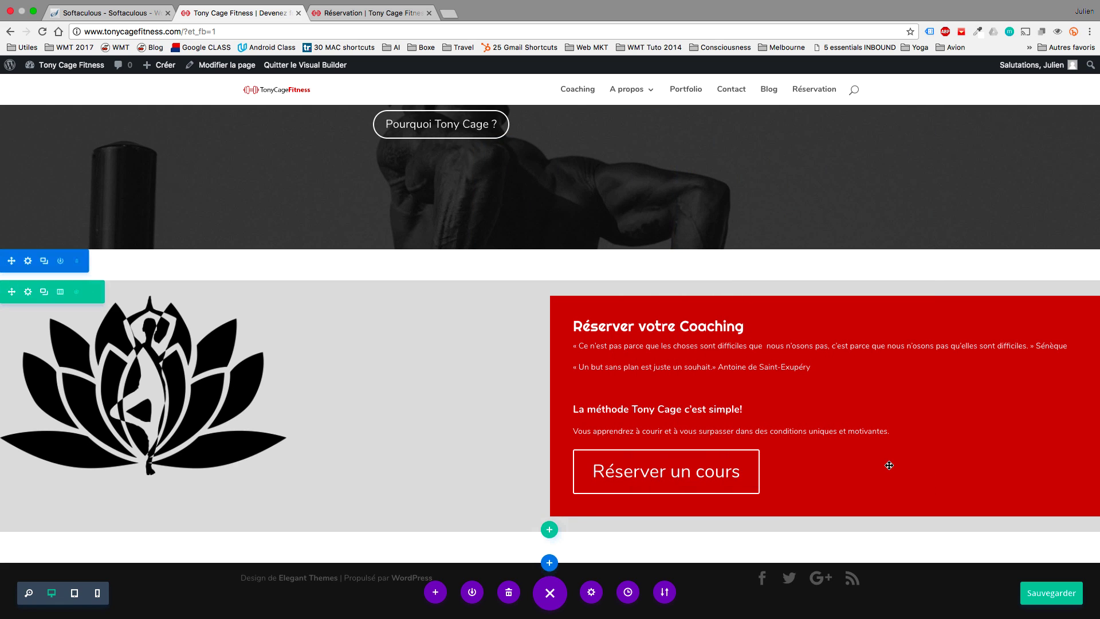
pyautogui.click(1042, 596)
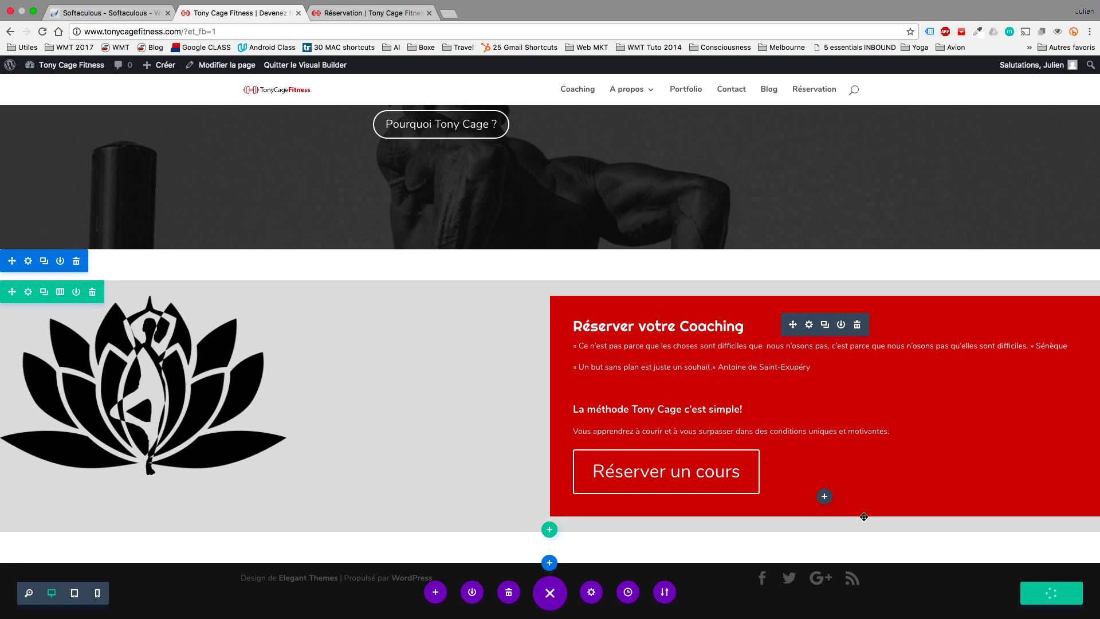
# Make the call-to-action's red background fully transparent and set its text colour to Foncé (dark).
pyautogui.click(809, 325)
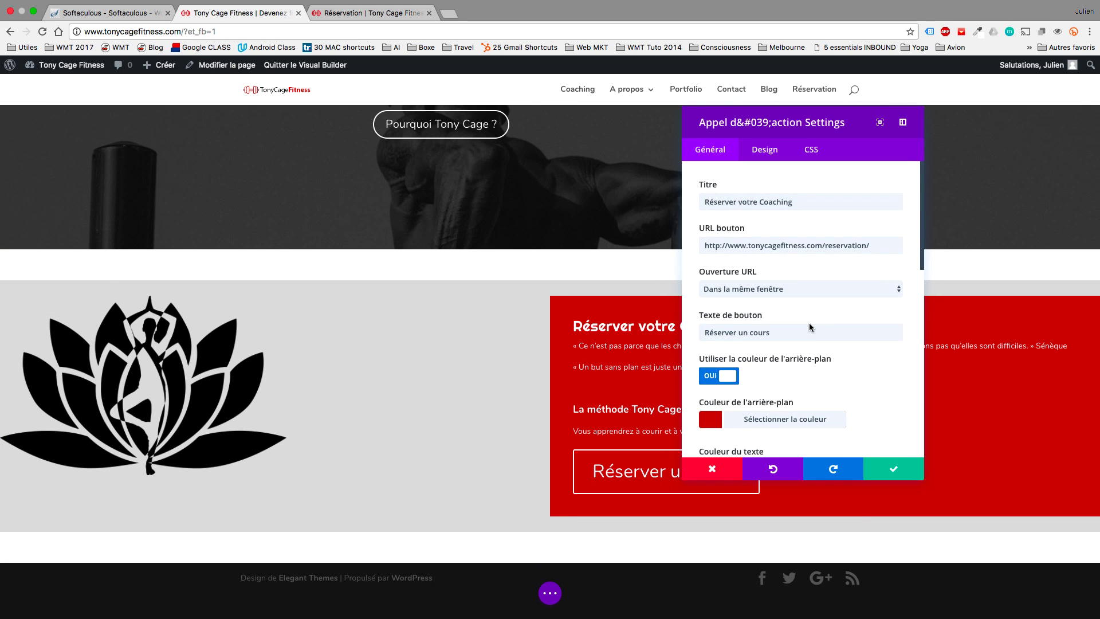
pyautogui.scroll(-3, 745, 257)
pyautogui.click(710, 326)
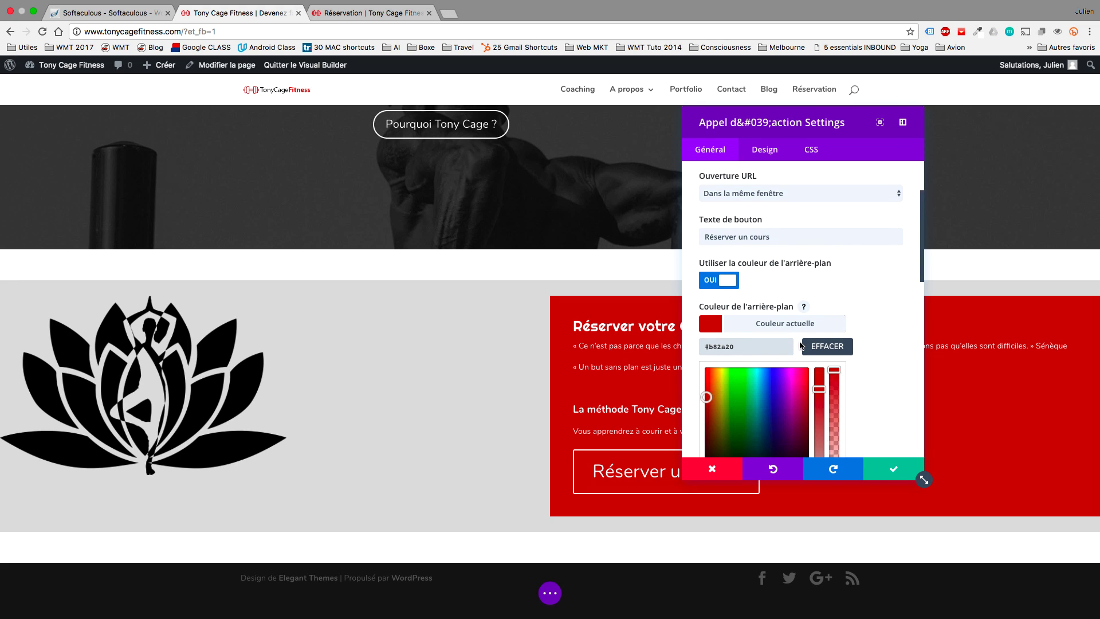
pyautogui.scroll(-2, 800, 346)
pyautogui.moveTo(836, 311); pyautogui.dragTo(836, 422)
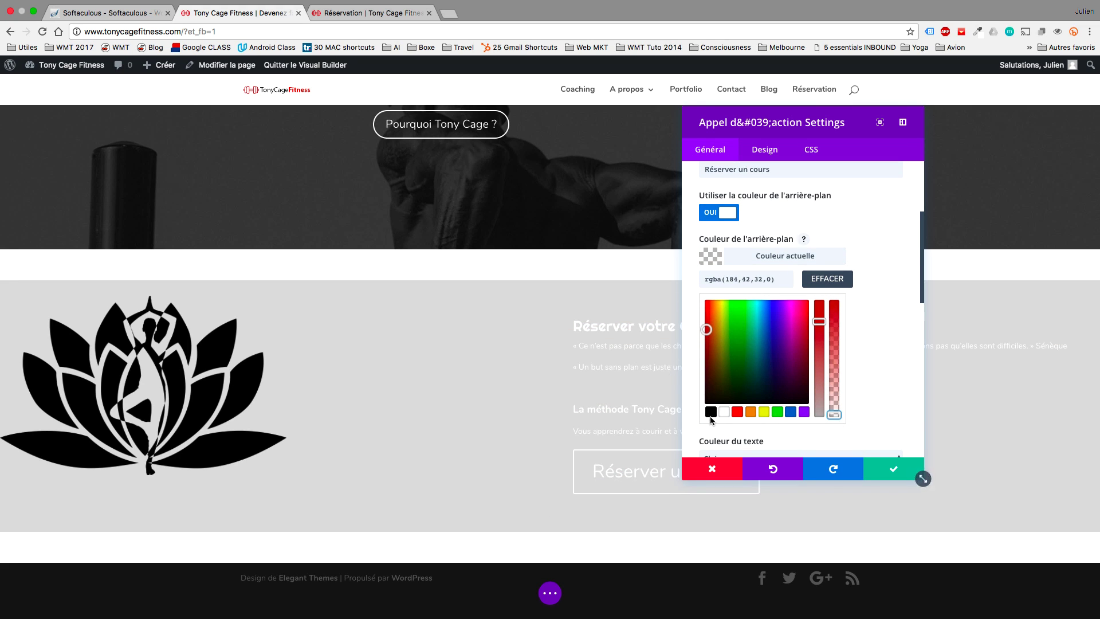
pyautogui.scroll(3, 857, 278)
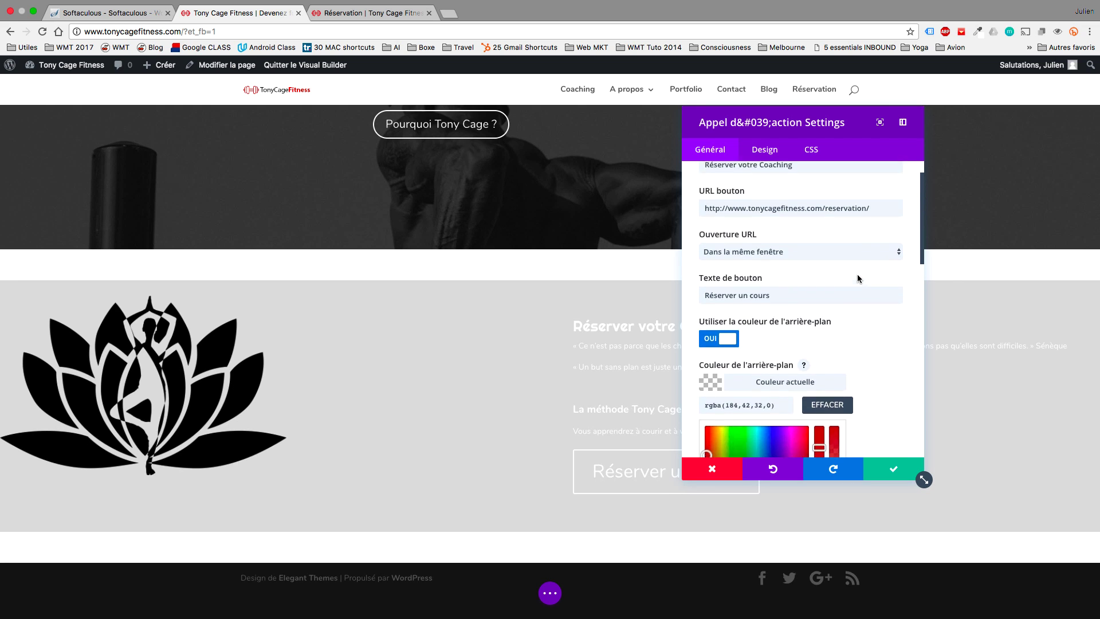
pyautogui.scroll(-4, 857, 278)
pyautogui.scroll(-2, 857, 275)
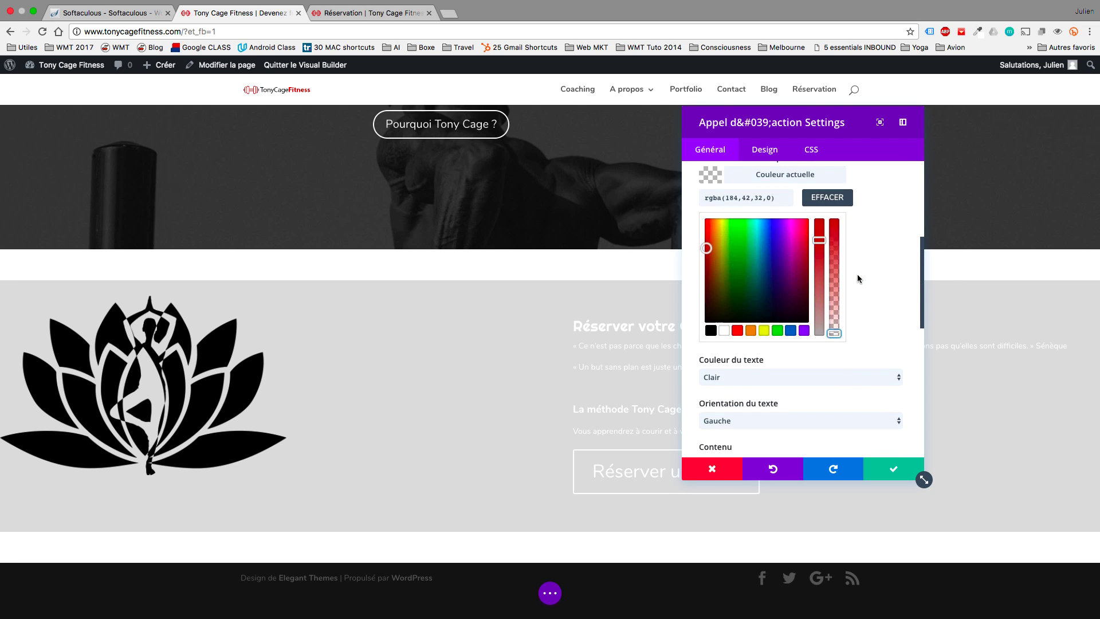
pyautogui.click(762, 369)
pyautogui.click(748, 388)
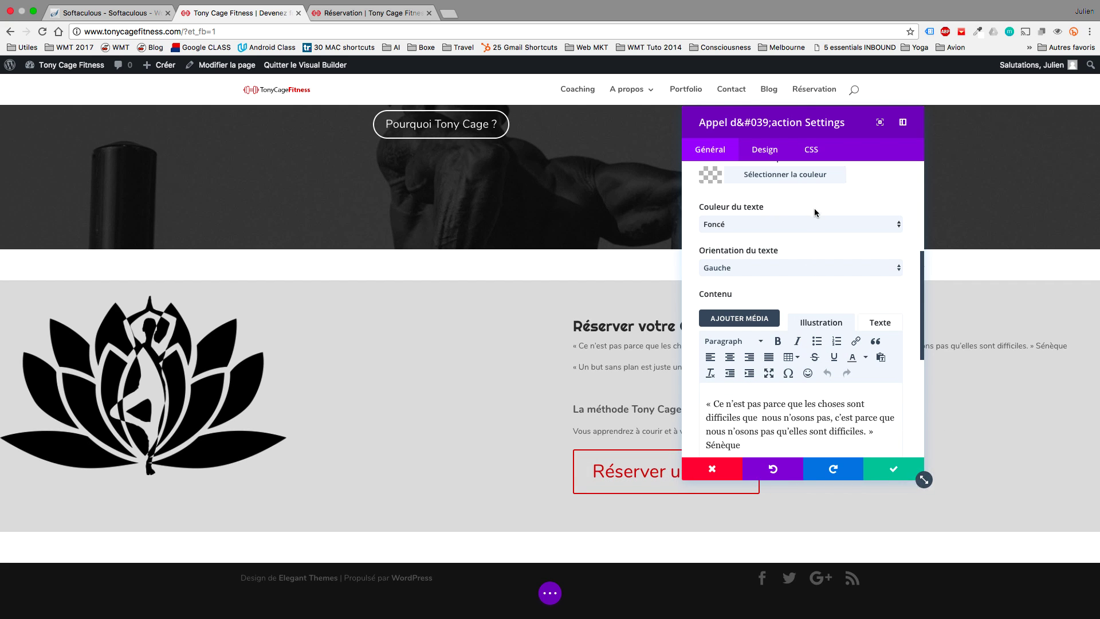
# Give the call-to-action button a black border and black text, then apply the changes.
pyautogui.click(772, 151)
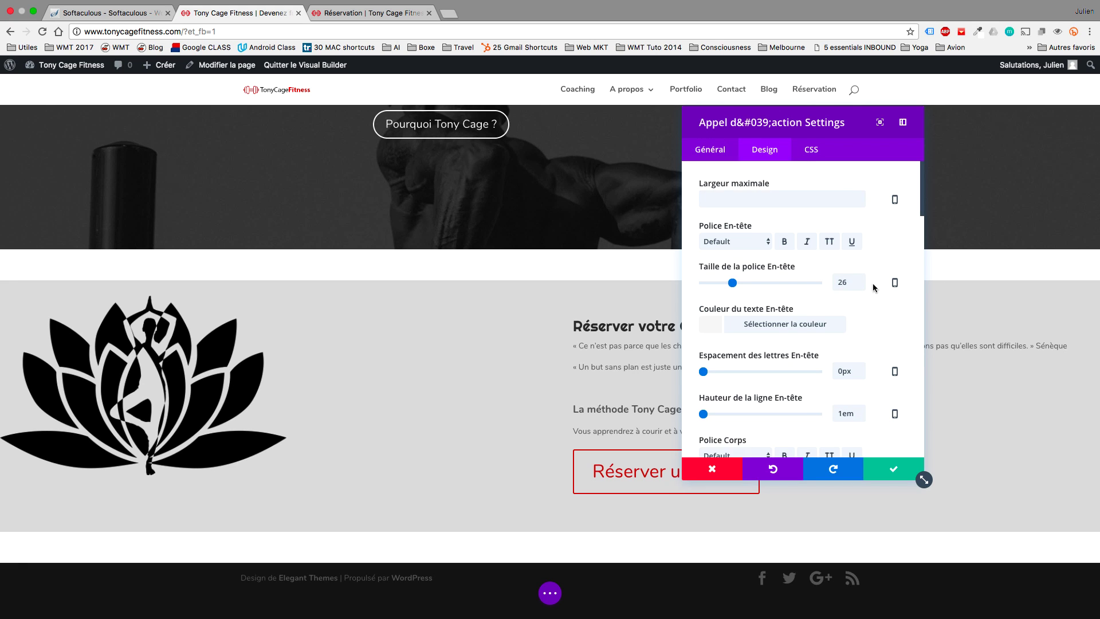
pyautogui.scroll(-3, 882, 302)
pyautogui.scroll(-10, 882, 302)
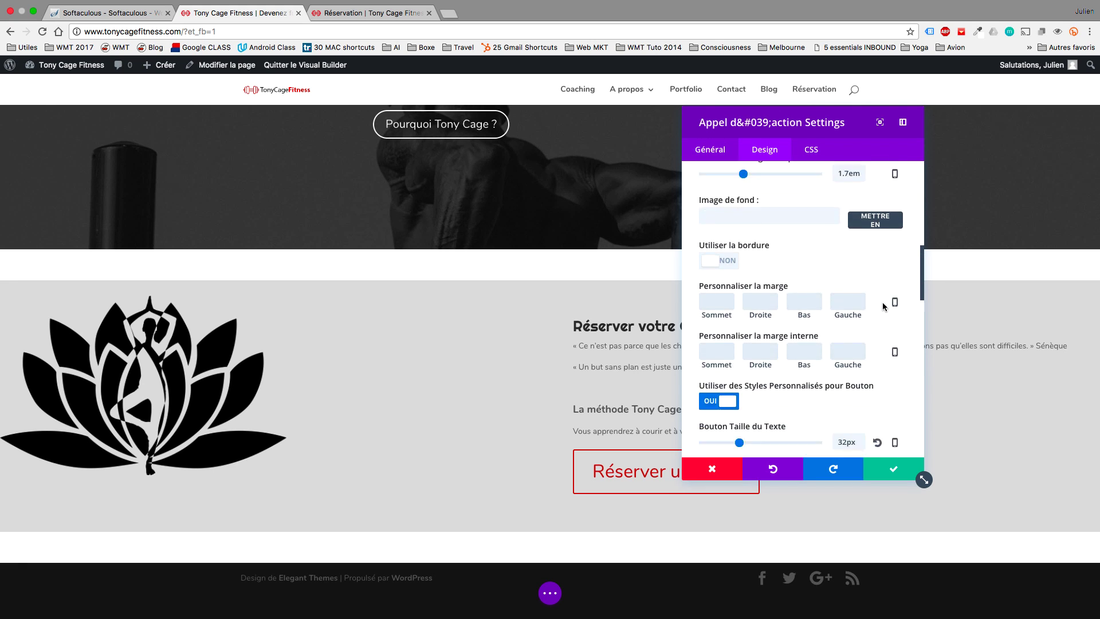
pyautogui.scroll(-5, 886, 425)
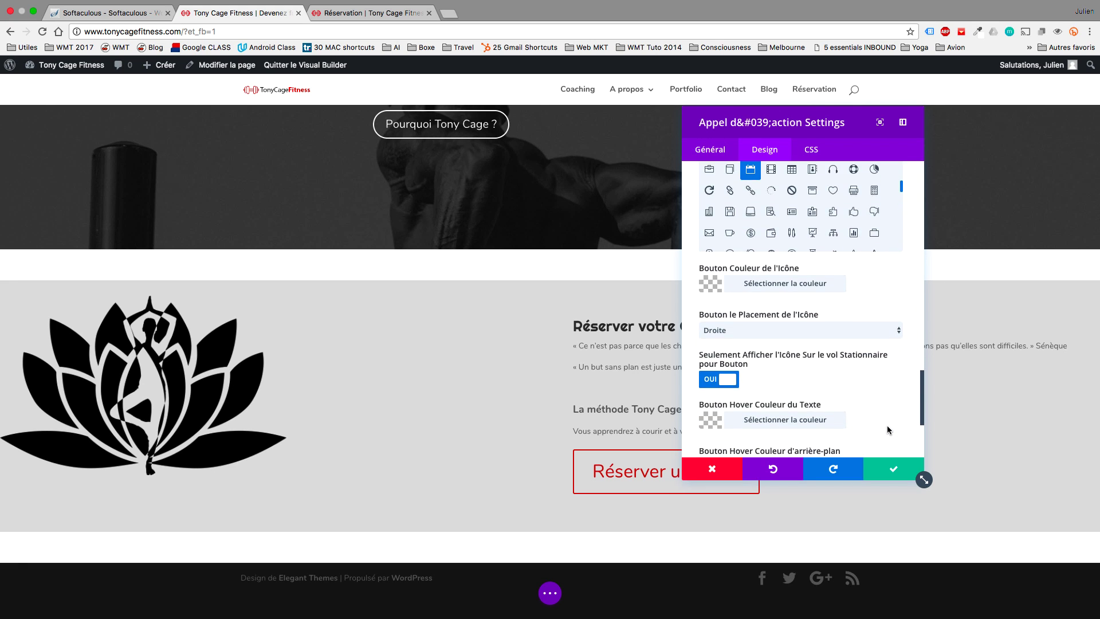
pyautogui.scroll(4, 887, 425)
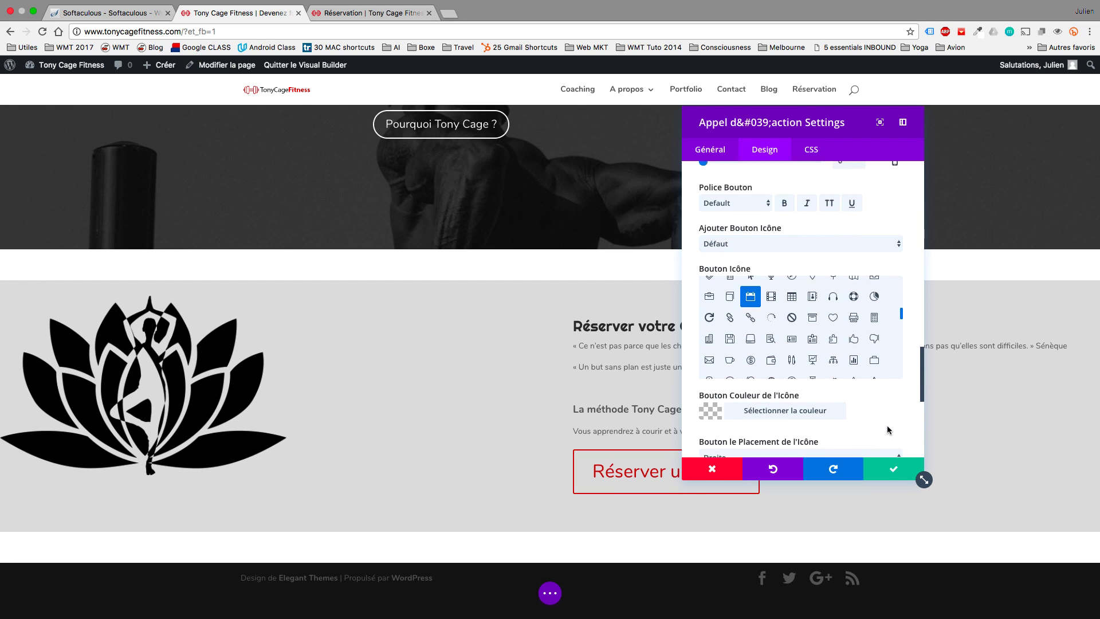
pyautogui.scroll(3, 894, 245)
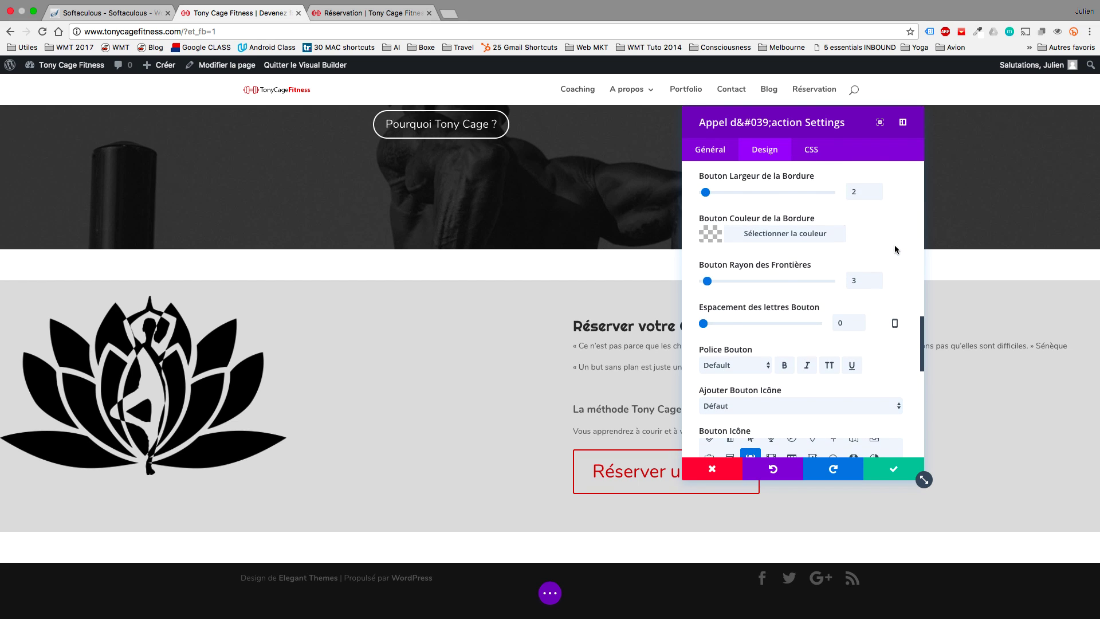
pyautogui.click(735, 232)
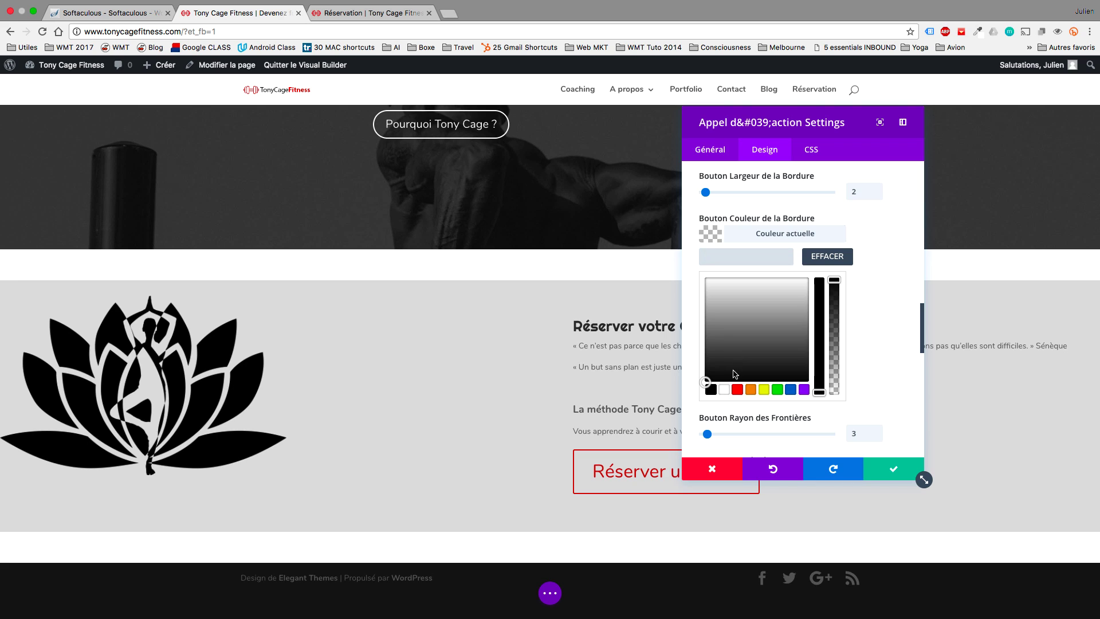
pyautogui.click(711, 391)
pyautogui.scroll(3, 885, 399)
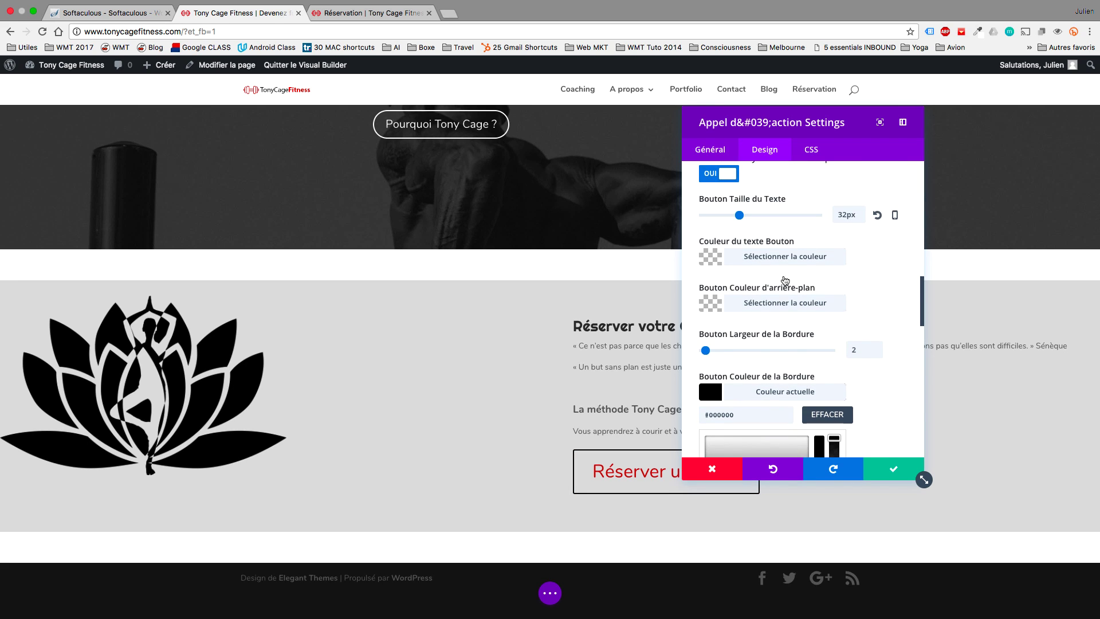
pyautogui.click(718, 256)
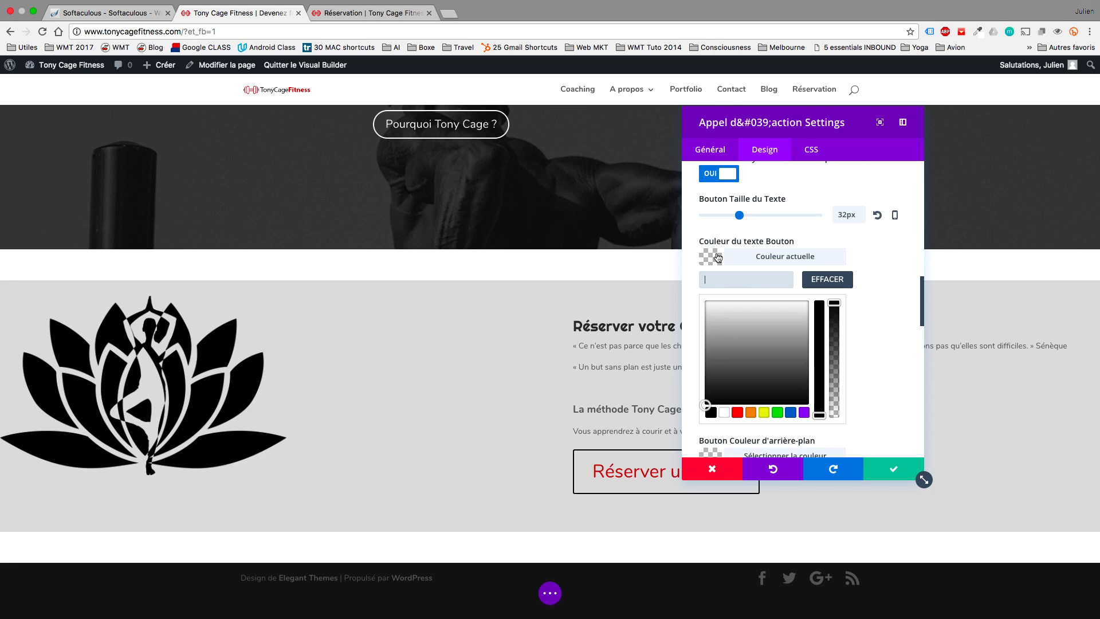
pyautogui.click(711, 414)
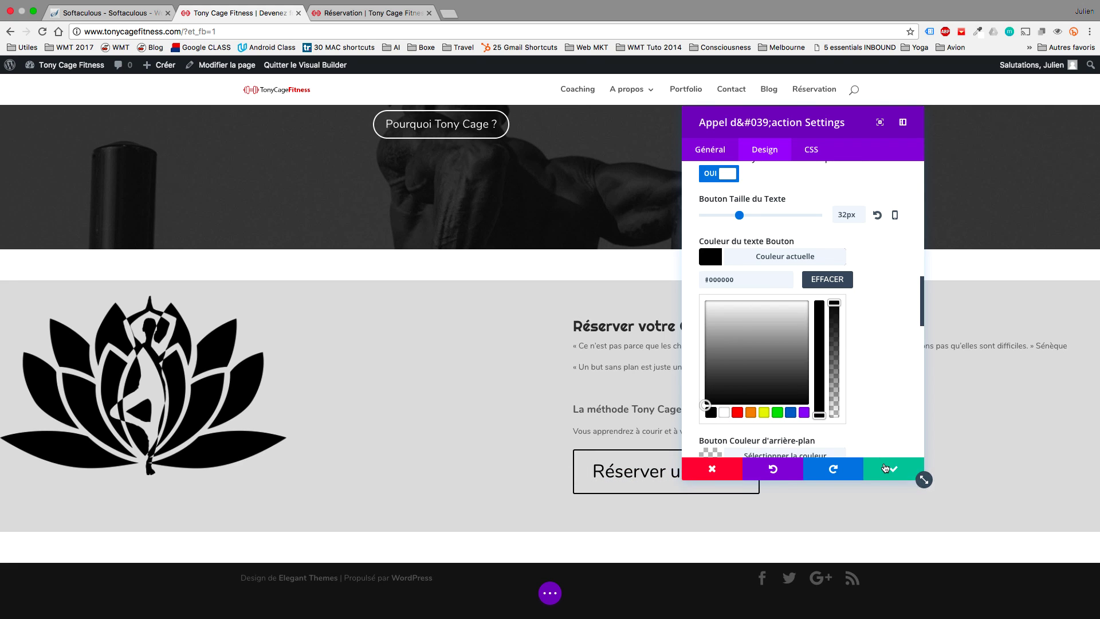
pyautogui.click(885, 469)
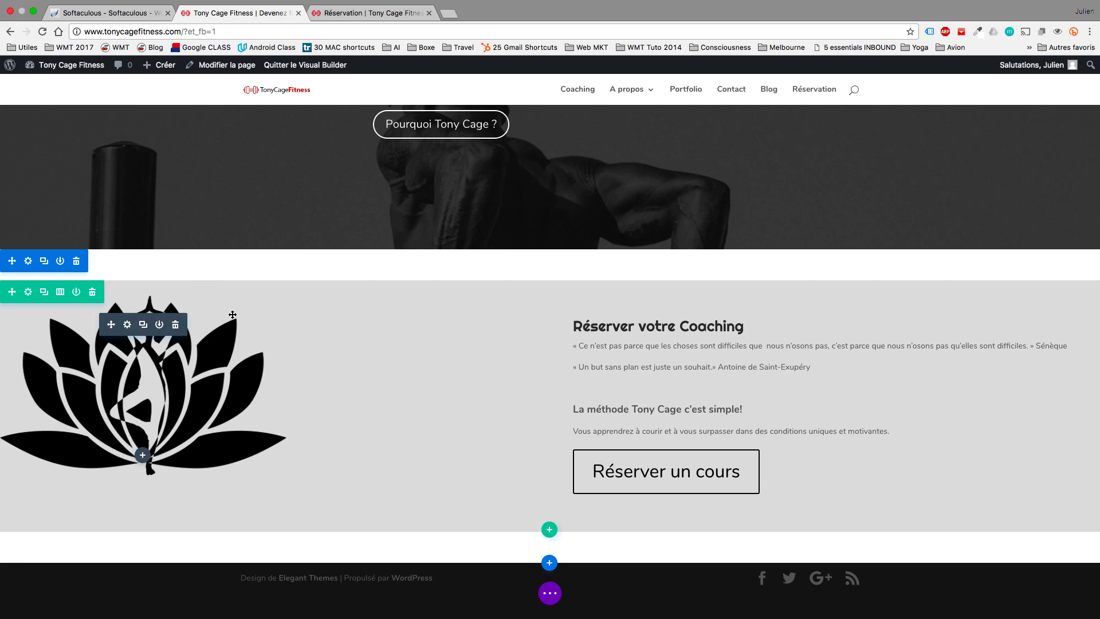
# Increase the section's top padding to 81px.
pyautogui.moveTo(210, 278); pyautogui.dragTo(240, 196)
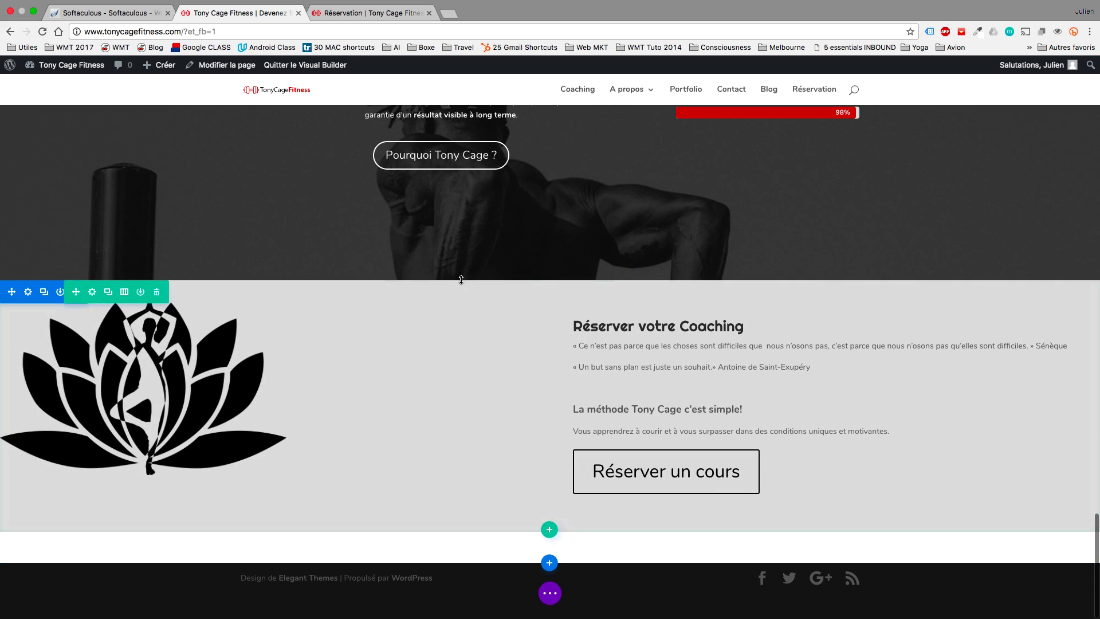
pyautogui.scroll(5, 489, 323)
pyautogui.scroll(10, 489, 325)
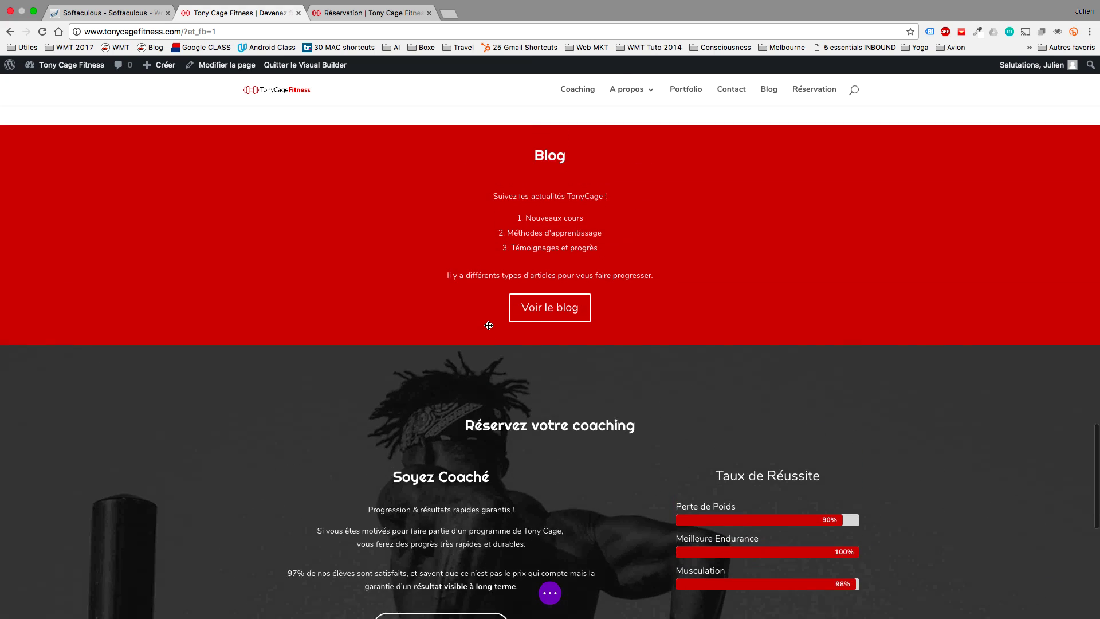
pyautogui.scroll(-15, 489, 325)
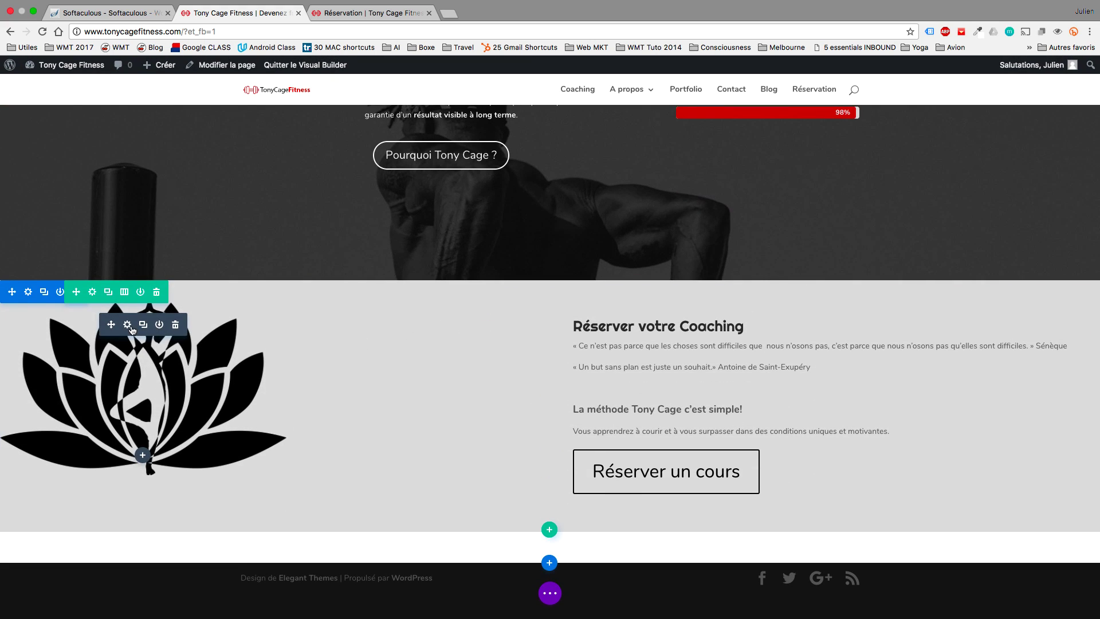
# Set the lotus image's left margin to 45% and save the image settings.
pyautogui.click(131, 326)
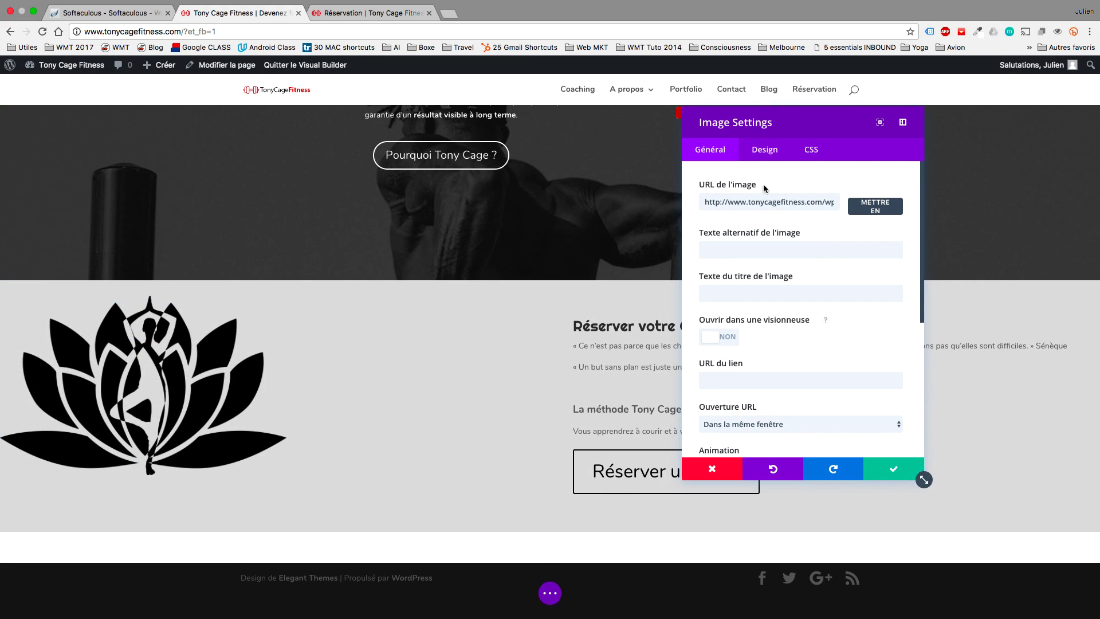
pyautogui.click(777, 160)
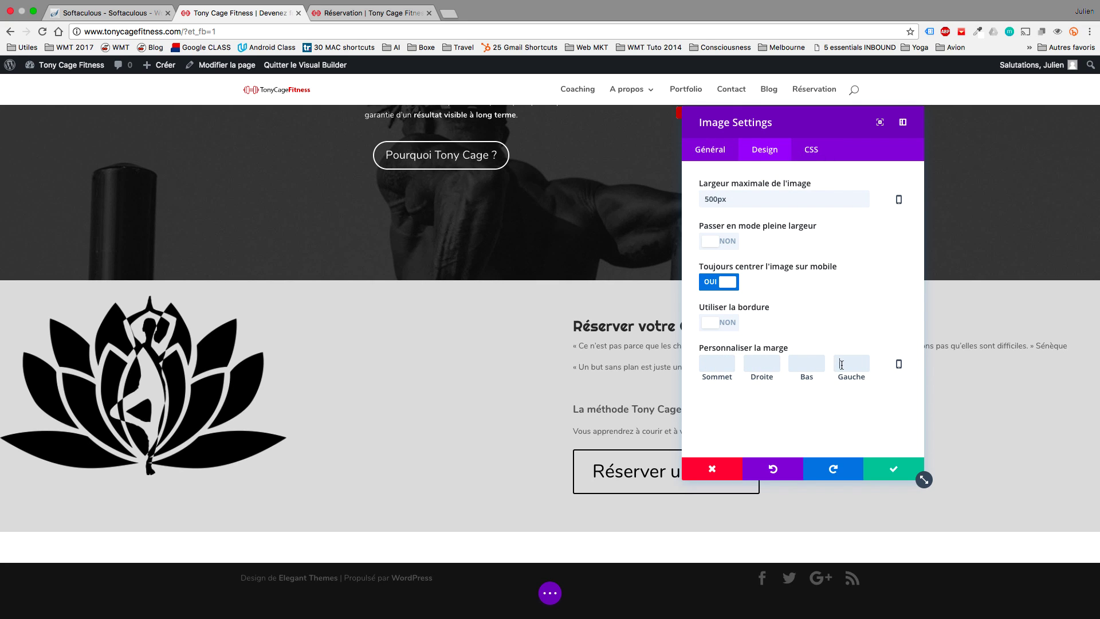
pyautogui.press('BackSpace')
pyautogui.press('BackSpace')
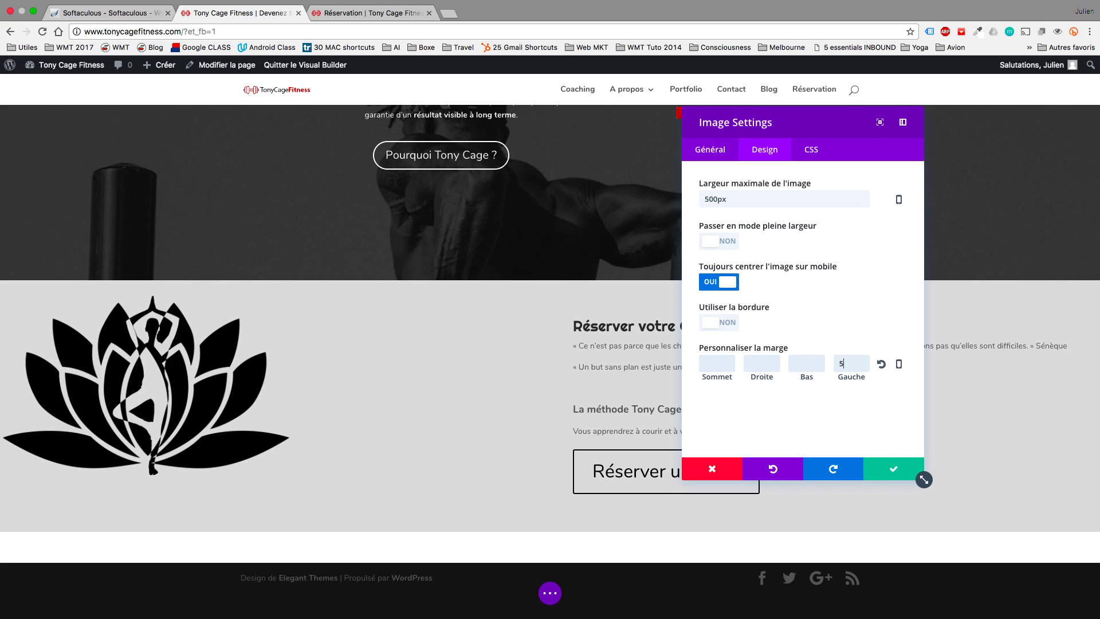
pyautogui.write('50%')
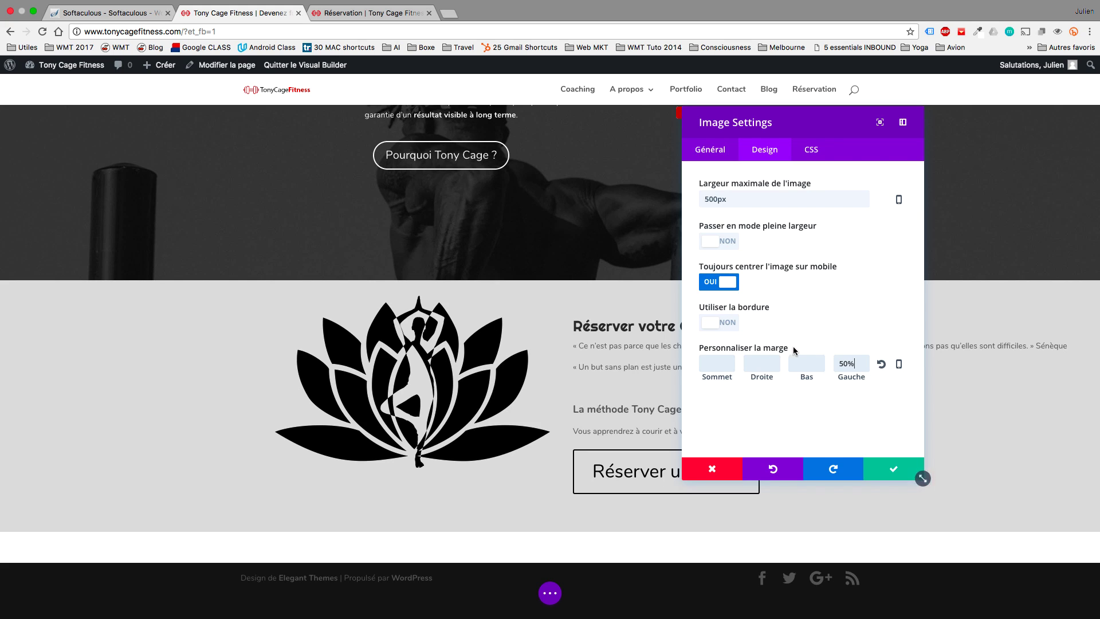
pyautogui.doubleClick(835, 364)
pyautogui.write('45')
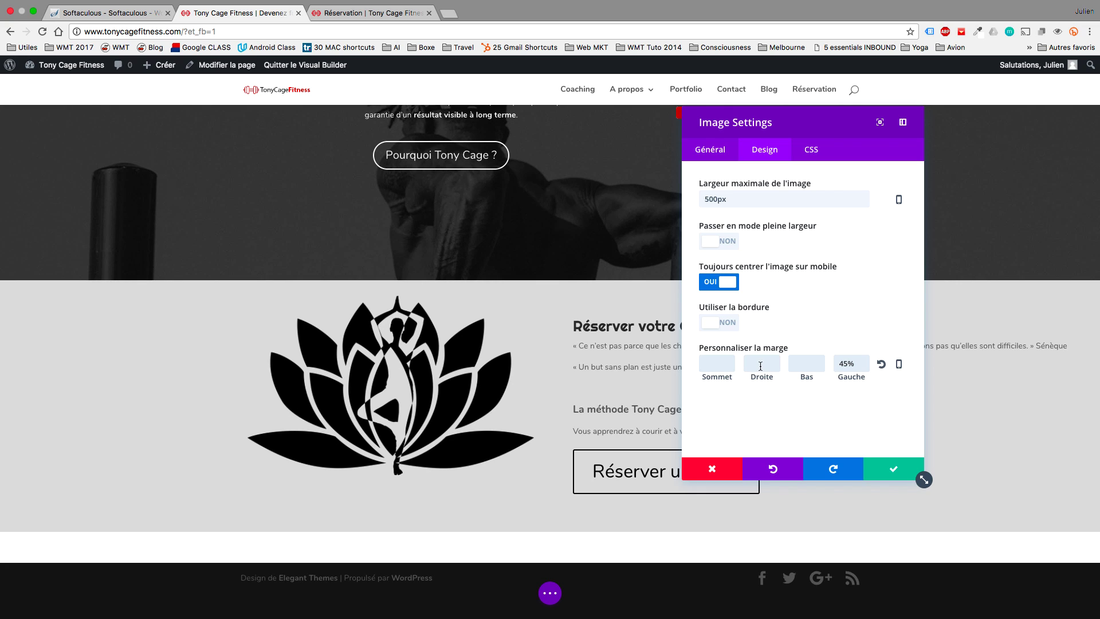
pyautogui.click(893, 469)
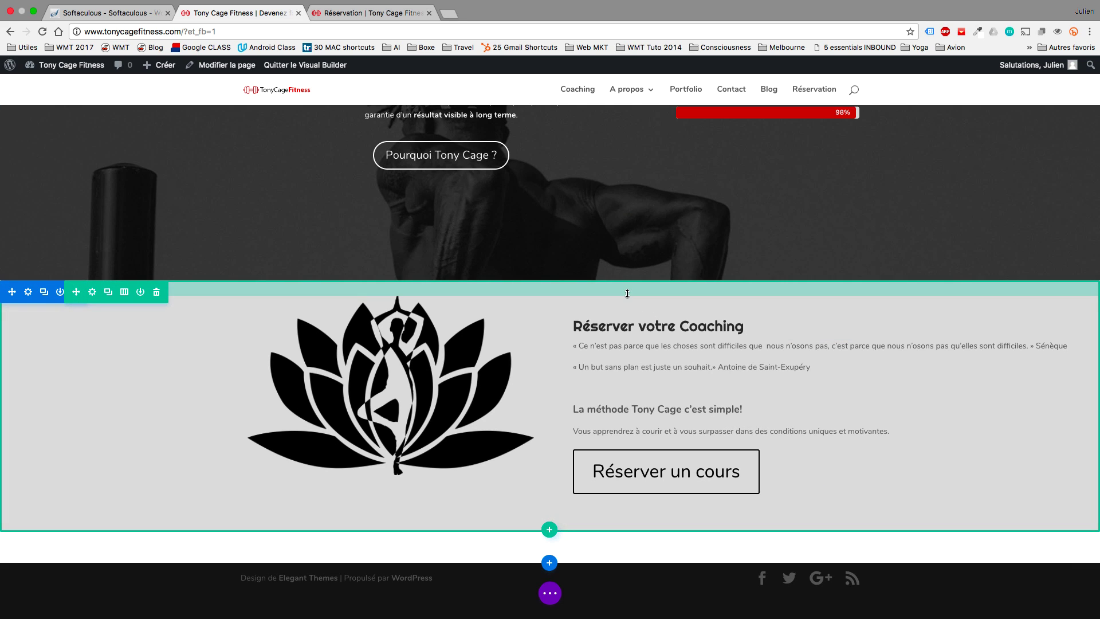
# Give the lotus image a 5% top margin and save it.
pyautogui.click(627, 294)
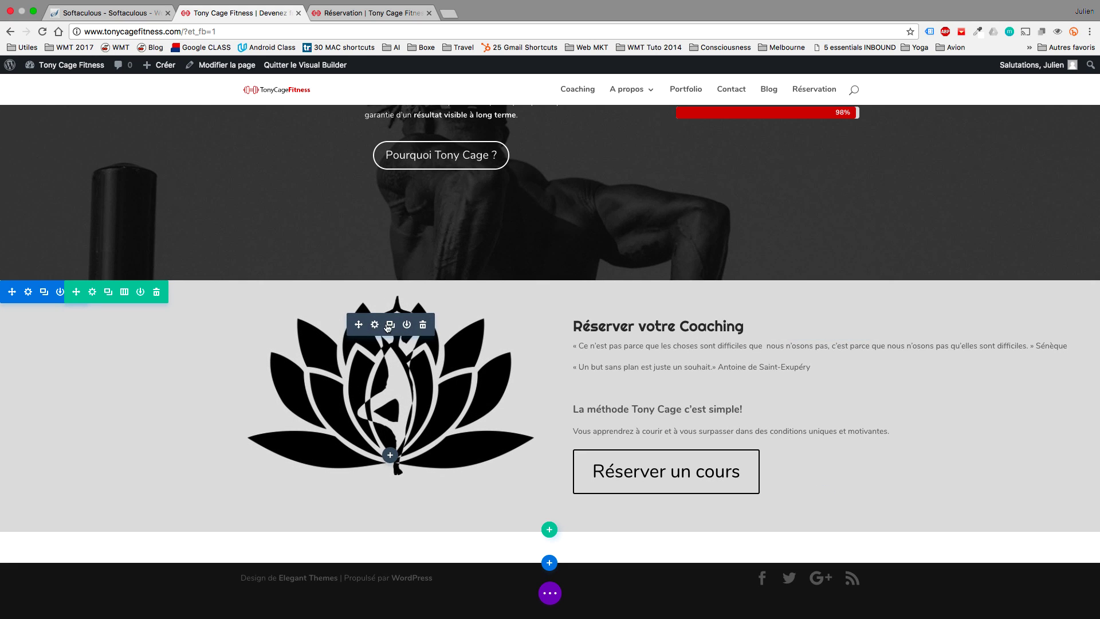
pyautogui.click(375, 324)
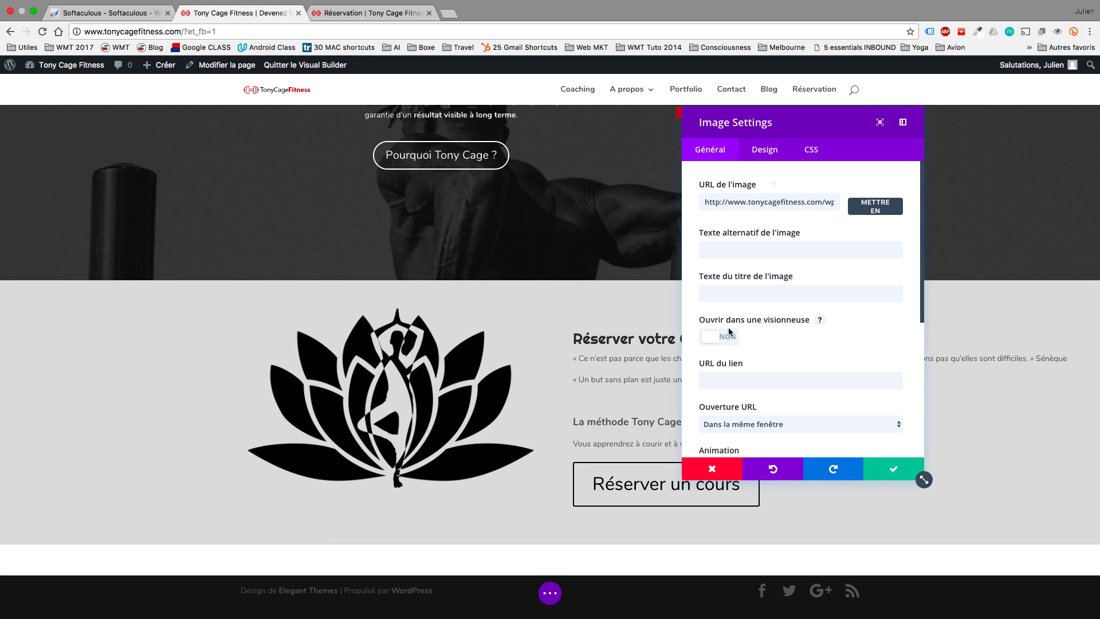
pyautogui.scroll(-2, 731, 332)
pyautogui.scroll(-3, 730, 332)
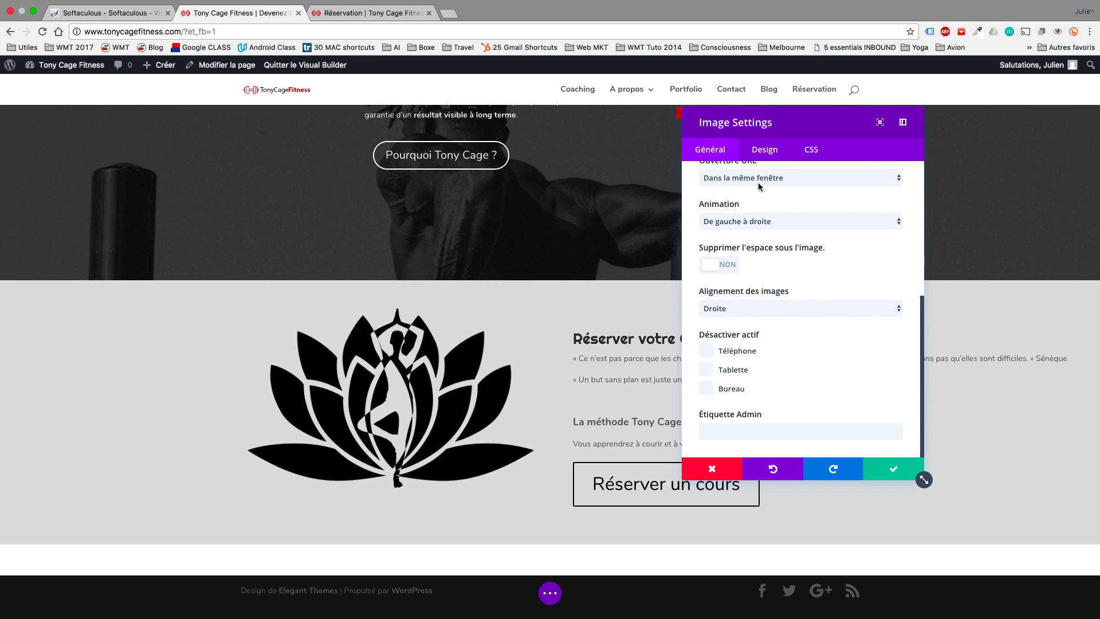
pyautogui.click(764, 150)
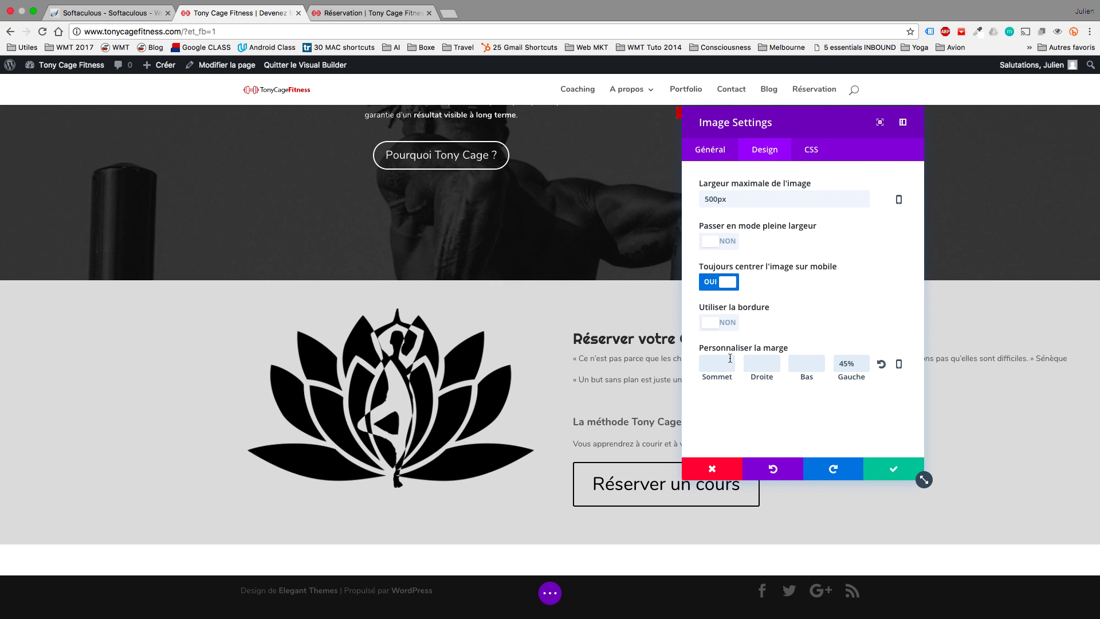
pyautogui.write('10%')
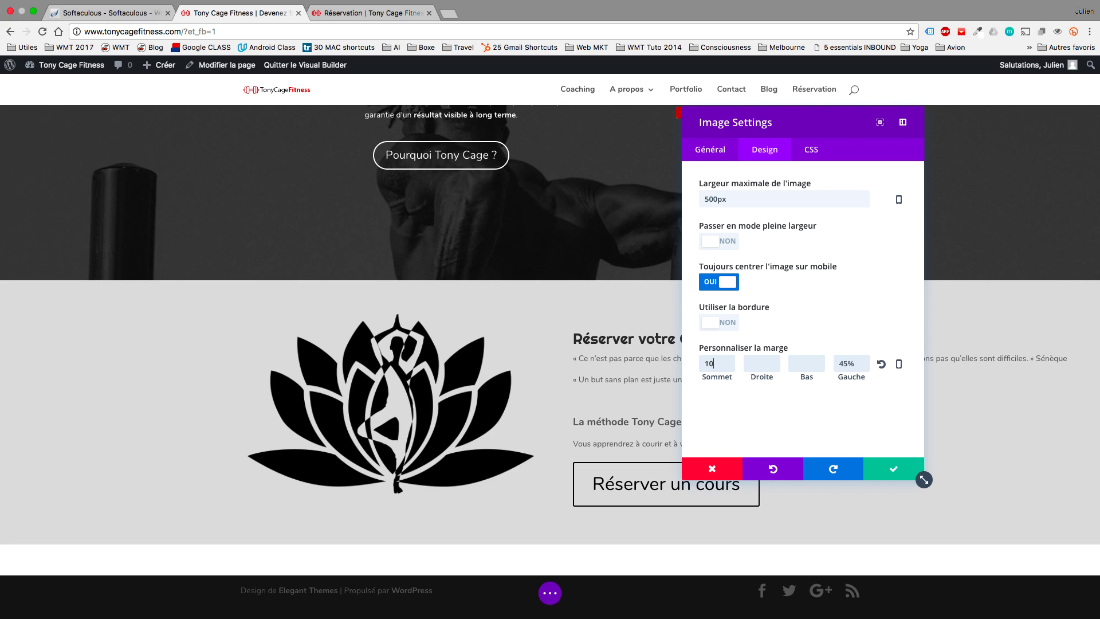
pyautogui.press('BackSpace')
pyautogui.press('BackSpace')
pyautogui.press('BackSpace')
pyautogui.write('5%')
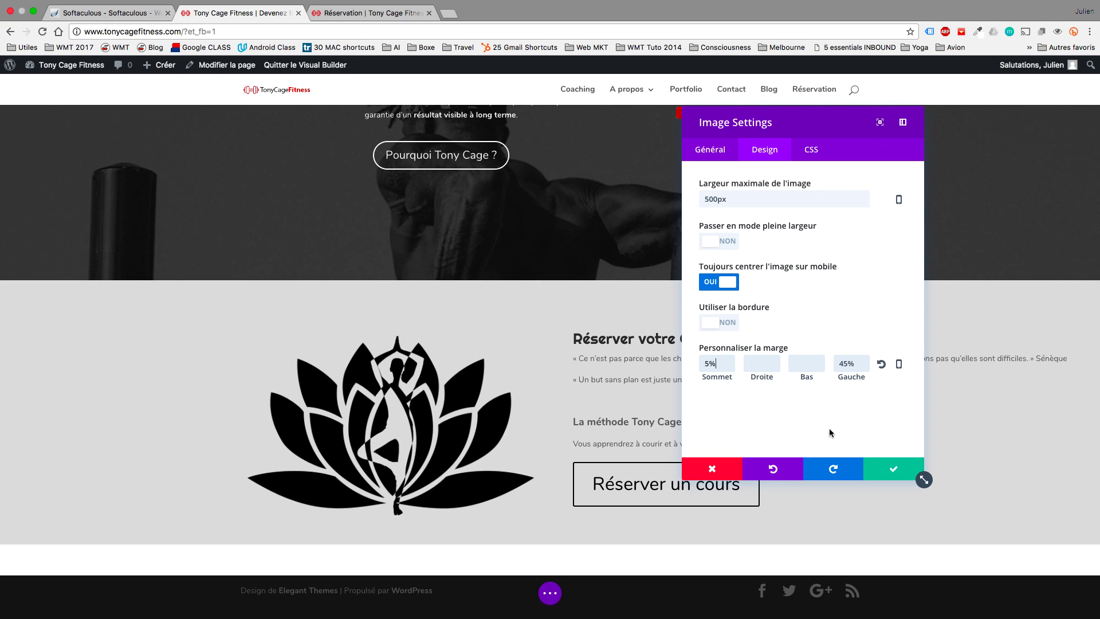
pyautogui.click(885, 468)
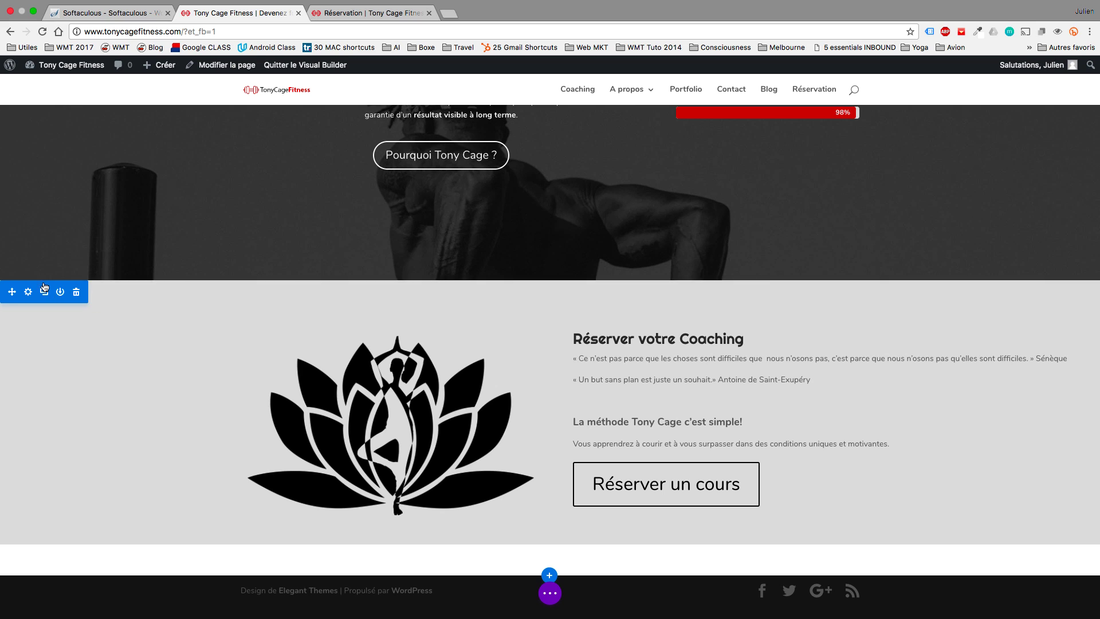
# Save the booking section to the library as 'Réserve' and drag its bottom padding up to close the gap.
pyautogui.click(60, 292)
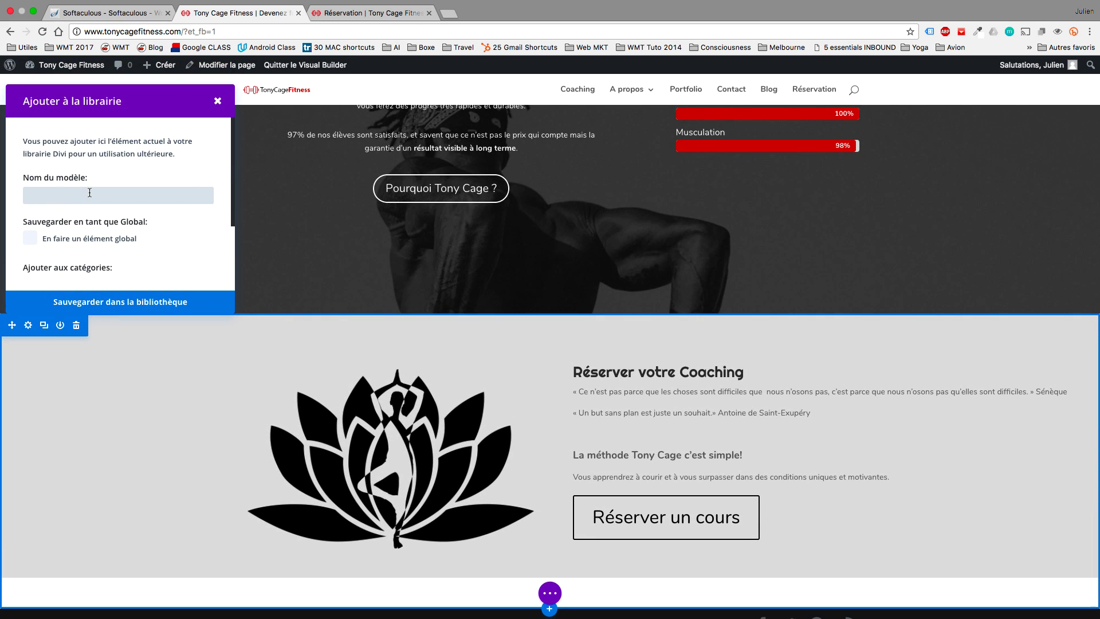
pyautogui.write('Rée')
pyautogui.press('BackSpace')
pyautogui.write('server un coaching')
pyautogui.click(126, 300)
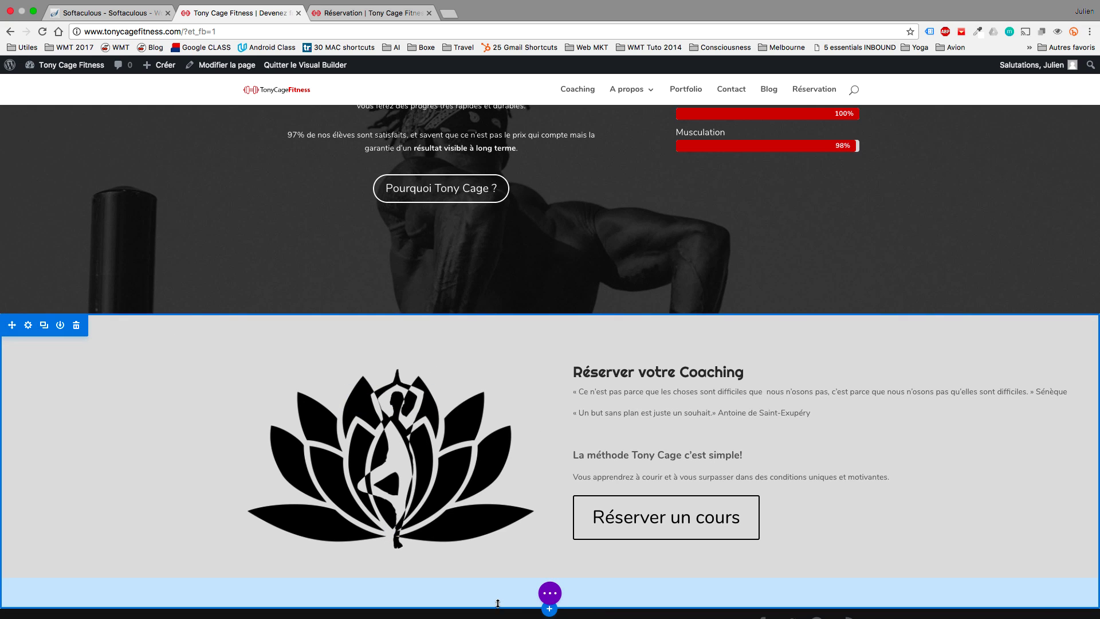
pyautogui.moveTo(497, 604); pyautogui.dragTo(499, 575)
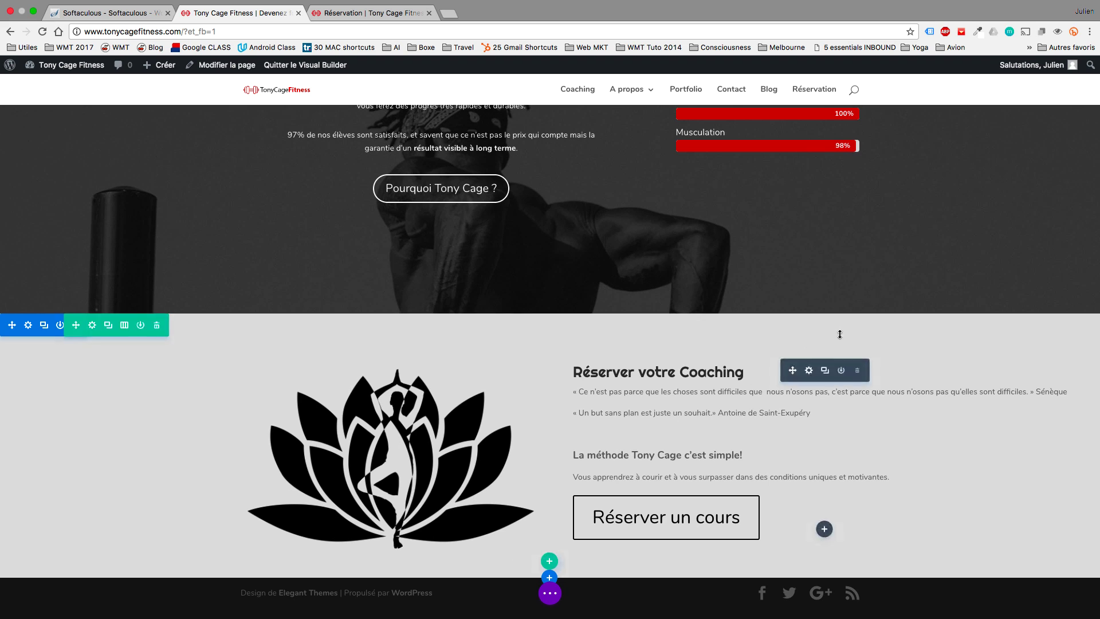
pyautogui.scroll(2, 825, 572)
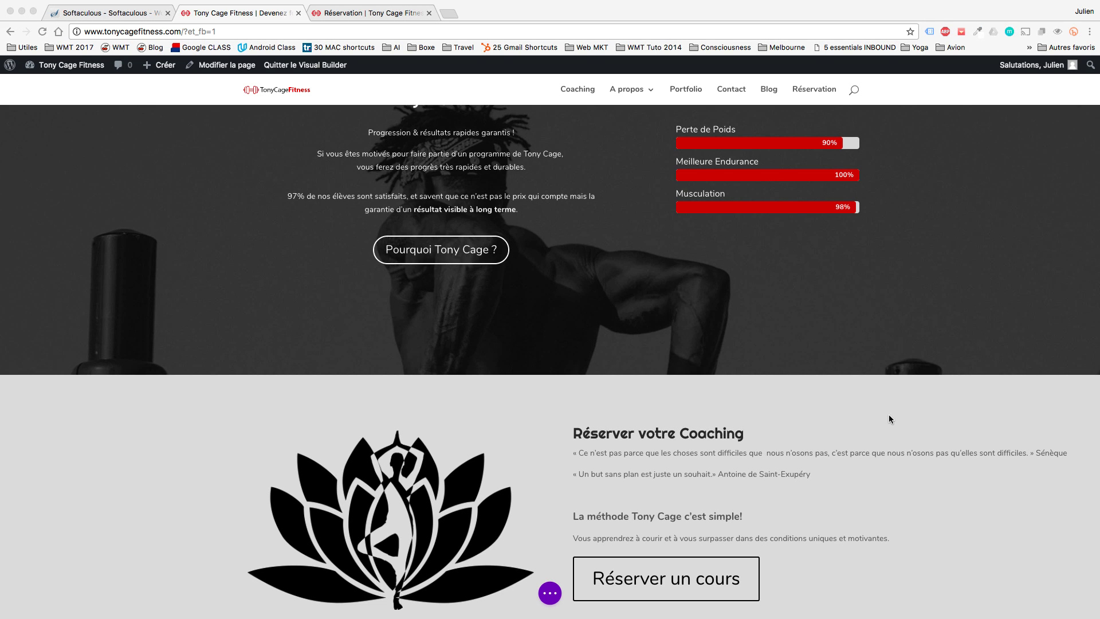
pyautogui.press('super+Tab')
pyautogui.scroll(-5, 886, 400)
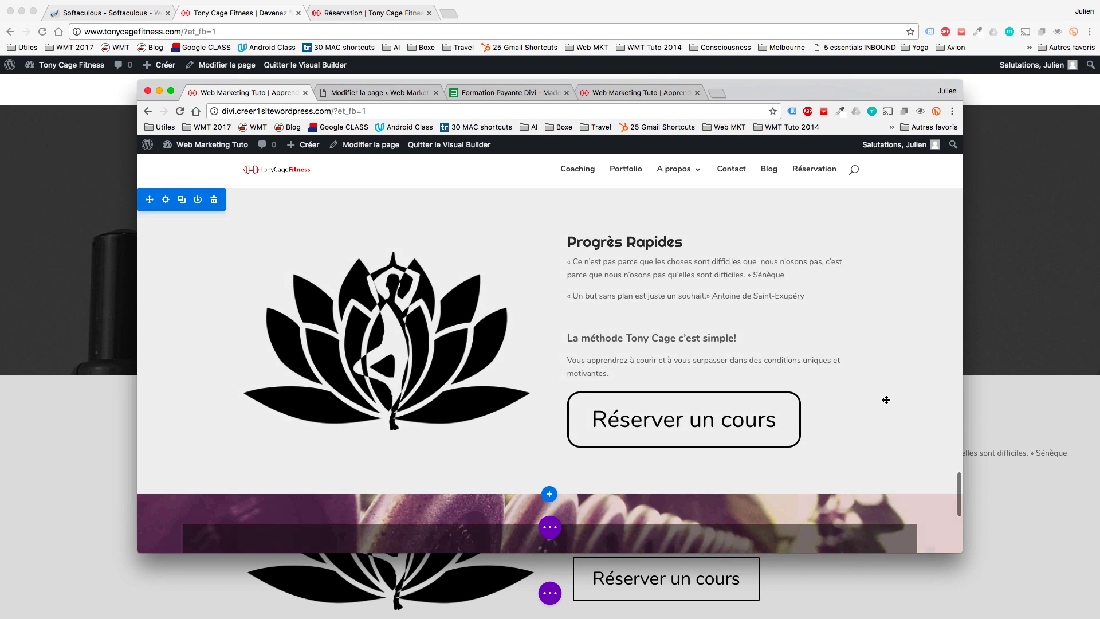
pyautogui.scroll(-5, 838, 382)
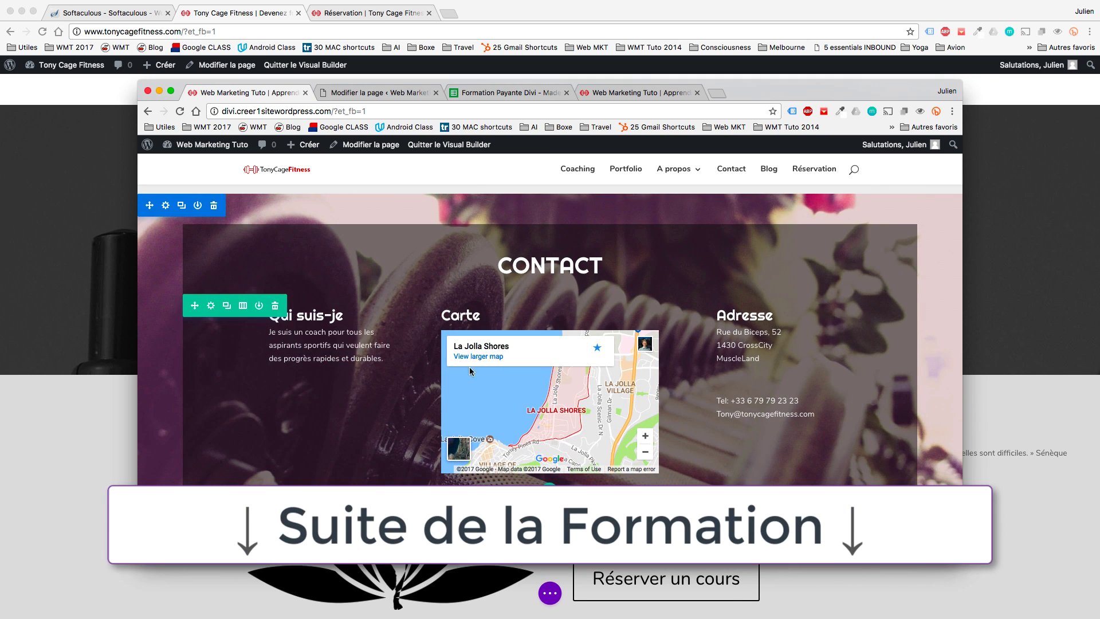
pyautogui.scroll(10, 701, 406)
pyautogui.scroll(10, 701, 406)
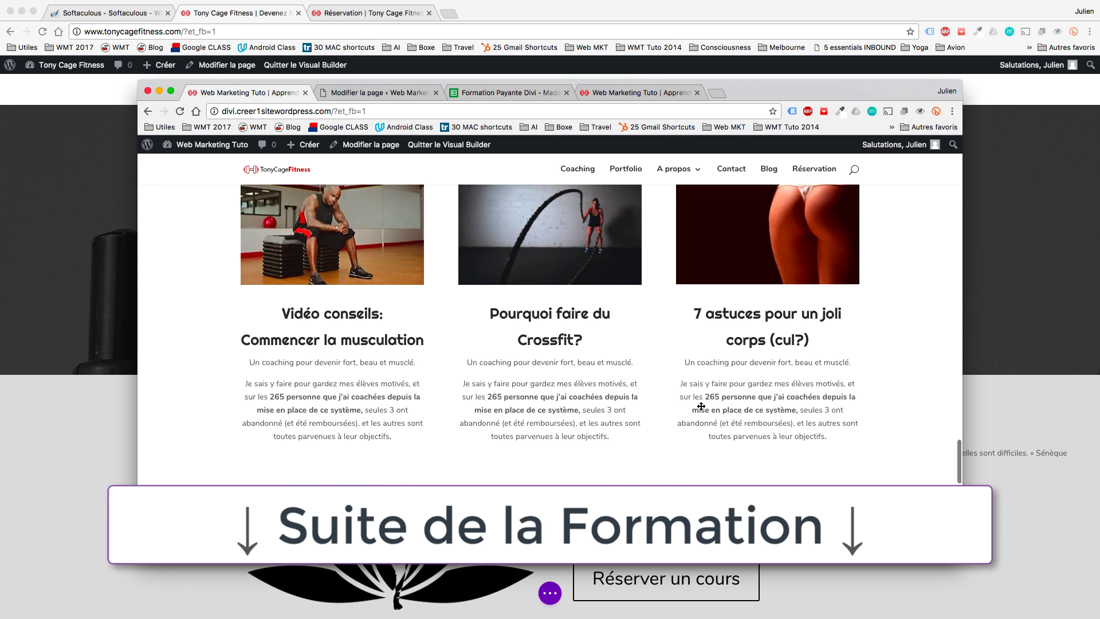
pyautogui.scroll(15, 728, 298)
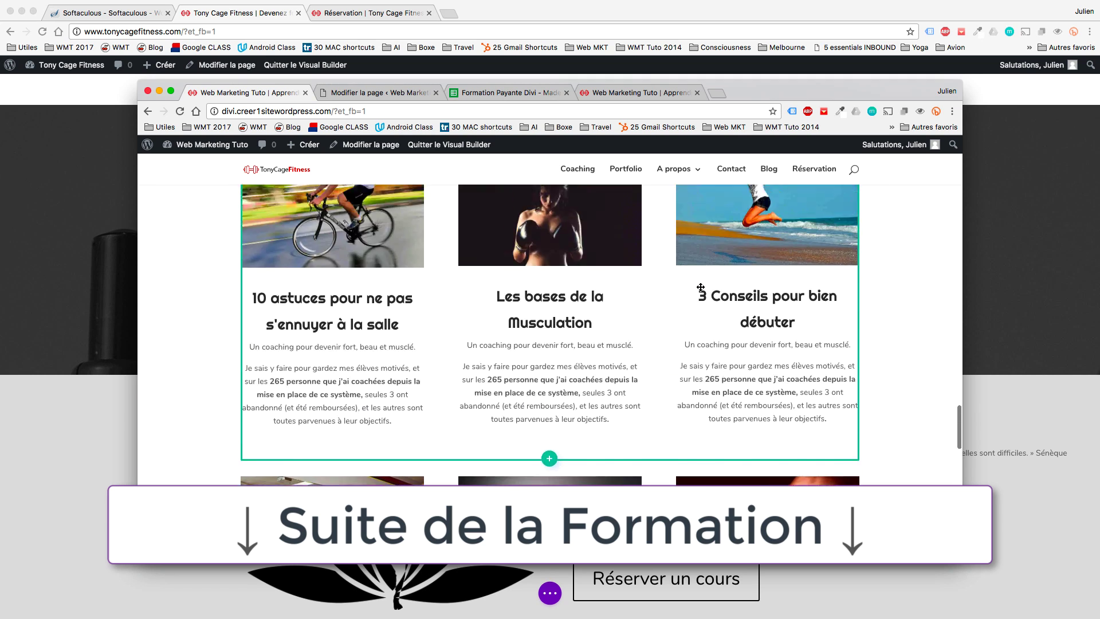
pyautogui.scroll(-1, 700, 287)
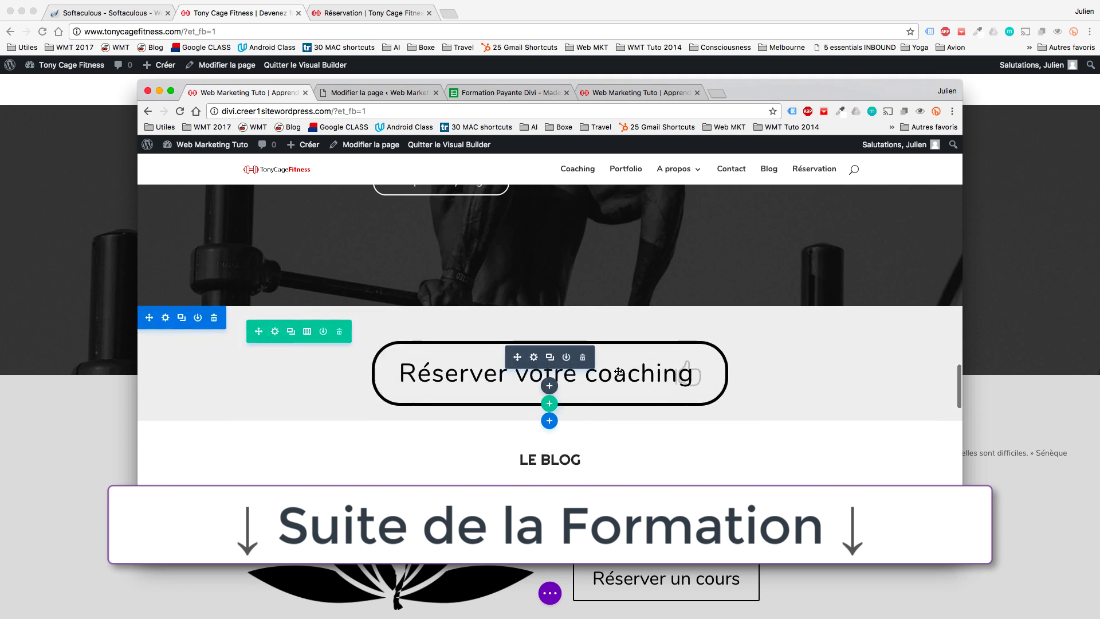
pyautogui.scroll(15, 644, 302)
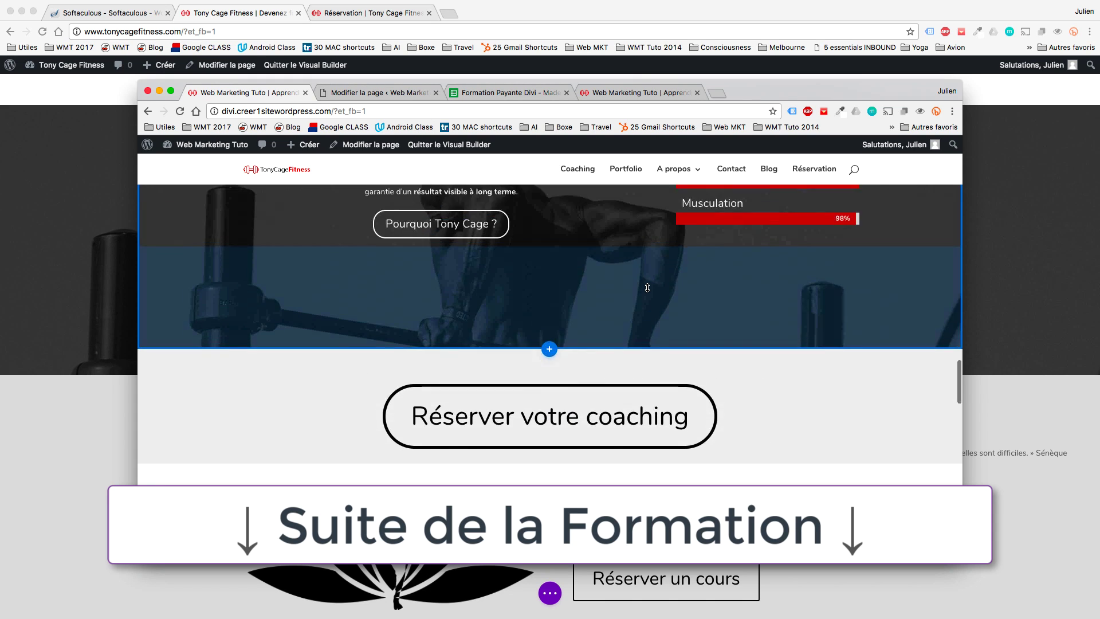
pyautogui.scroll(-5, 648, 287)
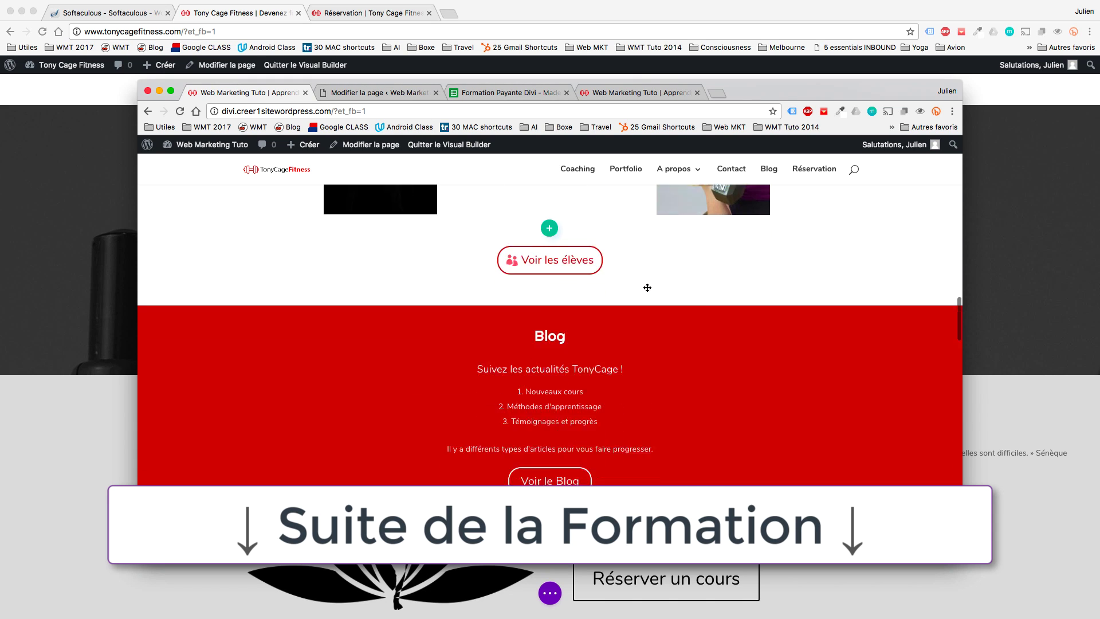
pyautogui.click(1020, 511)
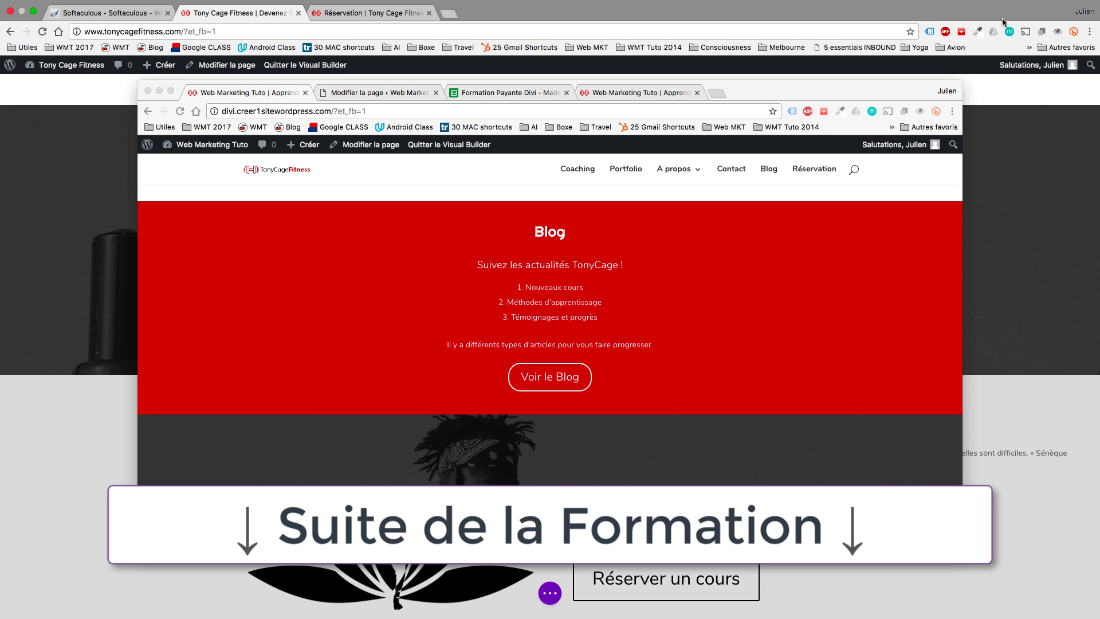
pyautogui.click(795, 88)
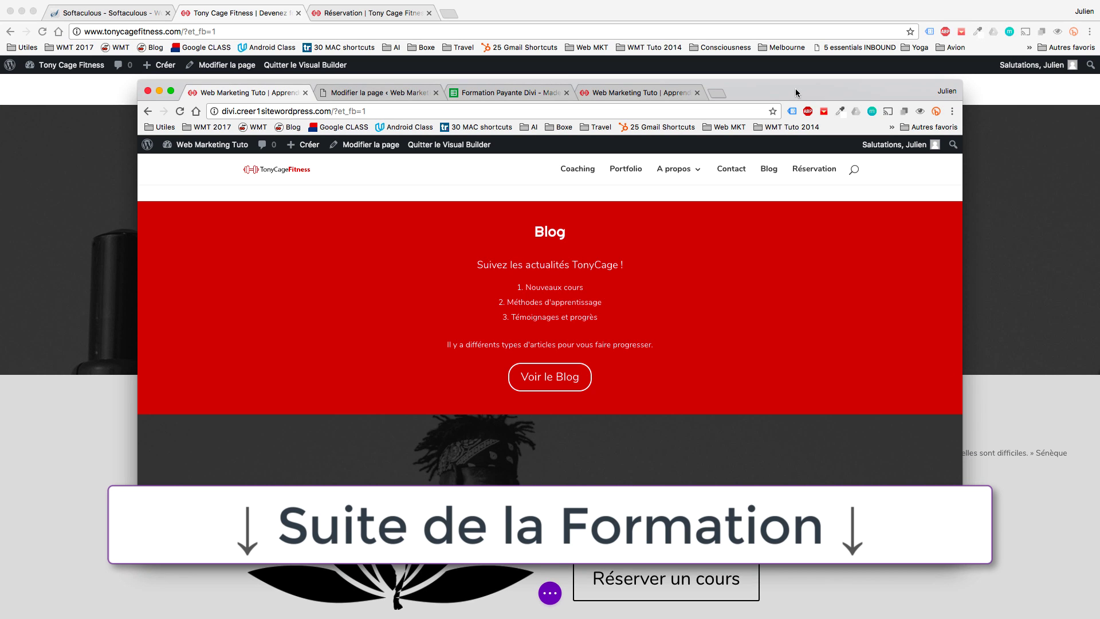
pyautogui.press('super+m')
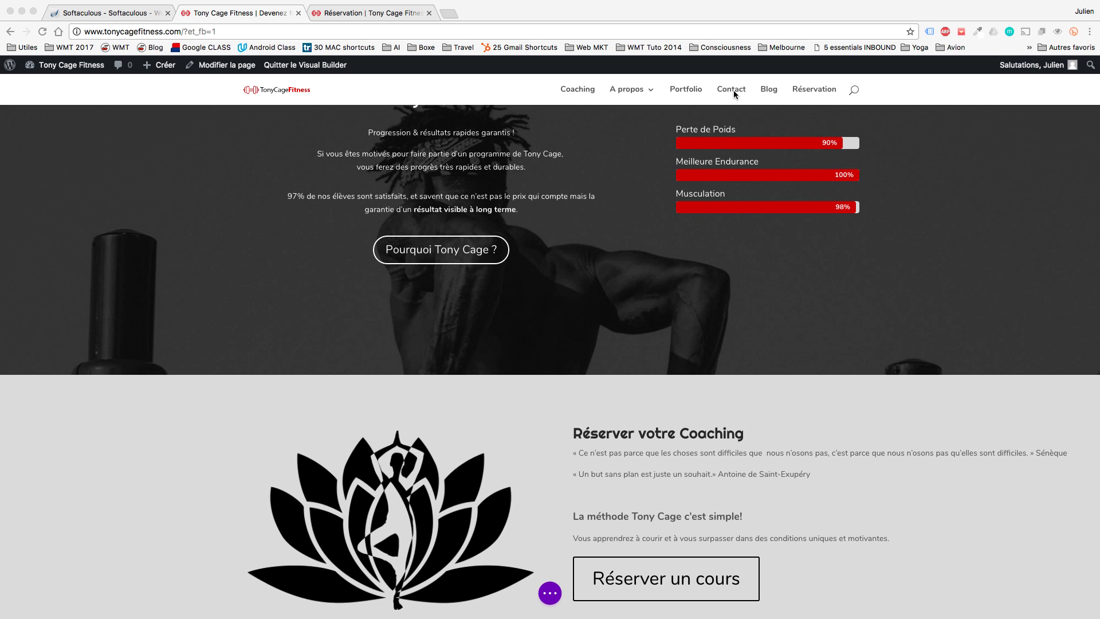
# Turn on the visual builder for the Contact page.
pyautogui.scroll(-3, 755, 274)
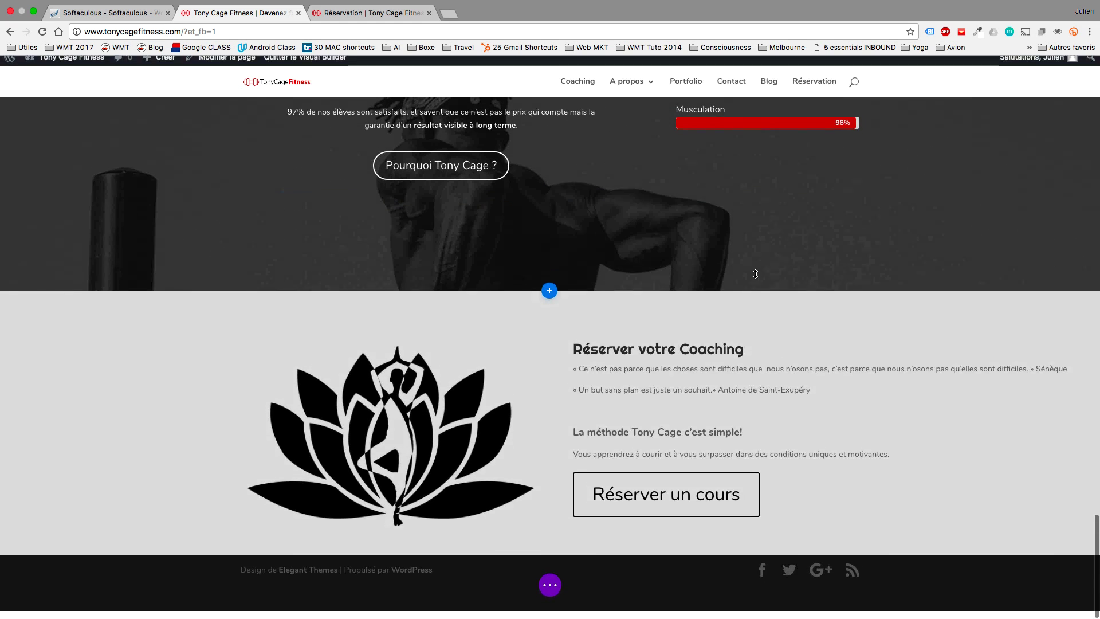
pyautogui.click(550, 584)
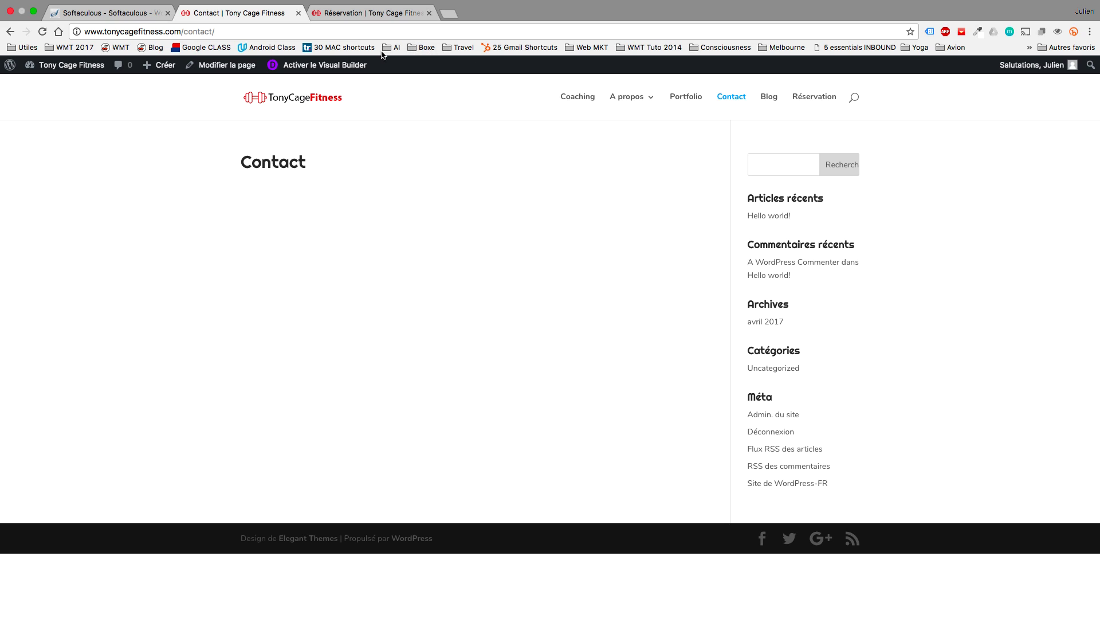
pyautogui.click(350, 66)
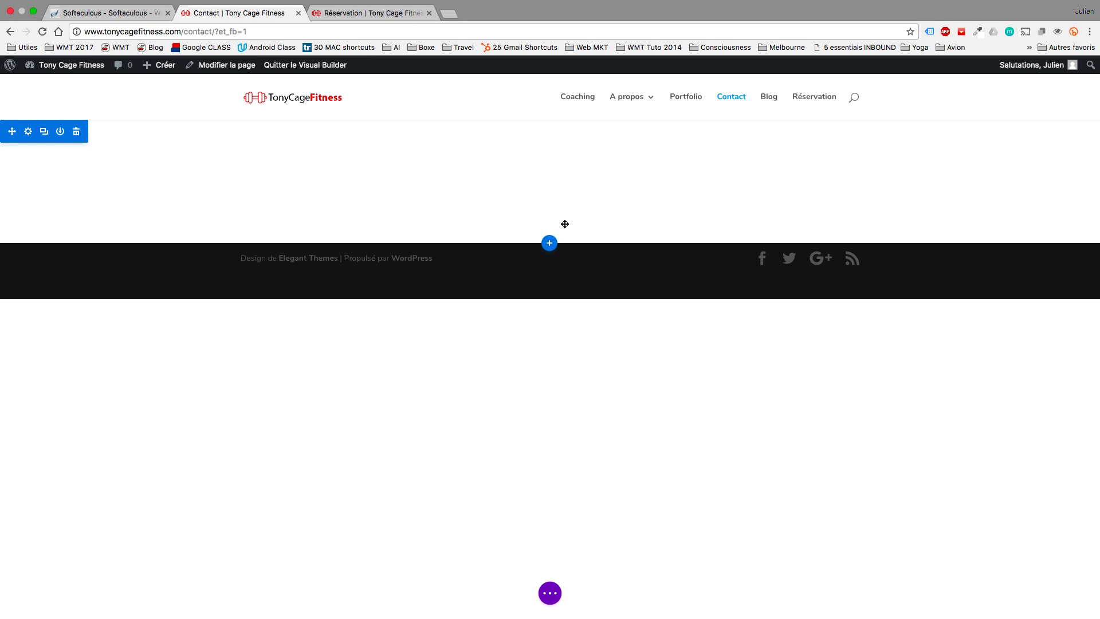
pyautogui.moveTo(533, 179)
pyautogui.click(534, 135)
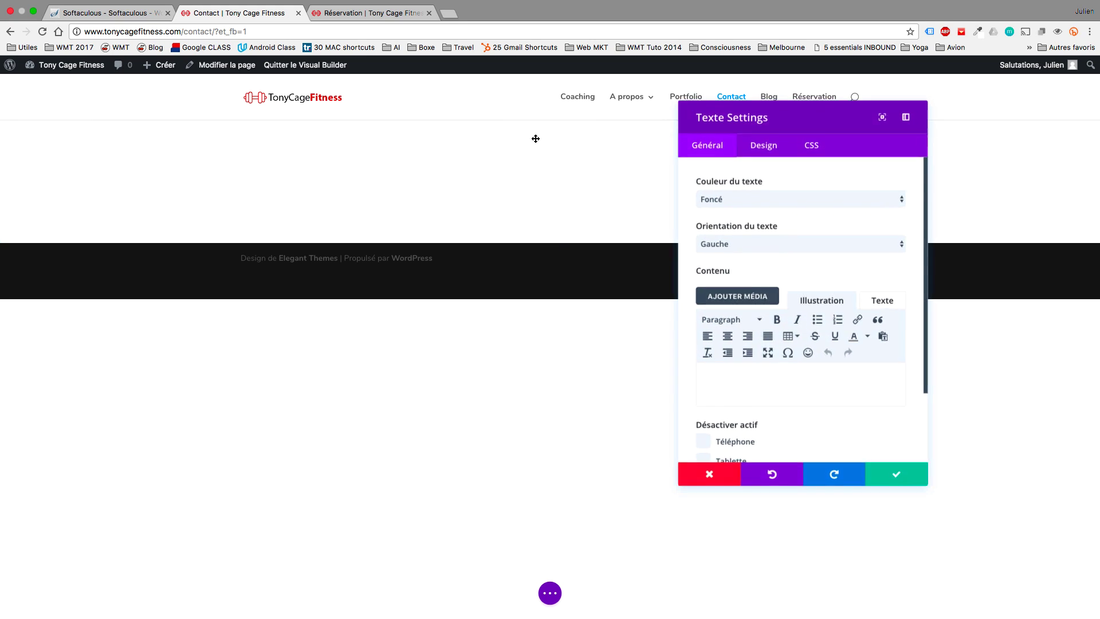
pyautogui.press('Escape')
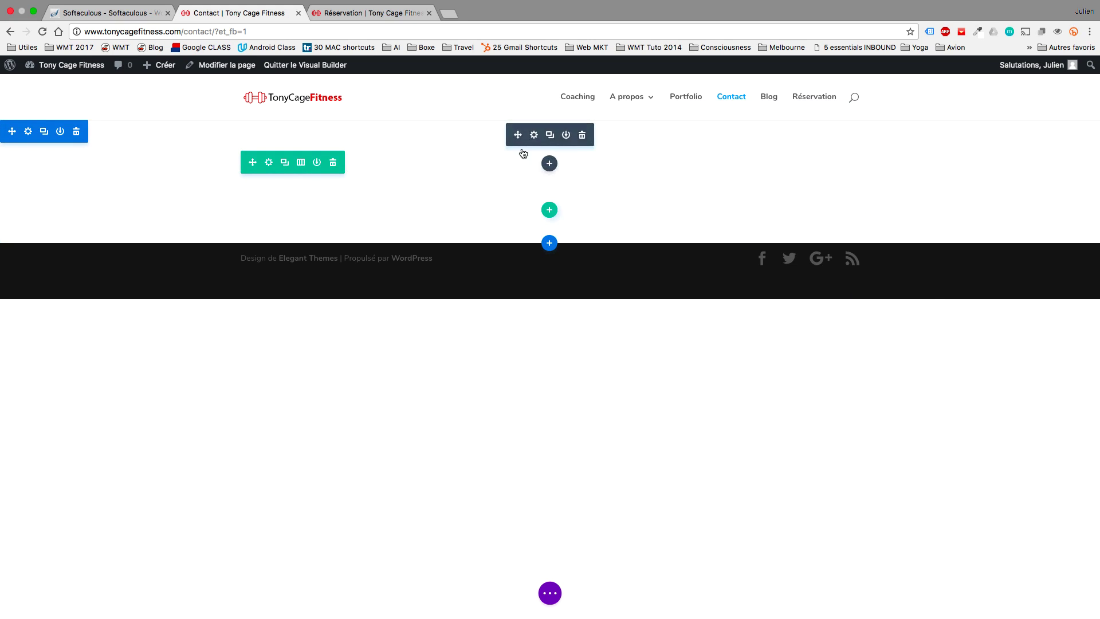
# Insert a Carte (map) module on the Contact page and open a new browser tab.
pyautogui.click(550, 165)
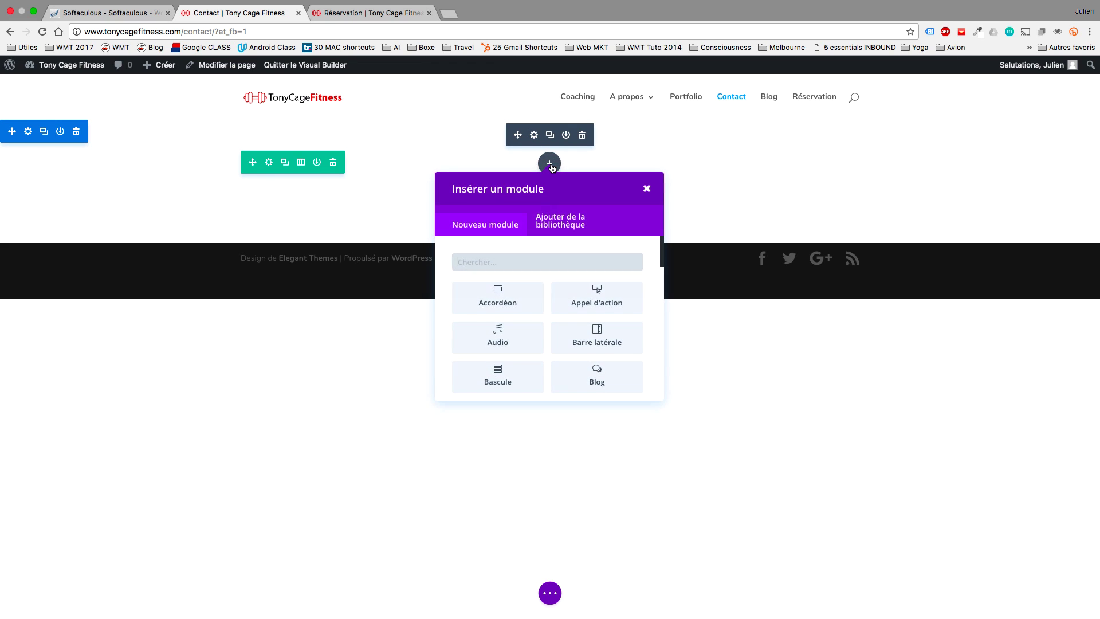
pyautogui.scroll(-4, 599, 329)
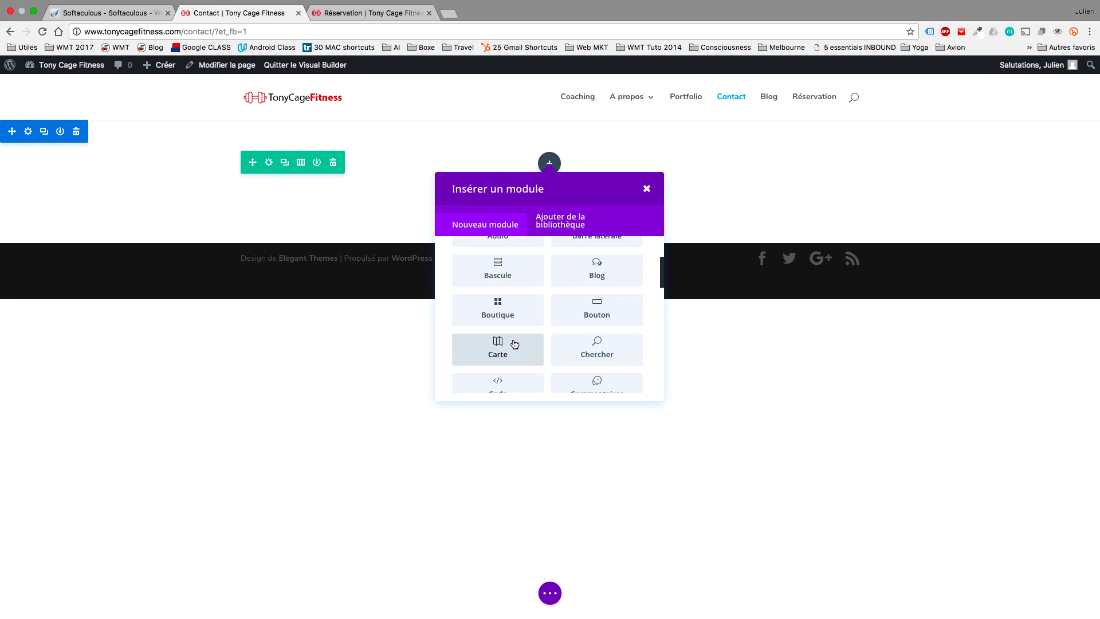
pyautogui.click(514, 343)
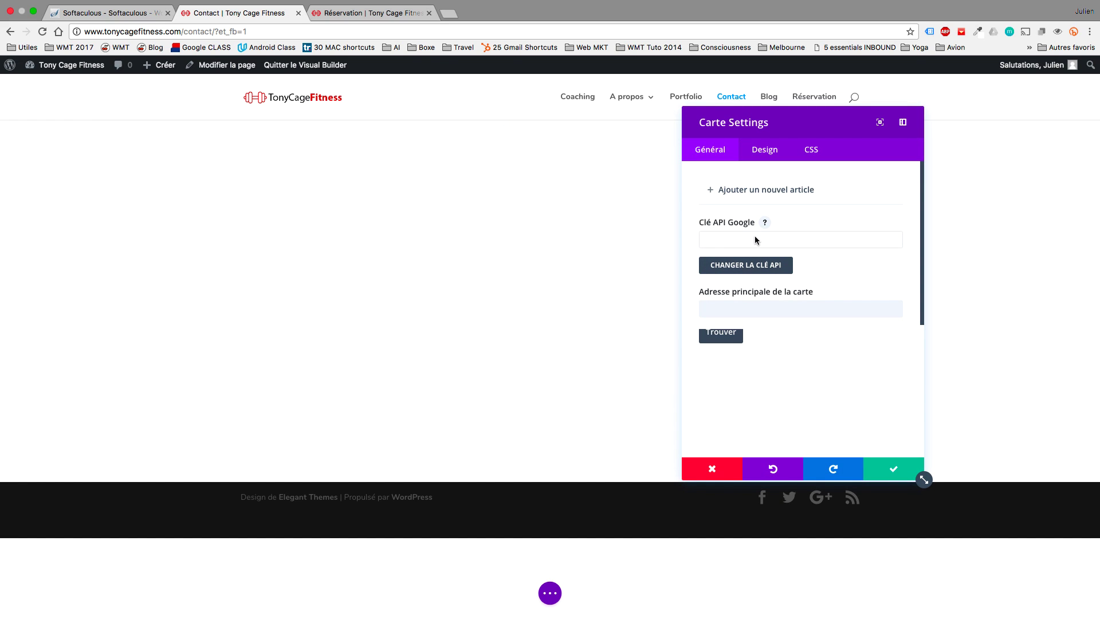
pyautogui.press('super+t')
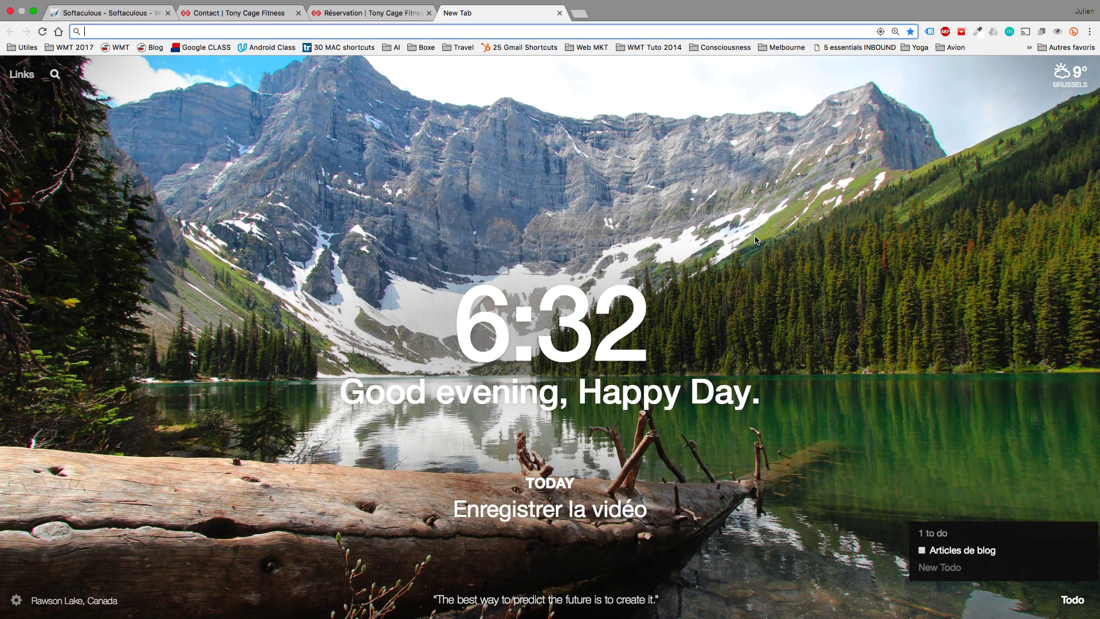
# Search 'api maps' and enable the Google Maps API for the TonyCageFitness project.
pyautogui.write('api maps')
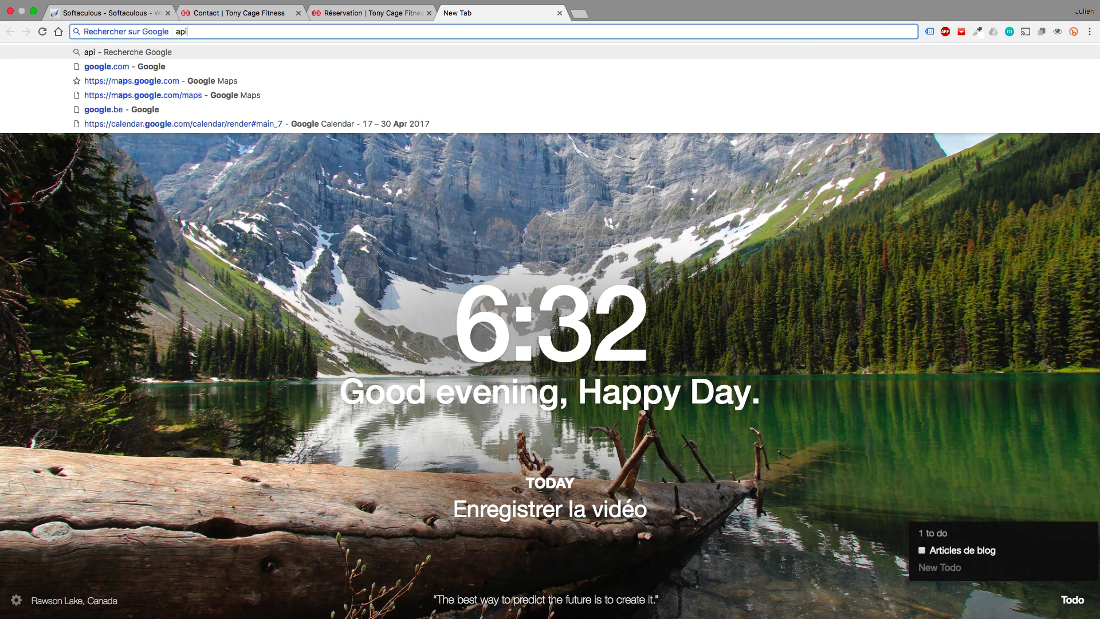
pyautogui.press('Return')
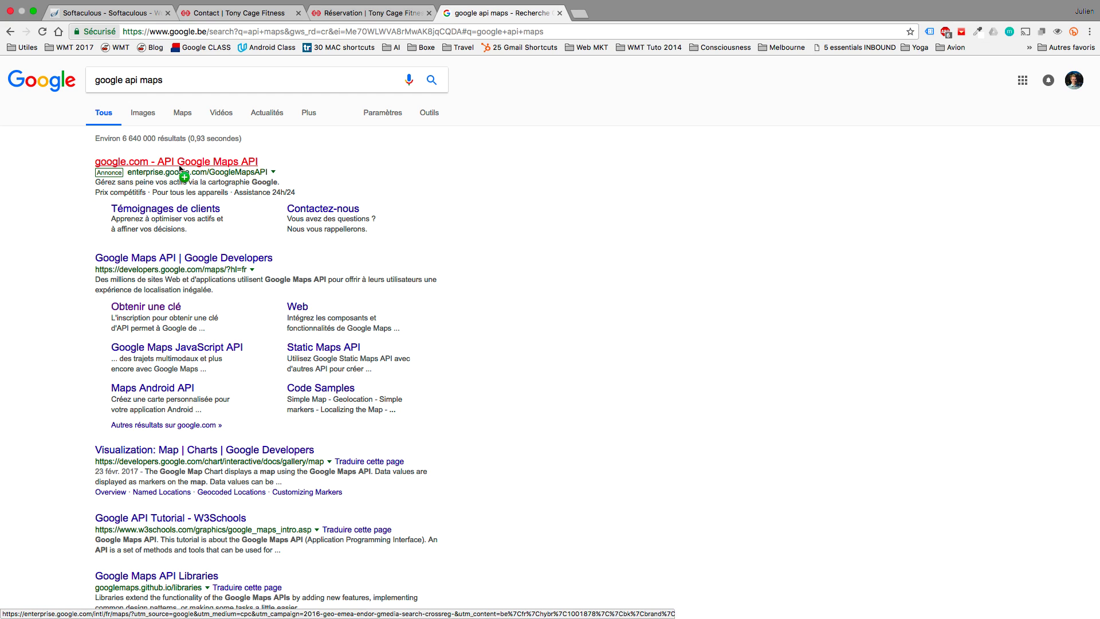
pyautogui.click(165, 262)
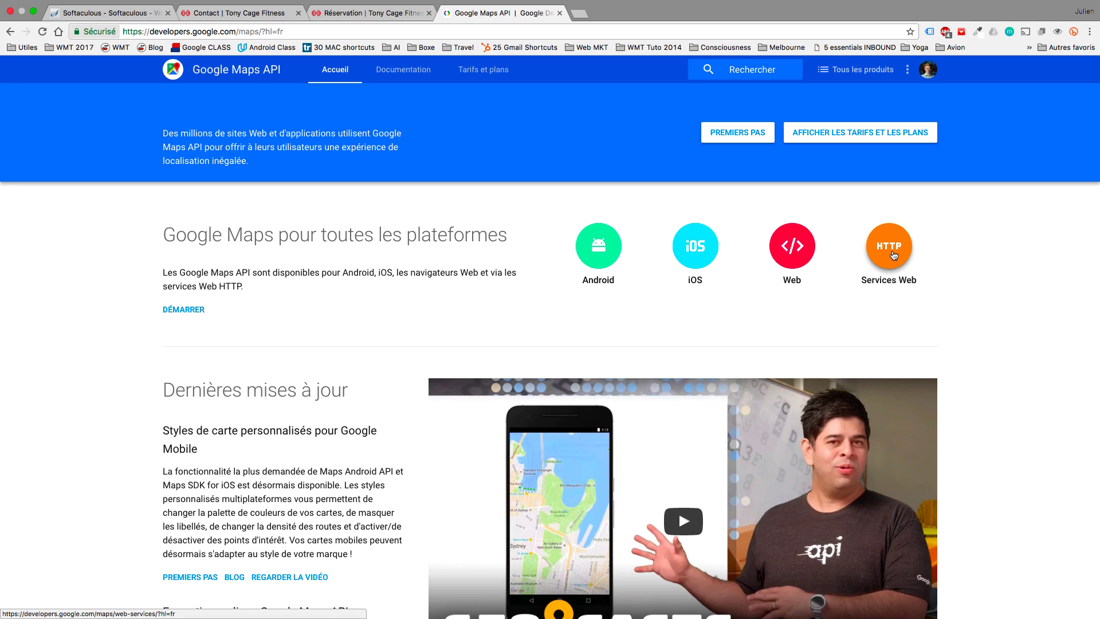
pyautogui.click(893, 252)
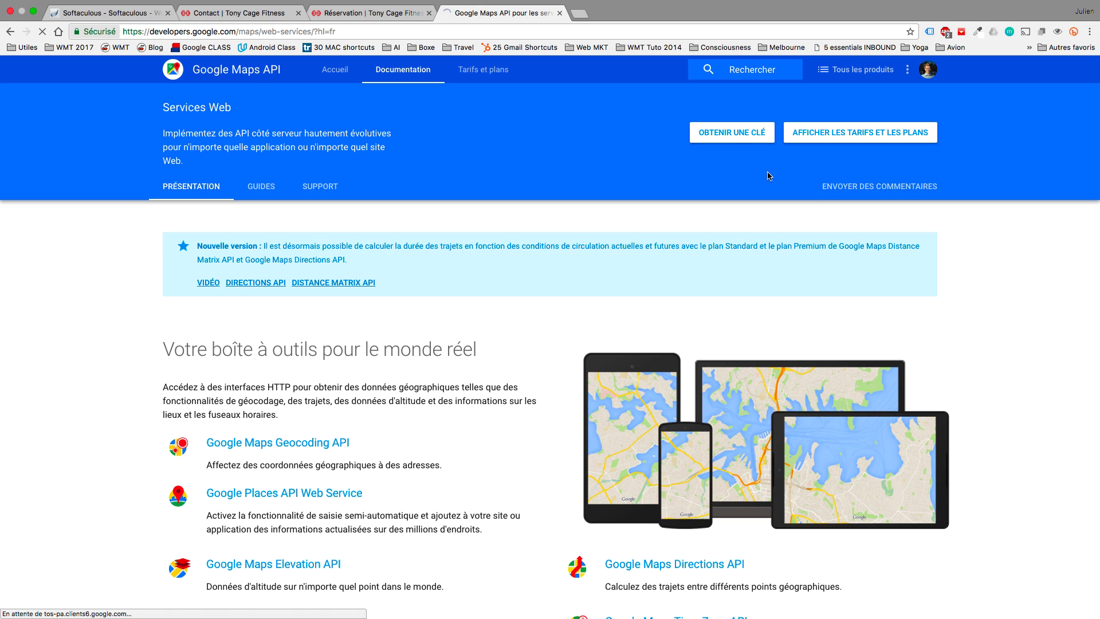
pyautogui.click(719, 135)
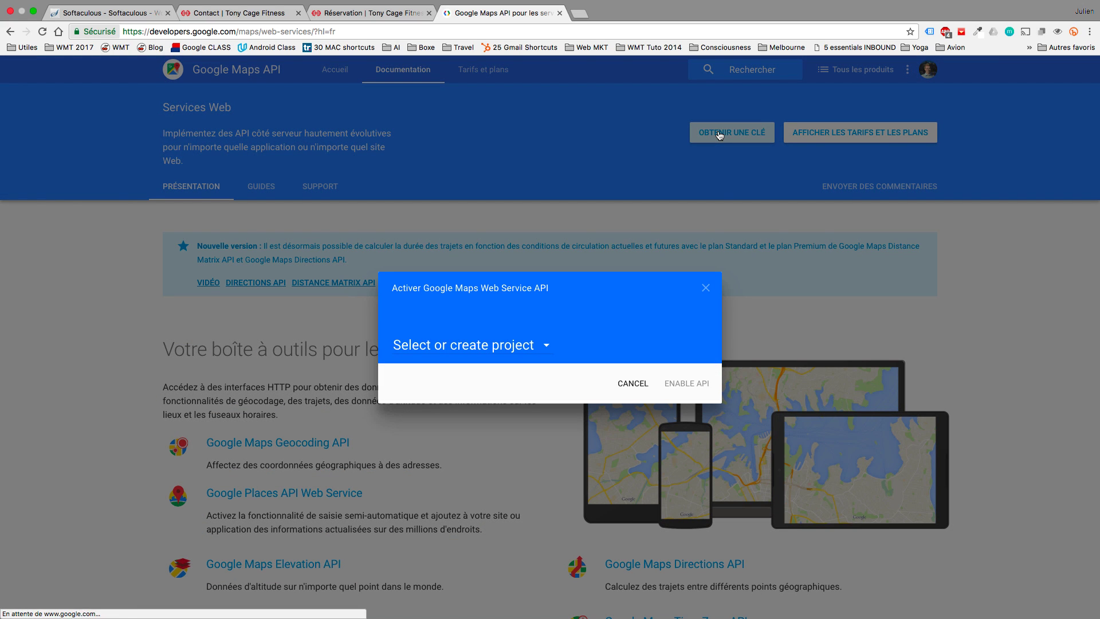
pyautogui.click(503, 355)
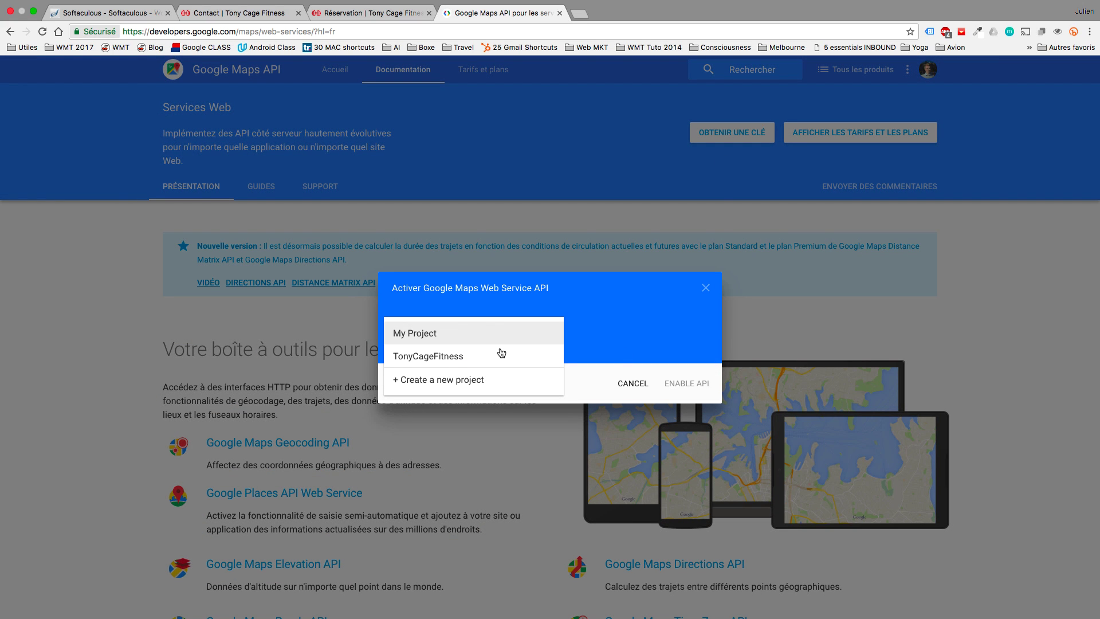
pyautogui.click(437, 358)
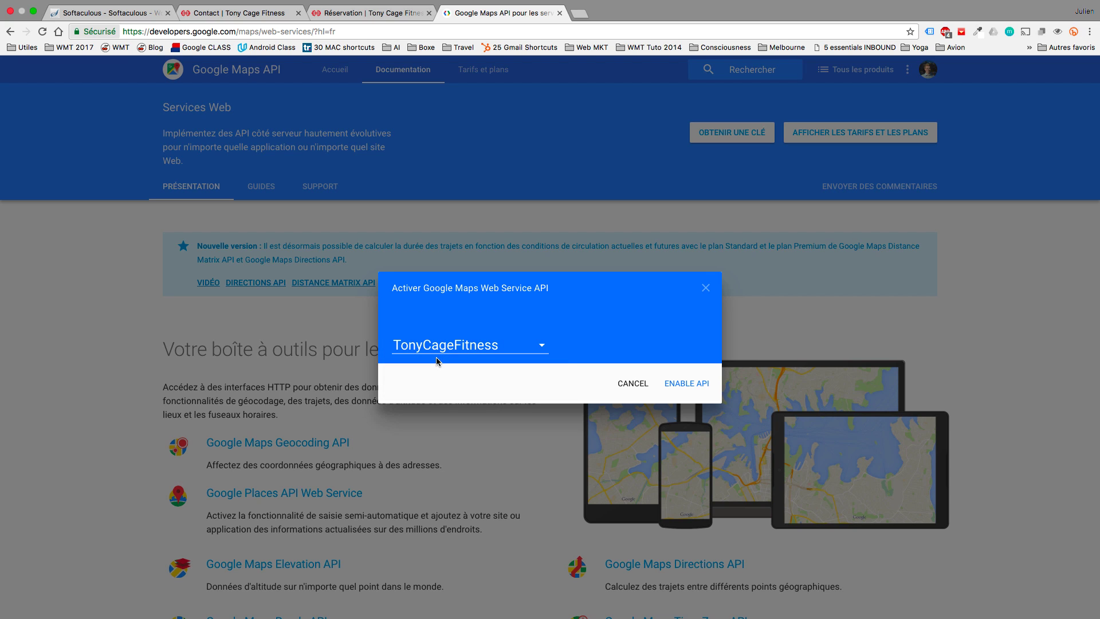
pyautogui.click(673, 381)
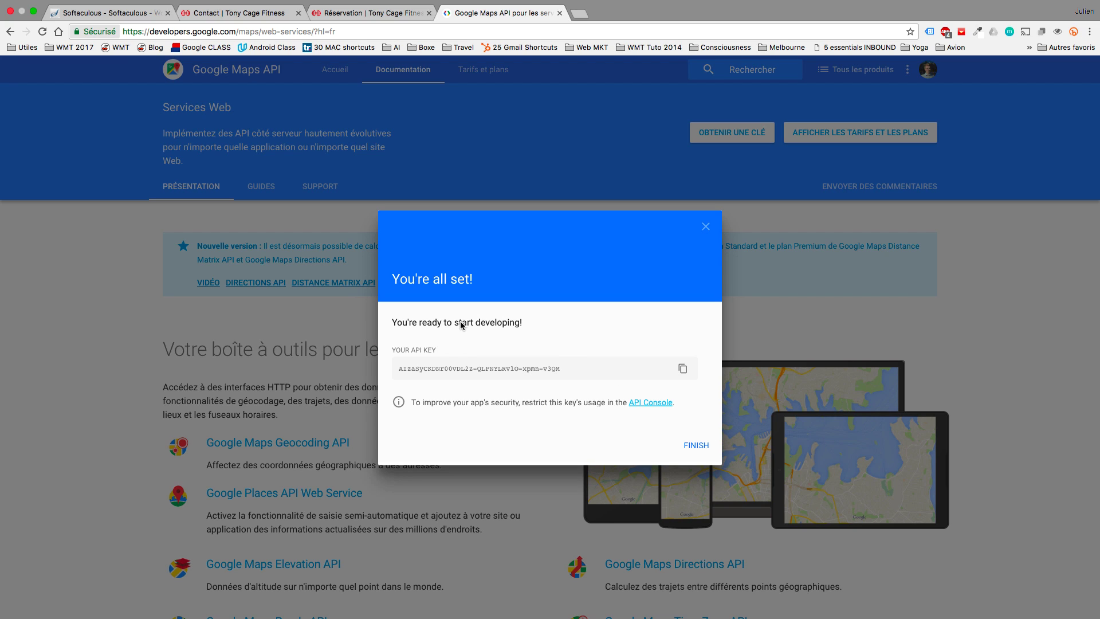
# Copy the generated API key and return to the Contact page builder tab.
pyautogui.moveTo(561, 372); pyautogui.dragTo(518, 370)
pyautogui.click(468, 368)
pyautogui.click(680, 369)
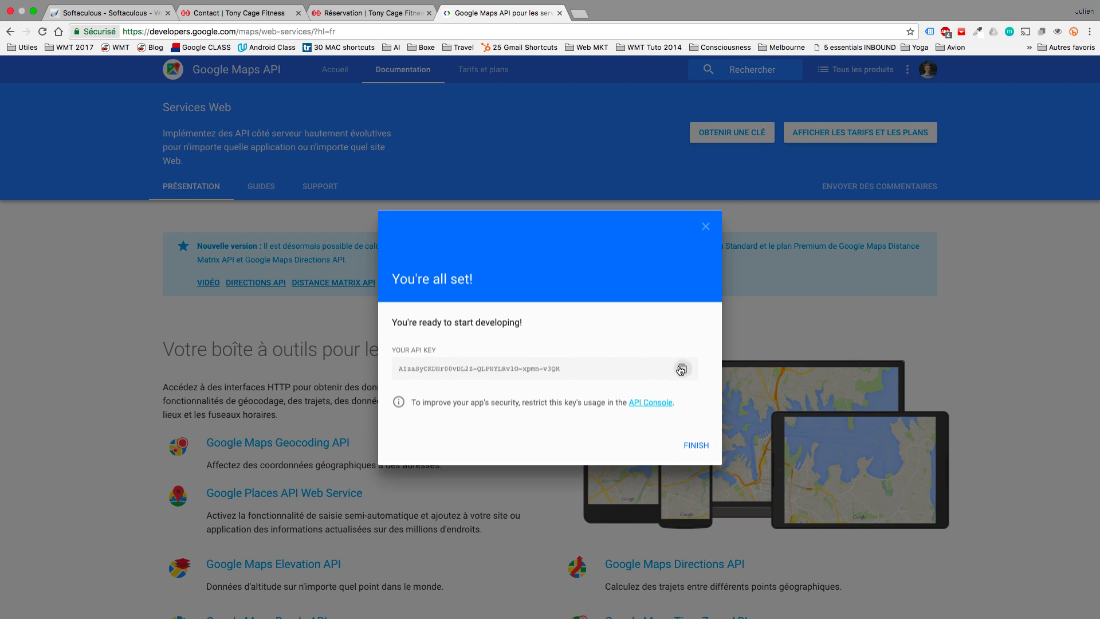
pyautogui.click(680, 369)
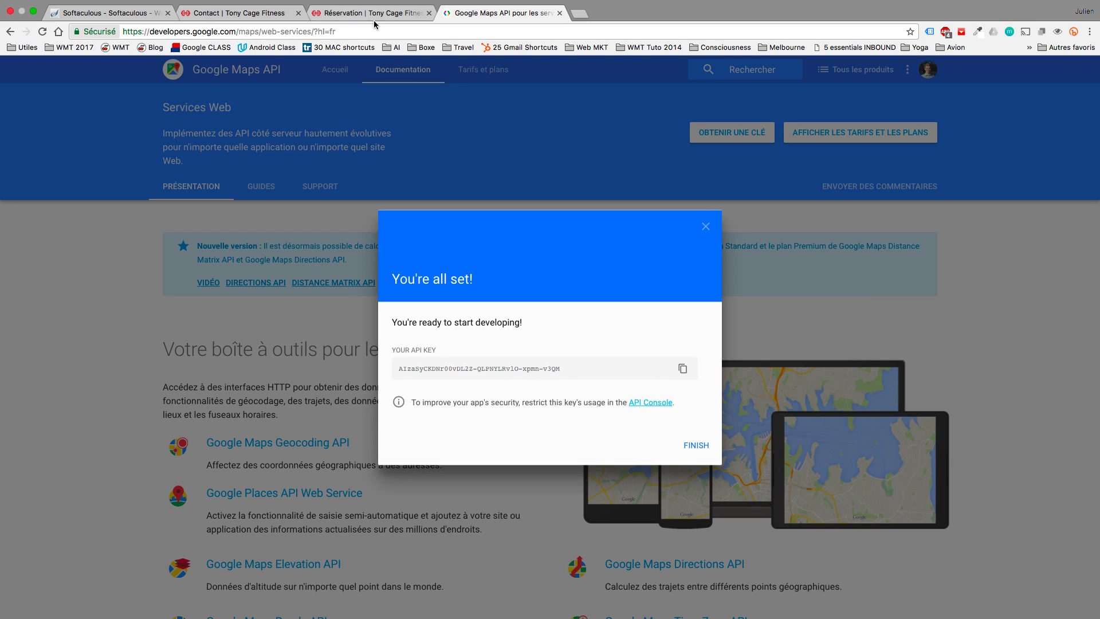
pyautogui.click(373, 20)
pyautogui.click(266, 13)
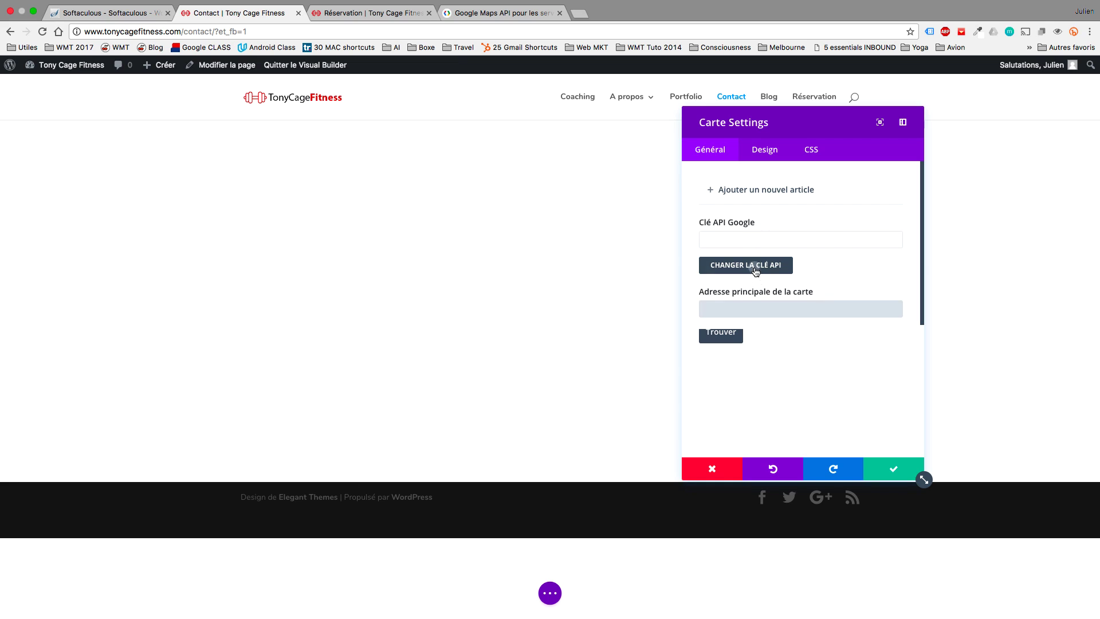
# Paste the key into the Google API Key field of Options du thème, save, and return to Contact.
pyautogui.click(754, 265)
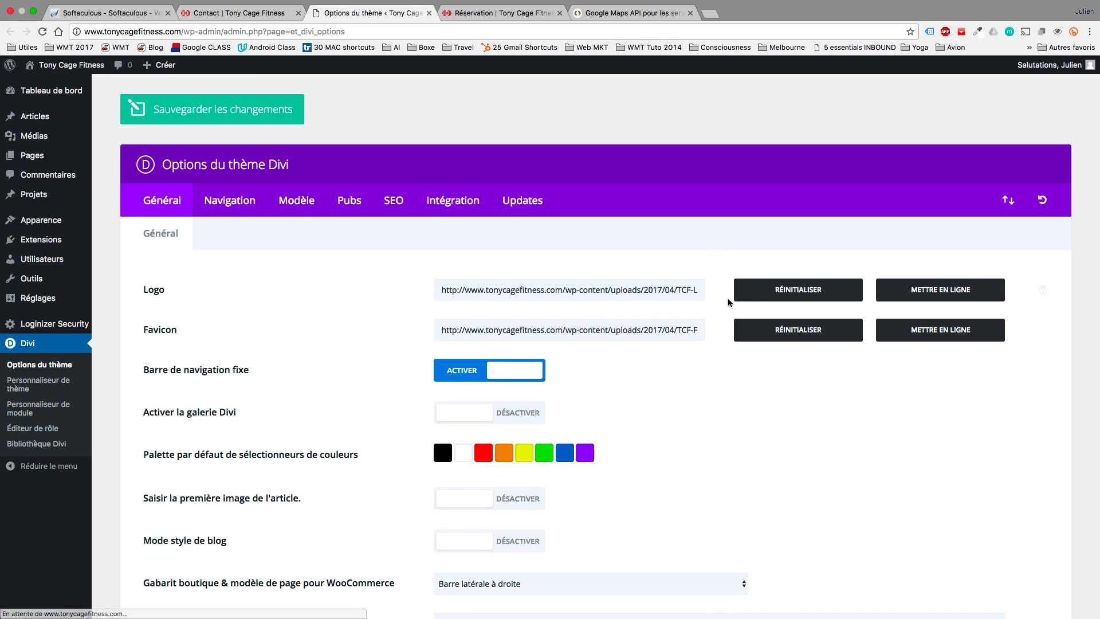
pyautogui.scroll(-5, 349, 308)
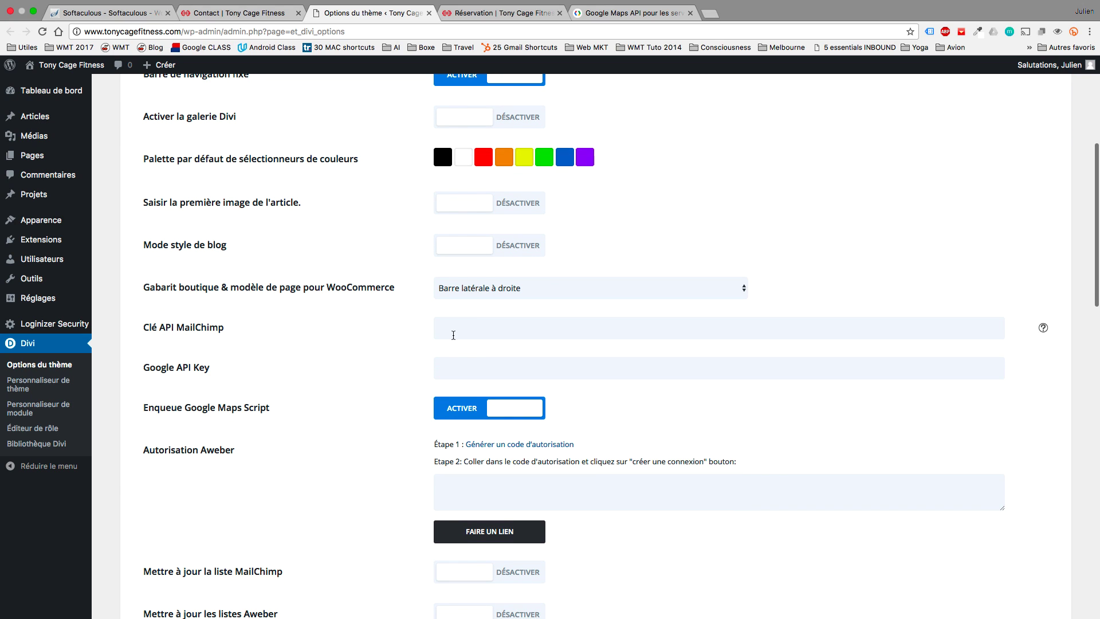
pyautogui.click(465, 358)
pyautogui.press('super+v')
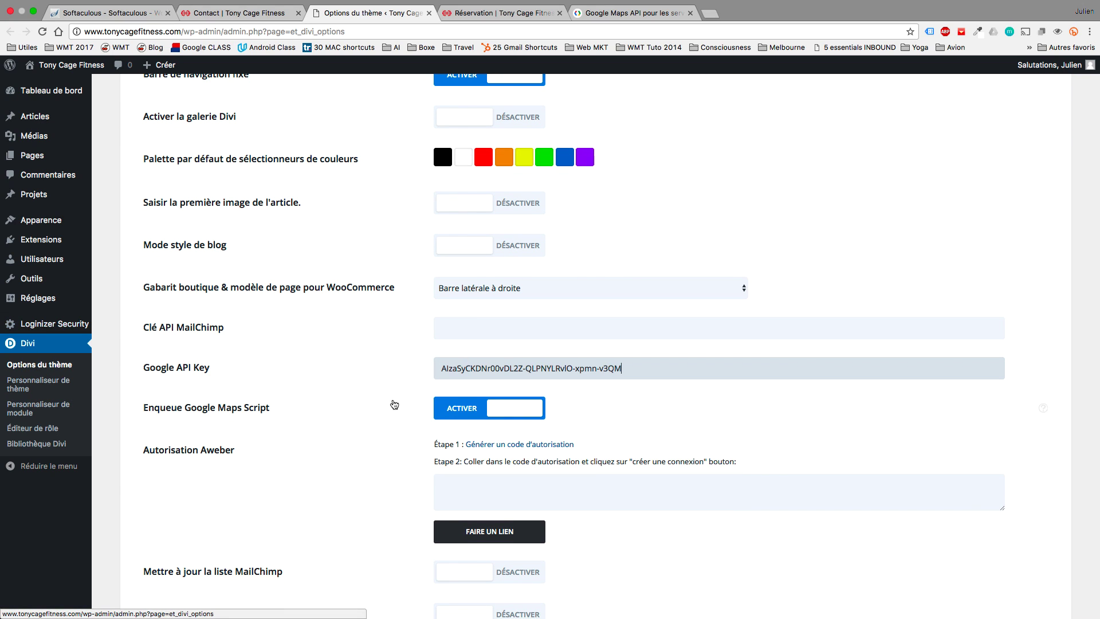
pyautogui.scroll(5, 531, 372)
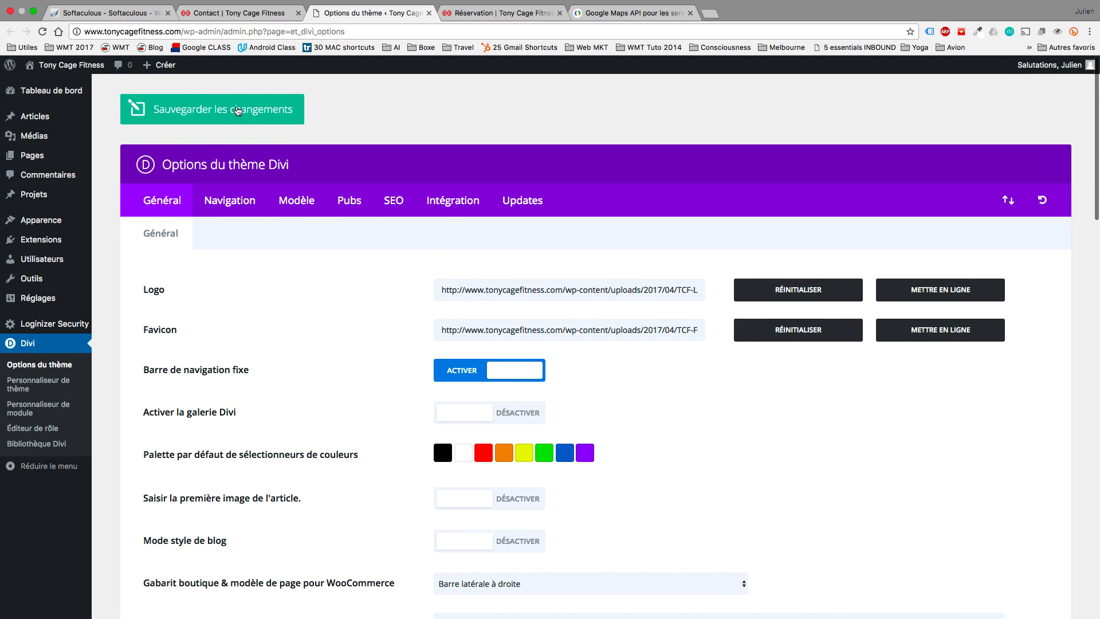
pyautogui.click(238, 110)
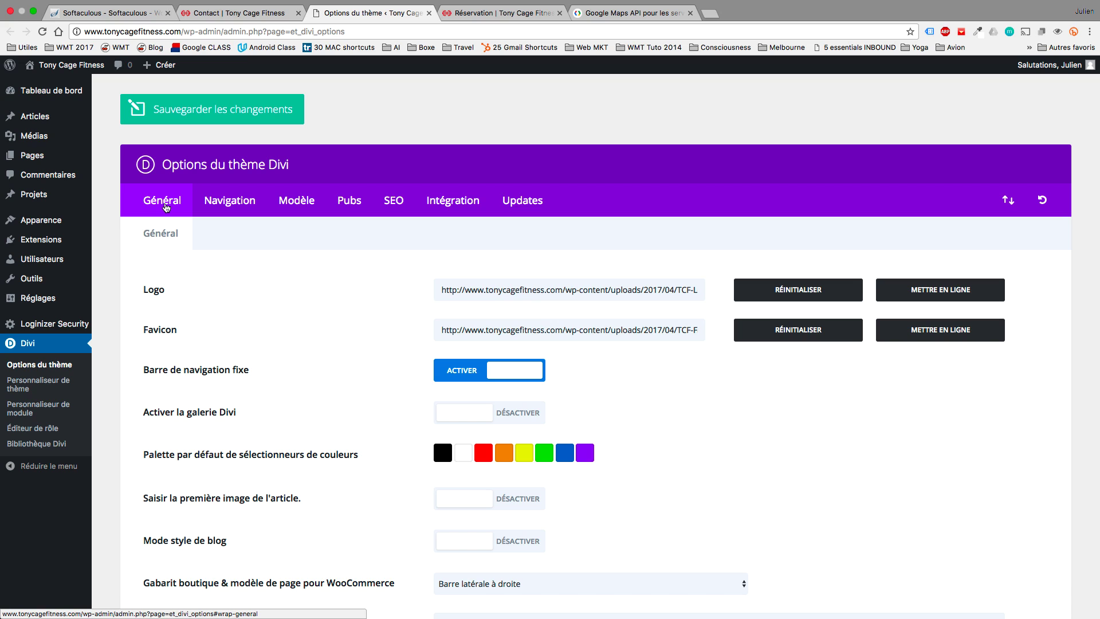
pyautogui.hotkey('ctrl', 'shift', 'Tab')
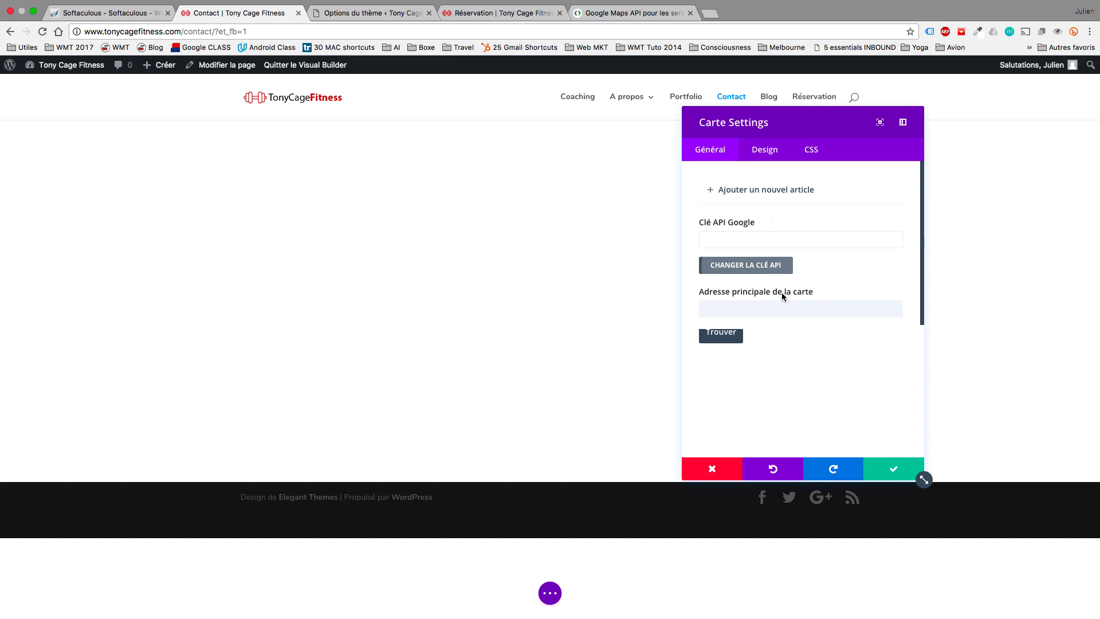
# Close the Carte settings without saving and reload the Contact page builder.
pyautogui.click(776, 307)
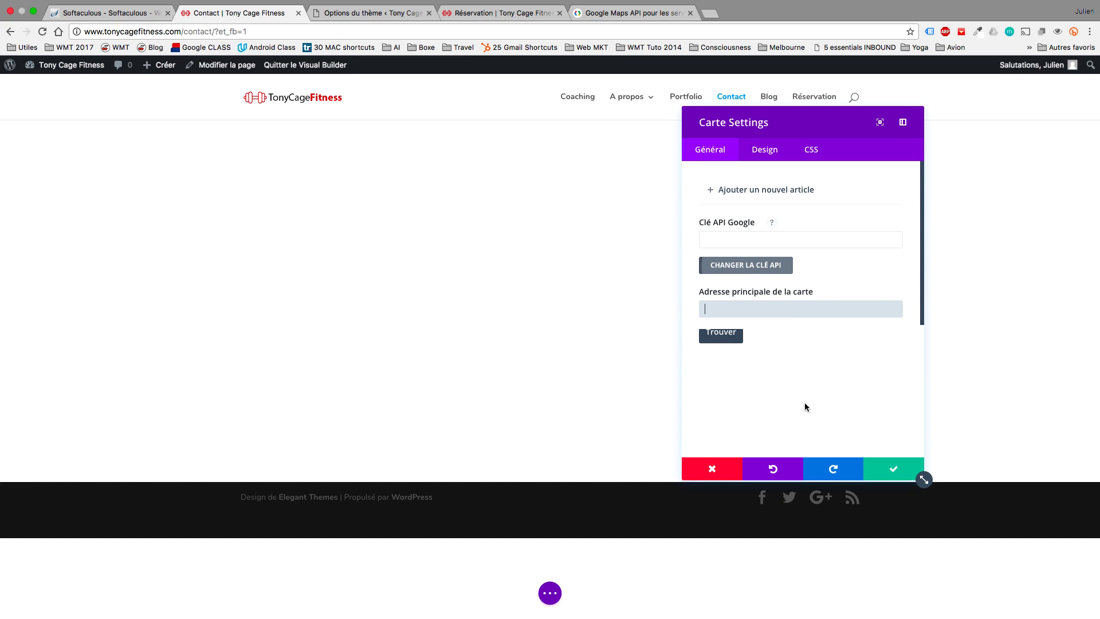
pyautogui.click(712, 468)
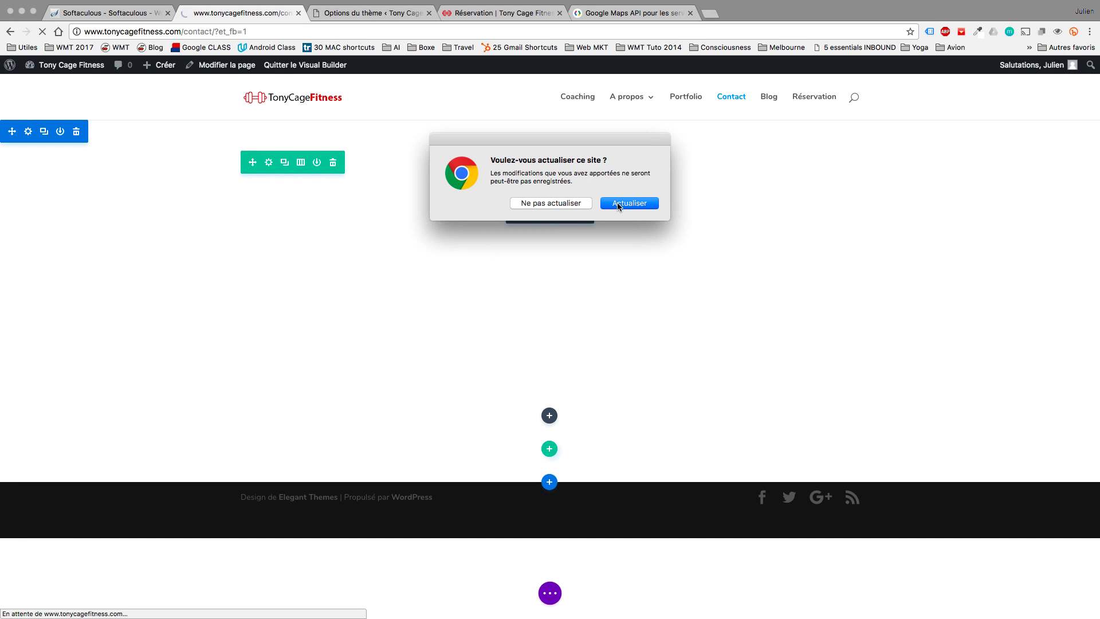
pyautogui.click(572, 203)
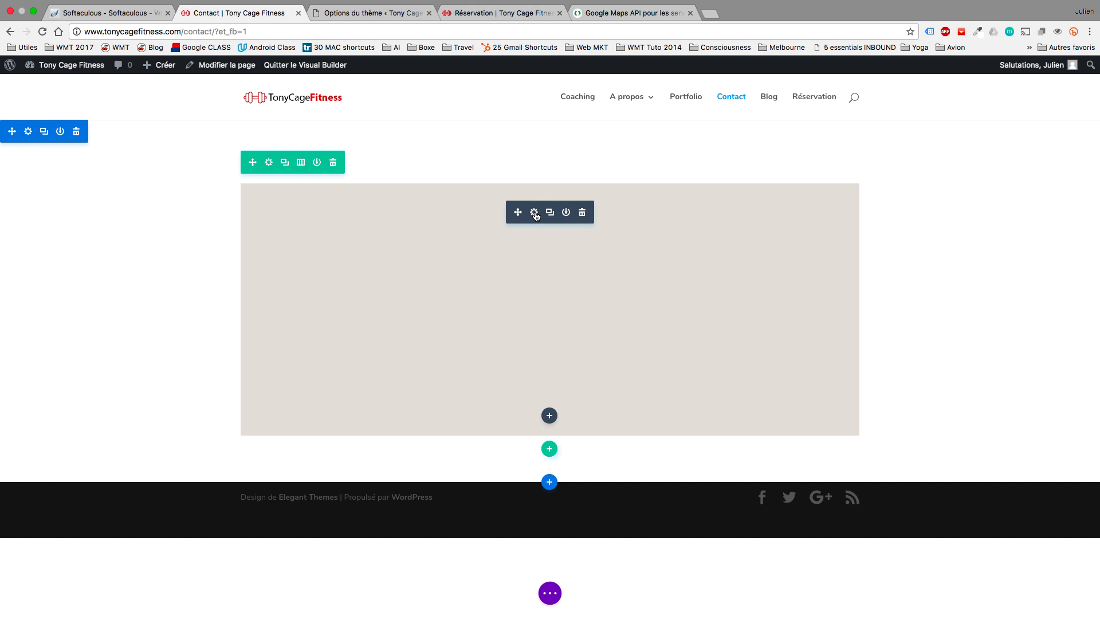
# Replace the map address with Grand-Place, 1000 Bruxelles, Belgium and locate it.
pyautogui.click(534, 212)
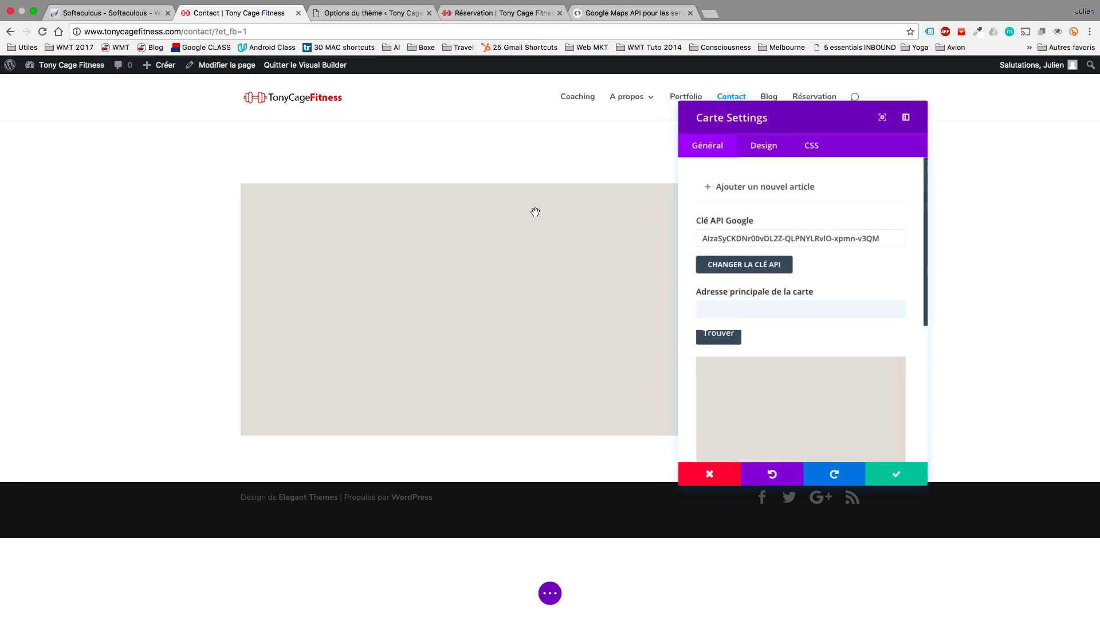
pyautogui.click(789, 305)
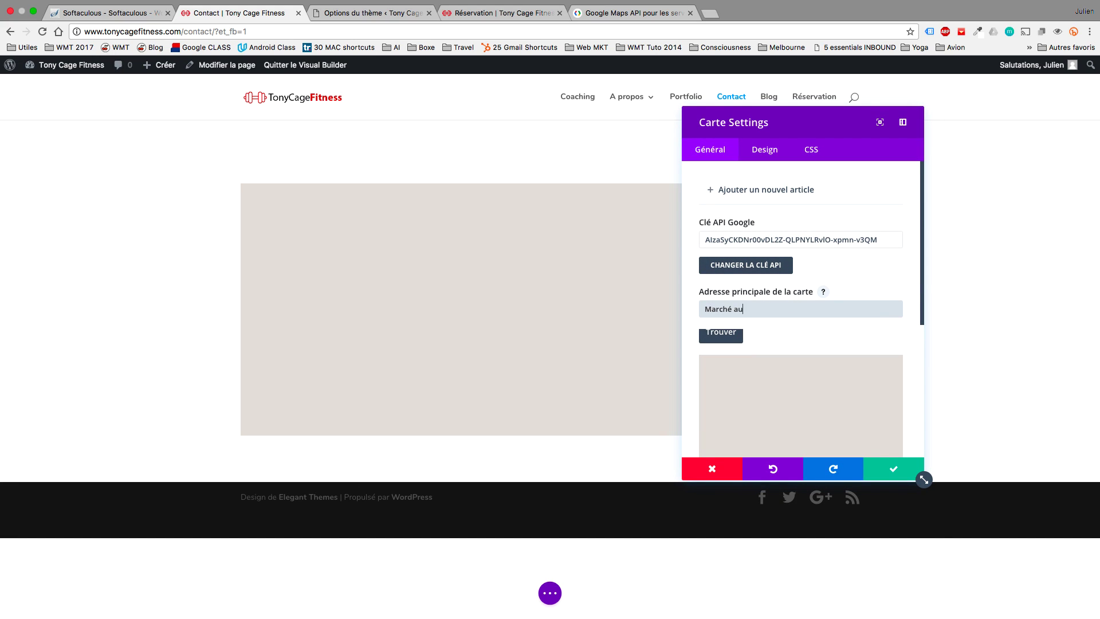
pyautogui.press('super+a')
pyautogui.write('Gran')
pyautogui.click(732, 335)
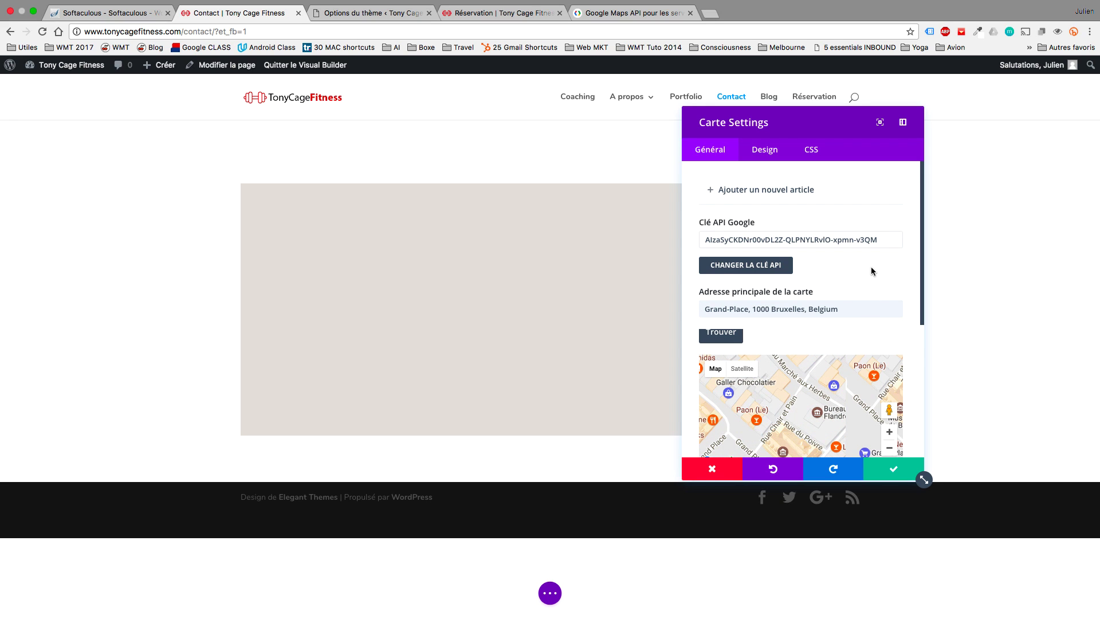
# Zoom the map preview out and set Zoom roulette souris (mouse-wheel zoom) to OFF.
pyautogui.scroll(-2, 871, 266)
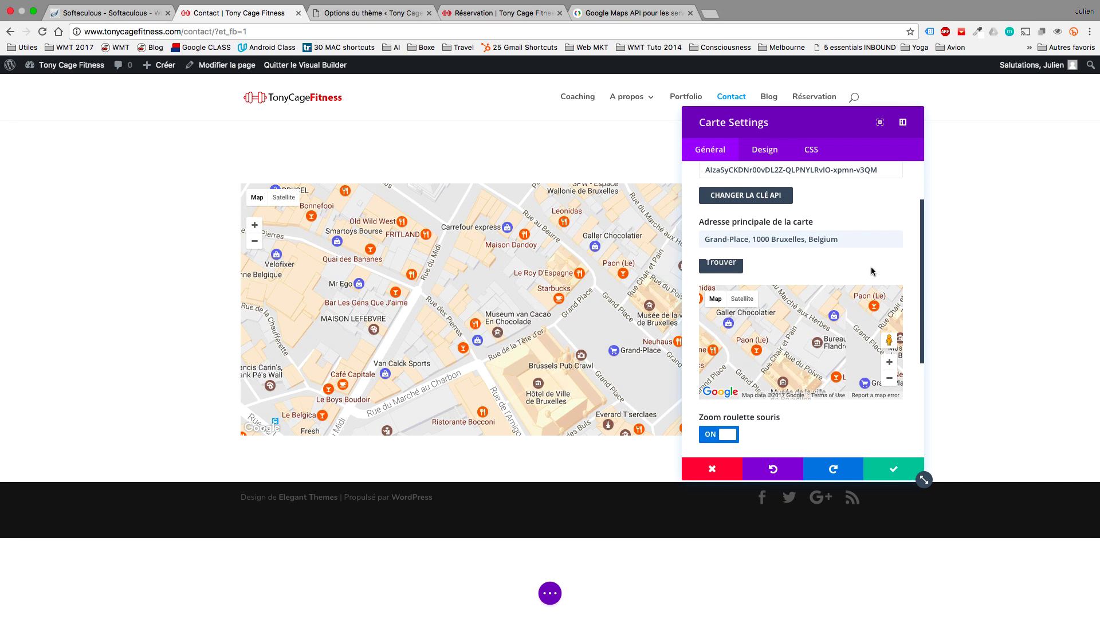
pyautogui.click(889, 379)
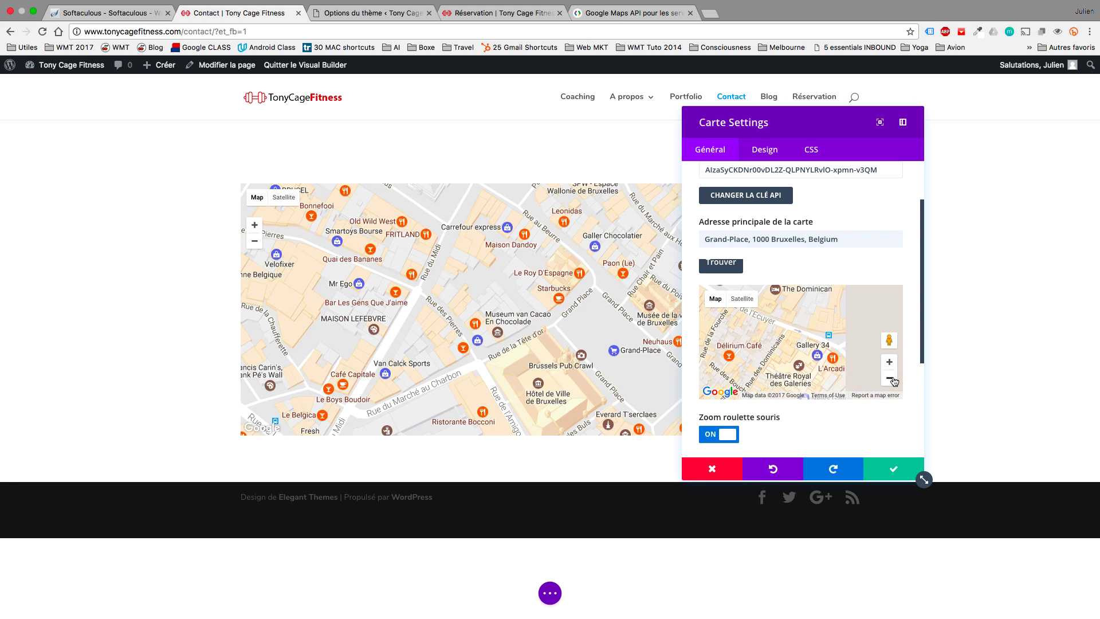
pyautogui.click(892, 380)
pyautogui.click(892, 381)
pyautogui.click(892, 381)
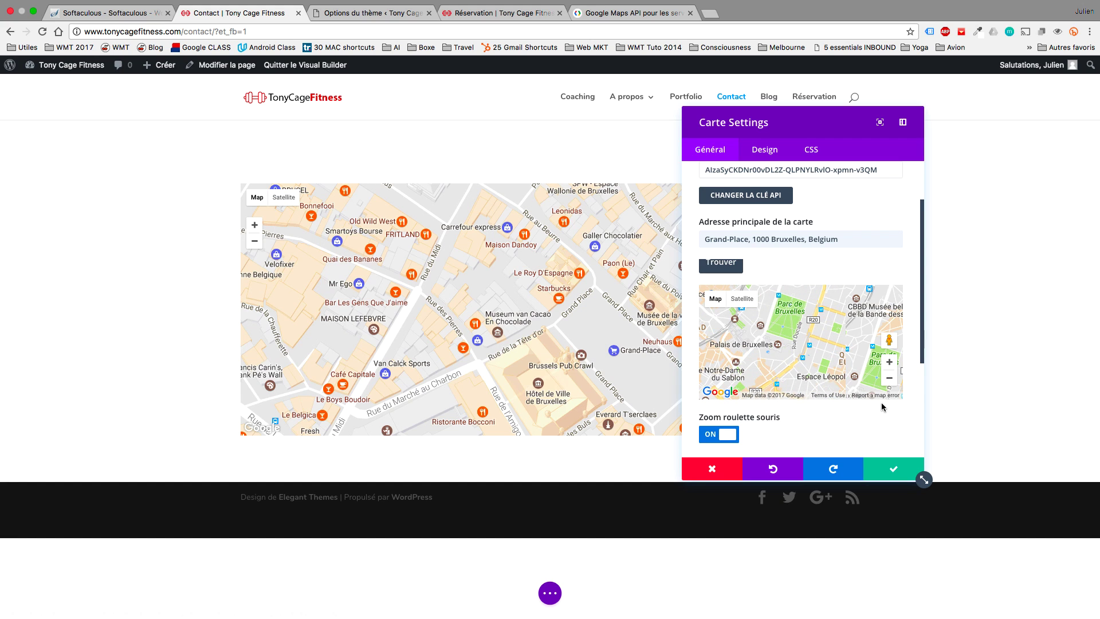
pyautogui.scroll(-2, 881, 407)
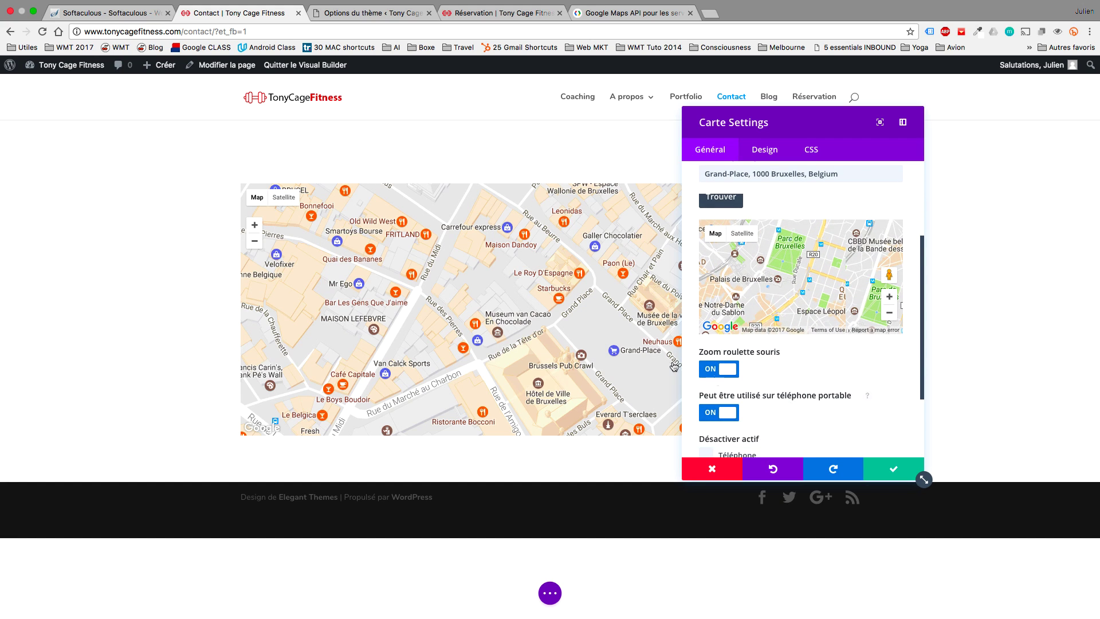
pyautogui.scroll(2, 637, 337)
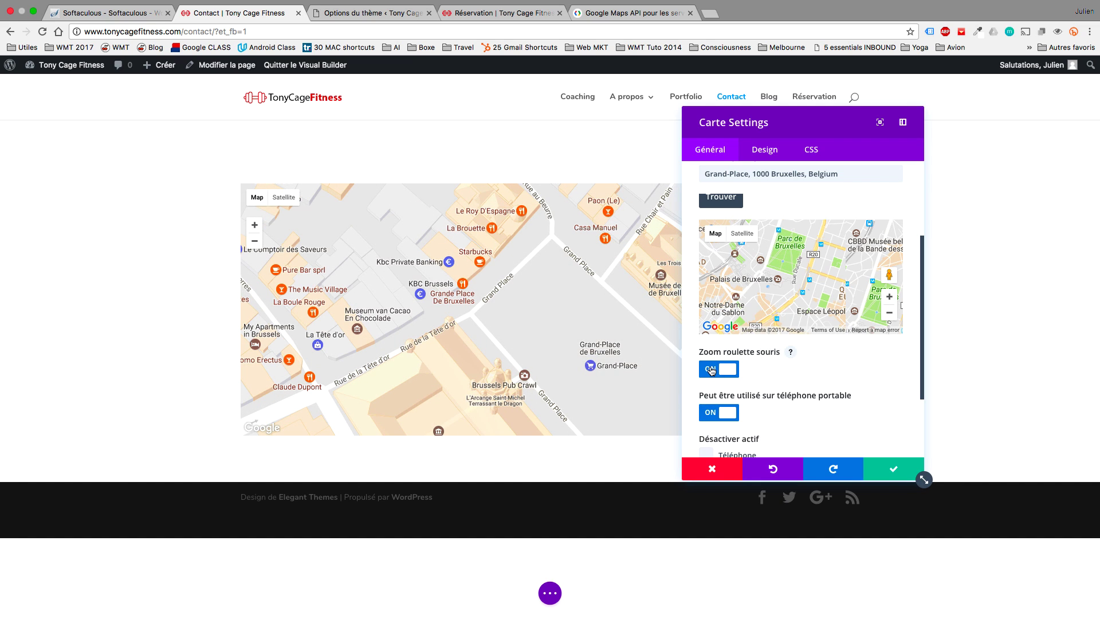
pyautogui.click(710, 370)
pyautogui.scroll(-3, 867, 387)
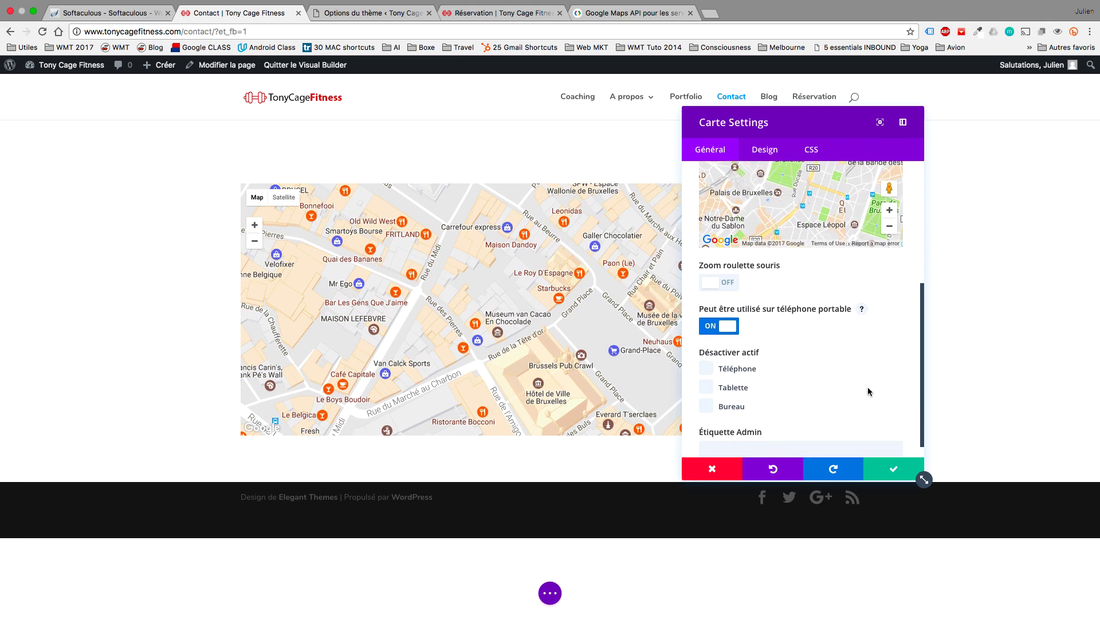
pyautogui.scroll(5, 867, 387)
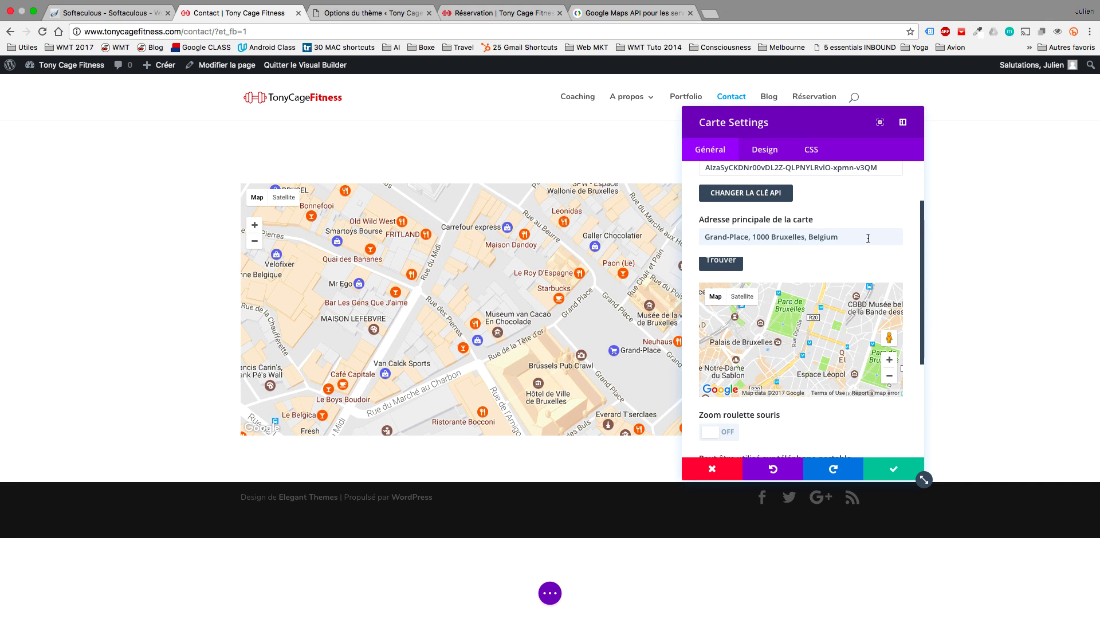
pyautogui.scroll(3, 868, 238)
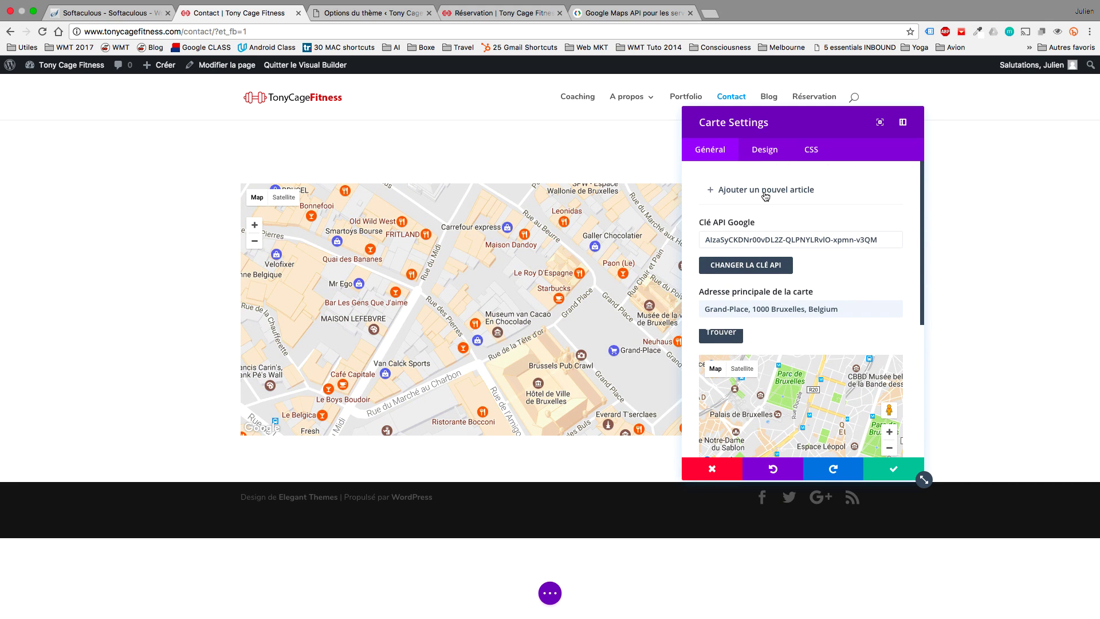
pyautogui.scroll(1, 729, 195)
# Retitle the map's existing pin to 'Salle Tony Cage'.
pyautogui.click(728, 195)
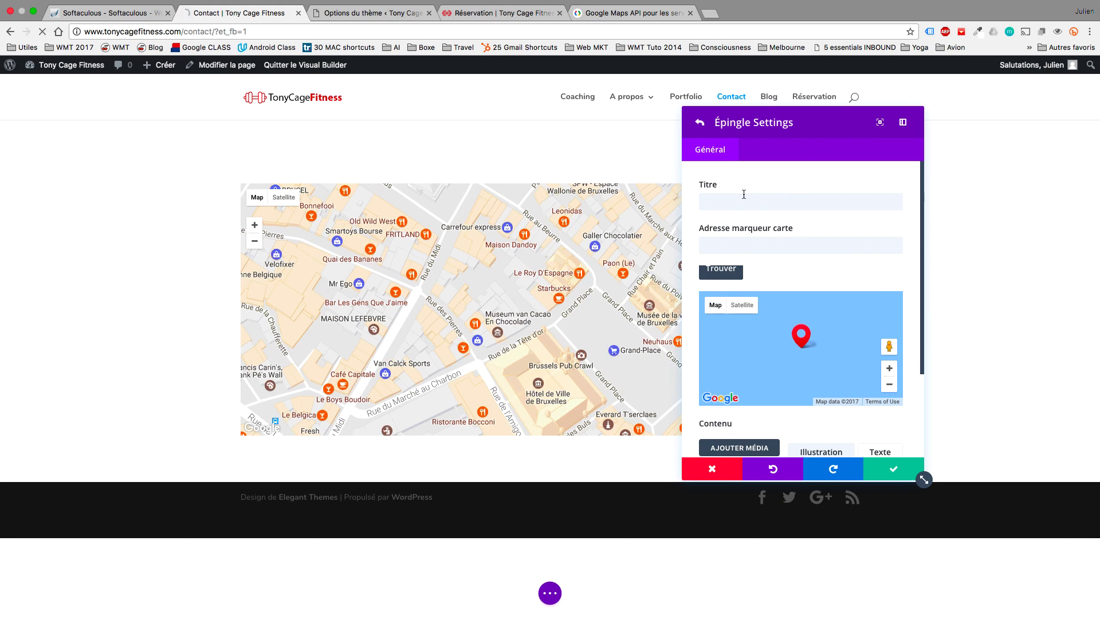
pyautogui.click(785, 203)
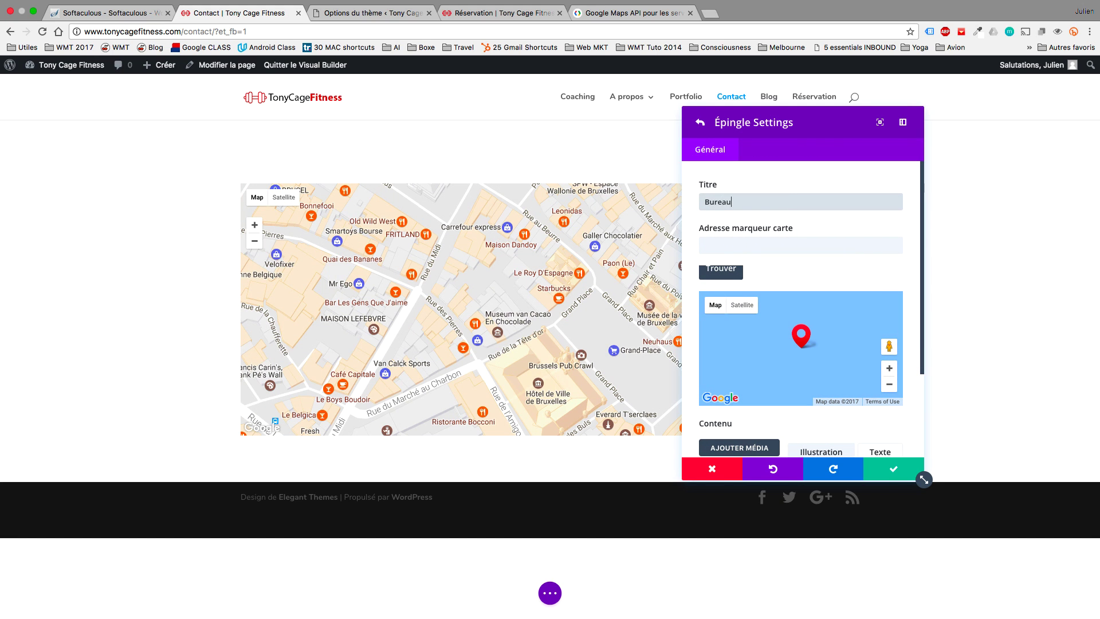
pyautogui.press('super+a')
pyautogui.write('S')
pyautogui.press('BackSpace')
pyautogui.write('Salle')
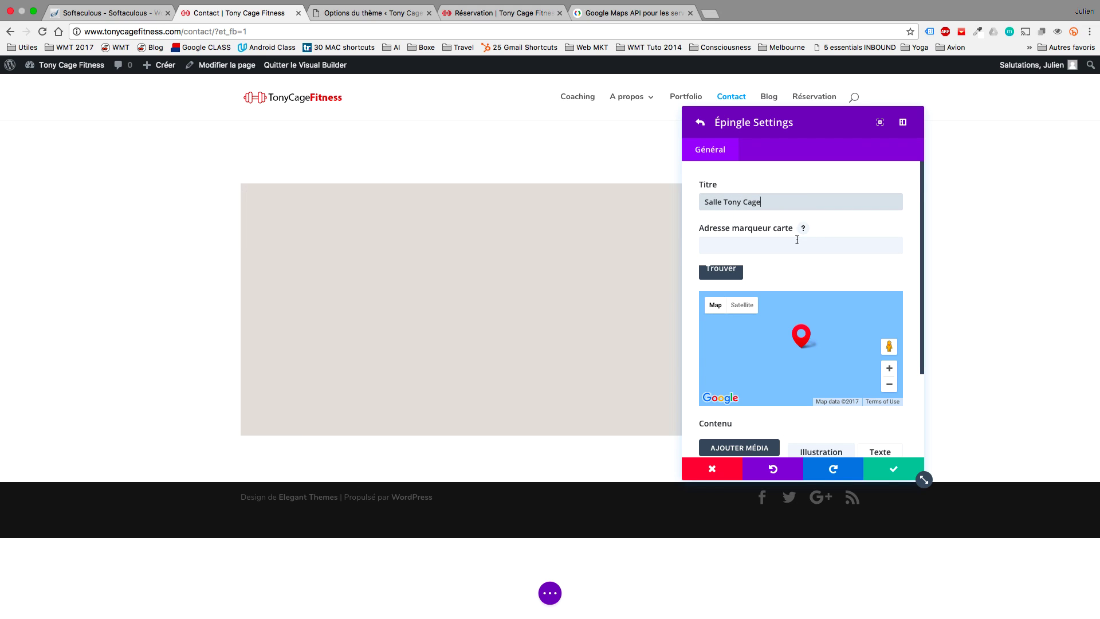
# Set the pin's marker address to Bourse de Bruxelles.
pyautogui.click(797, 241)
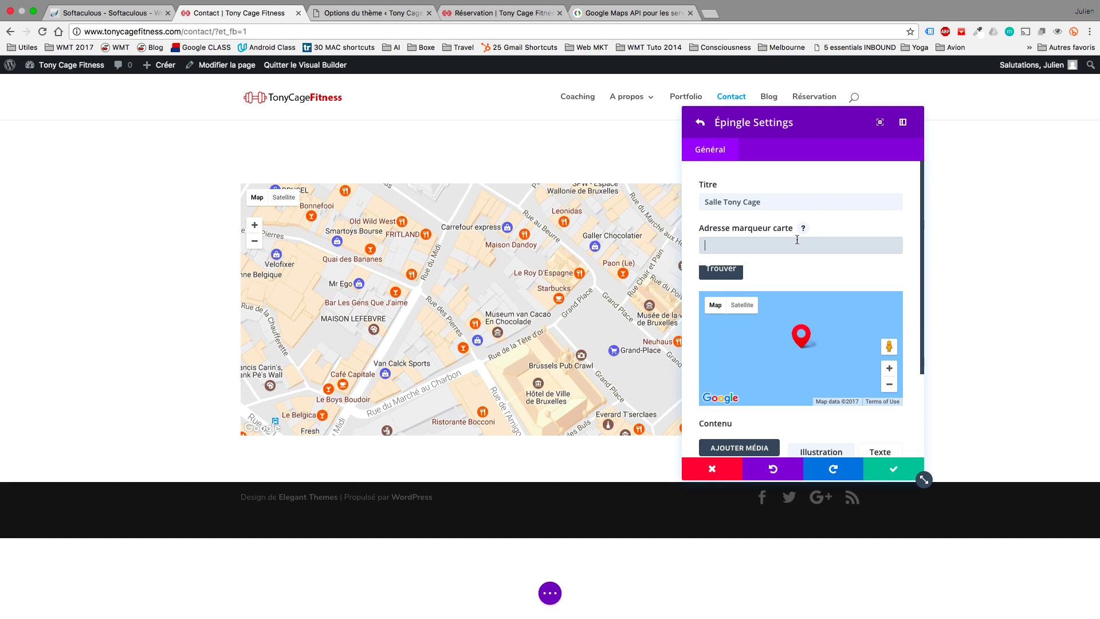
pyautogui.press('super+v')
pyautogui.press('super+z')
pyautogui.write('G')
pyautogui.moveTo(519, 282); pyautogui.dragTo(572, 351)
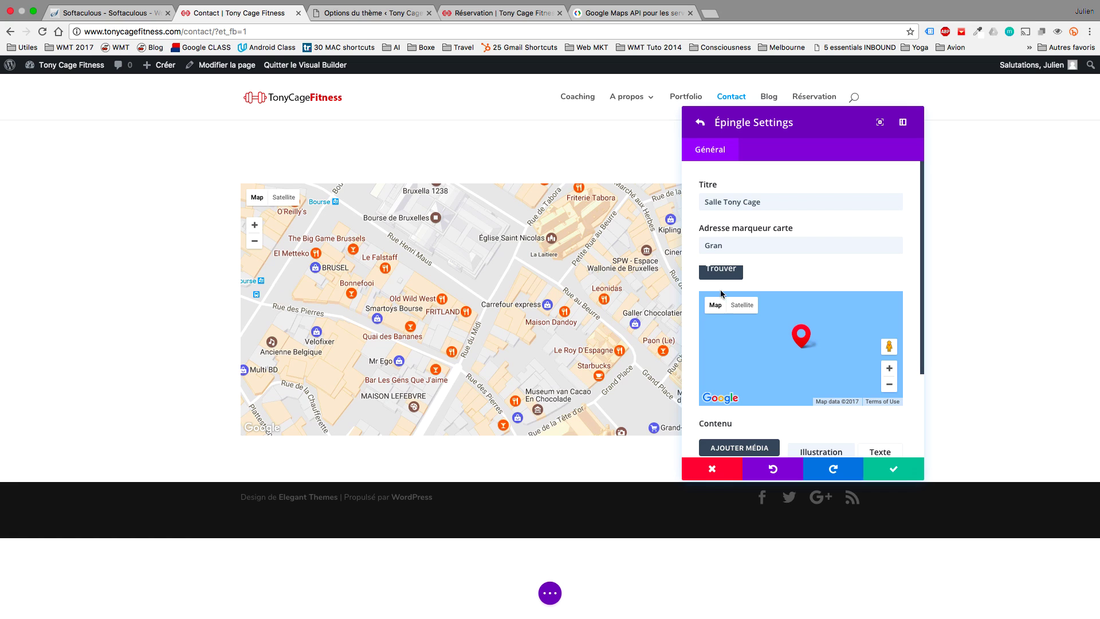
pyautogui.doubleClick(714, 245)
pyautogui.write('Bourse de Br')
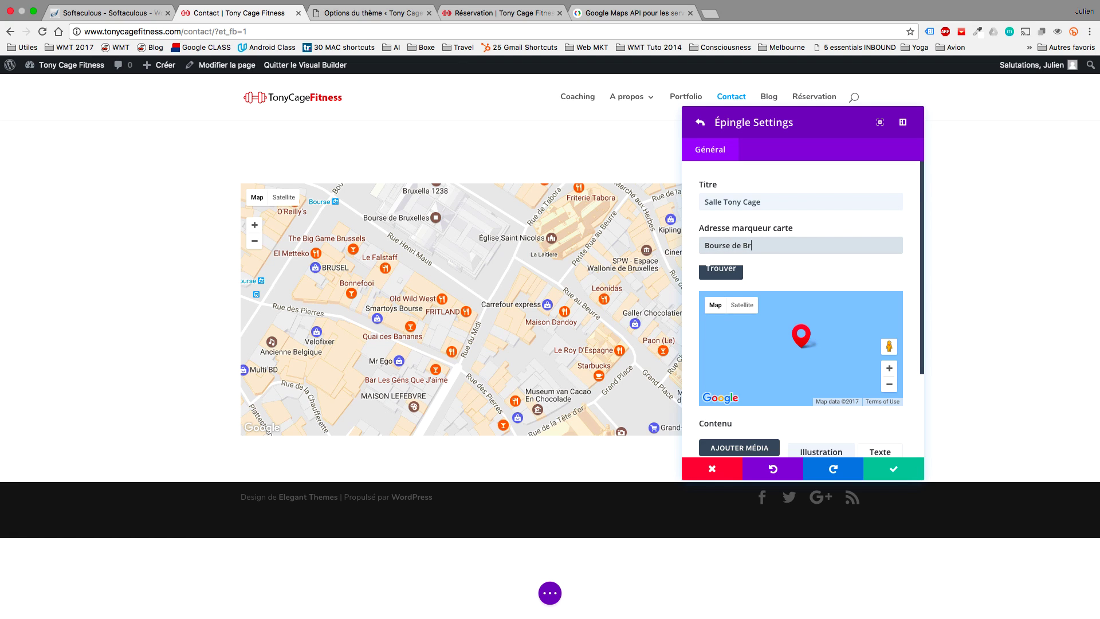
pyautogui.write('uxelles')
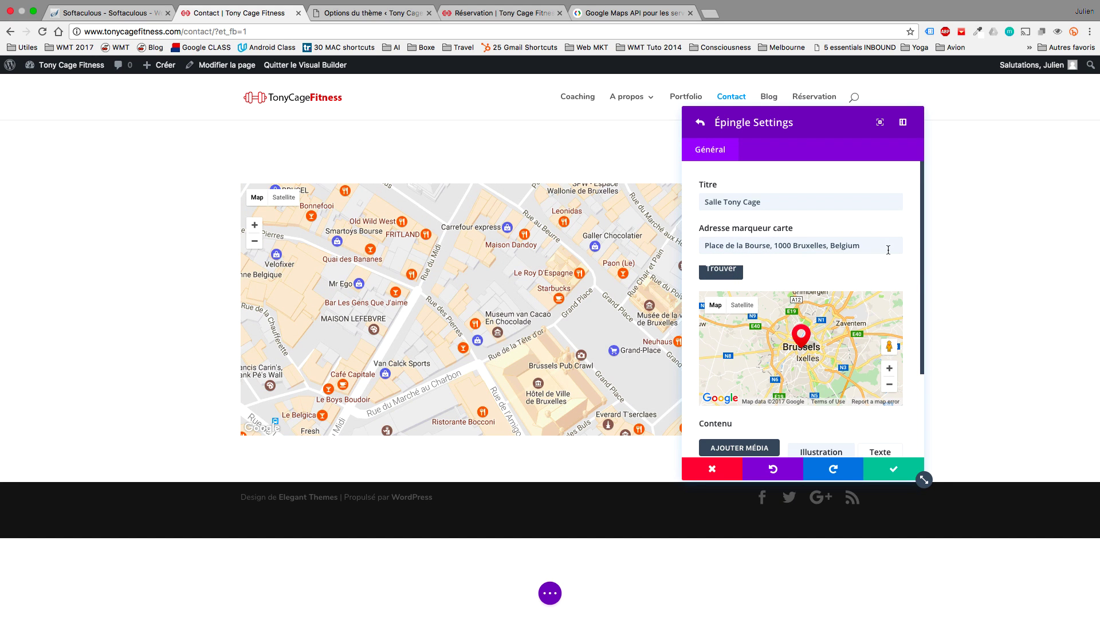
# Centre the pin preview on Brussels, add the message 'Bienvenue chez Tony Cage ! =)', and save the pin.
pyautogui.scroll(-2, 888, 249)
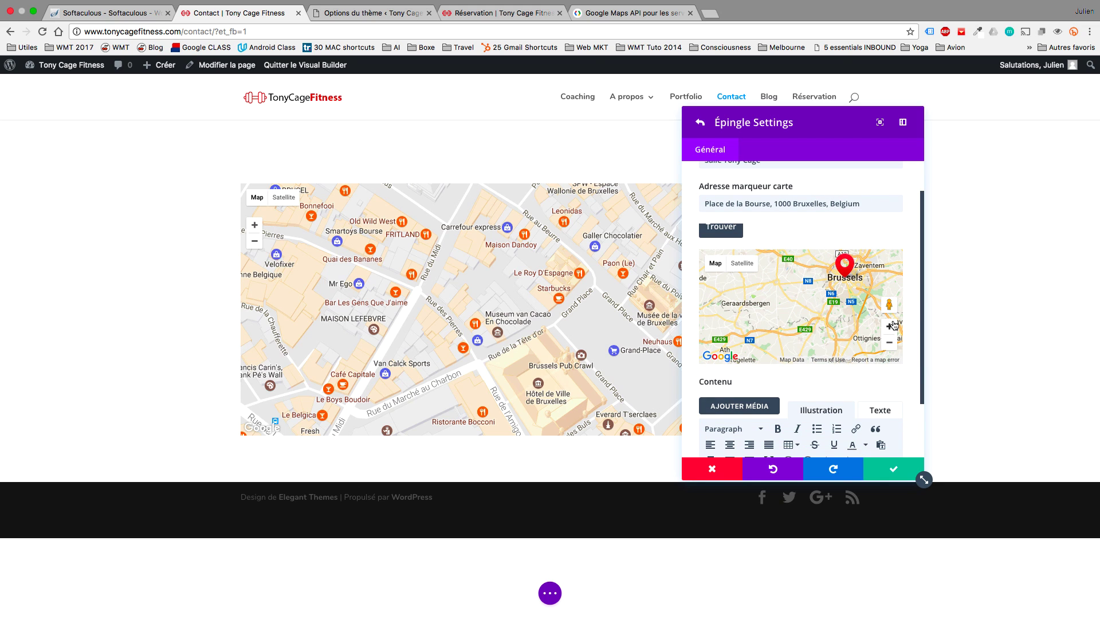
pyautogui.click(889, 326)
pyautogui.click(889, 326)
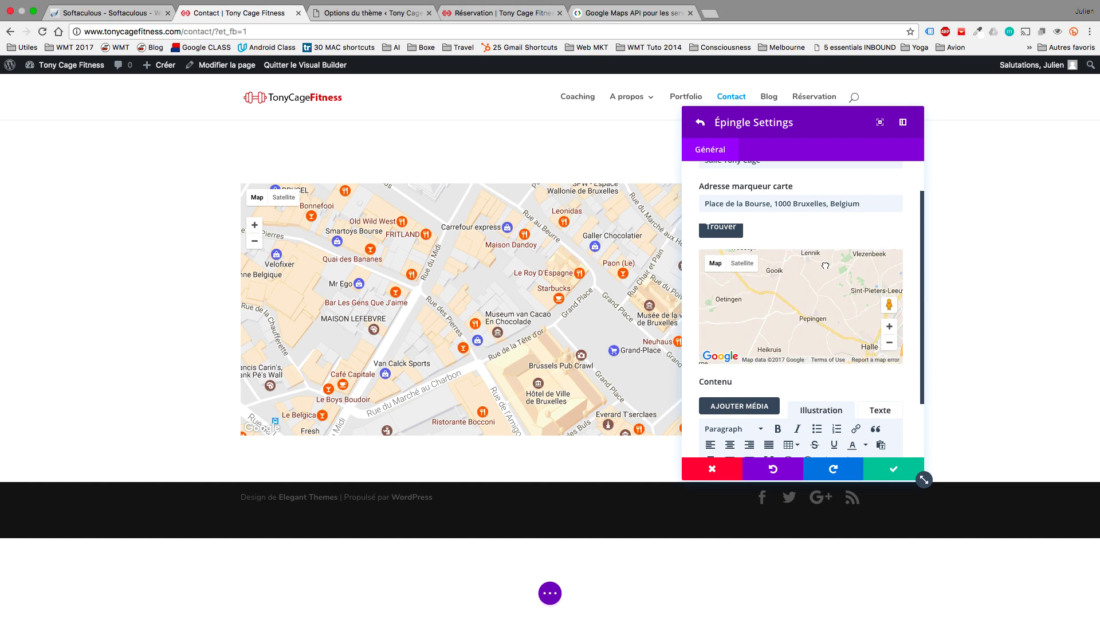
pyautogui.moveTo(825, 265)
pyautogui.mouseDown()
pyautogui.moveTo(803, 317)
pyautogui.moveTo(749, 339)
pyautogui.mouseUp()
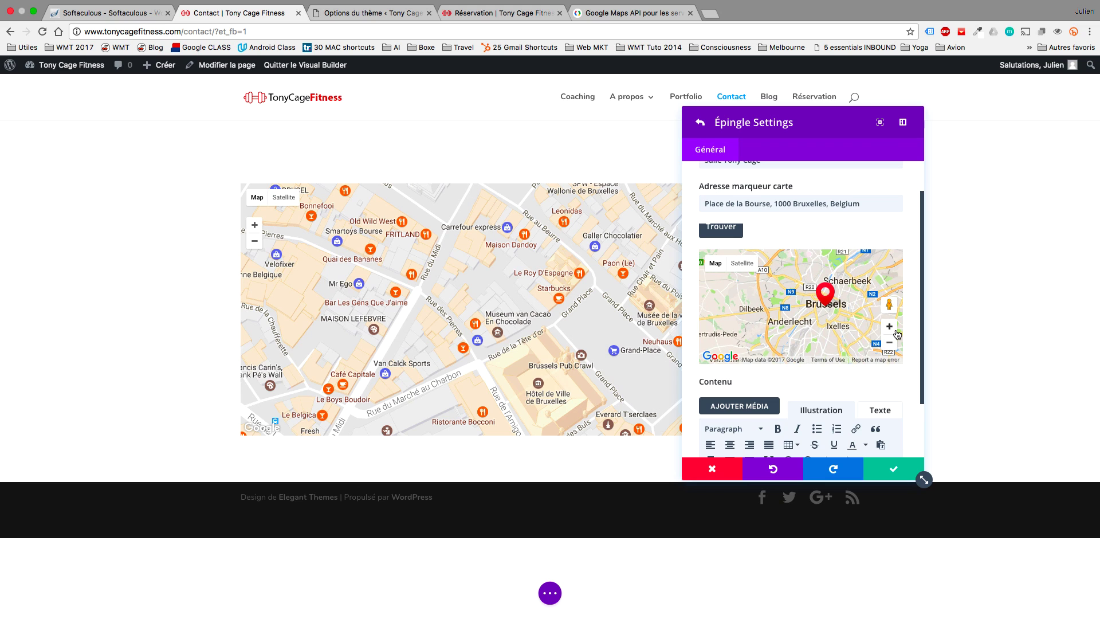
pyautogui.click(895, 332)
pyautogui.click(896, 333)
pyautogui.moveTo(835, 328)
pyautogui.mouseDown()
pyautogui.moveTo(862, 299)
pyautogui.moveTo(776, 299)
pyautogui.mouseUp()
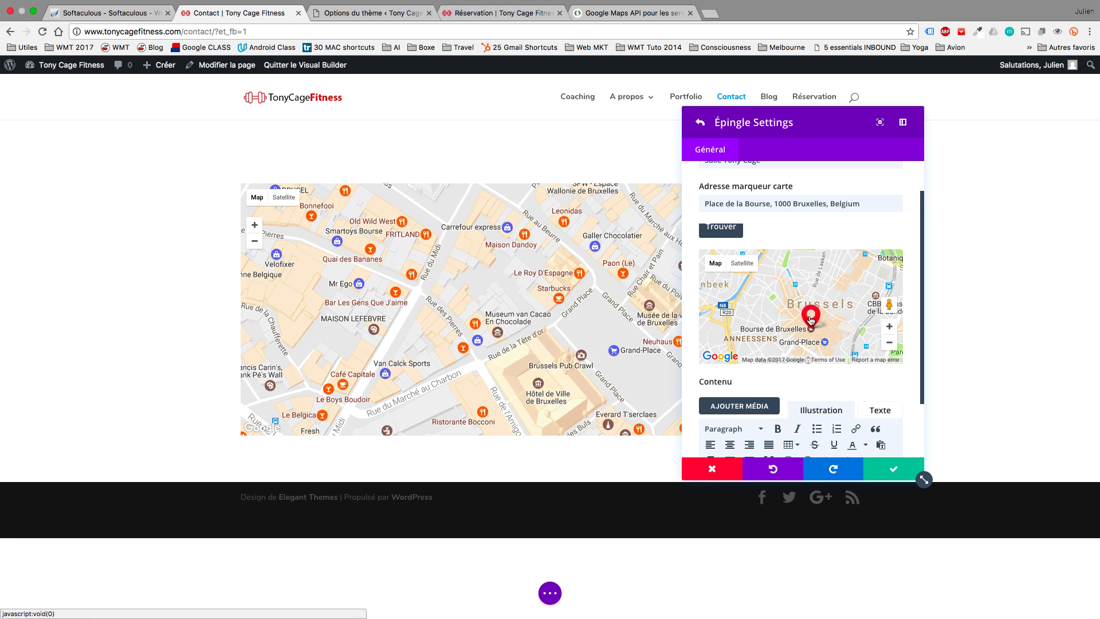
pyautogui.scroll(-3, 832, 388)
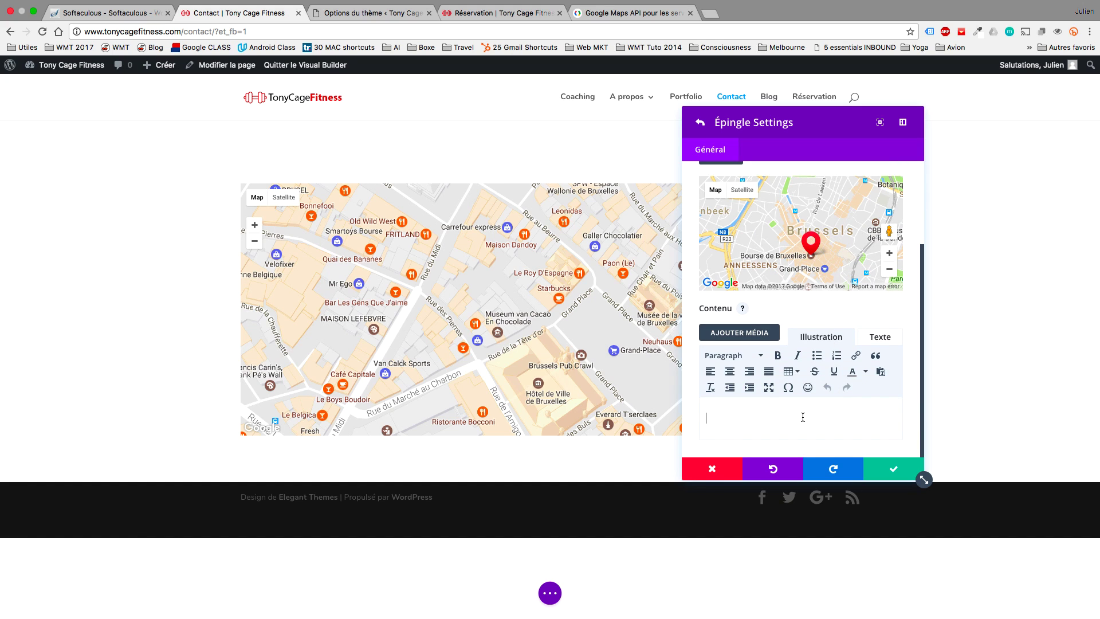
pyautogui.write('ienve')
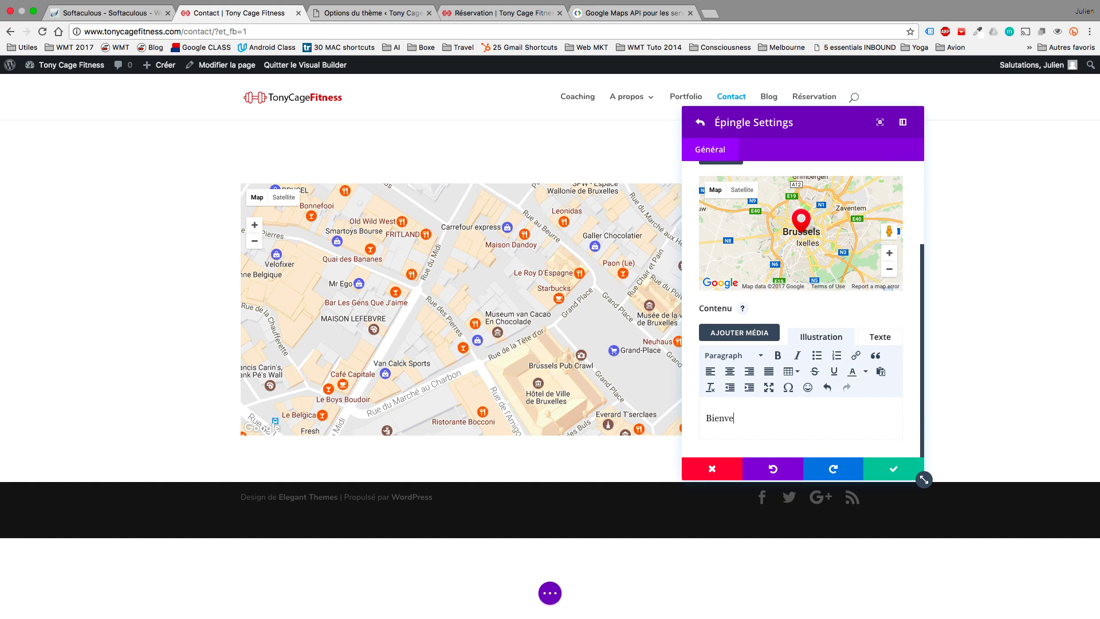
pyautogui.write('nue chez Tony Cage ! =)')
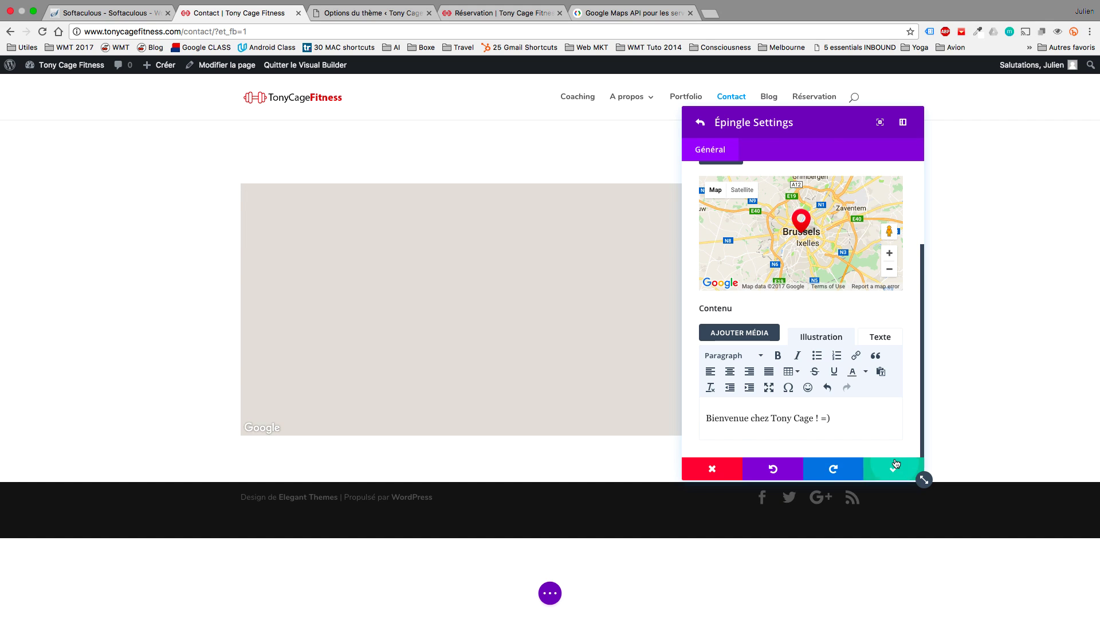
pyautogui.click(894, 465)
# Zoom the map preview out to show more of Brussels and save the map settings.
pyautogui.scroll(2, 868, 341)
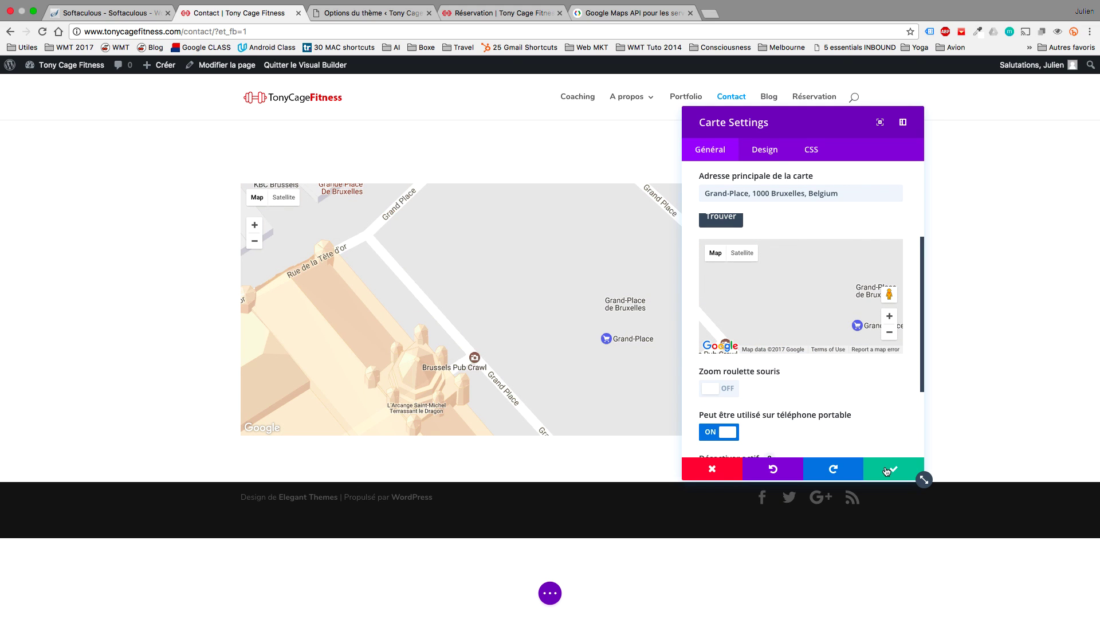
pyautogui.click(889, 333)
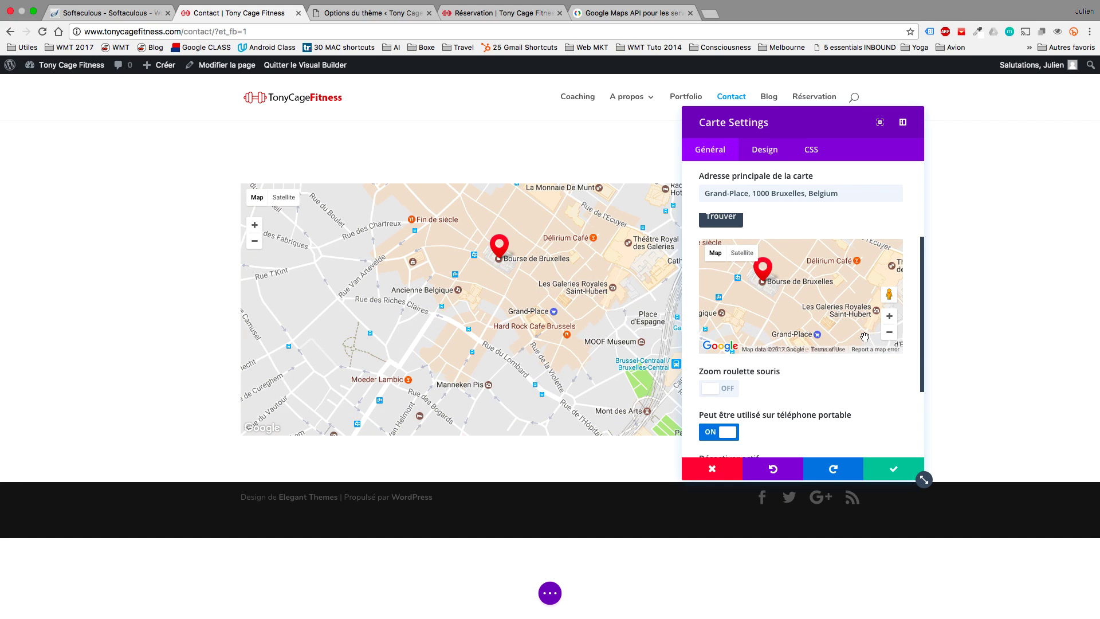
pyautogui.click(889, 336)
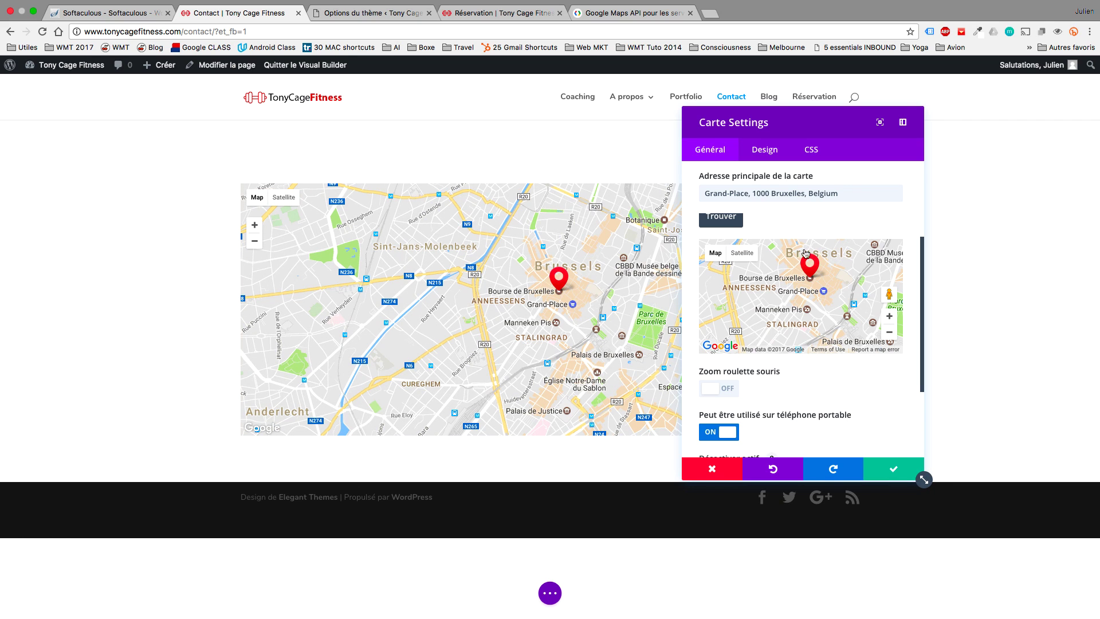
pyautogui.click(876, 463)
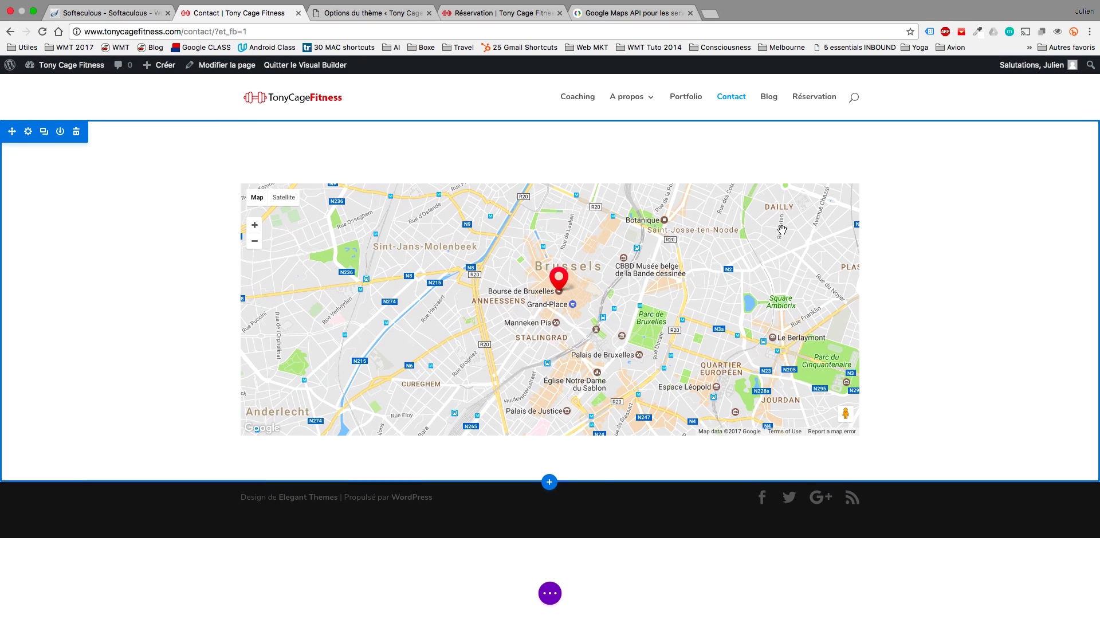
# Make the map row full width with a custom column gutter of 1, and save it.
pyautogui.click(269, 163)
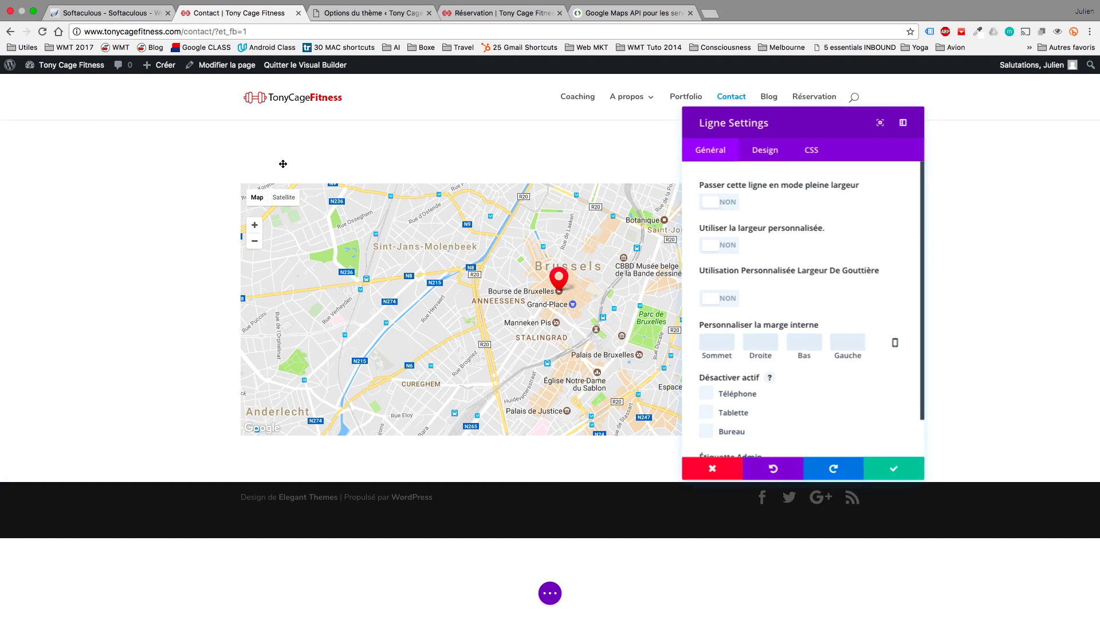
pyautogui.click(719, 201)
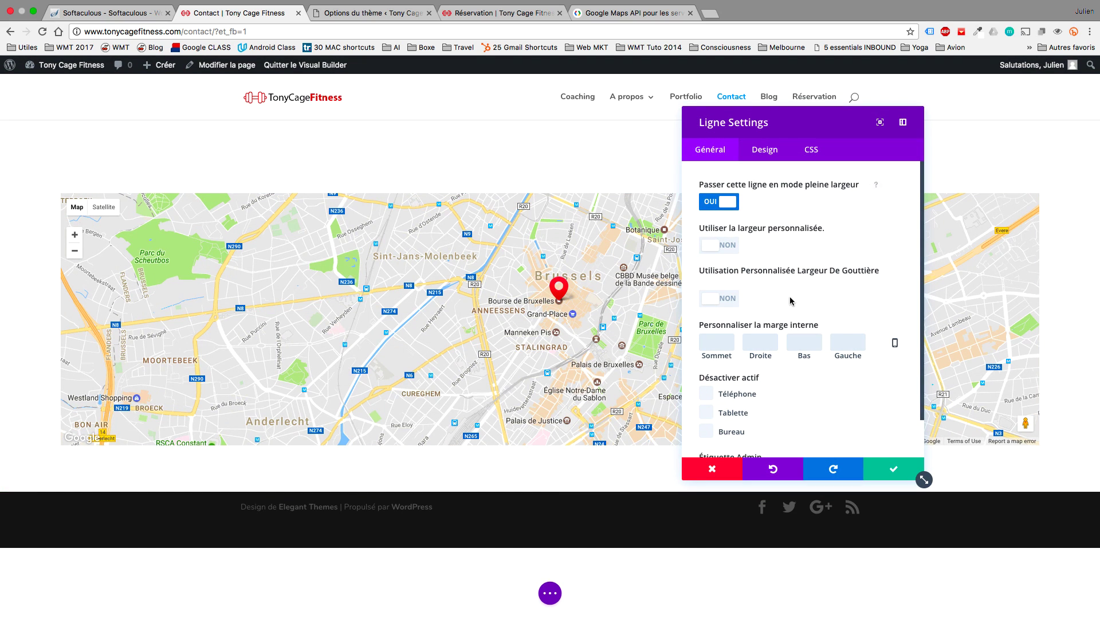
pyautogui.click(705, 300)
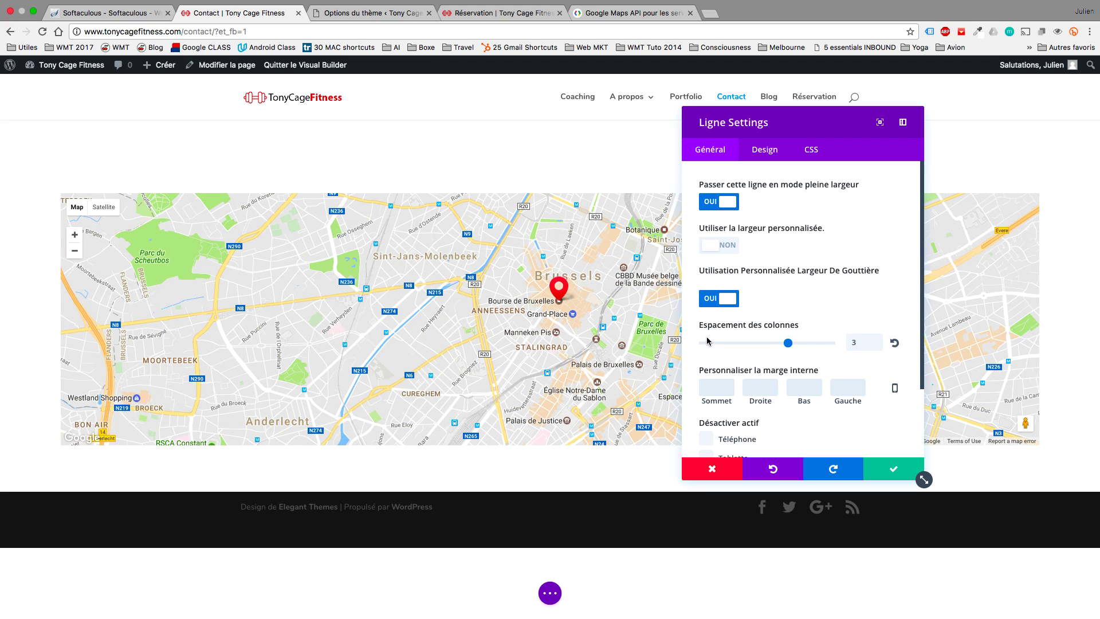
pyautogui.click(708, 343)
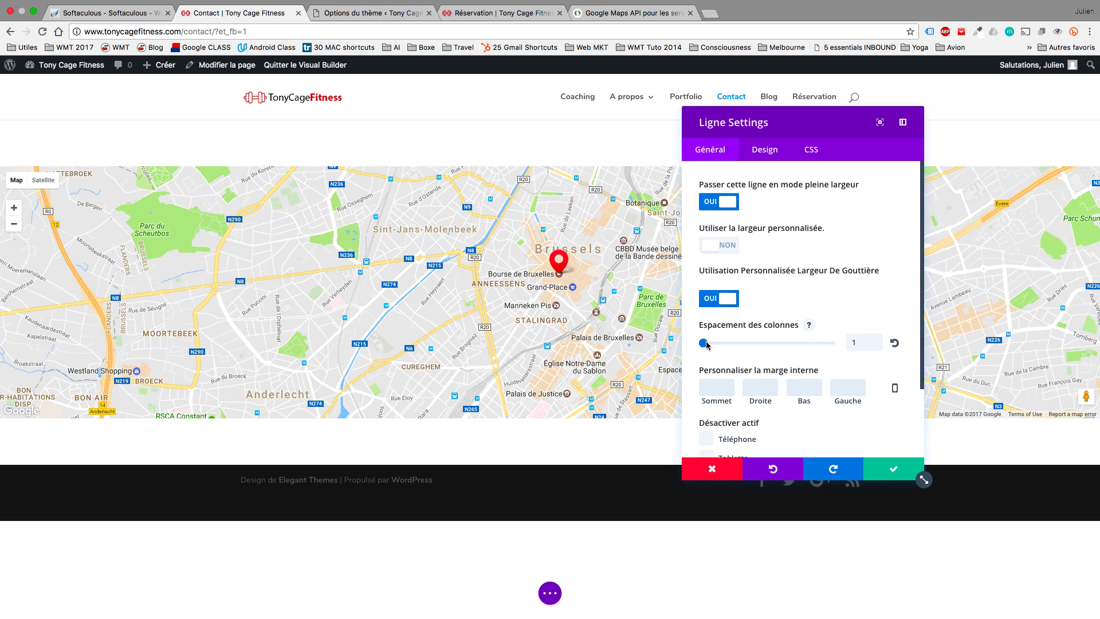
pyautogui.click(893, 469)
pyautogui.moveTo(82, 131)
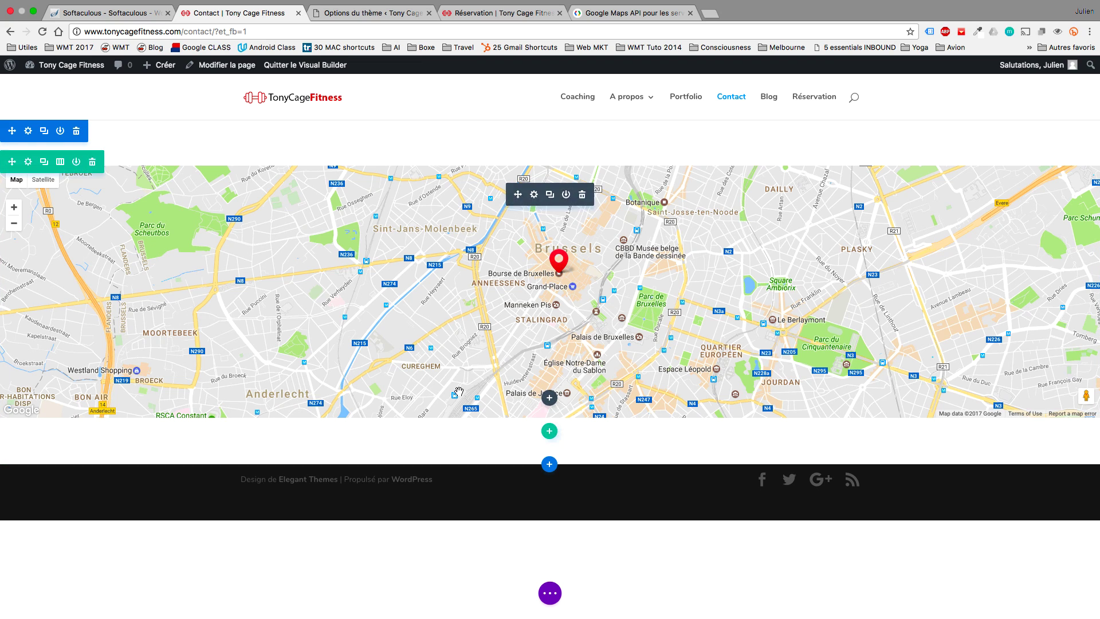
# Add a new full-width section containing a Fullwidth Map module.
pyautogui.click(548, 466)
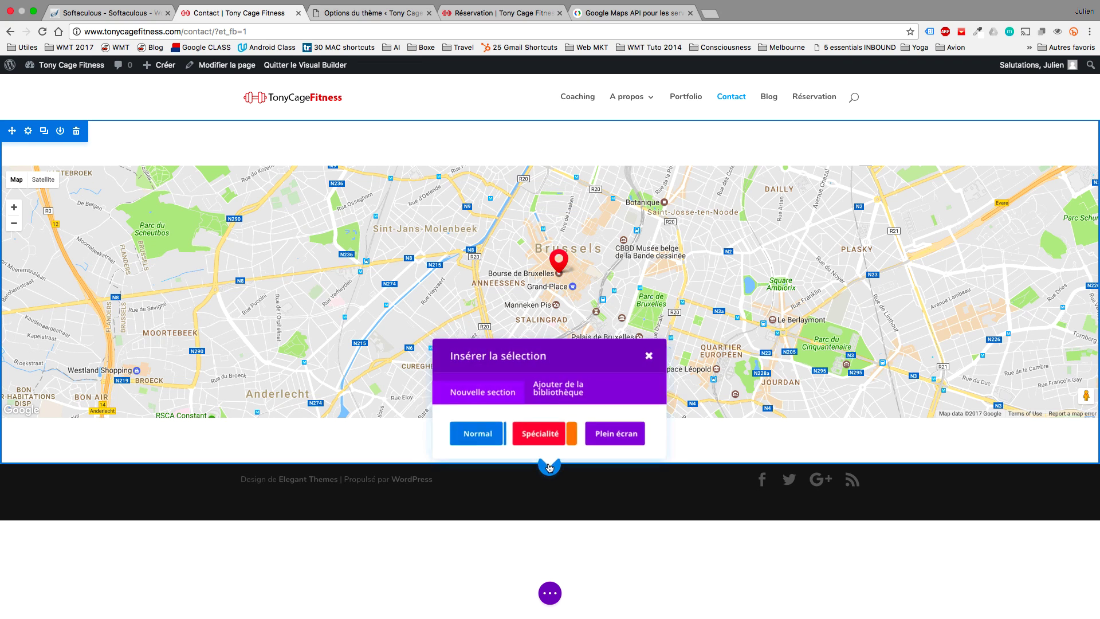
pyautogui.click(611, 429)
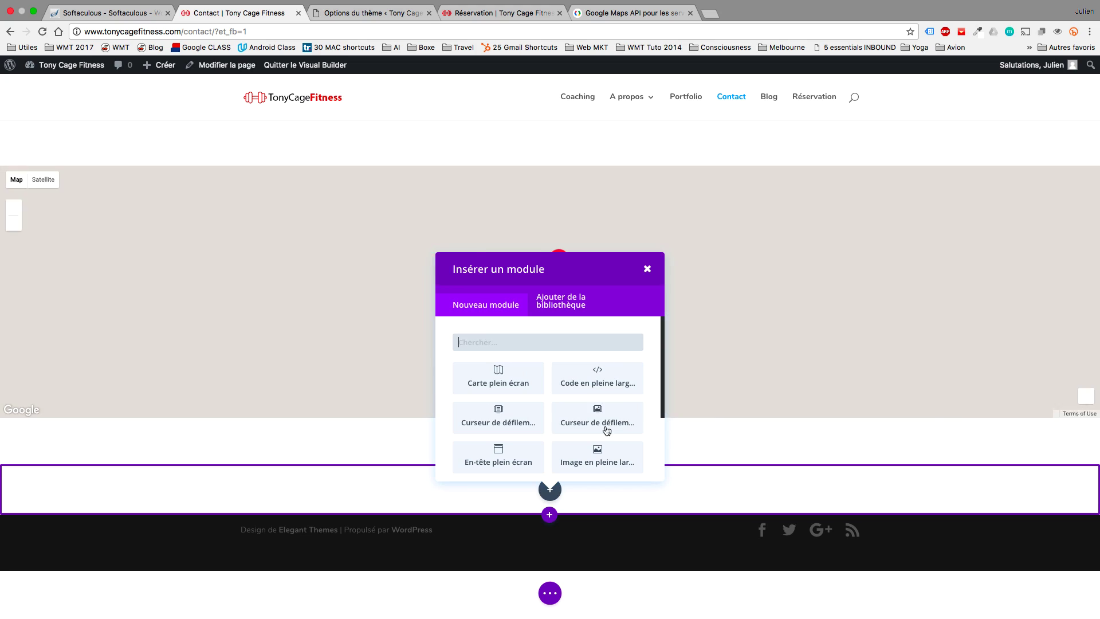
pyautogui.click(495, 382)
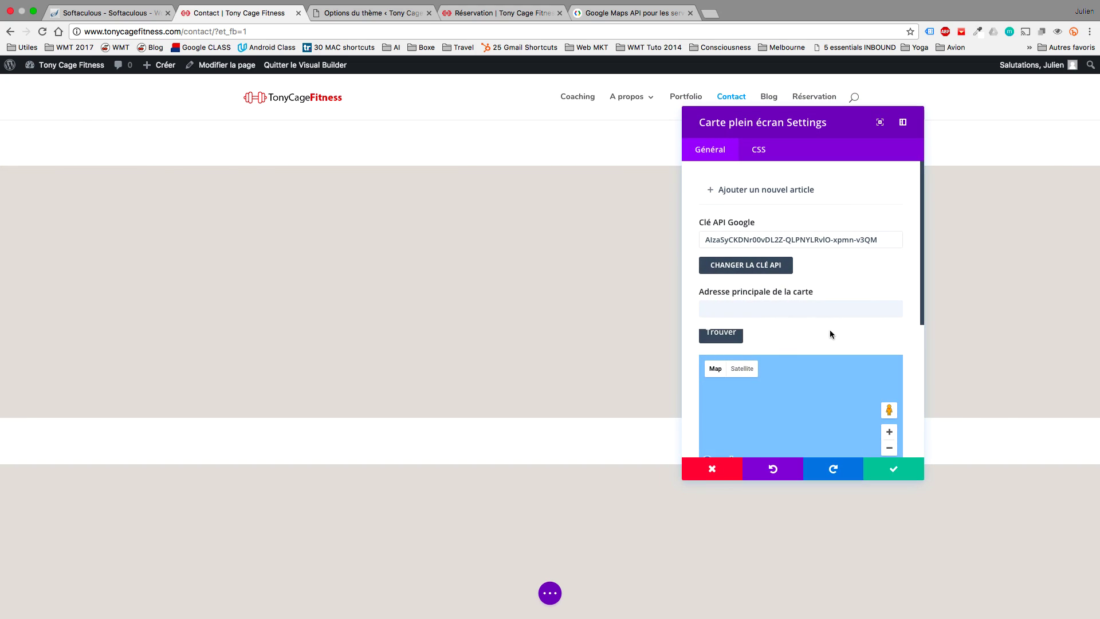
# Set the map's centre address to Grand-Place, 1000 Bruxelles, Belgium and zoom the preview out.
pyautogui.click(812, 312)
pyautogui.scroll(-2, 812, 312)
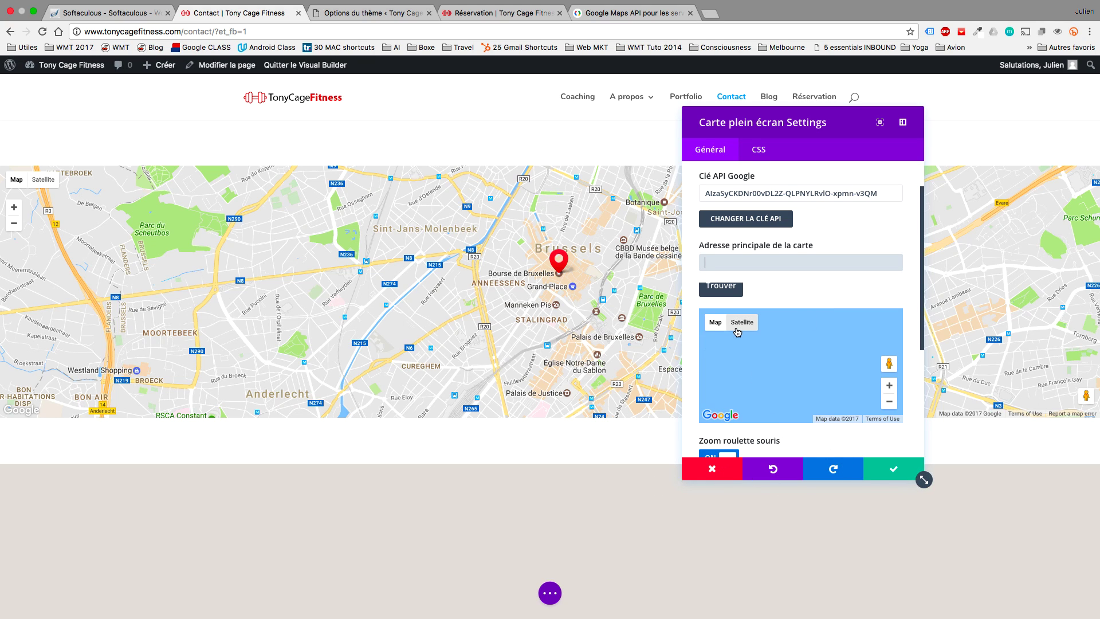
pyautogui.write('Gr')
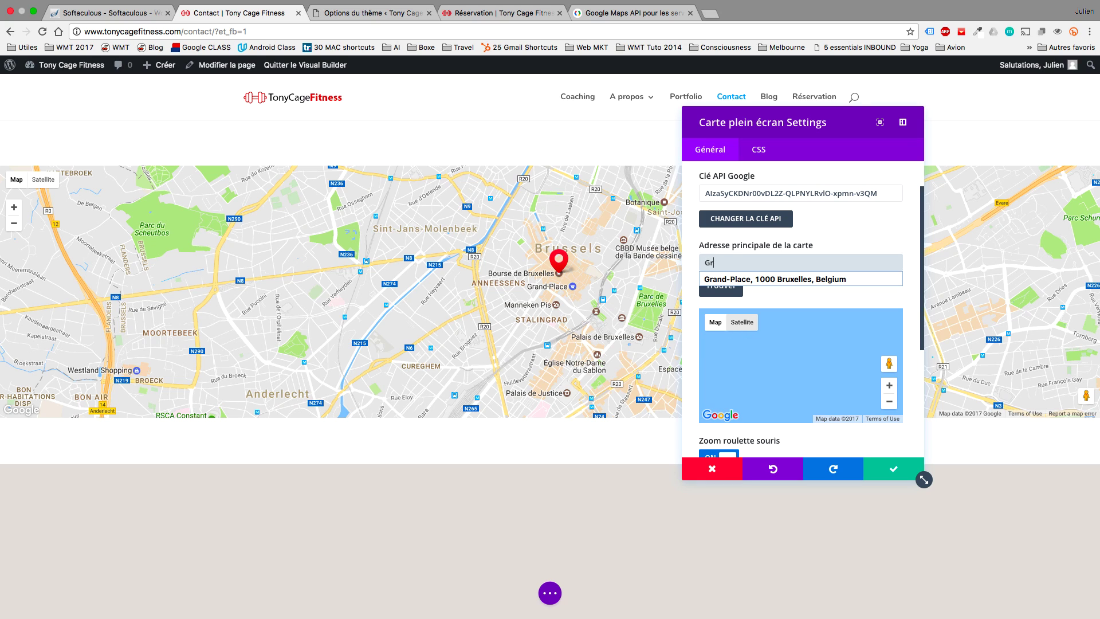
pyautogui.write('and')
pyautogui.click(857, 289)
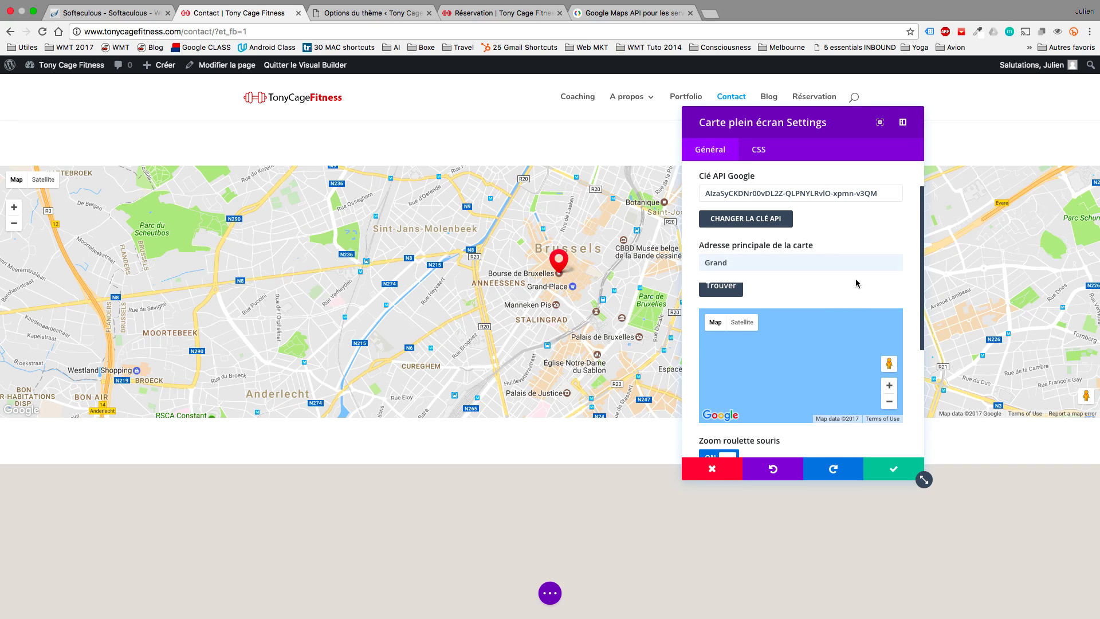
pyautogui.click(795, 268)
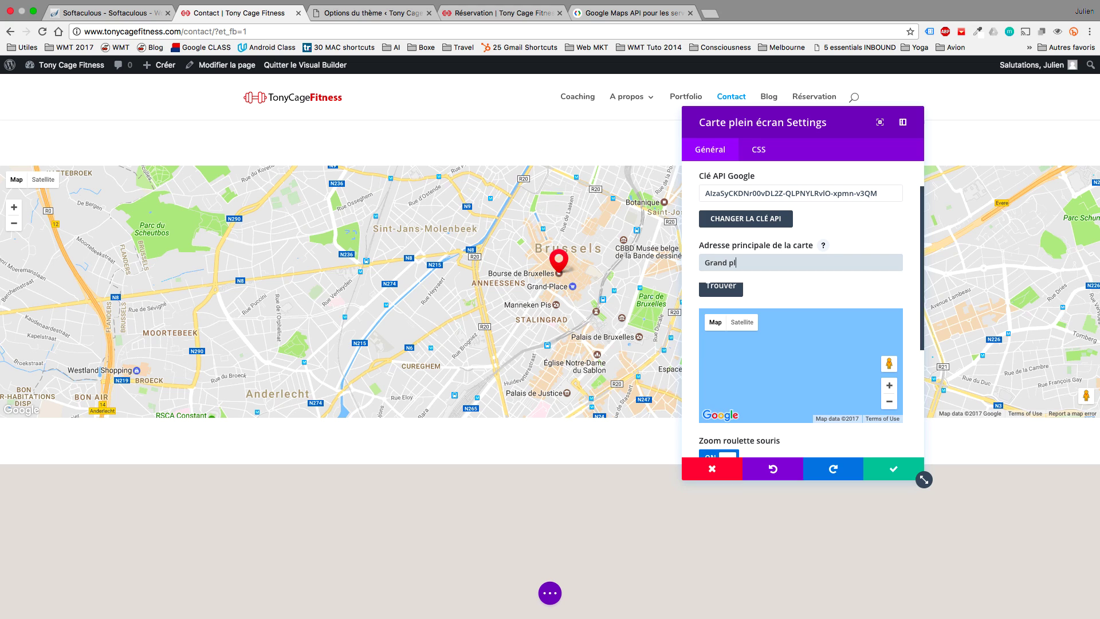
pyautogui.press('BackSpace')
pyautogui.press('BackSpace')
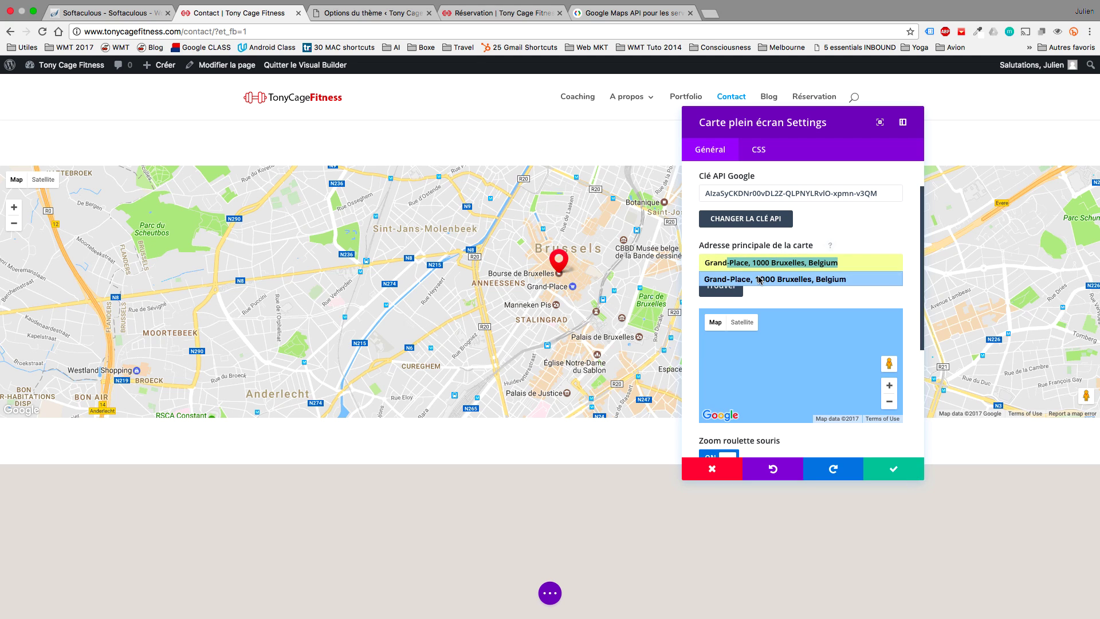
pyautogui.click(764, 280)
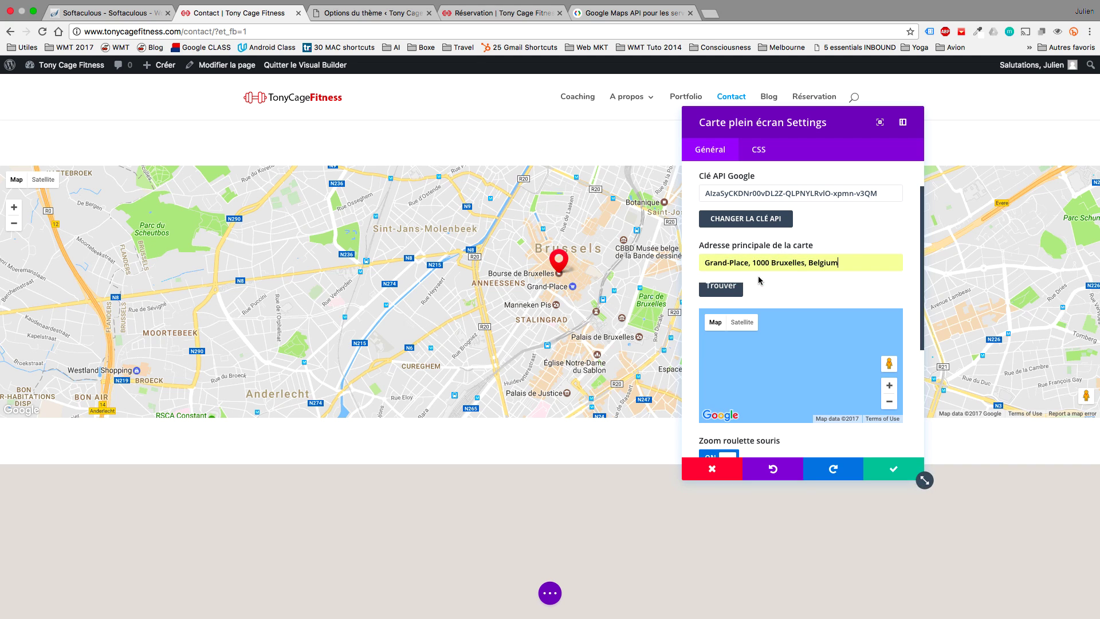
pyautogui.click(720, 290)
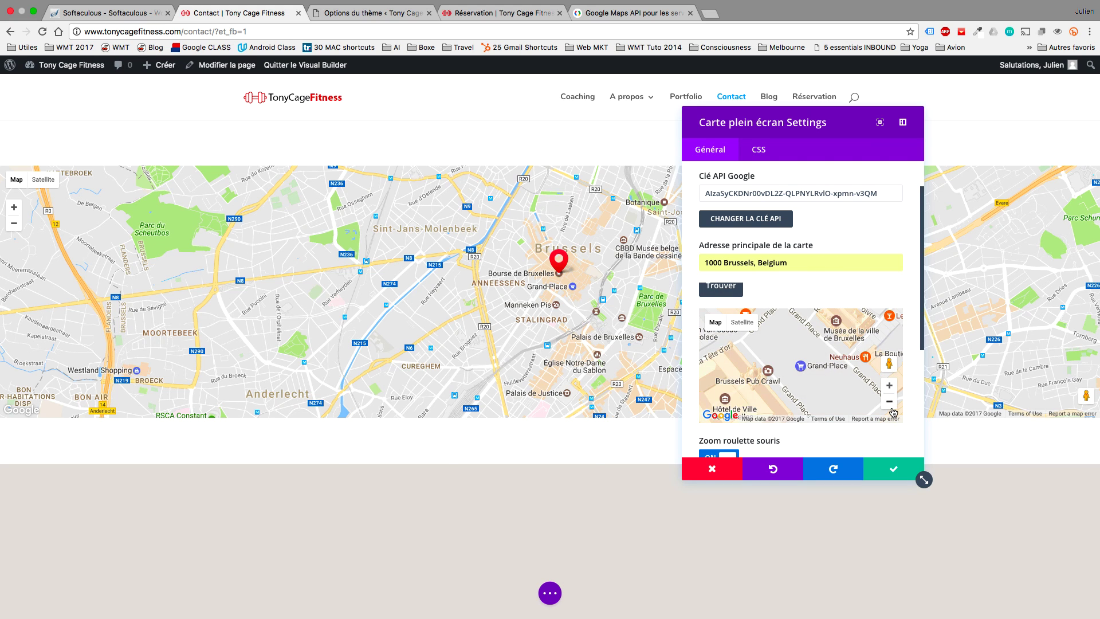
pyautogui.click(890, 403)
pyautogui.click(890, 402)
pyautogui.click(891, 409)
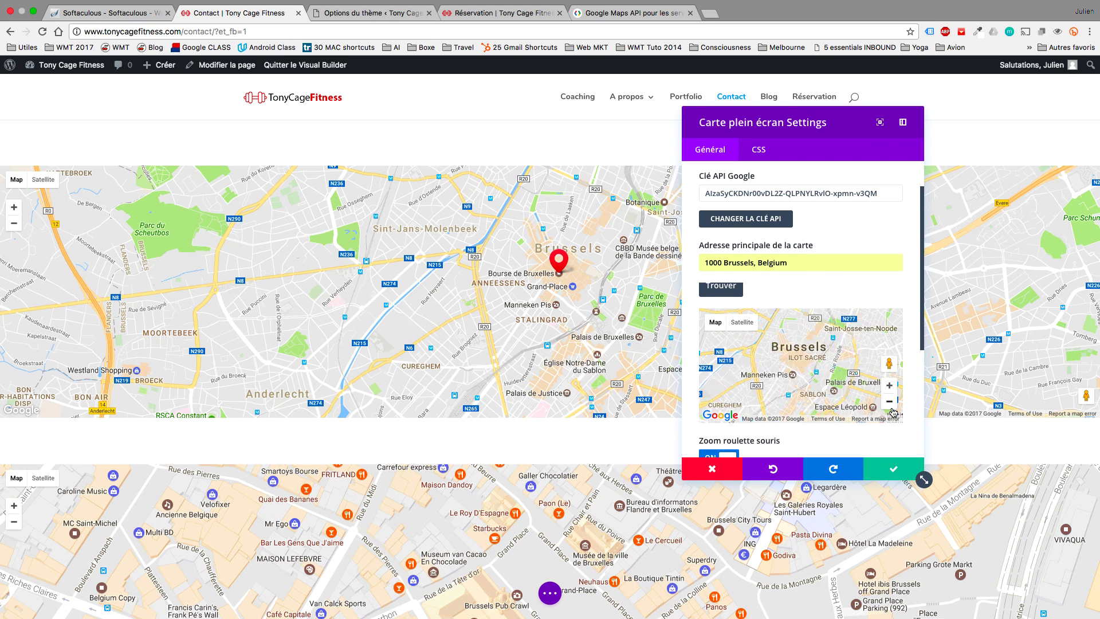
pyautogui.scroll(3, 745, 192)
# Add a new pin titled 'Salle Tony Cage' located in Brussels.
pyautogui.click(751, 189)
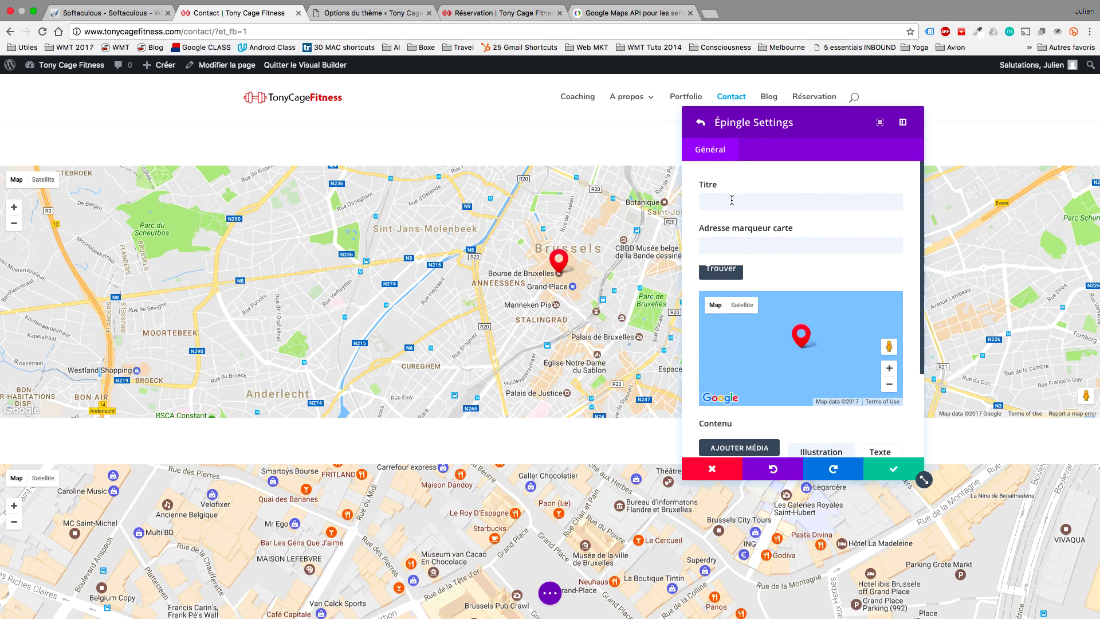
pyautogui.click(765, 205)
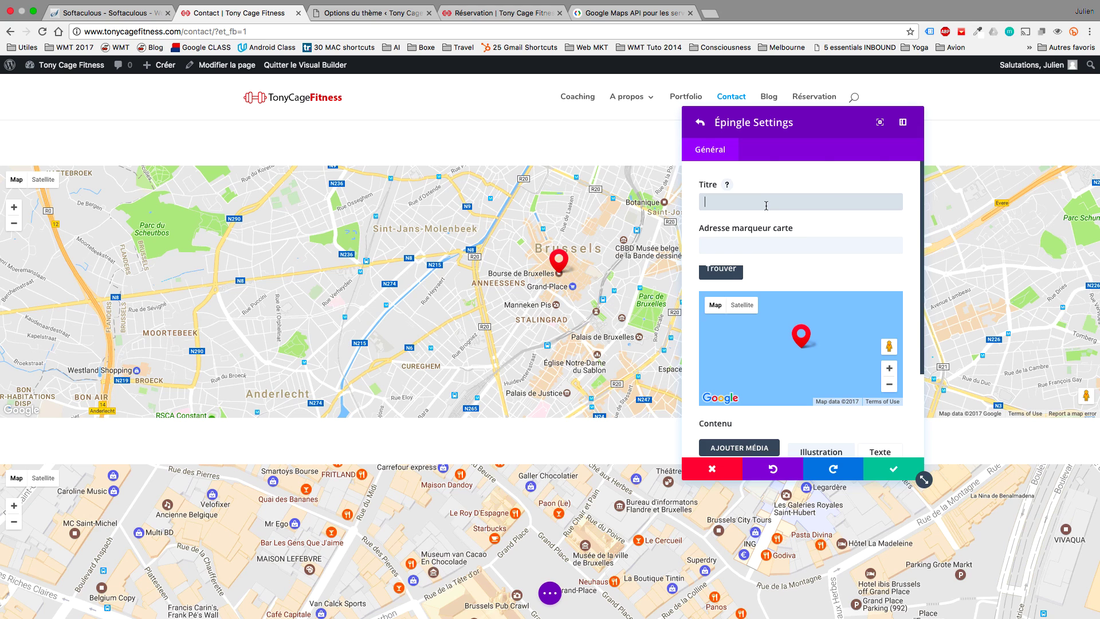
pyautogui.write('C')
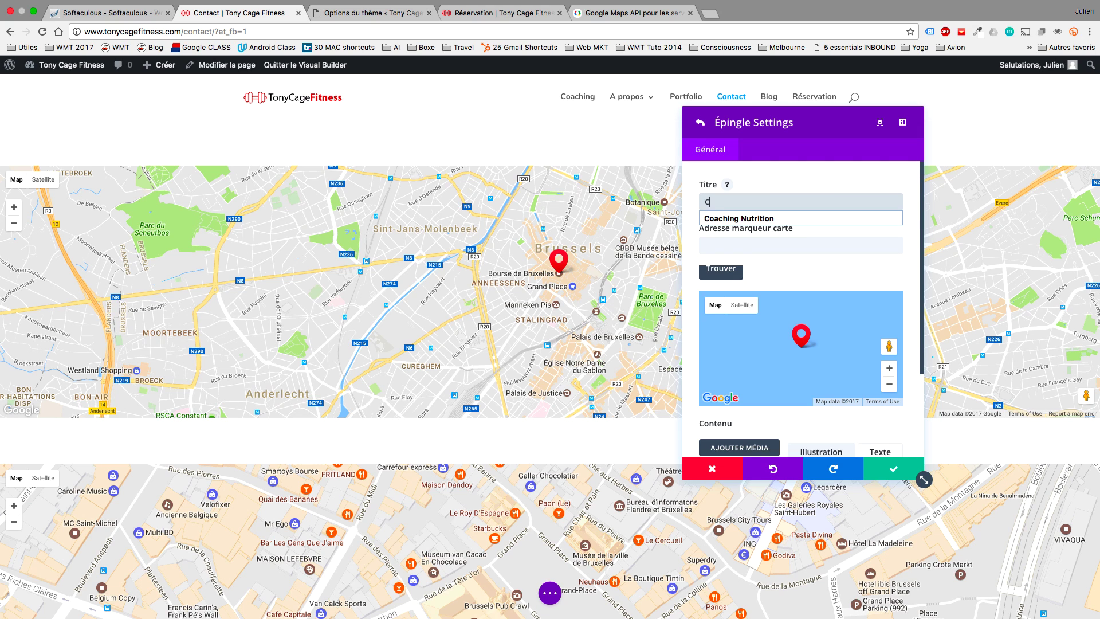
pyautogui.write('oa')
pyautogui.press('BackSpace')
pyautogui.press('BackSpace')
pyautogui.press('BackSpace')
pyautogui.write('Salle Tony Cage')
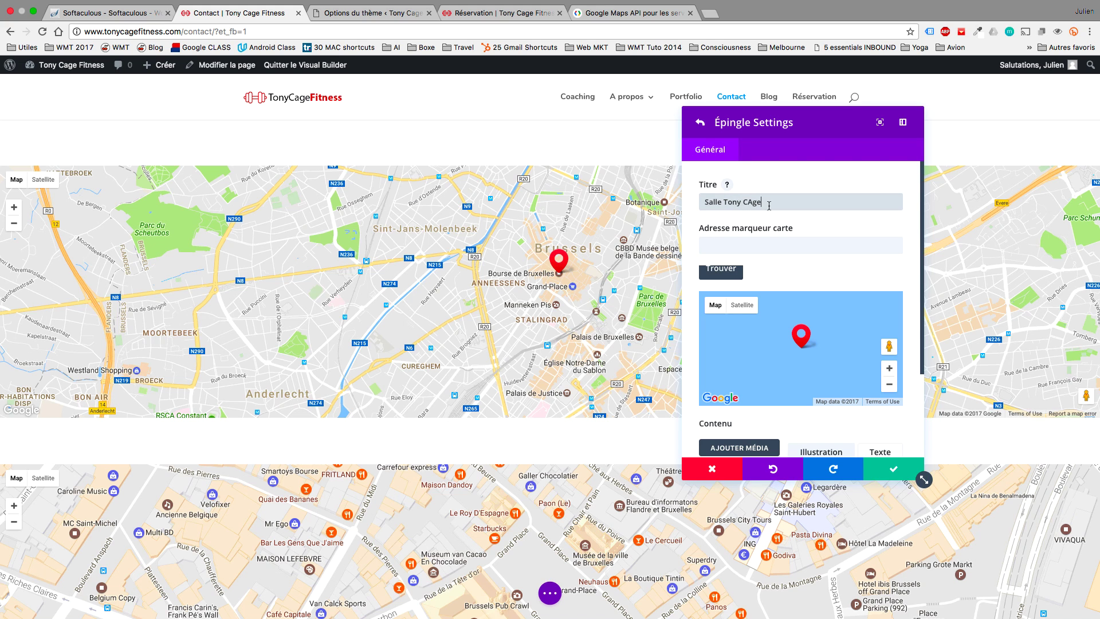
pyautogui.click(782, 246)
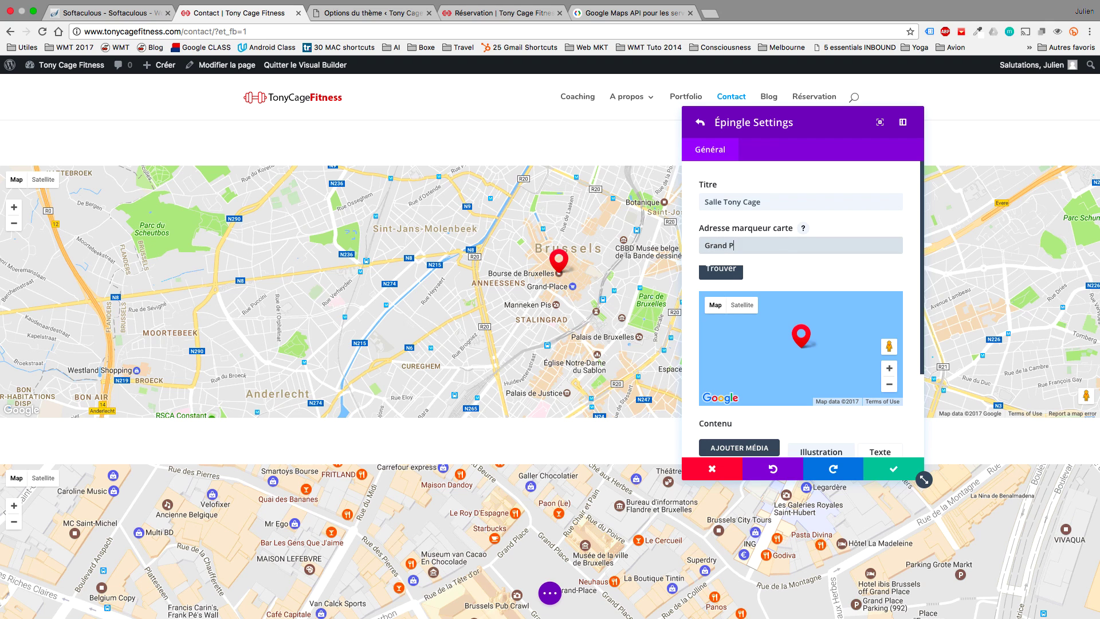
pyautogui.click(717, 272)
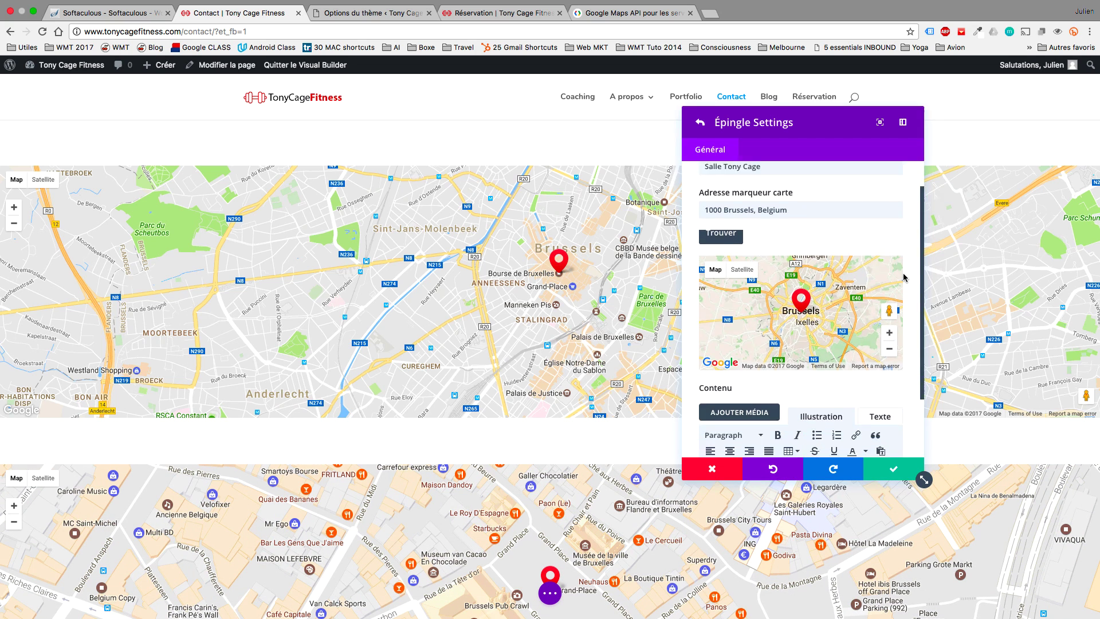
# Give the pin the text 'Bienvenue dans la salle des meilleurs coaching de Belgique !' and save it.
pyautogui.scroll(-3, 904, 277)
pyautogui.scroll(-1, 903, 278)
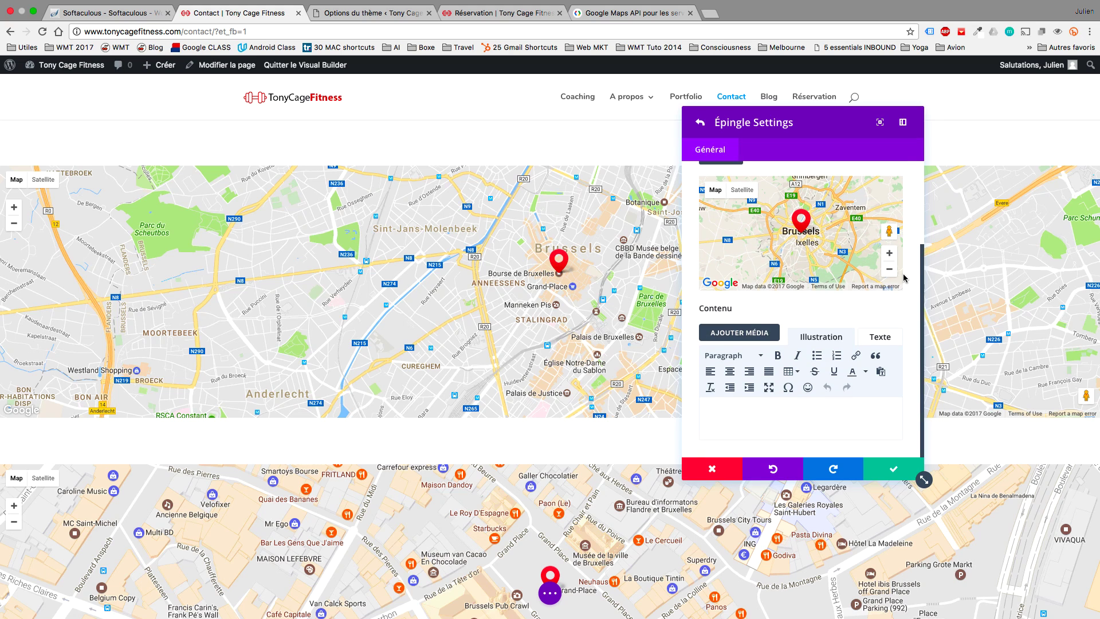
pyautogui.click(790, 408)
pyautogui.write('Bienv')
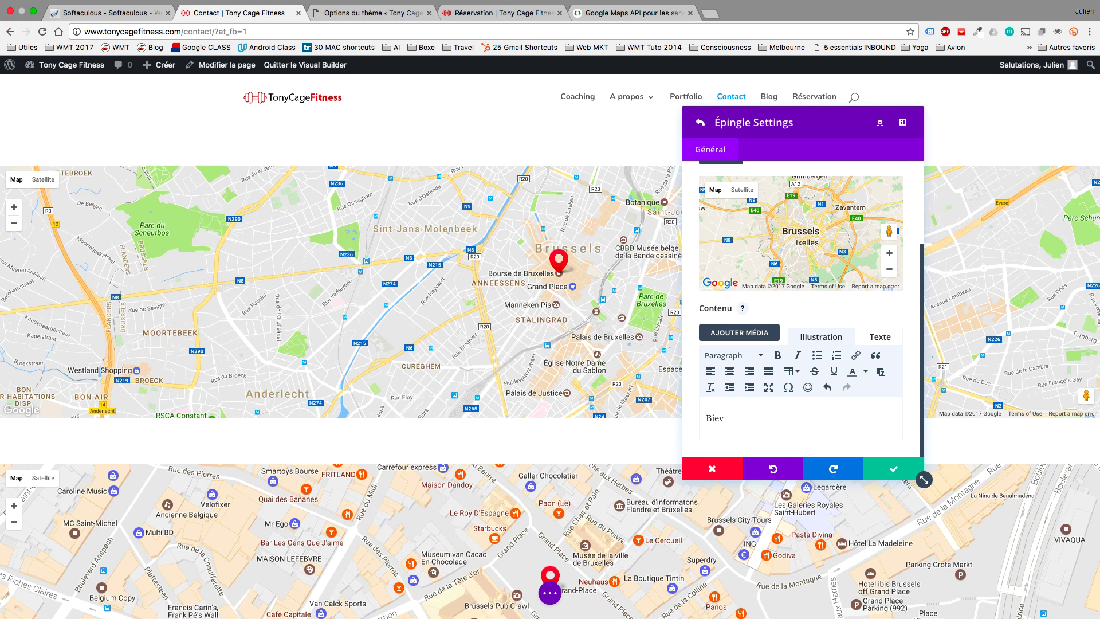
pyautogui.write('enue dans la salle ')
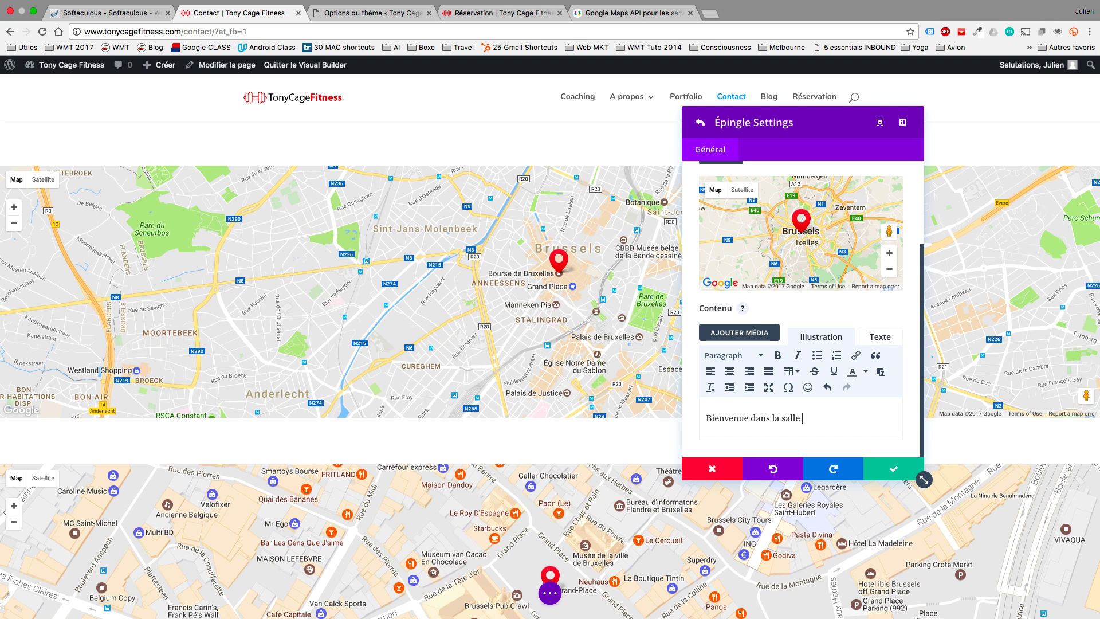
pyautogui.write('des meilleurs coaching de Belgi')
pyautogui.write('que !ç')
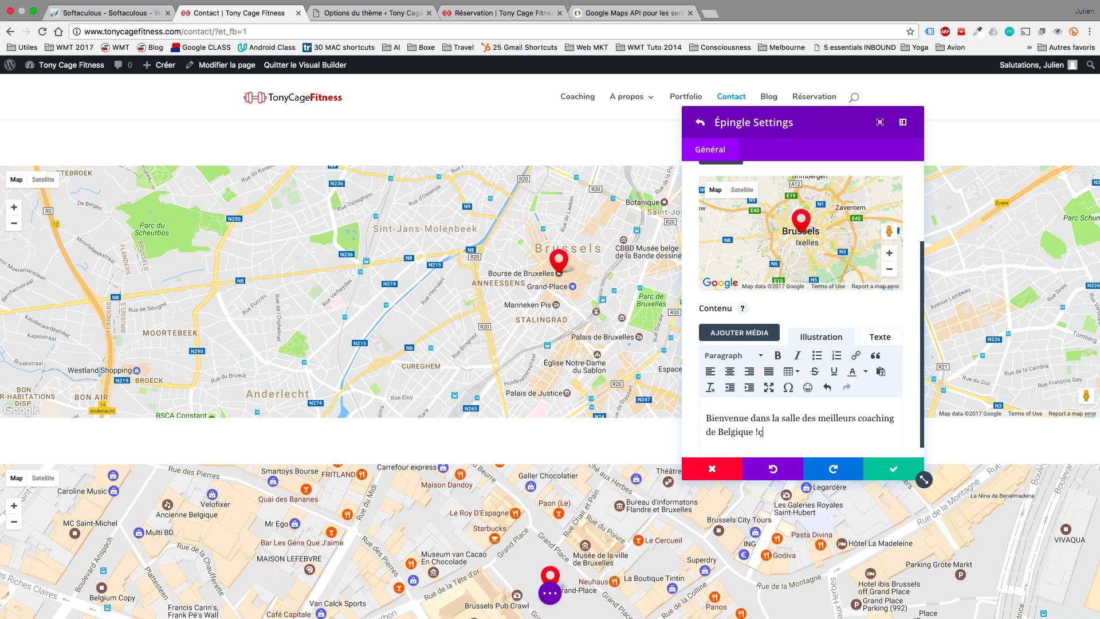
pyautogui.click(884, 468)
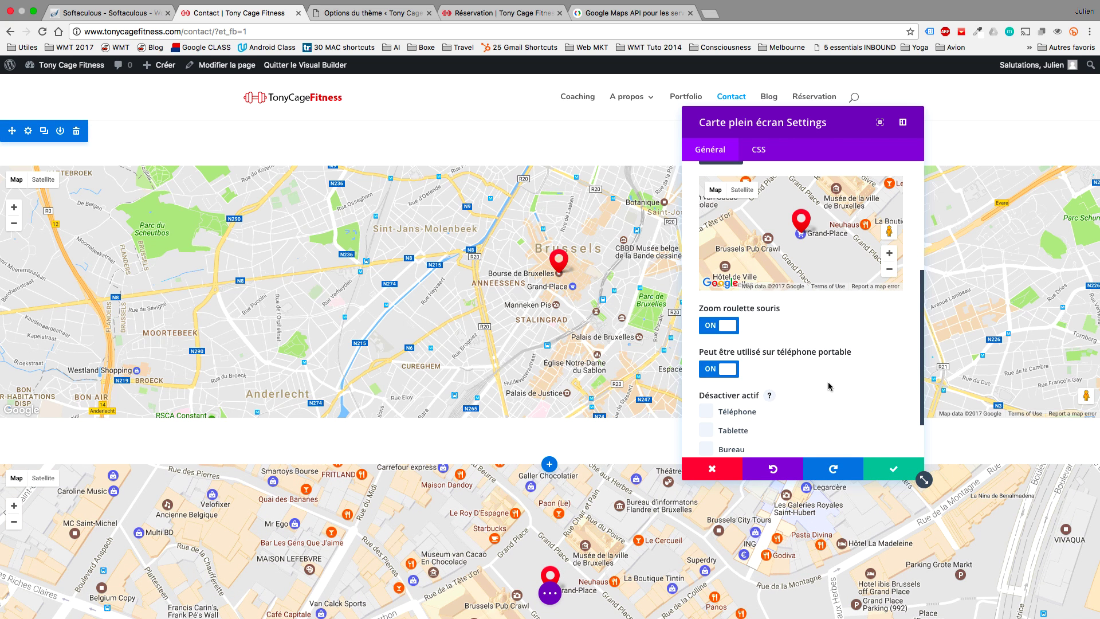
# Zoom the full-width map out two levels, disable mouse-wheel zoom, and save.
pyautogui.click(888, 270)
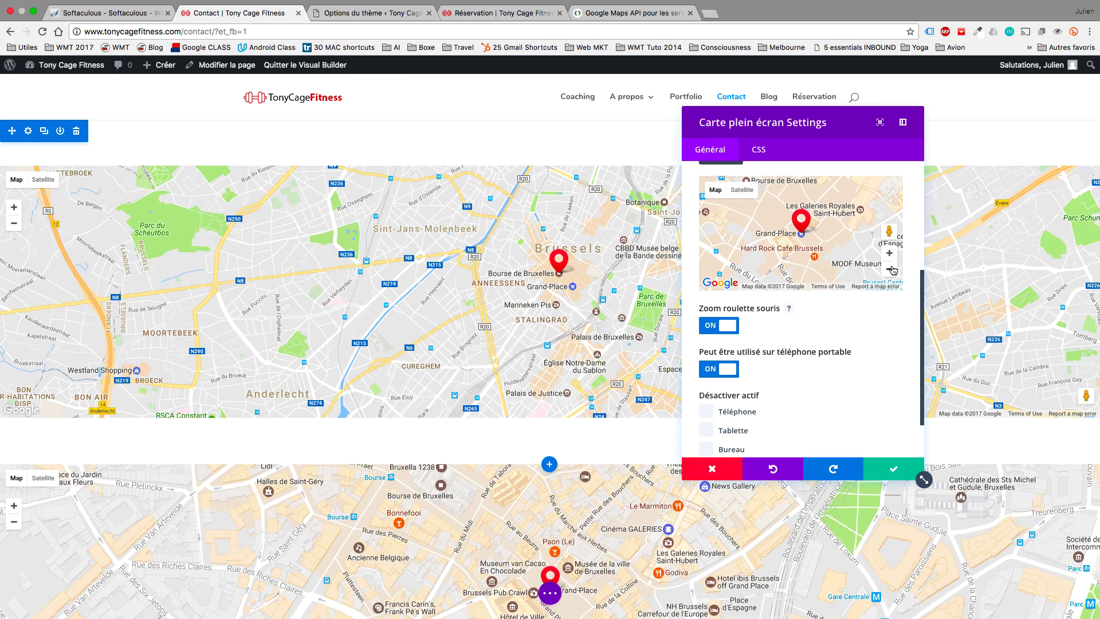
pyautogui.click(888, 270)
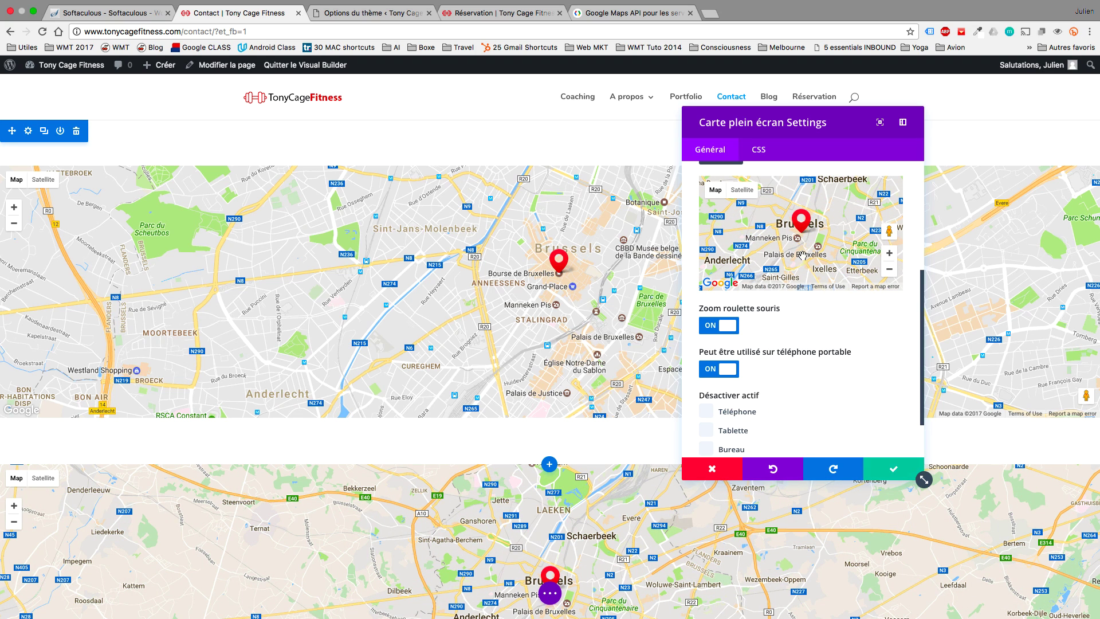
pyautogui.click(710, 325)
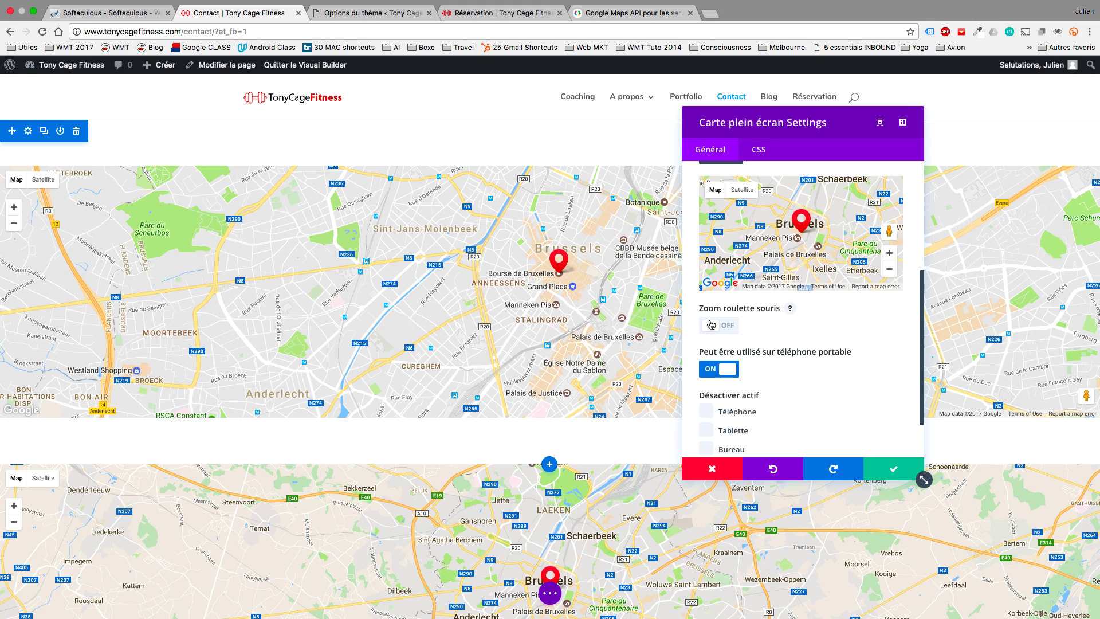
pyautogui.click(892, 471)
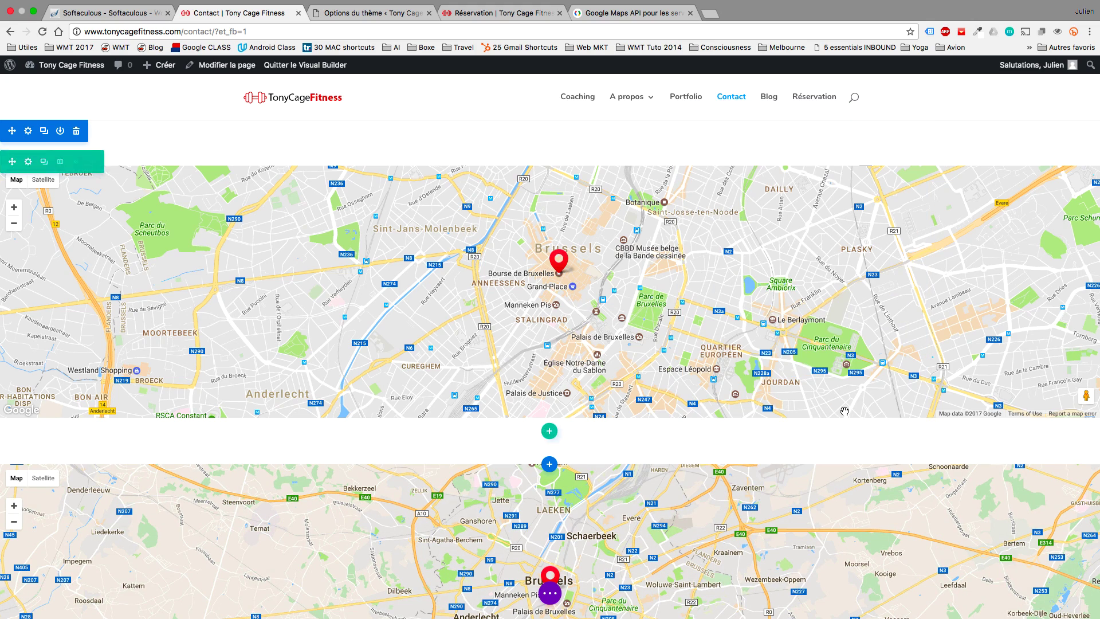
# Test the Salle Tony Cage pin popup, then delete the old top map section.
pyautogui.scroll(-5, 845, 411)
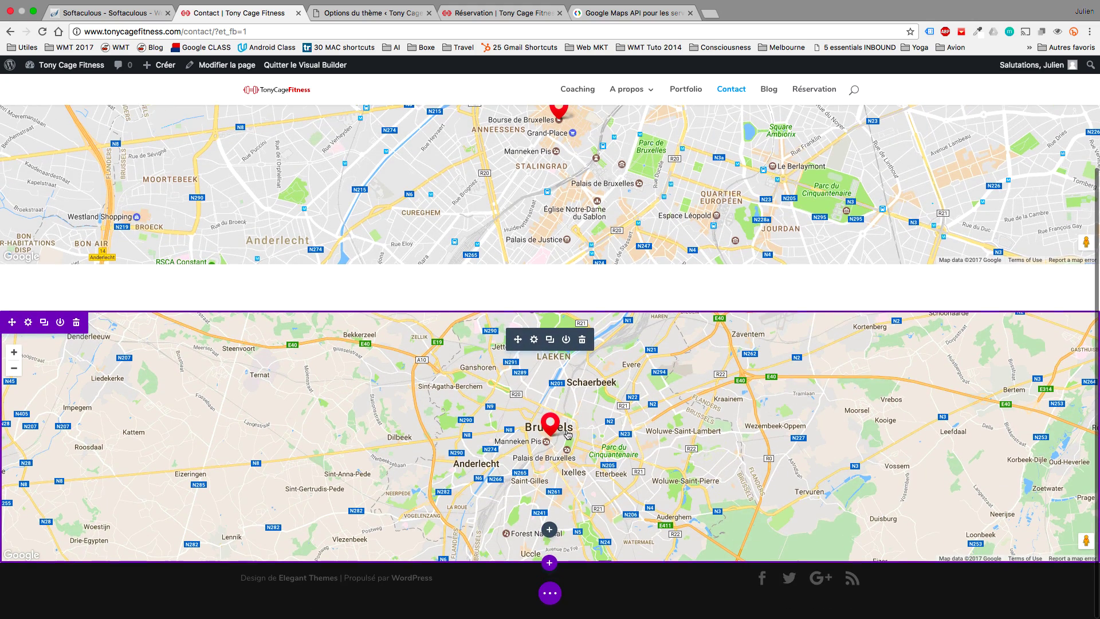
pyautogui.click(549, 428)
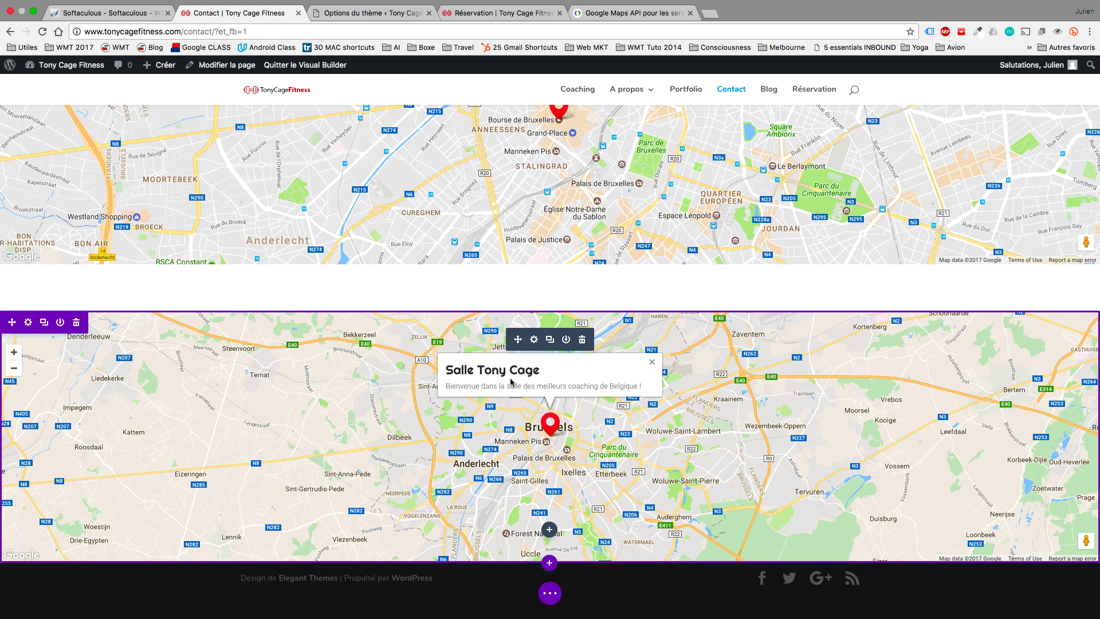
pyautogui.scroll(1, 652, 322)
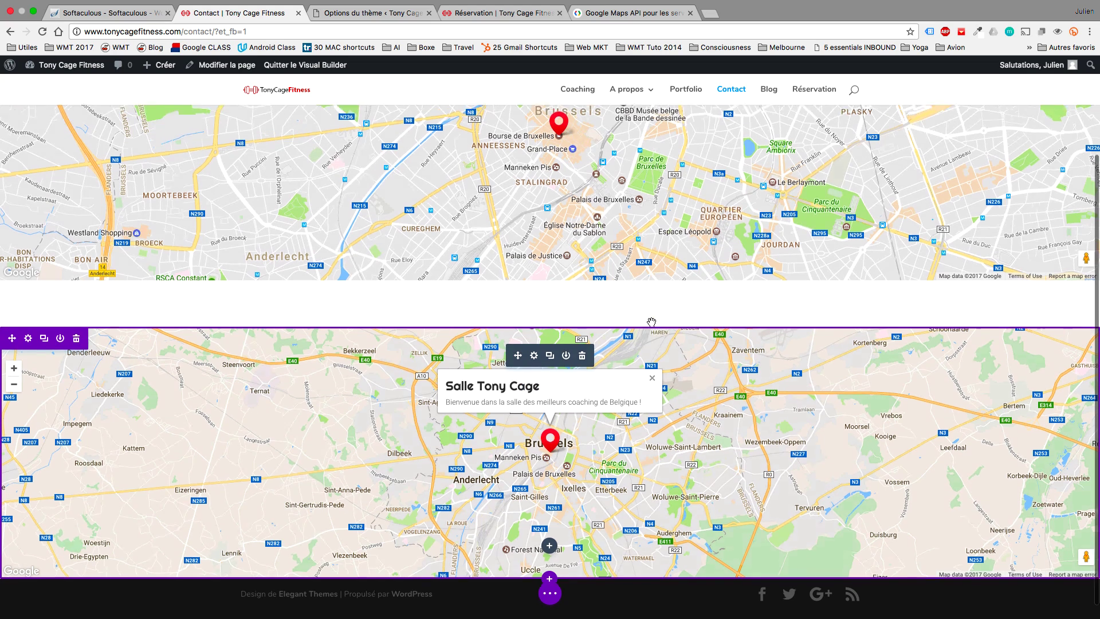
pyautogui.scroll(4, 651, 321)
pyautogui.click(555, 247)
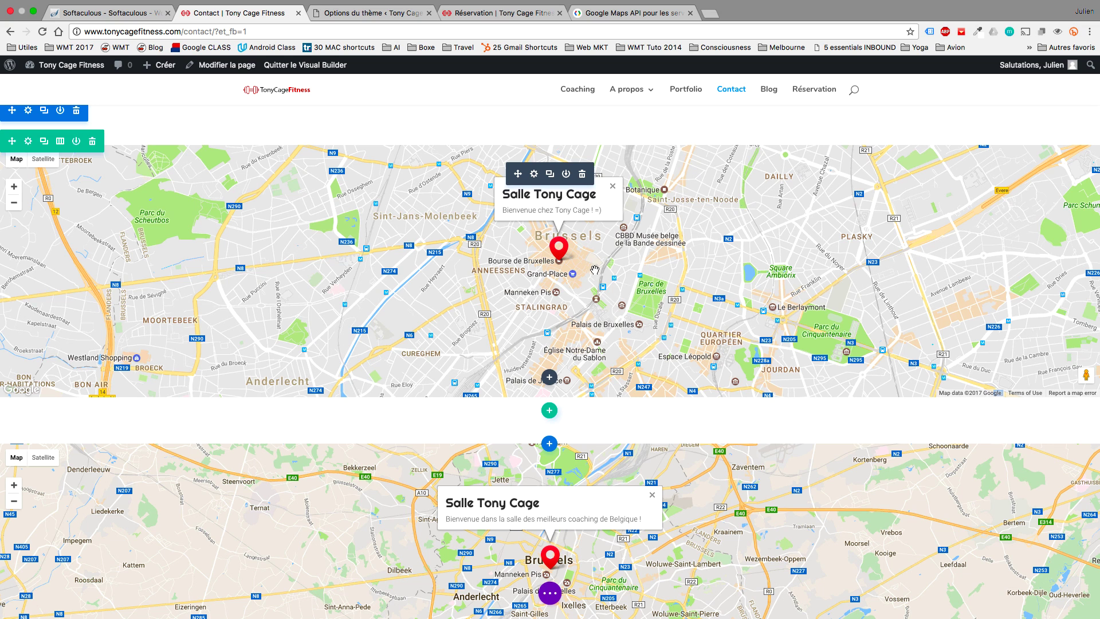
pyautogui.click(77, 114)
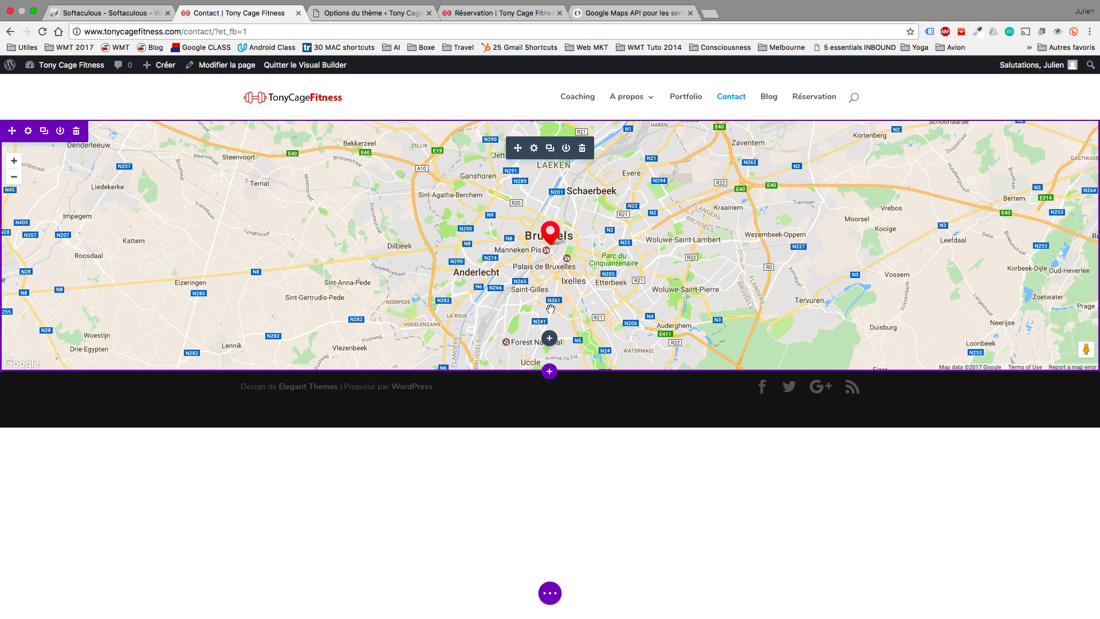
pyautogui.click(549, 371)
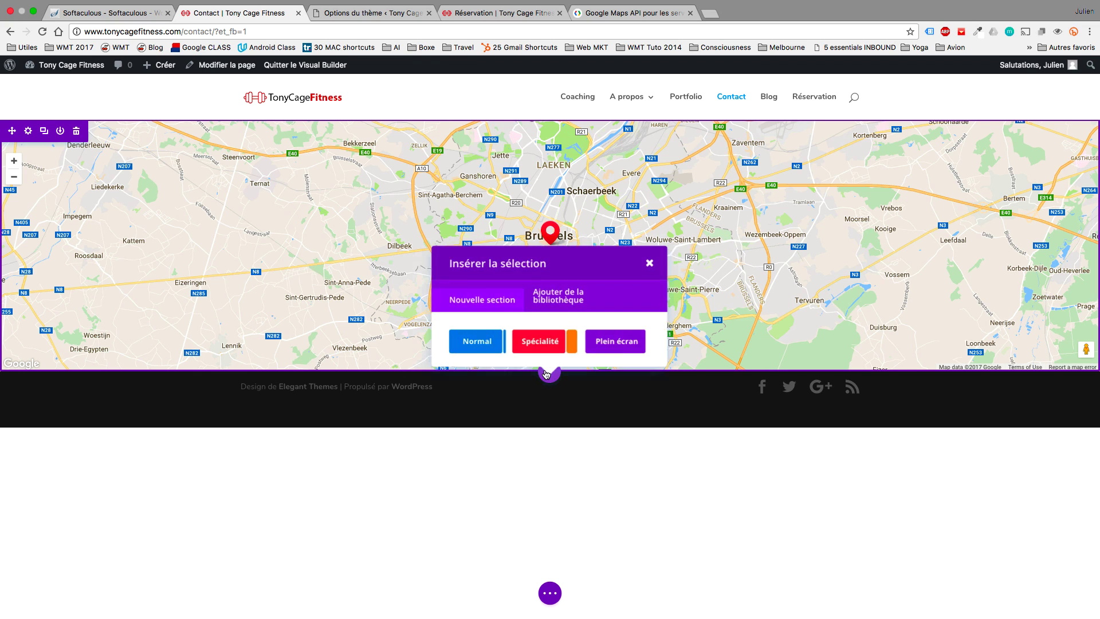
# Add a Normal section with a two-column row and a Contact Form in its left column.
pyautogui.click(482, 340)
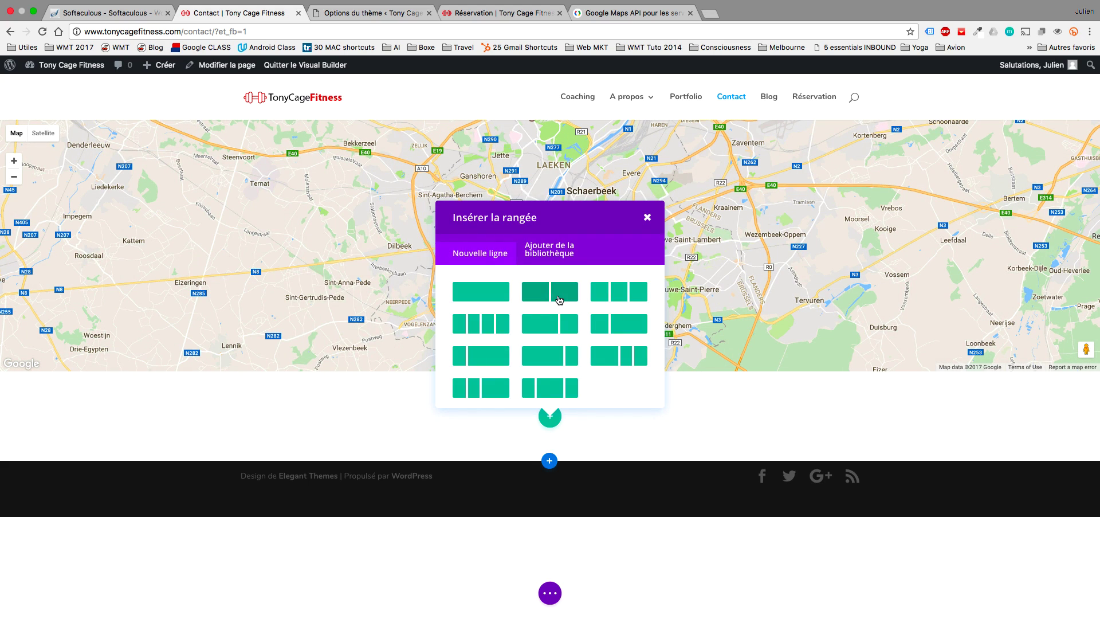
pyautogui.click(559, 300)
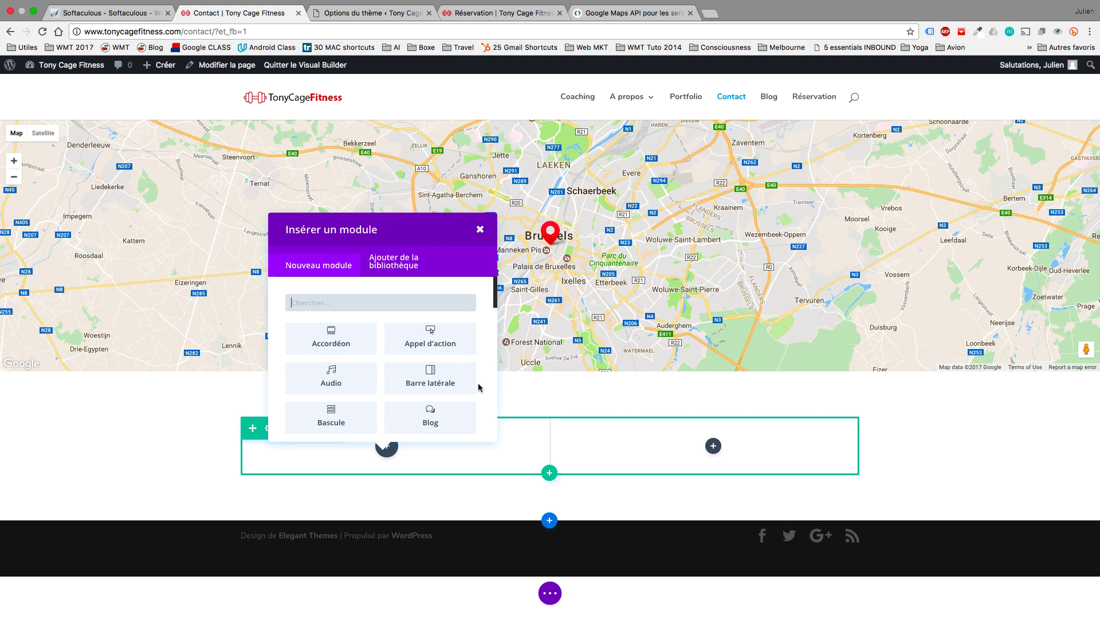
pyautogui.scroll(-5, 479, 388)
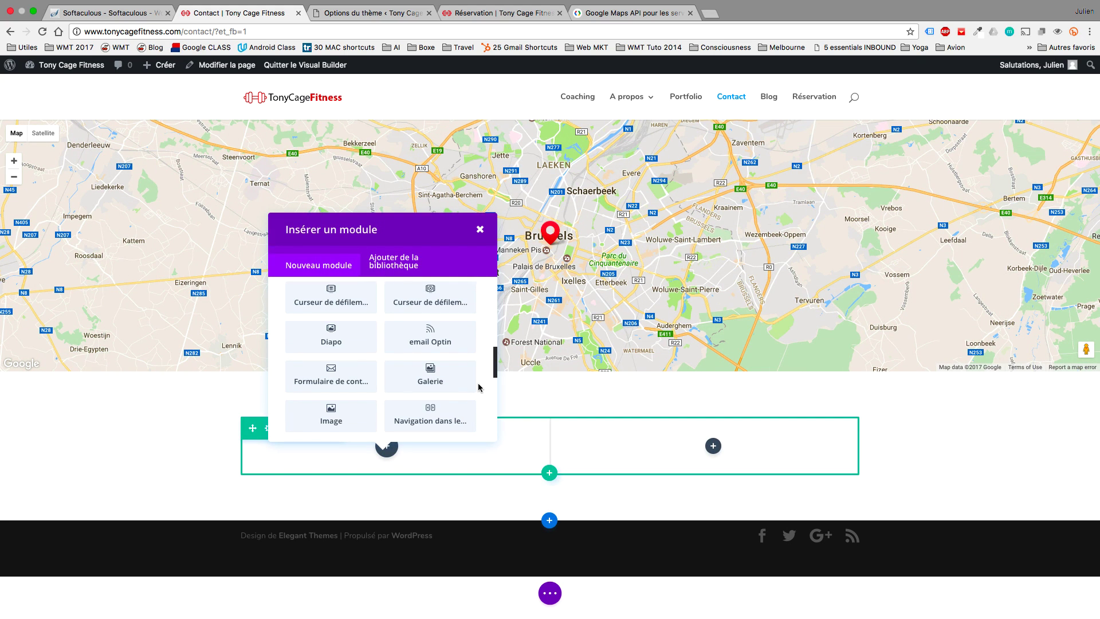
pyautogui.click(348, 381)
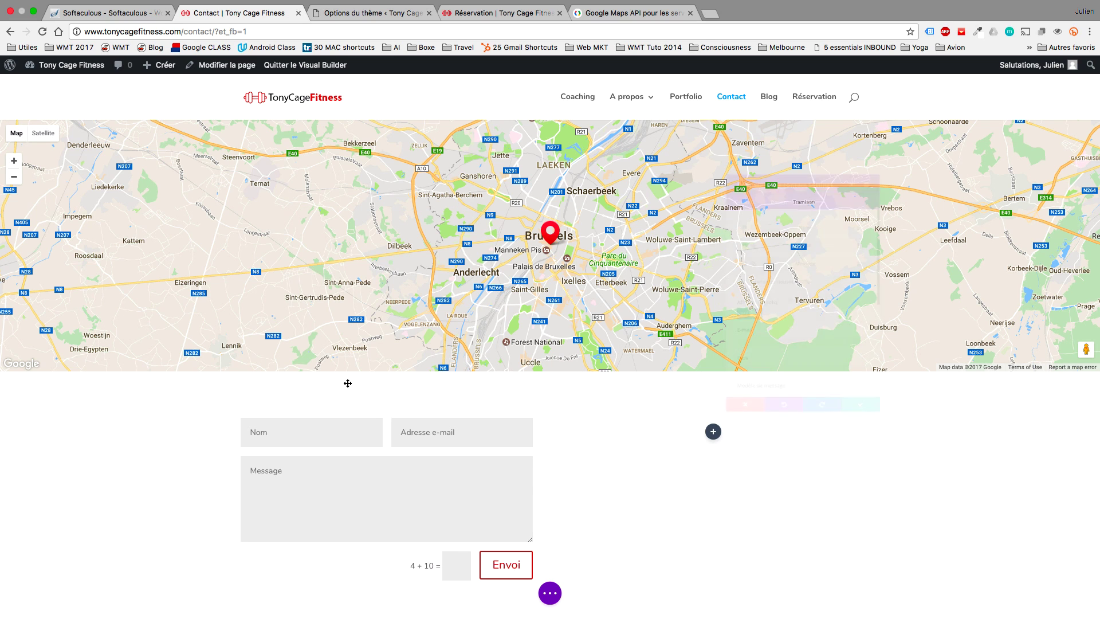
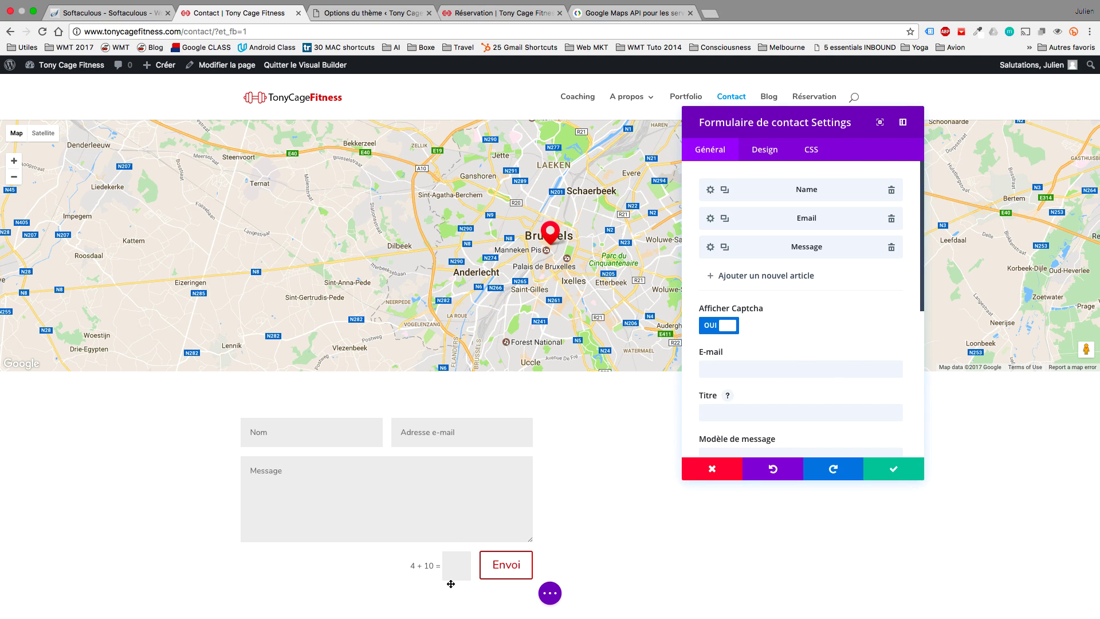
# Keep the captcha on and set the form's recipient to a placeholder gmail address.
pyautogui.click(727, 325)
pyautogui.click(716, 325)
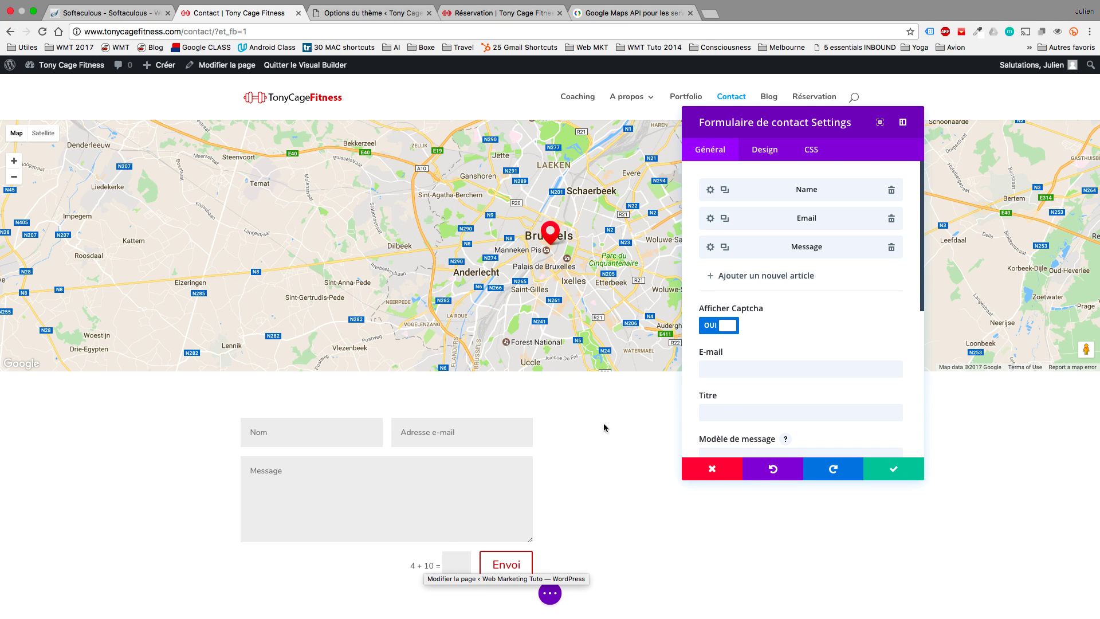
pyautogui.scroll(-2, 786, 319)
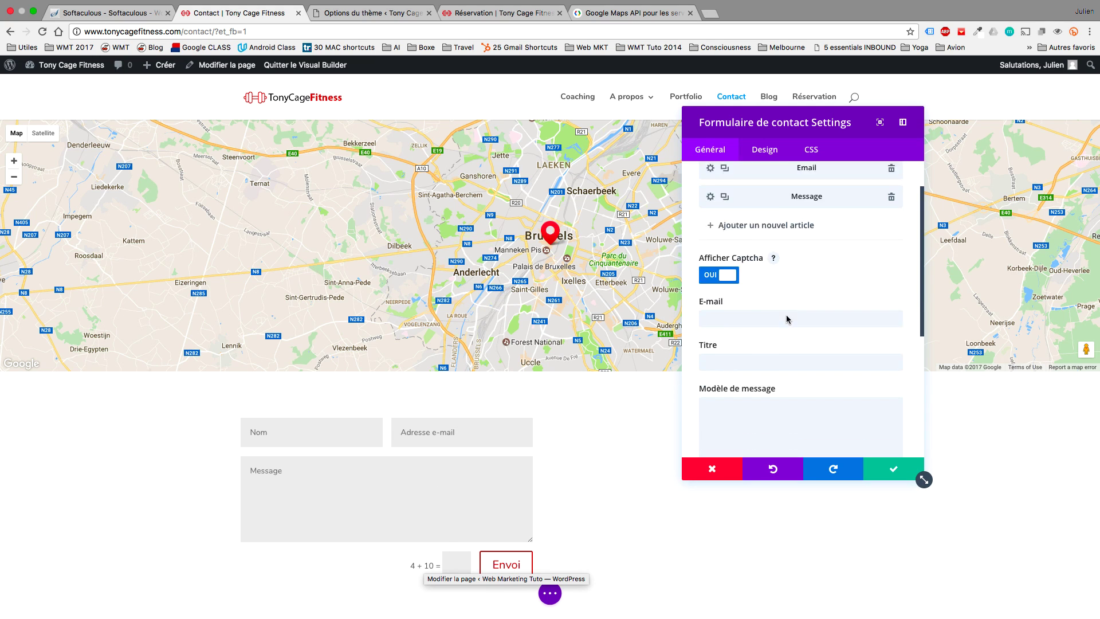
pyautogui.click(778, 318)
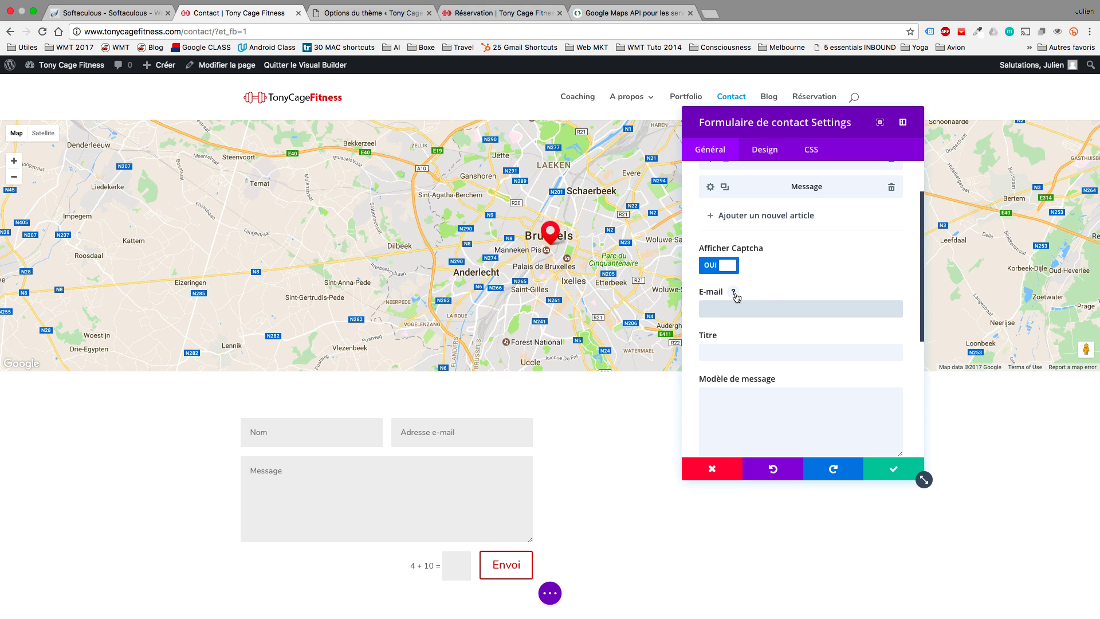
pyautogui.write('j')
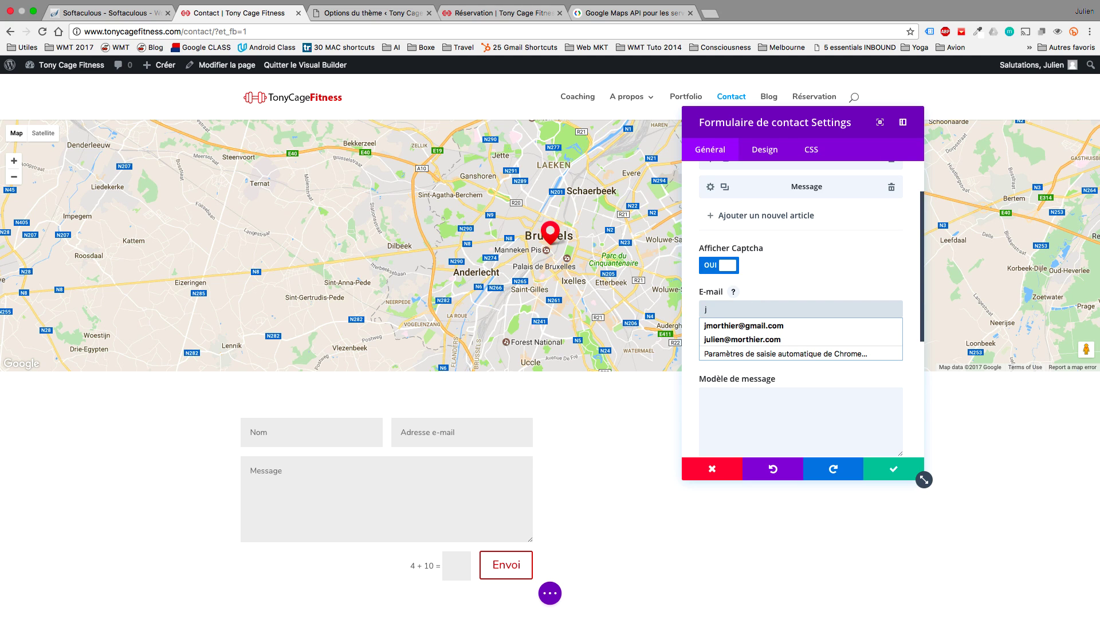
pyautogui.click(768, 326)
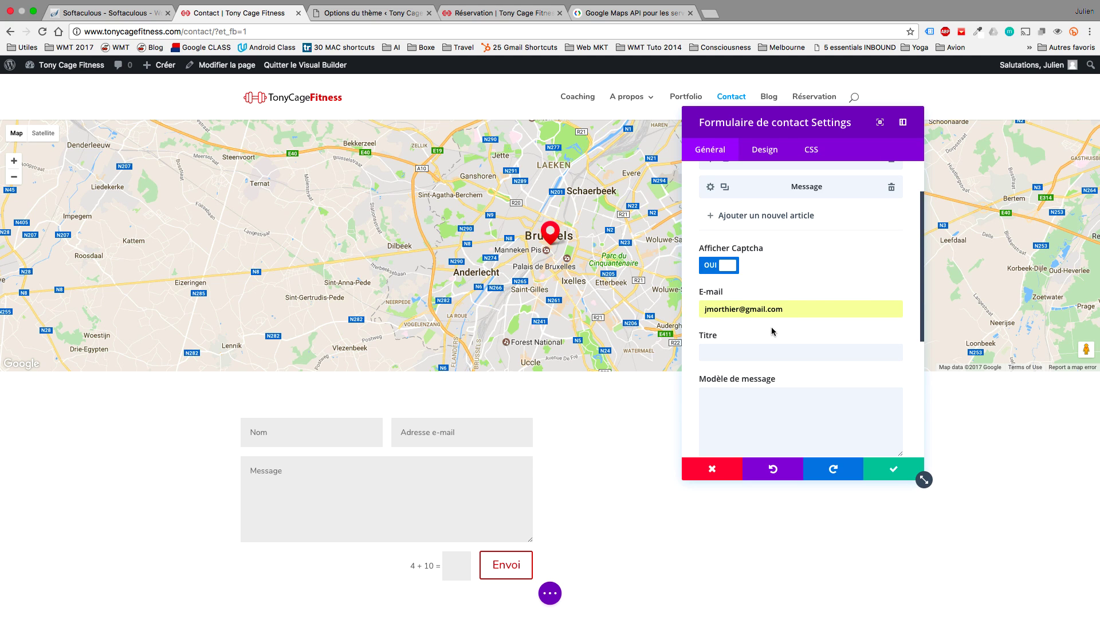
pyautogui.moveTo(785, 311); pyautogui.dragTo(705, 305)
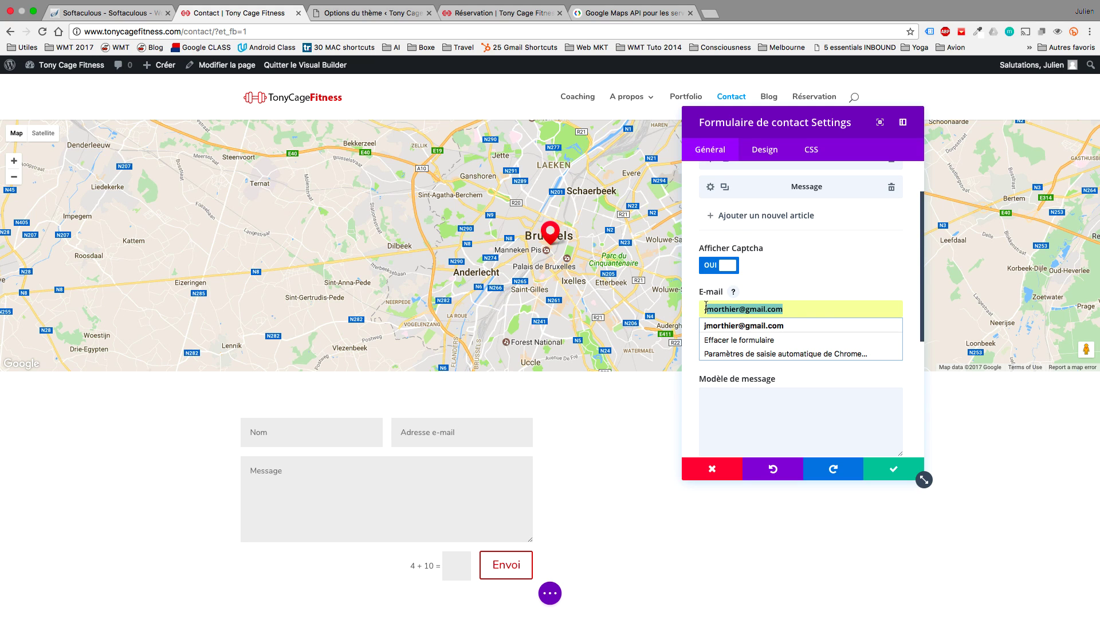
pyautogui.doubleClick(731, 306)
pyautogui.write('xxx')
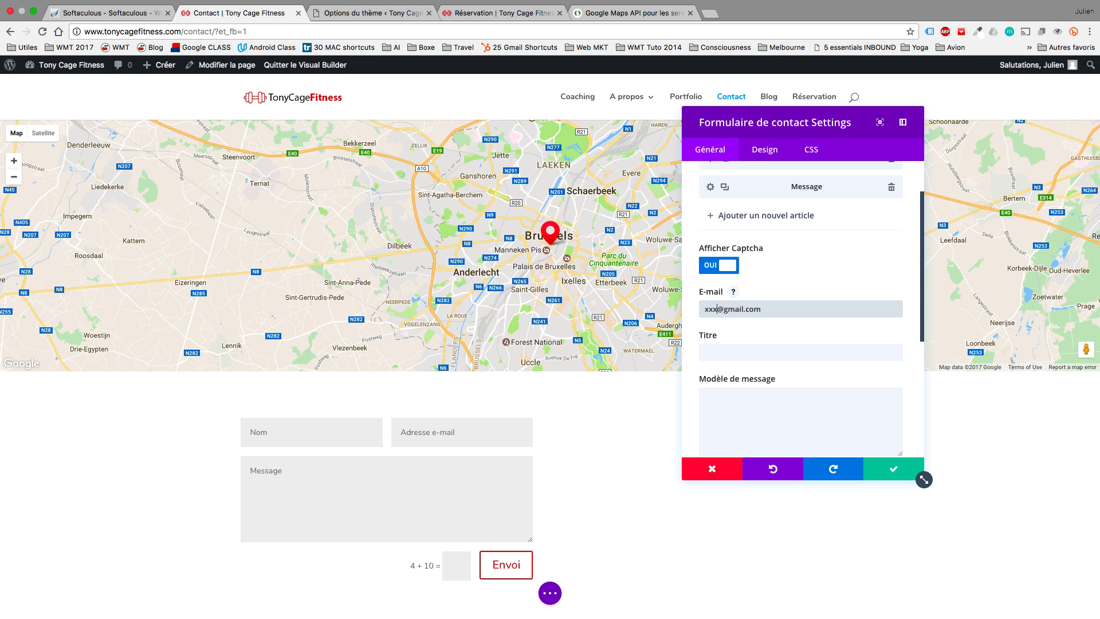
# Add a greeting message template, success text 'Message bien reçu, je vous recontacte au plus vite!', and hide the form on phones.
pyautogui.scroll(-1, 817, 280)
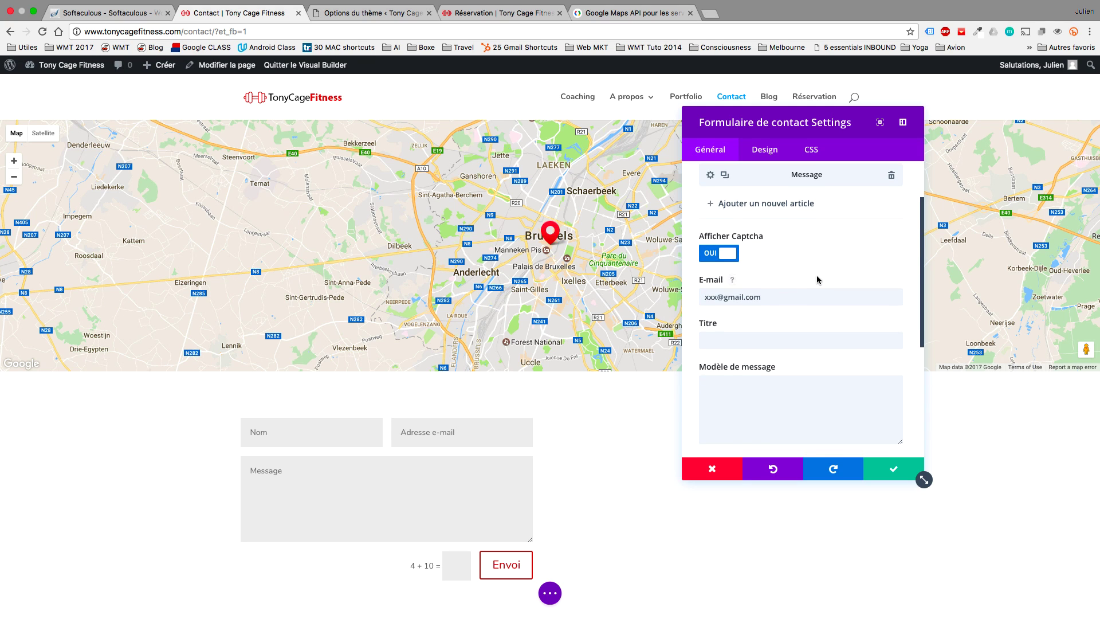
pyautogui.scroll(-3, 817, 278)
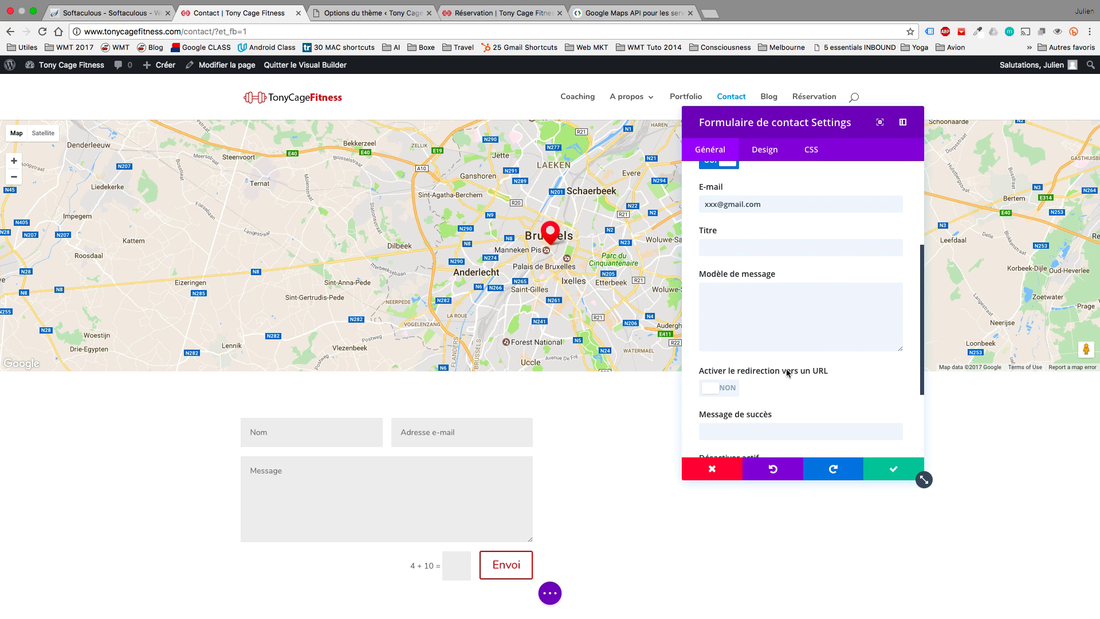
pyautogui.click(776, 311)
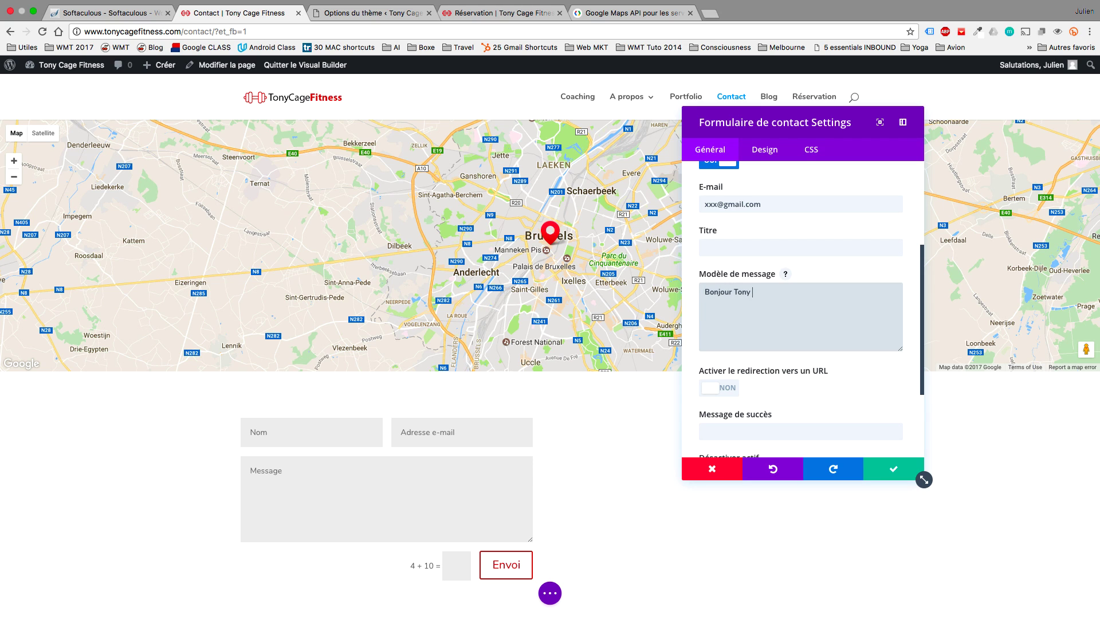
pyautogui.click(770, 426)
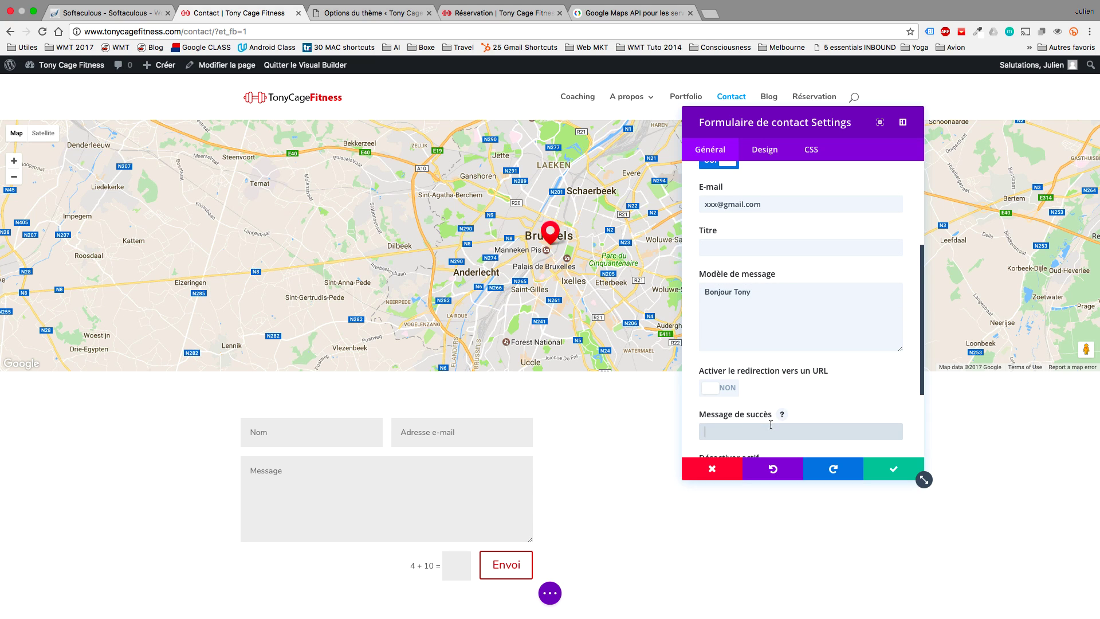
pyautogui.scroll(-3, 770, 425)
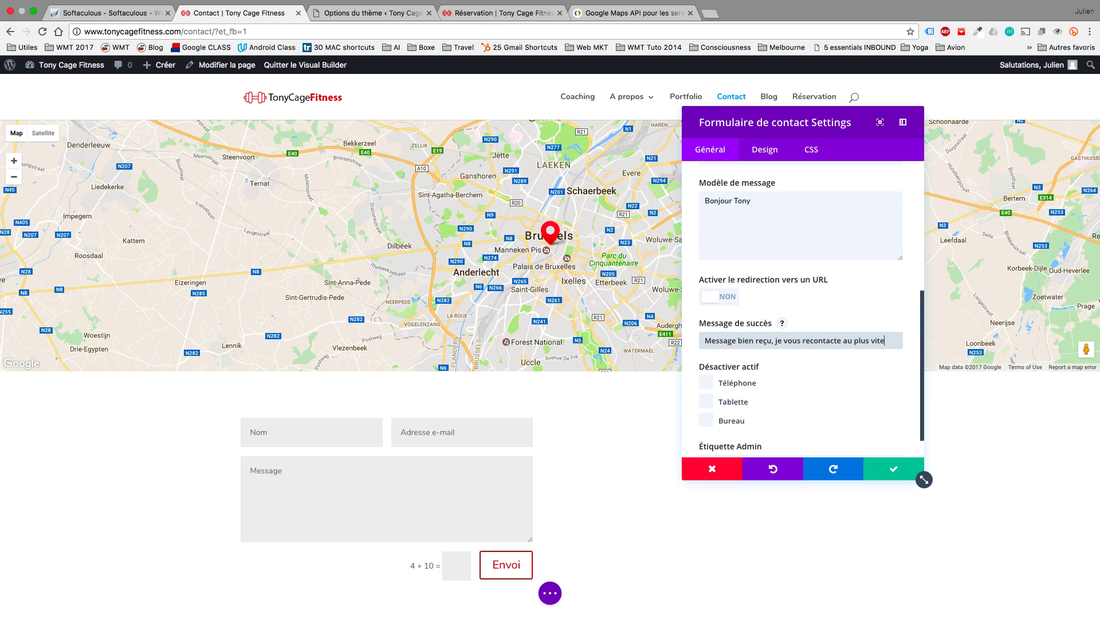
pyautogui.scroll(-1, 794, 372)
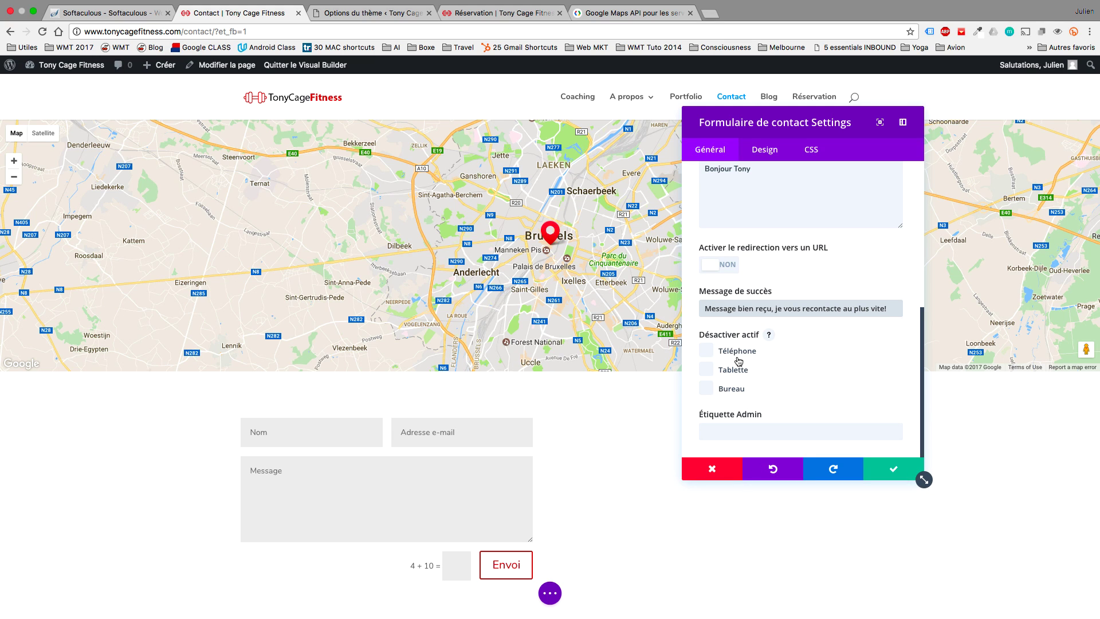
pyautogui.click(708, 352)
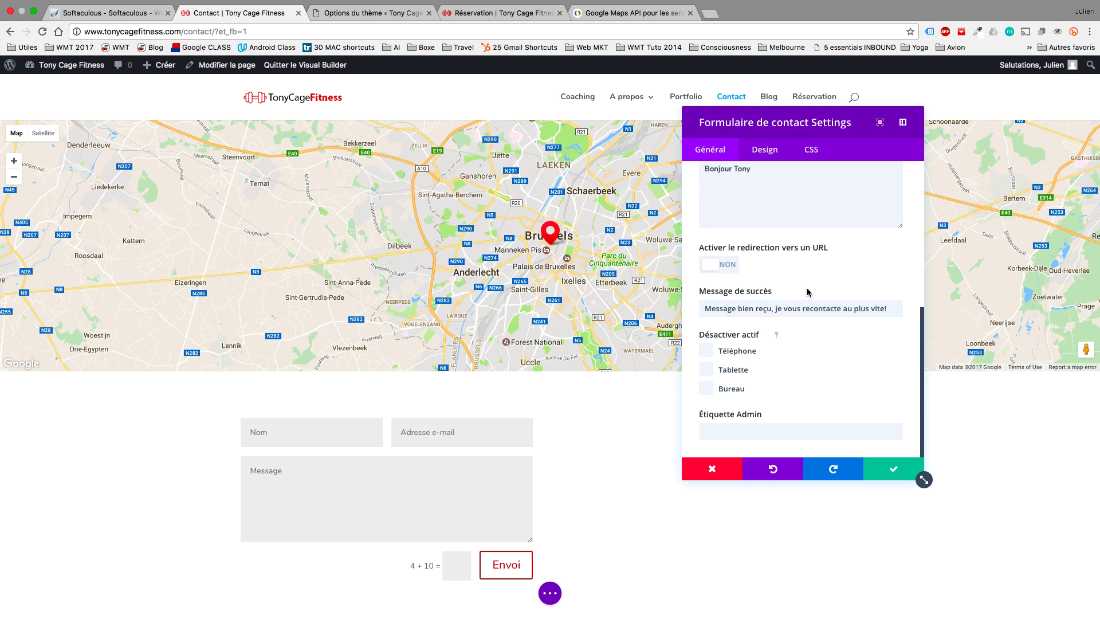
pyautogui.scroll(10, 708, 258)
# Keep the Name field as a Champ d'entrée input and save the contact form settings.
pyautogui.click(709, 190)
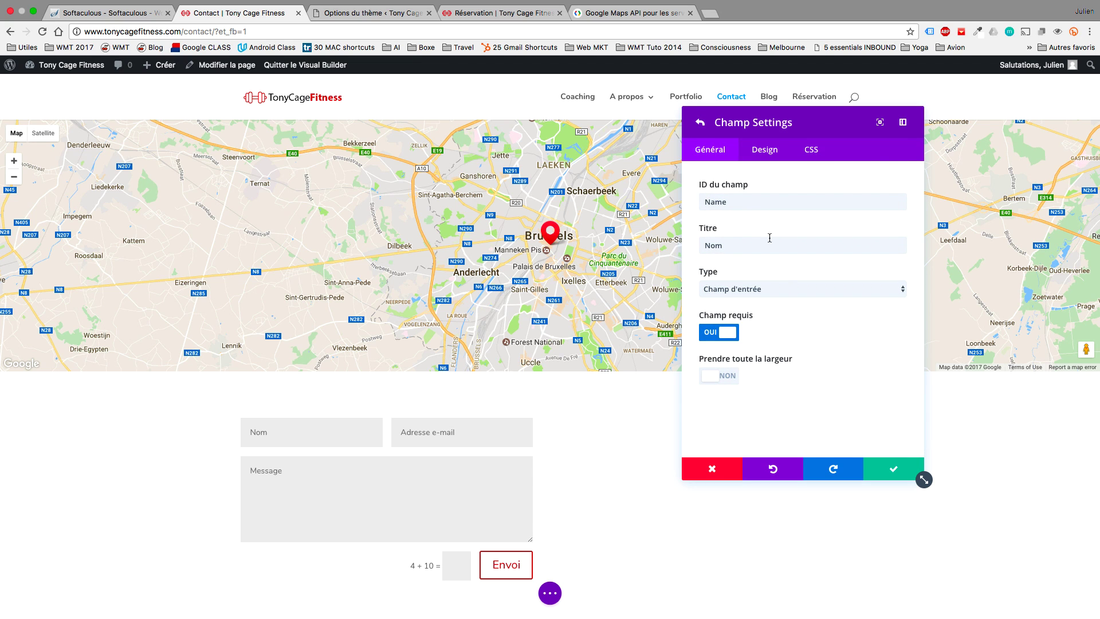
pyautogui.click(738, 291)
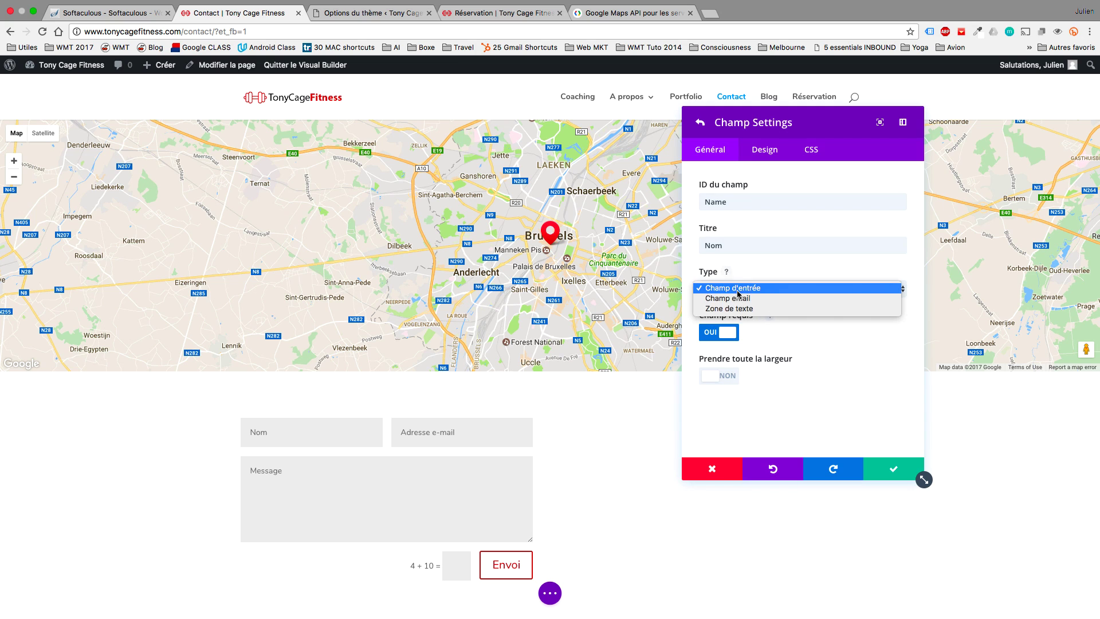
pyautogui.click(762, 279)
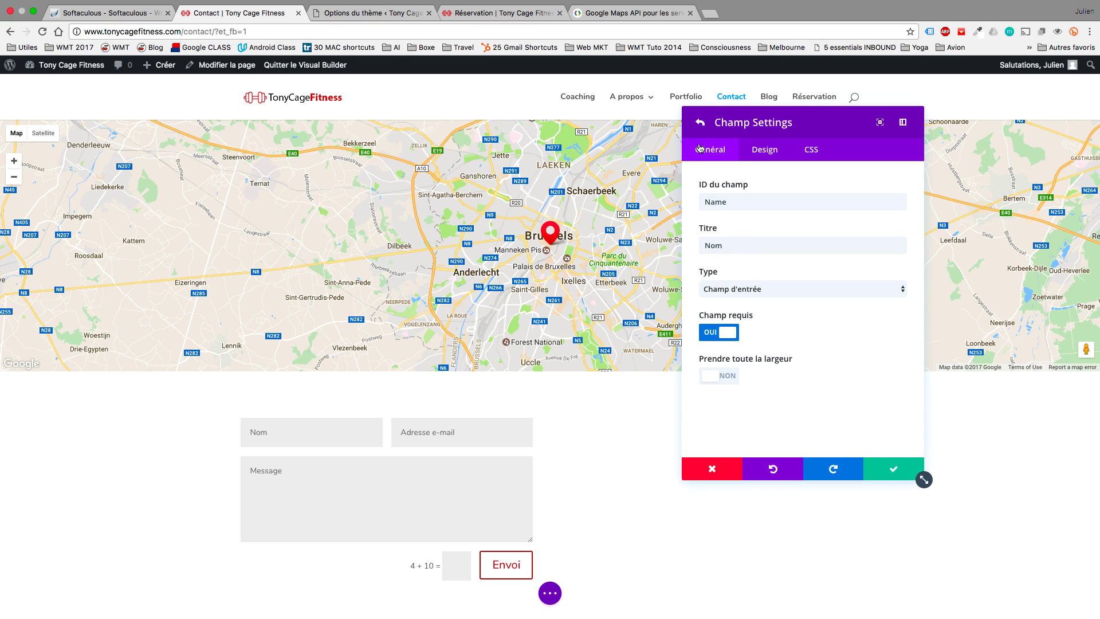
pyautogui.click(700, 123)
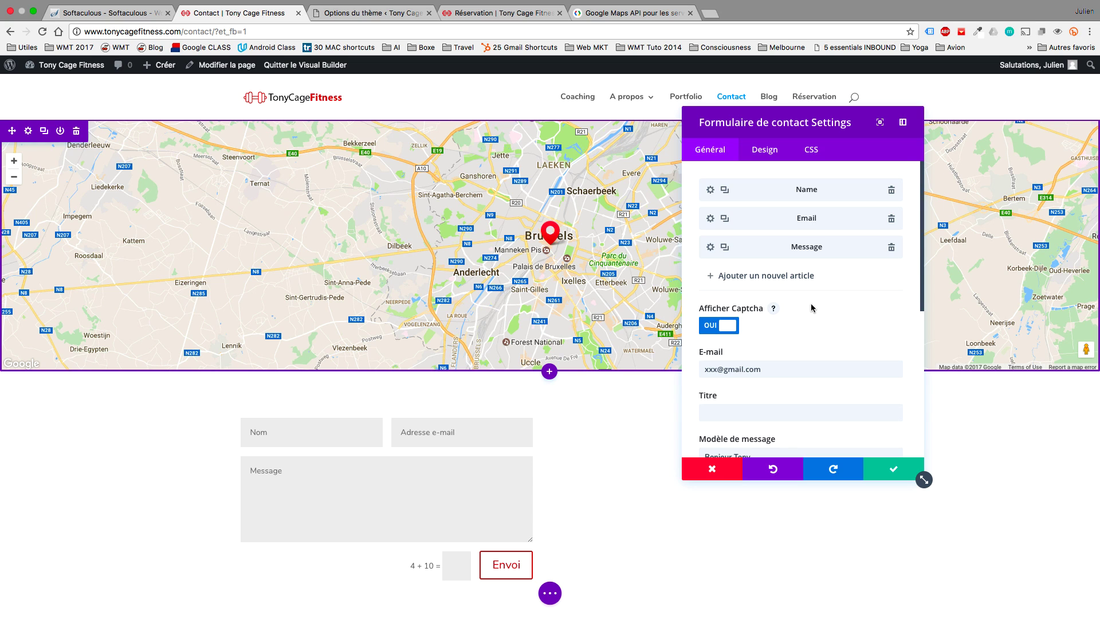
pyautogui.click(898, 468)
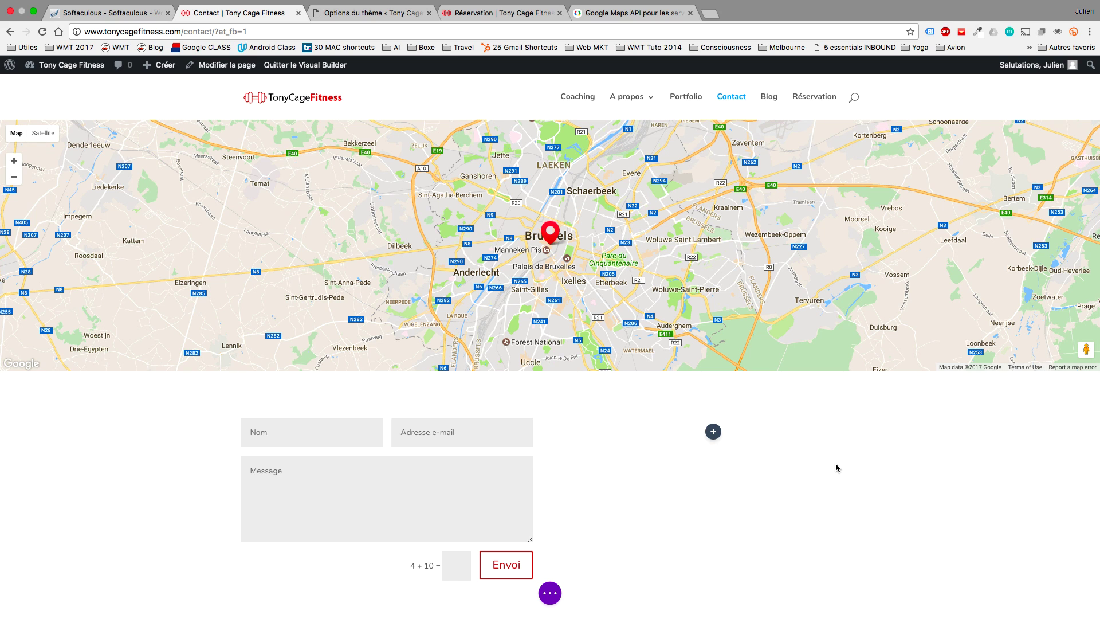
# Insert a call-to-action module beside the contact form with a white background.
pyautogui.click(713, 431)
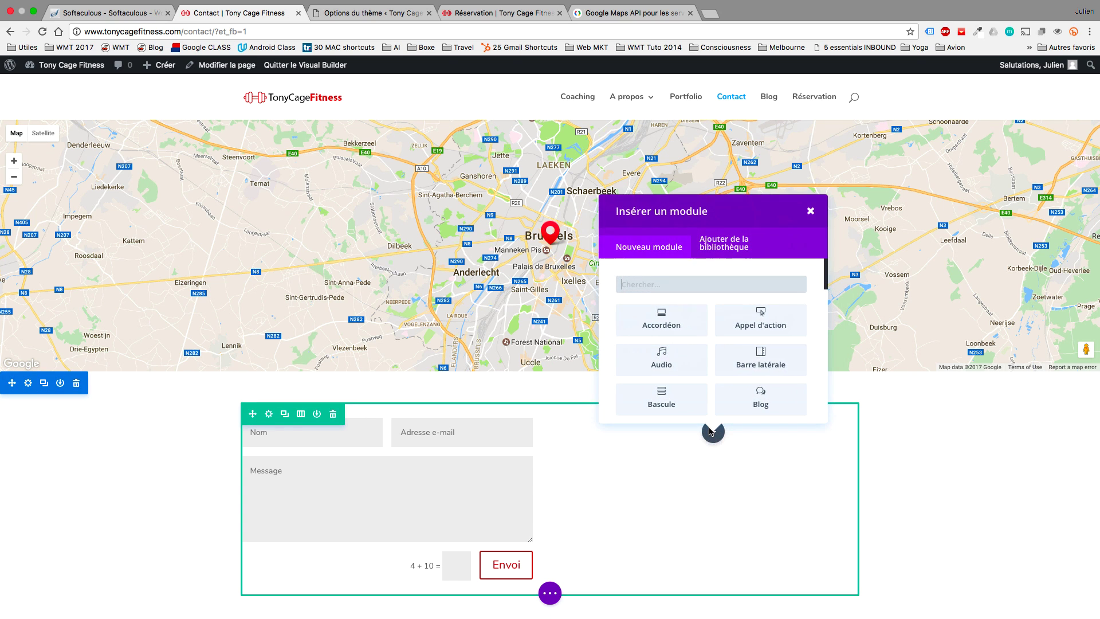
pyautogui.click(755, 324)
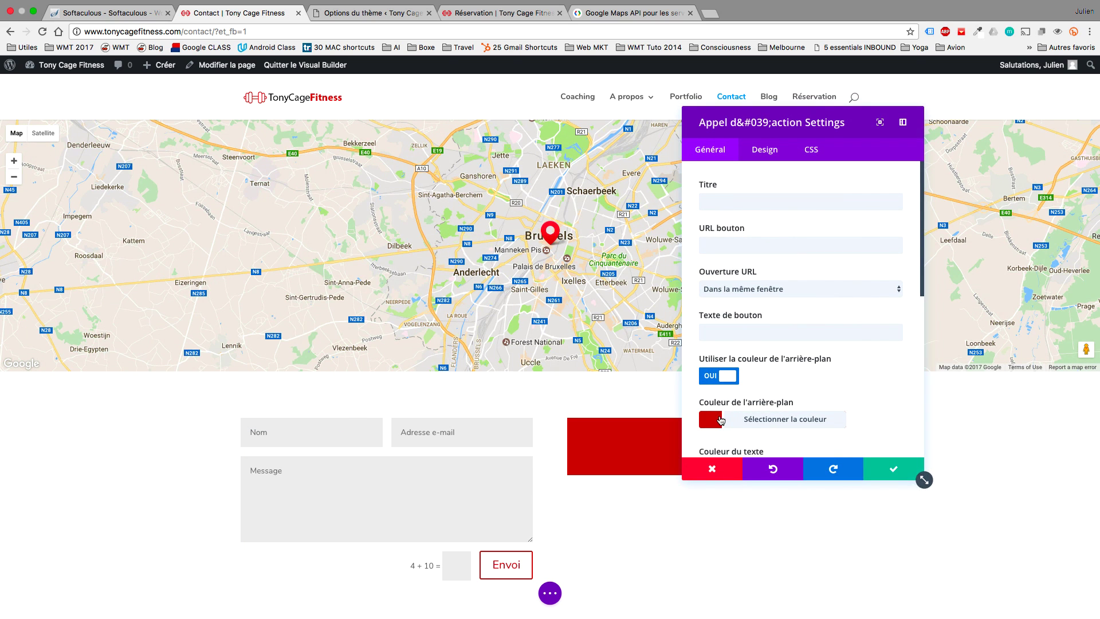
pyautogui.click(785, 419)
pyautogui.scroll(-3, 785, 395)
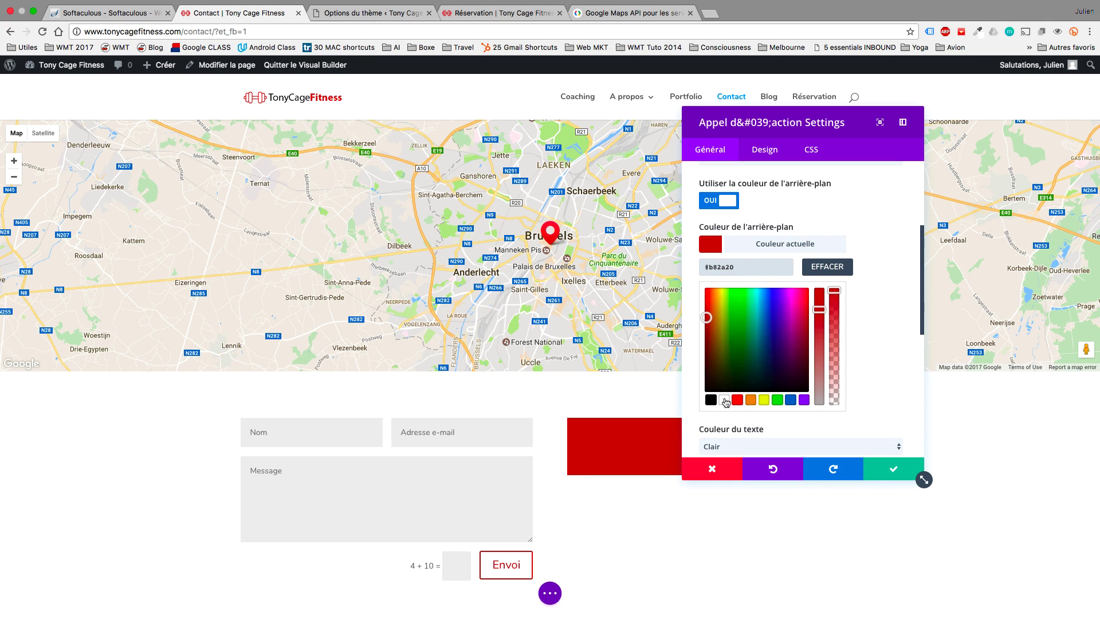
pyautogui.click(724, 400)
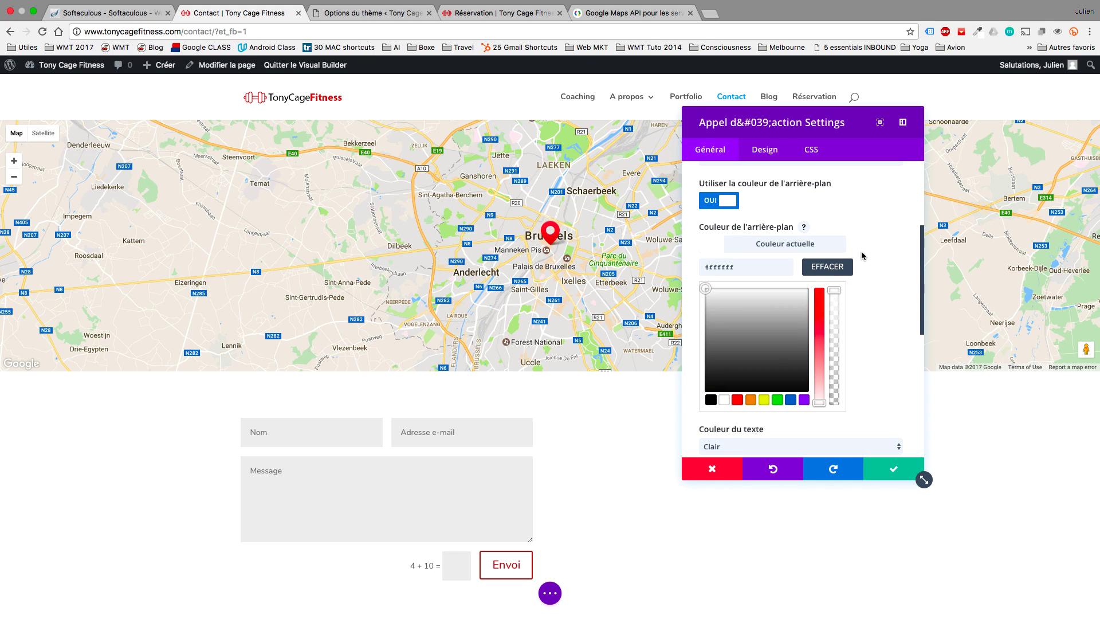
pyautogui.scroll(2, 870, 247)
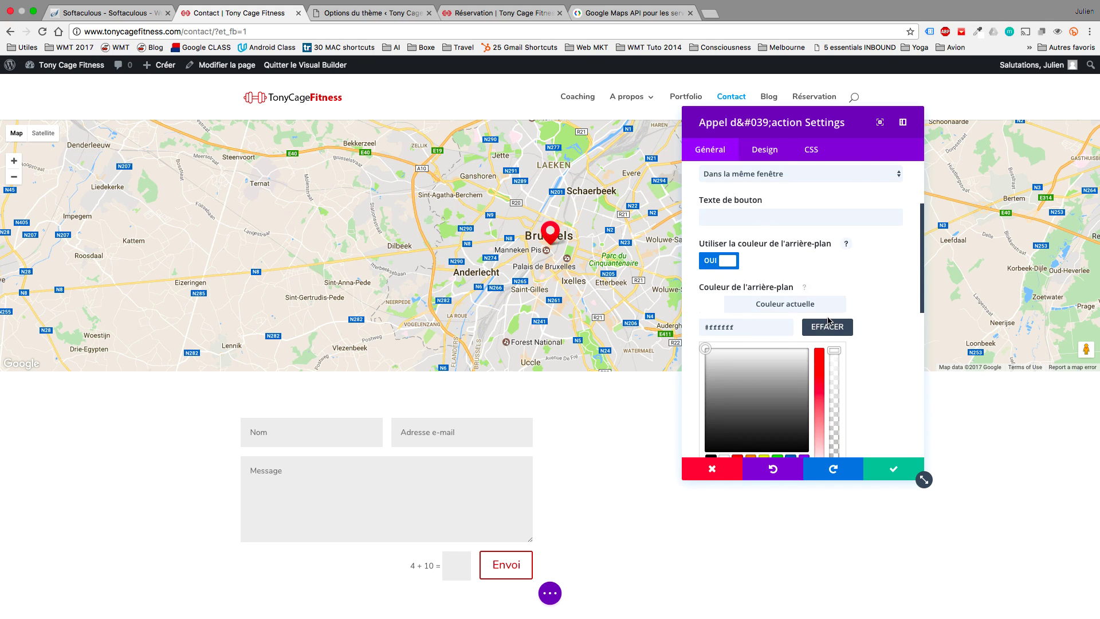
pyautogui.click(827, 325)
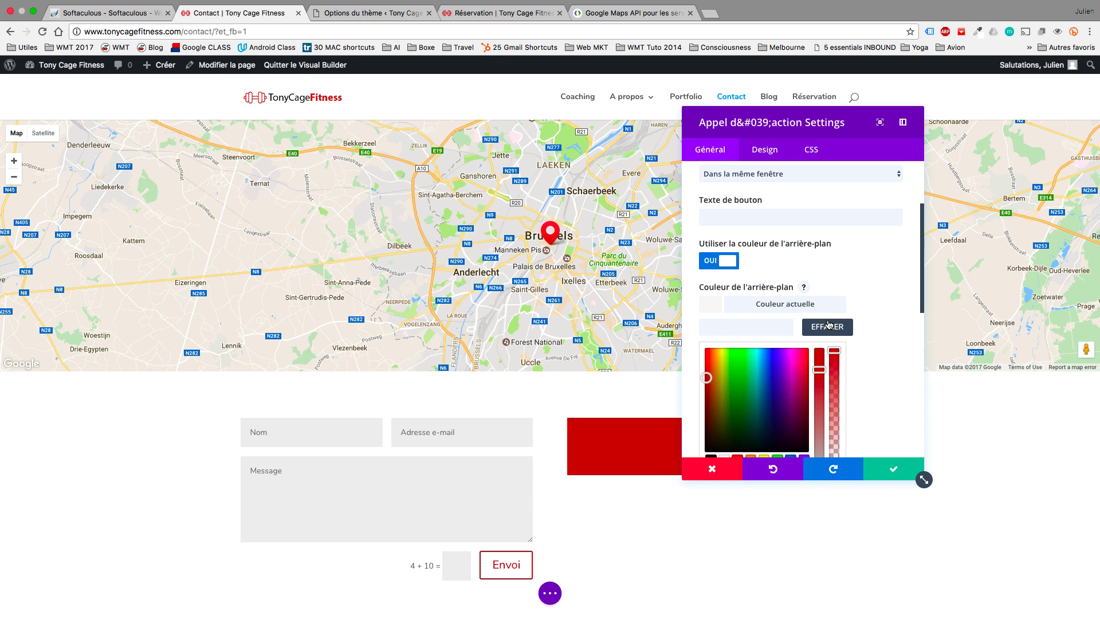
pyautogui.scroll(-2, 864, 298)
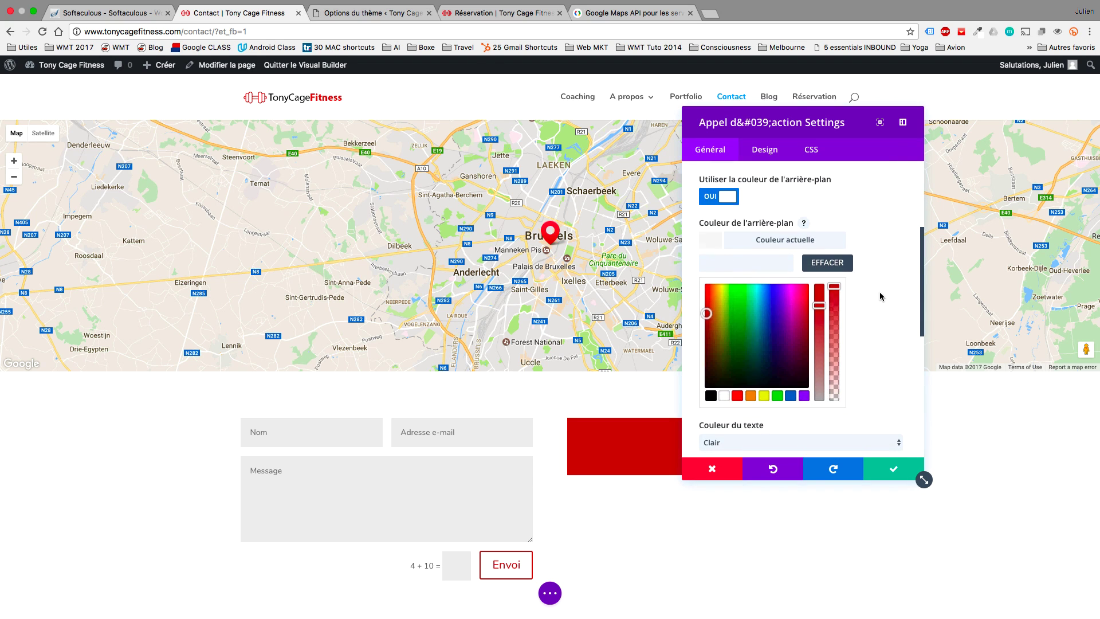
pyautogui.click(724, 392)
pyautogui.scroll(5, 858, 222)
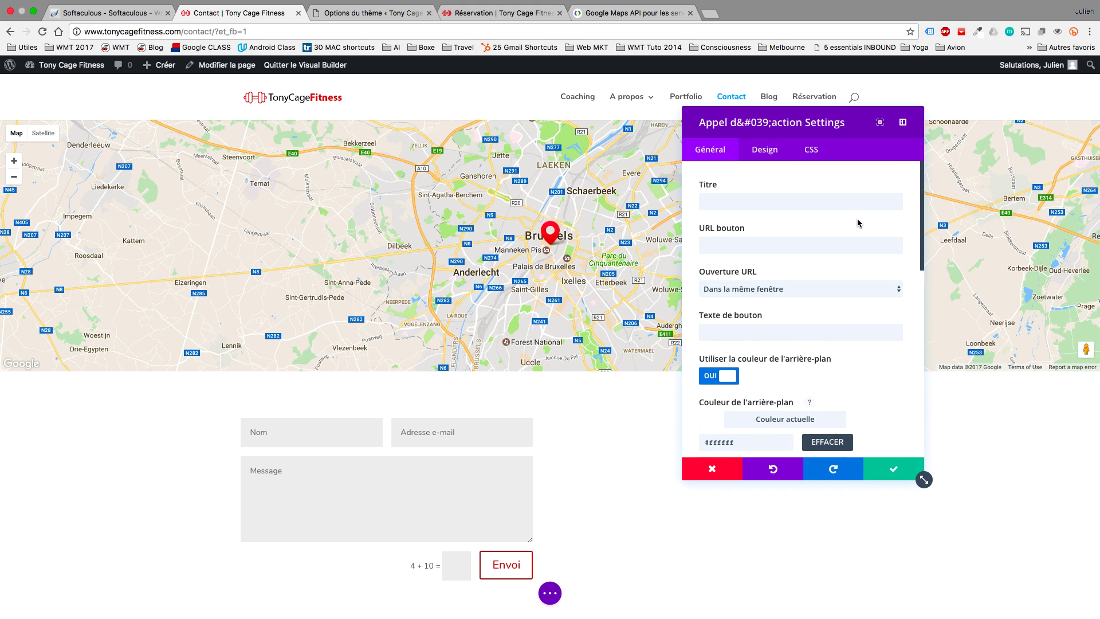
# Title it 'Horaires de cours', use dark text, paste the four-line class schedule, and save.
pyautogui.click(775, 198)
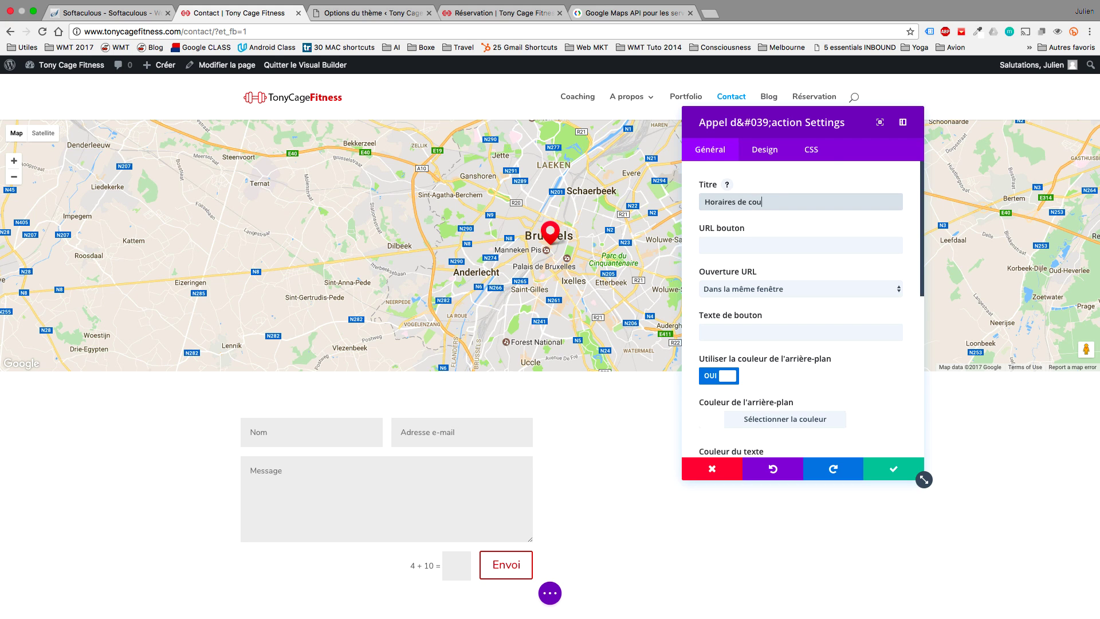
pyautogui.moveTo(858, 121); pyautogui.dragTo(442, 130)
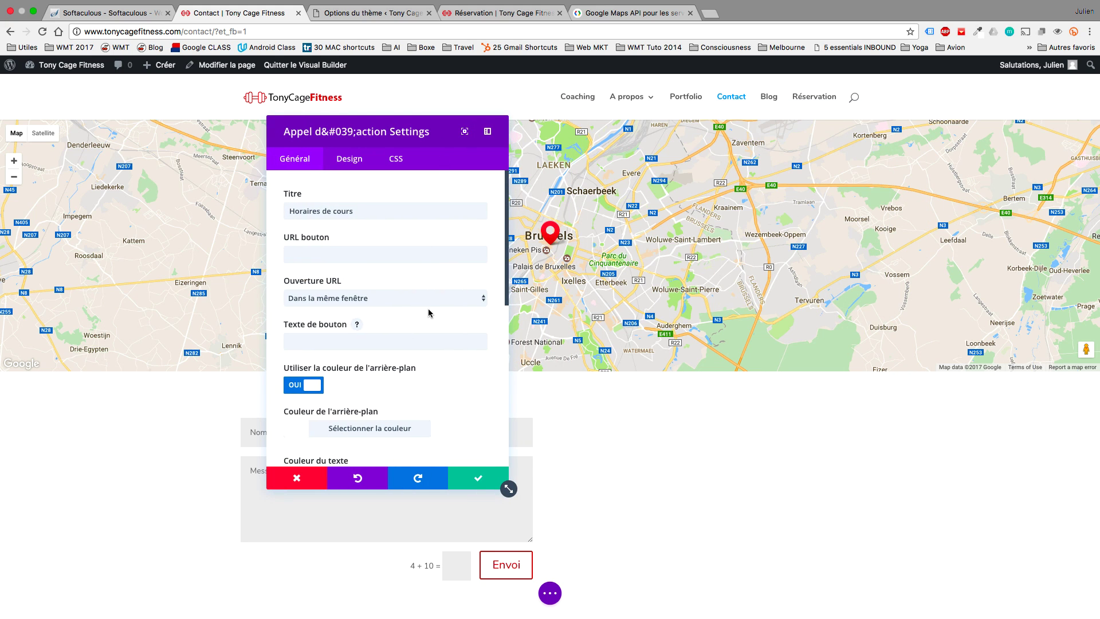
pyautogui.scroll(-1, 428, 313)
pyautogui.scroll(-5, 428, 312)
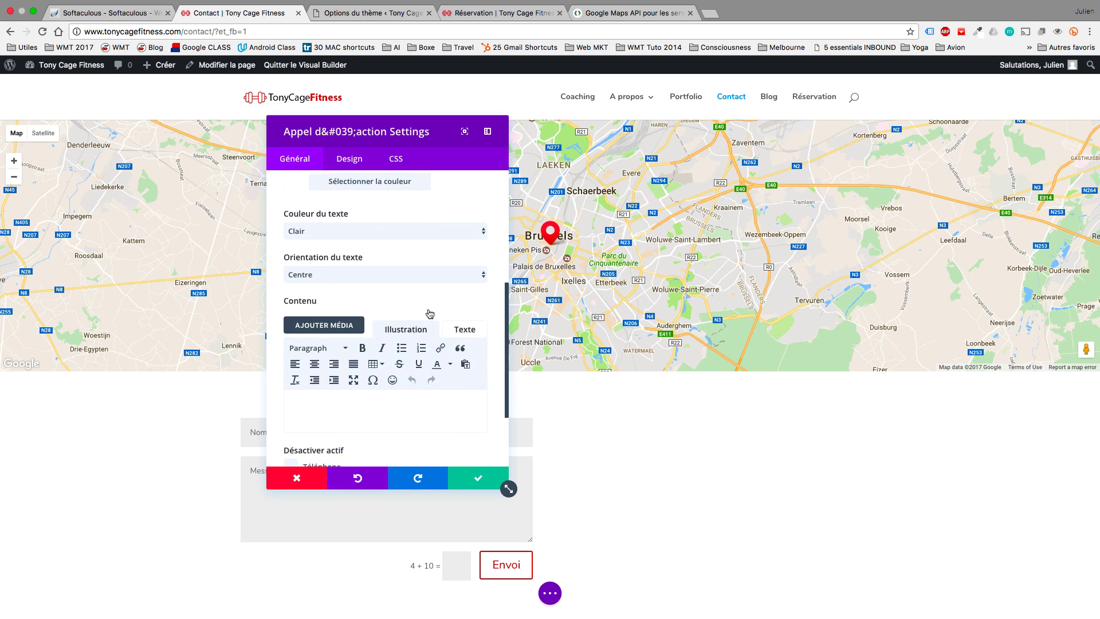
pyautogui.click(340, 196)
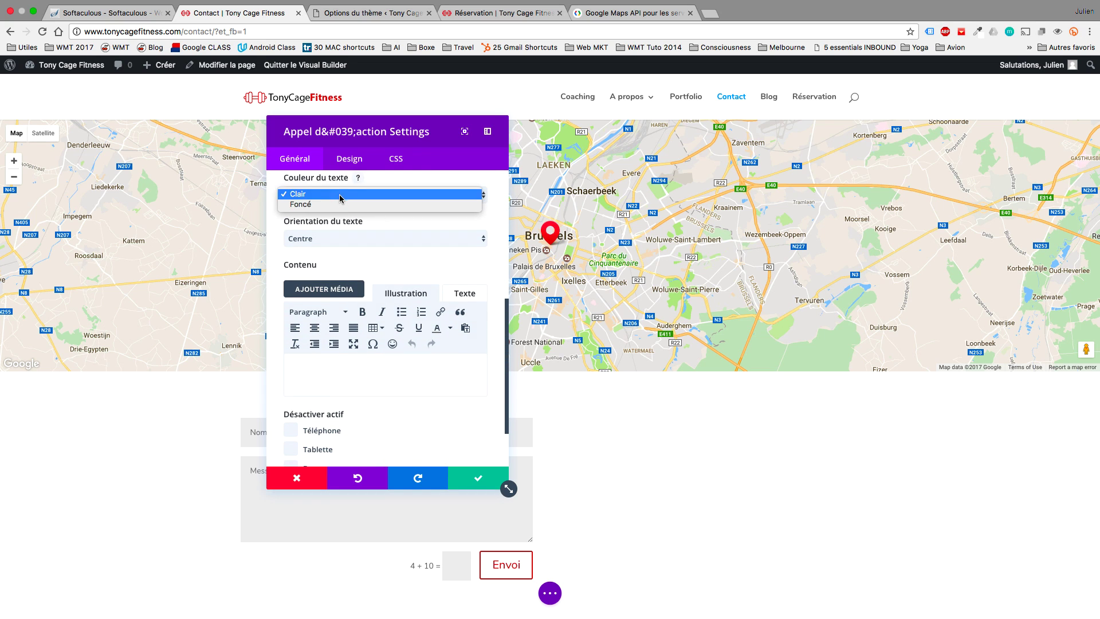
pyautogui.click(340, 204)
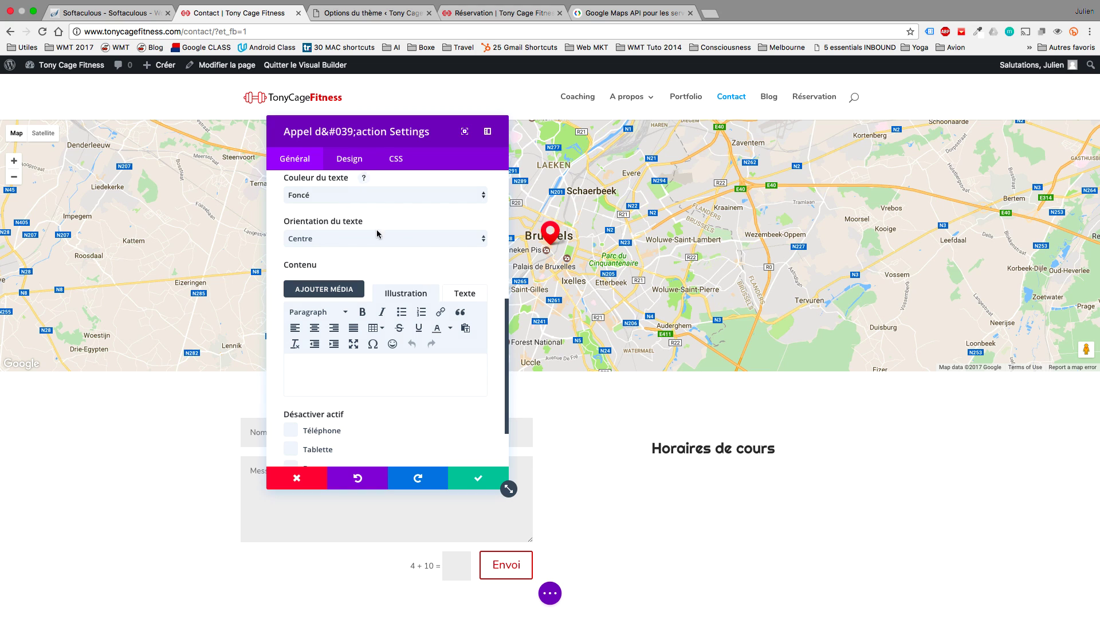
pyautogui.write('Il y a des cours chaque jour Cours débutant: de 9 à 11h Cours avancé: 11h30 à 12h30 et 18 à 20h Cours Pro : 14h à 17h')
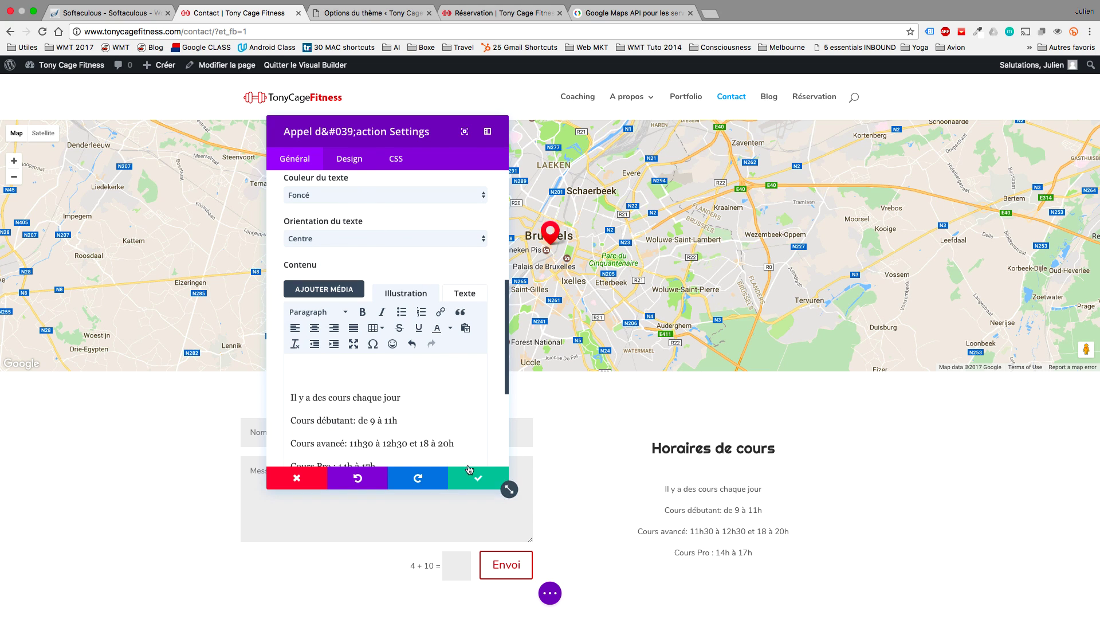
pyautogui.click(484, 479)
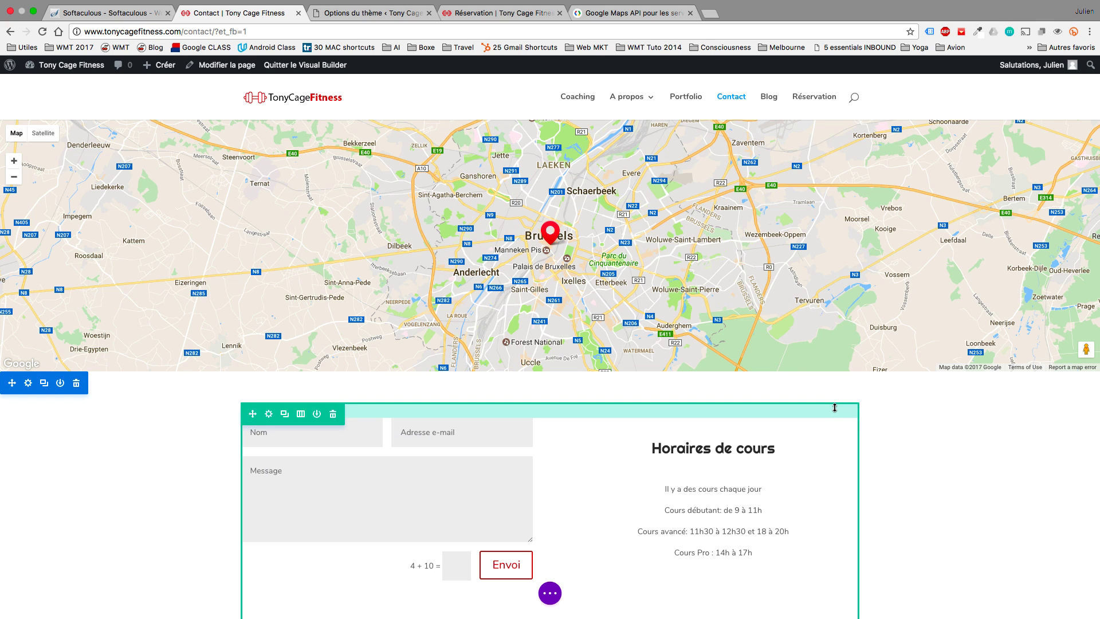
# Set the schedule module's top margin to 0px in its design settings and save.
pyautogui.moveTo(704, 446)
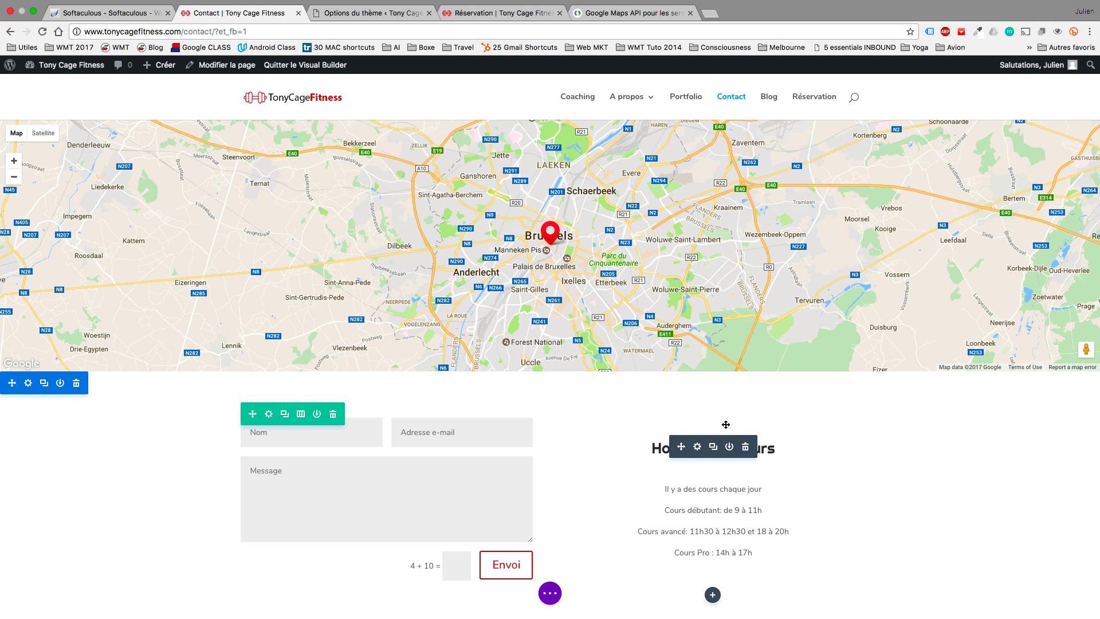
pyautogui.click(697, 446)
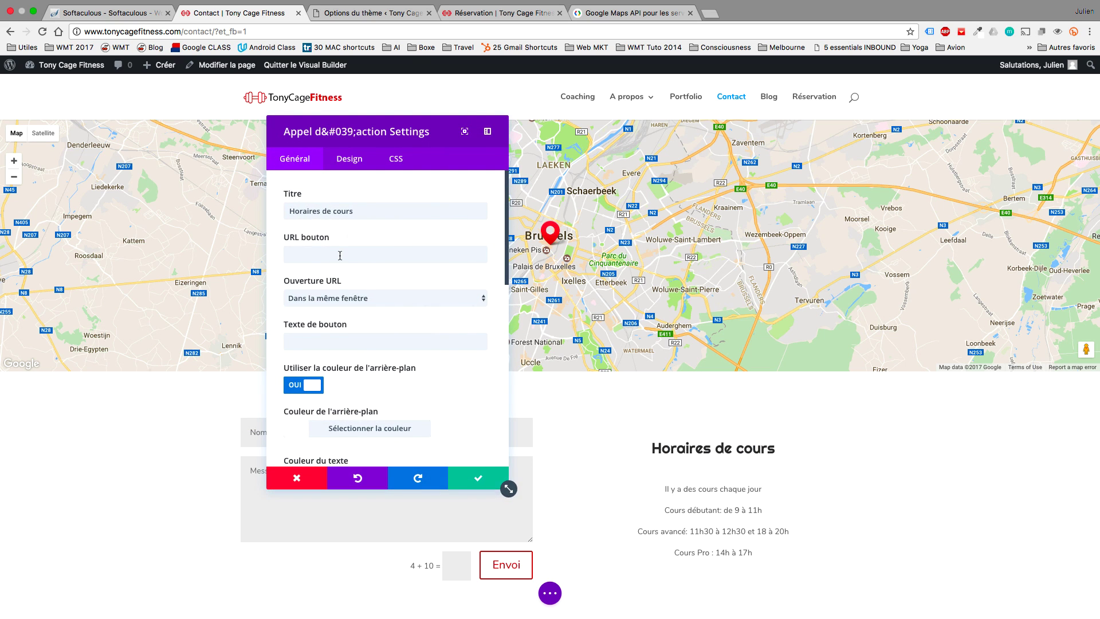
pyautogui.scroll(-5, 340, 256)
pyautogui.scroll(-5, 340, 255)
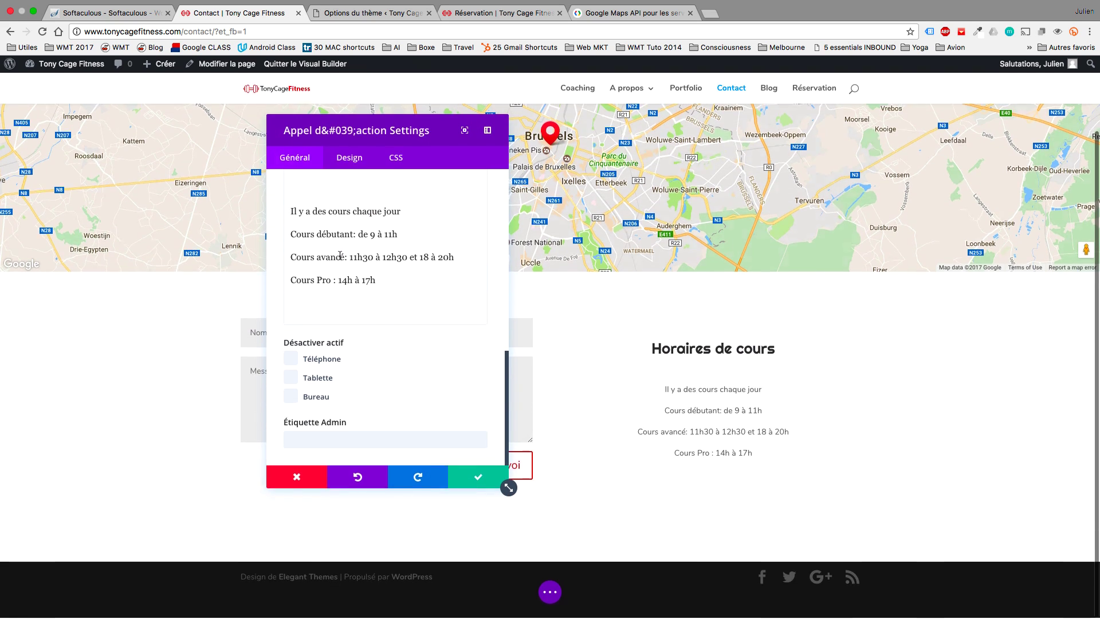
pyautogui.click(350, 160)
pyautogui.scroll(-5, 380, 356)
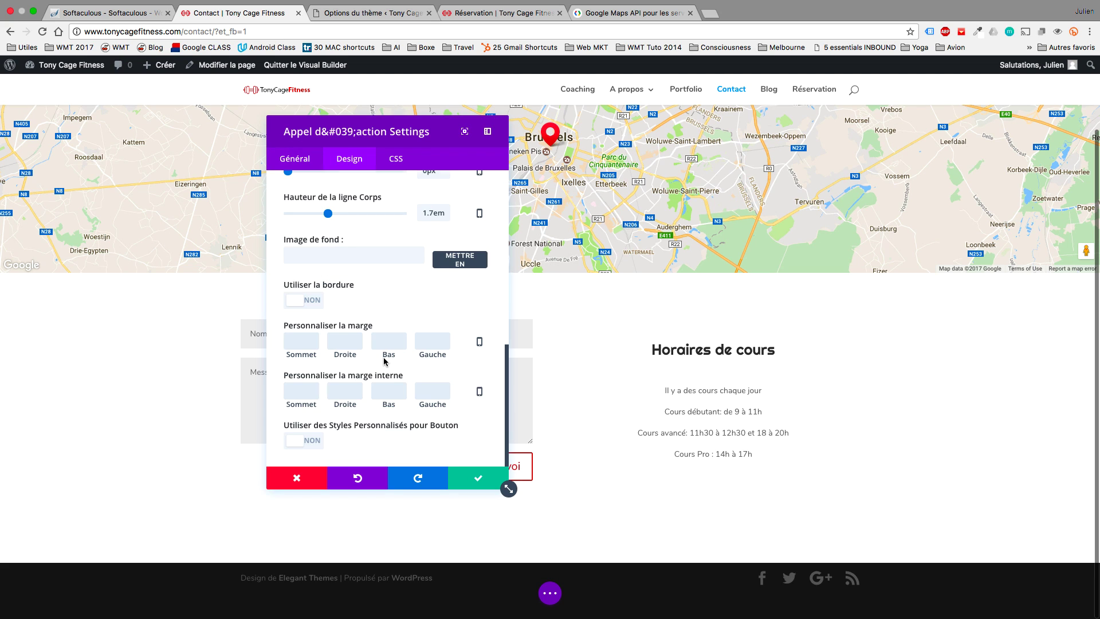
pyautogui.click(309, 340)
pyautogui.write('0')
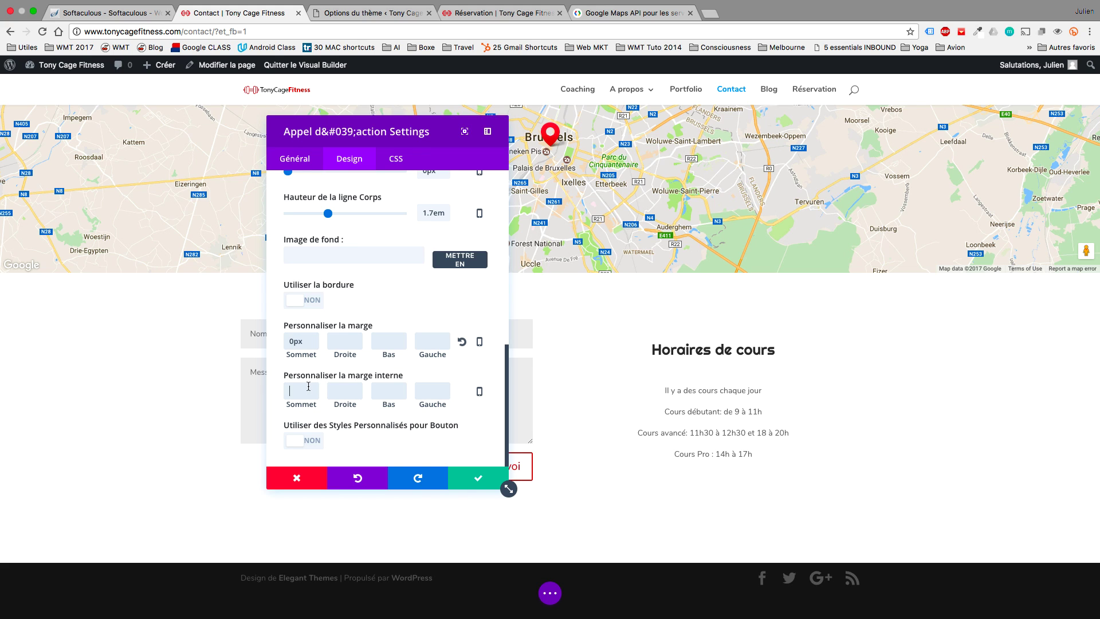
pyautogui.write('0')
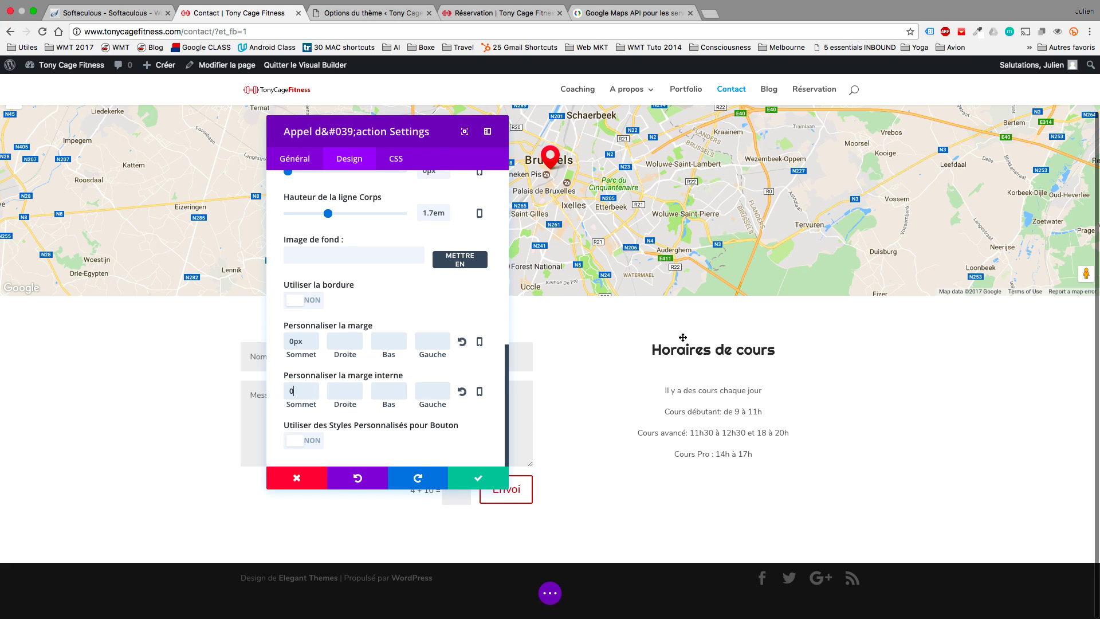
pyautogui.click(469, 480)
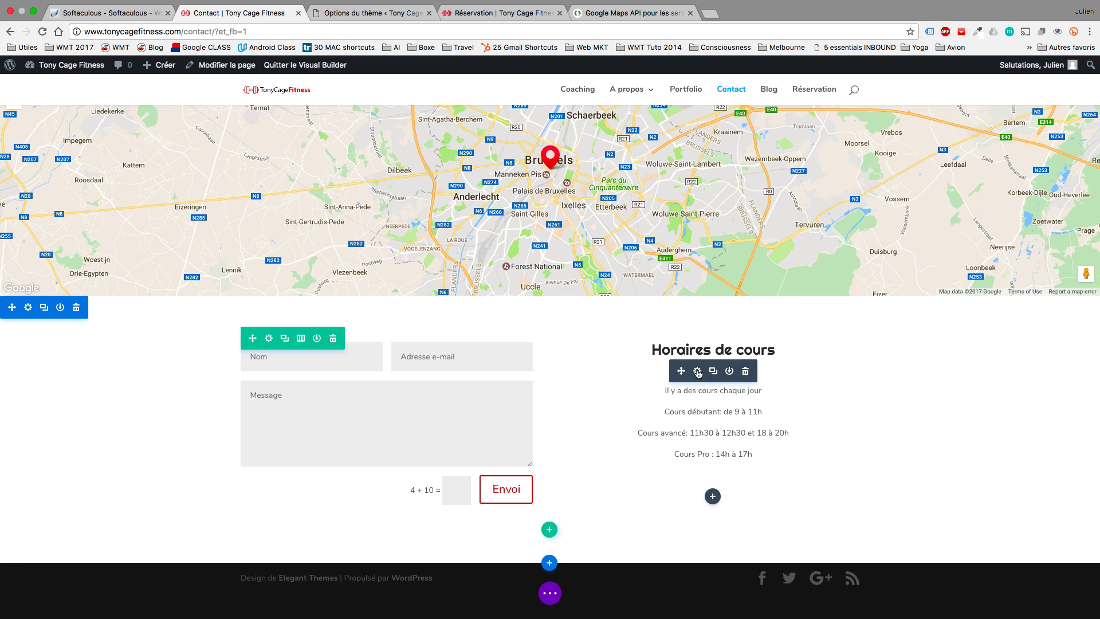
# Swap the schedule into the left column and the form right, then add the saved 'Réserver votre Coaching' section below.
pyautogui.moveTo(680, 373); pyautogui.dragTo(273, 348)
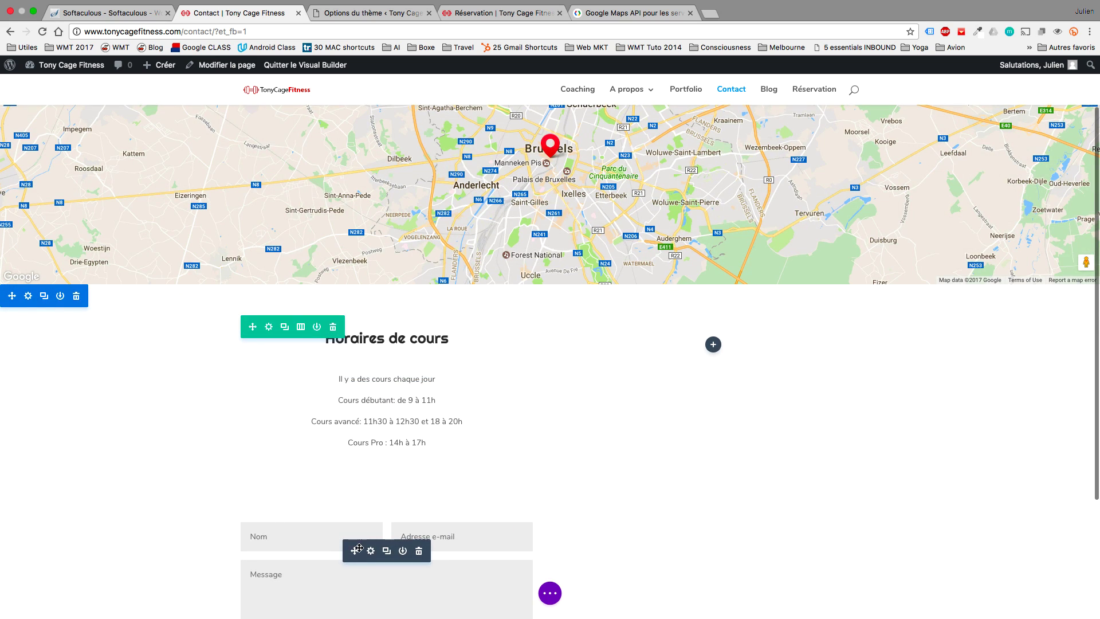
pyautogui.moveTo(547, 422); pyautogui.dragTo(734, 332)
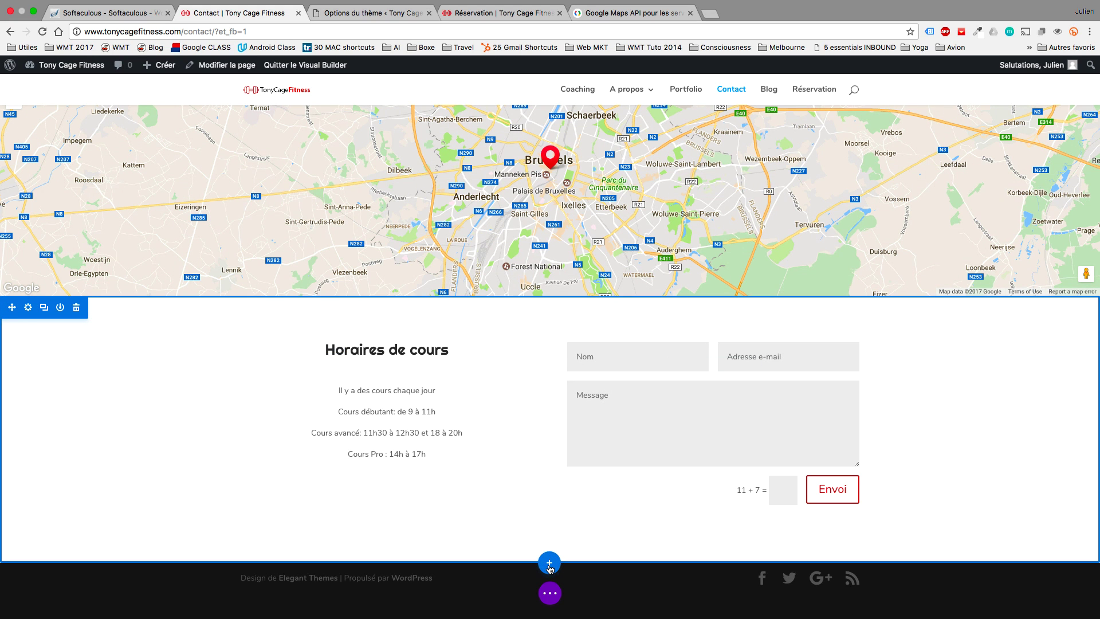
pyautogui.click(548, 563)
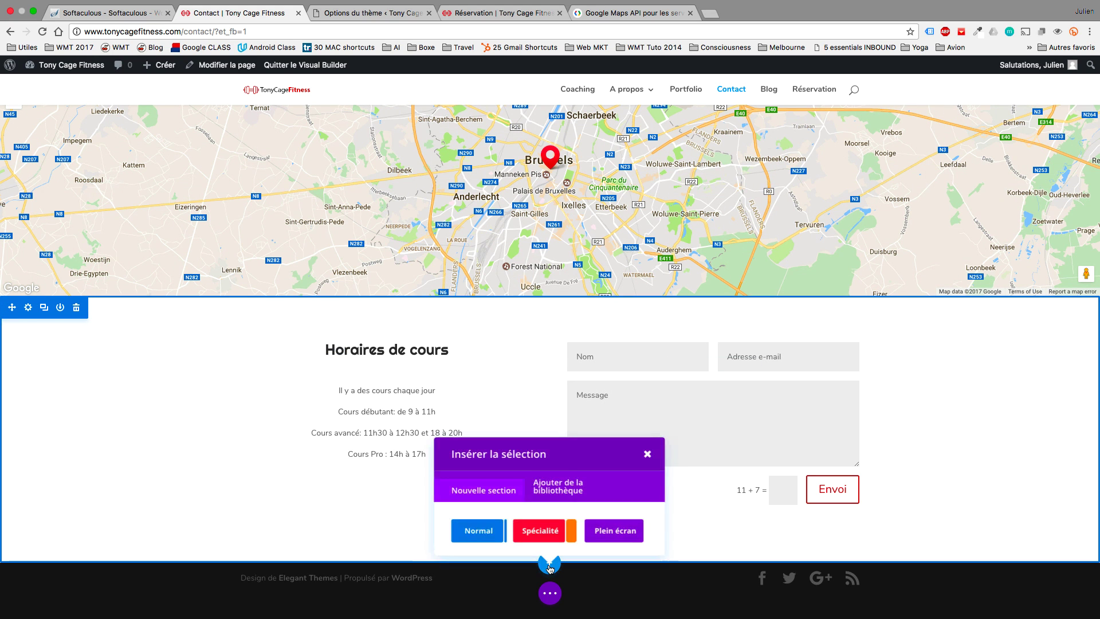
pyautogui.click(555, 502)
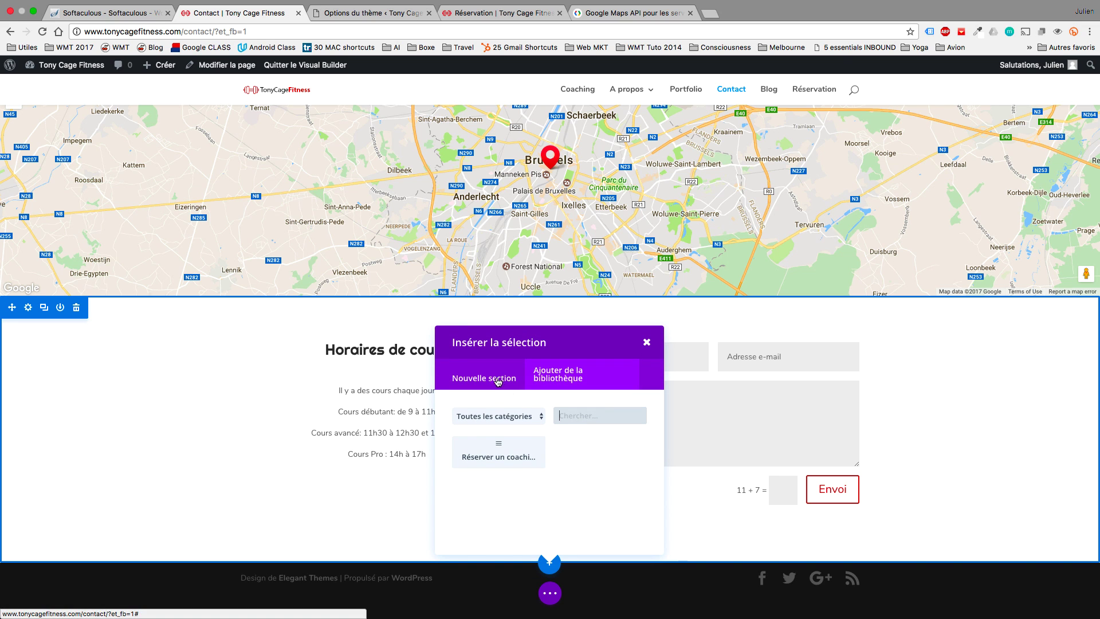
pyautogui.click(509, 456)
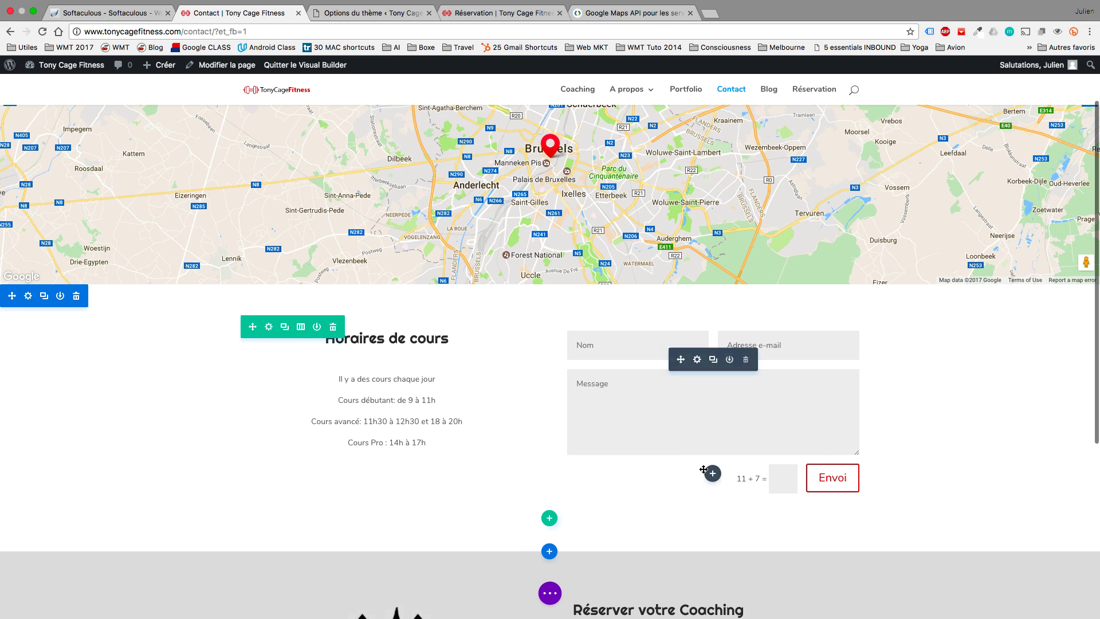
# Zero the bottom padding of the booking and contact sections and set the contact section's top padding to 20px.
pyautogui.scroll(-5, 703, 469)
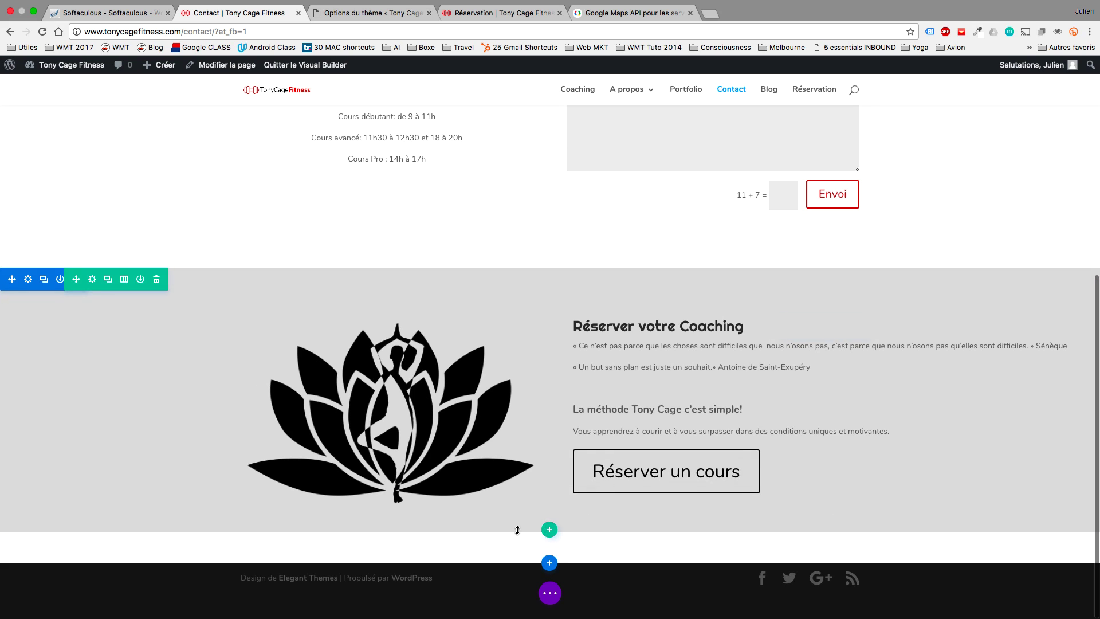
pyautogui.moveTo(499, 560); pyautogui.dragTo(502, 522)
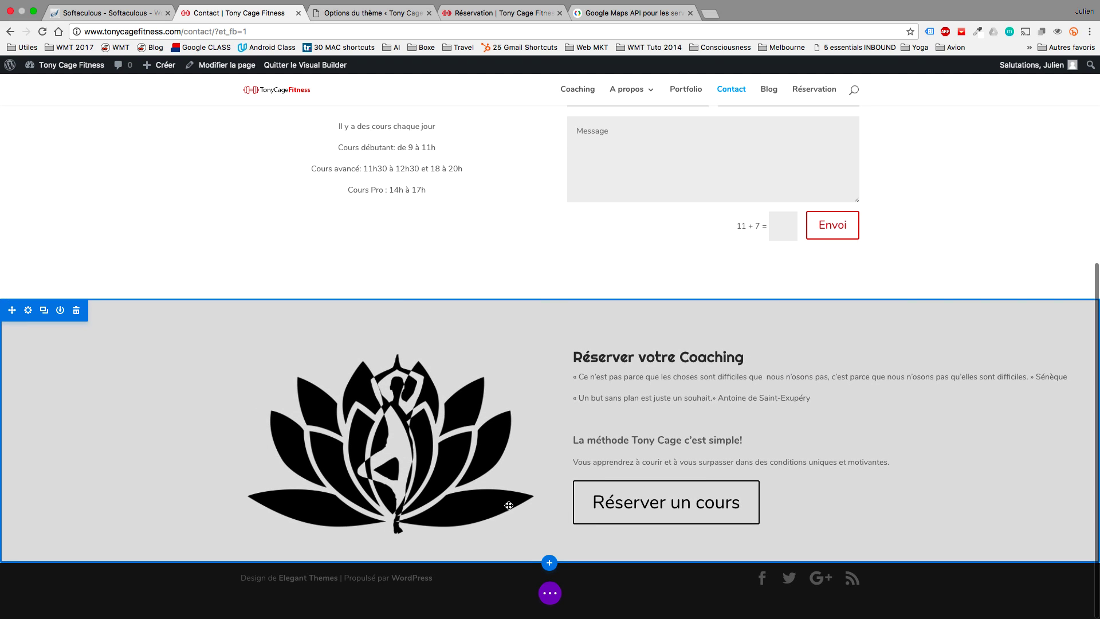
pyautogui.scroll(5, 980, 275)
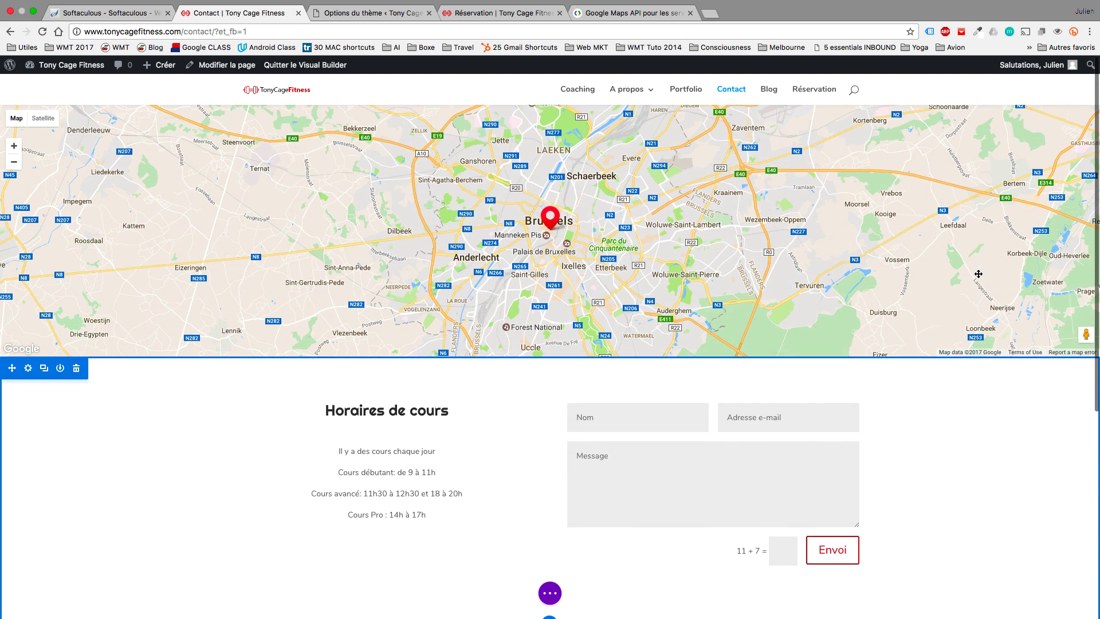
pyautogui.scroll(-1, 624, 396)
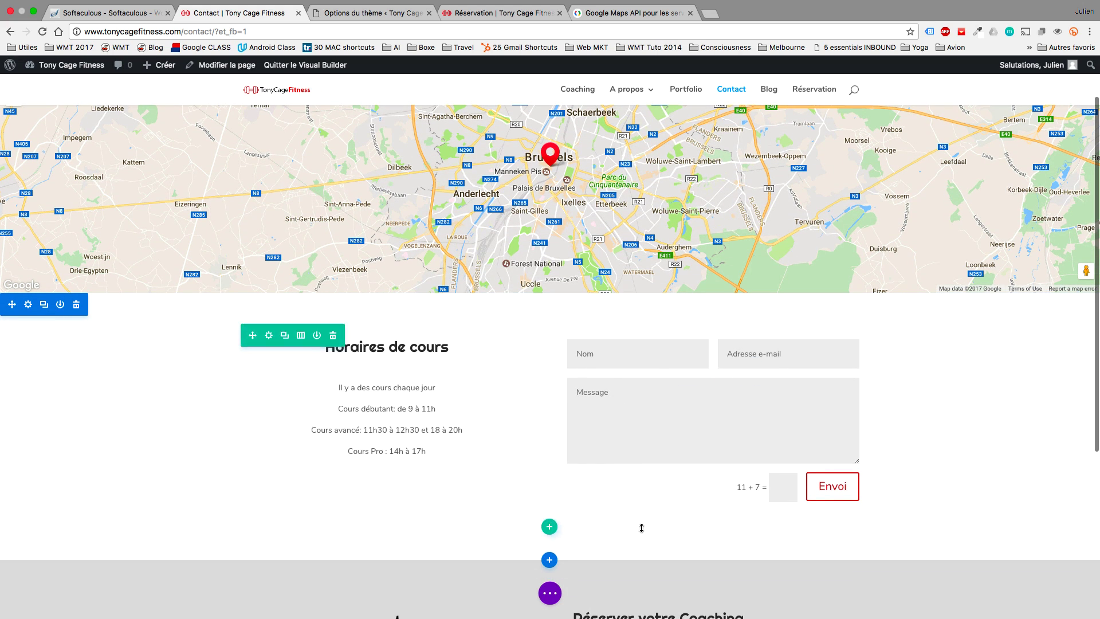
pyautogui.moveTo(639, 550); pyautogui.dragTo(641, 520)
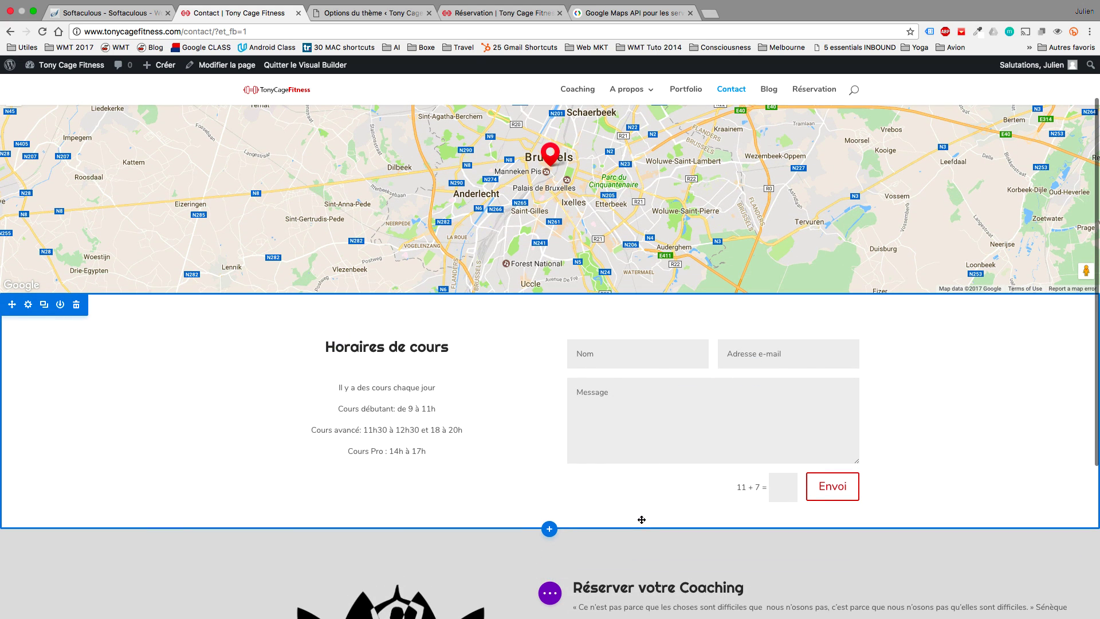
pyautogui.scroll(1, 982, 380)
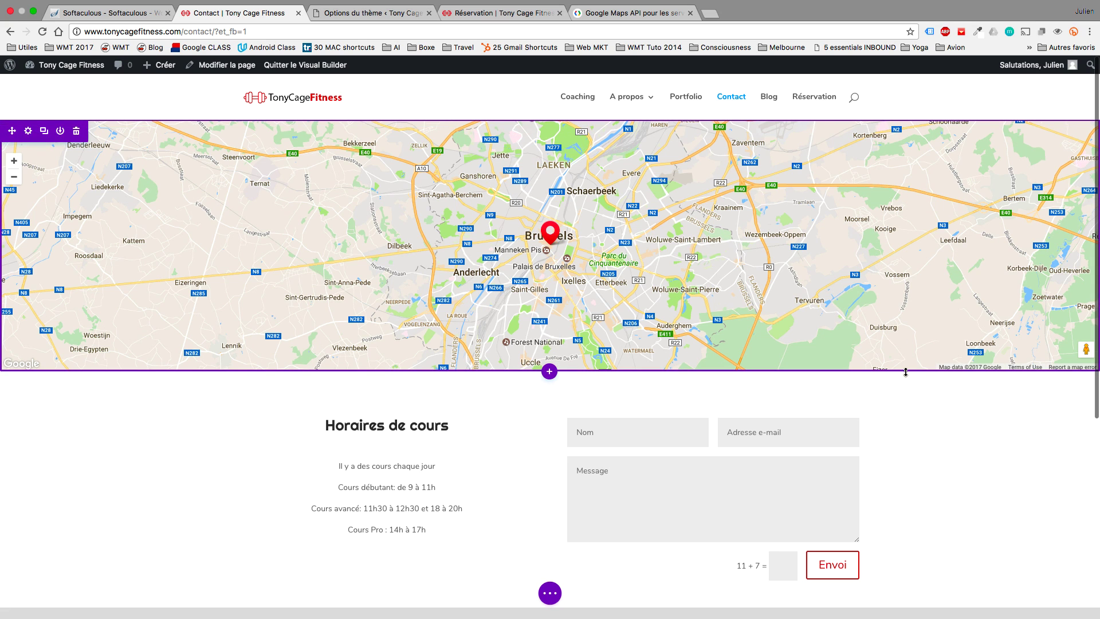
pyautogui.moveTo(903, 402); pyautogui.dragTo(905, 382)
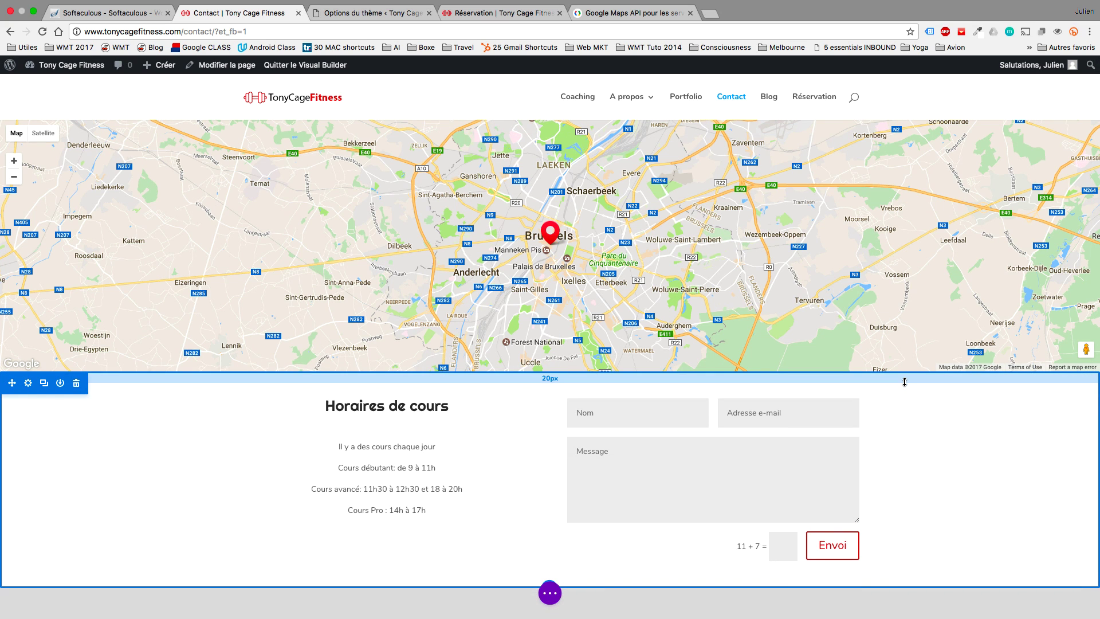
pyautogui.scroll(-3, 937, 439)
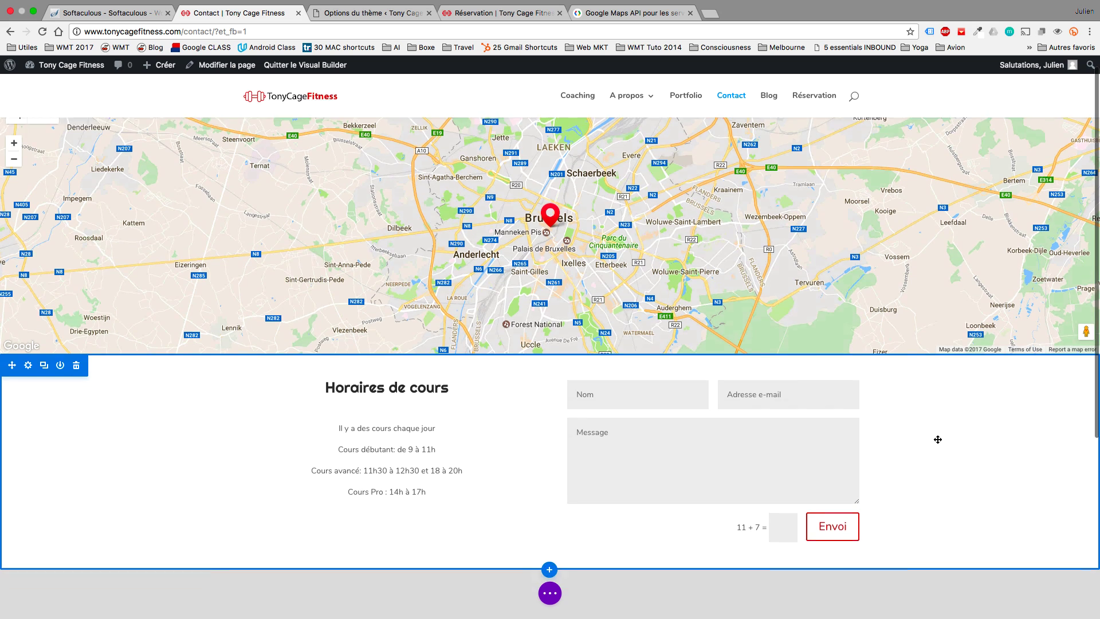
pyautogui.scroll(-4, 938, 440)
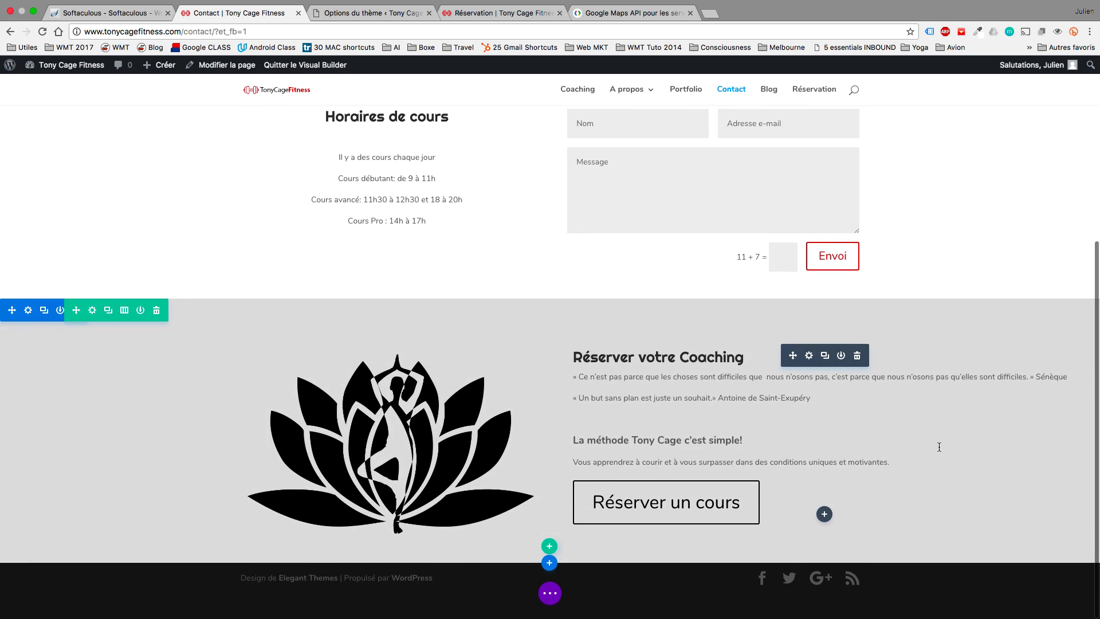
pyautogui.scroll(1, 691, 434)
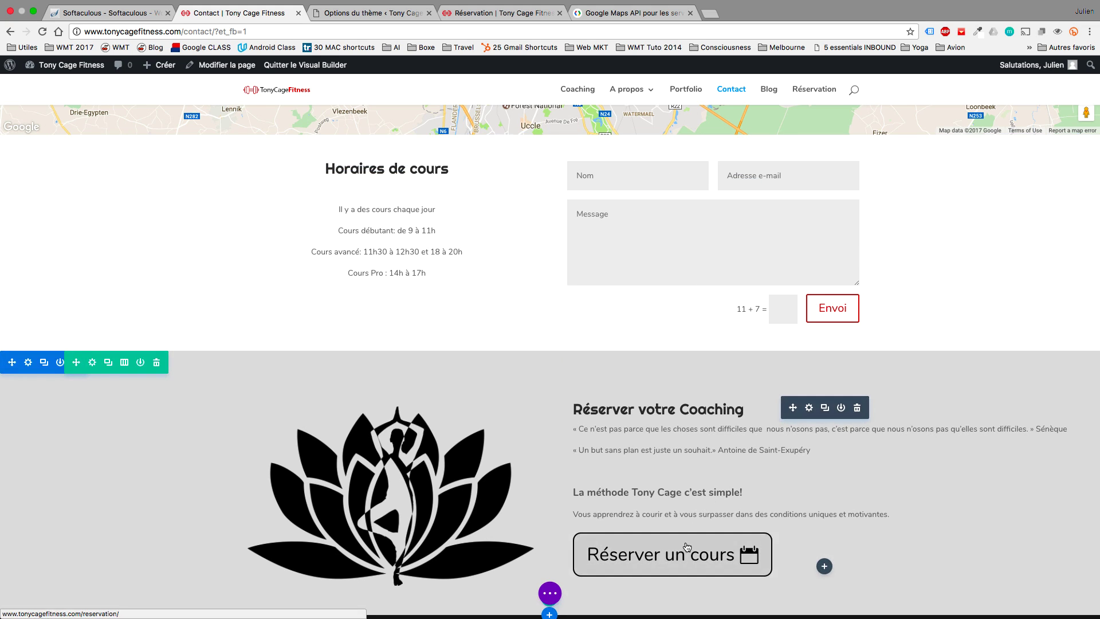
pyautogui.scroll(1, 980, 326)
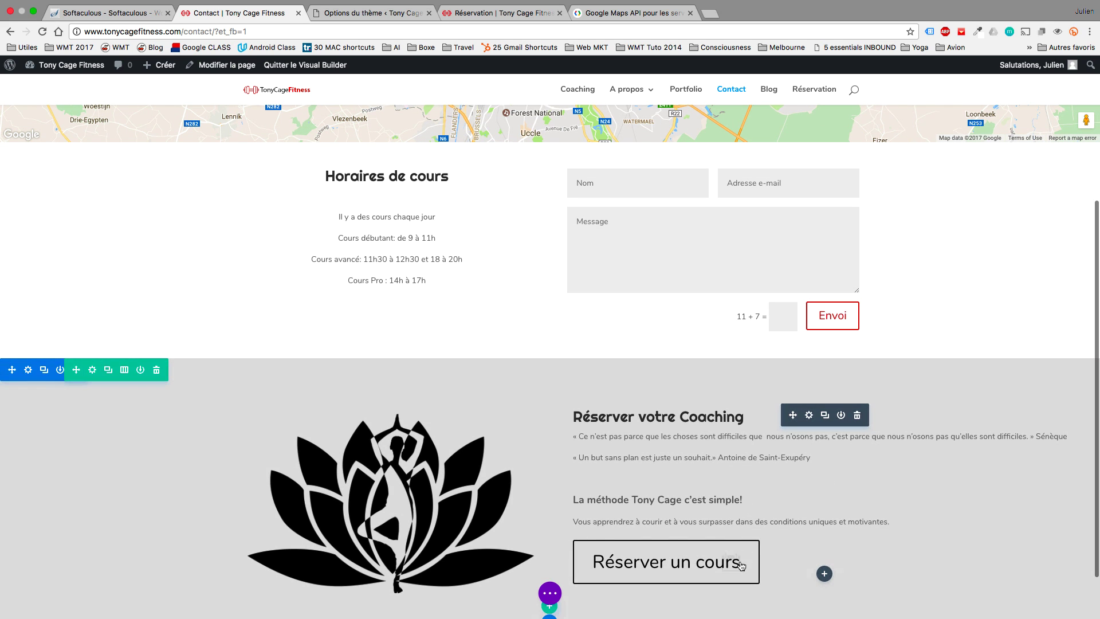
pyautogui.scroll(5, 763, 516)
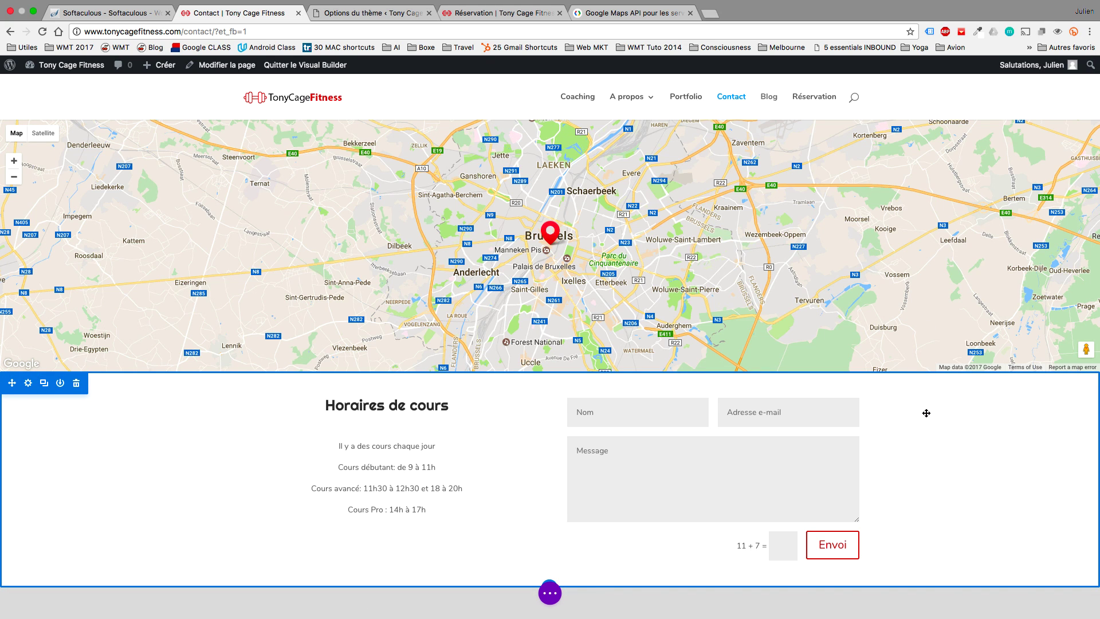
# Save the page with Ctrl+S and scroll through the demo site's Contact page in the other window.
pyautogui.hotkey('ctrl', 's')
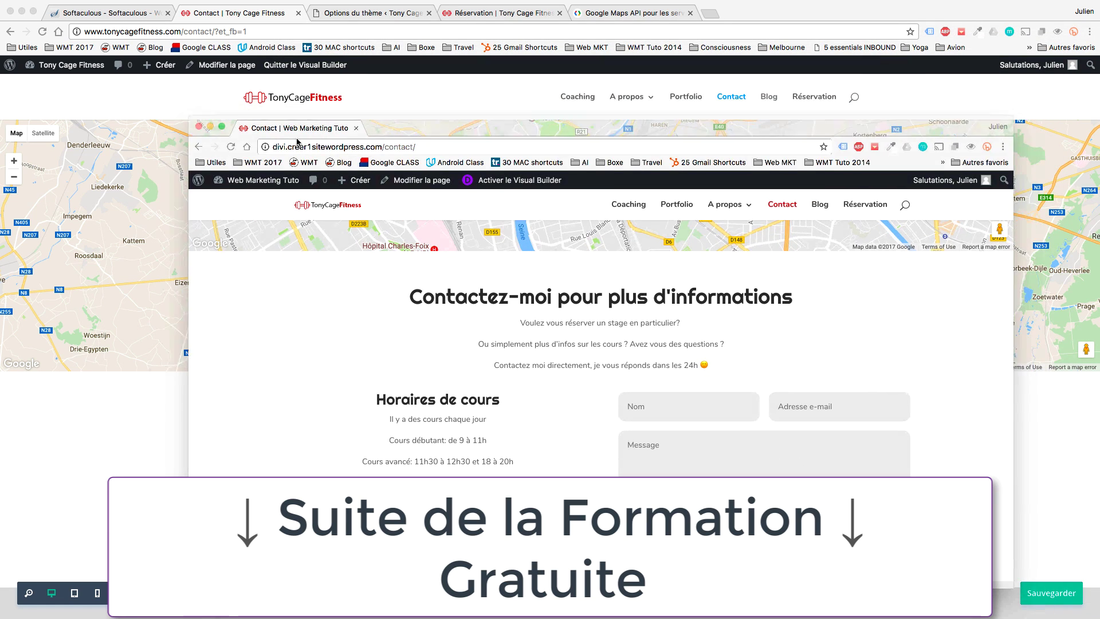
pyautogui.scroll(1, 590, 335)
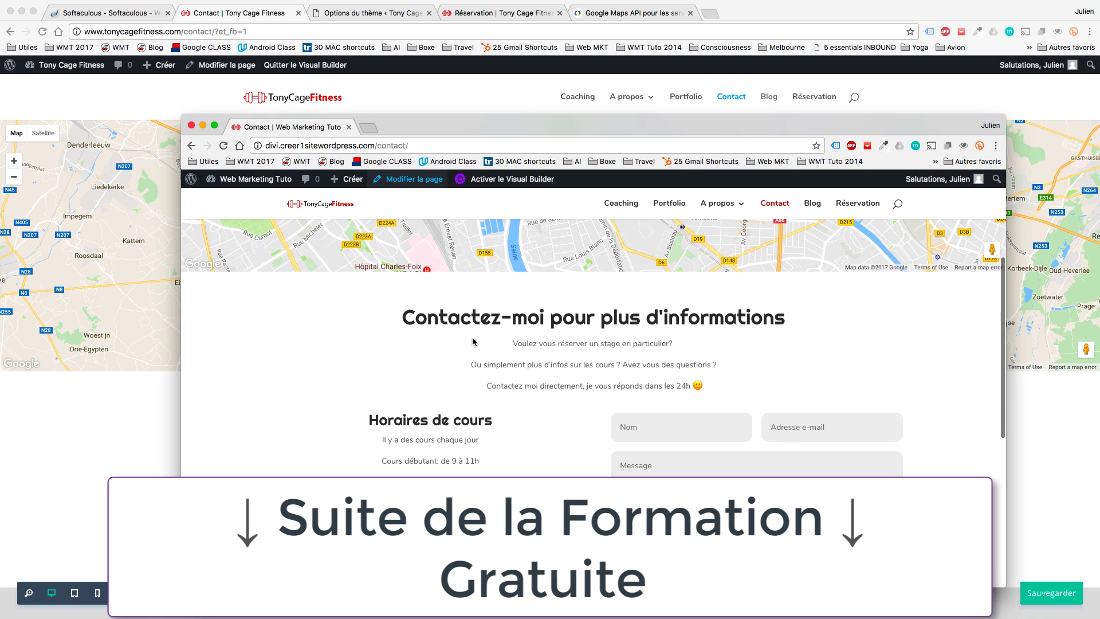
pyautogui.scroll(-5, 661, 367)
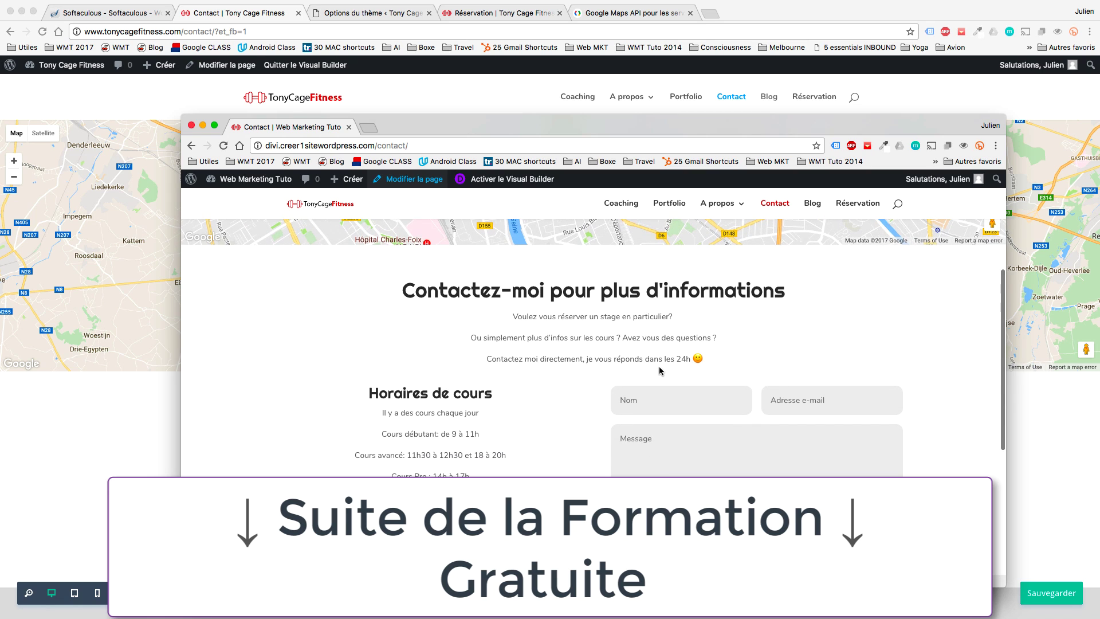
pyautogui.scroll(-2, 659, 371)
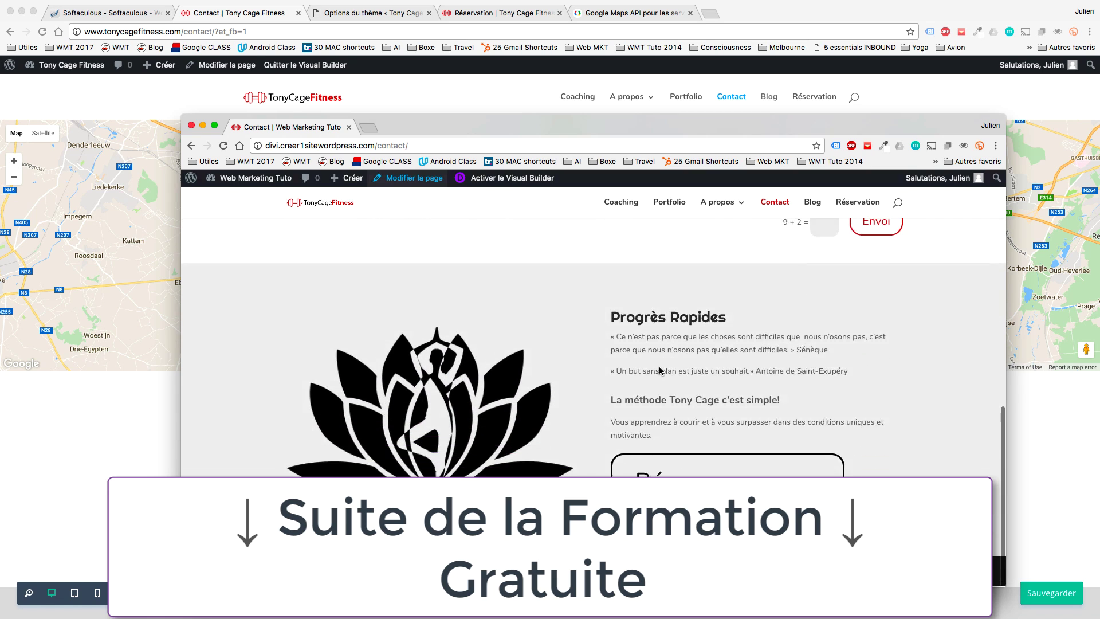
pyautogui.scroll(7, 727, 420)
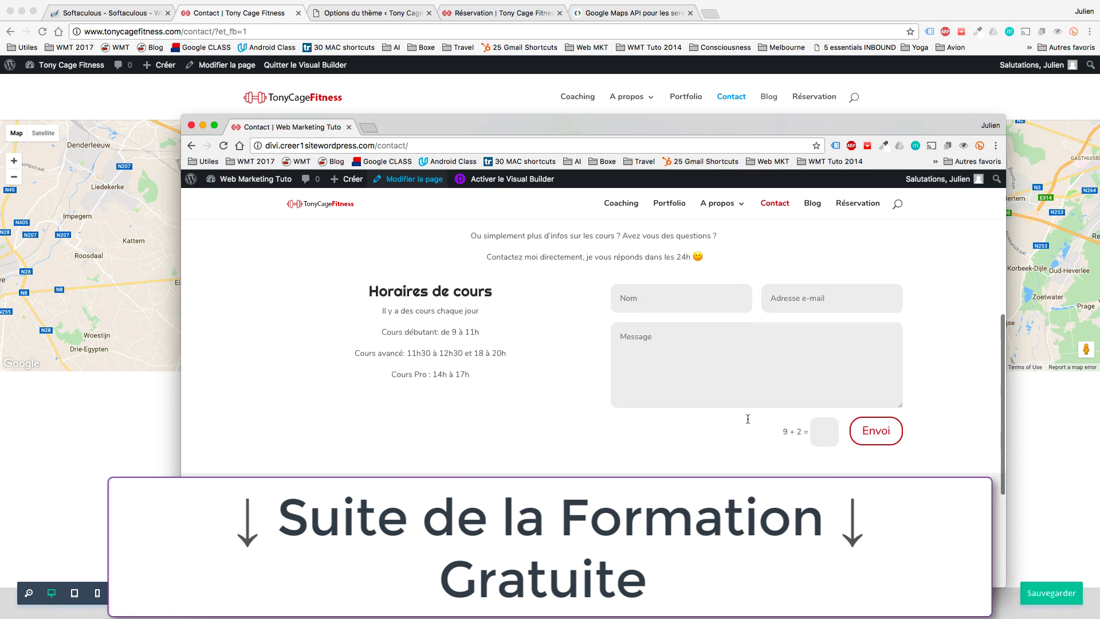
pyautogui.scroll(1, 726, 293)
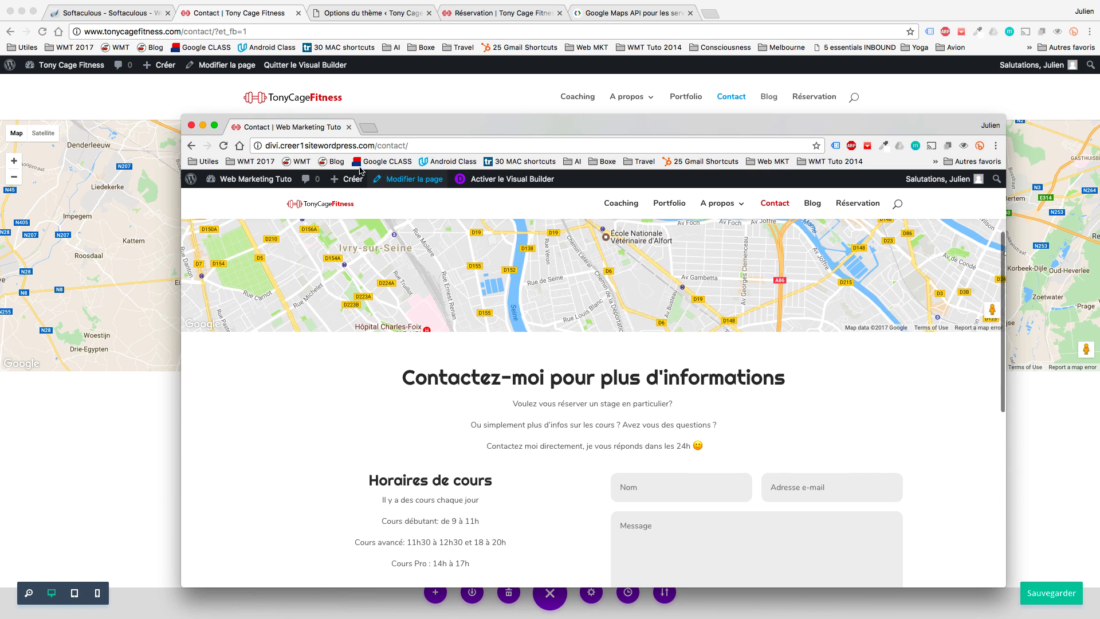
# Maximize the demo window and read through the blog article 'Les 3 piliers pour bien se muscler'.
pyautogui.click(214, 125)
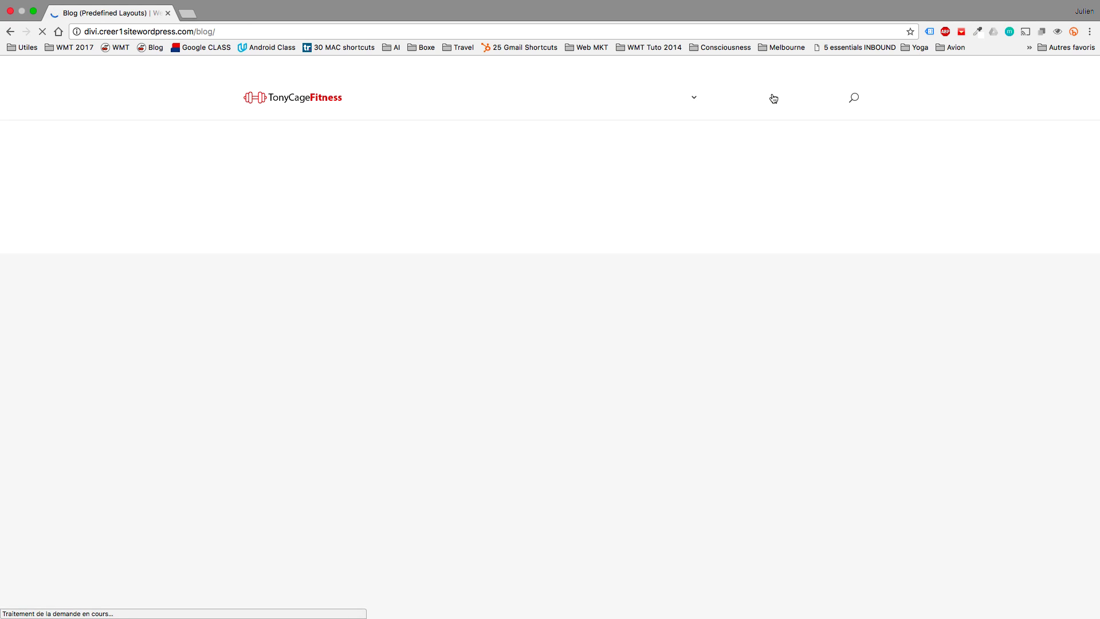
pyautogui.scroll(-5, 696, 282)
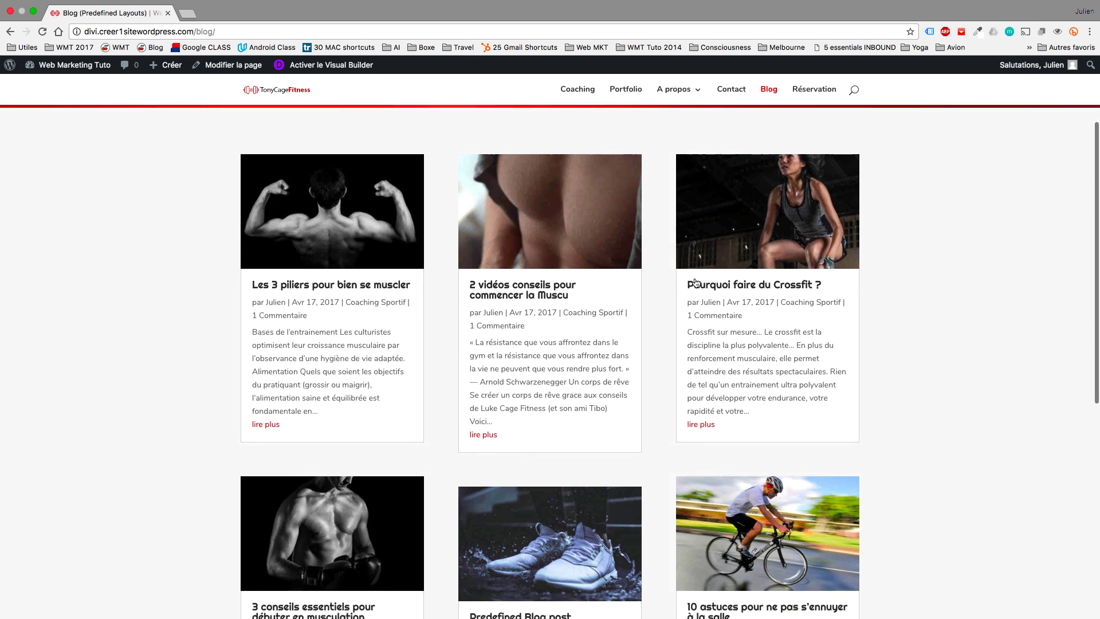
pyautogui.scroll(4, 688, 285)
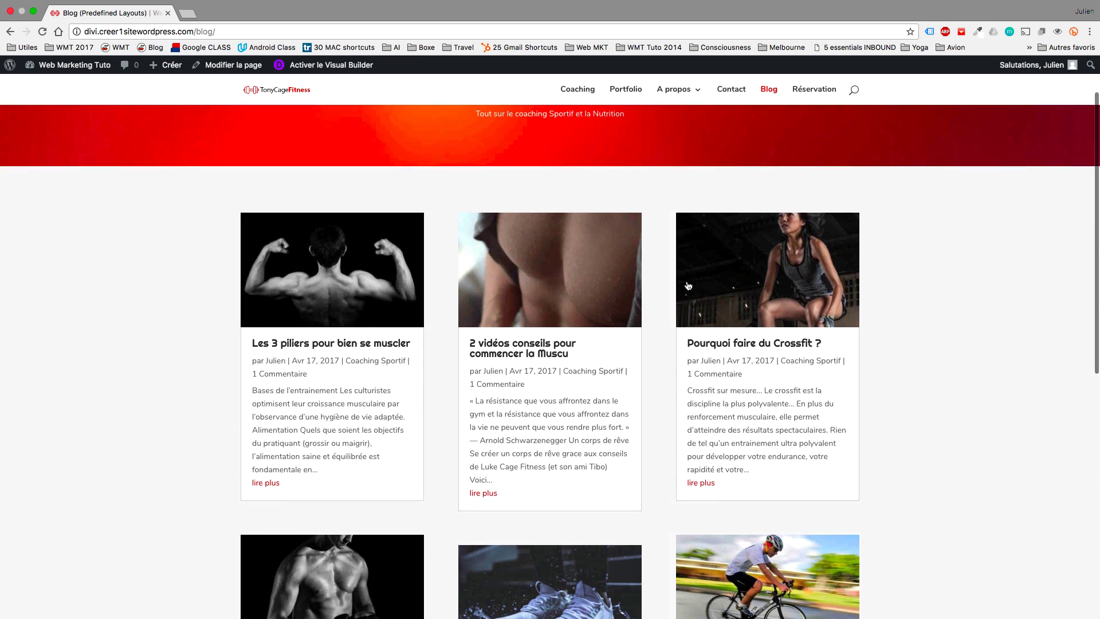
pyautogui.click(364, 272)
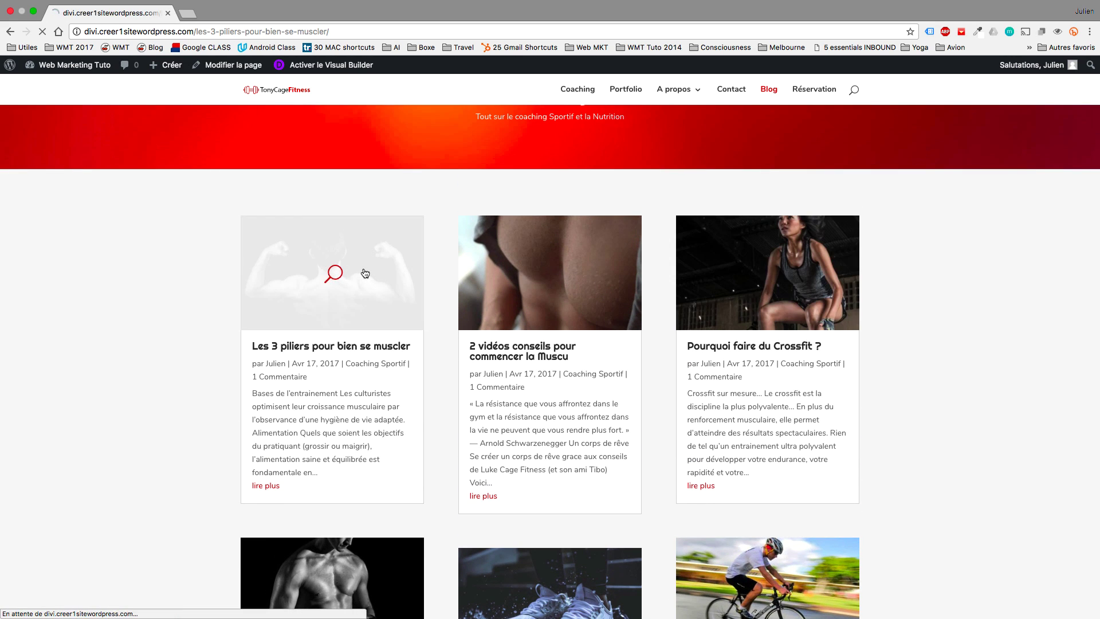
pyautogui.scroll(-5, 554, 361)
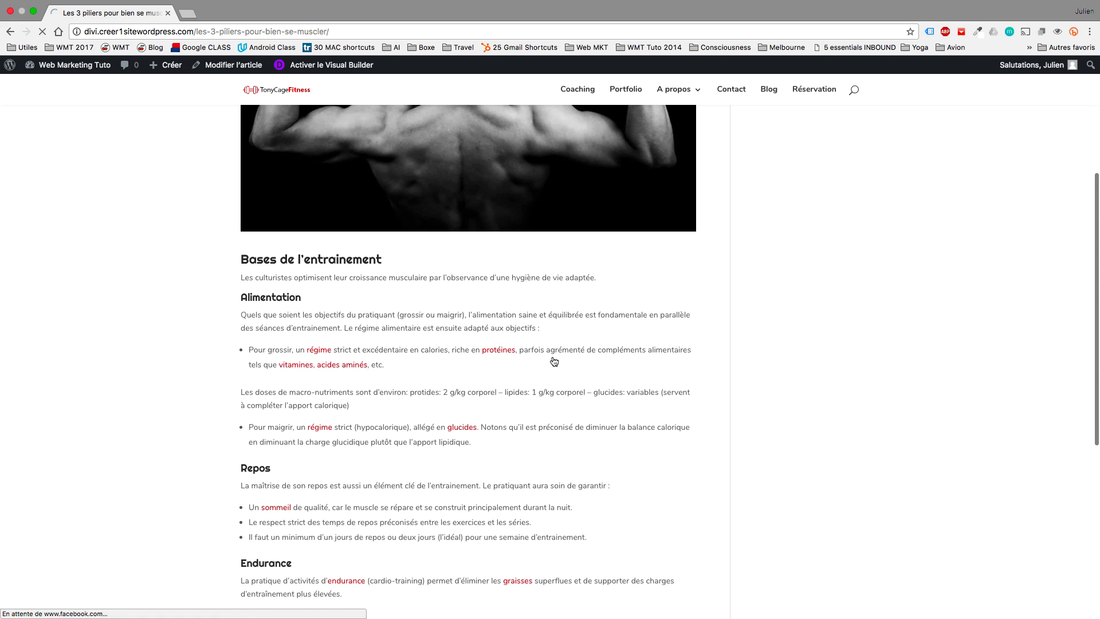
pyautogui.scroll(-3, 441, 481)
pyautogui.scroll(8, 442, 481)
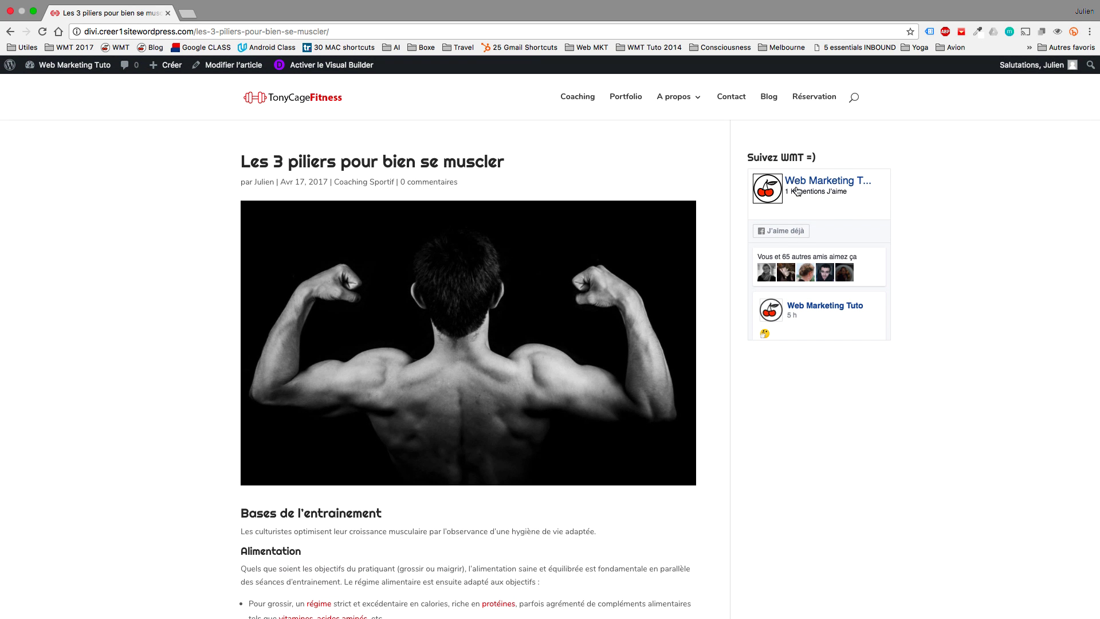
pyautogui.scroll(-2, 786, 187)
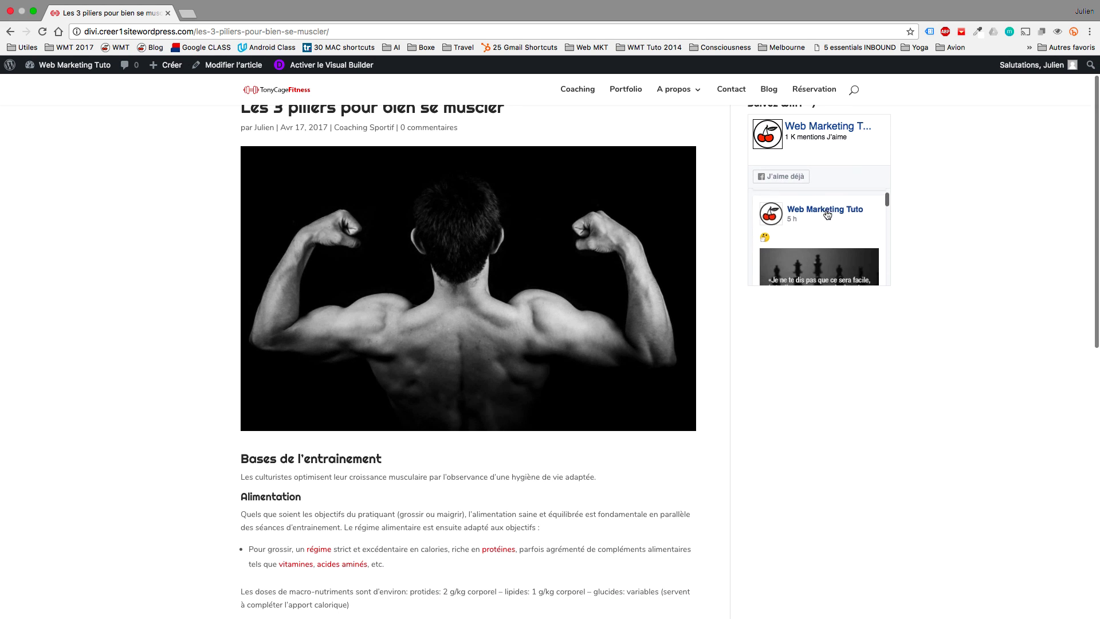
pyautogui.scroll(-3, 827, 215)
pyautogui.scroll(-3, 827, 214)
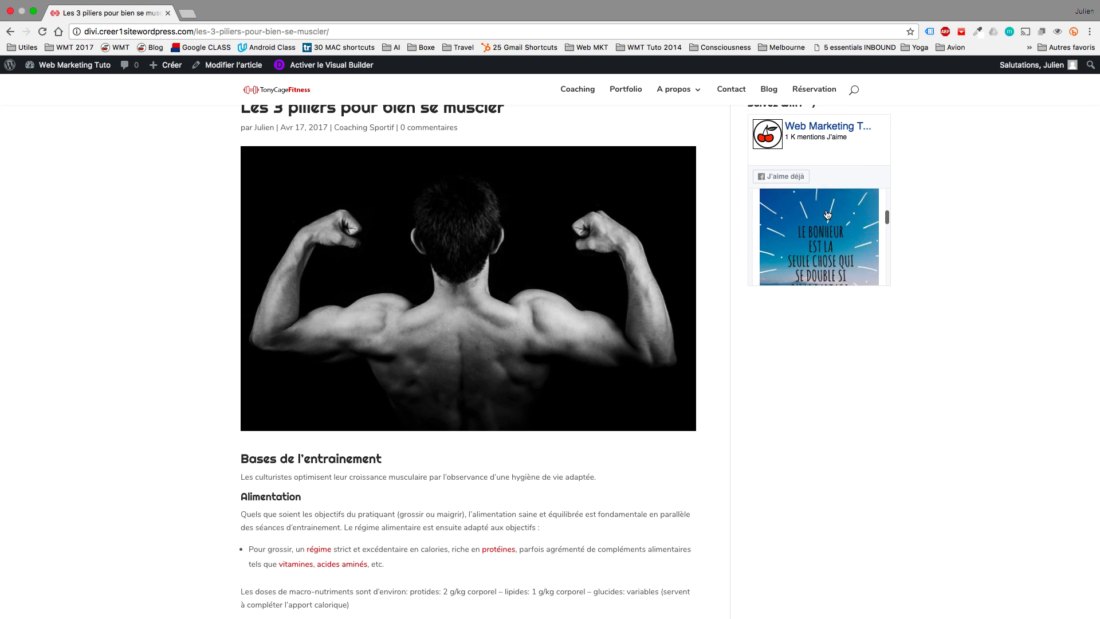
pyautogui.scroll(-10, 907, 238)
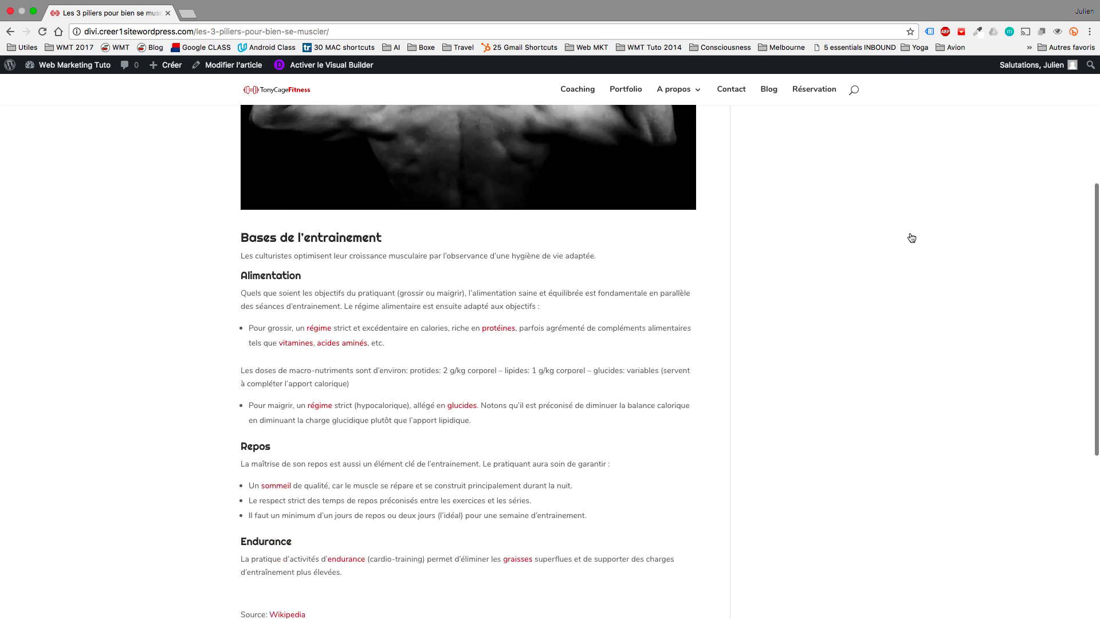
pyautogui.scroll(15, 909, 238)
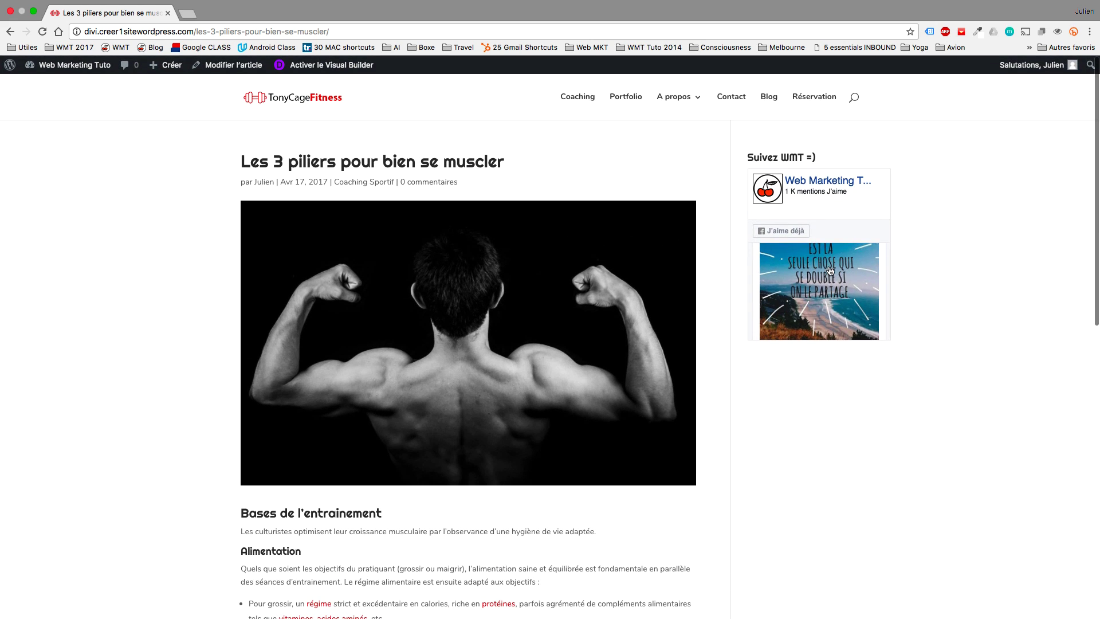
pyautogui.scroll(-5, 828, 287)
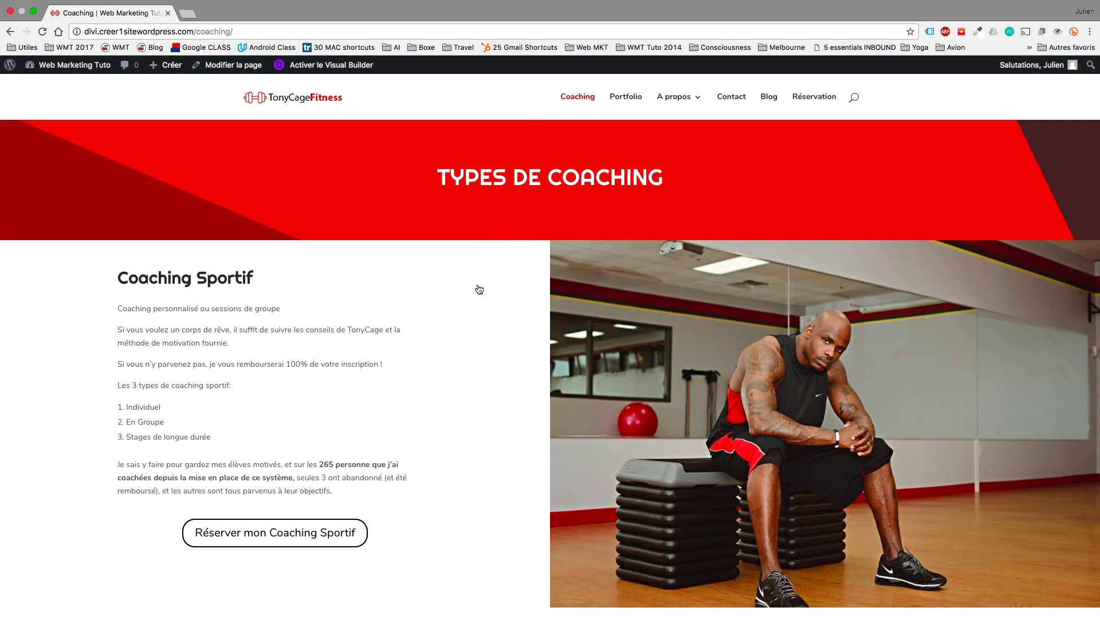
# Scroll through the home page and Blog, then open the A propos page titled 'Tony Cage'.
pyautogui.scroll(-6, 493, 310)
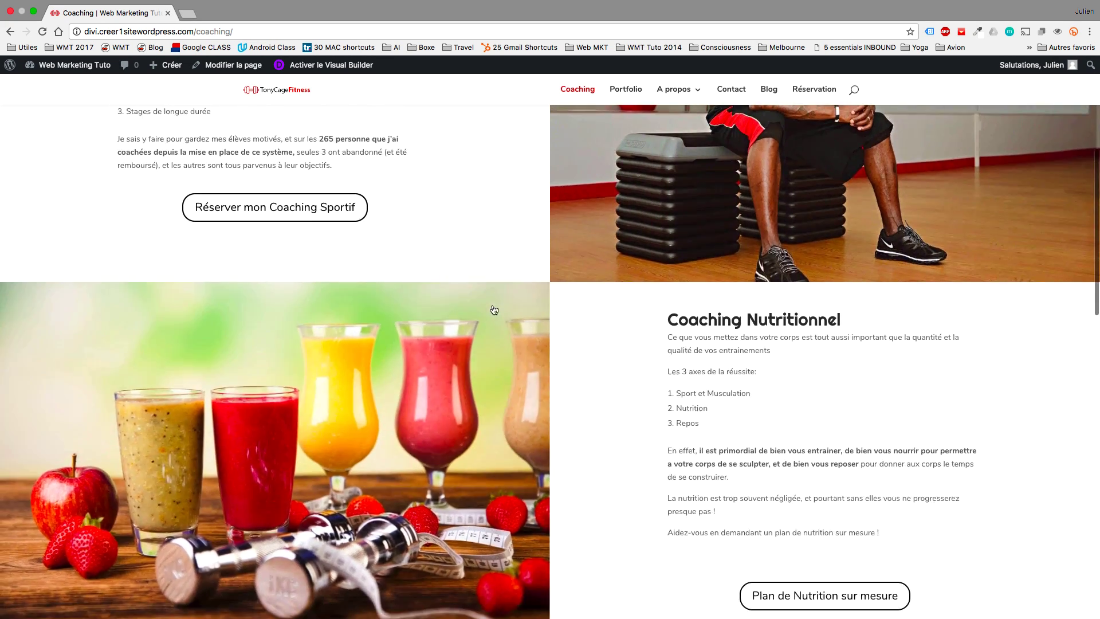
pyautogui.scroll(-10, 494, 310)
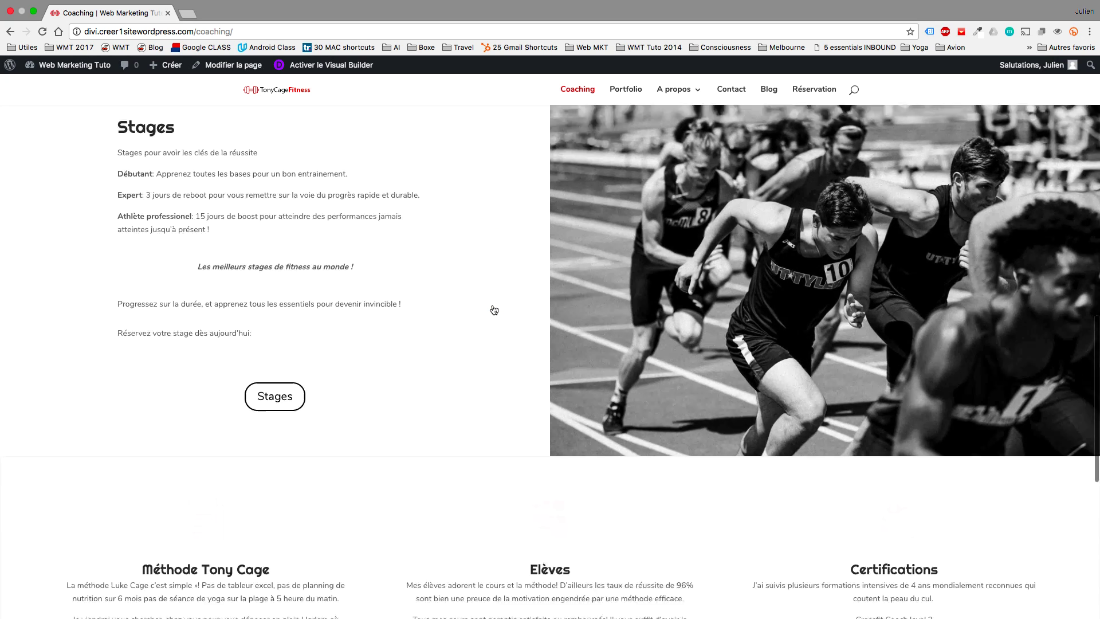
pyautogui.scroll(-6, 494, 310)
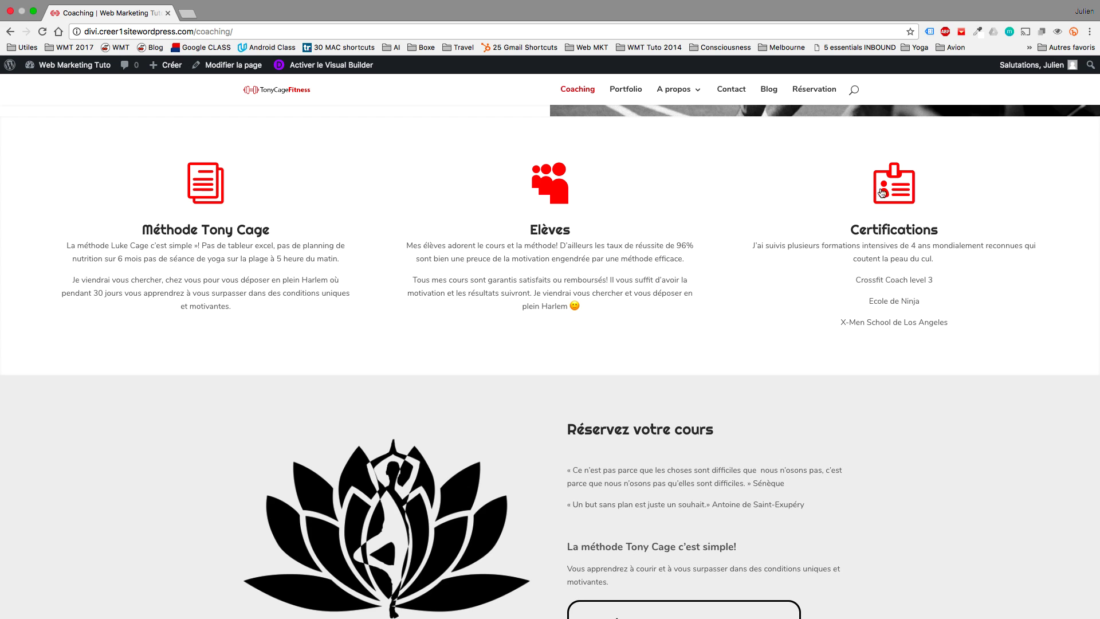
pyautogui.scroll(-3, 619, 336)
pyautogui.scroll(20, 596, 229)
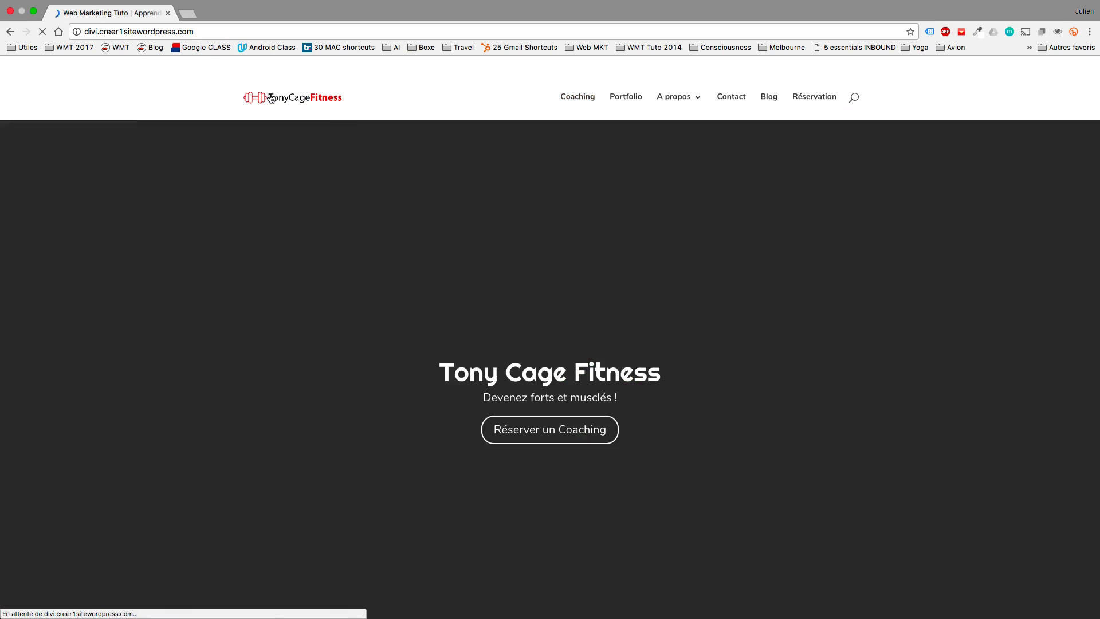
pyautogui.scroll(-5, 549, 385)
pyautogui.scroll(-15, 549, 386)
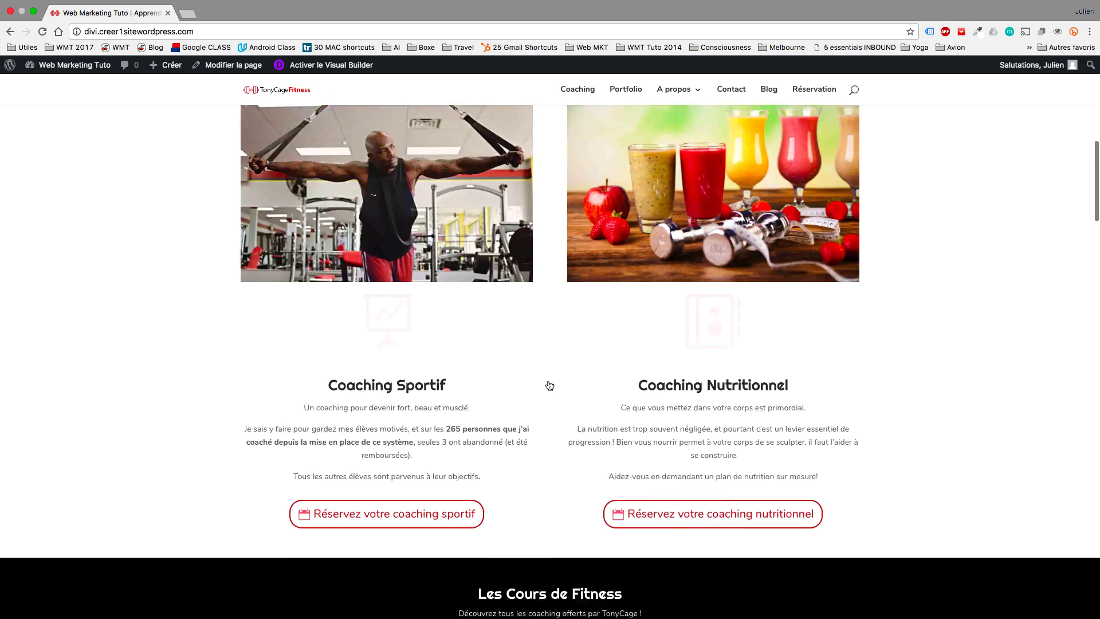
pyautogui.scroll(-15, 550, 386)
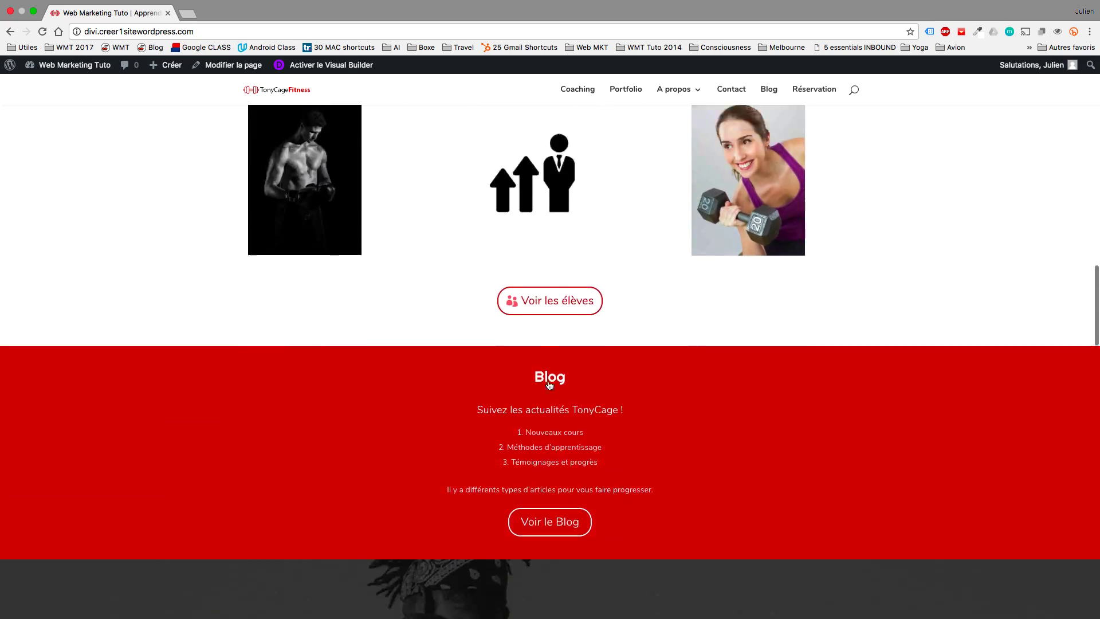
pyautogui.scroll(-5, 549, 385)
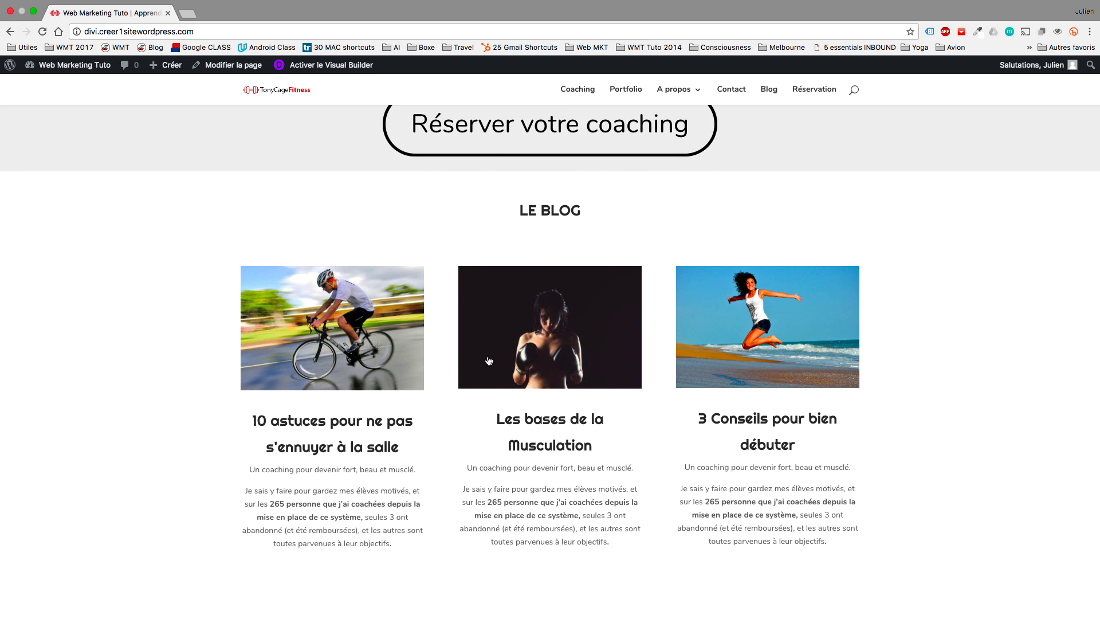
pyautogui.scroll(-1, 761, 450)
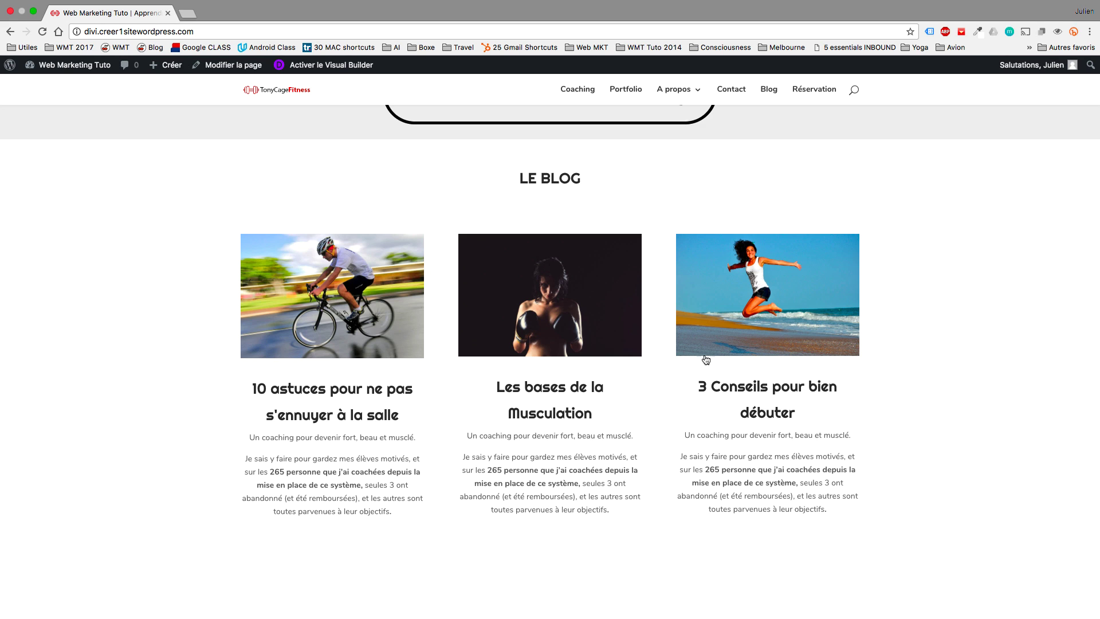
pyautogui.scroll(-2, 730, 378)
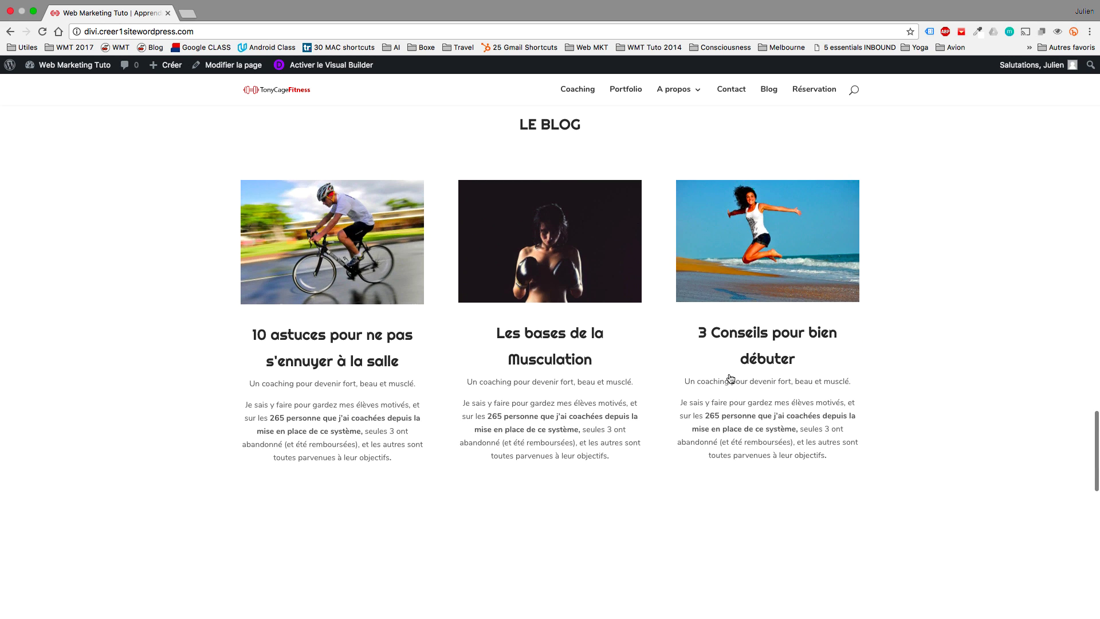
pyautogui.scroll(-8, 730, 378)
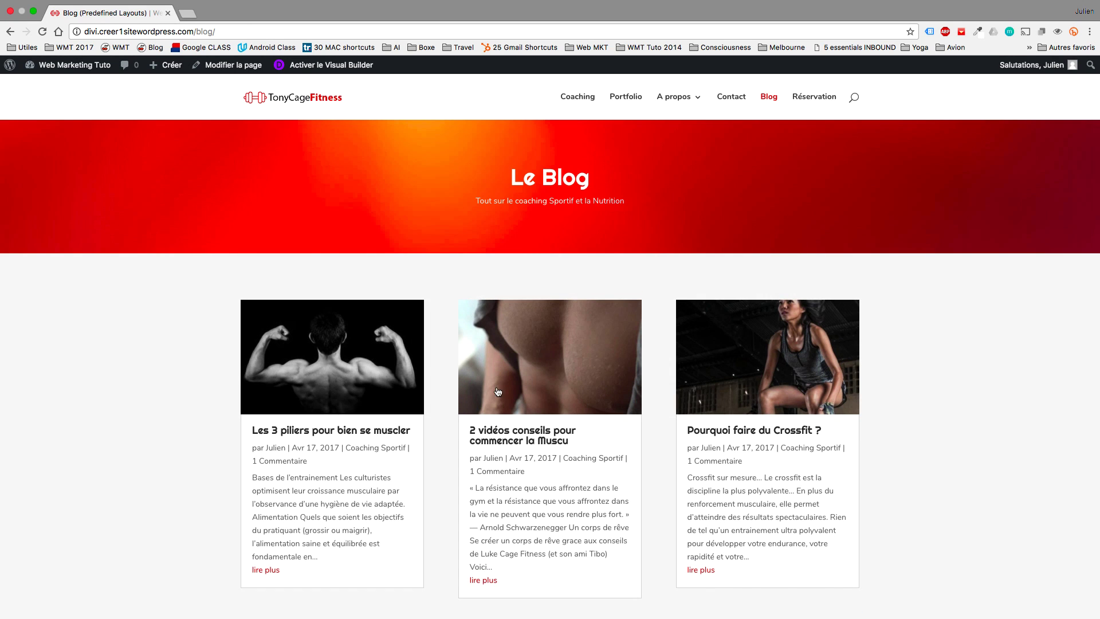
pyautogui.scroll(-3, 498, 390)
pyautogui.scroll(3, 498, 385)
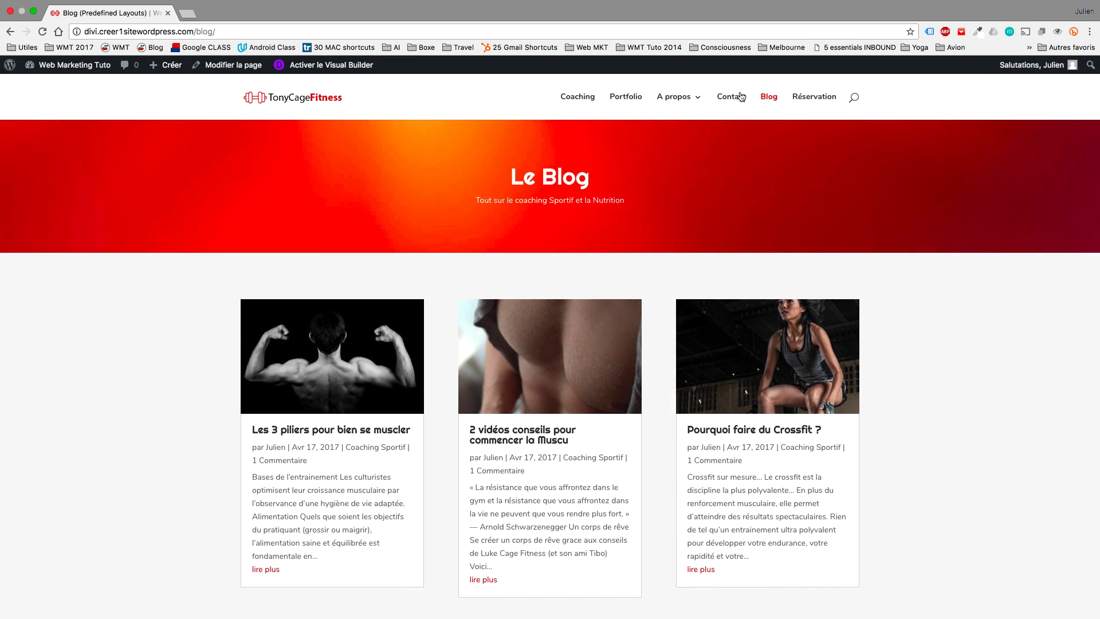
pyautogui.click(688, 103)
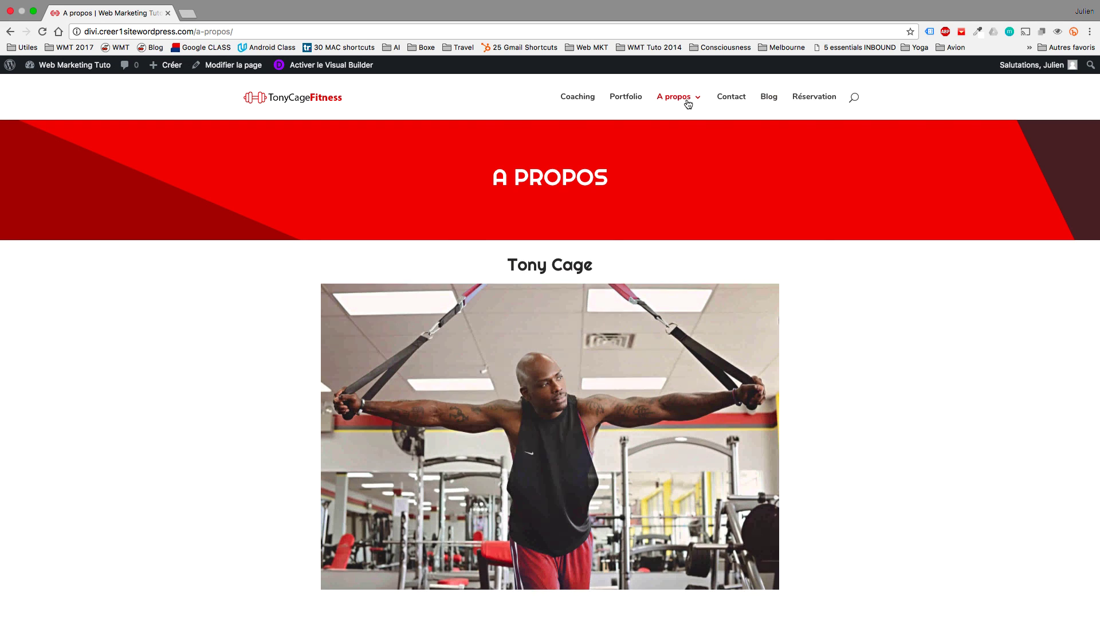
# Open the Portfolio page and browse the Cours Crossfit project.
pyautogui.scroll(-6, 554, 402)
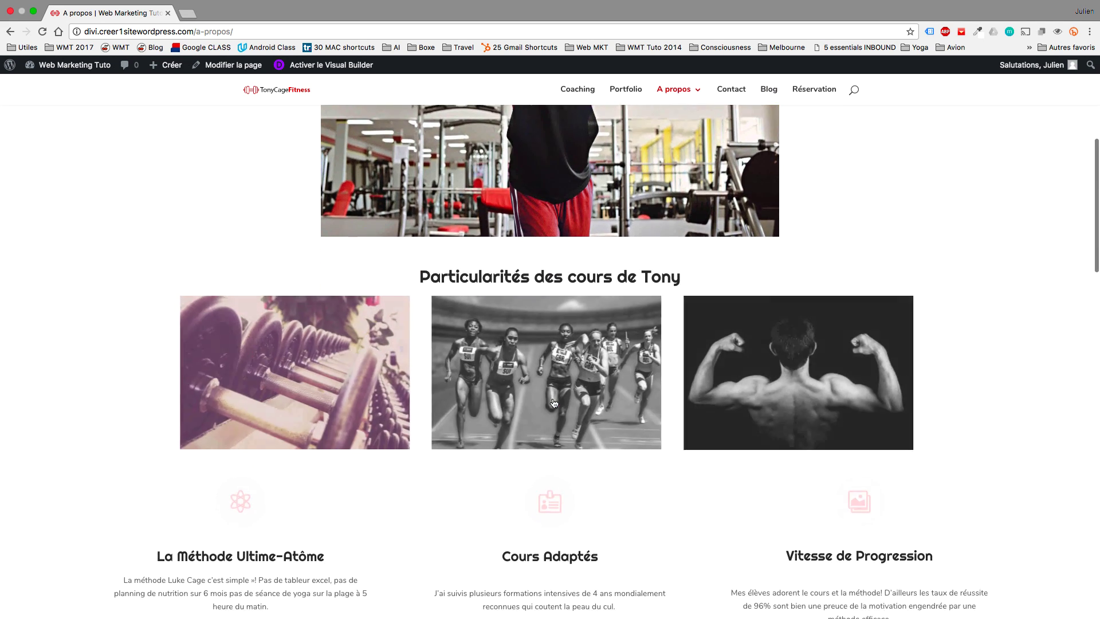
pyautogui.scroll(-7, 554, 402)
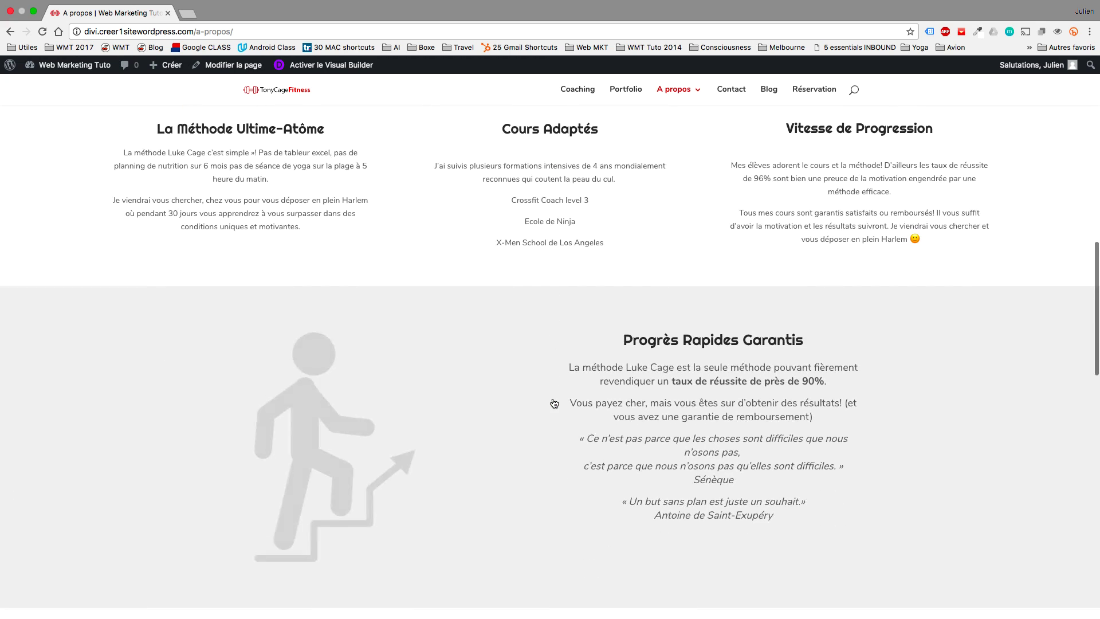
pyautogui.scroll(-4, 554, 402)
pyautogui.click(625, 89)
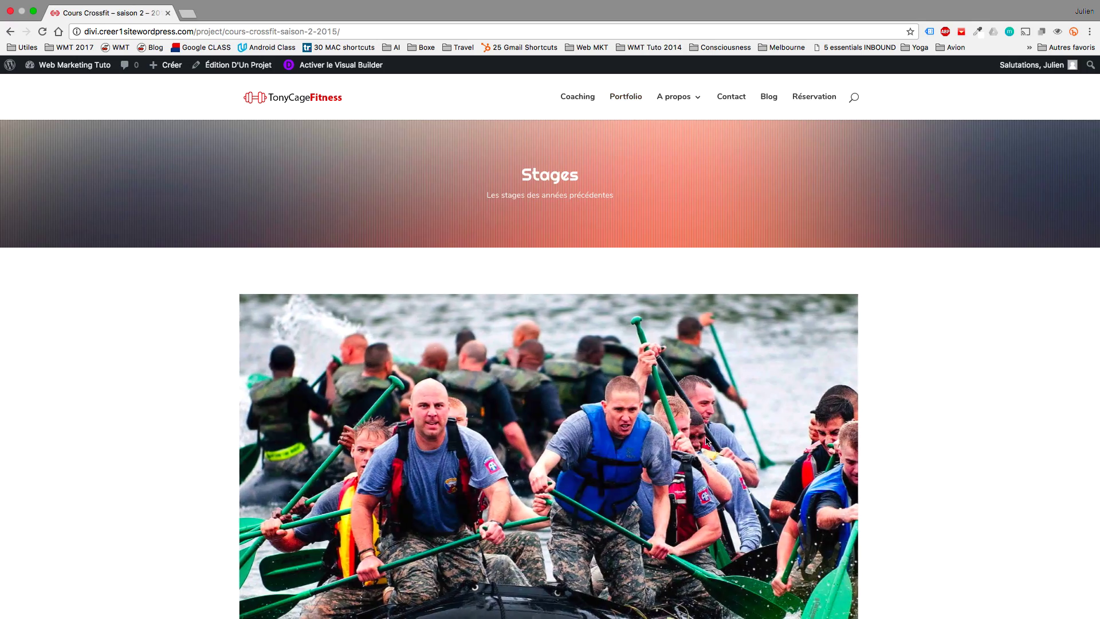
pyautogui.scroll(-5, 707, 442)
pyautogui.scroll(-15, 706, 440)
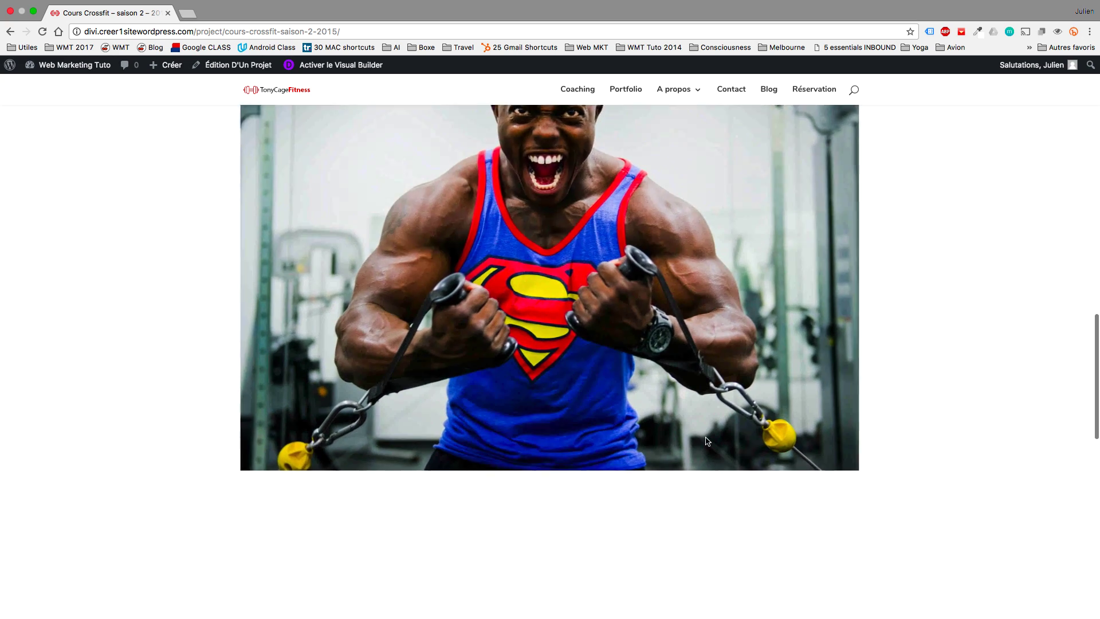
pyautogui.scroll(-3, 705, 436)
pyautogui.scroll(20, 705, 344)
# On the Elèves page, enlarge the red sunset gallery photo in the lightbox and close it.
pyautogui.moveTo(689, 100)
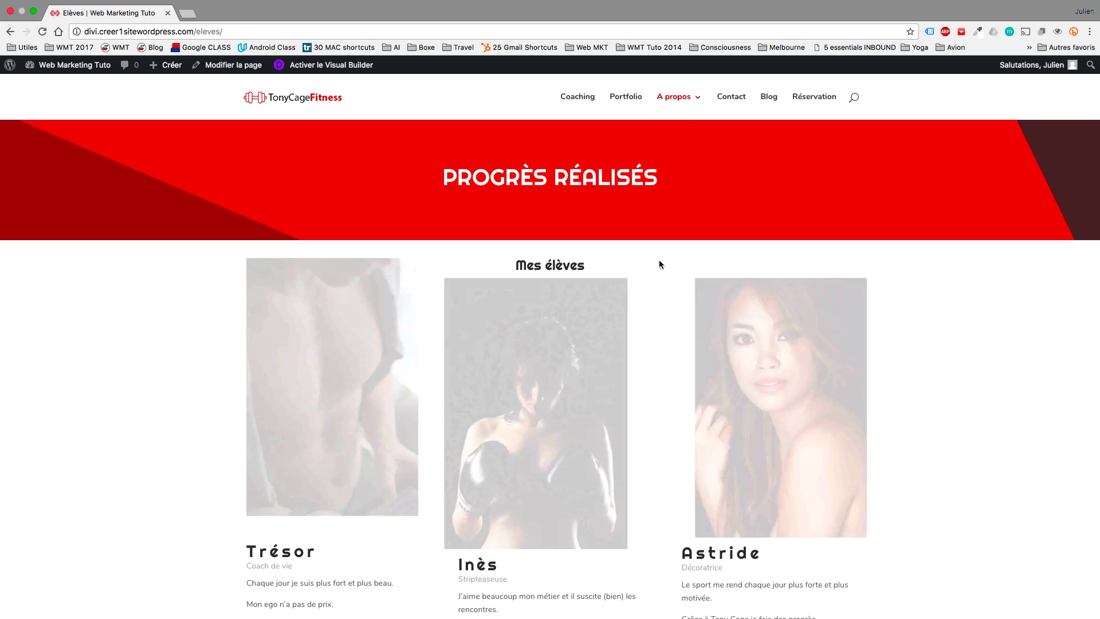
pyautogui.scroll(-2, 663, 378)
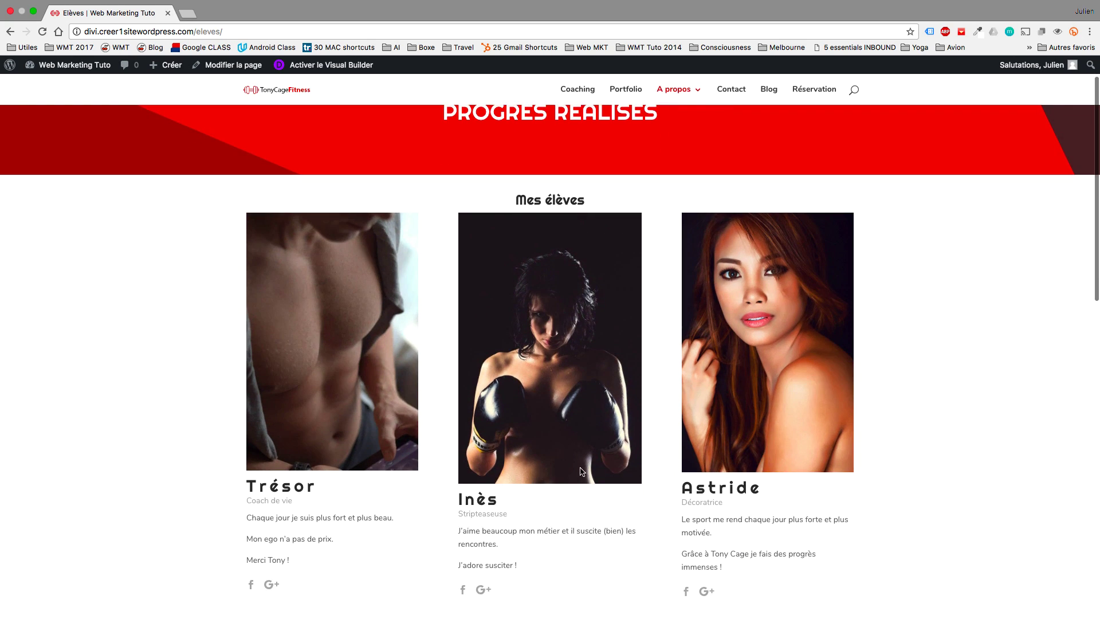
pyautogui.scroll(-5, 580, 449)
pyautogui.scroll(-3, 580, 450)
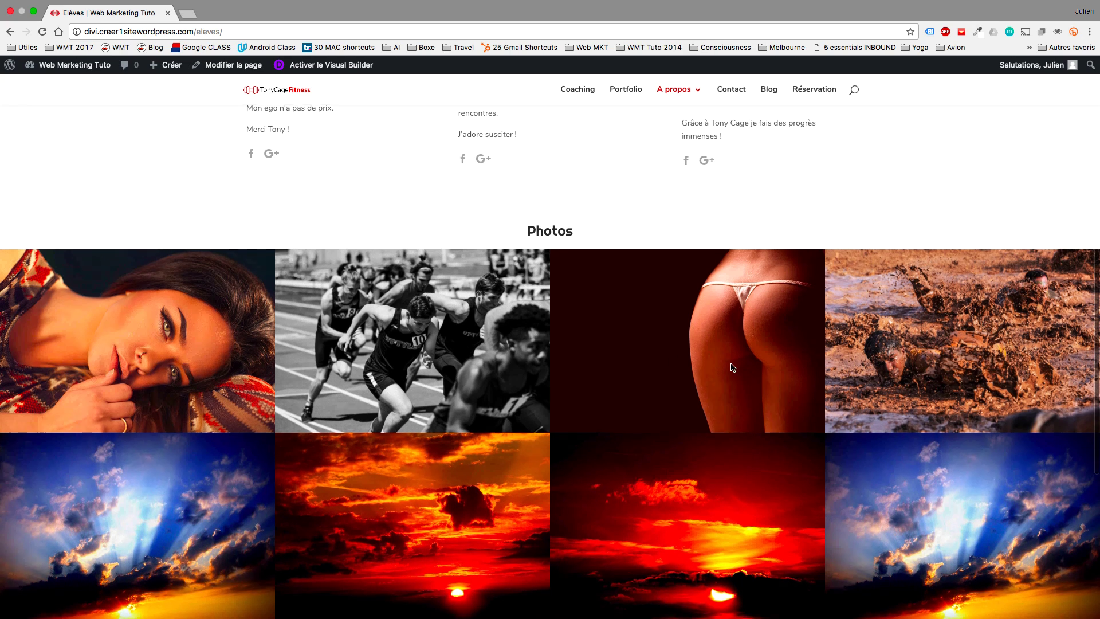
pyautogui.scroll(-1, 731, 366)
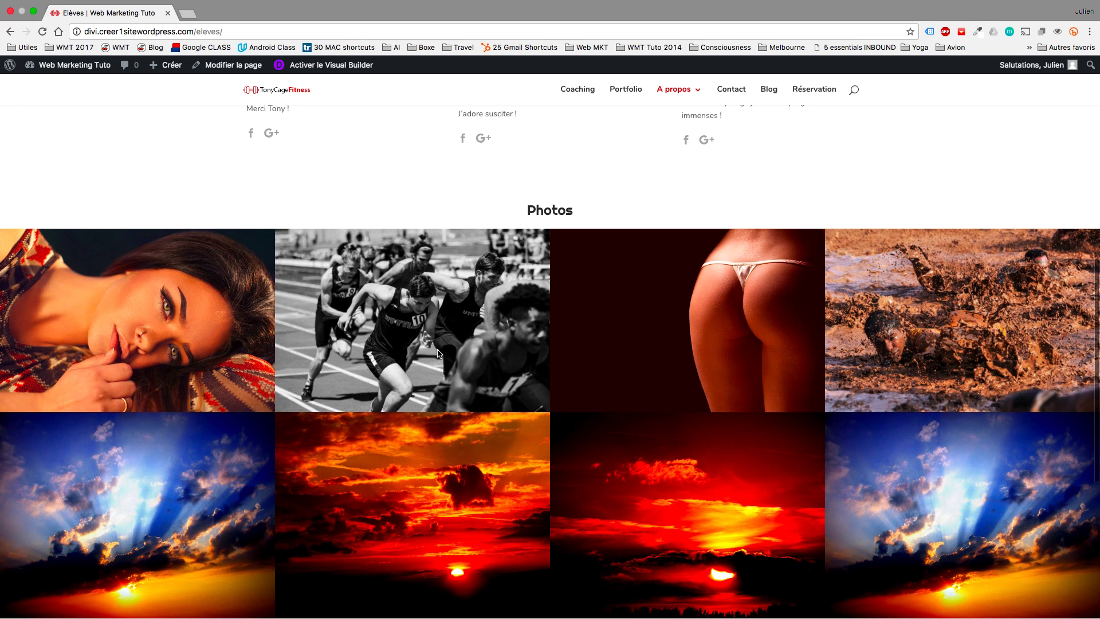
pyautogui.scroll(-1, 439, 354)
pyautogui.scroll(-2, 586, 458)
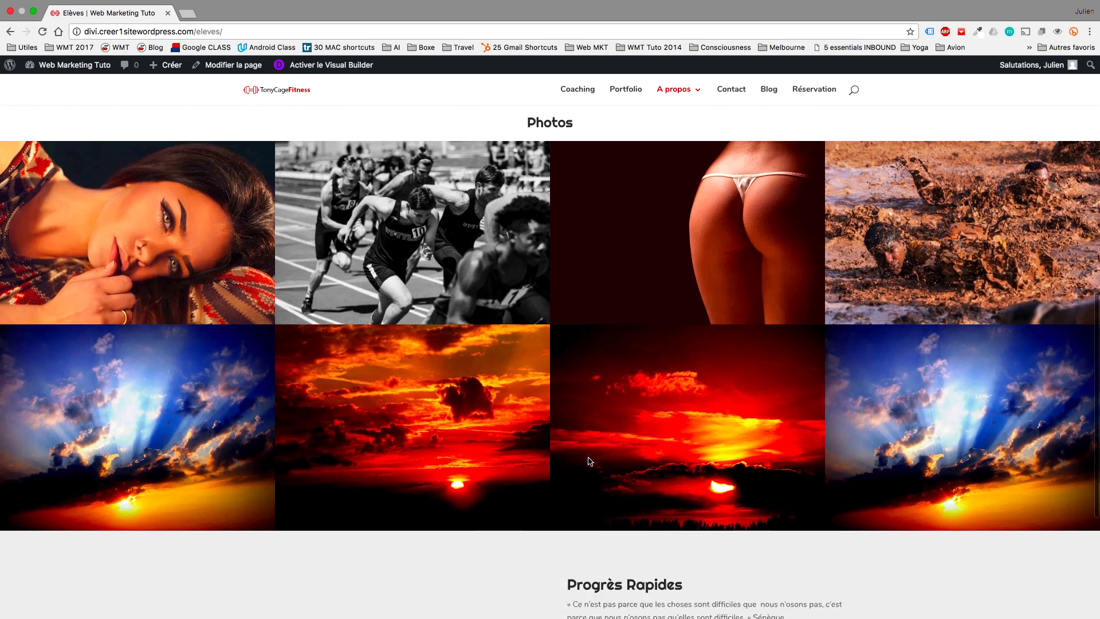
pyautogui.click(423, 413)
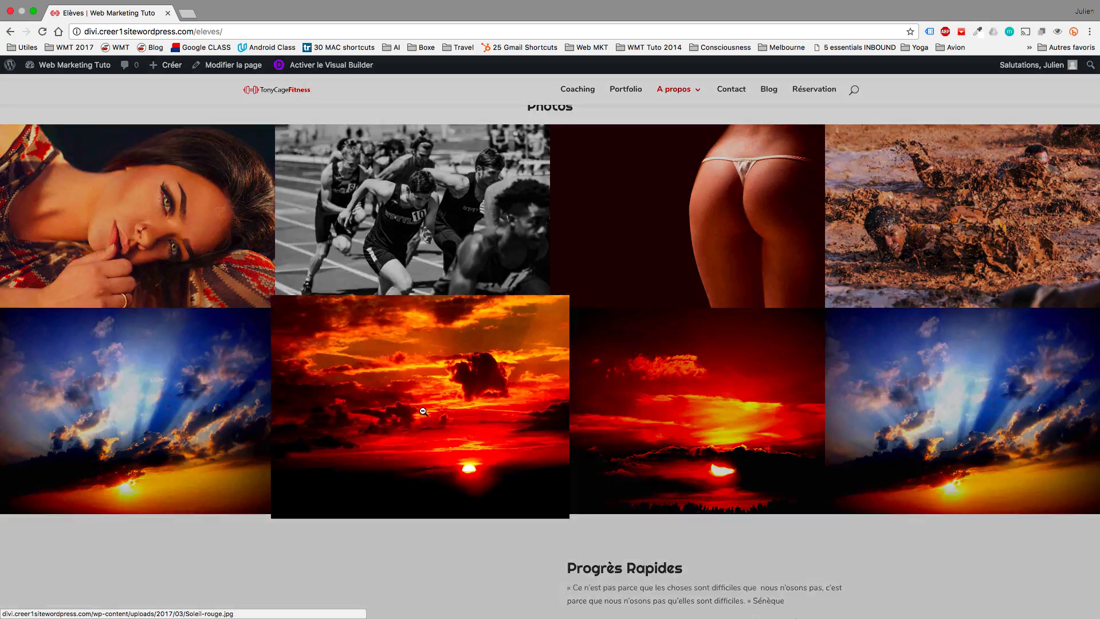
pyautogui.click(192, 361)
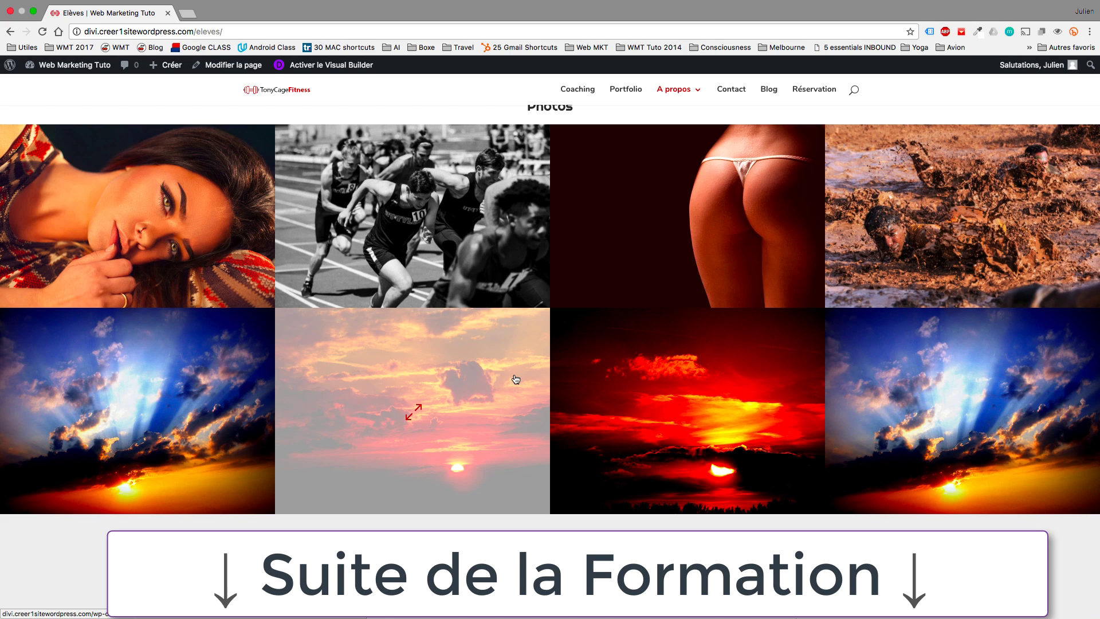
pyautogui.scroll(-5, 531, 424)
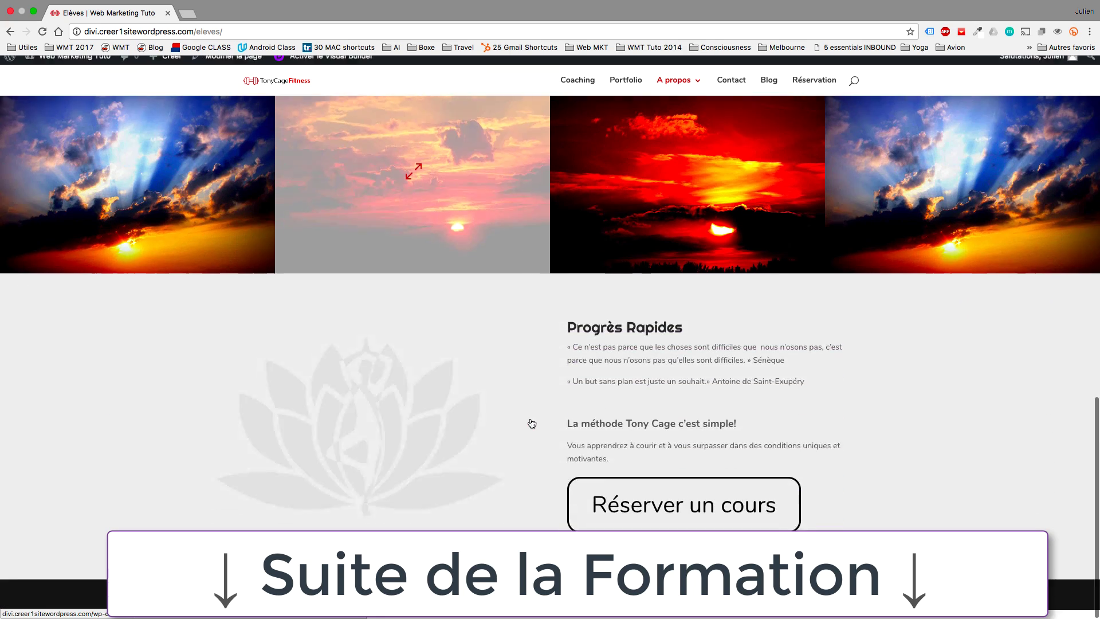
pyautogui.scroll(10, 882, 328)
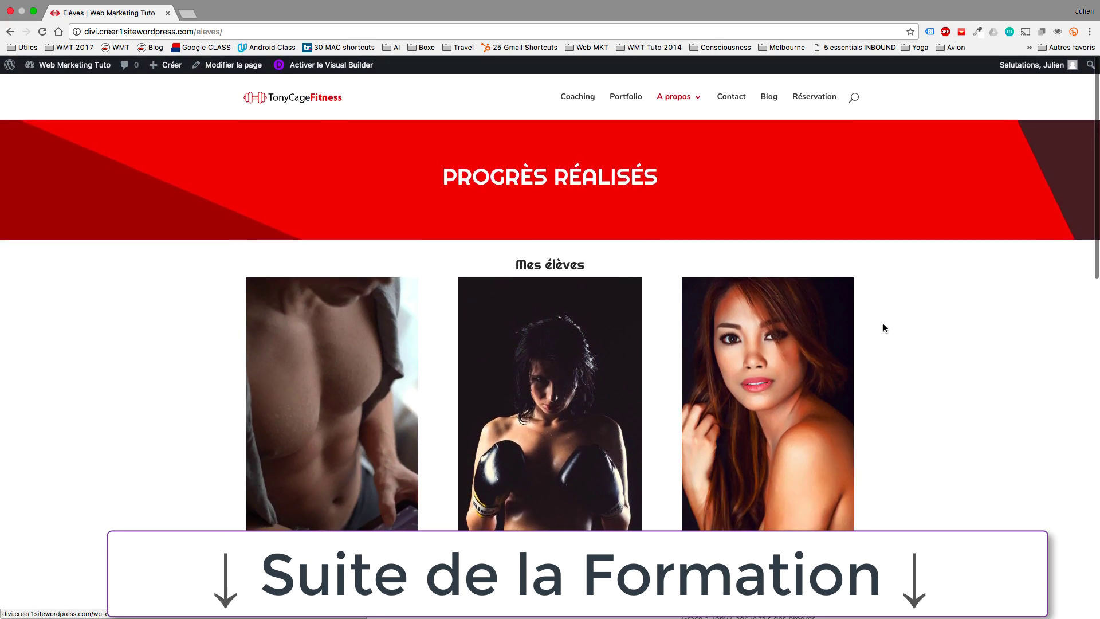